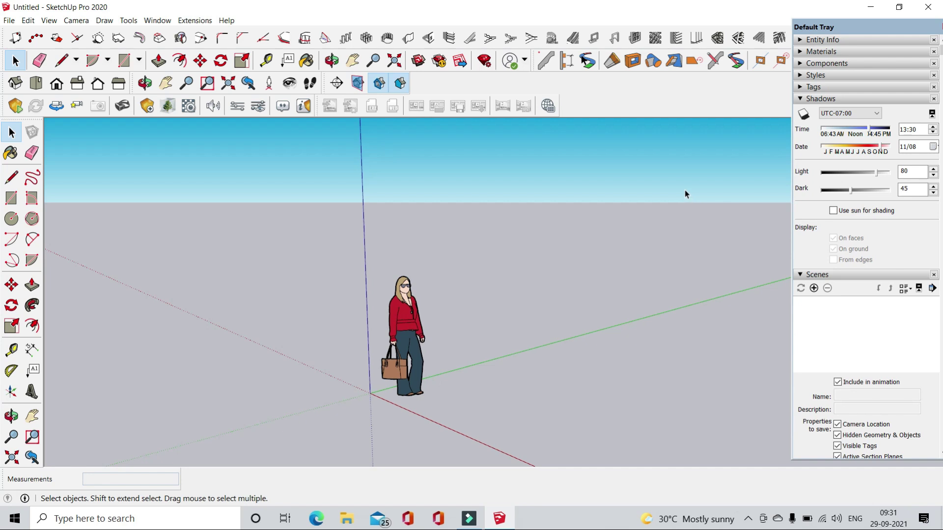
# - Import the DWG floor plan from D: > project 11-20 > New2 > CAD into the model
pyautogui.click(8, 20)
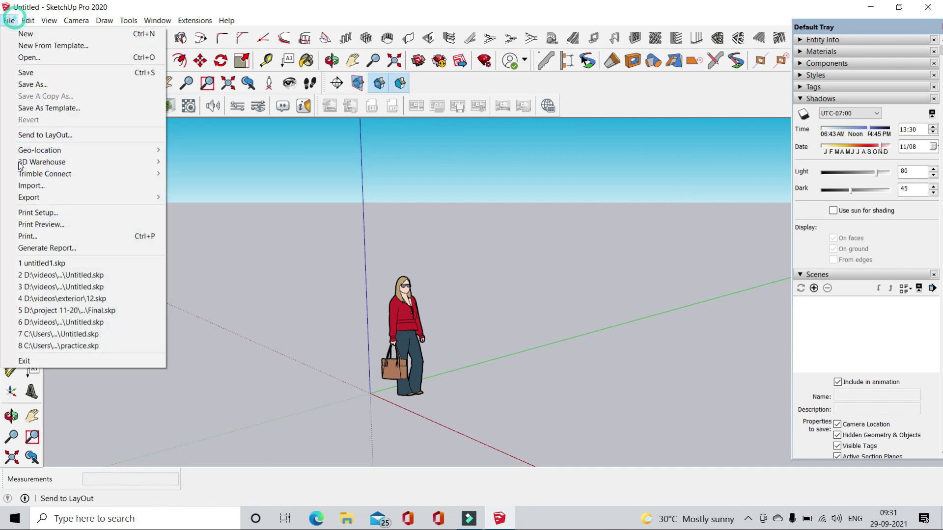
pyautogui.click(21, 187)
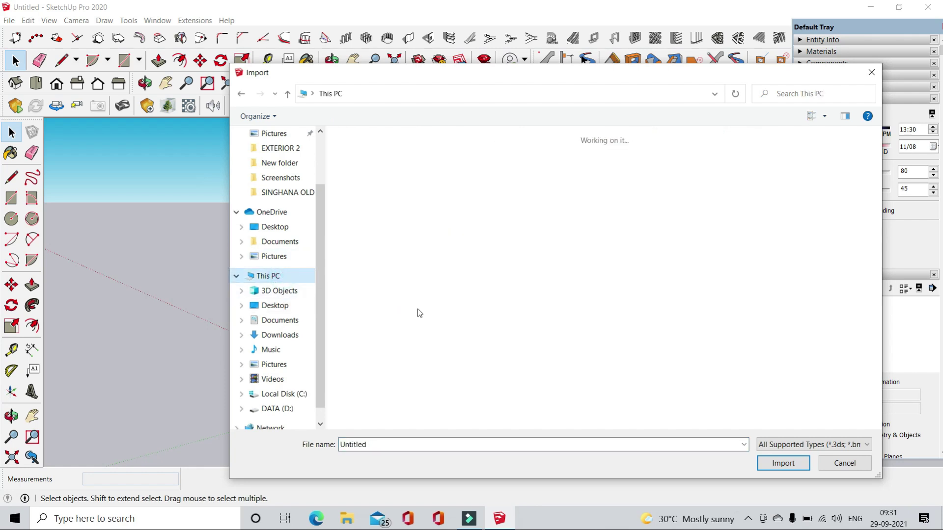
pyautogui.doubleClick(591, 298)
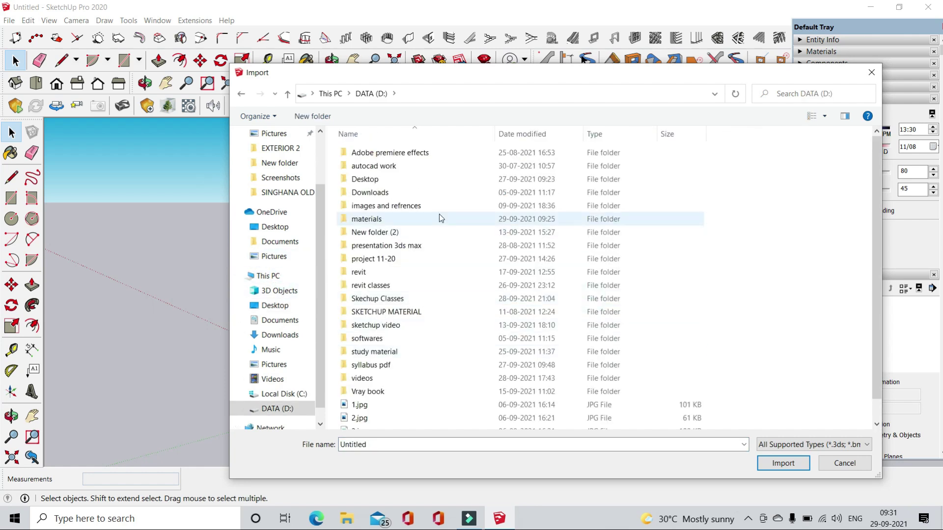
pyautogui.doubleClick(401, 259)
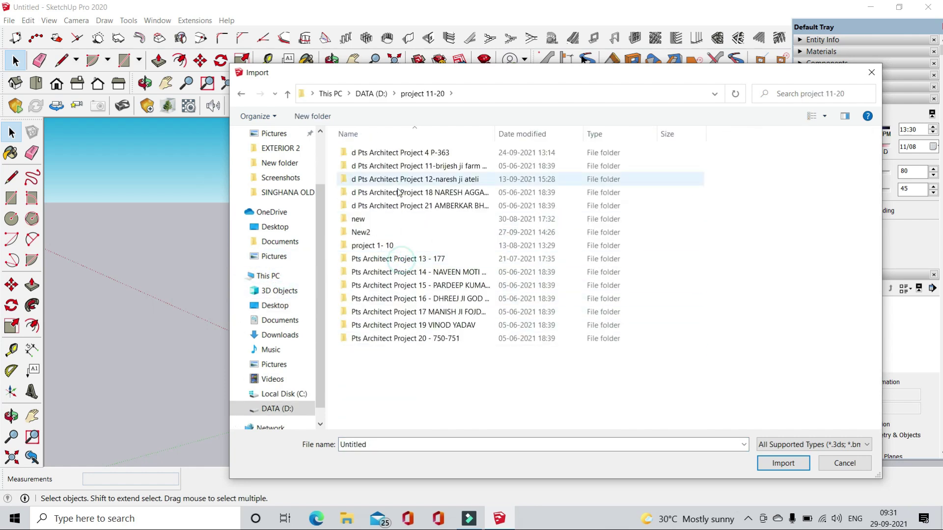
pyautogui.doubleClick(394, 234)
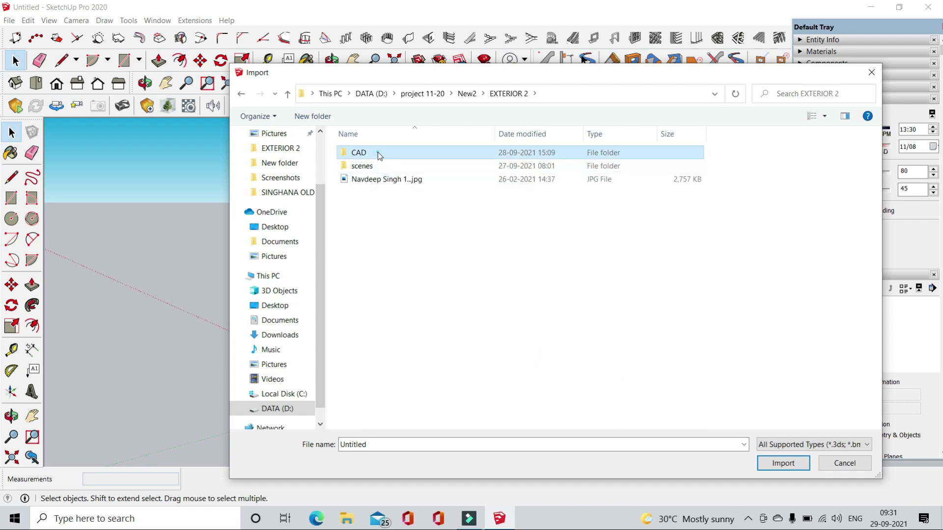
pyautogui.doubleClick(378, 152)
pyautogui.click(405, 152)
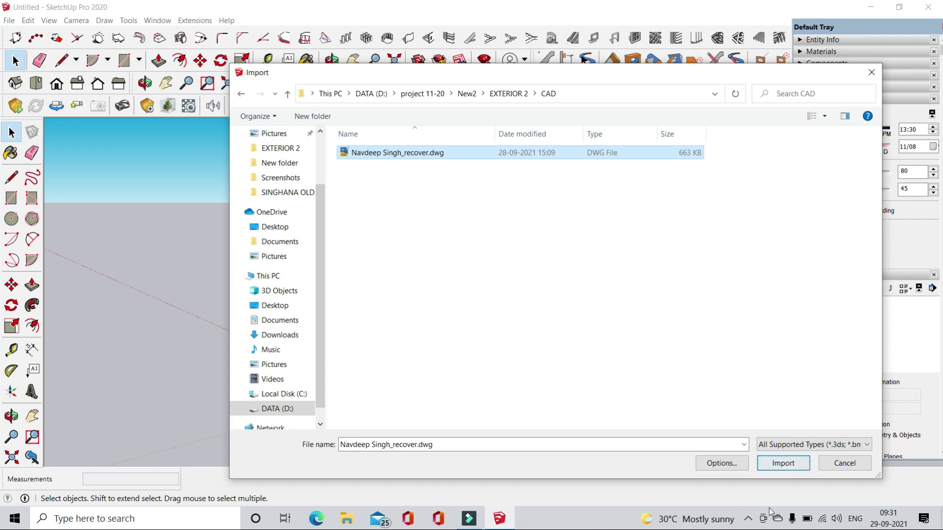
pyautogui.click(784, 464)
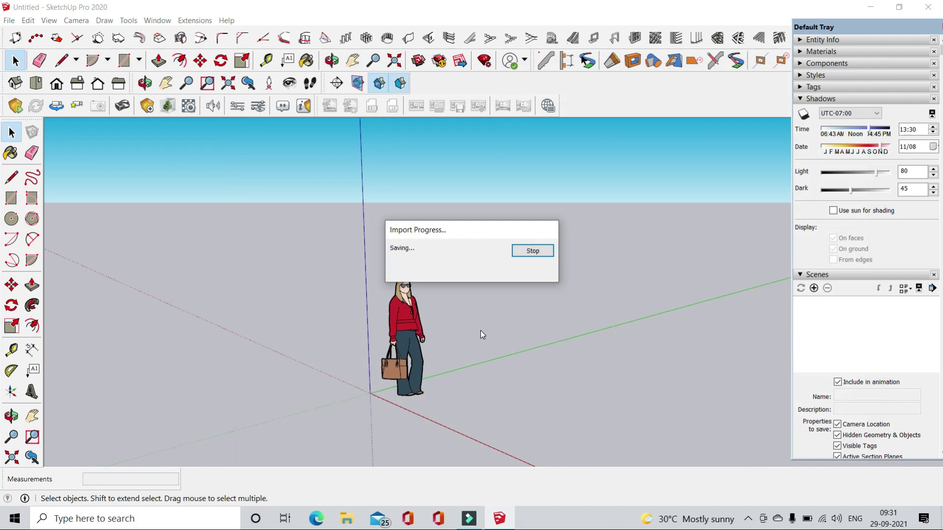
# - Dismiss the import report and view the imported floor plans from above
pyautogui.click(540, 353)
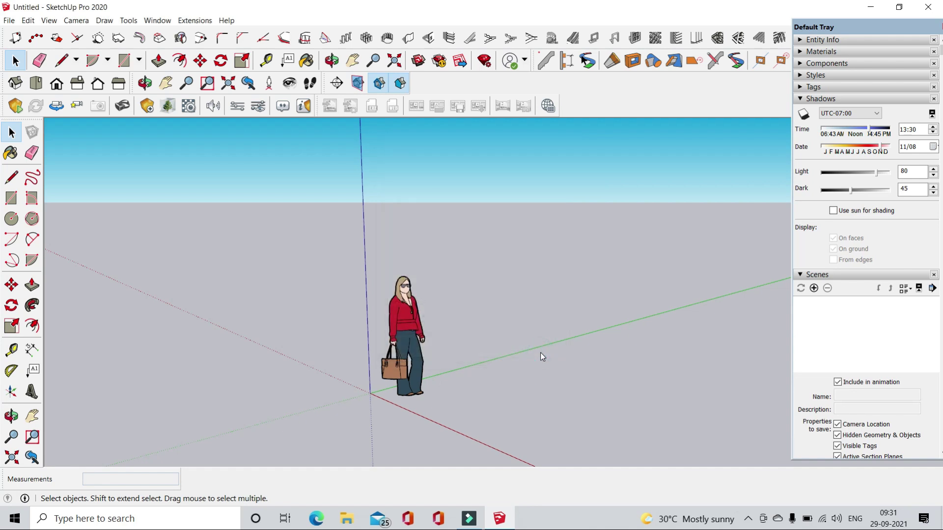
pyautogui.moveTo(540, 352)
pyautogui.mouseDown(button='middle')
pyautogui.moveTo(399, 333)
pyautogui.moveTo(493, 372)
pyautogui.moveTo(400, 299)
pyautogui.moveTo(183, 358)
pyautogui.mouseUp(button='middle')
pyautogui.scroll(3, 177, 358)
pyautogui.scroll(3, 190, 382)
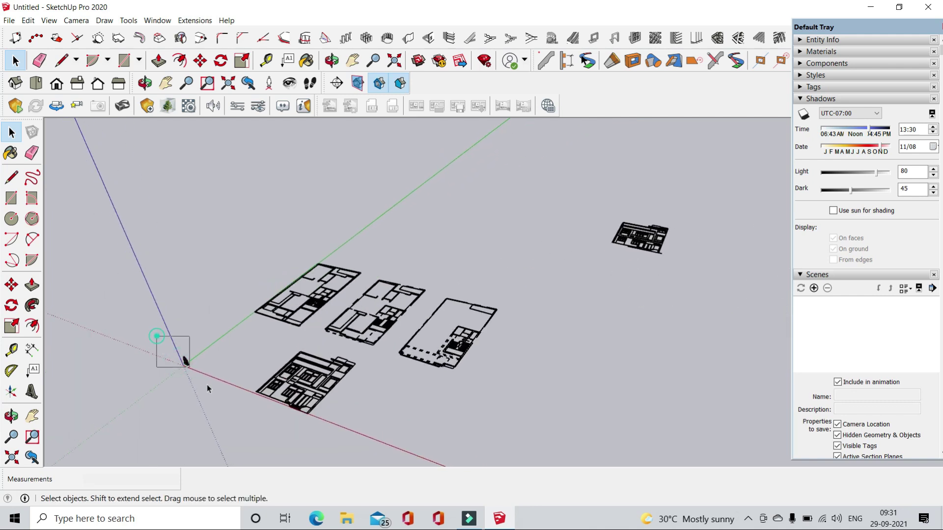
pyautogui.scroll(-3, 209, 372)
pyautogui.scroll(-3, 206, 344)
pyautogui.scroll(-2, 205, 338)
pyautogui.scroll(2, 593, 323)
# - Zoom in close on the rooms of the right-hand floor plan
pyautogui.moveTo(593, 323); pyautogui.dragTo(540, 314, button='middle')
pyautogui.scroll(2, 491, 275)
pyautogui.scroll(2, 459, 241)
pyautogui.scroll(2, 462, 243)
pyautogui.scroll(1, 482, 256)
pyautogui.scroll(2, 500, 270)
pyautogui.scroll(2, 523, 284)
pyautogui.scroll(2, 523, 284)
pyautogui.scroll(2, 290, 264)
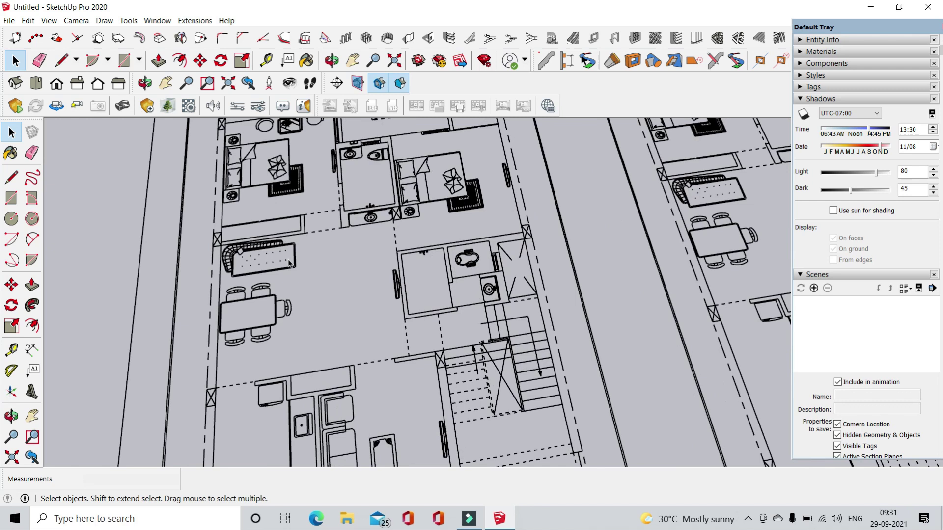
# - Draw a rectangle face over the wall strip between opposite wall corners
pyautogui.click(12, 198)
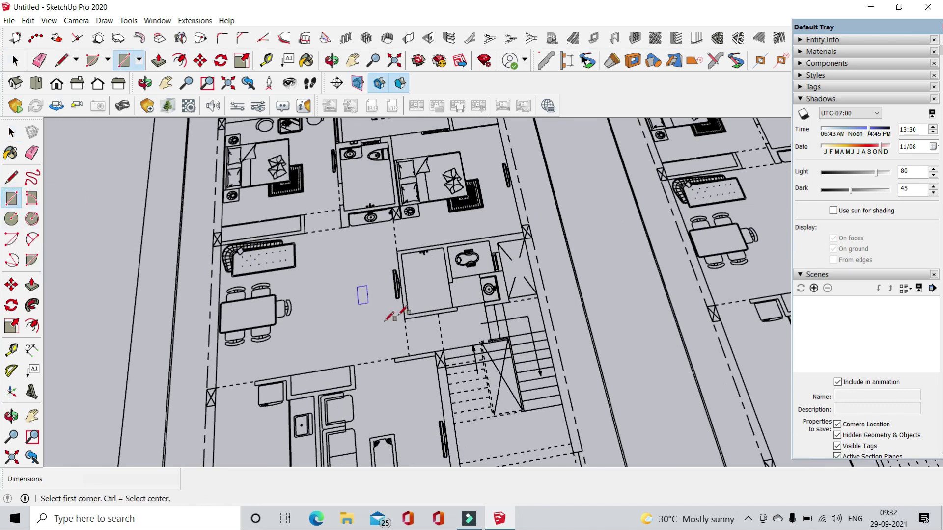
pyautogui.scroll(-5, 388, 317)
pyautogui.scroll(3, 491, 204)
pyautogui.scroll(3, 479, 196)
pyautogui.scroll(3, 438, 237)
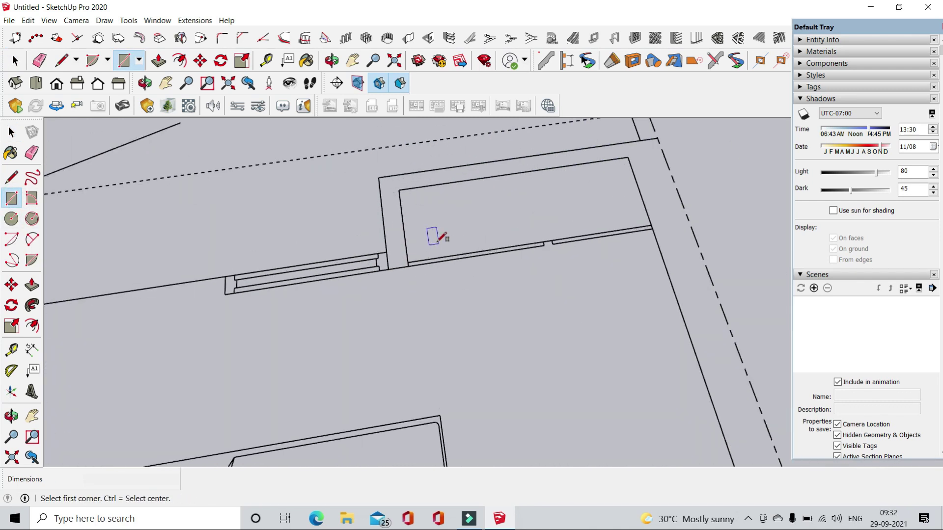
pyautogui.scroll(2, 425, 253)
pyautogui.click(401, 269)
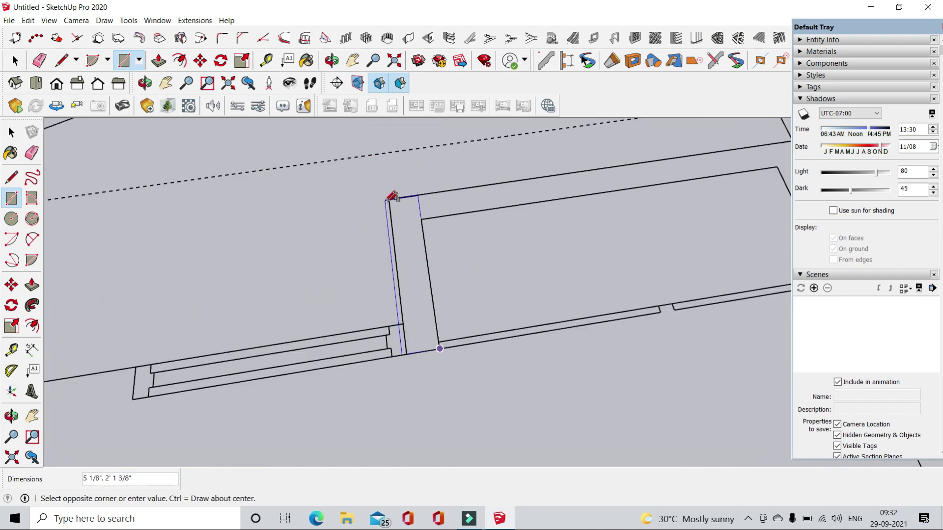
pyautogui.scroll(2, 513, 185)
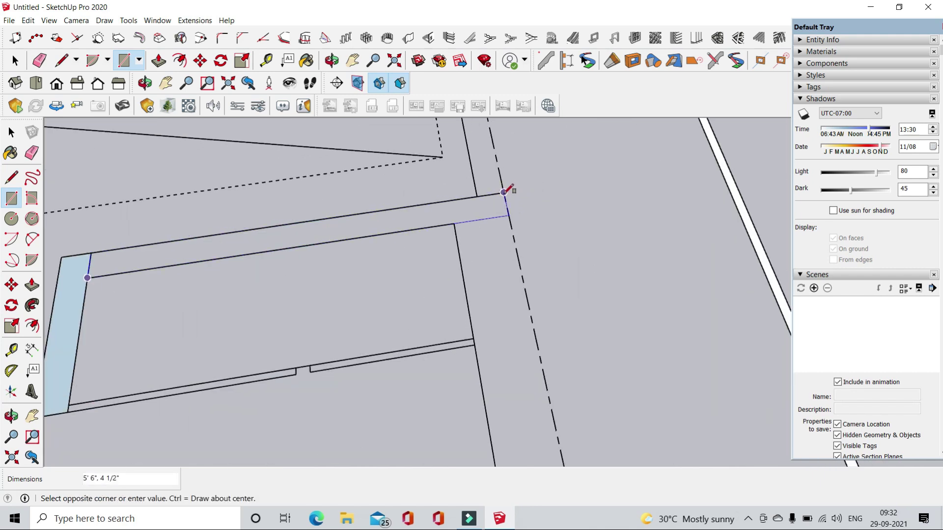
pyautogui.click(505, 191)
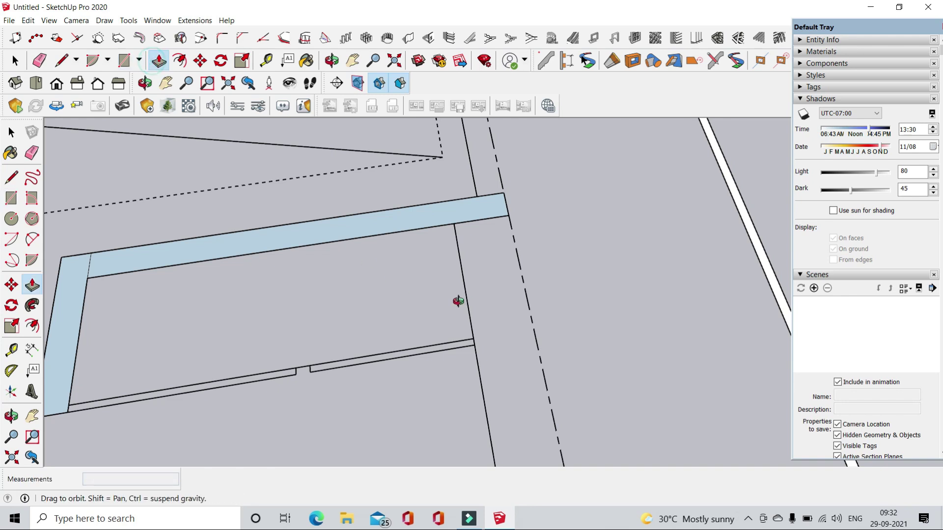
# - Check the traced face within the plan and begin raising it into a box
pyautogui.moveTo(458, 301); pyautogui.dragTo(326, 305, button='middle')
pyautogui.scroll(-3, 431, 268)
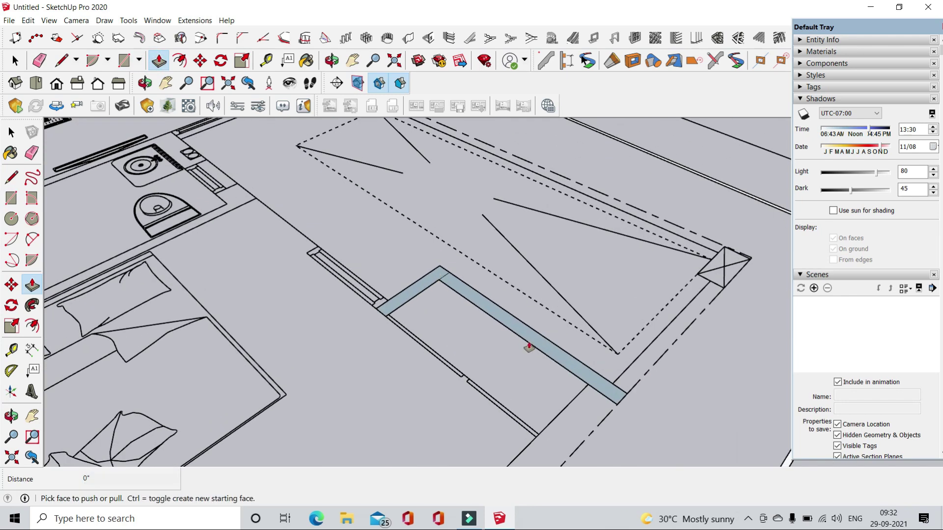
pyautogui.scroll(2, 410, 285)
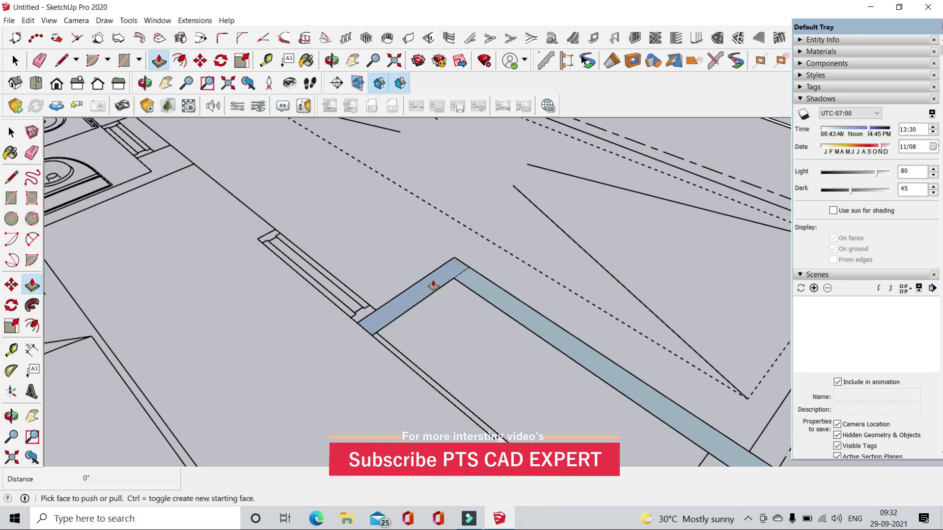
pyautogui.moveTo(433, 285); pyautogui.dragTo(421, 249)
# - Extrude the wall face to a height of 11 and inspect its base corner
pyautogui.write('11')
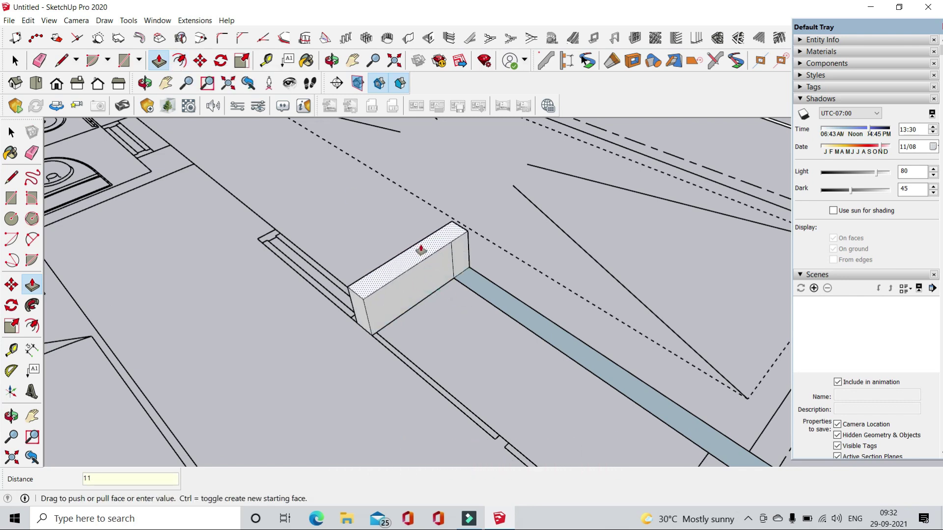
pyautogui.press('Return')
pyautogui.scroll(-2, 516, 309)
pyautogui.scroll(-2, 369, 311)
pyautogui.scroll(-2, 400, 318)
pyautogui.moveTo(400, 318); pyautogui.dragTo(543, 400, button='middle')
pyautogui.scroll(2, 385, 320)
pyautogui.scroll(2, 476, 315)
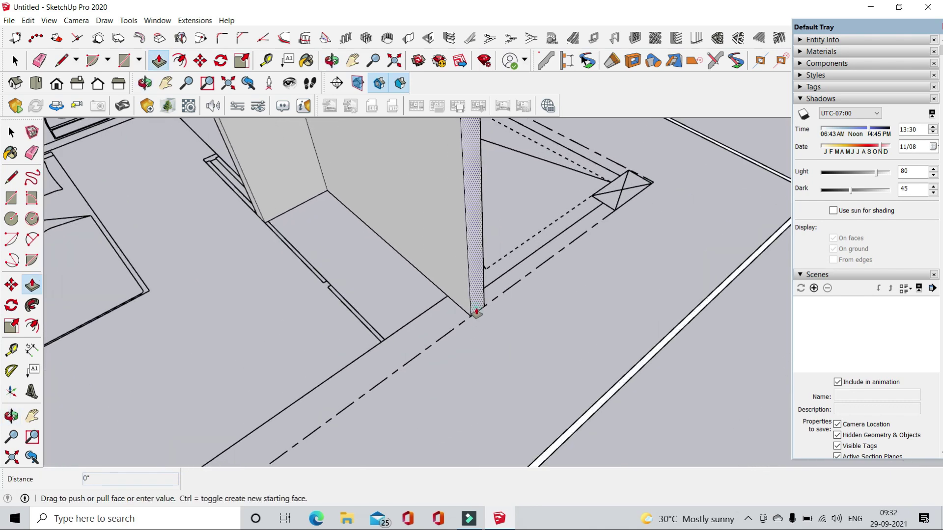
pyautogui.write('9')
pyautogui.scroll(-2, 452, 308)
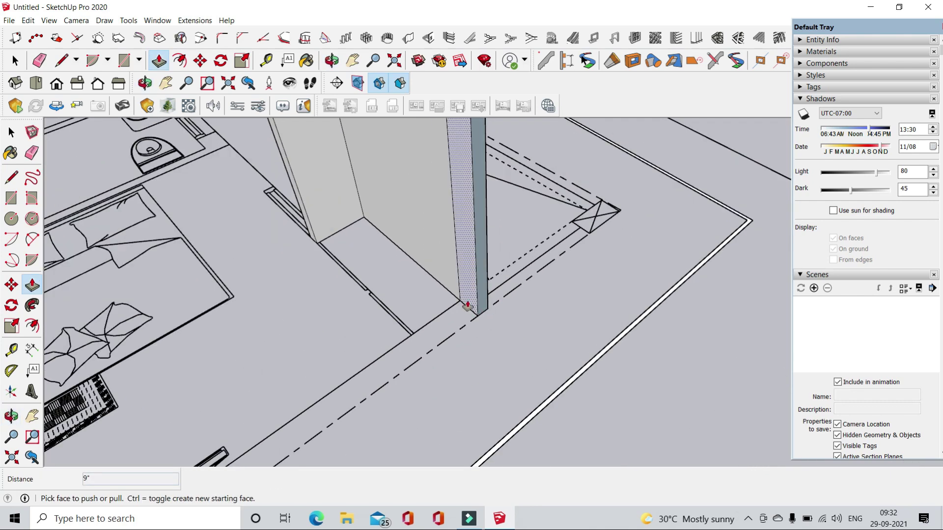
# - Pull a wall face outward to extend the wall along the plan
pyautogui.click(468, 307)
pyautogui.scroll(-2, 464, 314)
pyautogui.scroll(-2, 451, 333)
pyautogui.scroll(-2, 432, 348)
pyautogui.scroll(-1, 416, 363)
pyautogui.scroll(-3, 416, 362)
pyautogui.scroll(2, 399, 378)
pyautogui.scroll(2, 381, 381)
pyautogui.scroll(2, 378, 384)
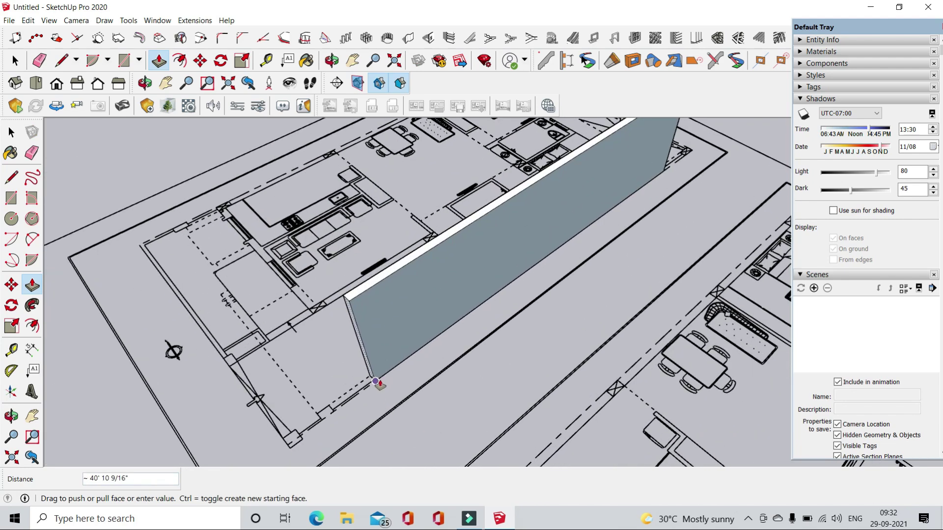
pyautogui.click(376, 382)
# - Inspect the wall from several angles and cancel the unwanted extrusion
pyautogui.moveTo(377, 381); pyautogui.dragTo(488, 259, button='middle')
pyautogui.scroll(2, 489, 259)
pyautogui.scroll(2, 486, 252)
pyautogui.scroll(3, 481, 243)
pyautogui.scroll(1, 475, 229)
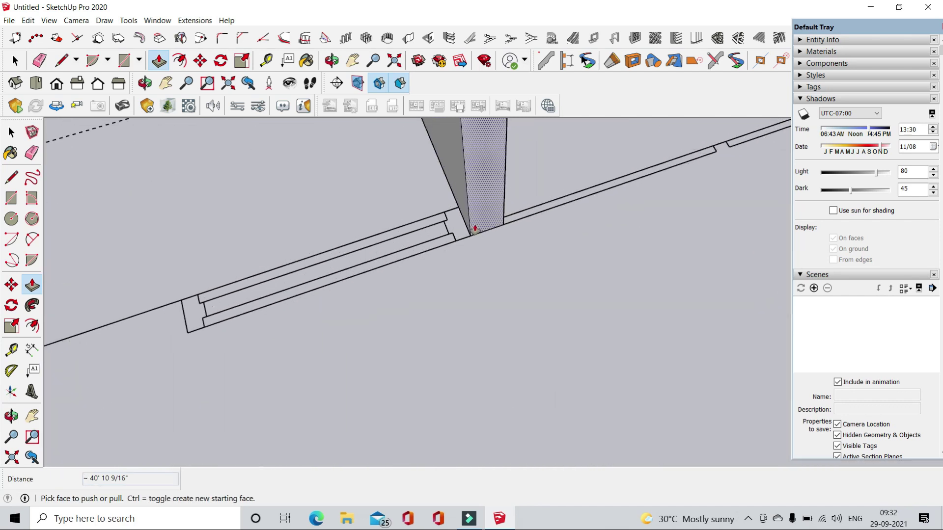
pyautogui.scroll(-2, 452, 212)
pyautogui.moveTo(446, 248)
pyautogui.mouseDown(button='middle')
pyautogui.moveTo(528, 242)
pyautogui.moveTo(515, 227)
pyautogui.mouseUp(button='middle')
pyautogui.scroll(-3, 490, 250)
pyautogui.moveTo(442, 294); pyautogui.dragTo(414, 322, button='middle')
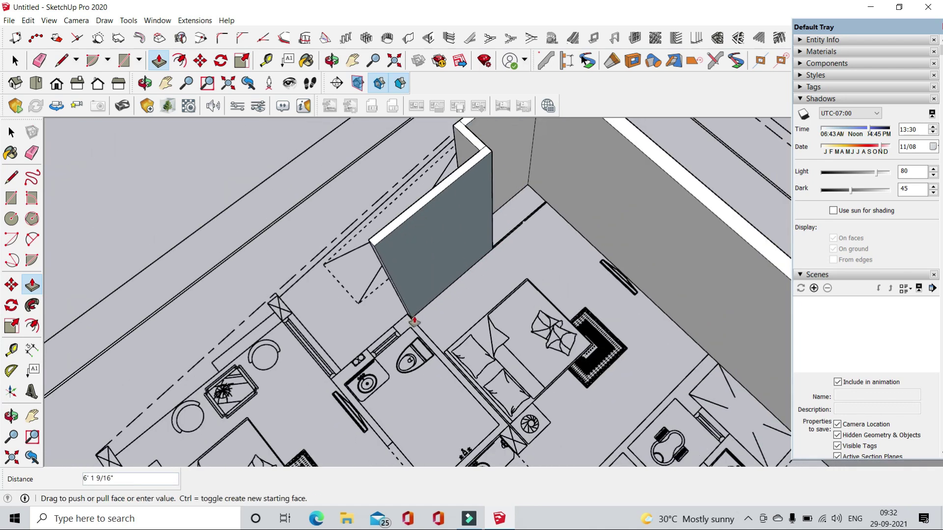
pyautogui.press('Escape')
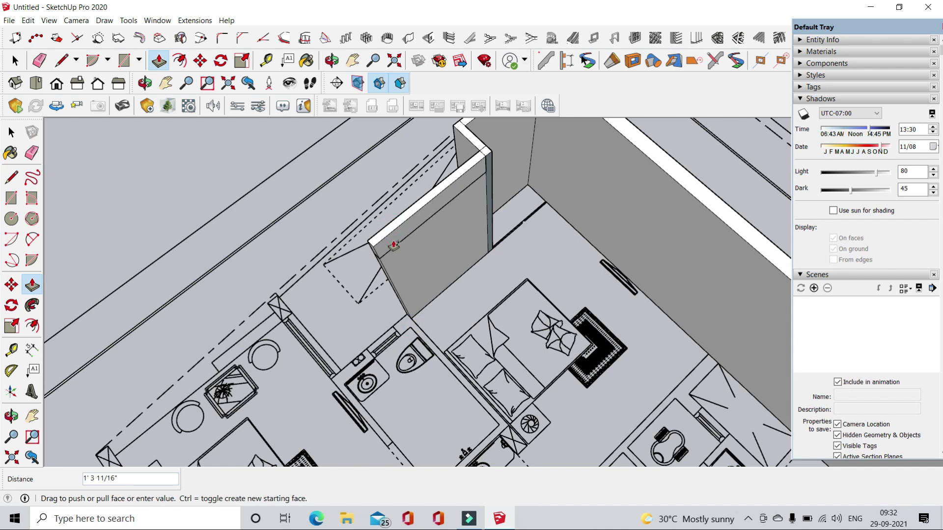
# - Push the wall face back by 3'
pyautogui.press('Return')
pyautogui.moveTo(393, 245); pyautogui.dragTo(407, 263, button='middle')
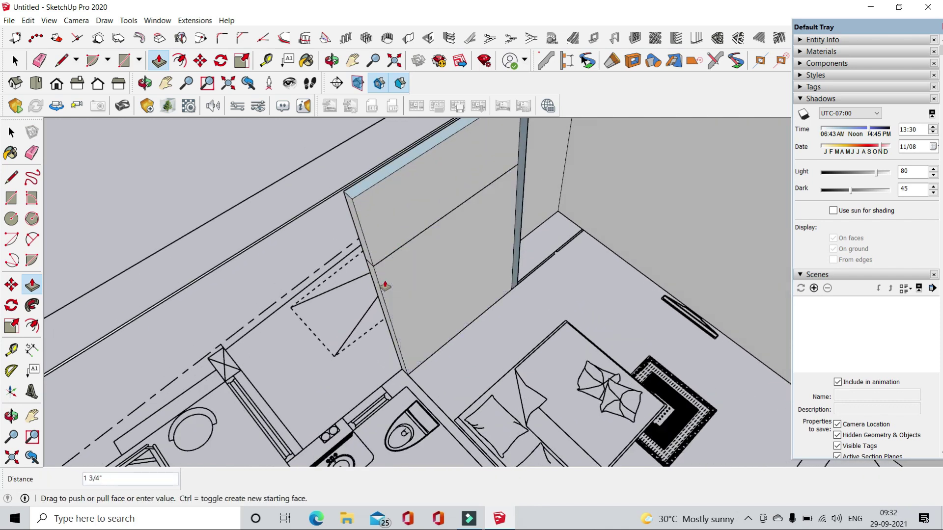
pyautogui.click(368, 269)
# - Extrude the thin strip face at the wall base by 3'
pyautogui.moveTo(440, 309)
pyautogui.mouseDown(button='middle')
pyautogui.moveTo(550, 350)
pyautogui.moveTo(535, 278)
pyautogui.mouseUp(button='middle')
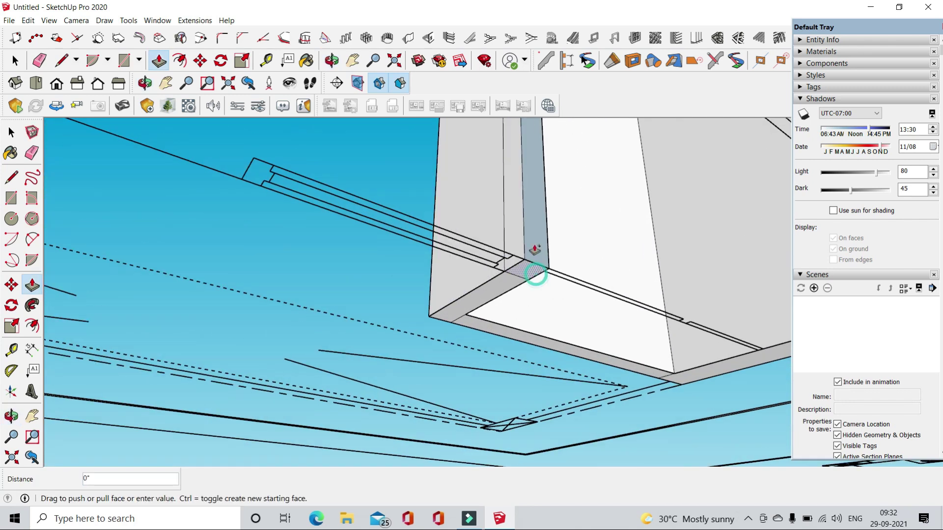
pyautogui.moveTo(538, 235)
pyautogui.mouseDown(button='middle')
pyautogui.moveTo(511, 334)
pyautogui.moveTo(509, 263)
pyautogui.mouseUp(button='middle')
pyautogui.click(513, 265)
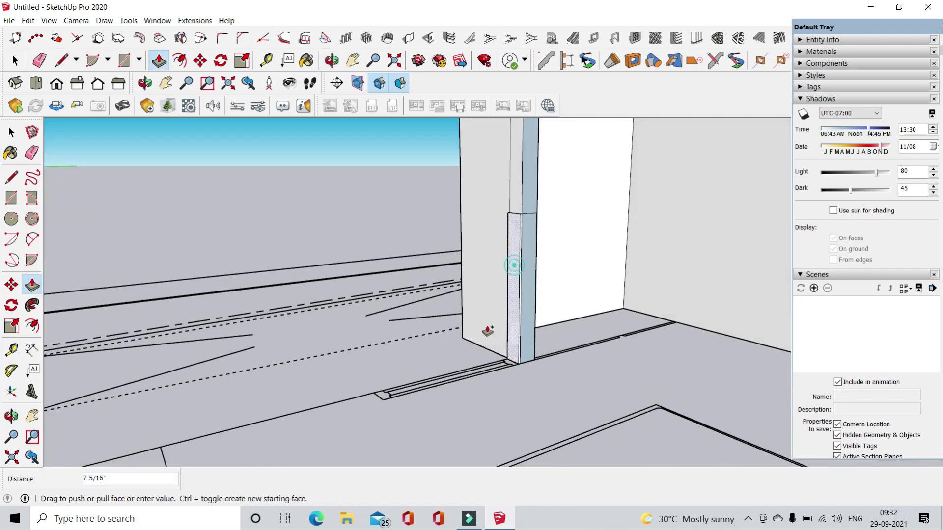
pyautogui.press('Return')
# - Look over the new wall panel and the surrounding floor plan
pyautogui.moveTo(337, 244); pyautogui.dragTo(395, 321, button='middle')
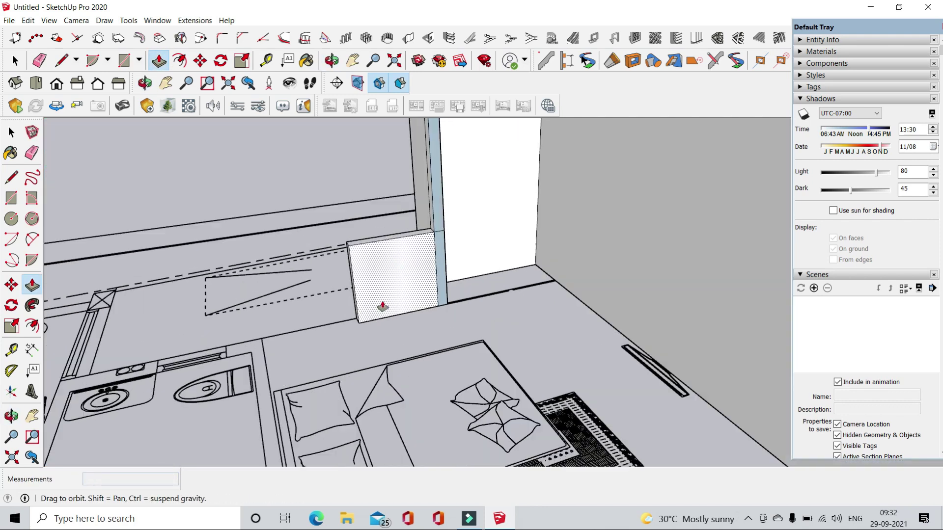
pyautogui.scroll(3, 306, 239)
pyautogui.scroll(3, 334, 225)
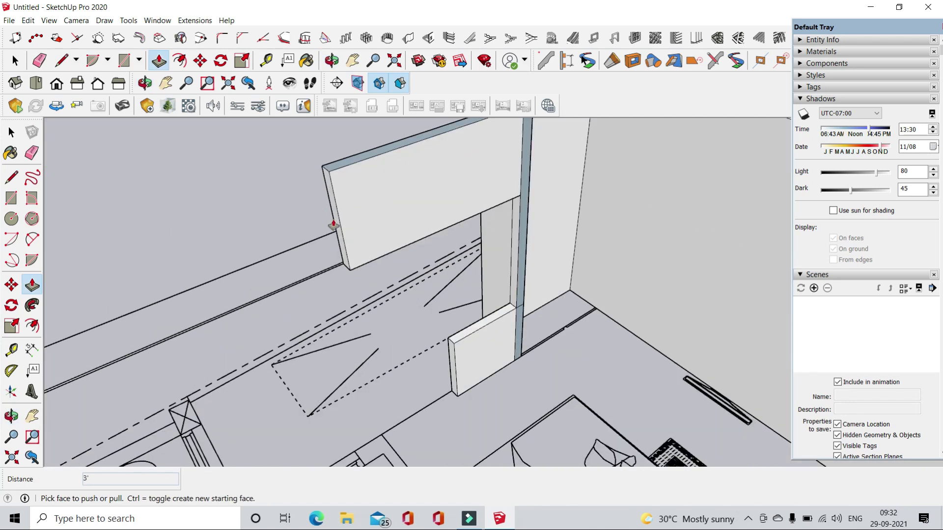
pyautogui.scroll(-3, 337, 223)
pyautogui.moveTo(342, 270); pyautogui.dragTo(314, 275, button='middle')
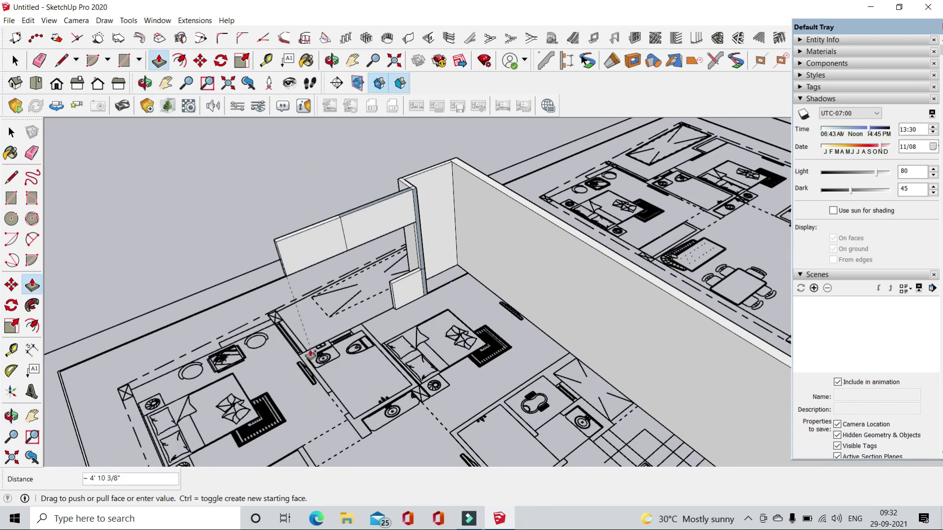
pyautogui.scroll(2, 295, 351)
pyautogui.scroll(2, 294, 351)
# - Move to a high view overlooking the bathroom and bedroom walls
pyautogui.moveTo(303, 377)
pyautogui.mouseDown(button='middle')
pyautogui.moveTo(401, 129)
pyautogui.moveTo(420, 242)
pyautogui.moveTo(407, 158)
pyautogui.moveTo(392, 385)
pyautogui.mouseUp(button='middle')
pyautogui.scroll(3, 419, 406)
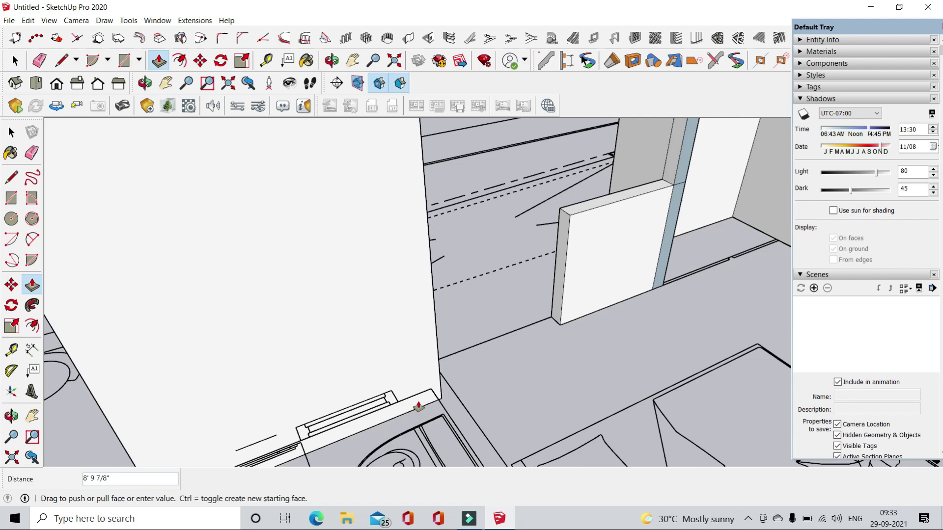
pyautogui.moveTo(491, 371)
pyautogui.mouseDown(button='middle')
pyautogui.moveTo(185, 419)
pyautogui.moveTo(341, 296)
pyautogui.mouseUp(button='middle')
pyautogui.scroll(3, 418, 280)
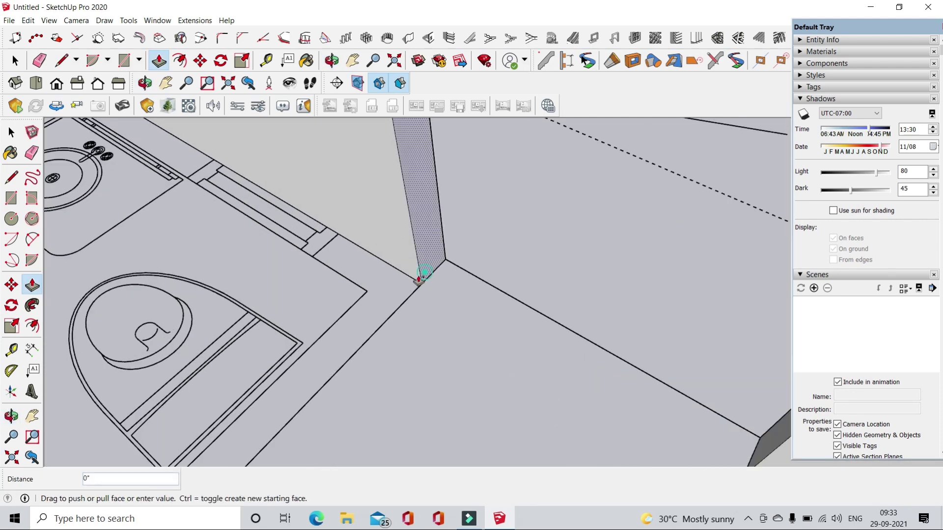
pyautogui.moveTo(399, 262)
pyautogui.mouseDown(button='middle')
pyautogui.moveTo(505, 260)
pyautogui.moveTo(365, 402)
pyautogui.moveTo(412, 421)
pyautogui.moveTo(553, 374)
pyautogui.moveTo(552, 420)
pyautogui.moveTo(515, 344)
pyautogui.moveTo(491, 432)
pyautogui.moveTo(611, 326)
pyautogui.moveTo(406, 280)
pyautogui.moveTo(536, 394)
pyautogui.mouseUp(button='middle')
pyautogui.scroll(3, 611, 326)
pyautogui.scroll(2, 625, 311)
# - Extrude the bathroom wall face out to the wall corner
pyautogui.click(624, 336)
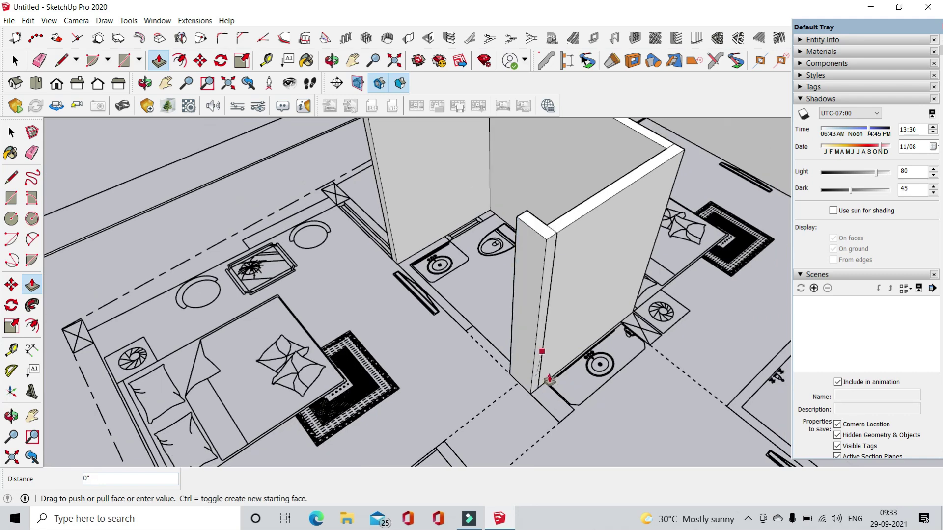
pyautogui.moveTo(599, 387); pyautogui.dragTo(359, 354, button='middle')
pyautogui.click(382, 330)
pyautogui.scroll(-5, 581, 392)
pyautogui.scroll(3, 434, 361)
pyautogui.scroll(3, 643, 351)
pyautogui.scroll(2, 408, 340)
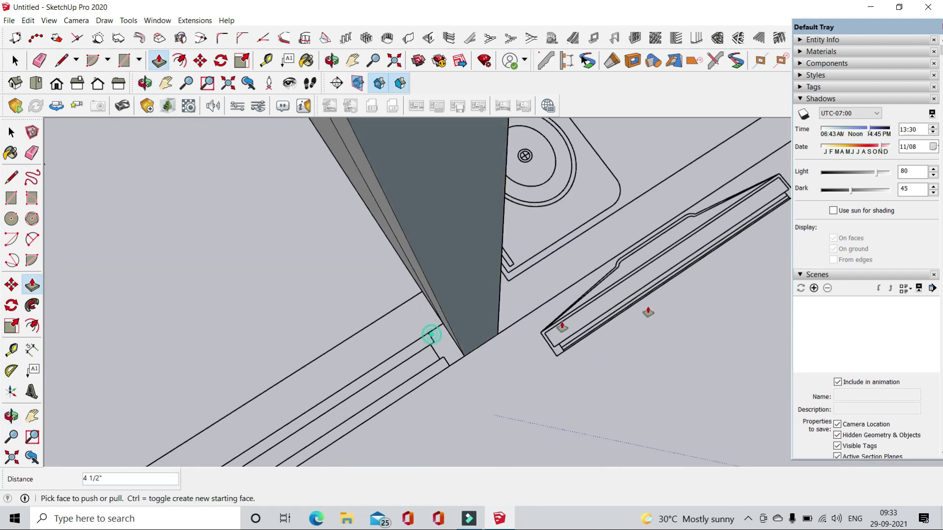
pyautogui.scroll(-2, 491, 297)
pyautogui.scroll(-3, 472, 232)
pyautogui.scroll(4, 429, 344)
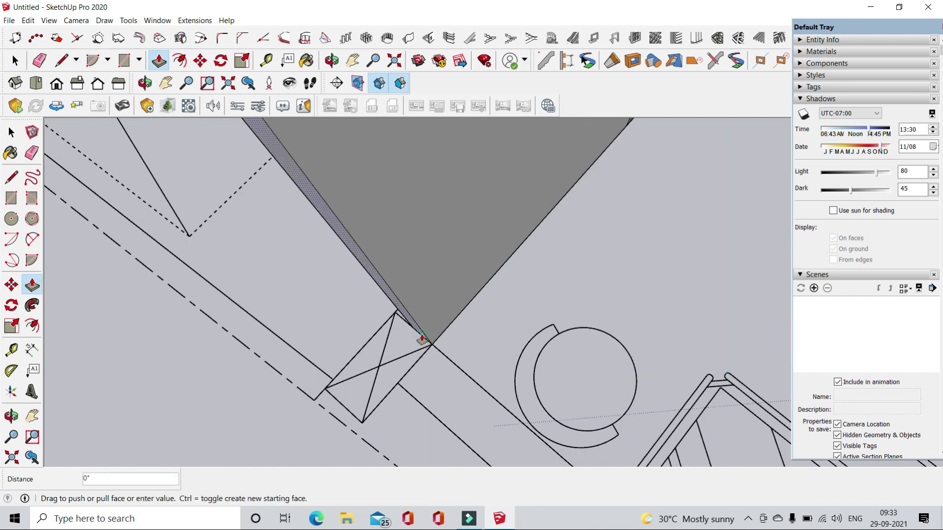
pyautogui.scroll(2, 428, 343)
pyautogui.click(362, 426)
# - Raise the wall's top face up by a typed push distance
pyautogui.moveTo(362, 426); pyautogui.dragTo(555, 351, button='middle')
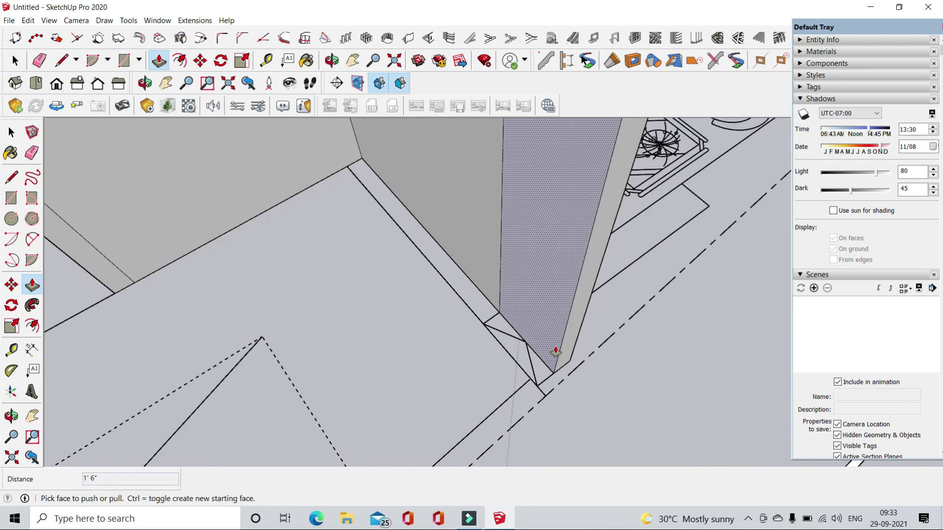
pyautogui.scroll(-3, 540, 391)
pyautogui.click(555, 251)
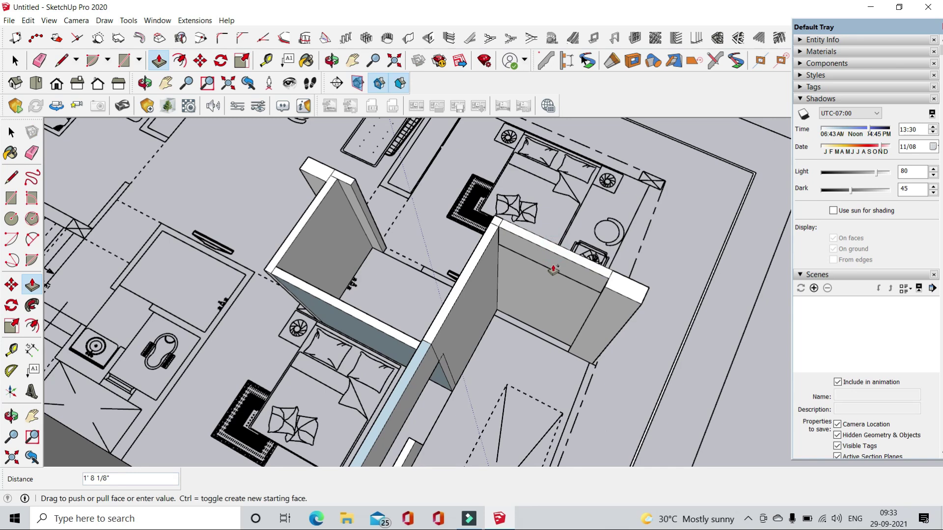
pyautogui.moveTo(553, 269); pyautogui.dragTo(577, 406, button='middle')
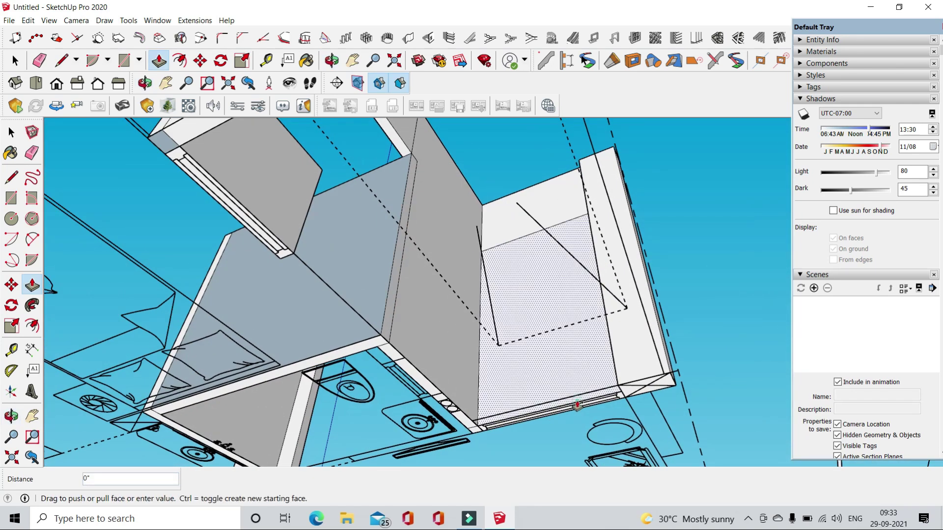
pyautogui.scroll(2, 600, 400)
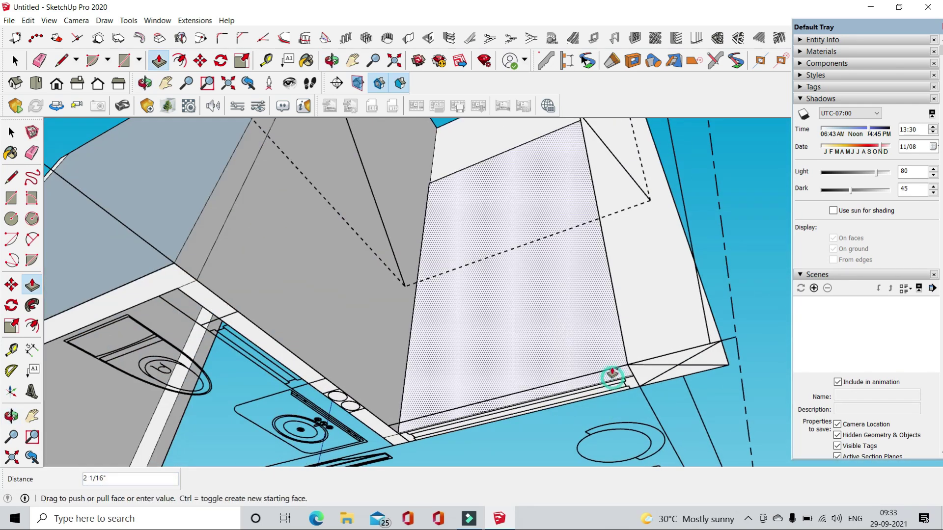
pyautogui.click(612, 375)
pyautogui.moveTo(623, 385); pyautogui.dragTo(575, 266, button='middle')
pyautogui.moveTo(560, 222); pyautogui.dragTo(491, 202, button='middle')
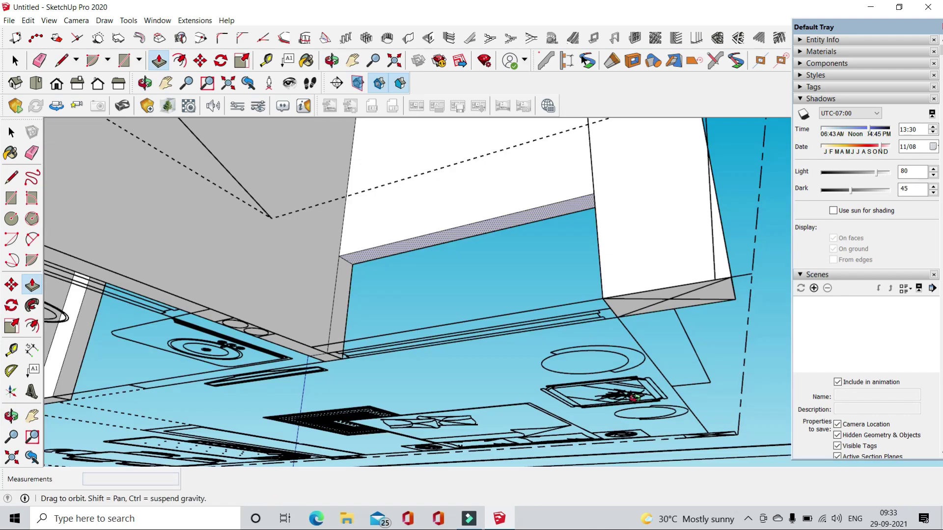
pyautogui.write('3')
pyautogui.press('Return')
# - Start pushing the wall end face back to trim it to the plan
pyautogui.moveTo(465, 378); pyautogui.dragTo(467, 283, button='middle')
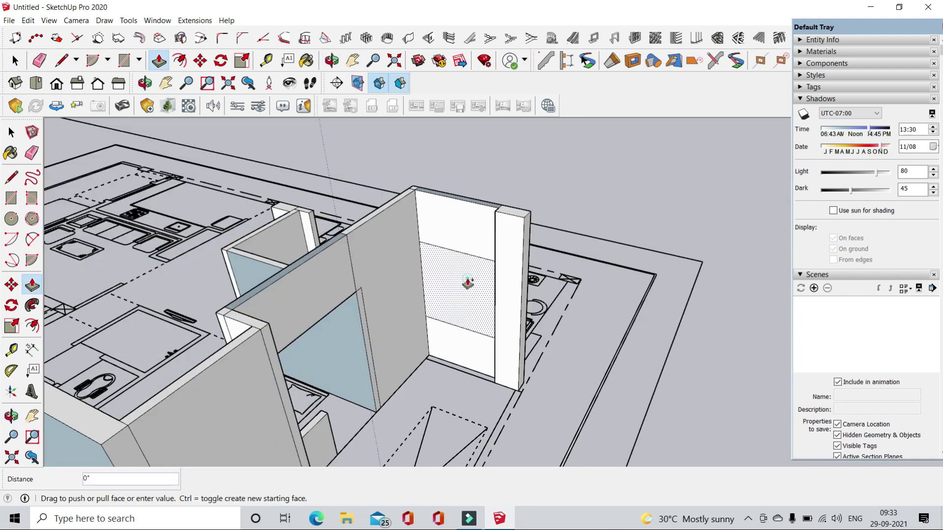
pyautogui.click(465, 201)
pyautogui.moveTo(466, 206); pyautogui.dragTo(506, 284, button='middle')
pyautogui.scroll(5, 511, 362)
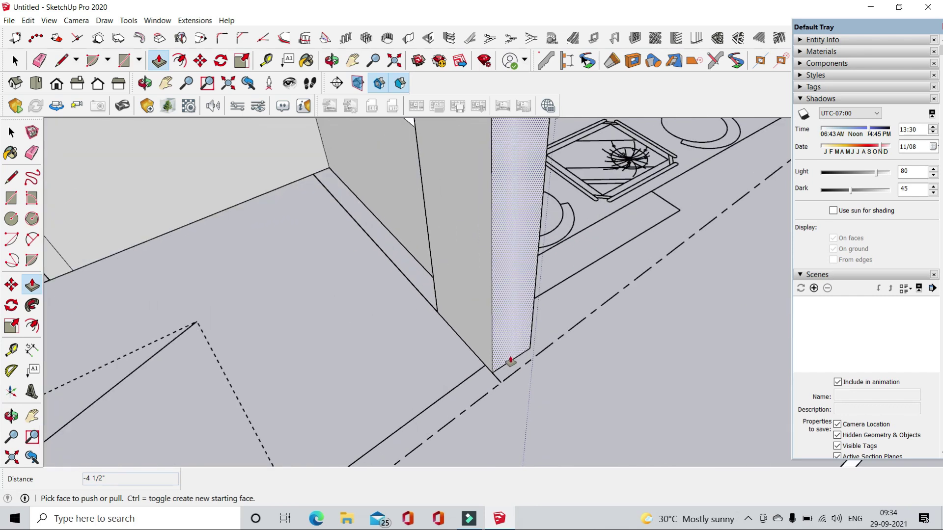
pyautogui.scroll(-3, 499, 377)
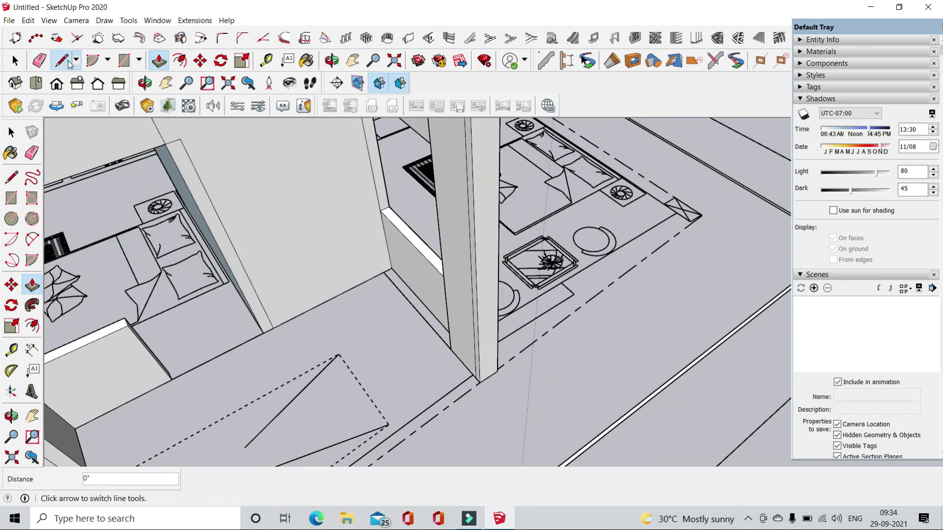
# - Trace a thin strip along the bedroom's outer edge with lines, closing it into a face
pyautogui.click(62, 61)
pyautogui.scroll(2, 473, 362)
pyautogui.scroll(-4, 501, 336)
pyautogui.scroll(3, 390, 376)
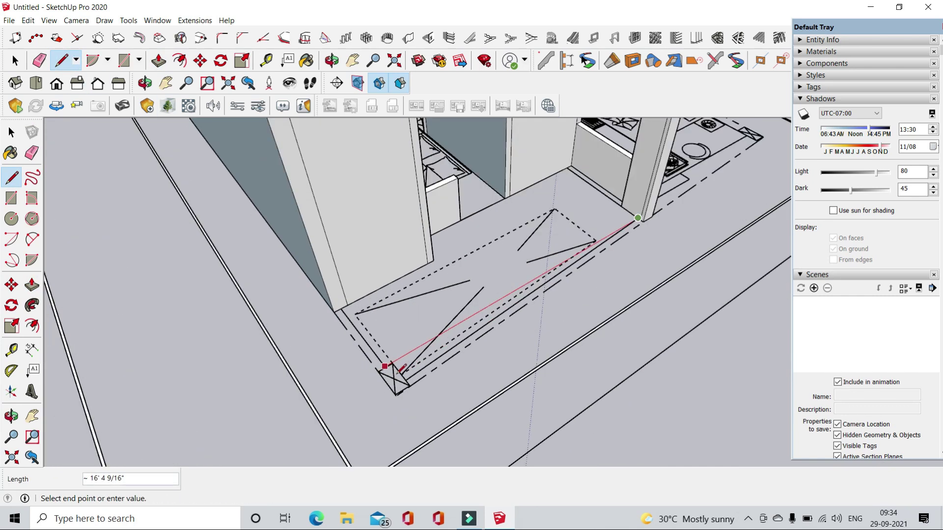
pyautogui.scroll(3, 412, 378)
pyautogui.scroll(1, 415, 372)
pyautogui.scroll(2, 412, 373)
pyautogui.scroll(2, 408, 380)
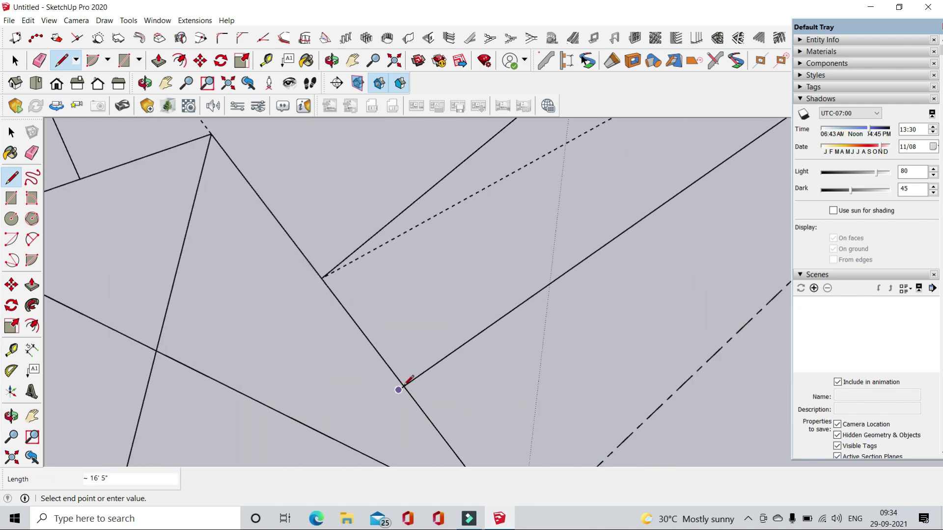
pyautogui.scroll(-3, 384, 259)
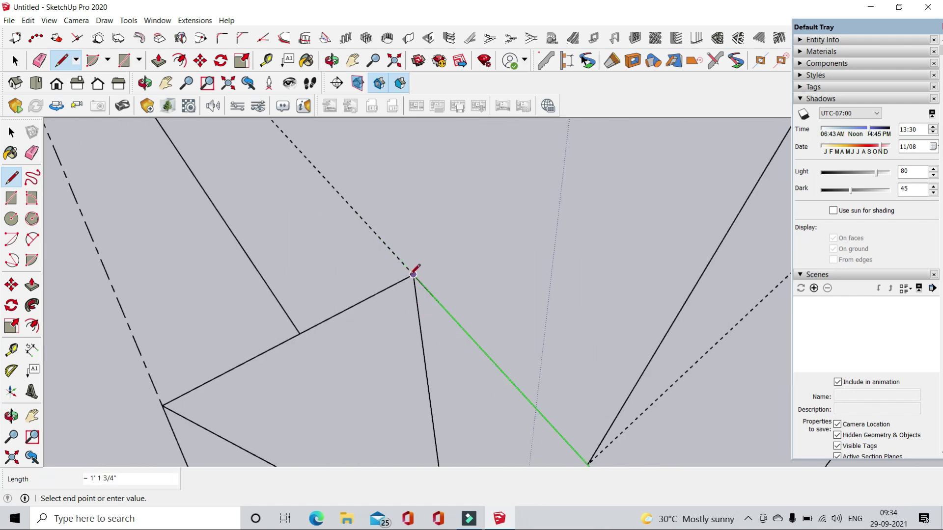
pyautogui.scroll(-3, 301, 332)
pyautogui.scroll(3, 257, 171)
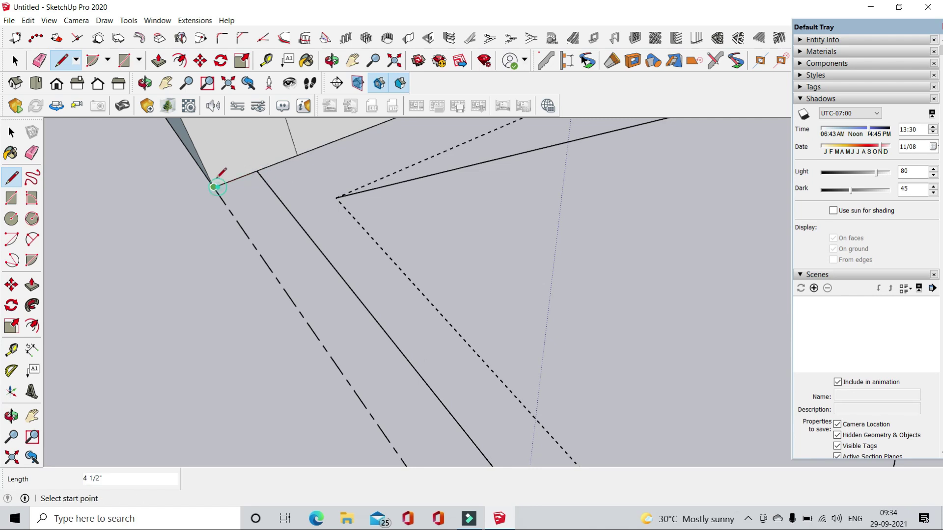
pyautogui.scroll(-3, 297, 292)
pyautogui.scroll(2, 375, 370)
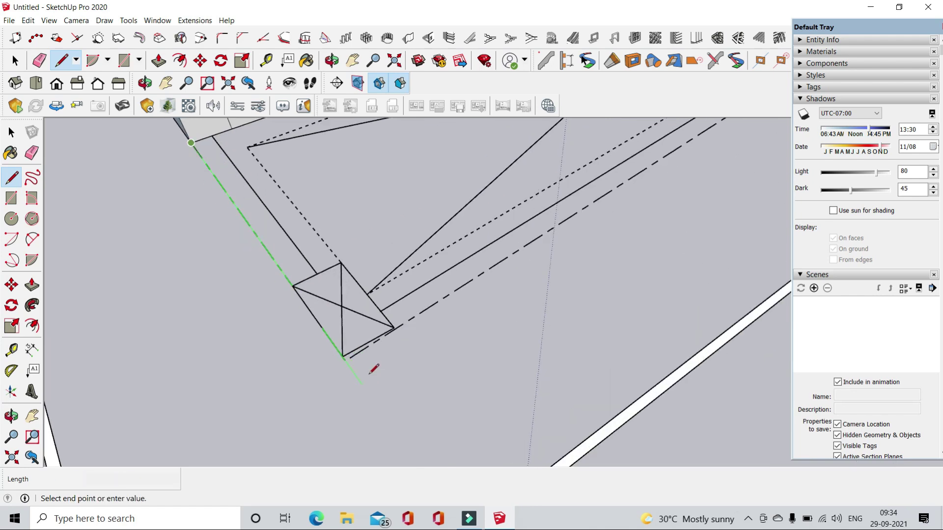
pyautogui.scroll(-3, 357, 385)
pyautogui.scroll(-3, 571, 244)
pyautogui.scroll(3, 624, 218)
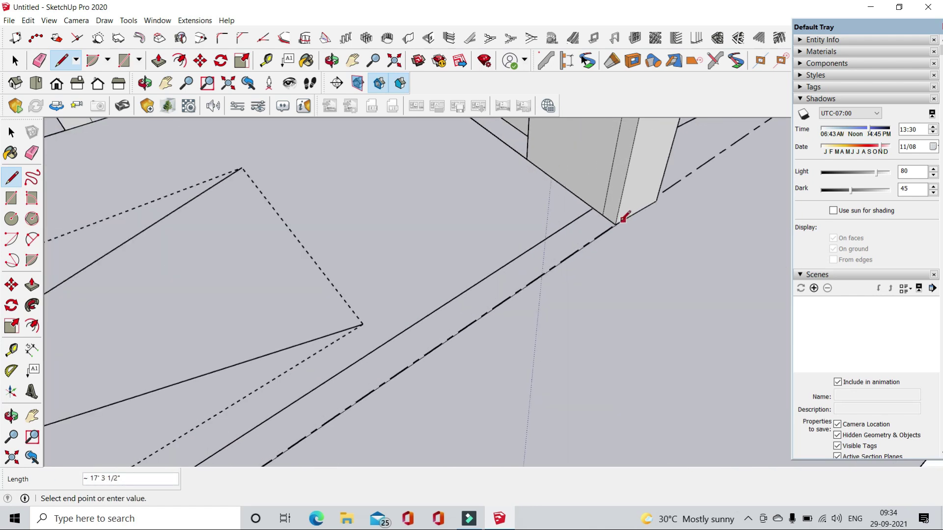
pyautogui.click(592, 208)
# - Push/Pull the strip face up to an 11' wall height
pyautogui.click(158, 61)
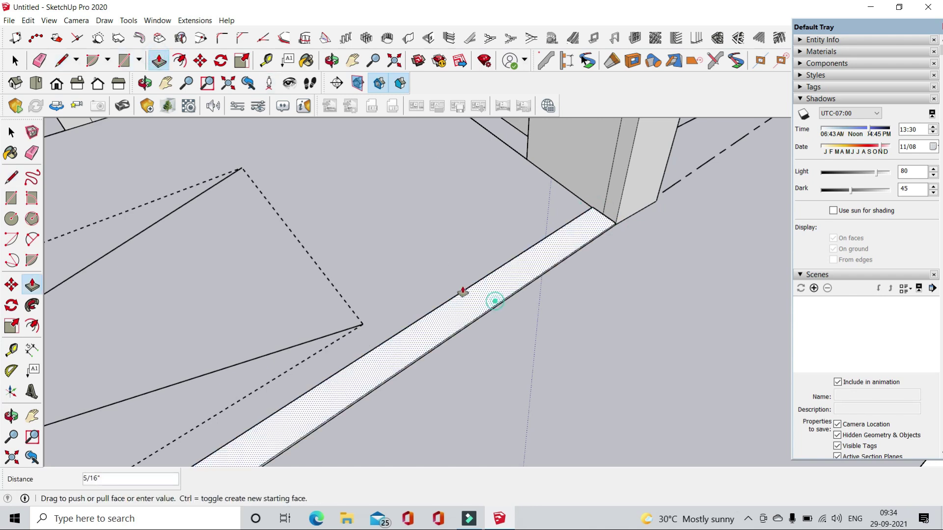
pyautogui.scroll(-5, 463, 290)
pyautogui.click(479, 288)
pyautogui.click(483, 152)
pyautogui.scroll(-3, 483, 152)
pyautogui.press('l')
pyautogui.scroll(5, 408, 189)
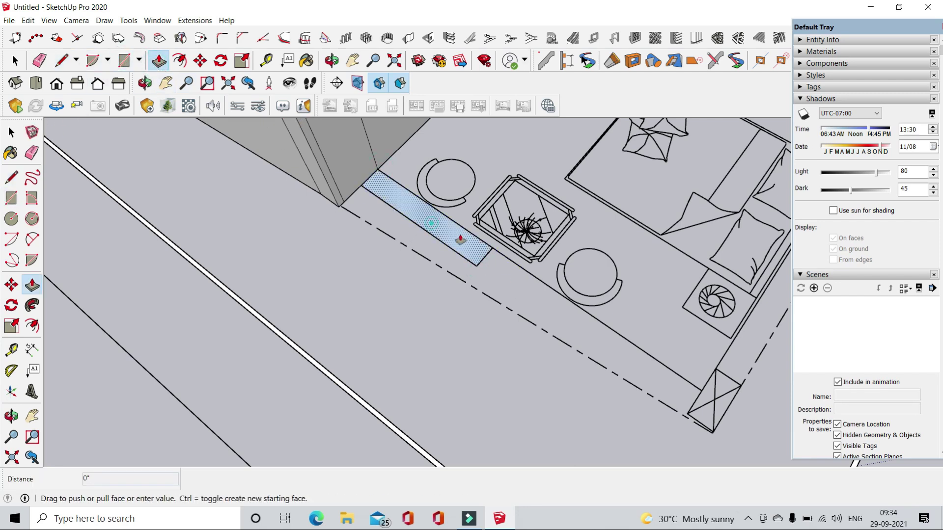
pyautogui.scroll(-5, 460, 239)
pyautogui.write("11'")
pyautogui.press('Return')
pyautogui.scroll(5, 540, 270)
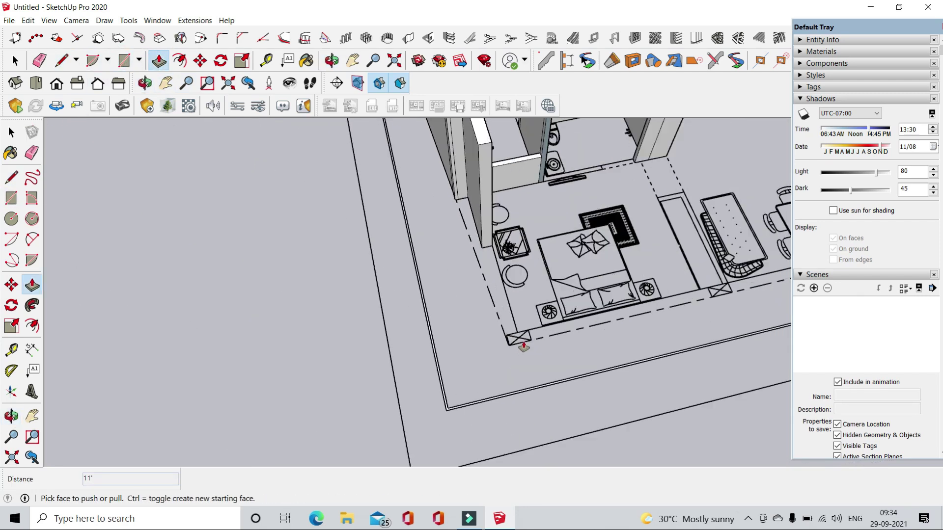
# - Draw closing edges extending the bedroom's outer strip to the corner box
pyautogui.click(124, 61)
pyautogui.scroll(3, 564, 353)
pyautogui.scroll(3, 617, 316)
pyautogui.scroll(3, 589, 344)
pyautogui.scroll(-2, 543, 392)
pyautogui.scroll(-5, 307, 289)
pyautogui.moveTo(307, 288); pyautogui.dragTo(378, 252, button='middle')
pyautogui.scroll(3, 596, 277)
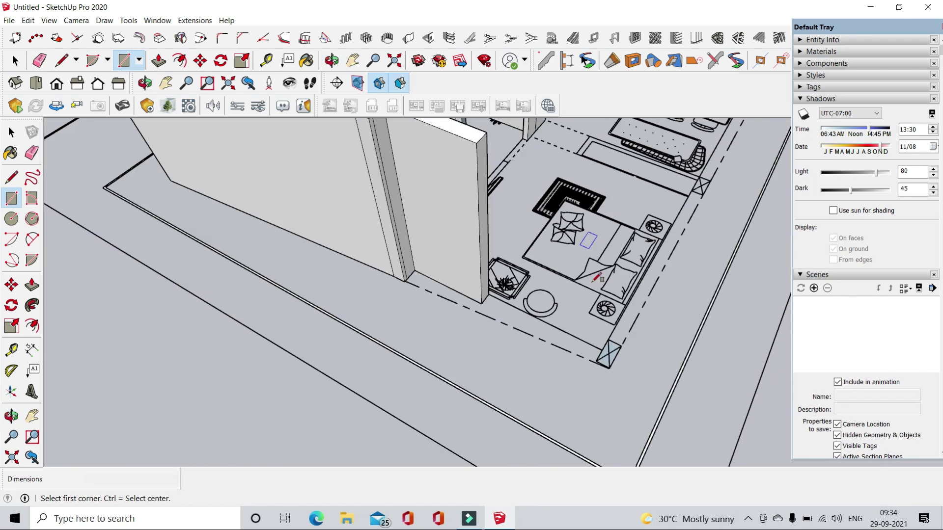
pyautogui.scroll(1, 516, 304)
pyautogui.scroll(3, 417, 275)
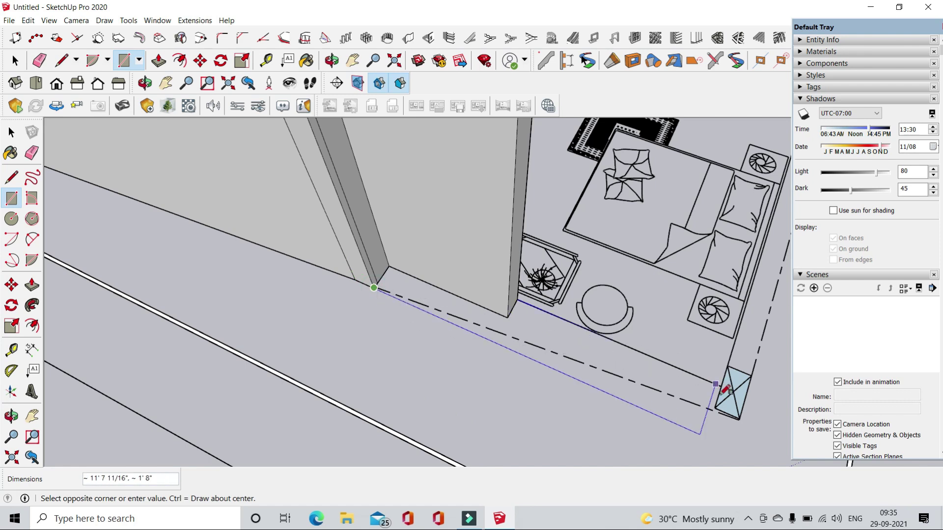
pyautogui.click(59, 63)
pyautogui.scroll(2, 388, 282)
pyautogui.scroll(2, 392, 278)
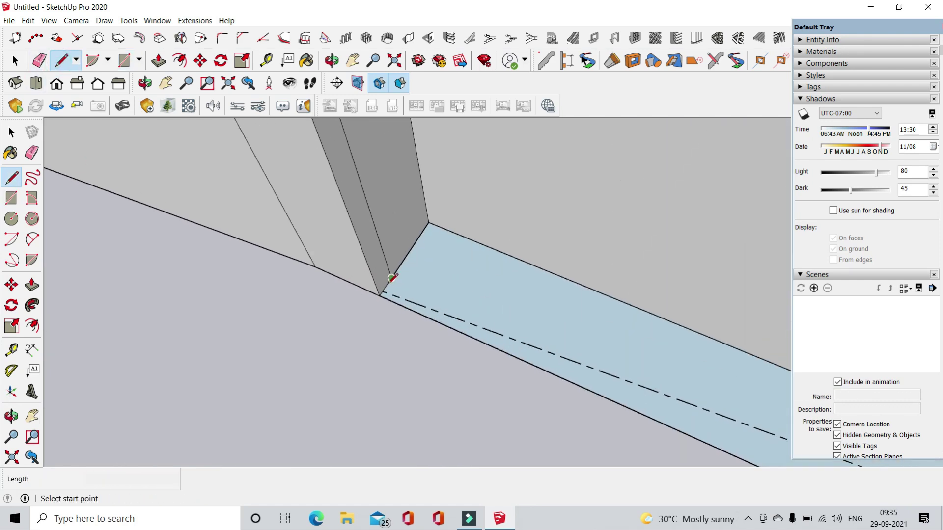
pyautogui.scroll(-3, 266, 269)
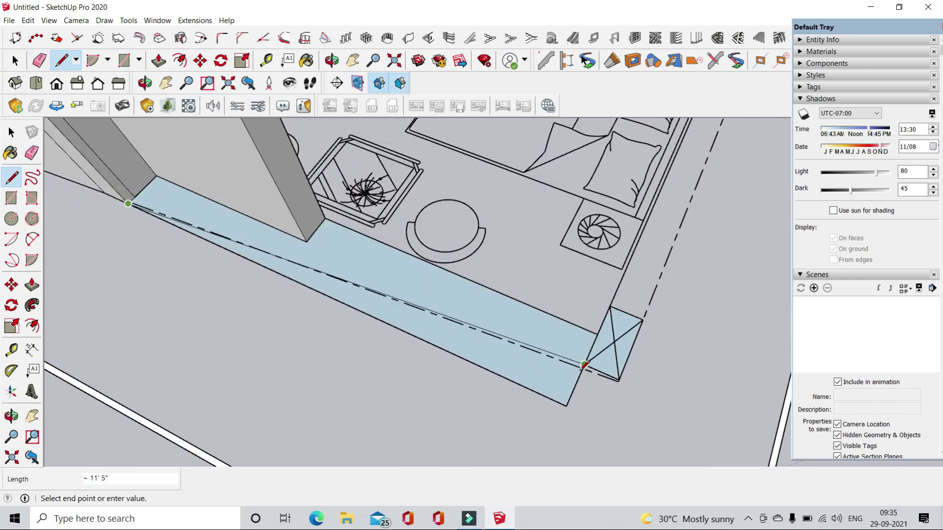
pyautogui.scroll(2, 584, 365)
pyautogui.scroll(3, 586, 366)
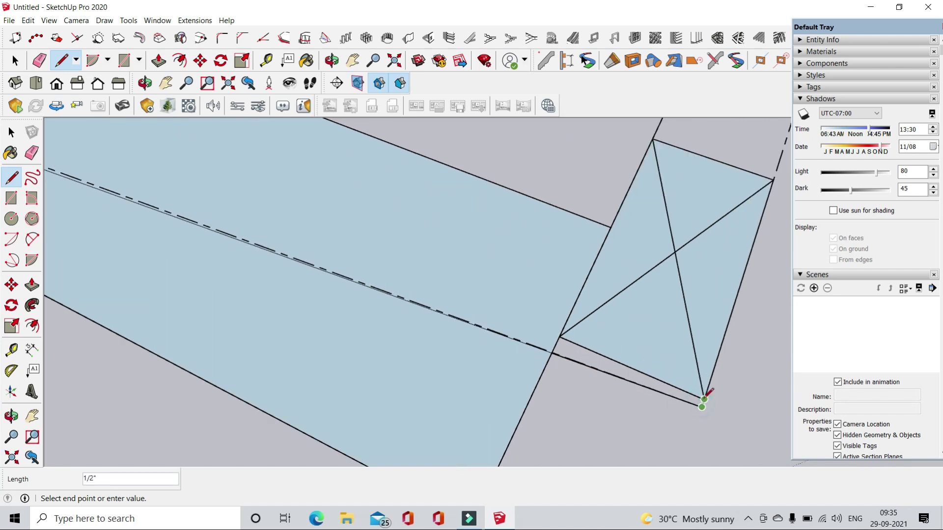
# - Push/Pull the new strip face up into a small corner piece
pyautogui.click(158, 61)
pyautogui.click(431, 277)
pyautogui.scroll(-5, 491, 279)
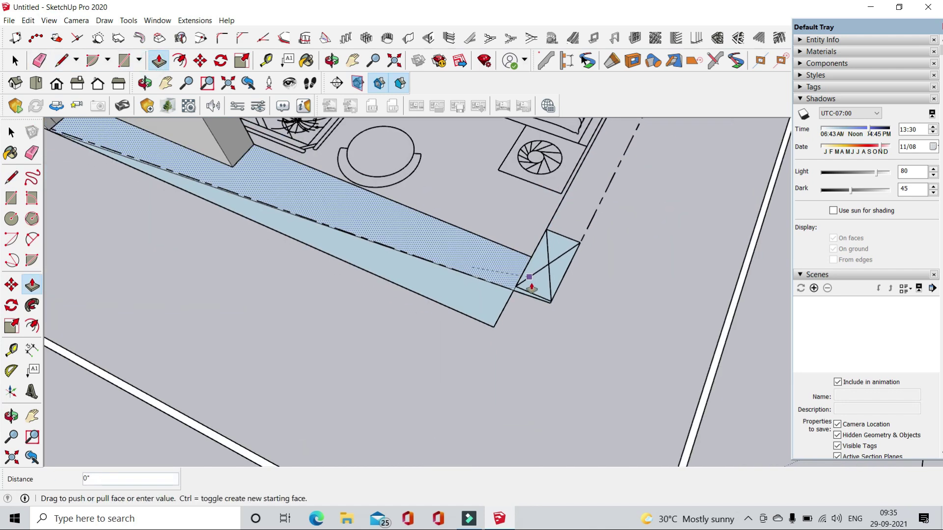
pyautogui.click(391, 175)
pyautogui.scroll(3, 526, 305)
pyautogui.scroll(2, 520, 300)
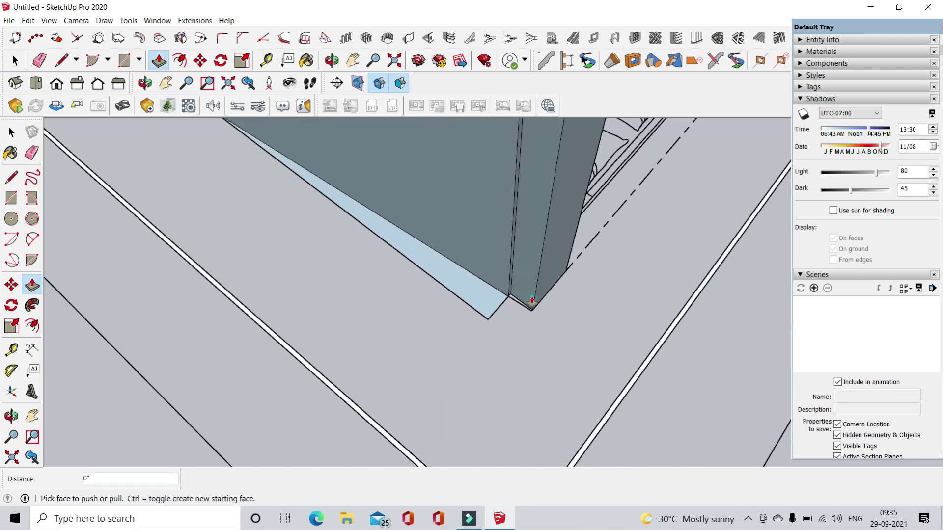
# - Push/Pull the long wall face to extend it along the plan's outer edge
pyautogui.click(16, 61)
pyautogui.scroll(-5, 344, 294)
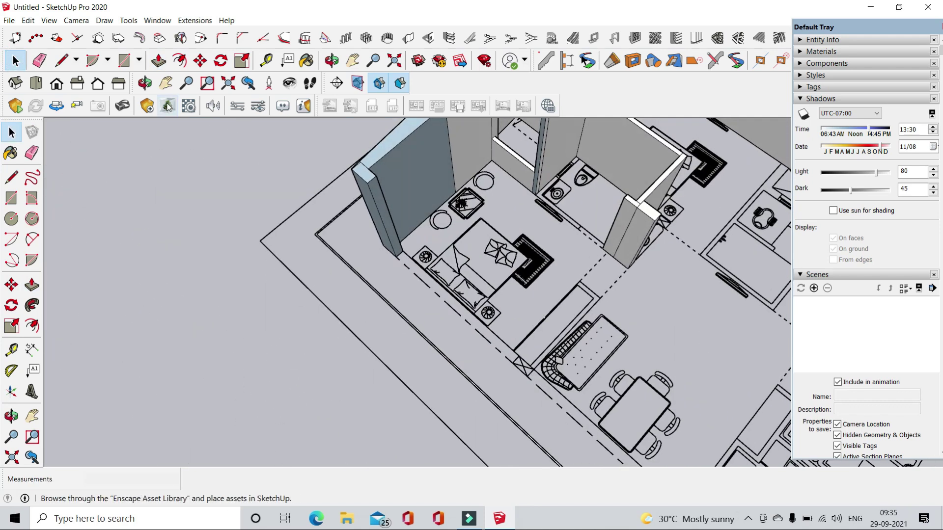
pyautogui.click(159, 60)
pyautogui.click(393, 259)
pyautogui.scroll(-2, 456, 290)
pyautogui.scroll(-2, 476, 324)
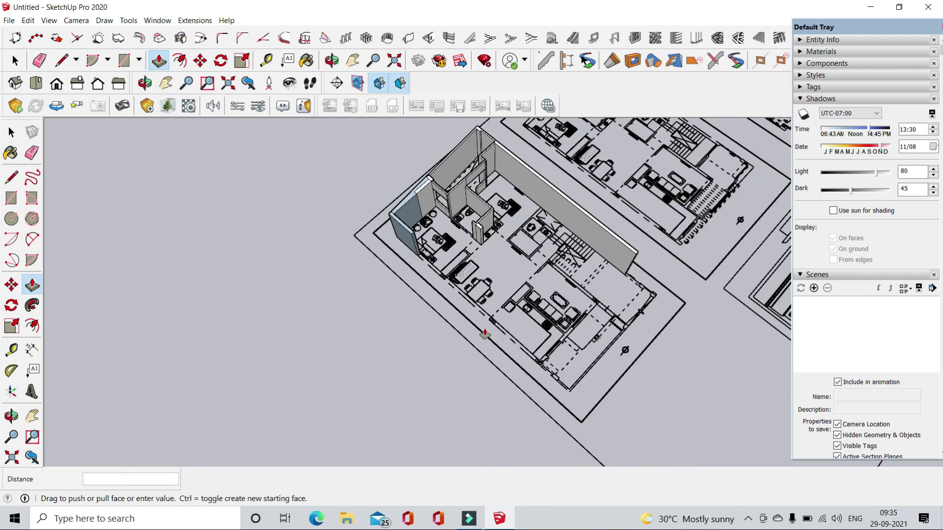
pyautogui.scroll(2, 540, 378)
pyautogui.scroll(4, 539, 370)
pyautogui.scroll(-3, 540, 369)
pyautogui.moveTo(575, 375); pyautogui.dragTo(520, 413, button='middle')
pyautogui.scroll(3, 496, 393)
pyautogui.scroll(2, 465, 373)
pyautogui.click(465, 373)
pyautogui.scroll(1, 461, 373)
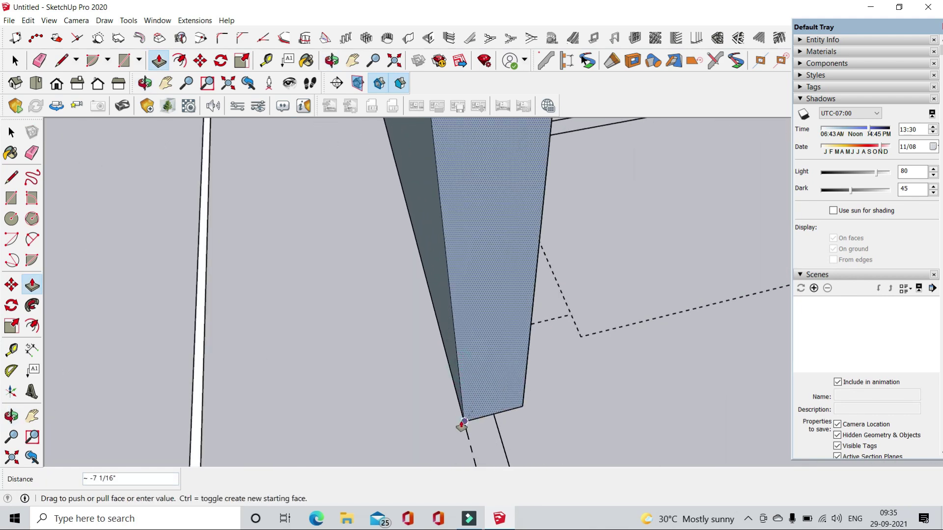
pyautogui.click(461, 425)
pyautogui.scroll(-3, 322, 381)
pyautogui.scroll(-2, 343, 295)
# - Draw a first rectangle face over a wall outline on the floor plan
pyautogui.press('r')
pyautogui.scroll(2, 409, 169)
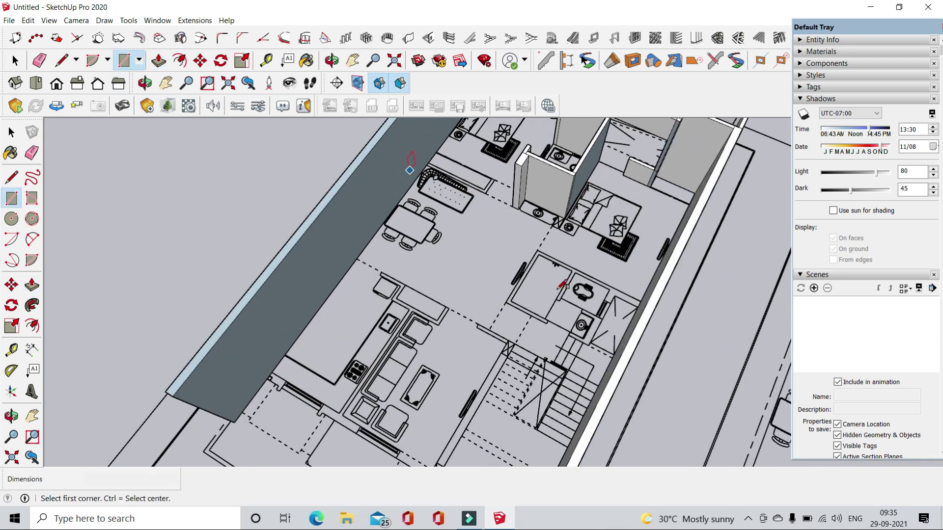
pyautogui.moveTo(410, 169); pyautogui.dragTo(632, 337, button='middle')
pyautogui.scroll(3, 591, 374)
pyautogui.moveTo(591, 375); pyautogui.dragTo(535, 270, button='middle')
pyautogui.scroll(3, 535, 270)
pyautogui.click(525, 212)
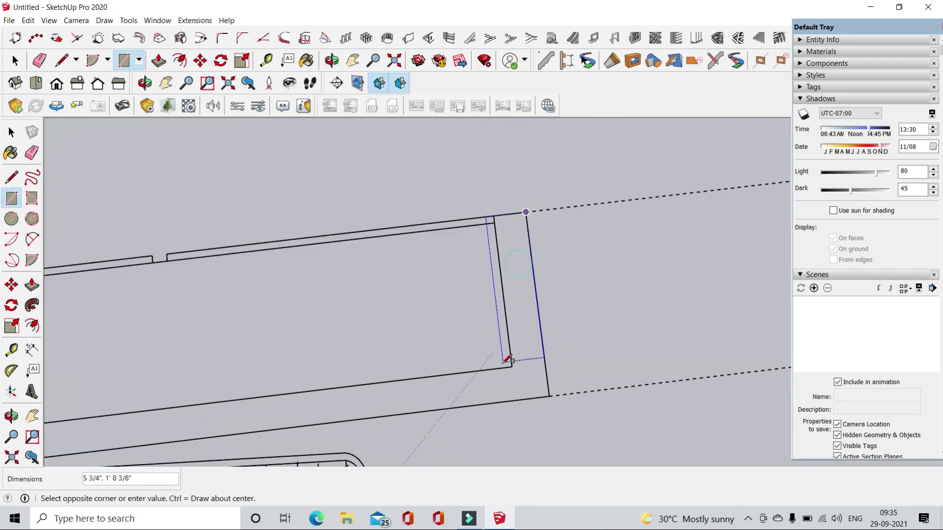
pyautogui.click(555, 396)
pyautogui.scroll(-3, 555, 396)
pyautogui.moveTo(543, 364)
pyautogui.mouseDown(button='middle')
pyautogui.moveTo(343, 221)
pyautogui.moveTo(507, 387)
pyautogui.mouseUp(button='middle')
pyautogui.press('Escape')
# - Trace the lower bath room wall outline as a rectangle face
pyautogui.scroll(2, 511, 383)
pyautogui.scroll(2, 608, 324)
pyautogui.click(684, 339)
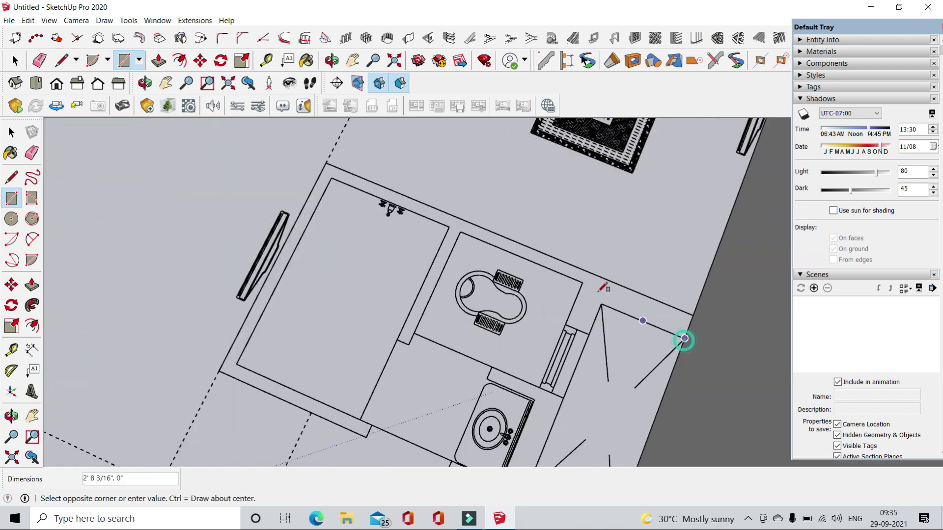
pyautogui.scroll(2, 592, 291)
pyautogui.moveTo(736, 346)
pyautogui.mouseDown(button='middle')
pyautogui.moveTo(341, 169)
pyautogui.moveTo(294, 326)
pyautogui.mouseUp(button='middle')
pyautogui.press('Escape')
pyautogui.click(279, 330)
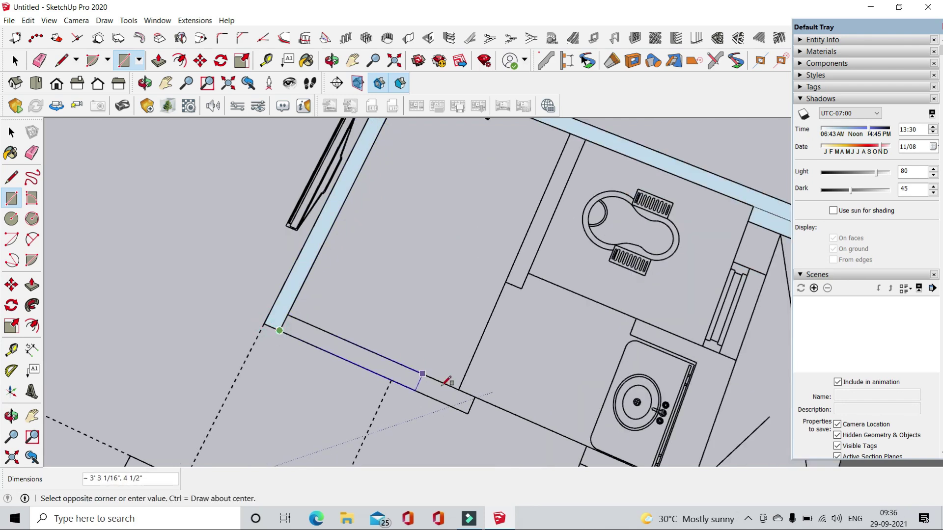
pyautogui.click(521, 321)
pyautogui.press('Escape')
# - Draw a rectangle face over the wall outline beside the washbasin
pyautogui.moveTo(557, 211); pyautogui.dragTo(663, 248, button='middle')
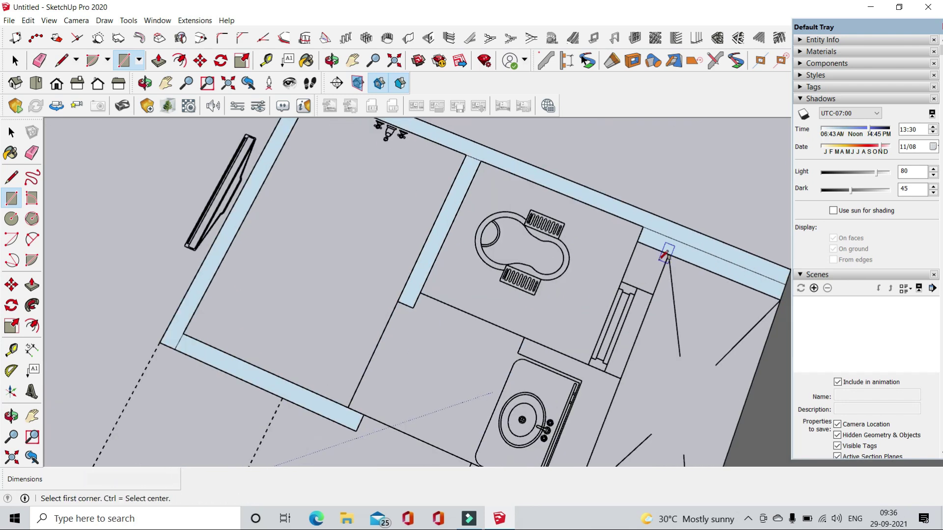
pyautogui.click(670, 245)
pyautogui.scroll(2, 627, 275)
pyautogui.scroll(-3, 602, 397)
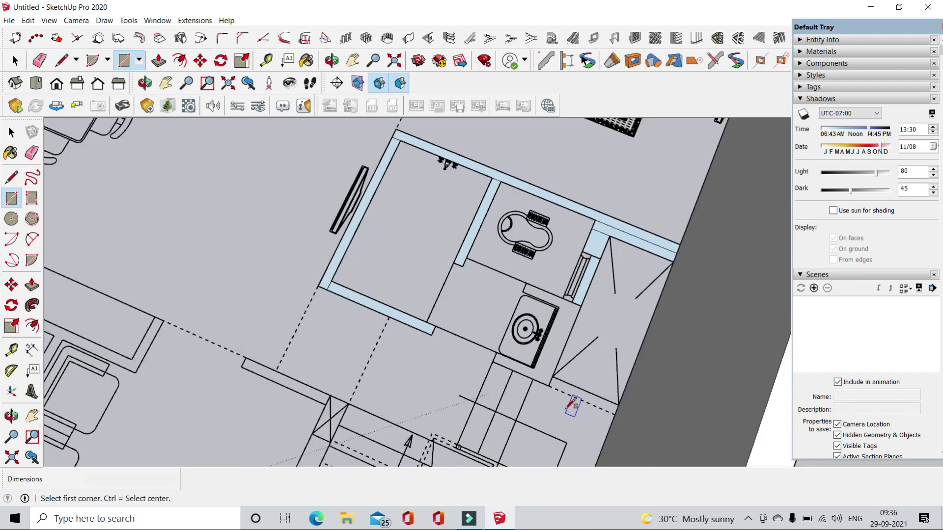
pyautogui.scroll(3, 568, 400)
pyautogui.scroll(2, 569, 366)
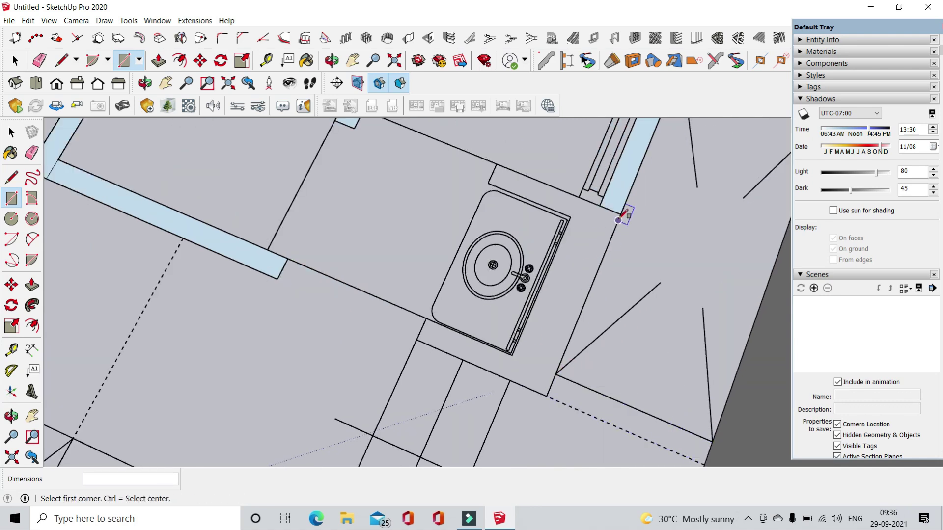
pyautogui.scroll(1, 498, 168)
pyautogui.click(496, 167)
pyautogui.scroll(1, 533, 373)
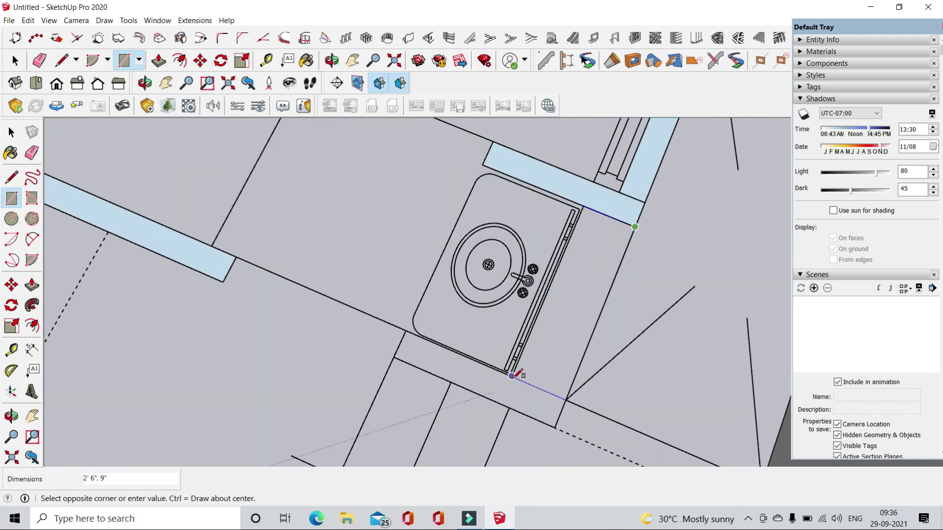
pyautogui.scroll(-3, 444, 300)
pyautogui.scroll(-2, 554, 270)
pyautogui.scroll(3, 437, 374)
pyautogui.scroll(2, 189, 287)
pyautogui.scroll(1, 189, 286)
# - Trace the passage wall outline as a flat rectangle face
pyautogui.click(162, 278)
pyautogui.scroll(2, 196, 281)
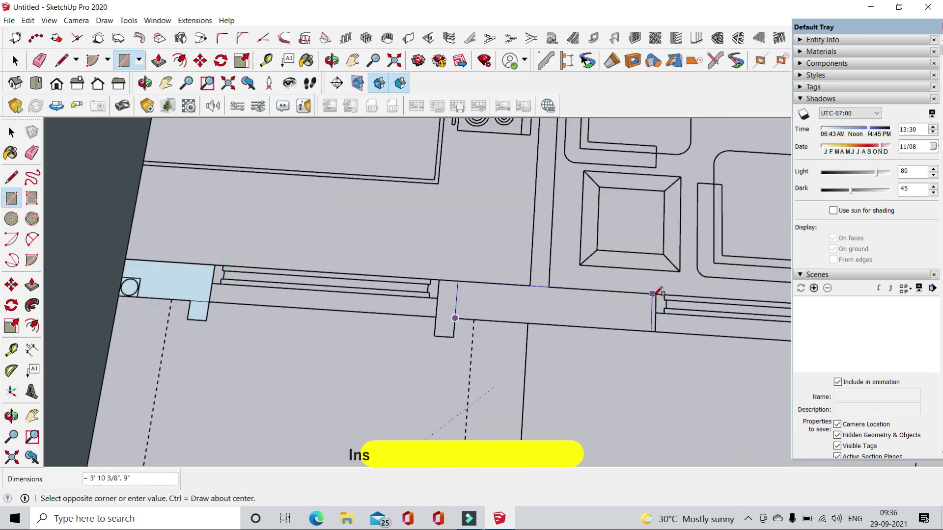
pyautogui.moveTo(548, 287)
pyautogui.mouseDown(button='middle')
pyautogui.moveTo(467, 336)
pyautogui.moveTo(476, 135)
pyautogui.moveTo(434, 235)
pyautogui.moveTo(326, 301)
pyautogui.mouseUp(button='middle')
pyautogui.click(473, 143)
# - Push/Pull the first small bathroom wall faces up to full wall height
pyautogui.press('p')
pyautogui.scroll(2, 326, 301)
pyautogui.click(328, 278)
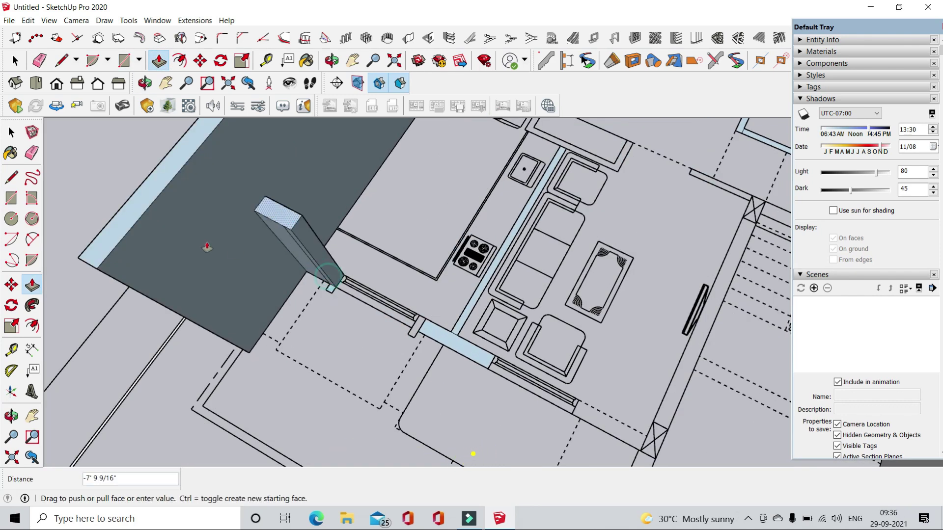
pyautogui.scroll(2, 337, 297)
pyautogui.click(325, 287)
pyautogui.click(465, 351)
pyautogui.moveTo(465, 351)
pyautogui.mouseDown(button='middle')
pyautogui.moveTo(720, 343)
pyautogui.moveTo(482, 395)
pyautogui.mouseUp(button='middle')
pyautogui.click(482, 394)
# - Raise the kitchen-side wall faces to full height, orbiting between them
pyautogui.moveTo(494, 433)
pyautogui.mouseDown(button='middle')
pyautogui.moveTo(608, 373)
pyautogui.moveTo(650, 435)
pyautogui.moveTo(410, 268)
pyautogui.moveTo(554, 261)
pyautogui.moveTo(503, 195)
pyautogui.moveTo(582, 345)
pyautogui.moveTo(516, 417)
pyautogui.mouseUp(button='middle')
pyautogui.click(554, 261)
pyautogui.click(576, 358)
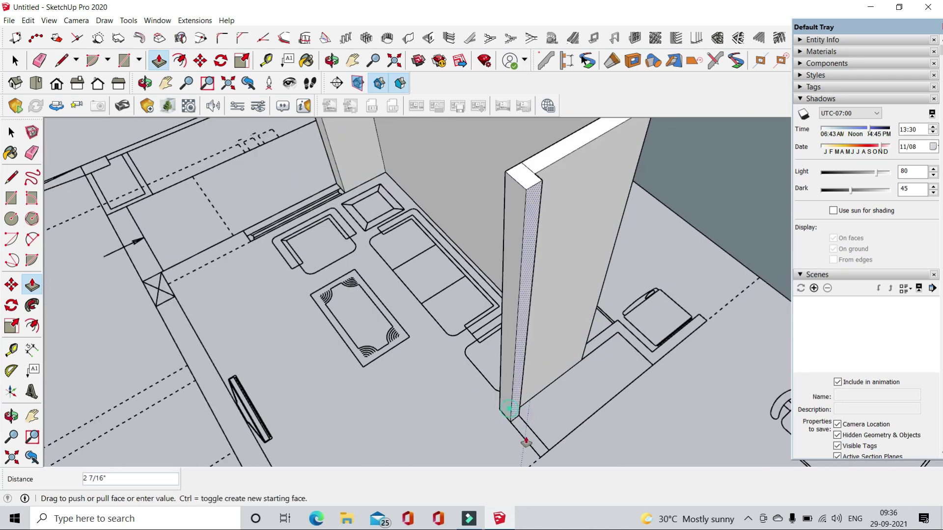
pyautogui.click(526, 442)
pyautogui.moveTo(636, 389)
pyautogui.mouseDown(button='middle')
pyautogui.moveTo(451, 402)
pyautogui.moveTo(446, 447)
pyautogui.mouseUp(button='middle')
pyautogui.click(451, 402)
pyautogui.click(466, 414)
# - Raise the remaining bathroom wall face to full height
pyautogui.scroll(3, 446, 439)
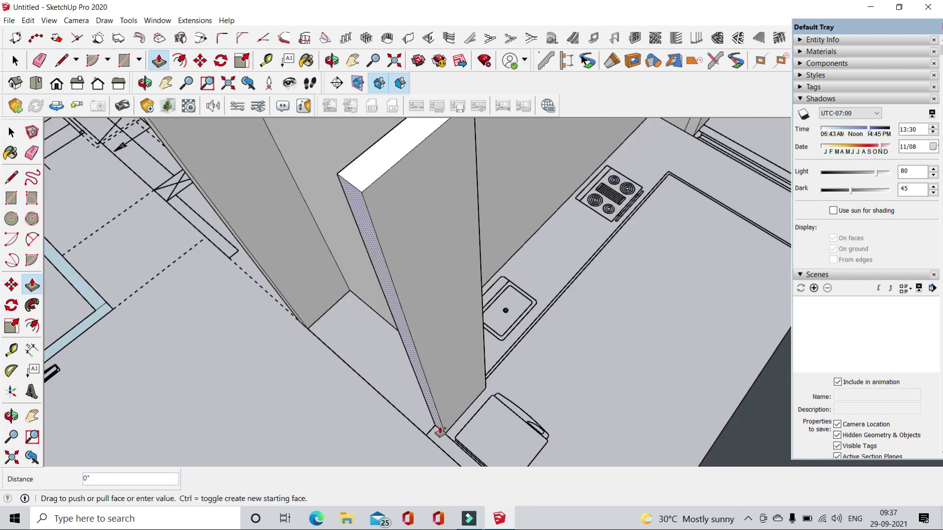
pyautogui.moveTo(381, 390)
pyautogui.mouseDown(button='middle')
pyautogui.moveTo(376, 358)
pyautogui.moveTo(553, 343)
pyautogui.moveTo(372, 342)
pyautogui.mouseUp(button='middle')
pyautogui.click(376, 358)
pyautogui.scroll(3, 371, 342)
pyautogui.scroll(2, 372, 342)
pyautogui.click(496, 376)
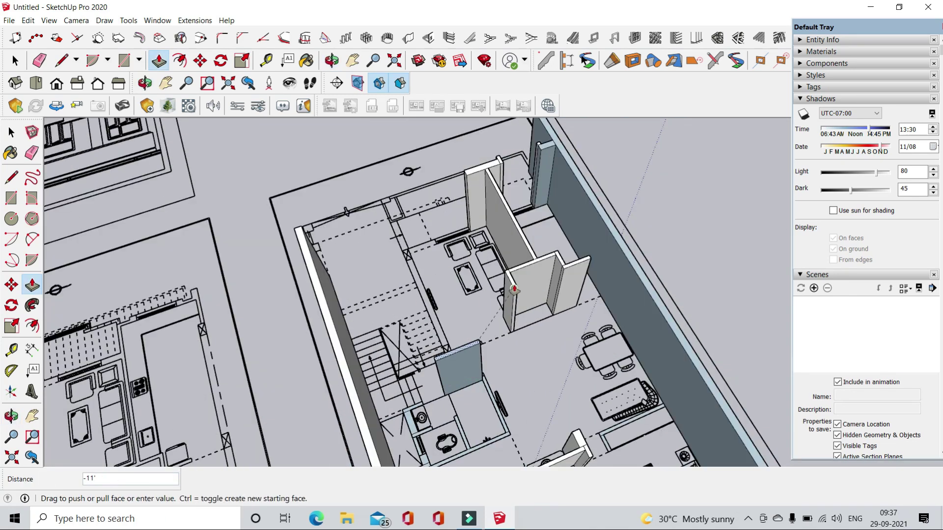
pyautogui.scroll(2, 495, 376)
pyautogui.scroll(2, 511, 358)
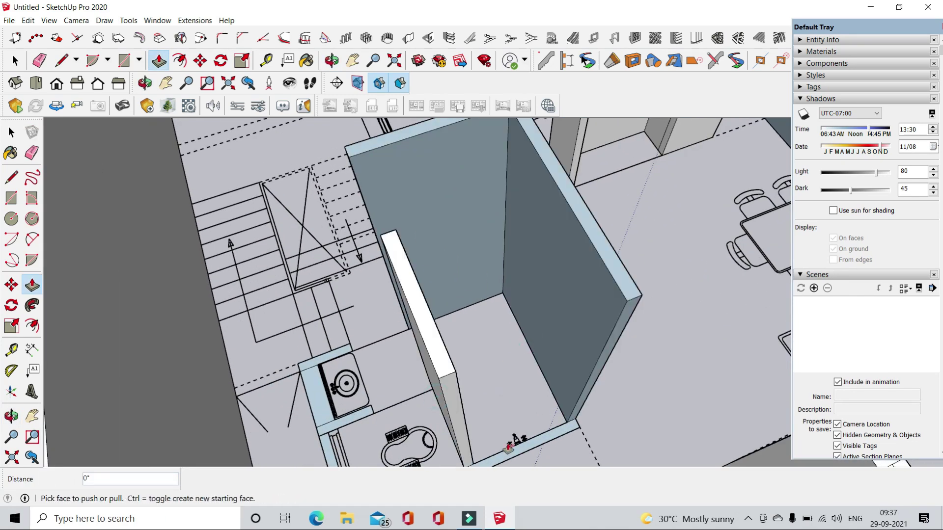
# - Orbit over the bathroom, bedrooms and dining area to inspect the new walls
pyautogui.moveTo(510, 446); pyautogui.dragTo(614, 278, button='middle')
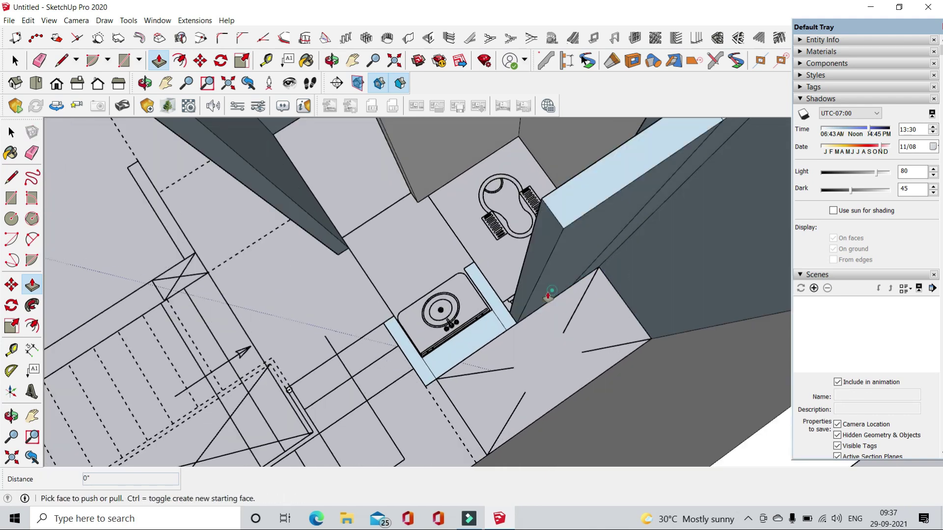
pyautogui.moveTo(408, 354); pyautogui.dragTo(524, 383, button='middle')
pyautogui.scroll(-3, 524, 383)
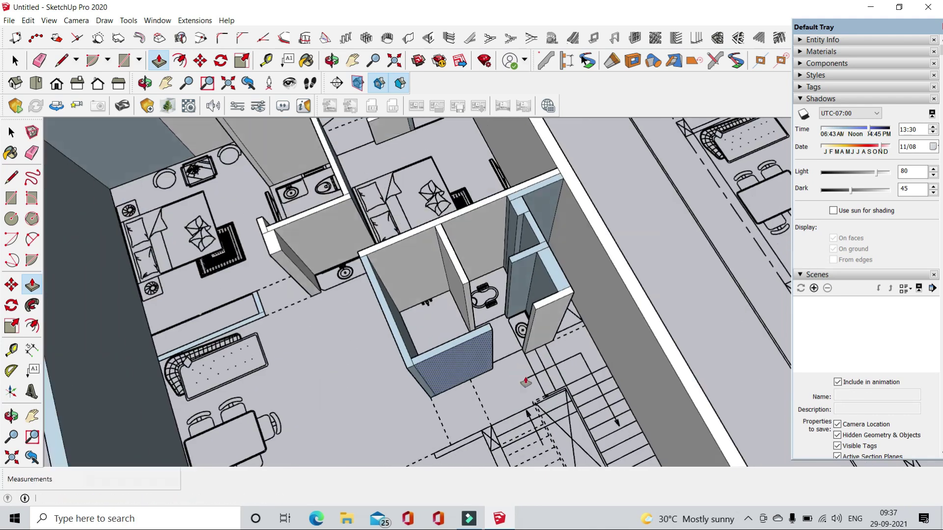
pyautogui.scroll(-3, 375, 352)
pyautogui.moveTo(375, 352)
pyautogui.mouseDown(button='middle')
pyautogui.moveTo(460, 295)
pyautogui.moveTo(506, 299)
pyautogui.mouseUp(button='middle')
pyautogui.scroll(3, 555, 302)
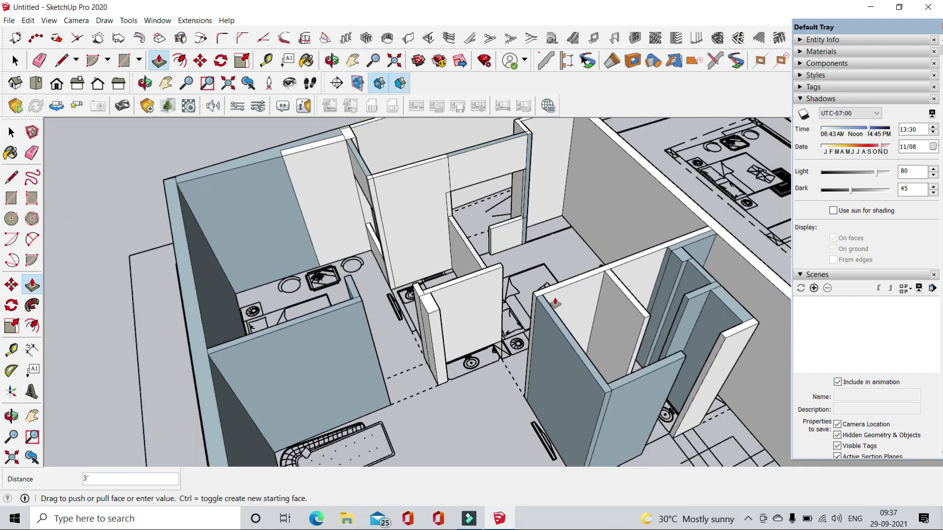
pyautogui.scroll(-3, 424, 304)
pyautogui.moveTo(343, 275)
pyautogui.mouseDown(button='middle')
pyautogui.moveTo(354, 301)
pyautogui.moveTo(425, 353)
pyautogui.mouseUp(button='middle')
pyautogui.scroll(3, 425, 353)
pyautogui.scroll(-2, 425, 353)
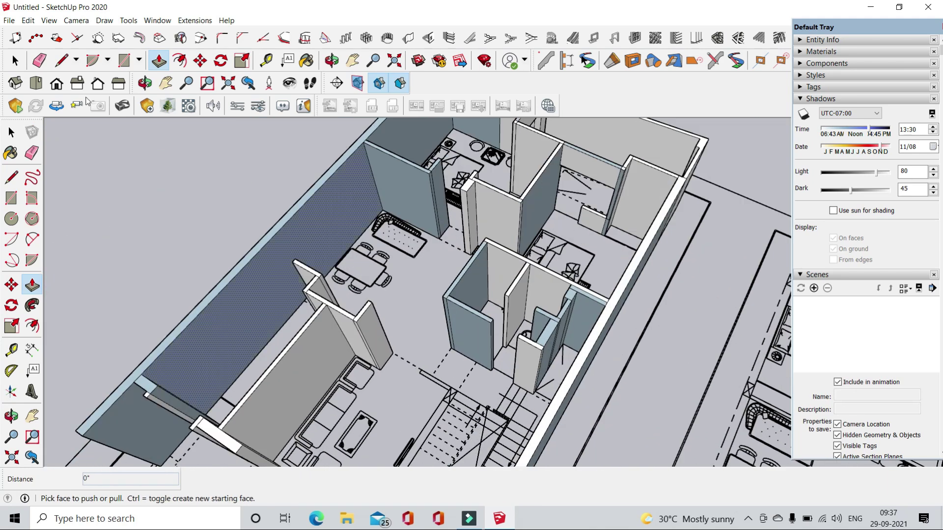
# - Start a rectangle at the first corner of the wall strip near the shaft
pyautogui.press('r')
pyautogui.scroll(-2, 407, 422)
pyautogui.scroll(4, 400, 432)
pyautogui.scroll(2, 397, 433)
pyautogui.click(398, 433)
# - Complete the rectangle over the thin strip beside the X-marked shaft
pyautogui.scroll(3, 500, 269)
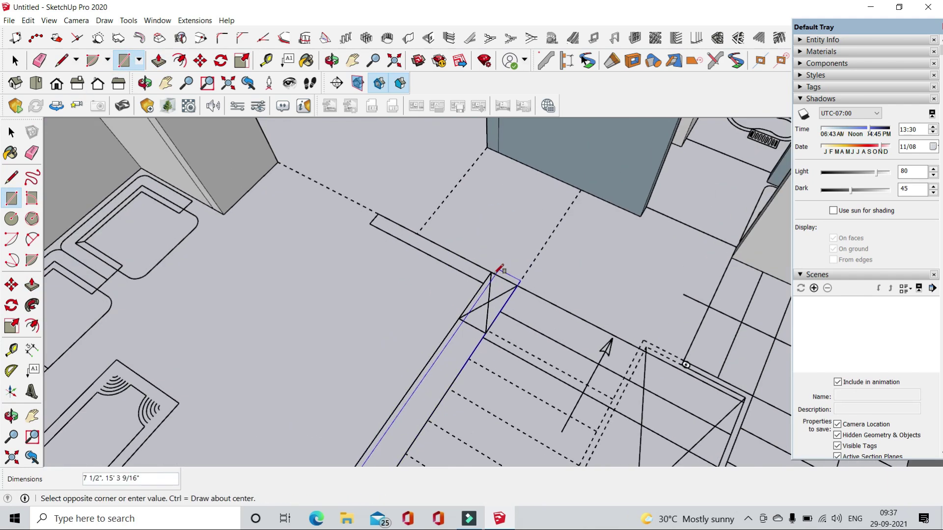
pyautogui.click(371, 222)
pyautogui.scroll(-3, 372, 222)
pyautogui.scroll(3, 383, 322)
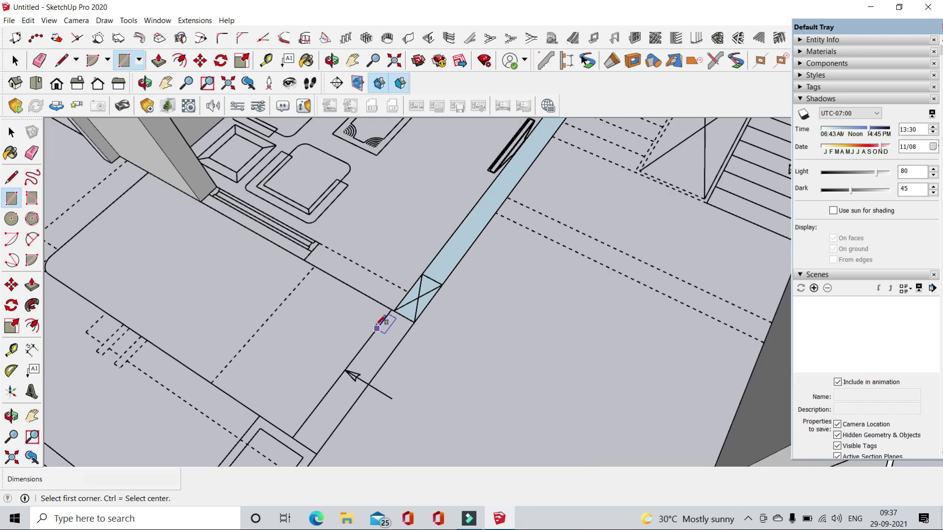
pyautogui.scroll(-3, 304, 259)
pyautogui.scroll(1, 285, 361)
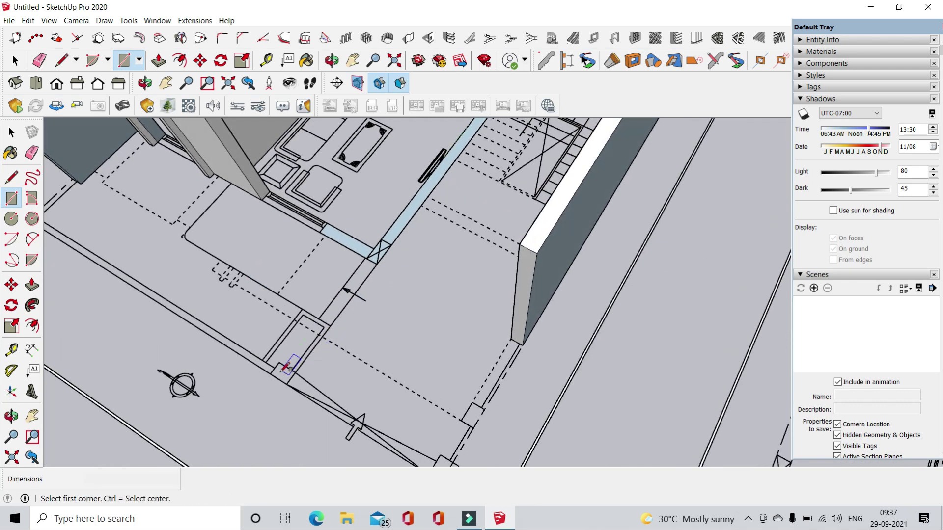
pyautogui.scroll(2, 319, 304)
pyautogui.scroll(2, 339, 274)
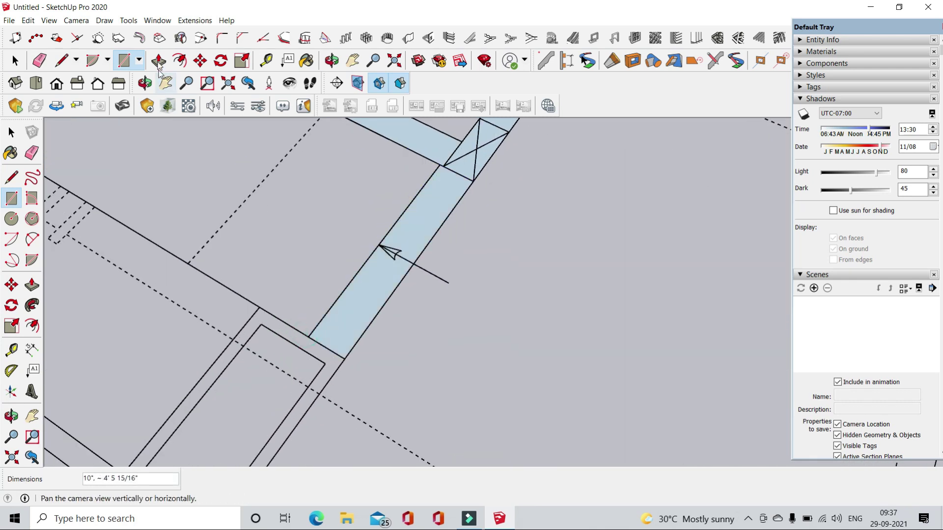
# - Push/Pull the strip up into a full-height wall of about 11'
pyautogui.click(158, 60)
pyautogui.scroll(-3, 368, 393)
pyautogui.scroll(-2, 491, 161)
pyautogui.moveTo(590, 219); pyautogui.dragTo(457, 294, button='middle')
pyautogui.click(495, 267)
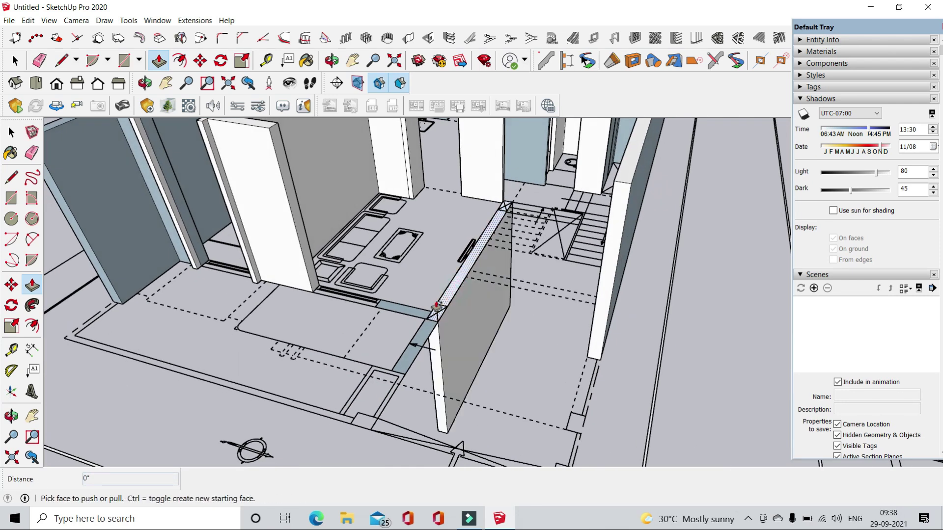
pyautogui.click(420, 314)
pyautogui.scroll(-3, 400, 295)
pyautogui.click(403, 290)
pyautogui.scroll(2, 435, 294)
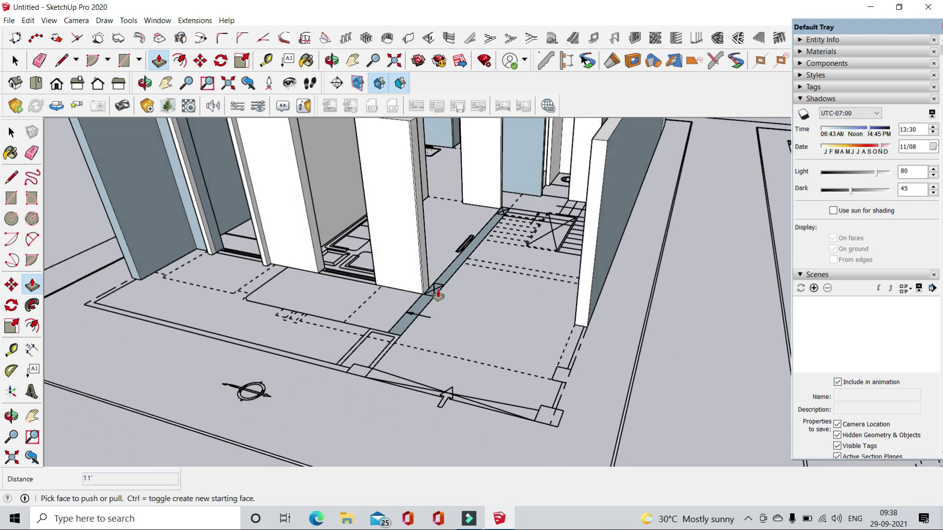
pyautogui.scroll(2, 423, 310)
# - With the Eraser active, orbit overhead to a corner between two walls
pyautogui.moveTo(389, 333)
pyautogui.mouseDown(button='middle')
pyautogui.moveTo(400, 280)
pyautogui.moveTo(636, 280)
pyautogui.moveTo(426, 223)
pyautogui.mouseUp(button='middle')
pyautogui.scroll(-3, 635, 279)
pyautogui.press('e')
pyautogui.scroll(3, 426, 223)
pyautogui.scroll(3, 430, 189)
pyautogui.moveTo(430, 189); pyautogui.dragTo(432, 255, button='middle')
pyautogui.scroll(-3, 427, 256)
pyautogui.moveTo(505, 341); pyautogui.dragTo(465, 237, button='middle')
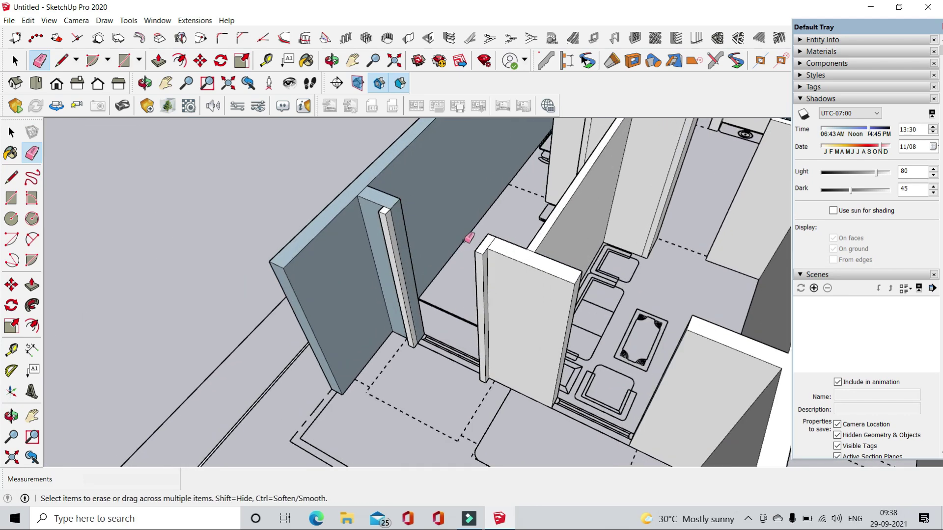
pyautogui.scroll(3, 352, 157)
pyautogui.moveTo(297, 169)
pyautogui.mouseDown(button='middle')
pyautogui.moveTo(475, 311)
pyautogui.moveTo(448, 352)
pyautogui.moveTo(431, 200)
pyautogui.moveTo(656, 237)
pyautogui.moveTo(560, 244)
pyautogui.moveTo(385, 406)
pyautogui.moveTo(231, 328)
pyautogui.moveTo(381, 375)
pyautogui.moveTo(341, 280)
pyautogui.moveTo(78, 296)
pyautogui.moveTo(512, 309)
pyautogui.moveTo(269, 256)
pyautogui.moveTo(610, 382)
pyautogui.mouseUp(button='middle')
pyautogui.scroll(3, 392, 203)
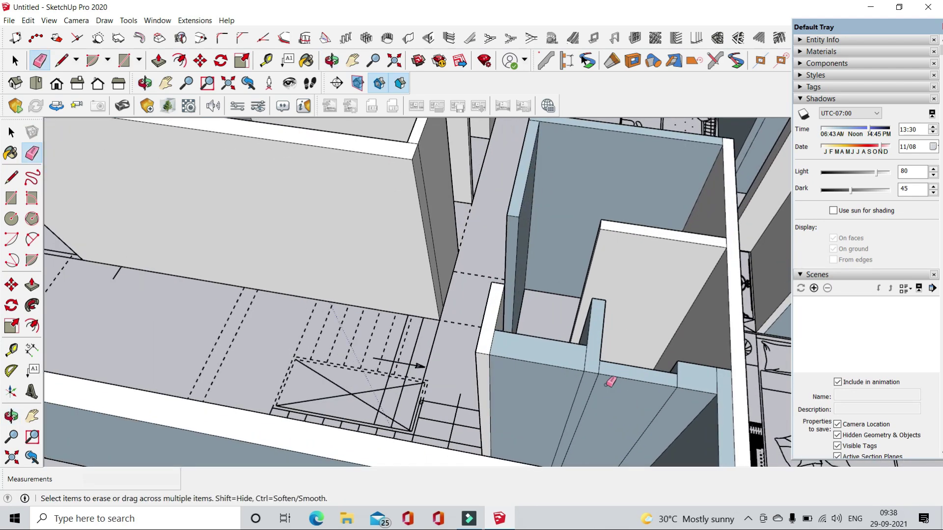
# - Orbit around the stair walls and bedroom to check the corners for stray edges
pyautogui.moveTo(407, 353)
pyautogui.mouseDown(button='middle')
pyautogui.moveTo(646, 326)
pyautogui.moveTo(705, 248)
pyautogui.moveTo(543, 400)
pyautogui.mouseUp(button='middle')
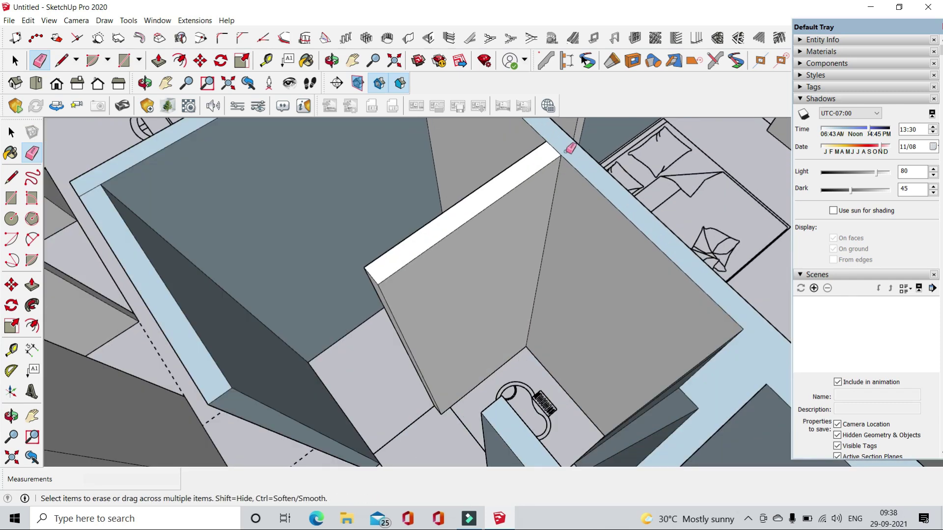
pyautogui.scroll(-3, 506, 269)
pyautogui.scroll(3, 558, 261)
pyautogui.scroll(-3, 374, 365)
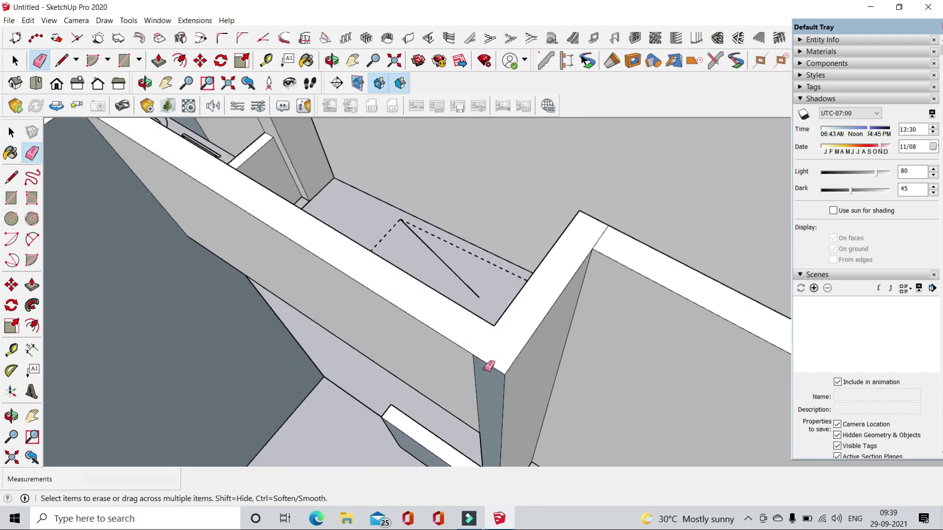
pyautogui.moveTo(584, 269)
pyautogui.mouseDown(button='middle')
pyautogui.moveTo(404, 257)
pyautogui.moveTo(446, 225)
pyautogui.moveTo(655, 301)
pyautogui.moveTo(560, 335)
pyautogui.moveTo(736, 326)
pyautogui.moveTo(501, 336)
pyautogui.moveTo(617, 205)
pyautogui.moveTo(584, 217)
pyautogui.mouseUp(button='middle')
pyautogui.scroll(-3, 457, 235)
pyautogui.scroll(3, 467, 216)
pyautogui.moveTo(713, 206)
pyautogui.mouseDown(button='middle')
pyautogui.moveTo(604, 242)
pyautogui.moveTo(363, 275)
pyautogui.moveTo(488, 301)
pyautogui.moveTo(594, 206)
pyautogui.moveTo(679, 235)
pyautogui.moveTo(616, 336)
pyautogui.moveTo(490, 213)
pyautogui.moveTo(370, 167)
pyautogui.mouseUp(button='middle')
pyautogui.scroll(3, 372, 165)
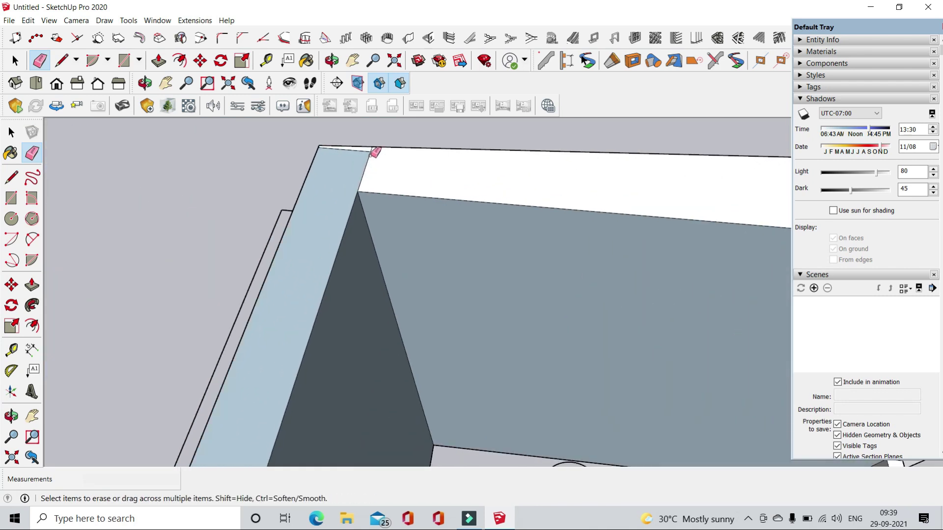
pyautogui.scroll(-3, 369, 160)
pyautogui.scroll(-3, 481, 190)
pyautogui.scroll(5, 504, 162)
pyautogui.scroll(3, 504, 162)
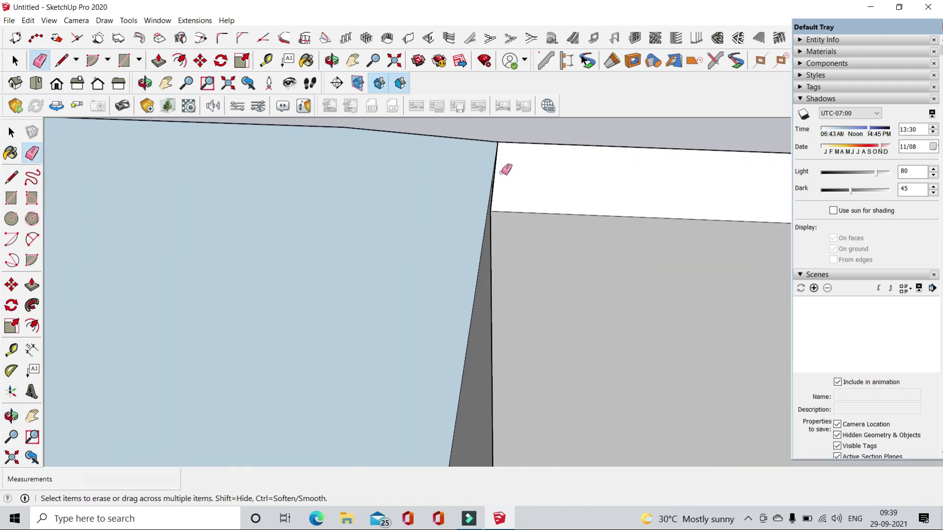
pyautogui.scroll(2, 503, 168)
# - Nudge the small sliver face at the wall corner with Push/Pull, then resume erasing
pyautogui.press('p')
pyautogui.click(483, 271)
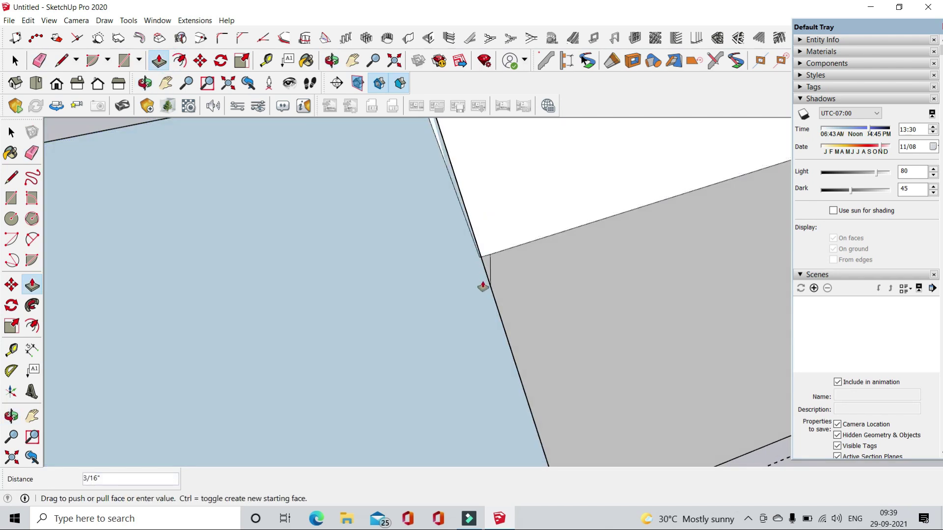
pyautogui.click(482, 286)
pyautogui.moveTo(530, 307); pyautogui.dragTo(426, 193, button='middle')
pyautogui.press('e')
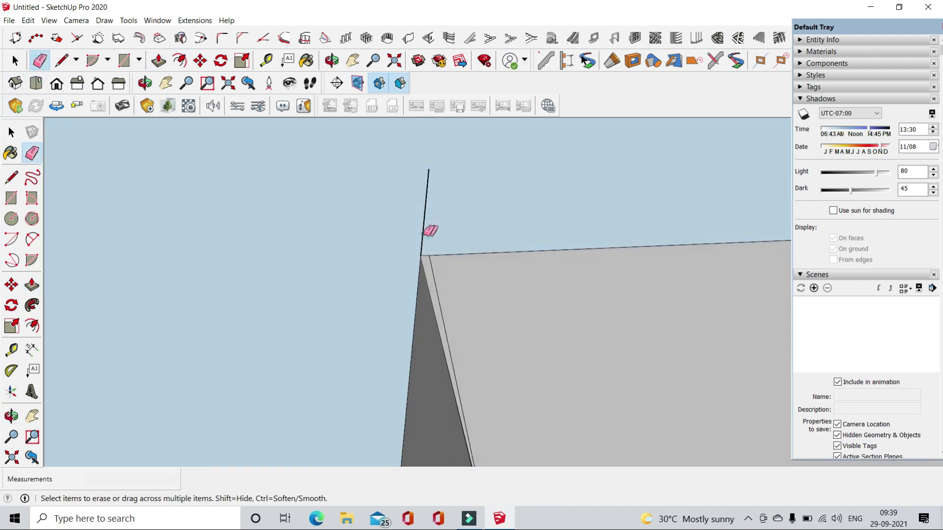
pyautogui.moveTo(431, 265)
pyautogui.mouseDown(button='middle')
pyautogui.moveTo(268, 270)
pyautogui.moveTo(442, 214)
pyautogui.moveTo(392, 231)
pyautogui.moveTo(422, 206)
pyautogui.moveTo(377, 221)
pyautogui.moveTo(399, 219)
pyautogui.moveTo(461, 169)
pyautogui.moveTo(436, 265)
pyautogui.moveTo(627, 195)
pyautogui.moveTo(540, 235)
pyautogui.moveTo(418, 356)
pyautogui.mouseUp(button='middle')
# - Raise a kitchen wall top with Push/Pull to the wall height
pyautogui.press('p')
pyautogui.scroll(-5, 488, 186)
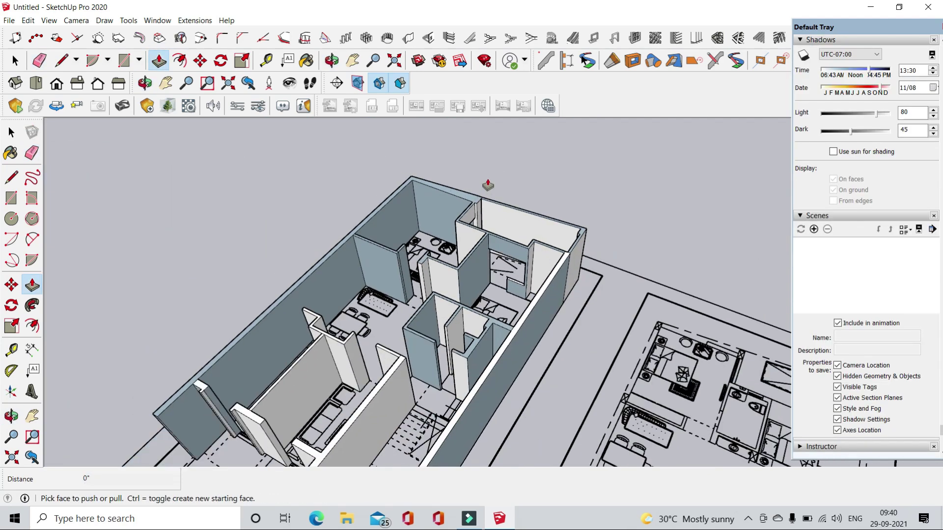
pyautogui.press('l')
pyautogui.scroll(5, 417, 362)
pyautogui.moveTo(389, 343)
pyautogui.mouseDown(button='middle')
pyautogui.moveTo(560, 391)
pyautogui.moveTo(434, 338)
pyautogui.mouseUp(button='middle')
pyautogui.press('o')
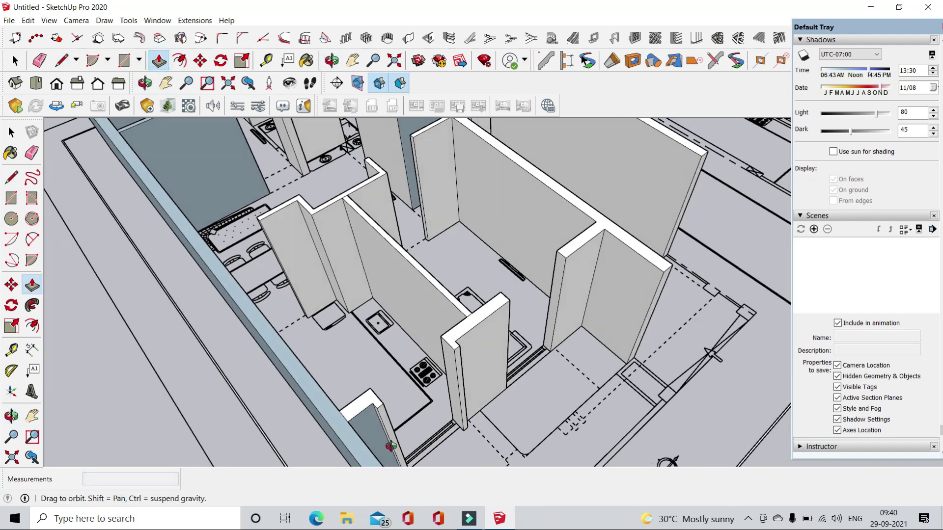
pyautogui.moveTo(344, 256); pyautogui.dragTo(275, 294)
pyautogui.press('p')
pyautogui.click(271, 297)
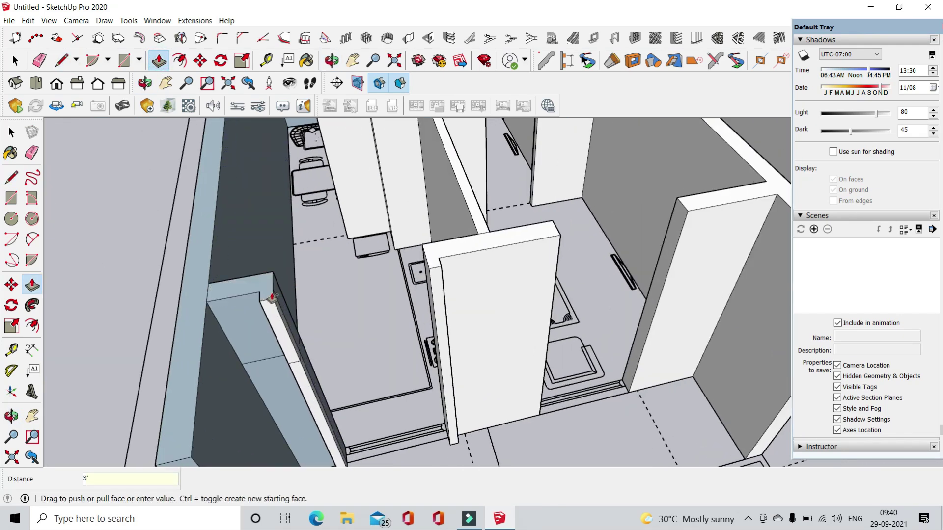
pyautogui.press('Return')
pyautogui.moveTo(272, 297); pyautogui.dragTo(249, 339, button='middle')
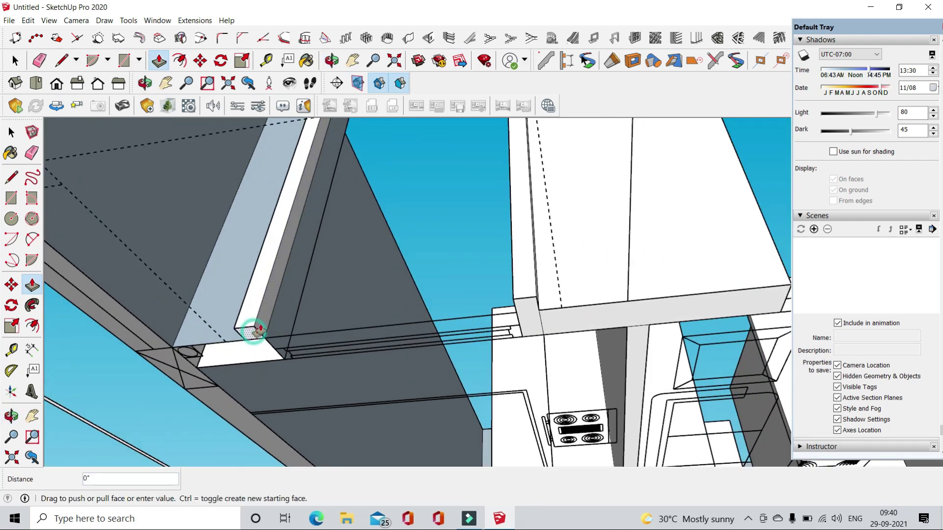
# - Draw a rectangle across the kitchen wall gap and extrude it into a 4'6" low wall
pyautogui.click(125, 58)
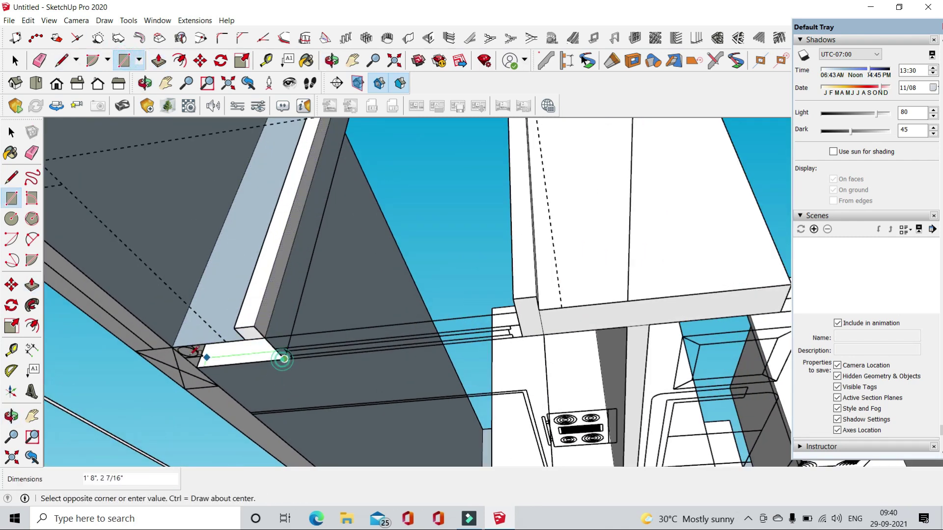
pyautogui.click(283, 359)
pyautogui.moveTo(284, 358); pyautogui.dragTo(241, 223, button='middle')
pyautogui.click(158, 61)
pyautogui.click(266, 350)
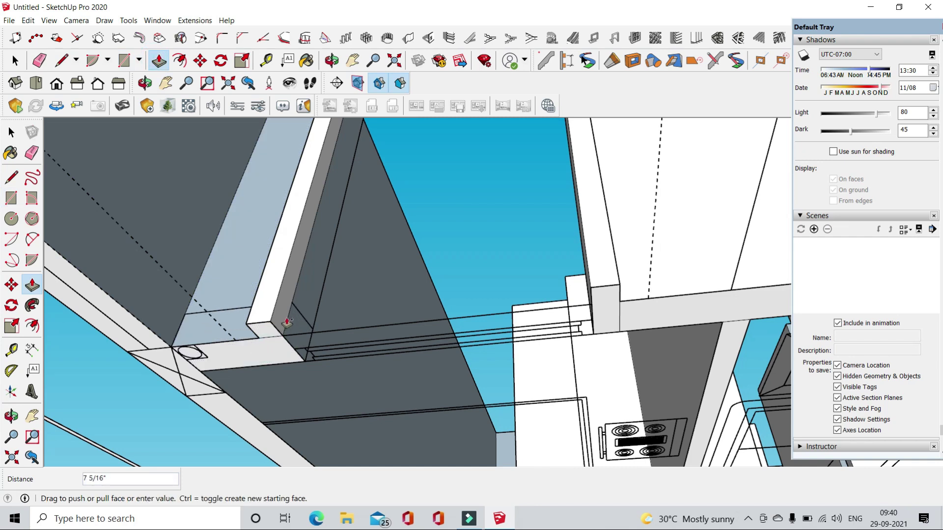
pyautogui.moveTo(287, 323)
pyautogui.mouseDown(button='middle')
pyautogui.moveTo(316, 236)
pyautogui.moveTo(358, 277)
pyautogui.moveTo(627, 249)
pyautogui.mouseUp(button='middle')
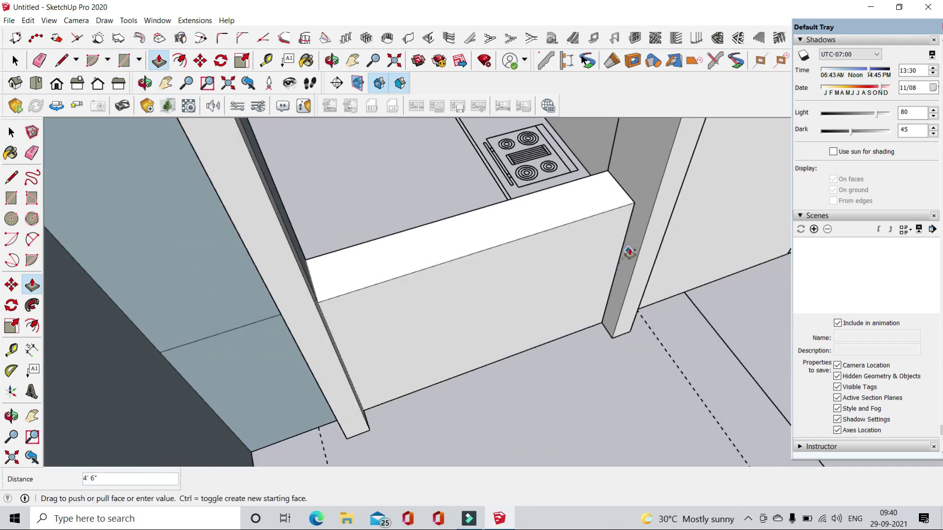
pyautogui.click(653, 352)
pyautogui.moveTo(653, 351); pyautogui.dragTo(421, 179, button='middle')
# - Push a wall face back 4'6" and raise the kitchen partition walls
pyautogui.click(421, 178)
pyautogui.click(573, 152)
pyautogui.moveTo(573, 152); pyautogui.dragTo(228, 191, button='middle')
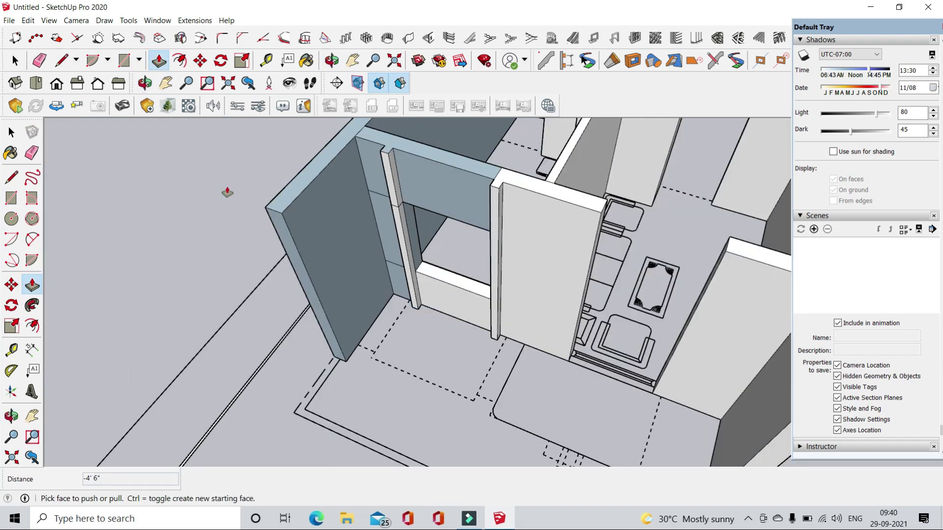
pyautogui.scroll(3, 416, 255)
pyautogui.click(360, 195)
pyautogui.moveTo(417, 255)
pyautogui.mouseDown(button='middle')
pyautogui.moveTo(361, 195)
pyautogui.moveTo(379, 290)
pyautogui.mouseUp(button='middle')
pyautogui.click(292, 218)
pyautogui.click(361, 221)
pyautogui.click(379, 289)
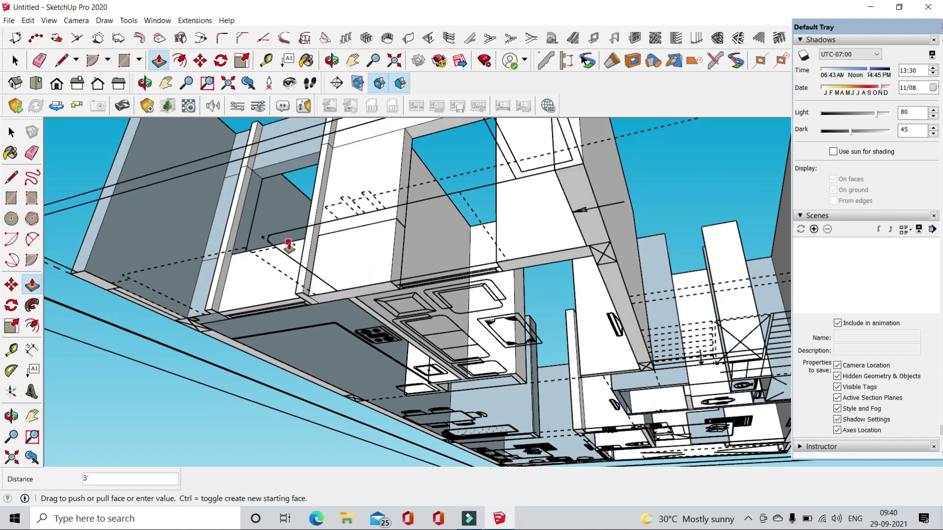
# - From an overhead view, raise a partition top by 3'
pyautogui.click(289, 246)
pyautogui.moveTo(288, 246); pyautogui.dragTo(328, 448, button='middle')
pyautogui.moveTo(311, 343)
pyautogui.mouseDown(button='middle')
pyautogui.moveTo(312, 261)
pyautogui.moveTo(465, 256)
pyautogui.mouseUp(button='middle')
pyautogui.click(311, 260)
pyautogui.click(575, 343)
pyautogui.scroll(-3, 510, 330)
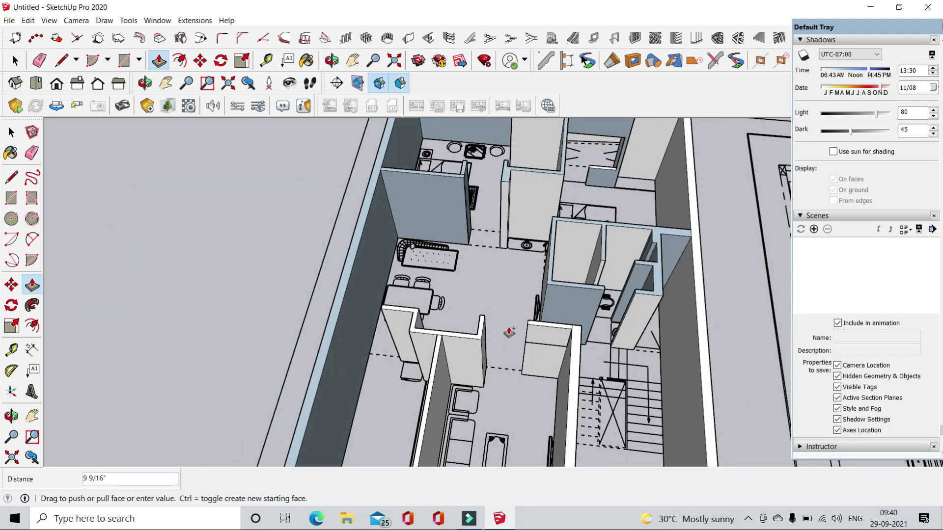
pyautogui.scroll(-3, 509, 331)
pyautogui.scroll(4, 494, 298)
pyautogui.click(494, 298)
# - Orbit and zoom the view toward the walls and stairs
pyautogui.scroll(2, 494, 298)
pyautogui.scroll(2, 472, 307)
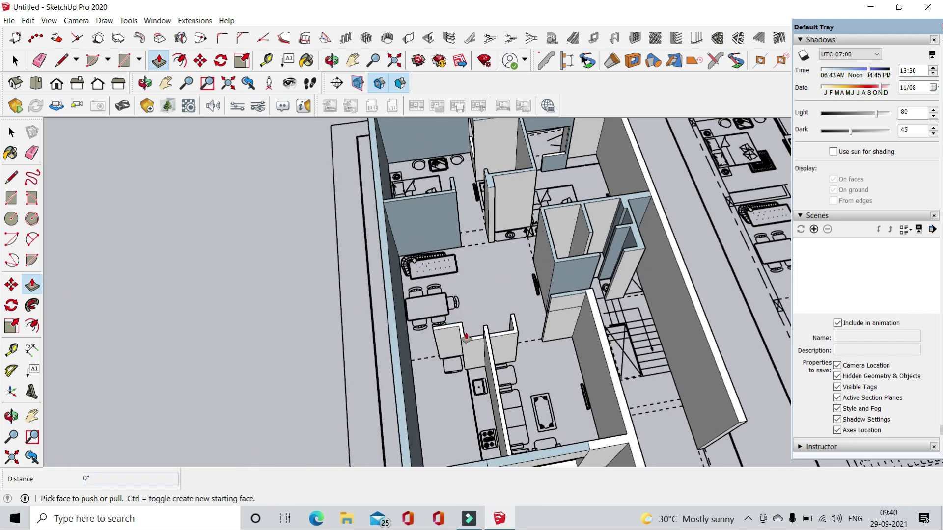
pyautogui.scroll(2, 446, 316)
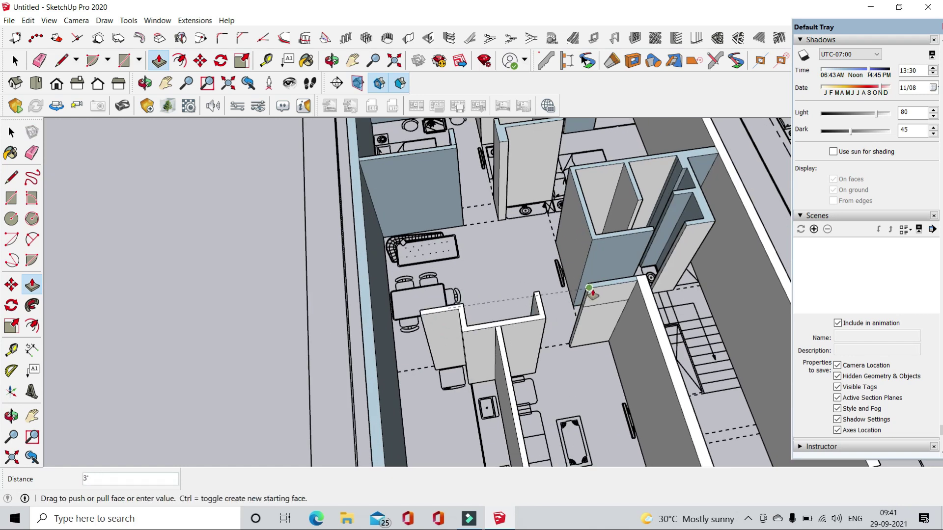
pyautogui.moveTo(594, 293)
pyautogui.mouseDown(button='middle')
pyautogui.moveTo(487, 307)
pyautogui.moveTo(555, 263)
pyautogui.mouseUp(button='middle')
pyautogui.scroll(3, 555, 264)
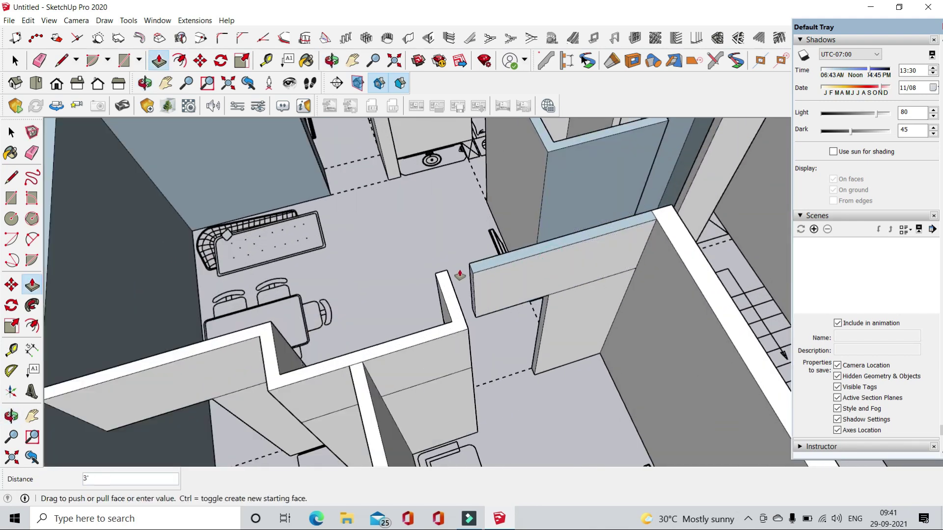
pyautogui.scroll(-3, 459, 275)
pyautogui.moveTo(511, 351); pyautogui.dragTo(520, 339, button='middle')
pyautogui.scroll(3, 521, 339)
pyautogui.scroll(2, 558, 175)
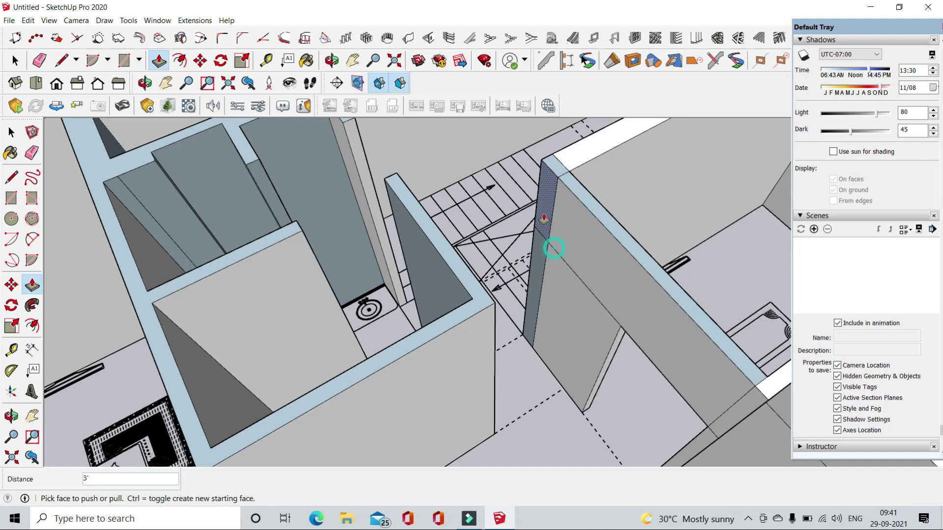
# - Orbit close to the stair and shaft walls and start pulling a shaft wall face
pyautogui.moveTo(421, 206); pyautogui.dragTo(258, 314, button='middle')
pyautogui.scroll(2, 259, 314)
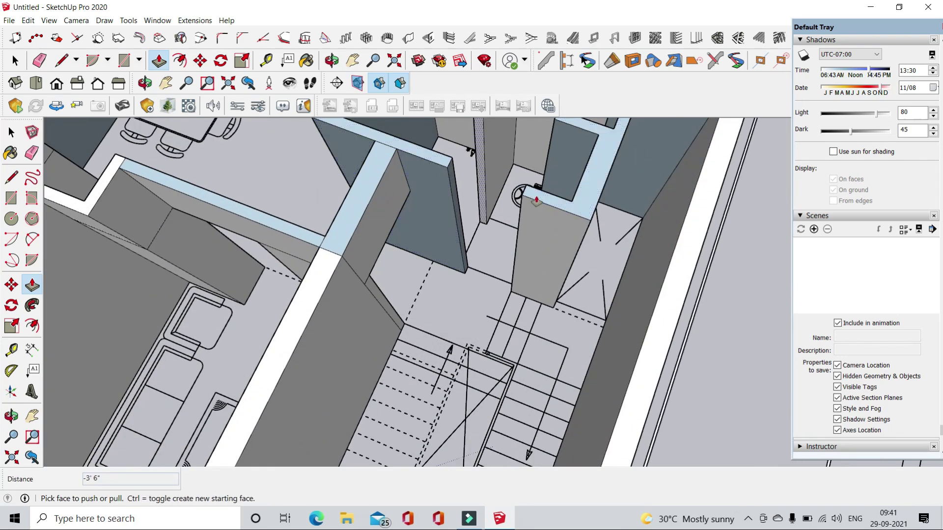
pyautogui.scroll(2, 526, 194)
pyautogui.moveTo(543, 204); pyautogui.dragTo(415, 177, button='middle')
pyautogui.scroll(2, 507, 168)
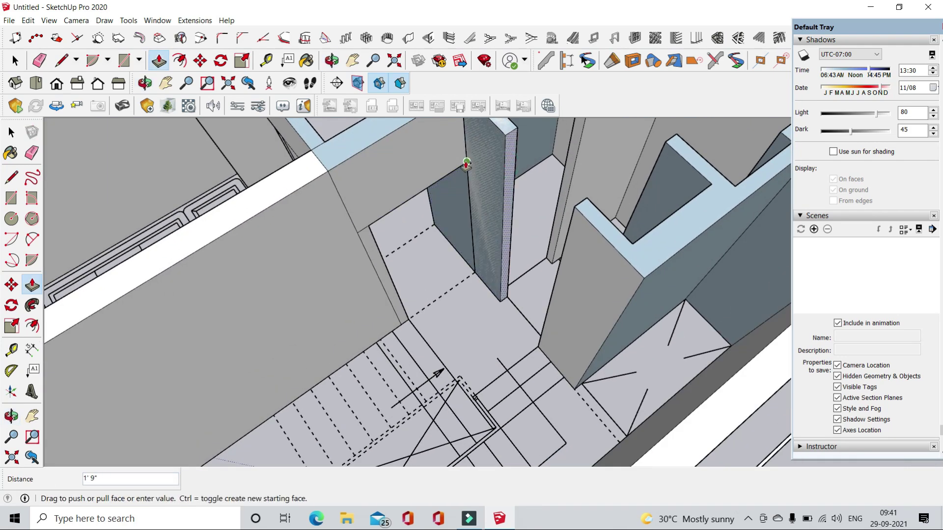
pyautogui.scroll(-1, 491, 142)
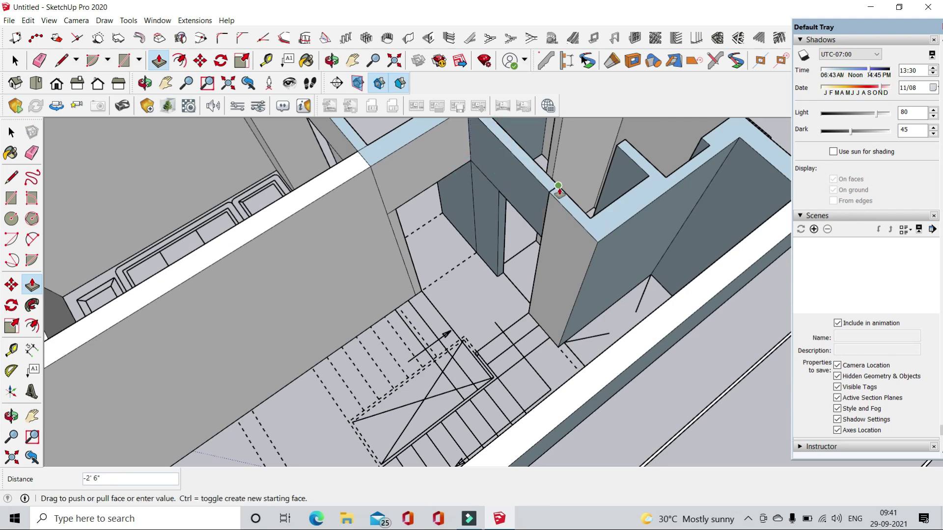
pyautogui.scroll(-3, 559, 189)
pyautogui.moveTo(595, 311)
pyautogui.mouseDown(button='middle')
pyautogui.moveTo(509, 217)
pyautogui.moveTo(581, 227)
pyautogui.mouseUp(button='middle')
pyautogui.scroll(3, 582, 227)
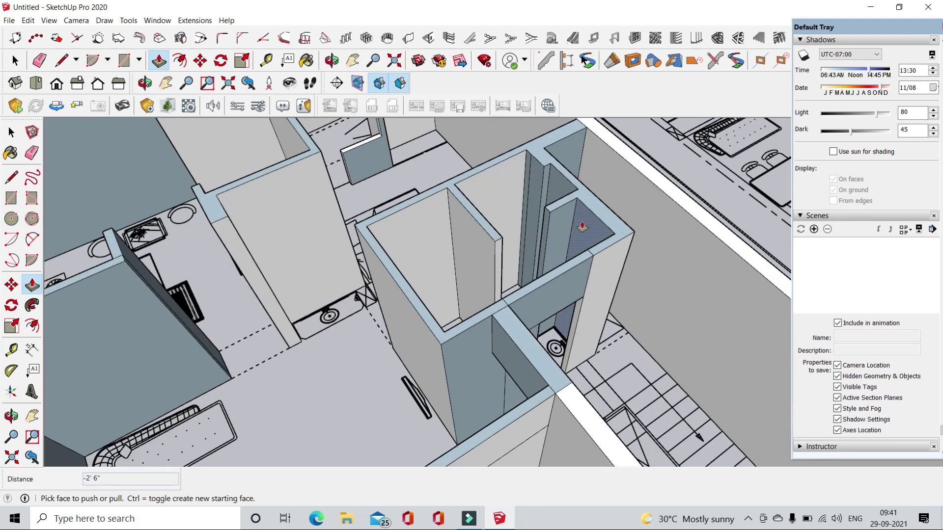
pyautogui.scroll(-3, 581, 226)
pyautogui.click(516, 275)
# - Extrude the shaft wall face from a higher overhead angle
pyautogui.scroll(3, 530, 338)
pyautogui.moveTo(530, 338)
pyautogui.mouseDown(button='middle')
pyautogui.moveTo(501, 328)
pyautogui.moveTo(480, 229)
pyautogui.mouseUp(button='middle')
pyautogui.click(479, 229)
pyautogui.moveTo(463, 265)
pyautogui.mouseDown(button='middle')
pyautogui.moveTo(533, 338)
pyautogui.moveTo(529, 305)
pyautogui.moveTo(324, 391)
pyautogui.moveTo(641, 338)
pyautogui.mouseUp(button='middle')
pyautogui.scroll(-2, 532, 339)
pyautogui.scroll(3, 530, 305)
pyautogui.scroll(-1, 530, 305)
pyautogui.scroll(3, 481, 363)
pyautogui.scroll(3, 417, 292)
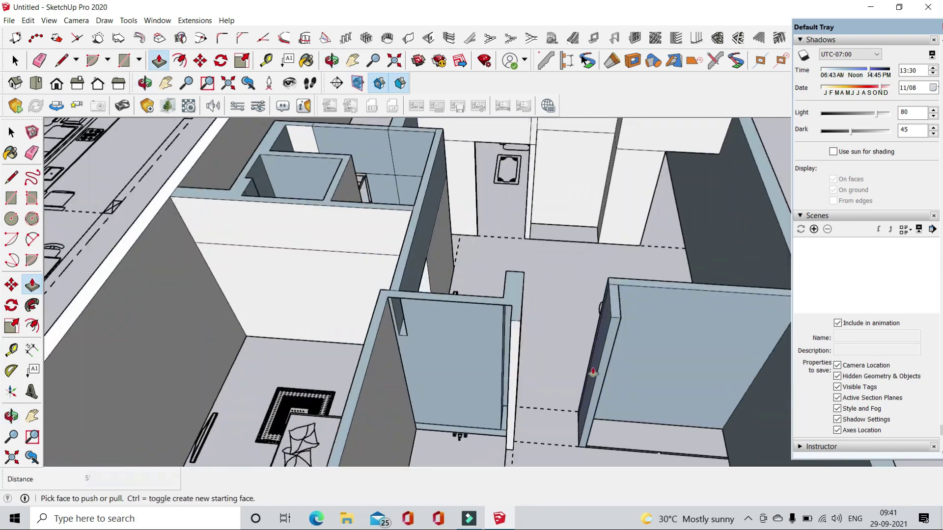
# - Orbit over the bathroom until the living area lies diagonally in view
pyautogui.moveTo(417, 292)
pyautogui.mouseDown(button='middle')
pyautogui.moveTo(417, 344)
pyautogui.moveTo(272, 348)
pyautogui.mouseUp(button='middle')
pyautogui.scroll(-3, 444, 349)
pyautogui.scroll(3, 385, 213)
pyautogui.scroll(-1, 385, 213)
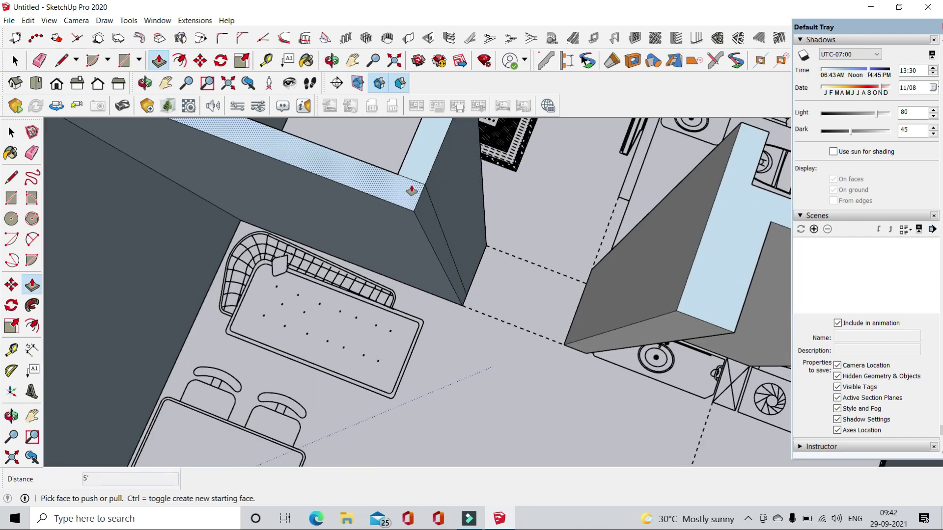
pyautogui.moveTo(385, 213); pyautogui.dragTo(411, 235, button='middle')
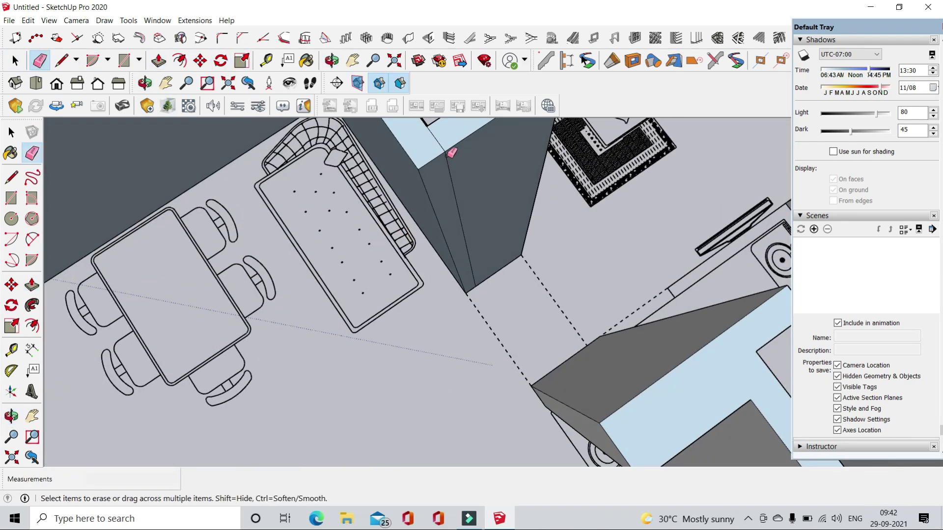
pyautogui.scroll(-2, 495, 252)
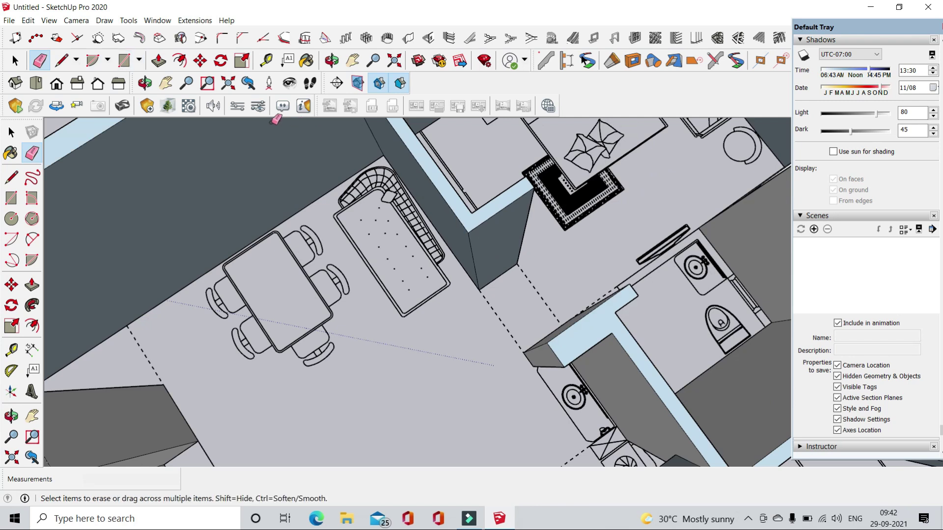
# - Draw a line at the wall corner and push/pull the wall piece over the doorway
pyautogui.click(58, 56)
pyautogui.scroll(1, 522, 189)
pyautogui.click(446, 222)
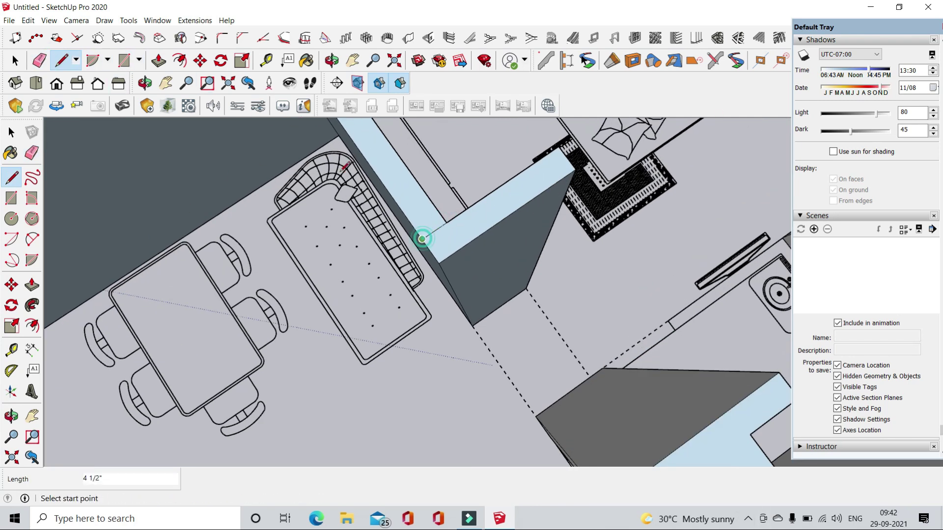
pyautogui.click(158, 61)
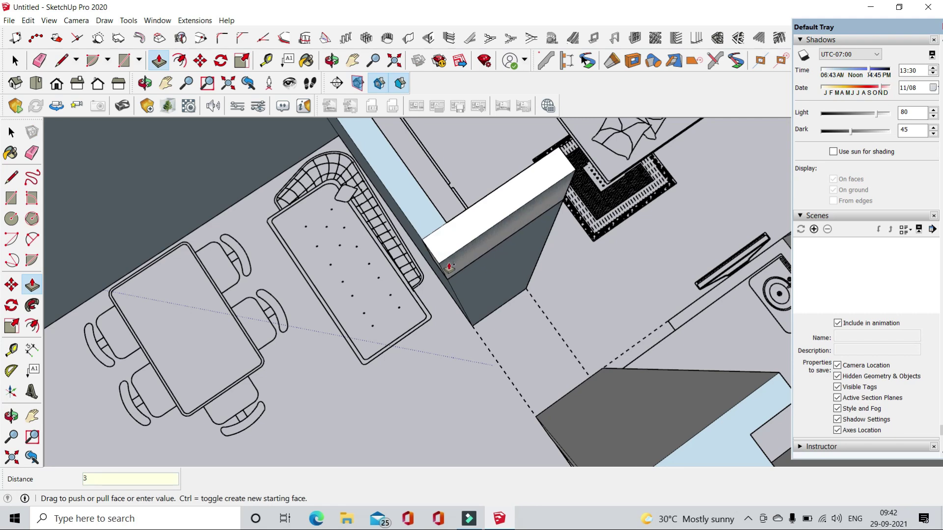
pyautogui.moveTo(537, 319)
pyautogui.mouseDown(button='middle')
pyautogui.moveTo(602, 234)
pyautogui.moveTo(431, 148)
pyautogui.mouseUp(button='middle')
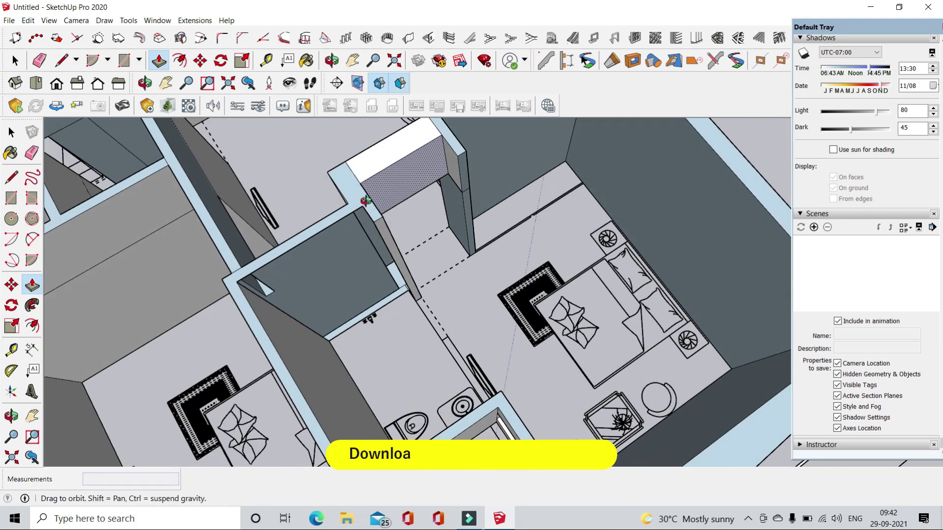
pyautogui.click(430, 148)
pyautogui.scroll(-3, 430, 165)
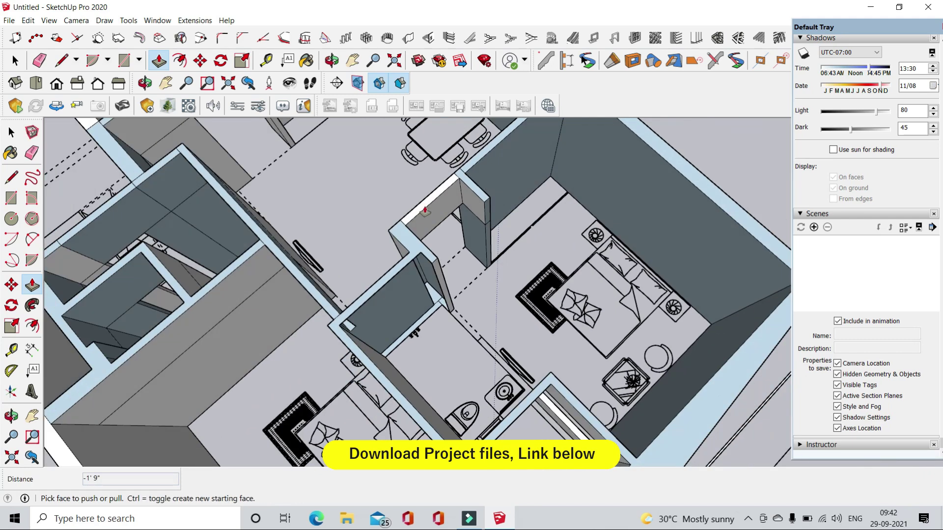
# - Draw a rectangle in the bedroom doorway for the 3'6" header block
pyautogui.moveTo(430, 164); pyautogui.dragTo(454, 278, button='middle')
pyautogui.press('r')
pyautogui.scroll(4, 454, 278)
pyautogui.click(454, 277)
pyautogui.scroll(-3, 455, 278)
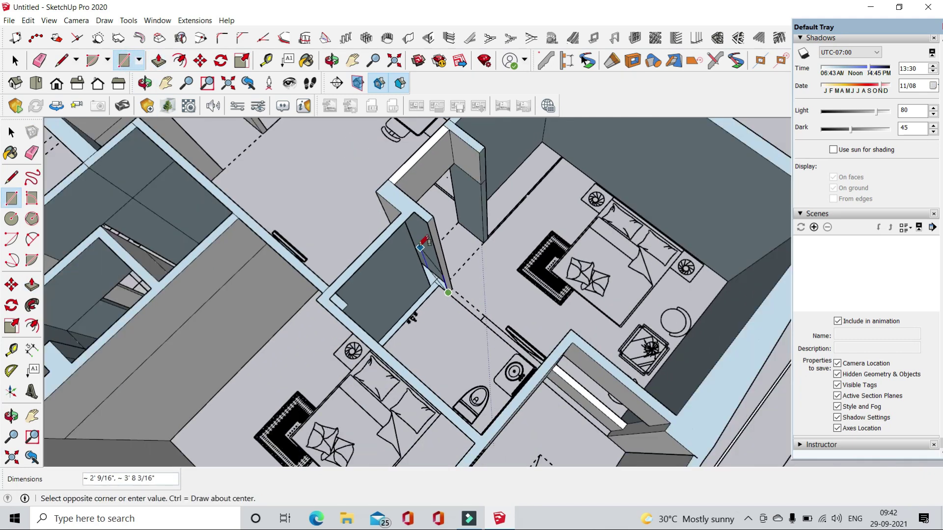
# - Orbit out to a low side view to review the completed walls
pyautogui.moveTo(410, 330); pyautogui.dragTo(322, 297, button='middle')
pyautogui.scroll(-4, 321, 297)
pyautogui.press('o')
pyautogui.moveTo(452, 326)
pyautogui.mouseDown()
pyautogui.moveTo(231, 175)
pyautogui.moveTo(663, 245)
pyautogui.moveTo(294, 157)
pyautogui.mouseUp()
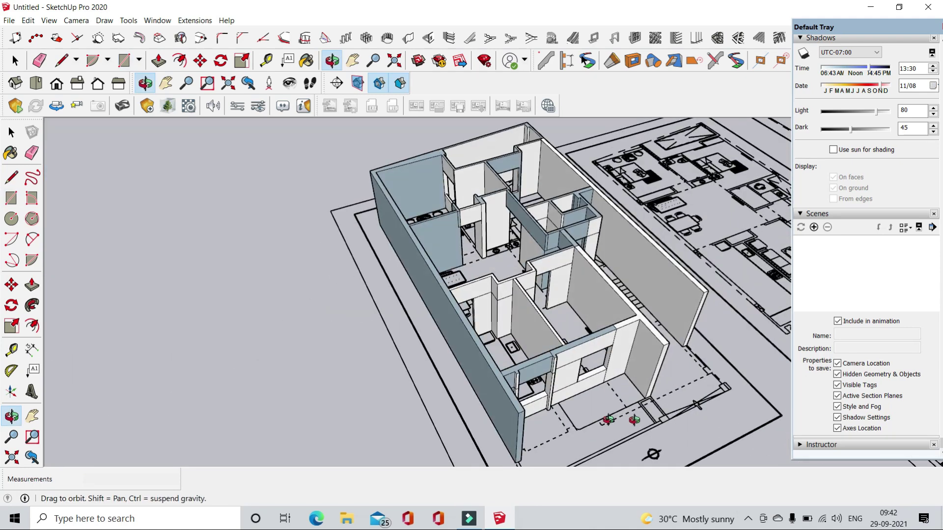
pyautogui.press('r')
pyautogui.scroll(3, 275, 129)
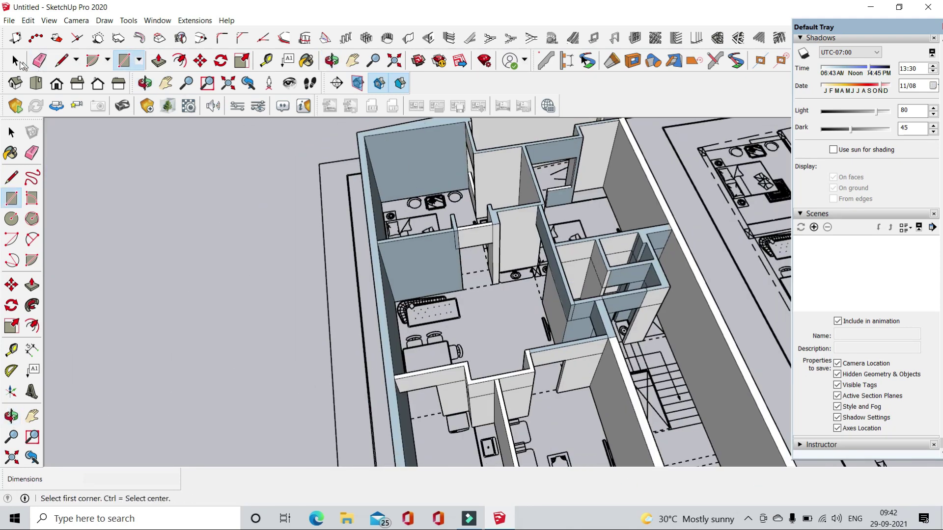
# - Select all connected wall geometry near the stair and open its context menu, then deselect and zoom in
pyautogui.rightClick(521, 233)
pyautogui.click(202, 223)
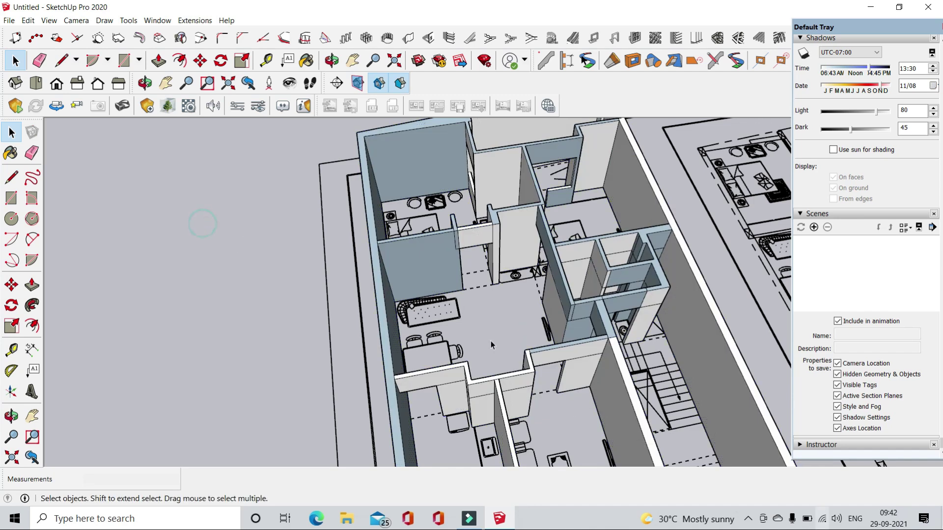
pyautogui.moveTo(254, 226); pyautogui.dragTo(459, 340, button='middle')
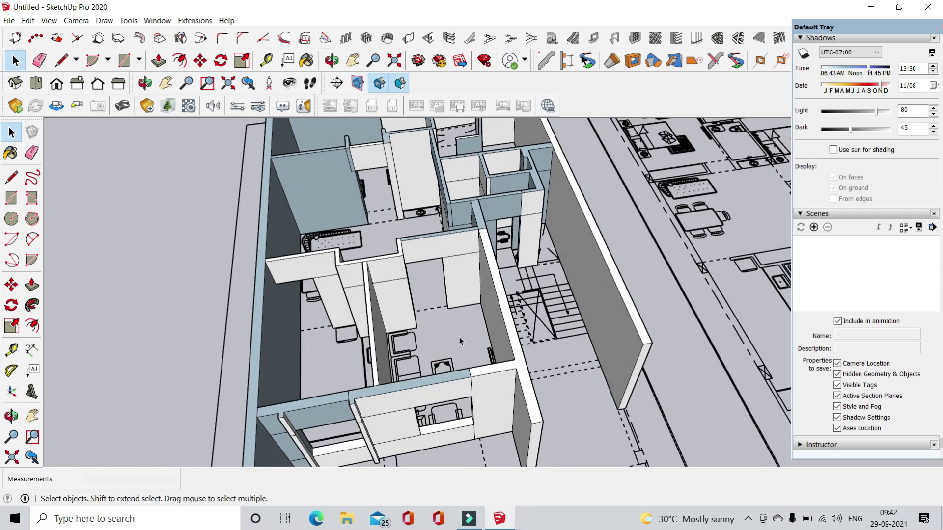
pyautogui.tripleClick(452, 271)
pyautogui.rightClick(452, 271)
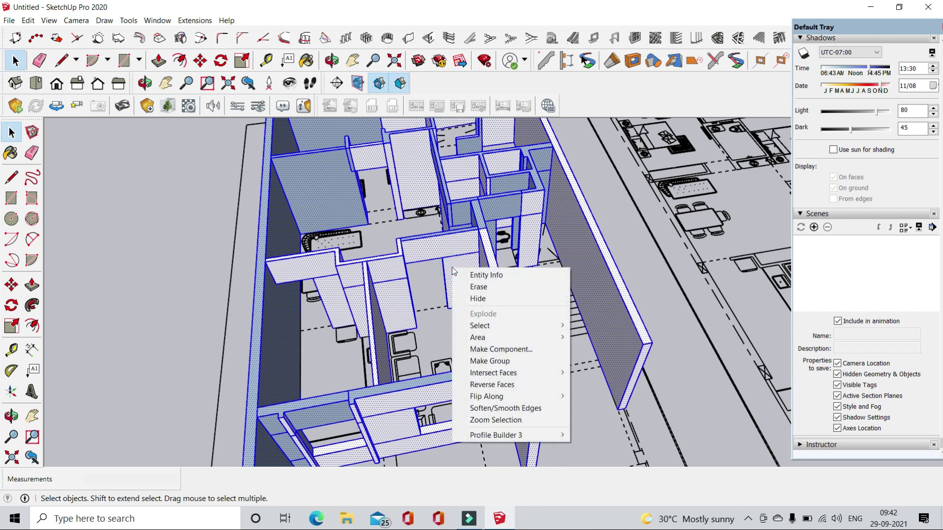
pyautogui.click(486, 373)
pyautogui.click(464, 282)
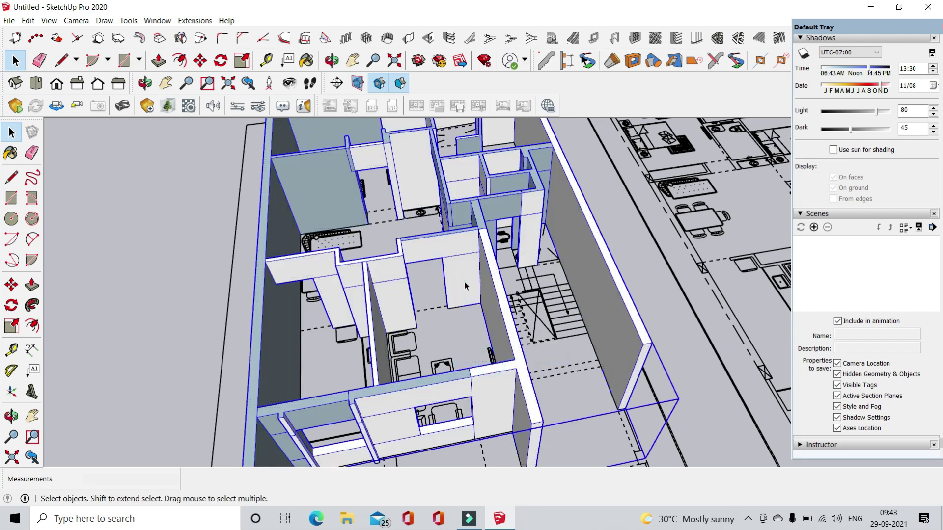
pyautogui.scroll(2, 490, 298)
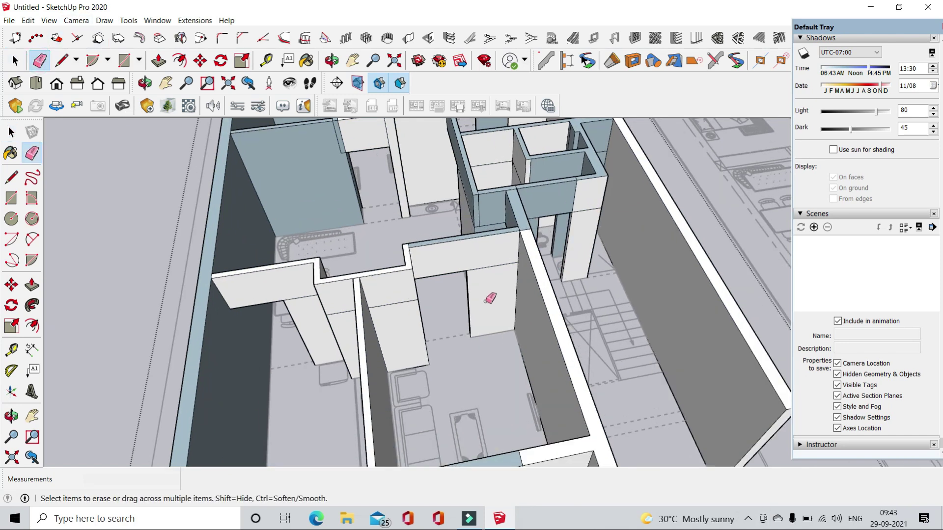
pyautogui.scroll(2, 407, 266)
# - Erase the stray edge on the wall and zoom in and out to check it
pyautogui.click(400, 322)
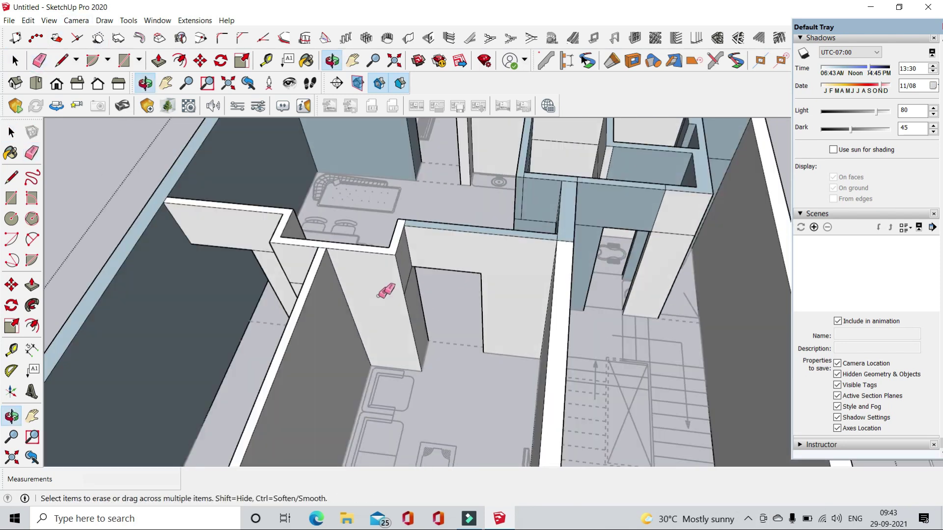
pyautogui.scroll(3, 385, 268)
pyautogui.scroll(2, 419, 267)
pyautogui.scroll(3, 268, 259)
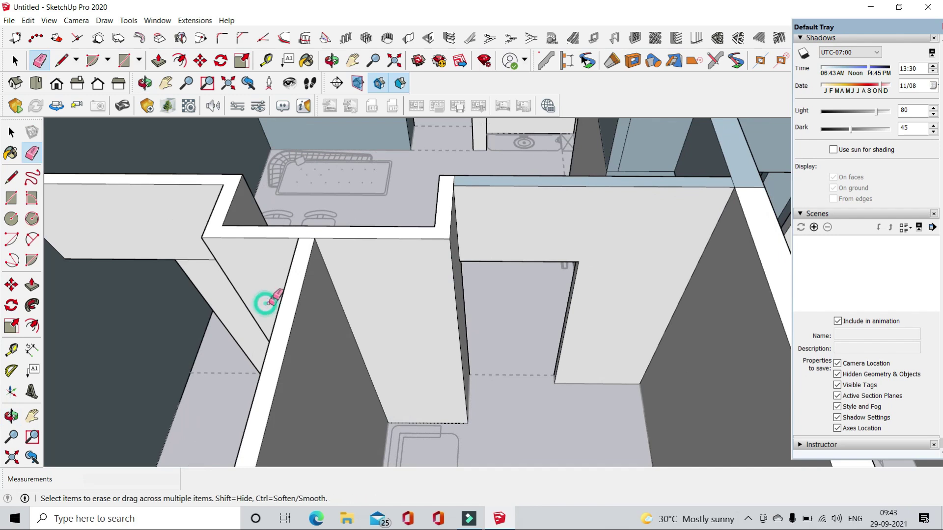
pyautogui.scroll(2, 361, 211)
pyautogui.scroll(-2, 322, 221)
pyautogui.scroll(-2, 215, 200)
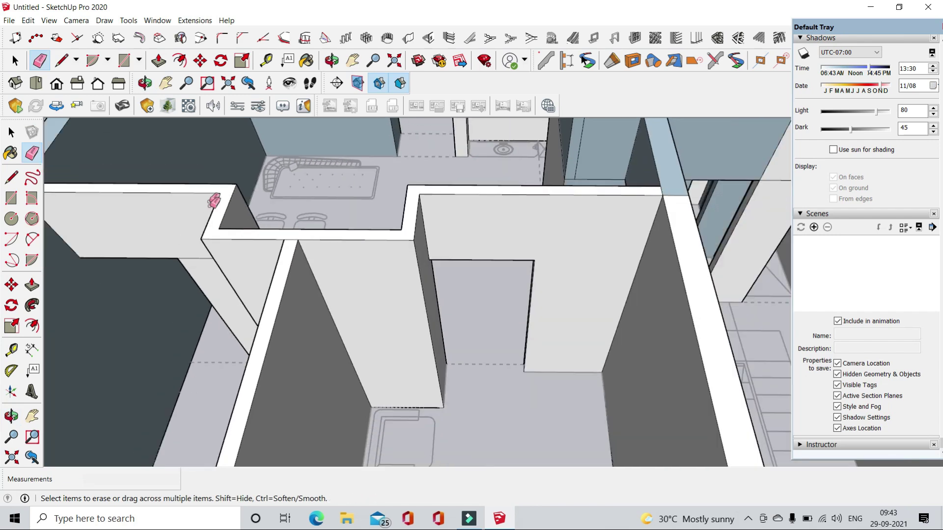
pyautogui.scroll(-3, 295, 296)
pyautogui.scroll(-2, 188, 357)
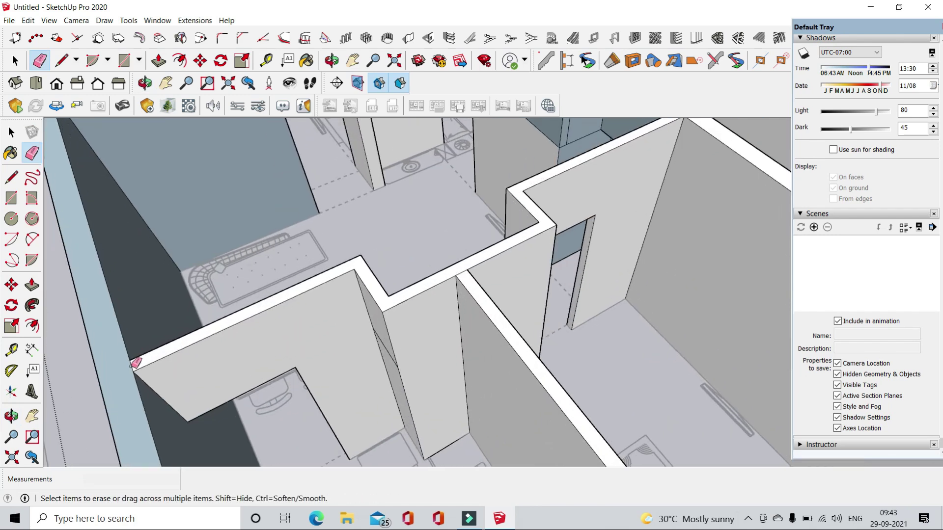
pyautogui.scroll(-2, 151, 348)
pyautogui.scroll(-2, 173, 288)
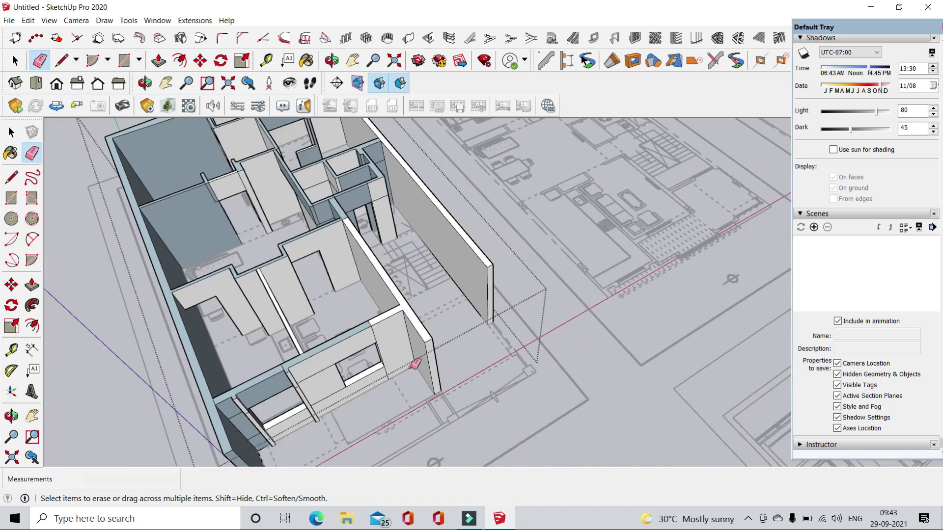
pyautogui.scroll(2, 377, 333)
pyautogui.scroll(2, 374, 318)
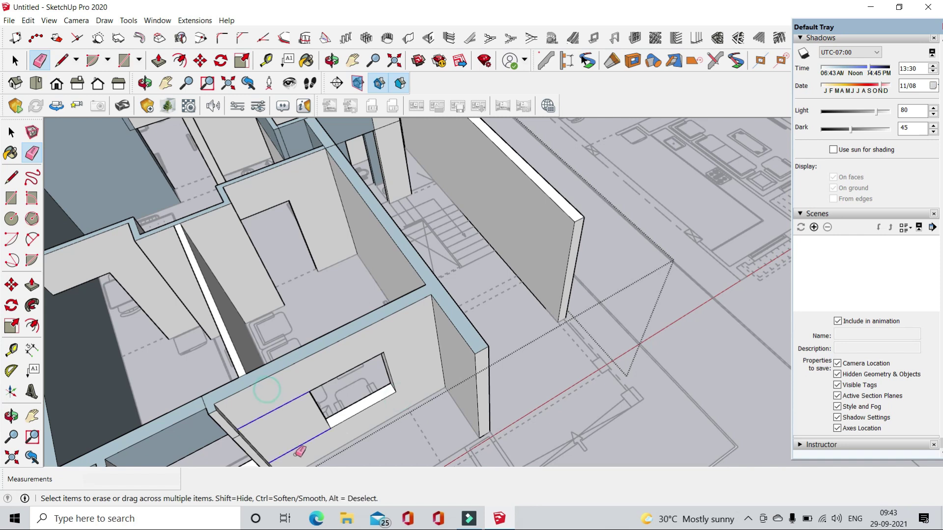
pyautogui.scroll(2, 246, 430)
pyautogui.scroll(1, 242, 437)
# - Orbit around the wall corner and the rooms to inspect the walls
pyautogui.moveTo(242, 438)
pyautogui.mouseDown(button='middle')
pyautogui.moveTo(183, 400)
pyautogui.moveTo(481, 363)
pyautogui.moveTo(258, 227)
pyautogui.moveTo(496, 314)
pyautogui.moveTo(539, 297)
pyautogui.moveTo(310, 357)
pyautogui.mouseUp(button='middle')
pyautogui.scroll(-5, 481, 364)
pyautogui.scroll(2, 497, 314)
pyautogui.scroll(2, 310, 358)
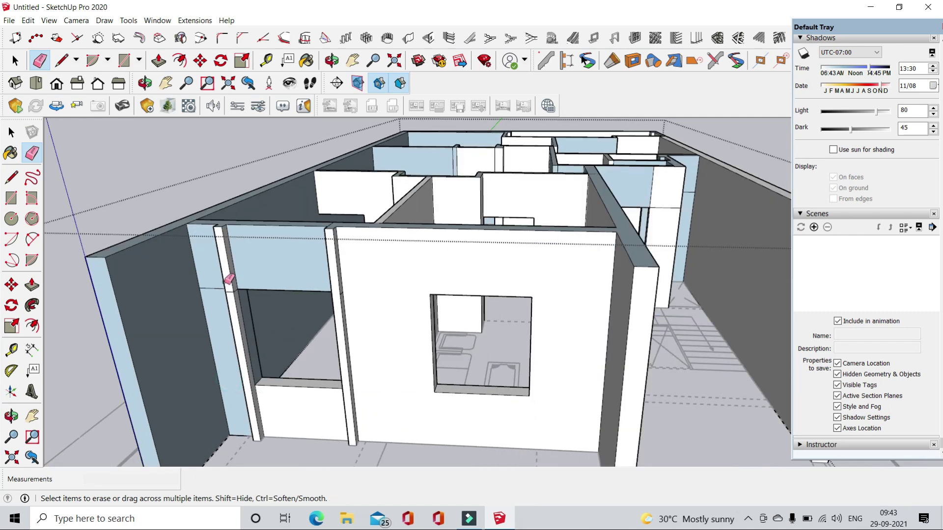
pyautogui.scroll(2, 210, 281)
pyautogui.scroll(3, 227, 281)
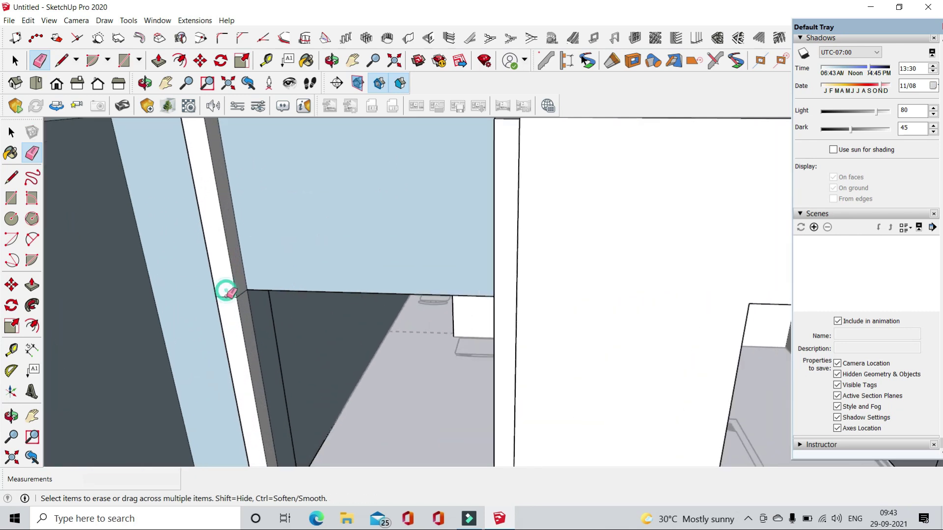
pyautogui.scroll(-3, 317, 231)
pyautogui.scroll(3, 353, 211)
pyautogui.moveTo(353, 211)
pyautogui.mouseDown(button='middle')
pyautogui.moveTo(316, 414)
pyautogui.moveTo(667, 385)
pyautogui.moveTo(291, 339)
pyautogui.mouseUp(button='middle')
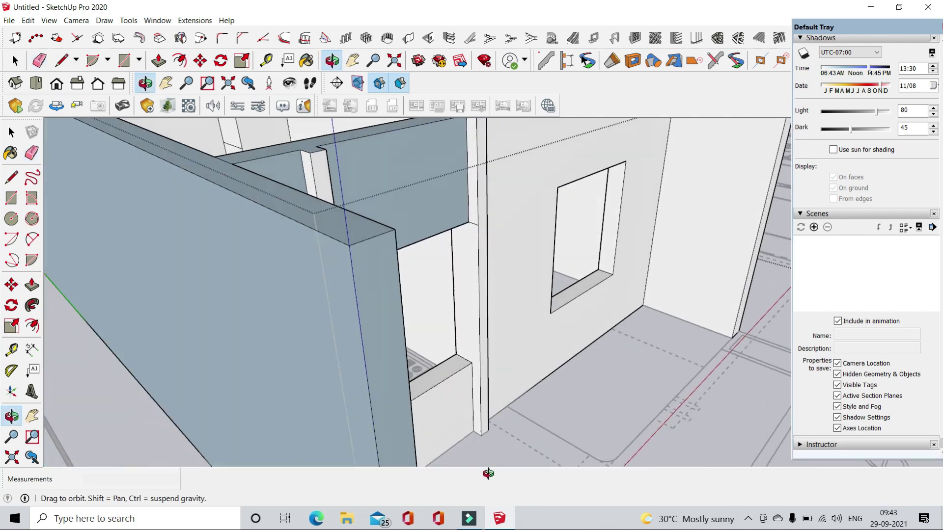
pyautogui.scroll(2, 295, 304)
pyautogui.scroll(1, 305, 273)
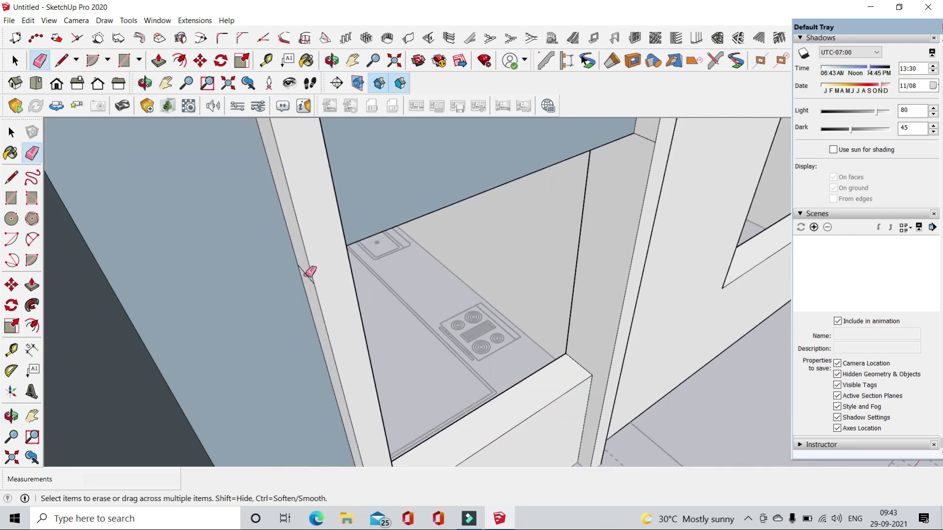
pyautogui.scroll(-2, 329, 275)
pyautogui.moveTo(337, 305)
pyautogui.mouseDown(button='middle')
pyautogui.moveTo(368, 415)
pyautogui.moveTo(315, 337)
pyautogui.moveTo(455, 299)
pyautogui.moveTo(467, 223)
pyautogui.moveTo(202, 285)
pyautogui.moveTo(498, 212)
pyautogui.moveTo(507, 290)
pyautogui.moveTo(665, 311)
pyautogui.moveTo(543, 270)
pyautogui.moveTo(432, 206)
pyautogui.moveTo(629, 264)
pyautogui.mouseUp(button='middle')
pyautogui.scroll(-3, 508, 289)
pyautogui.scroll(3, 515, 271)
pyautogui.scroll(2, 506, 272)
pyautogui.scroll(-4, 552, 257)
pyautogui.scroll(3, 630, 263)
pyautogui.scroll(3, 636, 221)
pyautogui.scroll(2, 621, 320)
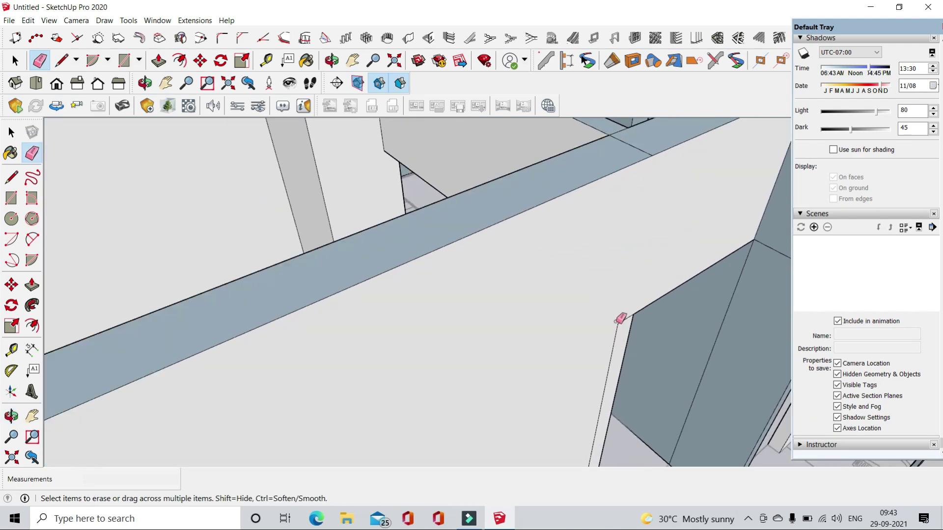
pyautogui.scroll(-3, 623, 347)
# - Orbit out around the whole building and look down onto its walls
pyautogui.moveTo(623, 202); pyautogui.dragTo(427, 246, button='middle')
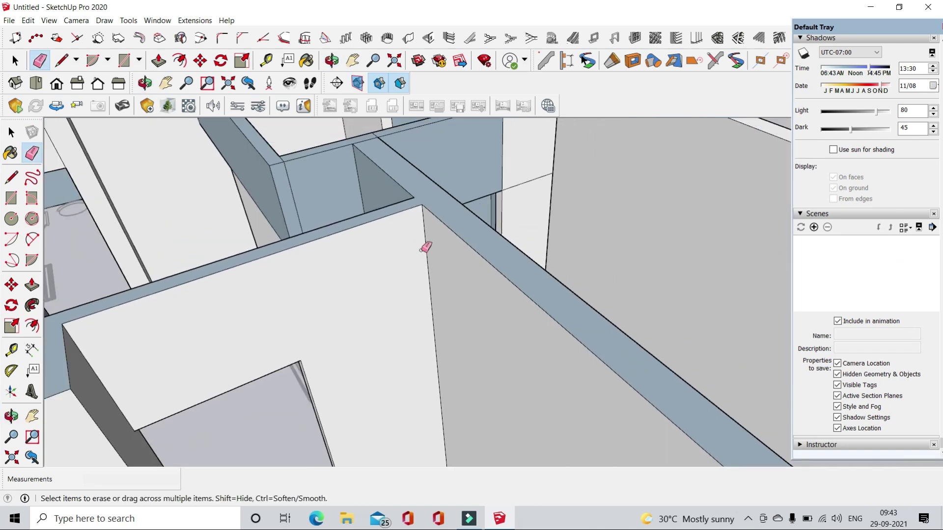
pyautogui.scroll(-2, 546, 275)
pyautogui.scroll(4, 396, 252)
pyautogui.scroll(2, 322, 252)
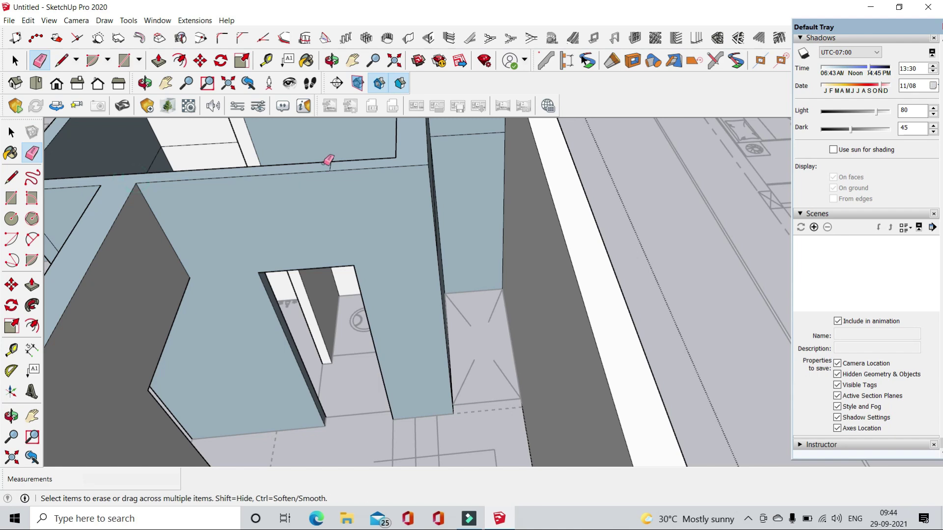
pyautogui.scroll(-2, 449, 242)
pyautogui.scroll(-2, 394, 196)
pyautogui.moveTo(415, 245); pyautogui.dragTo(264, 247, button='middle')
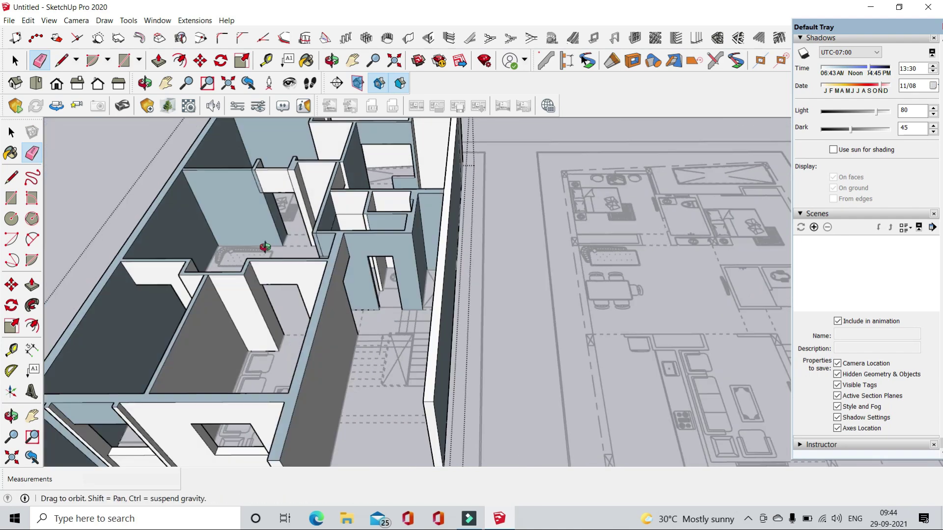
pyautogui.scroll(-4, 264, 247)
pyautogui.moveTo(343, 246); pyautogui.dragTo(679, 267, button='middle')
pyautogui.scroll(2, 587, 243)
pyautogui.scroll(2, 430, 244)
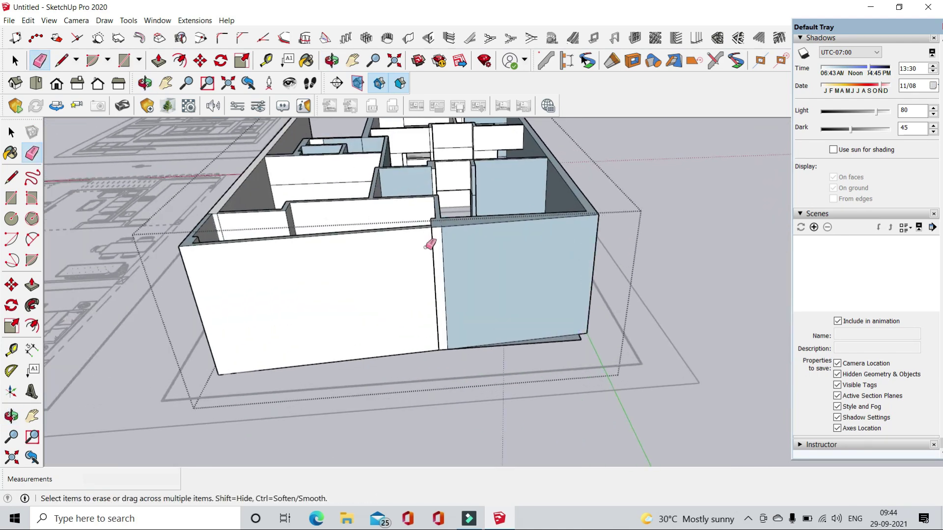
pyautogui.scroll(2, 427, 244)
pyautogui.scroll(2, 442, 231)
pyautogui.scroll(1, 436, 232)
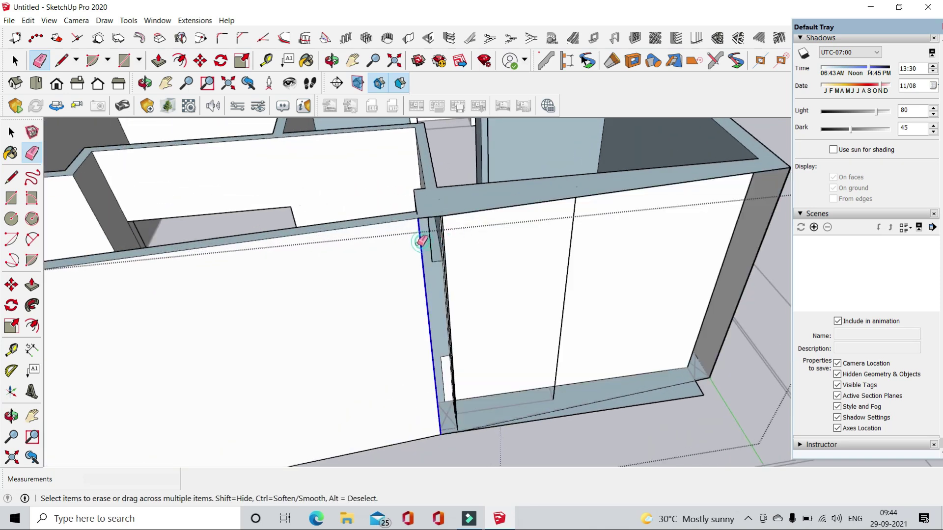
pyautogui.scroll(-2, 421, 240)
pyautogui.moveTo(421, 241); pyautogui.dragTo(441, 311, button='middle')
pyautogui.moveTo(413, 257)
pyautogui.mouseDown(button='middle')
pyautogui.moveTo(337, 347)
pyautogui.moveTo(483, 267)
pyautogui.mouseUp(button='middle')
pyautogui.scroll(3, 484, 268)
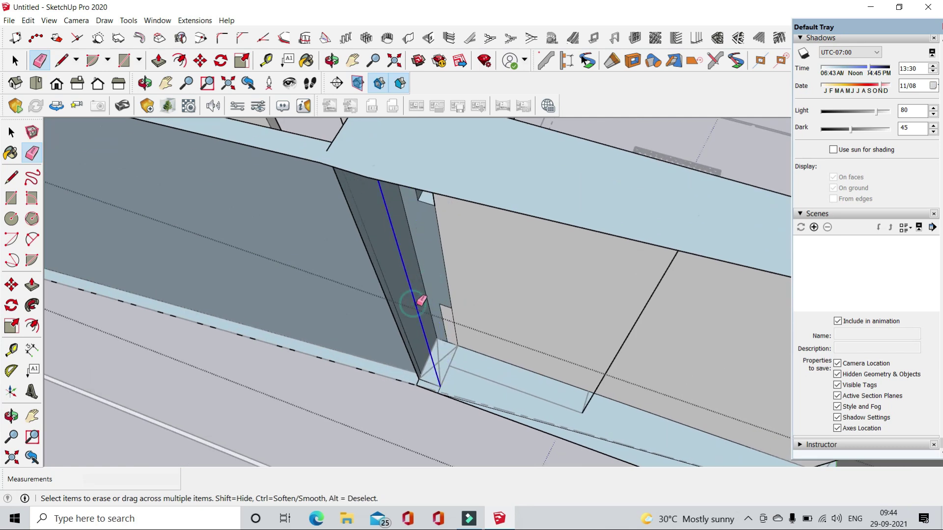
pyautogui.scroll(1, 421, 300)
pyautogui.scroll(-3, 158, 204)
# - Complete the strip rectangle beside the exterior wall and Push/Pull it into a solid block
pyautogui.click(152, 205)
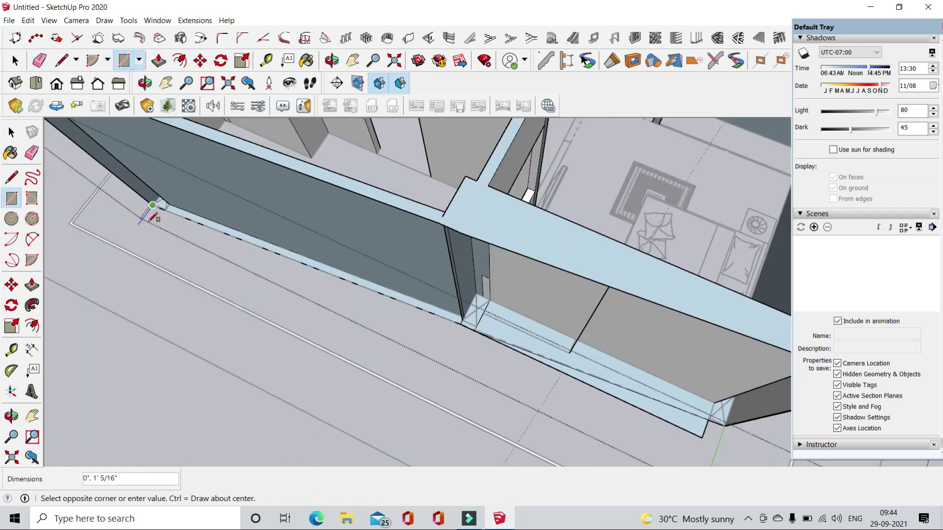
pyautogui.scroll(2, 561, 305)
pyautogui.moveTo(564, 314); pyautogui.dragTo(420, 249, button='middle')
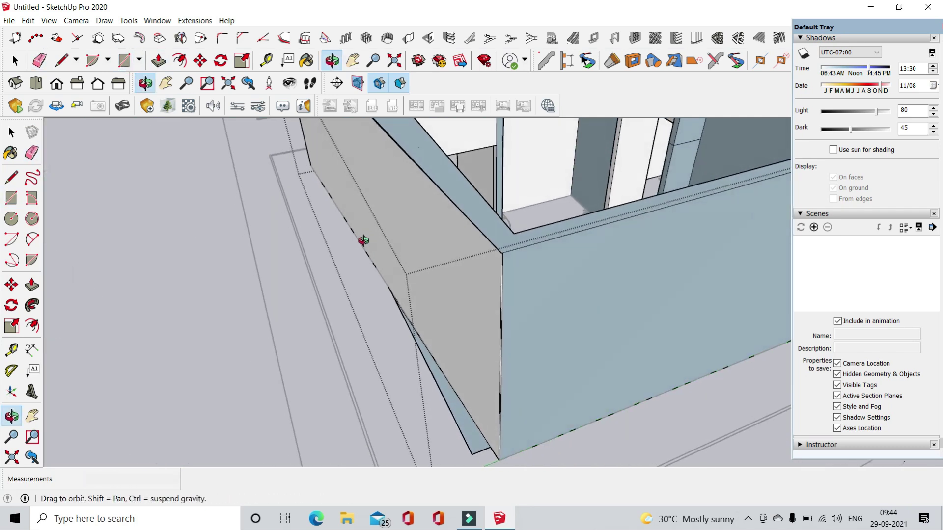
pyautogui.click(159, 61)
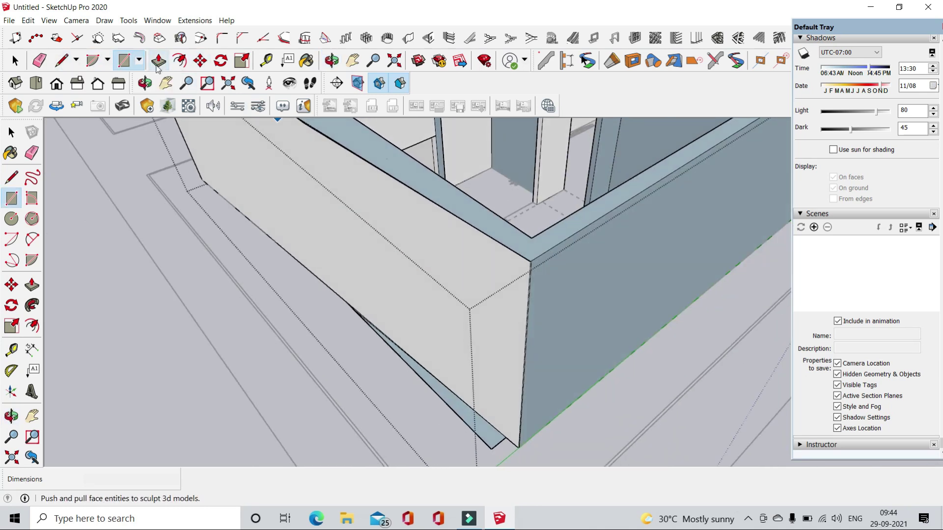
pyautogui.click(486, 430)
pyautogui.click(213, 177)
# - Erase the seam edges between the new block and the wall
pyautogui.click(37, 56)
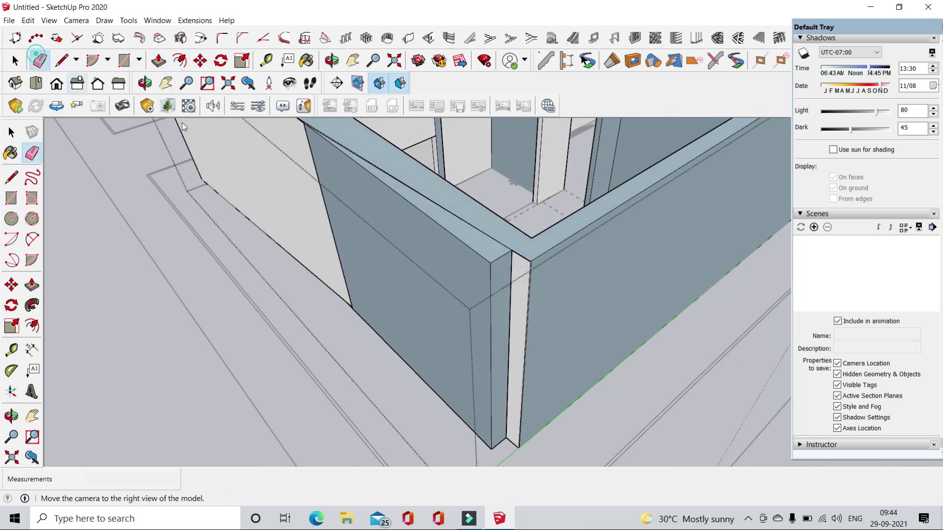
pyautogui.moveTo(399, 177); pyautogui.dragTo(456, 240)
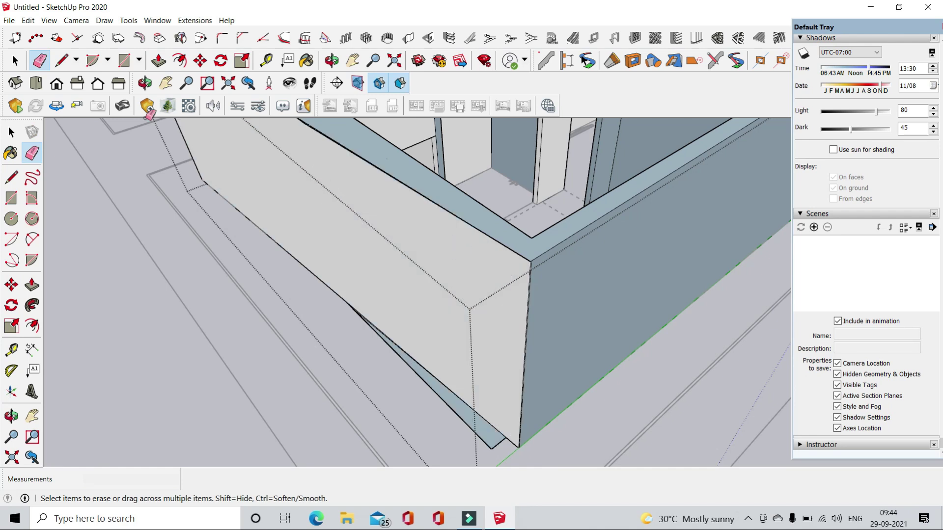
pyautogui.scroll(5, 376, 336)
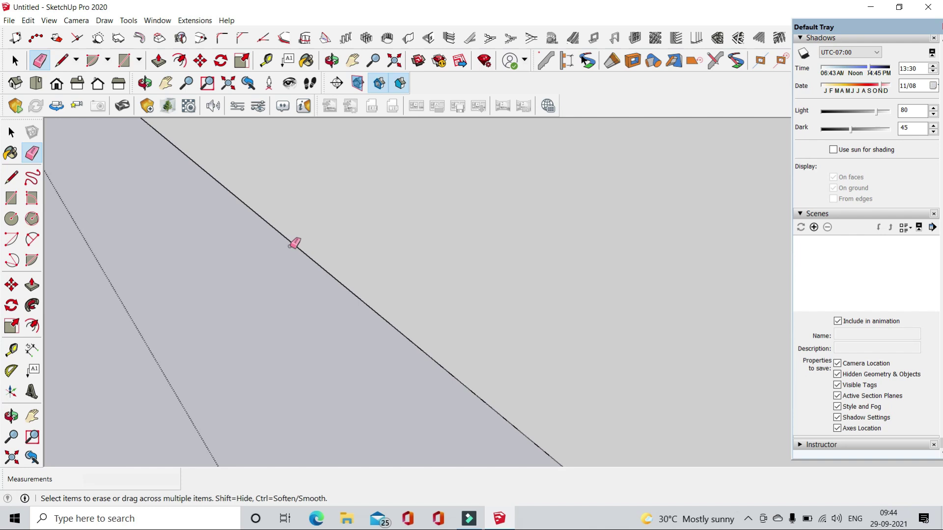
pyautogui.scroll(-5, 295, 243)
# - Orbit out to view the whole building and return to the Select tool
pyautogui.moveTo(413, 286)
pyautogui.mouseDown(button='middle')
pyautogui.moveTo(532, 347)
pyautogui.moveTo(625, 297)
pyautogui.mouseUp(button='middle')
pyautogui.scroll(3, 425, 413)
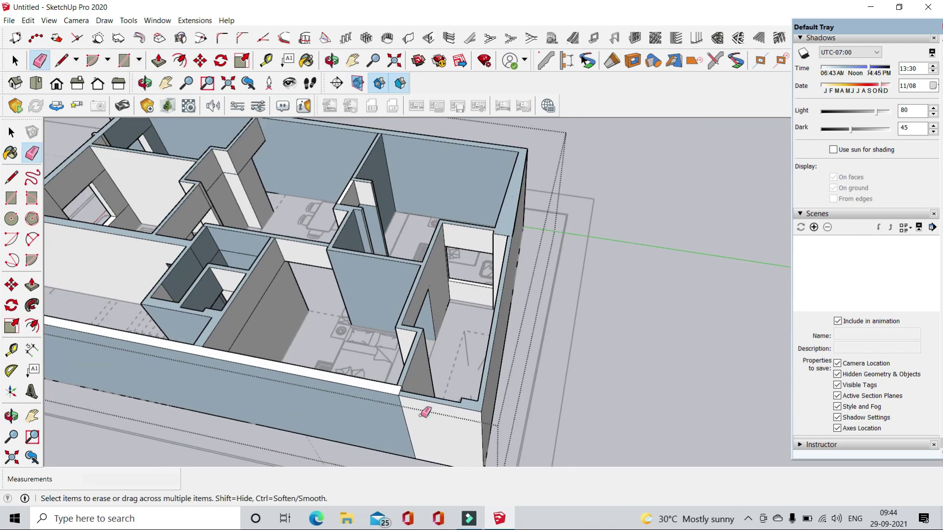
pyautogui.scroll(2, 426, 413)
pyautogui.scroll(2, 399, 383)
pyautogui.scroll(1, 414, 392)
pyautogui.scroll(2, 620, 437)
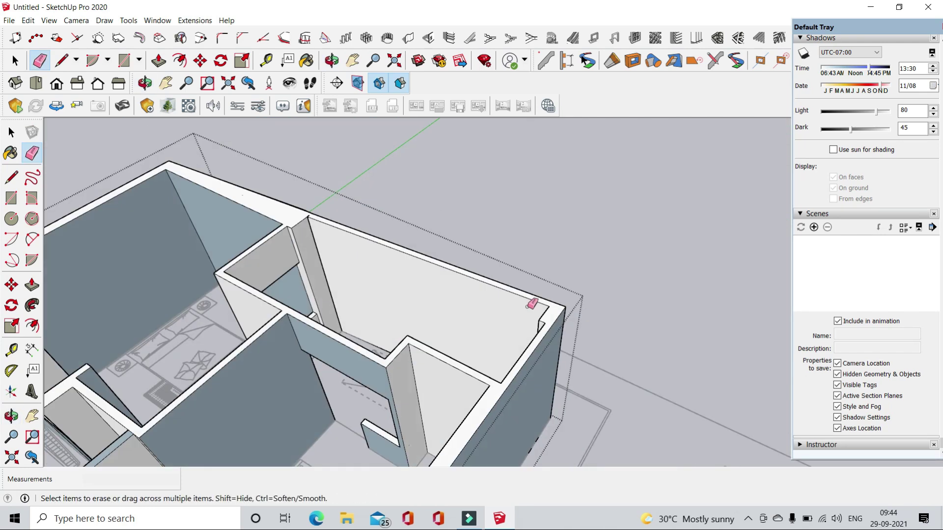
pyautogui.scroll(-3, 531, 304)
pyautogui.scroll(-2, 416, 378)
pyautogui.moveTo(417, 379); pyautogui.dragTo(398, 342, button='middle')
pyautogui.press('space')
pyautogui.scroll(2, 398, 342)
pyautogui.scroll(1, 399, 342)
pyautogui.scroll(2, 442, 339)
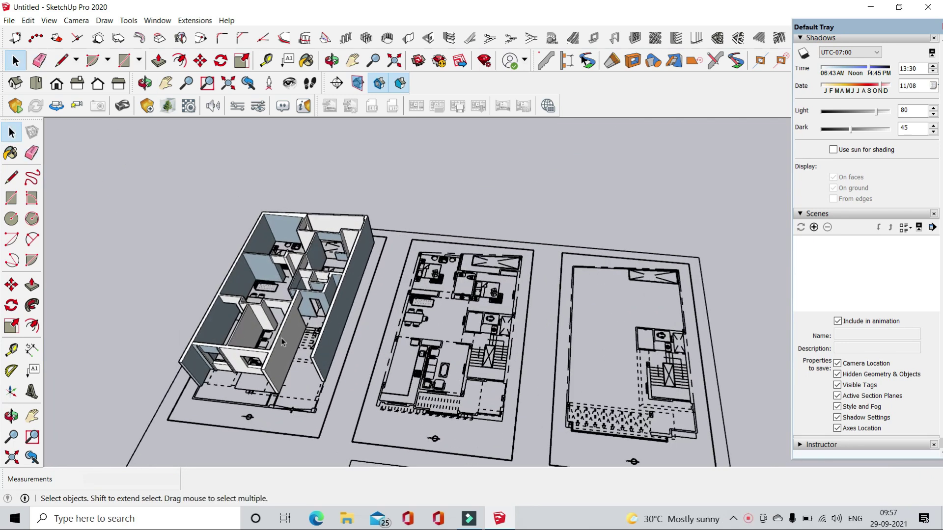
# - Zoom into the right-hand plan and draw a small rectangle beside the stair shaft box
pyautogui.scroll(-1, 332, 334)
pyautogui.scroll(-1, 332, 334)
pyautogui.scroll(-1, 332, 334)
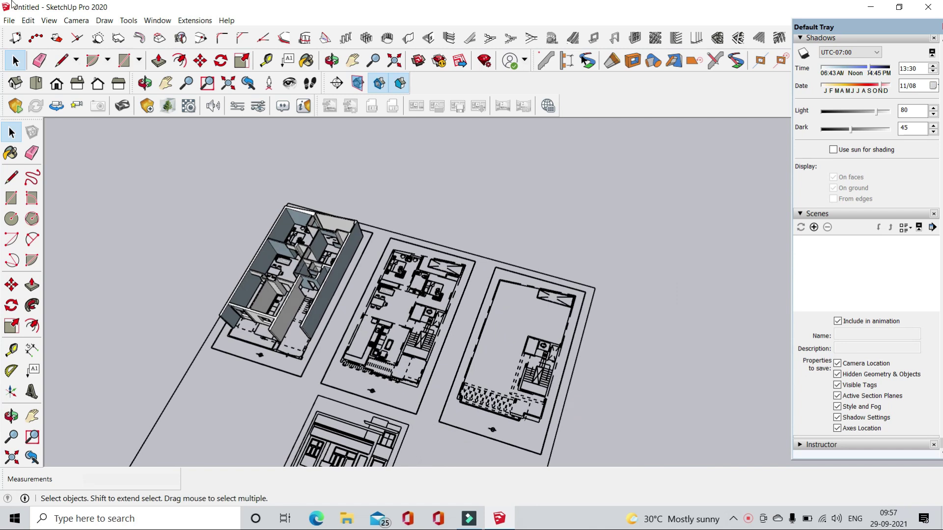
pyautogui.scroll(2, 562, 344)
pyautogui.scroll(2, 568, 314)
pyautogui.scroll(2, 567, 307)
pyautogui.scroll(1, 577, 279)
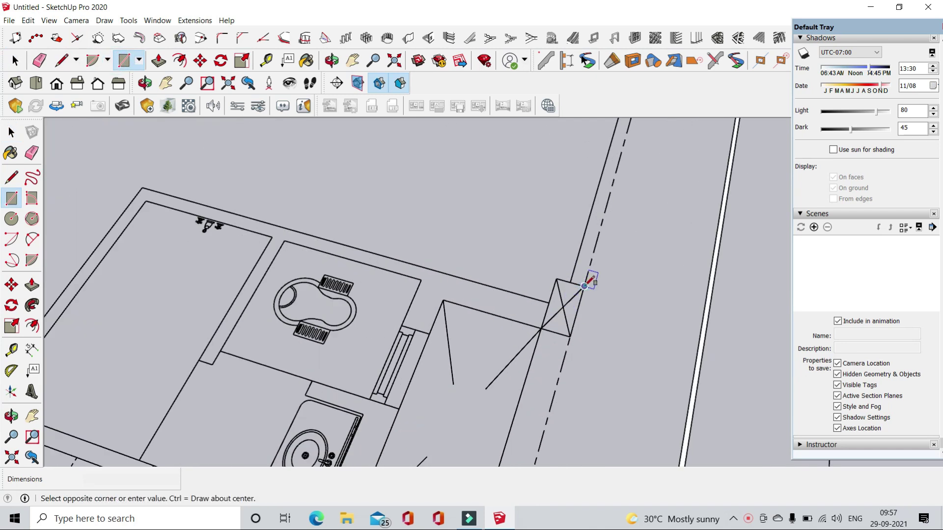
pyautogui.scroll(1, 584, 285)
pyautogui.scroll(1, 544, 320)
pyautogui.click(547, 323)
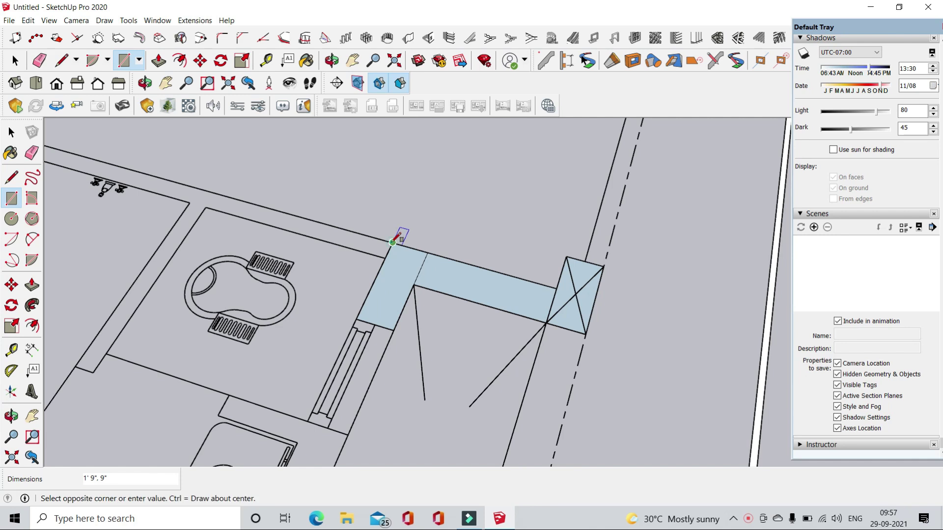
# - Draw a long rectangle strip along the top outer wall
pyautogui.scroll(-3, 491, 285)
pyautogui.scroll(-2, 311, 237)
pyautogui.scroll(5, 393, 280)
pyautogui.scroll(2, 385, 297)
pyautogui.click(385, 297)
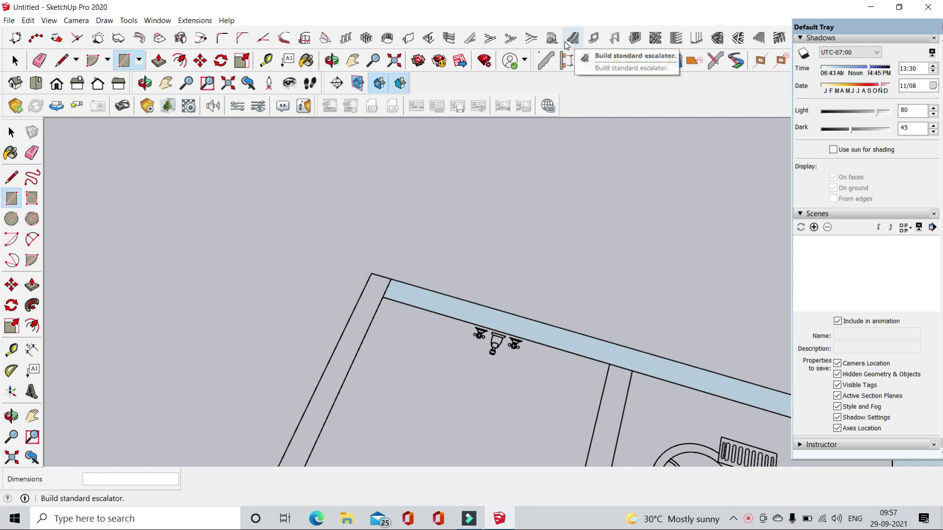
# - Open and close the 1001bit vertical wall settings, then adjust the zoom
pyautogui.click(409, 38)
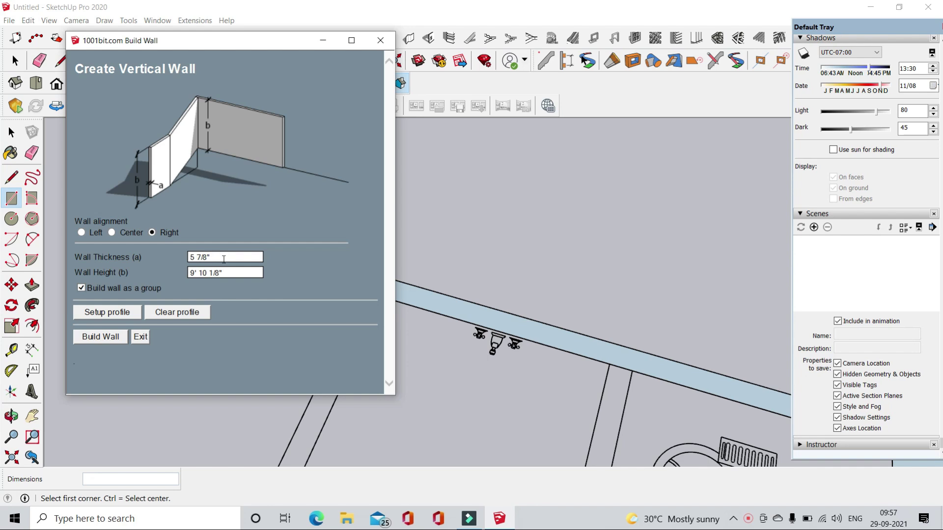
pyautogui.click(380, 41)
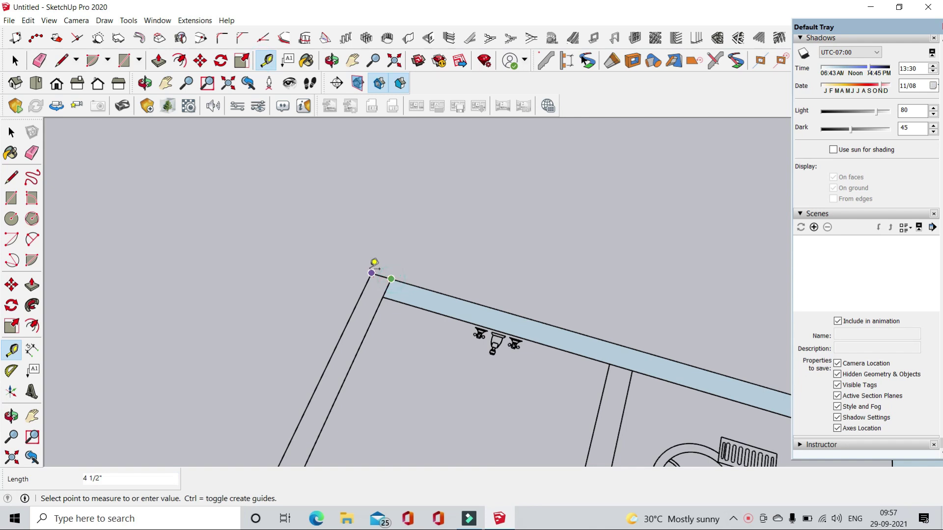
pyautogui.scroll(-3, 361, 215)
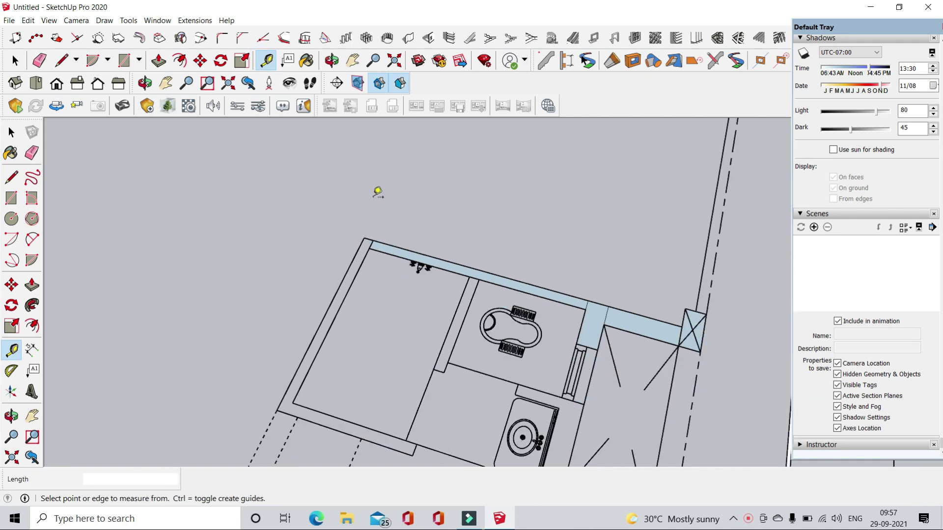
pyautogui.scroll(-2, 379, 191)
pyautogui.scroll(-2, 565, 322)
pyautogui.scroll(-1, 565, 321)
pyautogui.scroll(1, 557, 344)
pyautogui.scroll(1, 477, 316)
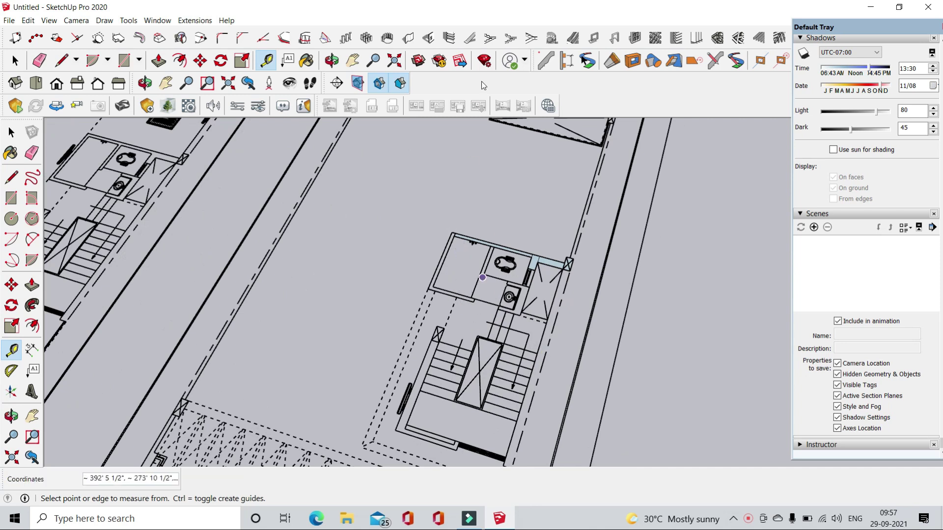
pyautogui.scroll(2, 520, 118)
# - Set the 1001bit Build Wall thickness to 4.5" and height to 11', then start building
pyautogui.click(427, 40)
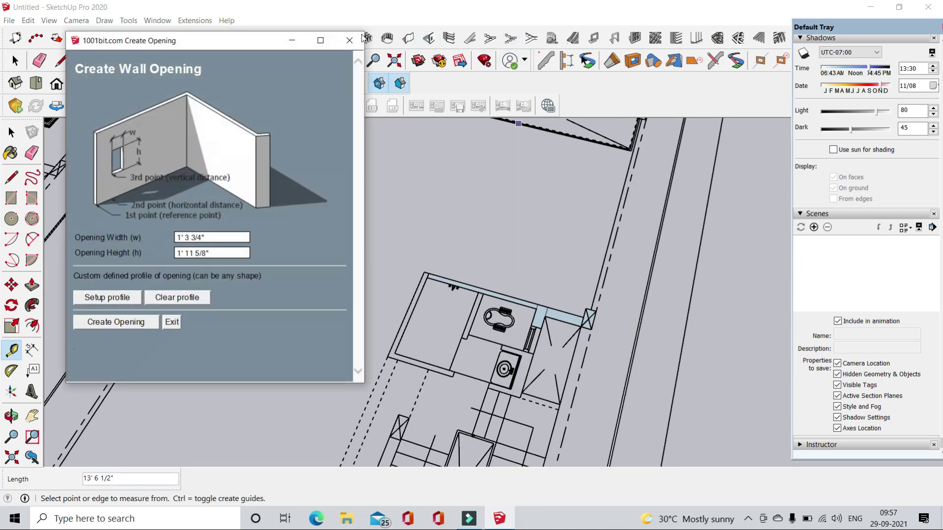
pyautogui.click(384, 40)
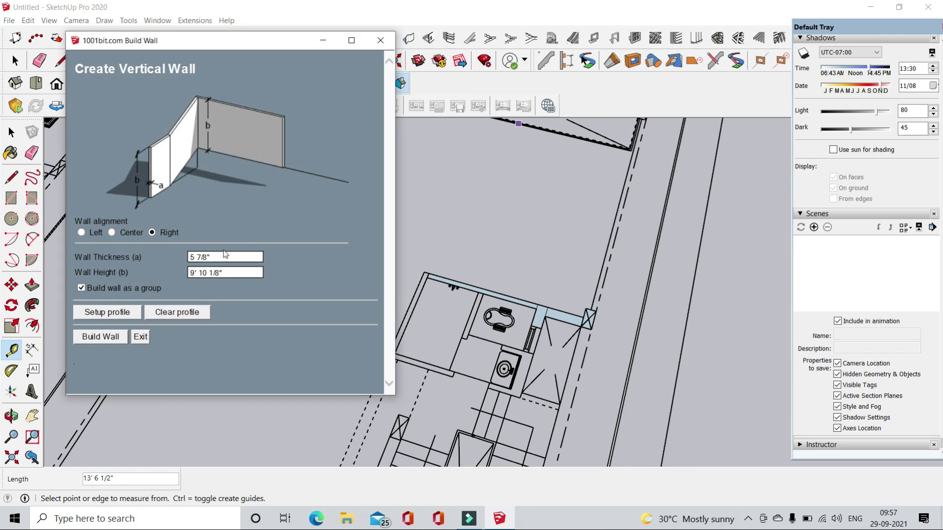
pyautogui.write('4.5"')
pyautogui.press('Tab')
pyautogui.write("'")
pyautogui.click(92, 344)
pyautogui.scroll(3, 418, 305)
pyautogui.scroll(3, 379, 263)
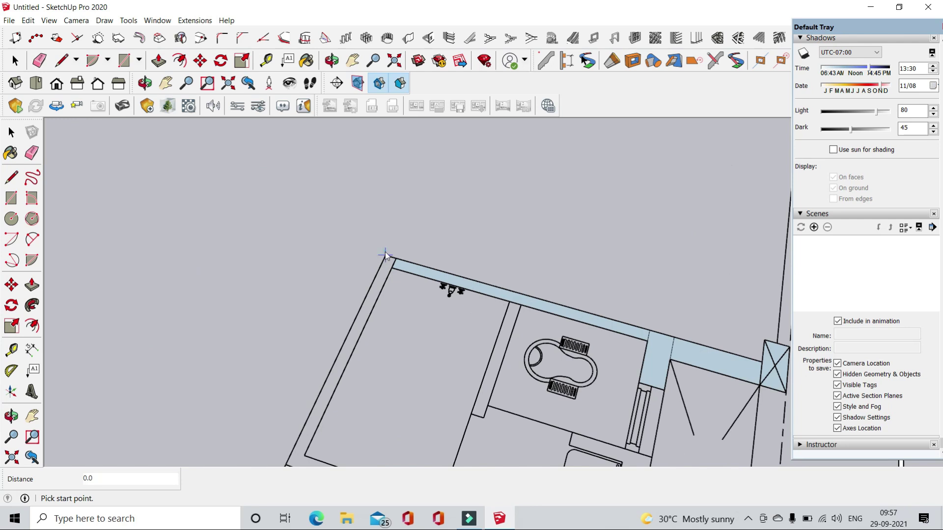
# - Draw a wall along the toilet and washbasin room outline with Build Wall
pyautogui.click(385, 255)
pyautogui.scroll(-2, 414, 294)
pyautogui.scroll(2, 342, 388)
pyautogui.scroll(1, 353, 368)
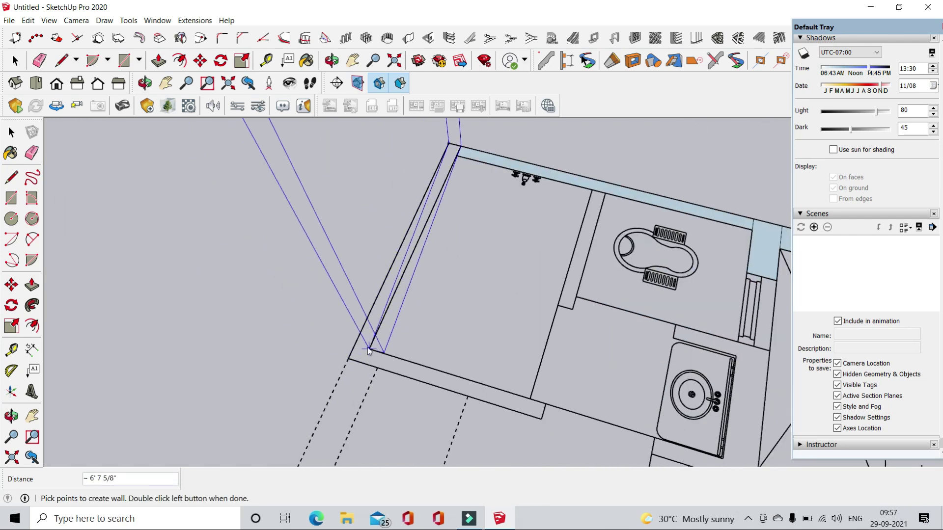
pyautogui.doubleClick(541, 418)
pyautogui.moveTo(540, 418); pyautogui.dragTo(319, 311, button='middle')
pyautogui.scroll(-3, 320, 311)
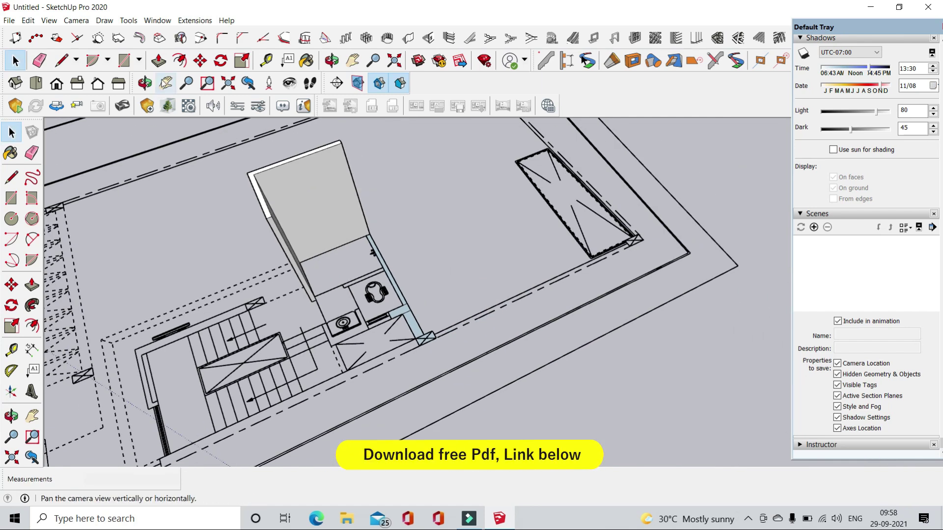
# - Push/Pull a small corner face up into a pillar
pyautogui.press('p')
pyautogui.scroll(2, 378, 251)
pyautogui.scroll(2, 381, 255)
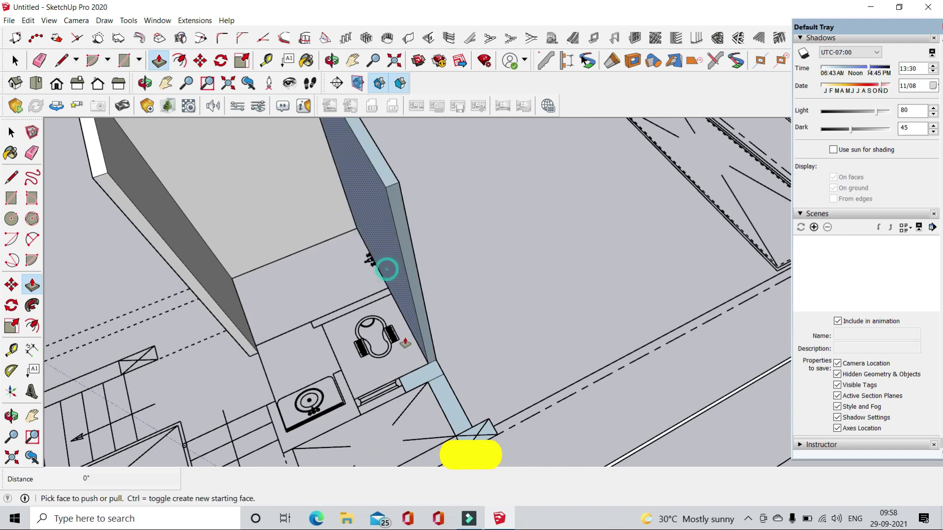
pyautogui.moveTo(425, 374); pyautogui.dragTo(484, 431)
pyautogui.moveTo(484, 432); pyautogui.dragTo(545, 396, button='middle')
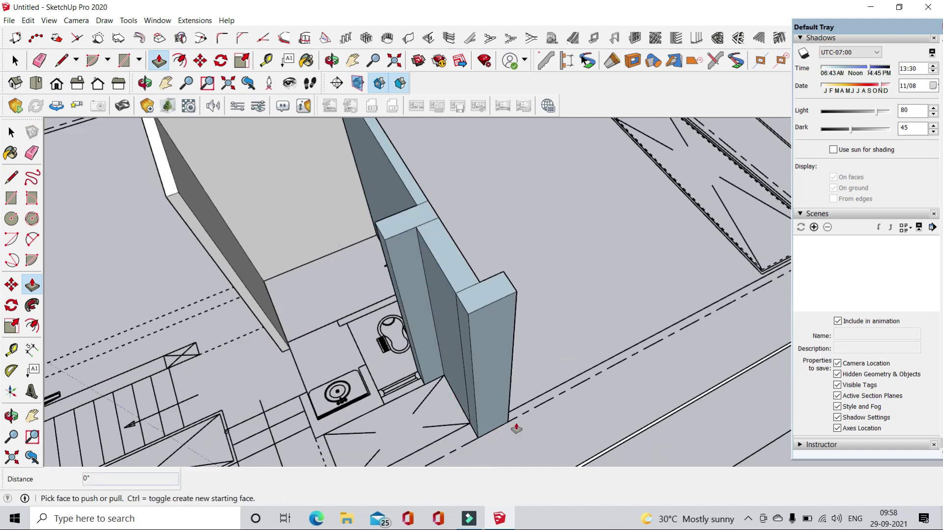
pyautogui.click(545, 396)
pyautogui.scroll(-3, 581, 284)
pyautogui.moveTo(581, 284)
pyautogui.mouseDown(button='middle')
pyautogui.moveTo(506, 435)
pyautogui.moveTo(562, 385)
pyautogui.moveTo(505, 388)
pyautogui.mouseUp(button='middle')
pyautogui.scroll(2, 543, 358)
pyautogui.scroll(-2, 506, 388)
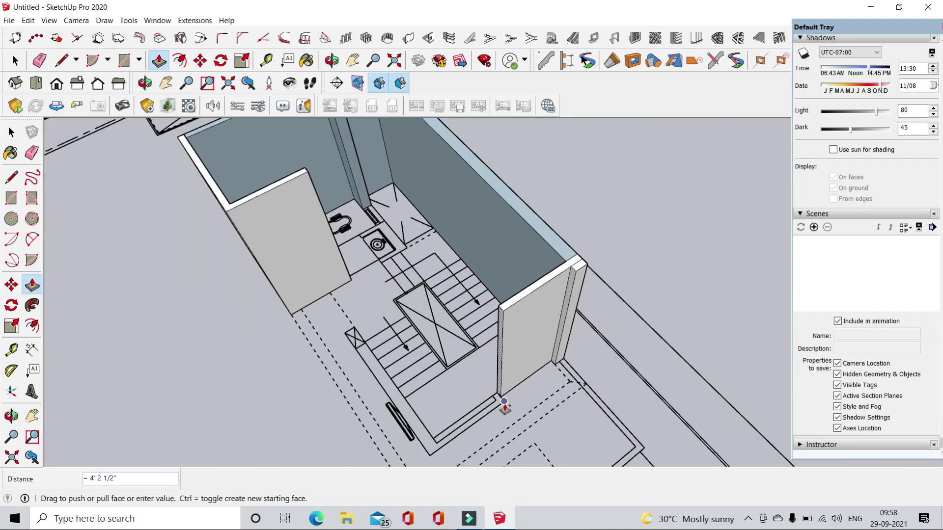
pyautogui.scroll(3, 500, 390)
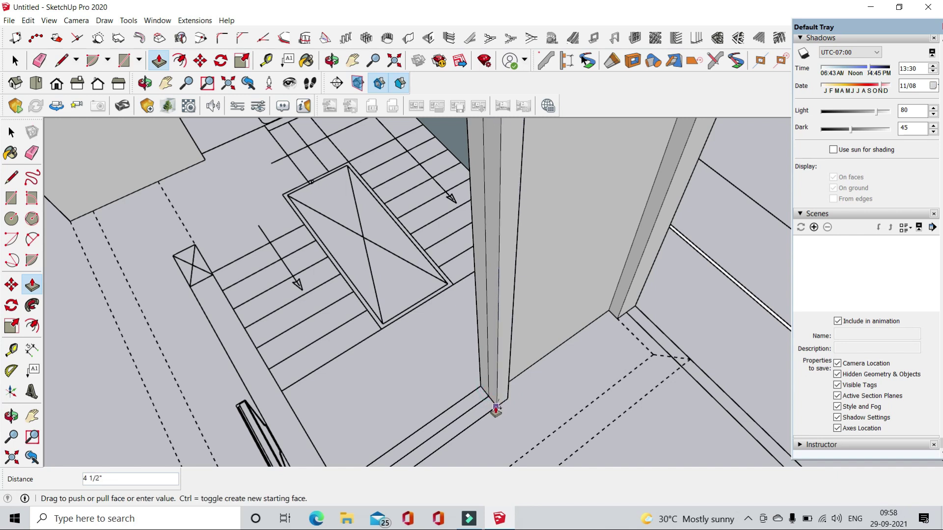
# - Raise the wall section toward full height and confirm the extrusion
pyautogui.click(496, 409)
pyautogui.scroll(-2, 563, 309)
pyautogui.moveTo(564, 310); pyautogui.dragTo(558, 389, button='middle')
pyautogui.scroll(3, 531, 395)
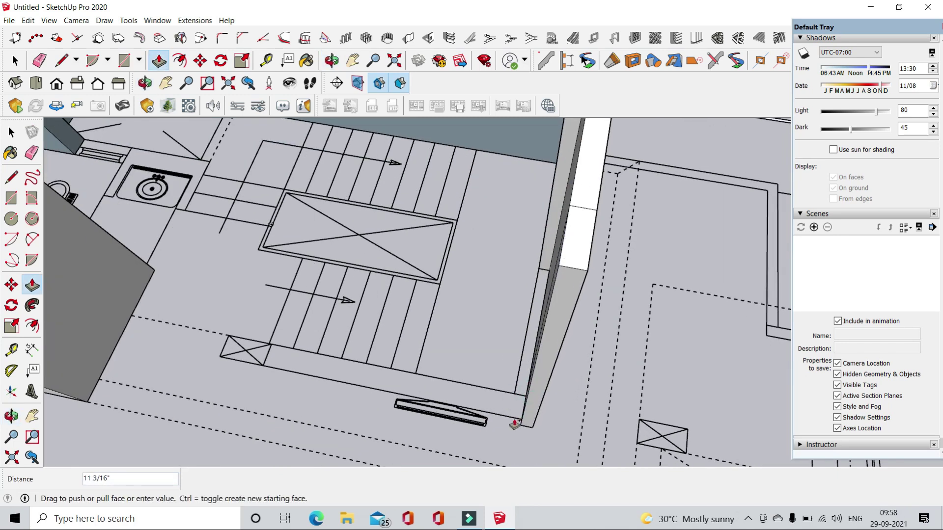
pyautogui.moveTo(514, 423); pyautogui.dragTo(600, 381, button='middle')
pyautogui.scroll(-2, 499, 396)
pyautogui.scroll(3, 450, 412)
pyautogui.moveTo(450, 412)
pyautogui.mouseDown(button='middle')
pyautogui.moveTo(456, 445)
pyautogui.moveTo(404, 452)
pyautogui.mouseUp(button='middle')
pyautogui.scroll(-3, 404, 452)
pyautogui.moveTo(490, 351)
pyautogui.mouseDown(button='middle')
pyautogui.moveTo(435, 249)
pyautogui.moveTo(438, 283)
pyautogui.moveTo(506, 280)
pyautogui.mouseUp(button='middle')
pyautogui.press('Return')
pyautogui.scroll(2, 457, 273)
# - Draw a rectangular face beside the sink
pyautogui.click(454, 275)
pyautogui.moveTo(319, 268)
pyautogui.mouseDown(button='middle')
pyautogui.moveTo(344, 308)
pyautogui.moveTo(495, 280)
pyautogui.mouseUp(button='middle')
pyautogui.scroll(-3, 491, 275)
pyautogui.press('r')
pyautogui.scroll(3, 493, 233)
pyautogui.scroll(3, 491, 241)
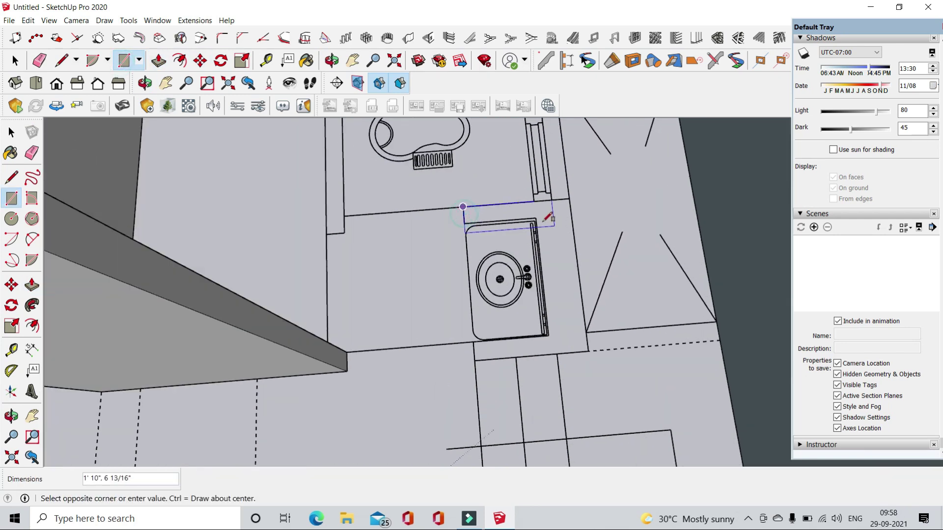
pyautogui.click(543, 221)
pyautogui.moveTo(543, 221); pyautogui.dragTo(344, 152, button='middle')
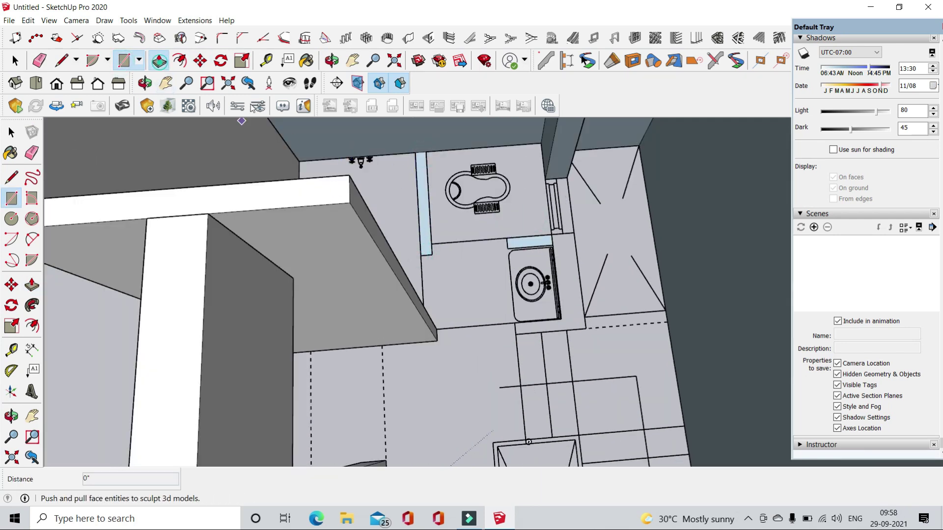
# - Raise the face beside the sink 9 inches and extrude two more faces into pillars
pyautogui.click(552, 244)
pyautogui.moveTo(551, 244); pyautogui.dragTo(589, 374, button='middle')
pyautogui.click(584, 336)
pyautogui.click(516, 326)
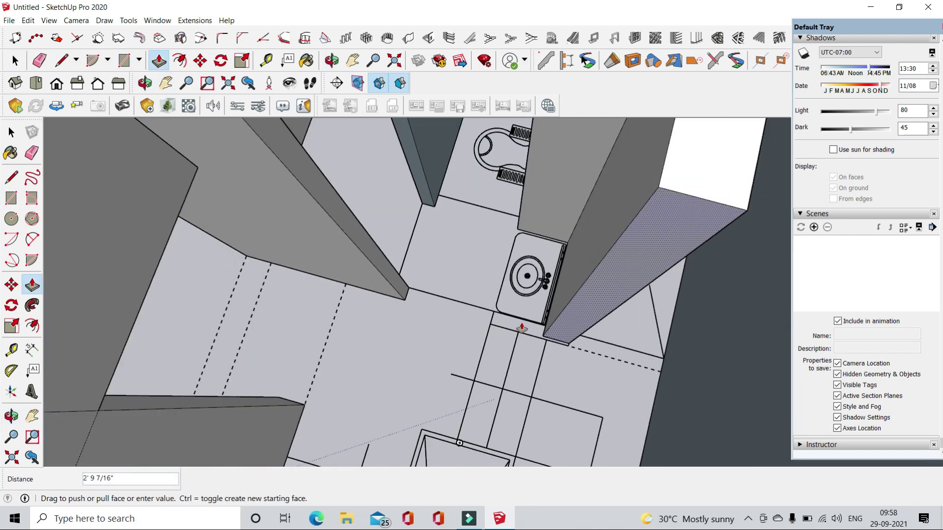
pyautogui.click(558, 322)
pyautogui.click(549, 339)
pyautogui.click(501, 326)
pyautogui.moveTo(501, 327)
pyautogui.mouseDown(button='middle')
pyautogui.moveTo(562, 263)
pyautogui.moveTo(525, 284)
pyautogui.mouseUp(button='middle')
# - Confirm another face extrusion and make the left pillar taller
pyautogui.click(562, 263)
pyautogui.scroll(-3, 525, 283)
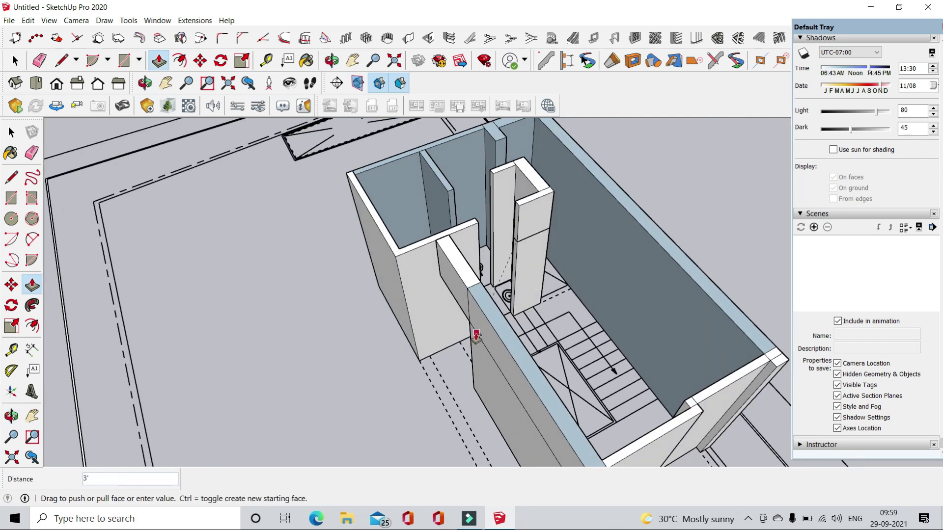
pyautogui.press('Return')
pyautogui.scroll(3, 508, 202)
pyautogui.click(501, 202)
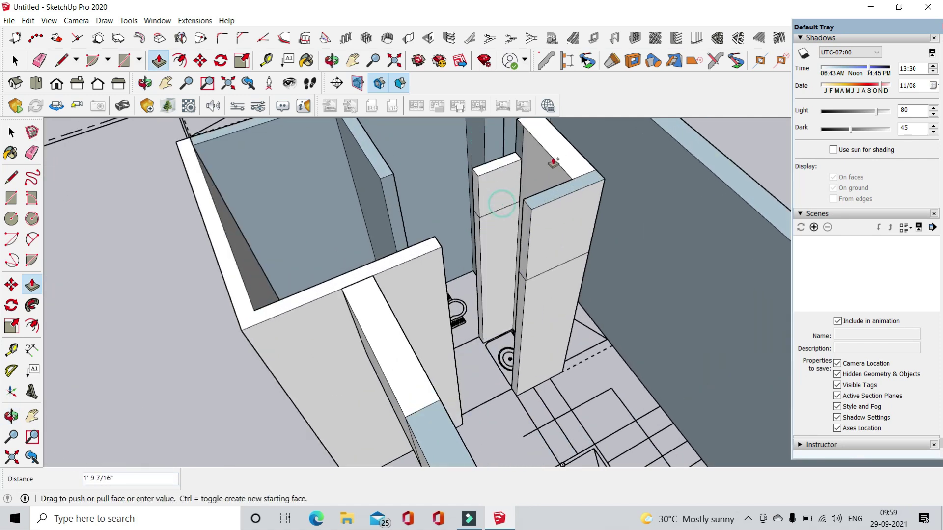
# - Extend the pillar's side into a 2' 6" beam over the doorway and push its end face
pyautogui.click(477, 173)
pyautogui.click(438, 247)
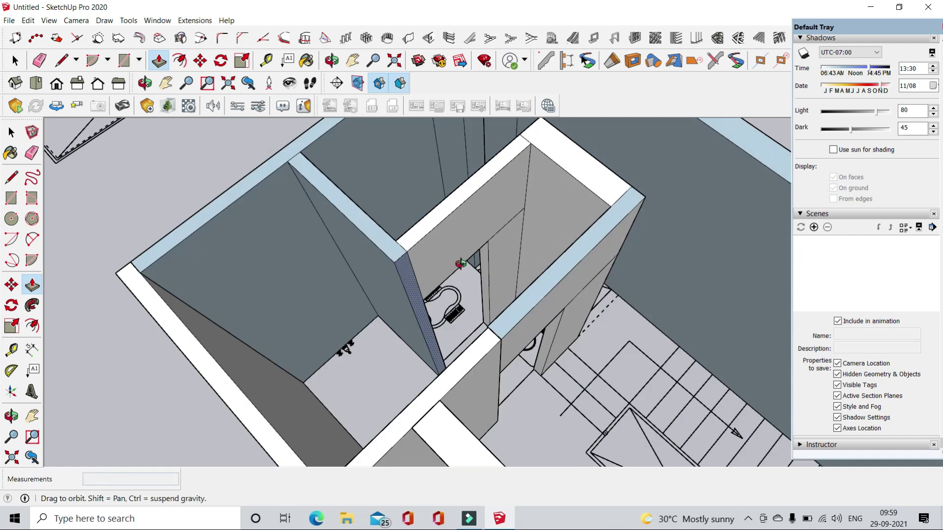
pyautogui.scroll(3, 439, 247)
pyautogui.scroll(2, 442, 255)
pyautogui.scroll(2, 485, 278)
pyautogui.click(486, 279)
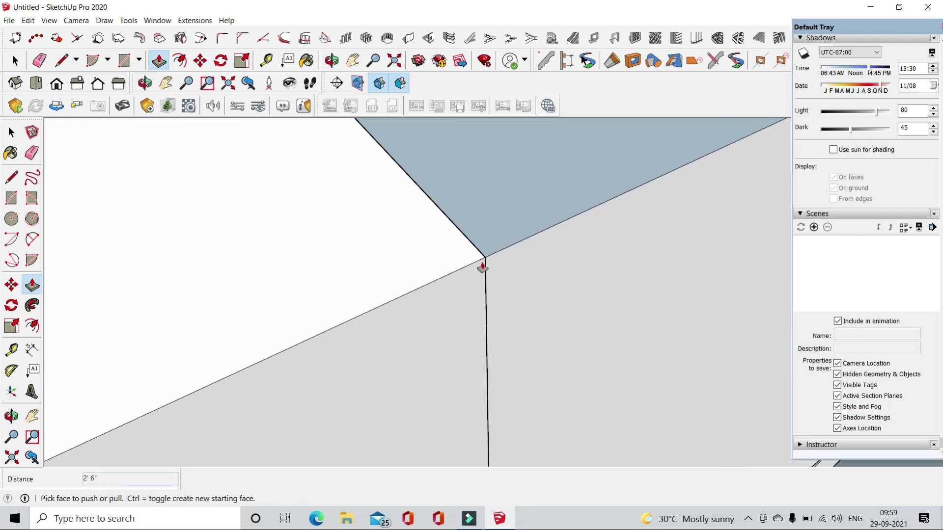
pyautogui.scroll(-2, 531, 301)
pyautogui.scroll(-2, 634, 260)
pyautogui.scroll(-2, 510, 290)
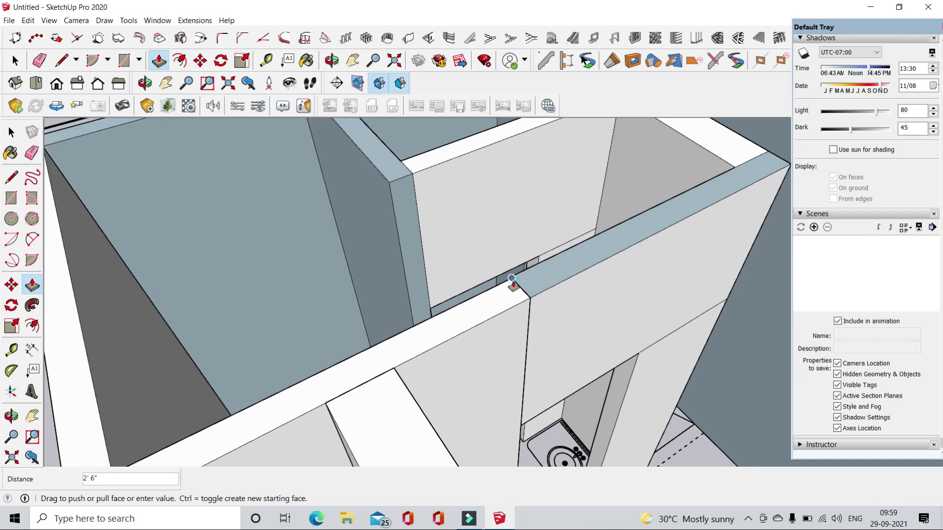
pyautogui.moveTo(512, 284); pyautogui.dragTo(637, 193, button='middle')
pyautogui.click(637, 193)
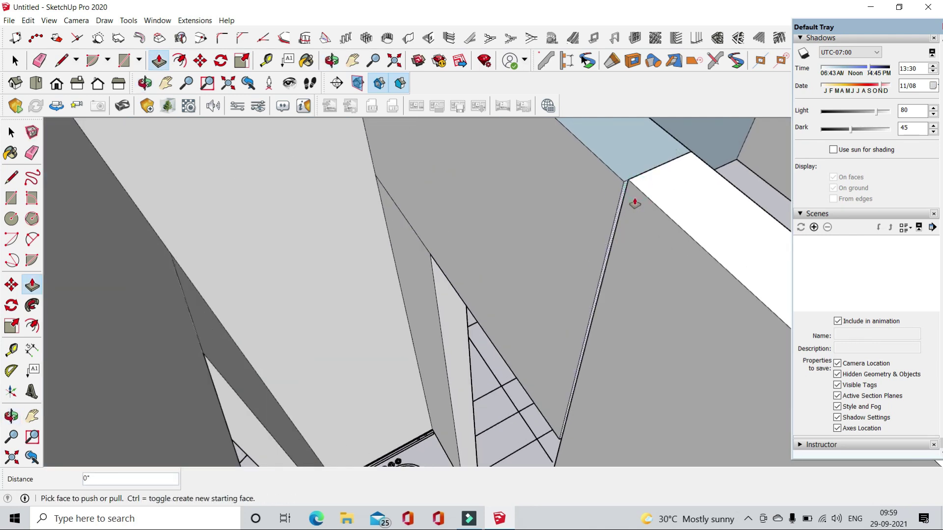
pyautogui.click(635, 193)
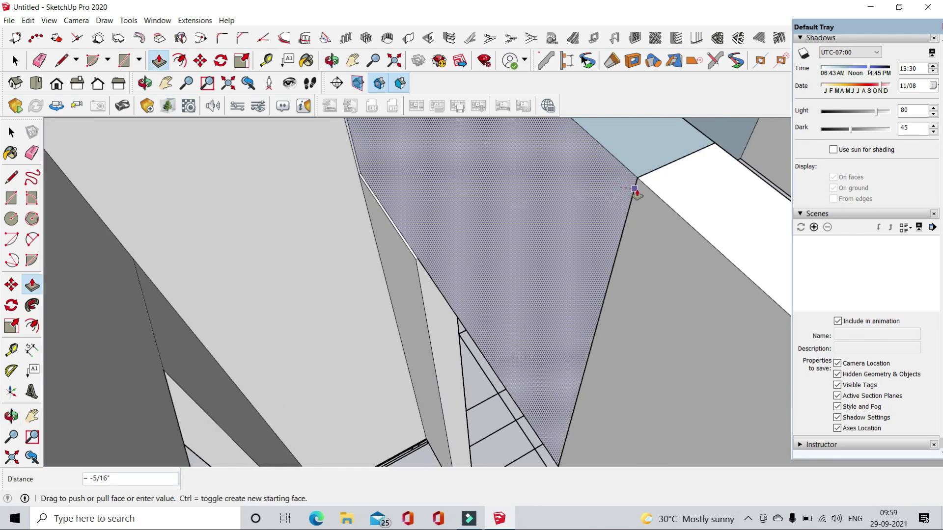
pyautogui.moveTo(630, 196)
pyautogui.mouseDown(button='middle')
pyautogui.moveTo(611, 269)
pyautogui.moveTo(305, 256)
pyautogui.mouseUp(button='middle')
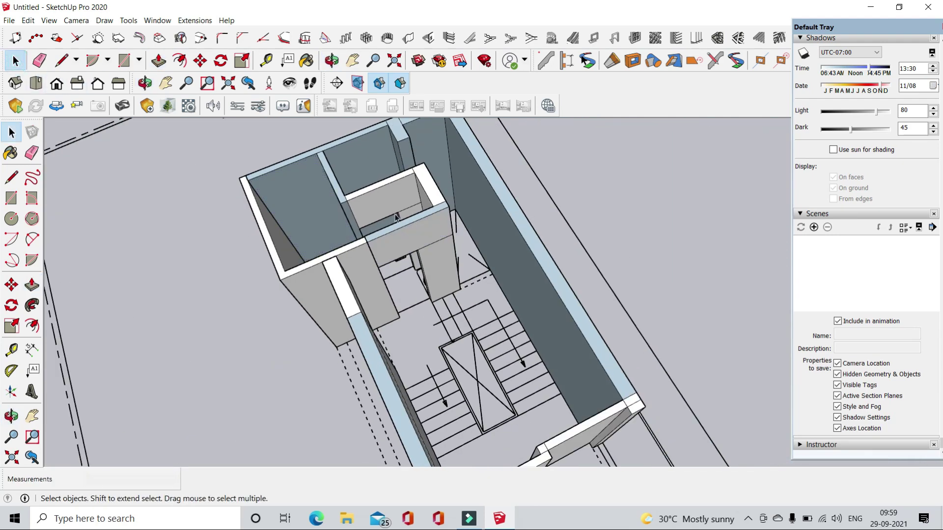
# - Select the wall geometry through the context menu, then clear the selection
pyautogui.rightClick(291, 177)
pyautogui.rightClick(249, 201)
pyautogui.click(275, 285)
pyautogui.rightClick(396, 242)
pyautogui.press('Escape')
pyautogui.click(39, 60)
pyautogui.scroll(3, 444, 239)
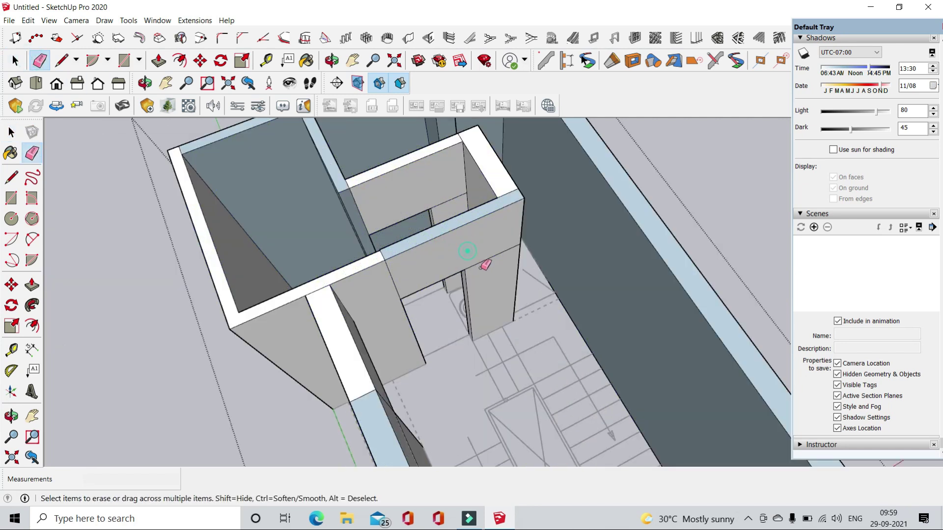
pyautogui.scroll(3, 389, 251)
pyautogui.scroll(2, 388, 251)
pyautogui.scroll(5, 294, 312)
pyautogui.scroll(-5, 200, 253)
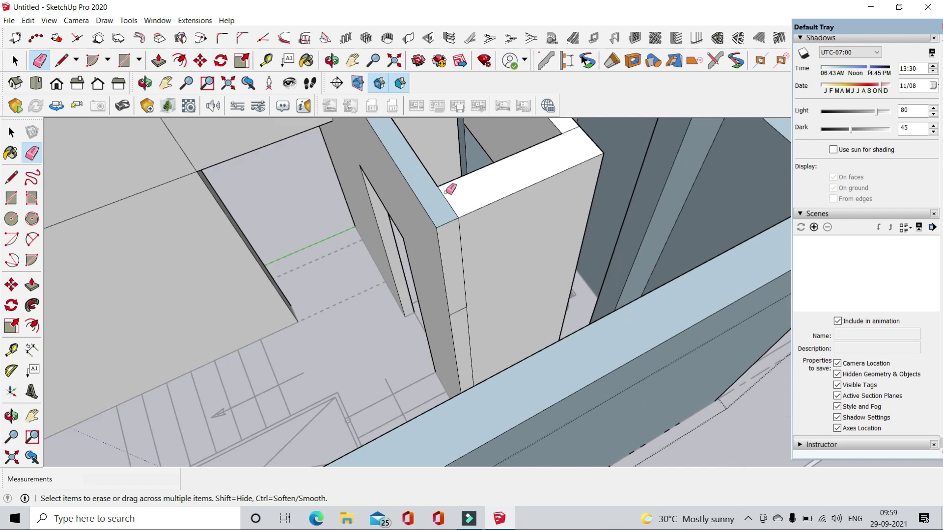
pyautogui.scroll(3, 449, 190)
pyautogui.scroll(-3, 532, 309)
pyautogui.scroll(3, 559, 252)
pyautogui.scroll(-2, 604, 260)
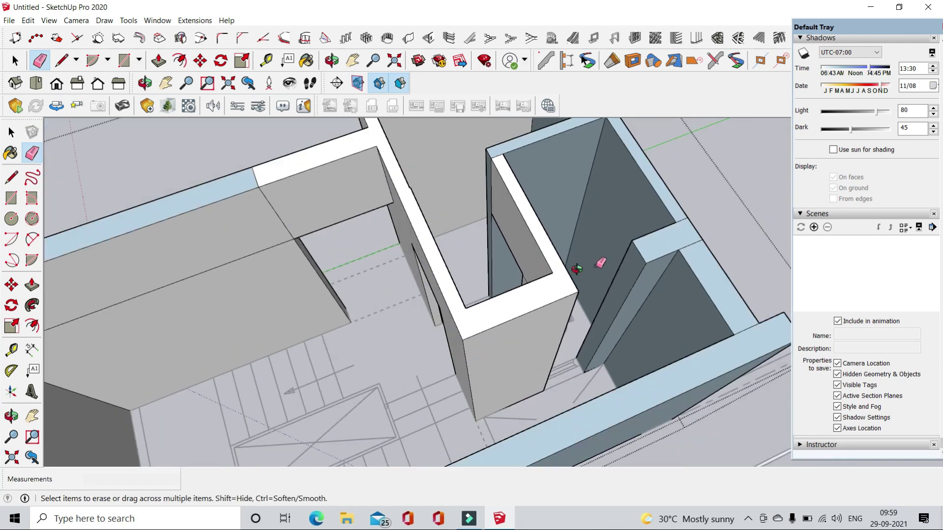
pyautogui.scroll(3, 535, 178)
# - Push the pillar face 2' through the wall to form the small window opening
pyautogui.press('p')
pyautogui.scroll(-3, 534, 177)
pyautogui.moveTo(535, 177); pyautogui.dragTo(499, 210, button='middle')
pyautogui.scroll(3, 579, 242)
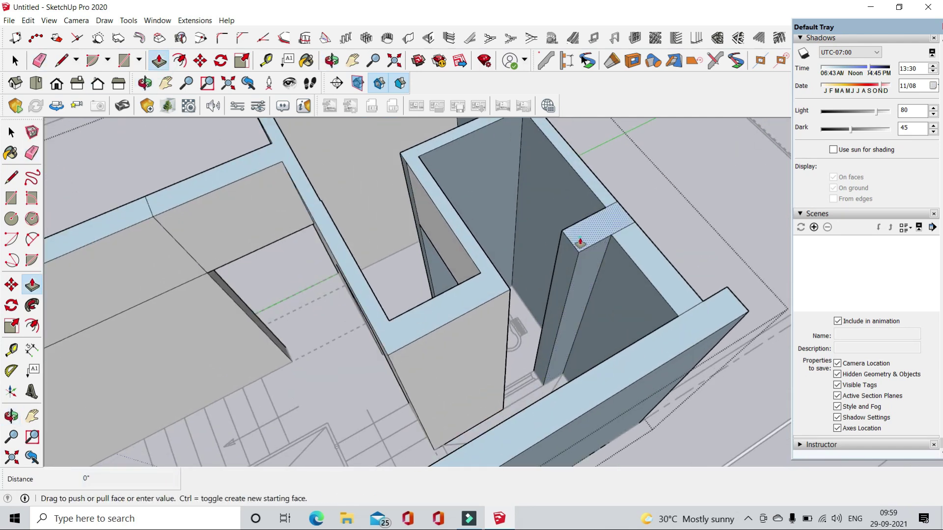
pyautogui.click(599, 283)
pyautogui.scroll(-3, 557, 275)
pyautogui.scroll(-3, 515, 322)
pyautogui.scroll(-2, 358, 175)
pyautogui.scroll(3, 357, 175)
pyautogui.moveTo(358, 176)
pyautogui.mouseDown(button='middle')
pyautogui.moveTo(227, 289)
pyautogui.moveTo(617, 395)
pyautogui.mouseUp(button='middle')
pyautogui.scroll(3, 617, 396)
pyautogui.scroll(3, 618, 395)
pyautogui.scroll(3, 617, 396)
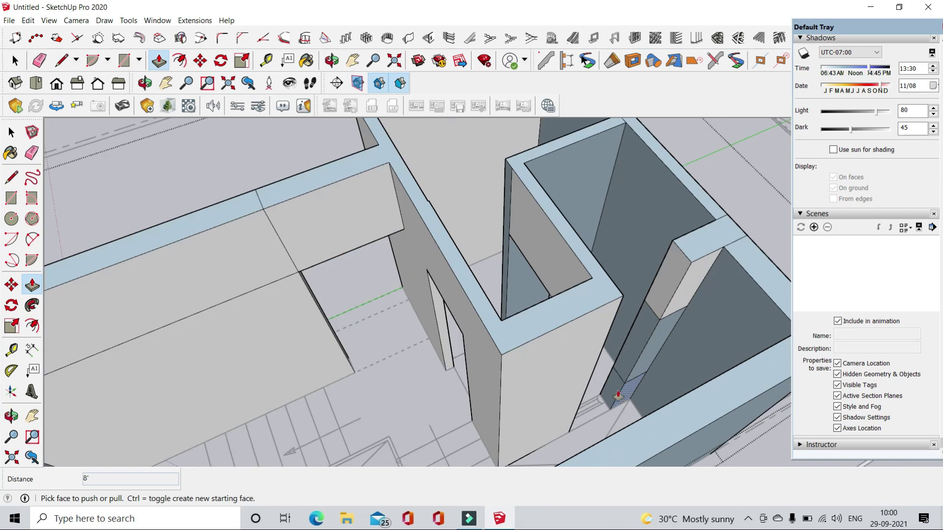
# - Erase the extra edges and orbit to check the window opening
pyautogui.click(39, 61)
pyautogui.scroll(1, 614, 179)
pyautogui.scroll(3, 621, 350)
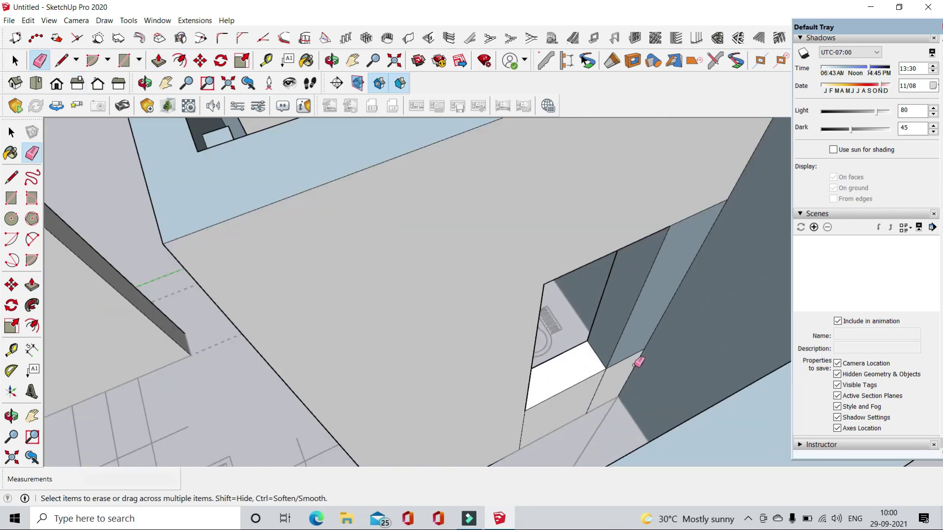
pyautogui.moveTo(632, 308); pyautogui.dragTo(392, 256, button='middle')
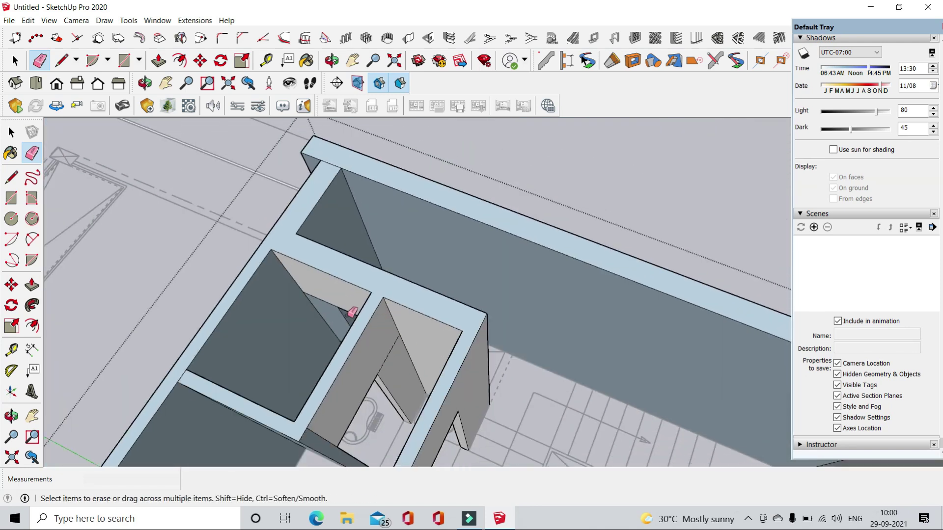
pyautogui.scroll(2, 457, 389)
pyautogui.scroll(-5, 456, 388)
pyautogui.moveTo(491, 381)
pyautogui.mouseDown(button='middle')
pyautogui.moveTo(476, 330)
pyautogui.moveTo(522, 315)
pyautogui.mouseUp(button='middle')
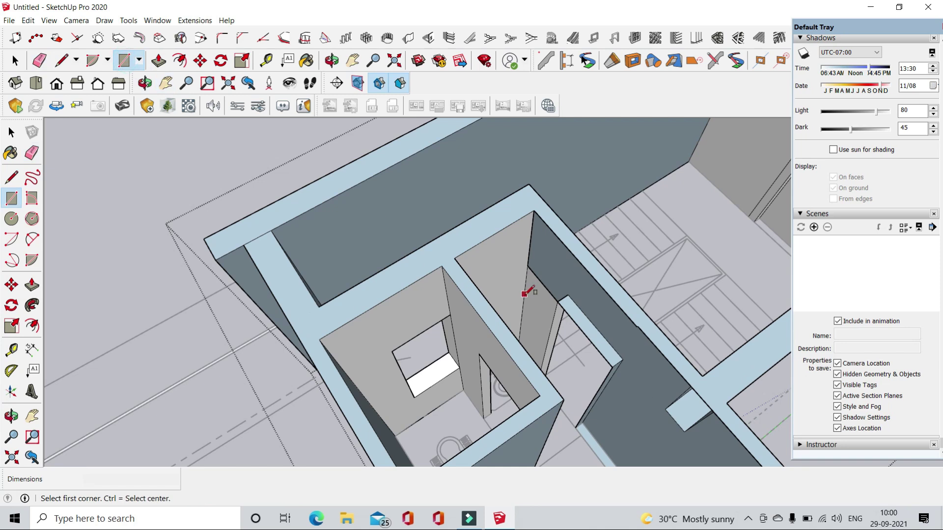
# - Draw a 6' 10 1/2" by 3' rectangle in the wall and delete its face to open the gap
pyautogui.scroll(2, 523, 293)
pyautogui.click(558, 177)
pyautogui.press('Escape')
pyautogui.scroll(2, 610, 315)
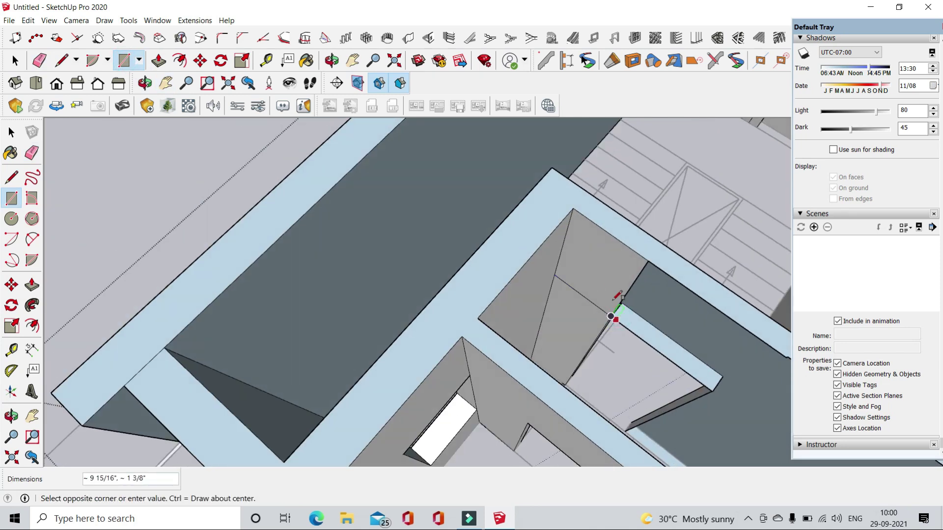
pyautogui.scroll(2, 614, 311)
pyautogui.click(600, 289)
pyautogui.scroll(-3, 490, 221)
pyautogui.moveTo(490, 221)
pyautogui.mouseDown(button='middle')
pyautogui.moveTo(479, 283)
pyautogui.moveTo(543, 193)
pyautogui.mouseUp(button='middle')
pyautogui.scroll(3, 543, 193)
pyautogui.click(550, 182)
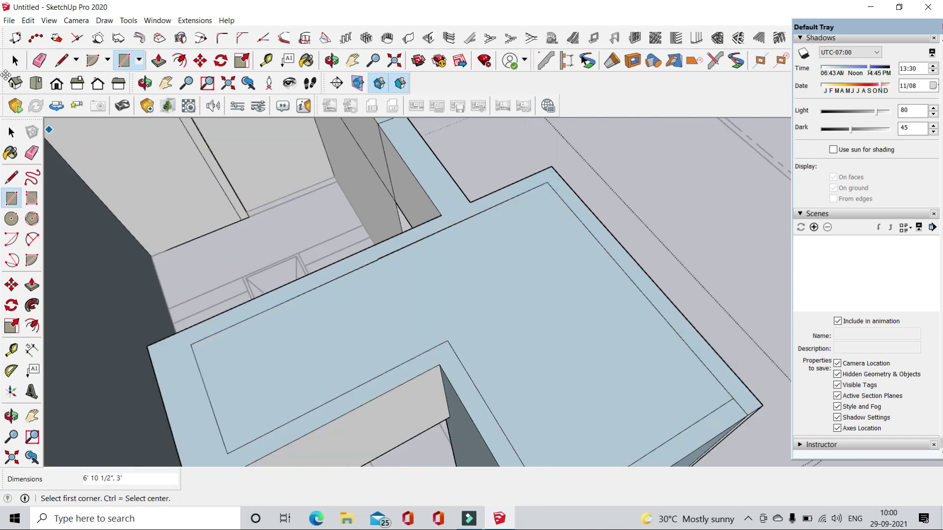
pyautogui.press('space')
pyautogui.click(488, 269)
pyautogui.press('Delete')
# - Draw a rectangle on the floor and erase the diagonal edge splitting its face
pyautogui.moveTo(526, 269); pyautogui.dragTo(92, 93, button='middle')
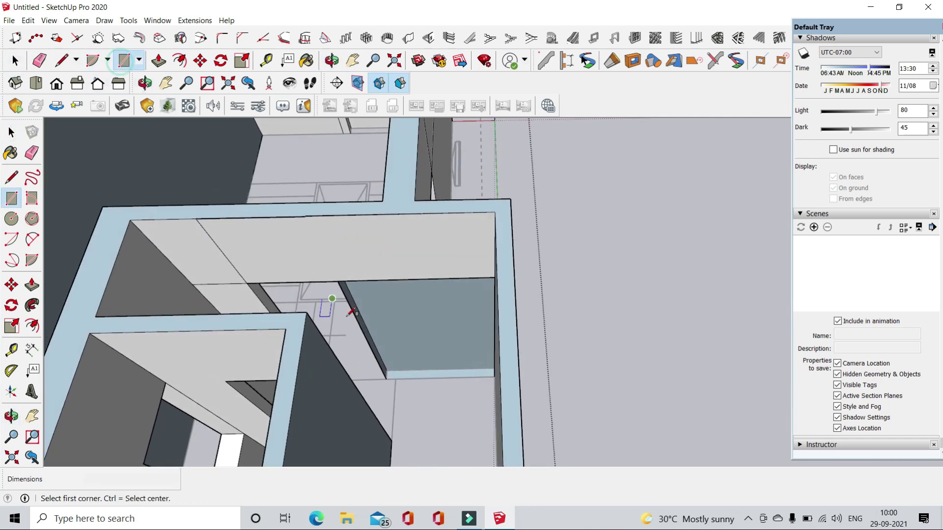
pyautogui.scroll(2, 351, 312)
pyautogui.click(390, 385)
pyautogui.click(530, 246)
pyautogui.press('space')
pyautogui.press('e')
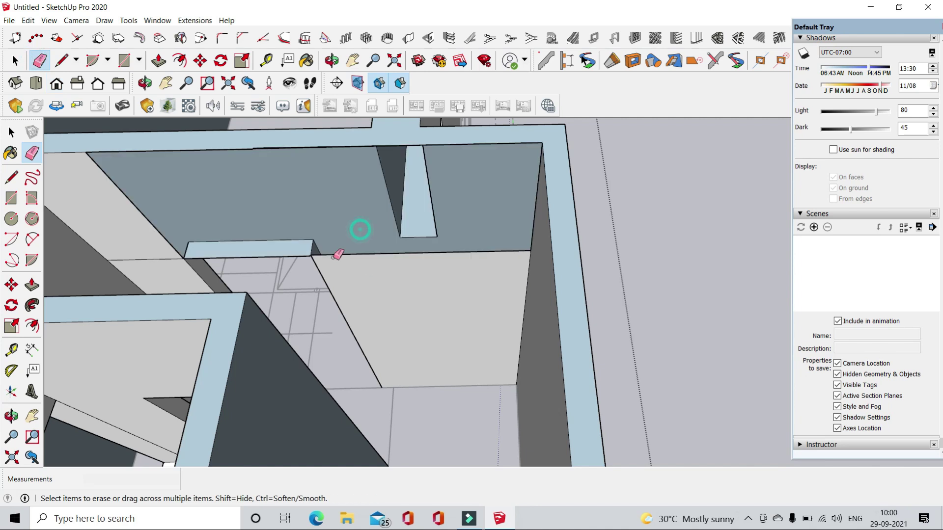
pyautogui.moveTo(224, 219)
pyautogui.mouseDown()
pyautogui.moveTo(152, 263)
pyautogui.moveTo(161, 258)
pyautogui.mouseUp()
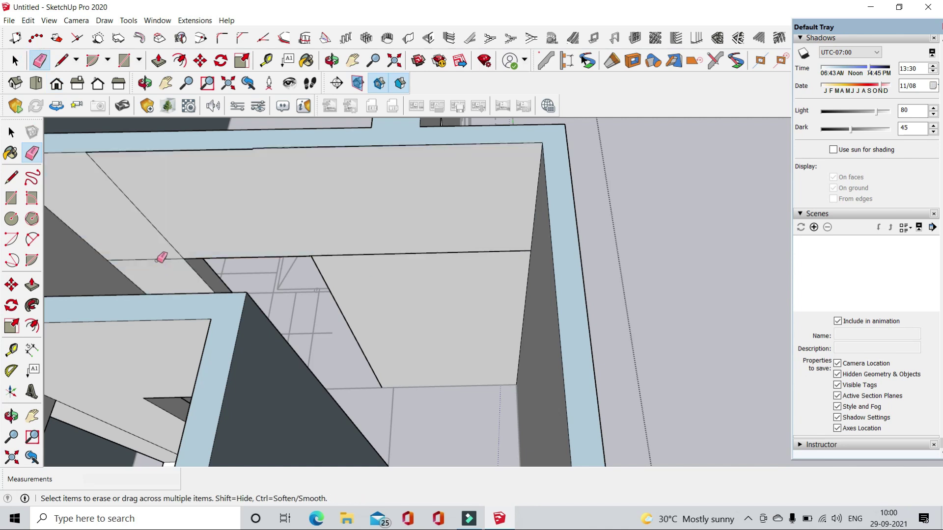
# - Erase the stray seam edges on the new washbasin and toilet wall faces
pyautogui.moveTo(181, 239); pyautogui.dragTo(255, 238, button='middle')
pyautogui.scroll(5, 221, 188)
pyautogui.scroll(3, 116, 174)
pyautogui.moveTo(360, 240)
pyautogui.mouseDown(button='middle')
pyautogui.moveTo(471, 226)
pyautogui.moveTo(576, 261)
pyautogui.mouseUp(button='middle')
pyautogui.press('space')
pyautogui.click(476, 224)
pyautogui.scroll(-5, 476, 224)
pyautogui.scroll(3, 577, 261)
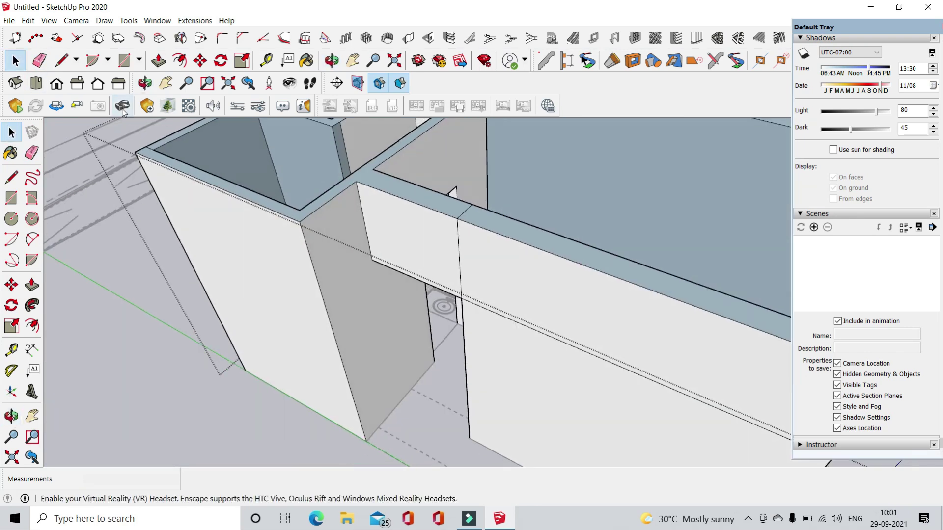
pyautogui.scroll(-5, 464, 213)
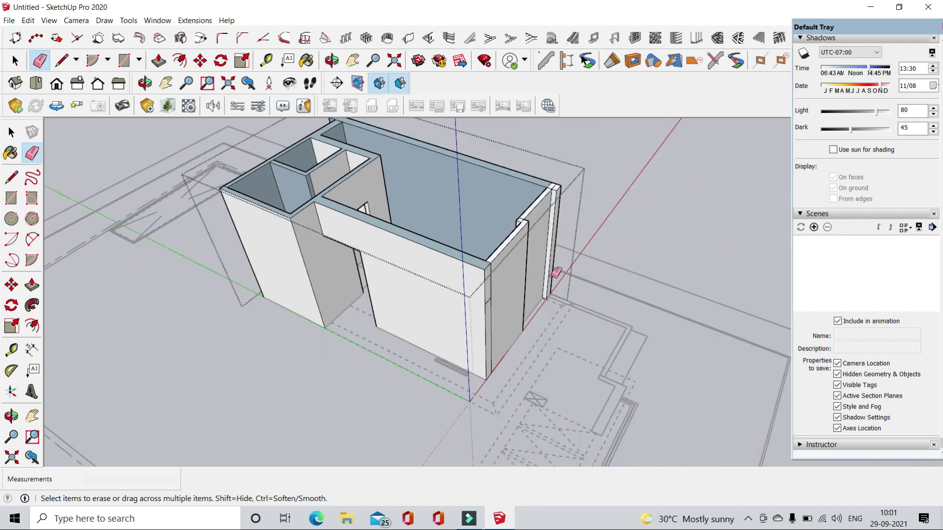
pyautogui.moveTo(555, 273); pyautogui.dragTo(412, 290, button='middle')
pyautogui.scroll(3, 345, 231)
pyautogui.scroll(2, 365, 242)
pyautogui.scroll(-2, 364, 243)
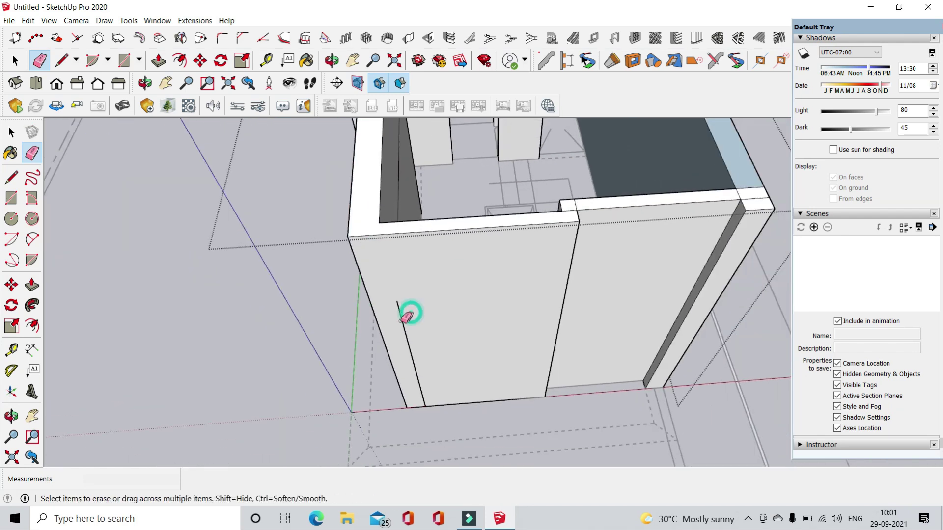
pyautogui.moveTo(557, 247); pyautogui.dragTo(614, 262, button='middle')
pyautogui.scroll(3, 613, 262)
pyautogui.scroll(-2, 572, 294)
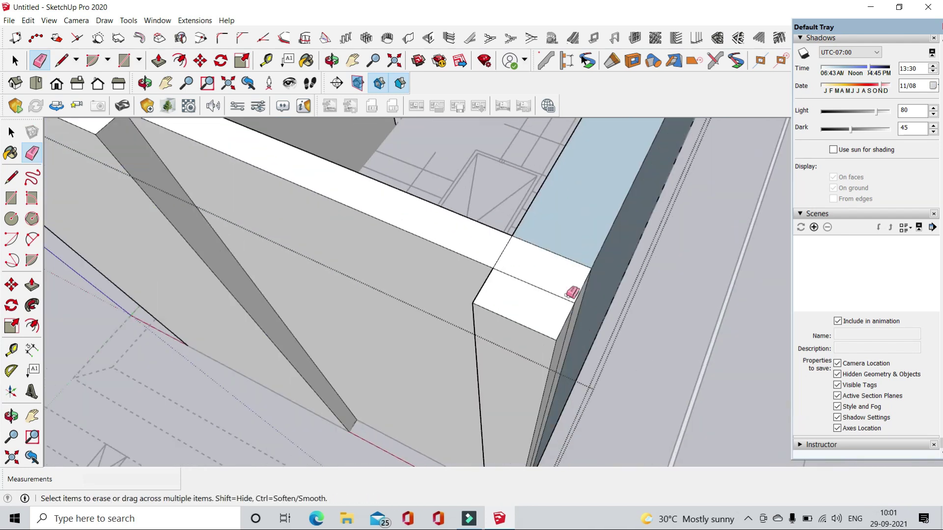
pyautogui.moveTo(573, 294); pyautogui.dragTo(526, 259, button='middle')
pyautogui.scroll(2, 549, 312)
pyautogui.scroll(-3, 549, 312)
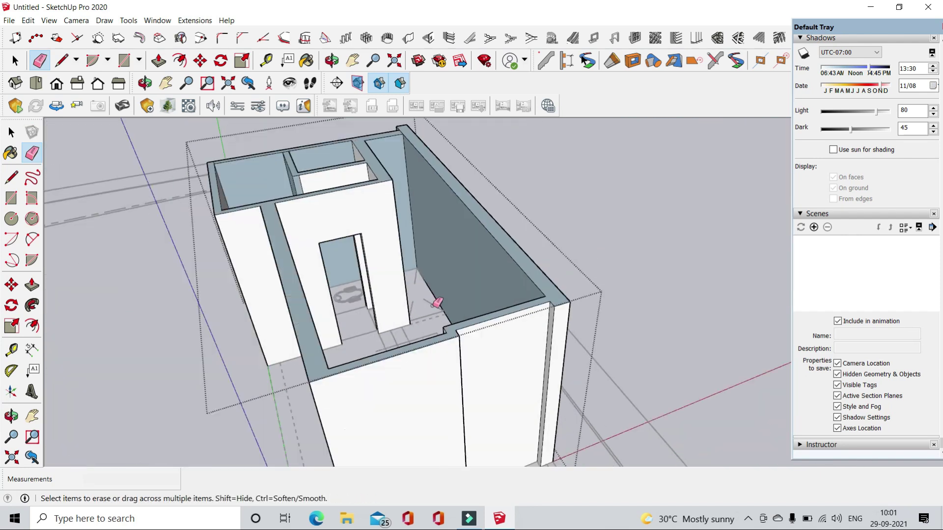
pyautogui.moveTo(549, 313); pyautogui.dragTo(530, 240, button='middle')
pyautogui.scroll(3, 529, 240)
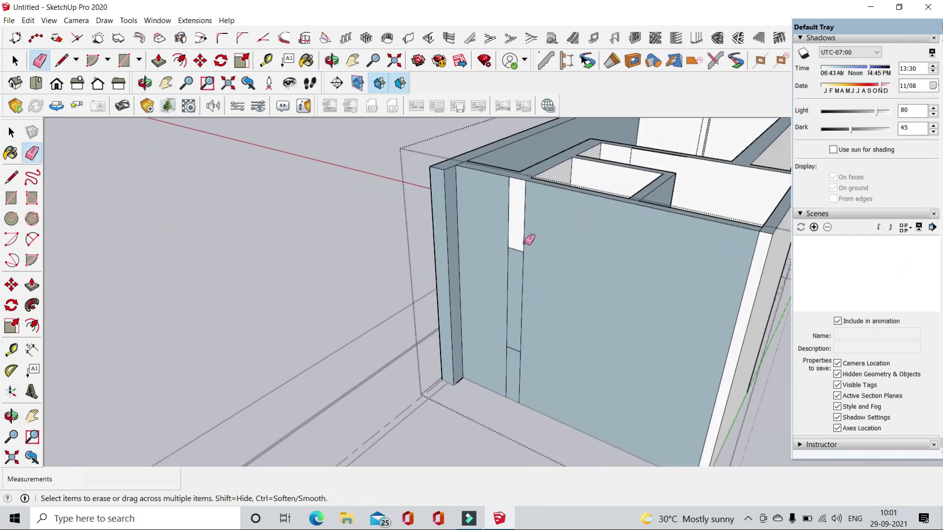
pyautogui.click(511, 357)
# - Orbit out to view the whole building from above
pyautogui.scroll(-2, 500, 276)
pyautogui.moveTo(501, 276); pyautogui.dragTo(609, 232, button='middle')
pyautogui.scroll(-3, 609, 231)
pyautogui.moveTo(580, 270)
pyautogui.mouseDown(button='middle')
pyautogui.moveTo(539, 216)
pyautogui.moveTo(259, 168)
pyautogui.moveTo(476, 289)
pyautogui.mouseUp(button='middle')
pyautogui.press('space')
pyautogui.scroll(-3, 476, 289)
pyautogui.scroll(-1, 398, 402)
# - Hide the selected 3D wall models so only the flat imported plan linework remains
pyautogui.moveTo(397, 402); pyautogui.dragTo(370, 297, button='middle')
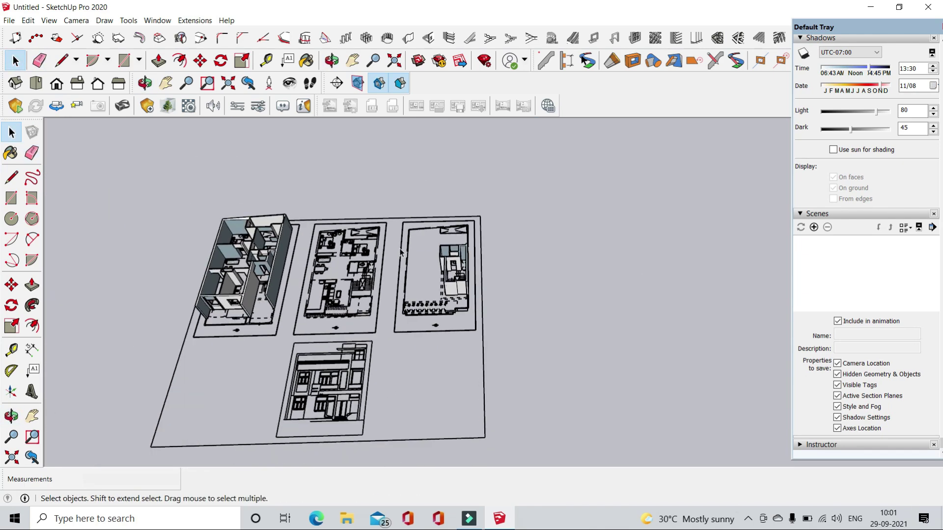
pyautogui.scroll(2, 309, 282)
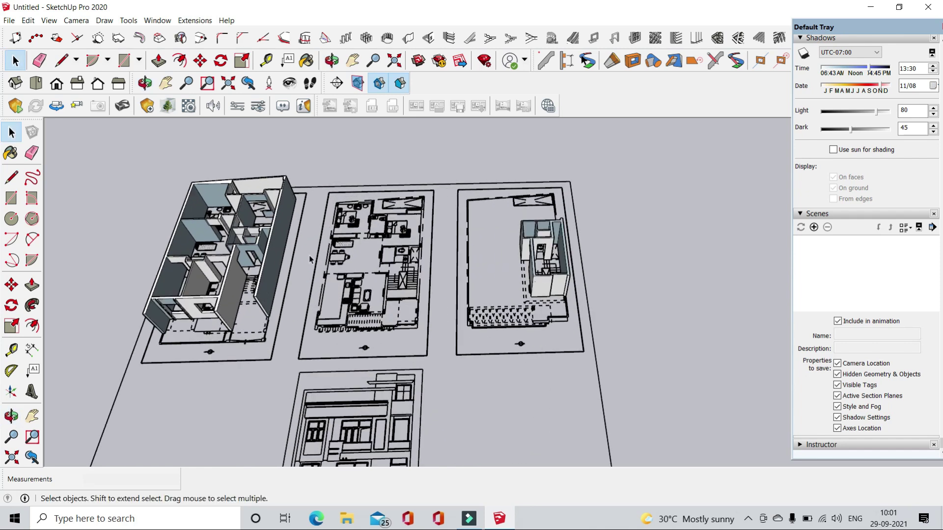
pyautogui.scroll(1, 491, 275)
pyautogui.scroll(2, 550, 286)
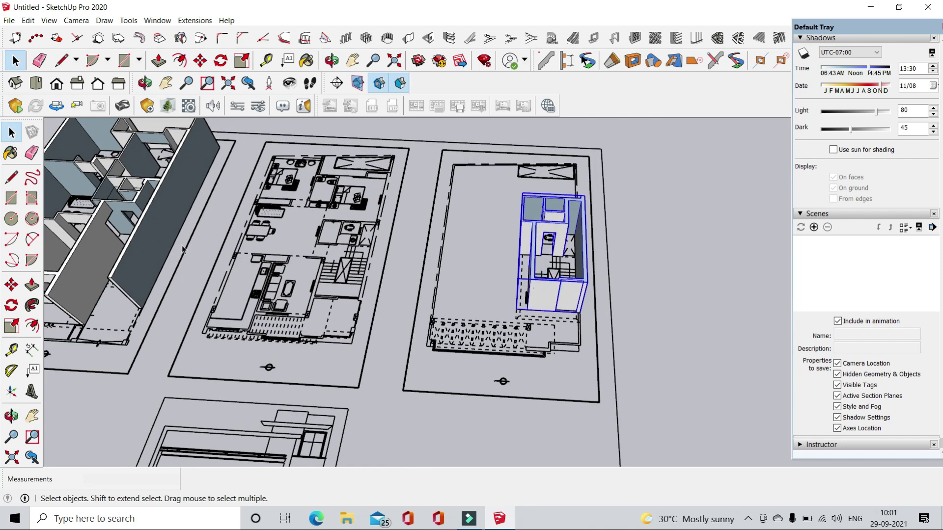
pyautogui.rightClick(150, 219)
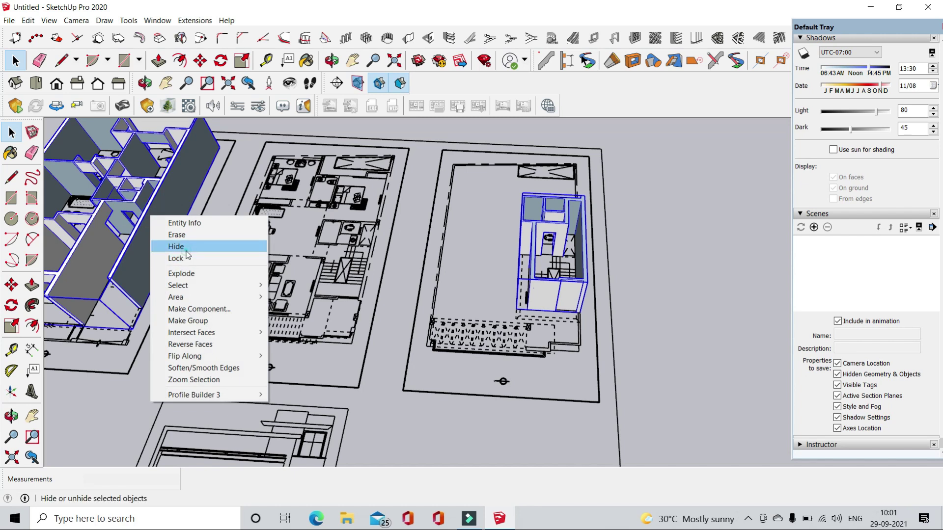
pyautogui.click(175, 246)
pyautogui.moveTo(390, 265)
pyautogui.mouseDown(button='middle')
pyautogui.moveTo(490, 300)
pyautogui.moveTo(378, 253)
pyautogui.mouseUp(button='middle')
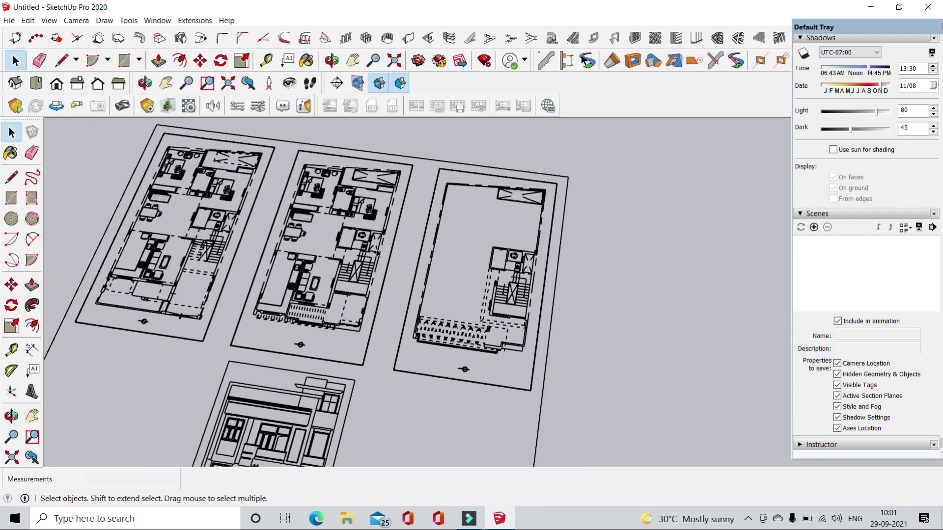
# - Trace the first floor plan's outer boundary with lines, closing it into a face
pyautogui.scroll(2, 196, 147)
pyautogui.scroll(3, 253, 204)
pyautogui.scroll(2, 239, 222)
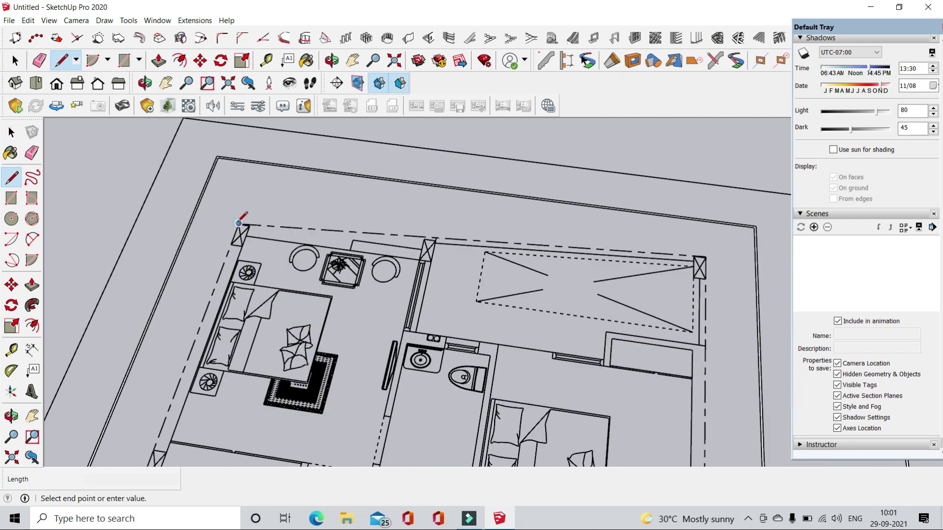
pyautogui.scroll(-3, 484, 236)
pyautogui.scroll(3, 522, 236)
pyautogui.scroll(1, 537, 236)
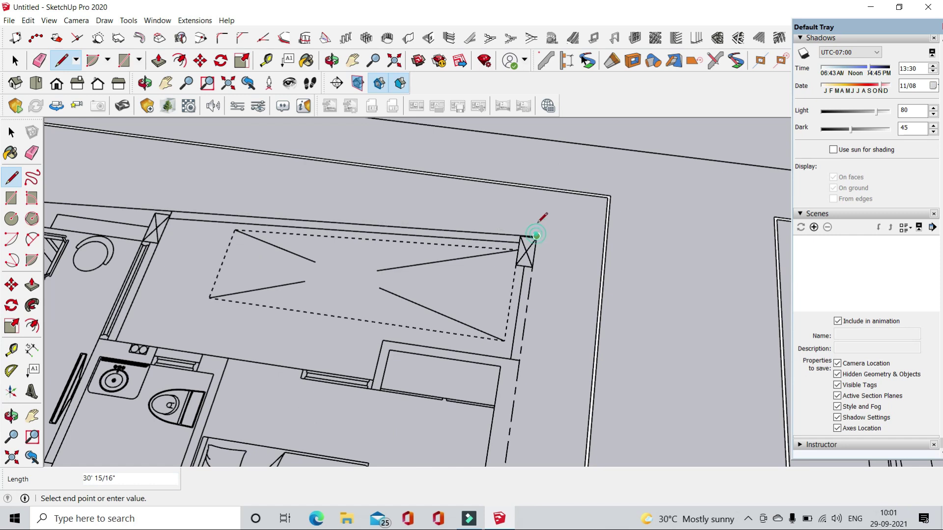
pyautogui.scroll(-3, 536, 236)
pyautogui.scroll(-2, 559, 147)
pyautogui.scroll(-2, 565, 140)
pyautogui.scroll(-2, 565, 140)
pyautogui.scroll(2, 550, 309)
pyautogui.scroll(2, 556, 273)
pyautogui.scroll(2, 536, 285)
pyautogui.scroll(1, 510, 294)
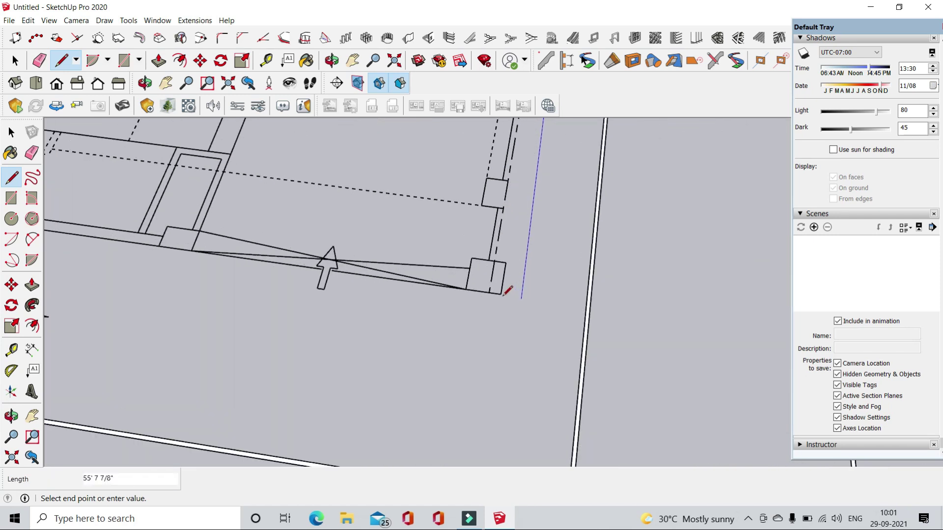
pyautogui.scroll(-3, 706, 350)
pyautogui.scroll(2, 206, 285)
pyautogui.scroll(2, 180, 275)
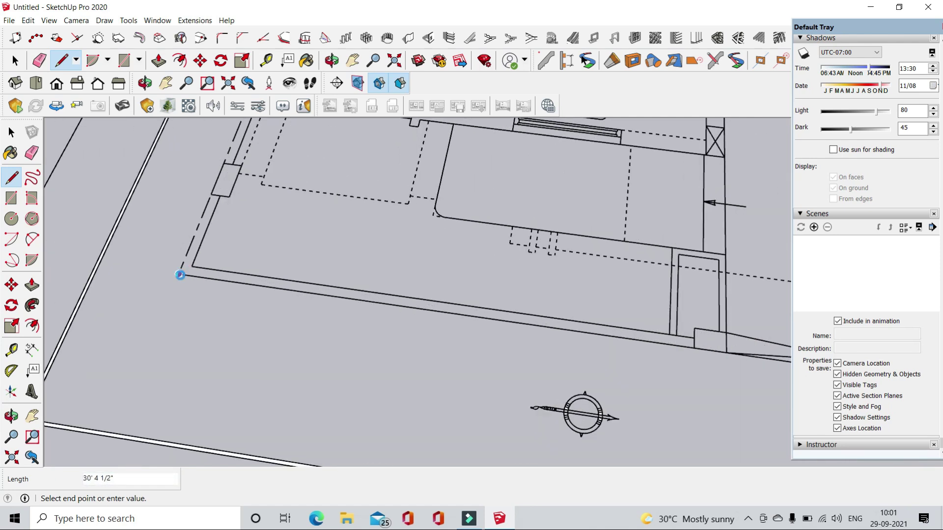
pyautogui.scroll(-3, 244, 396)
pyautogui.scroll(-2, 315, 427)
pyautogui.scroll(-1, 344, 373)
pyautogui.scroll(3, 380, 211)
pyautogui.scroll(2, 379, 211)
pyautogui.scroll(1, 376, 223)
pyautogui.click(371, 231)
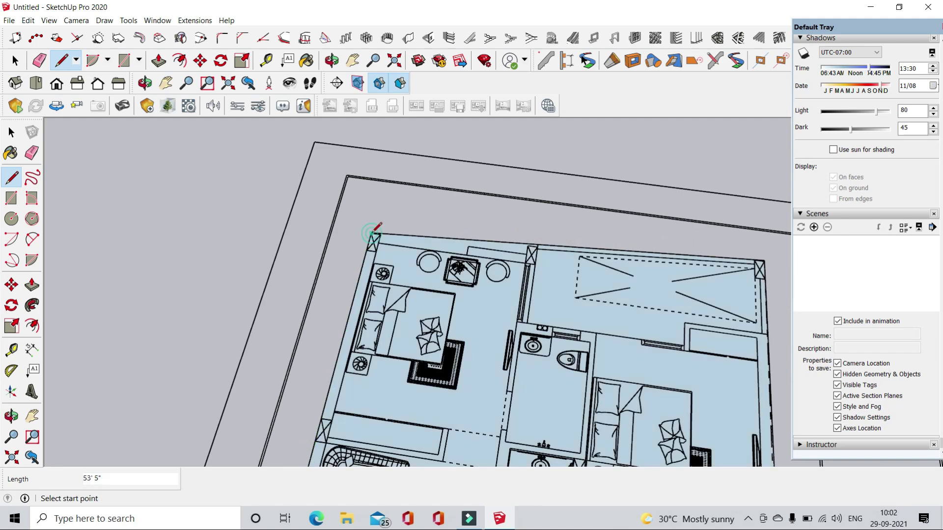
pyautogui.scroll(-1, 393, 245)
pyautogui.moveTo(392, 246); pyautogui.dragTo(344, 211, button='middle')
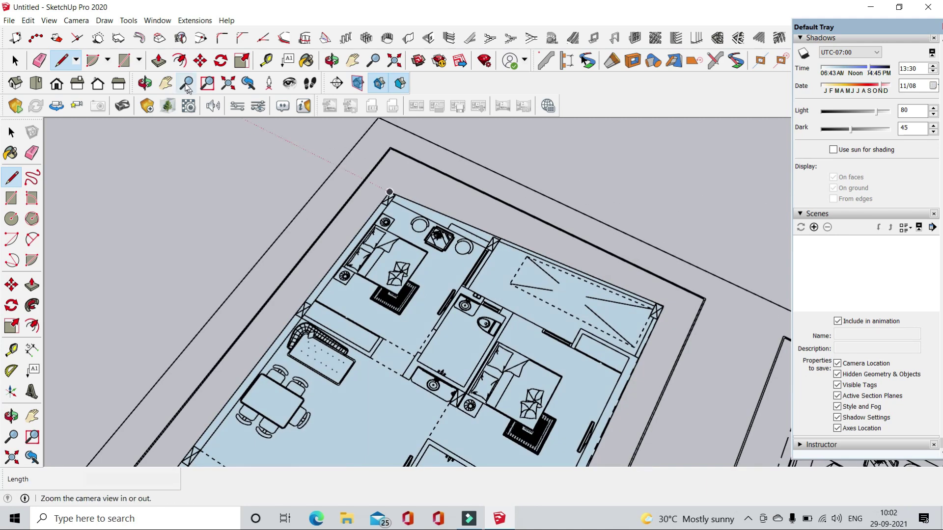
# - Push/Pull the traced face down 9" into a floor slab and select it
pyautogui.click(161, 61)
pyautogui.moveTo(336, 175); pyautogui.dragTo(359, 230, button='middle')
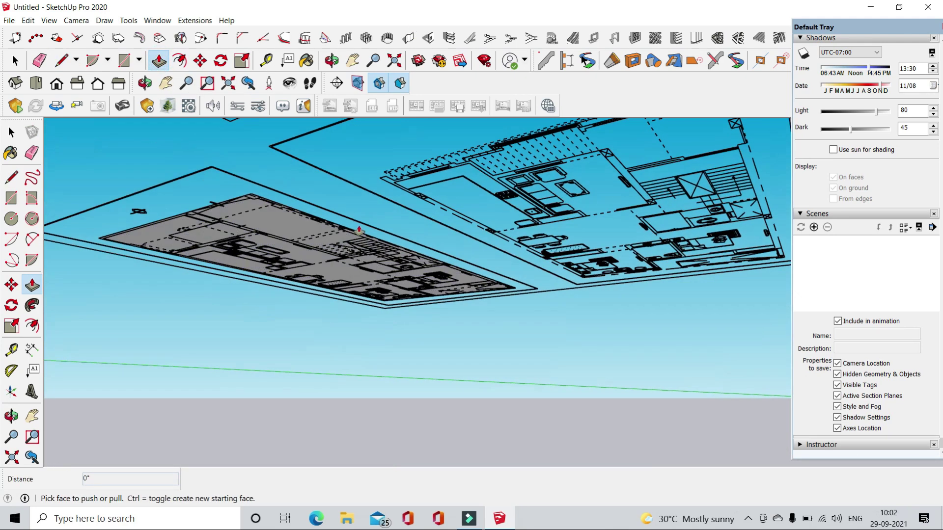
pyautogui.moveTo(360, 230); pyautogui.dragTo(346, 274)
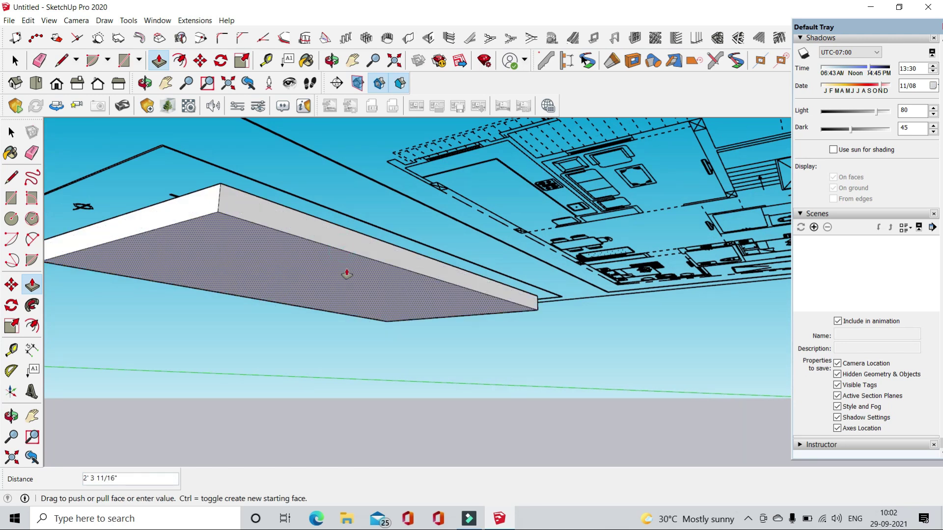
pyautogui.write('9')
pyautogui.press('Return')
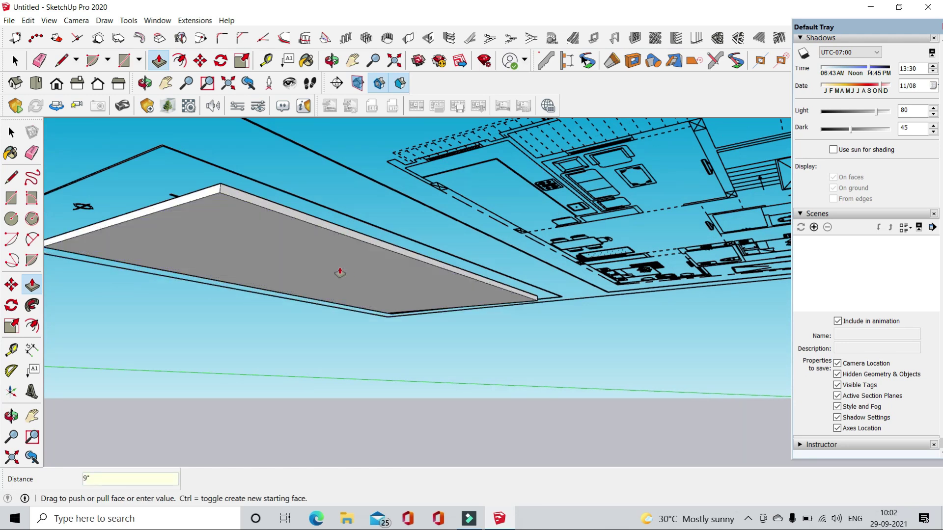
pyautogui.click(14, 63)
pyautogui.moveTo(365, 428)
pyautogui.mouseDown(button='middle')
pyautogui.moveTo(225, 379)
pyautogui.moveTo(314, 371)
pyautogui.mouseUp(button='middle')
pyautogui.click(315, 370)
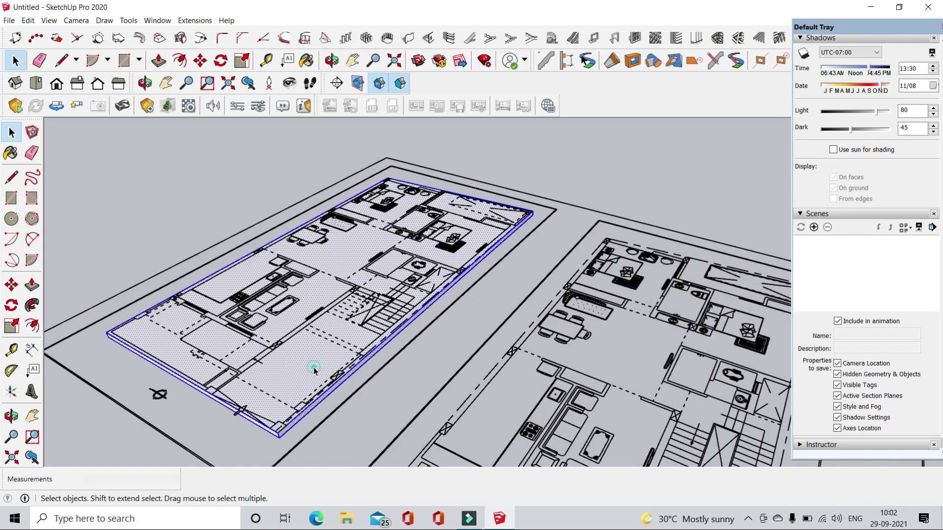
# - Make the selected floor slab a group and zoom out to see all four plan sheets
pyautogui.rightClick(315, 371)
pyautogui.click(374, 290)
pyautogui.moveTo(613, 202)
pyautogui.mouseDown(button='middle')
pyautogui.moveTo(442, 246)
pyautogui.moveTo(380, 315)
pyautogui.mouseUp(button='middle')
pyautogui.scroll(-3, 442, 245)
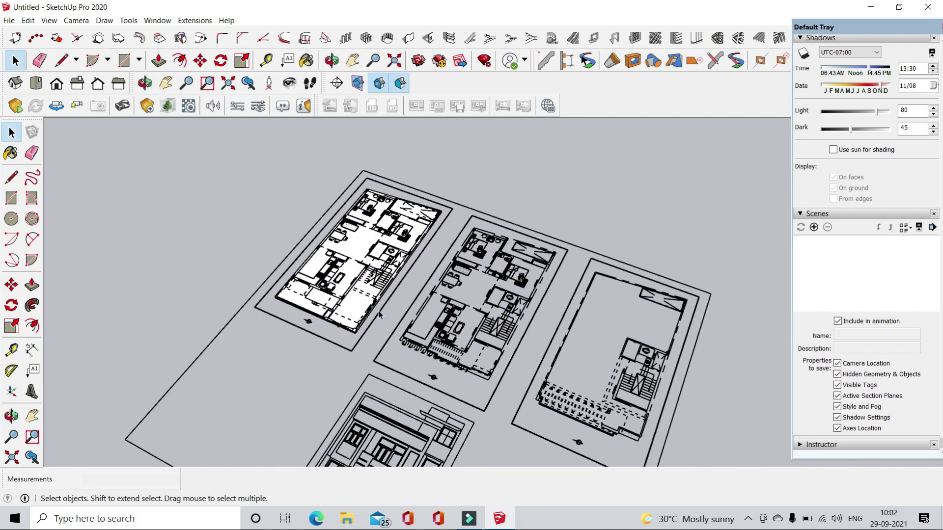
pyautogui.scroll(3, 379, 314)
pyautogui.scroll(3, 343, 308)
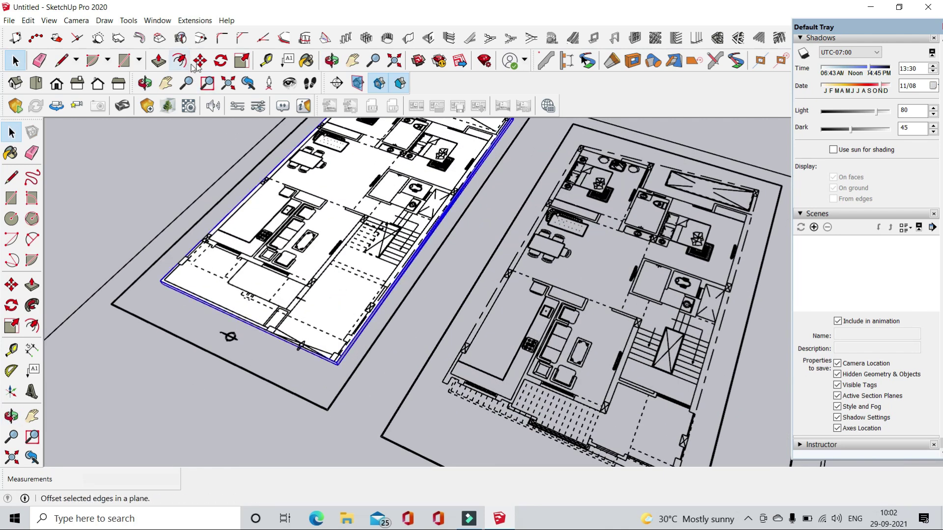
pyautogui.scroll(2, 189, 264)
pyautogui.scroll(2, 167, 280)
pyautogui.scroll(1, 153, 294)
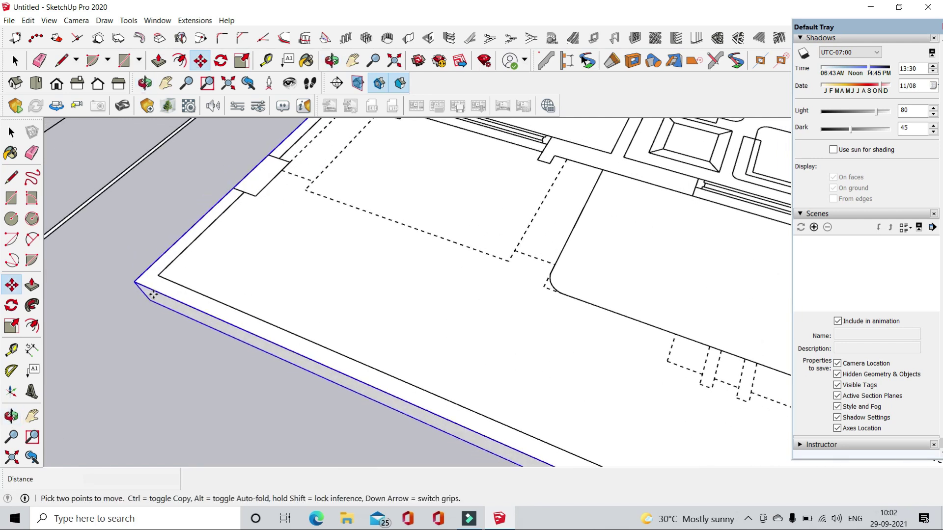
pyautogui.scroll(-3, 95, 238)
pyautogui.scroll(-2, 95, 238)
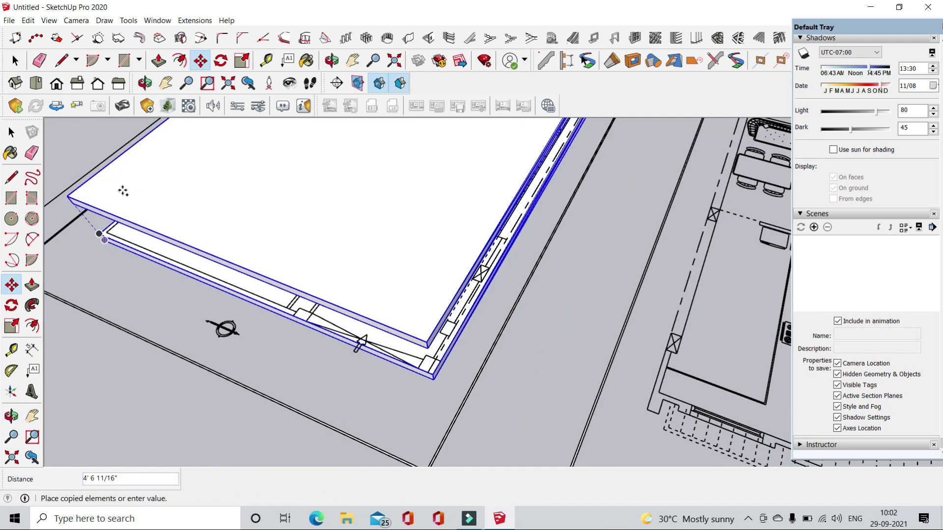
pyautogui.scroll(-1, 95, 239)
pyautogui.scroll(2, 353, 288)
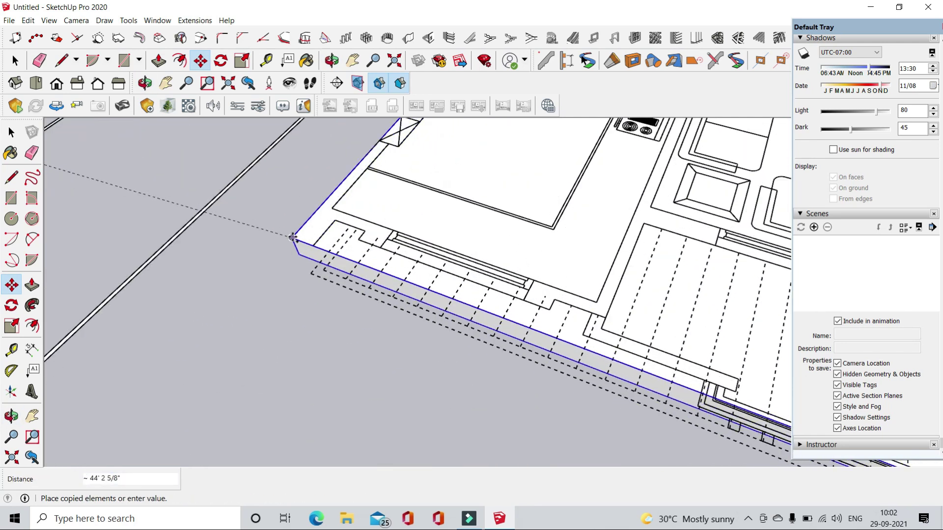
pyautogui.scroll(-2, 280, 256)
pyautogui.scroll(-3, 392, 270)
pyautogui.scroll(3, 491, 246)
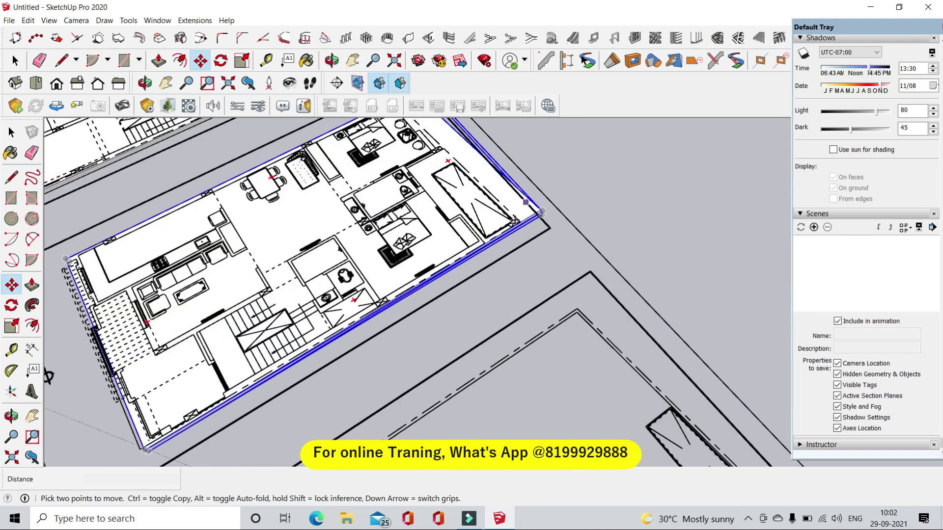
pyautogui.scroll(3, 561, 215)
pyautogui.scroll(-1, 561, 215)
pyautogui.scroll(-1, 584, 177)
pyautogui.scroll(-1, 540, 221)
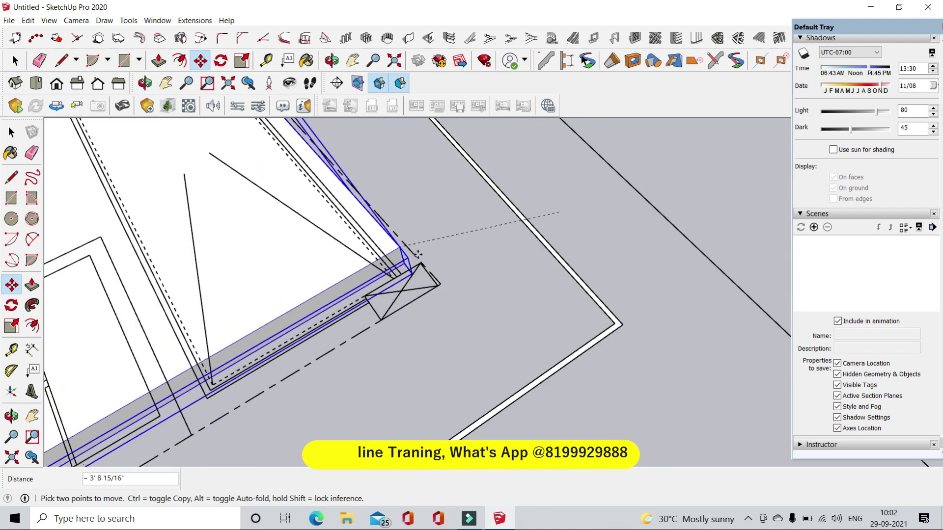
# - Align the slab copy to the plan corner, then open the slab group for editing
pyautogui.moveTo(499, 284)
pyautogui.mouseDown(button='middle')
pyautogui.moveTo(358, 293)
pyautogui.moveTo(496, 275)
pyautogui.mouseUp(button='middle')
pyautogui.scroll(2, 496, 275)
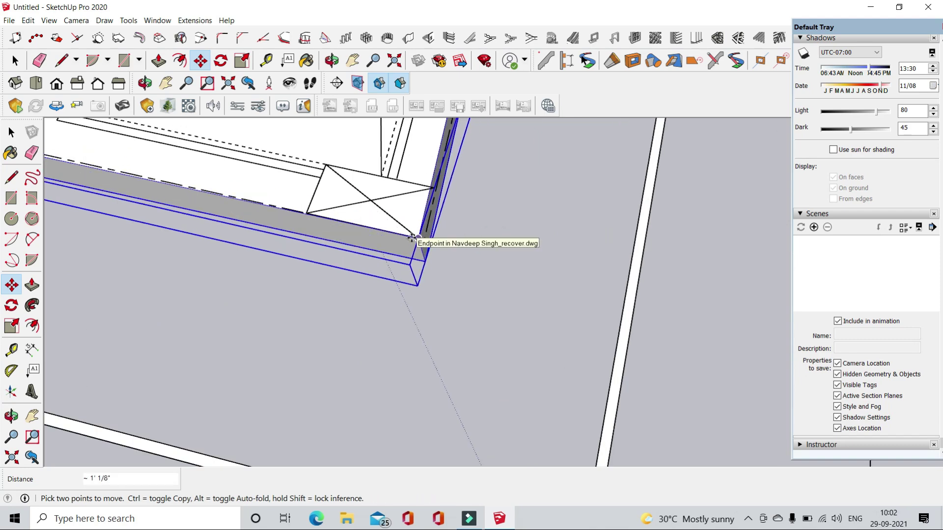
pyautogui.scroll(2, 521, 341)
pyautogui.scroll(-3, 520, 342)
pyautogui.scroll(-2, 442, 294)
pyautogui.scroll(2, 314, 211)
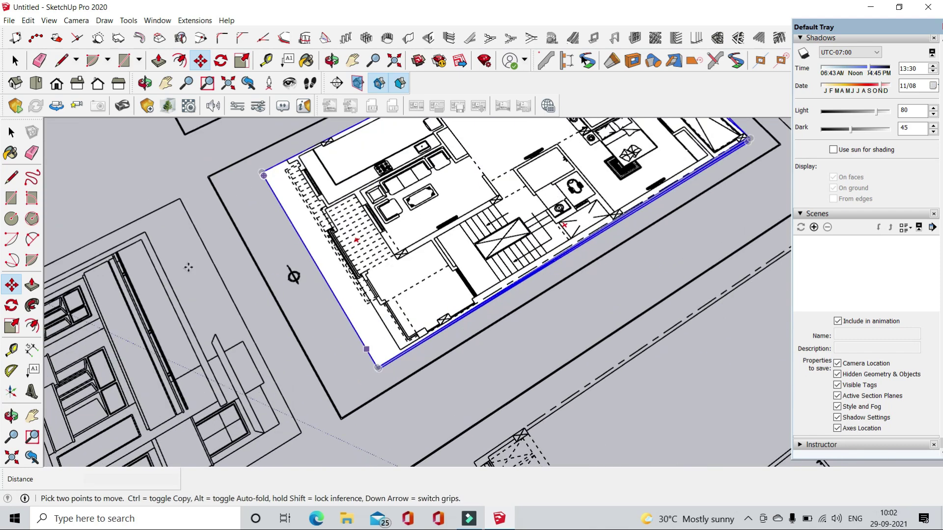
pyautogui.scroll(2, 245, 197)
pyautogui.press('space')
pyautogui.doubleClick(400, 278)
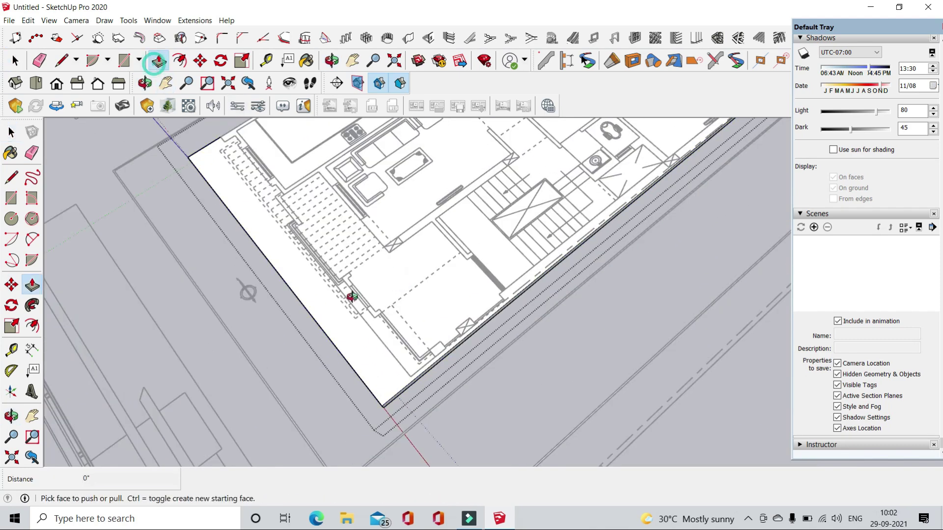
# - Draw a line along the plan's bottom edge from its lower-left to its lower-right corner
pyautogui.scroll(3, 351, 297)
pyautogui.click(318, 374)
pyautogui.moveTo(423, 303)
pyautogui.mouseDown(button='middle')
pyautogui.moveTo(238, 296)
pyautogui.moveTo(199, 305)
pyautogui.mouseUp(button='middle')
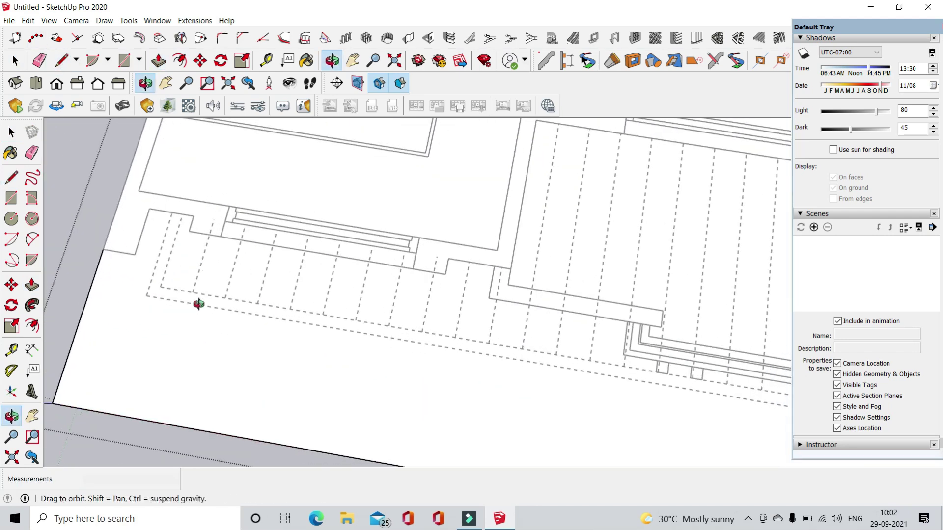
pyautogui.press('l')
pyautogui.scroll(-3, 191, 297)
pyautogui.scroll(3, 167, 275)
pyautogui.click(133, 257)
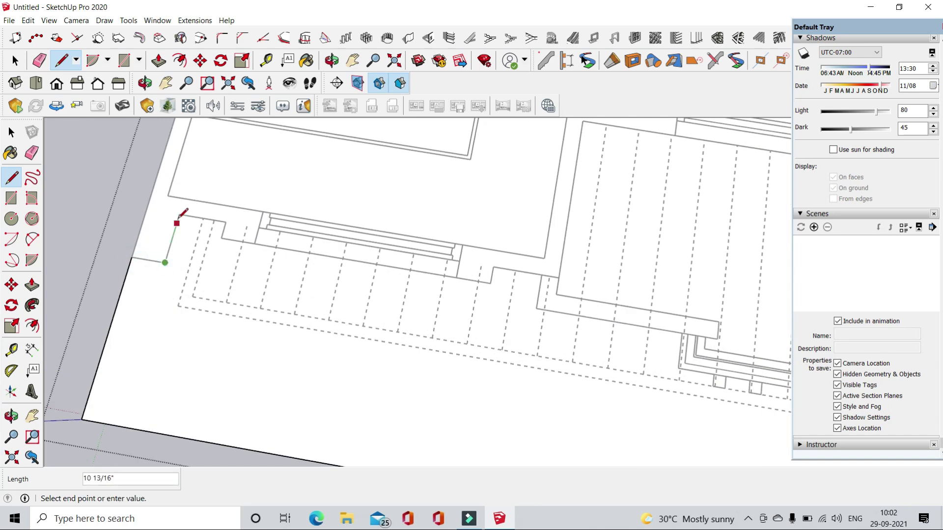
pyautogui.scroll(-1, 110, 248)
pyautogui.scroll(-2, 242, 270)
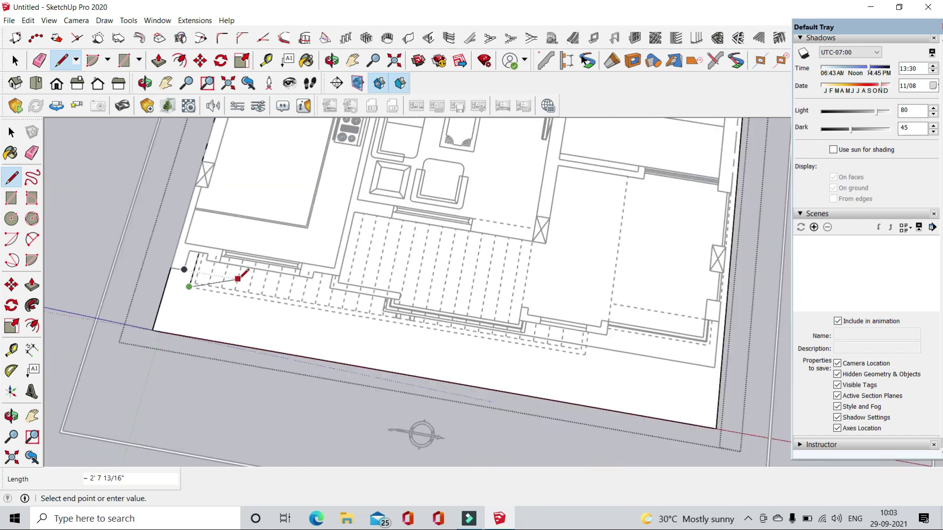
pyautogui.scroll(3, 476, 326)
pyautogui.scroll(2, 472, 305)
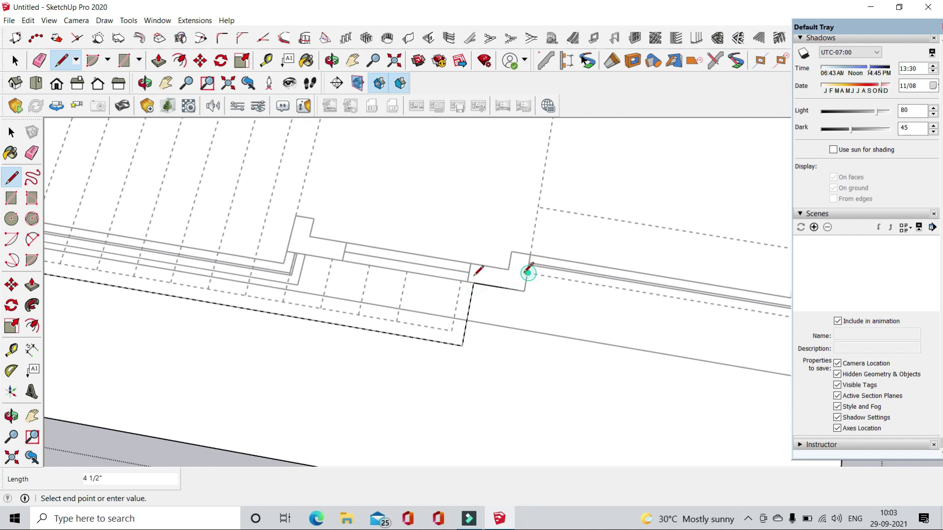
pyautogui.scroll(-2, 474, 275)
pyautogui.scroll(2, 549, 304)
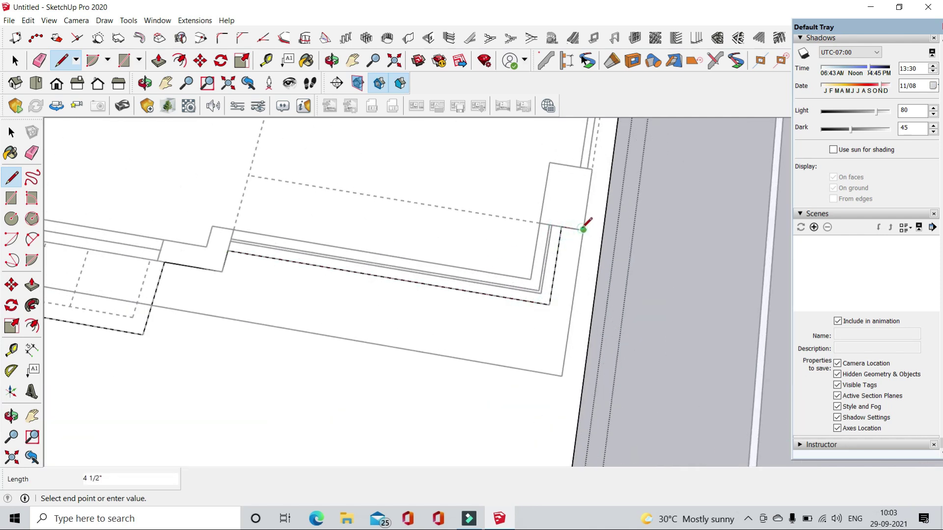
pyautogui.scroll(-3, 584, 311)
pyautogui.scroll(1, 525, 326)
pyautogui.scroll(2, 684, 227)
pyautogui.scroll(2, 719, 229)
pyautogui.click(720, 228)
# - Switch to Push/Pull and reframe the view over the floor plan
pyautogui.scroll(-2, 697, 265)
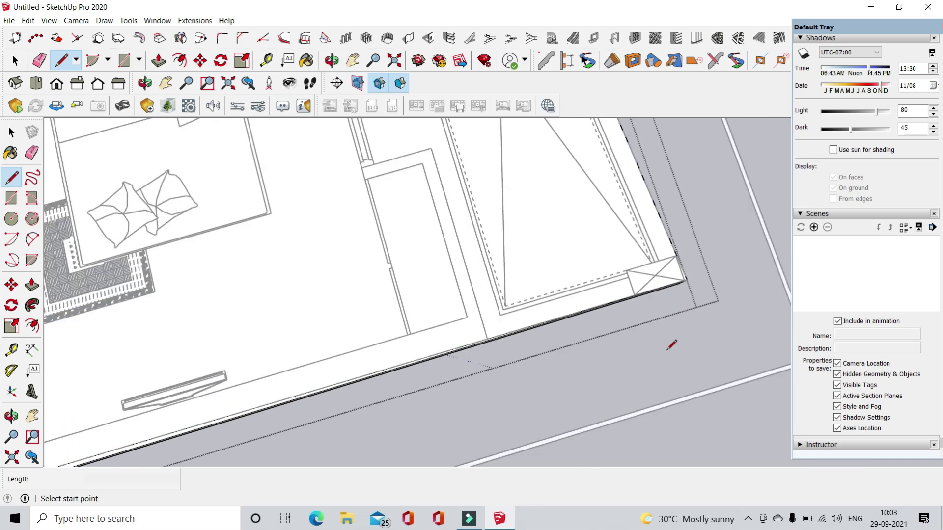
pyautogui.scroll(-2, 677, 358)
pyautogui.scroll(-3, 686, 374)
pyautogui.press('p')
pyautogui.scroll(2, 245, 294)
pyautogui.scroll(2, 303, 400)
pyautogui.moveTo(303, 400)
pyautogui.mouseDown(button='middle')
pyautogui.moveTo(411, 379)
pyautogui.moveTo(348, 427)
pyautogui.moveTo(350, 416)
pyautogui.mouseUp(button='middle')
pyautogui.scroll(3, 351, 417)
pyautogui.moveTo(568, 294); pyautogui.dragTo(526, 274, button='middle')
pyautogui.scroll(2, 525, 273)
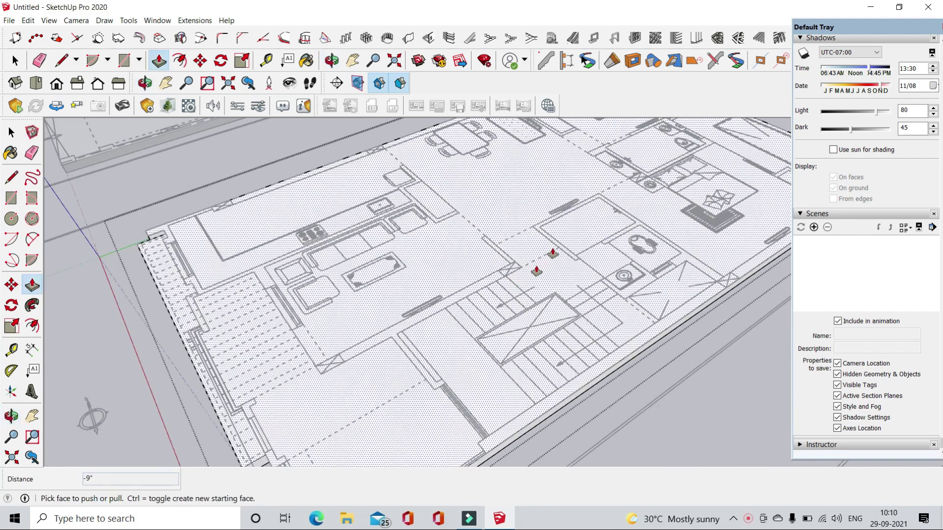
pyautogui.scroll(2, 552, 257)
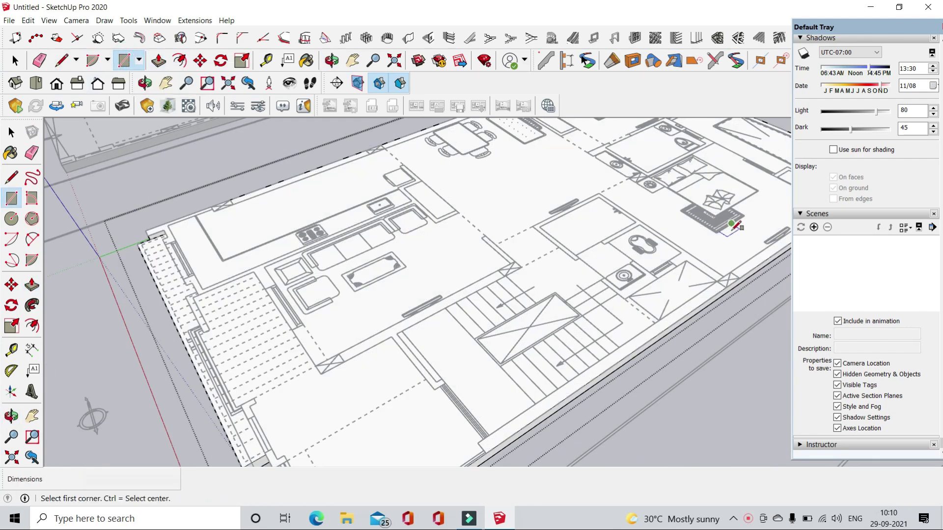
# - Draw a rectangle over the stairs and push it down to cut the stairwell opening
pyautogui.scroll(2, 653, 319)
pyautogui.click(665, 319)
pyautogui.scroll(-2, 231, 327)
pyautogui.scroll(3, 244, 310)
pyautogui.scroll(-2, 255, 302)
pyautogui.scroll(1, 262, 285)
pyautogui.click(262, 295)
pyautogui.scroll(-1, 260, 275)
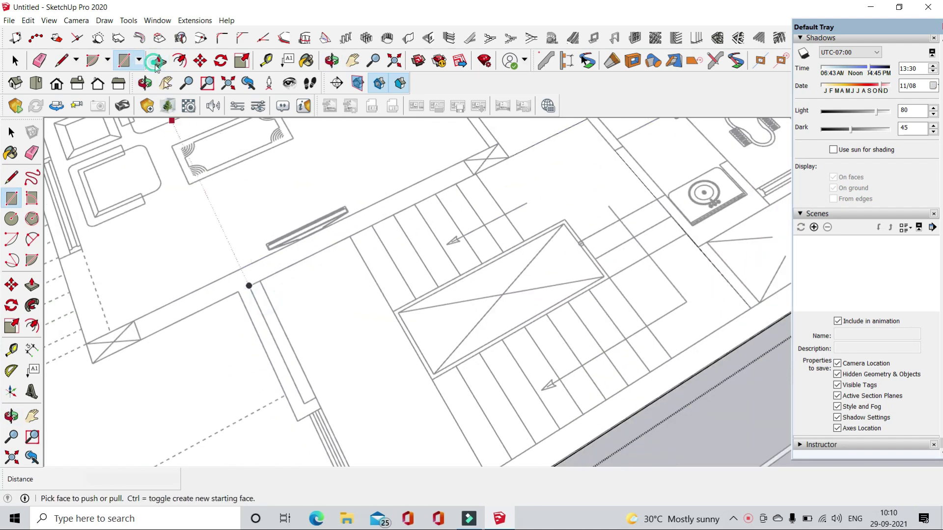
pyautogui.scroll(-3, 393, 270)
pyautogui.click(417, 255)
pyautogui.moveTo(418, 256)
pyautogui.mouseDown(button='middle')
pyautogui.moveTo(475, 331)
pyautogui.moveTo(421, 330)
pyautogui.mouseUp(button='middle')
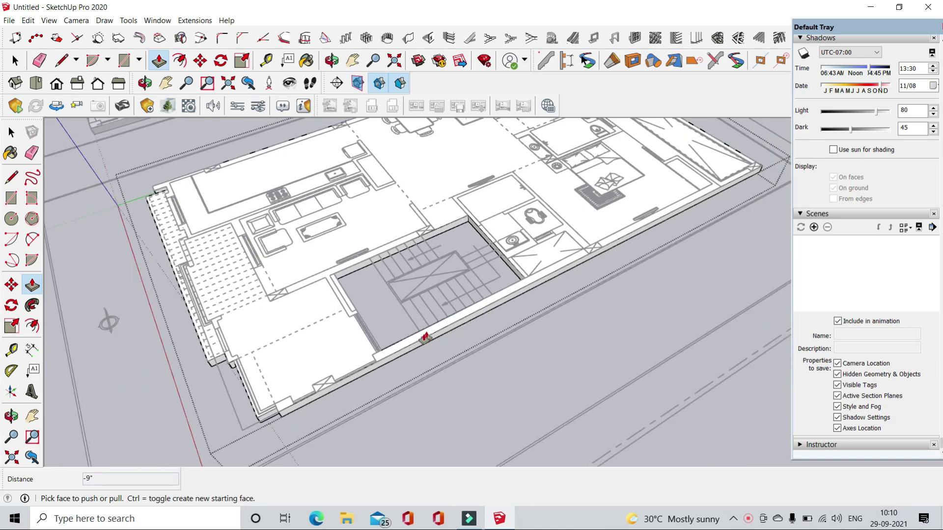
pyautogui.scroll(3, 406, 358)
# - Draw a rectangle across the shaft area at the plan's right end
pyautogui.press('r')
pyautogui.scroll(2, 486, 326)
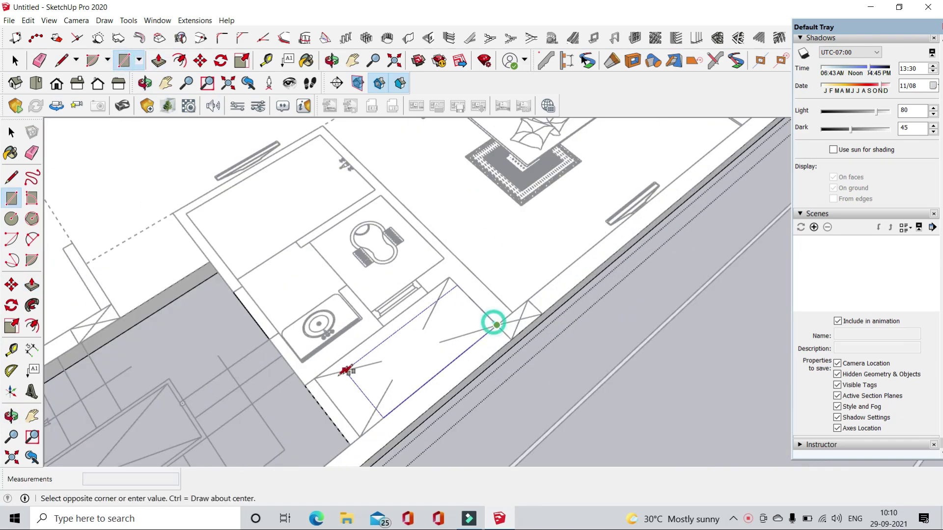
pyautogui.click(343, 371)
pyautogui.scroll(-1, 526, 383)
pyautogui.scroll(-2, 604, 147)
pyautogui.scroll(5, 582, 167)
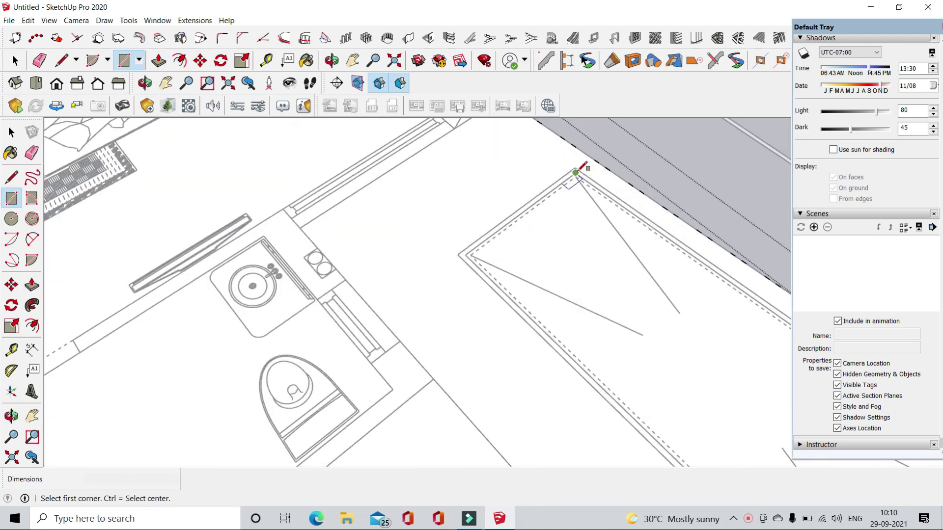
# - Trace the shaft outline with lines through its top, left, bottom and right corners
pyautogui.press('l')
pyautogui.scroll(-1, 580, 169)
pyautogui.scroll(2, 584, 178)
pyautogui.scroll(2, 583, 179)
pyautogui.click(583, 179)
pyautogui.scroll(2, 459, 238)
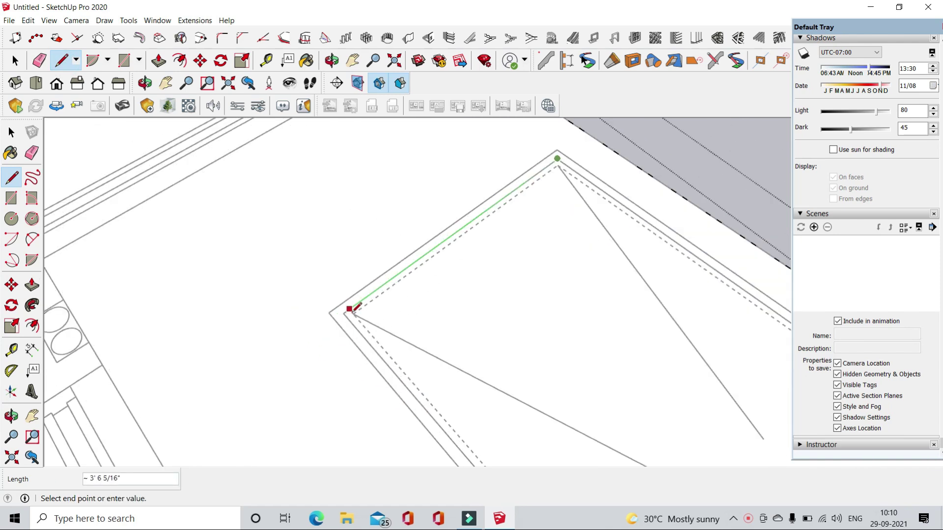
pyautogui.click(350, 309)
pyautogui.scroll(-2, 305, 221)
pyautogui.scroll(-2, 506, 389)
pyautogui.scroll(4, 499, 406)
pyautogui.click(496, 409)
pyautogui.scroll(-2, 496, 409)
pyautogui.scroll(3, 584, 343)
pyautogui.scroll(2, 697, 238)
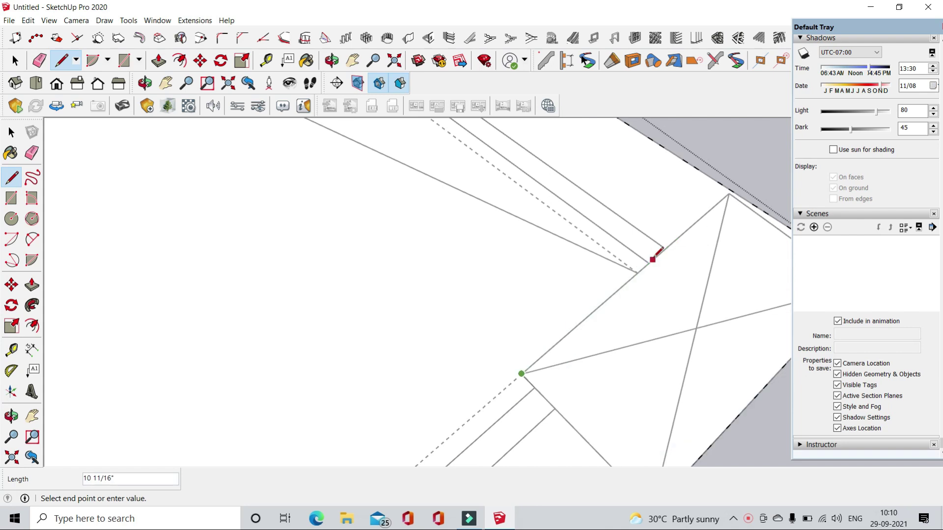
pyautogui.click(683, 331)
pyautogui.scroll(-2, 692, 329)
pyautogui.scroll(-1, 693, 329)
pyautogui.scroll(3, 445, 126)
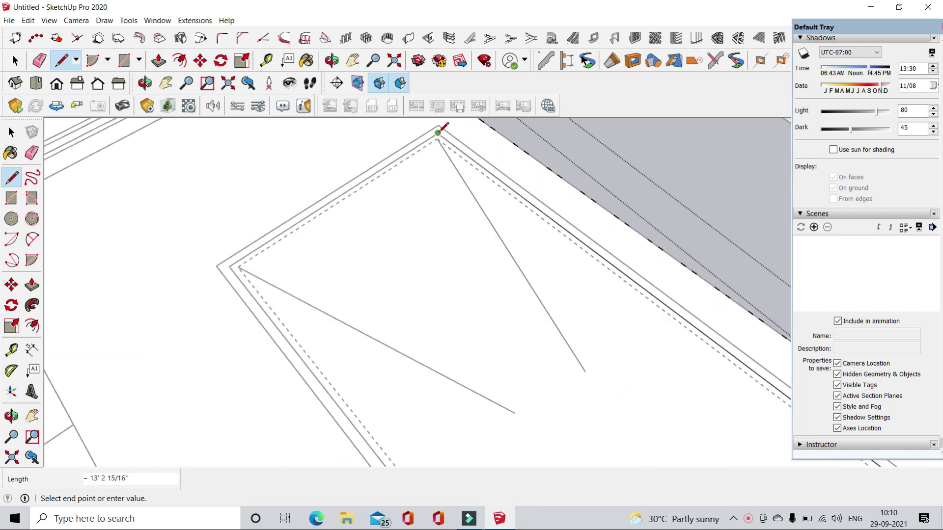
pyautogui.click(437, 127)
# - Push the shaft face 9" down through the floor slab
pyautogui.press('p')
pyautogui.click(415, 288)
pyautogui.scroll(-5, 410, 297)
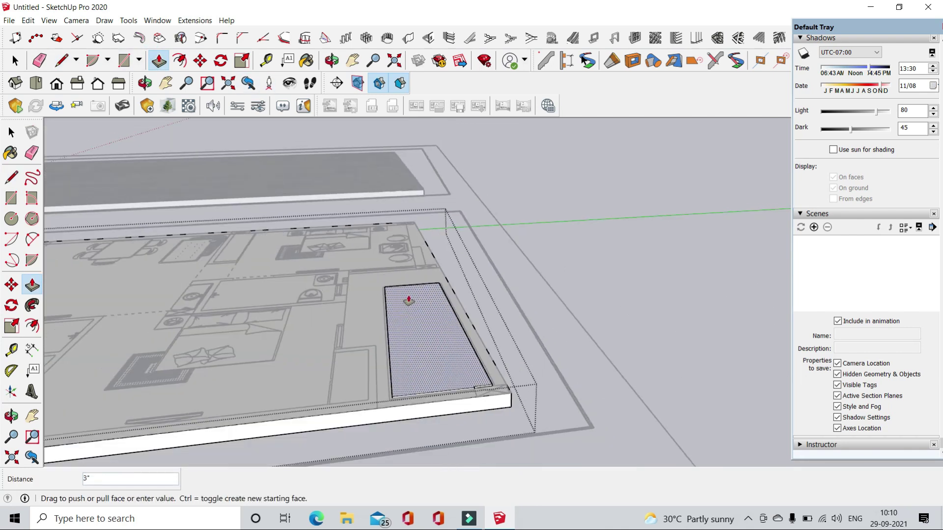
pyautogui.scroll(-3, 368, 378)
# - Zoom out to see both floor plans and select the finished floor slab
pyautogui.moveTo(368, 377); pyautogui.dragTo(455, 160, button='middle')
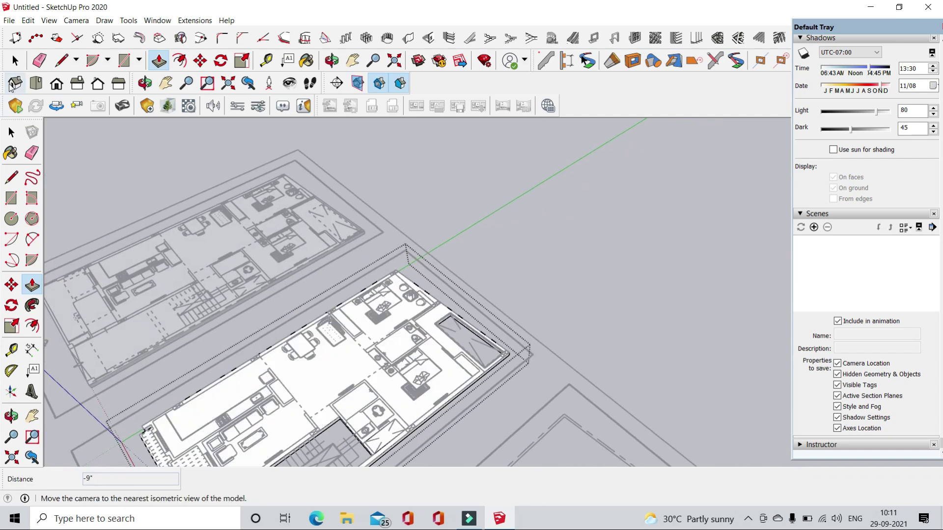
pyautogui.press('space')
pyautogui.scroll(-3, 456, 162)
pyautogui.scroll(1, 520, 385)
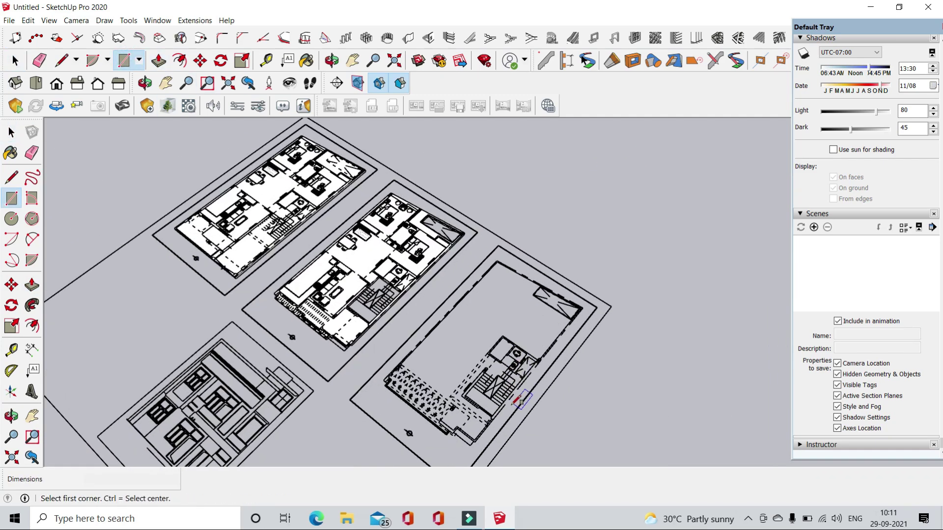
pyautogui.scroll(3, 496, 420)
pyautogui.scroll(2, 575, 316)
pyautogui.scroll(2, 673, 176)
pyautogui.scroll(1, 672, 177)
pyautogui.scroll(2, 677, 172)
pyautogui.scroll(1, 676, 177)
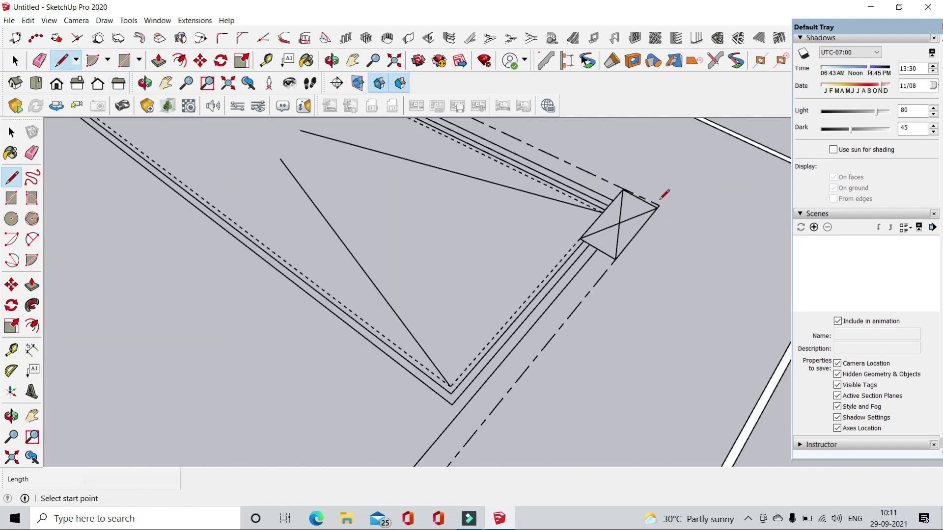
pyautogui.scroll(-3, 596, 280)
pyautogui.scroll(-3, 595, 280)
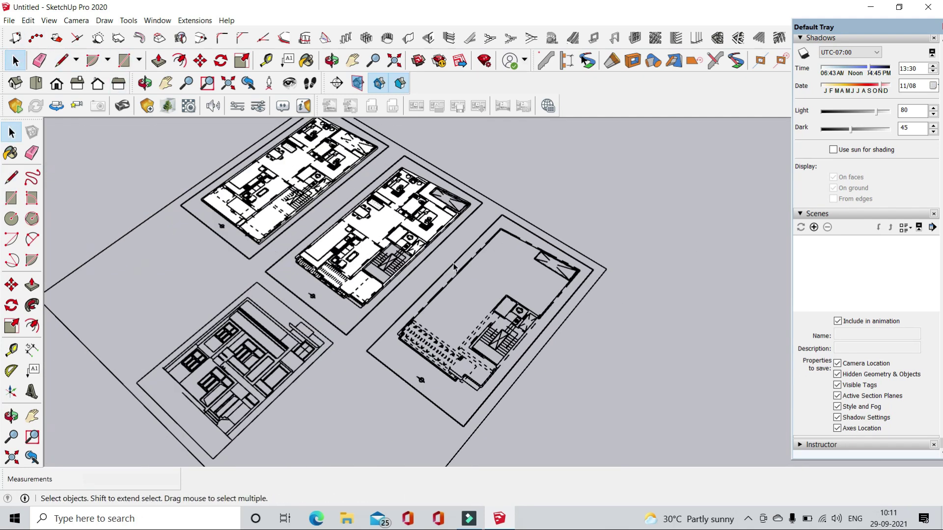
pyautogui.scroll(3, 484, 253)
pyautogui.scroll(2, 484, 252)
# - Copy the slab from its lower corner onto the ground-floor plan
pyautogui.click(200, 60)
pyautogui.scroll(1, 315, 388)
pyautogui.scroll(3, 314, 388)
pyautogui.scroll(1, 314, 388)
pyautogui.scroll(2, 344, 388)
pyautogui.scroll(-3, 428, 383)
pyautogui.scroll(-1, 429, 373)
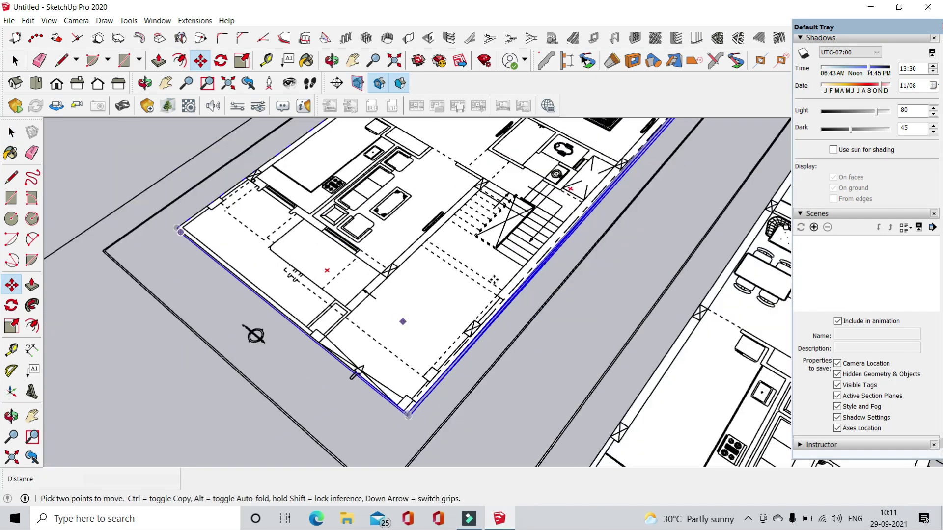
pyautogui.scroll(2, 432, 353)
pyautogui.scroll(1, 433, 346)
pyautogui.click(433, 345)
pyautogui.scroll(-3, 433, 345)
pyautogui.scroll(-2, 433, 345)
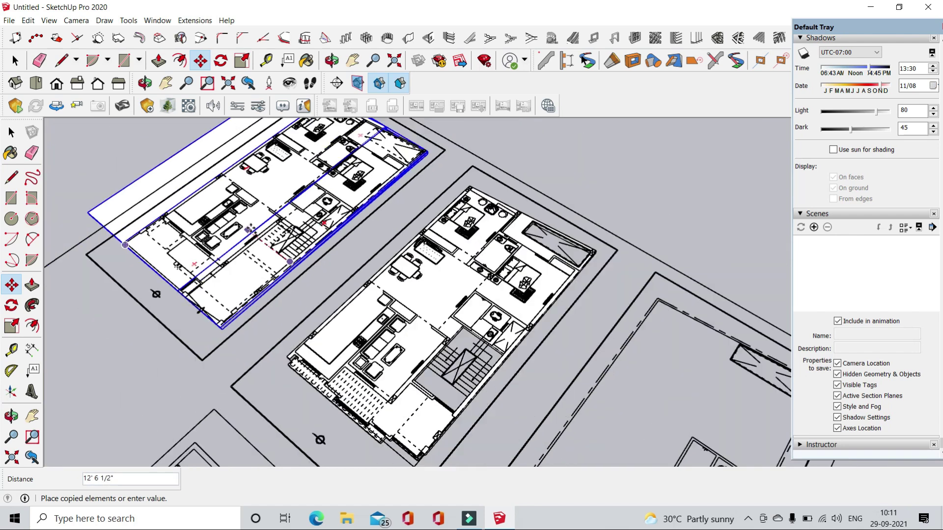
pyautogui.scroll(5, 489, 417)
pyautogui.click(488, 416)
pyautogui.scroll(-2, 479, 400)
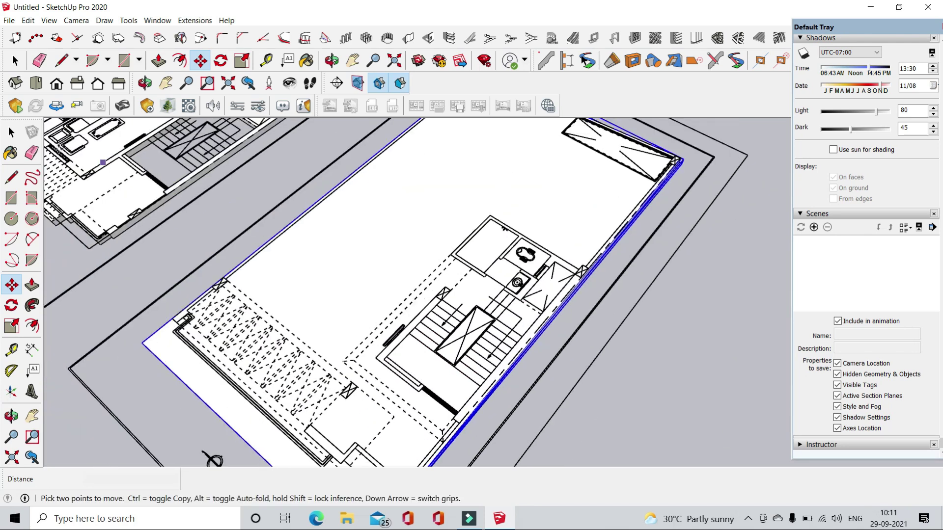
pyautogui.scroll(-2, 269, 183)
pyautogui.click(71, 61)
pyautogui.scroll(3, 410, 421)
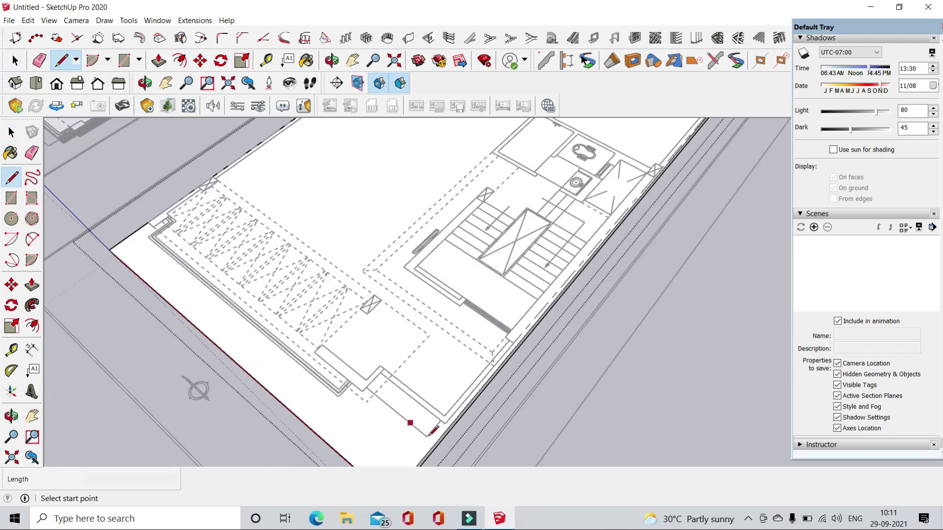
pyautogui.scroll(3, 470, 416)
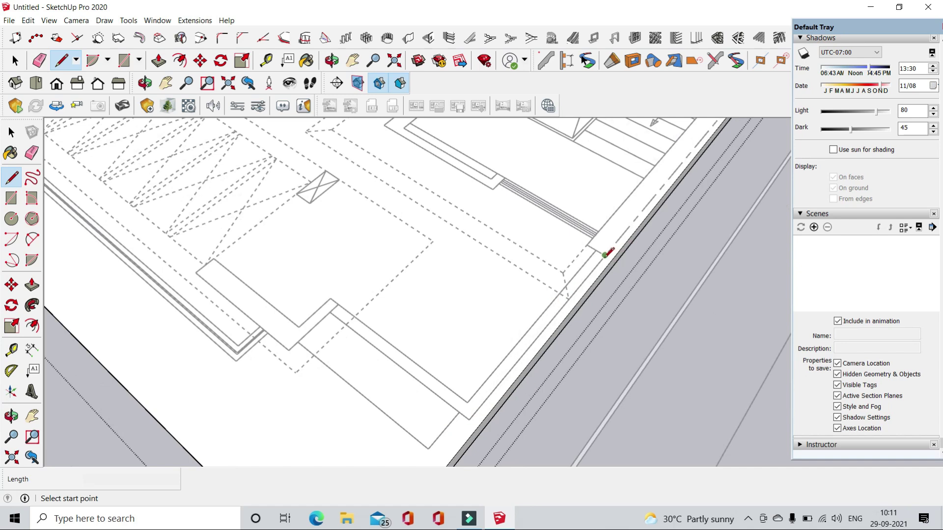
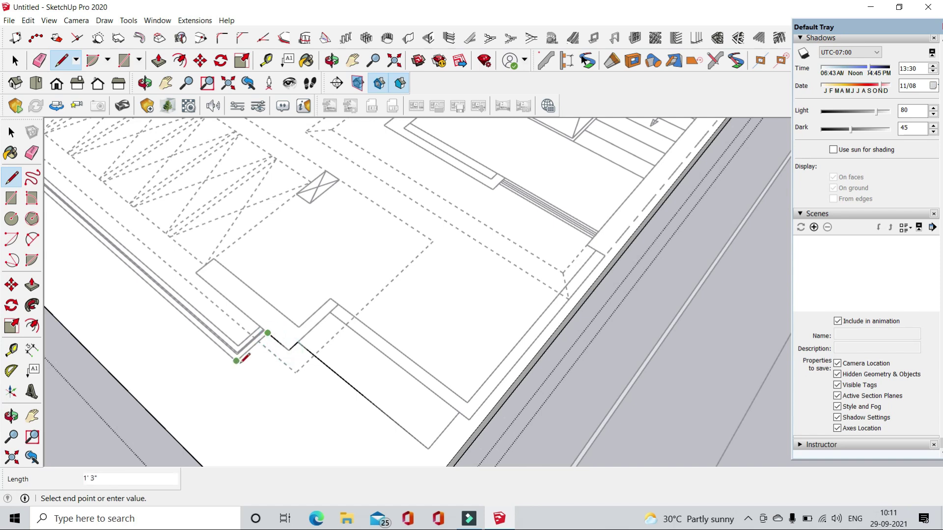
# - Draw a short edge line at the balcony-side slab corner
pyautogui.scroll(-1, 236, 361)
pyautogui.scroll(-3, 238, 358)
pyautogui.scroll(3, 268, 236)
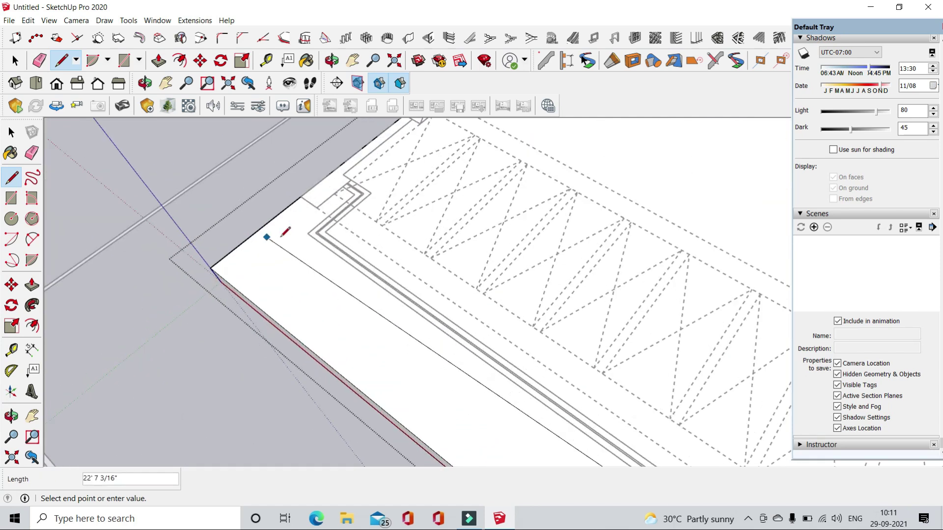
pyautogui.scroll(2, 332, 228)
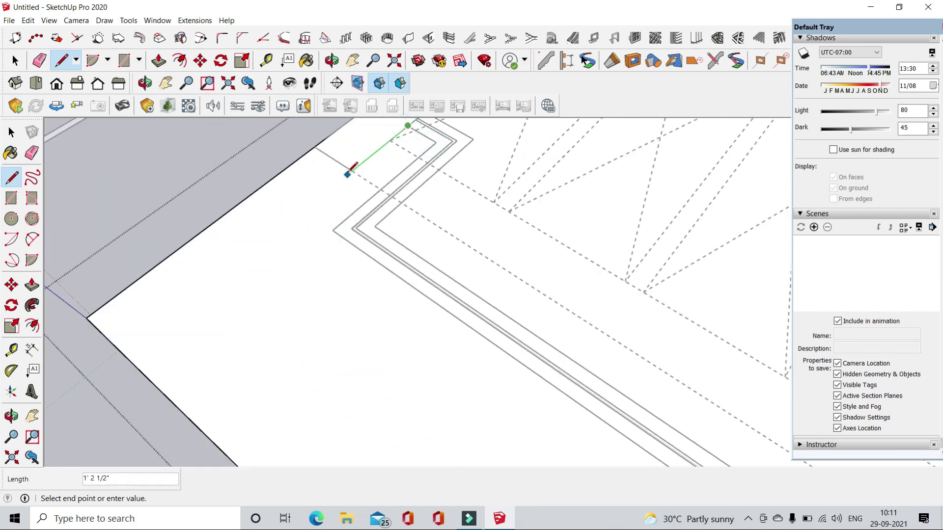
pyautogui.press('p')
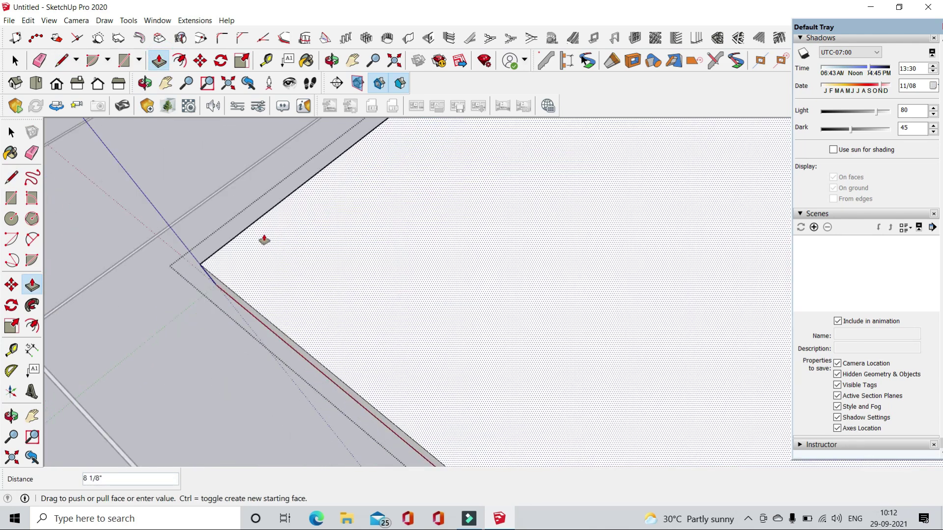
pyautogui.scroll(-3, 264, 238)
pyautogui.moveTo(459, 320)
pyautogui.mouseDown(button='middle')
pyautogui.moveTo(485, 78)
pyautogui.moveTo(190, 168)
pyautogui.mouseUp(button='middle')
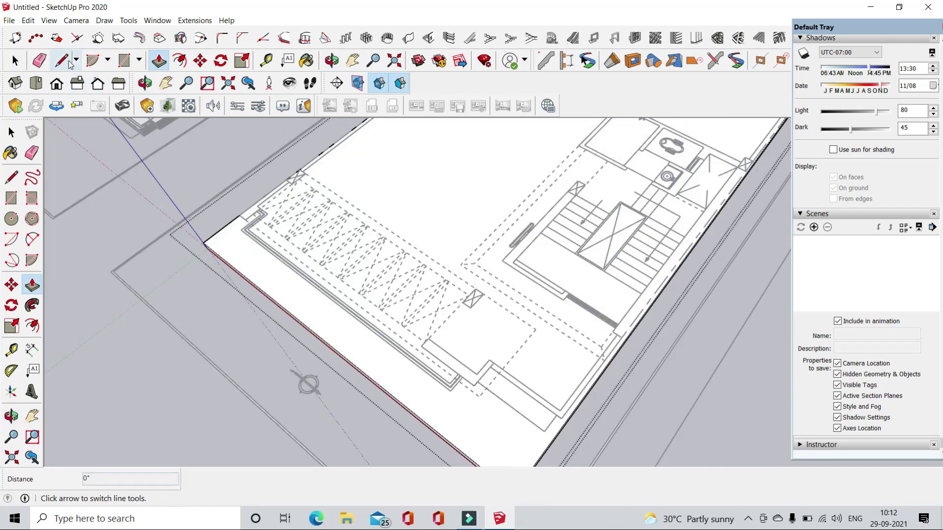
pyautogui.press('l')
pyautogui.scroll(4, 260, 210)
pyautogui.scroll(2, 263, 248)
pyautogui.click(263, 248)
pyautogui.scroll(2, 315, 222)
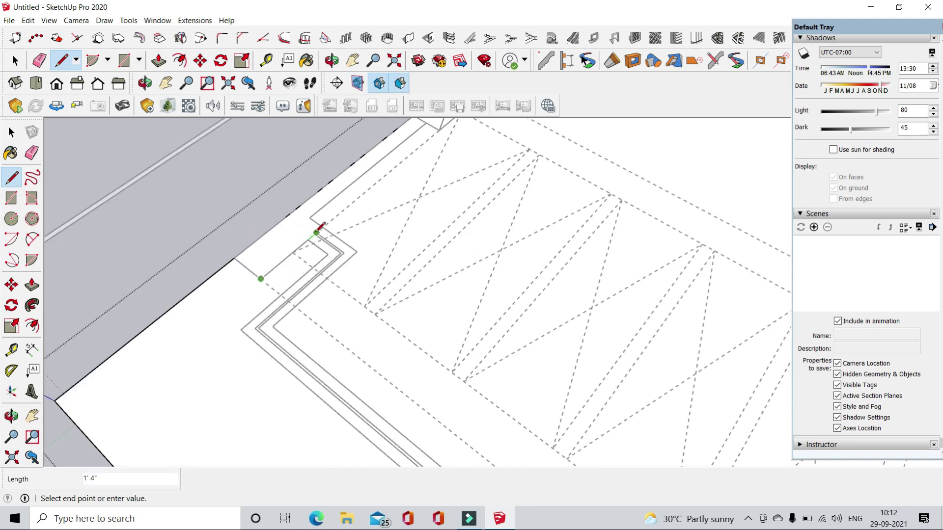
pyautogui.click(313, 246)
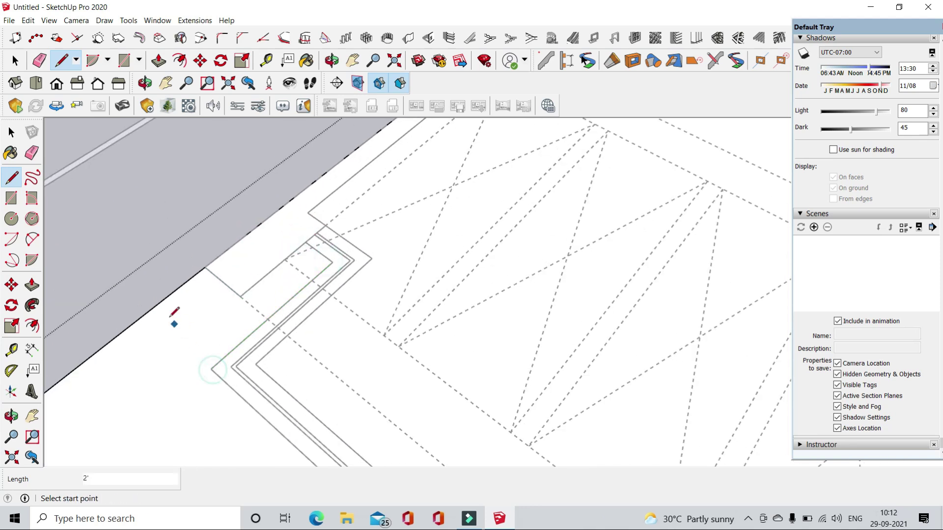
pyautogui.scroll(-3, 175, 381)
pyautogui.scroll(2, 180, 297)
# - Outline narrow rectangles along the balcony slab's edge strip
pyautogui.click(158, 305)
pyautogui.scroll(-2, 168, 196)
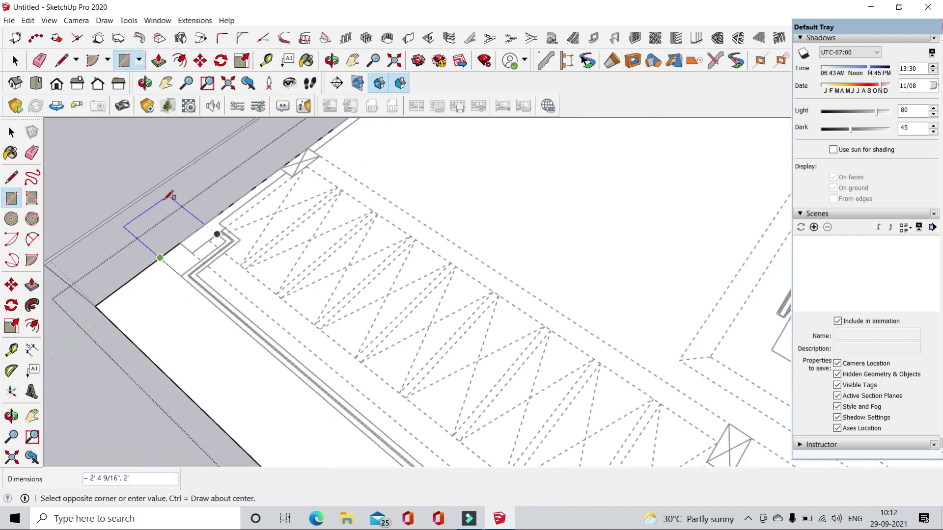
pyautogui.scroll(-3, 242, 273)
pyautogui.scroll(5, 323, 384)
pyautogui.click(315, 376)
pyautogui.scroll(2, 442, 211)
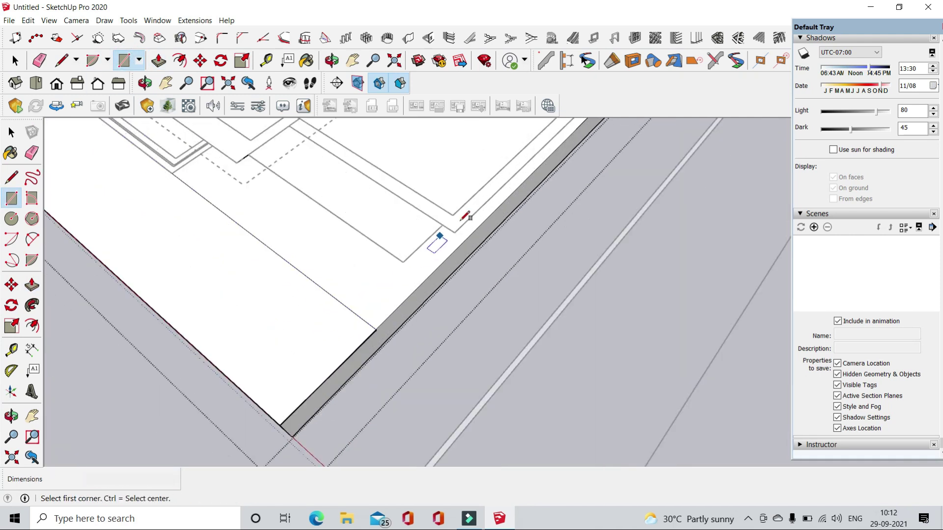
pyautogui.scroll(2, 434, 227)
pyautogui.click(350, 310)
pyautogui.scroll(-2, 314, 270)
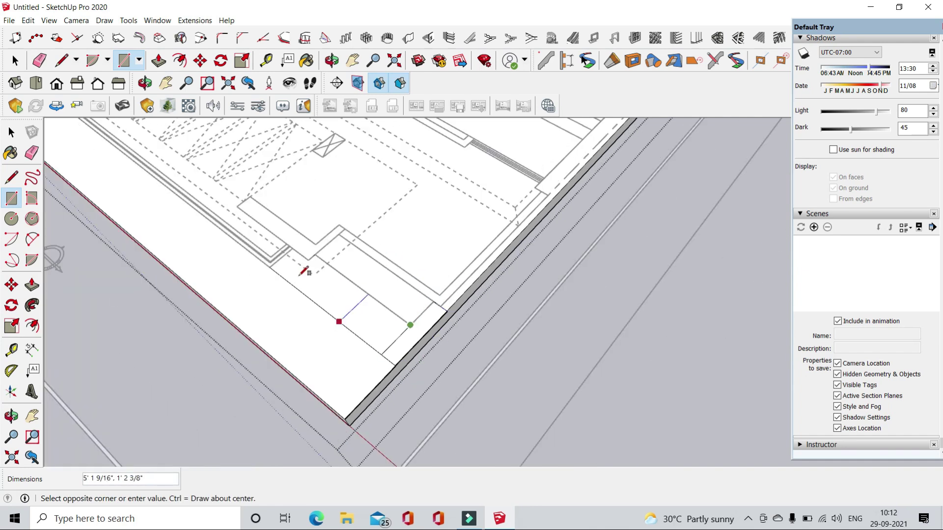
pyautogui.scroll(3, 246, 242)
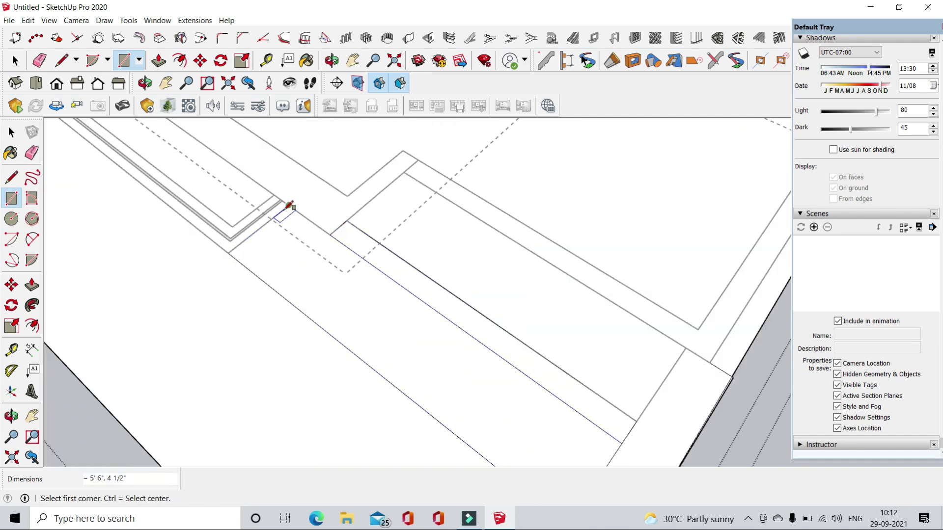
pyautogui.click(288, 206)
pyautogui.scroll(-1, 285, 202)
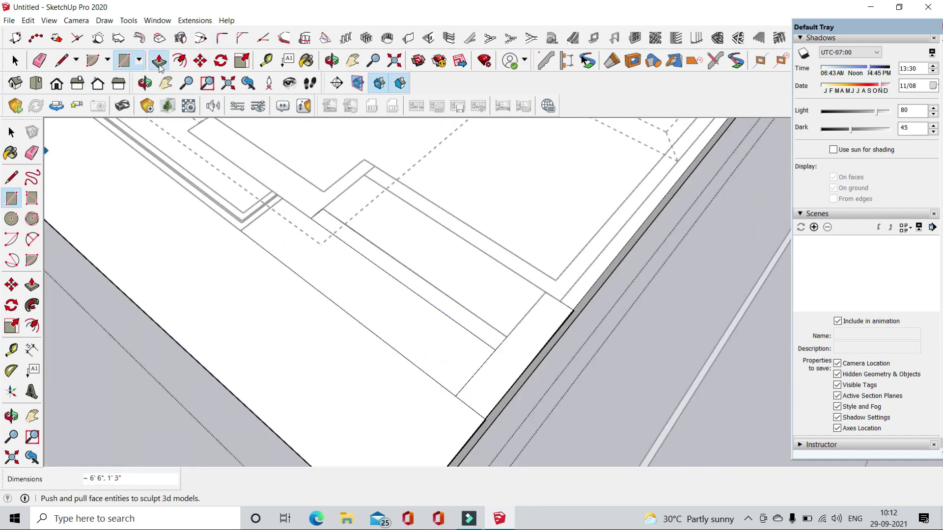
# - Push the narrow strip face 9 inches down to form the stepped edge
pyautogui.click(159, 61)
pyautogui.click(553, 311)
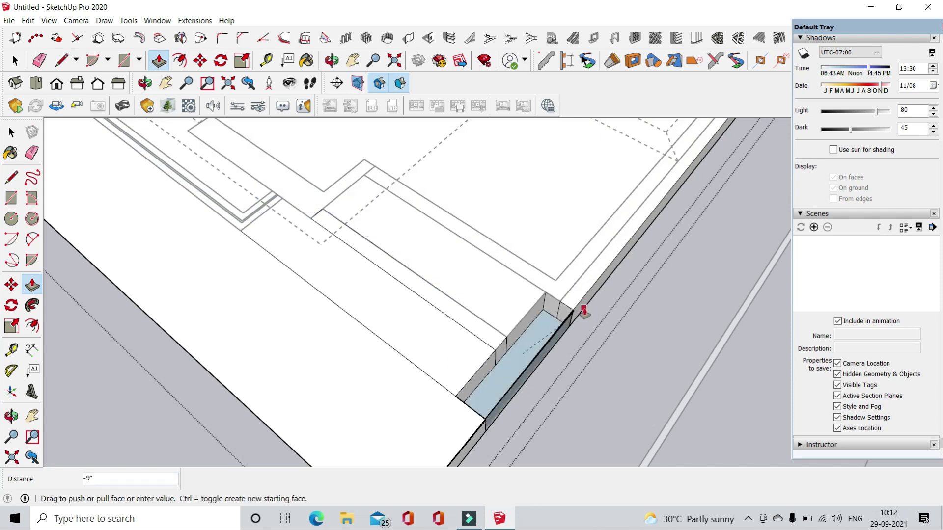
pyautogui.click(551, 322)
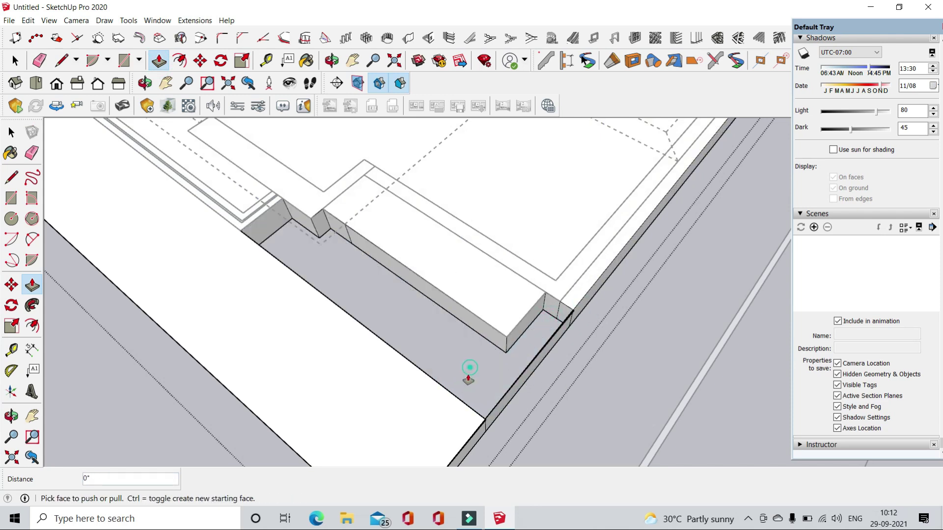
pyautogui.scroll(-3, 467, 374)
pyautogui.scroll(-2, 431, 327)
pyautogui.scroll(5, 327, 262)
# - Erase the stray edge outside the slab corner
pyautogui.scroll(-3, 327, 262)
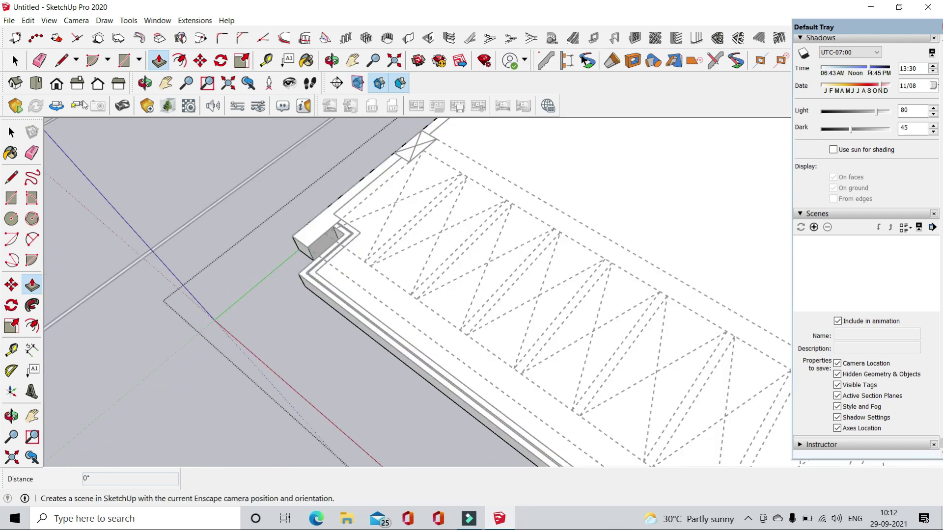
pyautogui.press('e')
pyautogui.moveTo(261, 147); pyautogui.dragTo(482, 320, button='middle')
pyautogui.scroll(4, 418, 264)
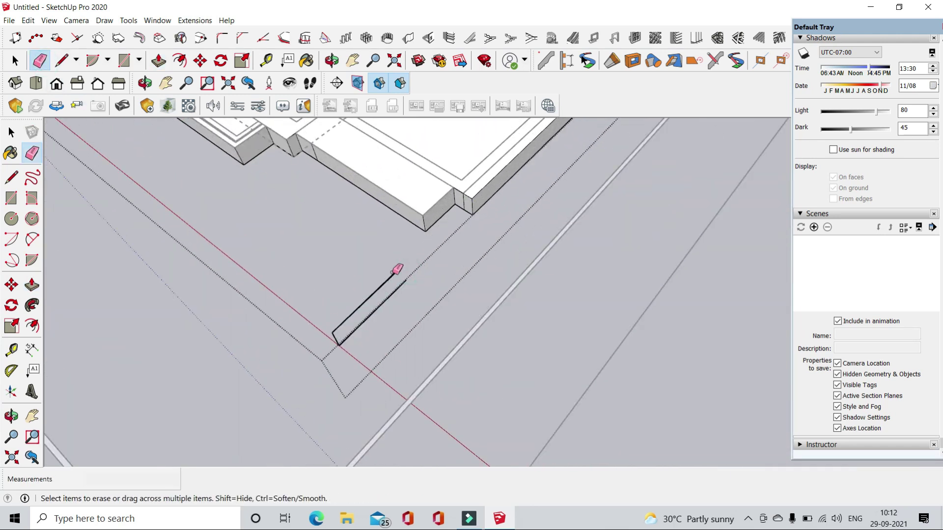
pyautogui.scroll(-3, 341, 338)
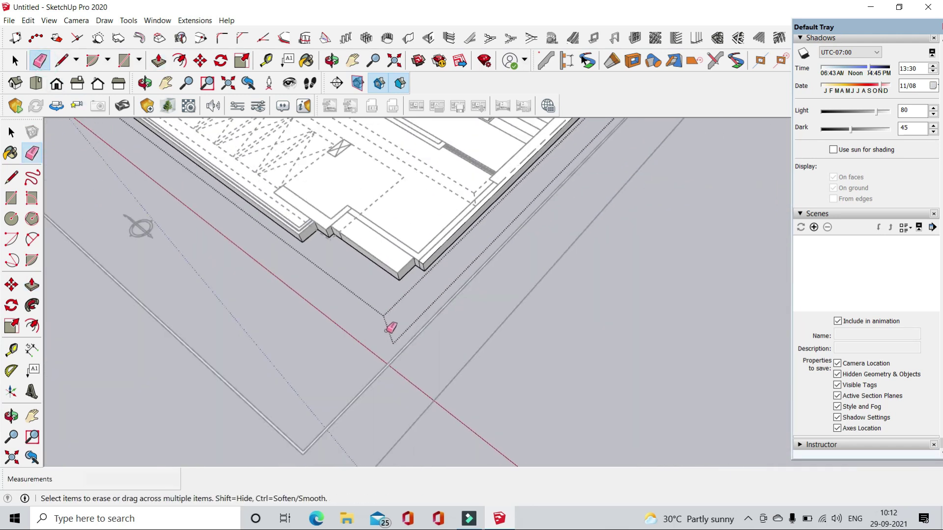
pyautogui.moveTo(390, 326); pyautogui.dragTo(467, 368, button='middle')
pyautogui.scroll(3, 321, 359)
pyautogui.moveTo(319, 360); pyautogui.dragTo(206, 390, button='middle')
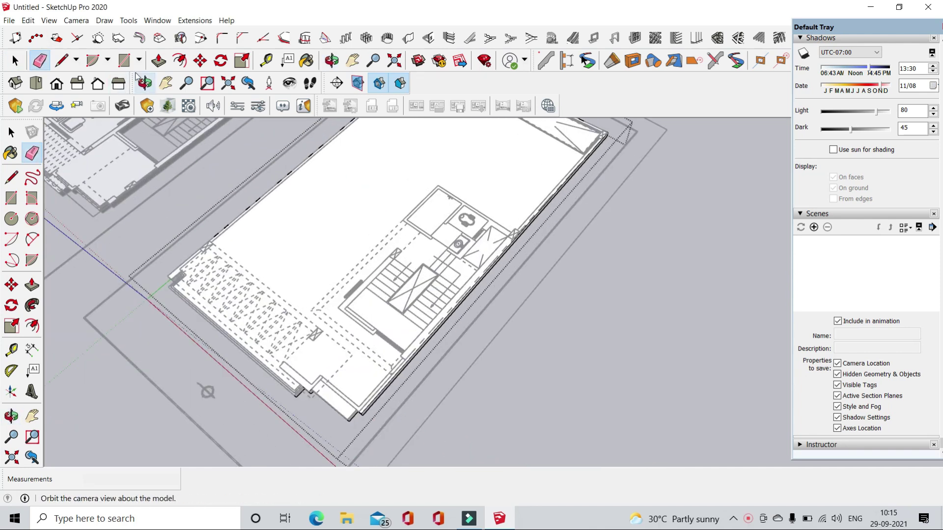
# - Draw a rectangle over the stairwell area of the slab
pyautogui.press('r')
pyautogui.scroll(3, 499, 248)
pyautogui.click(543, 312)
pyautogui.scroll(1, 352, 319)
pyautogui.scroll(2, 344, 321)
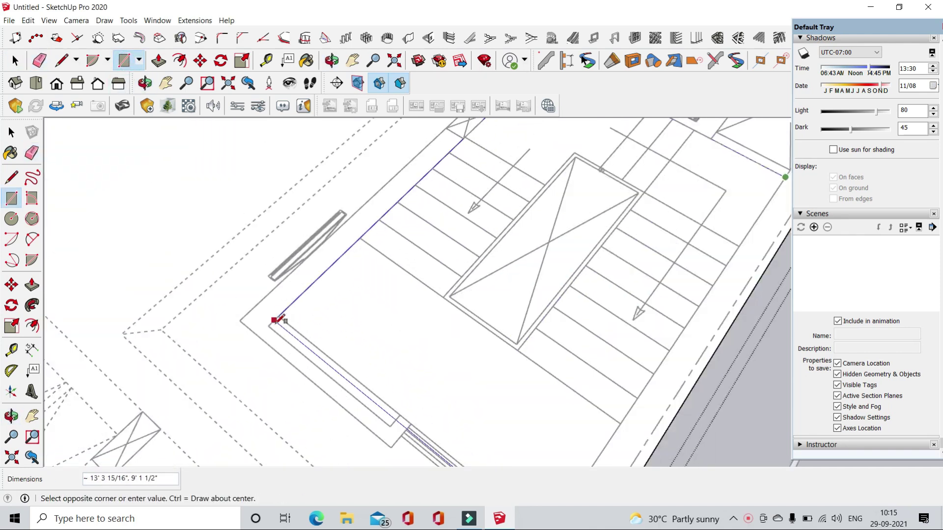
pyautogui.scroll(-3, 283, 313)
pyautogui.scroll(2, 564, 263)
pyautogui.scroll(2, 494, 437)
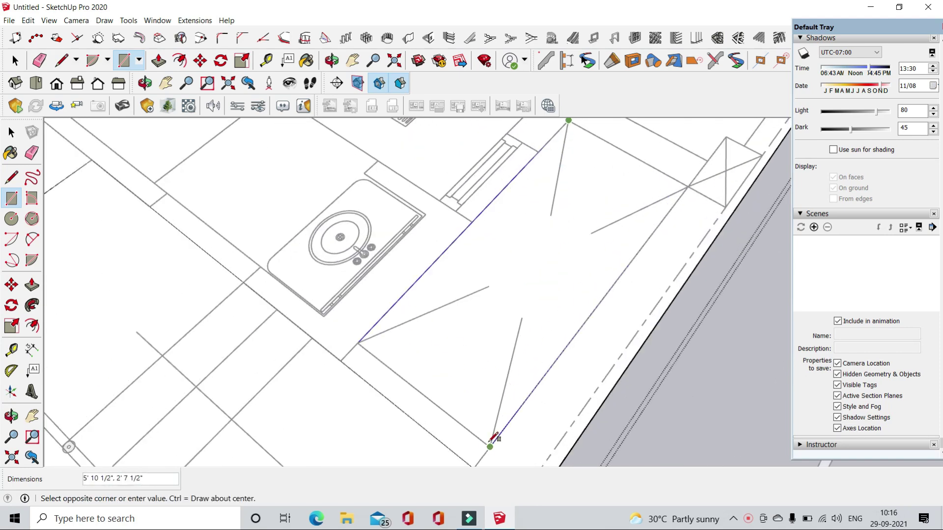
pyautogui.click(158, 61)
# - Push the stairwell face 9 inches down into a recess
pyautogui.moveTo(343, 221); pyautogui.dragTo(472, 185, button='middle')
pyautogui.click(540, 304)
pyautogui.click(646, 352)
pyautogui.scroll(3, 400, 339)
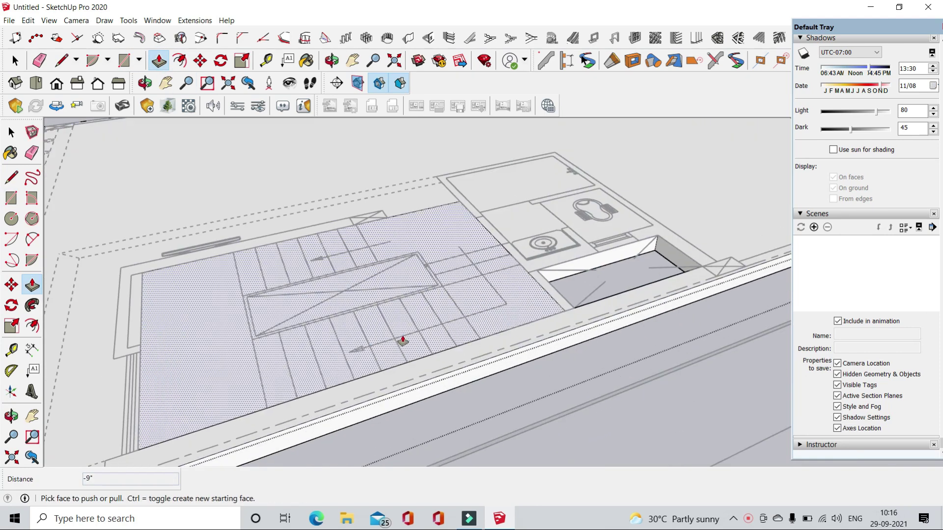
pyautogui.doubleClick(320, 284)
pyautogui.scroll(-4, 320, 284)
pyautogui.scroll(2, 294, 245)
# - Trace lines around the triangular corner opening
pyautogui.click(62, 61)
pyautogui.scroll(2, 516, 204)
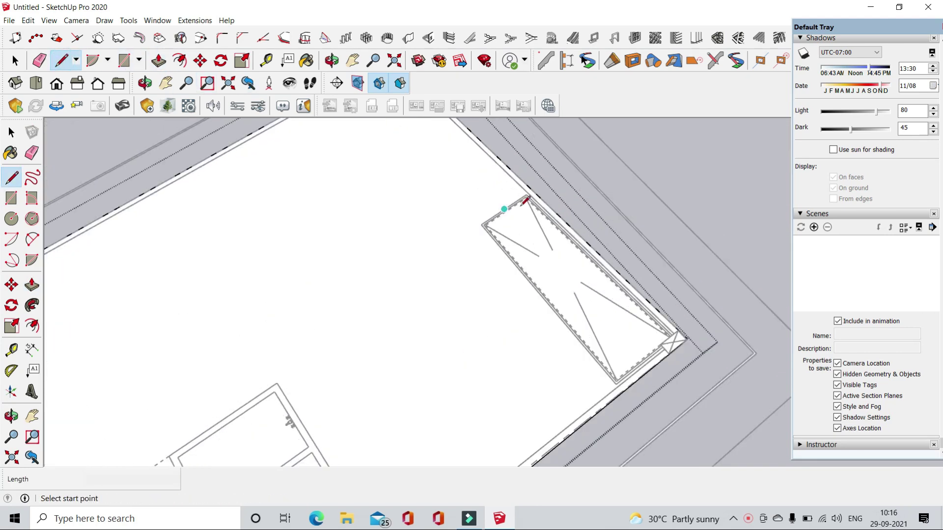
pyautogui.scroll(2, 509, 191)
pyautogui.scroll(1, 509, 191)
pyautogui.click(497, 183)
pyautogui.scroll(-3, 196, 375)
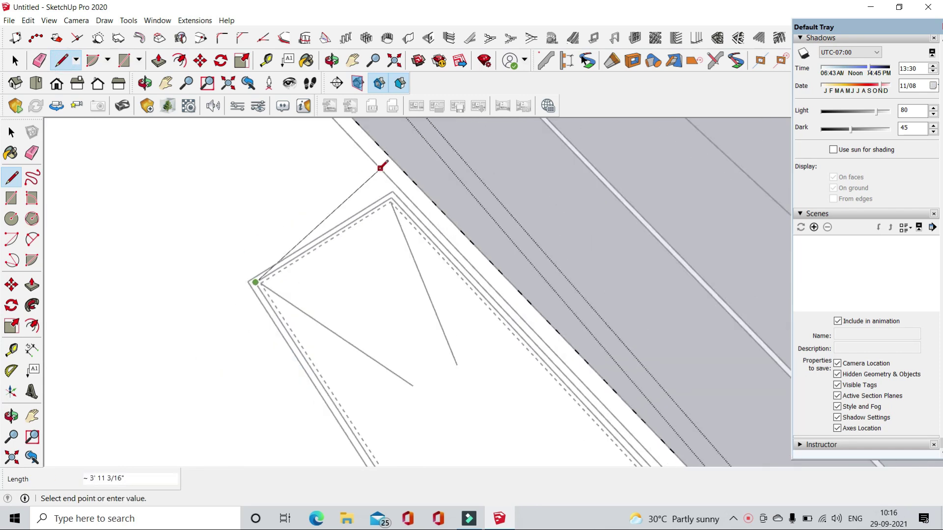
pyautogui.scroll(-2, 381, 165)
pyautogui.scroll(3, 492, 455)
pyautogui.scroll(2, 481, 434)
pyautogui.scroll(-2, 481, 435)
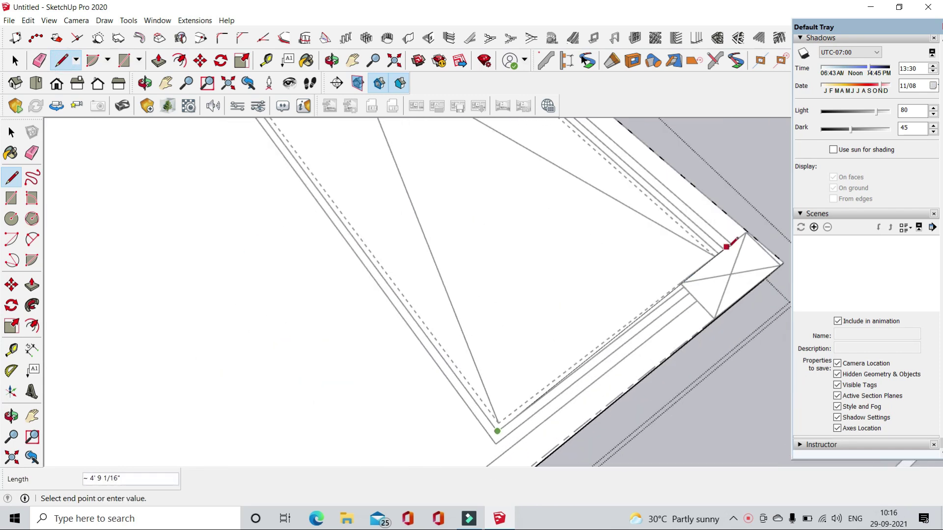
pyautogui.scroll(3, 657, 296)
pyautogui.scroll(2, 693, 255)
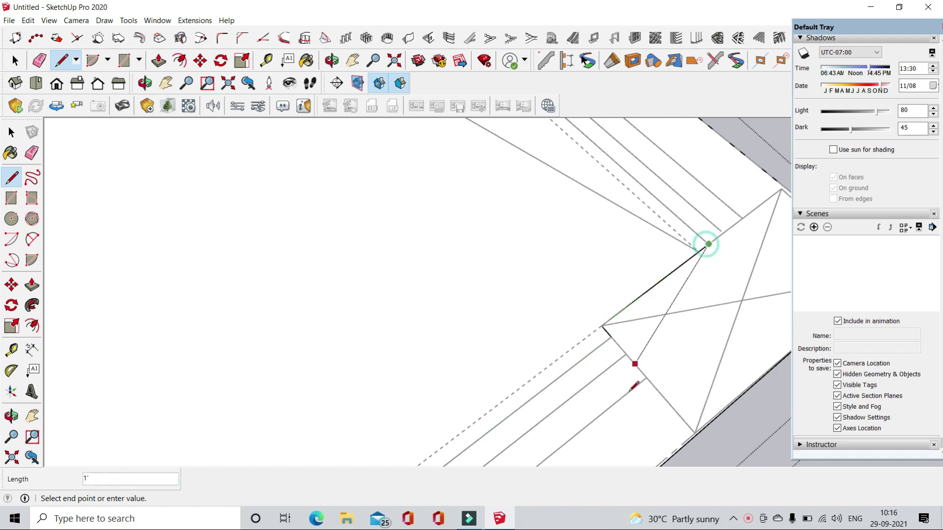
pyautogui.scroll(-3, 632, 388)
pyautogui.scroll(2, 456, 185)
pyautogui.scroll(2, 470, 203)
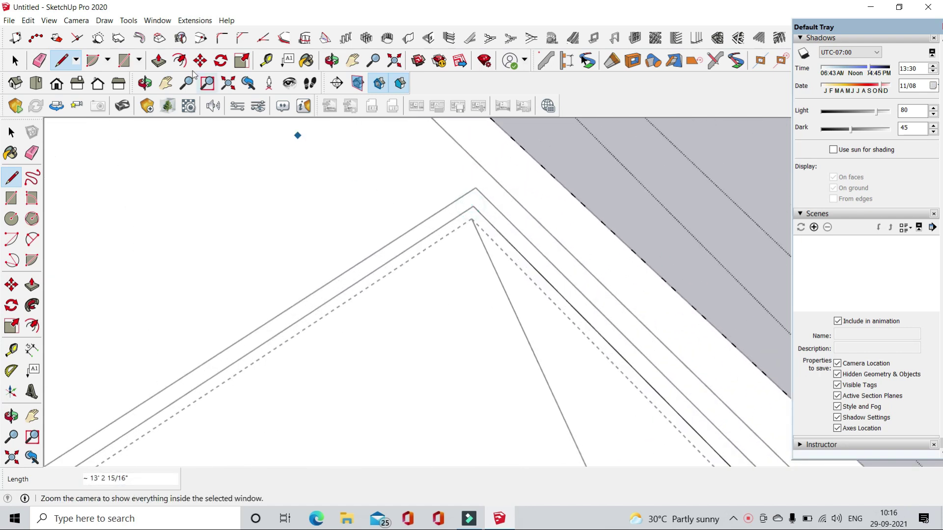
# - Switch to Top view of the plan and return to the Select tool
pyautogui.press('p')
pyautogui.scroll(-2, 444, 292)
pyautogui.moveTo(441, 279)
pyautogui.mouseDown(button='middle')
pyautogui.moveTo(436, 303)
pyautogui.moveTo(391, 293)
pyautogui.mouseUp(button='middle')
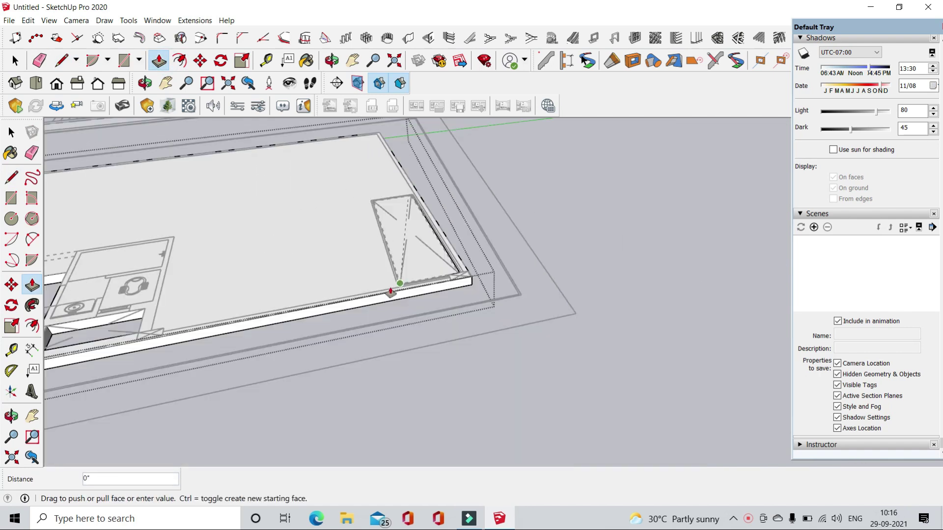
pyautogui.click(35, 84)
pyautogui.click(15, 61)
pyautogui.scroll(2, 576, 209)
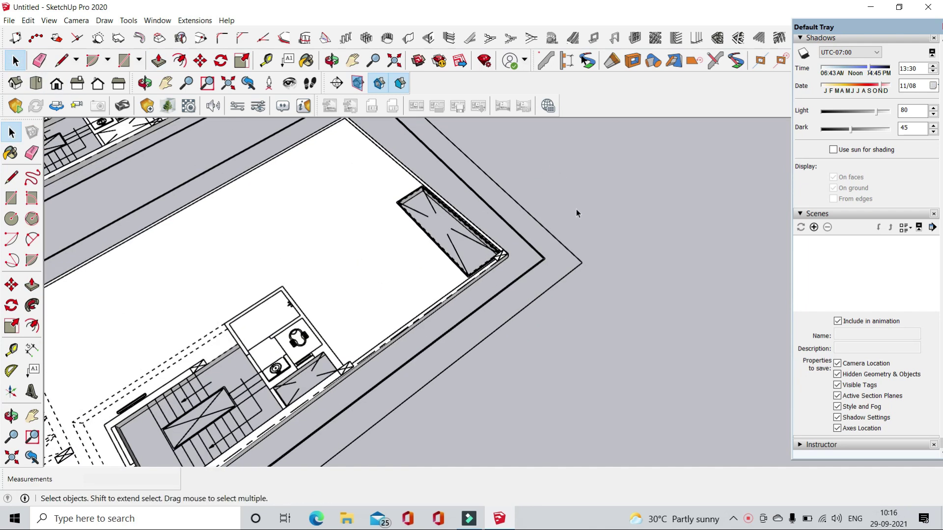
# - Reveal all hidden walls with Edit > Unhide > All
pyautogui.scroll(-5, 638, 368)
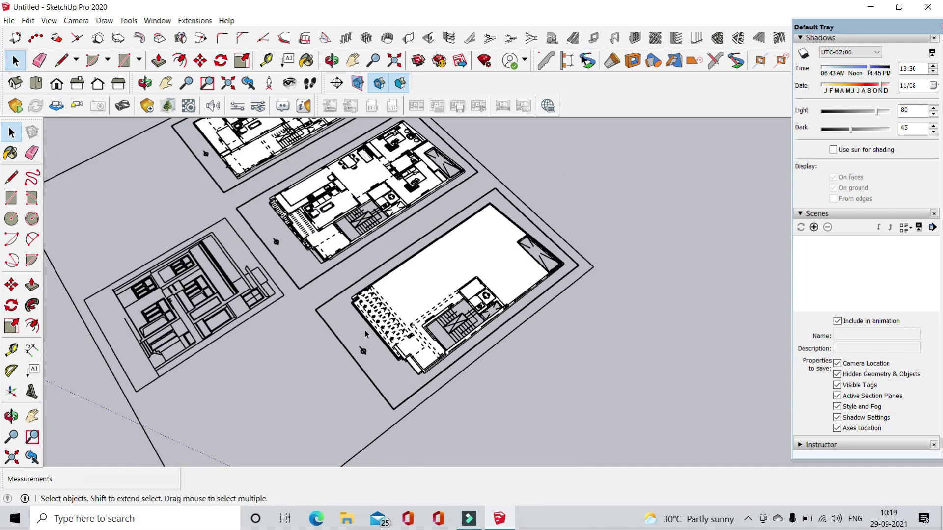
pyautogui.moveTo(638, 368); pyautogui.dragTo(200, 512, button='middle')
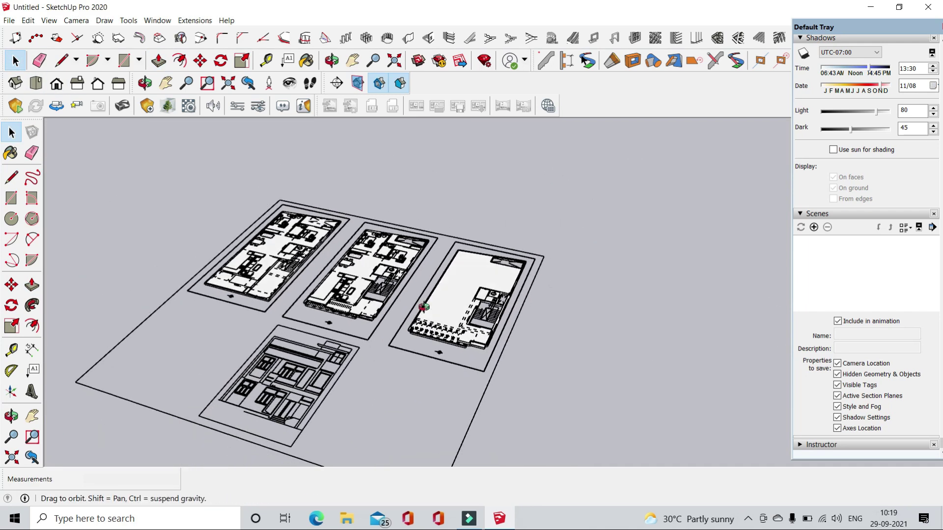
pyautogui.click(28, 20)
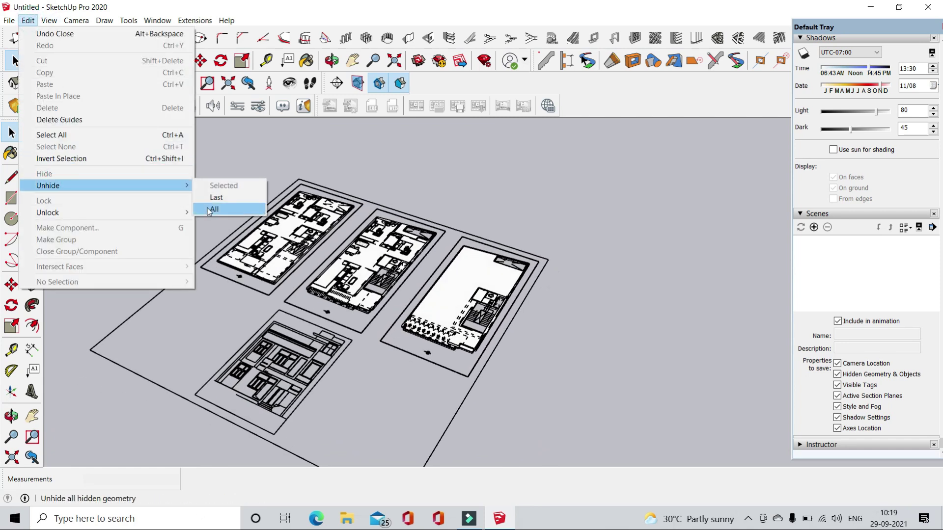
pyautogui.click(209, 210)
pyautogui.scroll(2, 507, 305)
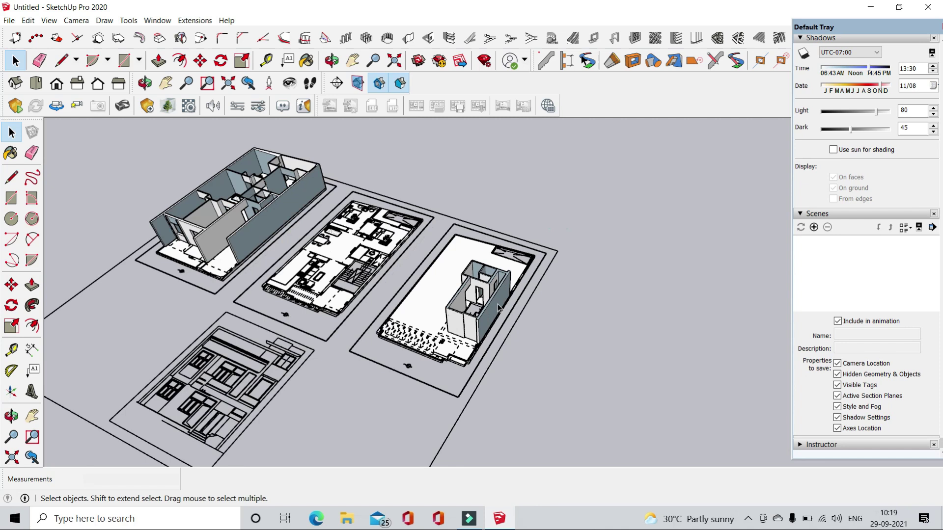
pyautogui.scroll(1, 456, 302)
pyautogui.scroll(1, 412, 299)
pyautogui.scroll(2, 373, 296)
pyautogui.scroll(1, 337, 293)
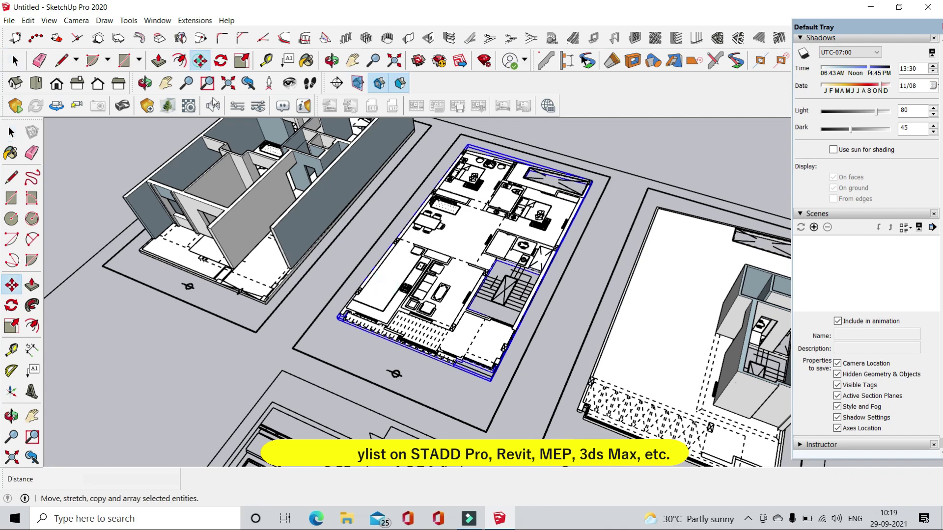
pyautogui.scroll(2, 338, 319)
pyautogui.scroll(2, 333, 339)
# - Zoom in on the middle plan and start moving it from its stairwell corner
pyautogui.moveTo(331, 342); pyautogui.dragTo(278, 247, button='middle')
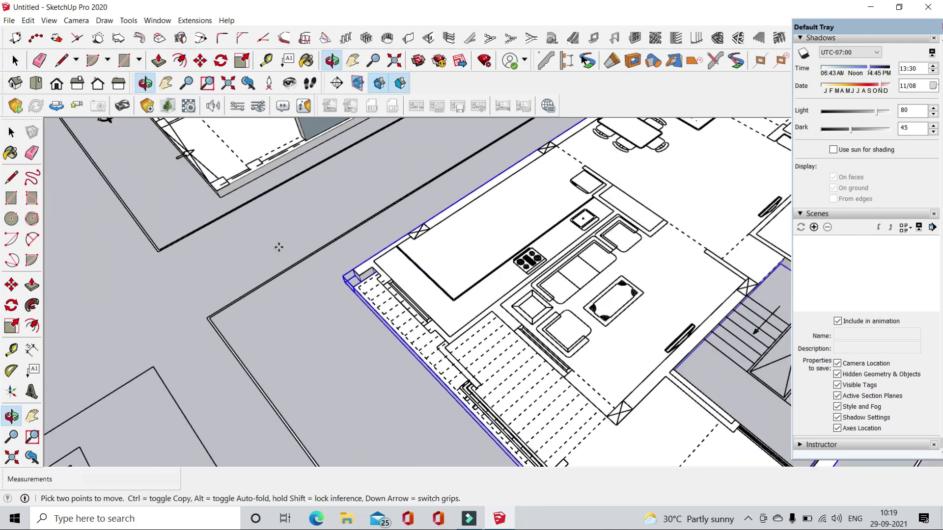
pyautogui.scroll(-5, 278, 247)
pyautogui.scroll(3, 492, 359)
pyautogui.scroll(3, 491, 357)
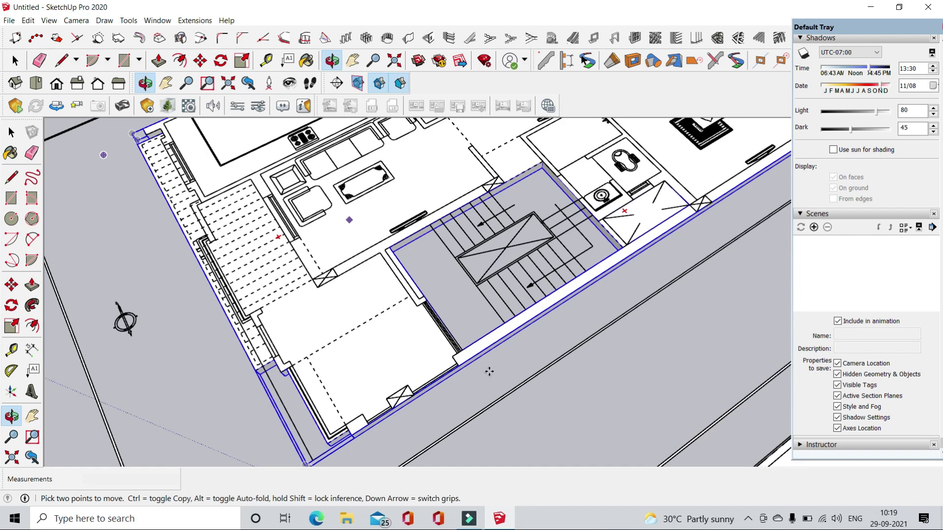
pyautogui.scroll(2, 439, 315)
pyautogui.scroll(2, 432, 373)
pyautogui.scroll(-1, 413, 368)
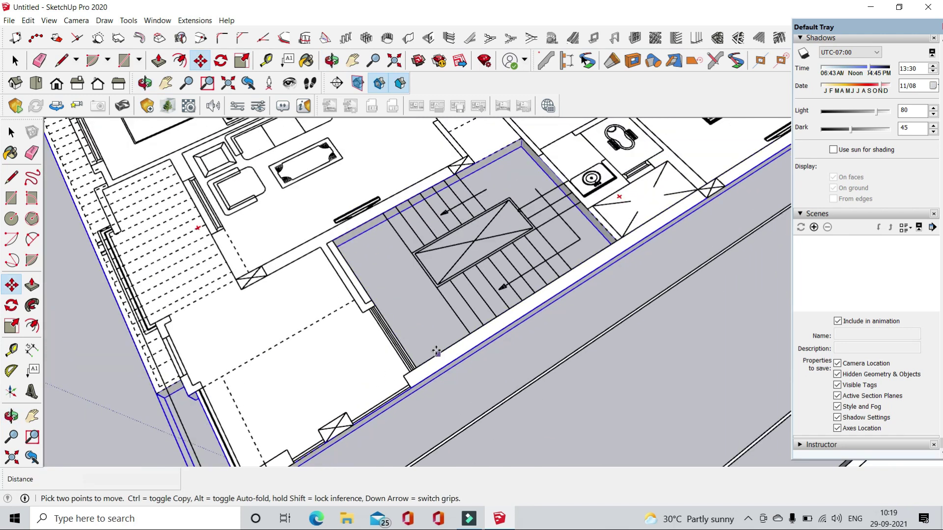
pyautogui.scroll(-2, 456, 339)
pyautogui.scroll(2, 510, 314)
pyautogui.scroll(2, 519, 280)
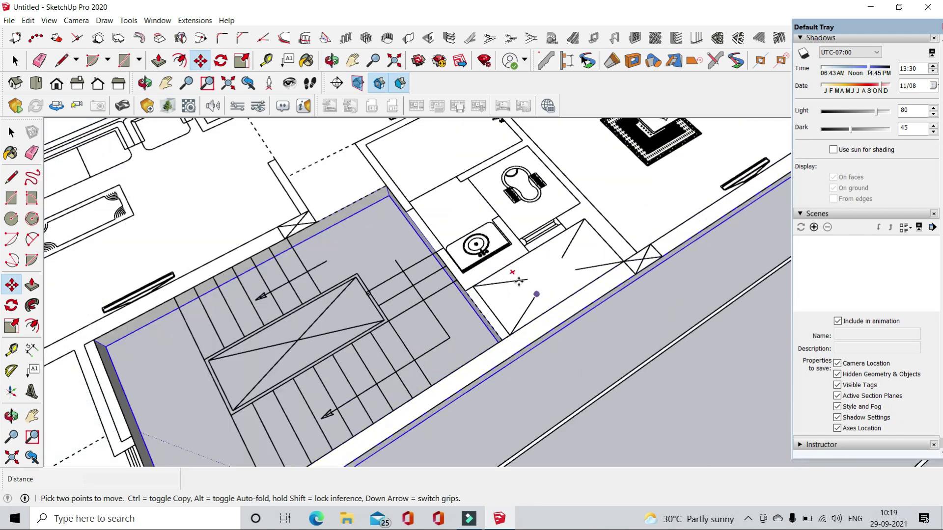
pyautogui.scroll(1, 477, 289)
pyautogui.click(529, 357)
# - Drop the middle plan onto the matching corner atop the ground-floor walls
pyautogui.scroll(-1, 527, 358)
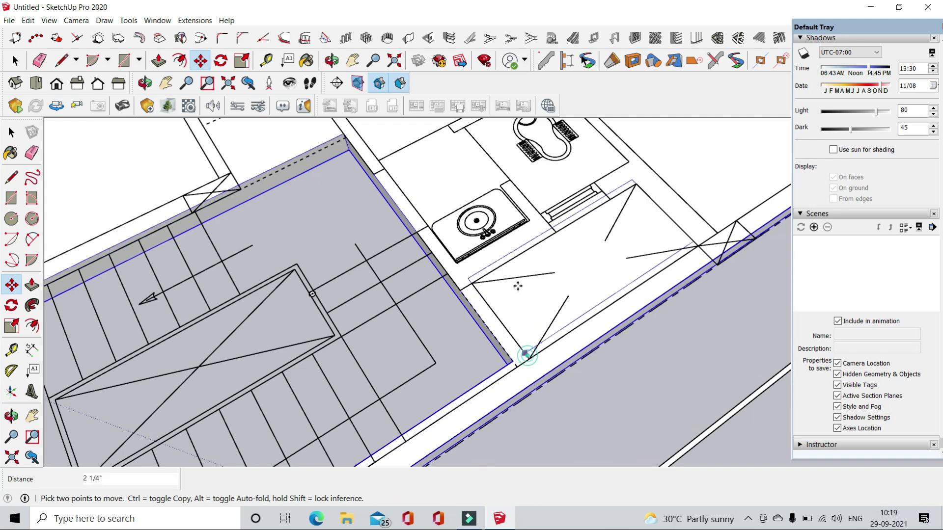
pyautogui.scroll(-2, 545, 364)
pyautogui.scroll(-2, 565, 373)
pyautogui.scroll(-1, 584, 388)
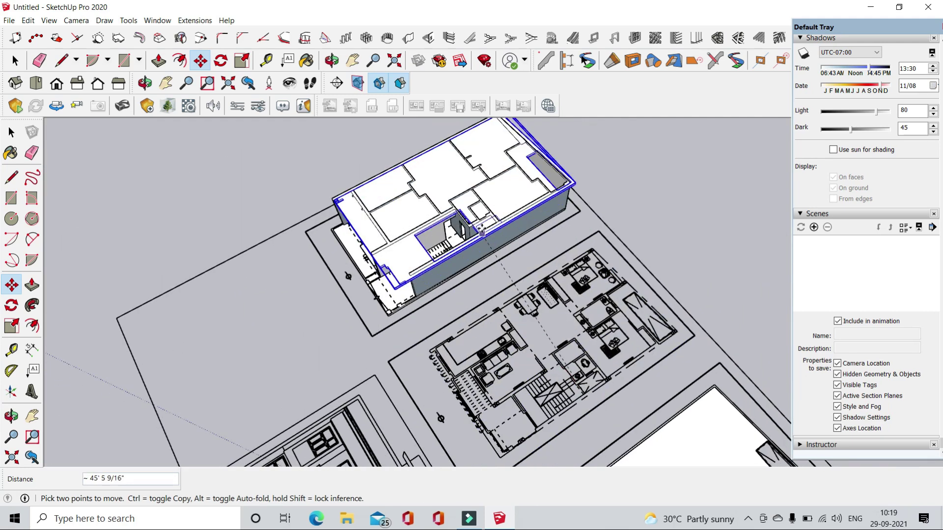
pyautogui.scroll(2, 467, 235)
pyautogui.scroll(2, 474, 243)
pyautogui.scroll(2, 479, 249)
pyautogui.scroll(-2, 480, 249)
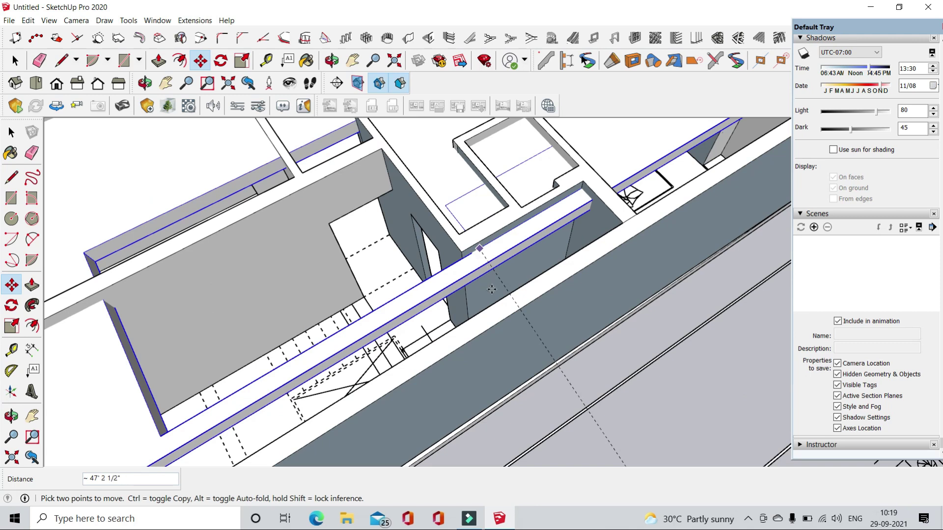
pyautogui.scroll(2, 496, 304)
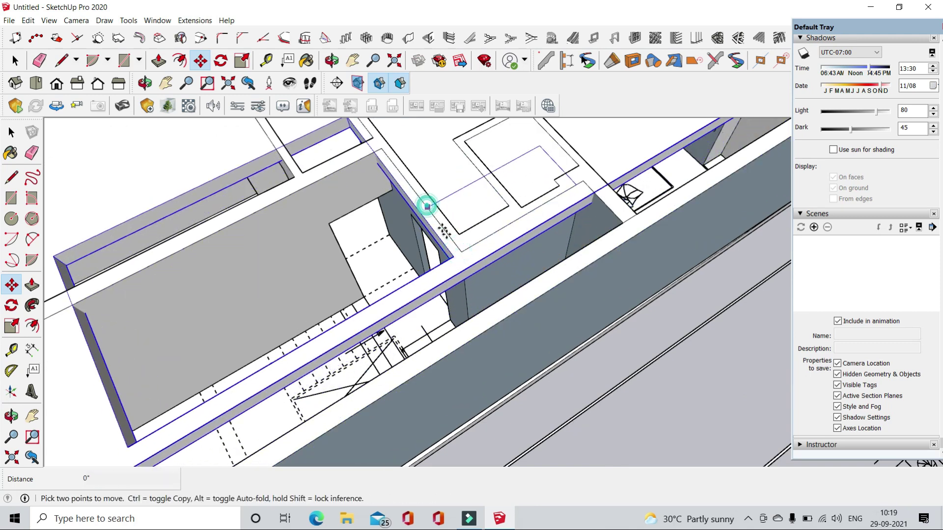
pyautogui.click(460, 255)
# - Push the stairwell area through the upper floor slab
pyautogui.scroll(-5, 461, 255)
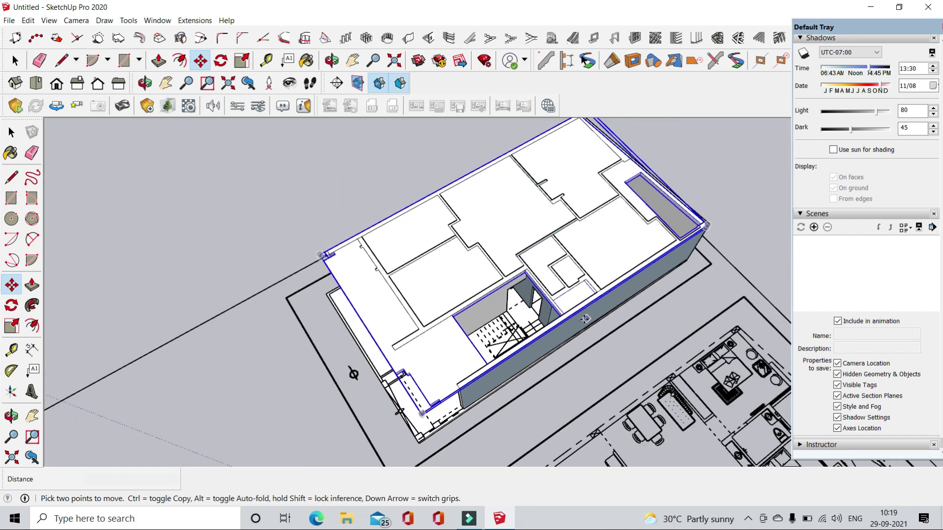
pyautogui.moveTo(460, 255); pyautogui.dragTo(344, 221, button='middle')
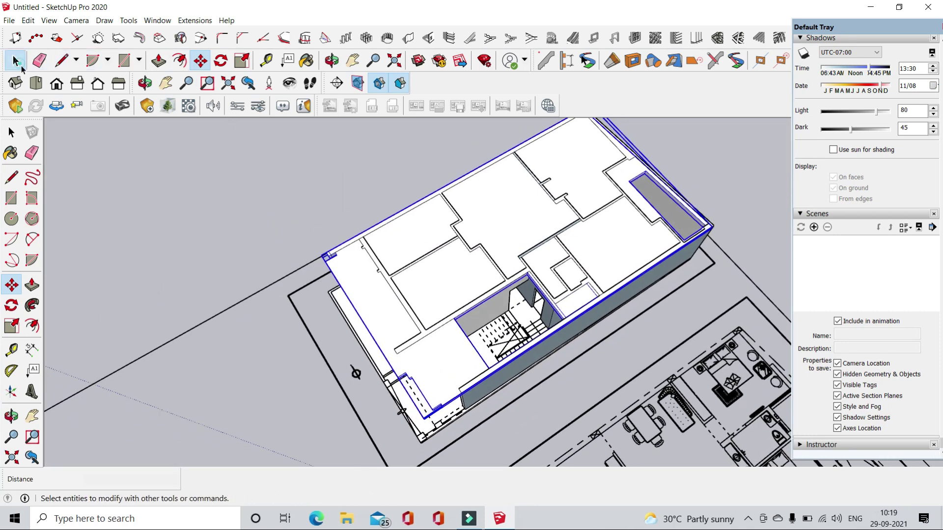
pyautogui.scroll(2, 552, 320)
pyautogui.scroll(2, 516, 278)
pyautogui.scroll(2, 520, 280)
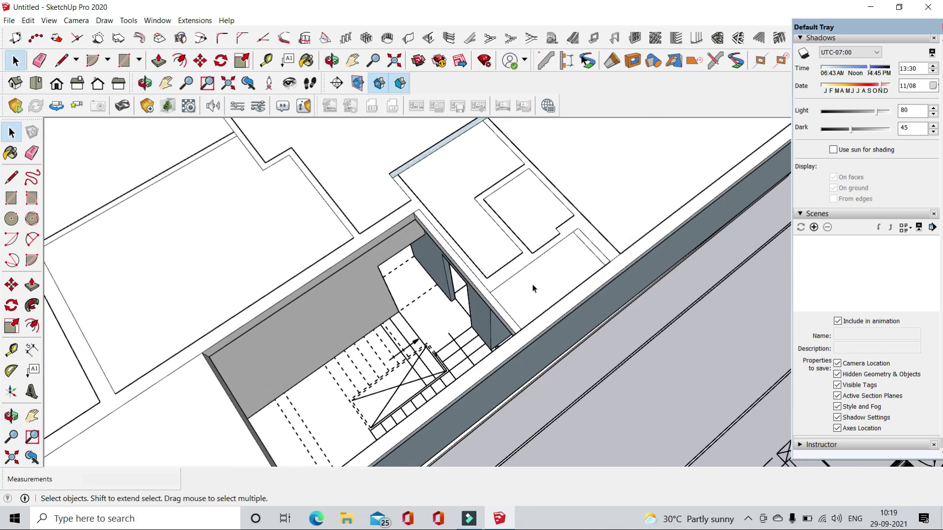
pyautogui.scroll(2, 532, 284)
pyautogui.scroll(2, 555, 268)
pyautogui.scroll(2, 577, 252)
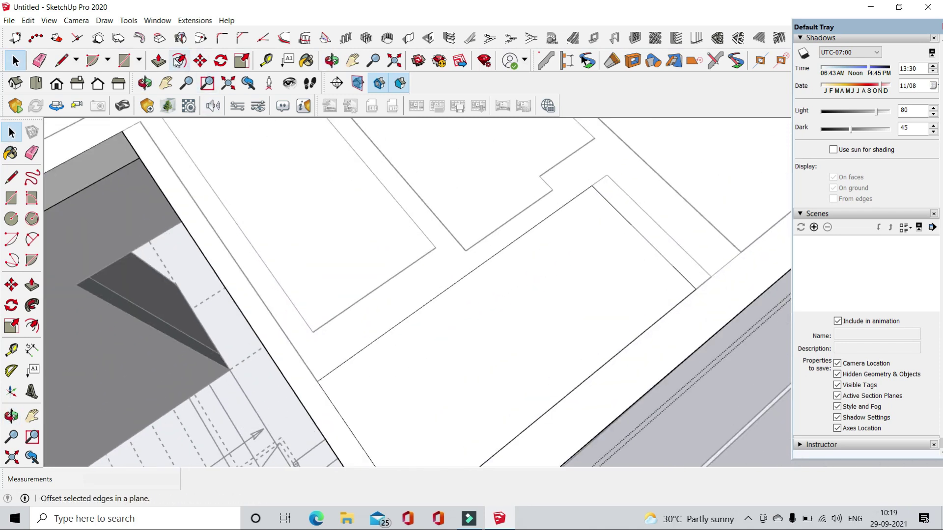
pyautogui.click(159, 61)
pyautogui.moveTo(557, 396); pyautogui.dragTo(460, 295, button='middle')
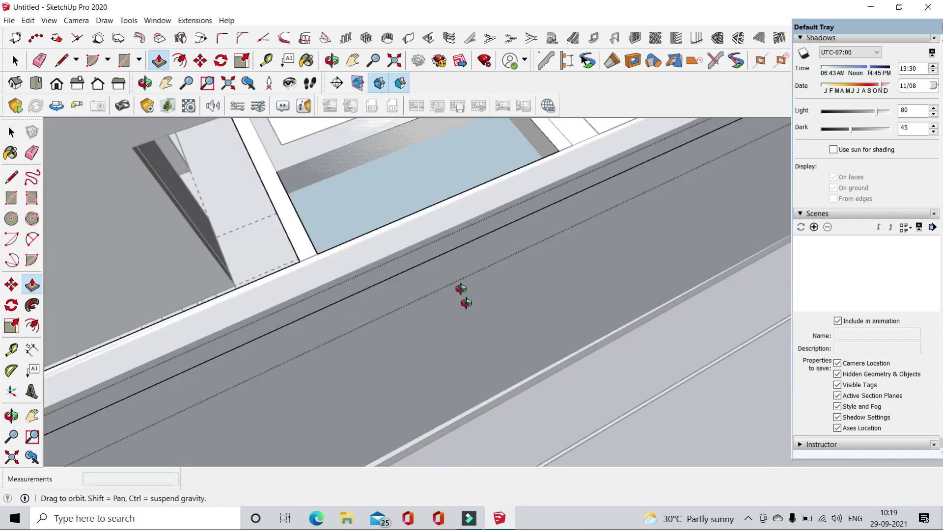
pyautogui.scroll(3, 572, 454)
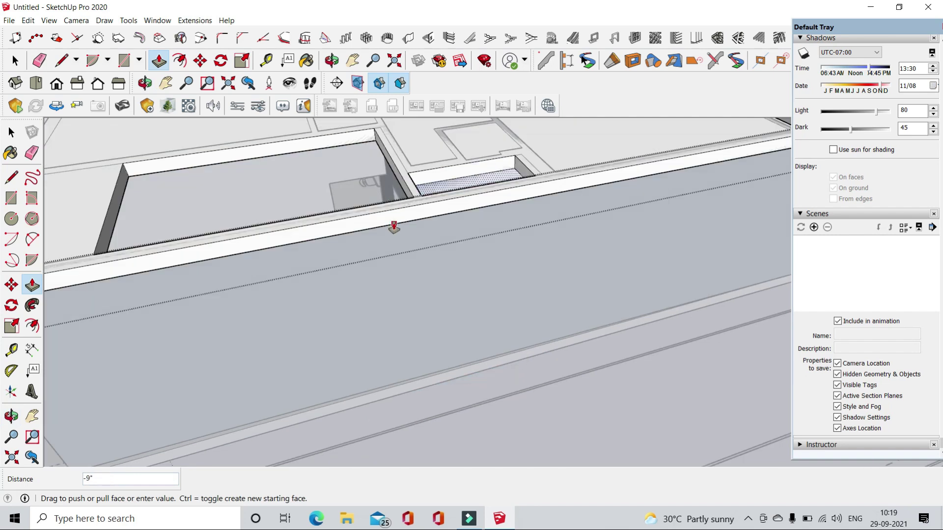
# - Orbit to inspect the new stairwell openings and the whole building
pyautogui.moveTo(394, 227); pyautogui.dragTo(480, 305, button='middle')
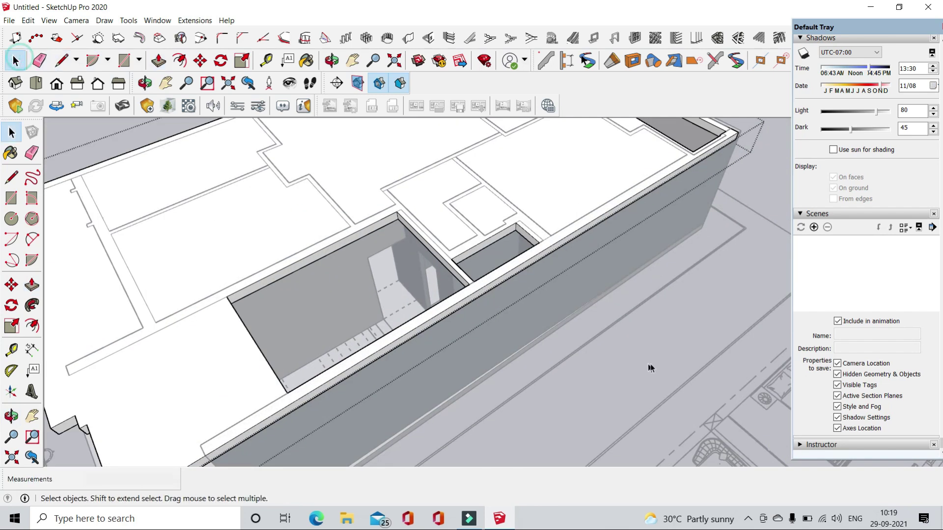
pyautogui.scroll(-3, 650, 368)
pyautogui.scroll(-3, 631, 361)
pyautogui.moveTo(656, 328)
pyautogui.mouseDown(button='middle')
pyautogui.moveTo(358, 390)
pyautogui.moveTo(467, 333)
pyautogui.mouseUp(button='middle')
pyautogui.scroll(2, 467, 333)
pyautogui.scroll(2, 462, 330)
pyautogui.scroll(2, 458, 328)
# - Copy the ground-floor wall group with Move+Ctrl from its bottom corner onto the slab top corner (11' 9")
pyautogui.click(429, 293)
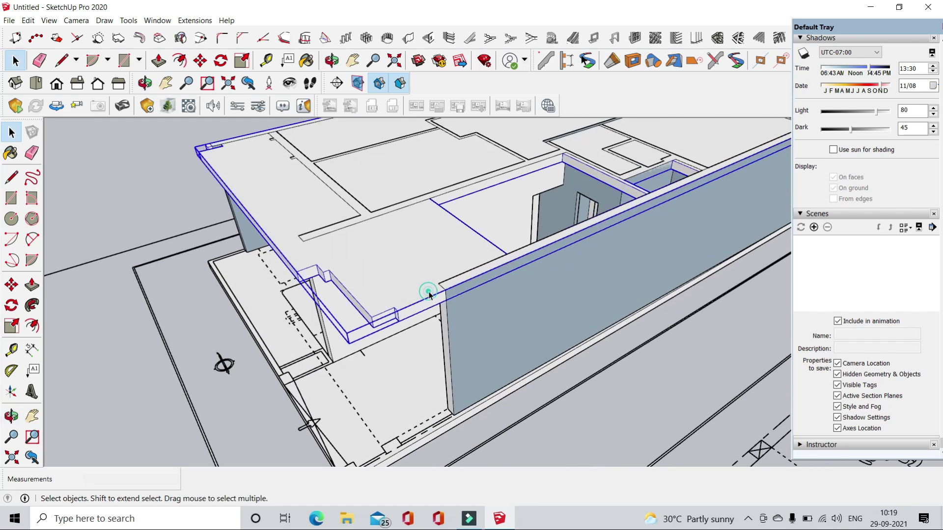
pyautogui.scroll(2, 441, 300)
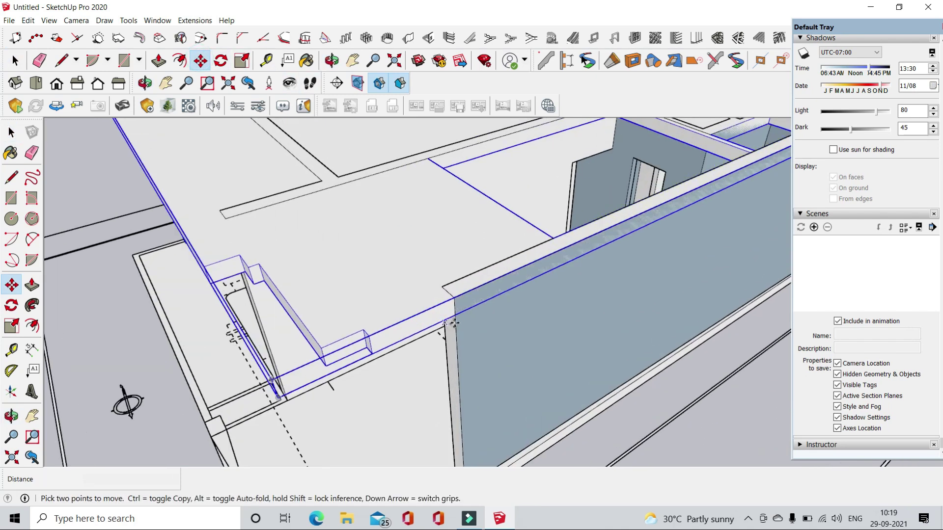
pyautogui.click(455, 317)
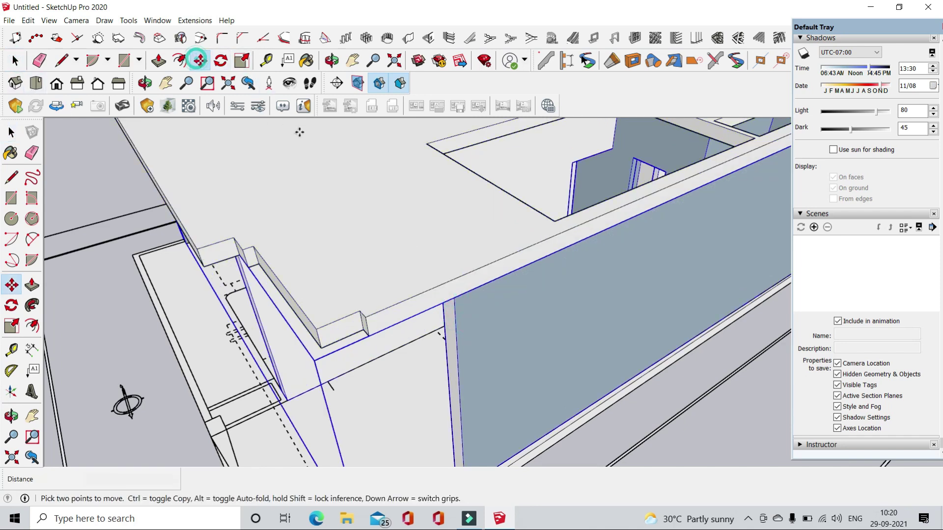
pyautogui.moveTo(299, 132); pyautogui.dragTo(417, 263, button='middle')
pyautogui.scroll(-2, 417, 263)
pyautogui.scroll(3, 410, 339)
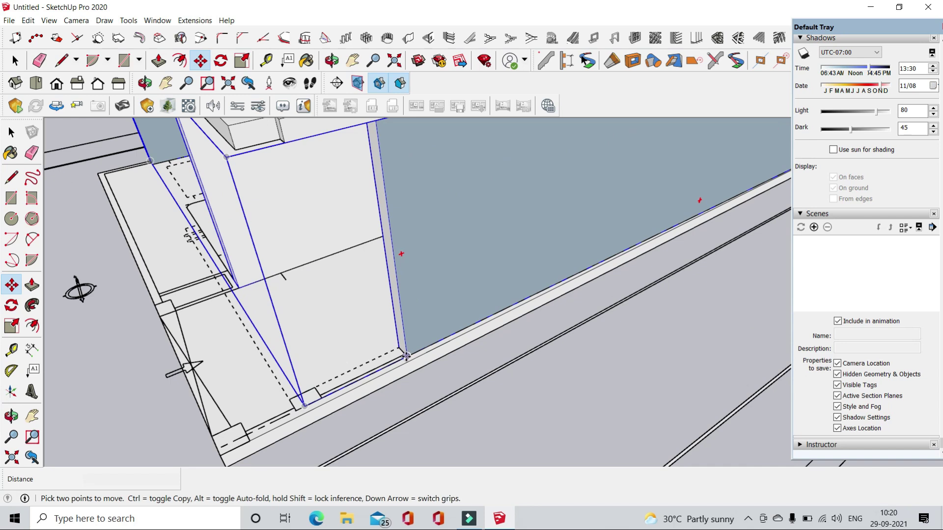
pyautogui.scroll(-3, 406, 356)
pyautogui.scroll(-2, 398, 305)
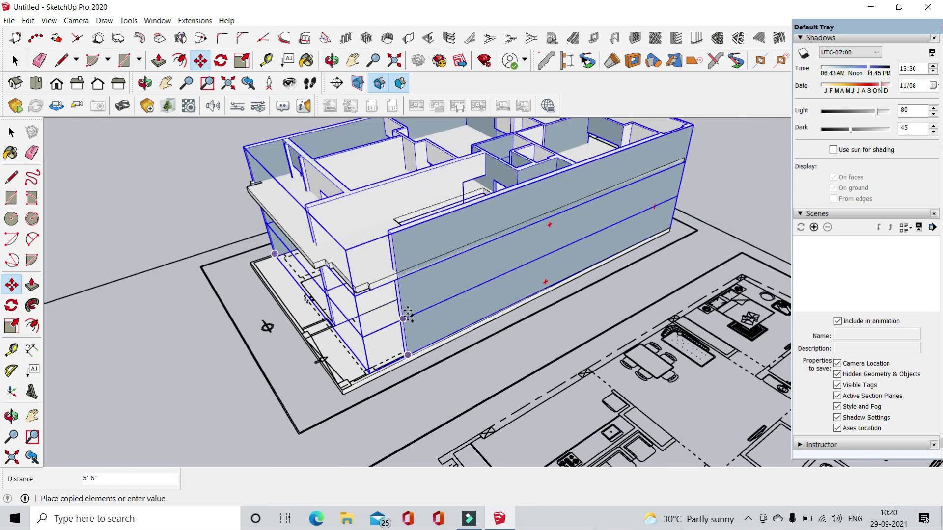
pyautogui.scroll(4, 399, 271)
pyautogui.scroll(-3, 400, 264)
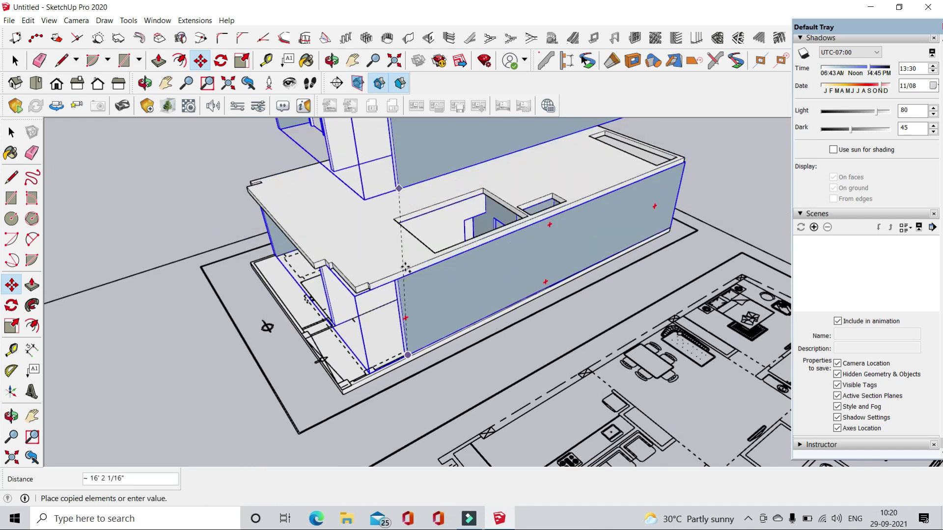
pyautogui.scroll(3, 377, 208)
pyautogui.scroll(2, 399, 260)
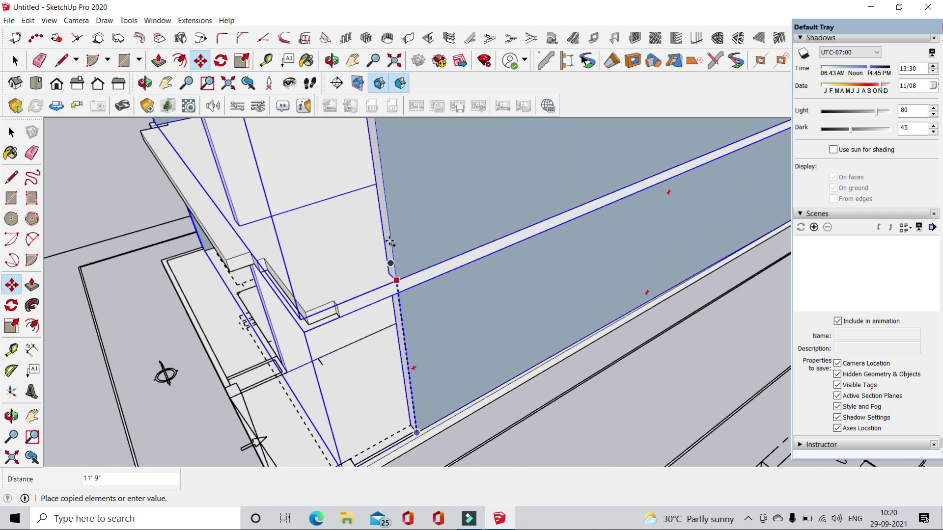
pyautogui.click(399, 279)
pyautogui.scroll(-3, 399, 279)
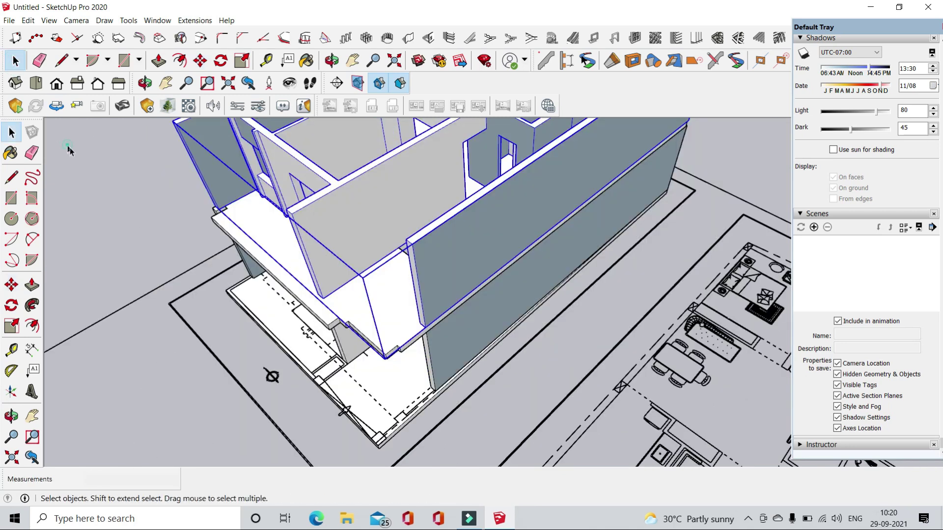
pyautogui.click(69, 150)
pyautogui.scroll(-3, 147, 245)
# - Move the upper floor group so its corner snaps to the building's matching corner in plan
pyautogui.moveTo(248, 340); pyautogui.dragTo(255, 339, button='middle')
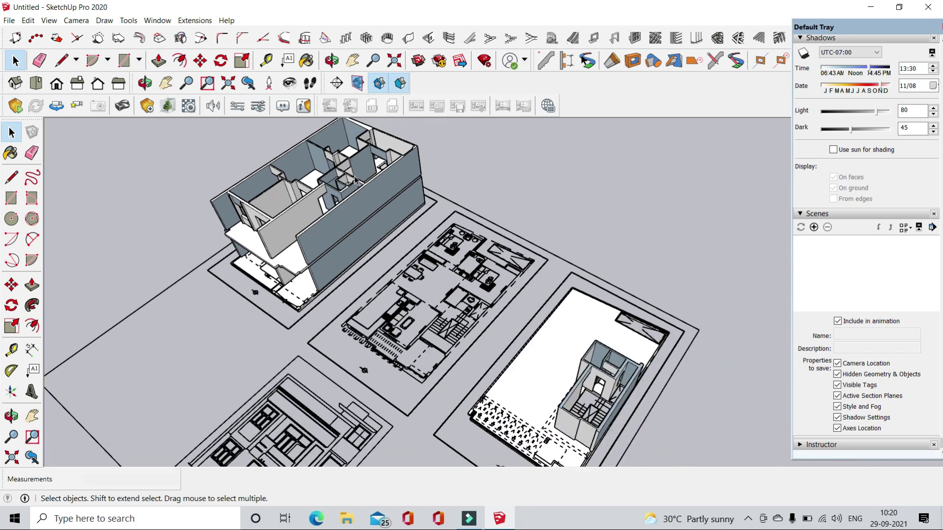
pyautogui.scroll(1, 486, 351)
pyautogui.scroll(2, 486, 350)
pyautogui.scroll(2, 486, 351)
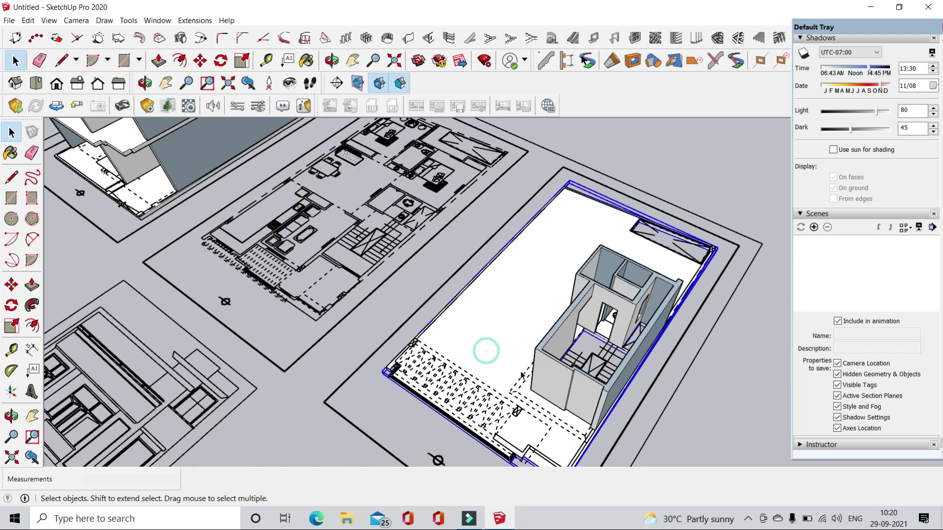
pyautogui.moveTo(522, 374); pyautogui.dragTo(523, 323, button='middle')
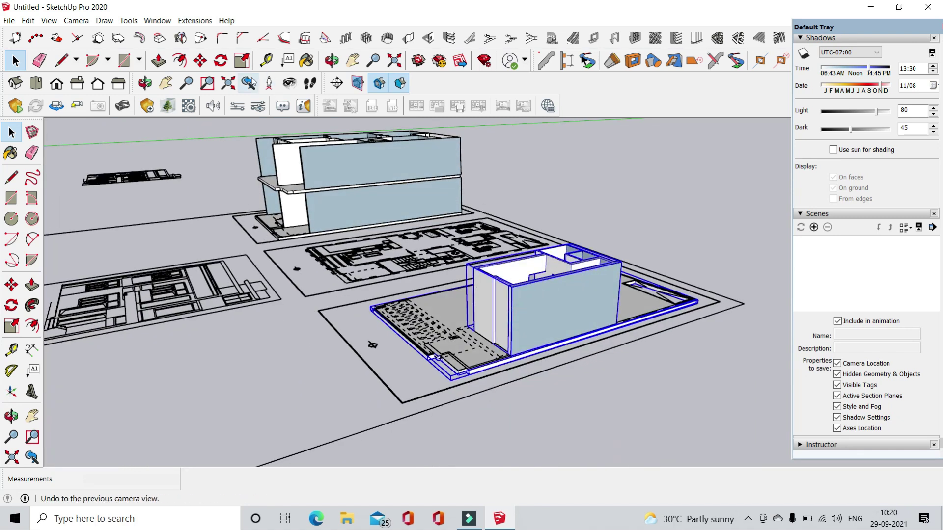
pyautogui.moveTo(504, 271); pyautogui.dragTo(519, 399, button='middle')
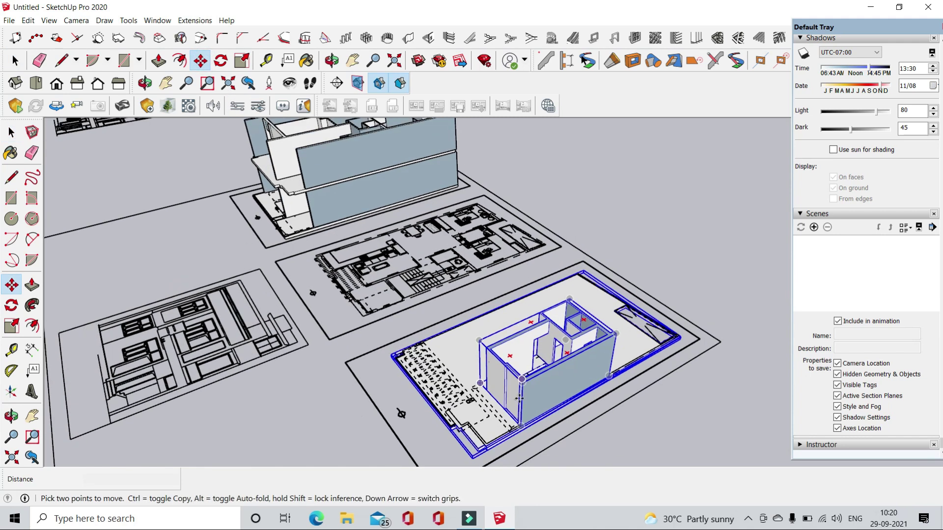
pyautogui.moveTo(523, 334); pyautogui.dragTo(496, 383, button='middle')
pyautogui.scroll(2, 566, 431)
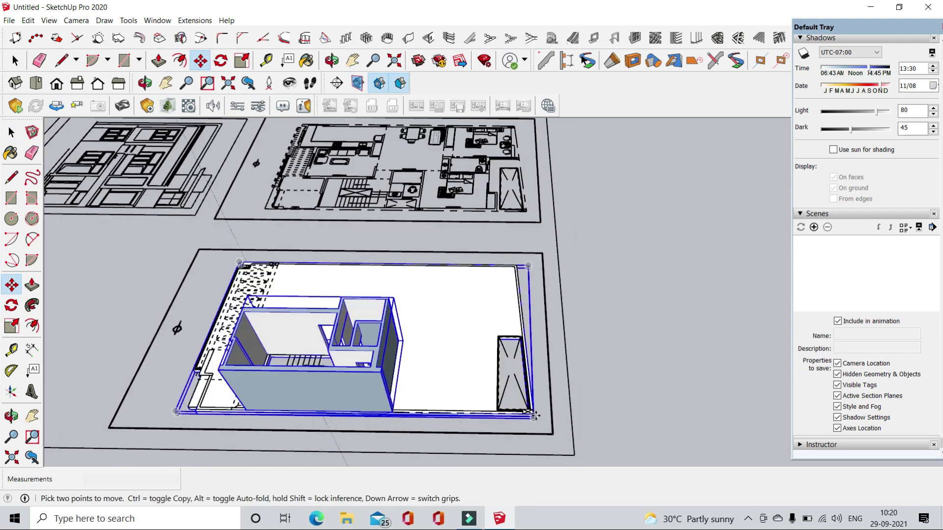
pyautogui.scroll(4, 550, 422)
pyautogui.scroll(2, 530, 412)
pyautogui.scroll(2, 518, 405)
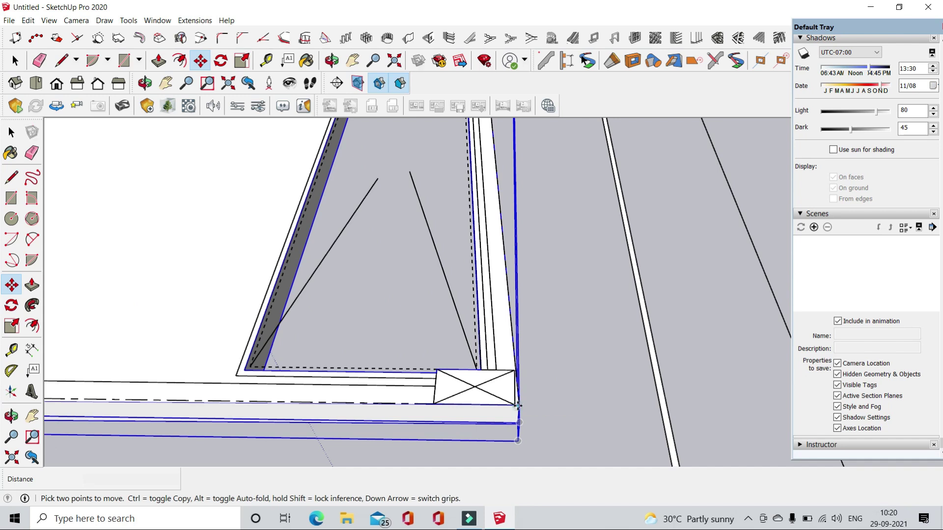
pyautogui.click(518, 406)
pyautogui.scroll(-2, 518, 405)
pyautogui.scroll(-3, 523, 405)
pyautogui.scroll(-3, 530, 406)
pyautogui.scroll(-2, 537, 405)
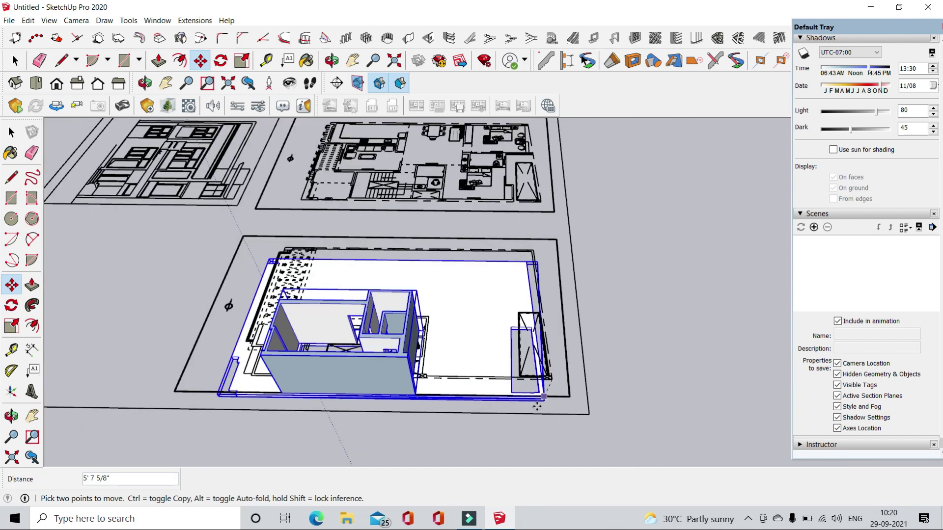
pyautogui.scroll(-3, 535, 221)
pyautogui.scroll(-2, 528, 231)
pyautogui.scroll(2, 530, 221)
pyautogui.scroll(4, 527, 237)
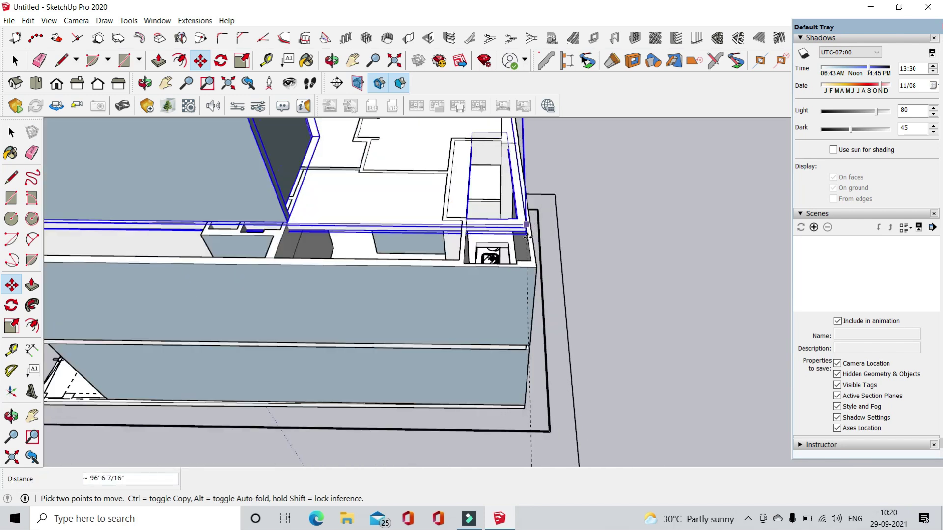
pyautogui.scroll(2, 529, 243)
pyautogui.scroll(2, 538, 265)
pyautogui.scroll(1, 545, 282)
pyautogui.click(551, 295)
# - Lift the floor group from its bottom corner onto the building's top edge
pyautogui.moveTo(551, 296)
pyautogui.mouseDown(button='middle')
pyautogui.moveTo(492, 303)
pyautogui.moveTo(475, 335)
pyautogui.mouseUp(button='middle')
pyautogui.moveTo(288, 349)
pyautogui.mouseDown(button='middle')
pyautogui.moveTo(406, 341)
pyautogui.moveTo(479, 309)
pyautogui.moveTo(408, 318)
pyautogui.moveTo(462, 298)
pyautogui.mouseUp(button='middle')
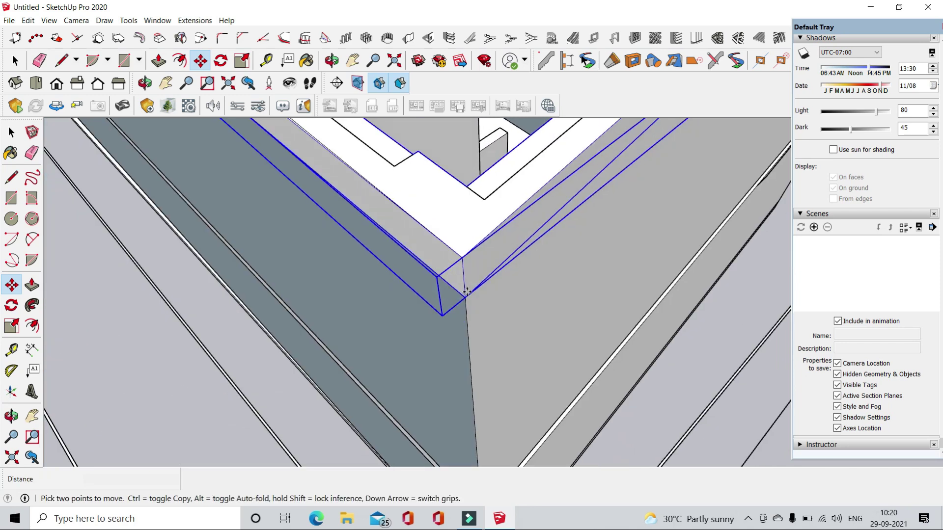
pyautogui.click(463, 301)
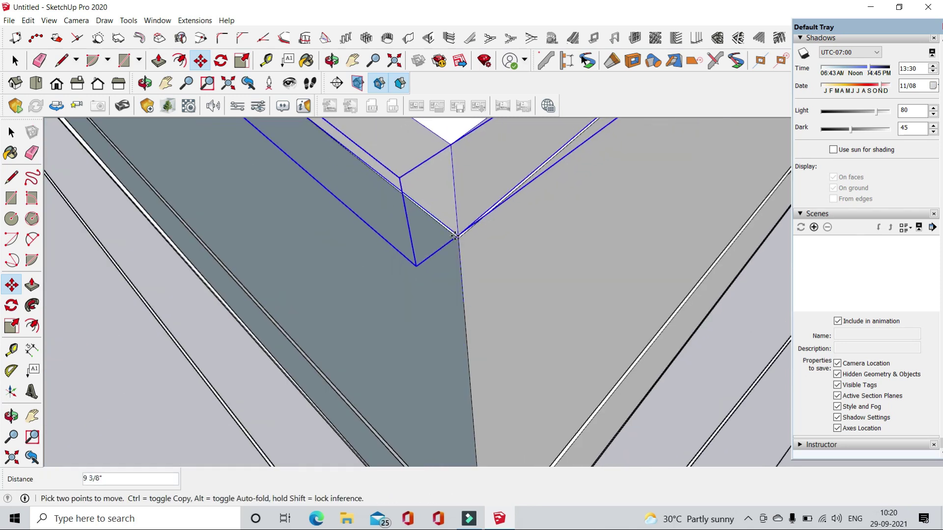
pyautogui.scroll(-5, 491, 266)
pyautogui.scroll(-3, 595, 316)
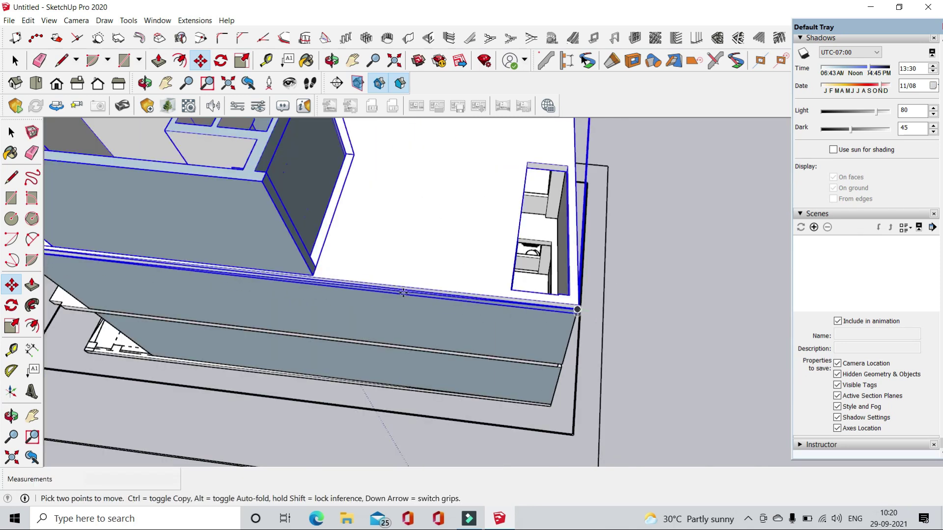
pyautogui.scroll(-3, 596, 315)
pyautogui.click(14, 61)
# - Draw a rectangle from the toilet block corner to the stair's far corner on the top-floor plan
pyautogui.click(111, 179)
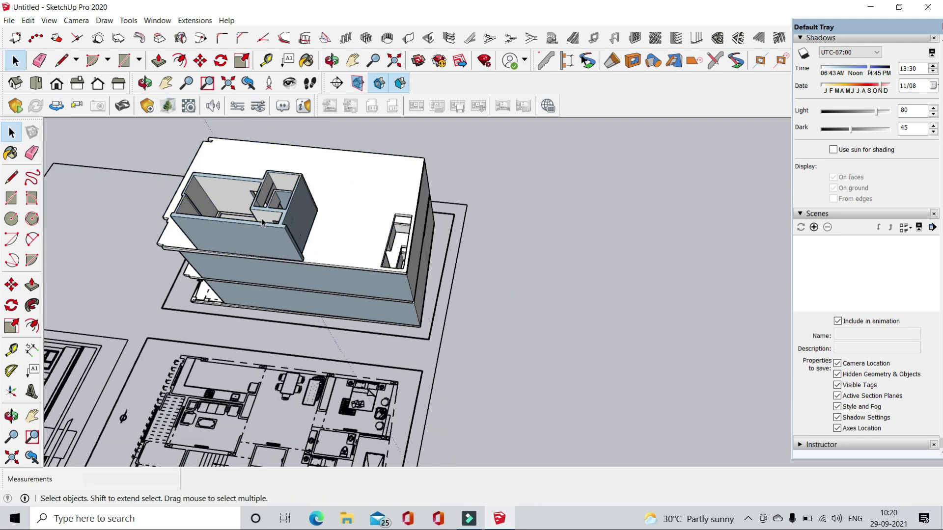
pyautogui.moveTo(112, 179)
pyautogui.mouseDown(button='middle')
pyautogui.moveTo(396, 309)
pyautogui.moveTo(46, 329)
pyautogui.moveTo(549, 385)
pyautogui.moveTo(391, 404)
pyautogui.mouseUp(button='middle')
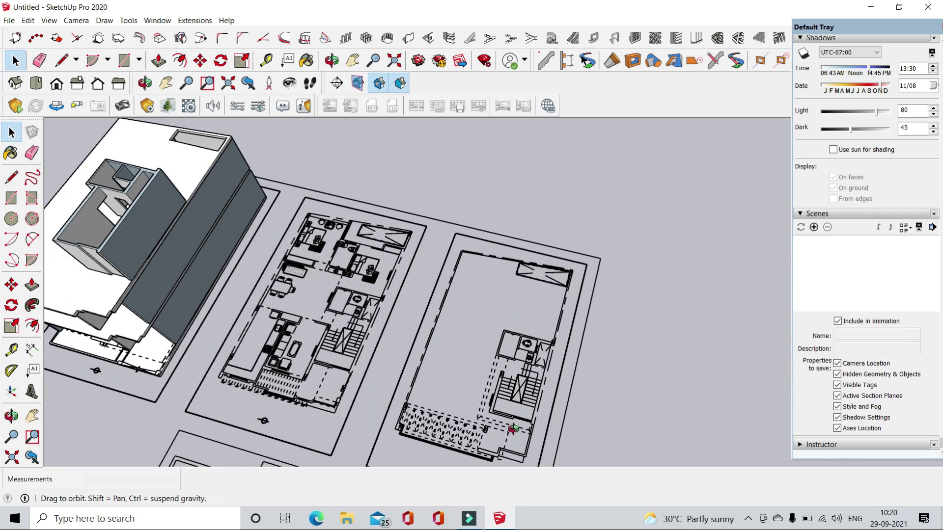
pyautogui.scroll(3, 477, 393)
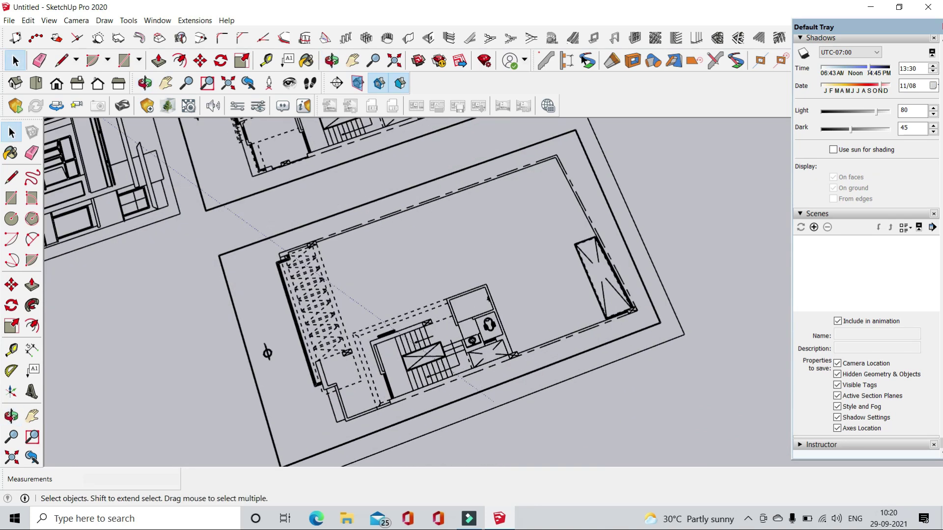
pyautogui.scroll(3, 468, 343)
pyautogui.scroll(2, 565, 356)
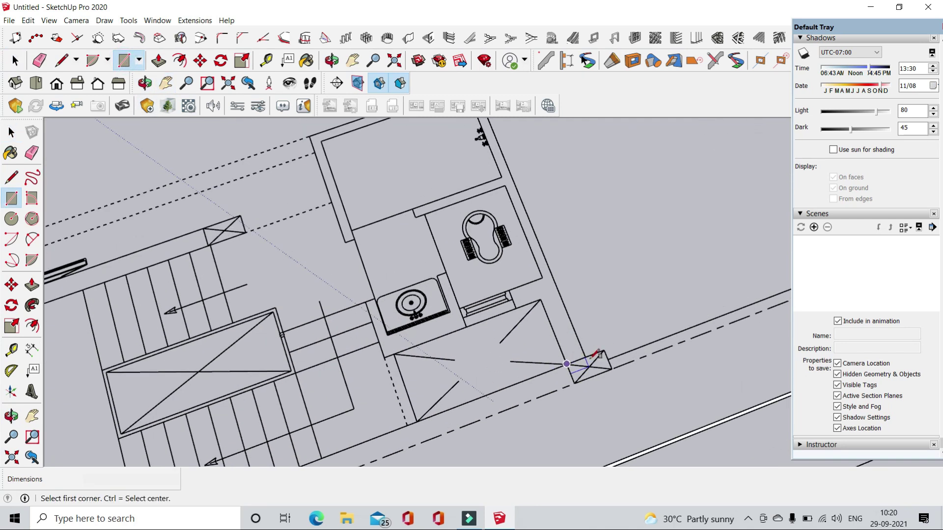
pyautogui.click(611, 368)
pyautogui.scroll(-2, 589, 364)
pyautogui.scroll(-2, 606, 326)
pyautogui.scroll(-3, 405, 246)
pyautogui.scroll(2, 339, 299)
pyautogui.scroll(2, 319, 272)
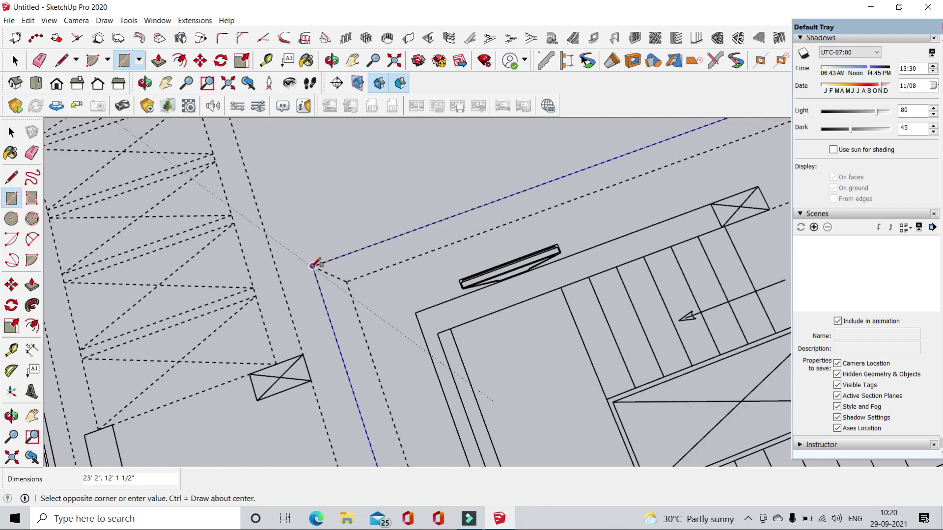
pyautogui.click(308, 278)
# - Add a thin strip rectangle along the bottom edge to extend the traced face
pyautogui.scroll(-2, 344, 285)
pyautogui.scroll(2, 595, 375)
pyautogui.scroll(1, 638, 319)
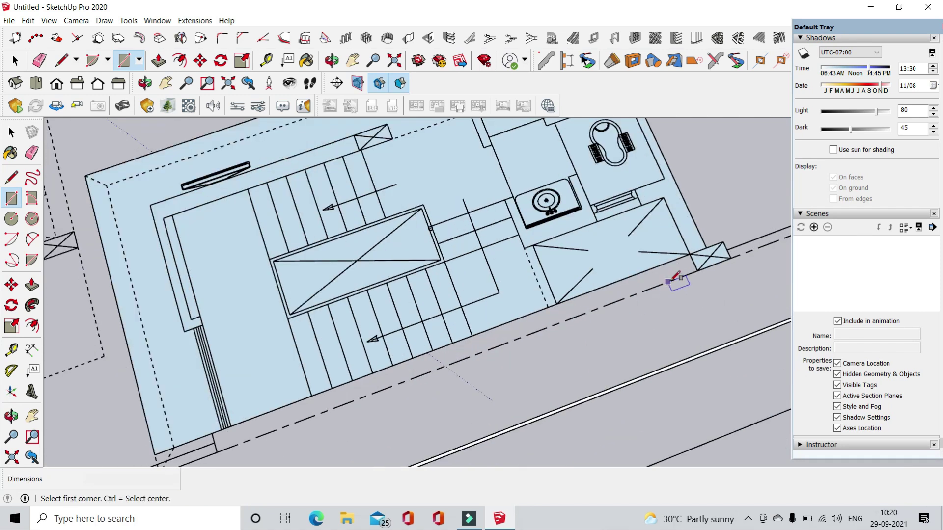
pyautogui.click(697, 269)
pyautogui.scroll(-2, 314, 397)
pyautogui.scroll(2, 248, 391)
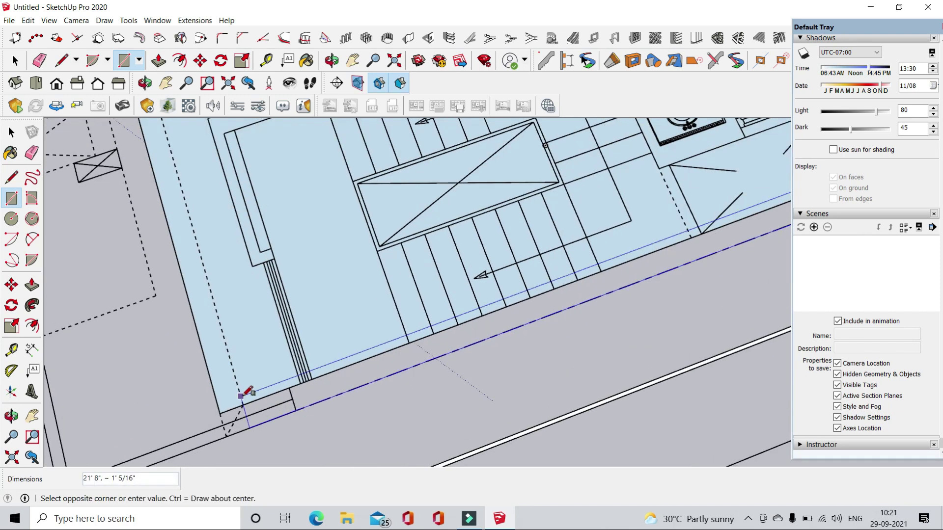
pyautogui.scroll(2, 212, 419)
pyautogui.click(212, 418)
# - Select the traced face with its edges and make it a group
pyautogui.click(15, 60)
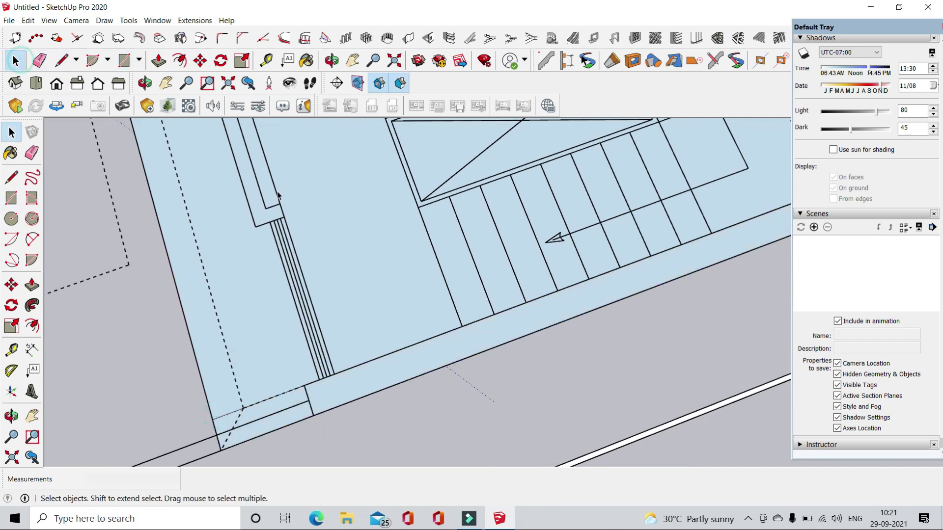
pyautogui.click(307, 172)
pyautogui.rightClick(307, 171)
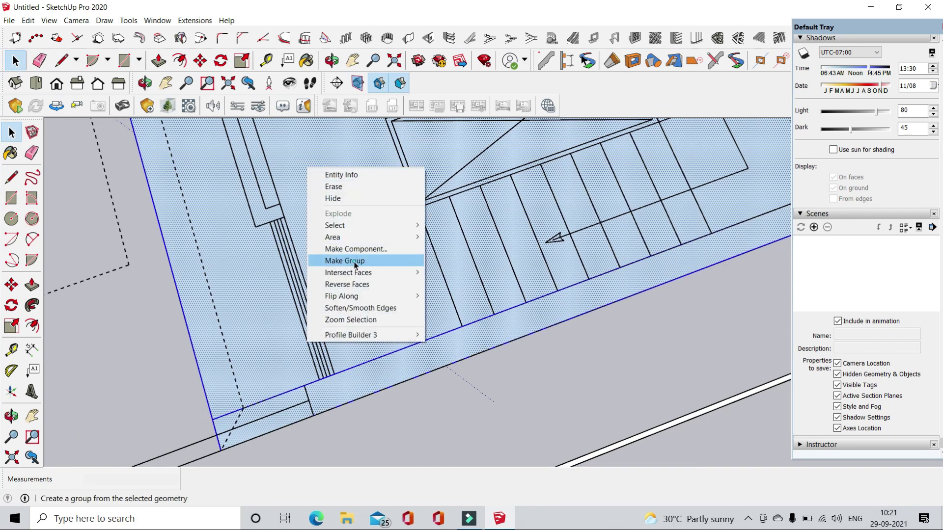
pyautogui.click(357, 237)
pyautogui.click(39, 60)
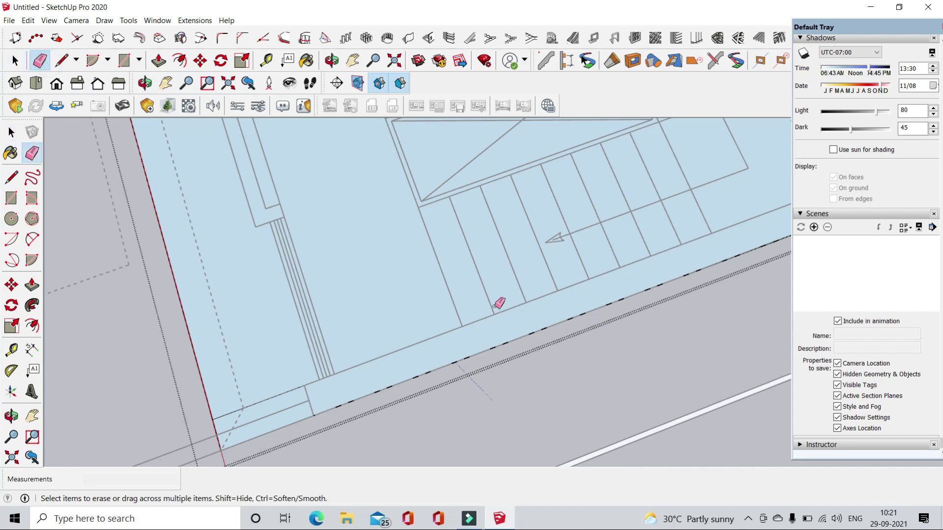
# - Push/Pull the grouped face up 9 inches into a slab, exit the group, and select it
pyautogui.scroll(-2, 502, 369)
pyautogui.scroll(-3, 502, 370)
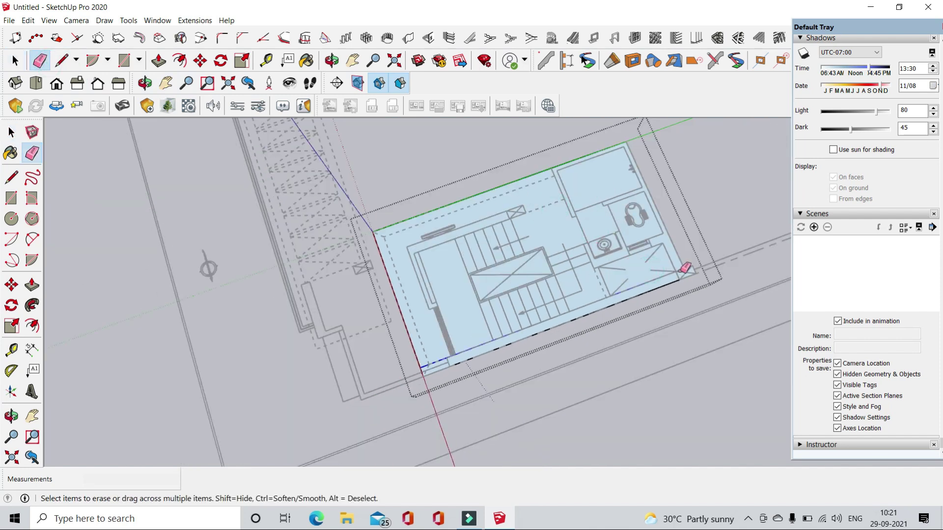
pyautogui.click(159, 61)
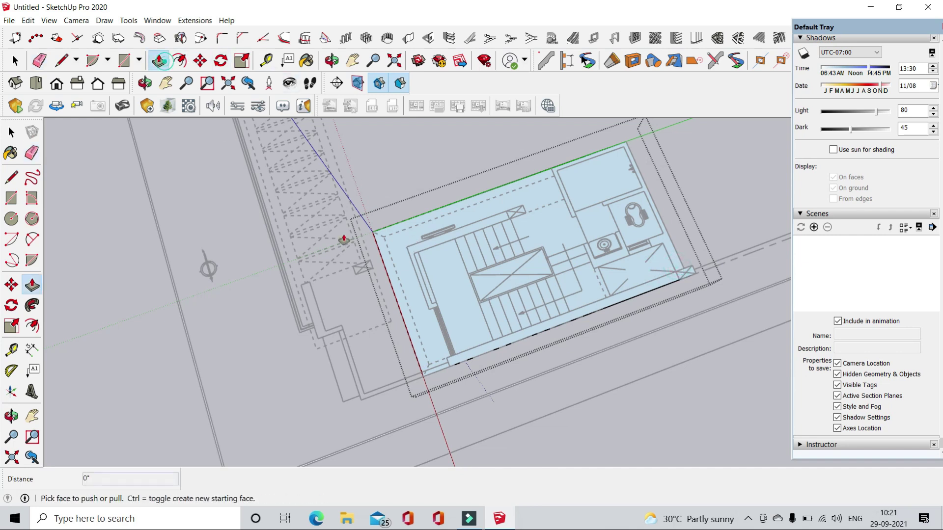
pyautogui.moveTo(523, 291); pyautogui.dragTo(522, 270)
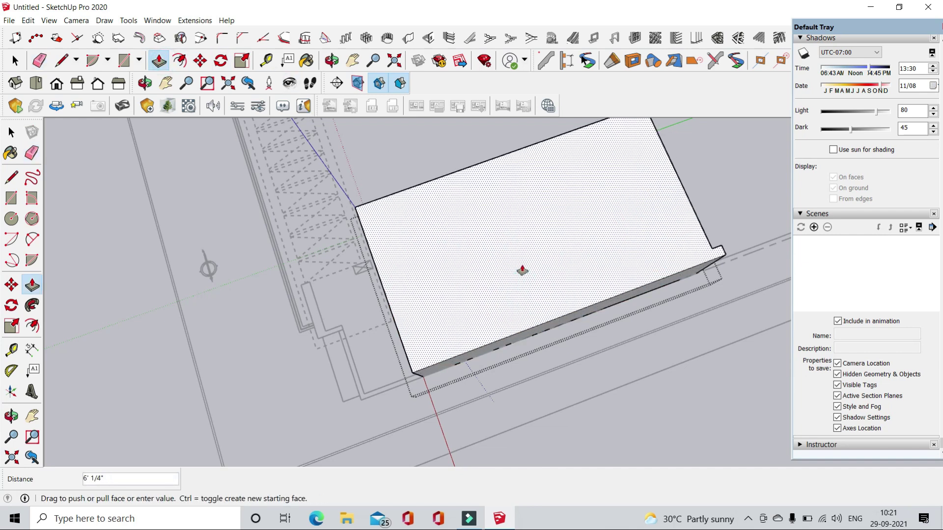
pyautogui.press('Return')
pyautogui.click(15, 60)
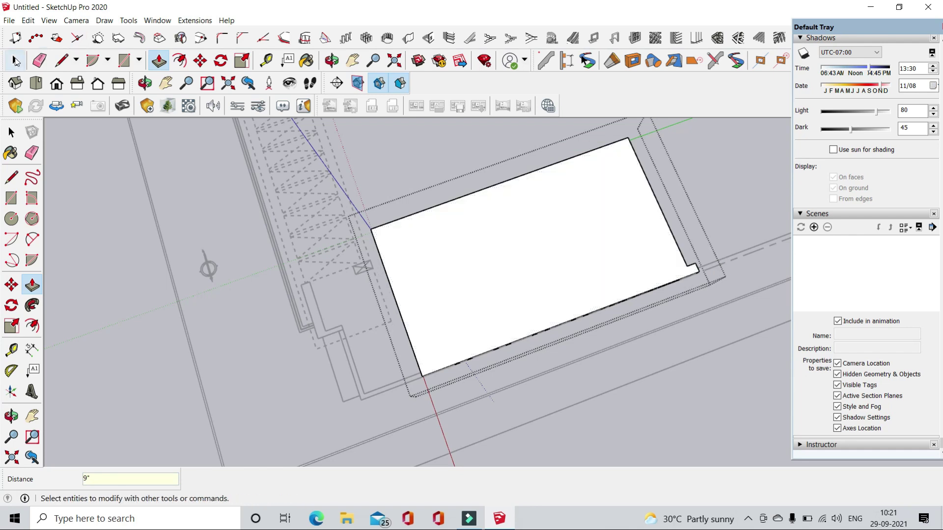
pyautogui.click(130, 214)
pyautogui.moveTo(364, 273); pyautogui.dragTo(476, 235, button='middle')
pyautogui.click(475, 292)
# - Move the 9-inch slab by its corner onto the top corner of the stair block walls
pyautogui.click(199, 60)
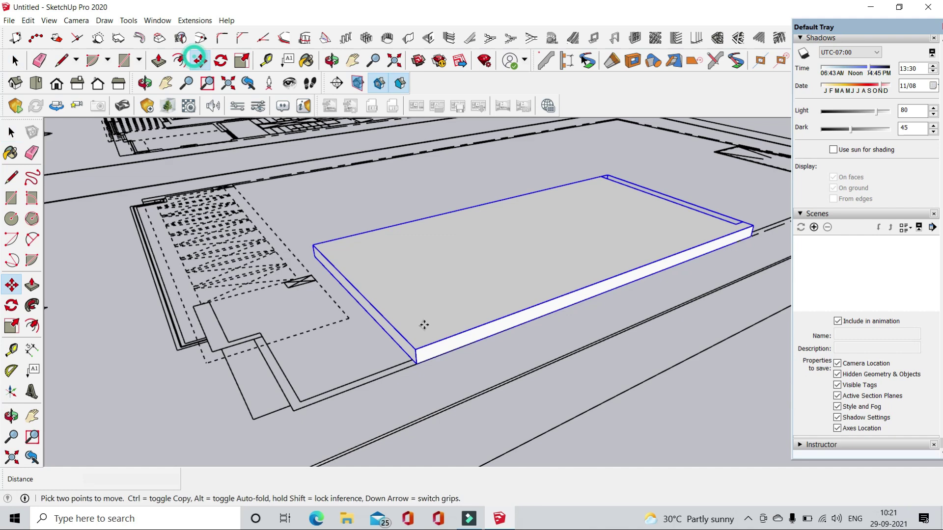
pyautogui.moveTo(423, 324); pyautogui.dragTo(484, 183, button='middle')
pyautogui.scroll(3, 484, 184)
pyautogui.scroll(2, 483, 183)
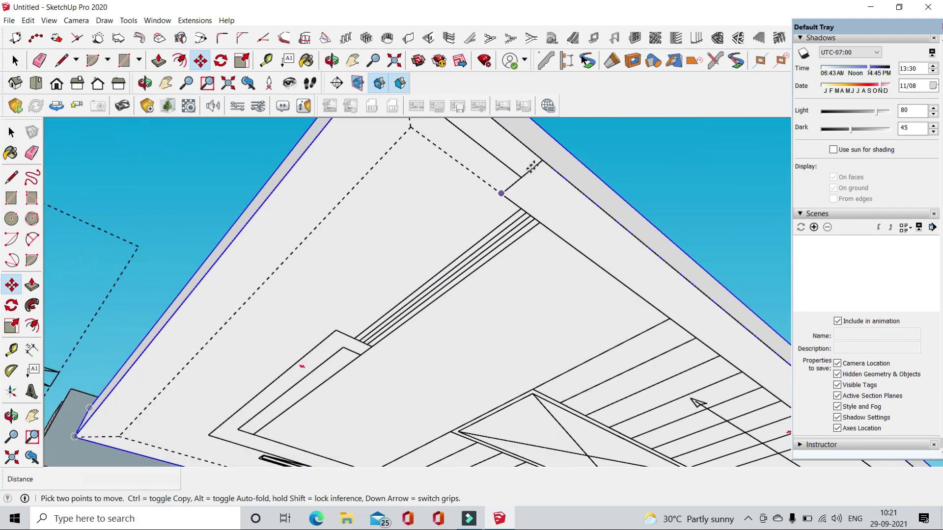
pyautogui.click(542, 161)
pyautogui.moveTo(545, 172)
pyautogui.mouseDown(button='middle')
pyautogui.moveTo(535, 385)
pyautogui.moveTo(368, 186)
pyautogui.mouseUp(button='middle')
pyautogui.scroll(-3, 534, 385)
pyautogui.scroll(-3, 558, 364)
pyautogui.scroll(3, 368, 186)
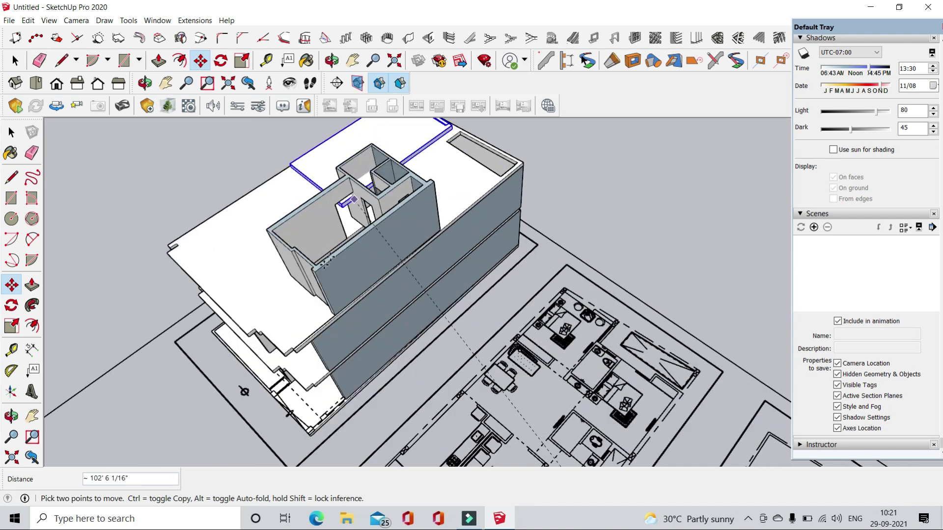
pyautogui.scroll(3, 299, 295)
pyautogui.scroll(4, 299, 294)
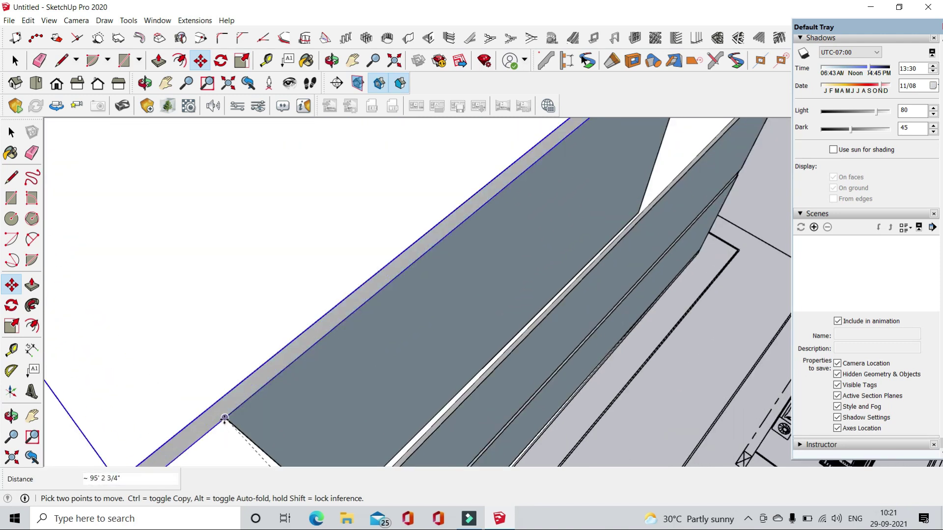
pyautogui.scroll(-5, 306, 385)
pyautogui.click(14, 60)
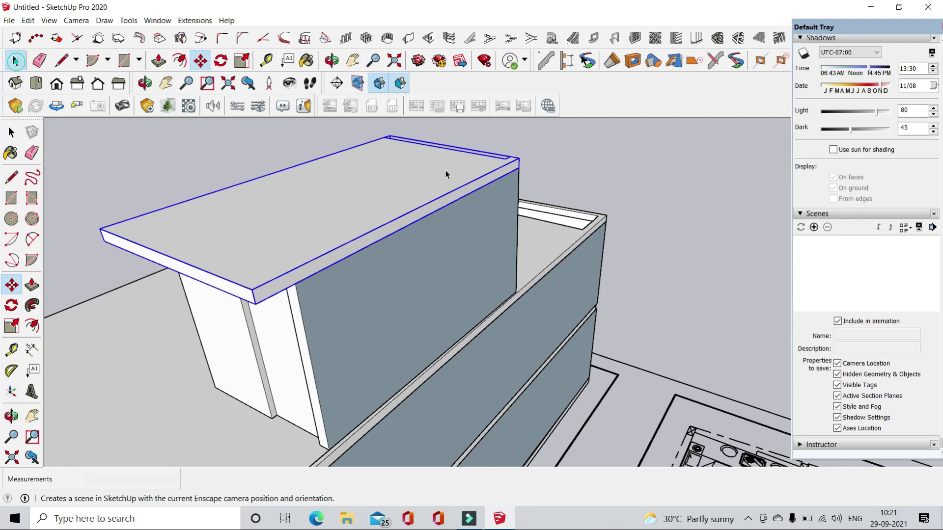
# - Orbit out to an aerial view of the three-level building and all the plans
pyautogui.click(598, 185)
pyautogui.moveTo(664, 170)
pyautogui.mouseDown(button='middle')
pyautogui.moveTo(582, 158)
pyautogui.moveTo(479, 190)
pyautogui.mouseUp(button='middle')
pyautogui.scroll(-5, 480, 189)
pyautogui.moveTo(551, 294)
pyautogui.mouseDown(button='middle')
pyautogui.moveTo(466, 211)
pyautogui.moveTo(491, 255)
pyautogui.mouseUp(button='middle')
pyautogui.scroll(-3, 491, 255)
pyautogui.scroll(4, 565, 319)
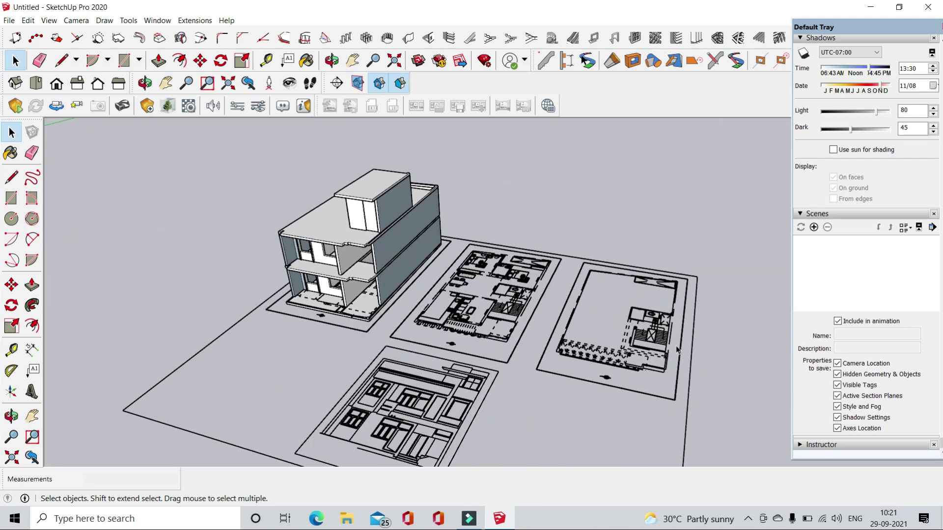
pyautogui.moveTo(564, 319); pyautogui.dragTo(652, 402, button='middle')
pyautogui.scroll(2, 652, 401)
pyautogui.scroll(2, 652, 402)
pyautogui.scroll(2, 652, 402)
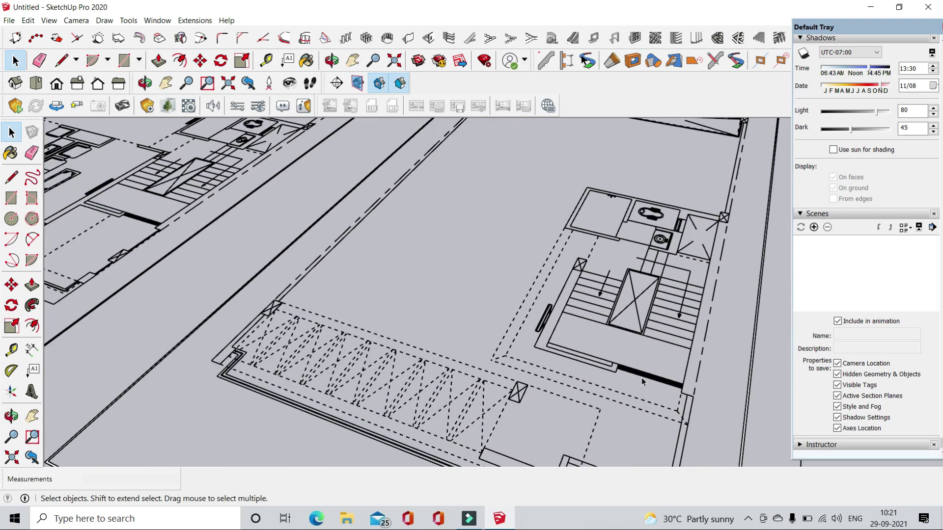
pyautogui.click(261, 64)
pyautogui.scroll(2, 563, 421)
pyautogui.scroll(2, 567, 436)
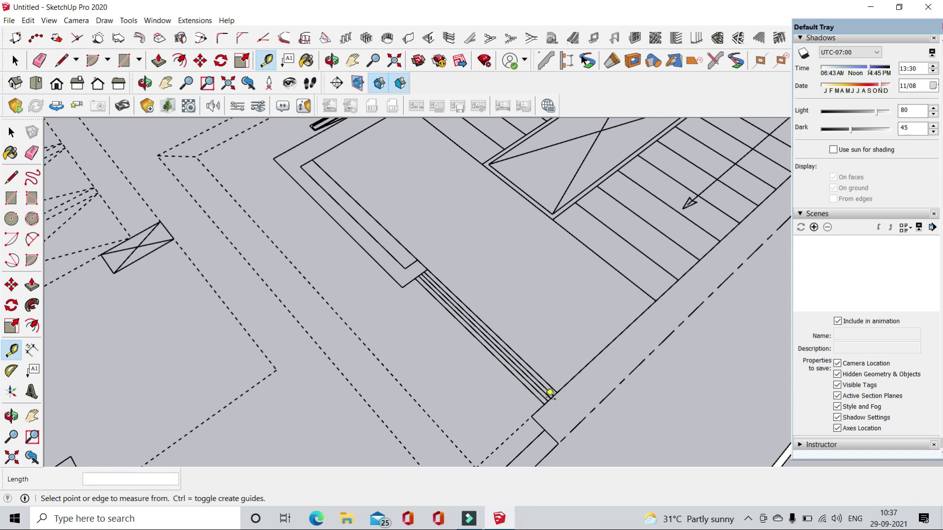
pyautogui.click(544, 404)
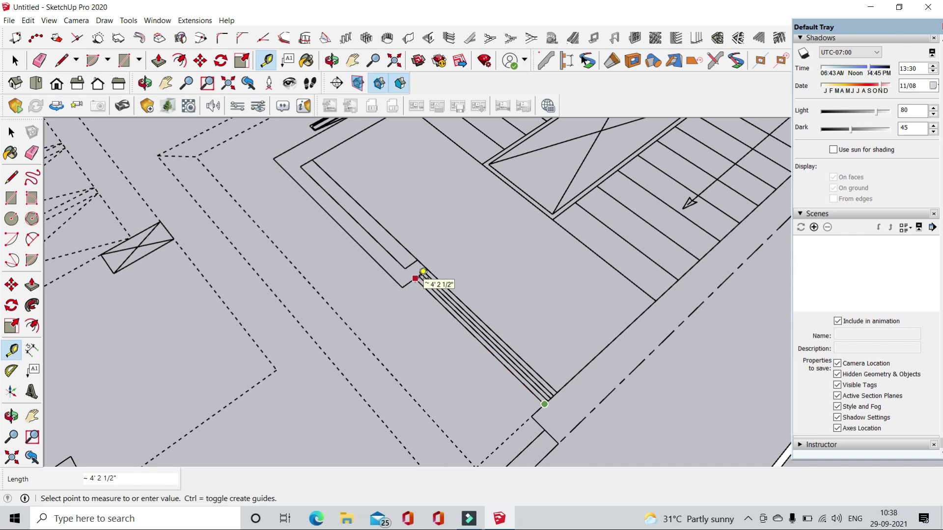
pyautogui.click(12, 177)
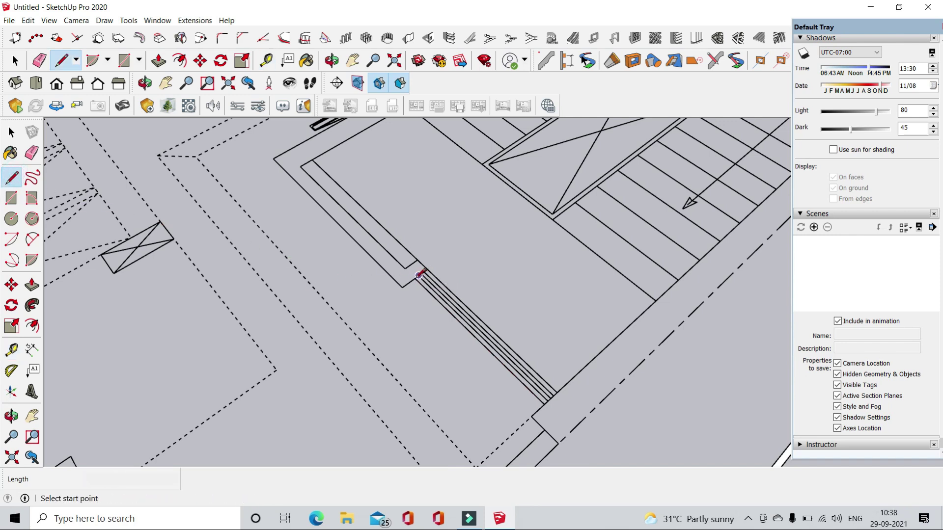
pyautogui.scroll(2, 544, 401)
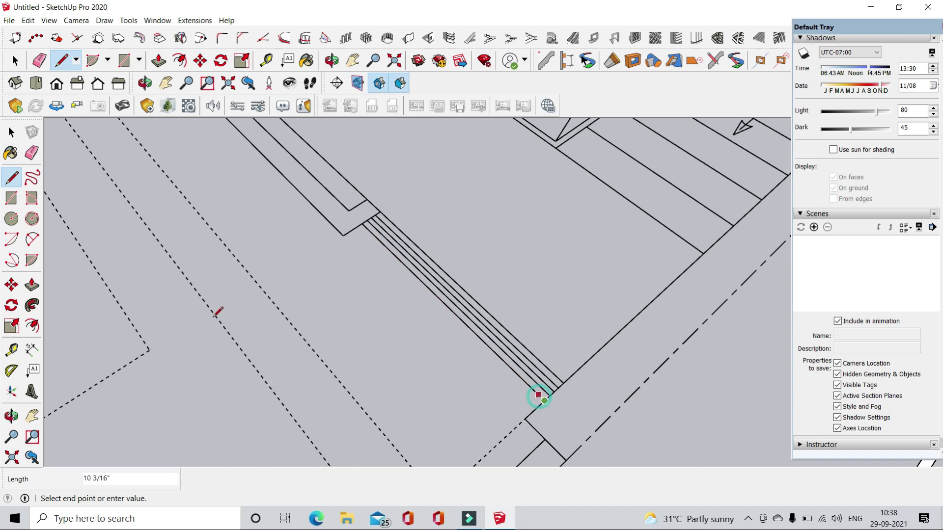
pyautogui.click(17, 63)
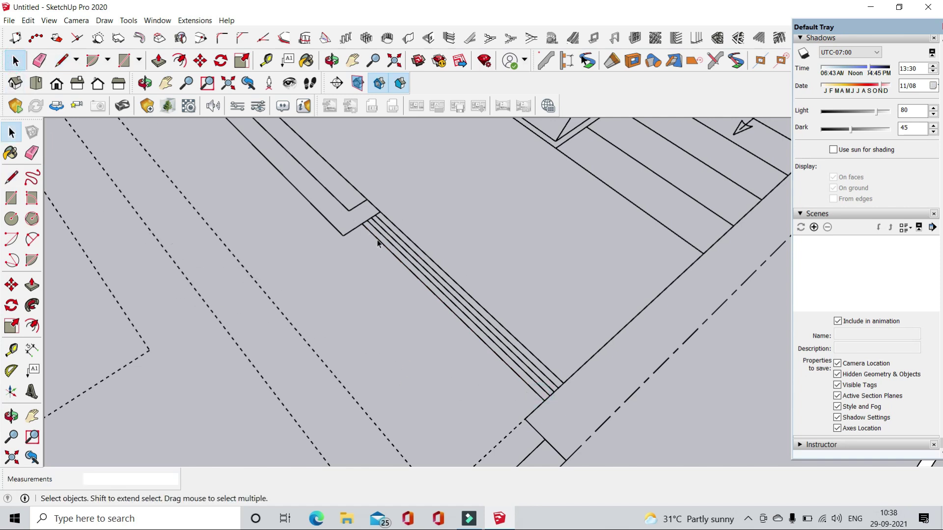
# - Start a Move from the wall line end and zoom out toward the building
pyautogui.click(200, 61)
pyautogui.scroll(-2, 518, 319)
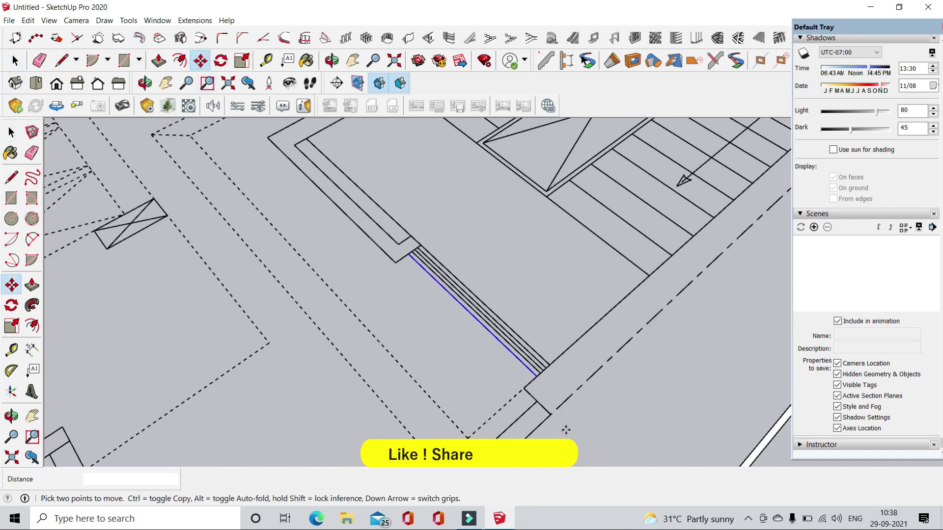
pyautogui.click(550, 416)
pyautogui.scroll(-2, 550, 416)
pyautogui.scroll(-2, 589, 388)
pyautogui.scroll(-2, 541, 343)
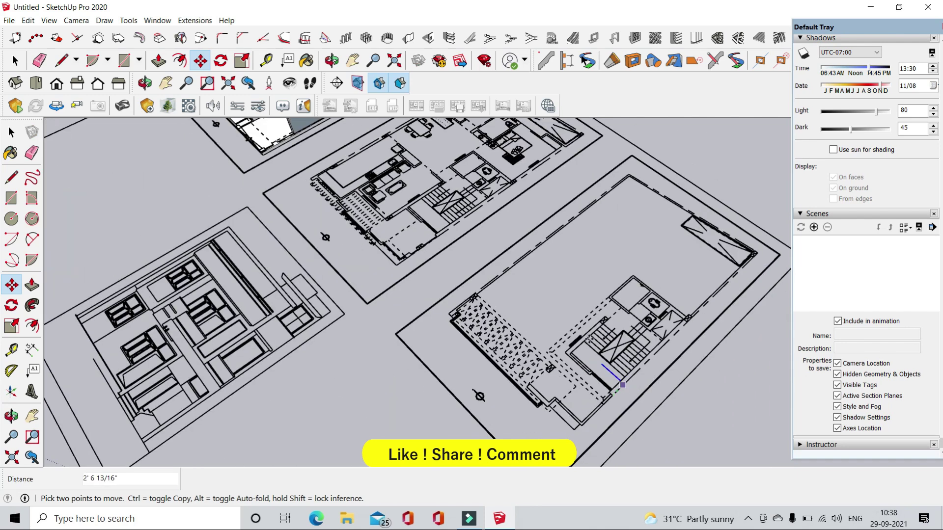
pyautogui.scroll(-2, 442, 245)
pyautogui.scroll(-1, 361, 174)
pyautogui.scroll(-2, 364, 172)
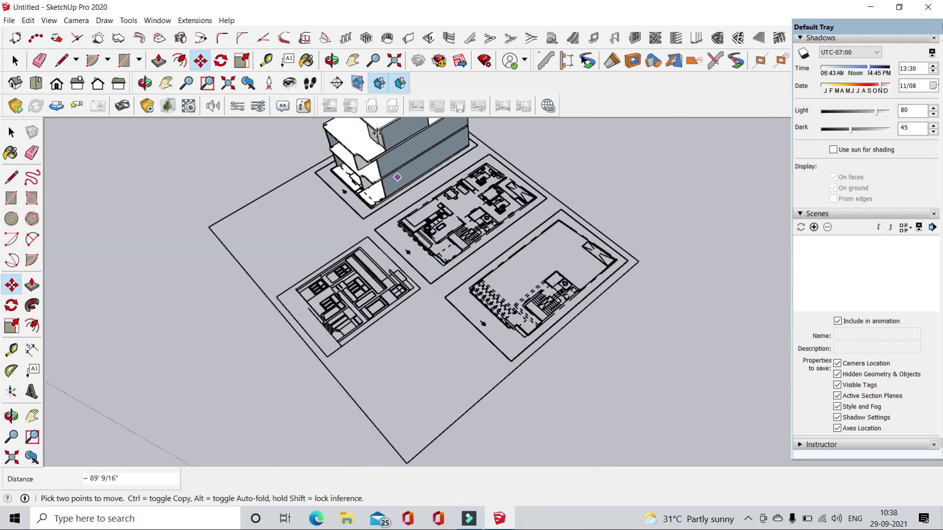
pyautogui.scroll(4, 381, 154)
pyautogui.scroll(2, 382, 155)
pyautogui.scroll(2, 391, 158)
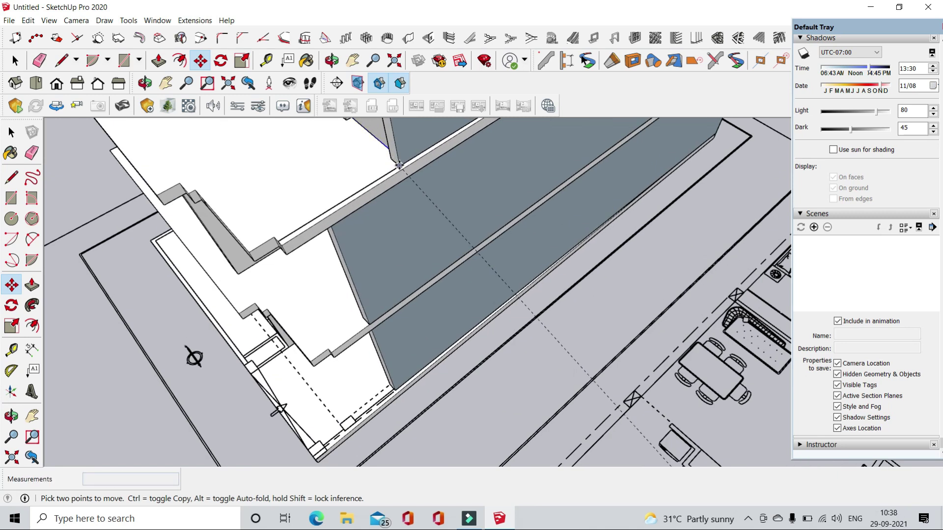
pyautogui.scroll(2, 398, 163)
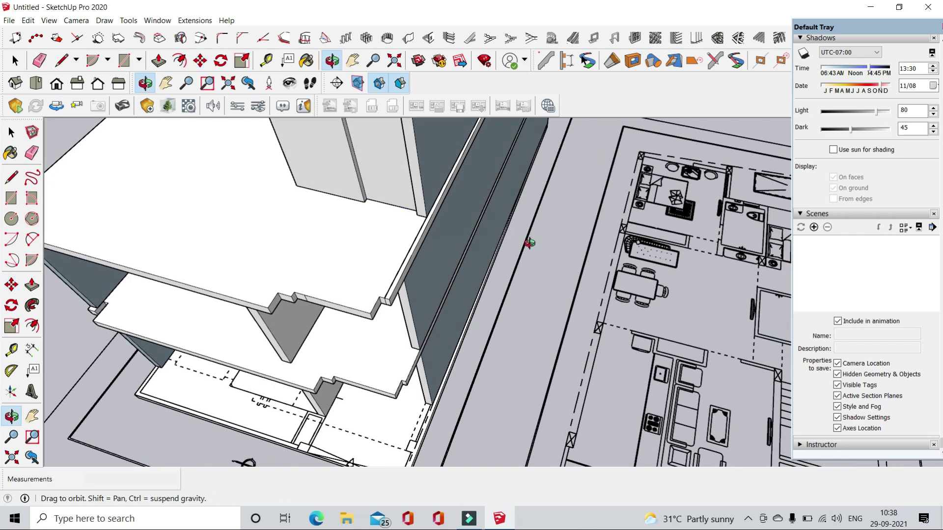
# - Orbit toward the building's wall edge and cancel the move to return to selecting
pyautogui.moveTo(420, 241); pyautogui.dragTo(375, 211, button='middle')
pyautogui.scroll(2, 516, 232)
pyautogui.scroll(-5, 516, 232)
pyautogui.press('Escape')
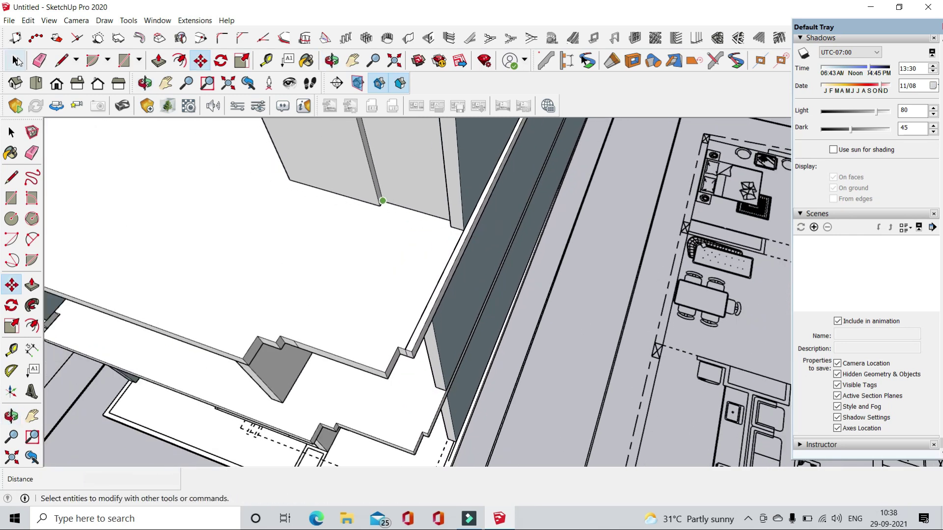
pyautogui.press('space')
pyautogui.scroll(2, 423, 218)
pyautogui.scroll(-1, 417, 196)
# - Hide the top floor slab to expose the upper wall tops
pyautogui.click(410, 168)
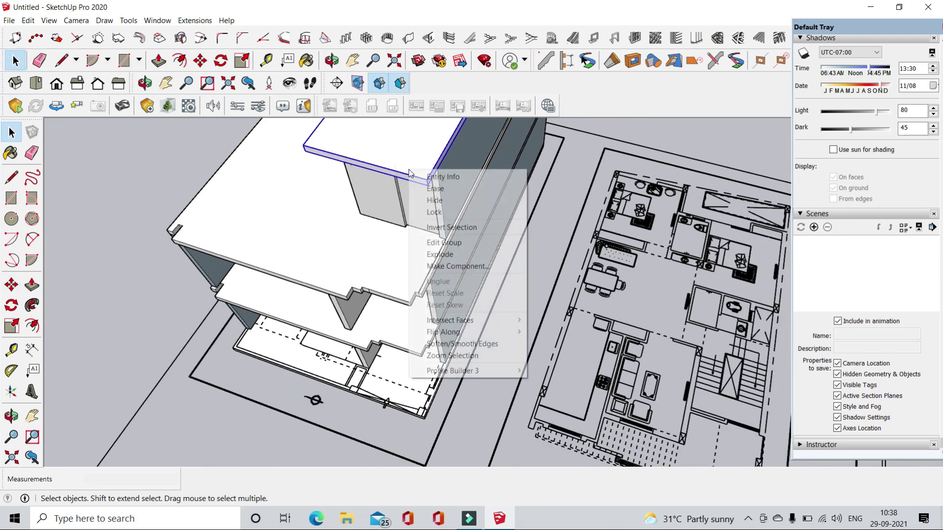
pyautogui.rightClick(409, 170)
pyautogui.click(437, 205)
pyautogui.scroll(1, 420, 234)
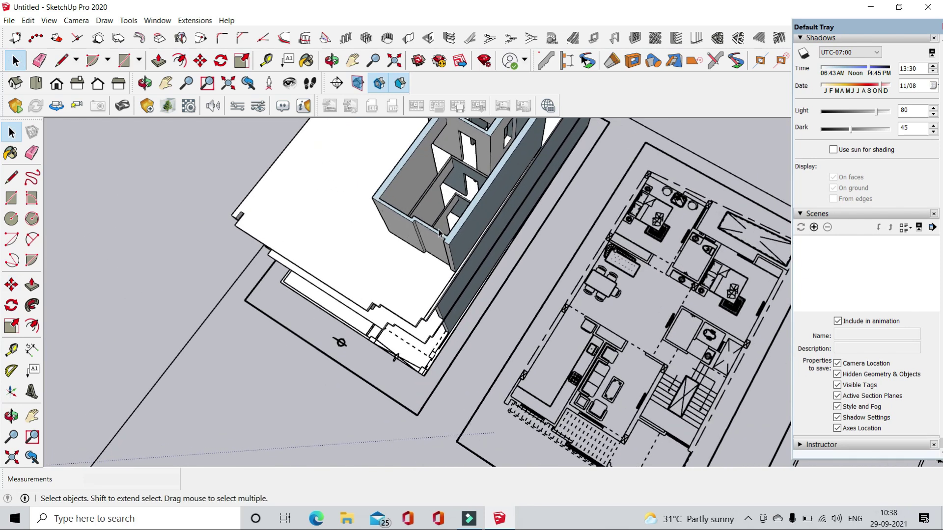
pyautogui.scroll(2, 419, 234)
pyautogui.scroll(2, 420, 235)
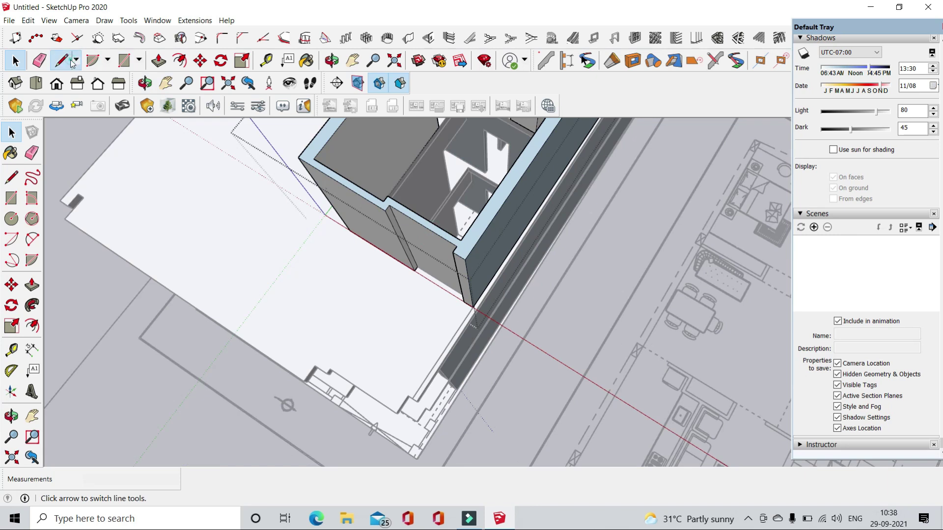
# - Draw two dividing lines across the upper wall top to mark the opening section
pyautogui.click(73, 63)
pyautogui.scroll(2, 373, 209)
pyautogui.scroll(2, 373, 208)
pyautogui.click(371, 208)
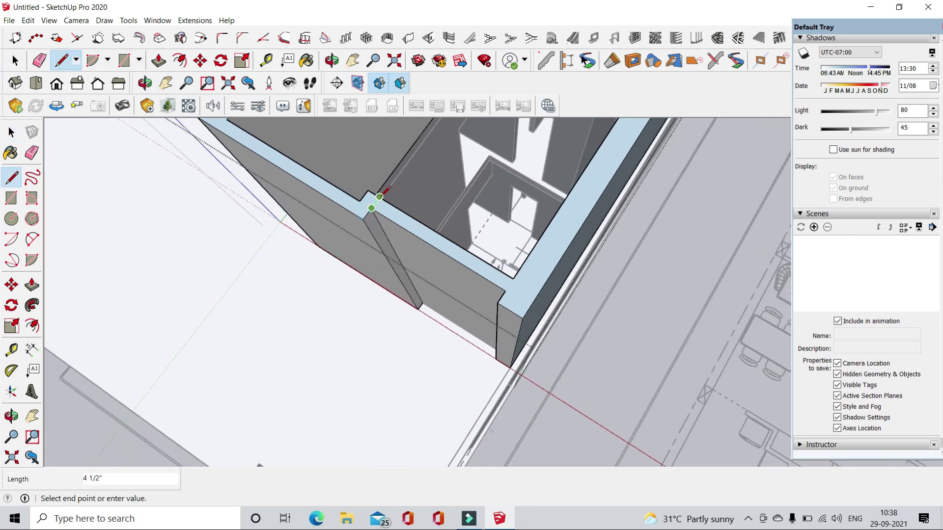
pyautogui.scroll(2, 508, 281)
pyautogui.click(510, 296)
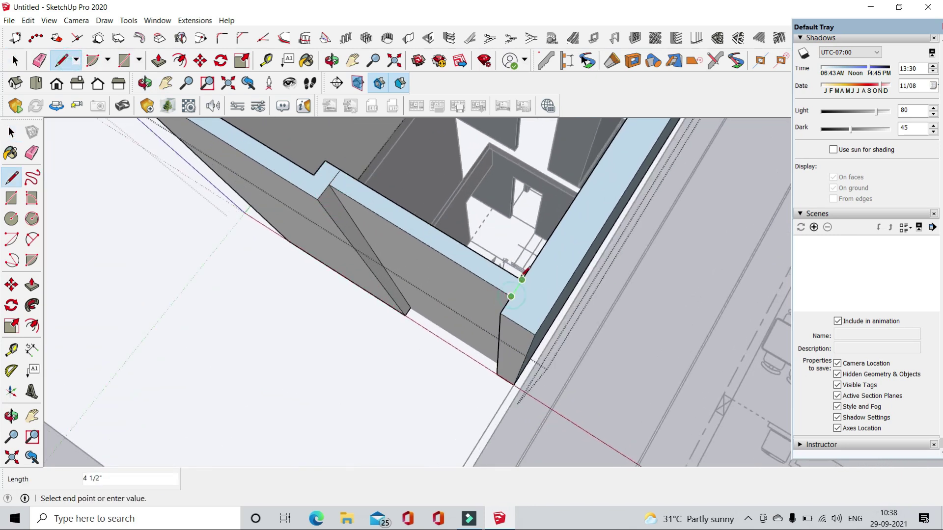
# - Push the divided wall section down 3'
pyautogui.click(157, 61)
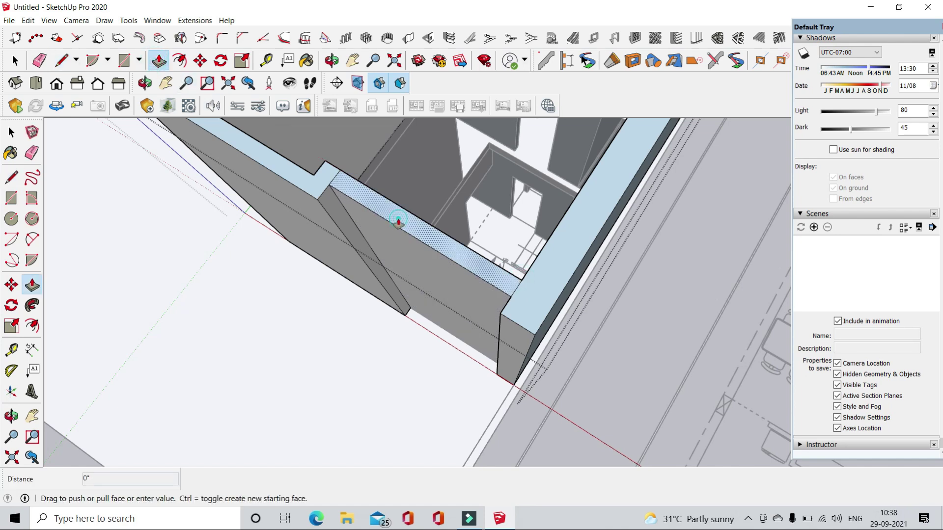
pyautogui.moveTo(398, 222); pyautogui.dragTo(400, 241)
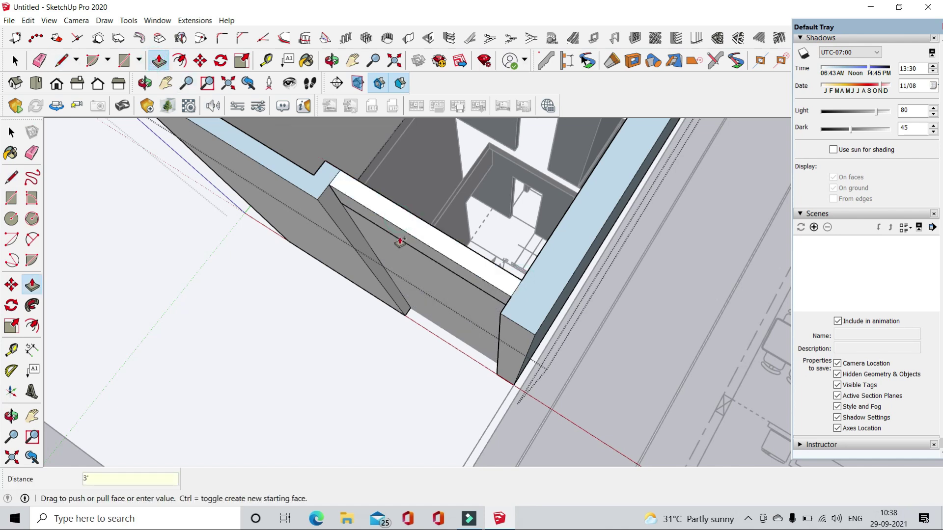
pyautogui.press('Return')
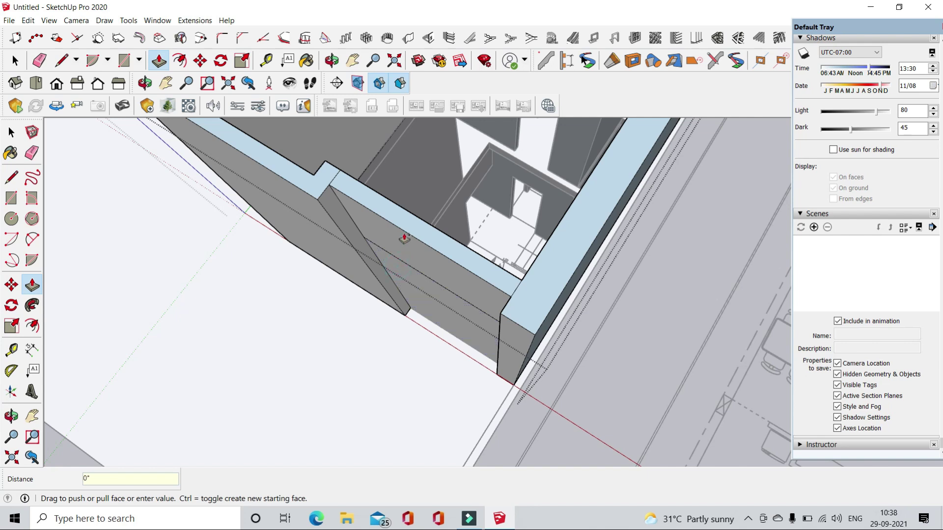
pyautogui.press('Escape')
pyautogui.scroll(1, 431, 283)
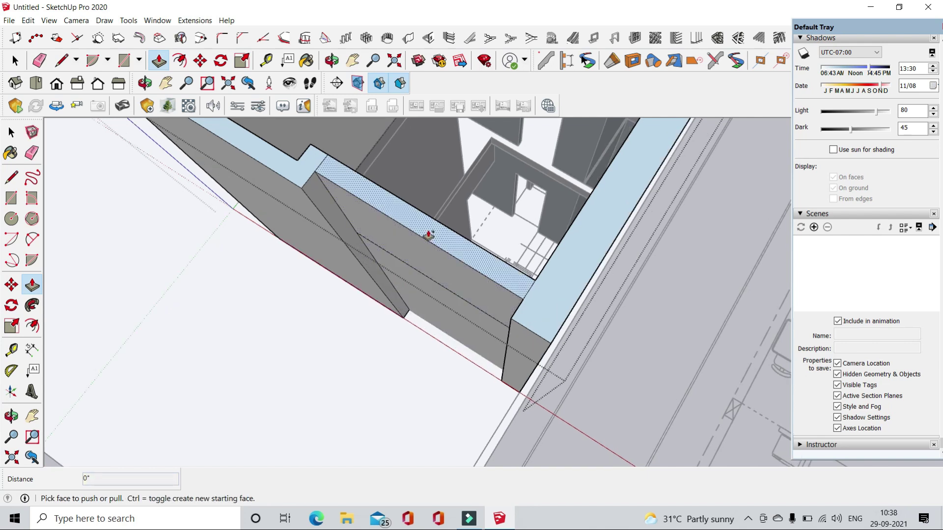
pyautogui.scroll(-2, 428, 236)
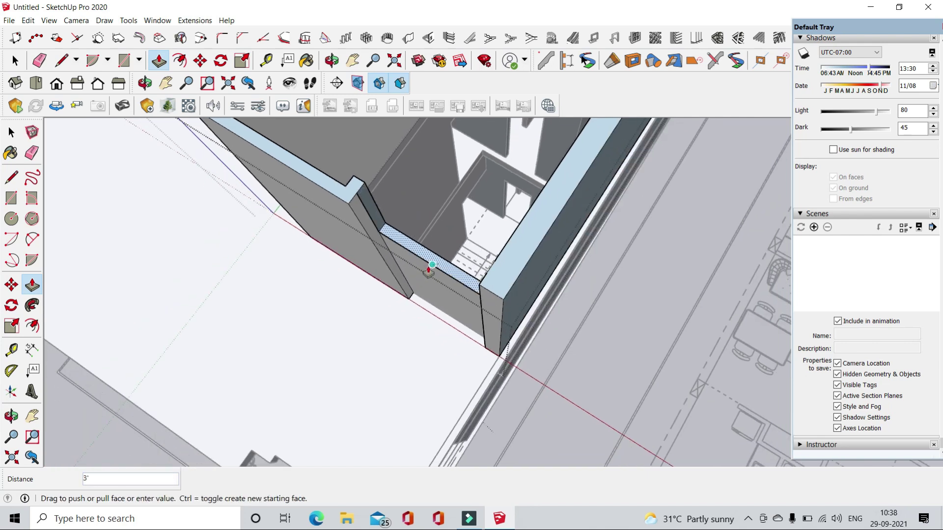
pyautogui.moveTo(431, 284)
pyautogui.mouseDown(button='middle')
pyautogui.moveTo(456, 221)
pyautogui.moveTo(458, 83)
pyautogui.moveTo(467, 232)
pyautogui.moveTo(420, 247)
pyautogui.mouseUp(button='middle')
pyautogui.click(480, 206)
pyautogui.click(426, 249)
pyautogui.moveTo(467, 173)
pyautogui.mouseDown(button='middle')
pyautogui.moveTo(414, 309)
pyautogui.moveTo(427, 262)
pyautogui.mouseUp(button='middle')
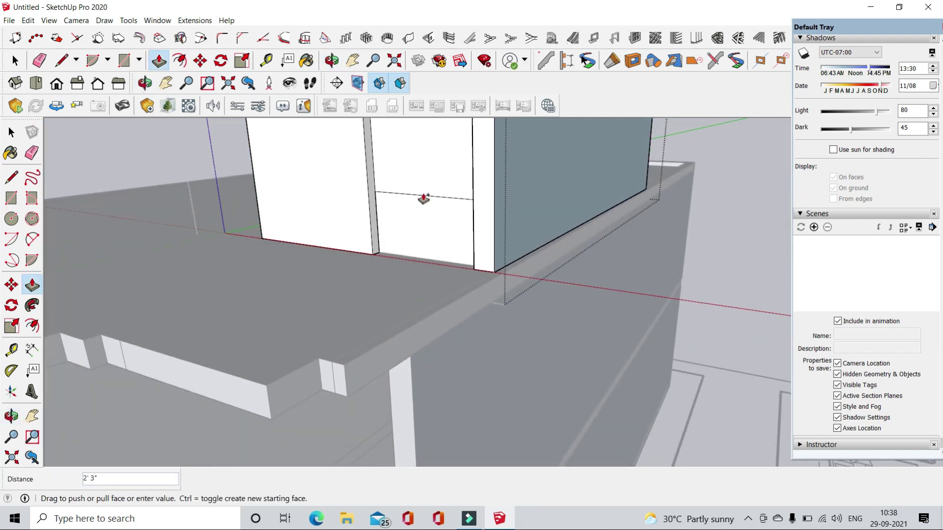
pyautogui.write("3'")
pyautogui.press('Return')
pyautogui.moveTo(432, 316)
pyautogui.mouseDown(button='middle')
pyautogui.moveTo(440, 337)
pyautogui.moveTo(485, 316)
pyautogui.moveTo(474, 315)
pyautogui.mouseUp(button='middle')
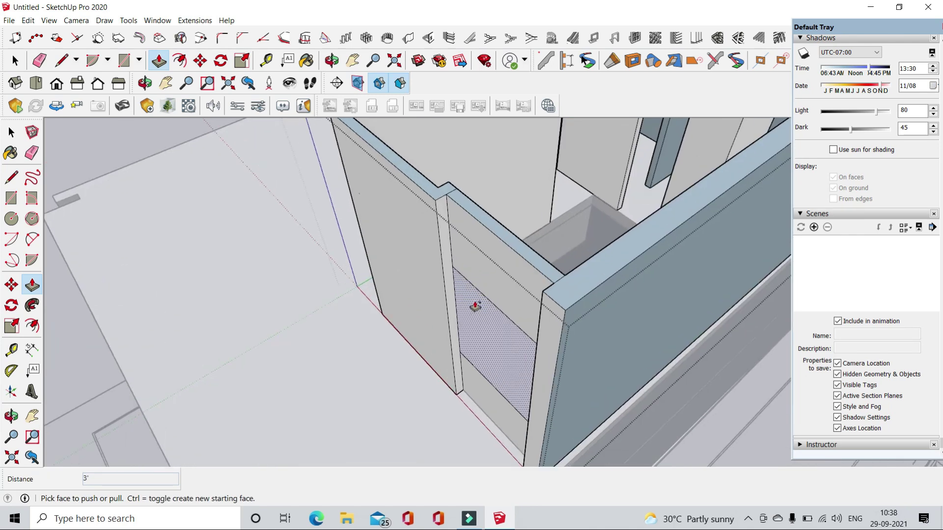
# - Push the lower wall panel 4 1/2" through to open it, then exit the wall group
pyautogui.click(474, 301)
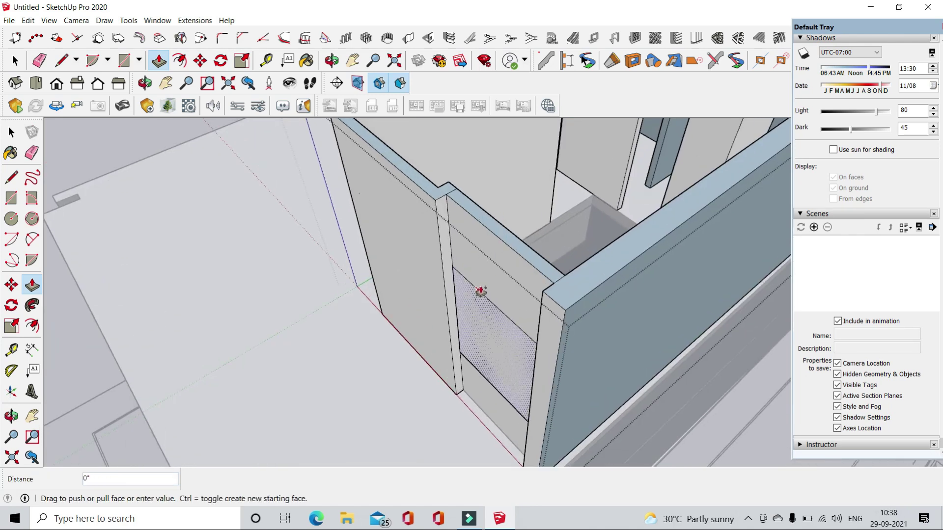
pyautogui.click(491, 217)
pyautogui.moveTo(540, 330); pyautogui.dragTo(526, 330, button='middle')
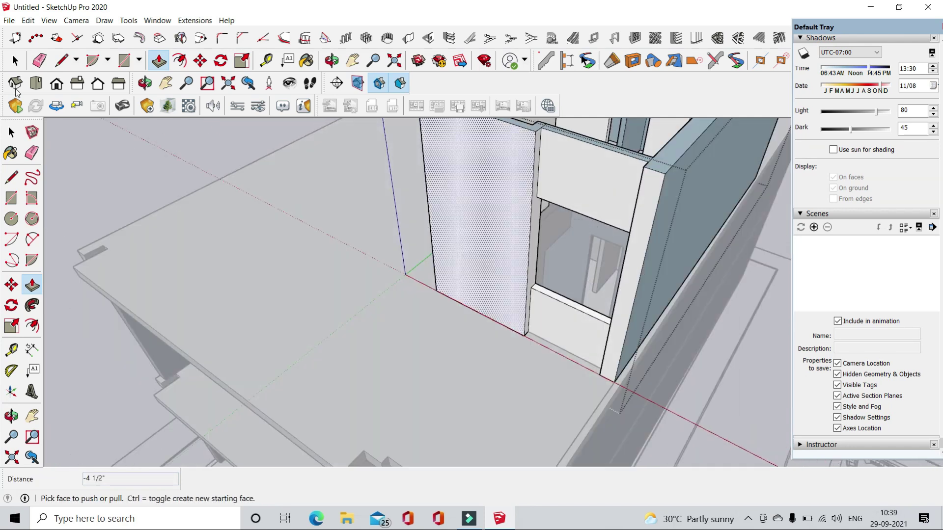
pyautogui.press('space')
pyautogui.click(117, 158)
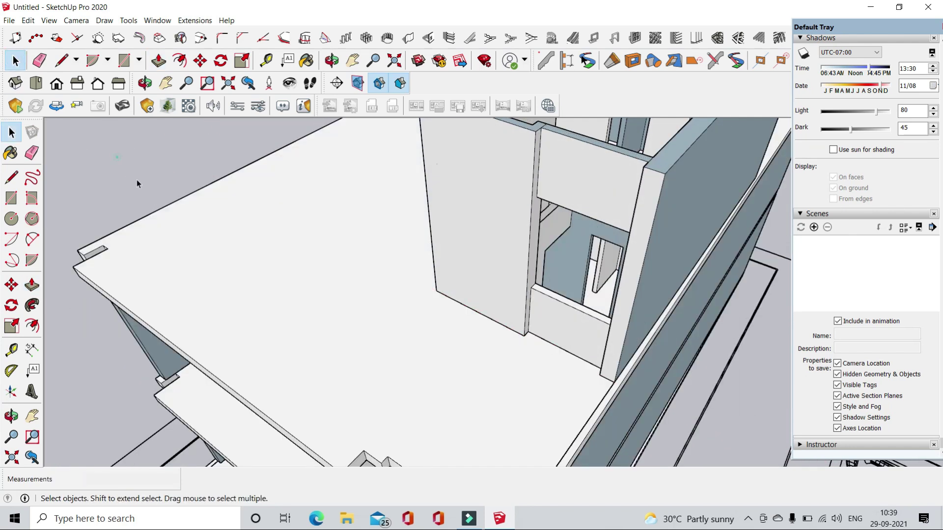
# - Unhide all hidden geometry so the top slab shows again
pyautogui.click(28, 21)
pyautogui.click(68, 187)
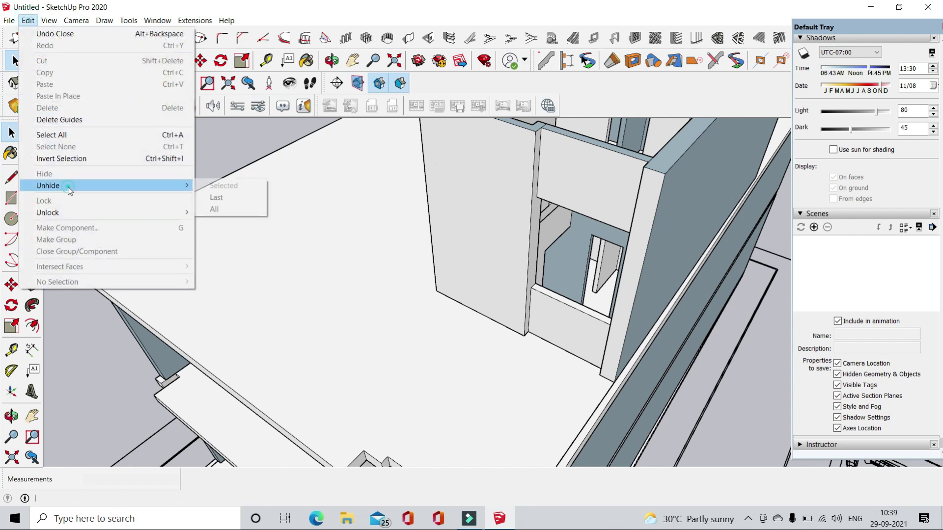
pyautogui.click(229, 214)
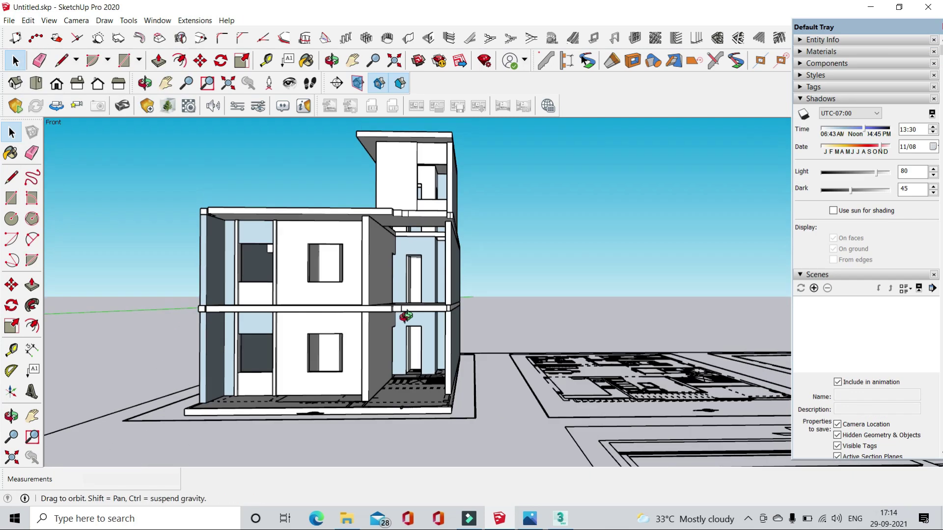
# - Orbit and zoom to a close perspective of the upper balcony ledge
pyautogui.moveTo(406, 316); pyautogui.dragTo(324, 339, button='middle')
pyautogui.scroll(3, 315, 343)
pyautogui.scroll(3, 315, 343)
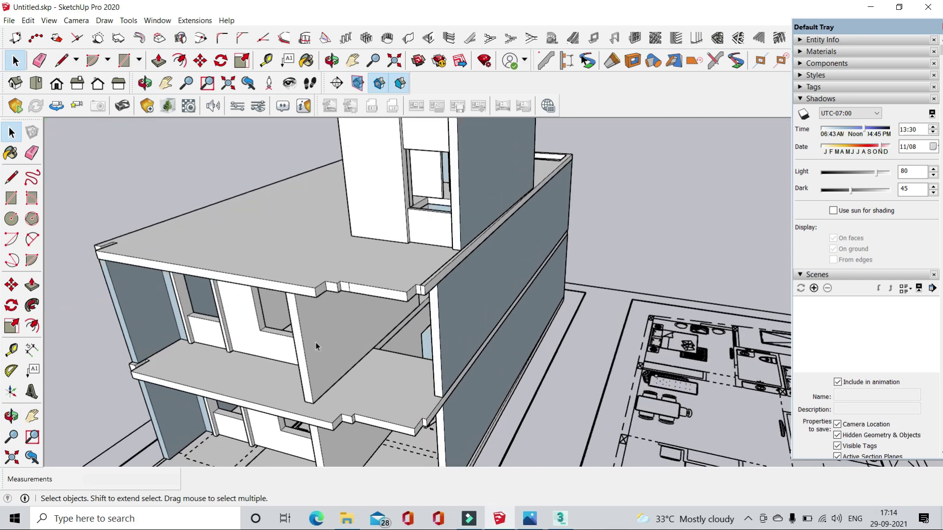
pyautogui.scroll(1, 401, 273)
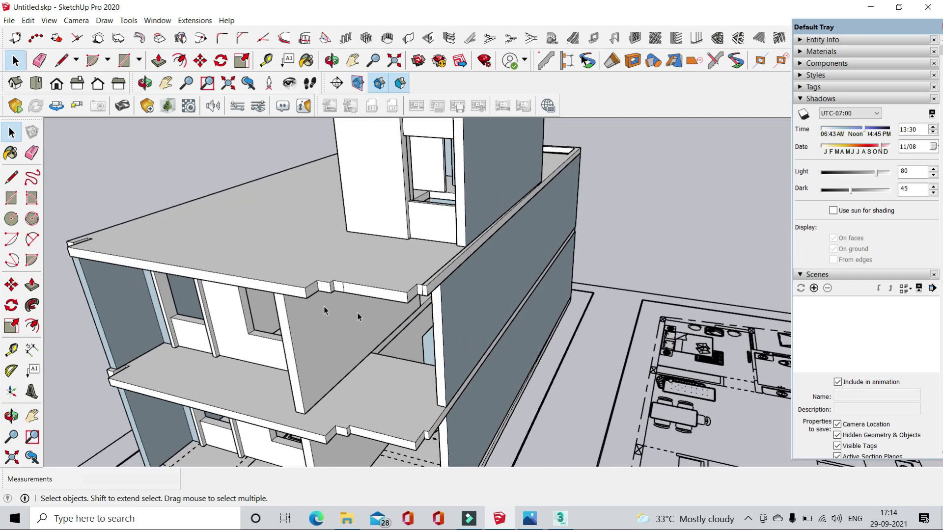
pyautogui.moveTo(366, 315); pyautogui.dragTo(2, 245, button='middle')
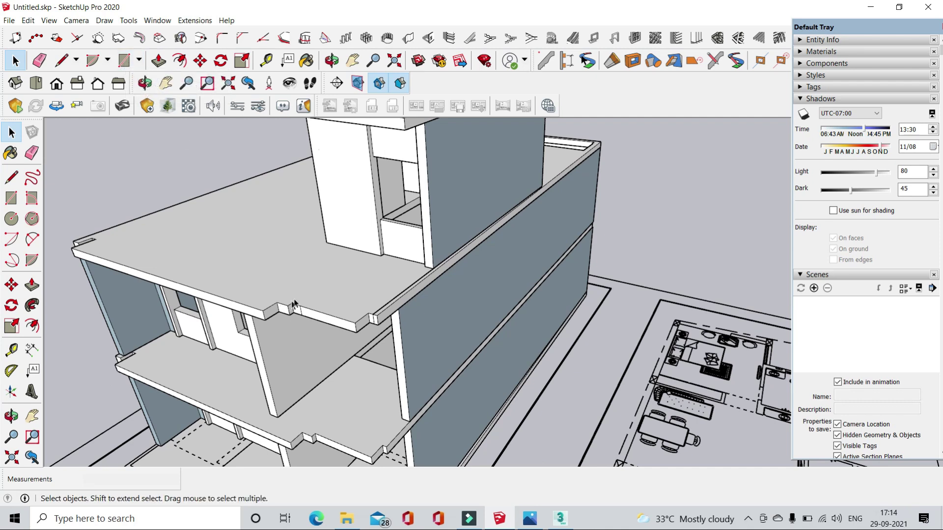
# - Draw a rectangle on the balcony ledge top and extrude it 9" thick
pyautogui.click(126, 64)
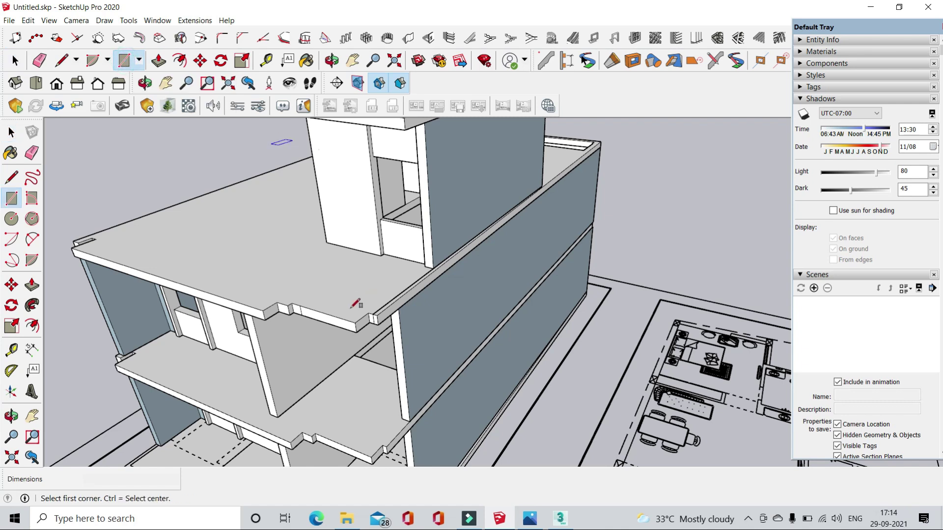
pyautogui.scroll(3, 295, 310)
pyautogui.click(289, 311)
pyautogui.scroll(1, 425, 340)
pyautogui.scroll(1, 432, 338)
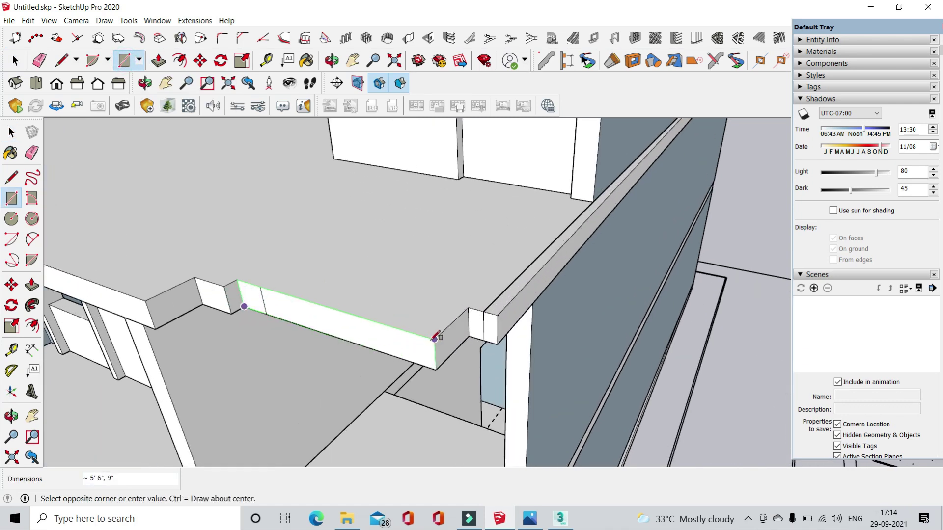
pyautogui.press('p')
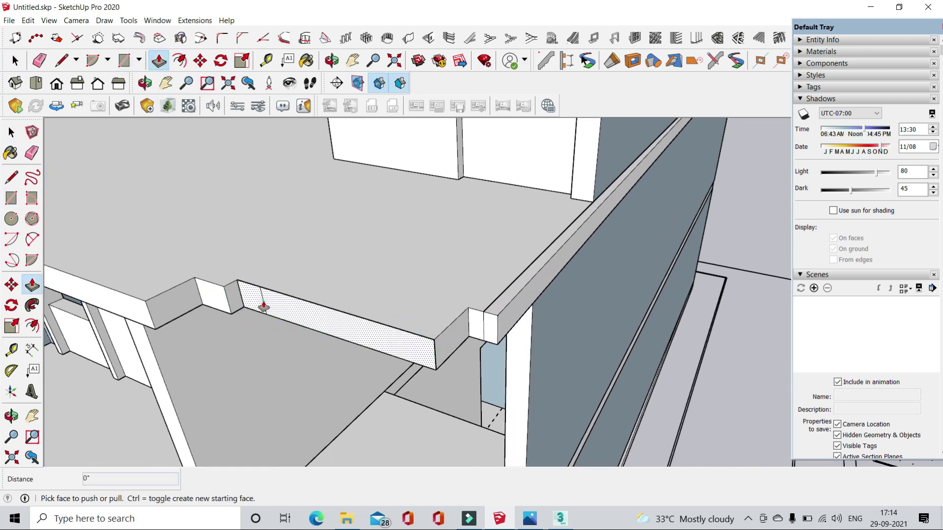
pyautogui.moveTo(263, 301); pyautogui.dragTo(252, 313)
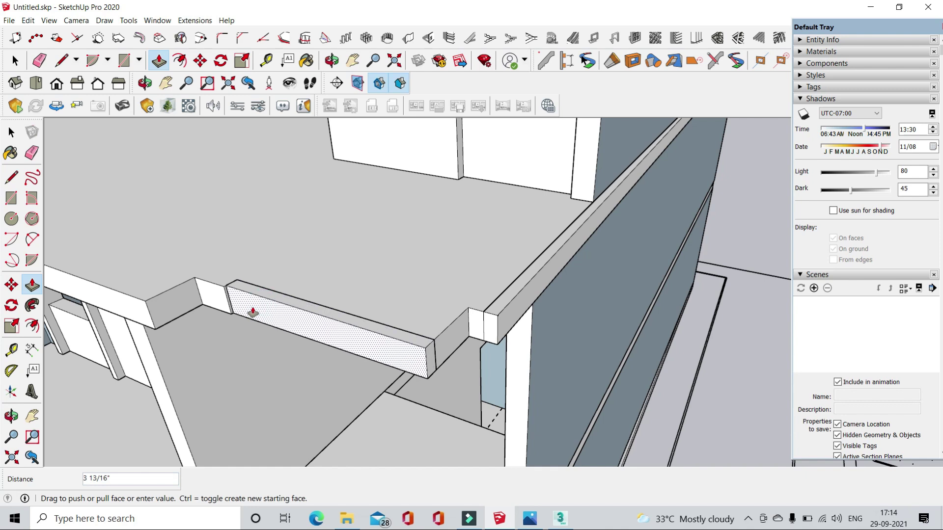
pyautogui.write('"')
pyautogui.press('Return')
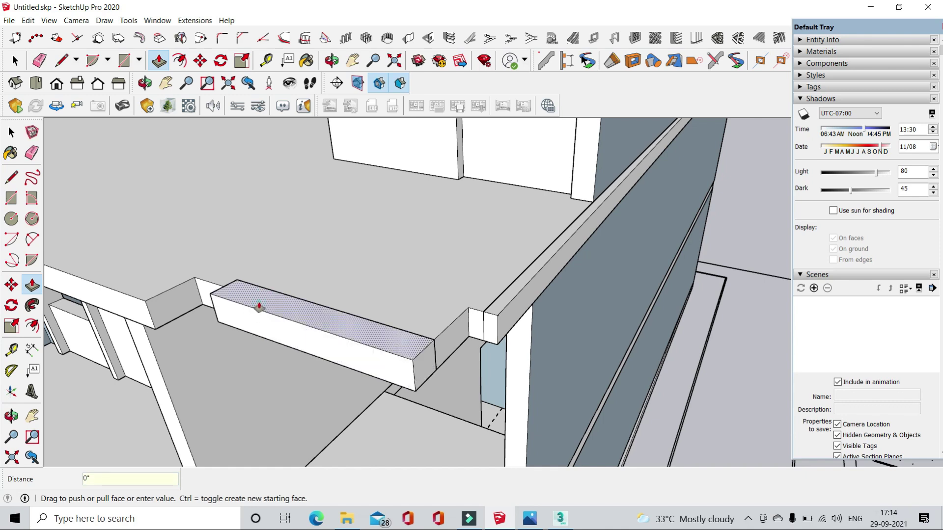
# - Raise the box into a 3' 6" wall, check its height with Tape Measure, and adjust its top
pyautogui.moveTo(265, 268); pyautogui.dragTo(265, 254)
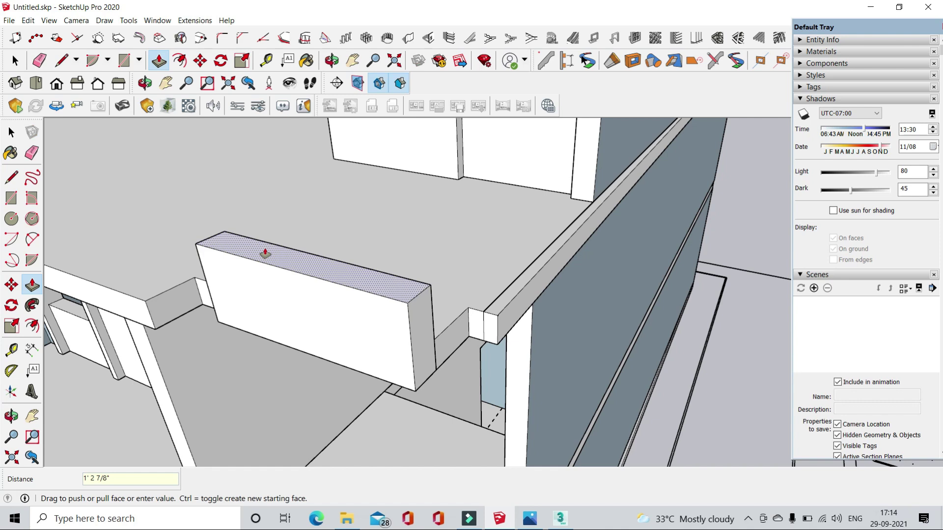
pyautogui.press('Return')
pyautogui.moveTo(266, 255); pyautogui.dragTo(361, 132, button='middle')
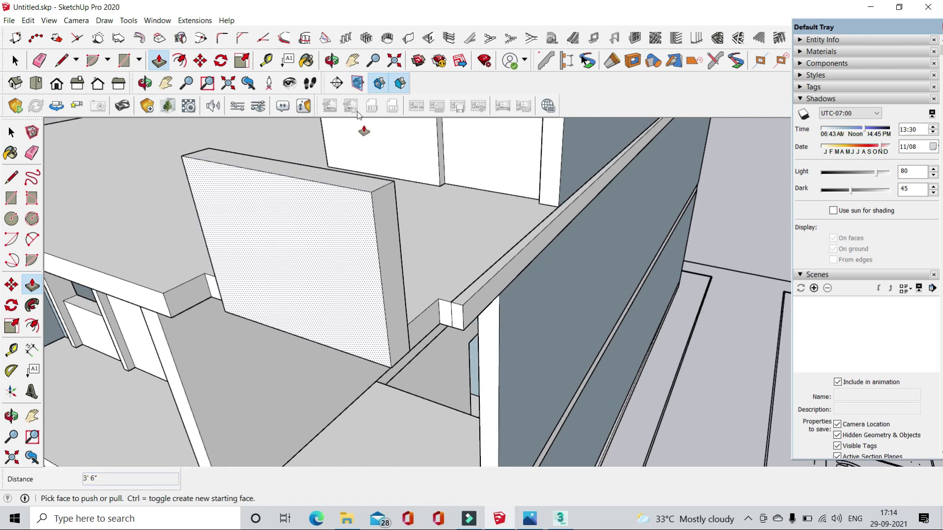
pyautogui.click(265, 60)
pyautogui.click(372, 192)
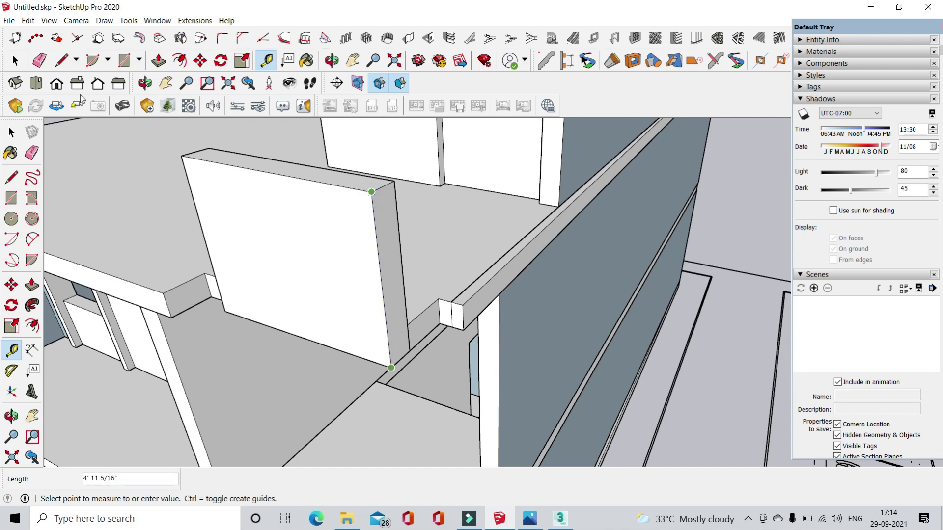
pyautogui.click(16, 61)
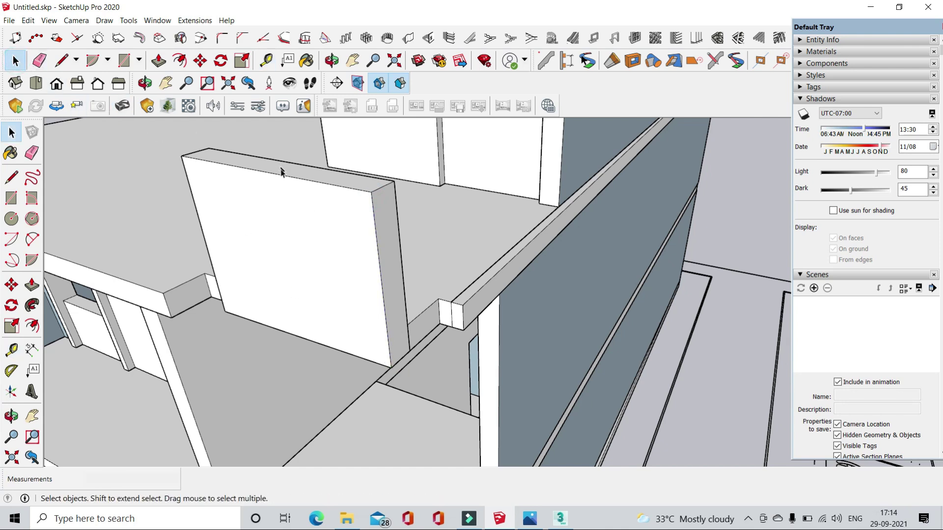
pyautogui.click(315, 186)
pyautogui.write('2"')
pyautogui.press('Return')
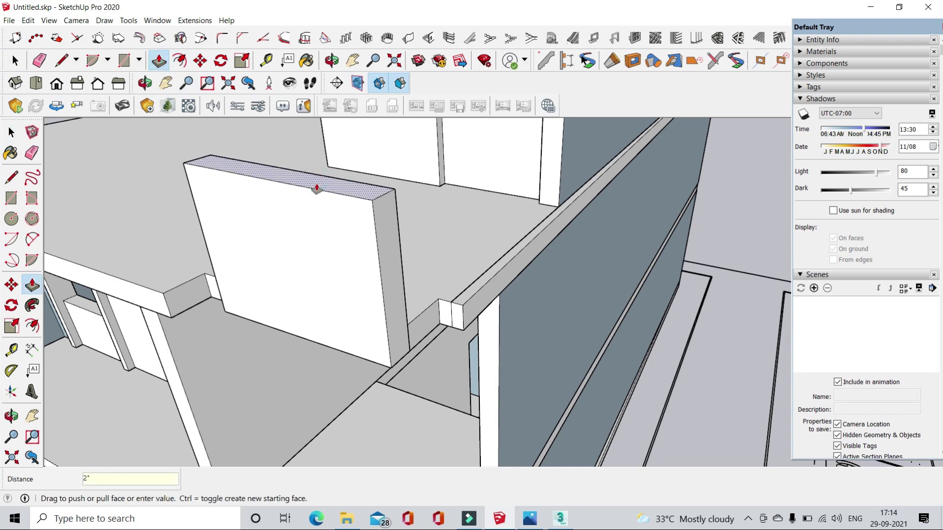
# - Select the whole wall box and make it a group
pyautogui.click(15, 60)
pyautogui.tripleClick(225, 193)
pyautogui.rightClick(226, 191)
pyautogui.click(265, 285)
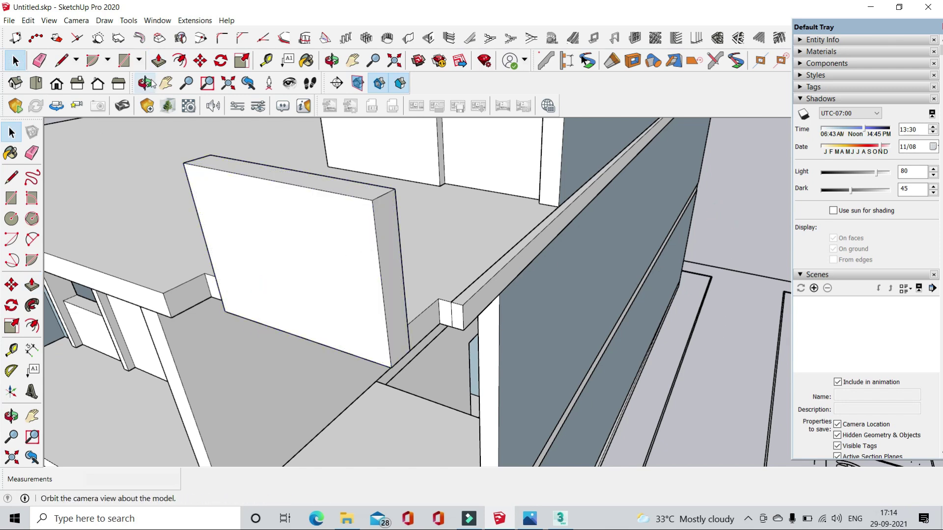
# - Draw a rectangle across the wall top and pull it up 1" as a cap
pyautogui.click(124, 62)
pyautogui.click(210, 154)
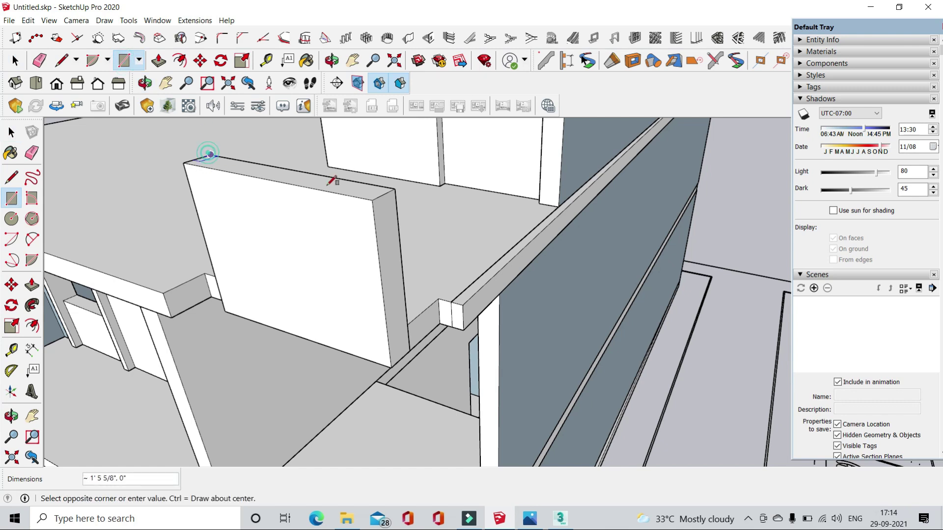
pyautogui.click(373, 199)
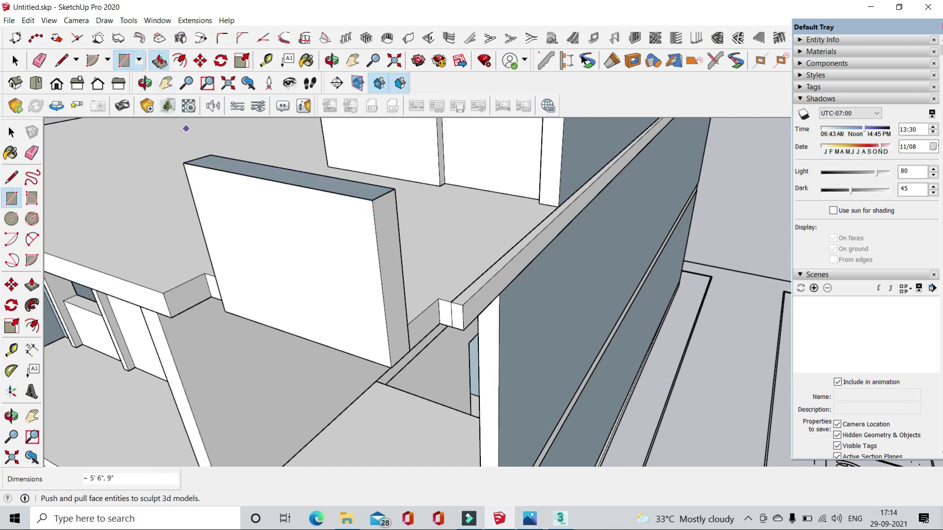
pyautogui.click(158, 60)
pyautogui.moveTo(252, 165); pyautogui.dragTo(253, 163)
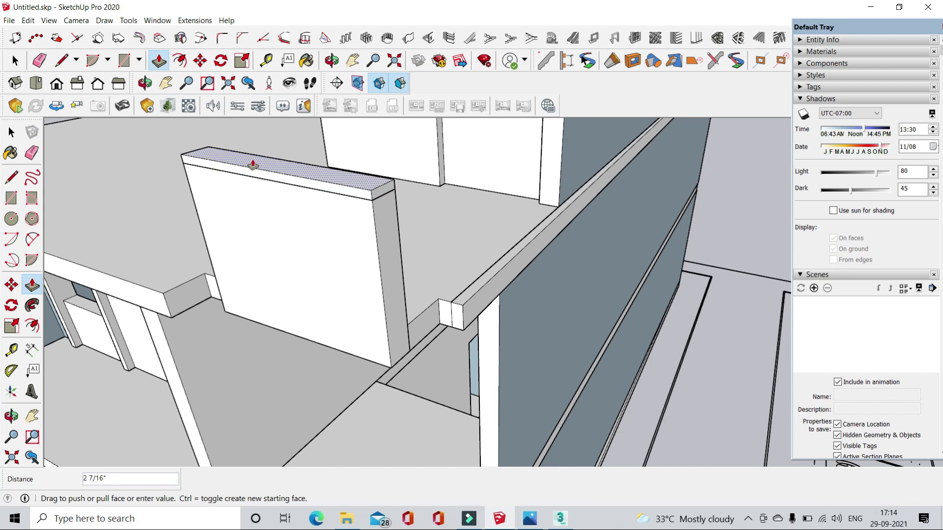
pyautogui.write('1')
pyautogui.press('Return')
pyautogui.scroll(3, 368, 191)
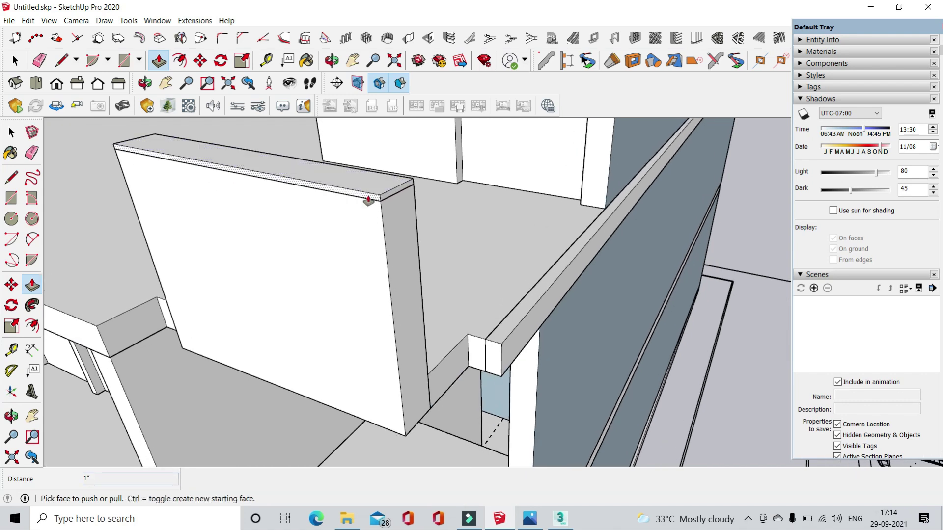
# - Push the cap's side and end faces out 1" to overhang the wall
pyautogui.click(365, 203)
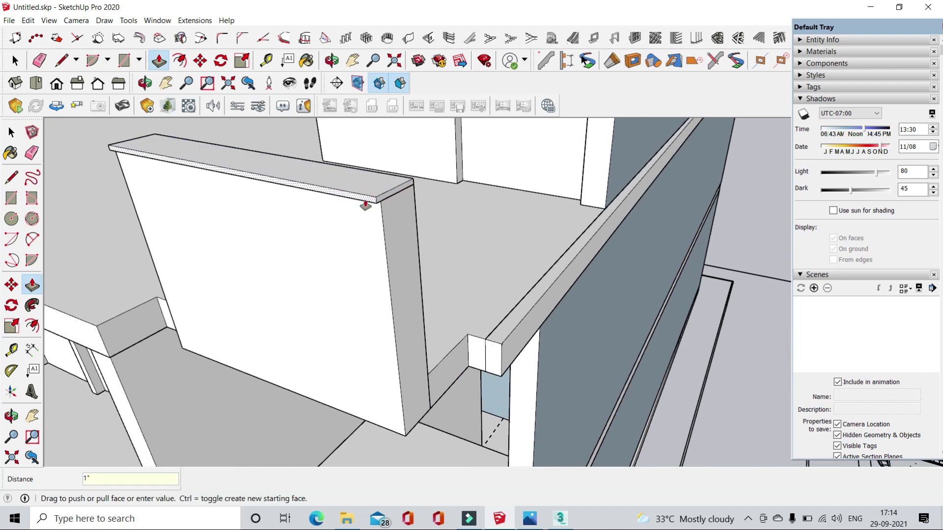
pyautogui.scroll(2, 365, 205)
pyautogui.scroll(1, 379, 202)
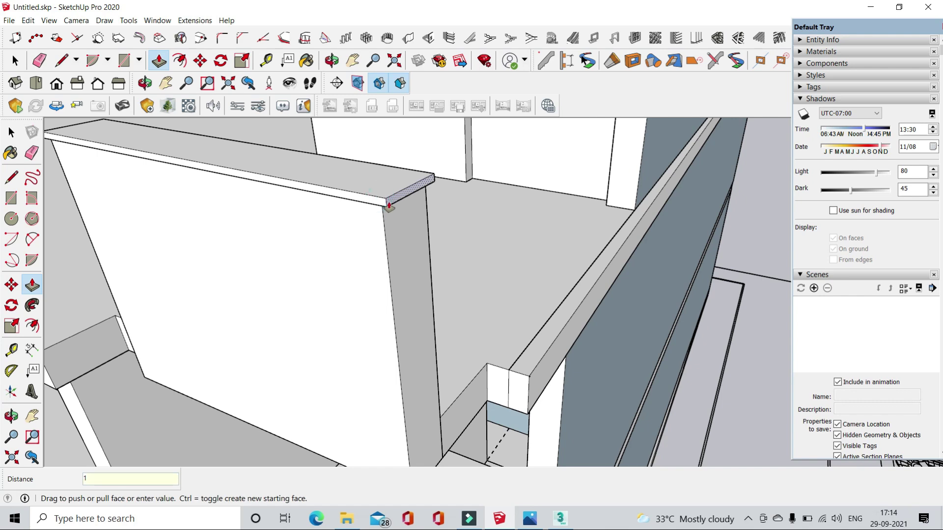
pyautogui.press('Return')
pyautogui.scroll(-2, 448, 219)
pyautogui.scroll(-2, 450, 230)
pyautogui.moveTo(465, 245)
pyautogui.mouseDown(button='middle')
pyautogui.moveTo(368, 253)
pyautogui.moveTo(383, 255)
pyautogui.mouseUp(button='middle')
pyautogui.scroll(2, 430, 213)
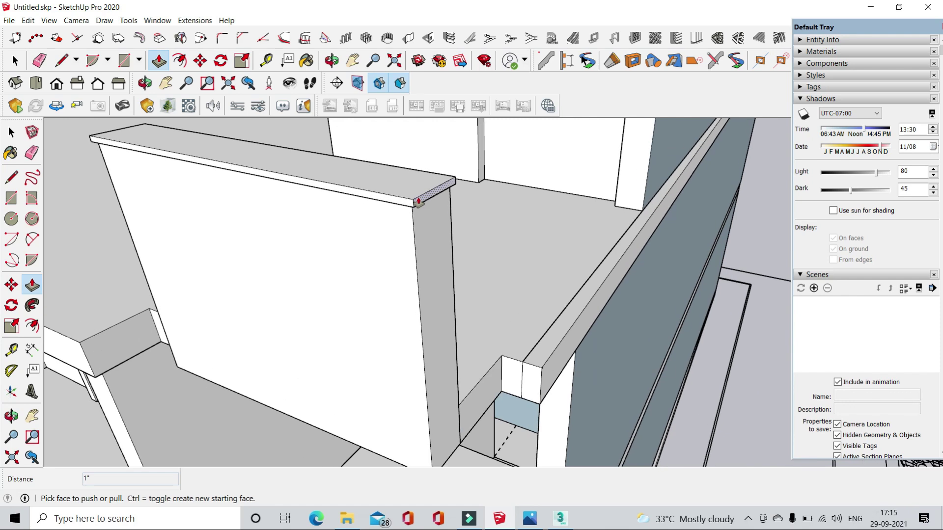
pyautogui.click(418, 204)
pyautogui.click(414, 223)
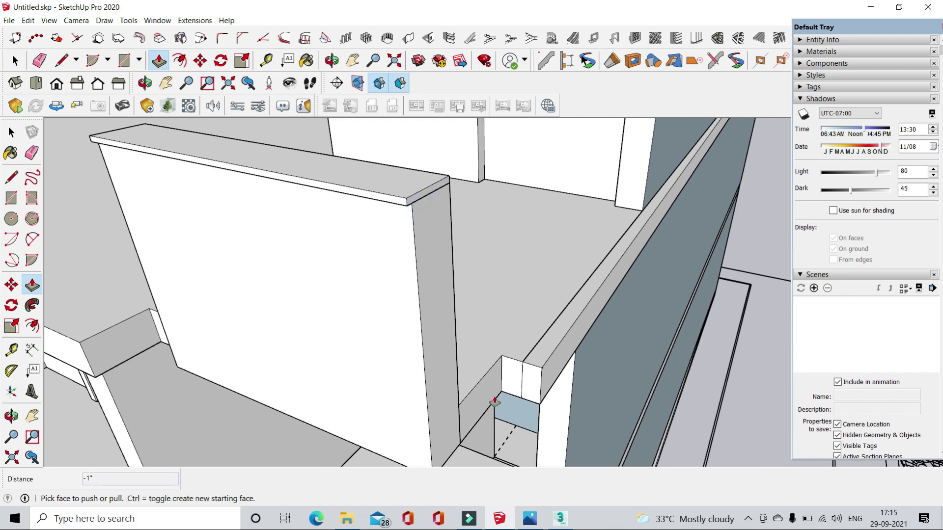
pyautogui.scroll(-2, 494, 402)
# - Select the cap geometry and make it a group
pyautogui.click(14, 61)
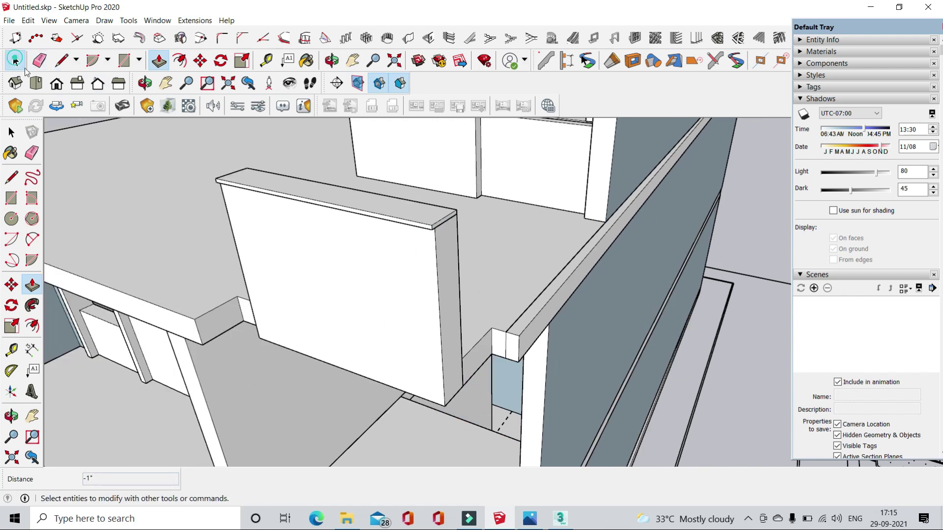
pyautogui.doubleClick(392, 216)
pyautogui.rightClick(406, 216)
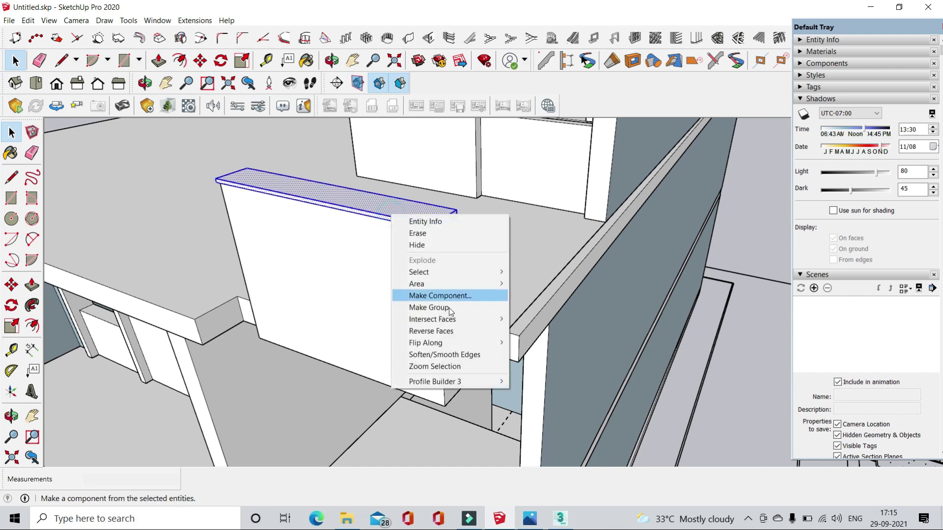
pyautogui.click(449, 309)
pyautogui.moveTo(581, 272)
pyautogui.mouseDown(button='middle')
pyautogui.moveTo(390, 295)
pyautogui.moveTo(414, 322)
pyautogui.moveTo(432, 304)
pyautogui.moveTo(427, 282)
pyautogui.moveTo(488, 337)
pyautogui.moveTo(369, 392)
pyautogui.moveTo(386, 361)
pyautogui.moveTo(555, 322)
pyautogui.moveTo(522, 331)
pyautogui.moveTo(473, 373)
pyautogui.mouseUp(button='middle')
# - Orbit to the slab ledge end and pick its end face with Push/Pull, leaving it unchanged
pyautogui.scroll(4, 406, 320)
pyautogui.scroll(-2, 388, 337)
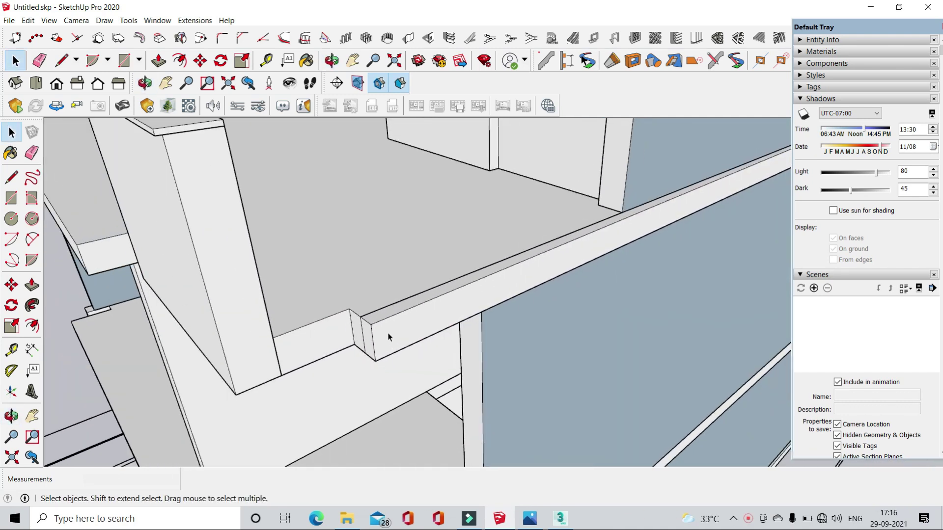
pyautogui.moveTo(431, 322); pyautogui.dragTo(429, 318, button='middle')
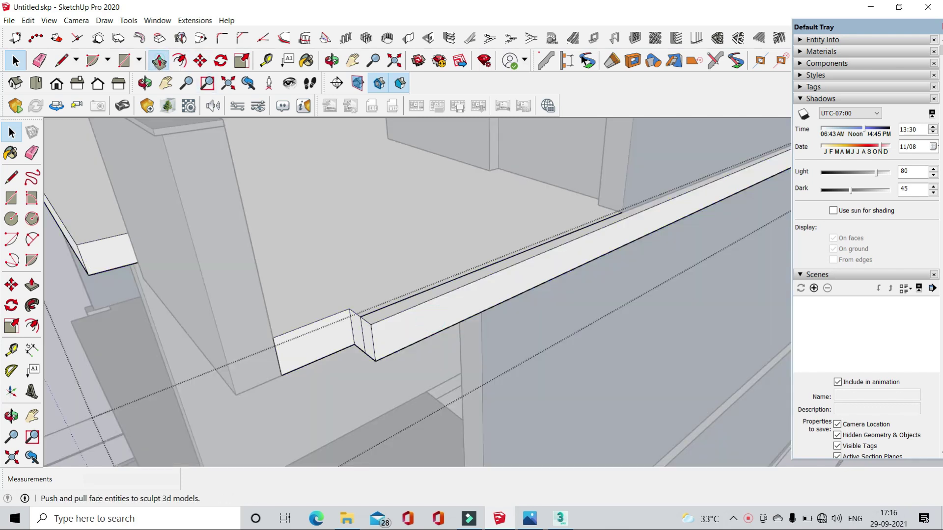
pyautogui.click(158, 60)
pyautogui.scroll(2, 309, 319)
pyautogui.moveTo(309, 313); pyautogui.dragTo(267, 344, button='middle')
pyautogui.click(364, 333)
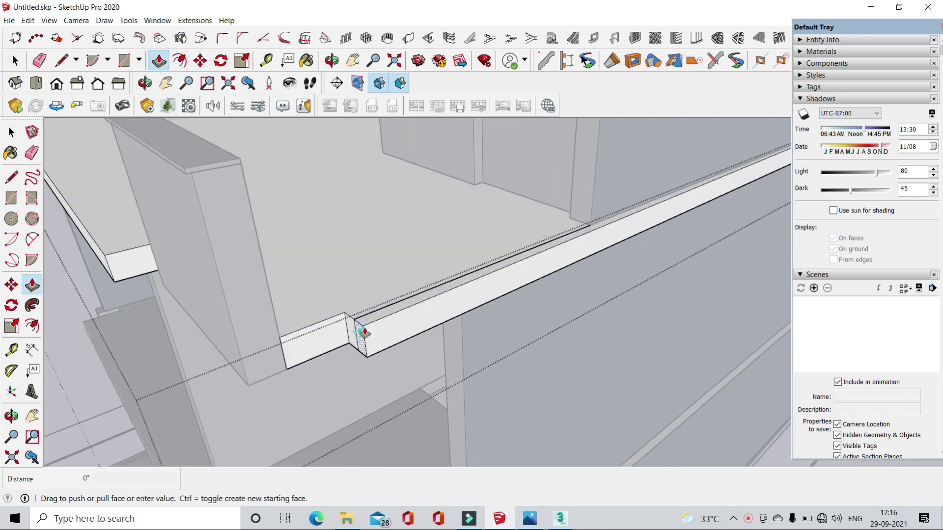
pyautogui.click(442, 290)
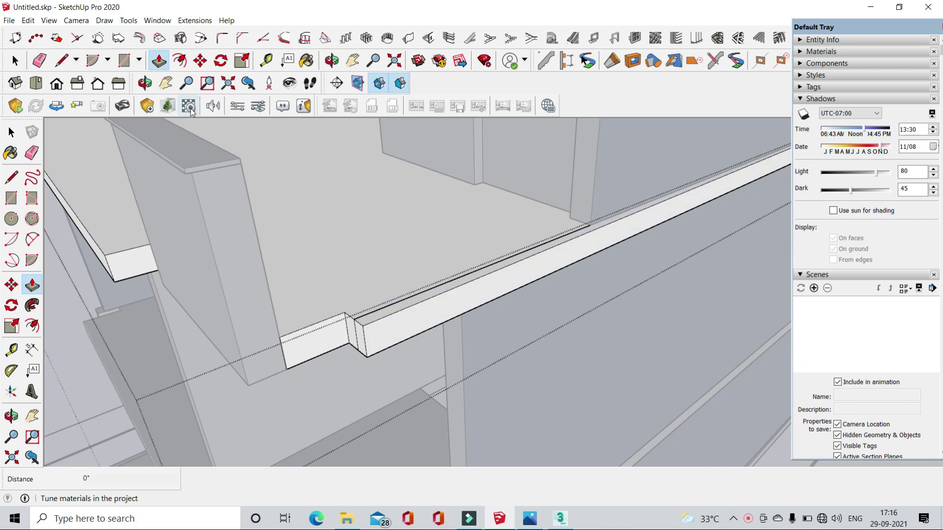
# - Trim the ledge back by pushing its faces in 9" and 4 1/2"
pyautogui.click(63, 60)
pyautogui.moveTo(440, 217); pyautogui.dragTo(652, 210, button='middle')
pyautogui.scroll(5, 633, 184)
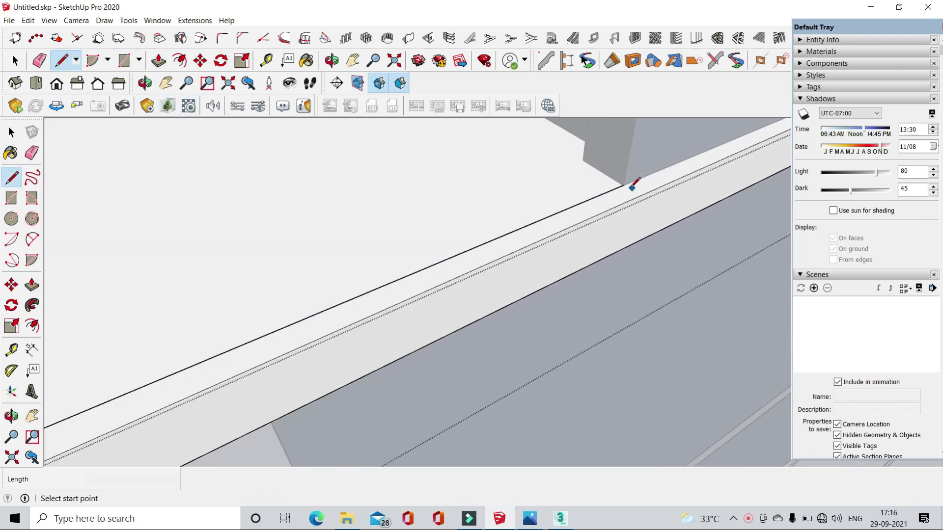
pyautogui.scroll(-2, 634, 194)
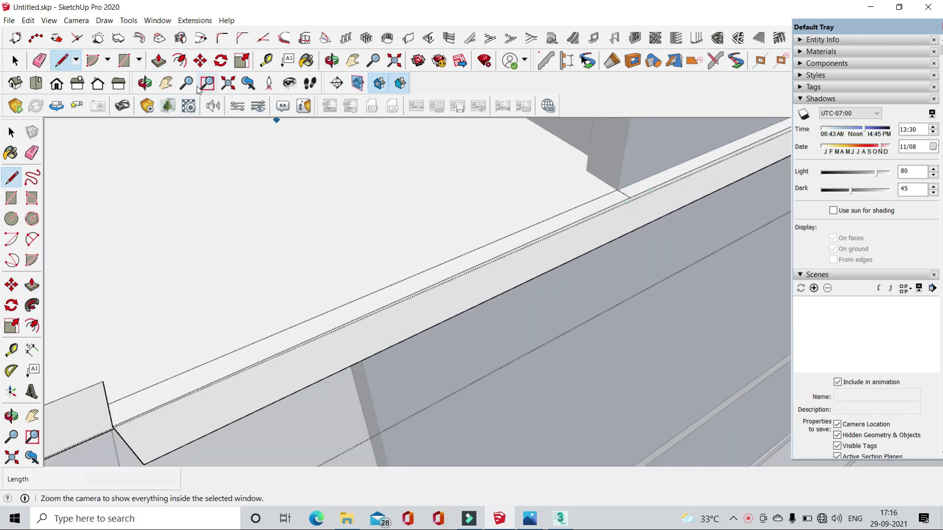
pyautogui.click(162, 60)
pyautogui.click(431, 273)
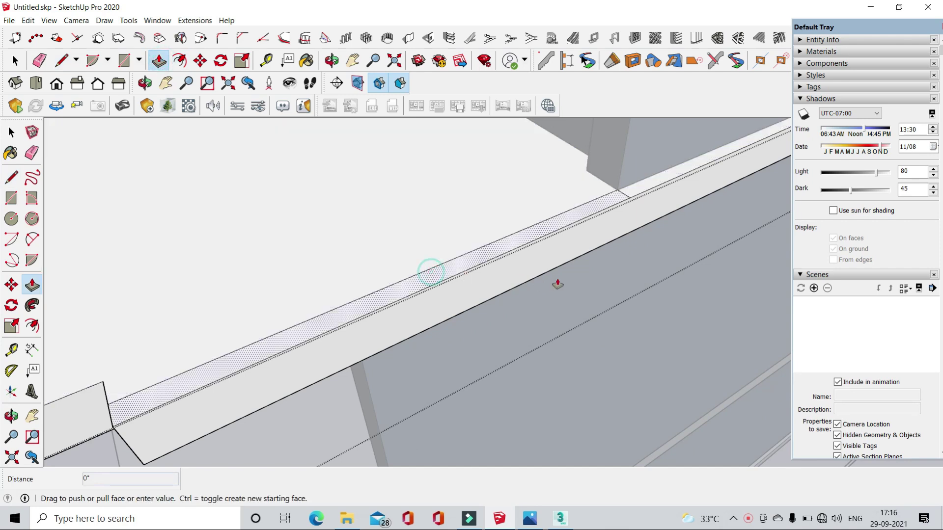
pyautogui.click(576, 260)
pyautogui.moveTo(577, 246); pyautogui.dragTo(216, 368, button='middle')
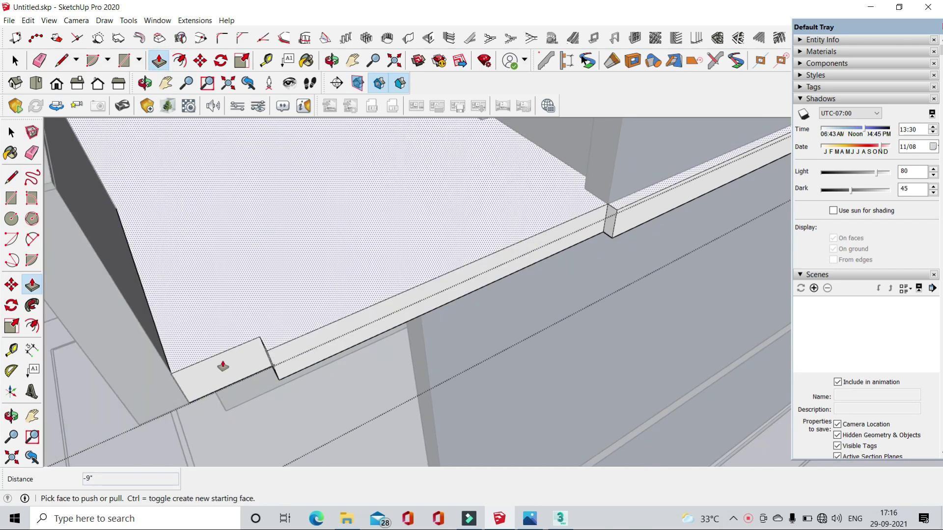
pyautogui.scroll(2, 295, 348)
pyautogui.click(295, 346)
pyautogui.click(216, 291)
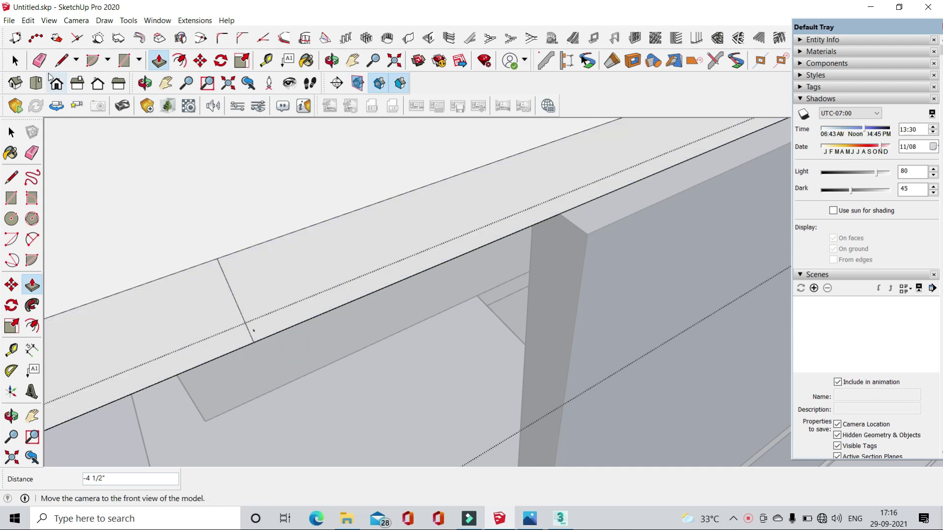
# - Select the short pier component at the balcony corner and open it for editing
pyautogui.click(39, 61)
pyautogui.moveTo(236, 289)
pyautogui.mouseDown(button='middle')
pyautogui.moveTo(474, 309)
pyautogui.moveTo(314, 256)
pyautogui.mouseUp(button='middle')
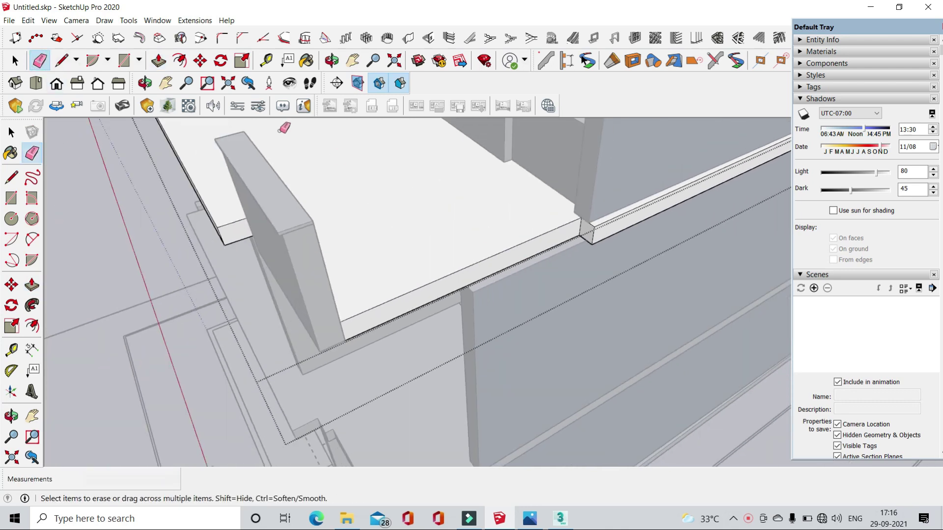
pyautogui.click(14, 61)
pyautogui.click(64, 167)
pyautogui.click(302, 260)
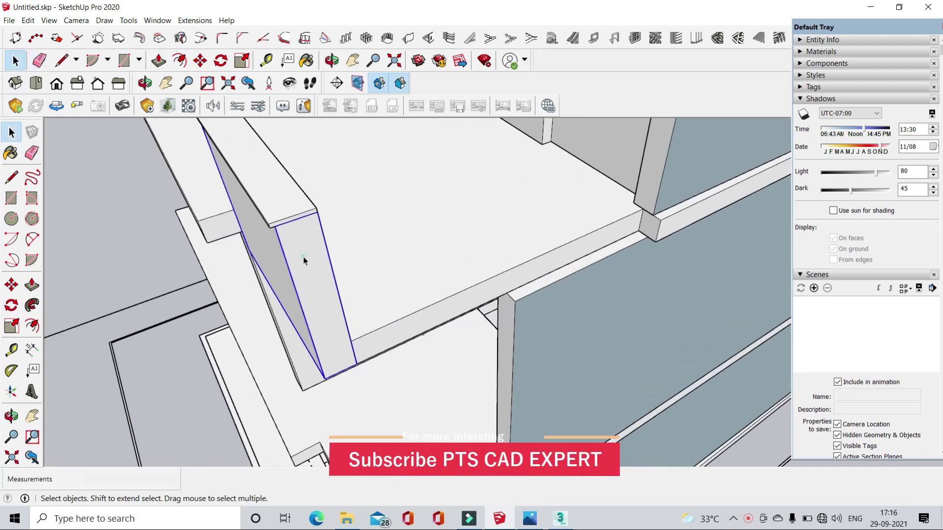
pyautogui.doubleClick(303, 261)
pyautogui.scroll(3, 303, 261)
# - Thicken the pier and extrude its face into a 7' 6" parapet wall along the slab edge
pyautogui.click(159, 61)
pyautogui.click(335, 339)
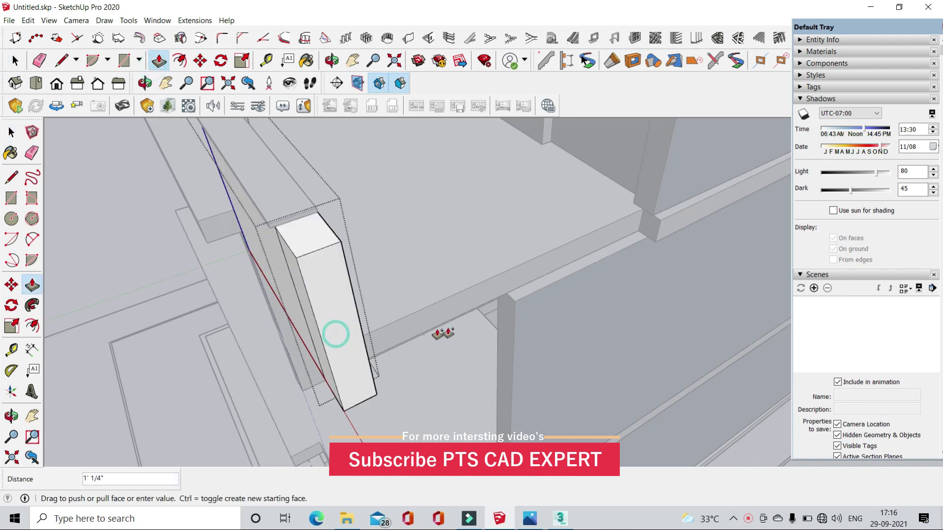
pyautogui.click(513, 316)
pyautogui.moveTo(511, 316); pyautogui.dragTo(224, 352, button='middle')
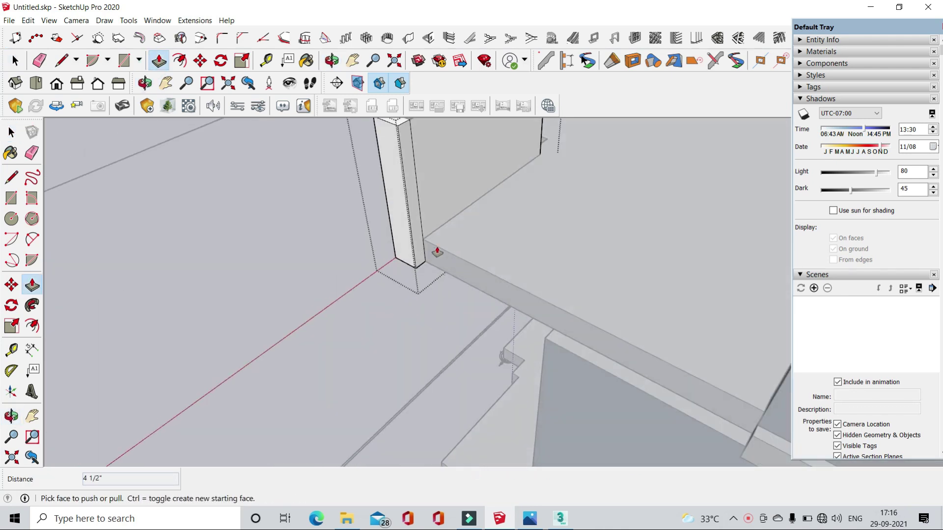
pyautogui.moveTo(414, 254)
pyautogui.mouseDown()
pyautogui.moveTo(511, 290)
pyautogui.moveTo(678, 292)
pyautogui.moveTo(718, 276)
pyautogui.mouseUp()
pyautogui.click(14, 60)
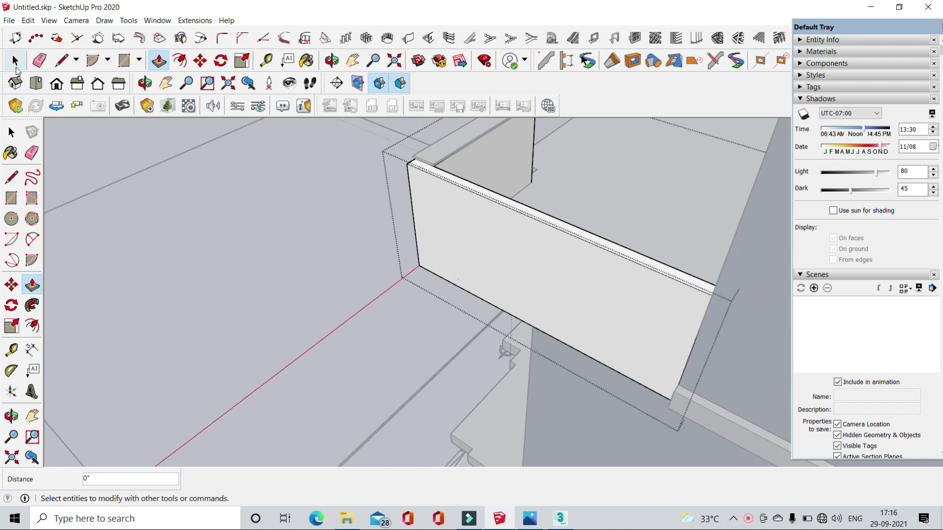
pyautogui.scroll(3, 272, 183)
pyautogui.scroll(3, 272, 183)
pyautogui.scroll(-5, 271, 181)
# - Offset the parapet wall's top face and pull the resulting strip's end face outward
pyautogui.moveTo(292, 206); pyautogui.dragTo(207, 239, button='middle')
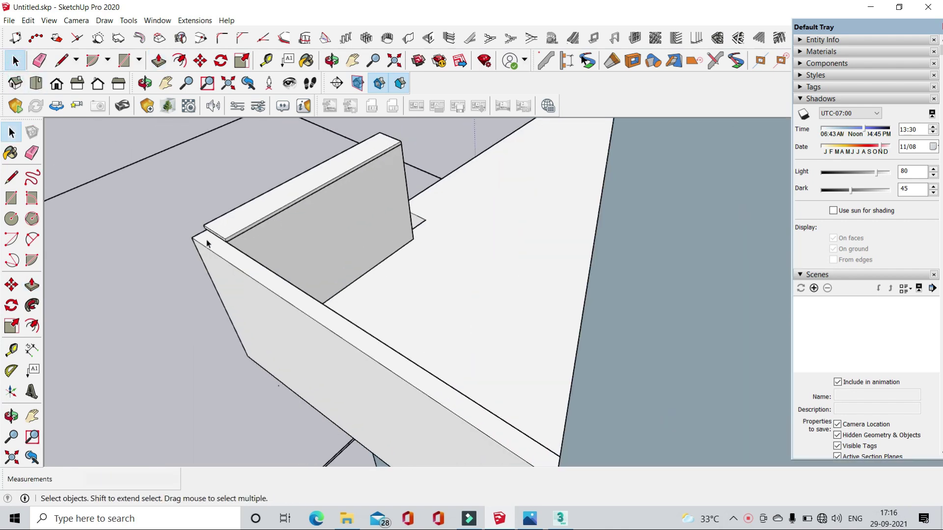
pyautogui.scroll(2, 233, 233)
pyautogui.click(234, 231)
pyautogui.click(180, 61)
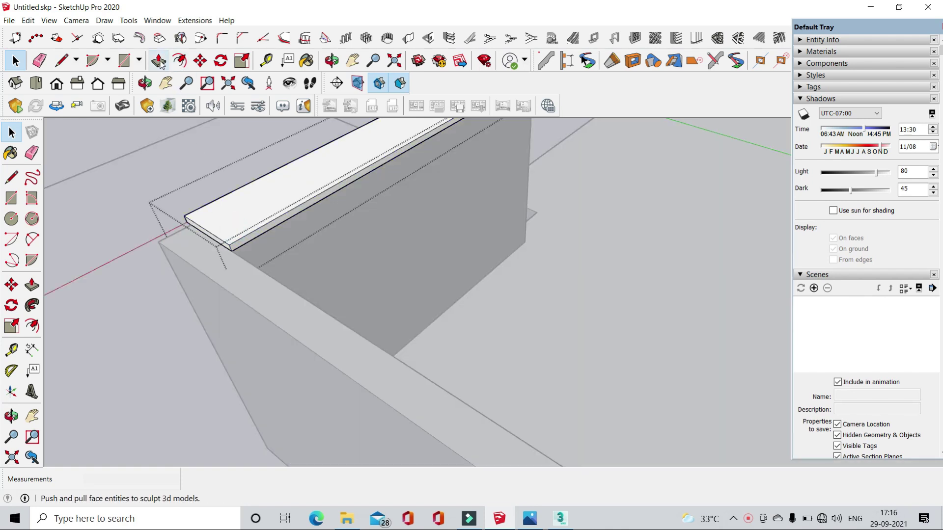
pyautogui.click(158, 60)
pyautogui.moveTo(219, 249); pyautogui.dragTo(222, 290)
pyautogui.click(222, 290)
# - Extend the coping strip along the wall and raise its edge 1 inch
pyautogui.click(210, 263)
pyautogui.moveTo(210, 264)
pyautogui.mouseDown(button='middle')
pyautogui.moveTo(414, 282)
pyautogui.moveTo(529, 379)
pyautogui.moveTo(494, 338)
pyautogui.moveTo(327, 280)
pyautogui.mouseUp(button='middle')
pyautogui.scroll(2, 326, 280)
pyautogui.scroll(2, 323, 277)
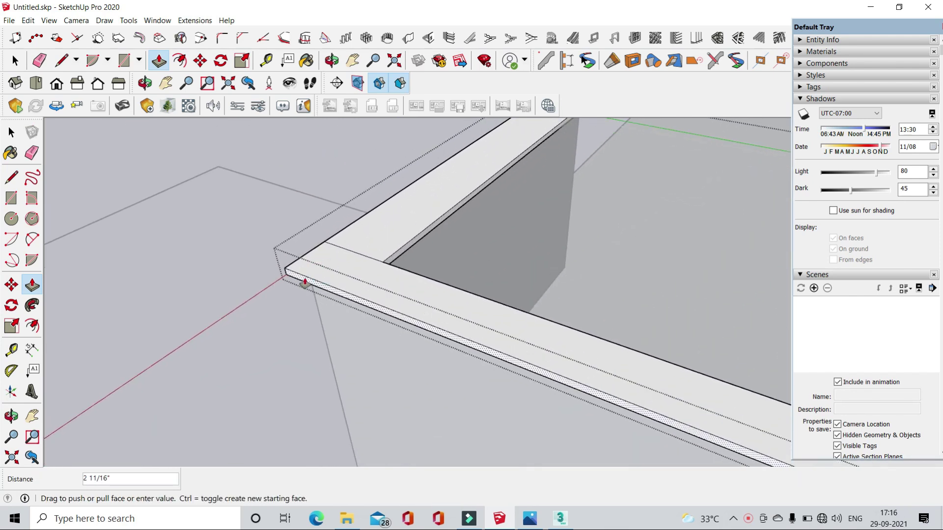
pyautogui.write('1')
pyautogui.press('Return')
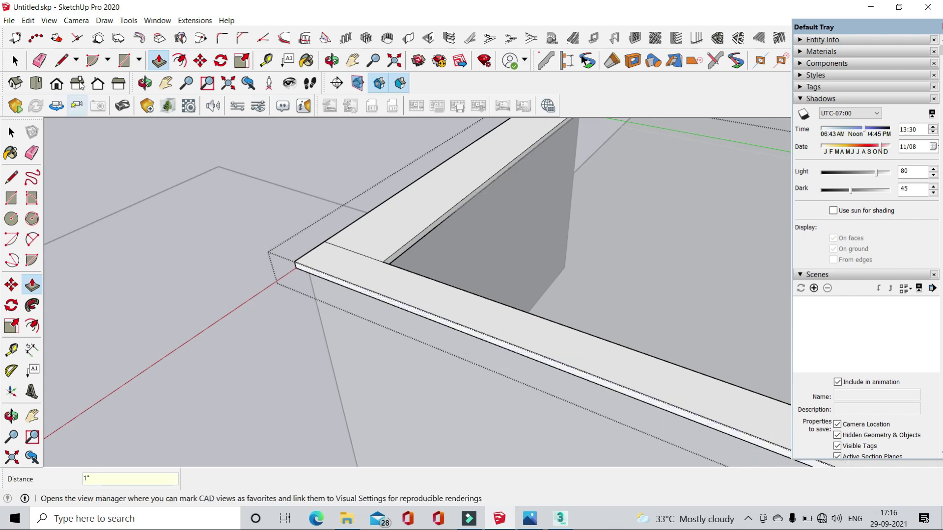
pyautogui.click(40, 59)
pyautogui.scroll(-2, 301, 200)
pyautogui.moveTo(373, 262)
pyautogui.mouseDown(button='middle')
pyautogui.moveTo(600, 217)
pyautogui.moveTo(413, 300)
pyautogui.moveTo(433, 160)
pyautogui.moveTo(409, 327)
pyautogui.mouseUp(button='middle')
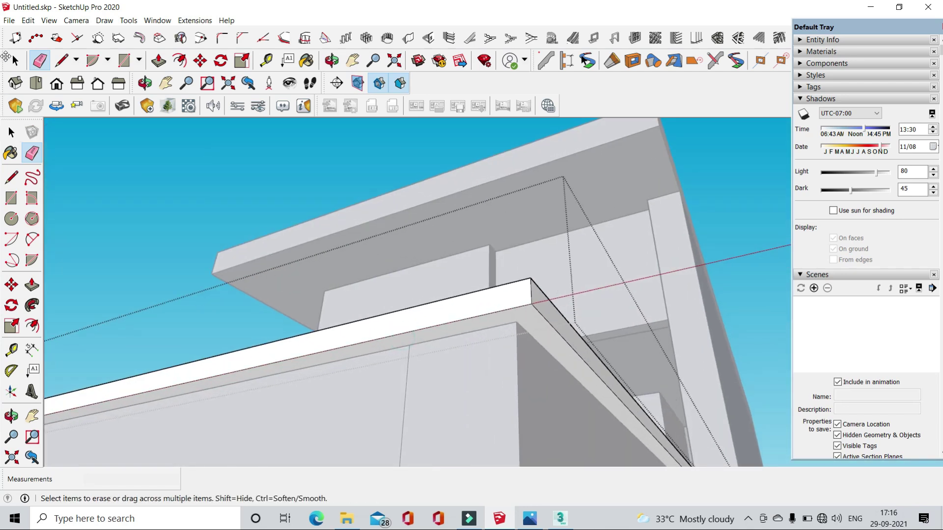
# - Select the upper balcony box group and push its front face out 4 7/16"
pyautogui.click(12, 59)
pyautogui.moveTo(184, 192)
pyautogui.mouseDown(button='middle')
pyautogui.moveTo(312, 362)
pyautogui.moveTo(383, 202)
pyautogui.moveTo(433, 263)
pyautogui.moveTo(427, 250)
pyautogui.moveTo(306, 225)
pyautogui.moveTo(423, 254)
pyautogui.moveTo(482, 189)
pyautogui.moveTo(448, 130)
pyautogui.mouseUp(button='middle')
pyautogui.scroll(3, 558, 211)
pyautogui.scroll(3, 481, 233)
pyautogui.moveTo(480, 233)
pyautogui.mouseDown(button='middle')
pyautogui.moveTo(521, 232)
pyautogui.moveTo(419, 200)
pyautogui.mouseUp(button='middle')
pyautogui.scroll(-5, 519, 228)
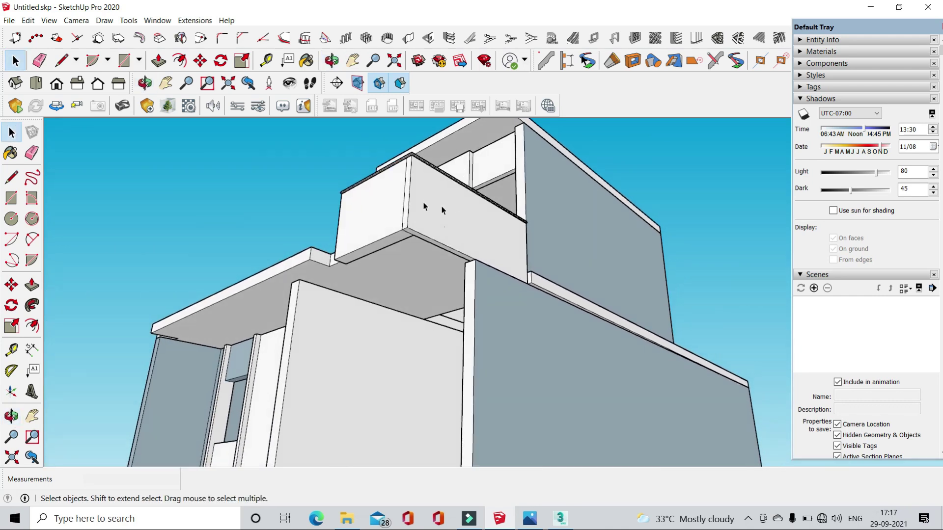
pyautogui.click(418, 199)
pyautogui.click(159, 61)
pyautogui.scroll(2, 464, 240)
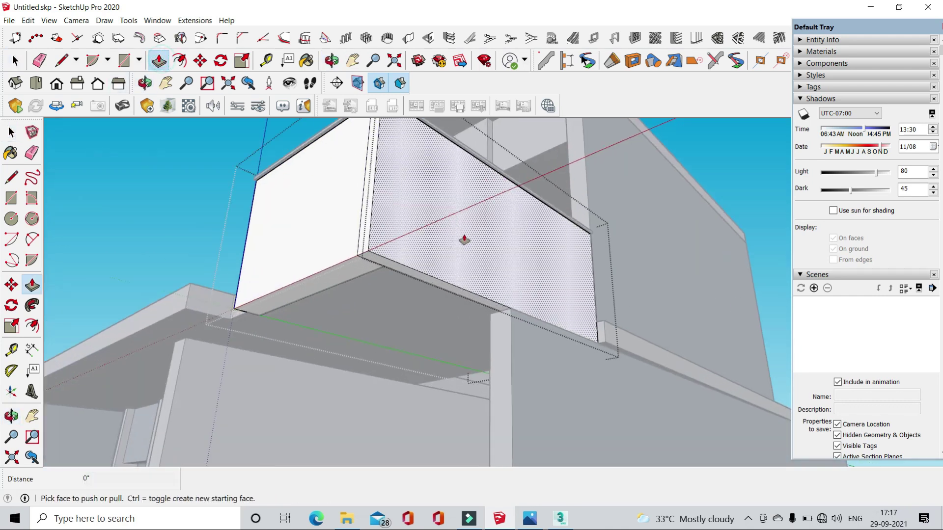
pyautogui.moveTo(585, 322); pyautogui.dragTo(606, 343)
pyautogui.moveTo(349, 246)
pyautogui.mouseDown(button='middle')
pyautogui.moveTo(388, 344)
pyautogui.moveTo(387, 383)
pyautogui.mouseUp(button='middle')
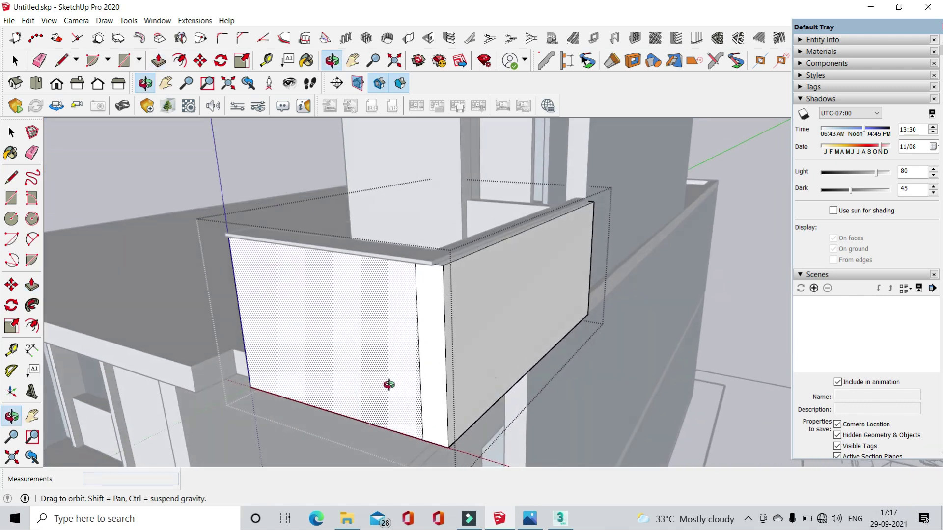
# - Pull the parapet's top ledge face out to form a coping ledge
pyautogui.click(40, 60)
pyautogui.scroll(3, 453, 268)
pyautogui.press('p')
pyautogui.scroll(2, 422, 268)
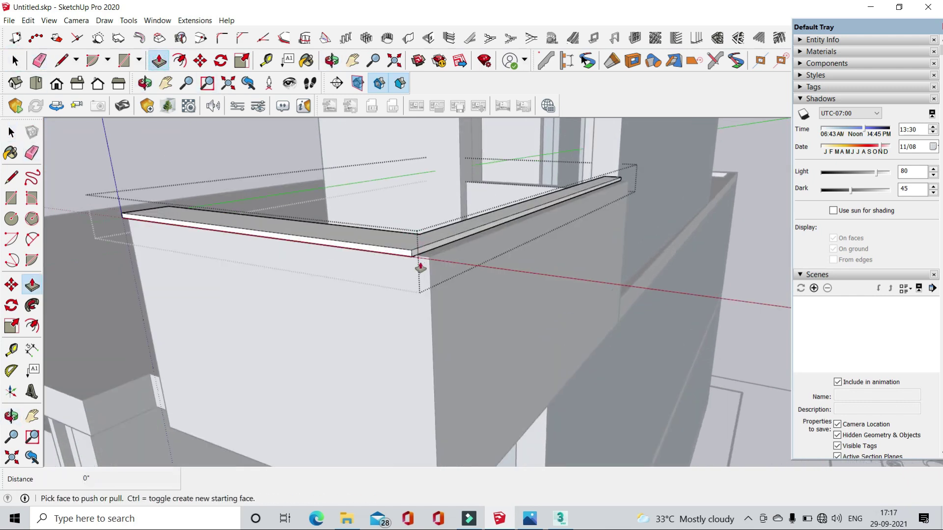
pyautogui.click(423, 269)
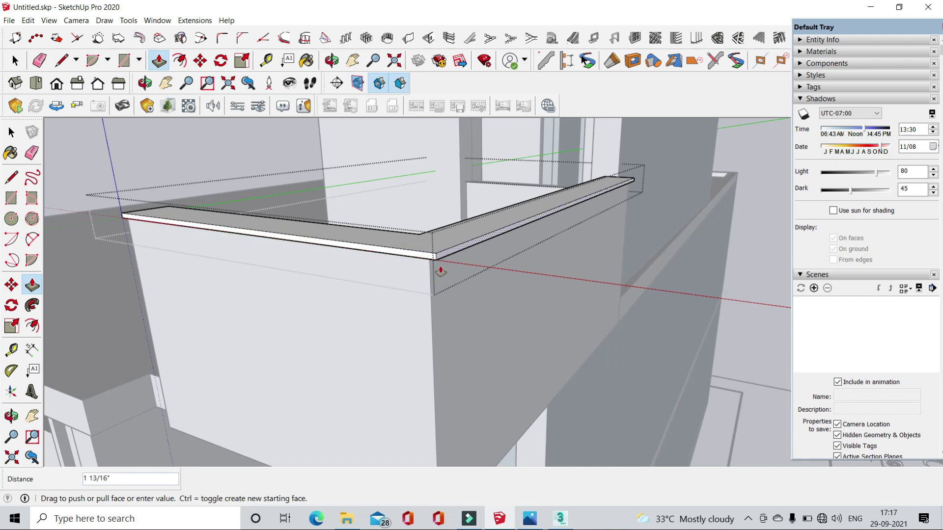
pyautogui.press('Return')
# - Orbit around the building to review it over the floor plan
pyautogui.press('space')
pyautogui.moveTo(177, 162)
pyautogui.mouseDown(button='middle')
pyautogui.moveTo(412, 305)
pyautogui.moveTo(334, 242)
pyautogui.mouseUp(button='middle')
pyautogui.press('space')
pyautogui.scroll(-3, 573, 340)
pyautogui.moveTo(522, 379); pyautogui.dragTo(438, 327, button='middle')
pyautogui.scroll(2, 471, 358)
pyautogui.moveTo(472, 358); pyautogui.dragTo(231, 396, button='middle')
pyautogui.moveTo(321, 217)
pyautogui.mouseDown(button='middle')
pyautogui.moveTo(467, 266)
pyautogui.moveTo(442, 264)
pyautogui.mouseUp(button='middle')
pyautogui.scroll(2, 442, 264)
pyautogui.press('o')
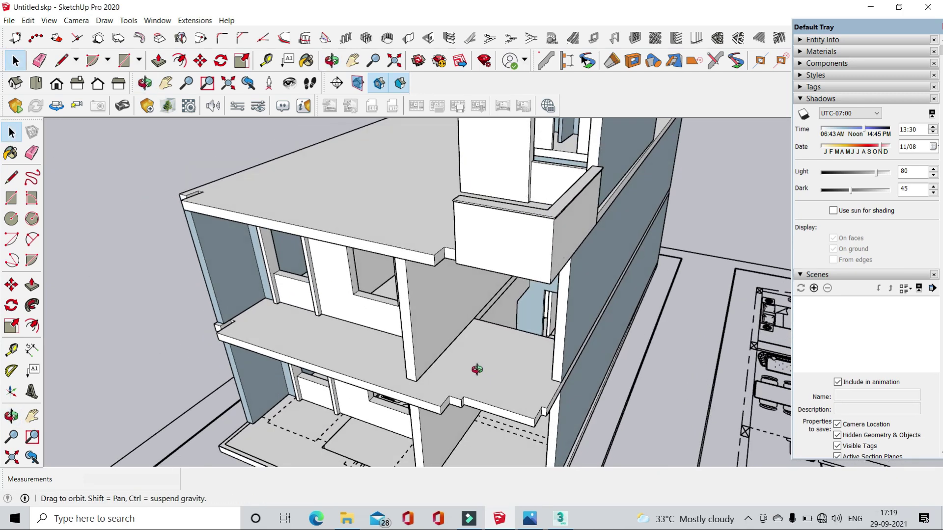
pyautogui.moveTo(473, 368); pyautogui.dragTo(502, 373)
pyautogui.press('space')
pyautogui.moveTo(455, 277); pyautogui.dragTo(473, 261, button='middle')
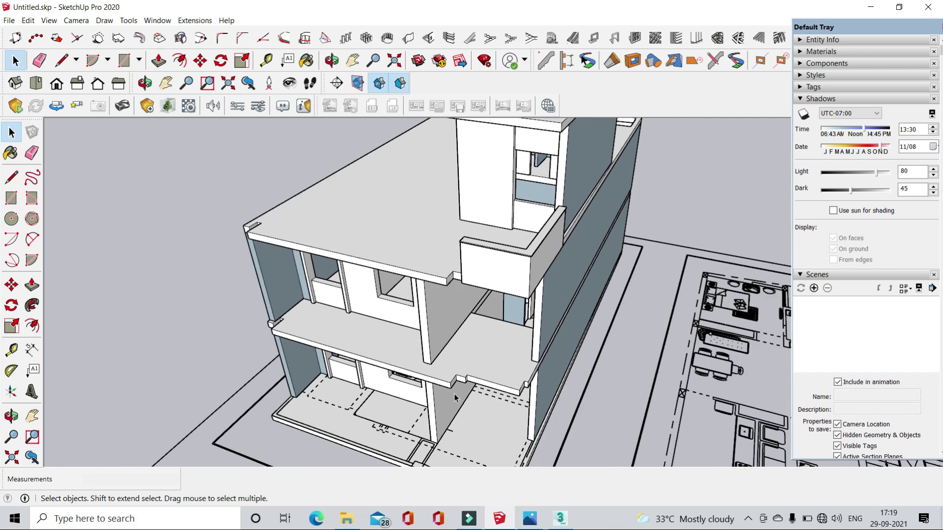
pyautogui.click(530, 520)
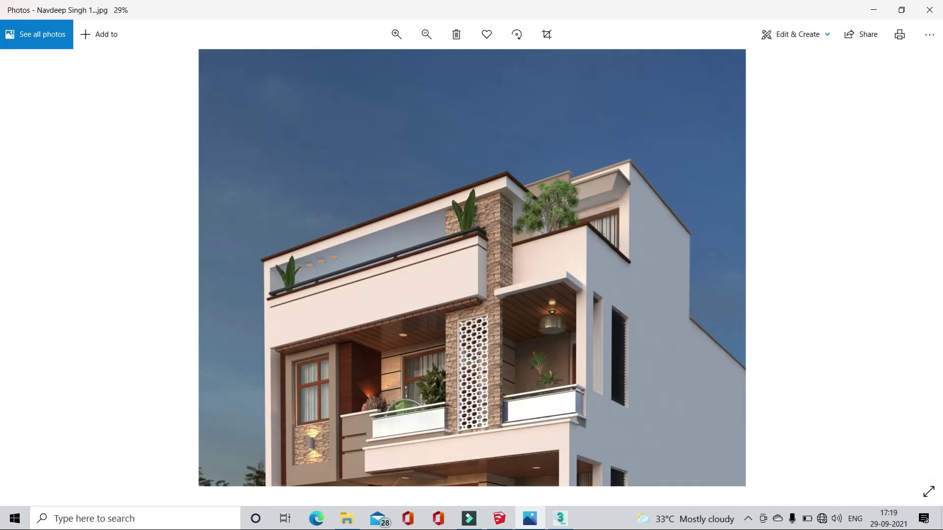
pyautogui.moveTo(475, 367); pyautogui.dragTo(497, 279)
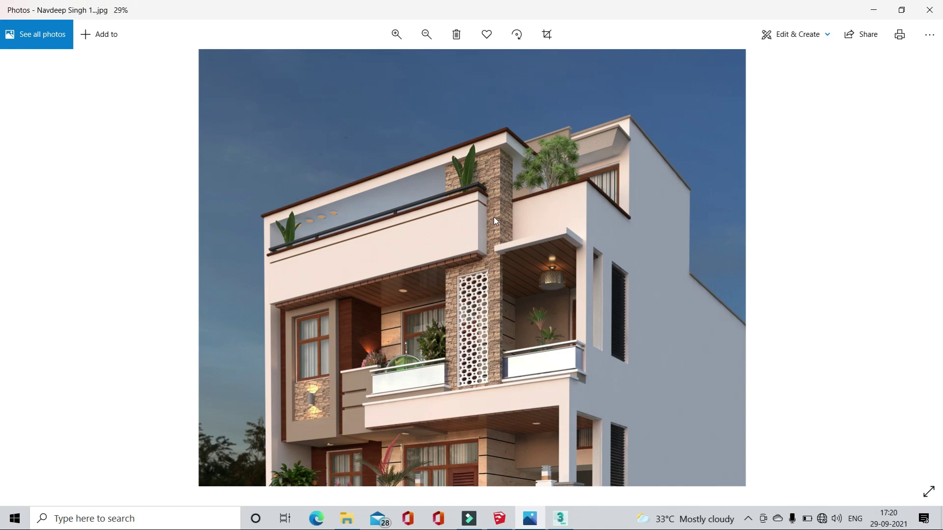
pyautogui.click(874, 10)
pyautogui.moveTo(513, 258); pyautogui.dragTo(464, 308, button='middle')
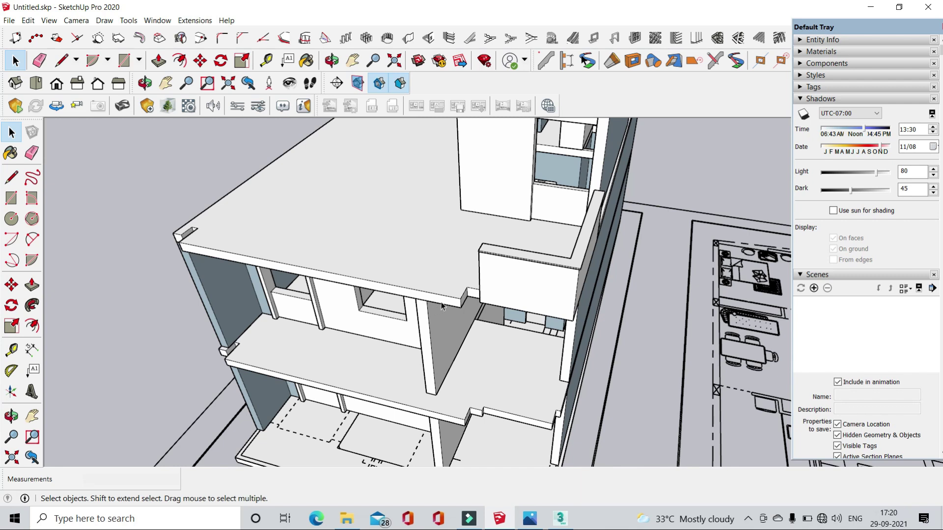
pyautogui.click(530, 518)
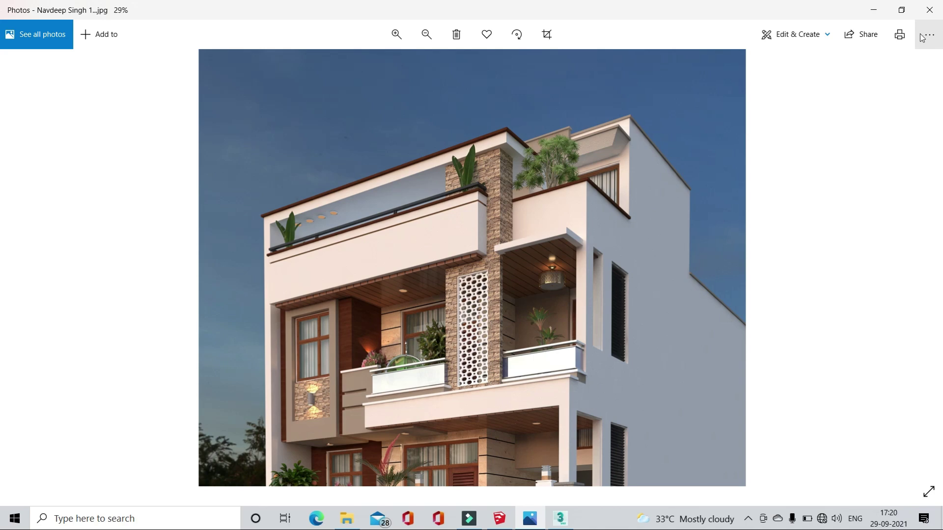
pyautogui.click(877, 9)
pyautogui.moveTo(486, 339); pyautogui.dragTo(434, 395, button='middle')
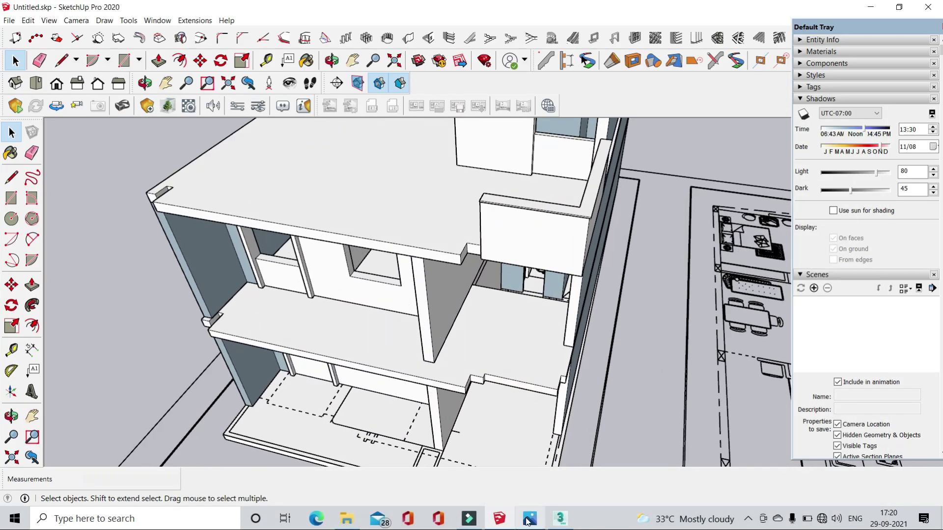
pyautogui.click(529, 518)
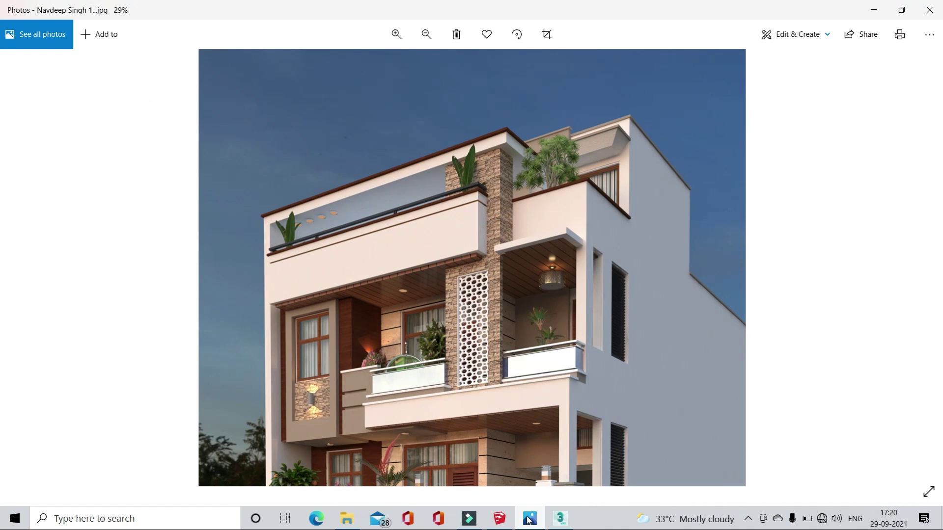
pyautogui.click(529, 519)
# - Extend one end face of the upper balcony slab outward
pyautogui.moveTo(383, 296); pyautogui.dragTo(314, 335, button='middle')
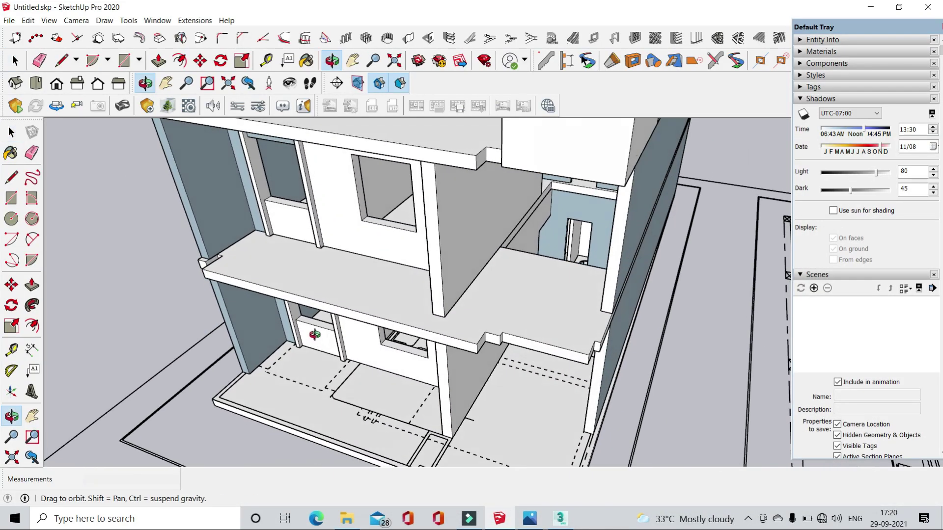
pyautogui.scroll(2, 452, 320)
pyautogui.scroll(2, 452, 320)
pyautogui.scroll(1, 452, 319)
pyautogui.scroll(-2, 456, 311)
pyautogui.scroll(-2, 459, 294)
pyautogui.moveTo(459, 280)
pyautogui.mouseDown(button='middle')
pyautogui.moveTo(455, 337)
pyautogui.moveTo(390, 411)
pyautogui.moveTo(415, 410)
pyautogui.moveTo(387, 390)
pyautogui.mouseUp(button='middle')
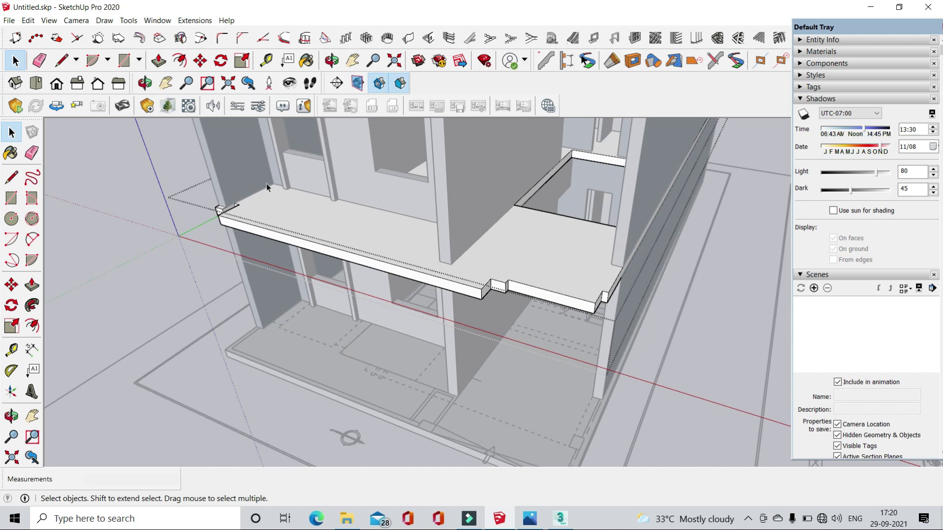
pyautogui.click(158, 63)
pyautogui.scroll(3, 419, 267)
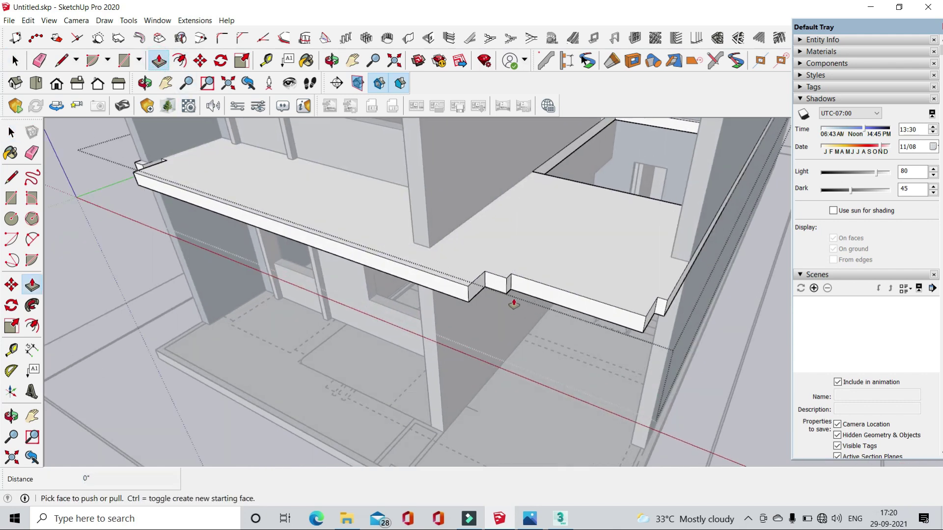
pyautogui.scroll(2, 511, 301)
pyautogui.moveTo(506, 280)
pyautogui.mouseDown()
pyautogui.moveTo(628, 315)
pyautogui.moveTo(705, 315)
pyautogui.mouseUp()
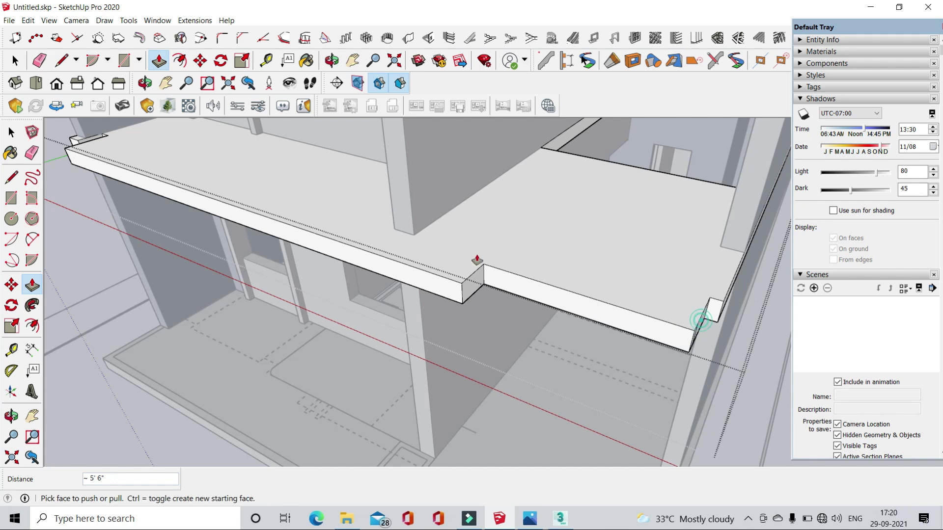
# - Pull the slab's other end face back to trim it
pyautogui.moveTo(473, 263); pyautogui.dragTo(442, 275, button='middle')
pyautogui.moveTo(419, 256); pyautogui.dragTo(425, 335)
pyautogui.scroll(-3, 426, 335)
pyautogui.scroll(2, 353, 349)
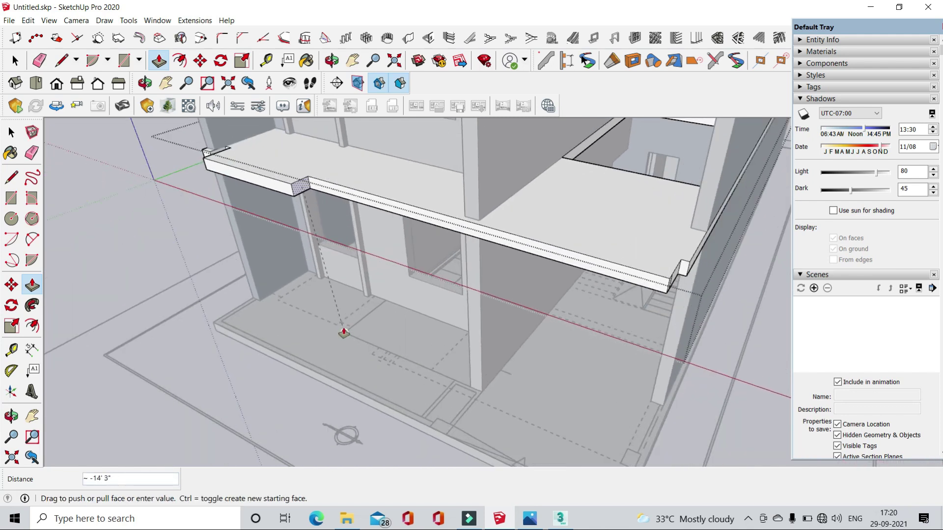
pyautogui.scroll(3, 343, 331)
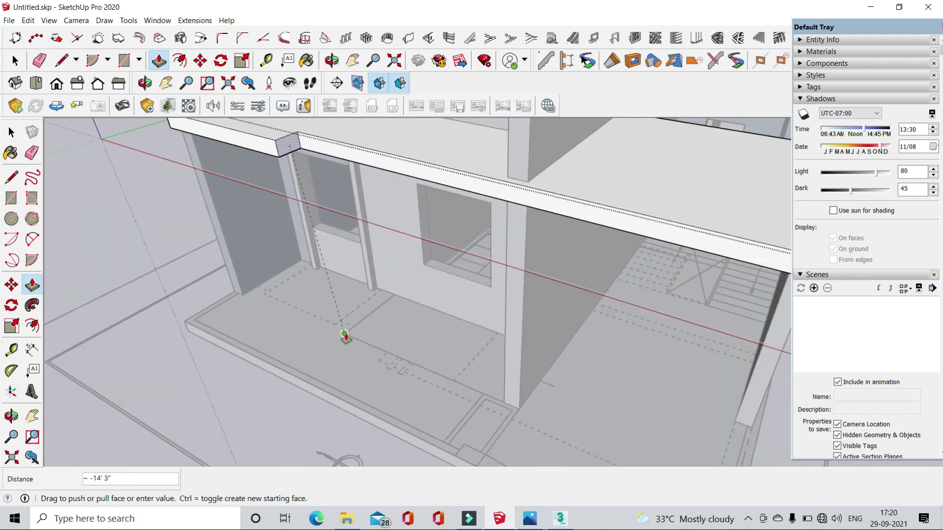
pyautogui.click(379, 364)
# - Push the slab's corner end face out 1' 9"
pyautogui.scroll(-3, 330, 295)
pyautogui.moveTo(330, 295); pyautogui.dragTo(448, 337, button='middle')
pyautogui.scroll(1, 457, 341)
pyautogui.scroll(2, 481, 309)
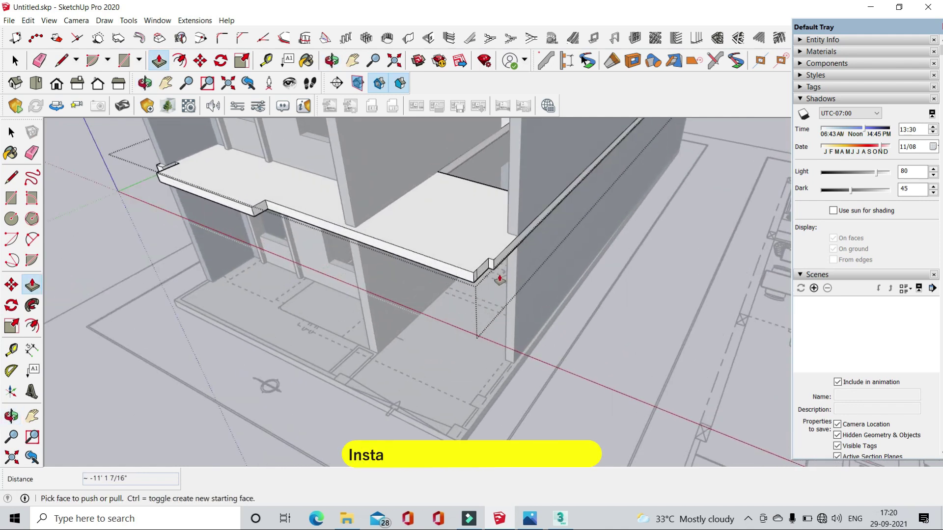
pyautogui.scroll(2, 491, 270)
pyautogui.click(486, 260)
pyautogui.write("1' 9")
pyautogui.press('Return')
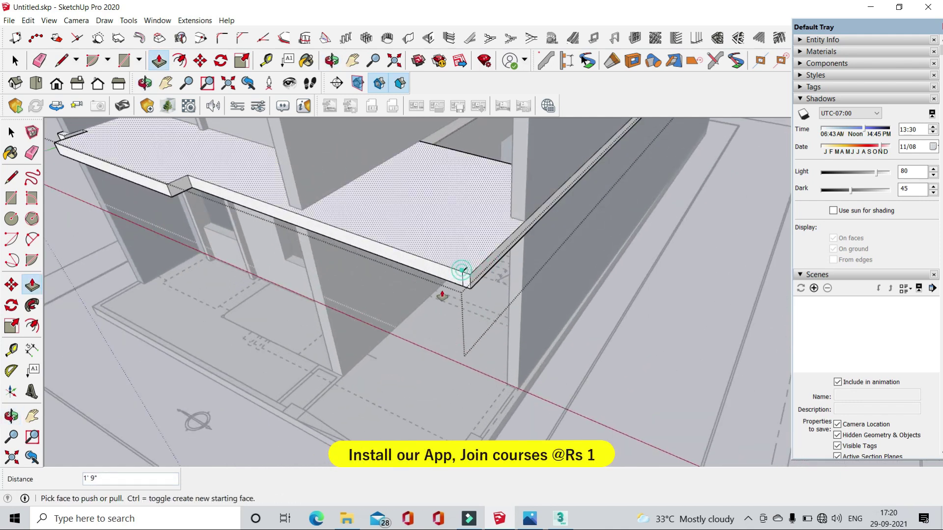
# - Erase stray edges and inspect the slab corner's underside
pyautogui.click(39, 60)
pyautogui.scroll(3, 473, 288)
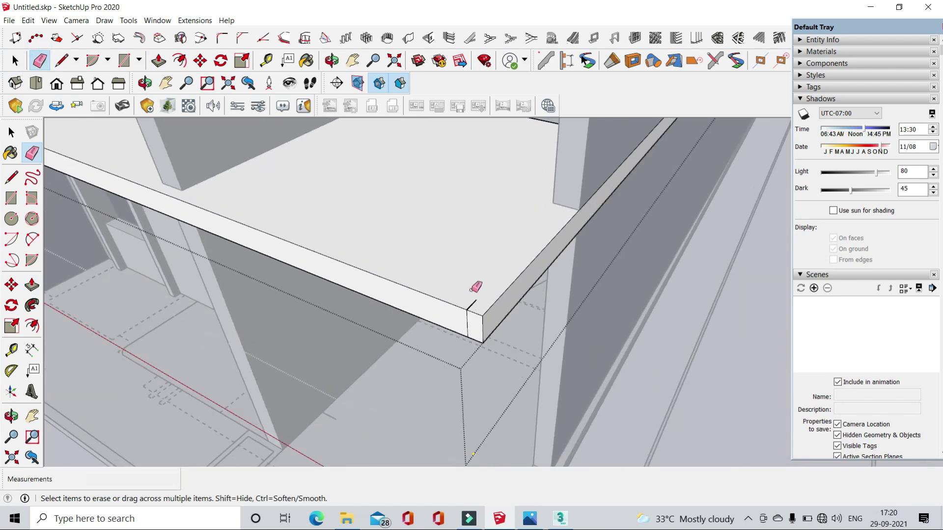
pyautogui.scroll(2, 474, 322)
pyautogui.moveTo(479, 325)
pyautogui.mouseDown(button='middle')
pyautogui.moveTo(458, 151)
pyautogui.moveTo(473, 319)
pyautogui.moveTo(482, 148)
pyautogui.moveTo(488, 263)
pyautogui.moveTo(432, 288)
pyautogui.mouseUp(button='middle')
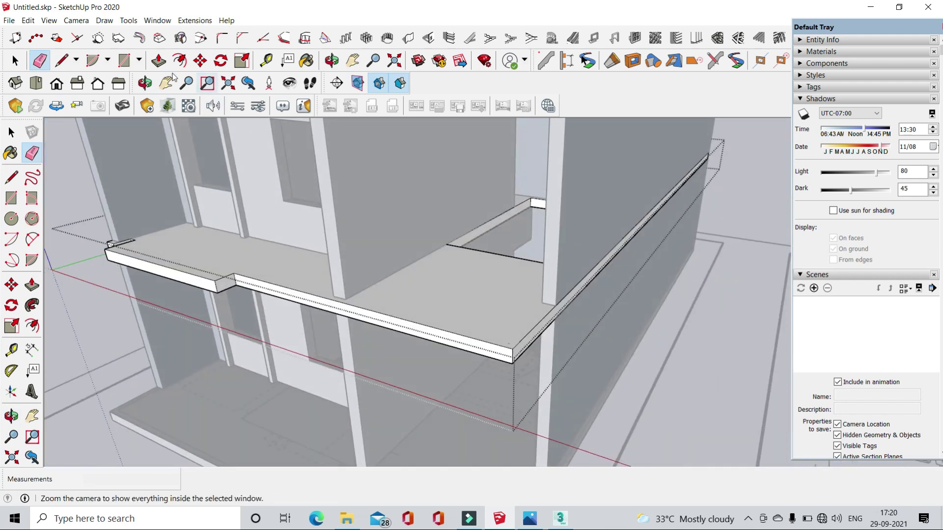
# - Push the slab's outer edge face 4 1/2"
pyautogui.click(157, 61)
pyautogui.click(294, 305)
pyautogui.scroll(-4, 295, 302)
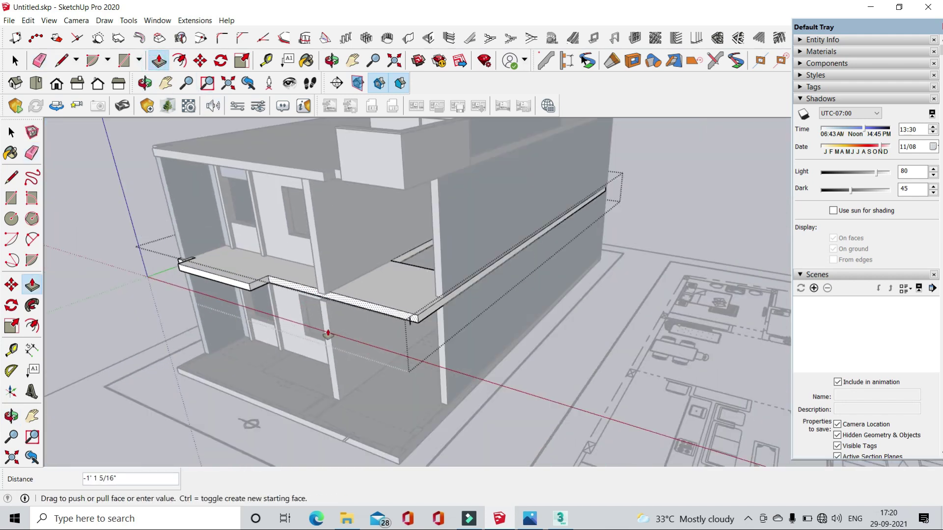
pyautogui.moveTo(374, 407); pyautogui.dragTo(385, 448, button='middle')
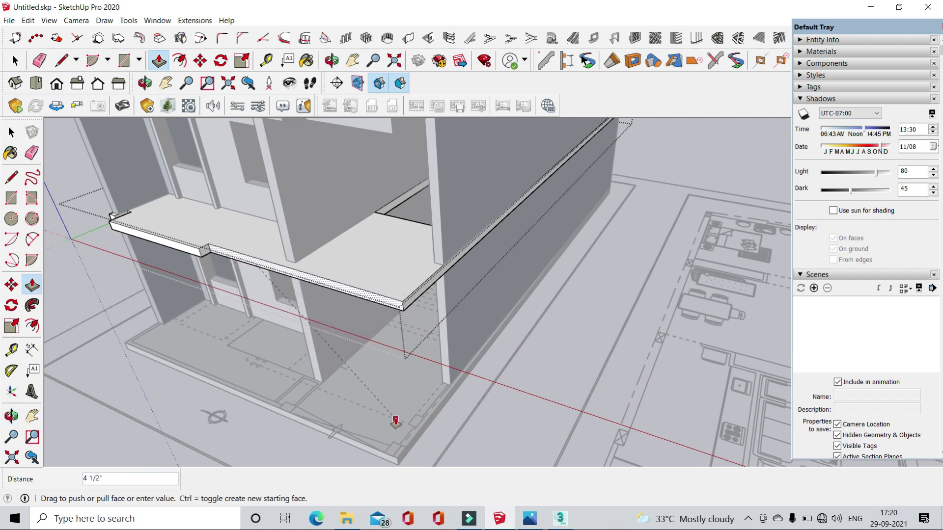
pyautogui.click(396, 421)
# - Leave the slab group and draw a line across the slab's front edge
pyautogui.click(14, 60)
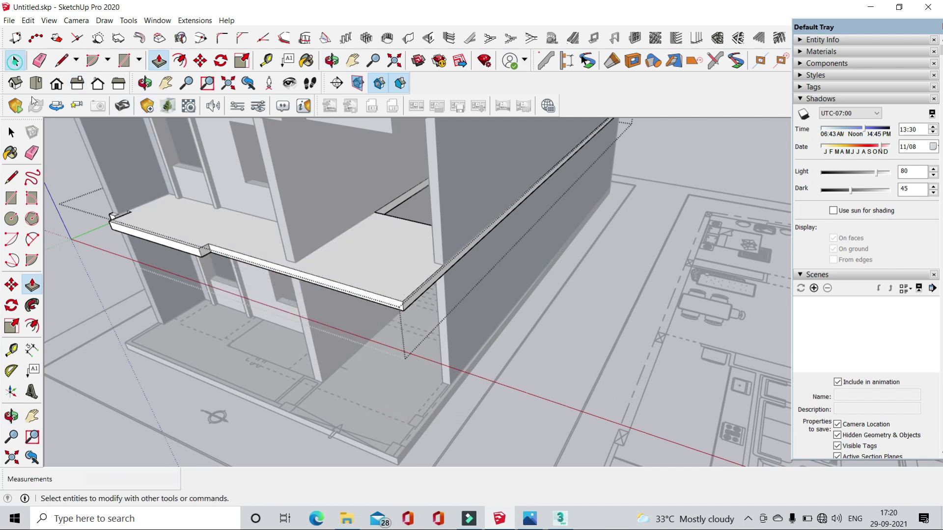
pyautogui.click(62, 155)
pyautogui.click(61, 59)
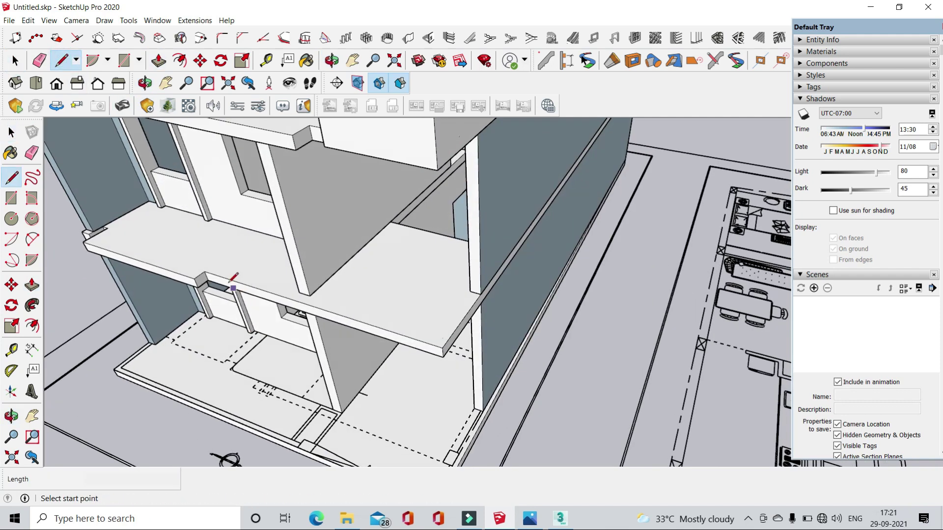
pyautogui.scroll(5, 199, 268)
pyautogui.scroll(2, 198, 271)
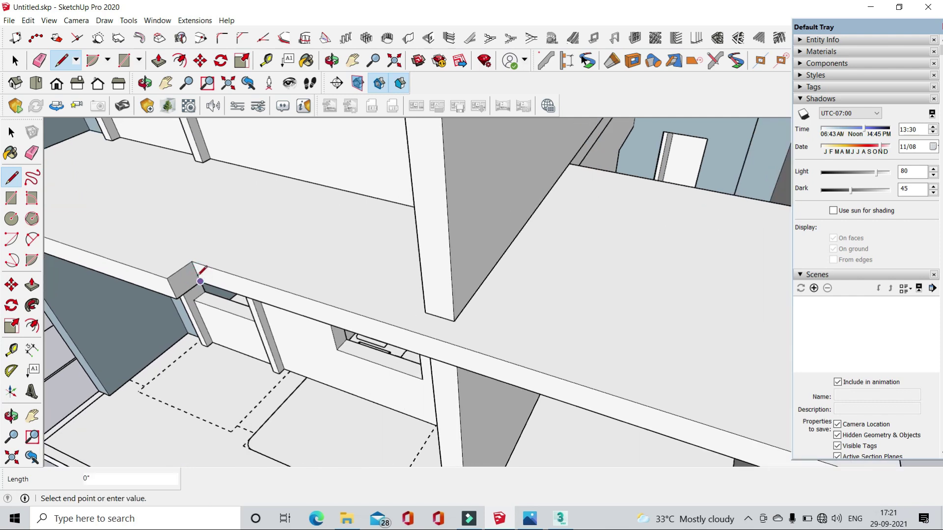
pyautogui.scroll(-2, 199, 275)
pyautogui.press('Escape')
pyautogui.click(196, 268)
pyautogui.scroll(-2, 196, 231)
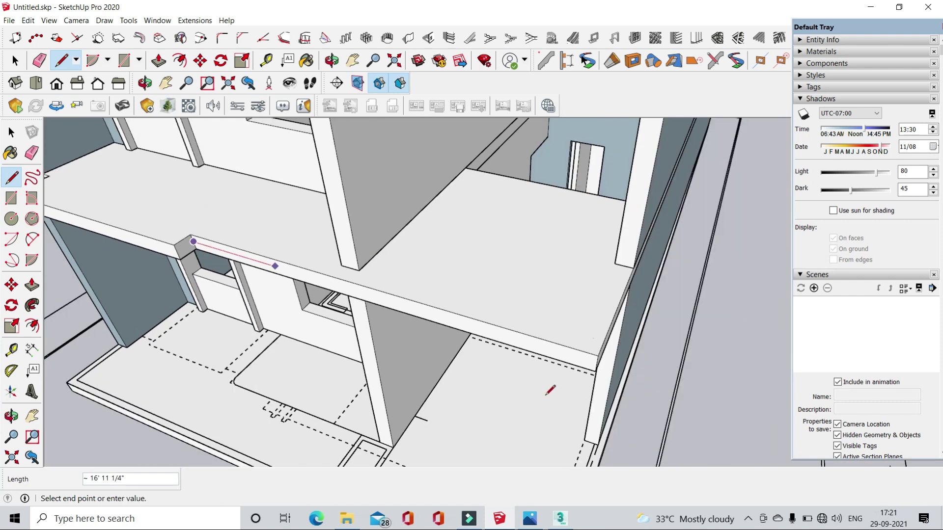
pyautogui.scroll(2, 600, 365)
pyautogui.click(600, 365)
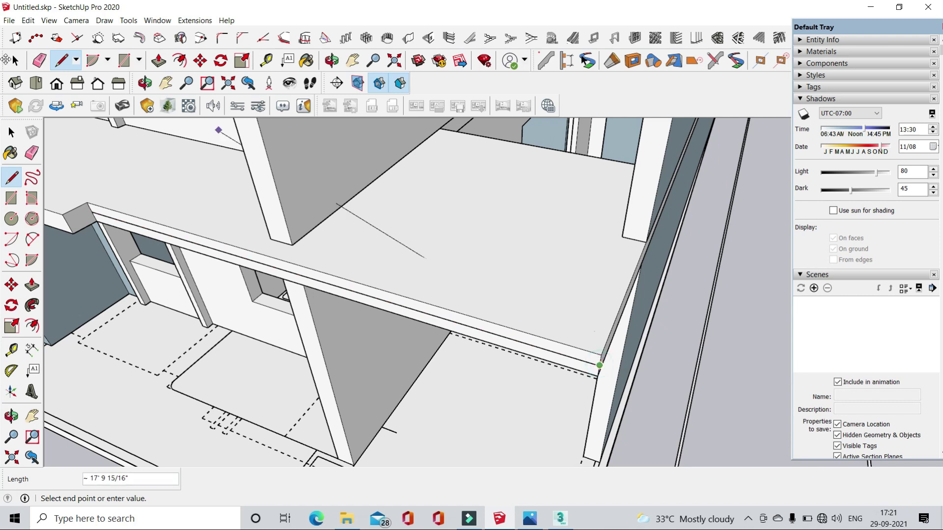
# - Divide the new front edge line into 3 equal segments
pyautogui.click(15, 62)
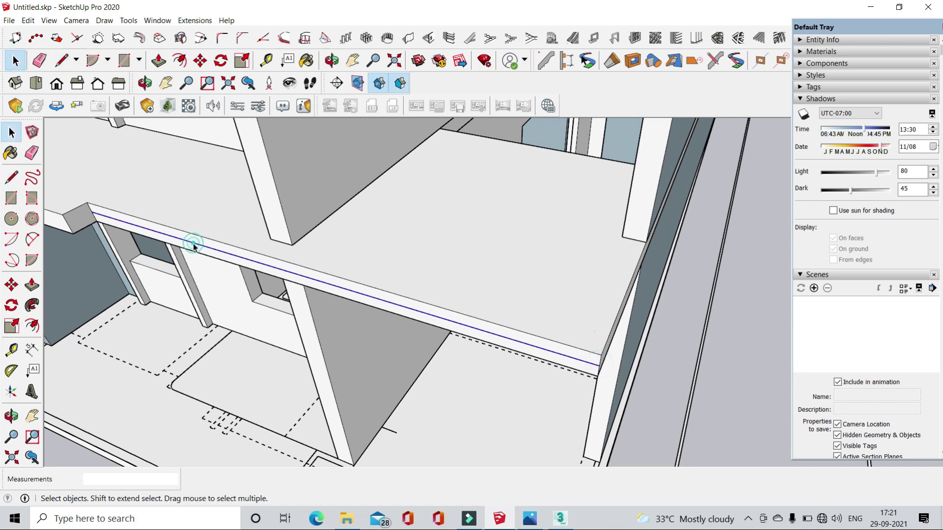
pyautogui.rightClick(194, 247)
pyautogui.click(224, 313)
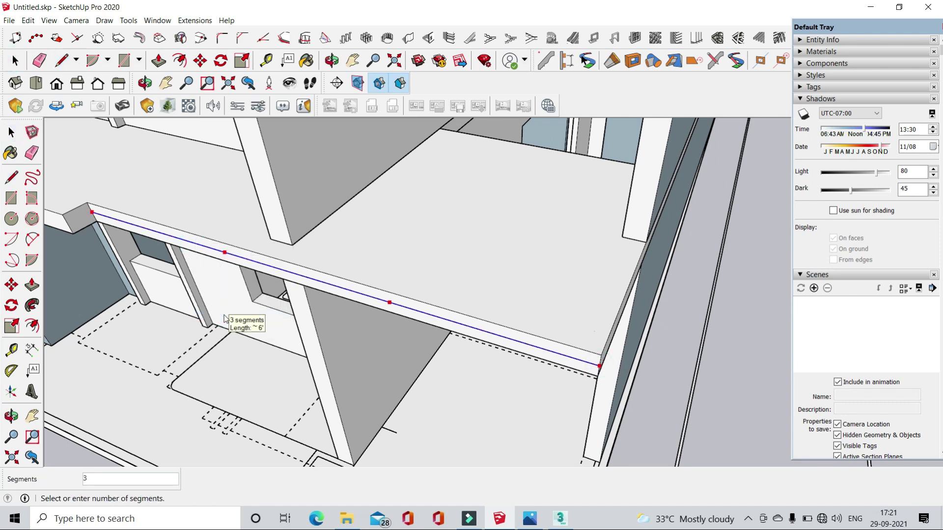
pyautogui.click(308, 280)
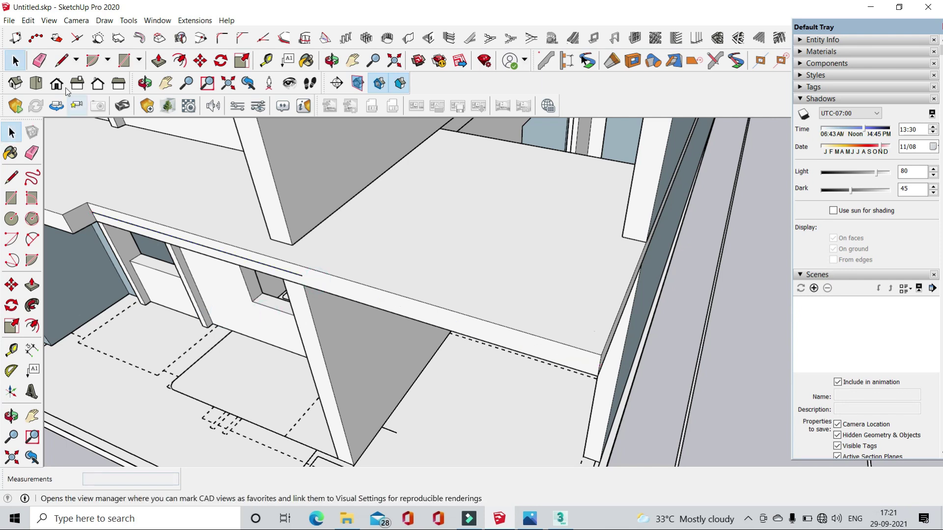
# - Draw a short line on the slab front above the column, then show the reference render
pyautogui.click(62, 58)
pyautogui.scroll(1, 314, 280)
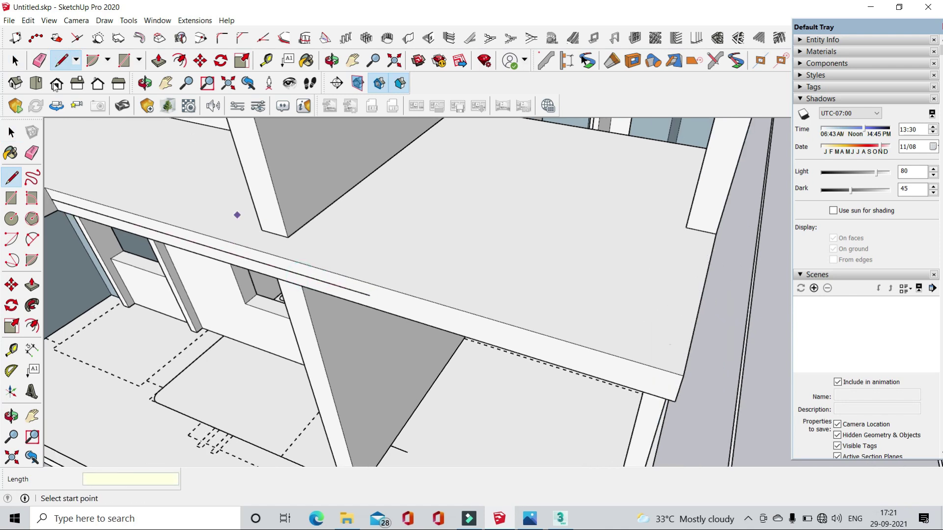
pyautogui.click(17, 61)
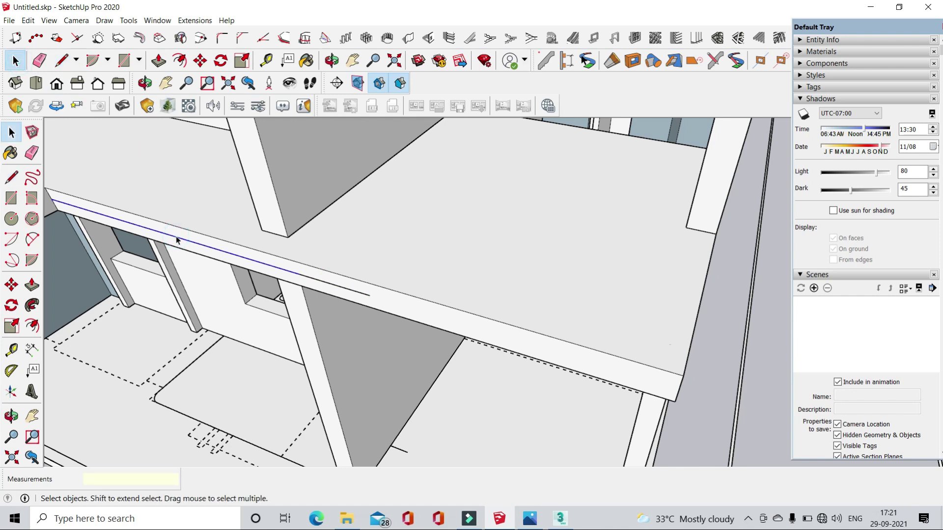
pyautogui.click(60, 59)
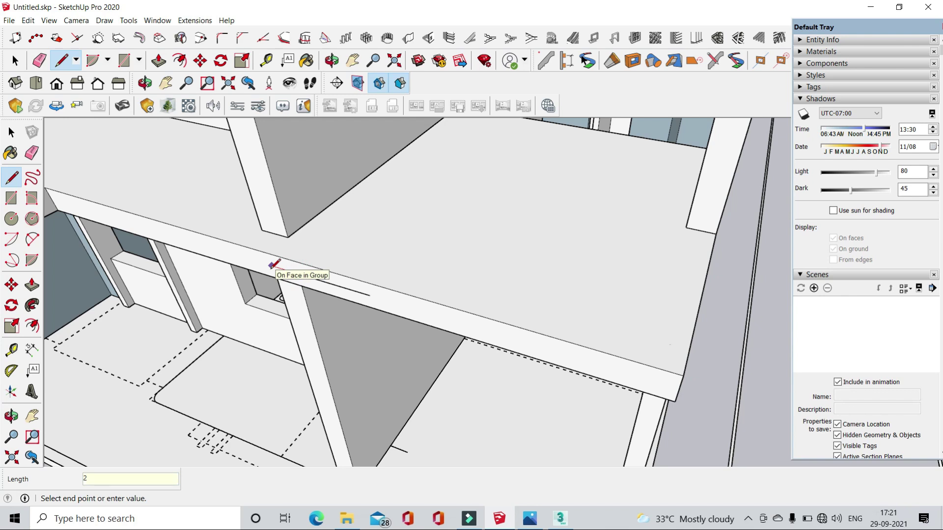
pyautogui.press('Escape')
pyautogui.moveTo(278, 265); pyautogui.dragTo(311, 342, button='middle')
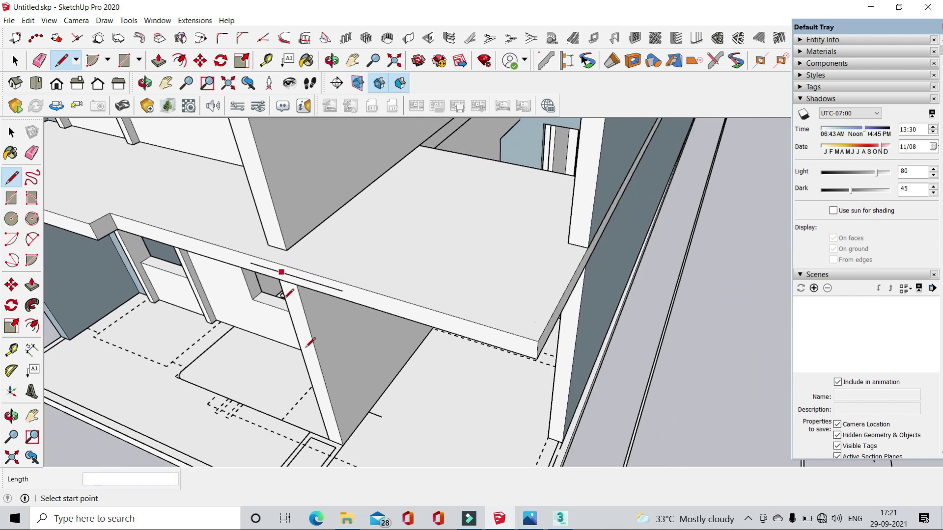
pyautogui.click(530, 518)
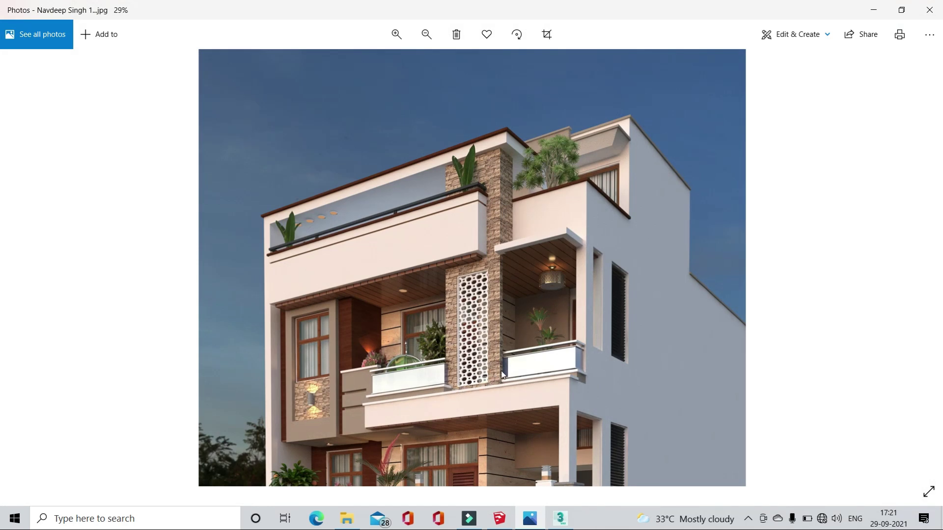
# - Minimize the render with the stone-clad pier and perforated screen to return to SketchUp
pyautogui.click(873, 9)
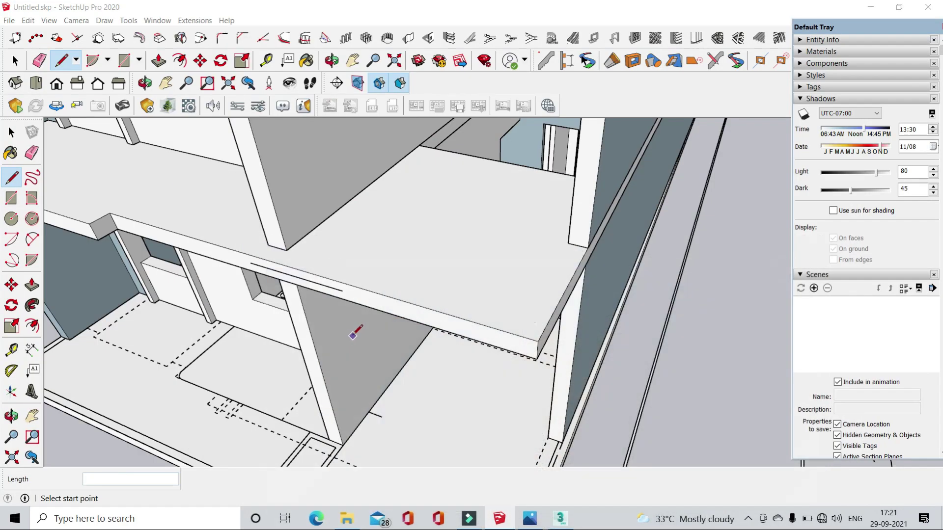
# - Draw a rectangle on the beam and extrude it 9" into a box
pyautogui.click(12, 198)
pyautogui.scroll(2, 369, 290)
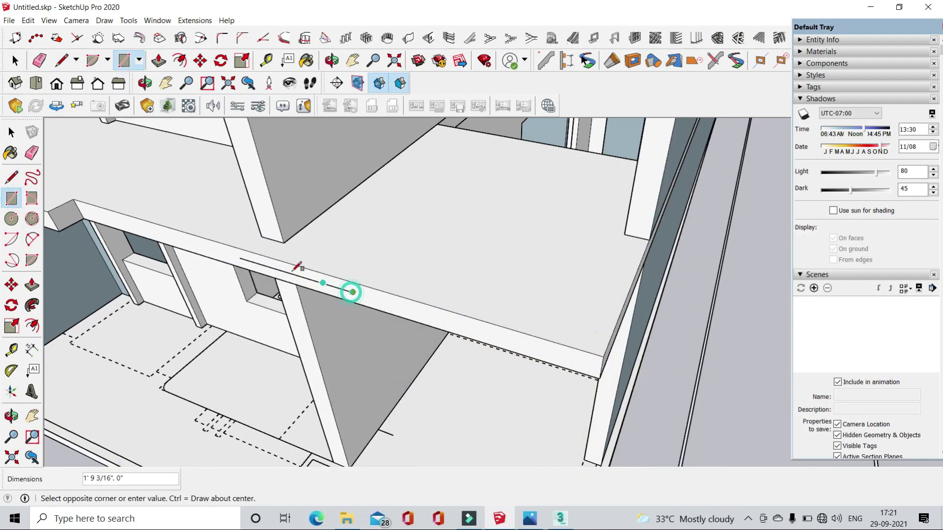
pyautogui.scroll(2, 294, 270)
pyautogui.click(294, 261)
pyautogui.press('p')
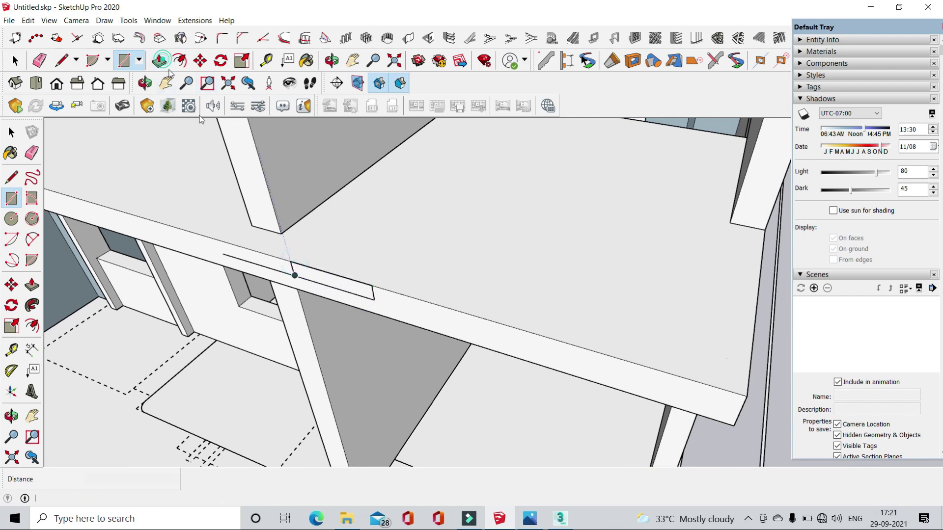
pyautogui.moveTo(330, 280)
pyautogui.mouseDown()
pyautogui.moveTo(320, 295)
pyautogui.moveTo(341, 321)
pyautogui.mouseUp()
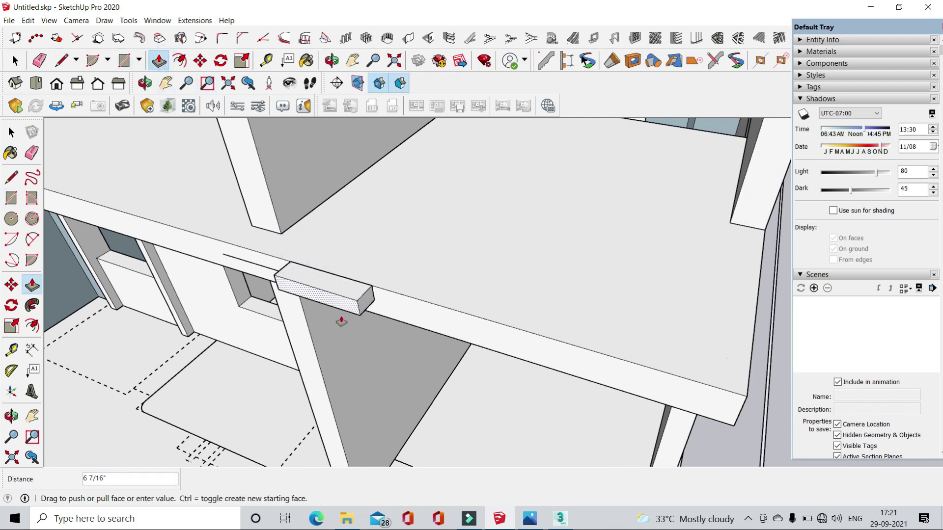
pyautogui.write('9')
pyautogui.press('Return')
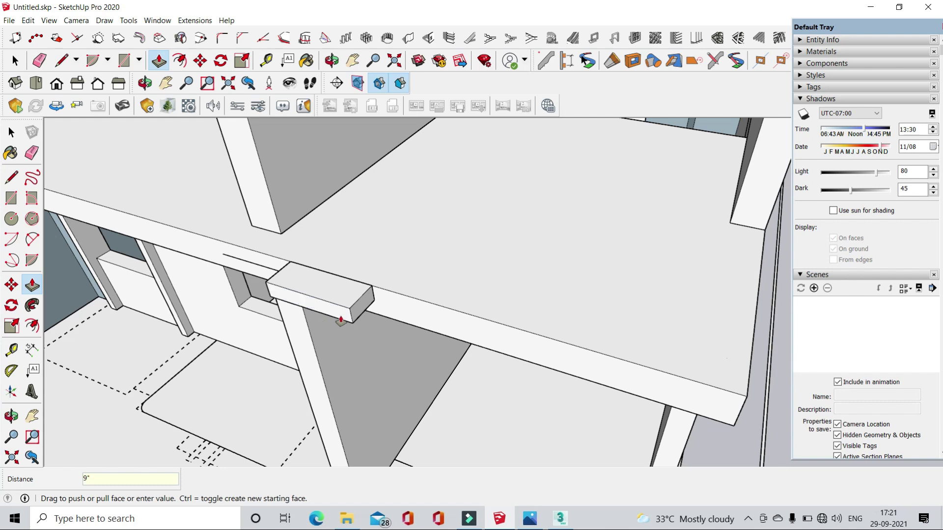
# - Pull the box's top face 4.5"
pyautogui.scroll(2, 341, 319)
pyautogui.scroll(1, 339, 314)
pyautogui.moveTo(363, 303); pyautogui.dragTo(360, 296)
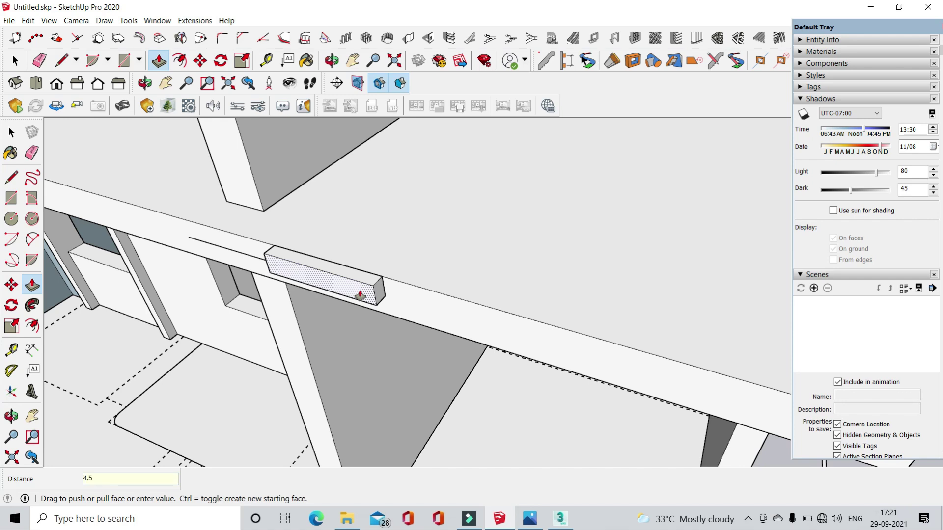
pyautogui.press('Return')
# - Pull the beam's end face outward twice, extending it to 1' 11 7/16"
pyautogui.moveTo(381, 322)
pyautogui.mouseDown(button='middle')
pyautogui.moveTo(533, 234)
pyautogui.moveTo(509, 302)
pyautogui.moveTo(610, 242)
pyautogui.moveTo(400, 308)
pyautogui.mouseUp(button='middle')
pyautogui.click(449, 296)
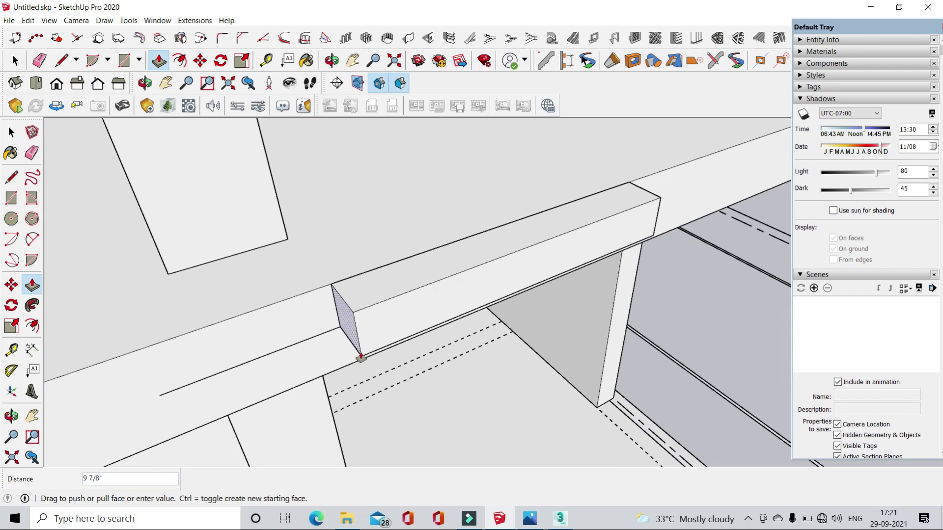
pyautogui.moveTo(295, 375)
pyautogui.mouseDown(button='middle')
pyautogui.moveTo(376, 216)
pyautogui.moveTo(361, 242)
pyautogui.mouseUp(button='middle')
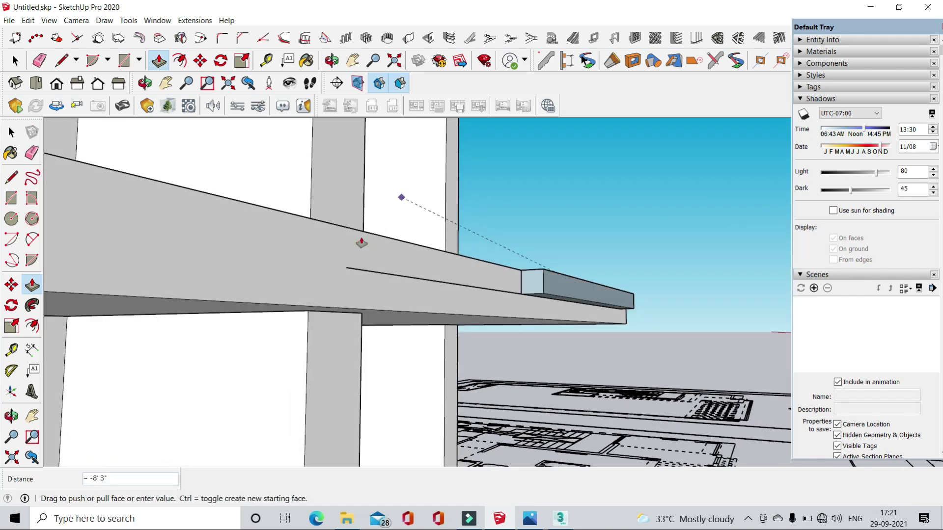
pyautogui.click(365, 279)
pyautogui.moveTo(358, 273)
pyautogui.mouseDown(button='middle')
pyautogui.moveTo(353, 343)
pyautogui.moveTo(508, 268)
pyautogui.moveTo(489, 290)
pyautogui.mouseUp(button='middle')
pyautogui.click(468, 306)
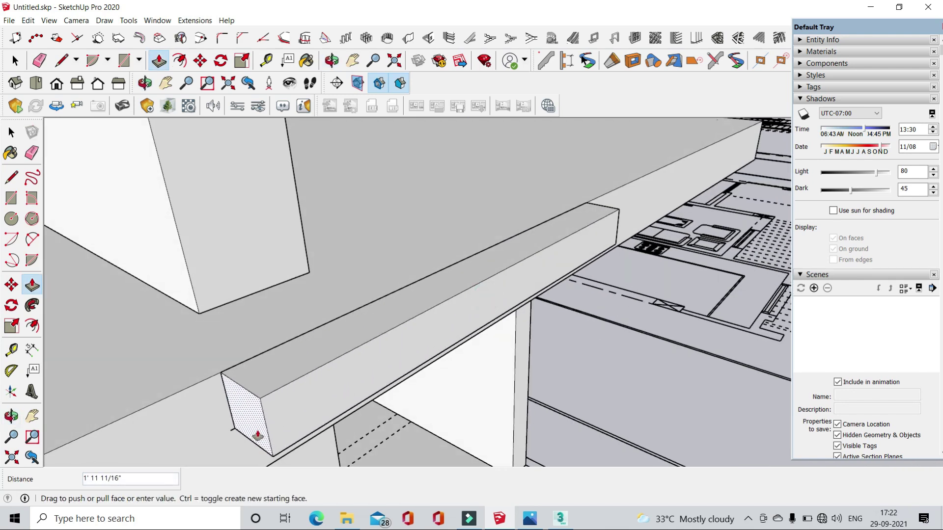
pyautogui.click(246, 396)
pyautogui.moveTo(246, 396)
pyautogui.mouseDown(button='middle')
pyautogui.moveTo(364, 324)
pyautogui.moveTo(297, 378)
pyautogui.mouseUp(button='middle')
# - Make the whole beam a group and open it for editing
pyautogui.click(15, 61)
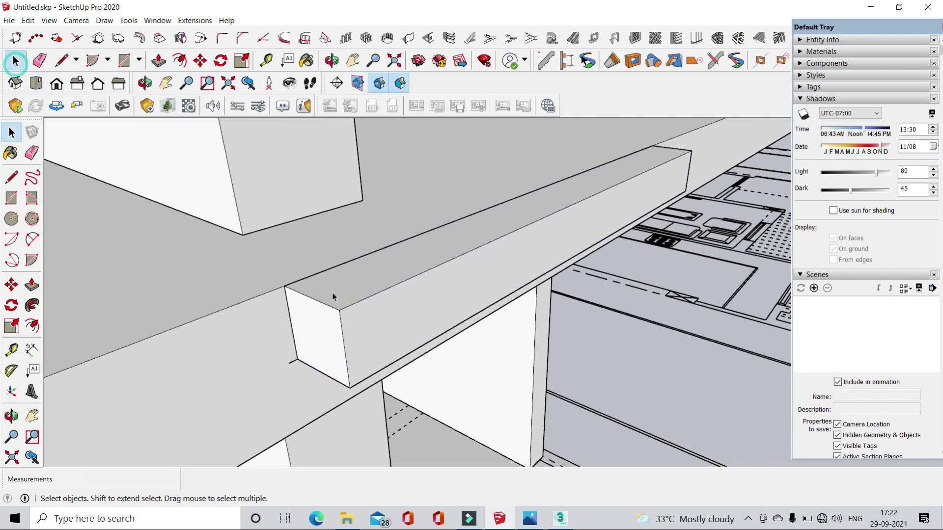
pyautogui.tripleClick(333, 297)
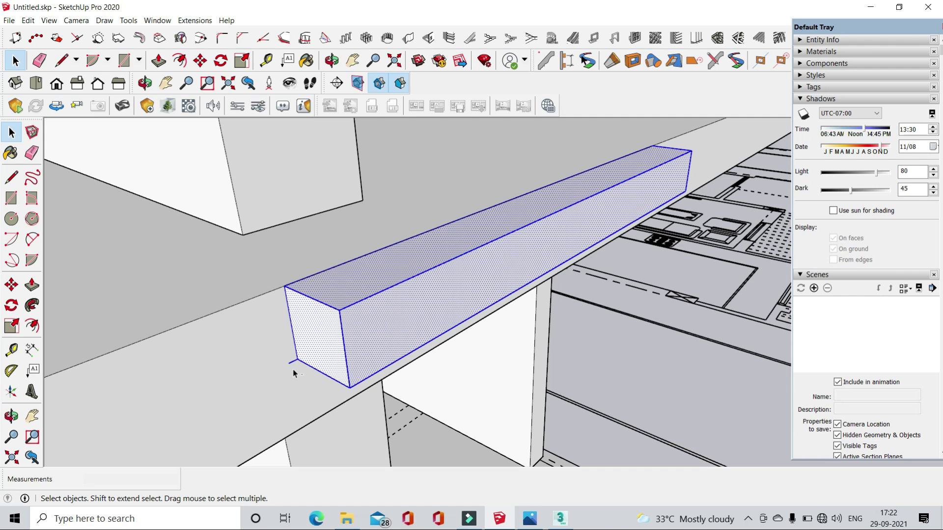
pyautogui.rightClick(321, 339)
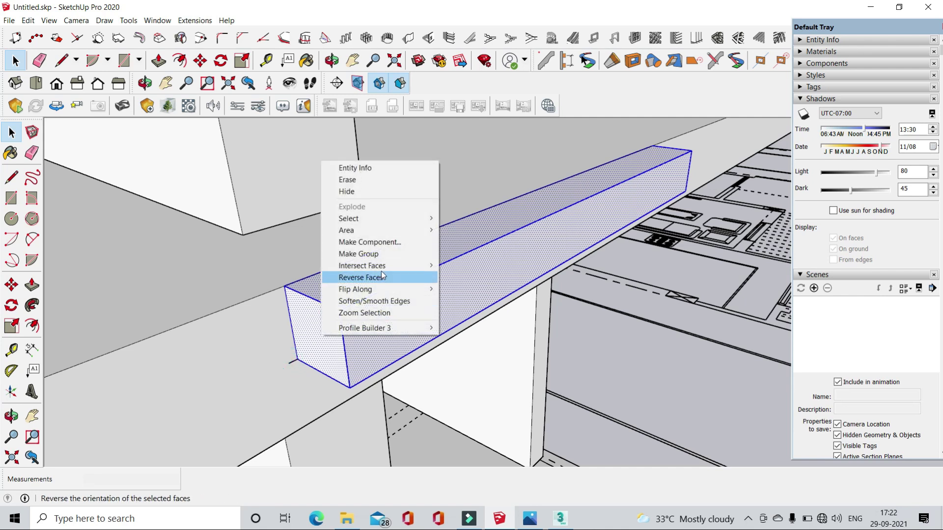
pyautogui.click(353, 252)
pyautogui.doubleClick(336, 326)
# - Push the beam's end face in 2 1/2"
pyautogui.keyDown('shift'); pyautogui.moveTo(204, 255); pyautogui.dragTo(204, 248, button='middle'); pyautogui.keyUp('shift')
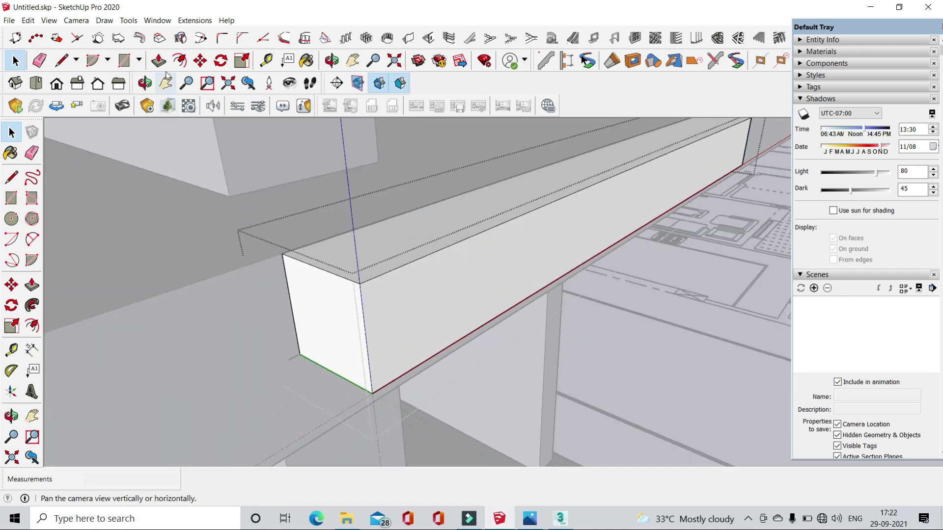
pyautogui.press('p')
pyautogui.scroll(3, 315, 358)
pyautogui.scroll(2, 305, 359)
pyautogui.click(304, 360)
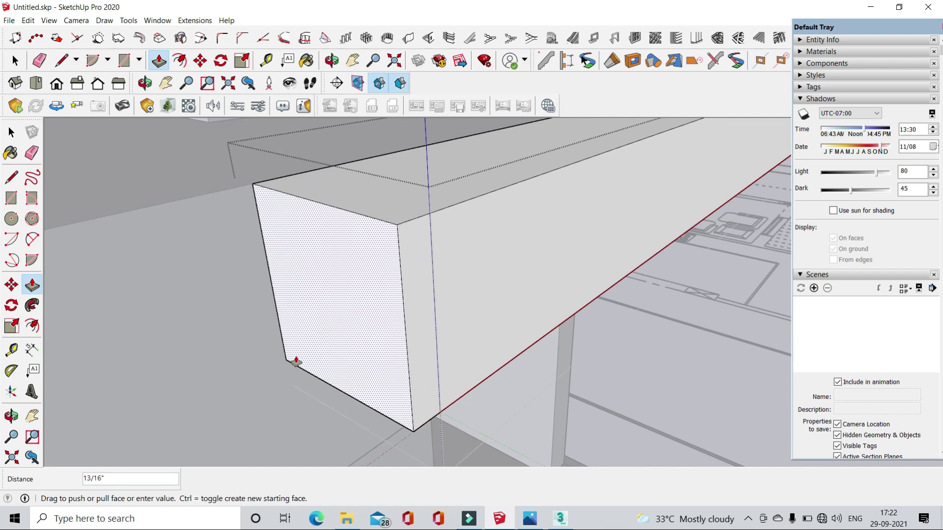
pyautogui.click(340, 332)
# - Push a face into a new box and lengthen it into a long beam
pyautogui.moveTo(341, 332)
pyautogui.mouseDown(button='middle')
pyautogui.moveTo(446, 268)
pyautogui.moveTo(421, 400)
pyautogui.moveTo(393, 275)
pyautogui.moveTo(353, 295)
pyautogui.moveTo(329, 333)
pyautogui.moveTo(505, 252)
pyautogui.moveTo(595, 192)
pyautogui.mouseUp(button='middle')
pyautogui.scroll(-5, 414, 357)
pyautogui.click(393, 275)
pyautogui.click(387, 276)
pyautogui.scroll(3, 385, 280)
pyautogui.scroll(1, 354, 279)
pyautogui.scroll(2, 354, 279)
pyautogui.scroll(2, 352, 275)
pyautogui.click(595, 191)
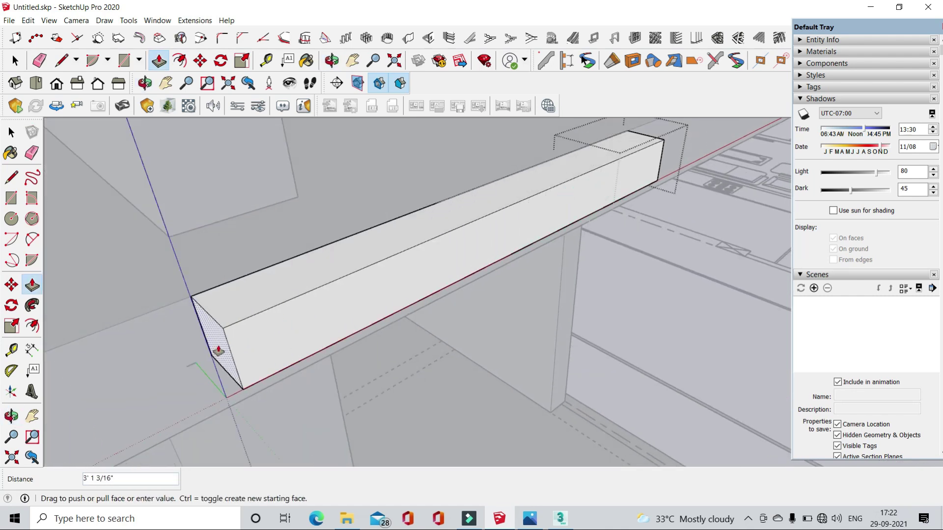
pyautogui.moveTo(280, 347); pyautogui.dragTo(187, 361)
pyautogui.press('space')
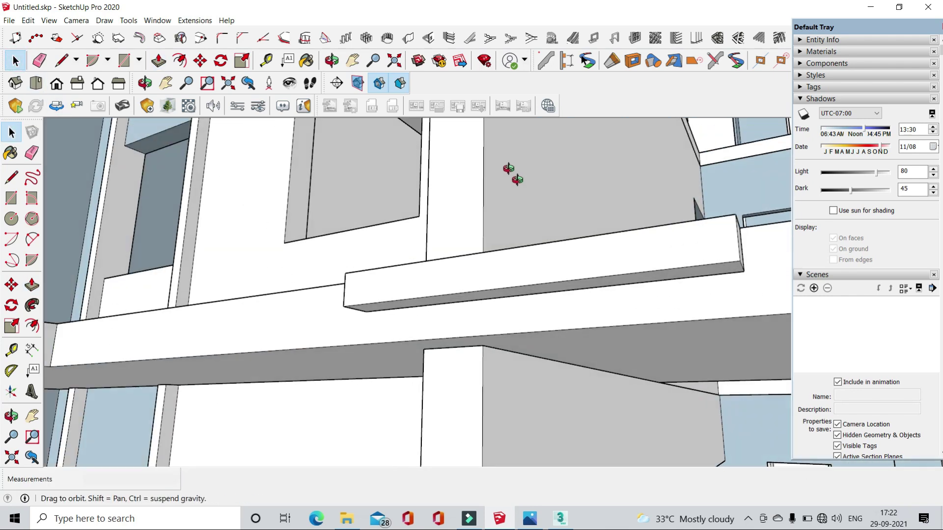
# - Push the balcony-front beam's bottom face down 4 1/2"
pyautogui.moveTo(509, 179); pyautogui.dragTo(634, 250, button='middle')
pyautogui.click(635, 251)
pyautogui.press('p')
pyautogui.click(623, 263)
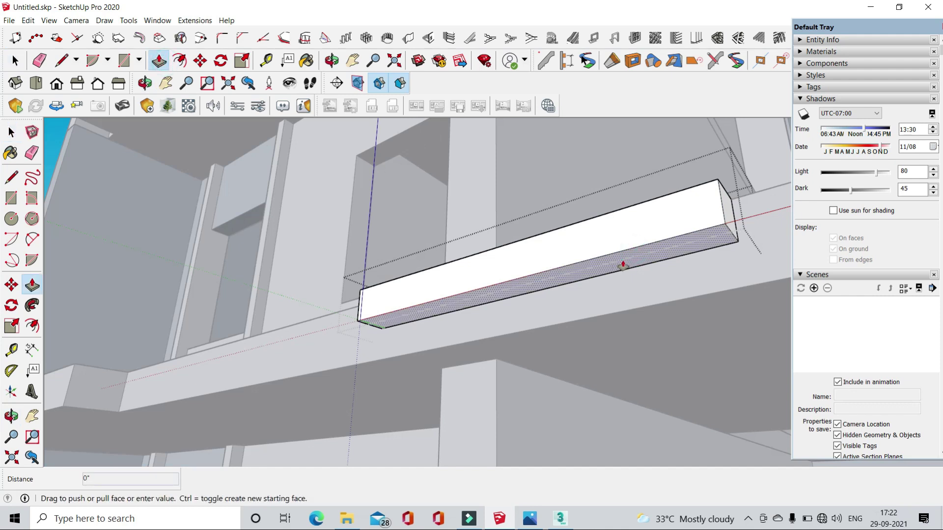
pyautogui.click(743, 290)
# - Zoom out to a wider view and check the house reference photo
pyautogui.scroll(-5, 743, 290)
pyautogui.moveTo(408, 340); pyautogui.dragTo(449, 333, button='middle')
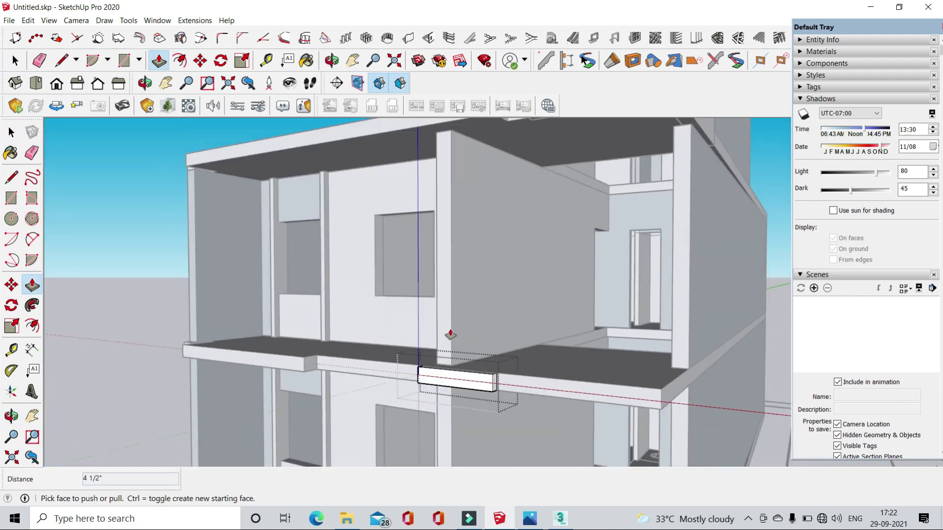
pyautogui.click(530, 519)
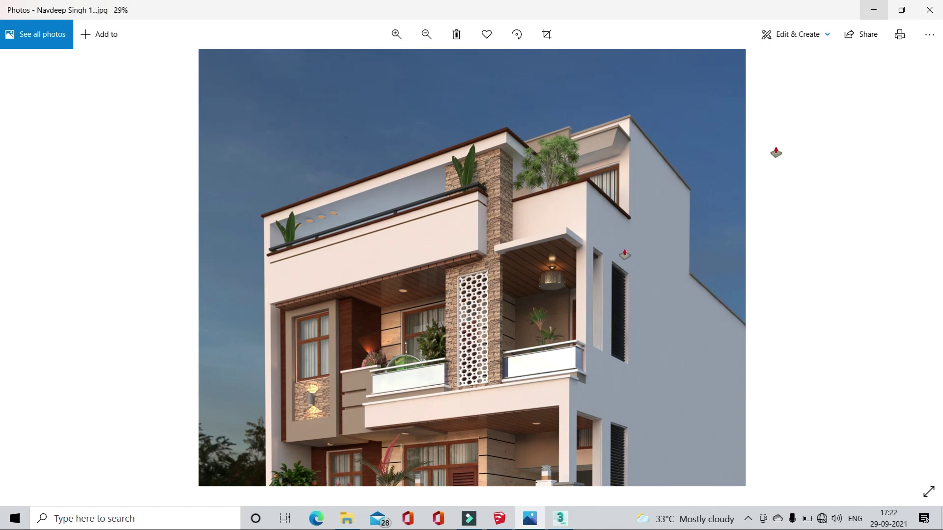
pyautogui.scroll(3, 467, 415)
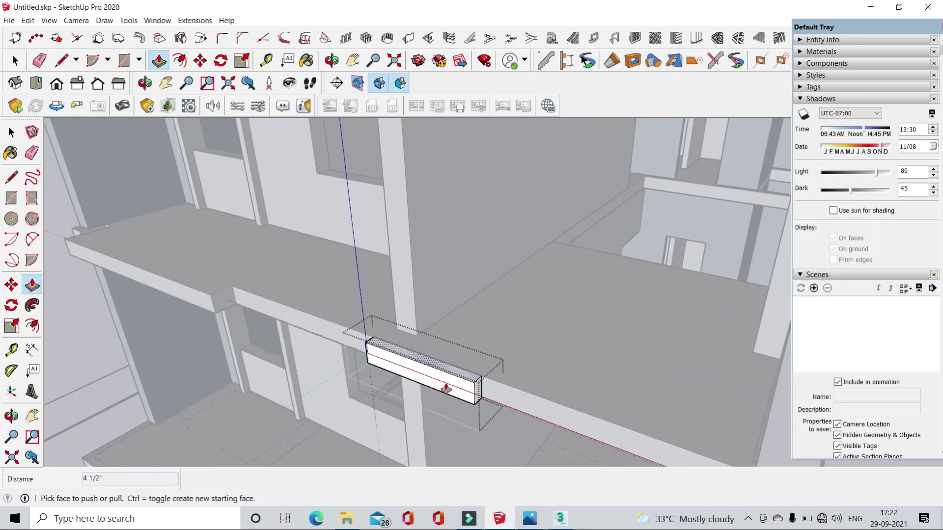
# - Extend the small balcony-front box by 9"
pyautogui.click(476, 394)
pyautogui.write('9')
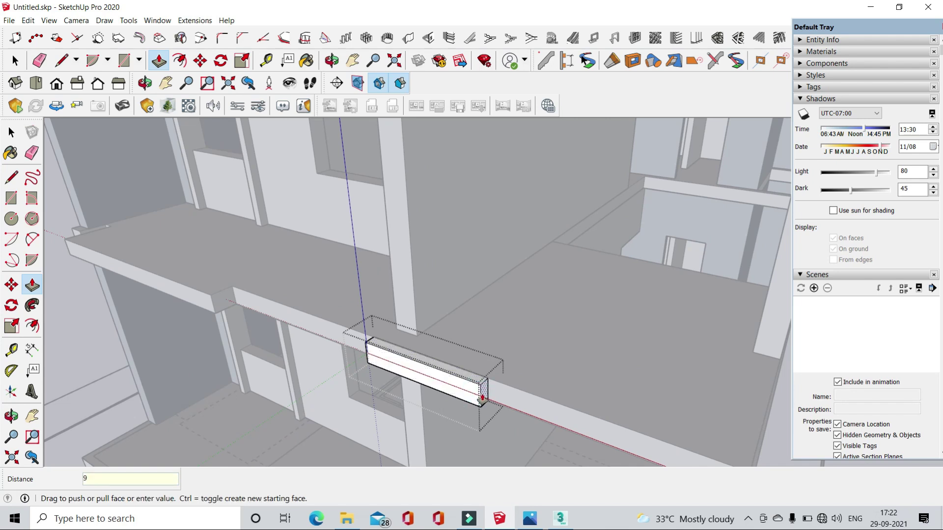
pyautogui.press('Return')
pyautogui.moveTo(483, 399)
pyautogui.mouseDown(button='middle')
pyautogui.moveTo(554, 373)
pyautogui.moveTo(533, 376)
pyautogui.mouseUp(button='middle')
pyautogui.click(533, 376)
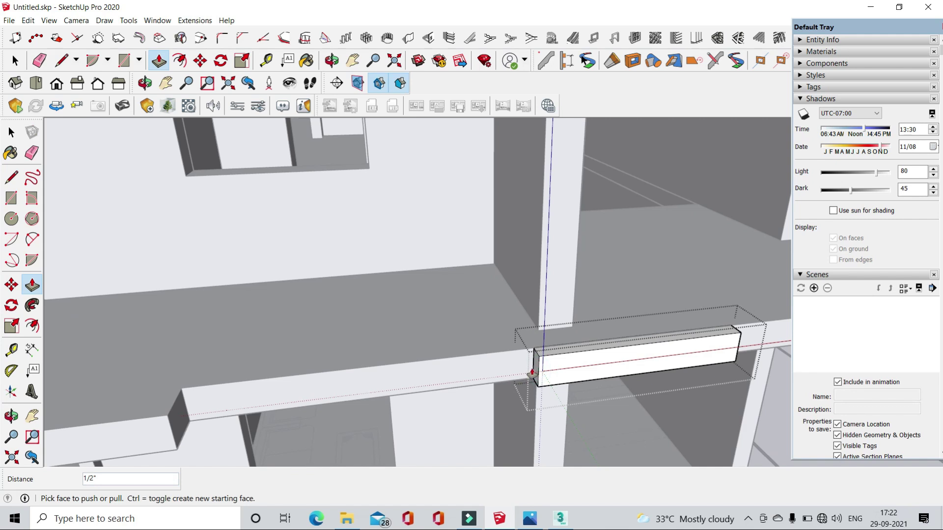
pyautogui.click(531, 373)
pyautogui.press('Return')
# - Pull the box up about 11' into a tall vertical panel
pyautogui.moveTo(518, 372)
pyautogui.mouseDown(button='middle')
pyautogui.moveTo(505, 394)
pyautogui.moveTo(429, 387)
pyautogui.mouseUp(button='middle')
pyautogui.click(381, 381)
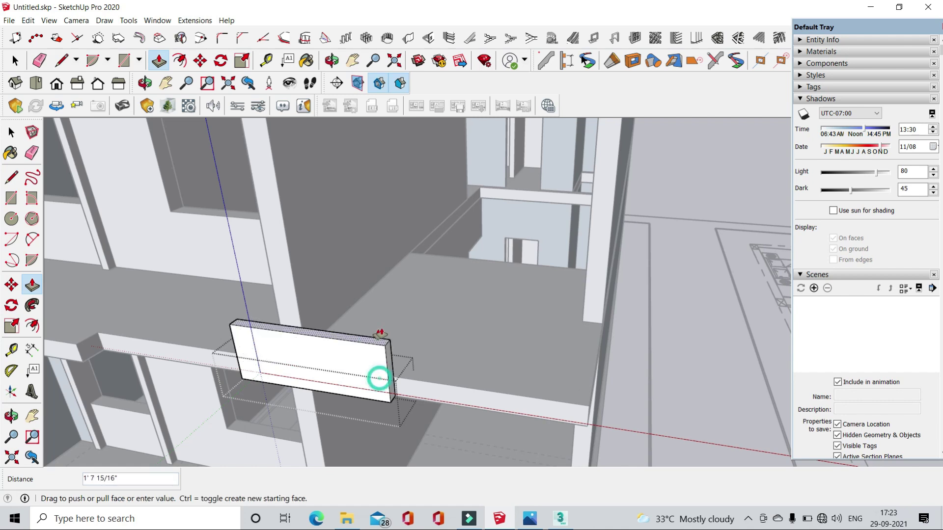
pyautogui.scroll(-5, 381, 335)
pyautogui.moveTo(374, 362); pyautogui.dragTo(375, 268, button='middle')
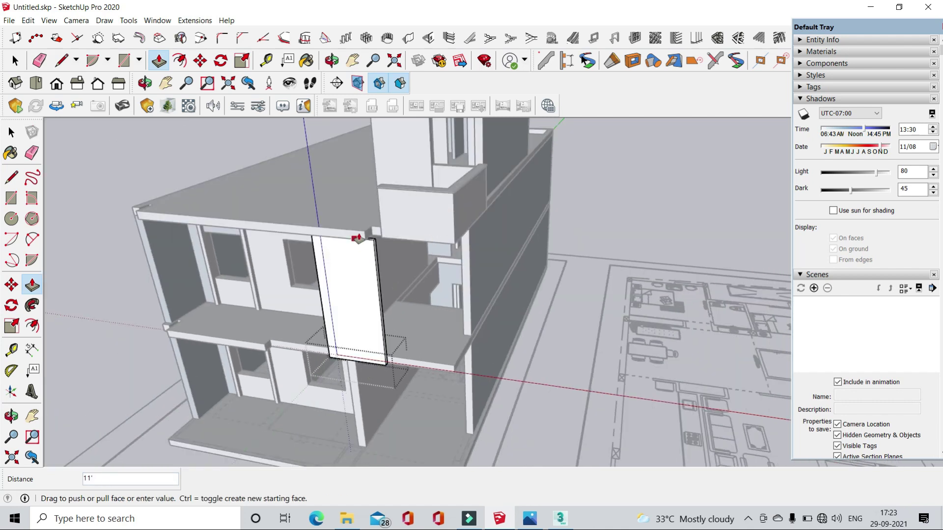
pyautogui.click(364, 234)
pyautogui.moveTo(364, 235); pyautogui.dragTo(344, 256, button='middle')
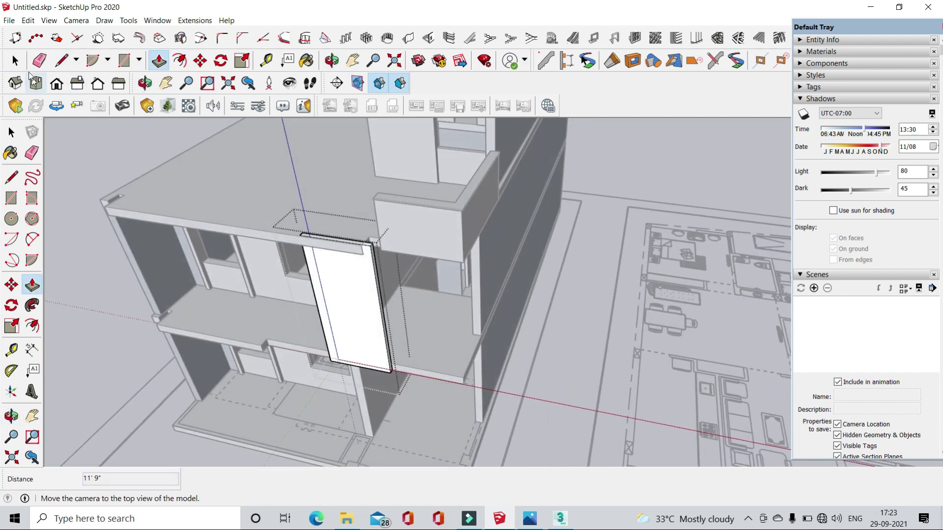
# - Lower the panel's top face by 6", leaving it 11' 9" tall
pyautogui.click(16, 60)
pyautogui.scroll(2, 328, 305)
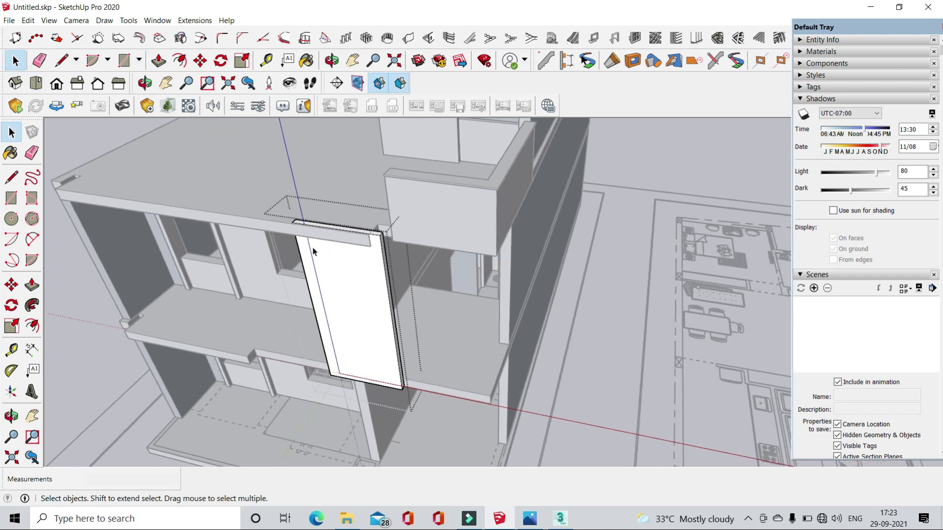
pyautogui.scroll(1, 322, 258)
pyautogui.scroll(4, 301, 224)
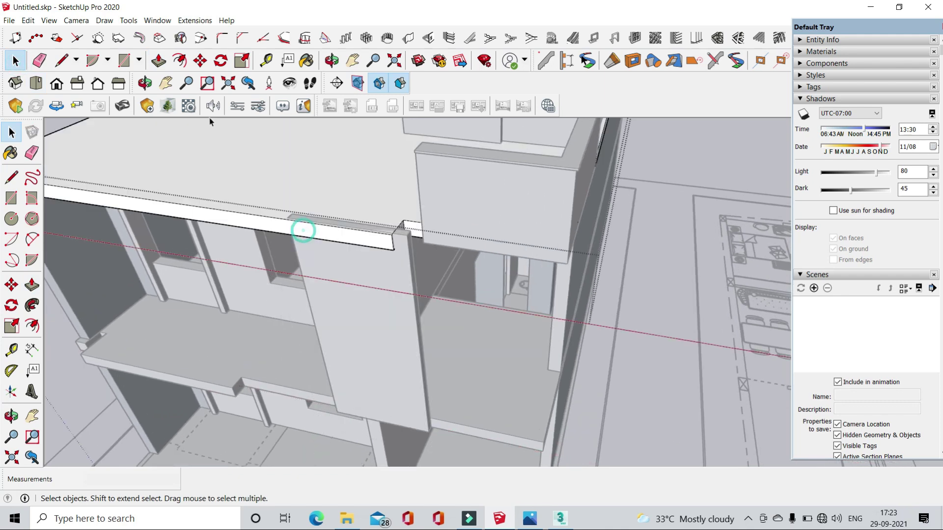
pyautogui.click(159, 60)
pyautogui.scroll(1, 364, 244)
pyautogui.click(363, 244)
pyautogui.click(414, 225)
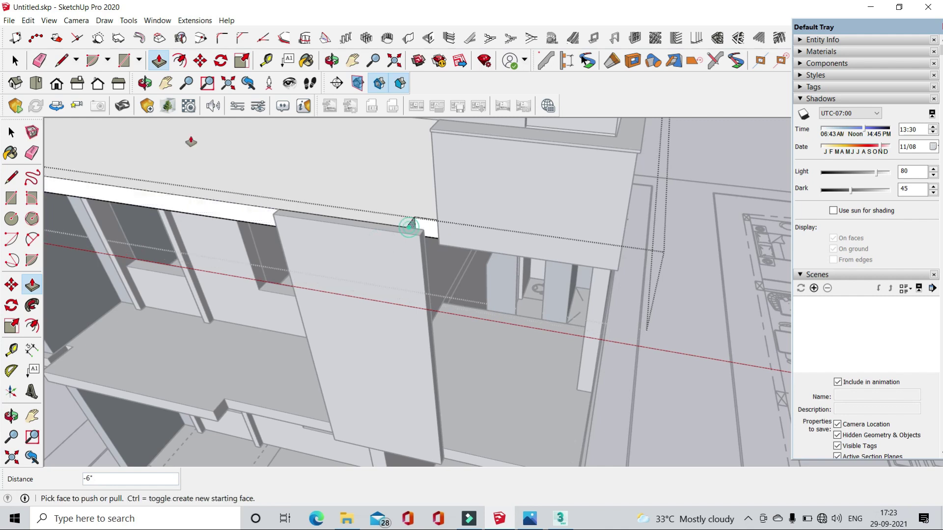
pyautogui.press('space')
pyautogui.scroll(2, 339, 231)
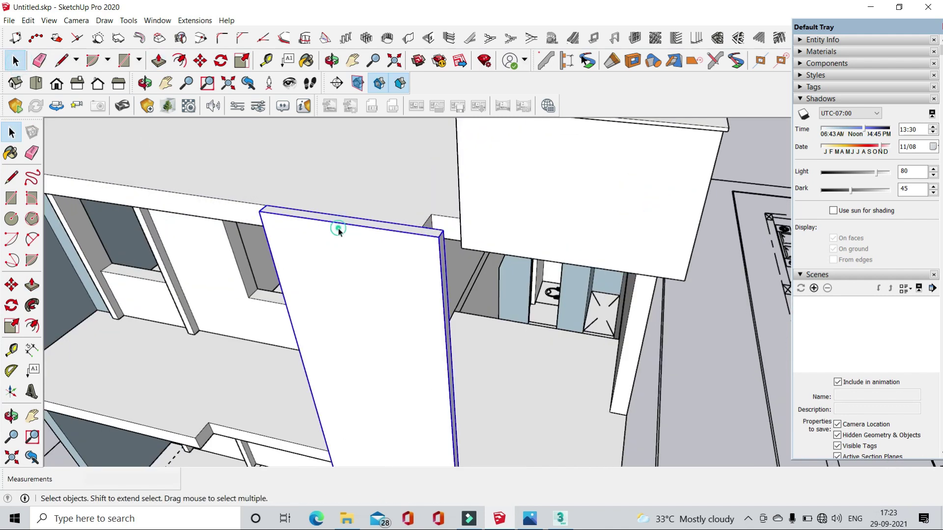
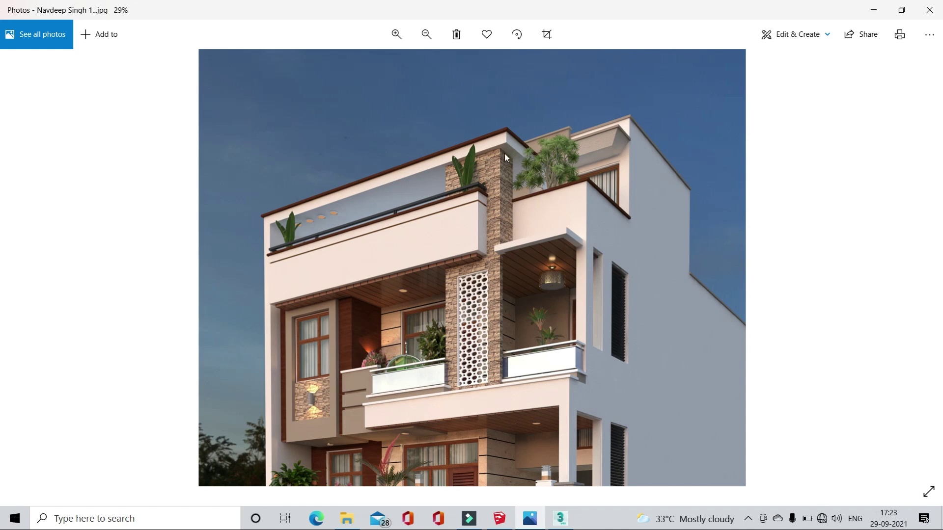
# - Minimize the Photos window showing the house reference render to return to the SketchUp model
pyautogui.click(874, 10)
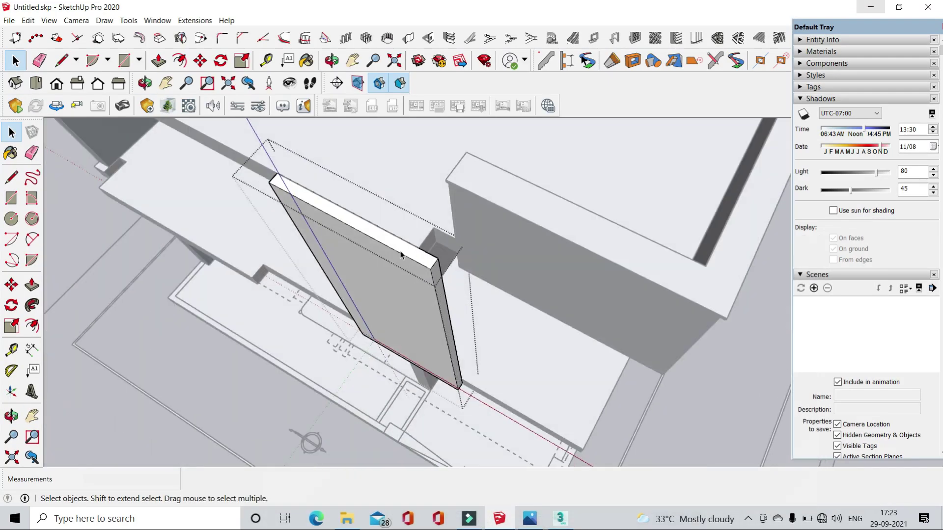
# - Push/Pull the front pillar's top face up 8', then push it down 1 inch
pyautogui.click(159, 61)
pyautogui.moveTo(388, 240); pyautogui.dragTo(268, 263)
pyautogui.scroll(-1, 269, 263)
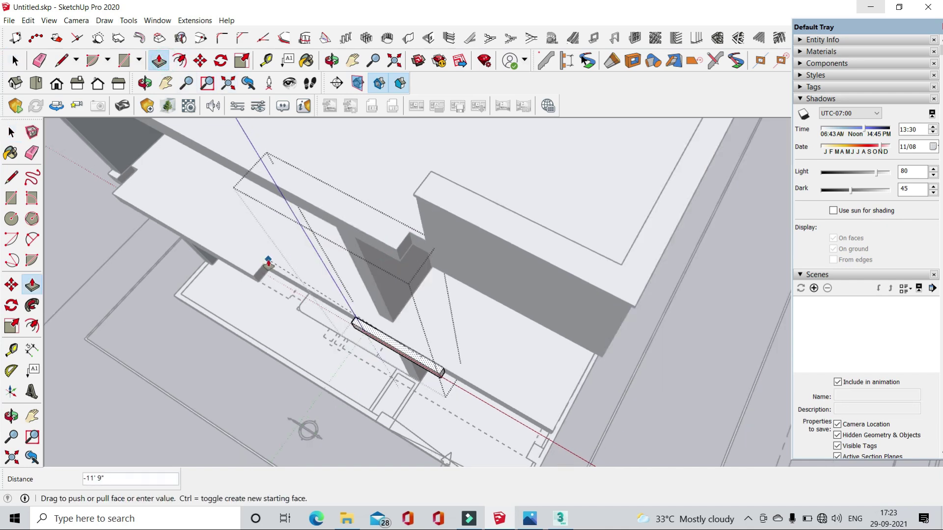
pyautogui.scroll(-5, 268, 262)
pyautogui.moveTo(315, 295); pyautogui.dragTo(384, 185, button='middle')
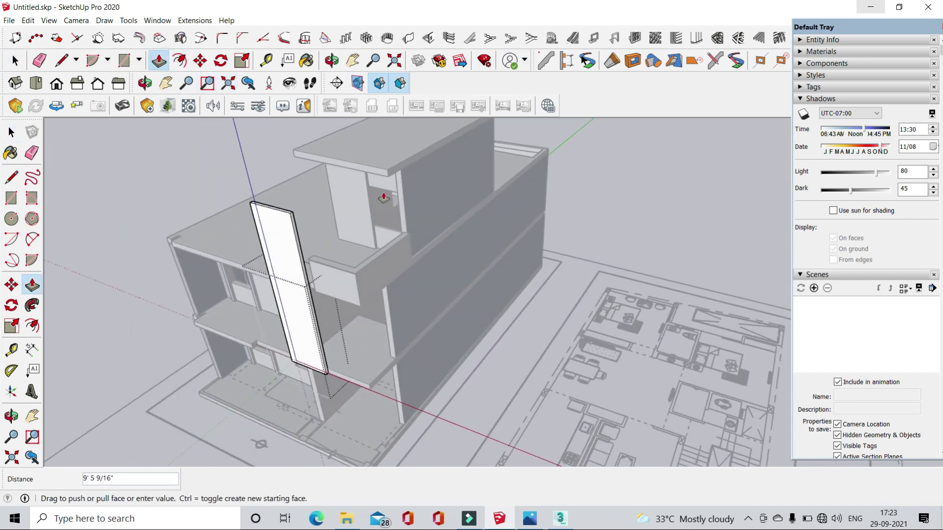
pyautogui.click(383, 198)
pyautogui.write("8'")
pyautogui.press('Return')
pyautogui.moveTo(314, 256); pyautogui.dragTo(290, 284, button='middle')
pyautogui.scroll(4, 284, 263)
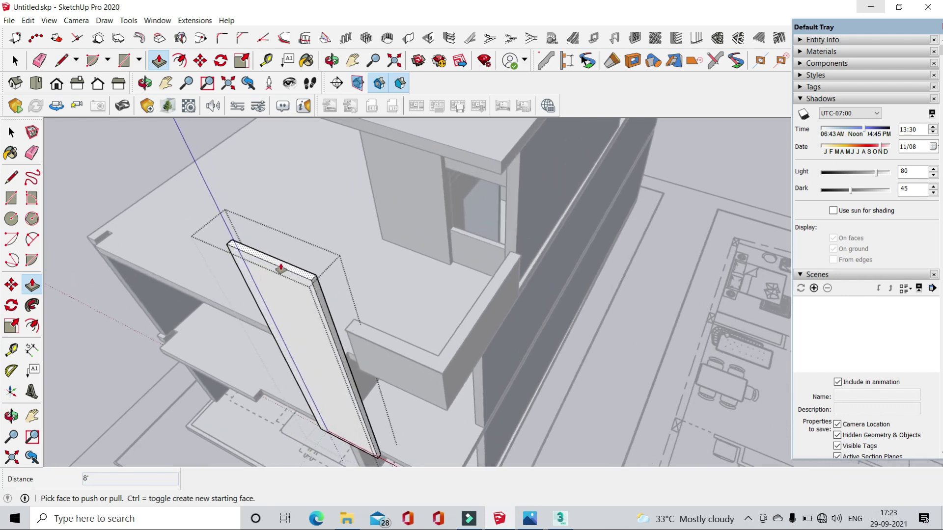
pyautogui.moveTo(281, 268); pyautogui.dragTo(283, 275)
pyautogui.write('-1')
pyautogui.press('Return')
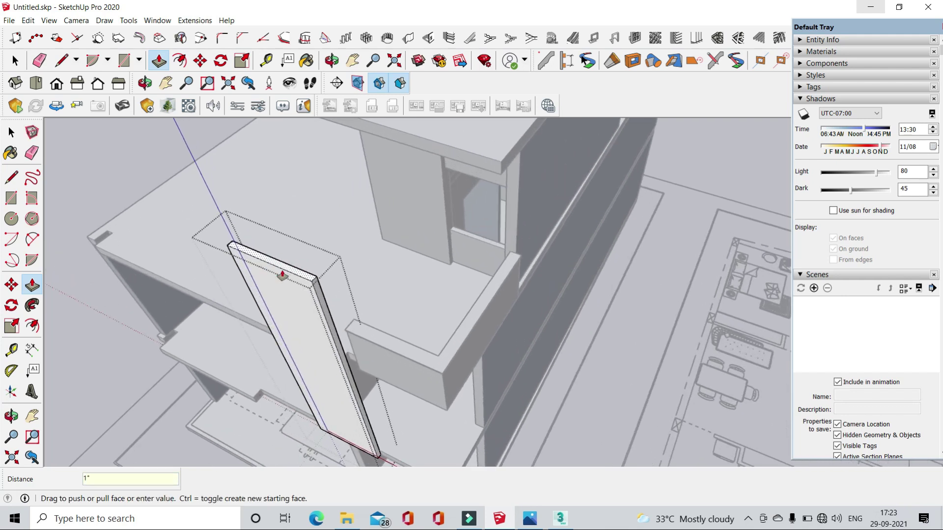
pyautogui.moveTo(282, 275); pyautogui.dragTo(242, 179, button='middle')
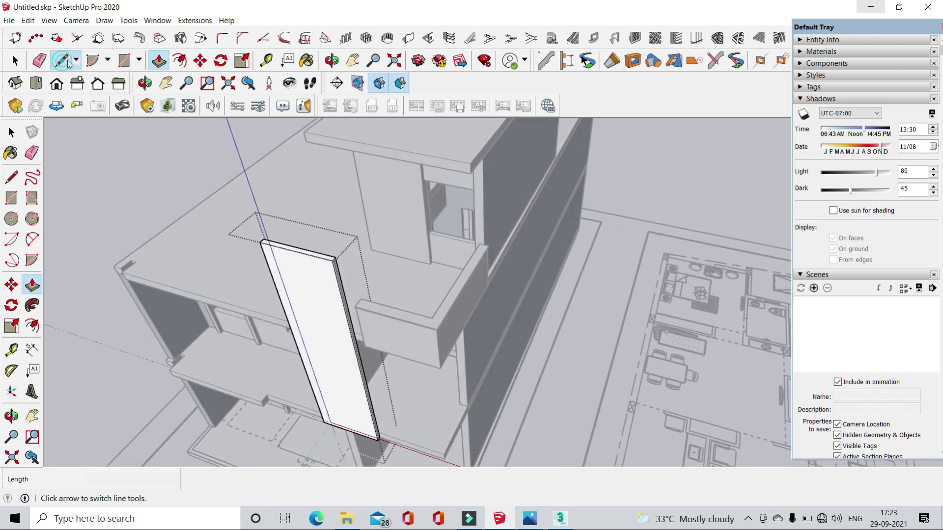
# - Draw a horizontal edge across the pillar face at the upper slab level, checking the reference render
pyautogui.click(61, 60)
pyautogui.moveTo(172, 282)
pyautogui.mouseDown(button='middle')
pyautogui.moveTo(451, 267)
pyautogui.moveTo(670, 272)
pyautogui.moveTo(406, 248)
pyautogui.moveTo(257, 251)
pyautogui.moveTo(722, 239)
pyautogui.mouseUp(button='middle')
pyautogui.scroll(3, 343, 273)
pyautogui.scroll(2, 345, 262)
pyautogui.click(722, 233)
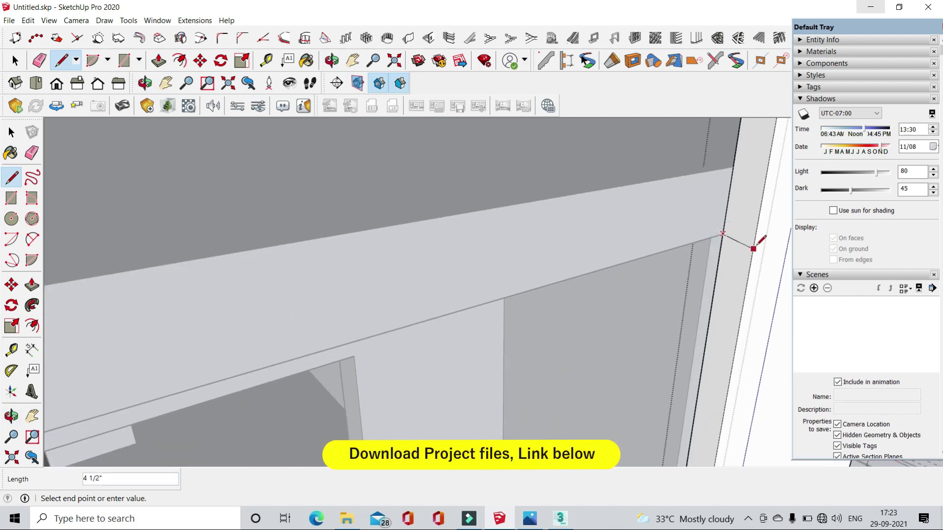
pyautogui.click(755, 240)
pyautogui.moveTo(194, 260)
pyautogui.mouseDown(button='middle')
pyautogui.moveTo(362, 265)
pyautogui.moveTo(634, 230)
pyautogui.moveTo(494, 255)
pyautogui.moveTo(379, 172)
pyautogui.moveTo(375, 288)
pyautogui.moveTo(386, 237)
pyautogui.mouseUp(button='middle')
pyautogui.click(655, 216)
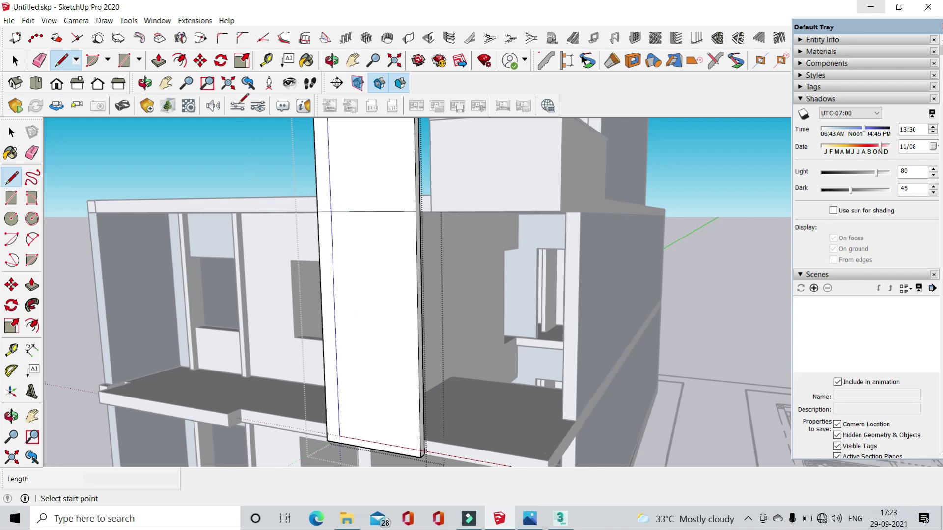
pyautogui.click(527, 517)
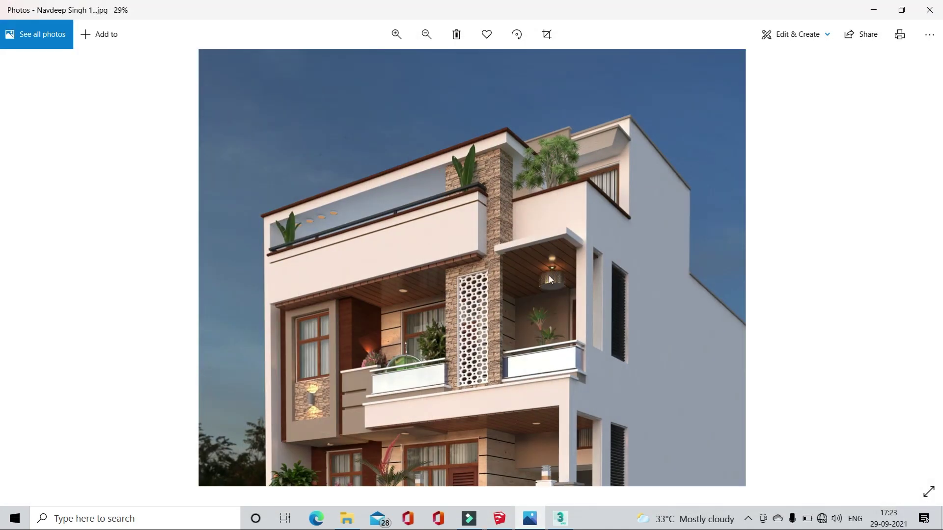
pyautogui.click(873, 11)
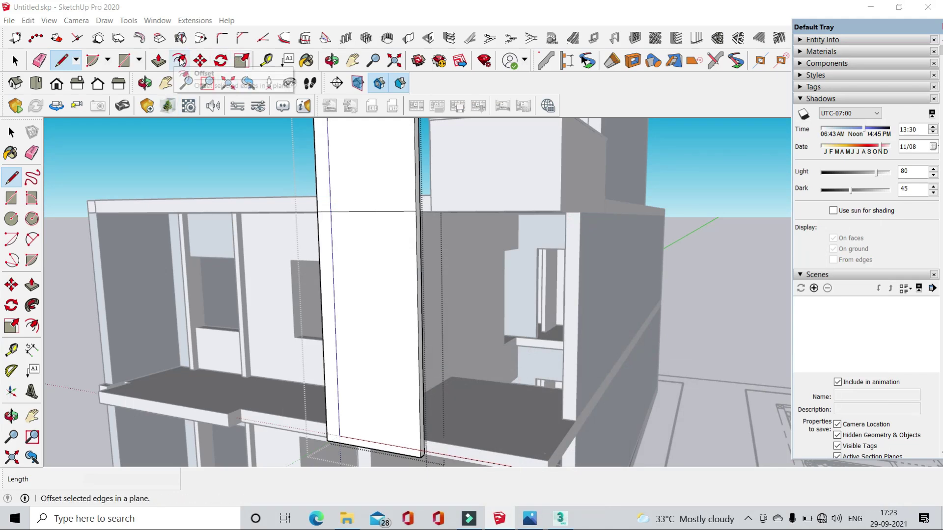
# - Offset the pillar's lower face inward and push the inset face through to form the opening
pyautogui.click(180, 60)
pyautogui.click(345, 232)
pyautogui.write("1'")
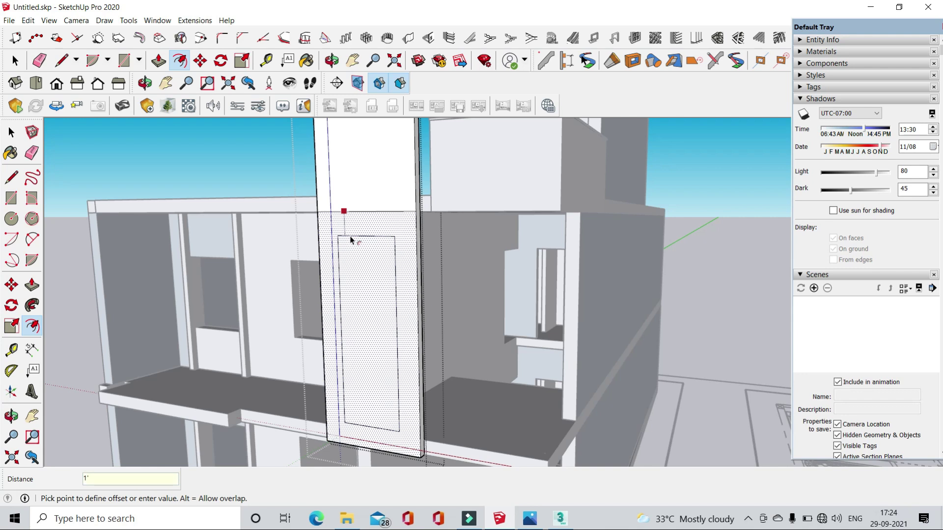
pyautogui.press('Return')
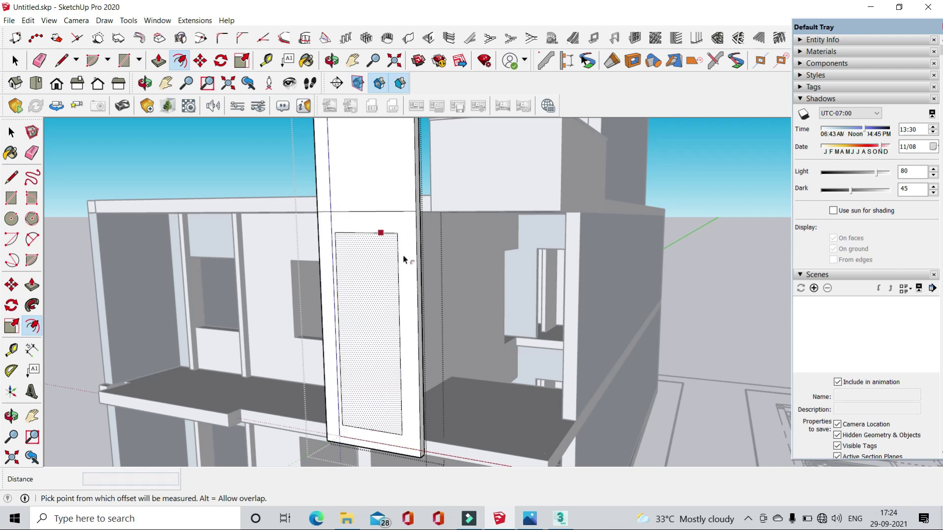
pyautogui.click(158, 60)
pyautogui.click(361, 282)
pyautogui.moveTo(362, 282)
pyautogui.mouseDown(button='middle')
pyautogui.moveTo(407, 268)
pyautogui.moveTo(369, 230)
pyautogui.moveTo(382, 347)
pyautogui.mouseUp(button='middle')
# - Erase stray edges around the new pillar opening and orbit out to check the building
pyautogui.click(16, 60)
pyautogui.moveTo(275, 206)
pyautogui.mouseDown(button='middle')
pyautogui.moveTo(323, 213)
pyautogui.moveTo(411, 253)
pyautogui.moveTo(381, 238)
pyautogui.moveTo(515, 267)
pyautogui.moveTo(481, 328)
pyautogui.moveTo(413, 317)
pyautogui.mouseUp(button='middle')
pyautogui.click(39, 60)
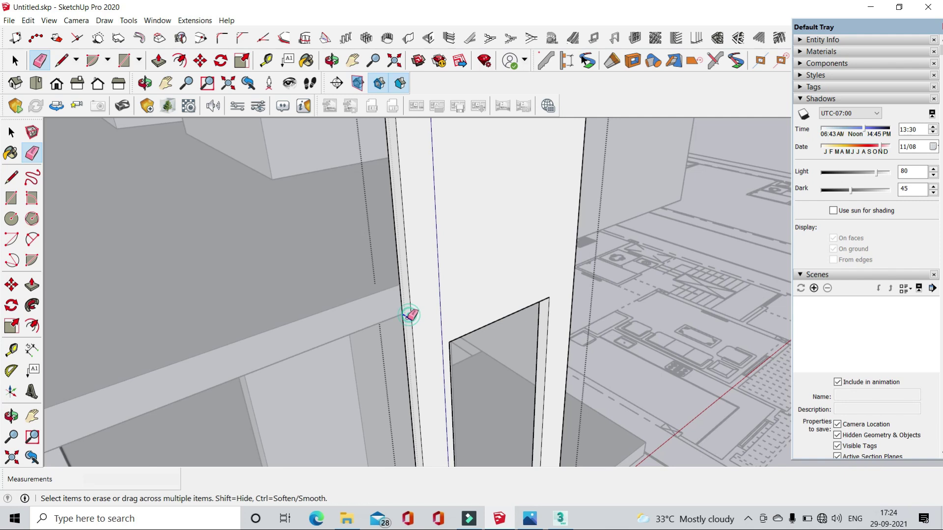
pyautogui.click(15, 59)
pyautogui.moveTo(442, 256)
pyautogui.mouseDown(button='middle')
pyautogui.moveTo(672, 211)
pyautogui.moveTo(464, 279)
pyautogui.mouseUp(button='middle')
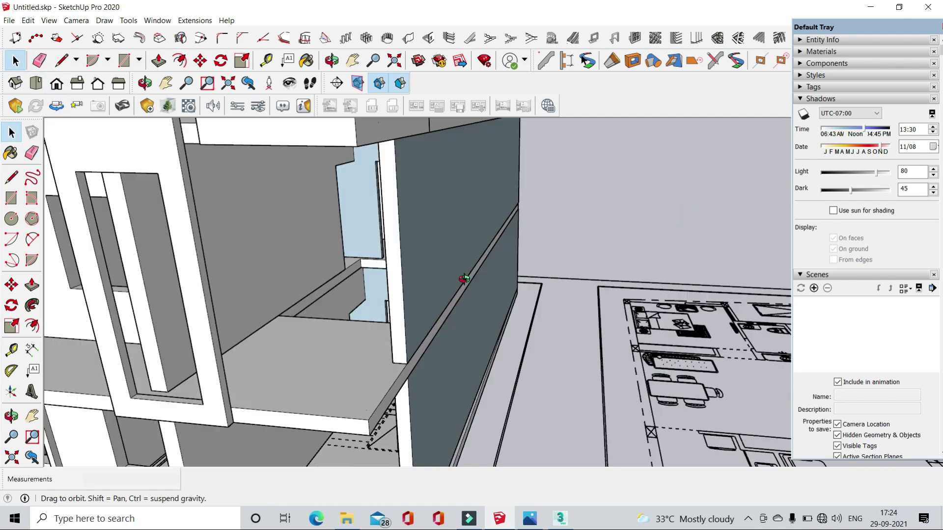
pyautogui.scroll(-5, 463, 279)
pyautogui.moveTo(431, 322); pyautogui.dragTo(403, 294, button='middle')
pyautogui.scroll(8, 394, 129)
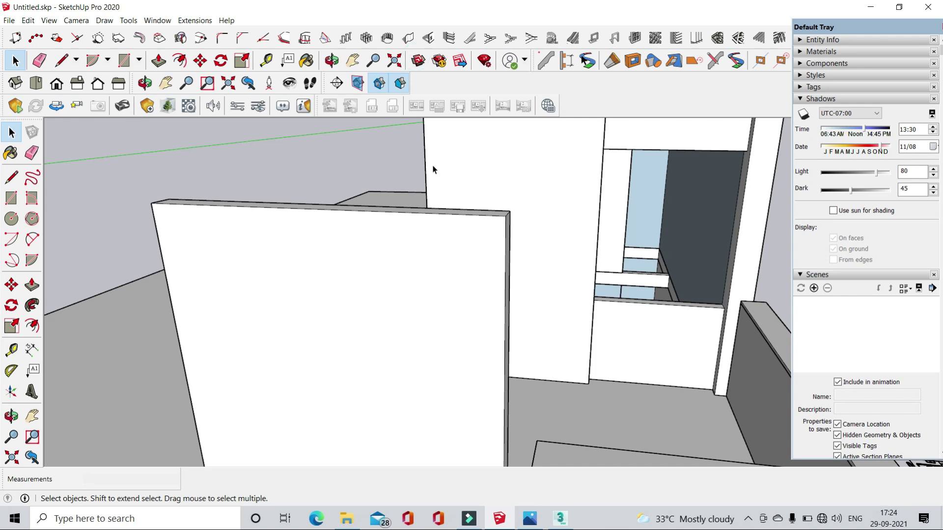
# - Open 3D Warehouse and search for 'jali' to find jali models
pyautogui.click(749, 519)
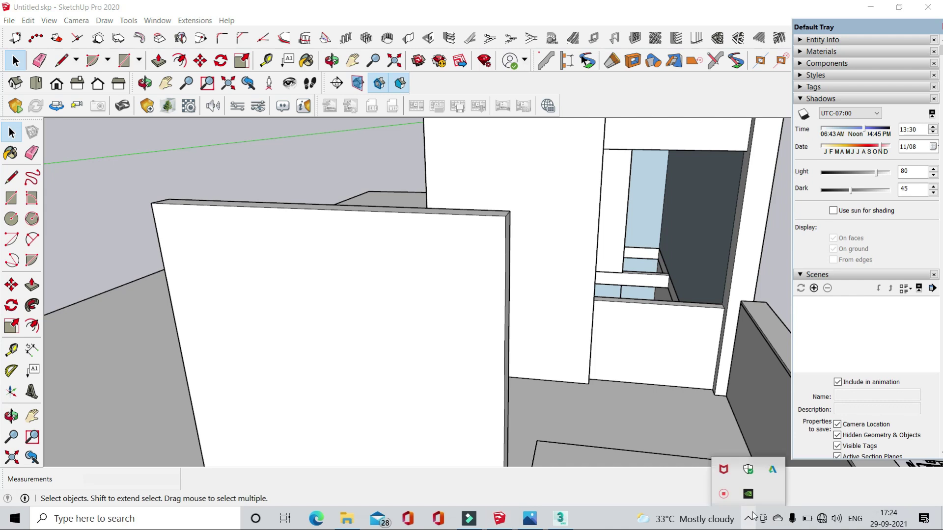
pyautogui.rightClick(725, 495)
pyautogui.click(767, 500)
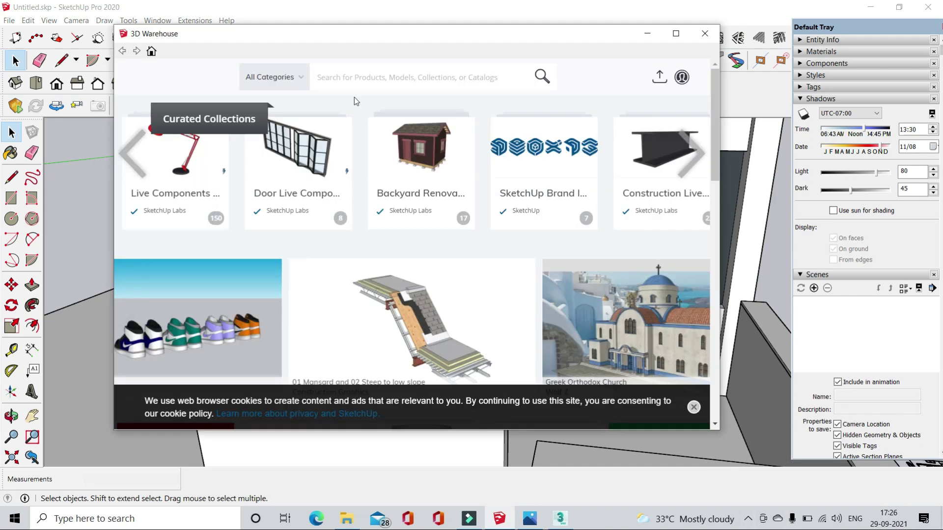
pyautogui.click(349, 81)
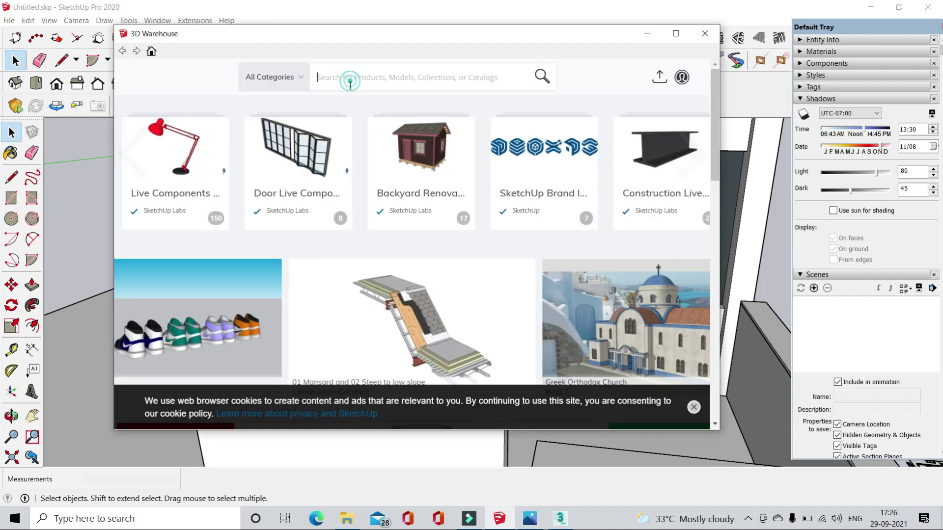
pyautogui.write('jali')
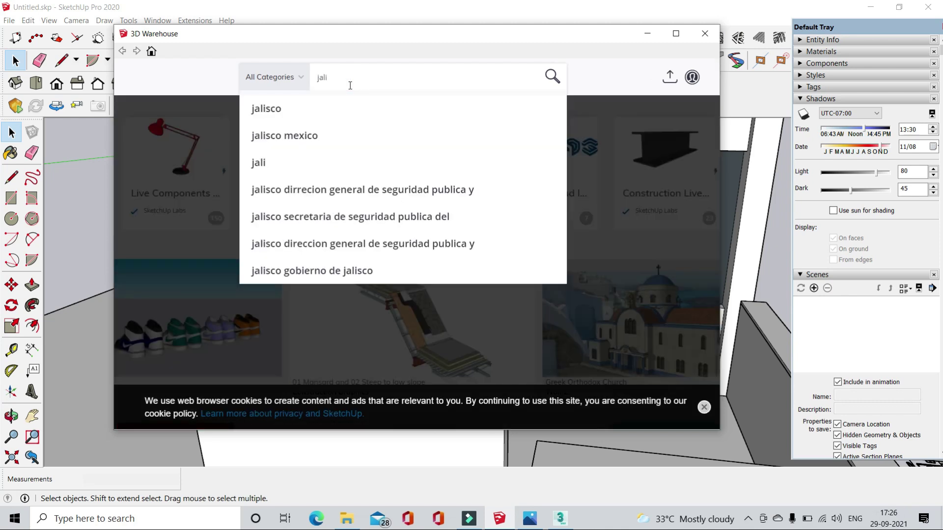
pyautogui.press('Return')
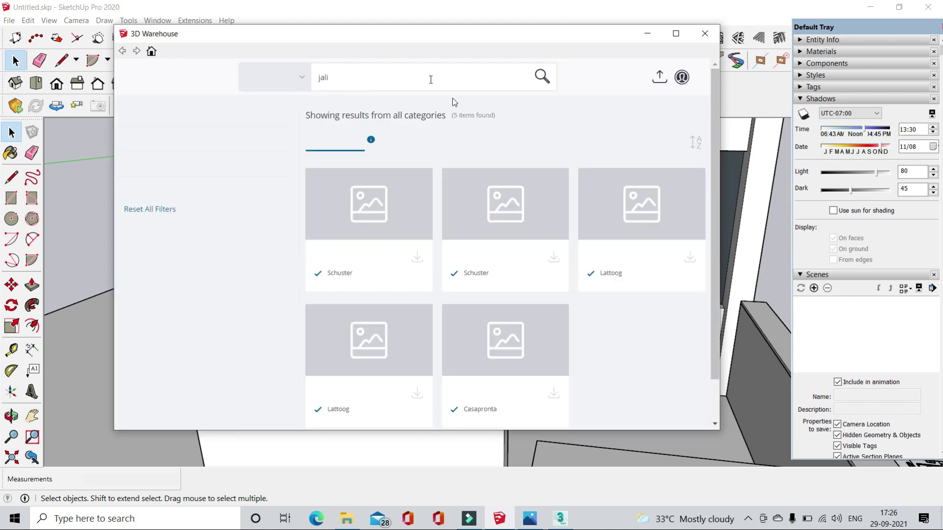
# - Filter the jali results to Models and browse the lattice panel options
pyautogui.click(402, 140)
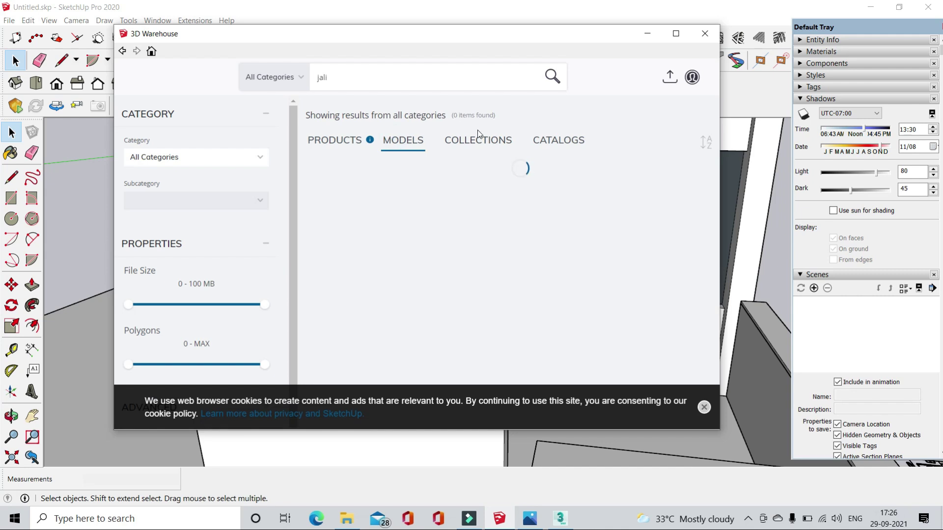
pyautogui.scroll(-3, 524, 246)
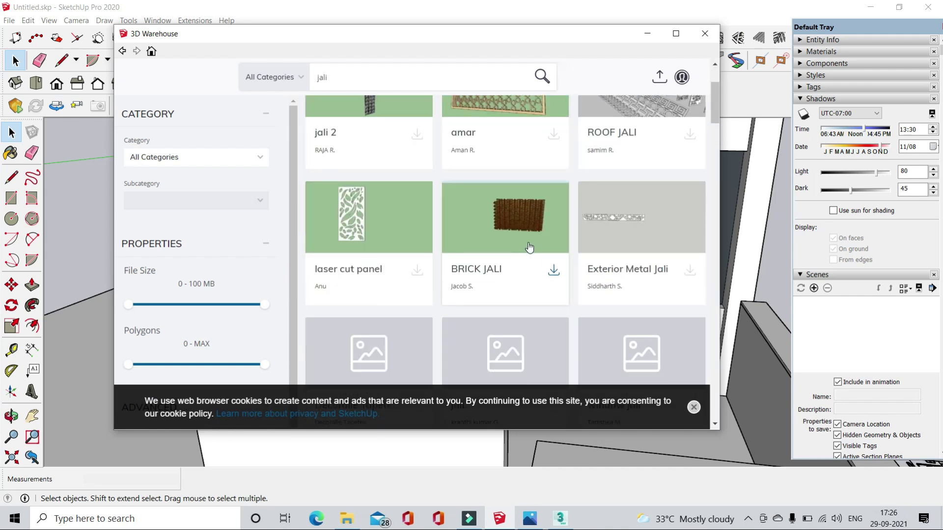
pyautogui.scroll(-3, 518, 250)
pyautogui.scroll(-4, 512, 254)
pyautogui.scroll(-3, 512, 254)
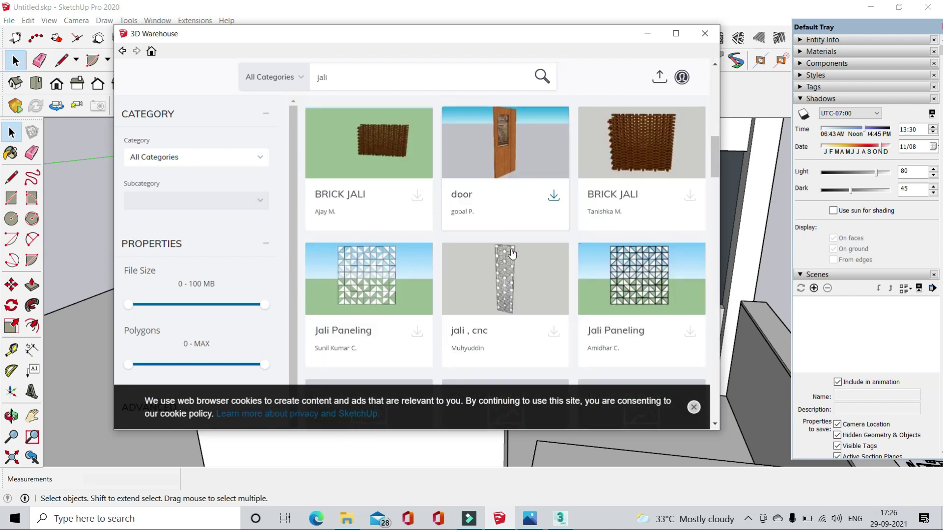
pyautogui.scroll(-4, 512, 254)
pyautogui.scroll(-2, 512, 254)
pyautogui.scroll(1, 511, 254)
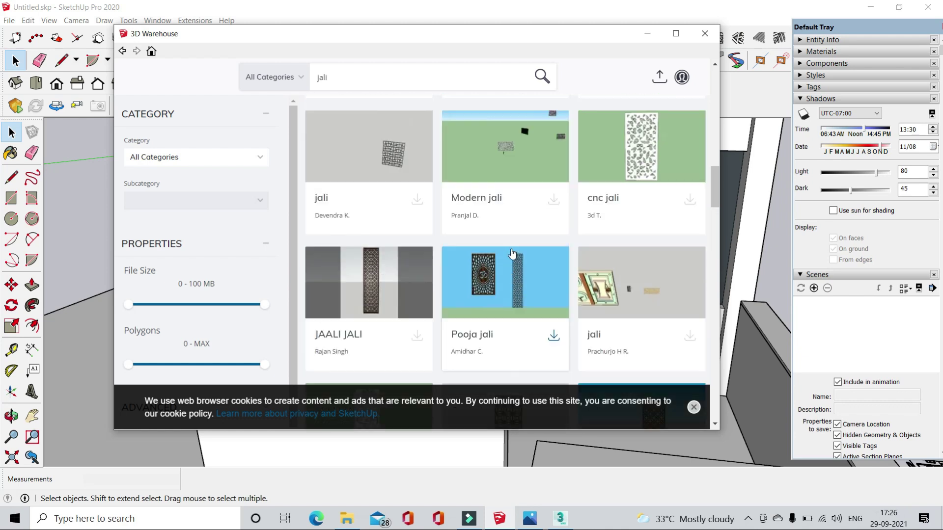
pyautogui.scroll(-3, 511, 254)
pyautogui.scroll(-3, 511, 254)
pyautogui.scroll(-5, 511, 254)
pyautogui.scroll(2, 511, 254)
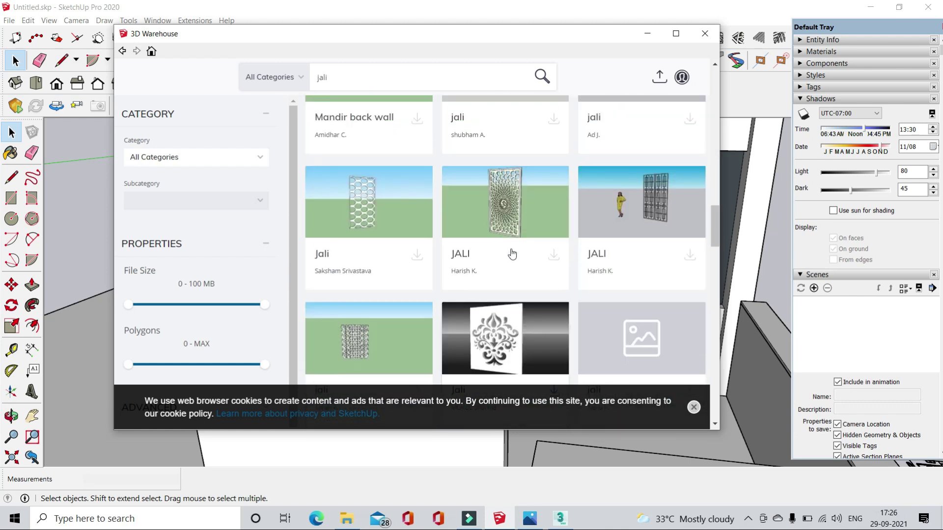
pyautogui.scroll(-3, 510, 251)
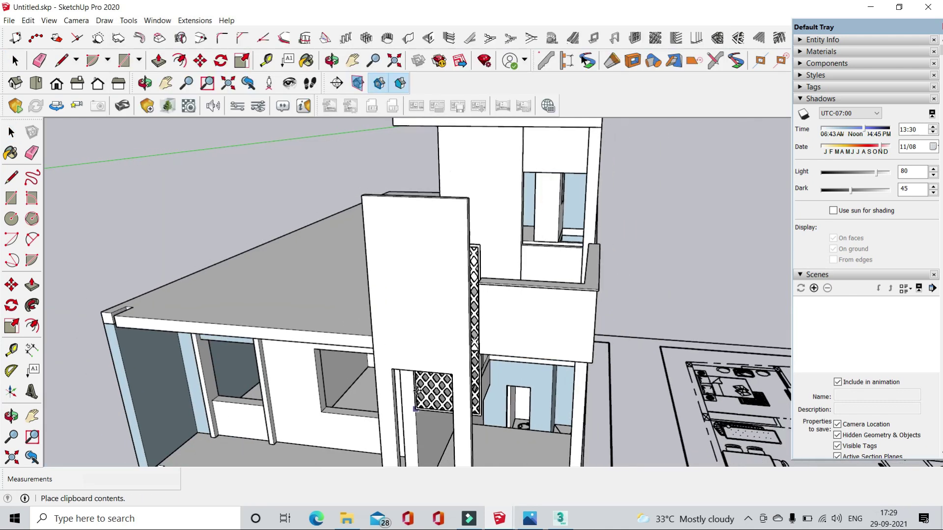
# - Select the pasted jali lattice panel on the front pillar
pyautogui.moveTo(416, 392); pyautogui.dragTo(418, 388, button='middle')
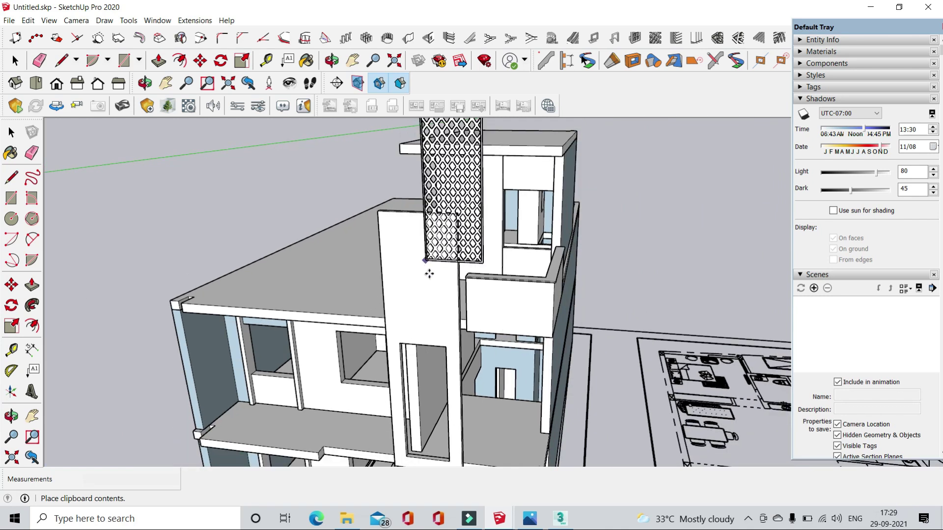
pyautogui.scroll(-3, 417, 387)
pyautogui.scroll(3, 417, 387)
pyautogui.scroll(3, 418, 385)
pyautogui.scroll(2, 417, 385)
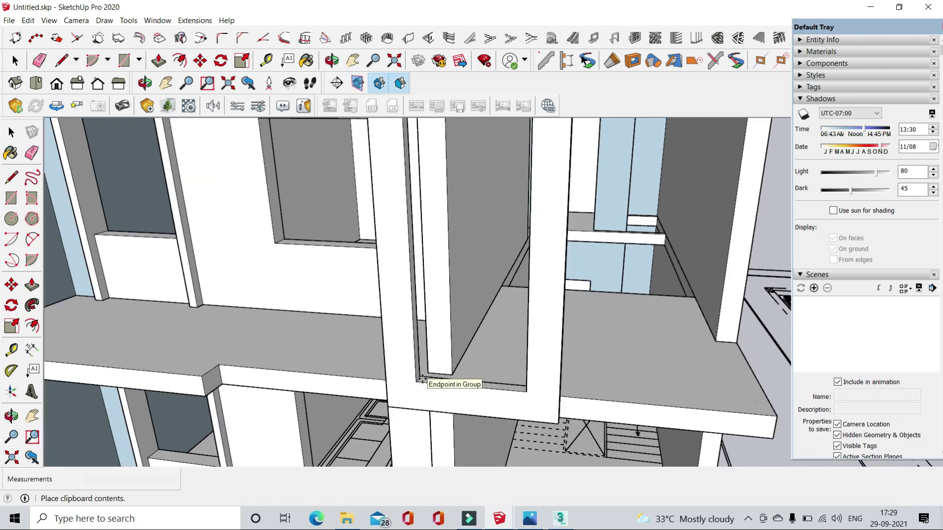
pyautogui.click(408, 412)
pyautogui.press('m')
pyautogui.scroll(-2, 517, 224)
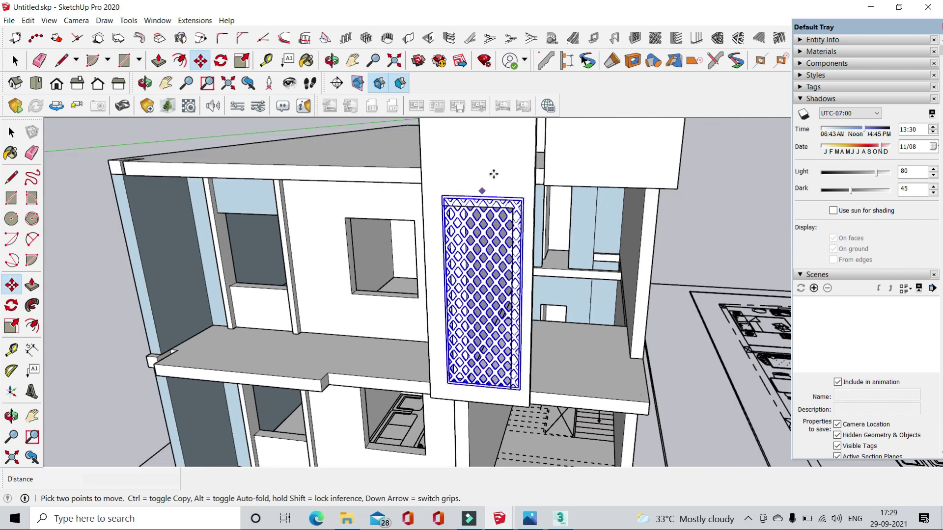
# - Scale the jali panel's width to fit the pillar opening
pyautogui.click(242, 61)
pyautogui.moveTo(472, 275)
pyautogui.mouseDown(button='middle')
pyautogui.moveTo(499, 339)
pyautogui.moveTo(514, 308)
pyautogui.mouseUp(button='middle')
pyautogui.scroll(1, 516, 294)
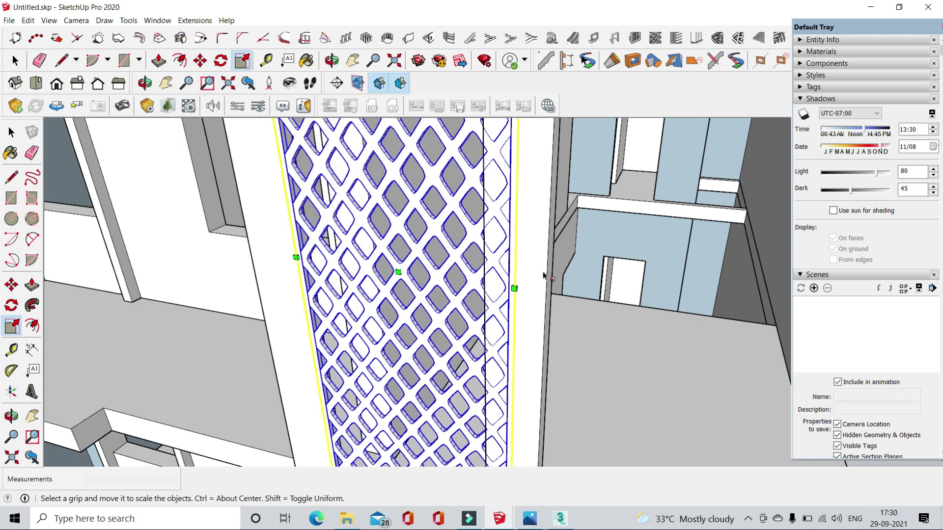
pyautogui.scroll(1, 505, 285)
pyautogui.scroll(1, 505, 284)
pyautogui.scroll(1, 506, 284)
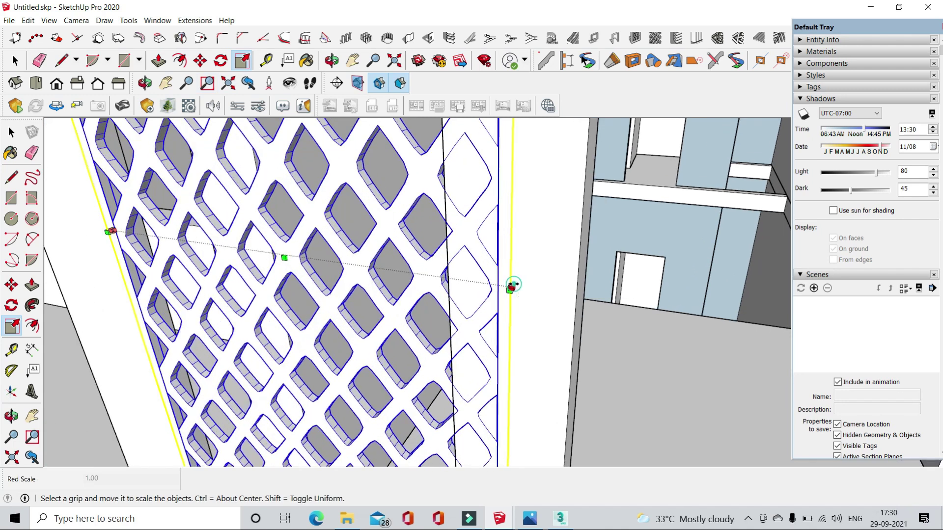
pyautogui.moveTo(513, 285); pyautogui.dragTo(425, 239)
pyautogui.scroll(-3, 421, 239)
pyautogui.moveTo(435, 259); pyautogui.dragTo(616, 240, button='middle')
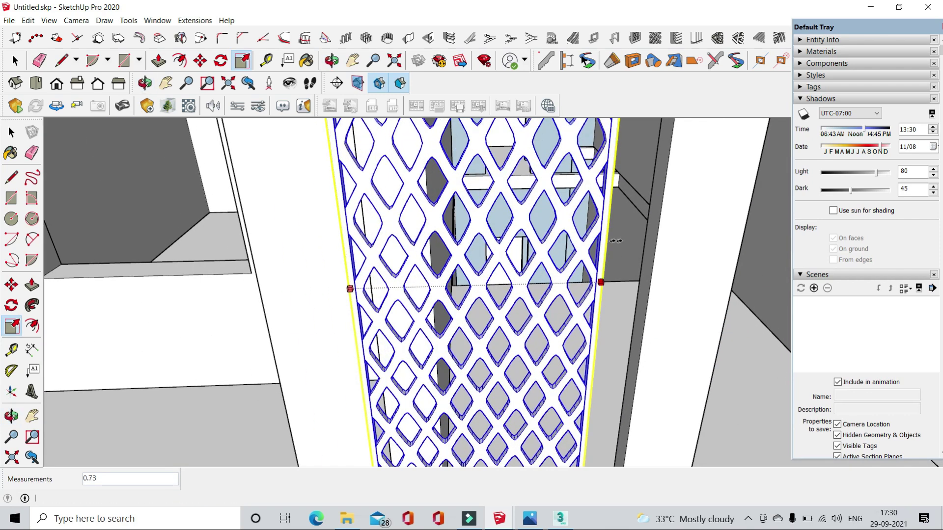
pyautogui.moveTo(616, 240); pyautogui.dragTo(660, 214)
pyautogui.click(660, 211)
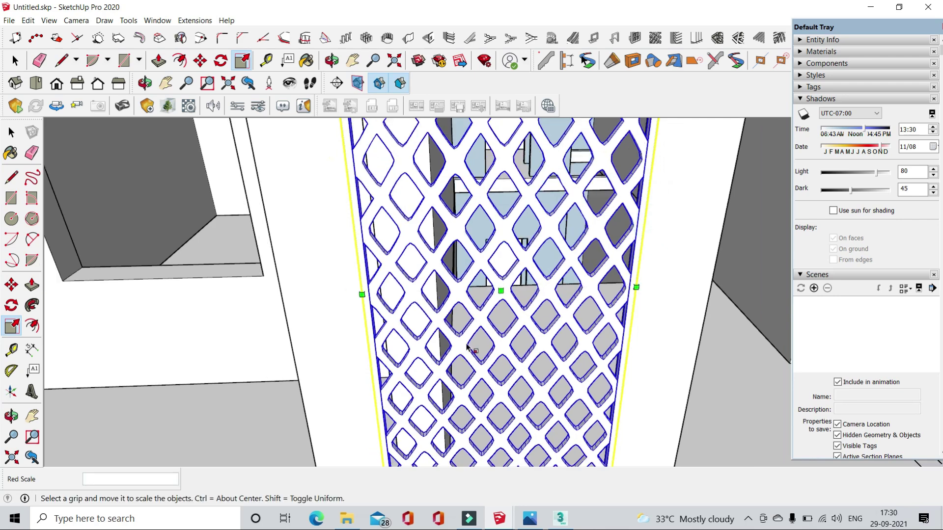
# - Scale the lattice panel's height down to about 0.95 along the blue axis
pyautogui.scroll(-4, 472, 224)
pyautogui.scroll(-3, 471, 223)
pyautogui.scroll(-1, 472, 223)
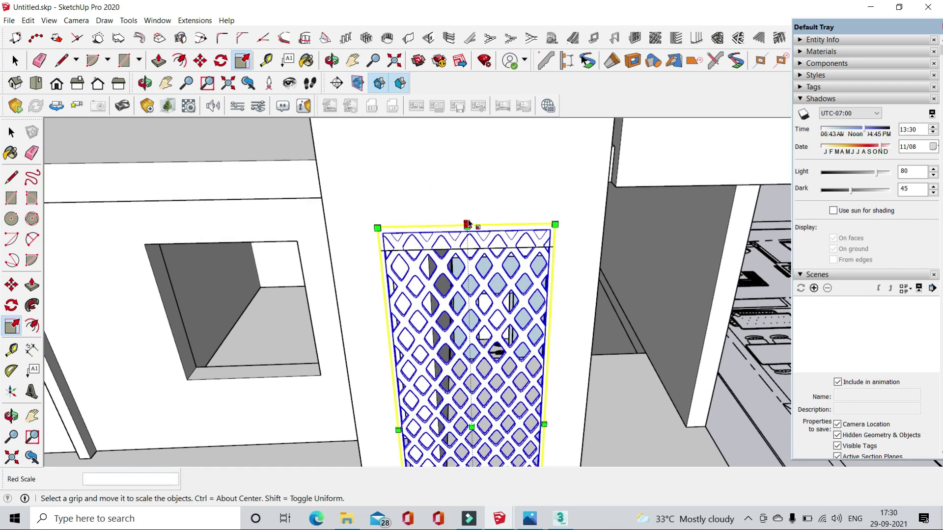
pyautogui.scroll(2, 470, 223)
pyautogui.scroll(2, 469, 223)
pyautogui.scroll(2, 467, 222)
pyautogui.scroll(1, 469, 224)
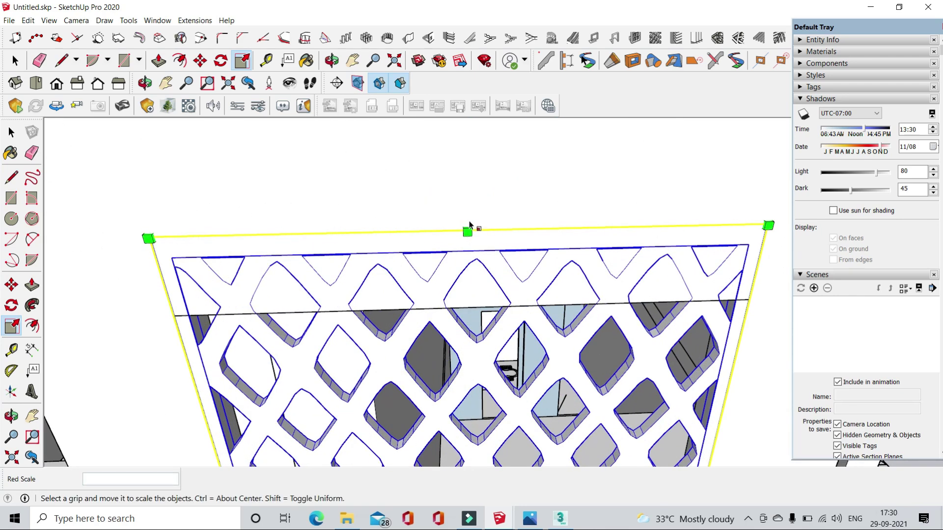
pyautogui.moveTo(467, 228); pyautogui.dragTo(411, 288)
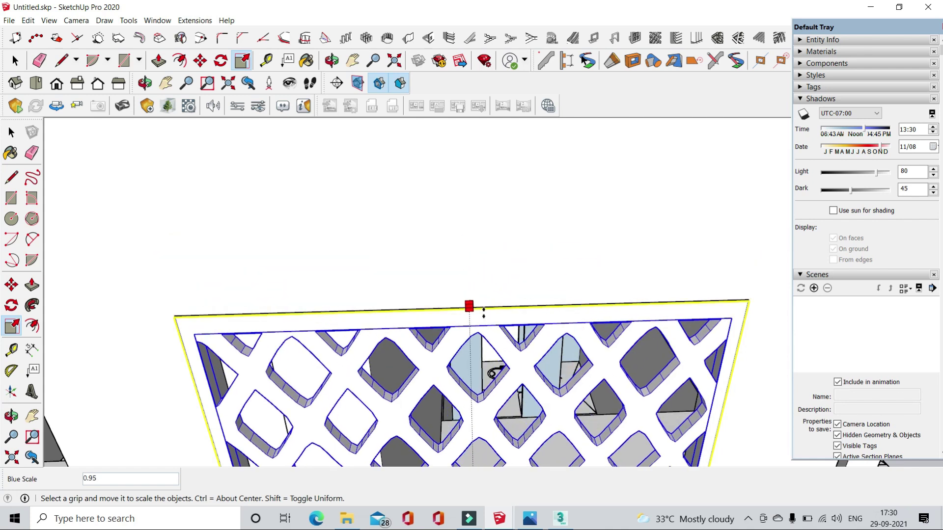
pyautogui.click(411, 288)
pyautogui.press('space')
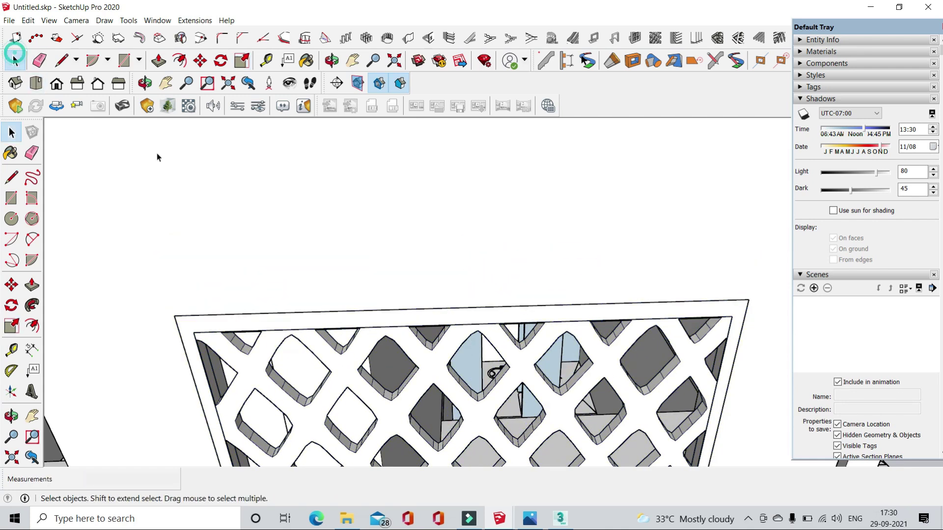
pyautogui.scroll(-2, 187, 181)
pyautogui.scroll(-2, 232, 183)
pyautogui.scroll(-3, 256, 191)
pyautogui.moveTo(287, 200)
pyautogui.mouseDown(button='middle')
pyautogui.moveTo(353, 235)
pyautogui.moveTo(237, 273)
pyautogui.mouseUp(button='middle')
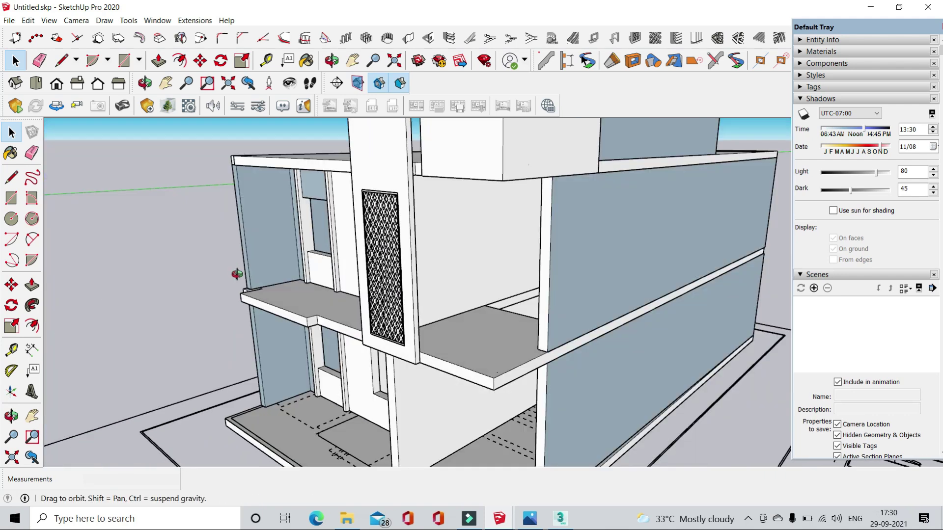
# - Open the balcony slab group and draw a rectangle on the slab edge beside the jali pillar
pyautogui.scroll(3, 408, 374)
pyautogui.moveTo(408, 375); pyautogui.dragTo(472, 396, button='middle')
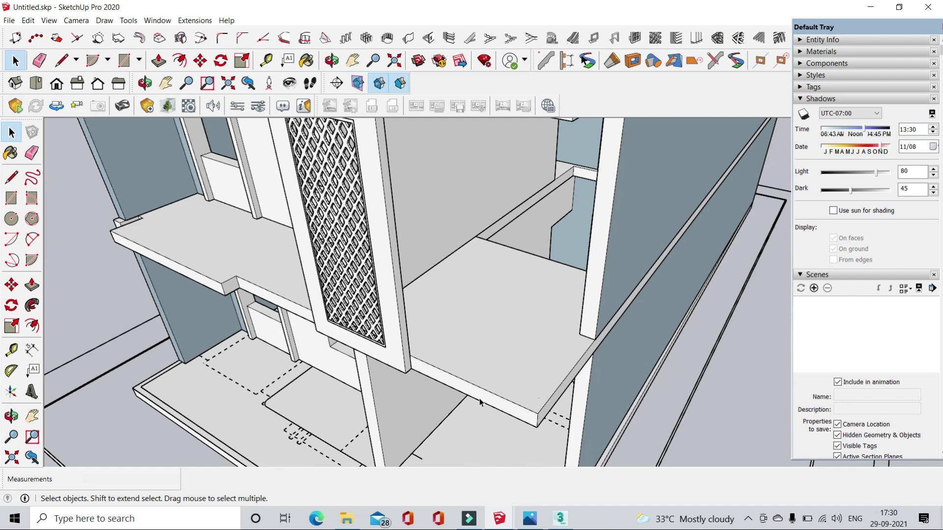
pyautogui.doubleClick(463, 386)
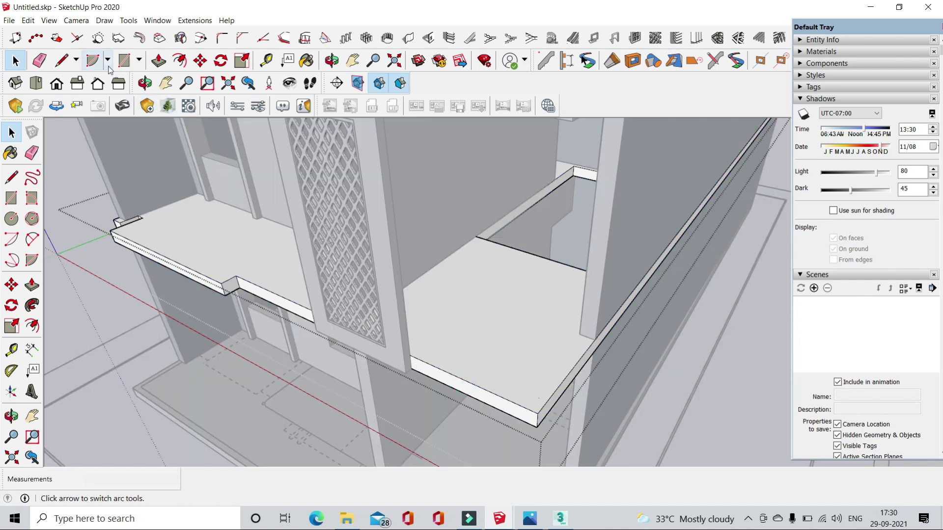
pyautogui.click(123, 60)
pyautogui.scroll(3, 406, 367)
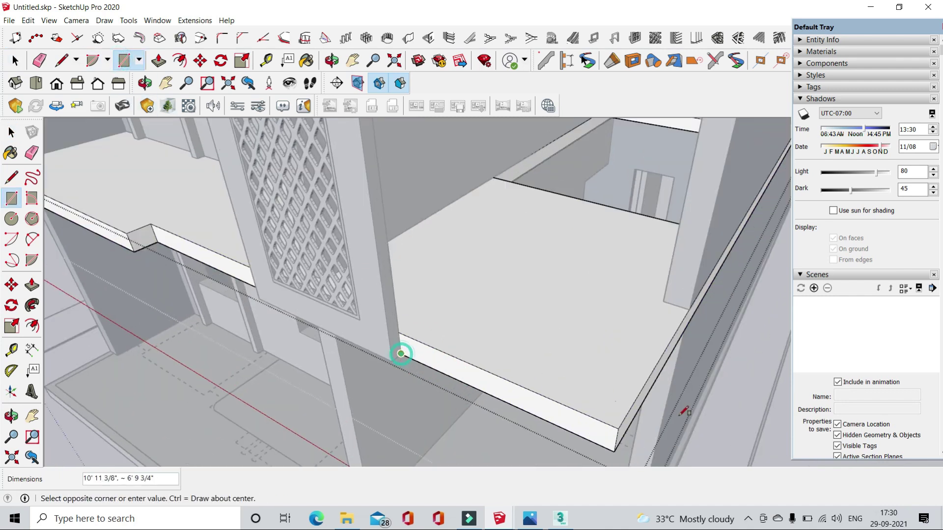
pyautogui.moveTo(646, 393)
pyautogui.mouseDown(button='middle')
pyautogui.moveTo(543, 347)
pyautogui.moveTo(715, 311)
pyautogui.moveTo(444, 411)
pyautogui.mouseUp(button='middle')
pyautogui.press('Escape')
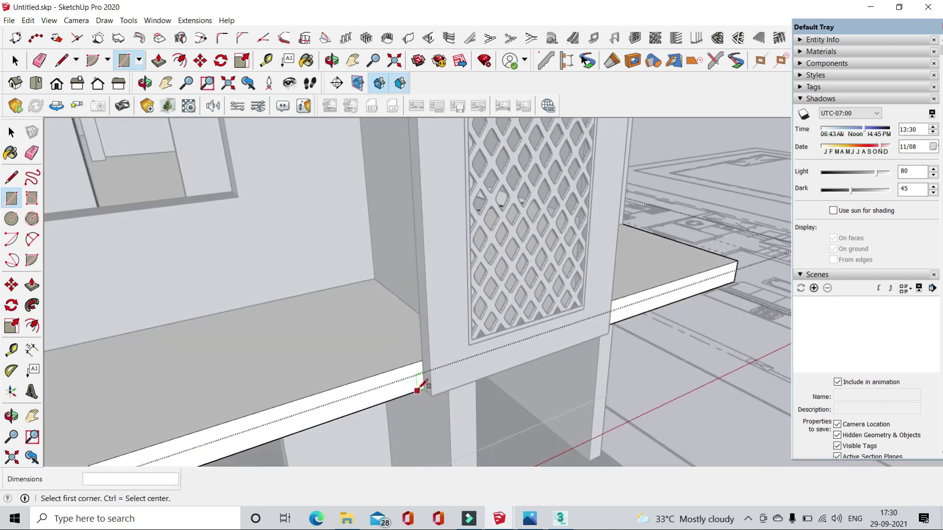
pyautogui.click(424, 388)
pyautogui.moveTo(414, 364); pyautogui.dragTo(141, 333, button='middle')
pyautogui.click(138, 324)
# - Push the left slab face down and pull the right slab face out 4 1/2"
pyautogui.click(158, 60)
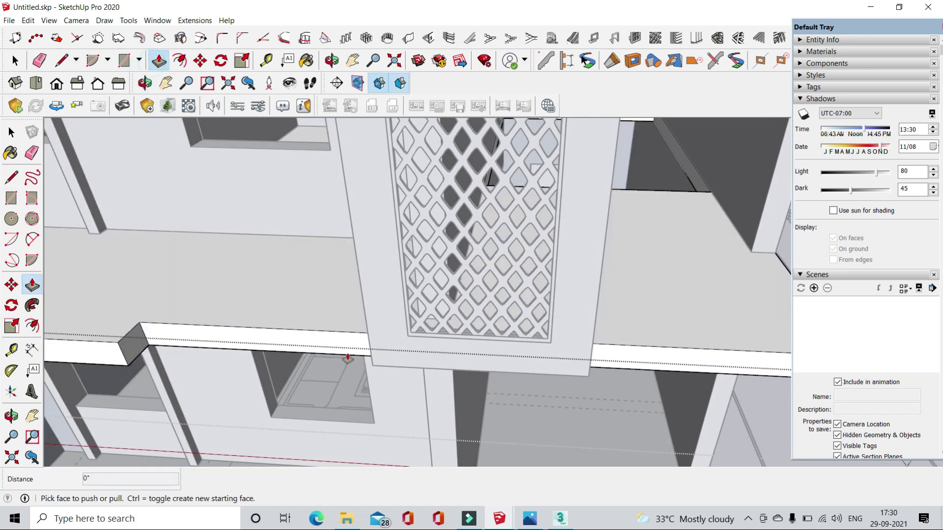
pyautogui.moveTo(295, 339); pyautogui.dragTo(367, 346)
pyautogui.click(375, 338)
pyautogui.moveTo(653, 353); pyautogui.dragTo(591, 344)
pyautogui.click(8, 67)
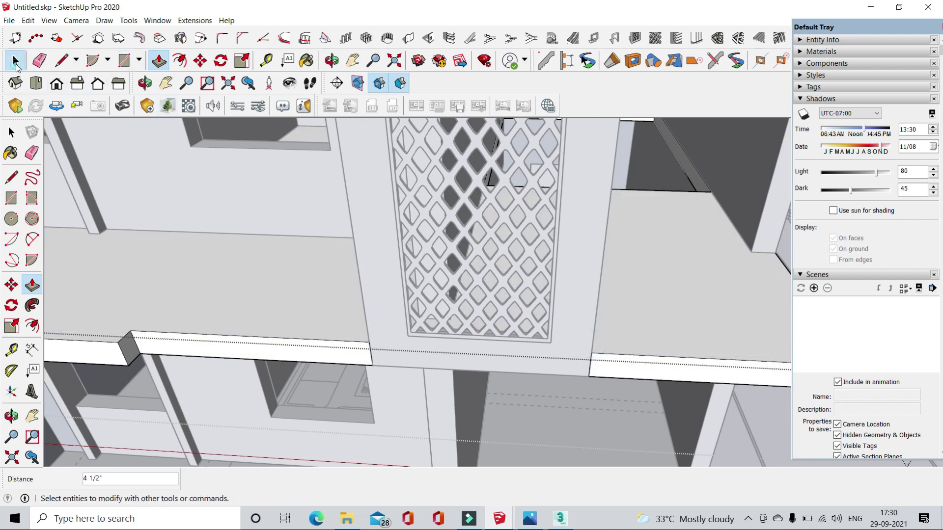
# - Draw a 9" line across the slab corner to mark the parapet strip
pyautogui.click(124, 60)
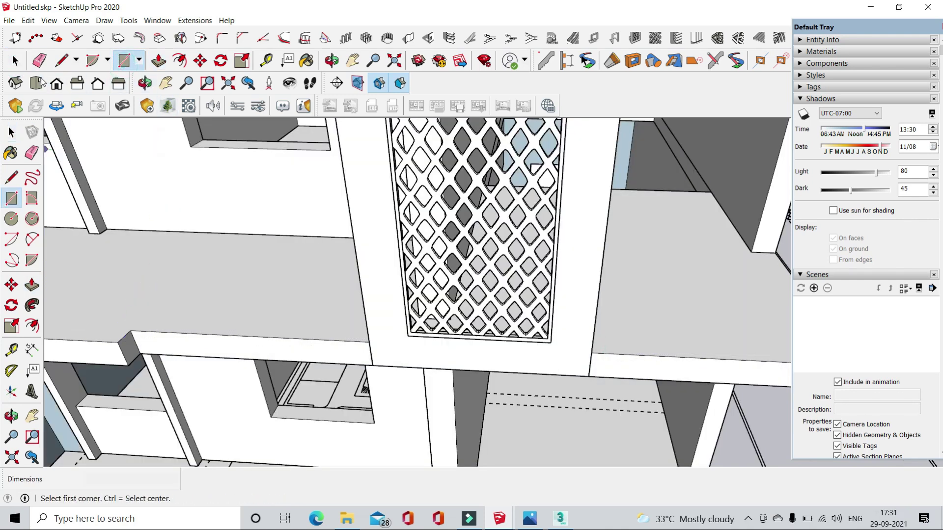
pyautogui.click(68, 63)
pyautogui.click(130, 331)
pyautogui.write('9"')
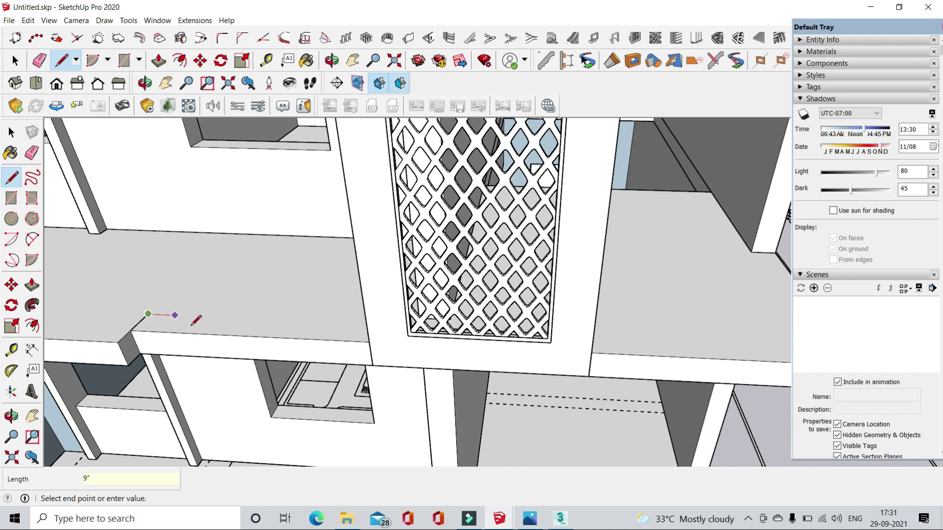
pyautogui.moveTo(196, 321)
pyautogui.mouseDown(button='middle')
pyautogui.moveTo(332, 340)
pyautogui.moveTo(410, 365)
pyautogui.mouseUp(button='middle')
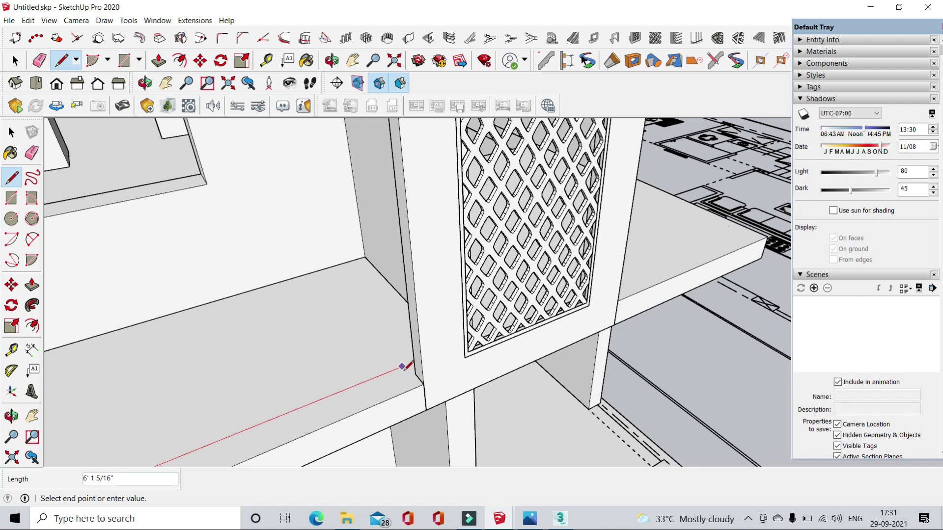
pyautogui.press('Return')
pyautogui.scroll(-3, 337, 369)
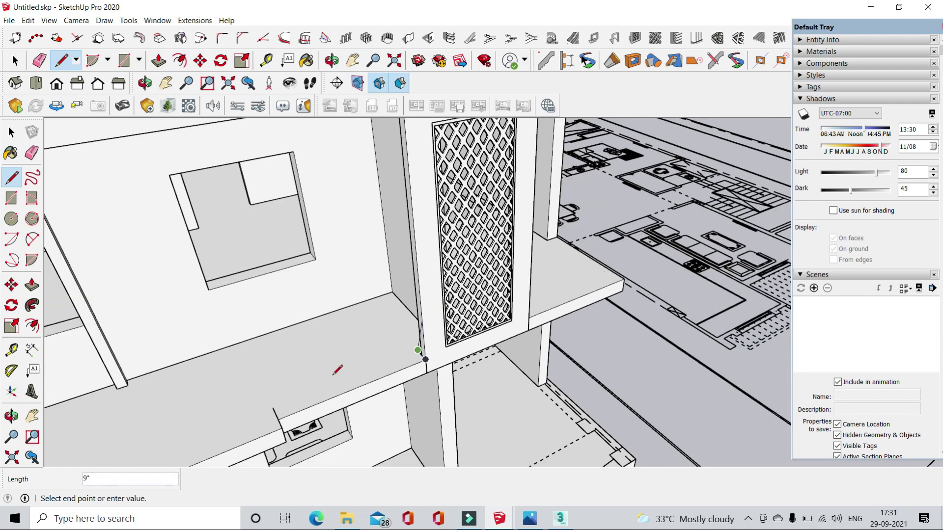
pyautogui.scroll(2, 204, 344)
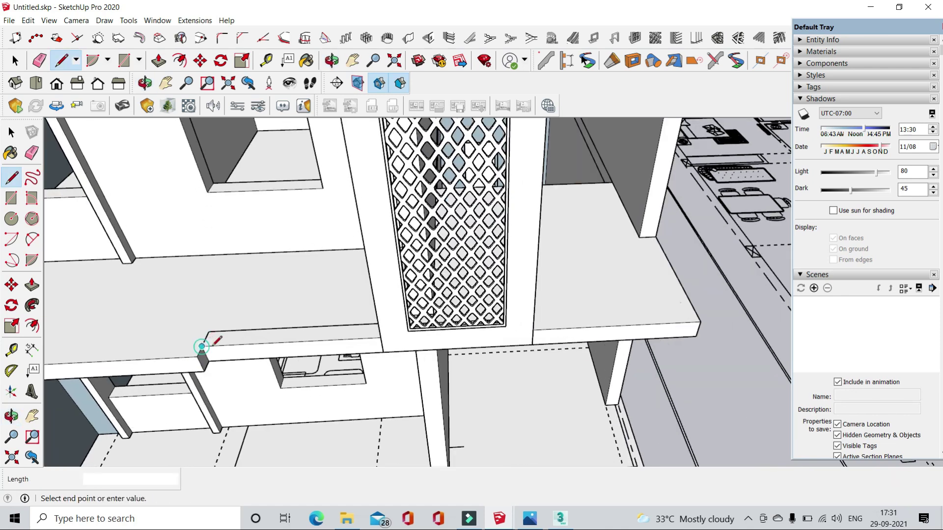
pyautogui.scroll(2, 204, 344)
pyautogui.moveTo(422, 336); pyautogui.dragTo(245, 160, button='middle')
# - Raise the marked slab strip 9" with Push/Pull
pyautogui.press('p')
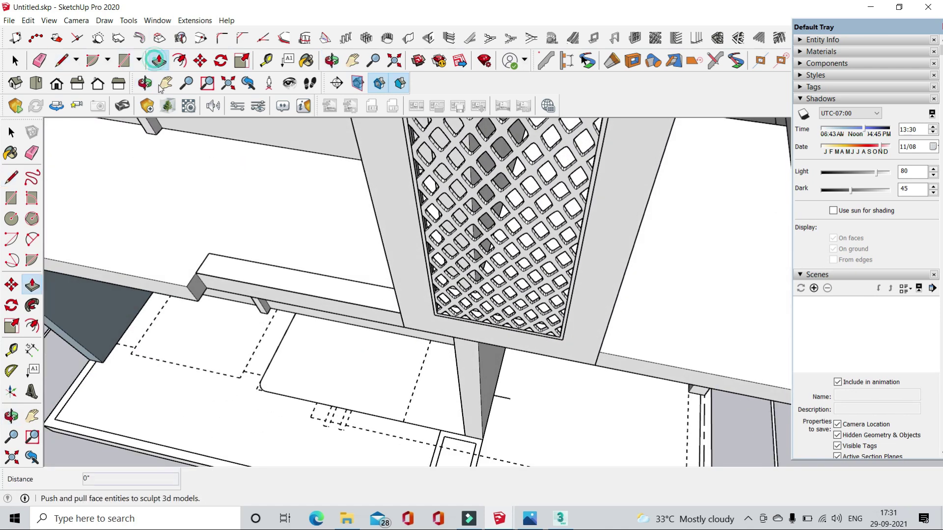
pyautogui.click(232, 268)
pyautogui.moveTo(231, 268)
pyautogui.mouseDown(button='middle')
pyautogui.moveTo(196, 210)
pyautogui.moveTo(216, 230)
pyautogui.mouseUp(button='middle')
pyautogui.write('9')
pyautogui.press('Return')
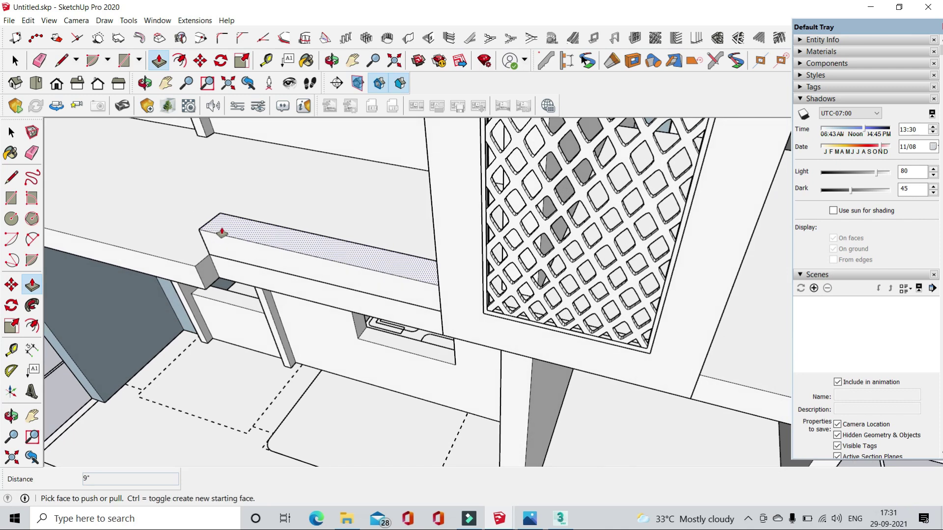
# - Make the raised 9" parapet strip its own group
pyautogui.scroll(-3, 222, 232)
pyautogui.press('space')
pyautogui.tripleClick(218, 228)
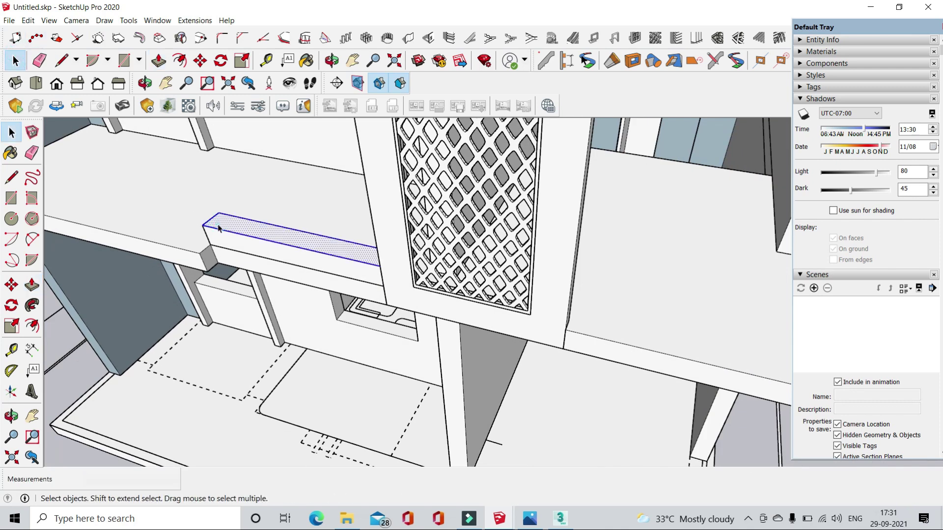
pyautogui.rightClick(220, 227)
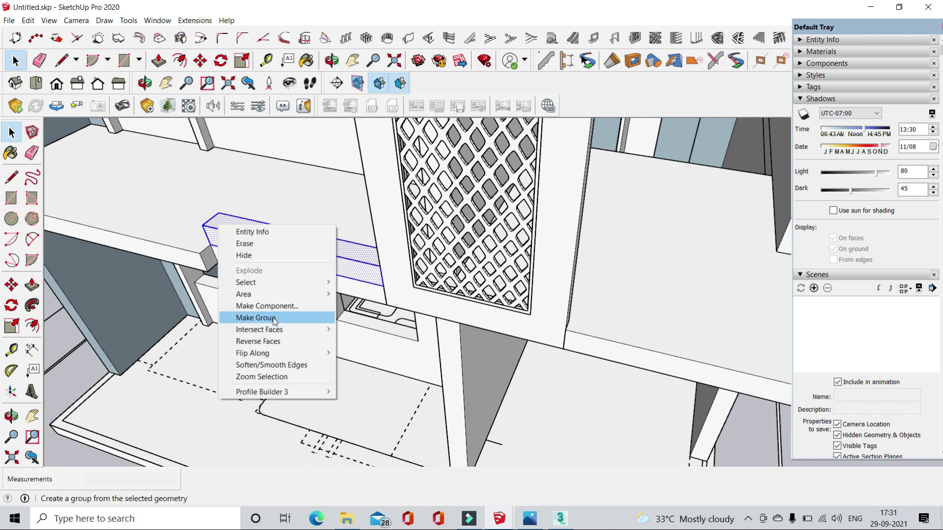
pyautogui.click(266, 315)
pyautogui.scroll(-2, 236, 258)
pyautogui.moveTo(240, 262); pyautogui.dragTo(295, 248, button='middle')
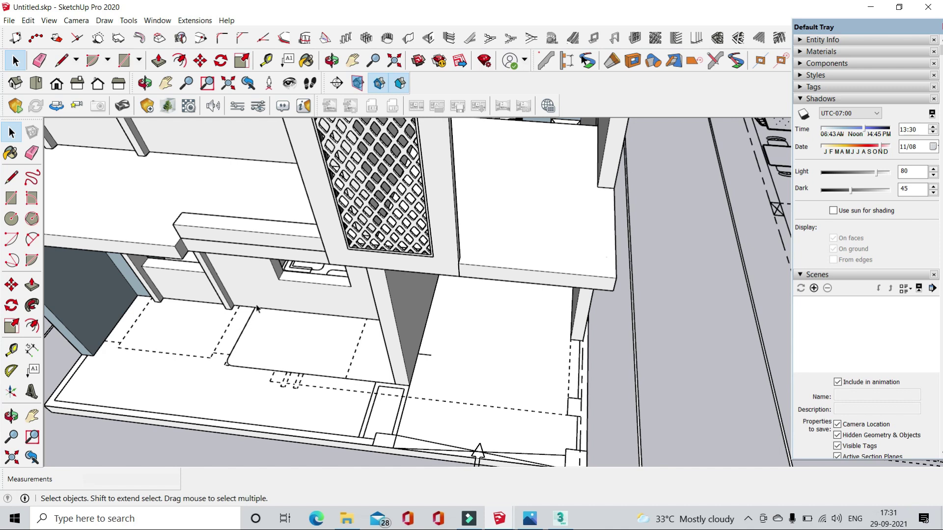
pyautogui.moveTo(256, 308); pyautogui.dragTo(240, 279, button='middle')
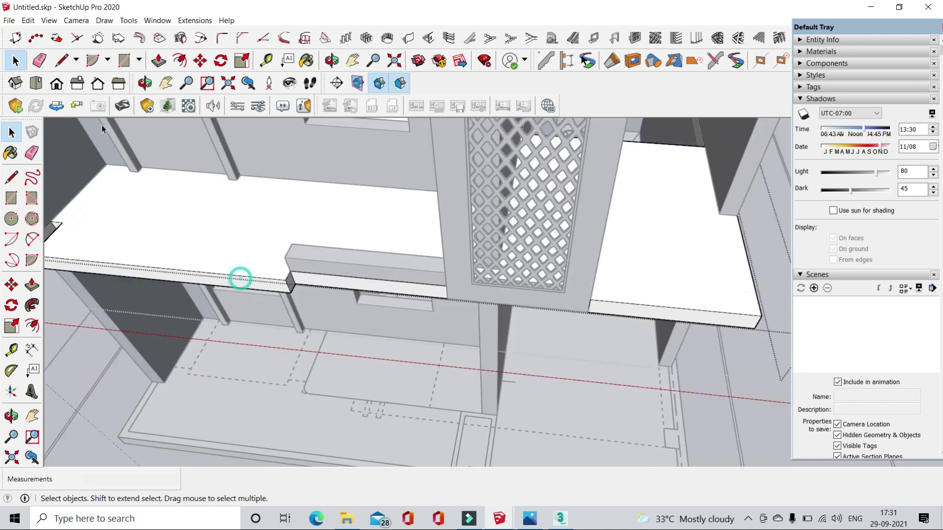
# - Draw a vertical 11' 9" line up from the floor-plan corner
pyautogui.click(61, 60)
pyautogui.scroll(3, 308, 381)
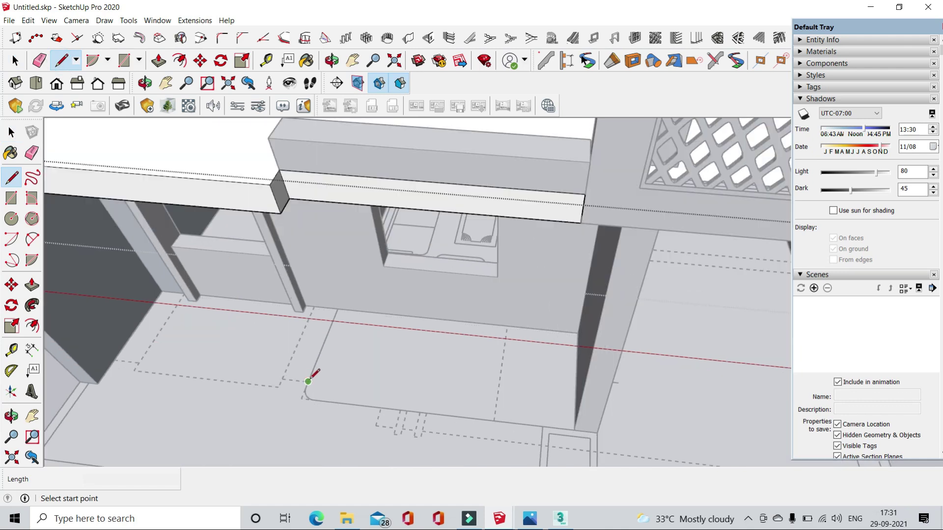
pyautogui.click(308, 381)
pyautogui.scroll(-2, 310, 375)
pyautogui.moveTo(312, 371); pyautogui.dragTo(297, 280, button='middle')
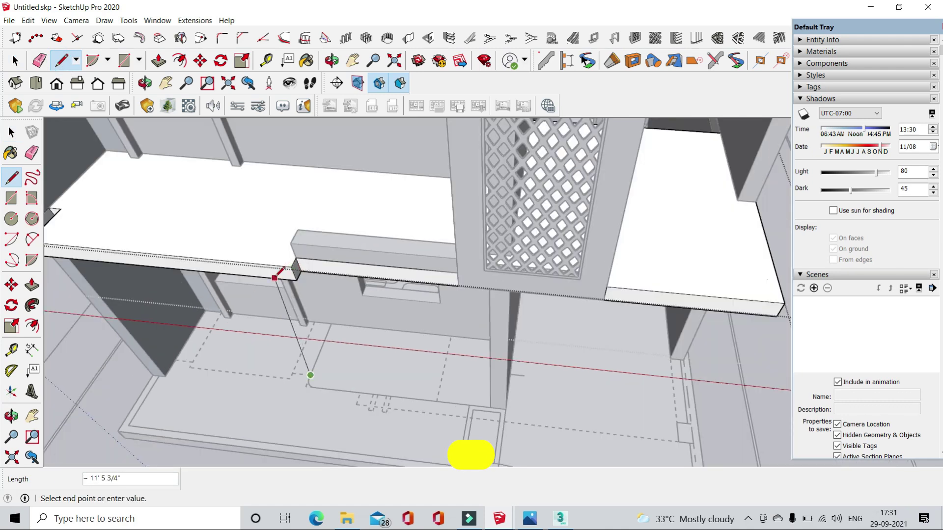
pyautogui.write("11' 9")
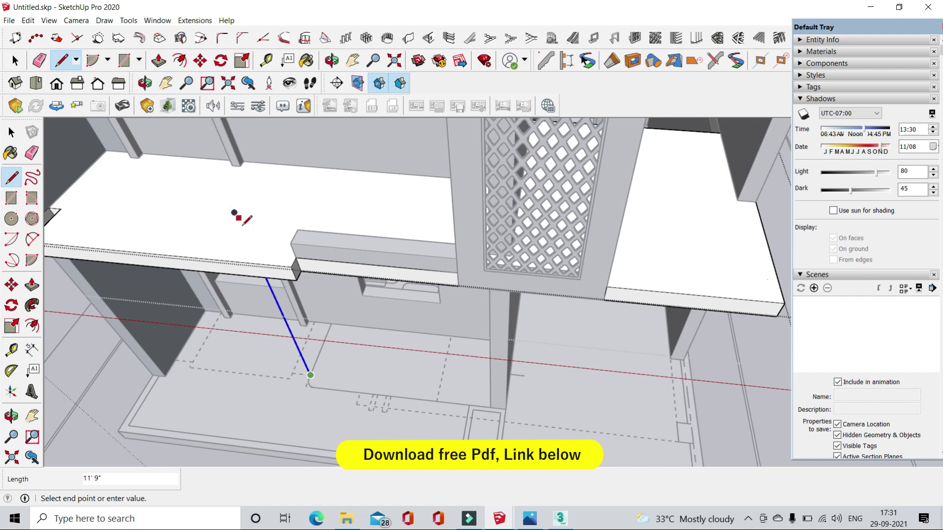
pyautogui.press('Return')
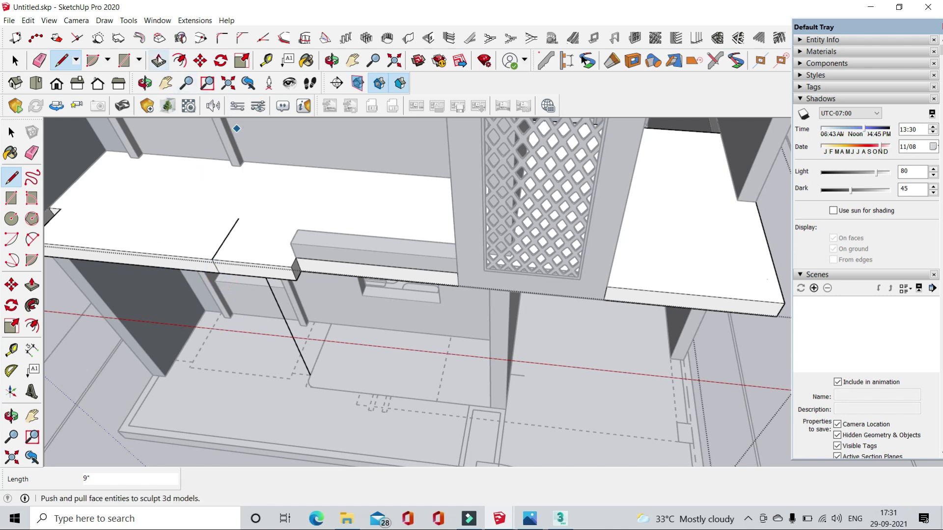
# - Push the left slab face in by 2'
pyautogui.click(158, 60)
pyautogui.click(195, 272)
pyautogui.write("-2'")
pyautogui.press('Return')
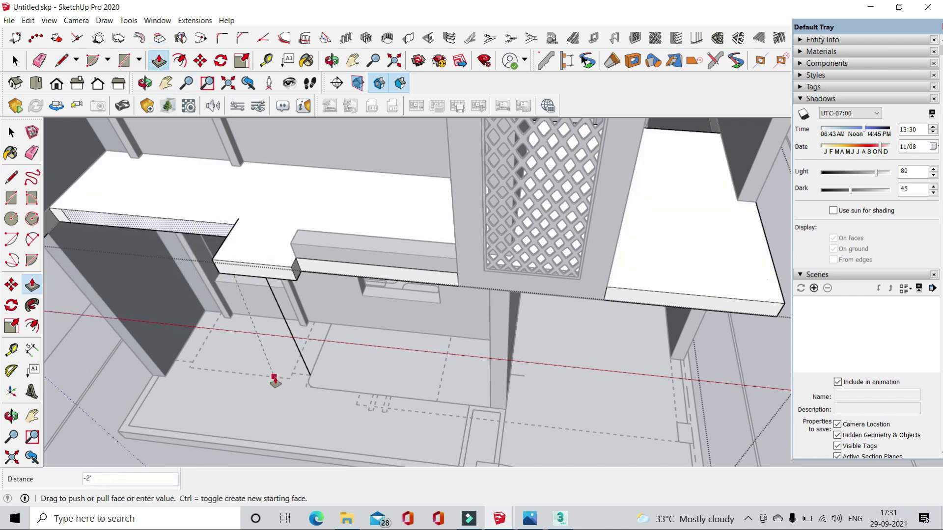
# - Push the slab's end face and extend the parapet's end face 4 1/2"
pyautogui.moveTo(273, 380)
pyautogui.mouseDown(button='middle')
pyautogui.moveTo(275, 319)
pyautogui.moveTo(305, 314)
pyautogui.mouseUp(button='middle')
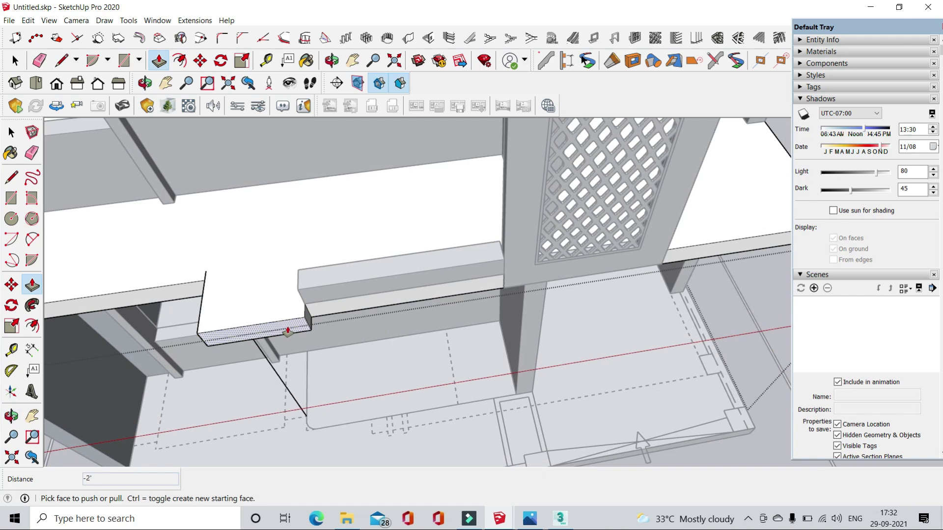
pyautogui.moveTo(346, 343)
pyautogui.mouseDown(button='middle')
pyautogui.moveTo(326, 326)
pyautogui.moveTo(370, 393)
pyautogui.moveTo(349, 394)
pyautogui.moveTo(351, 272)
pyautogui.mouseUp(button='middle')
pyautogui.scroll(2, 351, 272)
pyautogui.click(421, 227)
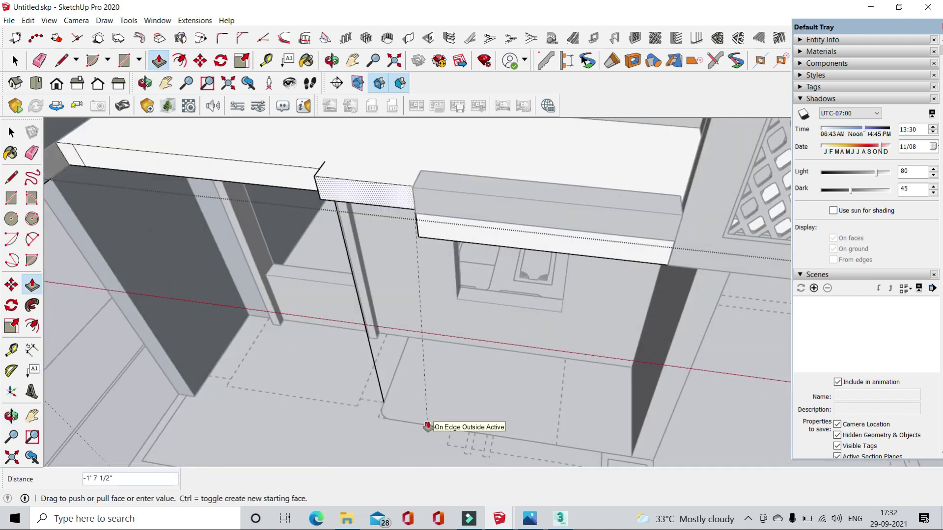
pyautogui.click(505, 452)
pyautogui.moveTo(505, 452); pyautogui.dragTo(543, 246, button='middle')
pyautogui.click(349, 248)
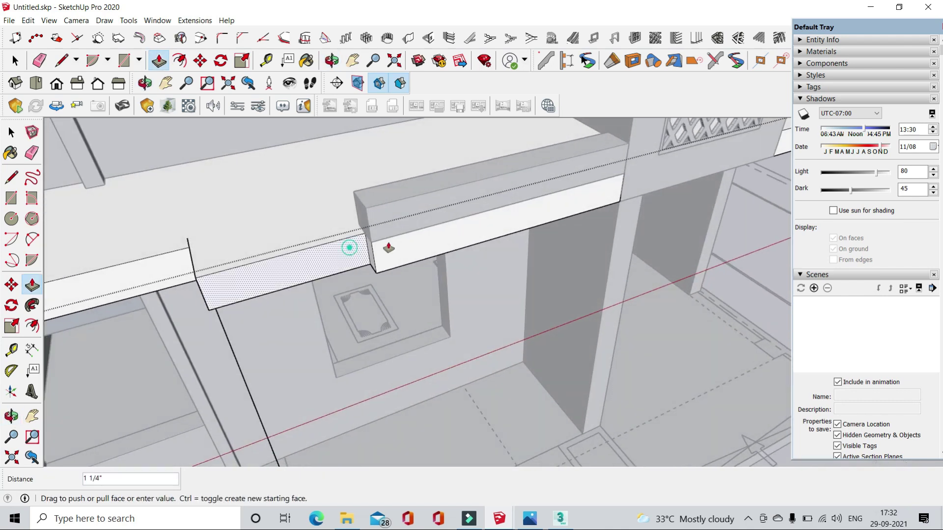
pyautogui.click(393, 245)
pyautogui.moveTo(404, 238)
pyautogui.mouseDown(button='middle')
pyautogui.moveTo(579, 213)
pyautogui.moveTo(381, 200)
pyautogui.mouseUp(button='middle')
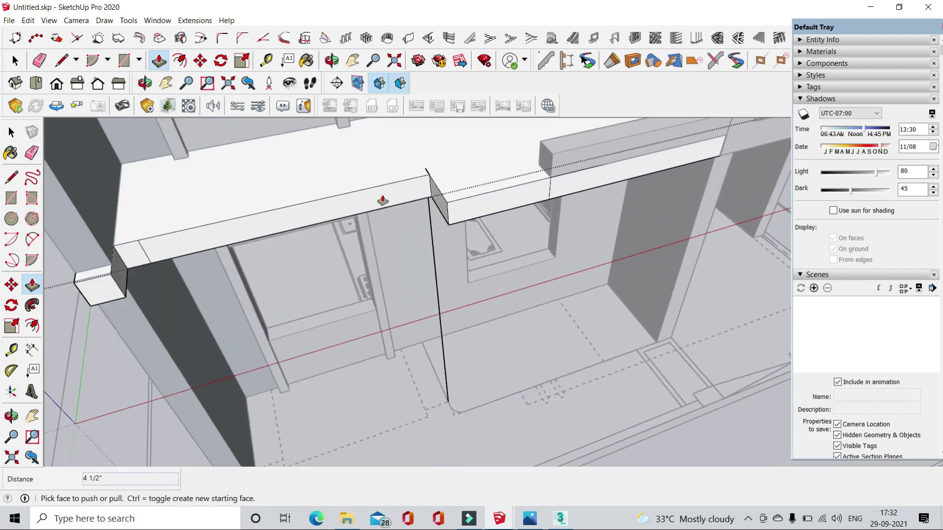
# - Lower the balcony shelf's top face by 10 1/16"
pyautogui.click(68, 66)
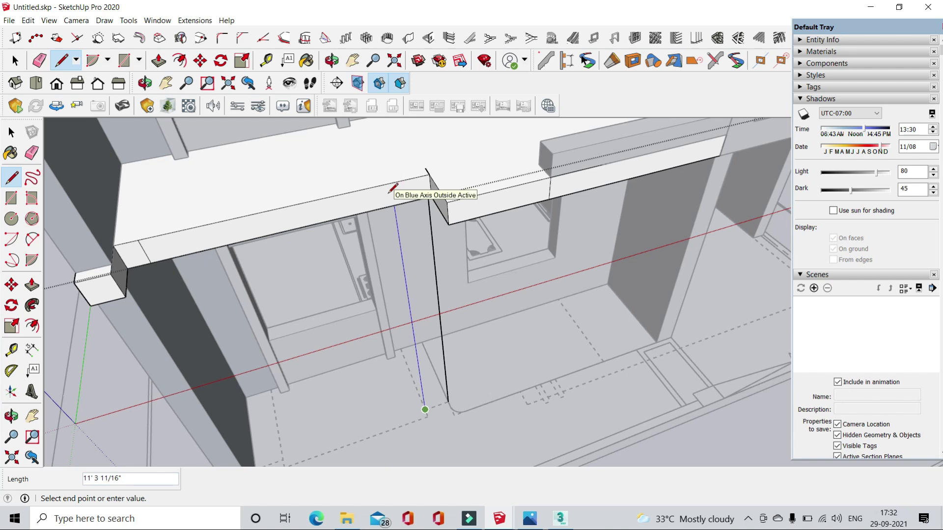
pyautogui.scroll(3, 389, 176)
pyautogui.press('Escape')
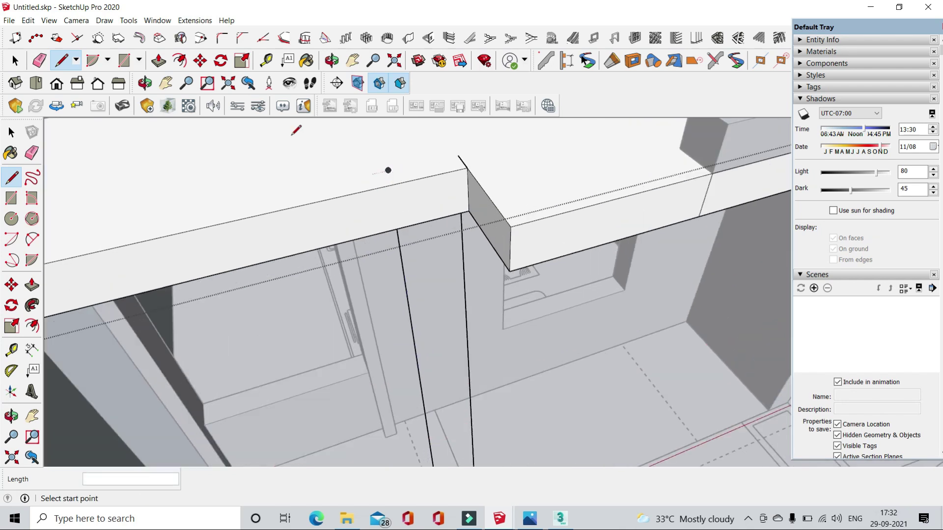
pyautogui.press('p')
pyautogui.click(400, 212)
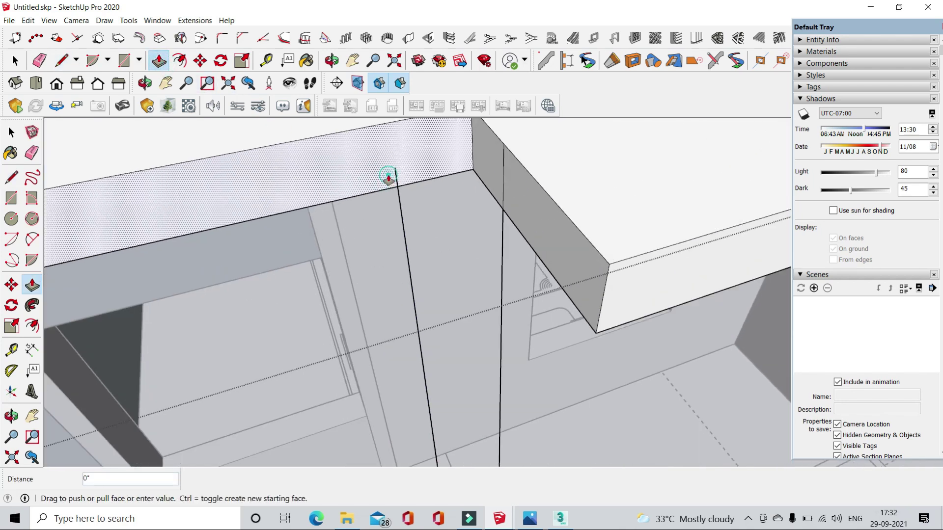
pyautogui.click(393, 176)
pyautogui.scroll(-5, 396, 174)
# - Erase the stray diagonal line on the shelf and orbit out
pyautogui.press('l')
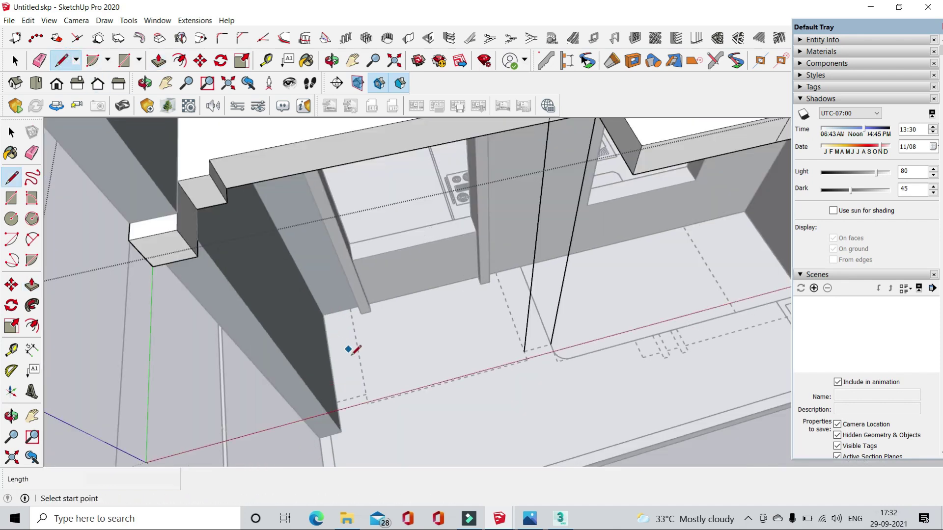
pyautogui.scroll(3, 347, 347)
pyautogui.press('e')
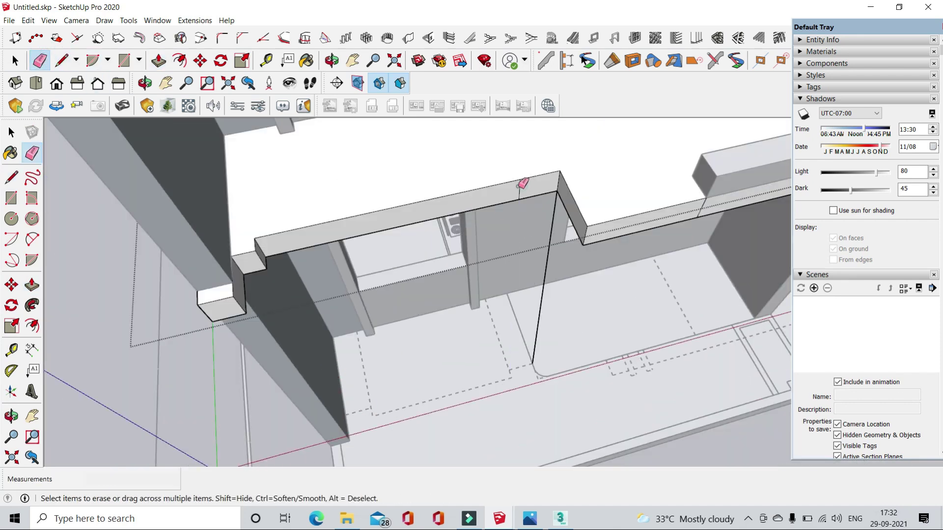
pyautogui.click(552, 239)
pyautogui.moveTo(537, 274); pyautogui.dragTo(532, 270, button='middle')
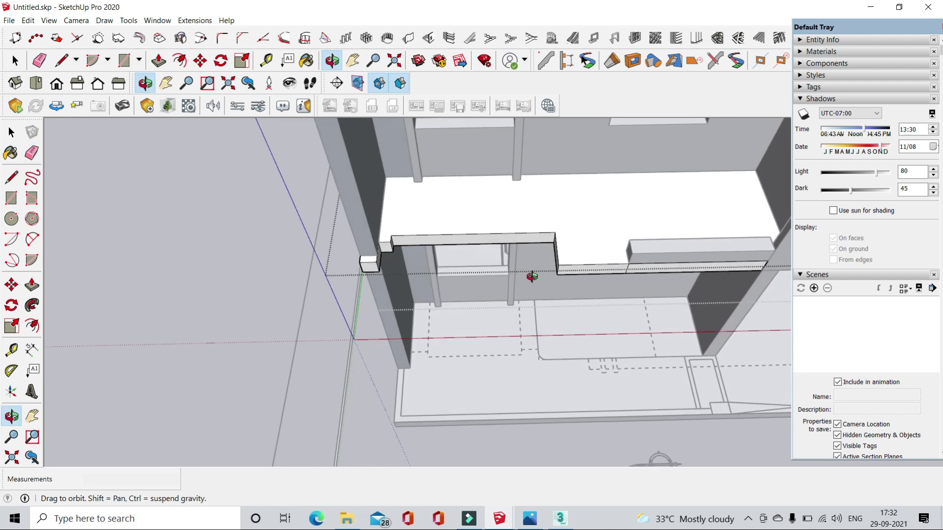
pyautogui.press('space')
# - Open the ledge group and pull its end face outward along the front
pyautogui.moveTo(122, 137); pyautogui.dragTo(312, 141, button='middle')
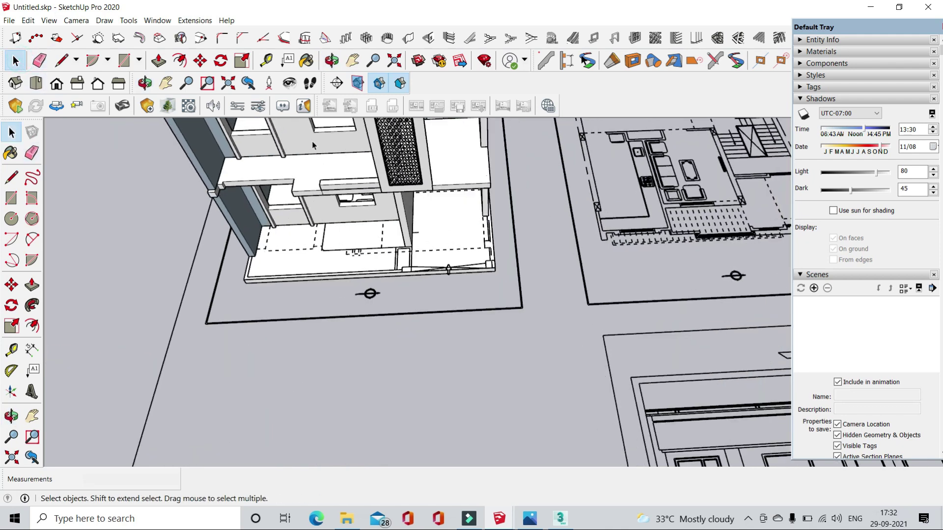
pyautogui.scroll(3, 488, 188)
pyautogui.moveTo(290, 204)
pyautogui.mouseDown(button='middle')
pyautogui.moveTo(396, 146)
pyautogui.moveTo(260, 208)
pyautogui.moveTo(263, 320)
pyautogui.mouseUp(button='middle')
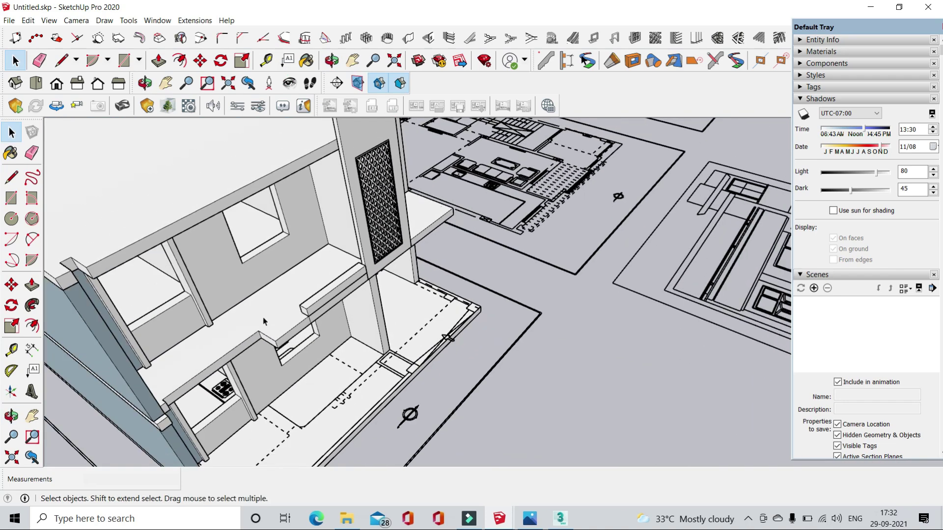
pyautogui.scroll(3, 280, 358)
pyautogui.doubleClick(278, 357)
pyautogui.moveTo(359, 285); pyautogui.dragTo(510, 222, button='middle')
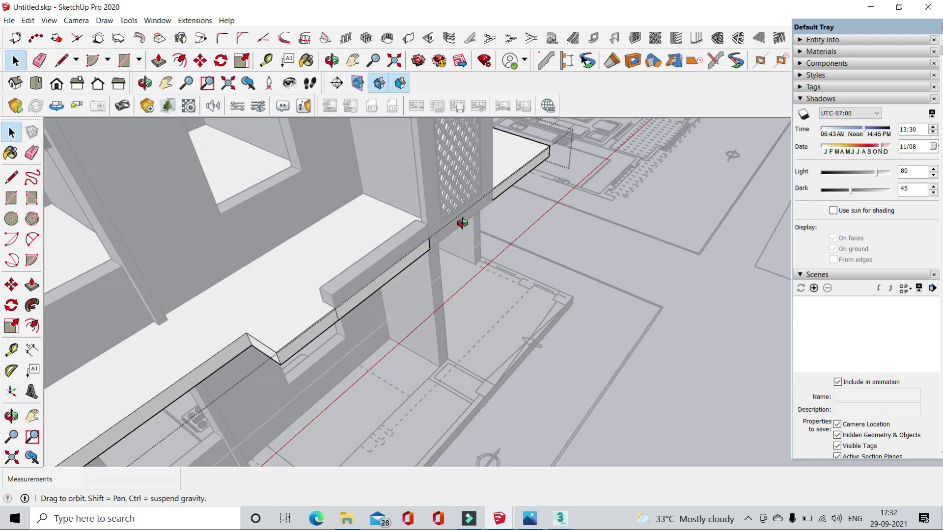
pyautogui.click(158, 61)
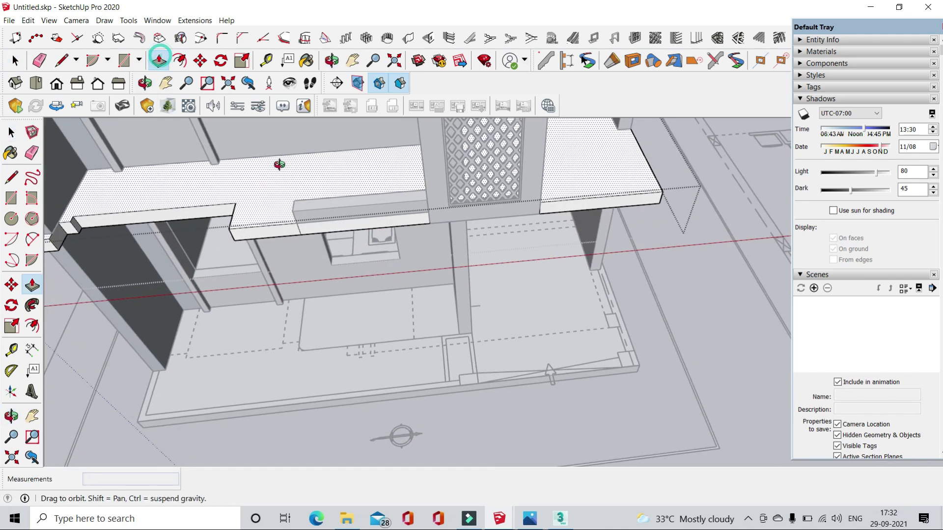
pyautogui.moveTo(343, 206); pyautogui.dragTo(295, 268, button='middle')
pyautogui.moveTo(250, 327); pyautogui.dragTo(229, 326, button='middle')
pyautogui.moveTo(228, 326); pyautogui.dragTo(308, 275)
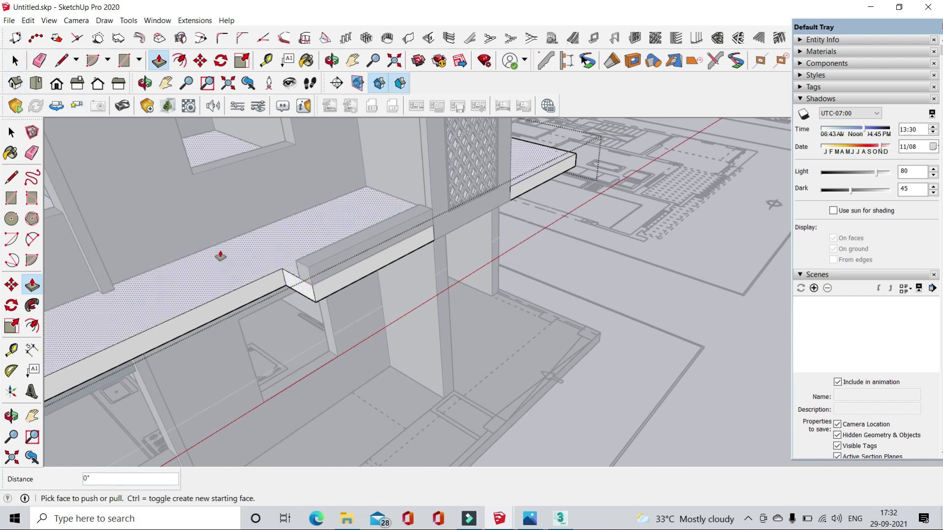
# - Push the ledge's stepped end back 9 3/16"
pyautogui.scroll(2, 314, 295)
pyautogui.click(326, 302)
pyautogui.moveTo(326, 301); pyautogui.dragTo(302, 316)
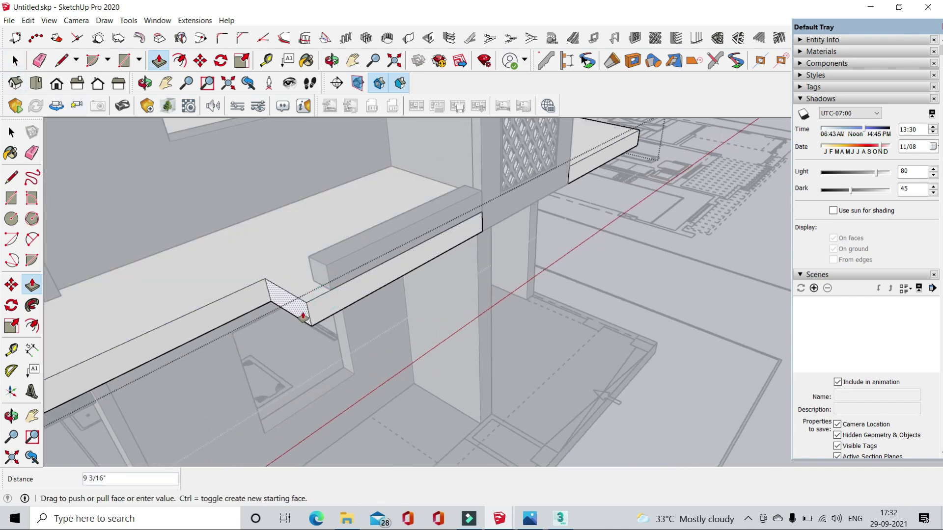
pyautogui.press('Return')
pyautogui.press('space')
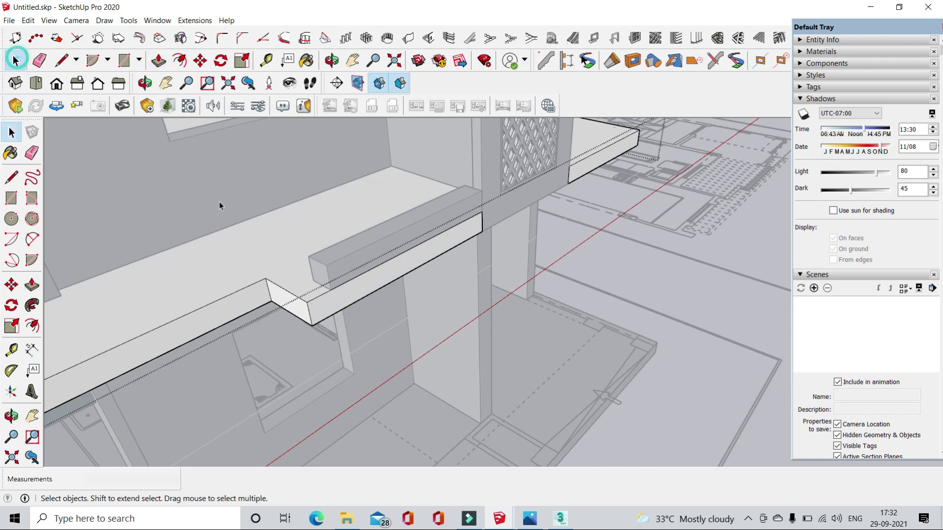
pyautogui.scroll(3, 328, 282)
# - Pull the beam group's end face out into a long arm, forming an L-shape
pyautogui.doubleClick(376, 280)
pyautogui.press('p')
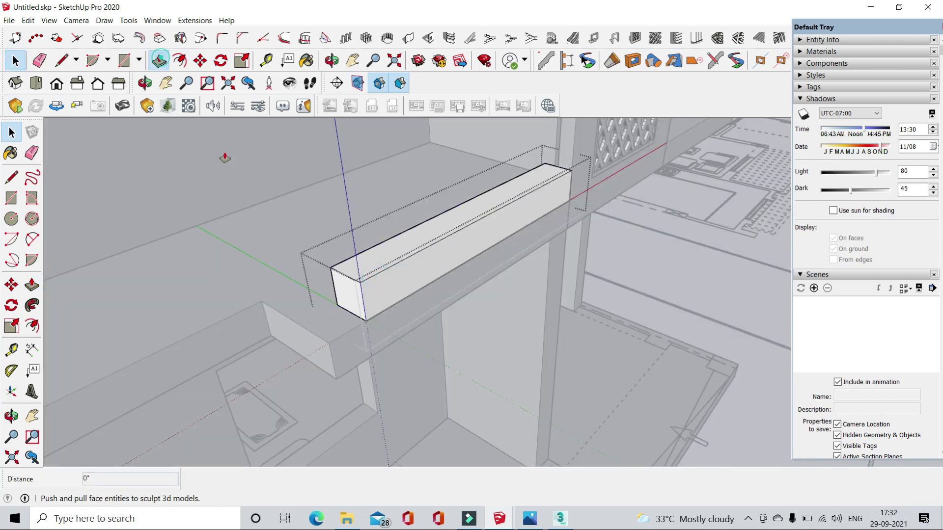
pyautogui.moveTo(344, 297); pyautogui.dragTo(333, 343)
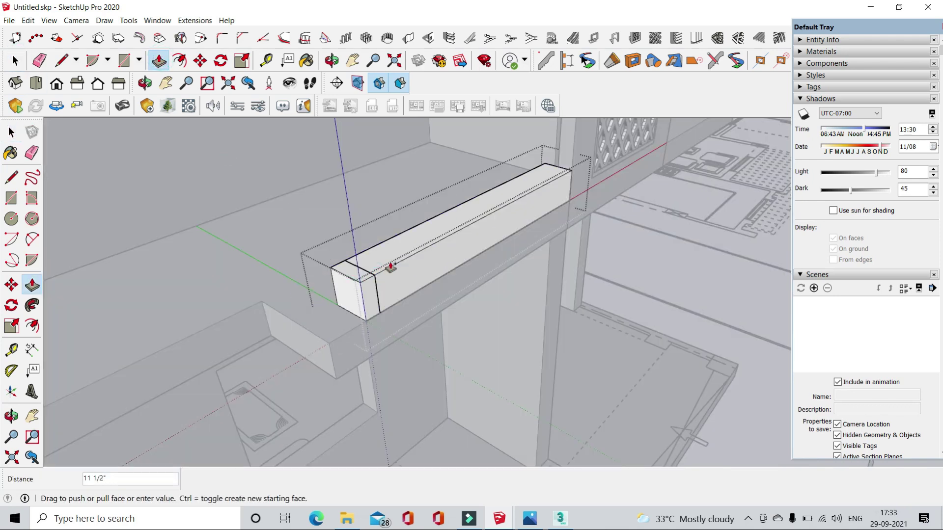
pyautogui.moveTo(326, 353)
pyautogui.mouseDown(button='middle')
pyautogui.moveTo(524, 355)
pyautogui.moveTo(295, 330)
pyautogui.moveTo(281, 350)
pyautogui.moveTo(305, 275)
pyautogui.mouseUp(button='middle')
pyautogui.click(279, 317)
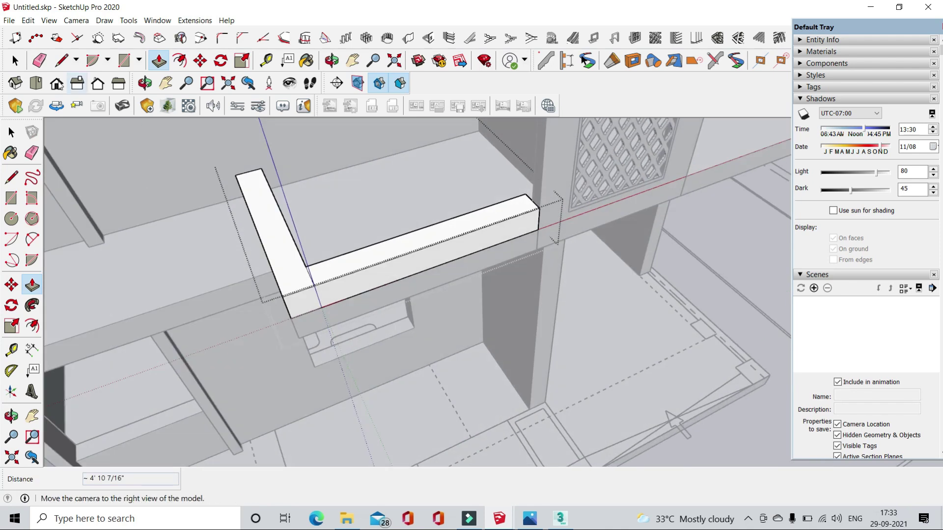
# - Move the L-shaped beam up 9 inches
pyautogui.press('e')
pyautogui.scroll(1, 314, 275)
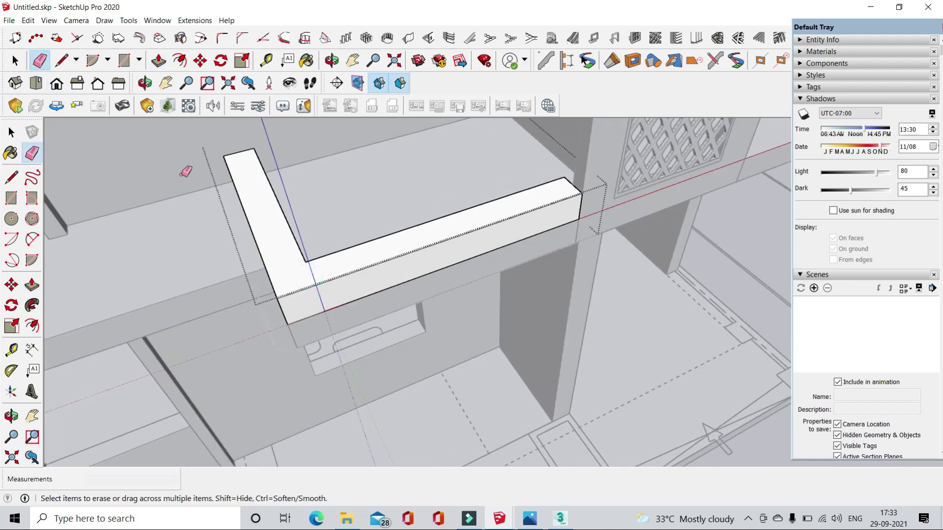
pyautogui.press('space')
pyautogui.scroll(3, 216, 206)
pyautogui.moveTo(231, 238)
pyautogui.mouseDown(button='middle')
pyautogui.moveTo(310, 281)
pyautogui.moveTo(316, 301)
pyautogui.mouseUp(button='middle')
pyautogui.click(316, 301)
pyautogui.press('m')
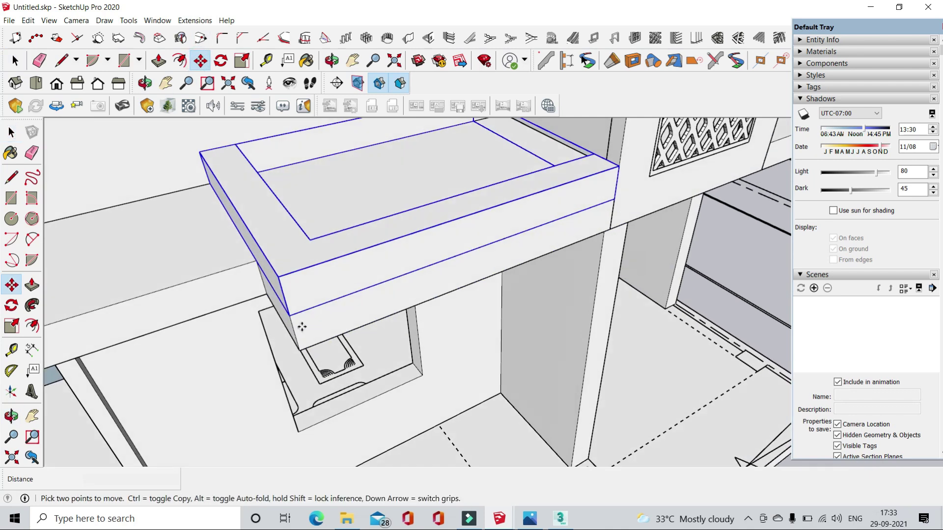
pyautogui.click(289, 315)
pyautogui.write('9')
pyautogui.press('Return')
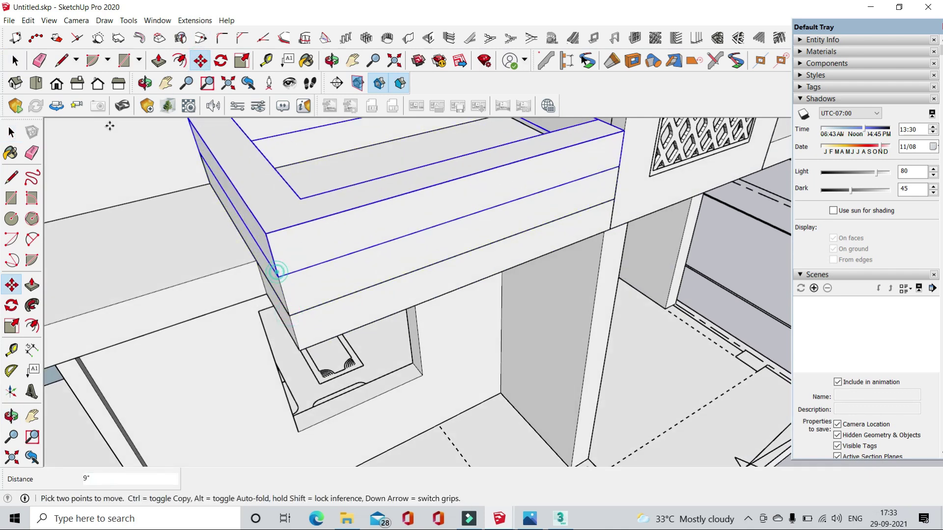
# - Inside the beam group, push down the beam's top face
pyautogui.click(15, 60)
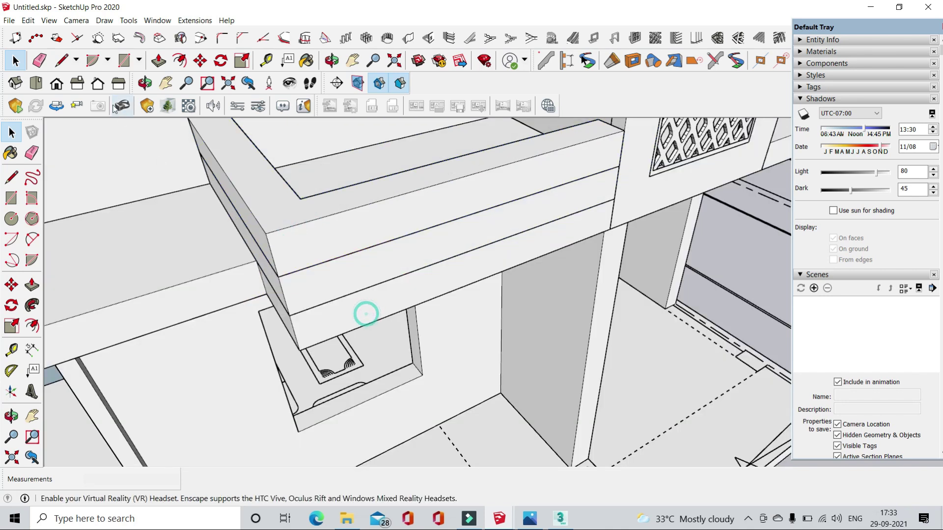
pyautogui.click(61, 60)
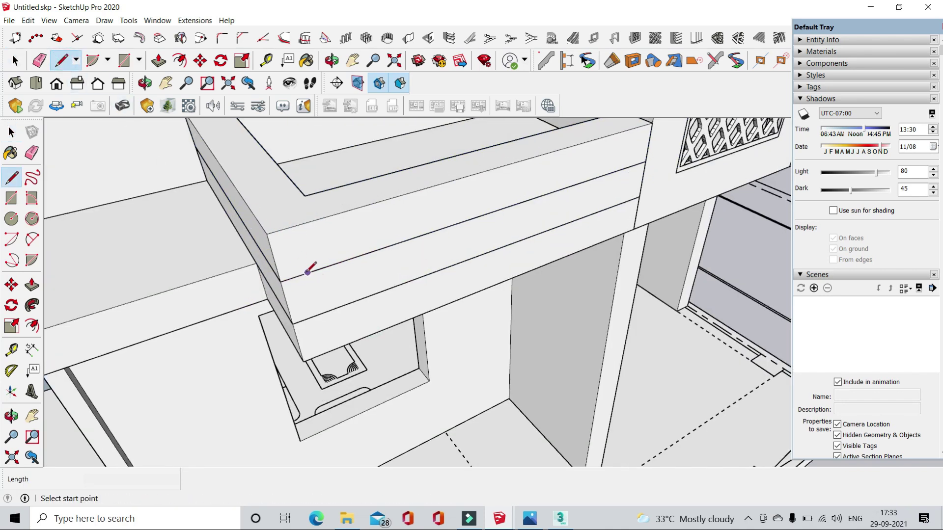
pyautogui.click(15, 60)
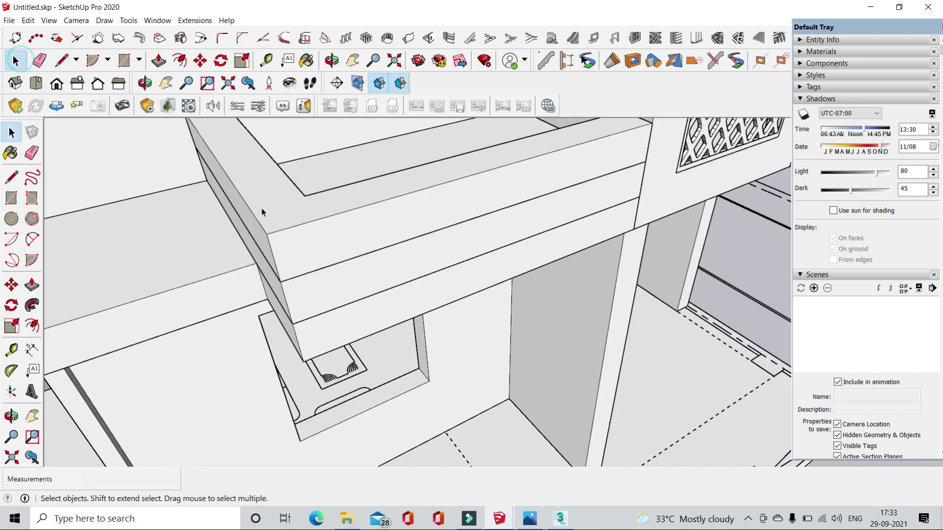
pyautogui.doubleClick(261, 207)
pyautogui.click(158, 61)
pyautogui.click(263, 181)
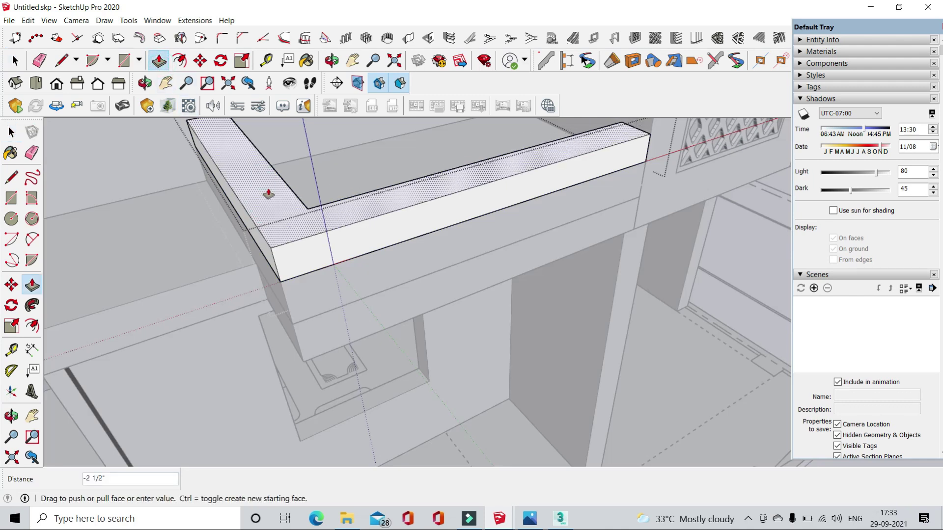
pyautogui.press('Return')
# - Push the thin front strip out 1 inch and push the left edge strip
pyautogui.scroll(2, 292, 275)
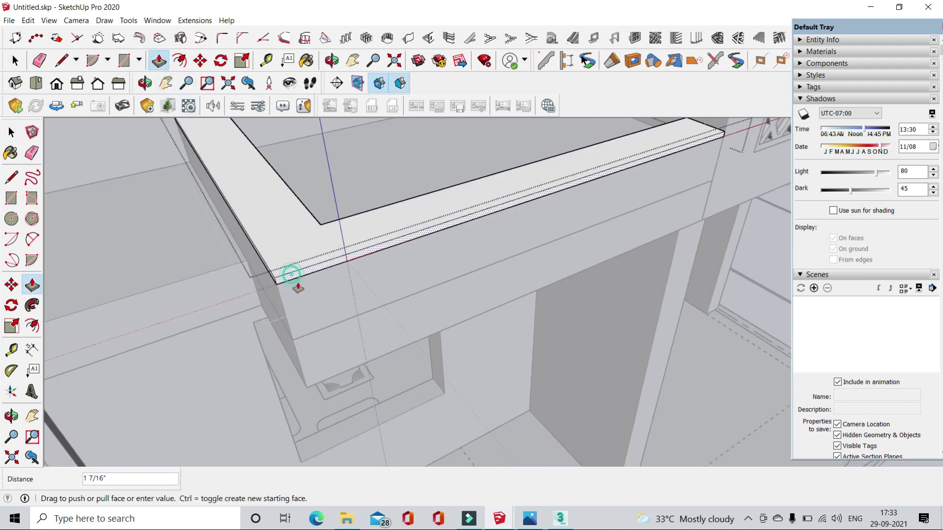
pyautogui.click(298, 287)
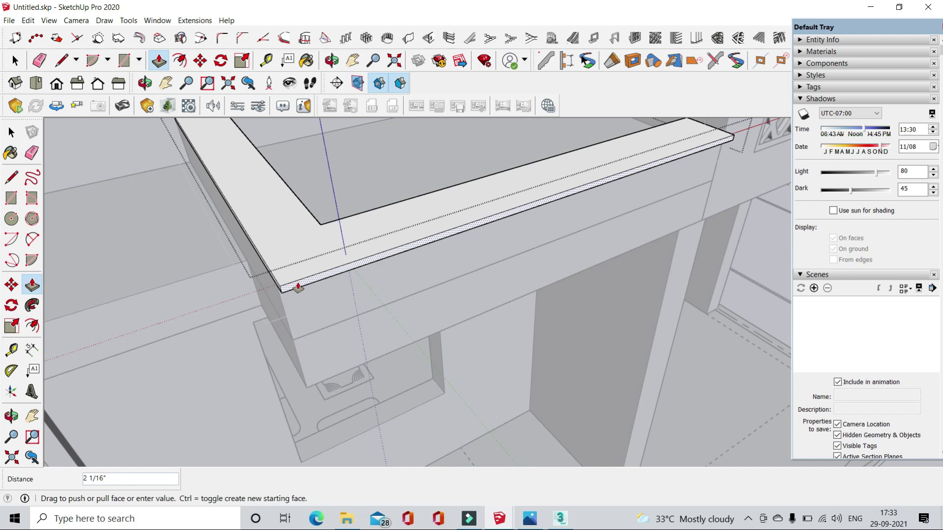
pyautogui.press('Return')
pyautogui.moveTo(298, 288); pyautogui.dragTo(295, 276, button='middle')
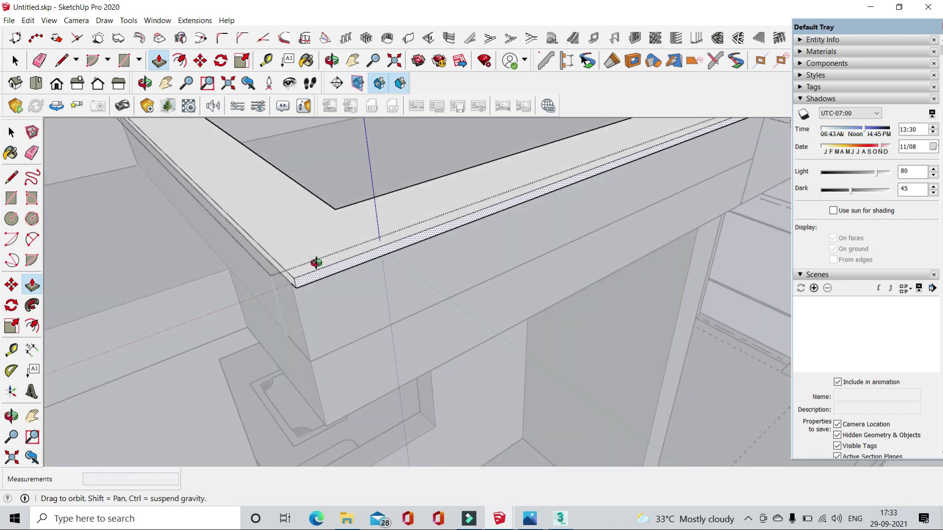
pyautogui.click(283, 285)
pyautogui.click(283, 284)
pyautogui.press('space')
# - Draw a line from the shelf corner along the shelf edge
pyautogui.moveTo(283, 284)
pyautogui.mouseDown(button='middle')
pyautogui.moveTo(183, 248)
pyautogui.moveTo(253, 332)
pyautogui.moveTo(379, 320)
pyautogui.mouseUp(button='middle')
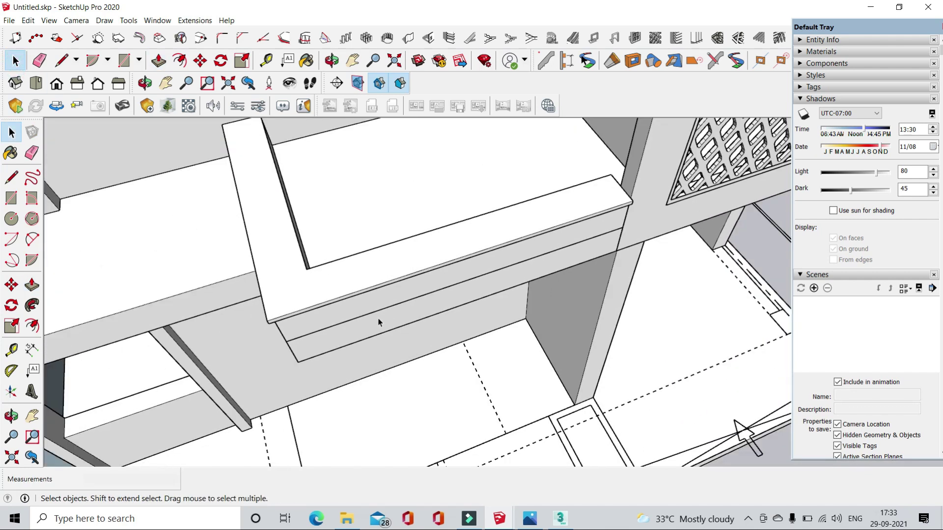
pyautogui.moveTo(323, 307)
pyautogui.mouseDown(button='middle')
pyautogui.moveTo(364, 263)
pyautogui.moveTo(317, 273)
pyautogui.mouseUp(button='middle')
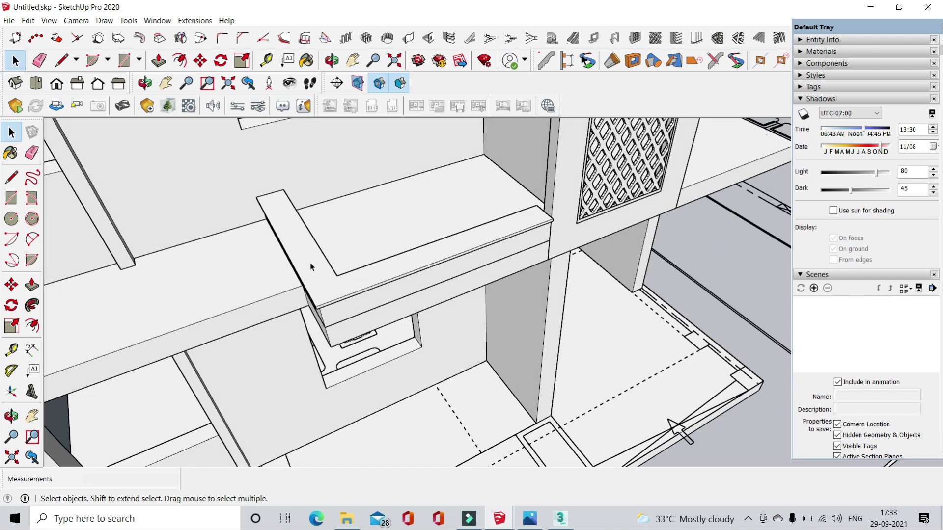
pyautogui.moveTo(313, 276); pyautogui.dragTo(318, 288, button='middle')
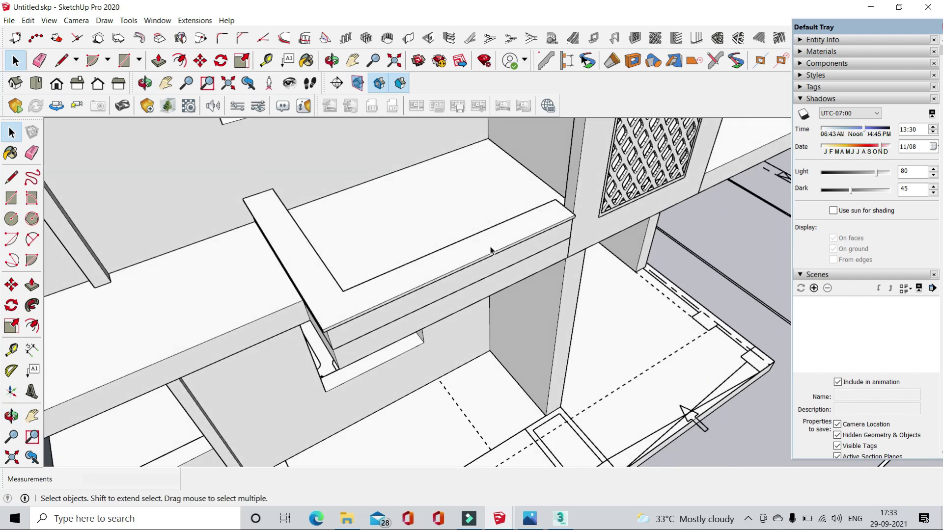
pyautogui.click(63, 60)
pyautogui.scroll(2, 274, 201)
pyautogui.scroll(2, 275, 197)
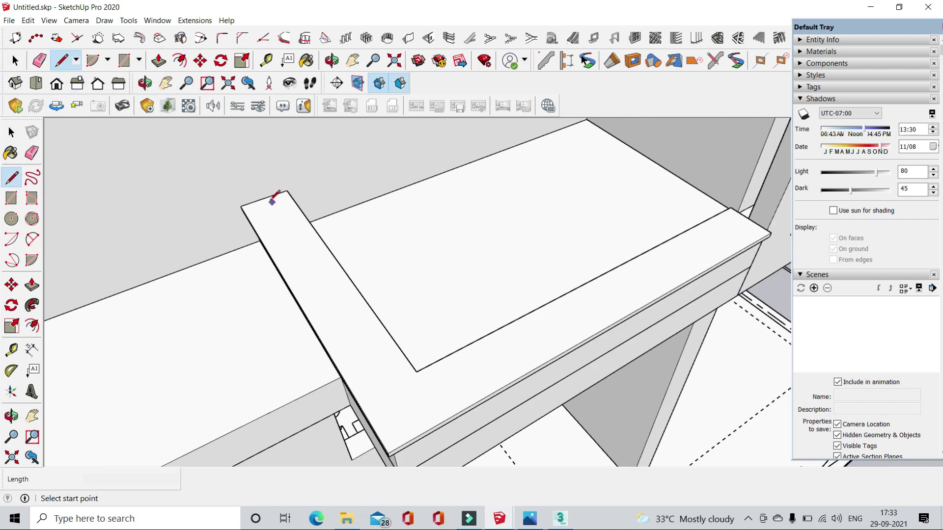
pyautogui.scroll(1, 266, 197)
pyautogui.click(265, 197)
pyautogui.scroll(-2, 265, 197)
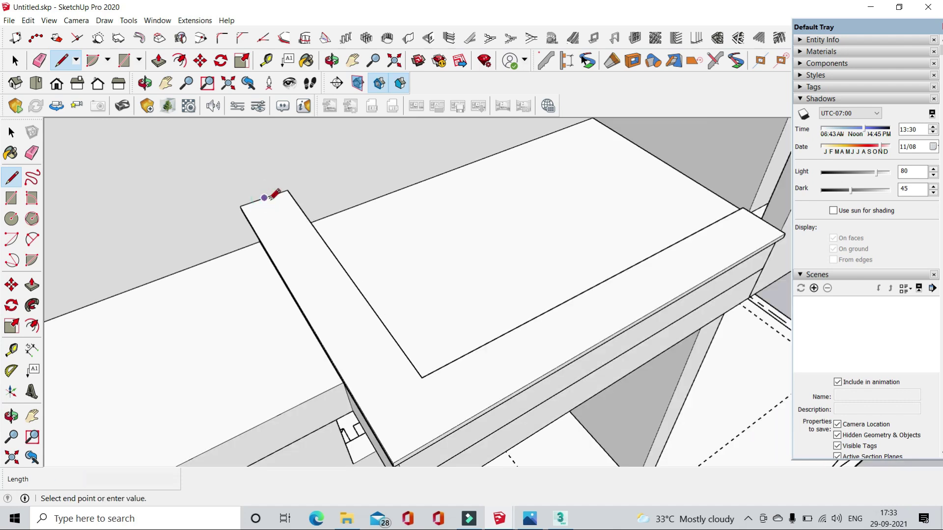
pyautogui.scroll(-2, 294, 235)
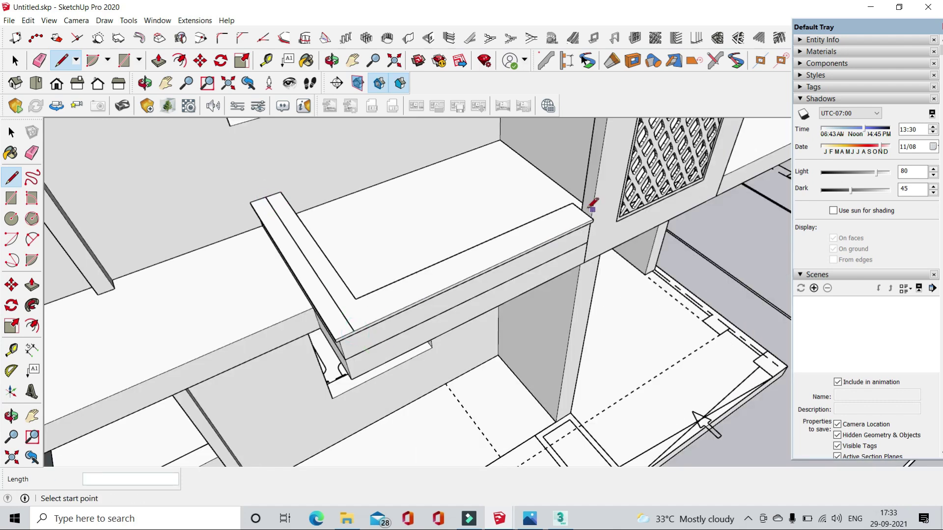
pyautogui.click(346, 316)
# - Trace edges to the strip's corner and on to the far corner
pyautogui.press('e')
pyautogui.scroll(2, 348, 318)
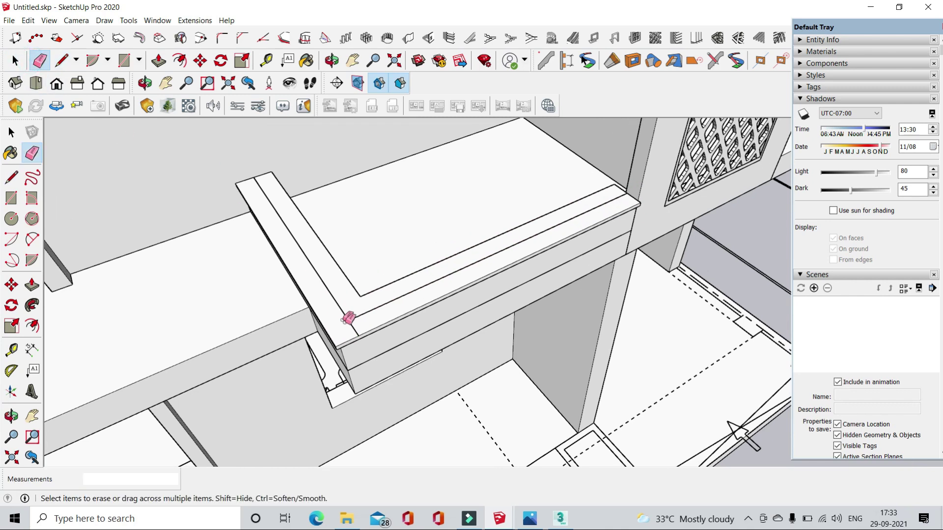
pyautogui.click(61, 59)
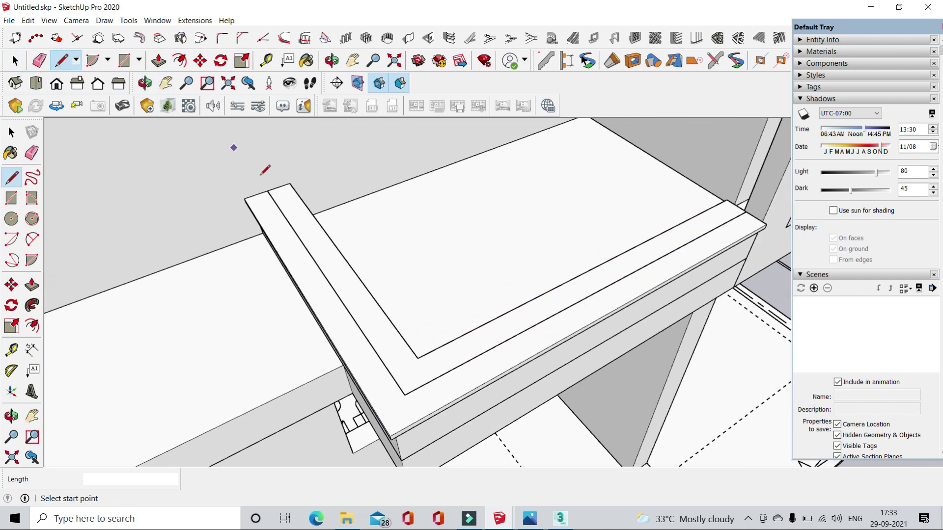
pyautogui.scroll(3, 270, 193)
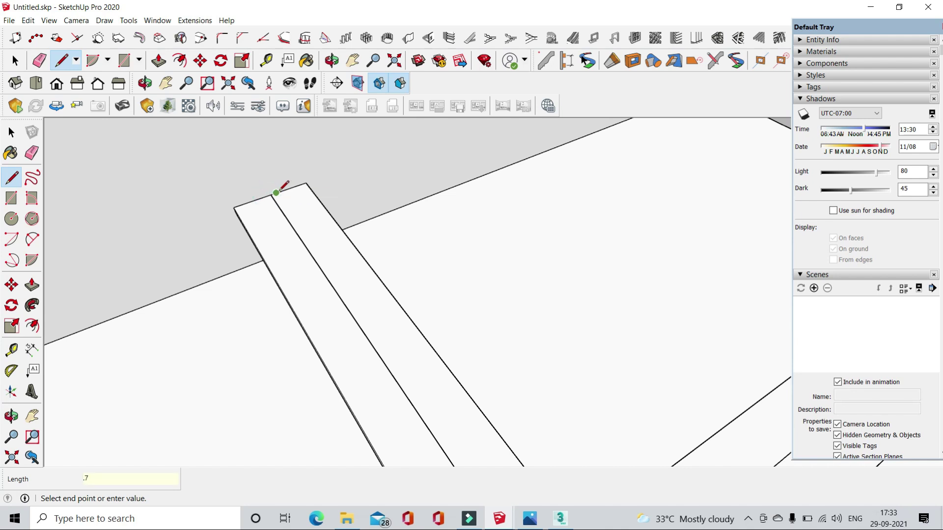
pyautogui.scroll(-1, 294, 177)
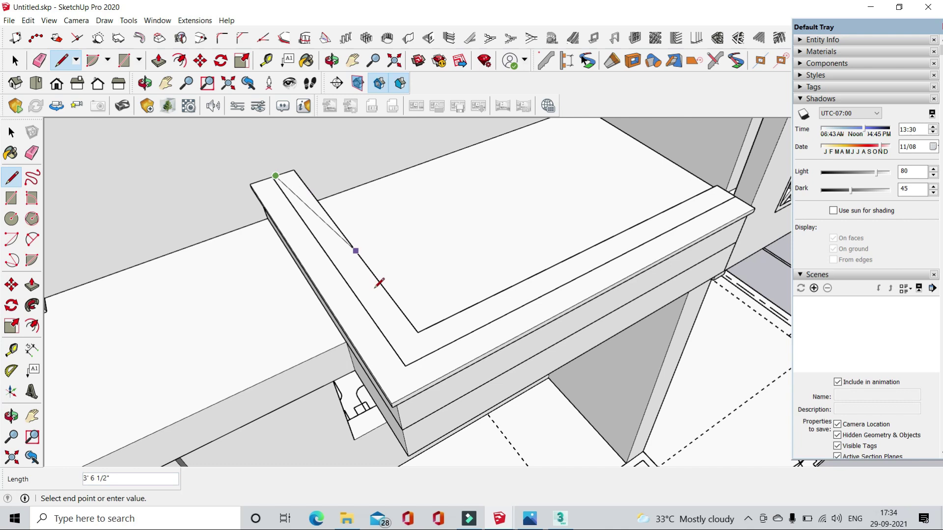
pyautogui.scroll(2, 400, 332)
pyautogui.scroll(1, 415, 376)
pyautogui.click(426, 390)
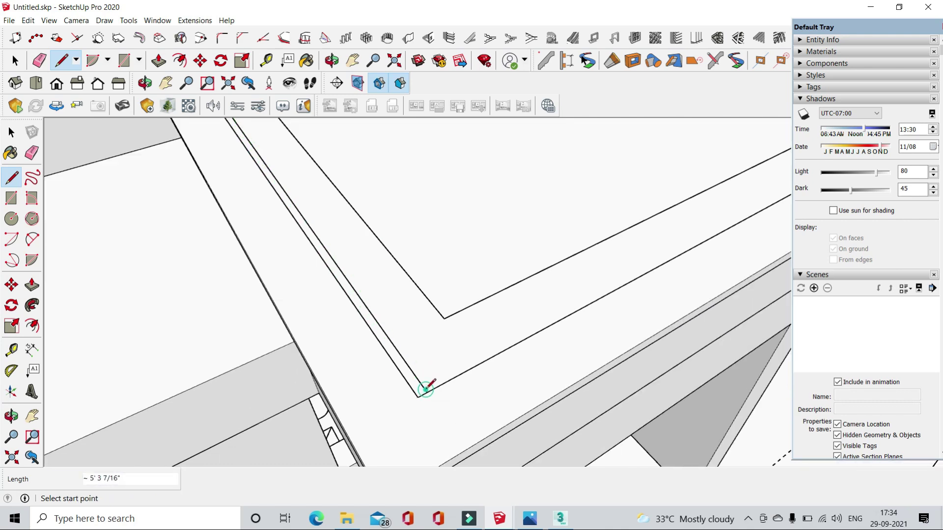
pyautogui.click(422, 385)
pyautogui.scroll(-2, 422, 385)
pyautogui.scroll(1, 673, 210)
pyautogui.scroll(2, 701, 212)
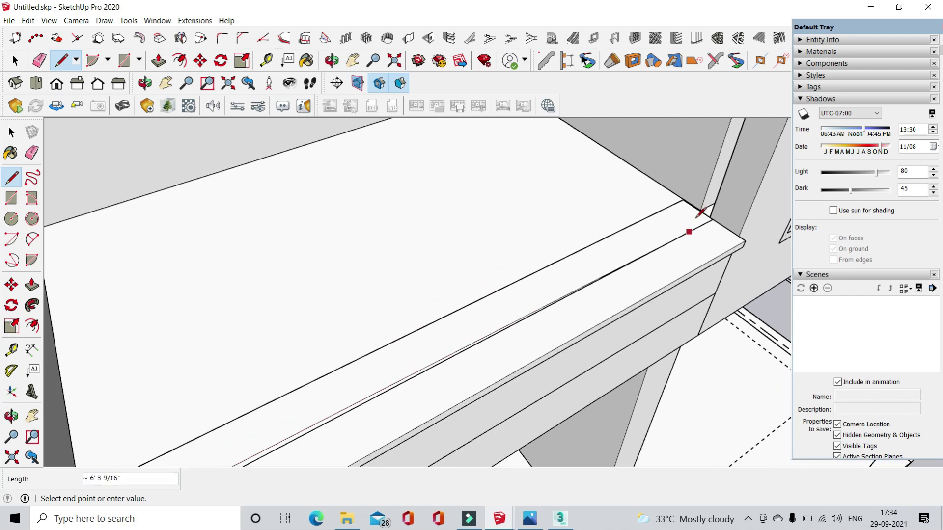
pyautogui.scroll(2, 700, 212)
pyautogui.click(713, 216)
pyautogui.scroll(-2, 713, 215)
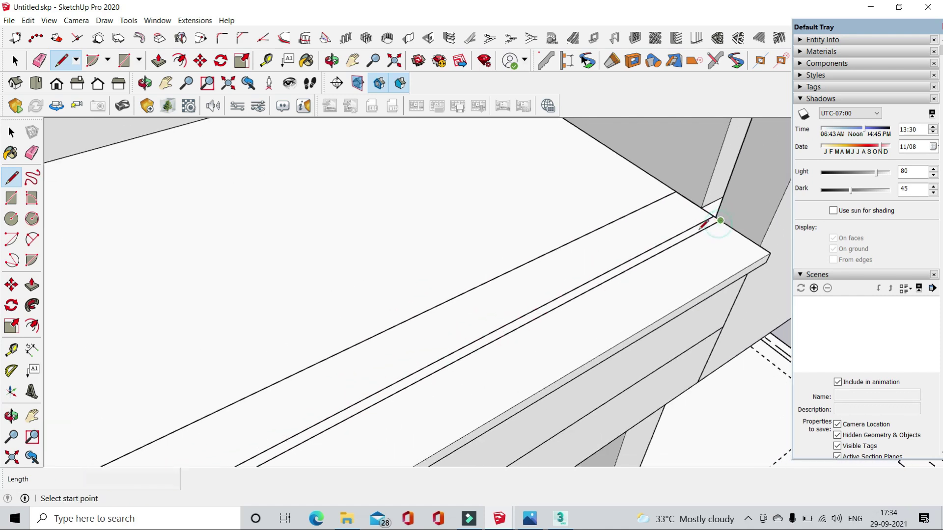
# - Start extruding the strip's face, then cancel the extrusion
pyautogui.click(159, 60)
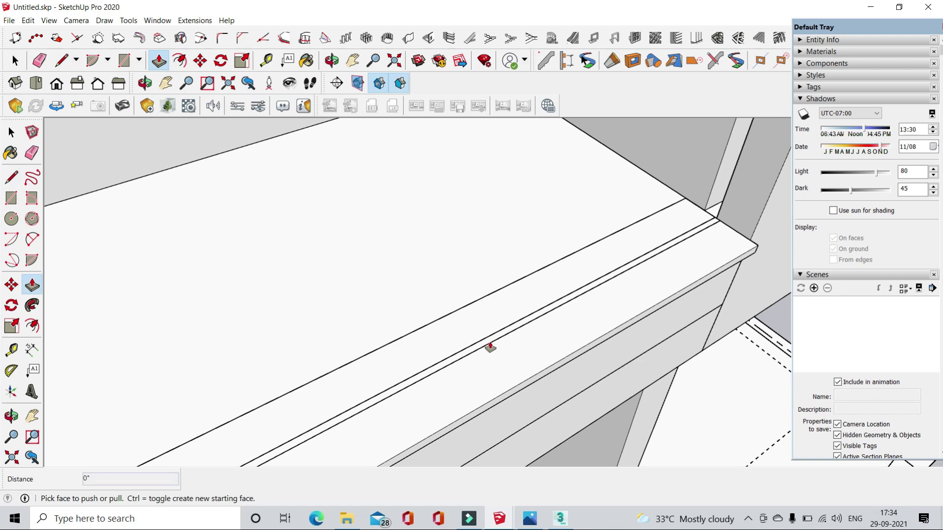
pyautogui.click(490, 348)
pyautogui.scroll(-1, 484, 337)
pyautogui.scroll(-1, 431, 259)
pyautogui.scroll(-1, 456, 246)
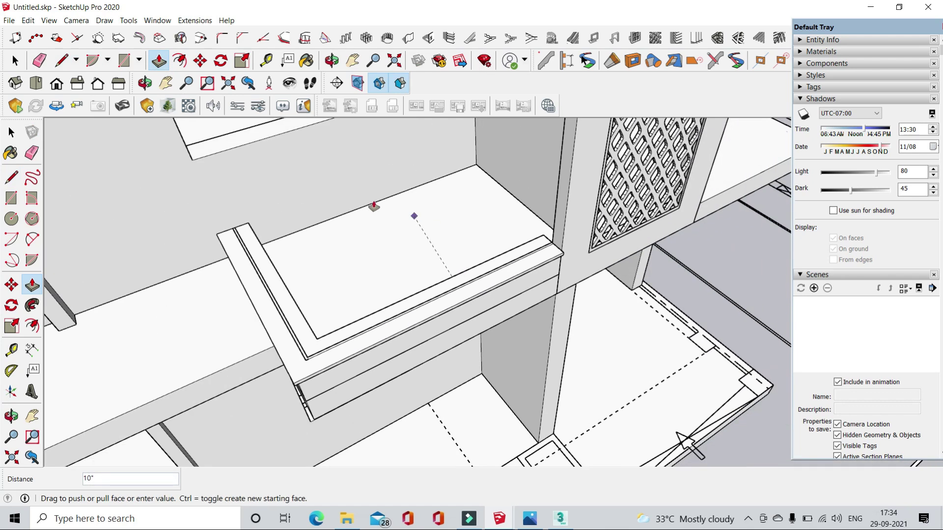
pyautogui.press('Escape')
pyautogui.scroll(2, 298, 366)
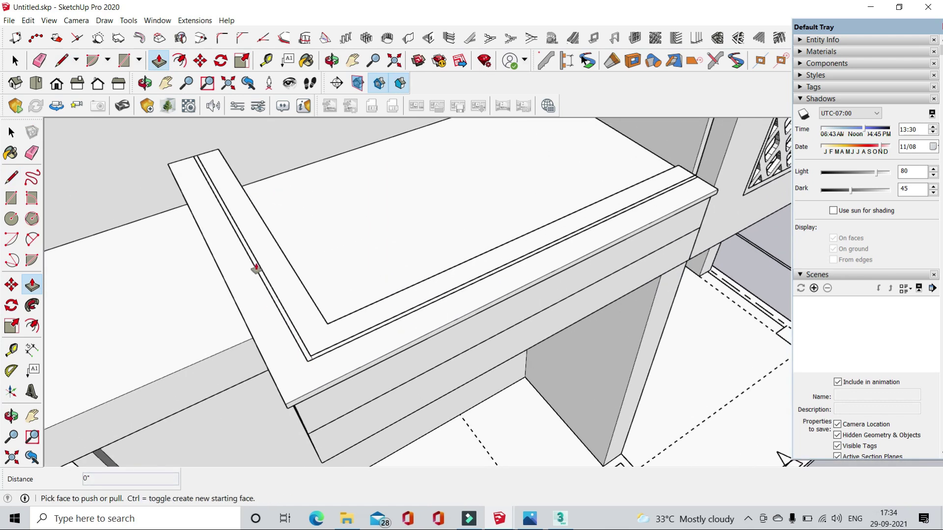
# - Draw a thin rectangle from the ledge corner along its outer edge
pyautogui.click(120, 62)
pyautogui.scroll(1, 210, 158)
pyautogui.scroll(1, 202, 150)
pyautogui.click(199, 149)
pyautogui.scroll(-1, 191, 152)
pyautogui.scroll(1, 235, 256)
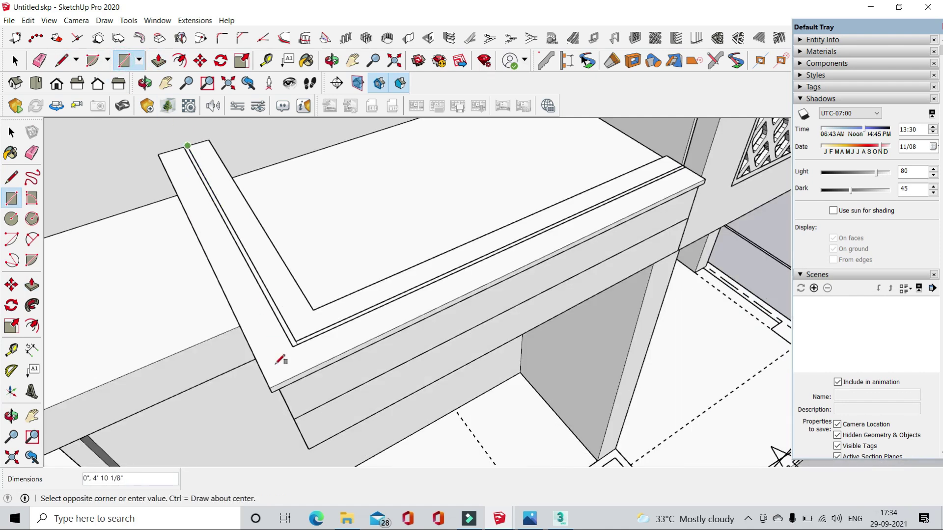
pyautogui.scroll(2, 284, 353)
pyautogui.scroll(1, 300, 329)
pyautogui.click(312, 340)
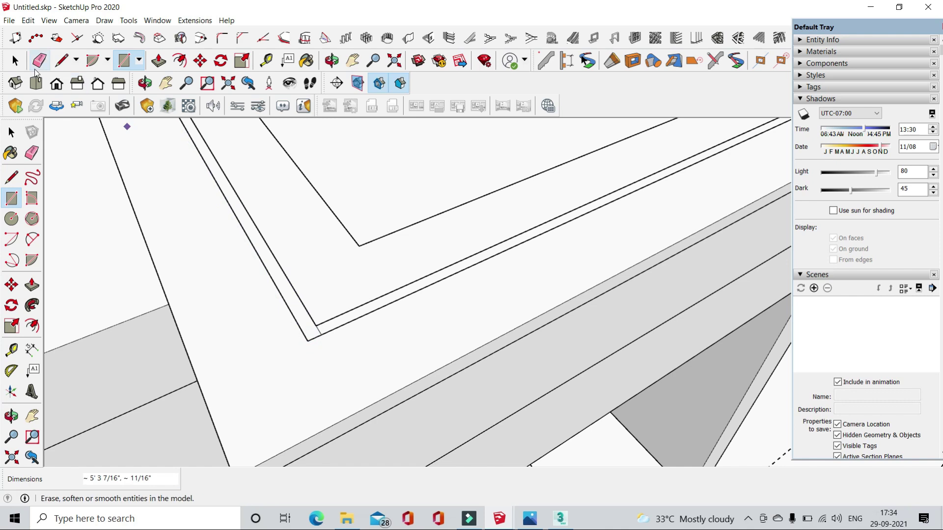
# - Make the thin strip a group and open it for editing
pyautogui.click(15, 60)
pyautogui.doubleClick(331, 329)
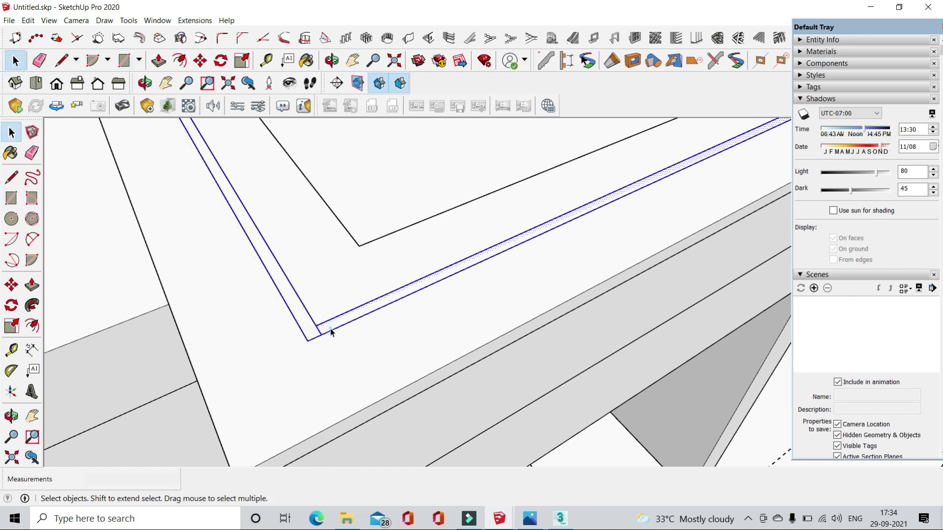
pyautogui.rightClick(330, 331)
pyautogui.click(373, 421)
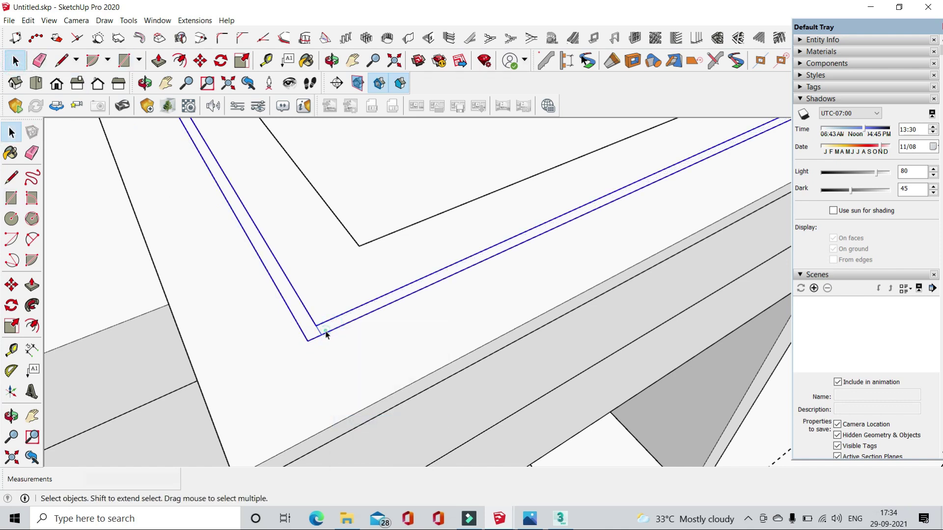
pyautogui.doubleClick(326, 333)
pyautogui.click(39, 60)
pyautogui.scroll(2, 333, 319)
pyautogui.scroll(1, 344, 344)
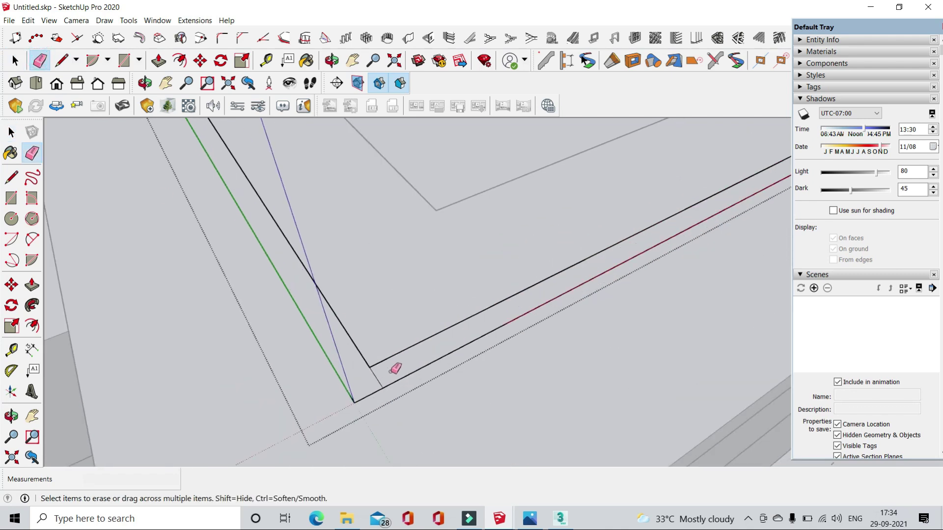
# - Push/Pull the thin L-shaped ledge strip up 2' 8" into a parapet wall
pyautogui.click(159, 60)
pyautogui.scroll(-2, 284, 327)
pyautogui.scroll(-2, 334, 339)
pyautogui.scroll(-3, 335, 338)
pyautogui.scroll(-1, 317, 290)
pyautogui.scroll(-2, 461, 271)
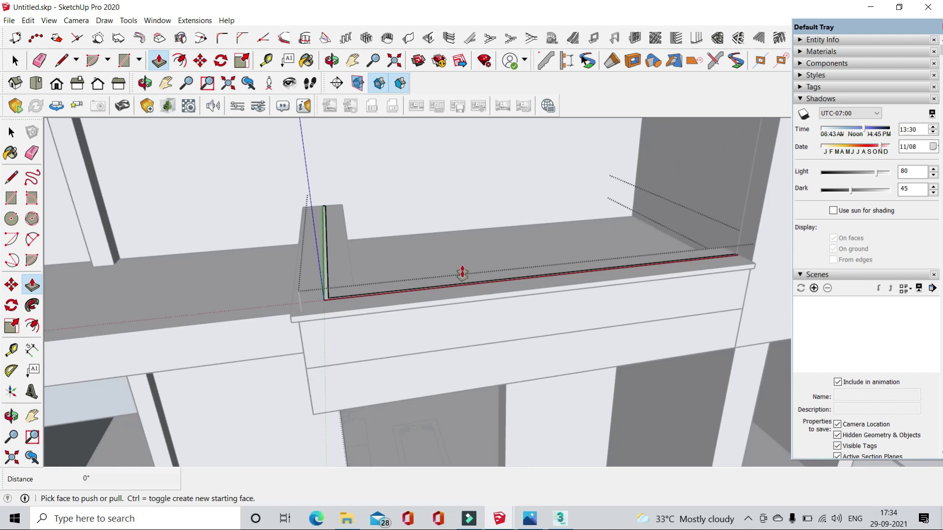
pyautogui.scroll(-1, 552, 282)
pyautogui.scroll(-1, 552, 283)
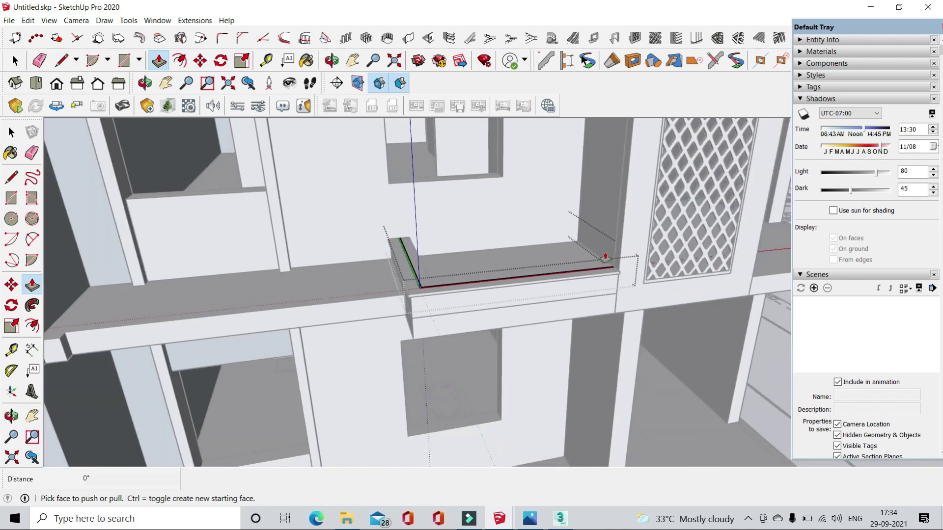
pyautogui.scroll(1, 618, 288)
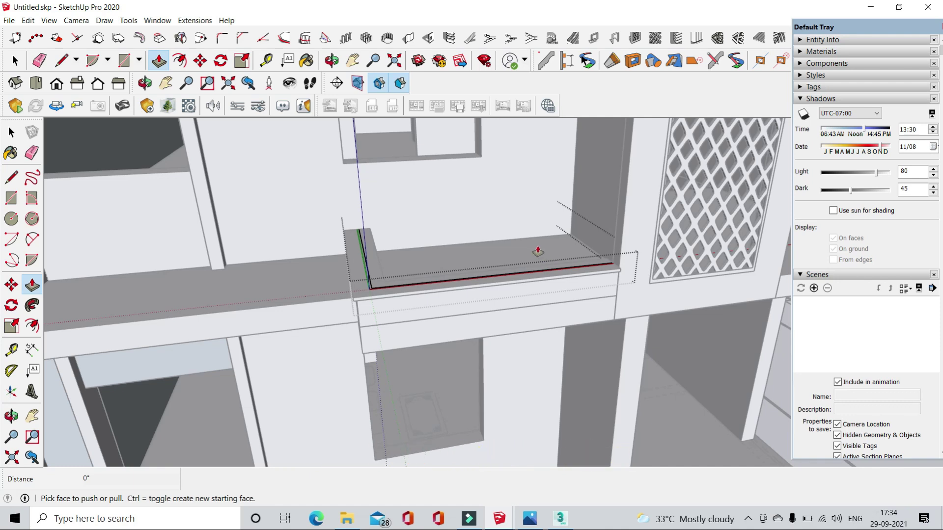
pyautogui.moveTo(538, 252); pyautogui.dragTo(568, 299, button='middle')
pyautogui.scroll(3, 390, 326)
pyautogui.scroll(2, 343, 341)
pyautogui.scroll(2, 346, 351)
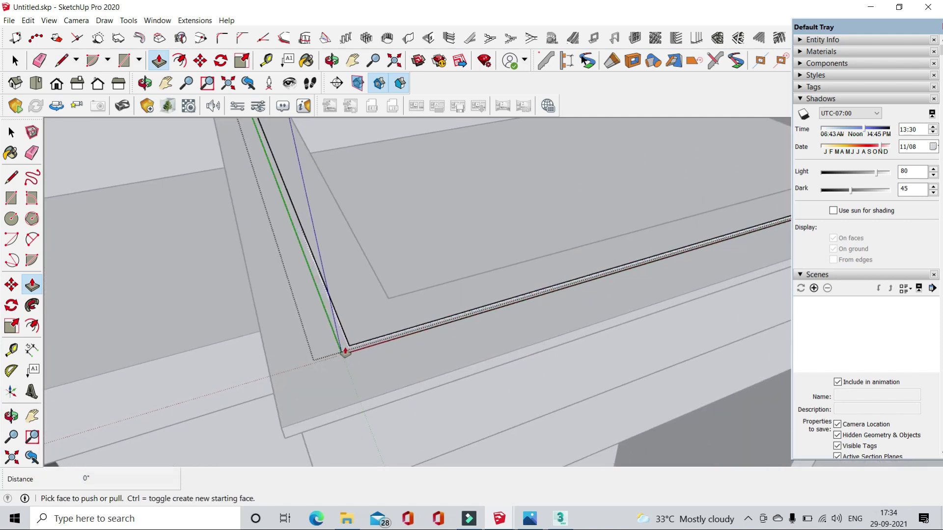
pyautogui.click(345, 351)
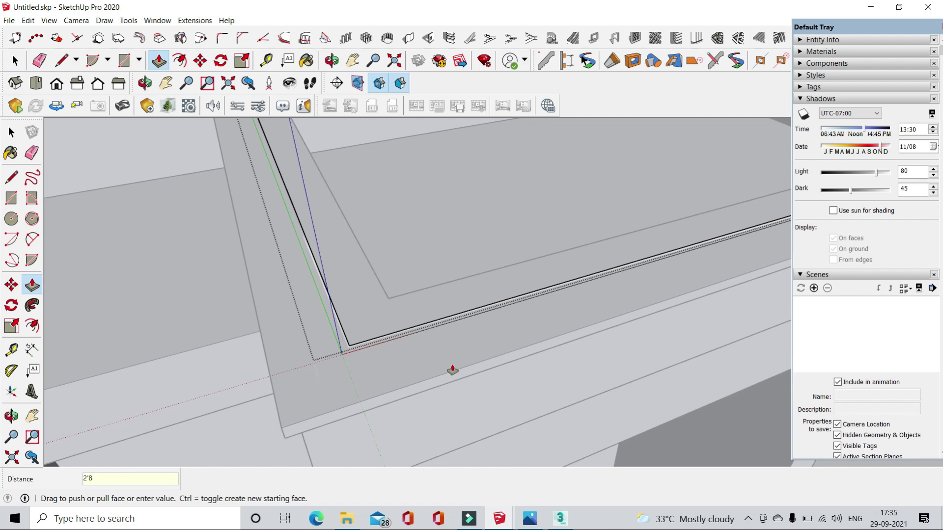
pyautogui.write("2' 8")
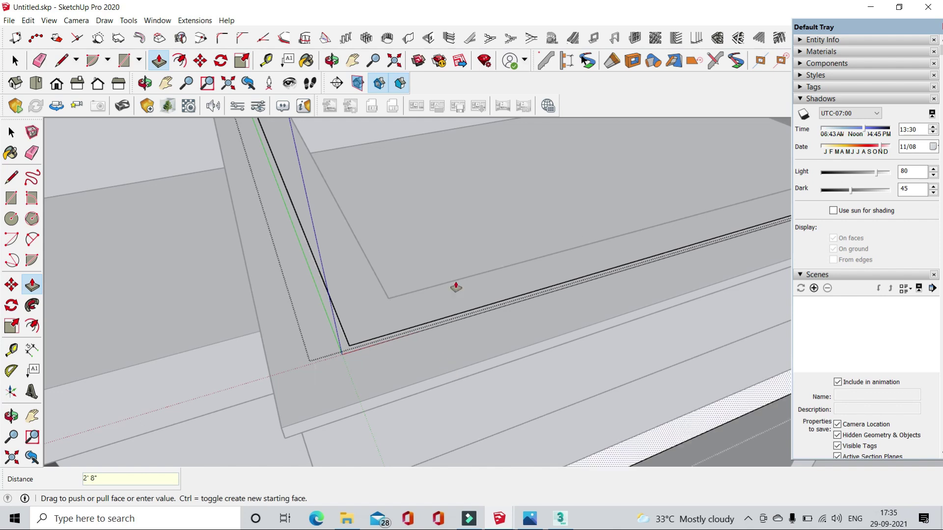
pyautogui.click(349, 353)
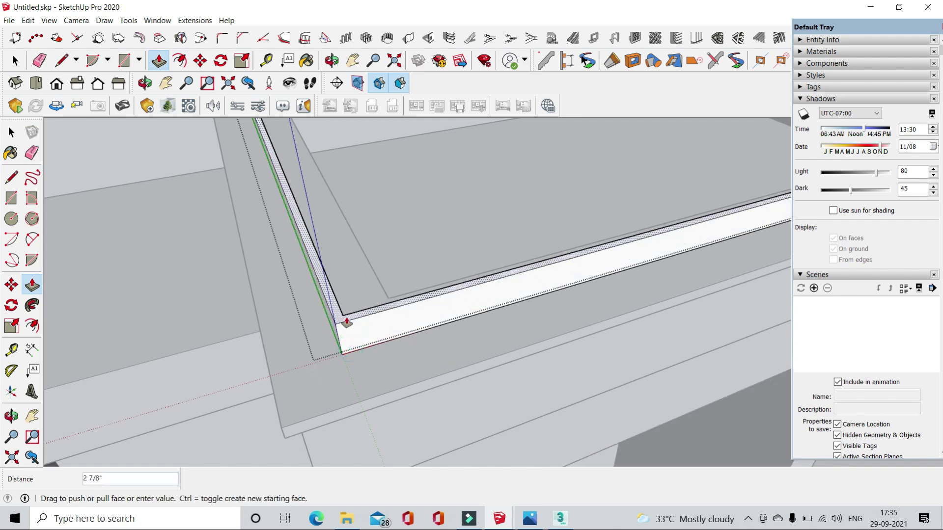
pyautogui.press('Return')
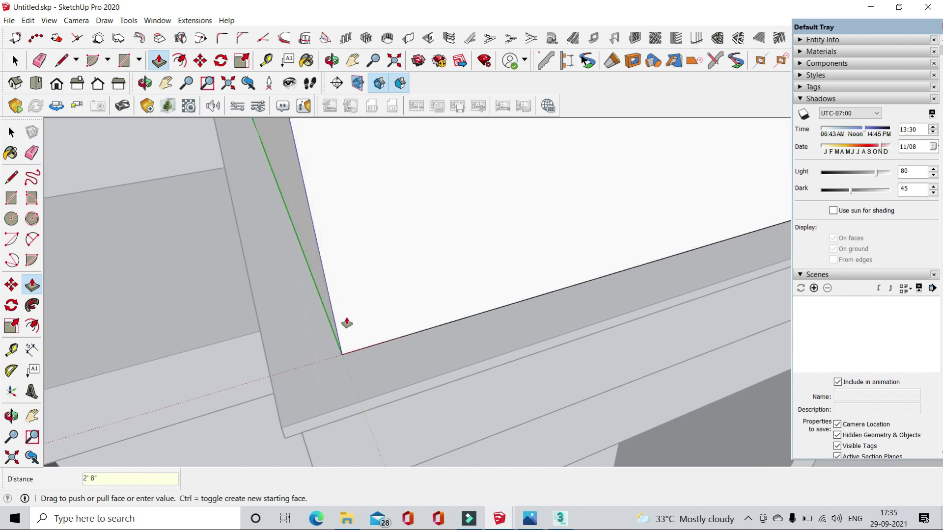
pyautogui.scroll(-3, 242, 378)
pyautogui.scroll(-3, 297, 255)
pyautogui.scroll(-2, 297, 255)
pyautogui.press('space')
# - Move the whole parapet wall by the entered distance from its lower corner
pyautogui.tripleClick(357, 278)
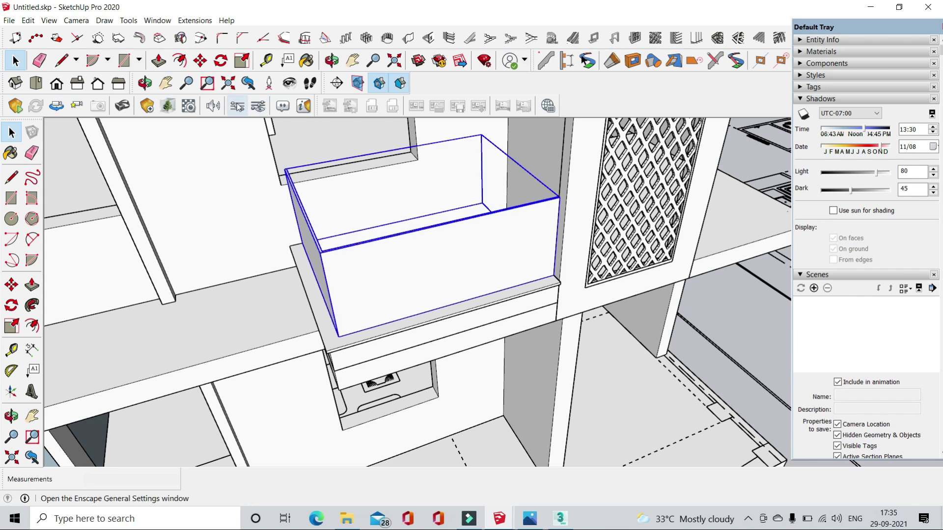
pyautogui.click(200, 60)
pyautogui.scroll(3, 500, 177)
pyautogui.scroll(3, 581, 275)
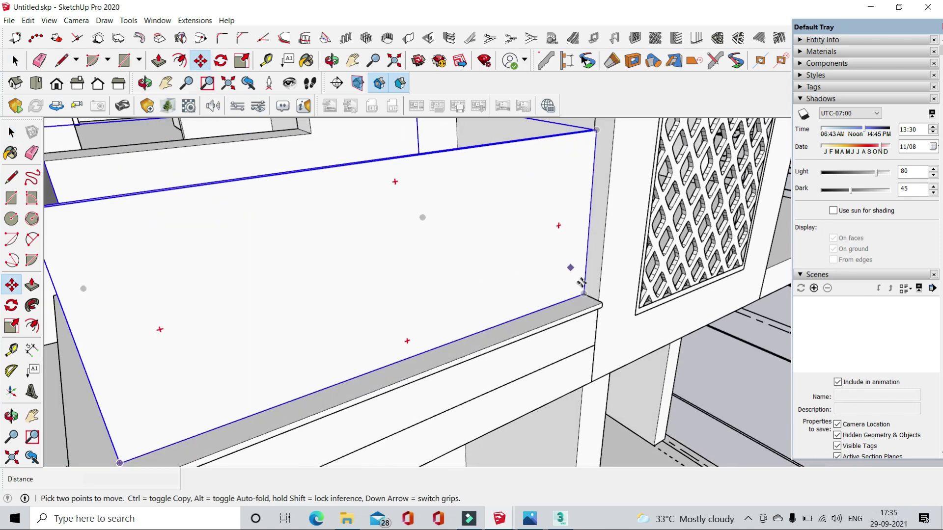
pyautogui.scroll(2, 581, 283)
pyautogui.click(583, 293)
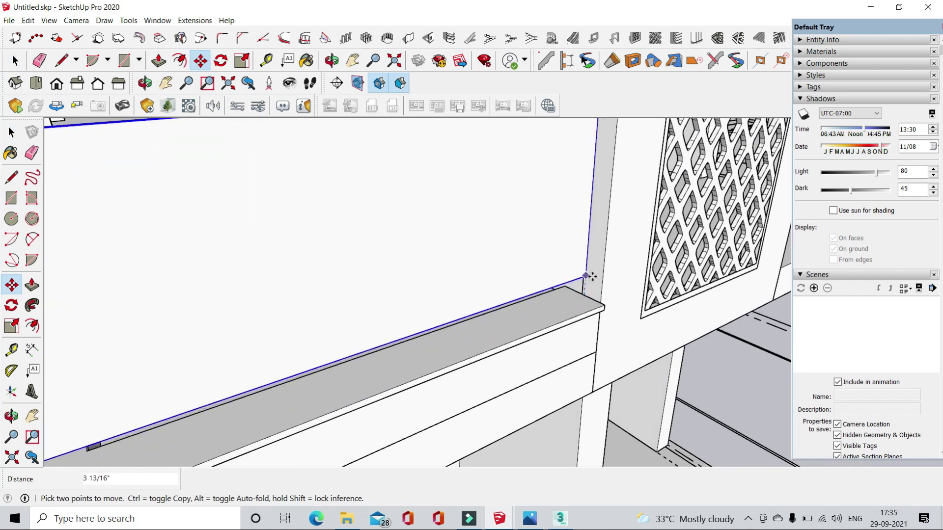
pyautogui.write('2')
pyautogui.press('Return')
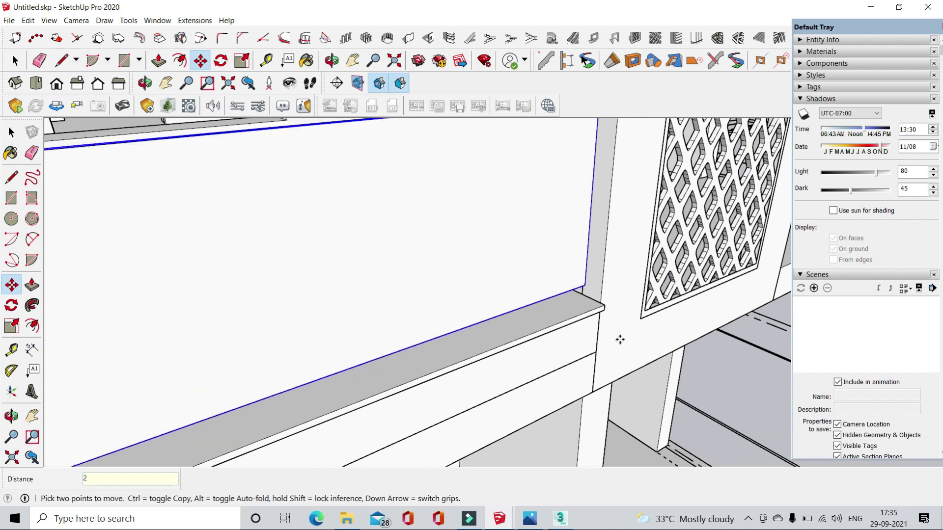
pyautogui.click(14, 60)
pyautogui.scroll(-3, 370, 309)
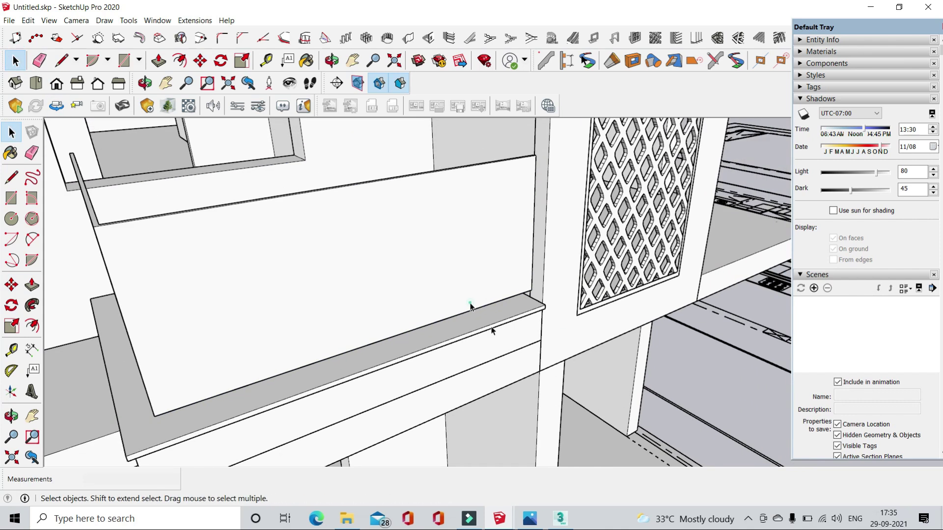
pyautogui.scroll(-2, 306, 281)
pyautogui.moveTo(305, 281); pyautogui.dragTo(309, 235, button='middle')
# - Shift the parapet panel 1' sideways along the red axis
pyautogui.click(61, 60)
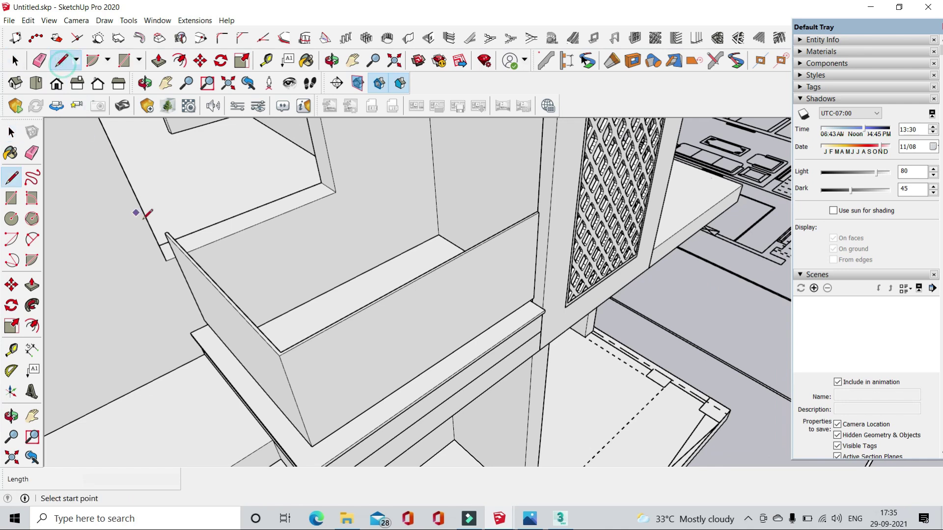
pyautogui.scroll(3, 174, 236)
pyautogui.scroll(2, 174, 235)
pyautogui.scroll(2, 172, 227)
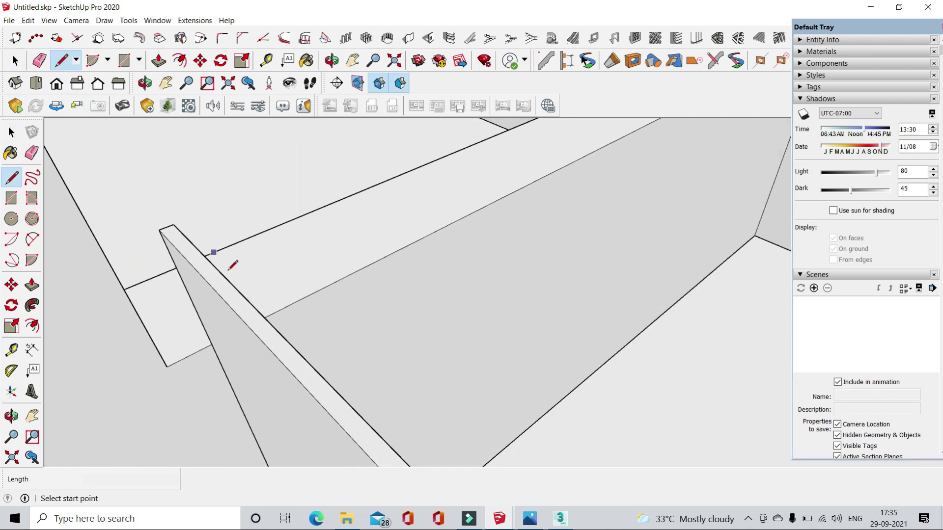
pyautogui.scroll(-3, 260, 290)
pyautogui.scroll(-3, 275, 302)
pyautogui.scroll(-2, 253, 297)
pyautogui.moveTo(256, 304)
pyautogui.mouseDown(button='middle')
pyautogui.moveTo(215, 365)
pyautogui.moveTo(300, 337)
pyautogui.mouseUp(button='middle')
pyautogui.scroll(-2, 338, 283)
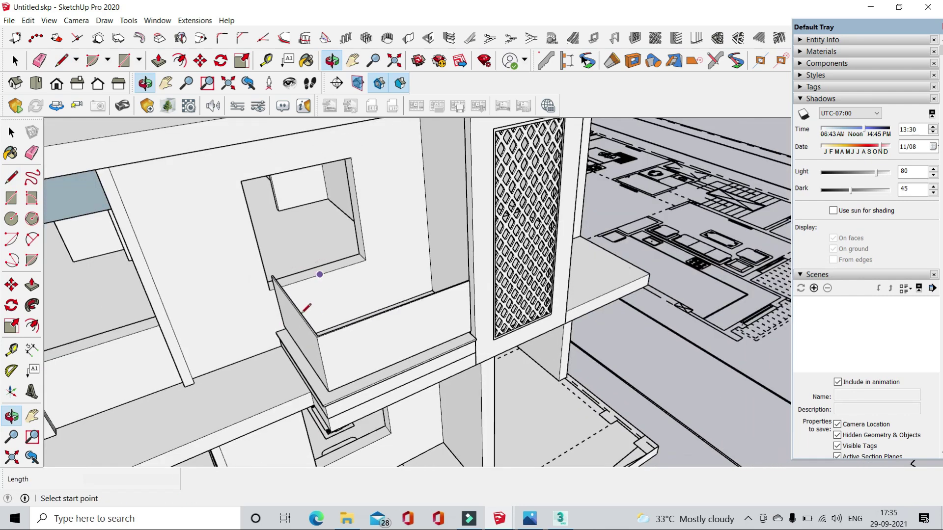
pyautogui.scroll(-1, 306, 309)
pyautogui.click(15, 60)
pyautogui.scroll(2, 323, 396)
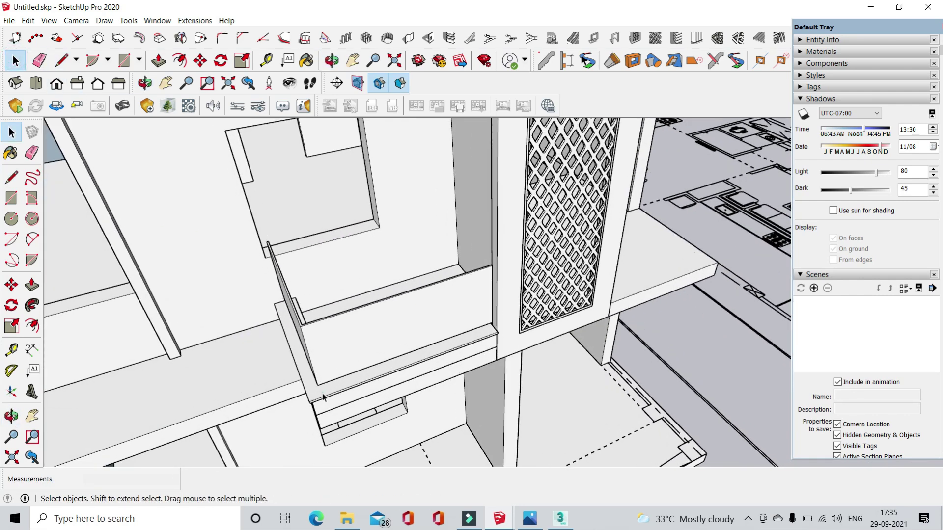
pyautogui.scroll(-3, 324, 408)
pyautogui.moveTo(324, 407)
pyautogui.mouseDown(button='middle')
pyautogui.moveTo(252, 314)
pyautogui.moveTo(218, 199)
pyautogui.mouseUp(button='middle')
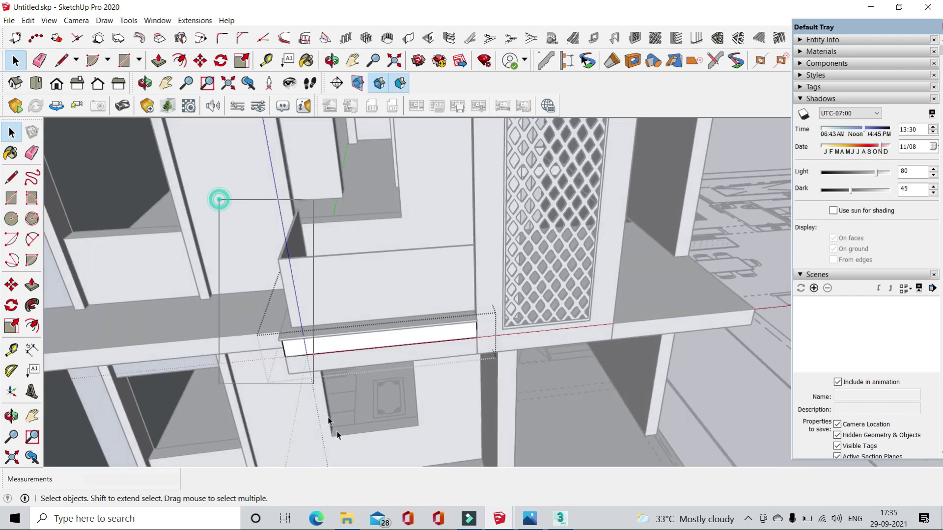
pyautogui.click(200, 60)
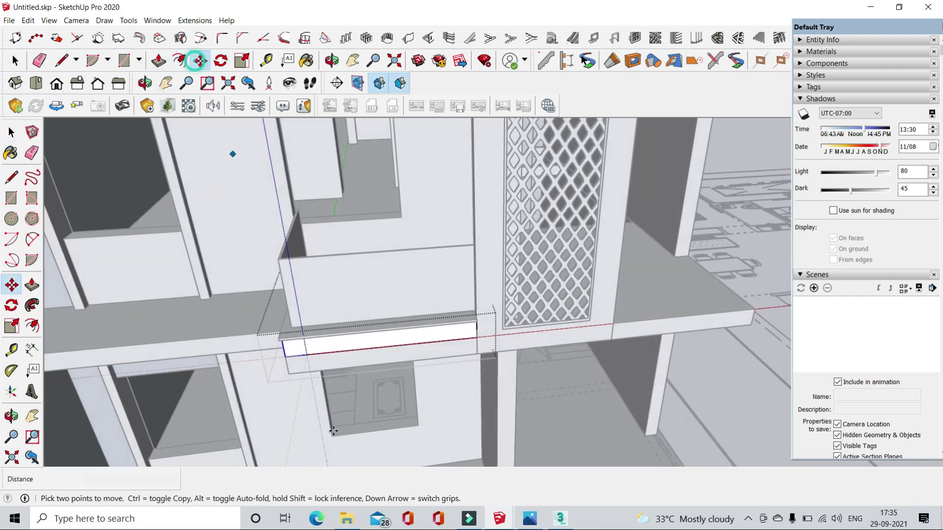
pyautogui.scroll(3, 334, 422)
pyautogui.scroll(2, 275, 302)
pyautogui.click(361, 242)
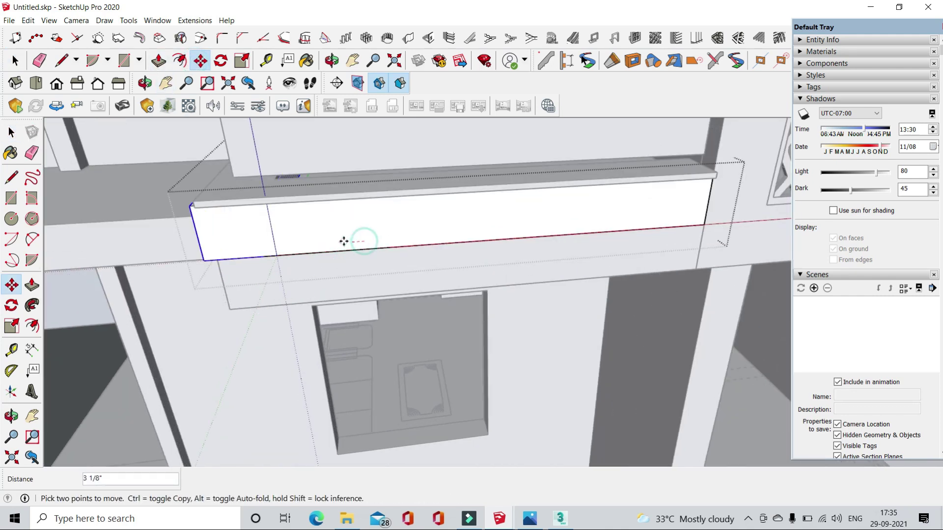
pyautogui.write('1')
pyautogui.press('Return')
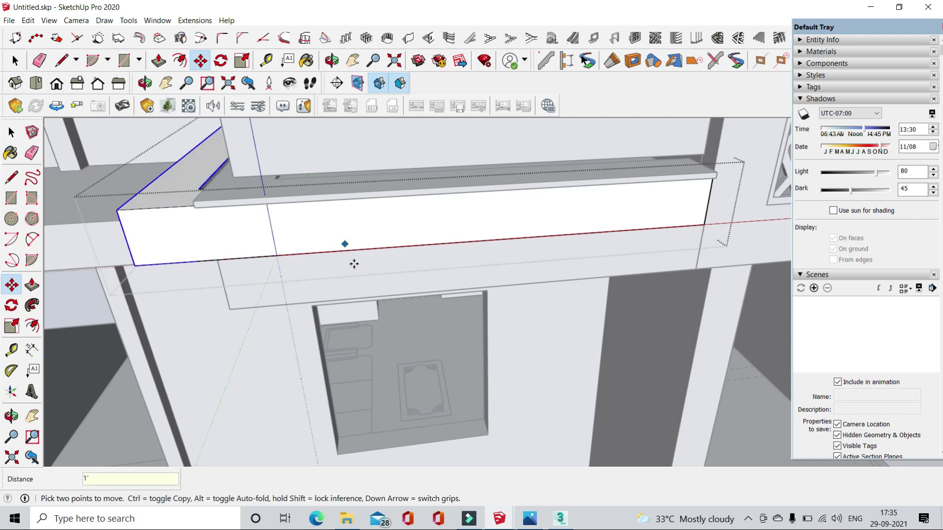
pyautogui.click(15, 60)
# - Move the ledge piece below the parapet 1"
pyautogui.click(213, 199)
pyautogui.moveTo(212, 199)
pyautogui.mouseDown(button='middle')
pyautogui.moveTo(331, 294)
pyautogui.moveTo(231, 154)
pyautogui.mouseUp(button='middle')
pyautogui.moveTo(437, 402); pyautogui.dragTo(308, 240, button='middle')
pyautogui.click(278, 219)
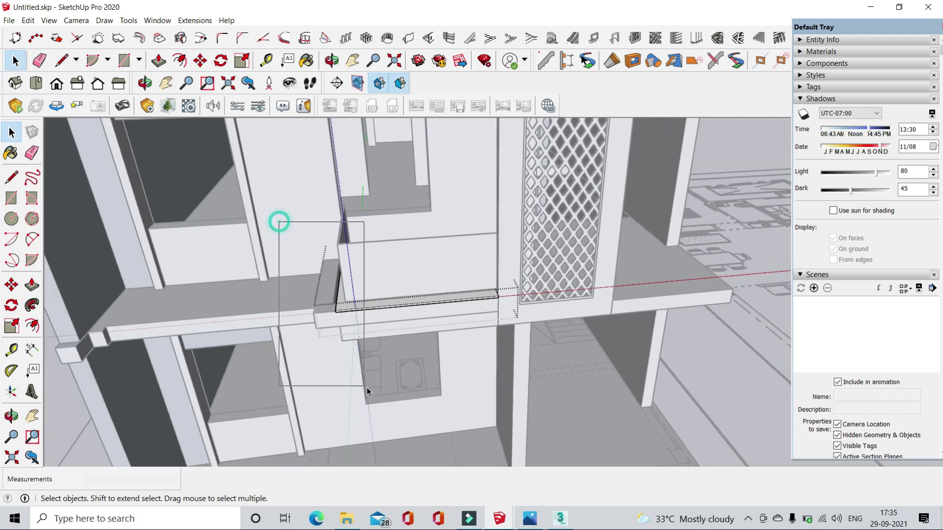
pyautogui.scroll(2, 396, 331)
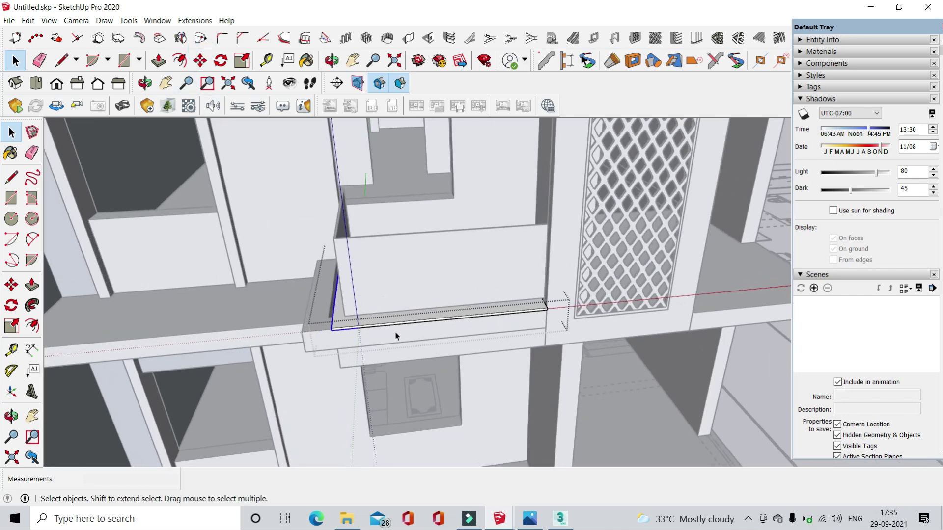
pyautogui.scroll(1, 410, 326)
pyautogui.click(200, 60)
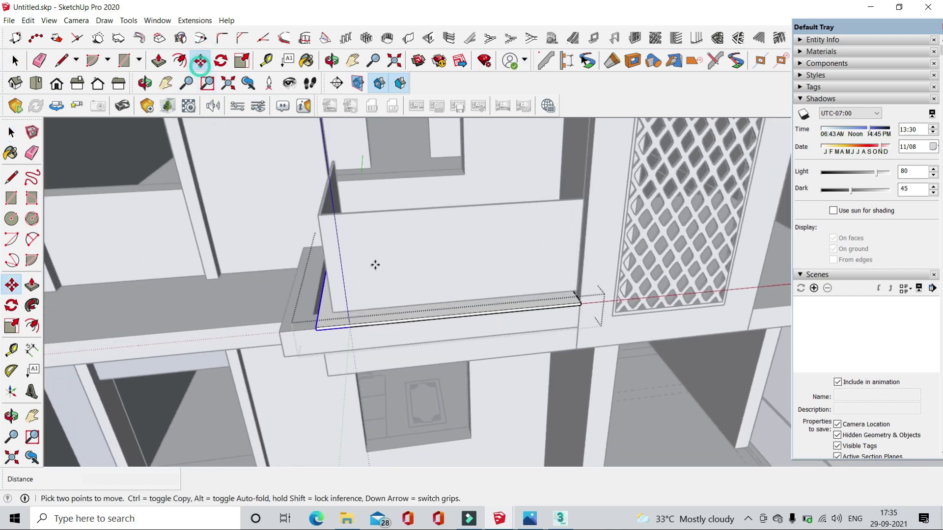
pyautogui.click(443, 339)
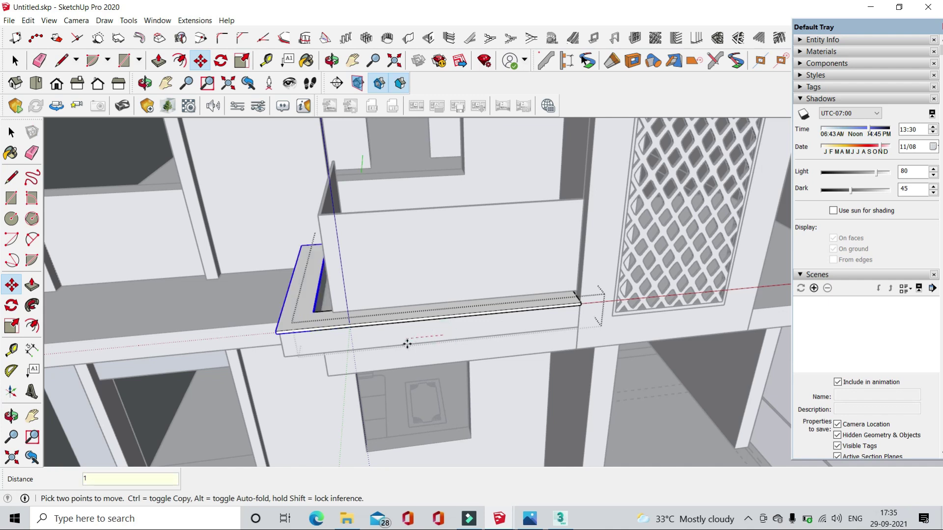
pyautogui.press('Return')
pyautogui.press('space')
# - Inside the parapet group, move the triangular side wall 1' along the slab
pyautogui.click(365, 232)
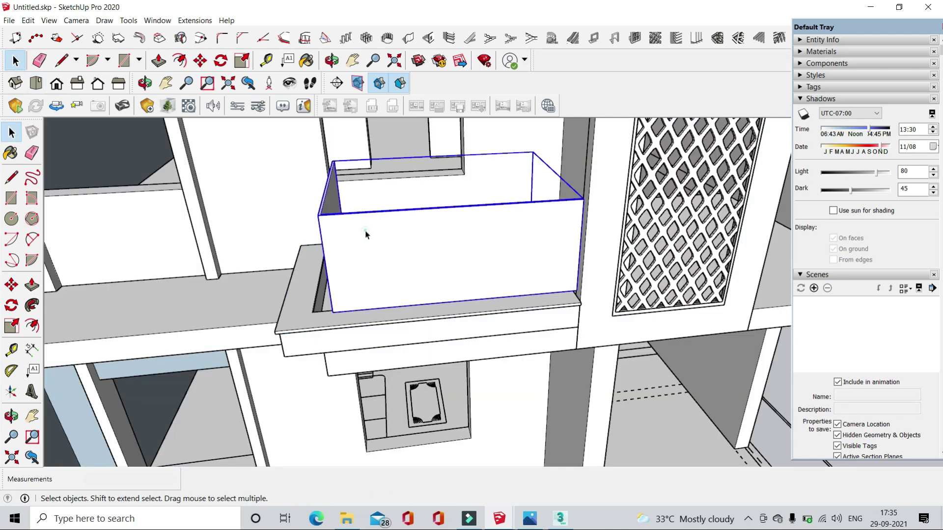
pyautogui.doubleClick(365, 232)
pyautogui.moveTo(264, 137); pyautogui.dragTo(386, 352)
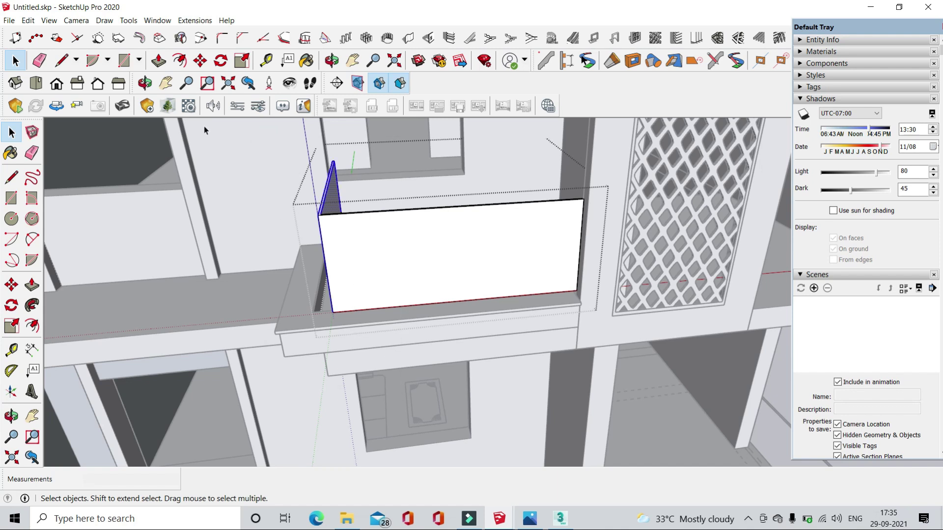
pyautogui.click(200, 60)
pyautogui.click(504, 246)
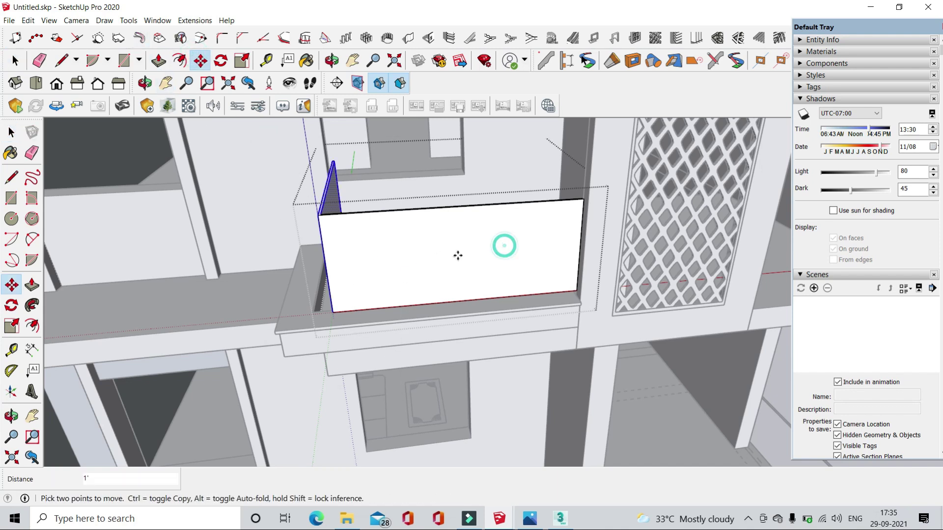
pyautogui.write('1')
pyautogui.press('Return')
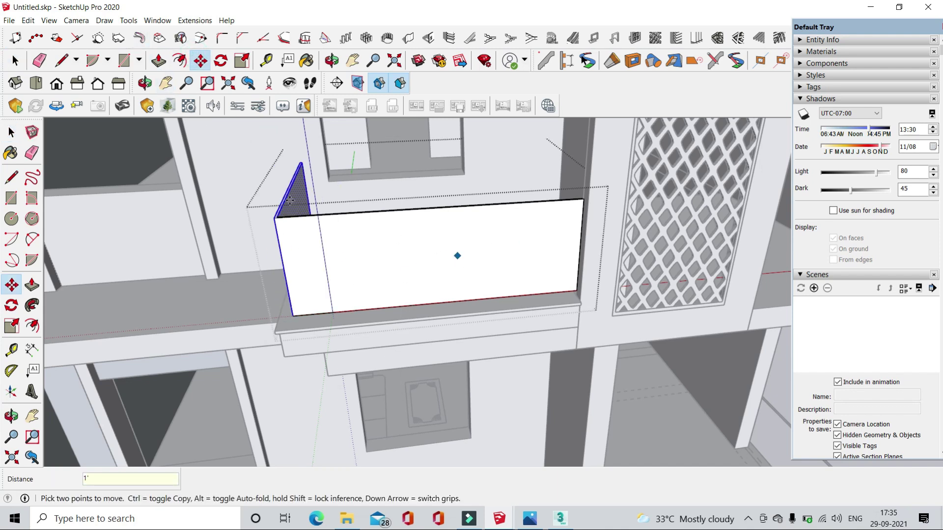
pyautogui.click(15, 61)
pyautogui.click(131, 187)
pyautogui.moveTo(183, 212)
pyautogui.mouseDown(button='middle')
pyautogui.moveTo(437, 326)
pyautogui.moveTo(183, 259)
pyautogui.mouseUp(button='middle')
pyautogui.click(75, 58)
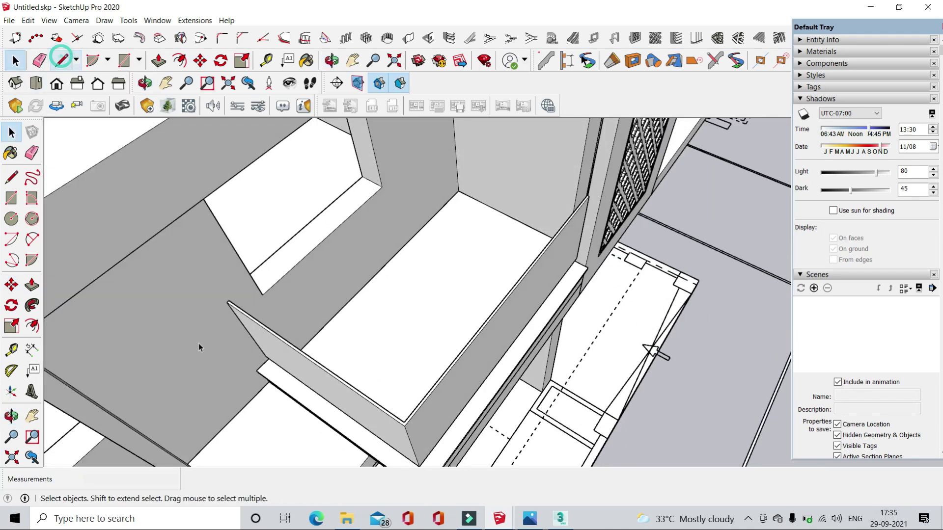
# - Draw a line along the parapet's top edge as the handrail path
pyautogui.scroll(5, 236, 295)
pyautogui.click(61, 60)
pyautogui.scroll(2, 240, 274)
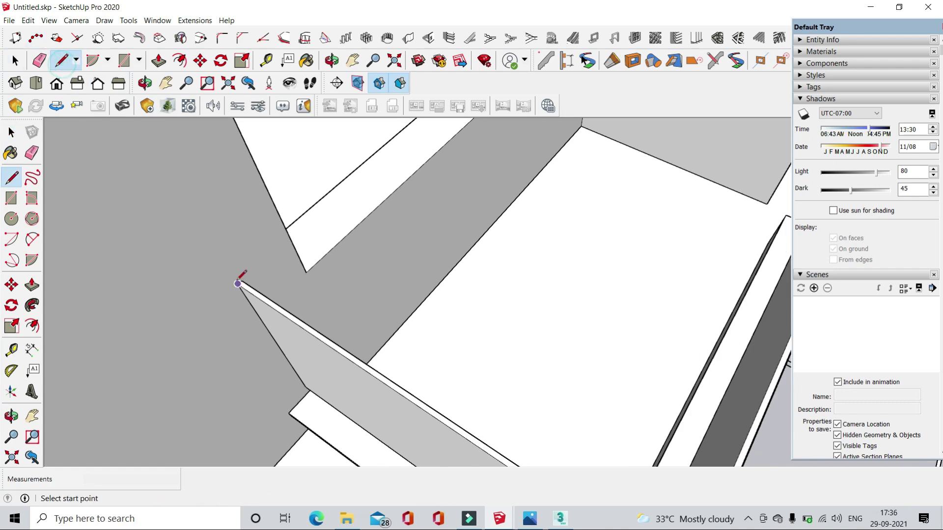
pyautogui.scroll(2, 239, 273)
pyautogui.scroll(2, 246, 275)
pyautogui.scroll(1, 251, 278)
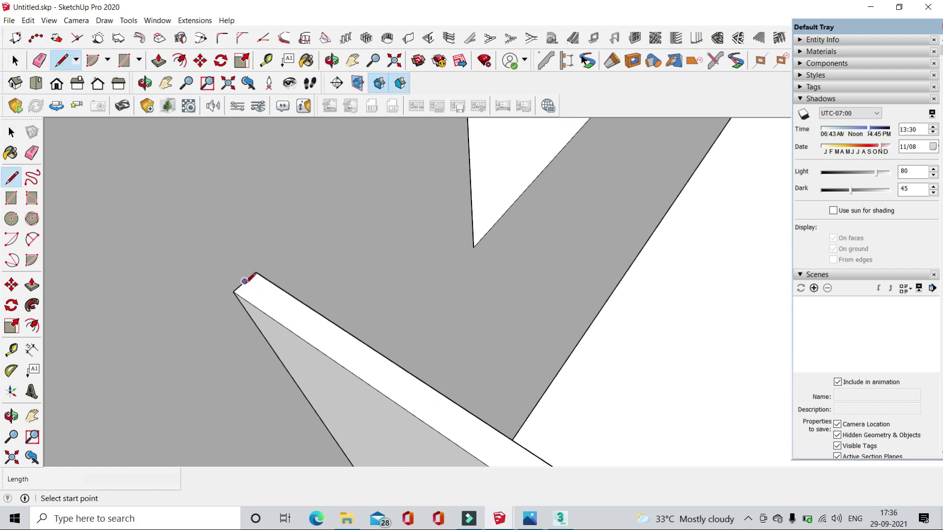
pyautogui.click(244, 283)
pyautogui.scroll(-1, 147, 206)
pyautogui.scroll(-1, 127, 189)
pyautogui.scroll(1, 359, 344)
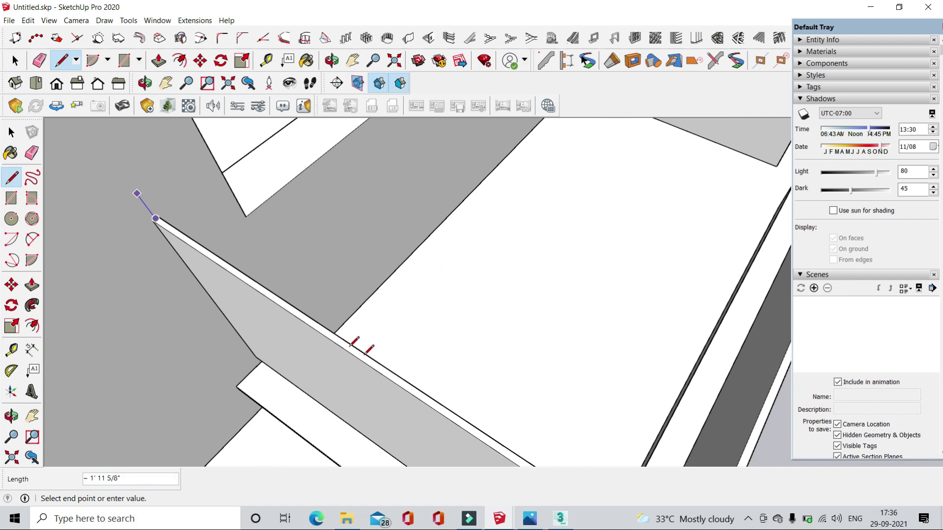
pyautogui.scroll(-3, 442, 378)
pyautogui.scroll(2, 432, 374)
pyautogui.scroll(2, 405, 382)
pyautogui.scroll(1, 405, 383)
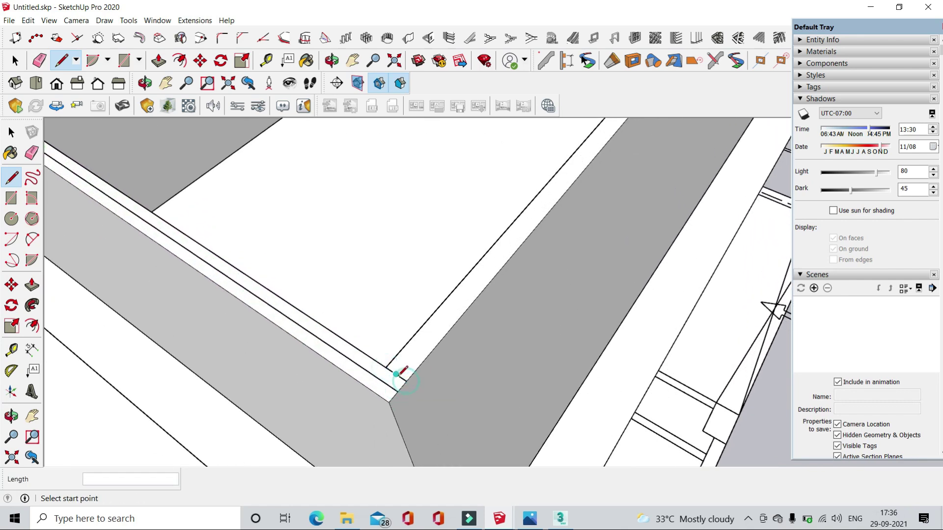
pyautogui.scroll(-1, 354, 385)
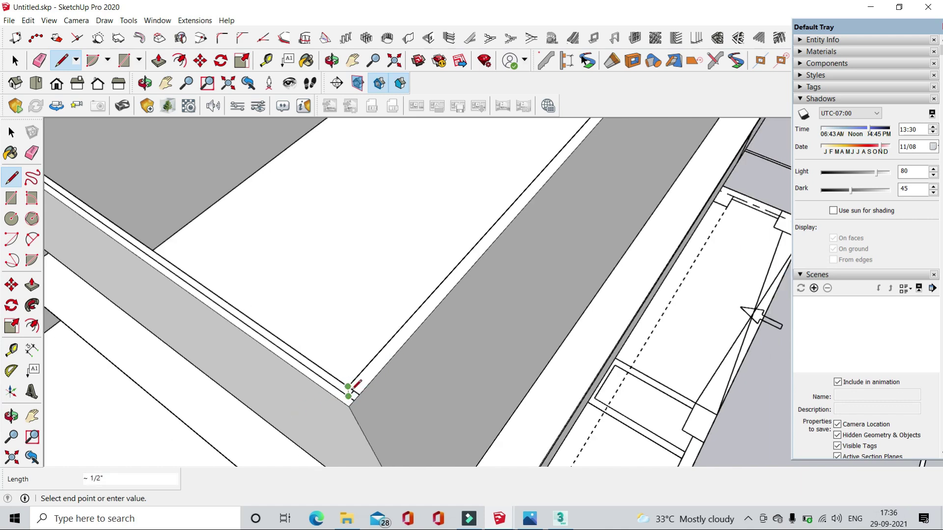
pyautogui.scroll(-2, 399, 390)
pyautogui.scroll(-2, 428, 381)
pyautogui.scroll(-1, 491, 294)
pyautogui.scroll(2, 510, 262)
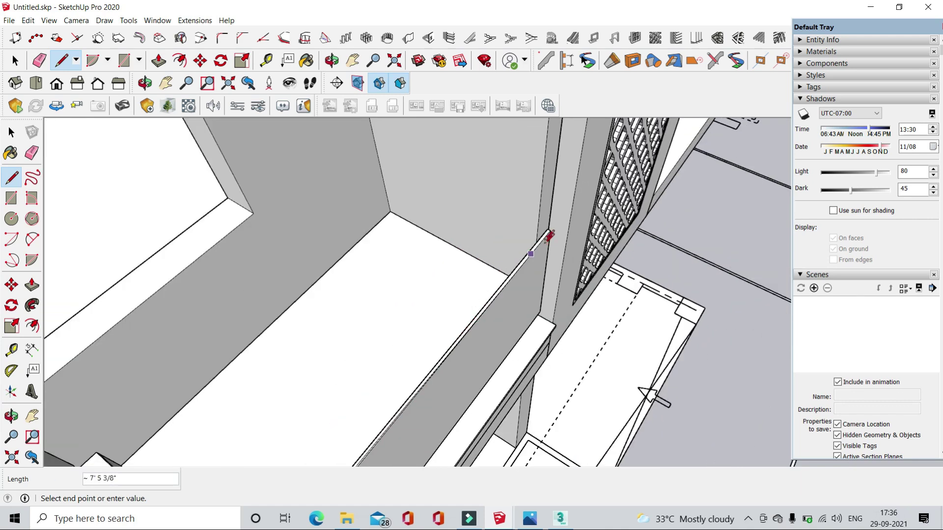
pyautogui.scroll(2, 547, 238)
pyautogui.scroll(1, 554, 217)
pyautogui.scroll(1, 558, 211)
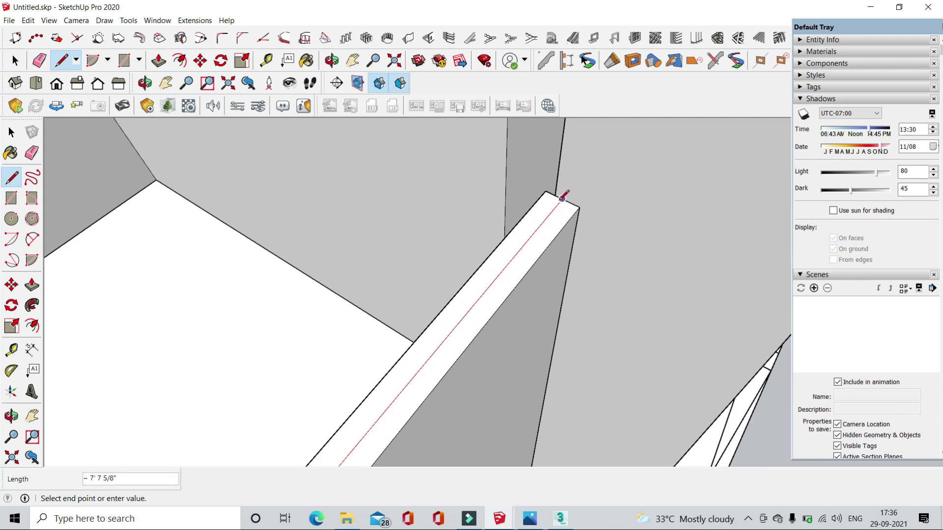
pyautogui.click(562, 198)
pyautogui.moveTo(563, 200)
pyautogui.mouseDown(button='middle')
pyautogui.moveTo(476, 267)
pyautogui.moveTo(320, 267)
pyautogui.moveTo(604, 312)
pyautogui.moveTo(599, 330)
pyautogui.moveTo(566, 221)
pyautogui.moveTo(252, 151)
pyautogui.moveTo(253, 383)
pyautogui.mouseUp(button='middle')
# - Erase the stray edge at the parapet's top corner
pyautogui.press('e')
pyautogui.scroll(3, 253, 383)
pyautogui.scroll(3, 200, 406)
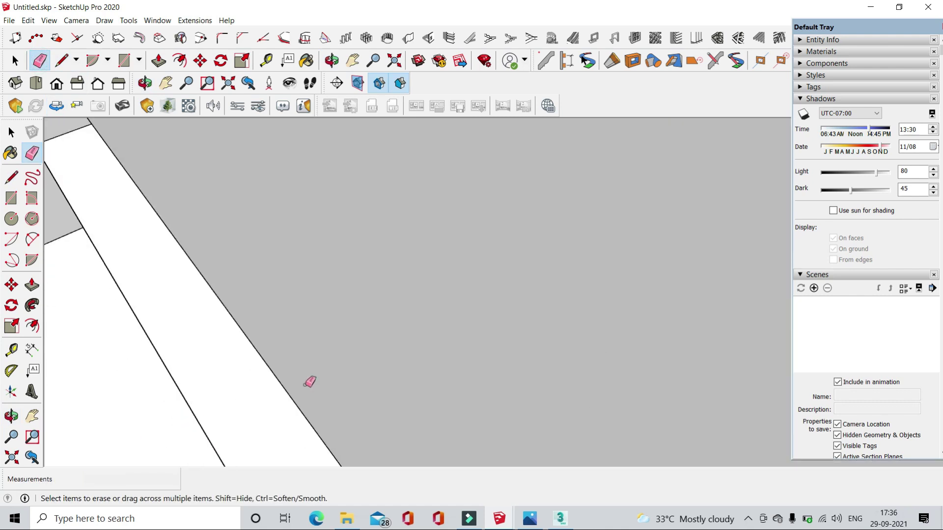
pyautogui.scroll(3, 309, 383)
pyautogui.moveTo(312, 359); pyautogui.dragTo(409, 316, button='middle')
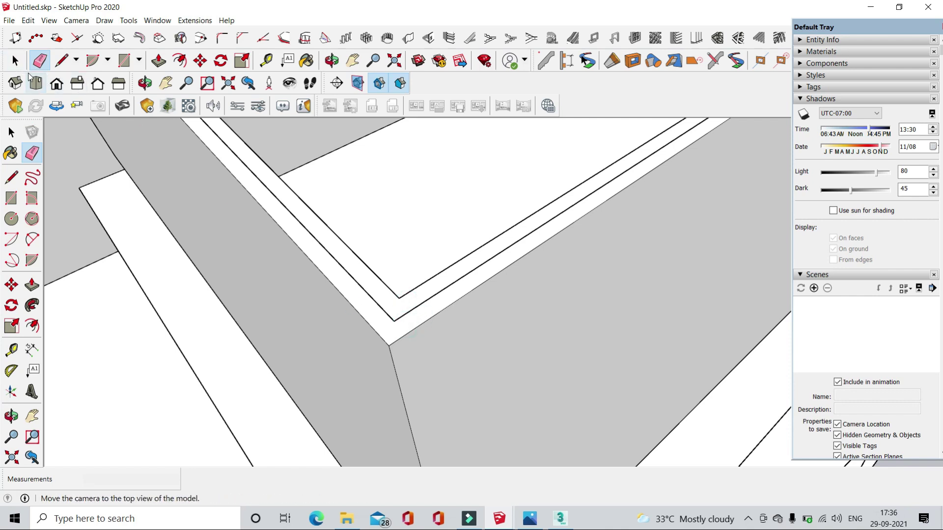
# - Make the traced handrail line its own group
pyautogui.click(11, 132)
pyautogui.rightClick(348, 278)
pyautogui.click(434, 371)
# - Move the handrail line group 2' straight up above the parapet top
pyautogui.moveTo(434, 371)
pyautogui.keyDown('shift'); pyautogui.mouseDown(button='middle')
pyautogui.moveTo(458, 400)
pyautogui.moveTo(314, 236)
pyautogui.mouseUp(button='middle'); pyautogui.keyUp('shift')
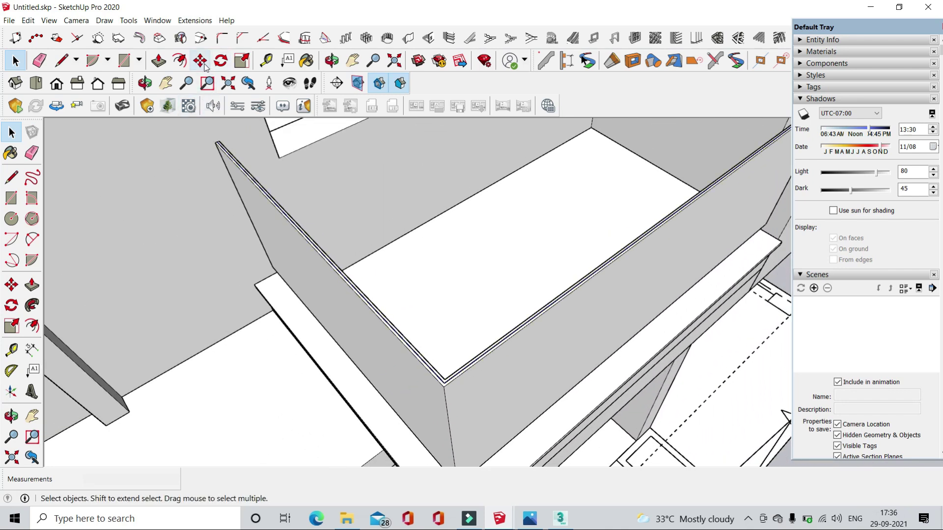
pyautogui.scroll(1, 297, 256)
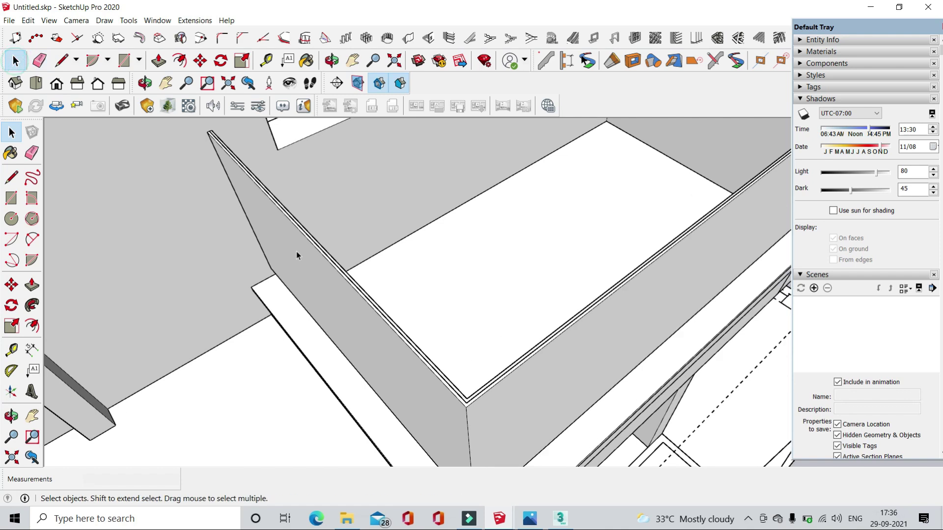
pyautogui.scroll(3, 297, 255)
pyautogui.click(325, 244)
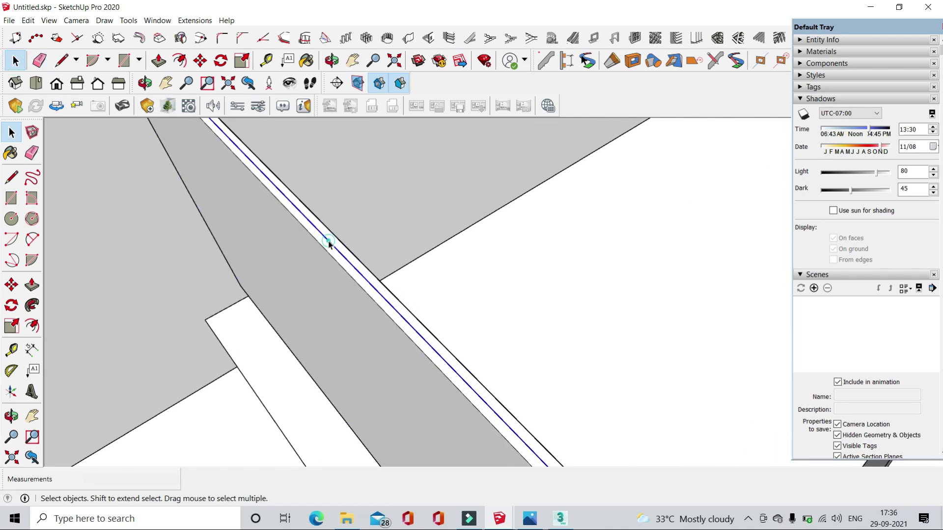
pyautogui.scroll(-2, 275, 186)
pyautogui.click(200, 60)
pyautogui.scroll(-3, 271, 196)
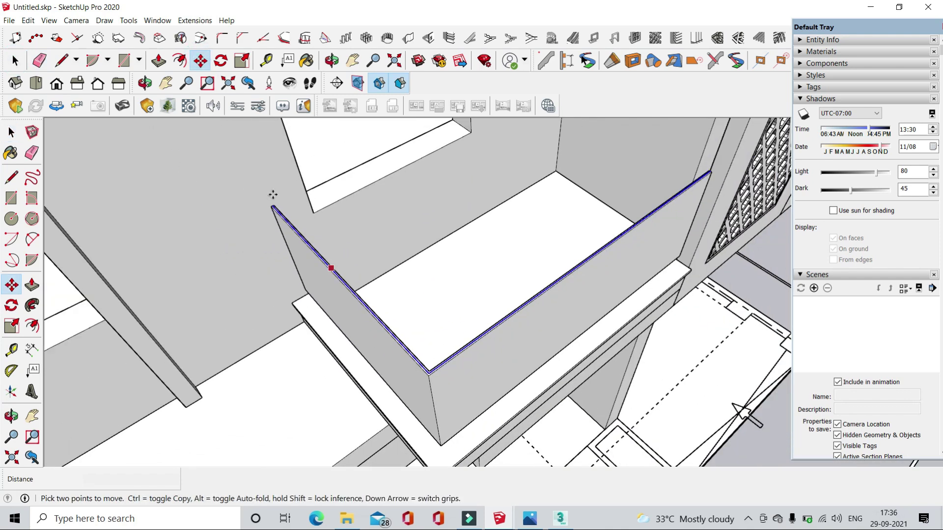
pyautogui.scroll(3, 272, 210)
pyautogui.scroll(2, 267, 204)
pyautogui.scroll(2, 272, 213)
pyautogui.click(272, 213)
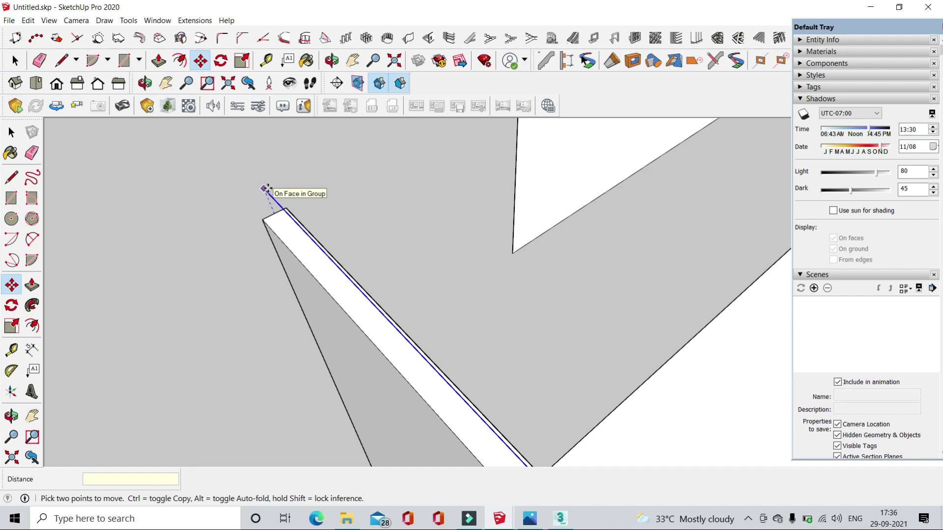
pyautogui.write("'")
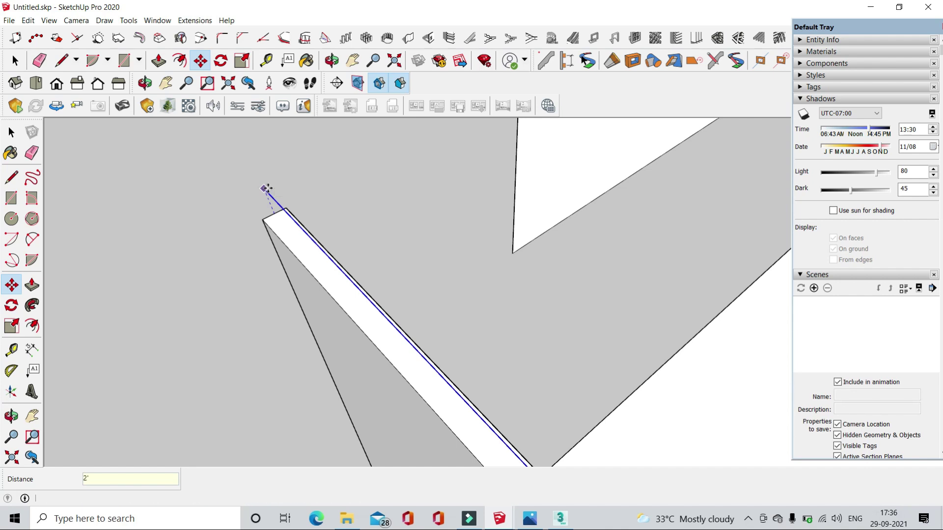
pyautogui.press('Return')
pyautogui.click(279, 256)
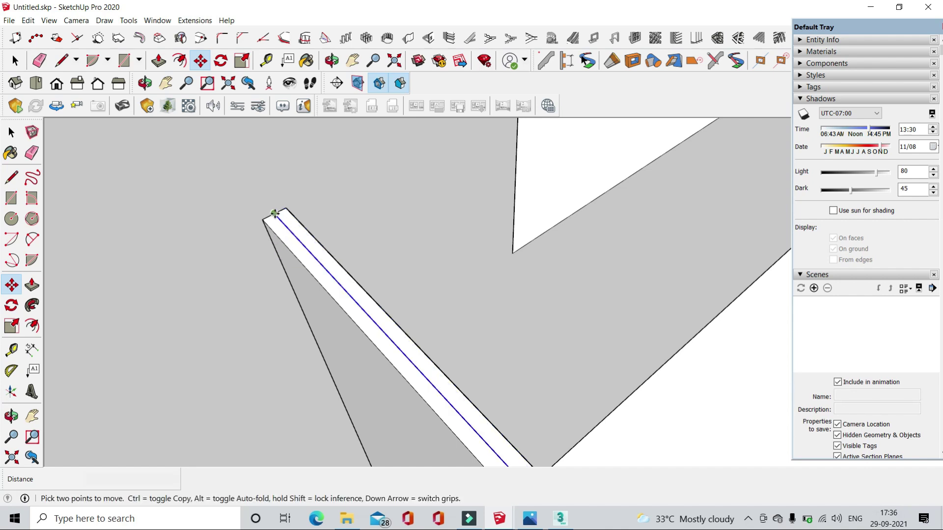
pyautogui.click(274, 213)
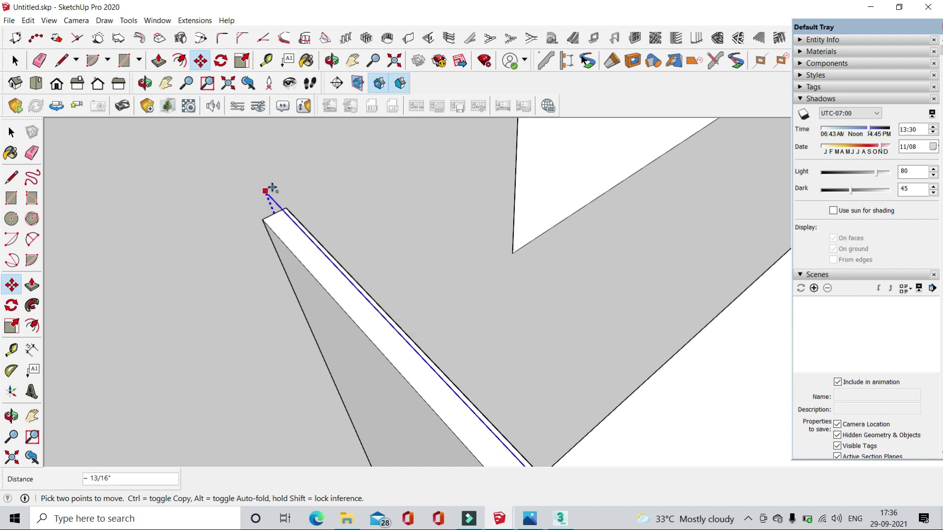
pyautogui.press('Return')
pyautogui.press('space')
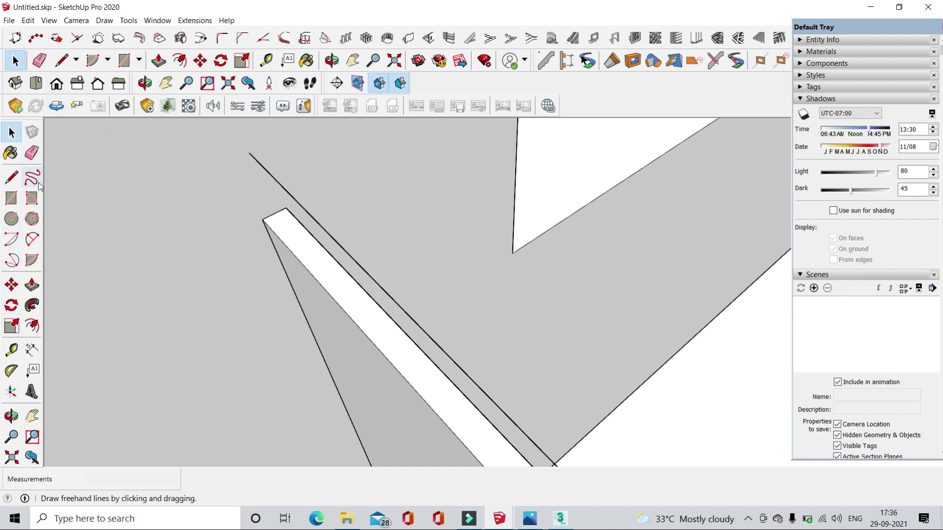
# - Draw a 1" radius circle at the handrail line's end
pyautogui.click(12, 218)
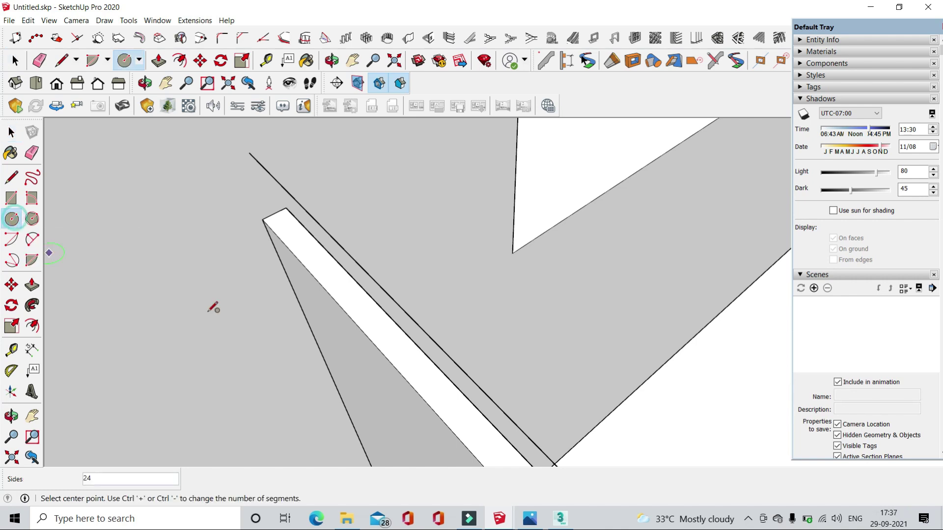
pyautogui.scroll(1, 269, 190)
pyautogui.scroll(1, 252, 181)
pyautogui.click(248, 171)
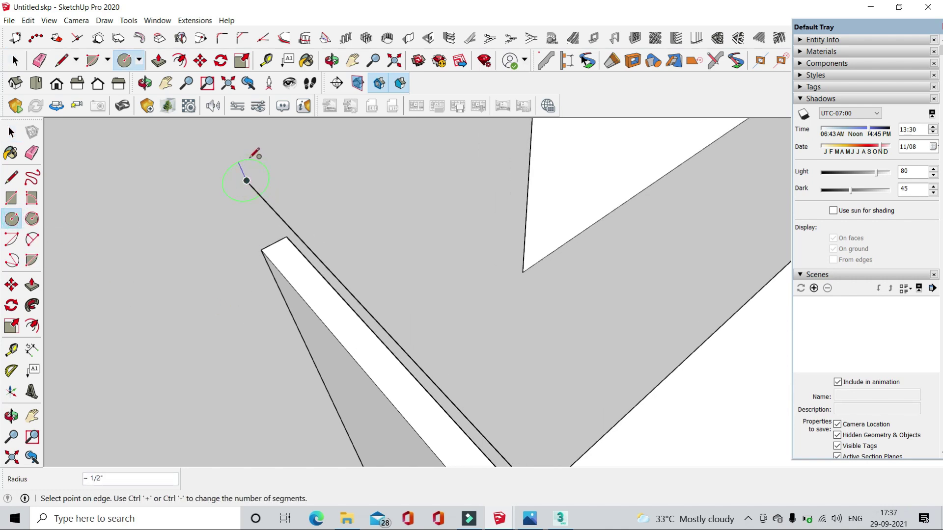
pyautogui.write('1')
pyautogui.click(250, 155)
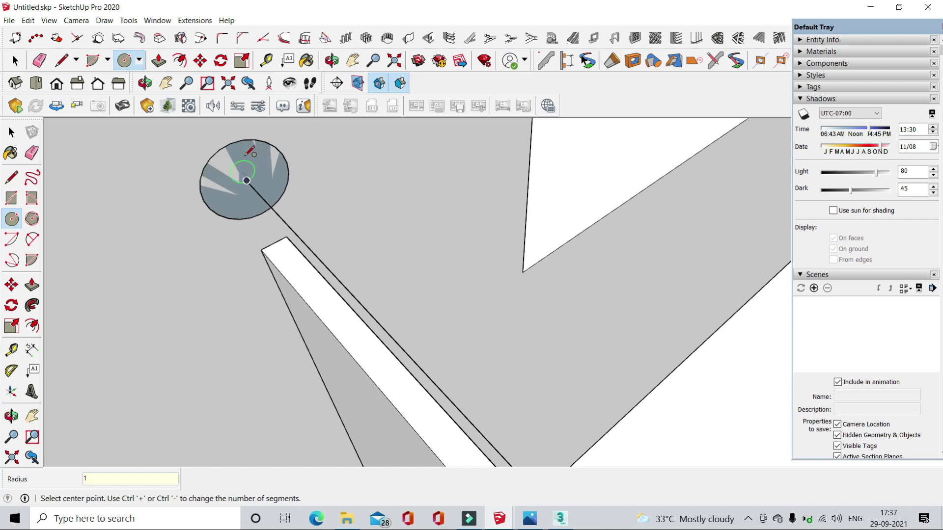
# - Set the circle's segments to 50, then 100, in Entity Info
pyautogui.click(15, 60)
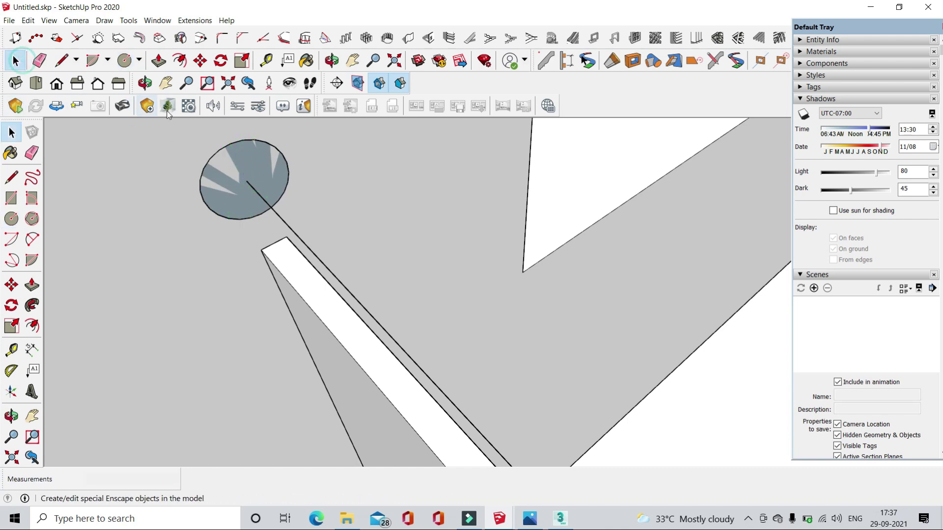
pyautogui.scroll(2, 221, 152)
pyautogui.scroll(1, 221, 148)
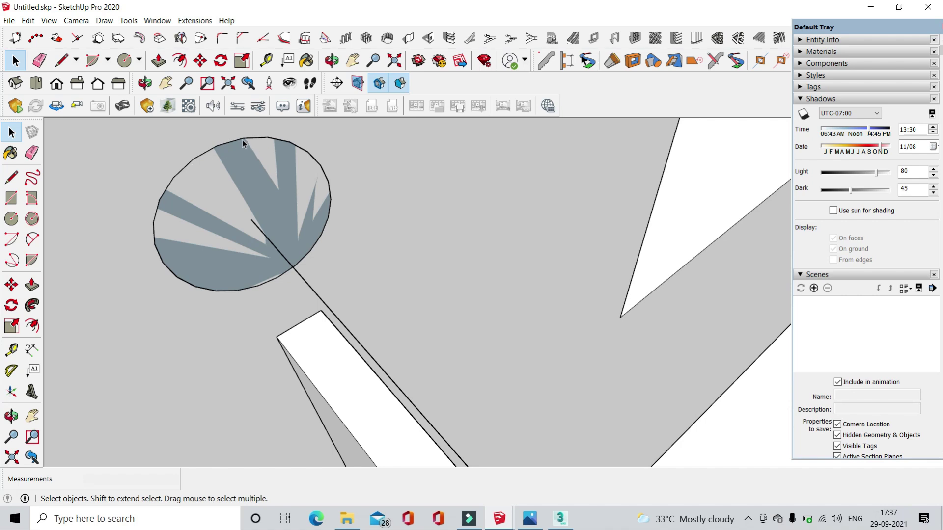
pyautogui.click(811, 43)
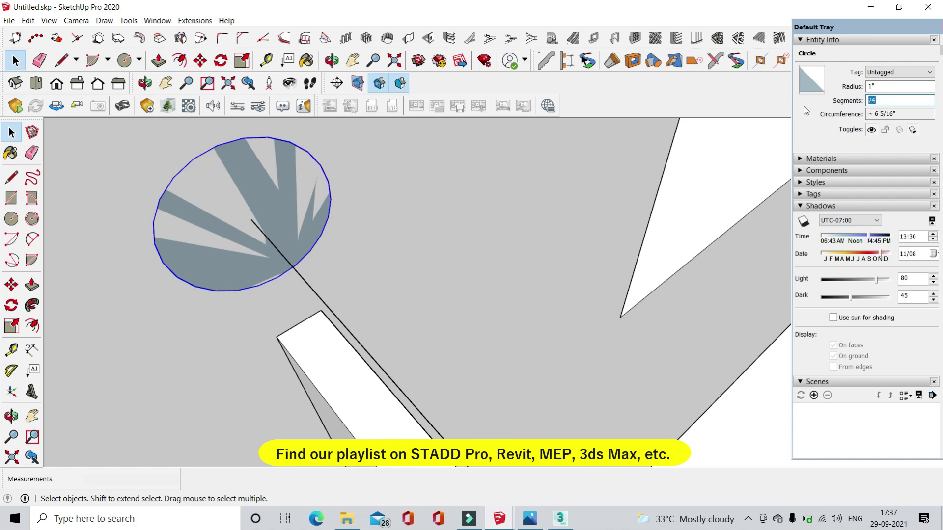
pyautogui.write('50')
pyautogui.press('Return')
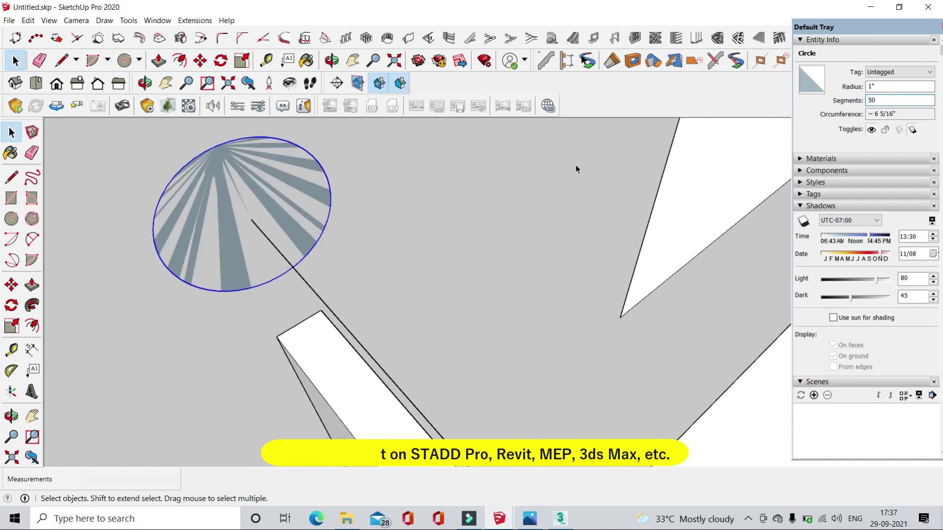
pyautogui.scroll(2, 157, 220)
pyautogui.scroll(2, 166, 228)
pyautogui.scroll(3, 166, 228)
pyautogui.scroll(-4, 167, 266)
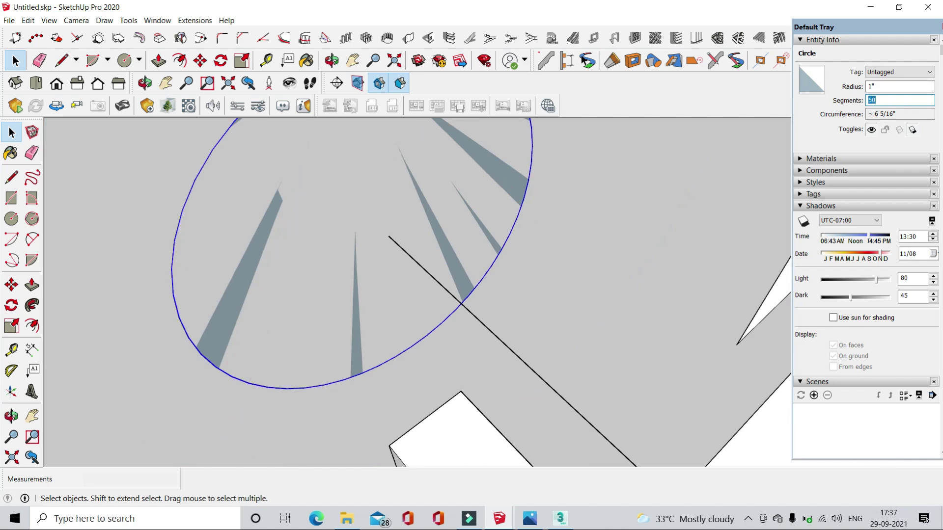
pyautogui.write('100')
pyautogui.press('Return')
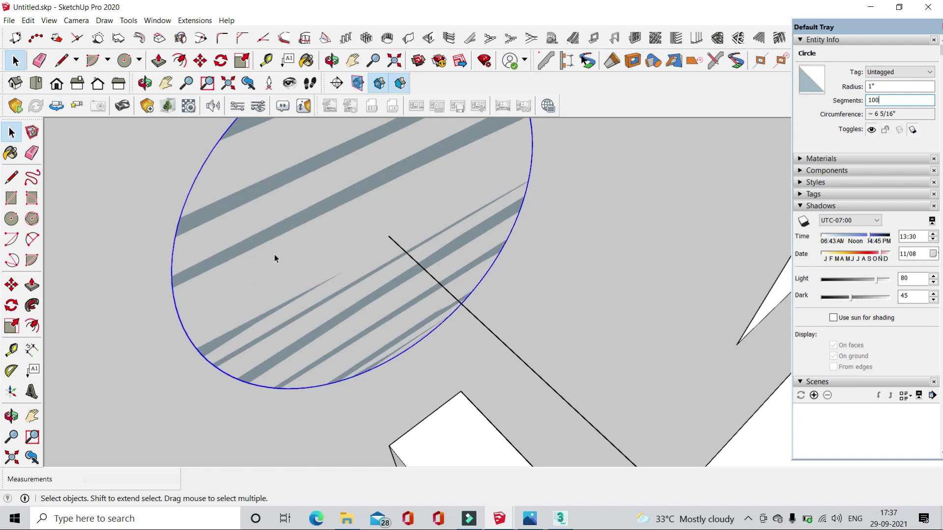
pyautogui.scroll(-2, 275, 258)
pyautogui.scroll(-2, 309, 278)
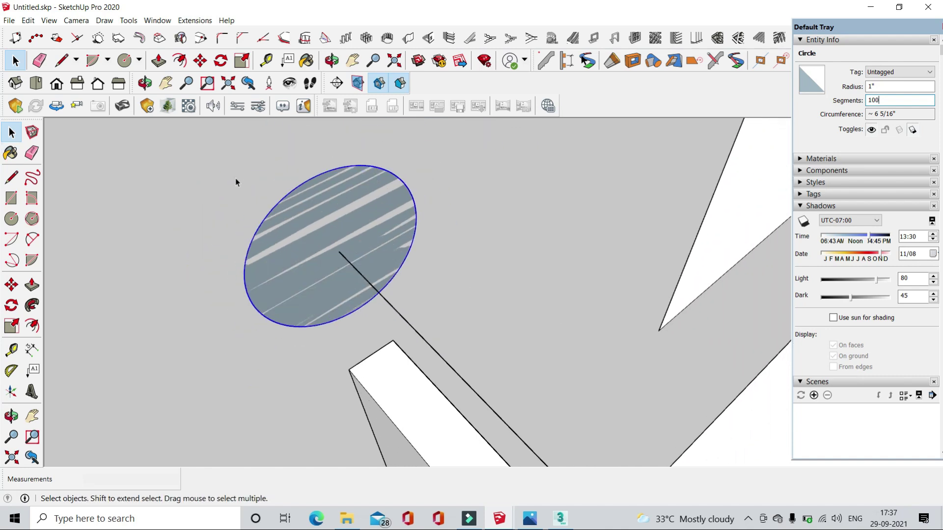
# - Begin moving the circle, grabbing it by its bottom edge
pyautogui.click(207, 61)
pyautogui.scroll(1, 334, 322)
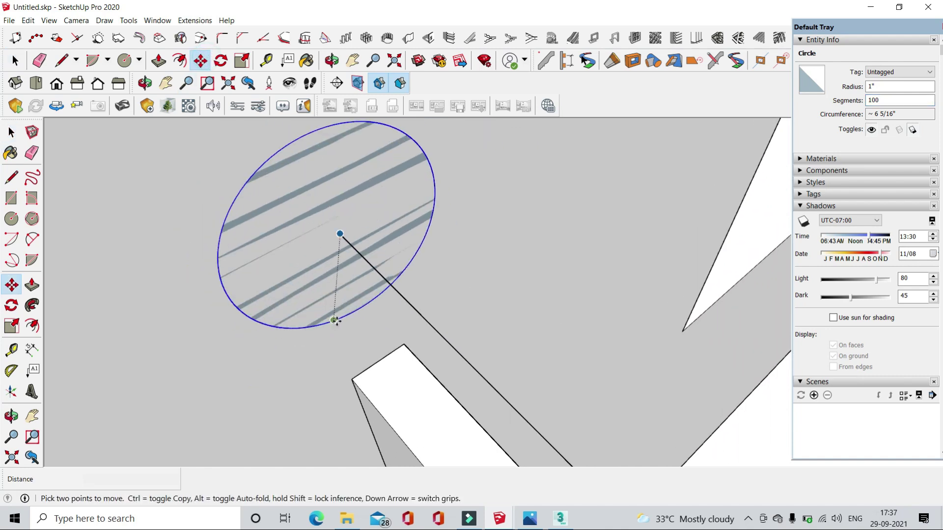
pyautogui.click(340, 320)
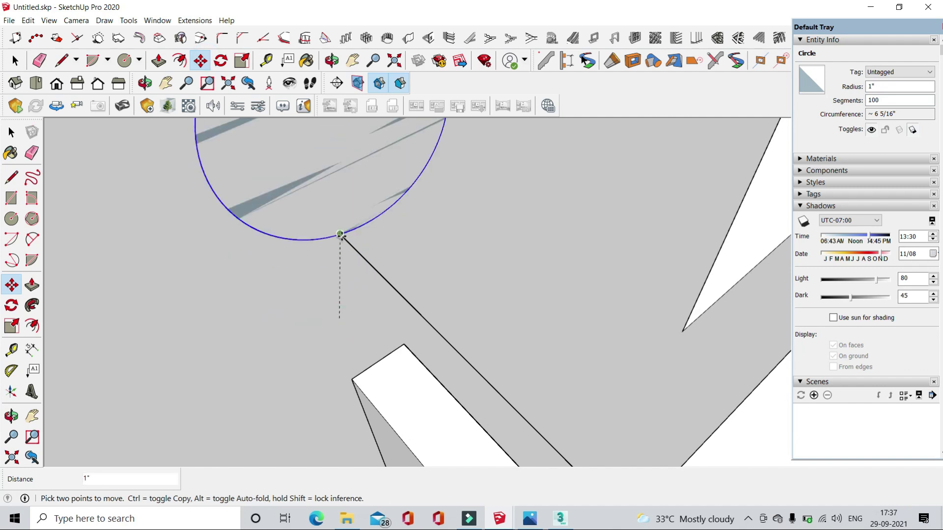
# - Place the circle at the line's end and select the parapet's two top edges as the path
pyautogui.click(175, 243)
pyautogui.scroll(-2, 253, 263)
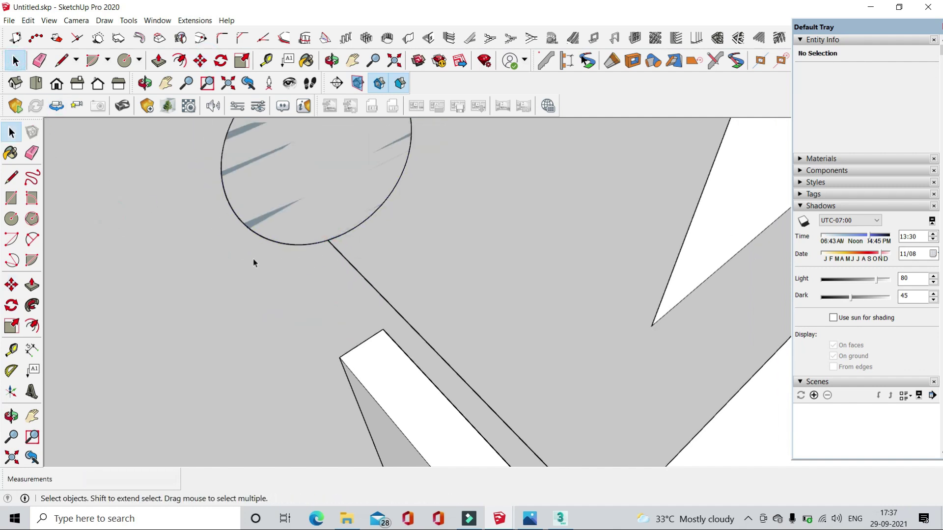
pyautogui.scroll(-2, 274, 204)
pyautogui.scroll(-2, 406, 259)
pyautogui.scroll(-1, 395, 293)
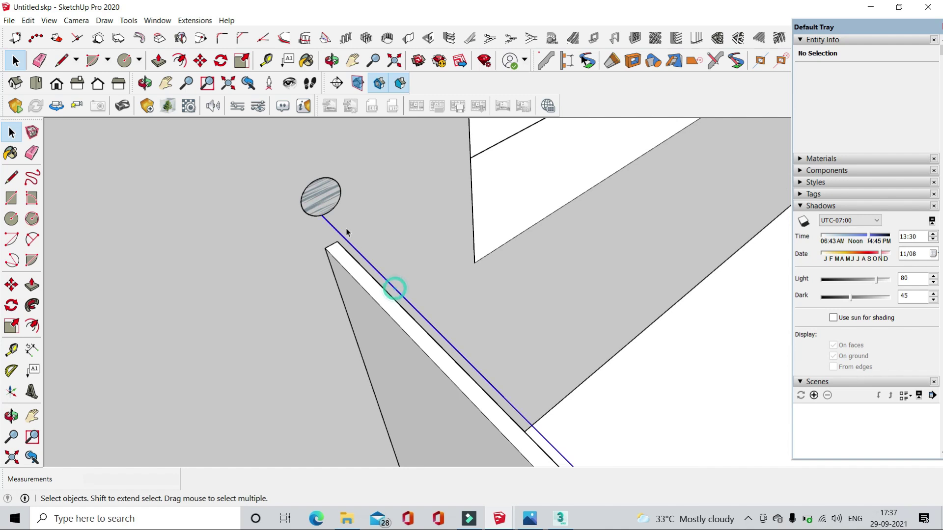
pyautogui.click(351, 245)
pyautogui.scroll(2, 501, 334)
pyautogui.scroll(2, 501, 335)
pyautogui.scroll(2, 578, 458)
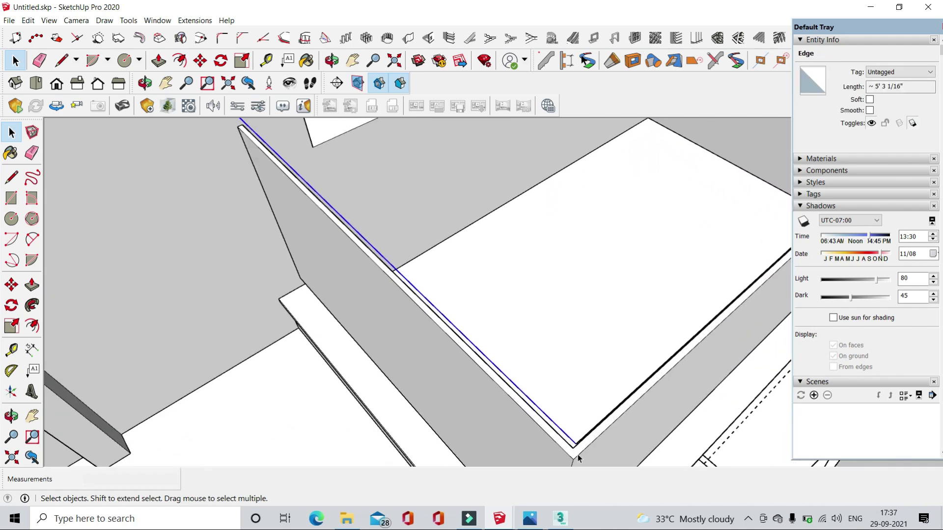
pyautogui.scroll(2, 578, 459)
pyautogui.keyDown('ctrl'); pyautogui.click(586, 442); pyautogui.keyUp('ctrl')
pyautogui.scroll(-3, 590, 432)
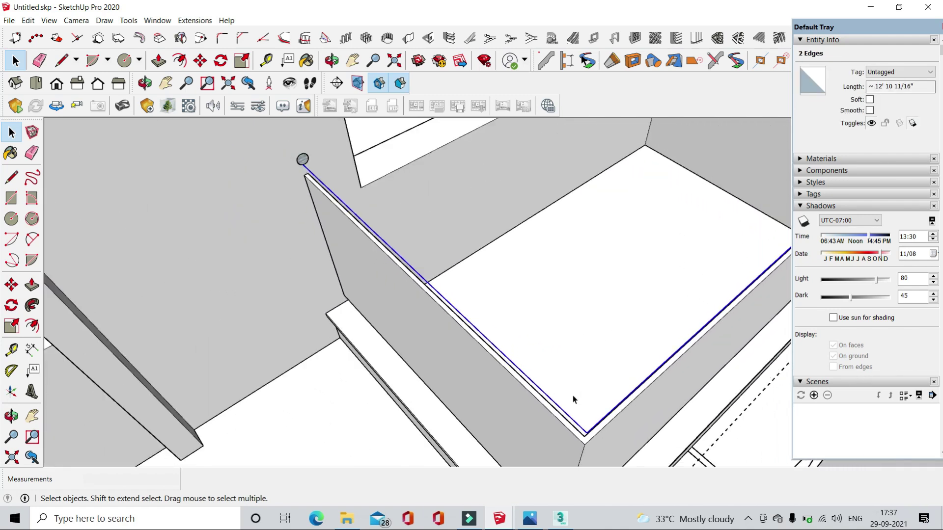
pyautogui.scroll(-2, 573, 396)
# - Sweep the circle along the selected edges with Follow Me into a round handrail
pyautogui.click(32, 306)
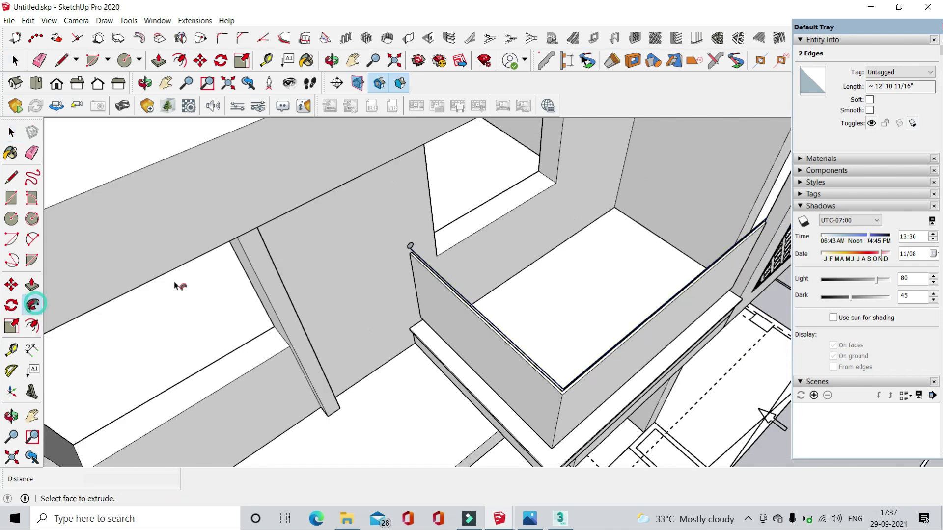
pyautogui.scroll(3, 410, 248)
pyautogui.scroll(3, 499, 225)
pyautogui.scroll(2, 498, 226)
pyautogui.click(488, 222)
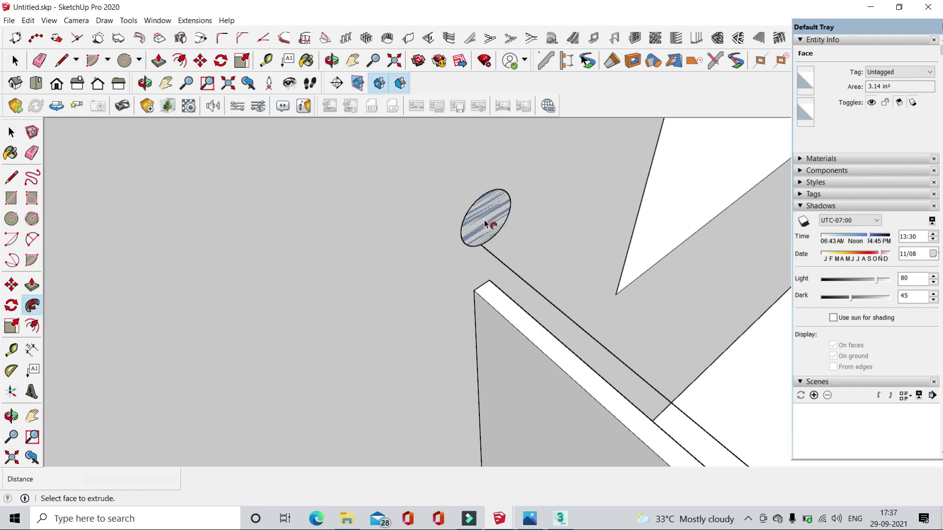
pyautogui.scroll(2, 483, 222)
pyautogui.scroll(-3, 194, 194)
pyautogui.scroll(-3, 242, 174)
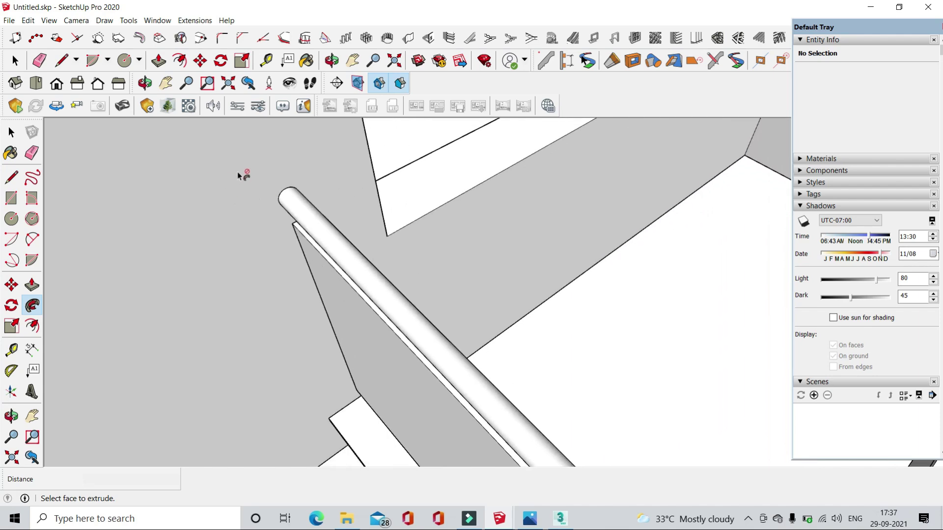
pyautogui.scroll(-3, 255, 168)
pyautogui.moveTo(255, 169)
pyautogui.mouseDown(button='middle')
pyautogui.moveTo(418, 259)
pyautogui.moveTo(326, 252)
pyautogui.moveTo(427, 274)
pyautogui.moveTo(505, 227)
pyautogui.moveTo(383, 194)
pyautogui.moveTo(290, 259)
pyautogui.moveTo(296, 266)
pyautogui.moveTo(285, 255)
pyautogui.moveTo(196, 265)
pyautogui.moveTo(551, 309)
pyautogui.mouseUp(button='middle')
# - Make the swept round balcony handrail geometry into its own group via Make Group
pyautogui.click(15, 62)
pyautogui.scroll(-3, 294, 246)
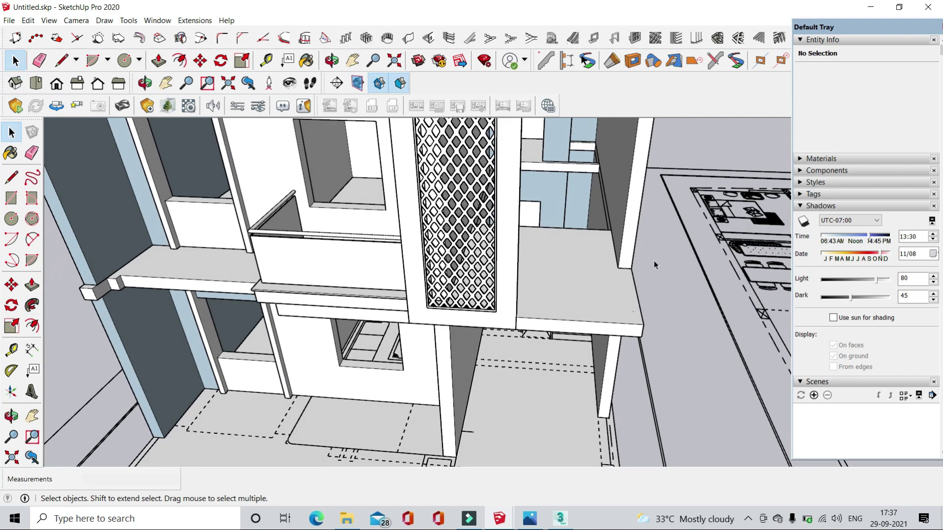
pyautogui.moveTo(396, 290); pyautogui.dragTo(373, 260, button='middle')
pyautogui.scroll(3, 356, 238)
pyautogui.scroll(2, 356, 238)
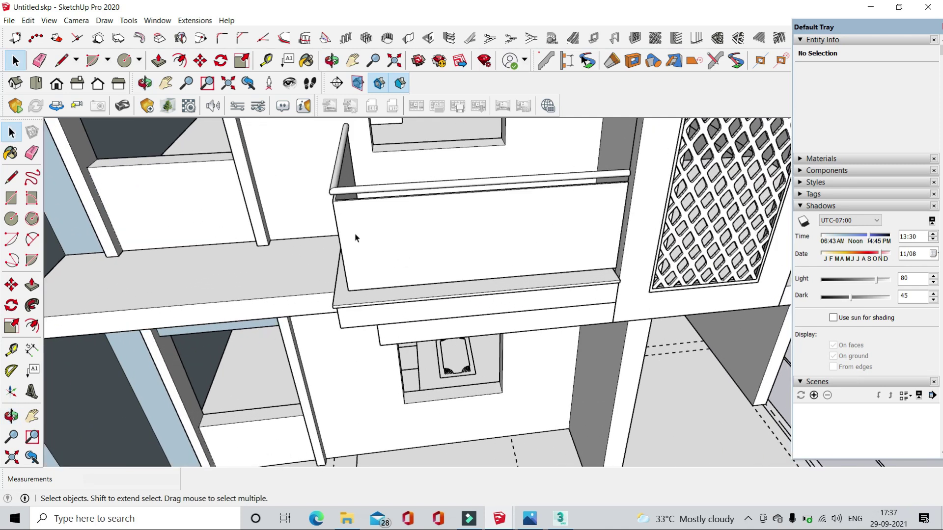
pyautogui.rightClick(340, 191)
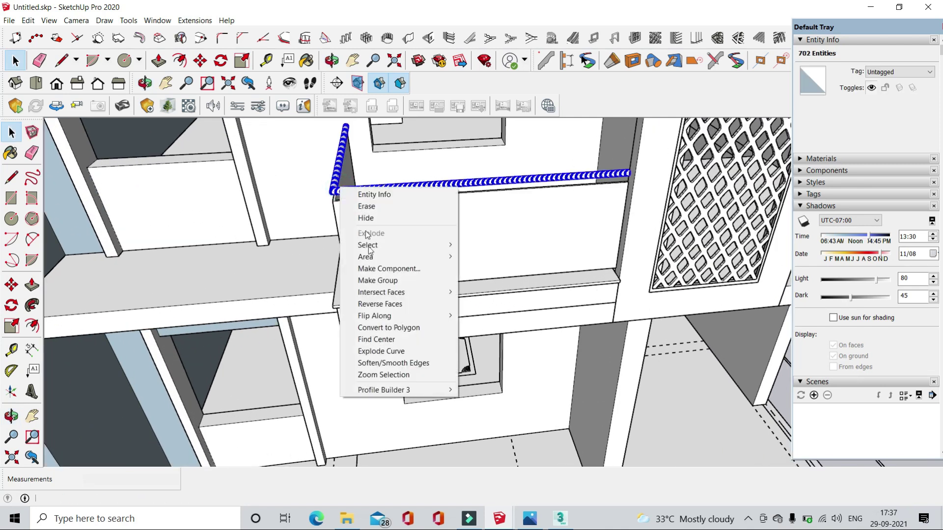
pyautogui.click(370, 280)
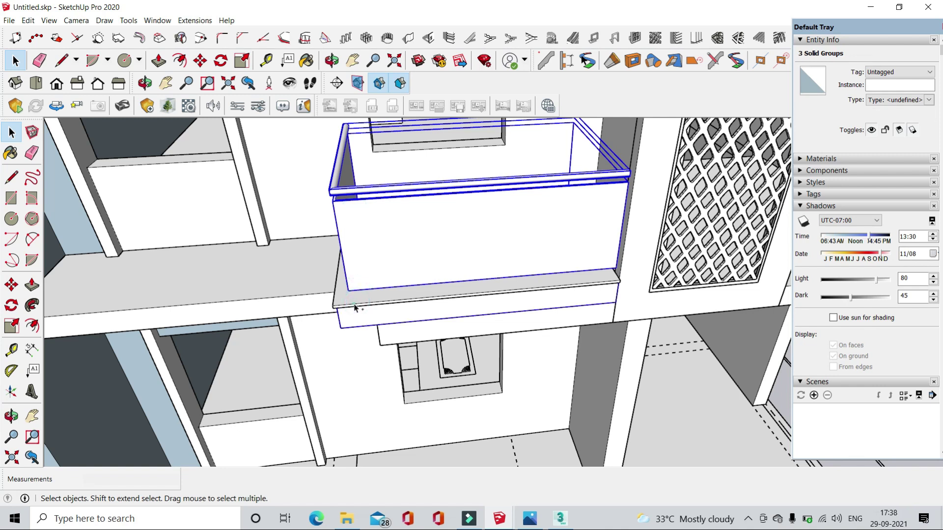
pyautogui.moveTo(412, 324)
pyautogui.mouseDown(button='middle')
pyautogui.moveTo(505, 309)
pyautogui.moveTo(446, 302)
pyautogui.moveTo(482, 322)
pyautogui.moveTo(249, 172)
pyautogui.mouseUp(button='middle')
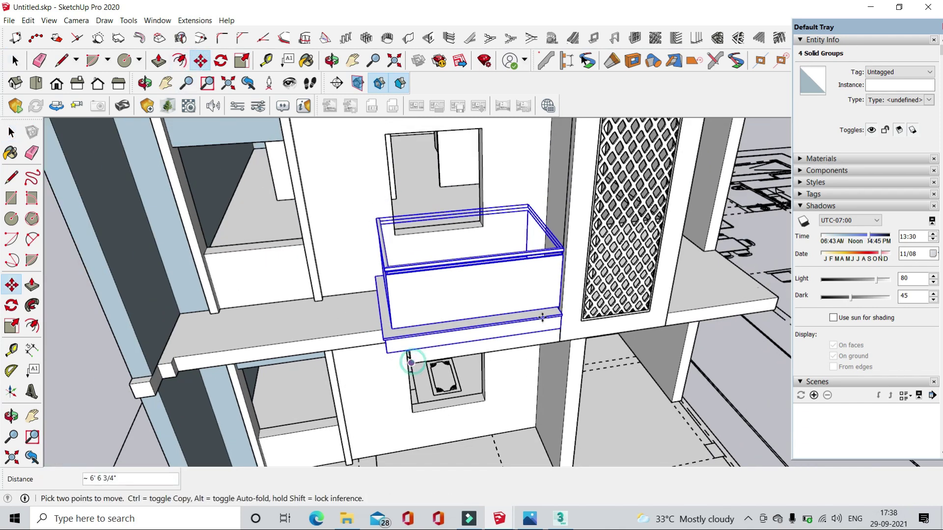
# - Ctrl-copy the balcony railing onto the right-hand balcony
pyautogui.scroll(-5, 411, 363)
pyautogui.press('ctrl')
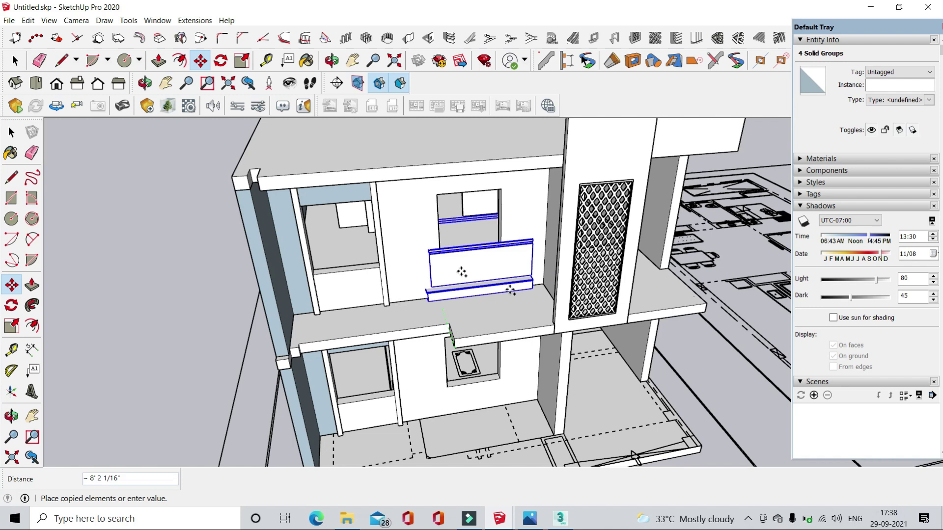
pyautogui.moveTo(707, 255)
pyautogui.mouseDown(button='middle')
pyautogui.moveTo(573, 389)
pyautogui.moveTo(505, 303)
pyautogui.mouseUp(button='middle')
pyautogui.scroll(2, 573, 389)
pyautogui.click(565, 387)
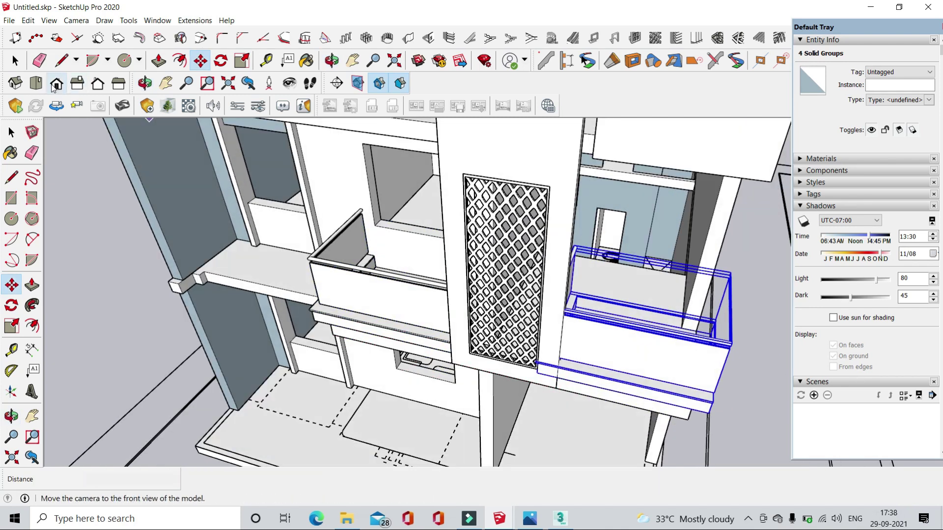
# - Flip the copied railing along the red axis
pyautogui.rightClick(603, 346)
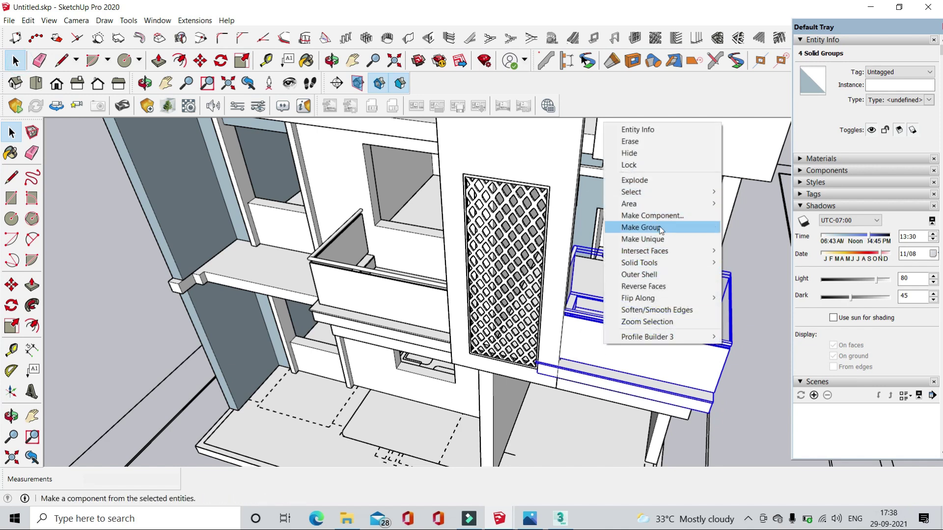
pyautogui.click(656, 363)
pyautogui.rightClick(656, 352)
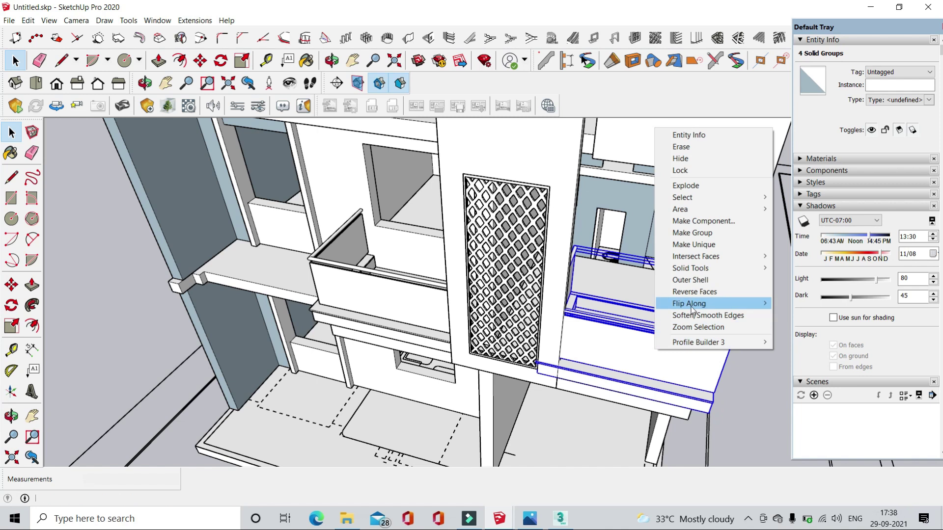
pyautogui.click(810, 304)
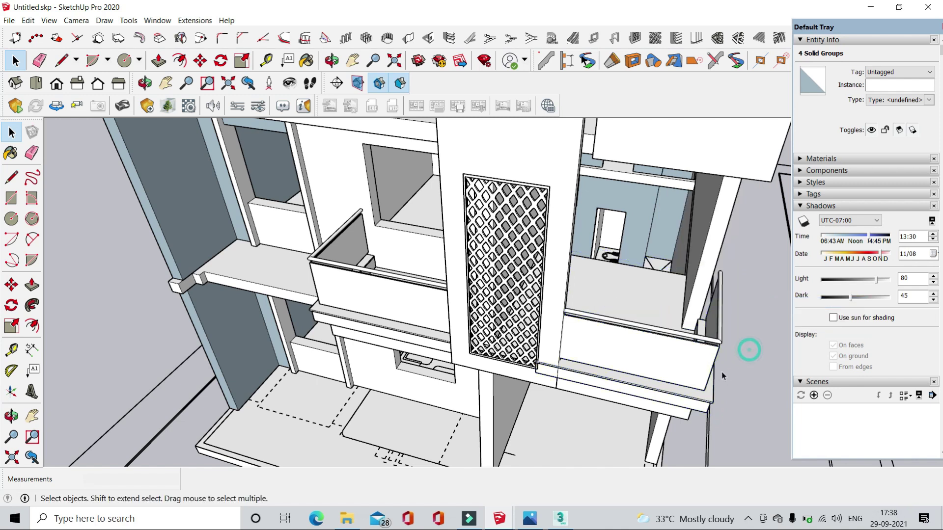
pyautogui.moveTo(721, 373); pyautogui.dragTo(705, 350, button='middle')
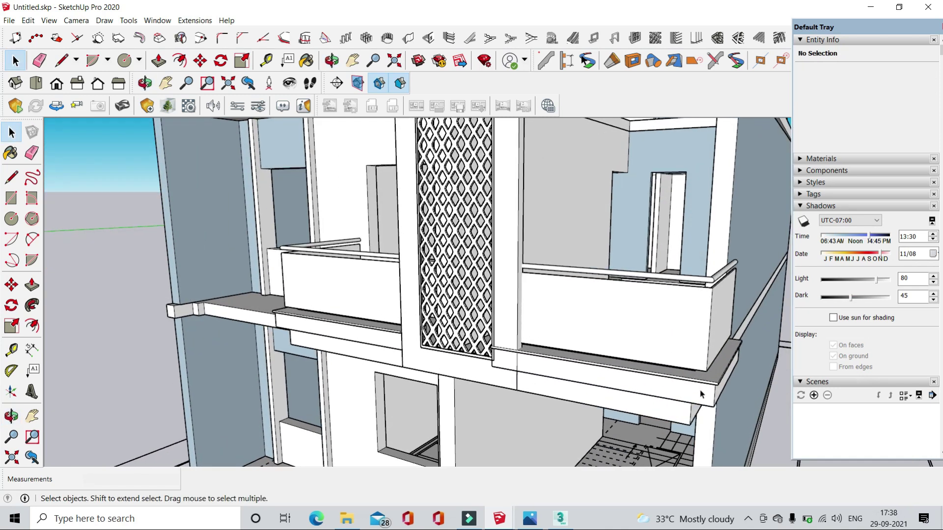
pyautogui.click(696, 354)
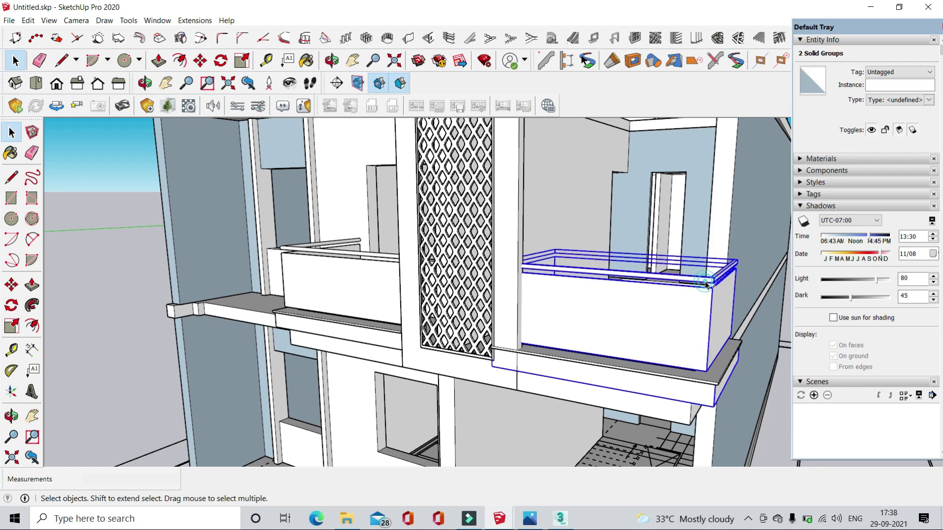
# - Begin moving the right-hand railing from its corner, then cancel, leaving it in place
pyautogui.scroll(-5, 330, 167)
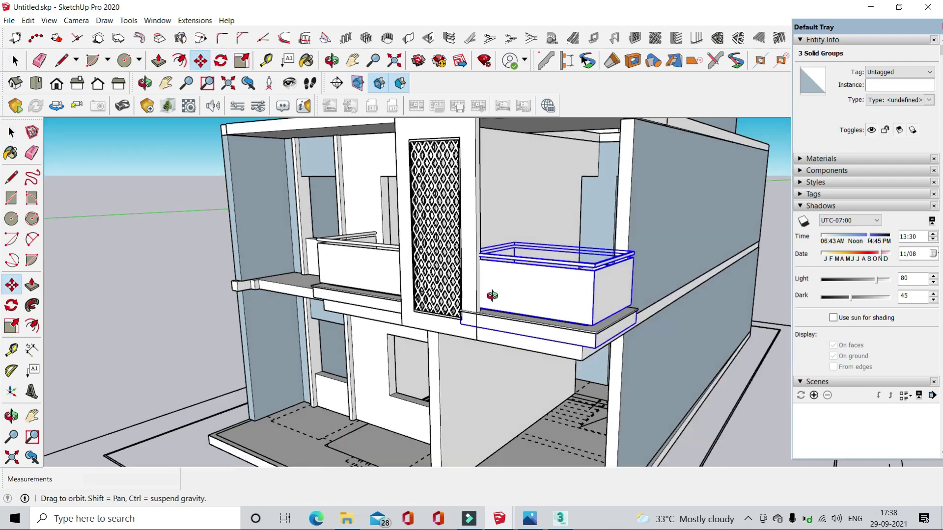
pyautogui.moveTo(490, 295); pyautogui.dragTo(511, 228, button='middle')
pyautogui.scroll(5, 649, 269)
pyautogui.scroll(-4, 661, 293)
pyautogui.scroll(3, 661, 293)
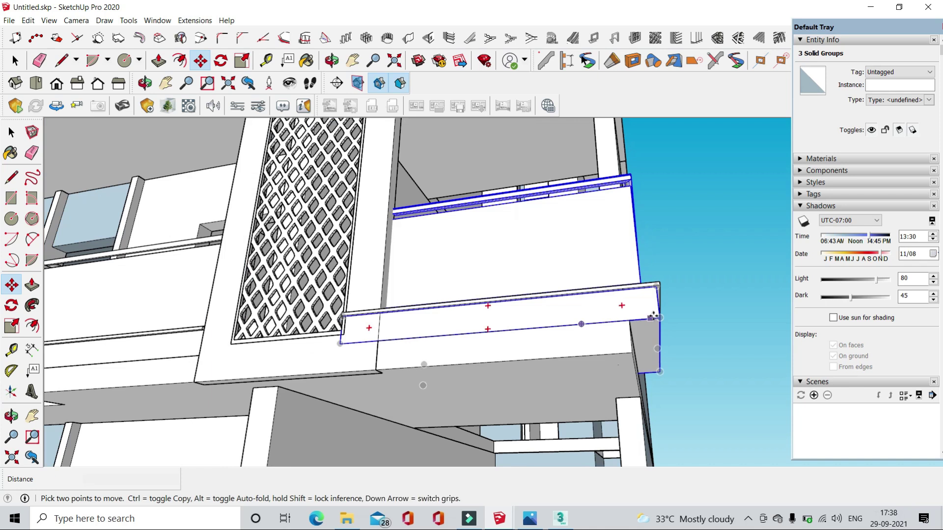
pyautogui.click(659, 309)
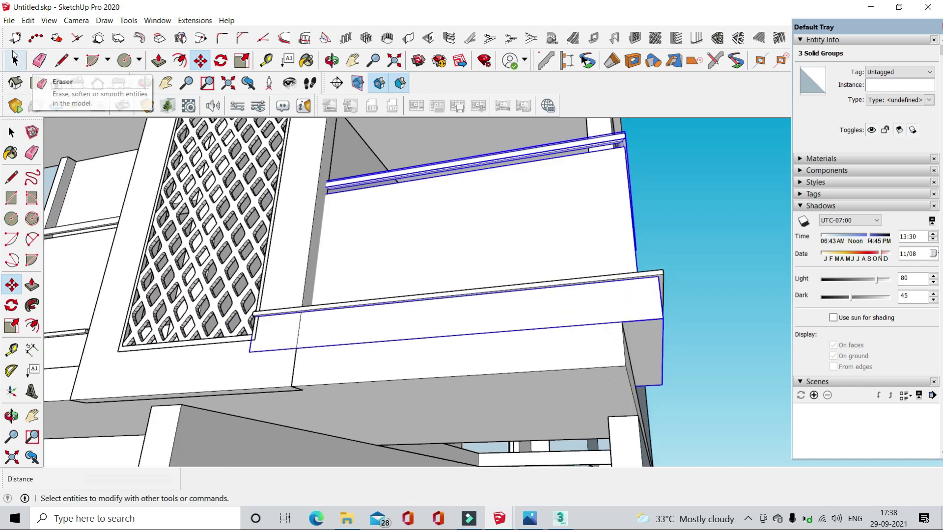
pyautogui.click(19, 62)
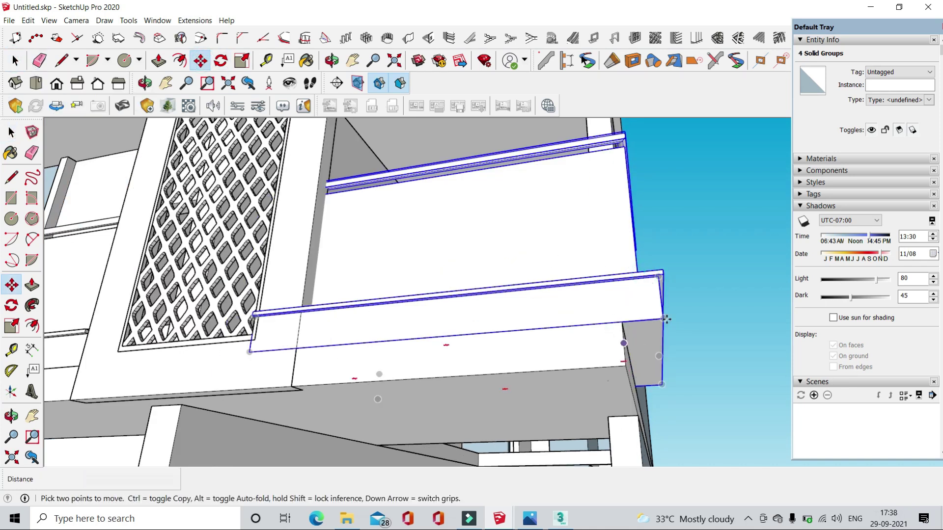
pyautogui.press('space')
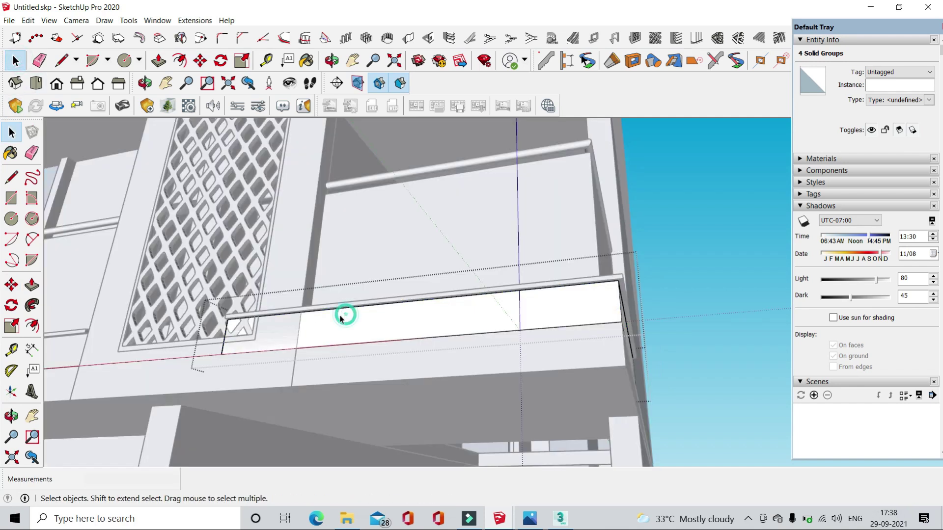
# - Select the balcony parapet and rail pieces and lift them 1' 9" onto the slab
pyautogui.moveTo(207, 252); pyautogui.dragTo(332, 452)
pyautogui.click(243, 362)
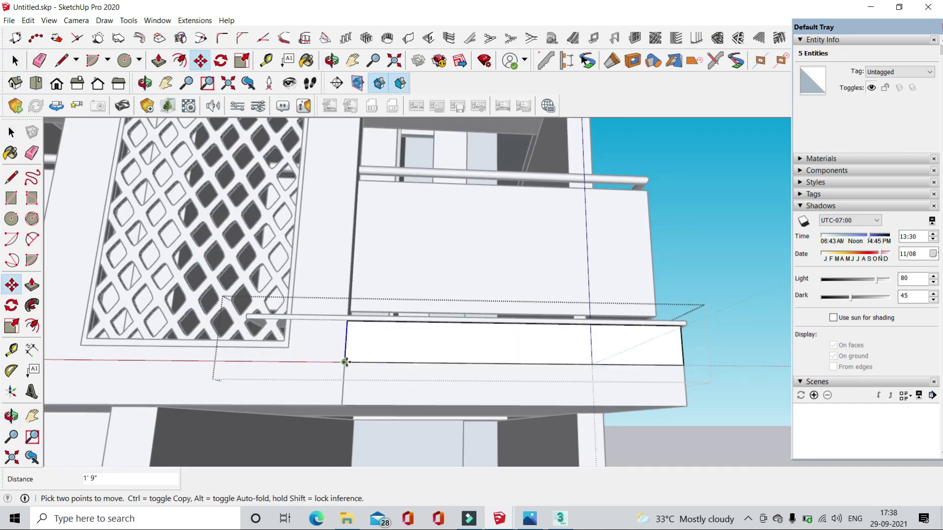
pyautogui.moveTo(117, 214); pyautogui.dragTo(274, 371)
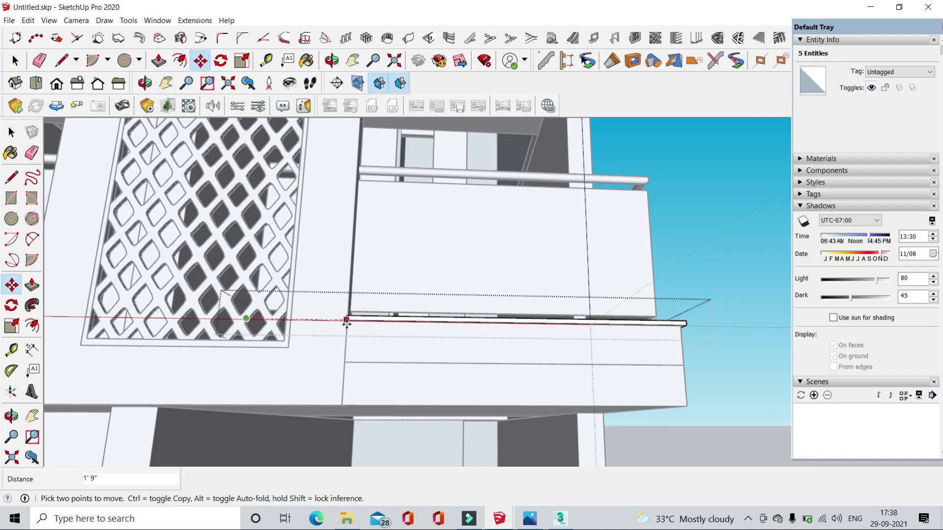
pyautogui.click(14, 60)
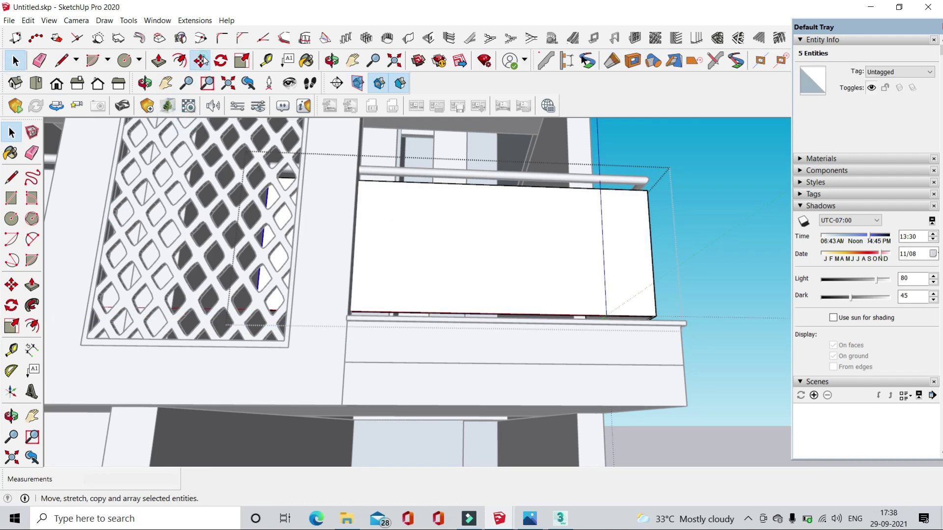
pyautogui.scroll(5, 352, 339)
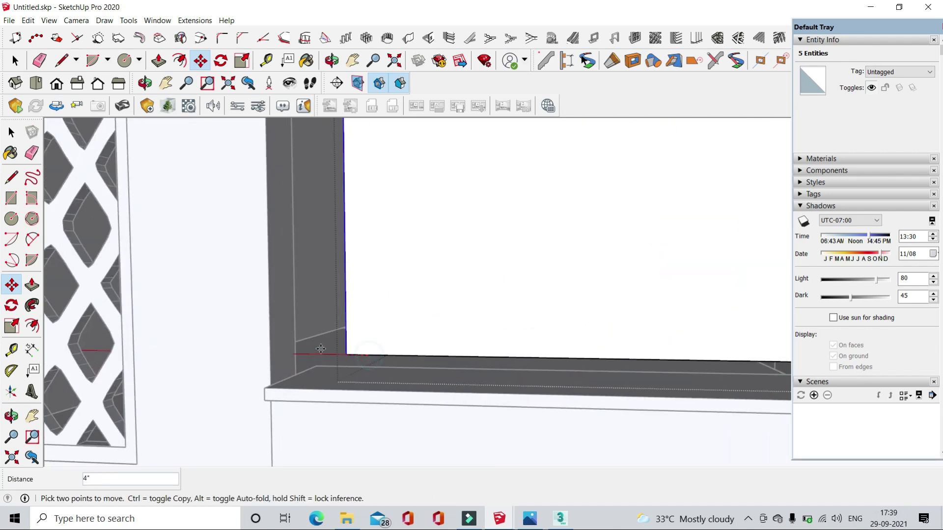
pyautogui.press('space')
pyautogui.scroll(-5, 344, 162)
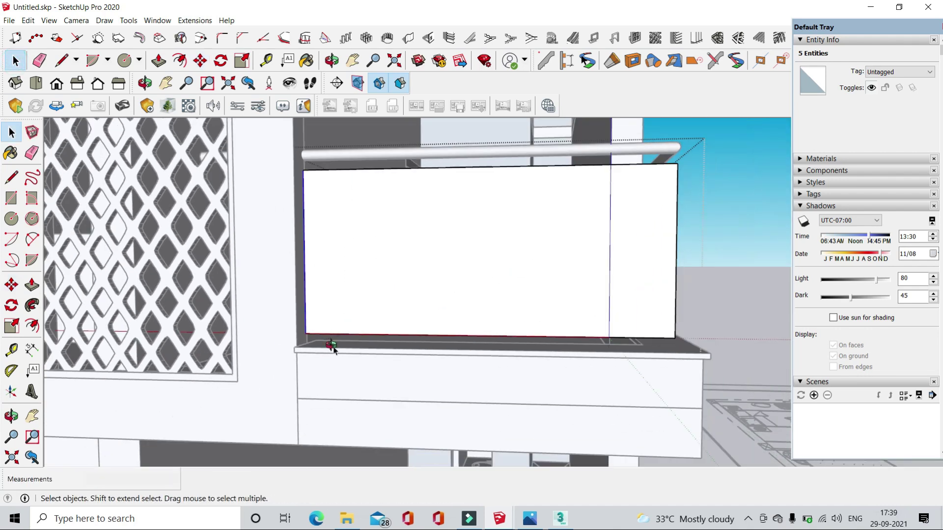
pyautogui.scroll(5, 351, 162)
# - Push/Pull the handrail's end about 1' 4 1/2" toward the jali pillar
pyautogui.moveTo(349, 153)
pyautogui.mouseDown(button='middle')
pyautogui.moveTo(455, 318)
pyautogui.moveTo(389, 347)
pyautogui.mouseUp(button='middle')
pyautogui.scroll(3, 389, 347)
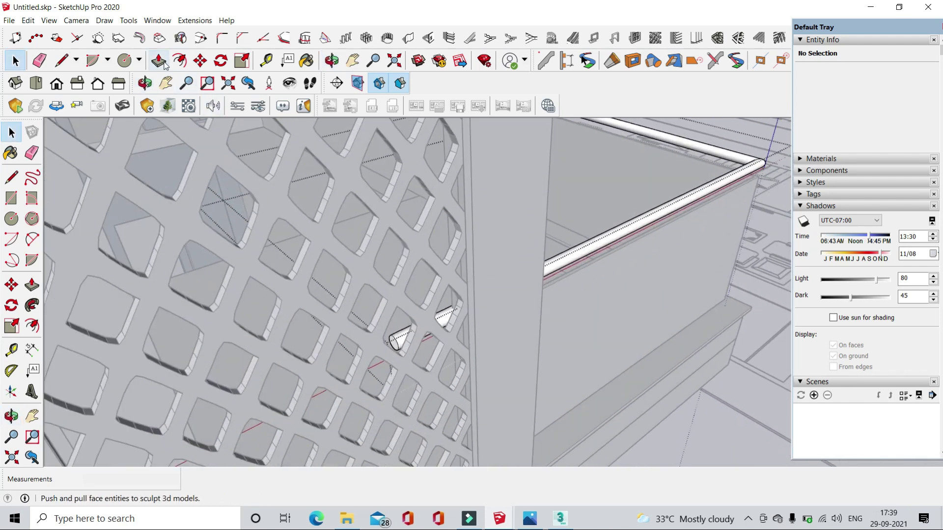
pyautogui.moveTo(496, 340)
pyautogui.mouseDown(button='middle')
pyautogui.moveTo(463, 352)
pyautogui.moveTo(246, 267)
pyautogui.mouseUp(button='middle')
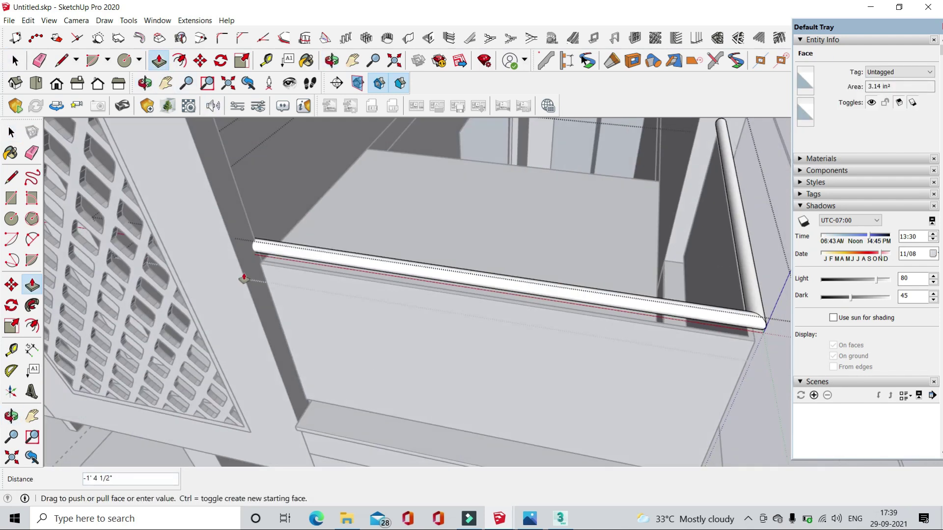
pyautogui.press('space')
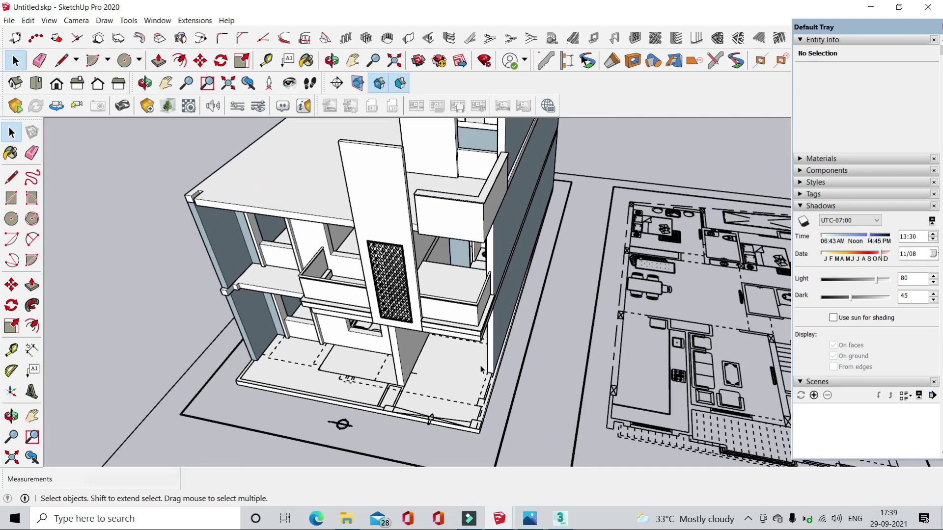
# - Orbit in toward the lattice wall and open the beam group for editing
pyautogui.moveTo(576, 264)
pyautogui.mouseDown(button='middle')
pyautogui.moveTo(455, 316)
pyautogui.moveTo(470, 328)
pyautogui.moveTo(385, 389)
pyautogui.mouseUp(button='middle')
pyautogui.scroll(3, 437, 193)
pyautogui.moveTo(438, 194)
pyautogui.mouseDown(button='middle')
pyautogui.moveTo(417, 276)
pyautogui.moveTo(566, 221)
pyautogui.moveTo(520, 223)
pyautogui.moveTo(405, 312)
pyautogui.mouseUp(button='middle')
pyautogui.scroll(2, 412, 309)
pyautogui.scroll(2, 415, 308)
pyautogui.scroll(2, 402, 297)
pyautogui.doubleClick(405, 311)
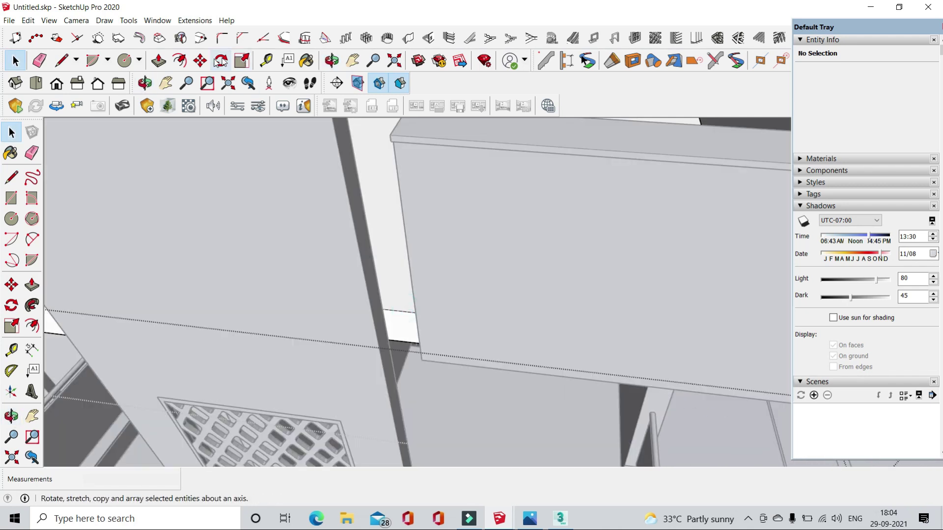
# - Push/Pull the beam's end face inside the beam group
pyautogui.click(158, 60)
pyautogui.moveTo(370, 246); pyautogui.dragTo(440, 315, button='middle')
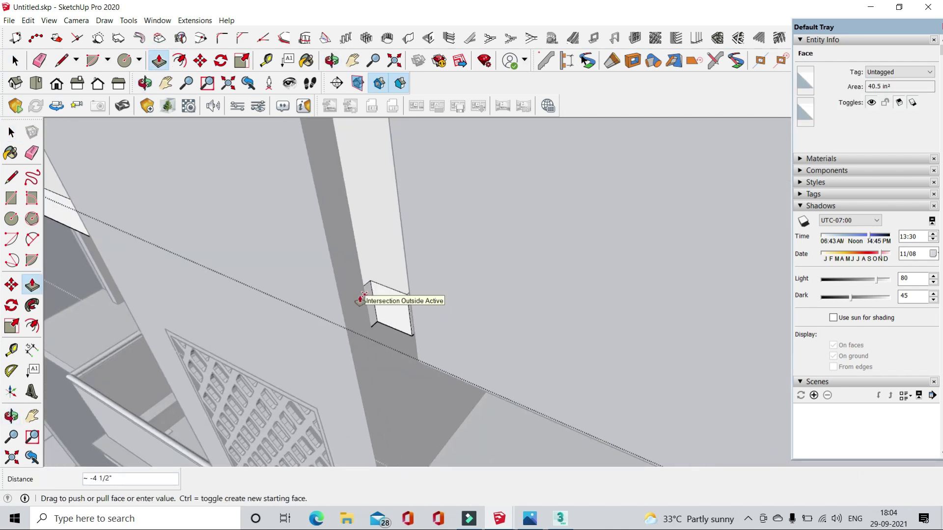
pyautogui.click(410, 316)
pyautogui.moveTo(353, 269)
pyautogui.mouseDown(button='middle')
pyautogui.moveTo(410, 290)
pyautogui.moveTo(360, 151)
pyautogui.moveTo(332, 309)
pyautogui.mouseUp(button='middle')
pyautogui.moveTo(408, 300)
pyautogui.mouseDown(button='middle')
pyautogui.moveTo(432, 385)
pyautogui.moveTo(312, 191)
pyautogui.mouseUp(button='middle')
pyautogui.click(34, 60)
pyautogui.press('space')
# - Select the parapet panel pieces and move them 4 1/2" into line
pyautogui.moveTo(452, 339)
pyautogui.mouseDown(button='middle')
pyautogui.moveTo(253, 210)
pyautogui.moveTo(539, 274)
pyautogui.moveTo(444, 135)
pyautogui.mouseUp(button='middle')
pyautogui.moveTo(443, 135); pyautogui.dragTo(576, 388)
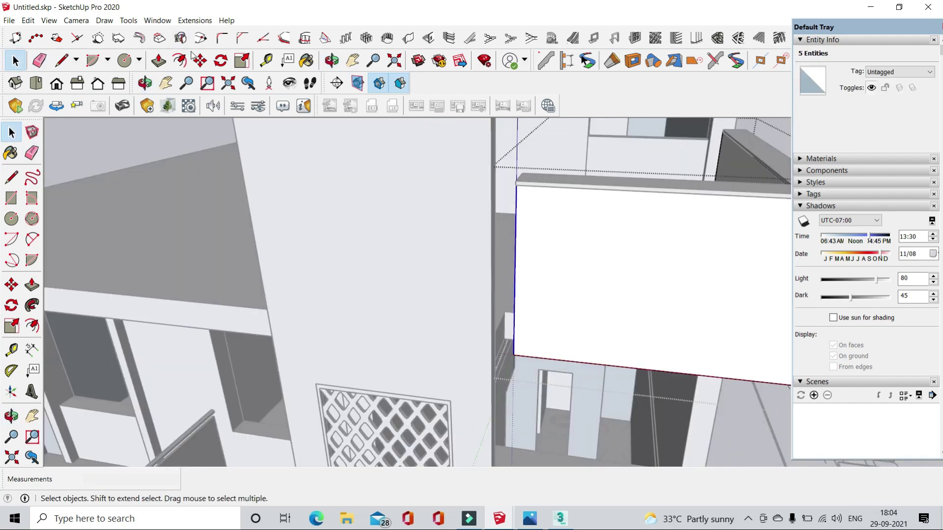
pyautogui.click(197, 58)
pyautogui.scroll(3, 530, 358)
pyautogui.click(526, 362)
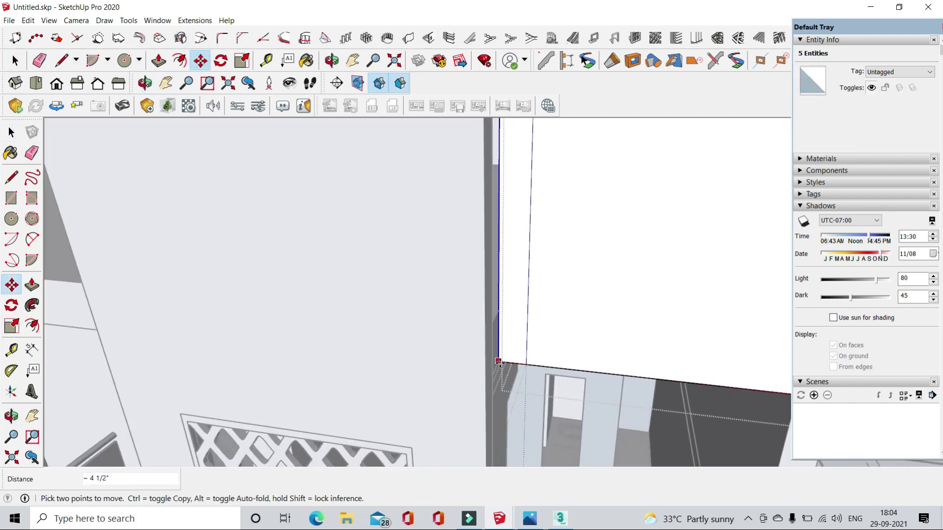
pyautogui.click(14, 61)
# - Slide the thin ledge strip beneath the parapet into alignment
pyautogui.moveTo(423, 364); pyautogui.dragTo(297, 154, button='middle')
pyautogui.click(297, 153)
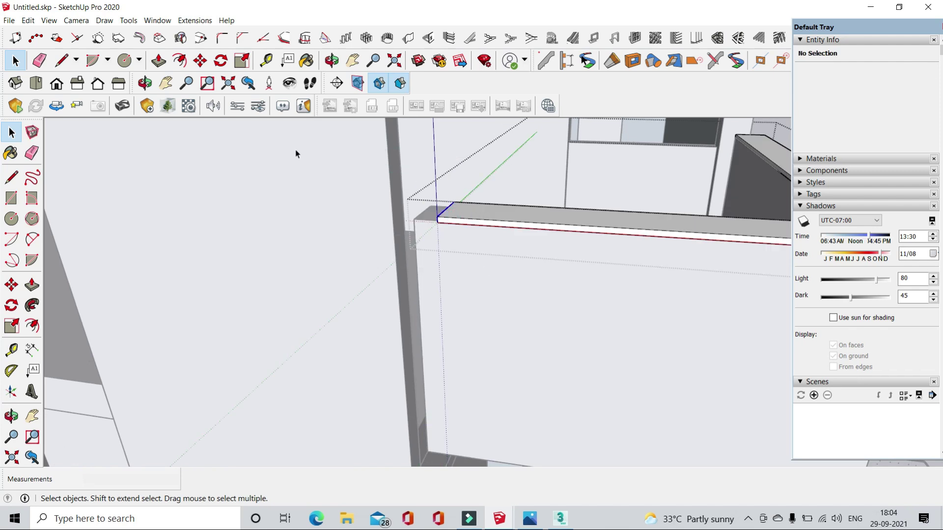
pyautogui.scroll(3, 457, 239)
pyautogui.click(421, 204)
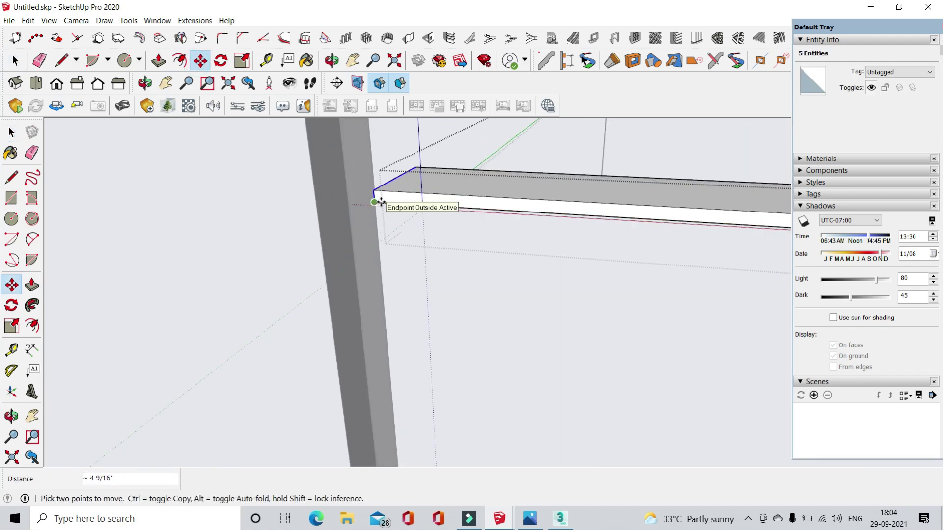
pyautogui.moveTo(375, 208); pyautogui.dragTo(326, 291, button='middle')
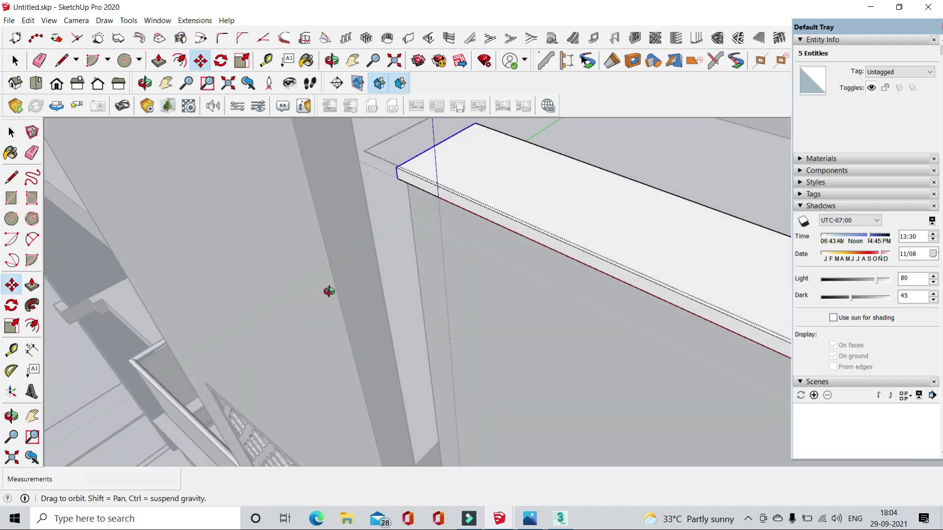
pyautogui.click(14, 60)
# - Triple-click the beam's connected geometry and begin, then abandon, a move from its corner
pyautogui.moveTo(353, 235)
pyautogui.mouseDown(button='middle')
pyautogui.moveTo(374, 246)
pyautogui.moveTo(299, 370)
pyautogui.moveTo(436, 232)
pyautogui.moveTo(422, 260)
pyautogui.moveTo(337, 173)
pyautogui.moveTo(543, 305)
pyautogui.moveTo(287, 107)
pyautogui.mouseUp(button='middle')
pyautogui.tripleClick(543, 305)
pyautogui.scroll(5, 457, 248)
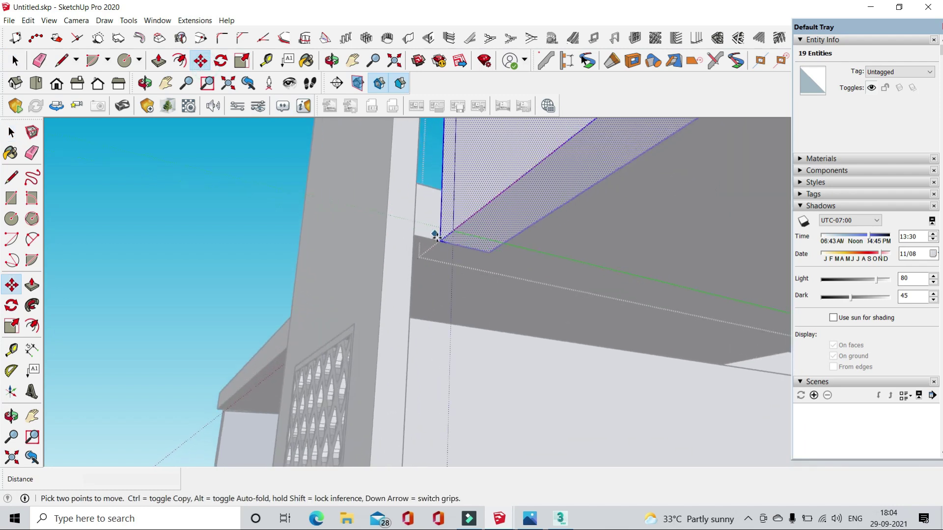
pyautogui.click(436, 236)
pyautogui.press('space')
pyautogui.scroll(-5, 549, 276)
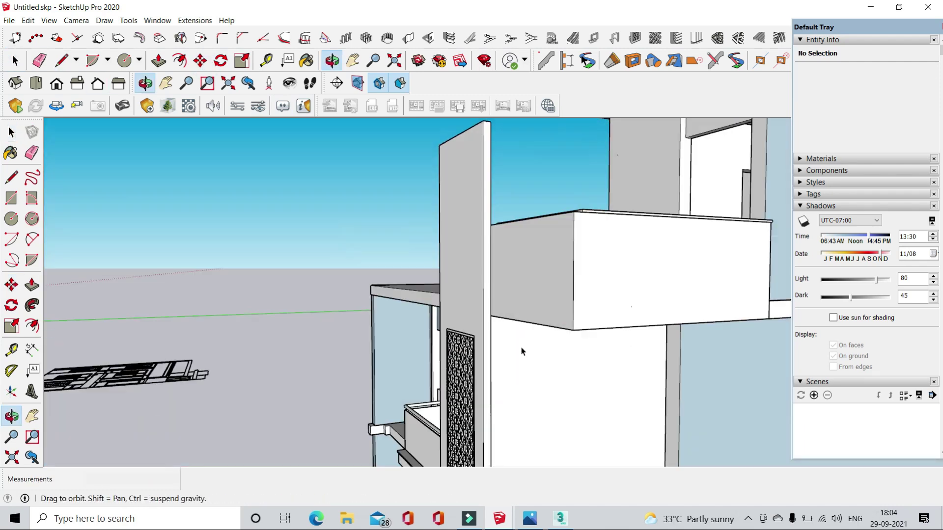
pyautogui.moveTo(522, 347); pyautogui.dragTo(545, 237, button='middle')
# - Select the parapet top's connected geometry and try moving it along the long edge
pyautogui.scroll(-3, 545, 237)
pyautogui.scroll(3, 462, 353)
pyautogui.scroll(2, 369, 211)
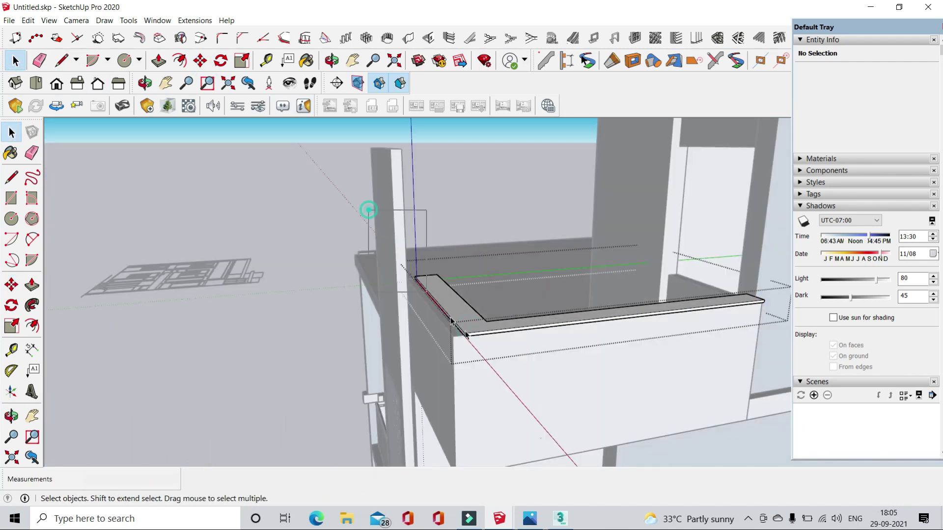
pyautogui.moveTo(368, 210); pyautogui.dragTo(421, 368, button='middle')
pyautogui.scroll(3, 227, 369)
pyautogui.tripleClick(227, 369)
pyautogui.keyDown('shift'); pyautogui.moveTo(227, 369); pyautogui.dragTo(362, 358, button='middle'); pyautogui.keyUp('shift')
pyautogui.press('m')
pyautogui.moveTo(135, 395)
pyautogui.mouseDown(button='middle')
pyautogui.moveTo(162, 260)
pyautogui.moveTo(263, 258)
pyautogui.moveTo(448, 280)
pyautogui.mouseUp(button='middle')
pyautogui.press('space')
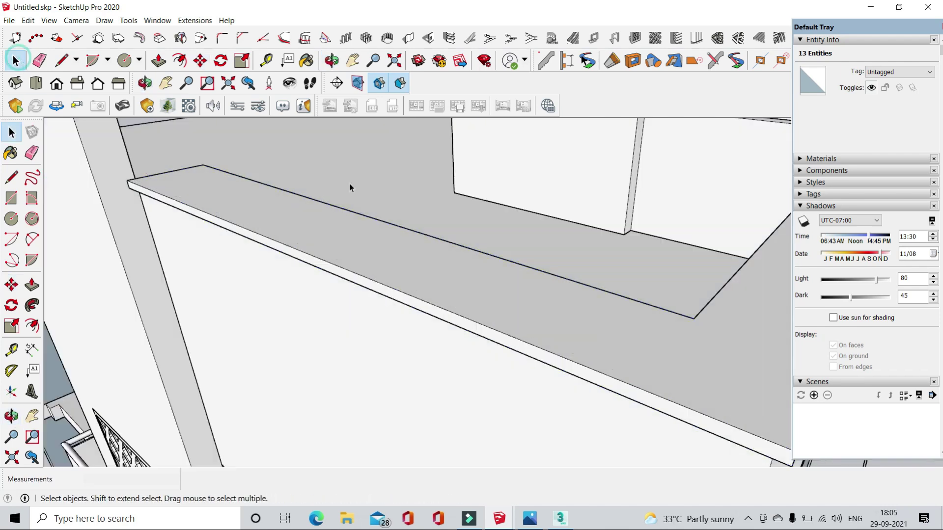
# - Push the beam stub's underside 4 1/2" up flush with the ceiling
pyautogui.scroll(-3, 351, 187)
pyautogui.moveTo(352, 187); pyautogui.dragTo(386, 200, button='middle')
pyautogui.click(49, 60)
pyautogui.scroll(3, 392, 256)
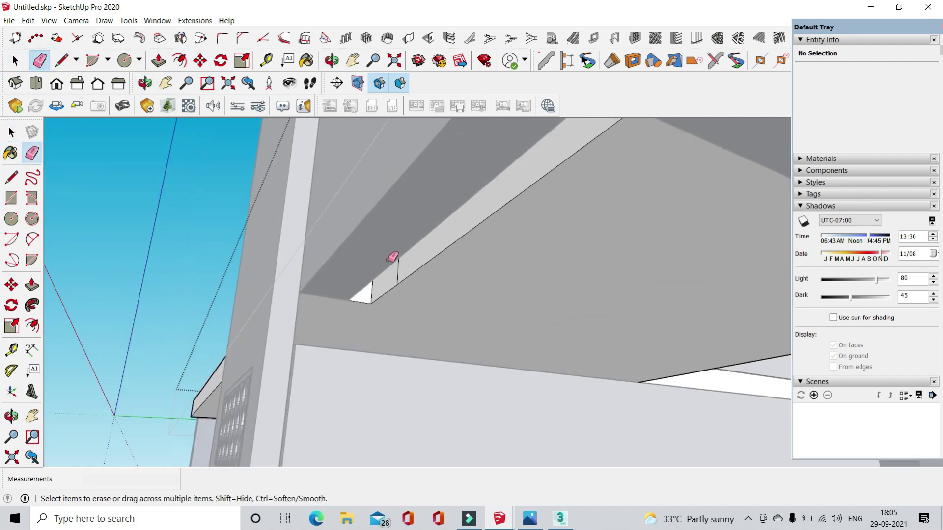
pyautogui.press('p')
pyautogui.moveTo(440, 248); pyautogui.dragTo(434, 231)
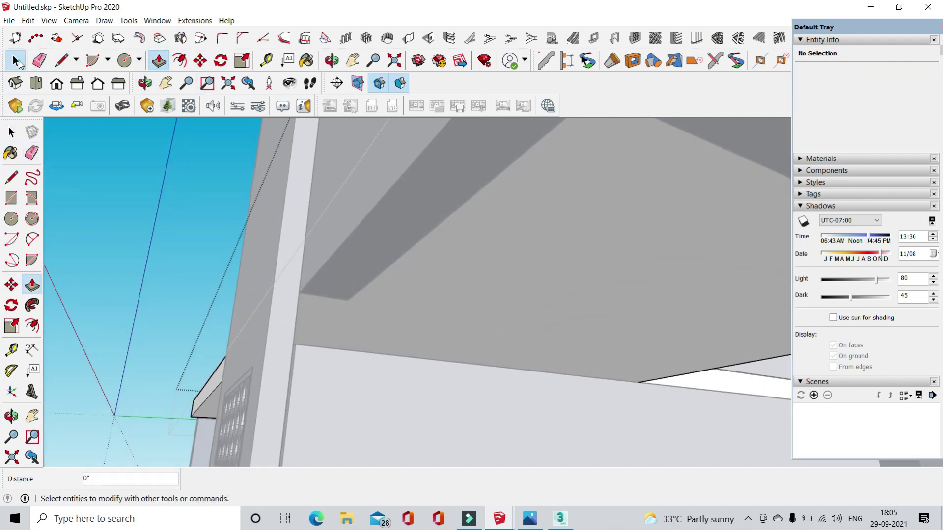
pyautogui.click(17, 61)
pyautogui.moveTo(351, 343); pyautogui.dragTo(431, 308, button='middle')
pyautogui.scroll(-5, 432, 307)
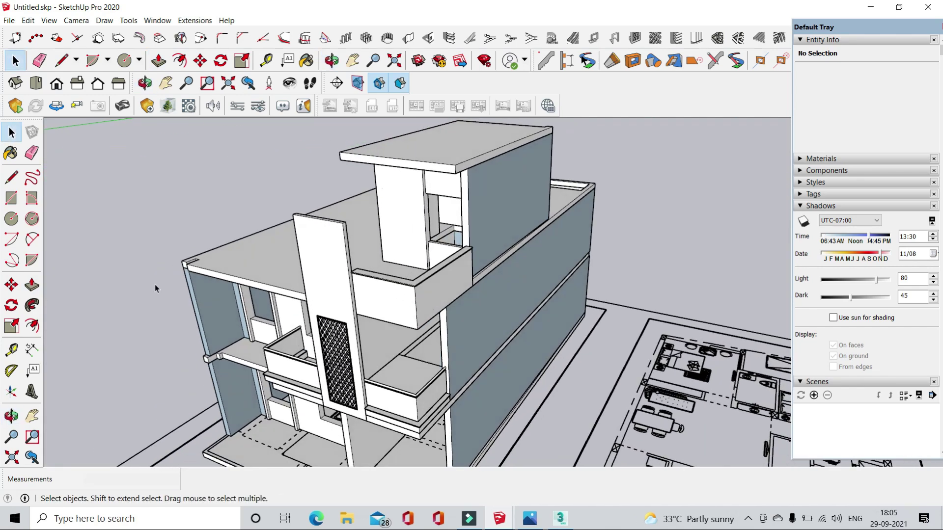
# - Push/Pull the small corner block's face 4 1/2" flush, giving one continuous slab edge
pyautogui.scroll(5, 155, 288)
pyautogui.moveTo(155, 289); pyautogui.dragTo(320, 316, button='middle')
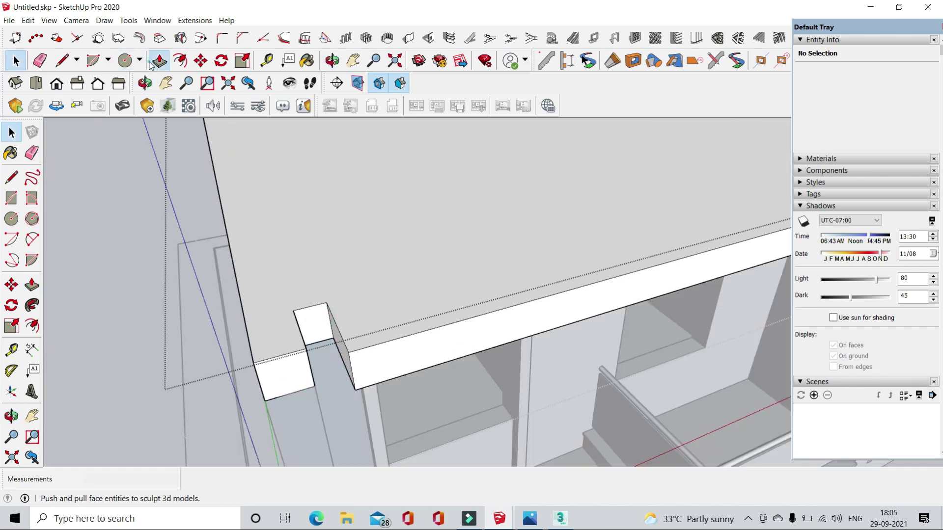
pyautogui.click(151, 63)
pyautogui.moveTo(320, 326); pyautogui.dragTo(322, 380)
pyautogui.scroll(-3, 310, 382)
pyautogui.moveTo(267, 347)
pyautogui.mouseDown(button='middle')
pyautogui.moveTo(362, 358)
pyautogui.moveTo(306, 362)
pyautogui.moveTo(354, 357)
pyautogui.mouseUp(button='middle')
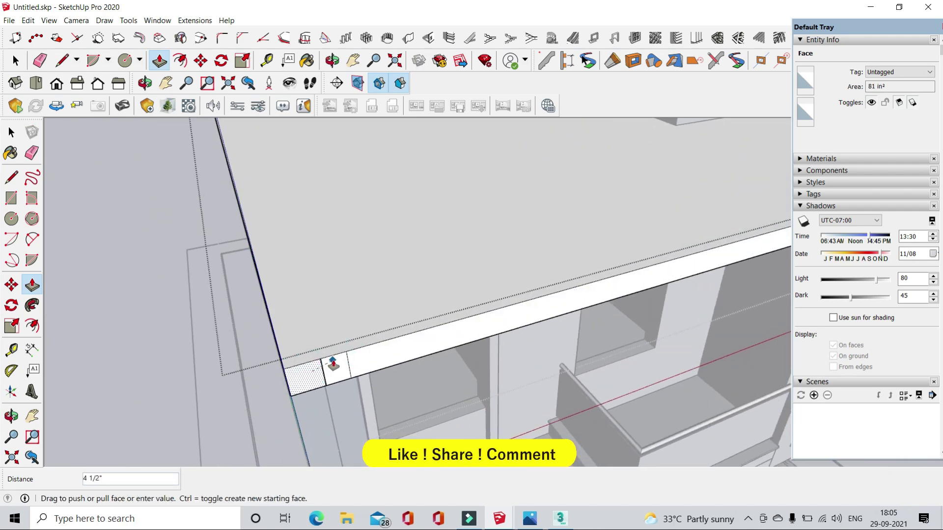
pyautogui.click(32, 63)
pyautogui.press('space')
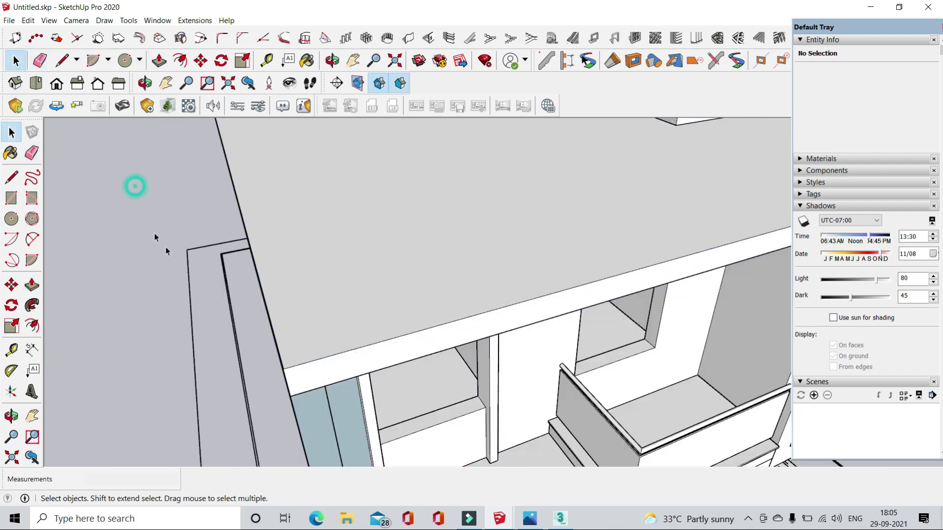
# - Select both parapet box groups and start a Ctrl-copy move from the box's corner
pyautogui.scroll(-5, 166, 246)
pyautogui.scroll(5, 294, 221)
pyautogui.moveTo(343, 221)
pyautogui.mouseDown(button='middle')
pyautogui.moveTo(614, 240)
pyautogui.moveTo(565, 257)
pyautogui.mouseUp(button='middle')
pyautogui.click(614, 240)
pyautogui.keyDown('shift'); pyautogui.click(584, 350); pyautogui.keyUp('shift')
pyautogui.press('m')
pyautogui.moveTo(584, 349)
pyautogui.mouseDown(button='middle')
pyautogui.moveTo(572, 186)
pyautogui.moveTo(491, 255)
pyautogui.mouseUp(button='middle')
pyautogui.click(572, 187)
pyautogui.press('ctrl')
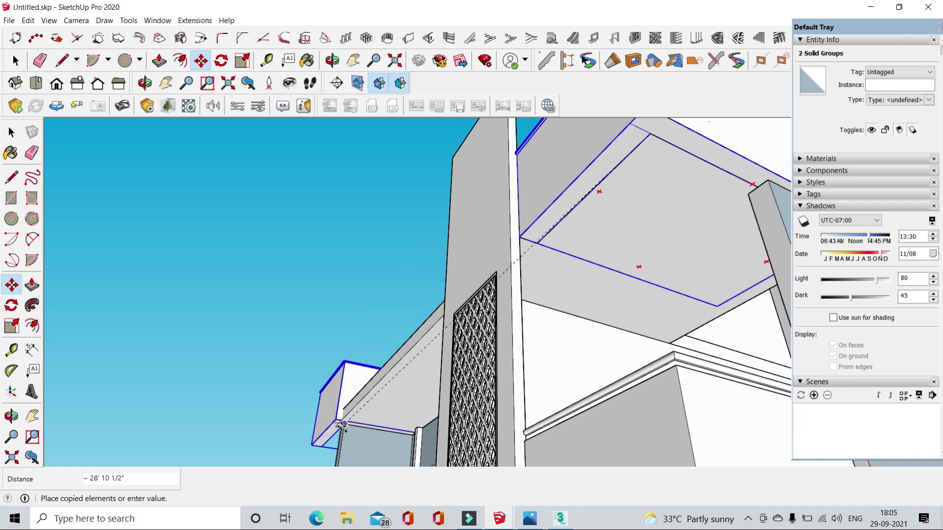
# - Flip the copied parapet box on the terrace corner along the red axis
pyautogui.scroll(3, 344, 425)
pyautogui.moveTo(354, 425); pyautogui.dragTo(406, 310, button='middle')
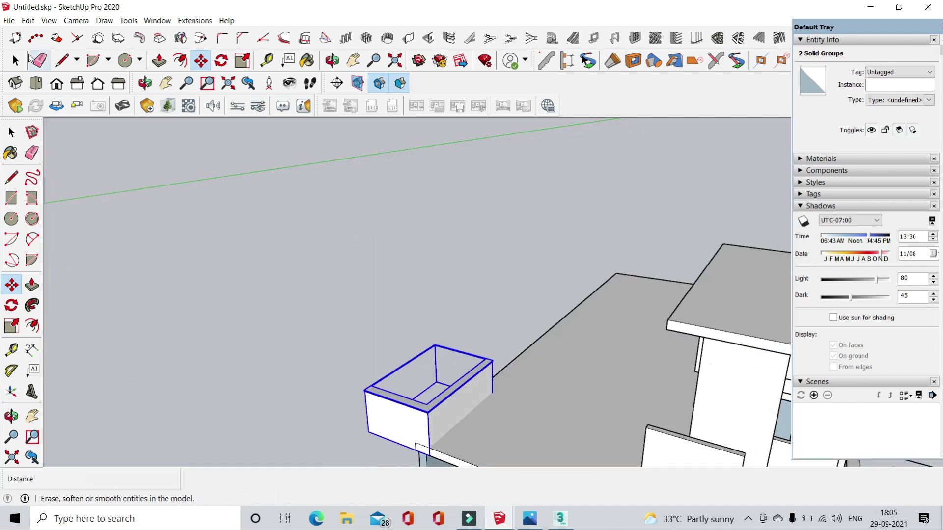
pyautogui.press('space')
pyautogui.scroll(5, 434, 285)
pyautogui.rightClick(434, 285)
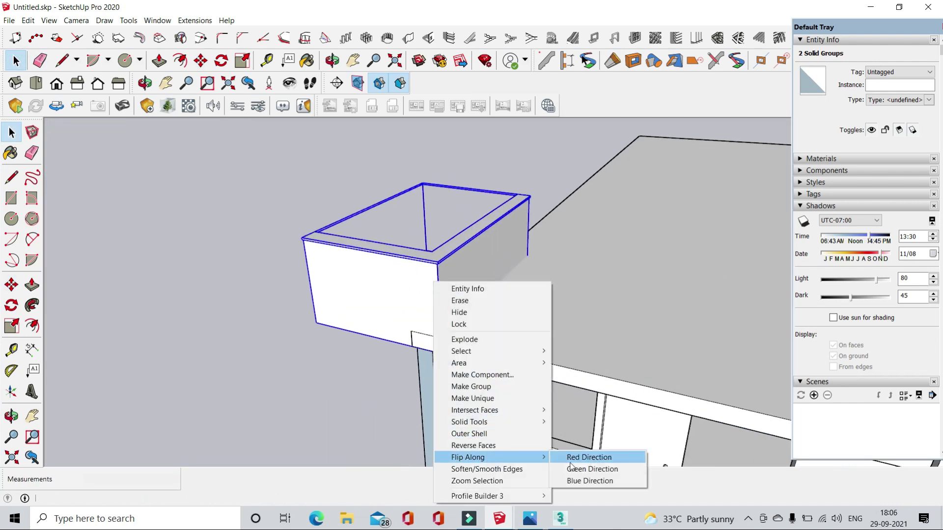
pyautogui.click(570, 467)
# - Merge the flipped box into one solid with Outer Shell
pyautogui.rightClick(451, 288)
pyautogui.click(417, 276)
pyautogui.rightClick(420, 259)
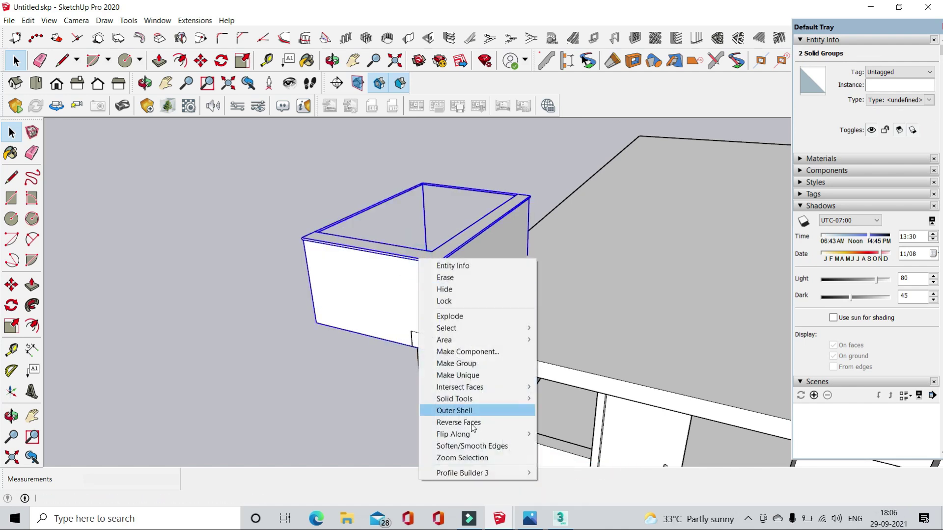
pyautogui.click(553, 434)
pyautogui.click(244, 257)
pyautogui.click(340, 265)
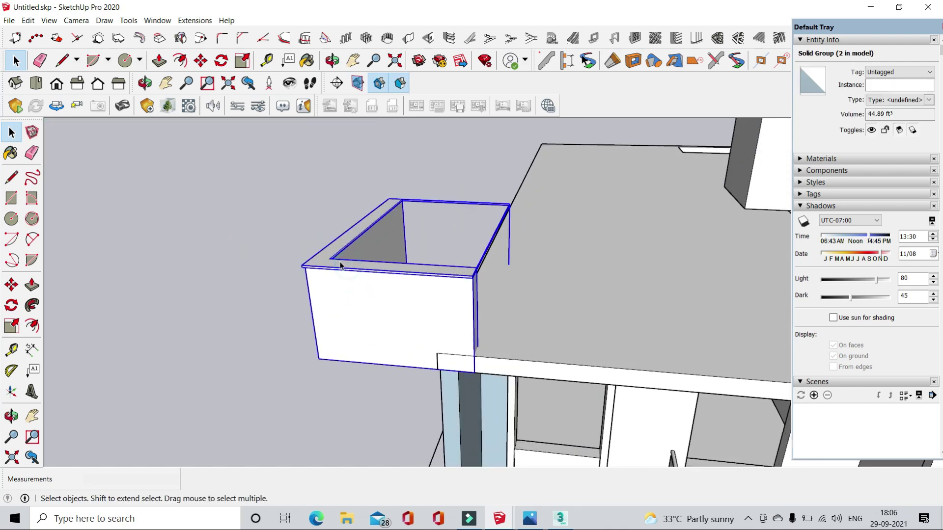
# - Start moving the merged box from its corner, then view the whole house
pyautogui.moveTo(395, 324)
pyautogui.mouseDown(button='middle')
pyautogui.moveTo(393, 162)
pyautogui.moveTo(427, 185)
pyautogui.mouseUp(button='middle')
pyautogui.click(427, 185)
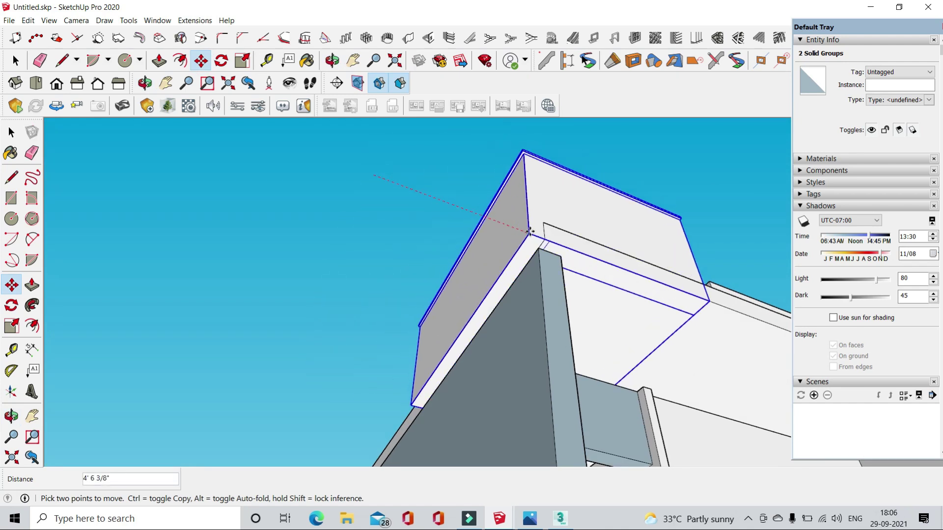
pyautogui.moveTo(498, 210); pyautogui.dragTo(412, 301, button='middle')
pyautogui.press('space')
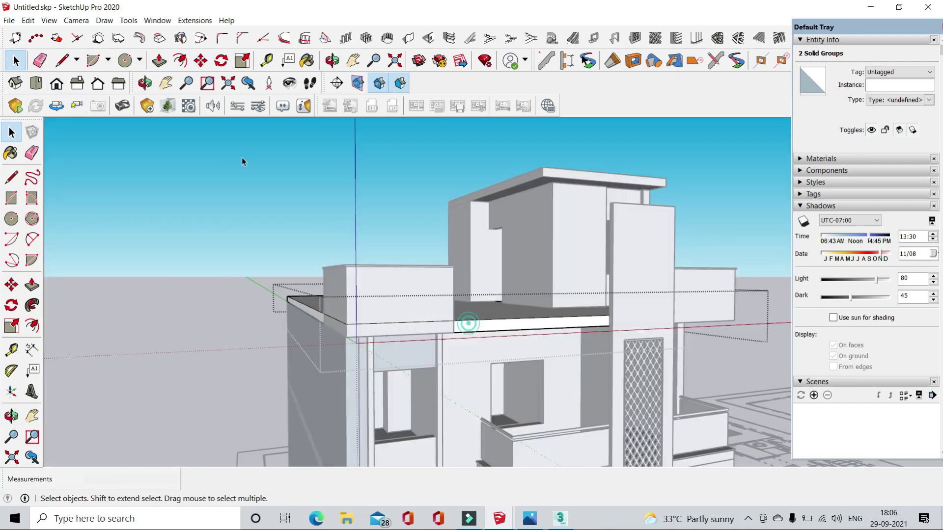
pyautogui.click(206, 137)
pyautogui.click(157, 64)
pyautogui.scroll(5, 326, 433)
# - Push the terrace face down 9" and push the parapet's end face inward
pyautogui.click(265, 407)
pyautogui.click(516, 252)
pyautogui.moveTo(515, 252)
pyautogui.mouseDown(button='middle')
pyautogui.moveTo(333, 389)
pyautogui.moveTo(217, 343)
pyautogui.mouseUp(button='middle')
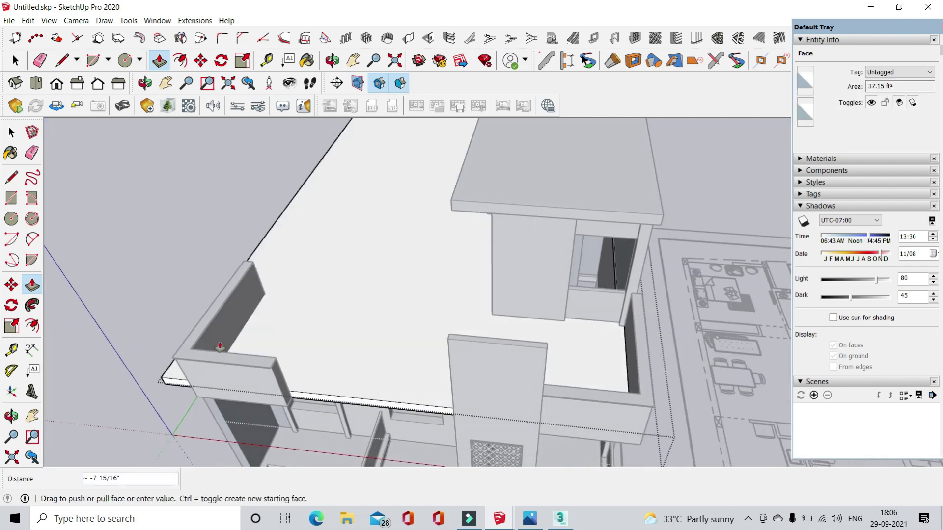
pyautogui.press('space')
# - Extend the parapet's end face about 11'8" along the roof edge
pyautogui.scroll(3, 237, 274)
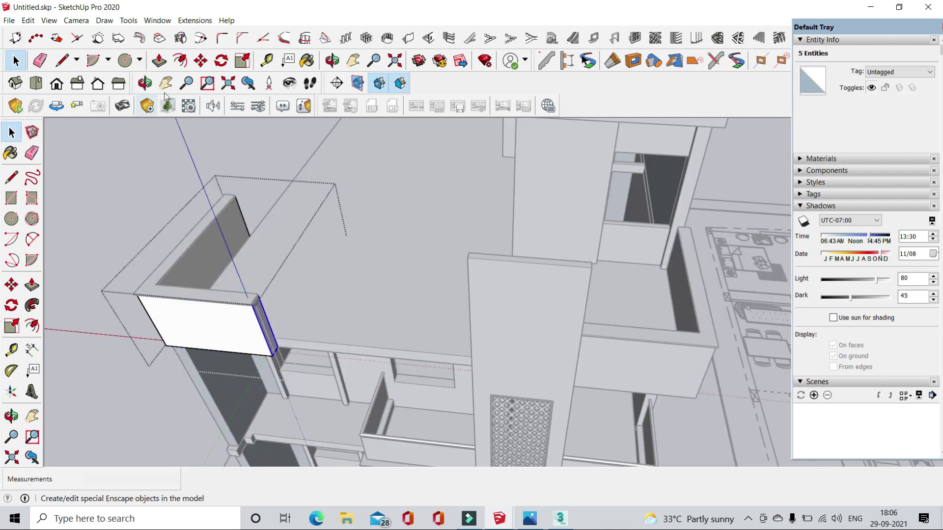
pyautogui.click(159, 60)
pyautogui.scroll(2, 270, 341)
pyautogui.click(270, 341)
pyautogui.click(547, 283)
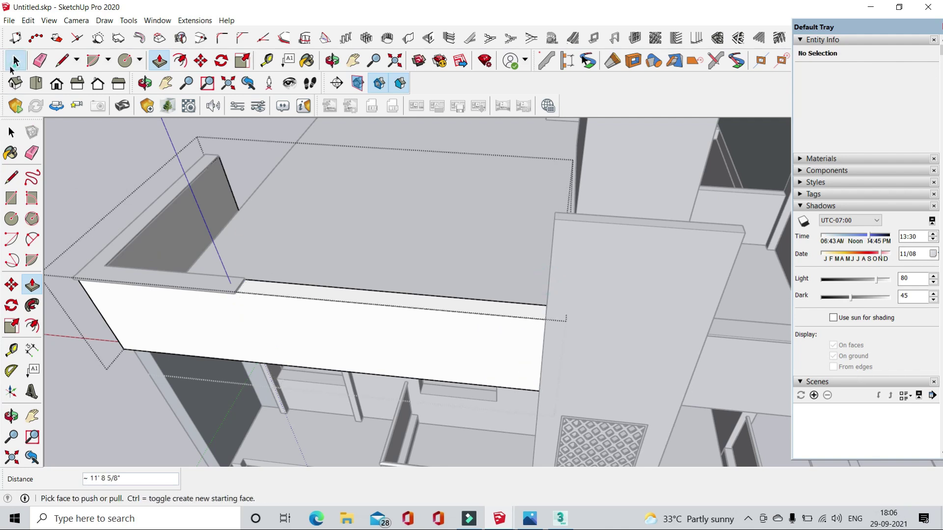
pyautogui.moveTo(178, 284)
pyautogui.mouseDown(button='middle')
pyautogui.moveTo(543, 208)
pyautogui.moveTo(480, 353)
pyautogui.moveTo(344, 246)
pyautogui.mouseUp(button='middle')
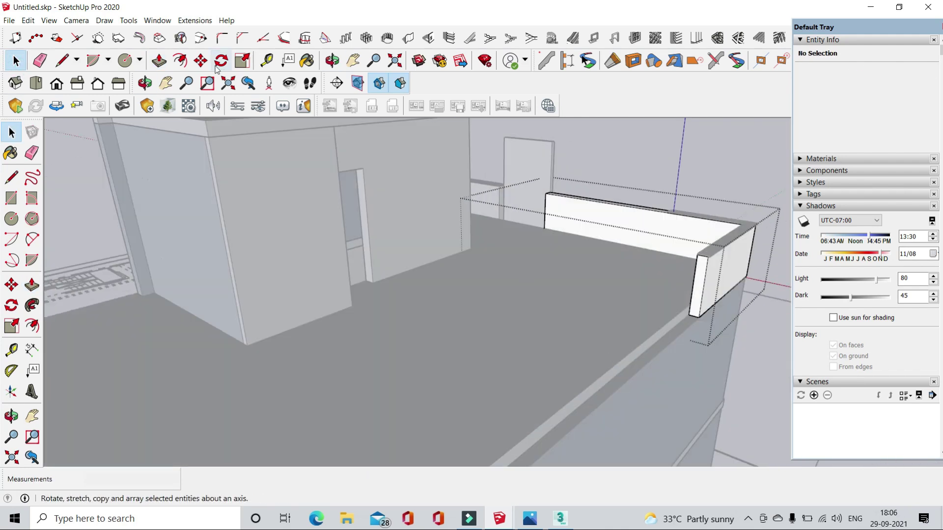
pyautogui.moveTo(663, 284)
pyautogui.mouseDown(button='middle')
pyautogui.moveTo(612, 291)
pyautogui.moveTo(518, 375)
pyautogui.moveTo(515, 358)
pyautogui.moveTo(535, 378)
pyautogui.moveTo(648, 211)
pyautogui.mouseUp(button='middle')
pyautogui.scroll(-5, 649, 211)
pyautogui.scroll(4, 517, 239)
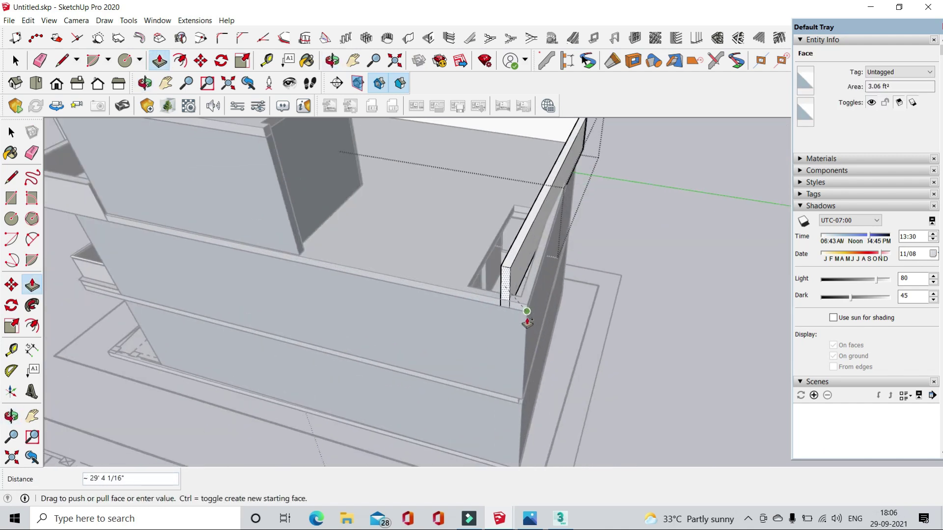
pyautogui.click(525, 319)
pyautogui.press('space')
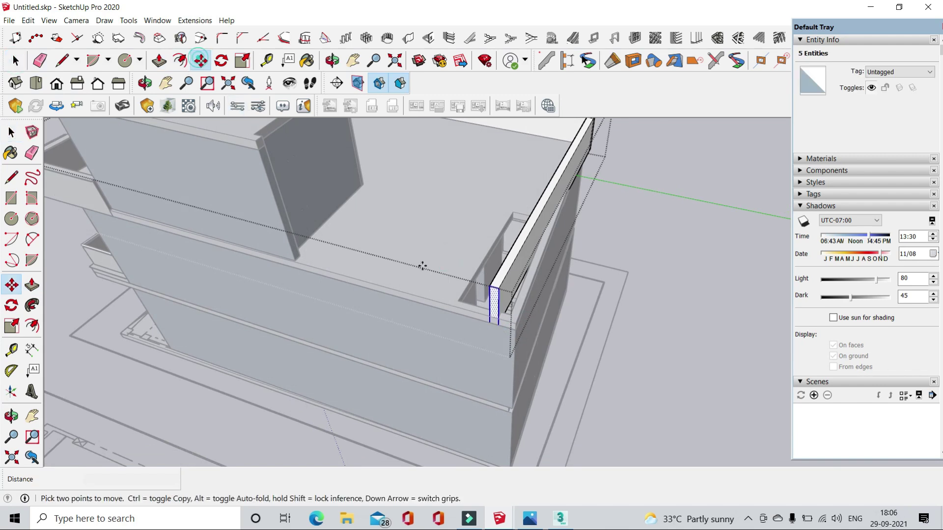
# - Pull the wall end into a narrow upright corner block, select it, and start moving it
pyautogui.scroll(2, 512, 354)
pyautogui.moveTo(573, 375); pyautogui.dragTo(326, 293, button='middle')
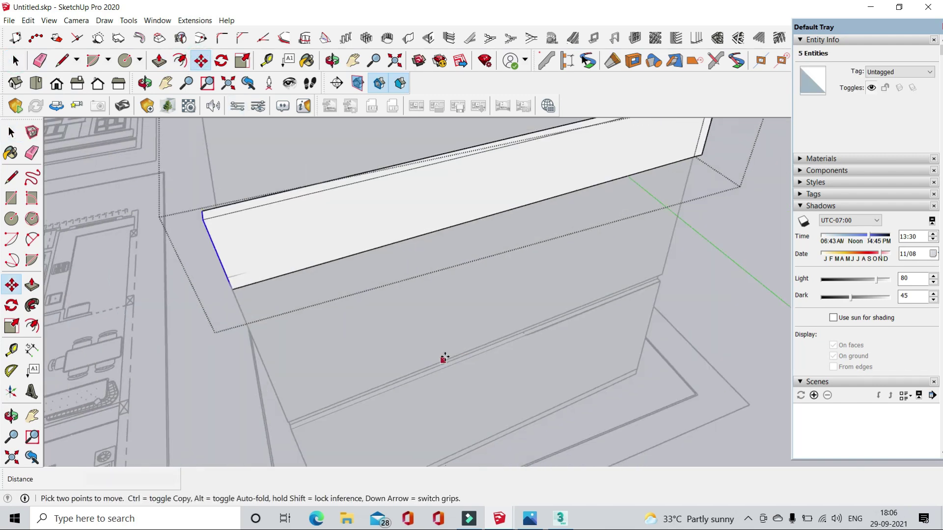
pyautogui.press('p')
pyautogui.scroll(3, 505, 319)
pyautogui.scroll(2, 581, 301)
pyautogui.click(581, 301)
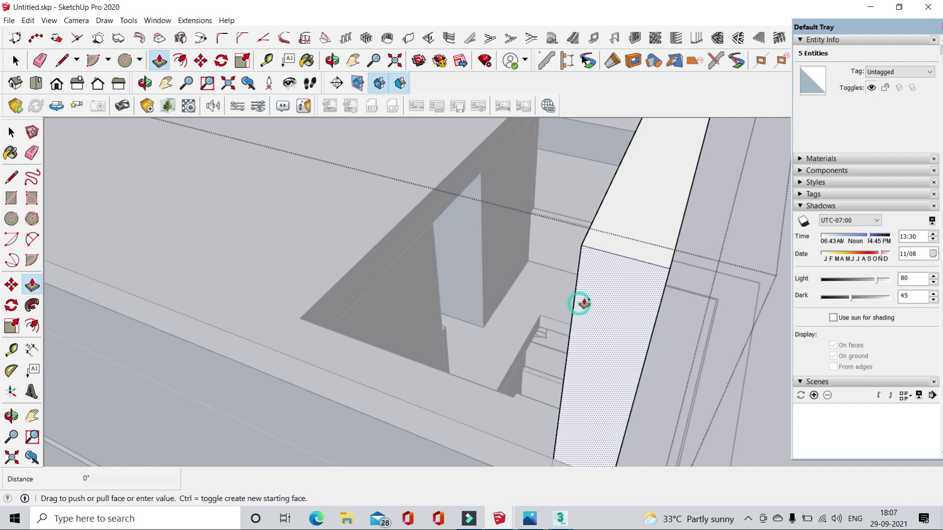
pyautogui.moveTo(598, 268)
pyautogui.mouseDown(button='middle')
pyautogui.moveTo(488, 264)
pyautogui.moveTo(538, 347)
pyautogui.mouseUp(button='middle')
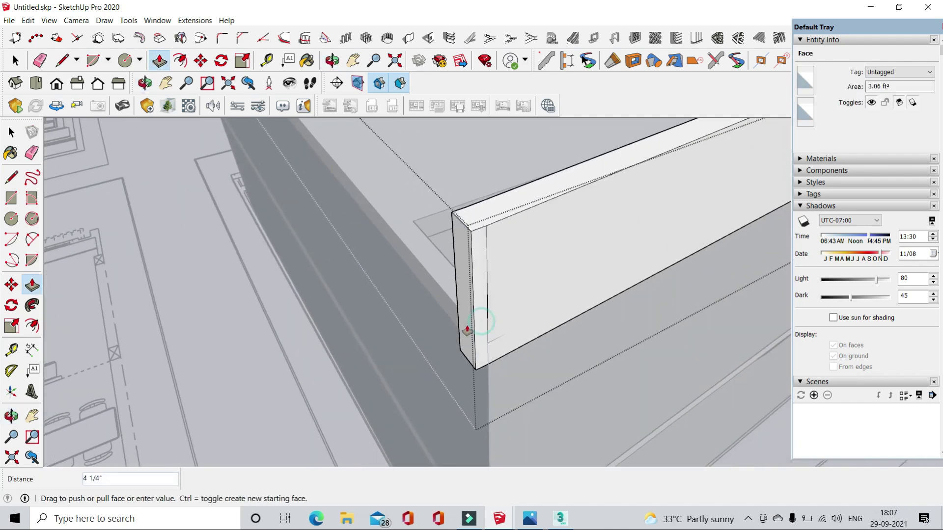
pyautogui.moveTo(467, 332); pyautogui.dragTo(438, 331, button='middle')
pyautogui.moveTo(442, 336); pyautogui.dragTo(435, 254)
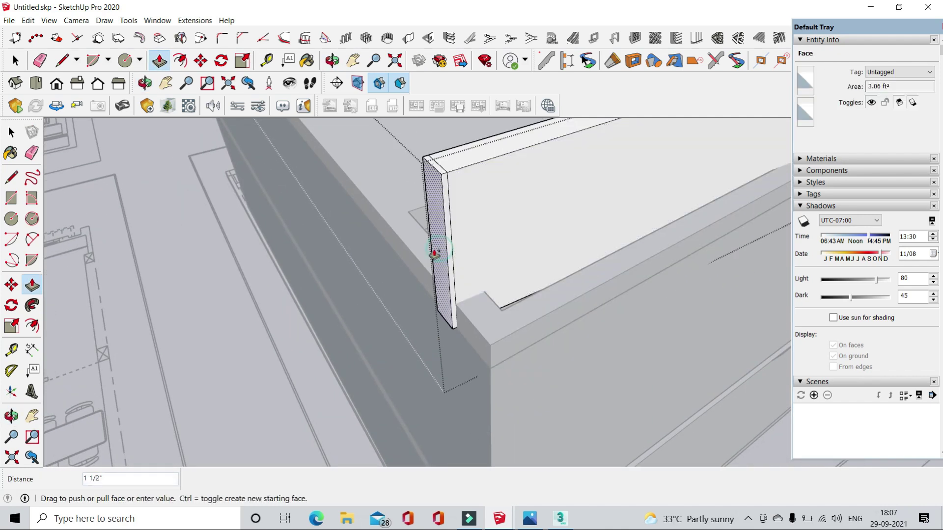
pyautogui.click(13, 61)
pyautogui.moveTo(491, 349); pyautogui.dragTo(491, 349)
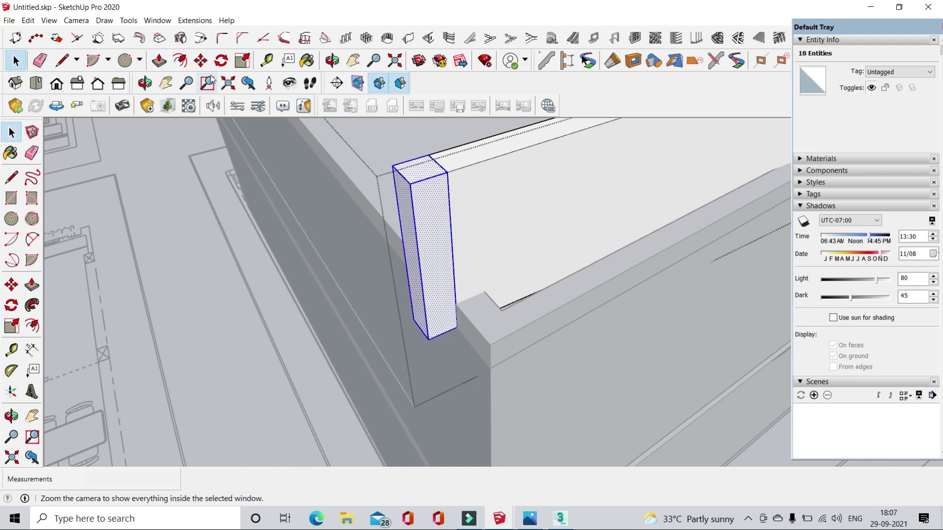
pyautogui.click(428, 339)
# - Place the corner block and stretch it along the wall top into a long roof-edge wall
pyautogui.click(490, 367)
pyautogui.moveTo(490, 367); pyautogui.dragTo(646, 383, button='middle')
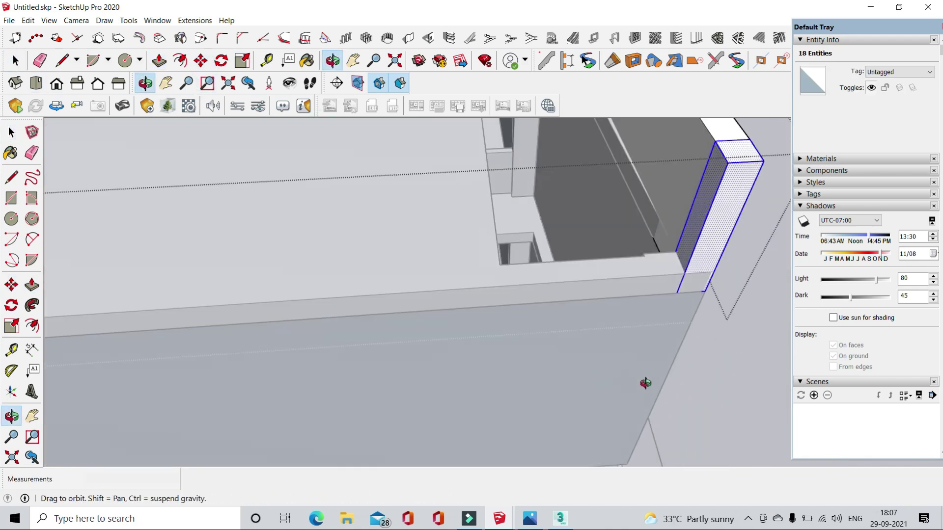
pyautogui.click(158, 61)
pyautogui.moveTo(689, 229)
pyautogui.mouseDown()
pyautogui.moveTo(562, 275)
pyautogui.moveTo(263, 248)
pyautogui.mouseUp()
pyautogui.moveTo(591, 276); pyautogui.dragTo(326, 267, button='middle')
pyautogui.moveTo(362, 189)
pyautogui.mouseDown(button='middle')
pyautogui.moveTo(393, 297)
pyautogui.moveTo(370, 252)
pyautogui.mouseUp(button='middle')
pyautogui.press('space')
# - Move the new wall along the red axis into its position
pyautogui.click(200, 60)
pyautogui.click(511, 180)
pyautogui.scroll(5, 351, 225)
pyautogui.scroll(3, 352, 225)
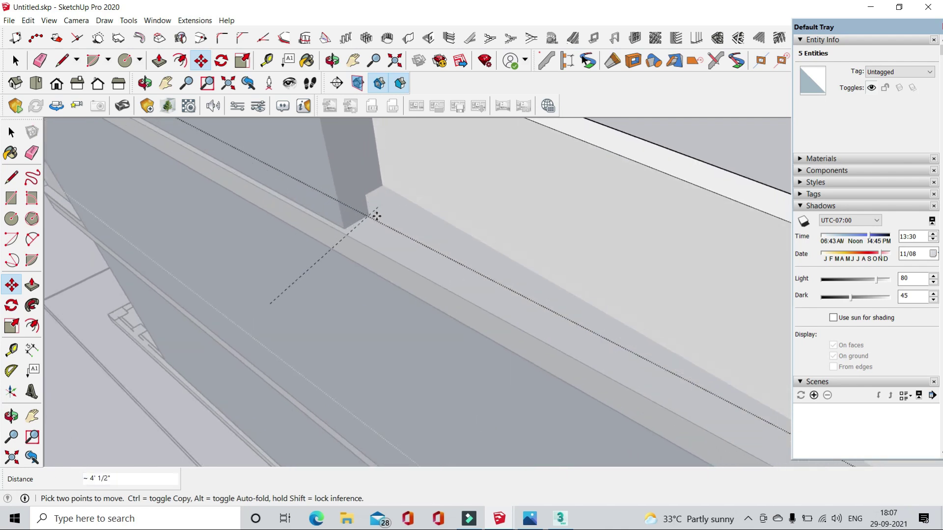
pyautogui.moveTo(398, 225)
pyautogui.mouseDown(button='middle')
pyautogui.moveTo(404, 213)
pyautogui.moveTo(374, 238)
pyautogui.moveTo(309, 253)
pyautogui.mouseUp(button='middle')
pyautogui.click(404, 213)
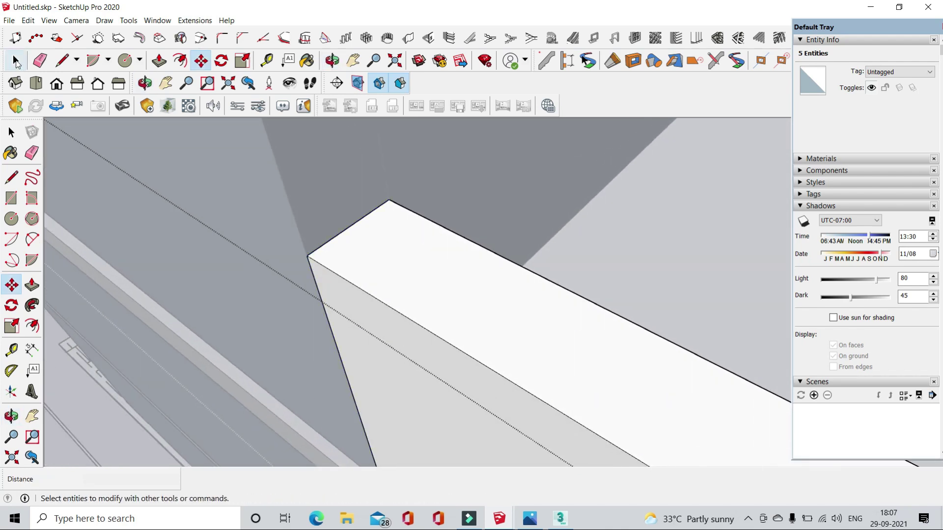
pyautogui.click(15, 61)
pyautogui.moveTo(501, 356); pyautogui.dragTo(428, 322, button='middle')
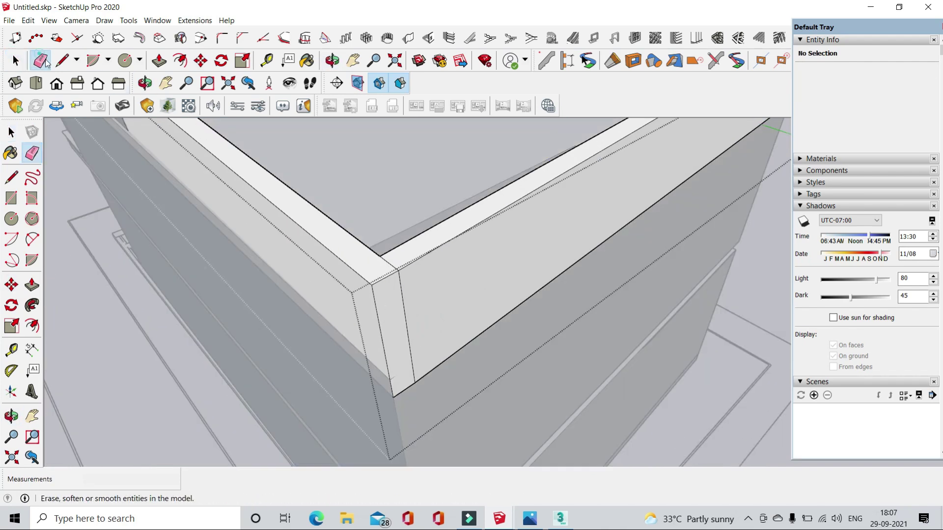
pyautogui.scroll(2, 357, 252)
# - Draw a guide line across the wall face at the corner and pick that face
pyautogui.click(15, 61)
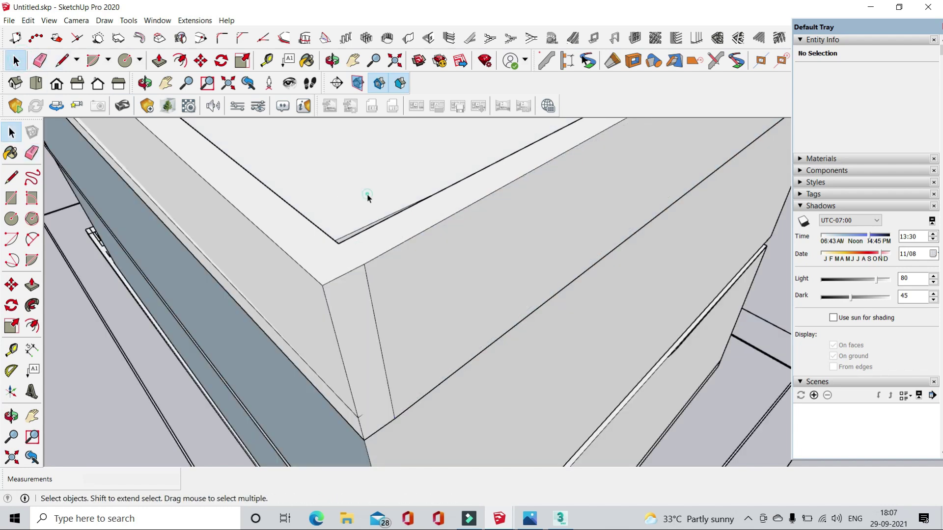
pyautogui.moveTo(368, 197); pyautogui.dragTo(265, 288, button='middle')
pyautogui.press('p')
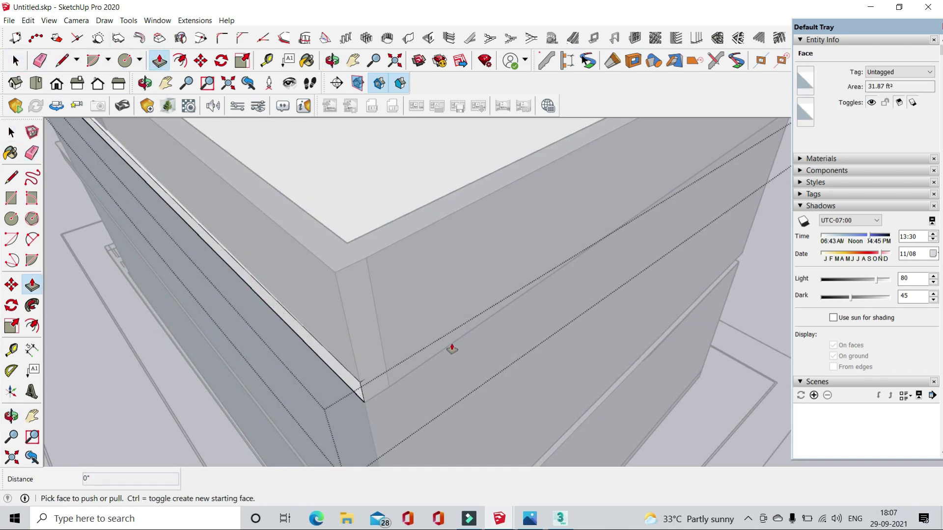
pyautogui.moveTo(452, 348); pyautogui.dragTo(193, 267, button='middle')
pyautogui.press('l')
pyautogui.scroll(3, 228, 214)
pyautogui.moveTo(227, 214)
pyautogui.mouseDown(button='middle')
pyautogui.moveTo(242, 218)
pyautogui.moveTo(167, 317)
pyautogui.mouseUp(button='middle')
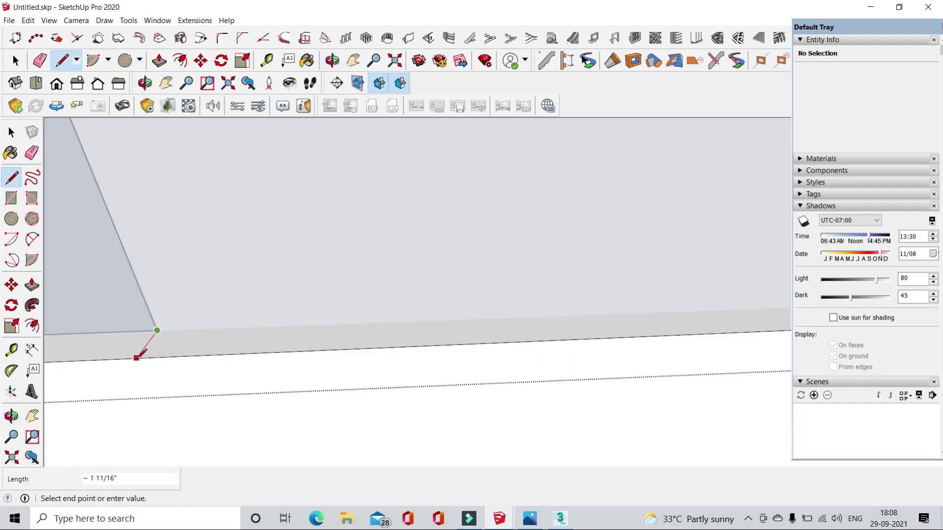
pyautogui.moveTo(178, 274)
pyautogui.mouseDown(button='middle')
pyautogui.moveTo(178, 407)
pyautogui.moveTo(187, 147)
pyautogui.mouseUp(button='middle')
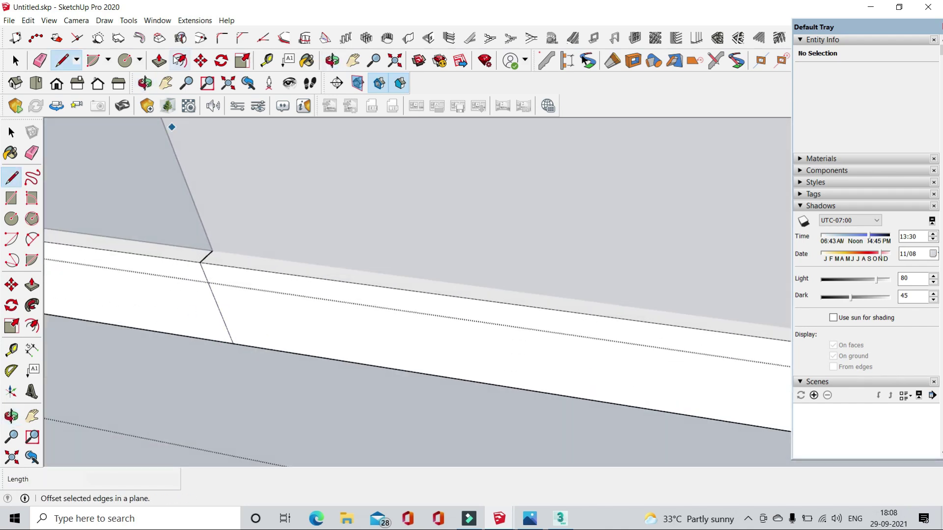
pyautogui.click(159, 61)
pyautogui.click(257, 316)
pyautogui.click(211, 255)
# - Start a rectangle from the wall vertex across the wall, then cancel it
pyautogui.click(140, 60)
pyautogui.click(147, 78)
pyautogui.click(211, 249)
pyautogui.moveTo(210, 248); pyautogui.dragTo(81, 204, button='middle')
pyautogui.scroll(-3, 82, 203)
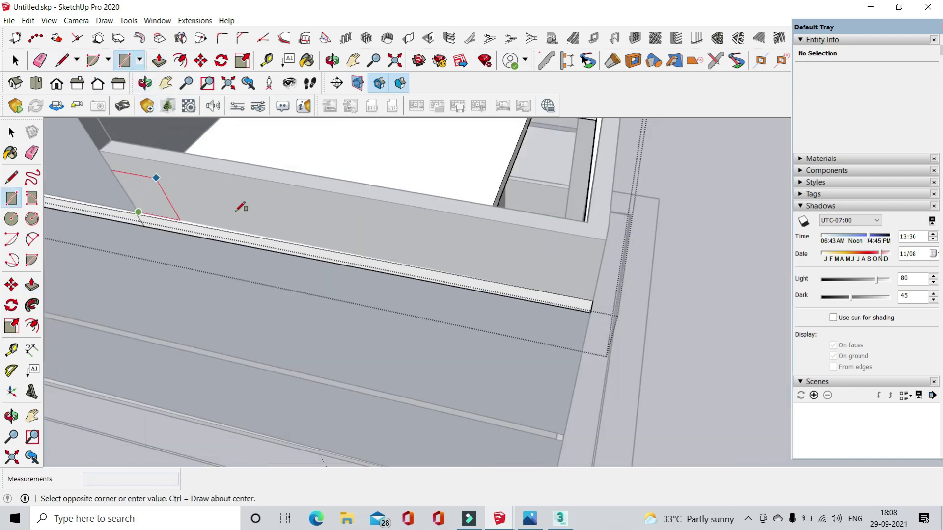
pyautogui.press('space')
# - Zoom around to inspect the thin L-shaped strip along the slab's outer corner
pyautogui.scroll(-3, 635, 319)
pyautogui.scroll(5, 634, 319)
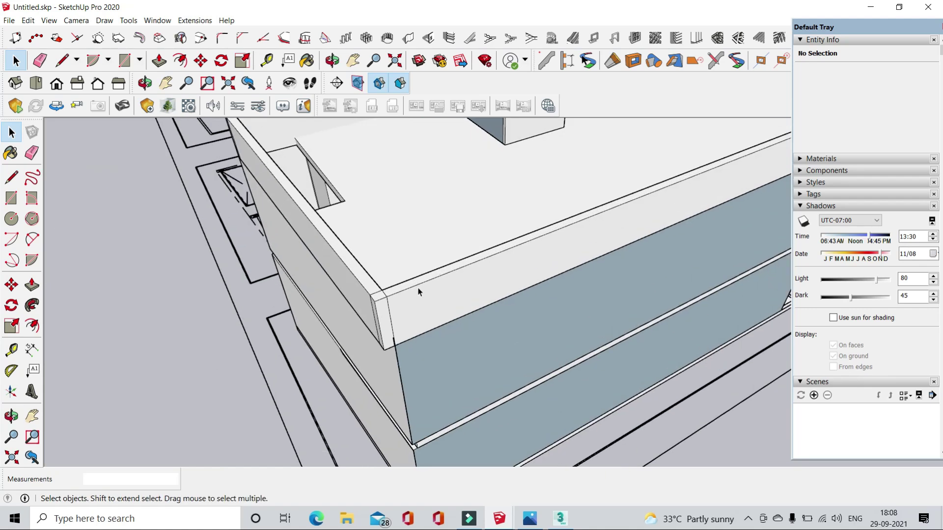
pyautogui.scroll(3, 417, 295)
pyautogui.scroll(2, 391, 337)
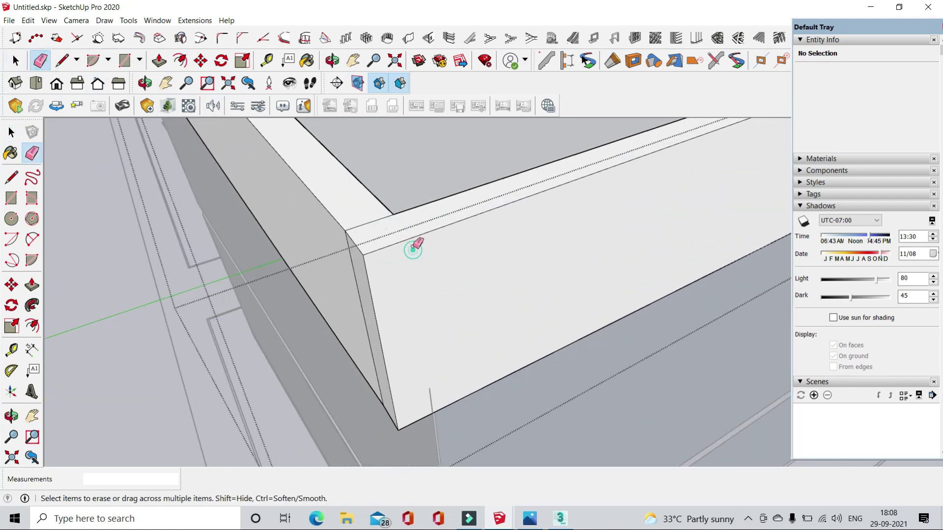
pyautogui.press('z')
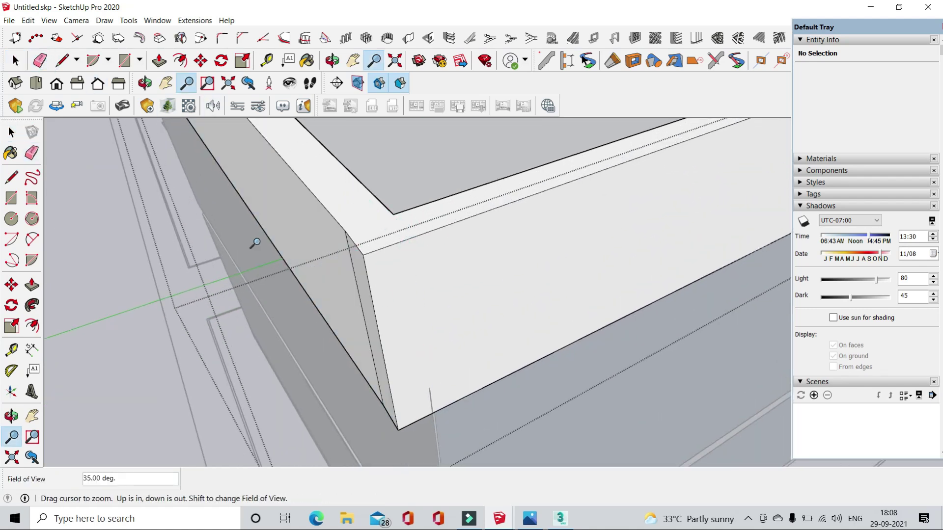
pyautogui.press('space')
pyautogui.scroll(-2, 192, 247)
pyautogui.scroll(-5, 281, 253)
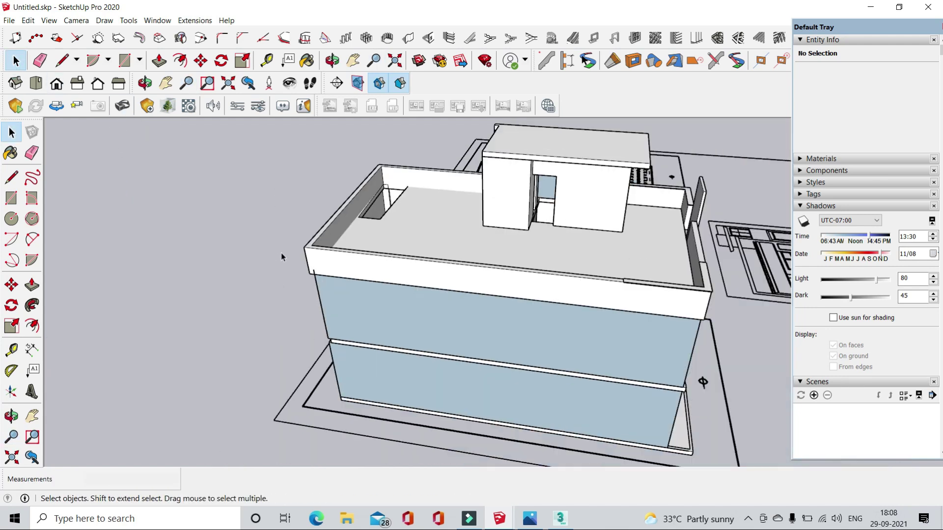
pyautogui.scroll(1, 673, 383)
pyautogui.scroll(5, 578, 319)
pyautogui.scroll(-4, 579, 320)
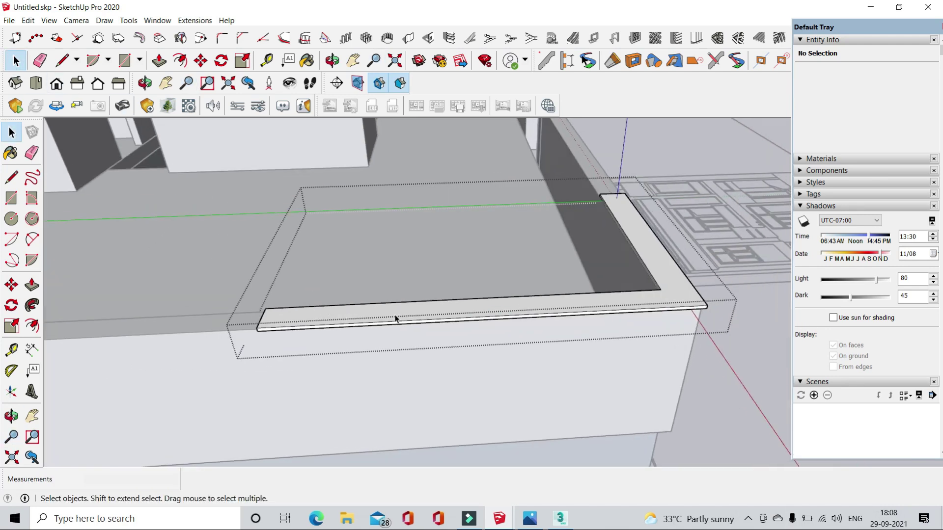
# - Copy the ledge slab group onto the top of the terrace parapet
pyautogui.scroll(1, 396, 318)
pyautogui.click(391, 334)
pyautogui.scroll(2, 391, 336)
pyautogui.press('m')
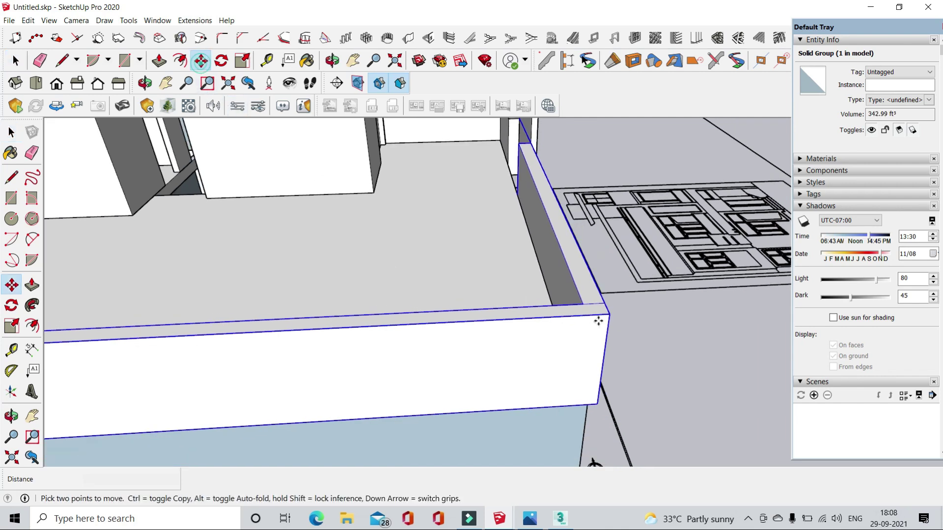
pyautogui.scroll(3, 597, 319)
pyautogui.press('ctrl')
pyautogui.click(452, 307)
pyautogui.click(450, 187)
pyautogui.scroll(-3, 449, 187)
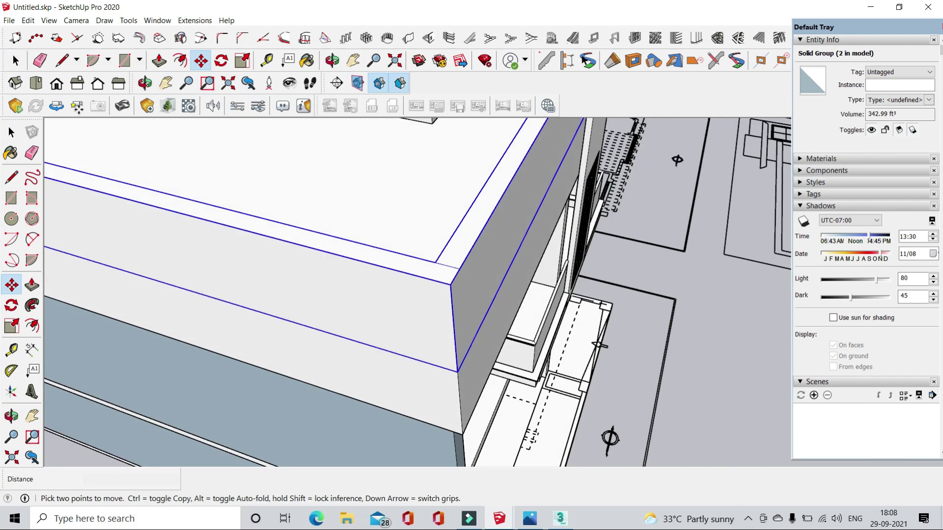
pyautogui.press('space')
# - Open the copied slab group and push/pull its top face
pyautogui.doubleClick(384, 290)
pyautogui.scroll(-5, 448, 264)
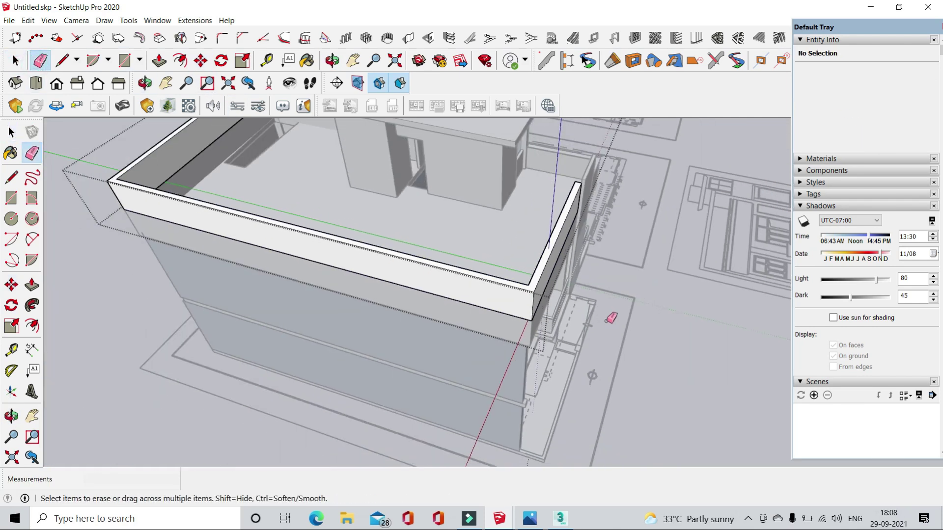
pyautogui.click(159, 61)
pyautogui.moveTo(343, 245); pyautogui.dragTo(491, 295, button='middle')
pyautogui.scroll(3, 505, 307)
pyautogui.click(505, 307)
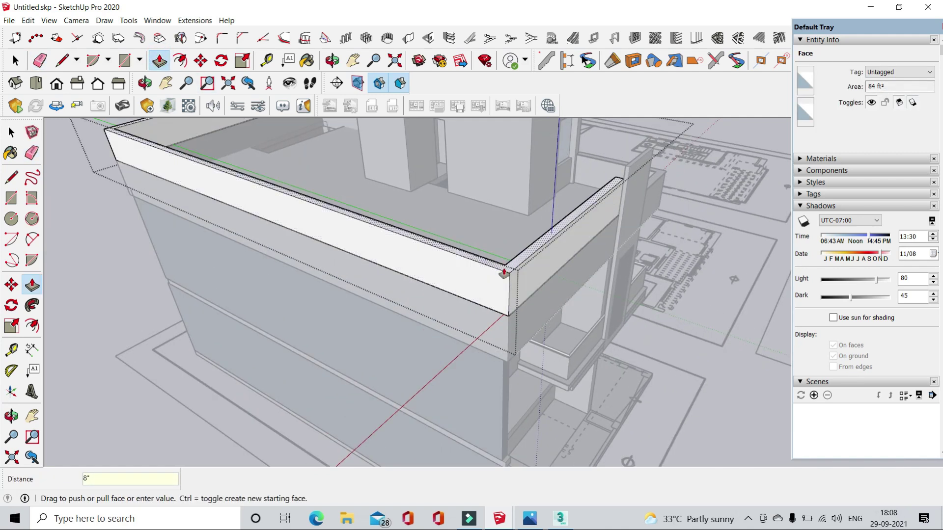
pyautogui.scroll(3, 508, 305)
pyautogui.scroll(-3, 511, 302)
pyautogui.scroll(-4, 452, 261)
# - Push the ledge's edge face 1 inch to form a slim projecting coping
pyautogui.moveTo(543, 238)
pyautogui.mouseDown(button='middle')
pyautogui.moveTo(564, 237)
pyautogui.moveTo(216, 308)
pyautogui.moveTo(182, 300)
pyautogui.mouseUp(button='middle')
pyautogui.scroll(3, 182, 300)
pyautogui.click(186, 300)
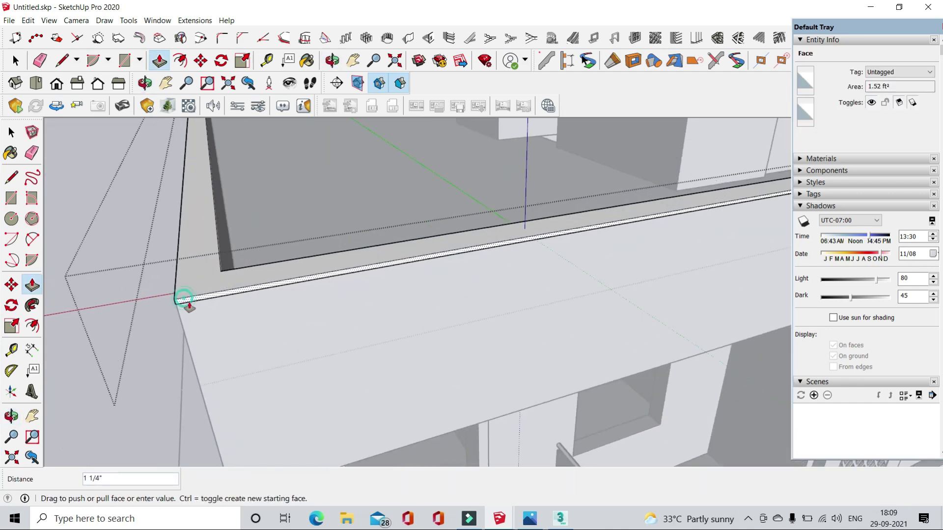
pyautogui.write('1')
pyautogui.scroll(3, 181, 320)
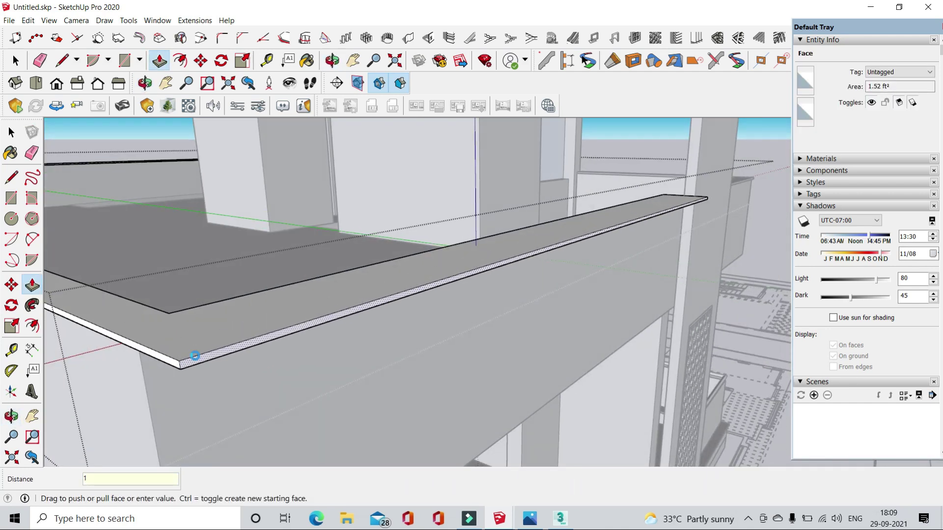
pyautogui.press('Return')
pyautogui.scroll(1, 195, 355)
# - Orbit out to look down on the roof and the new coping
pyautogui.moveTo(140, 356)
pyautogui.mouseDown(button='middle')
pyautogui.moveTo(538, 362)
pyautogui.moveTo(319, 191)
pyautogui.mouseUp(button='middle')
pyautogui.press('space')
pyautogui.scroll(-5, 538, 362)
pyautogui.scroll(3, 373, 232)
pyautogui.scroll(3, 373, 232)
pyautogui.moveTo(493, 202)
pyautogui.mouseDown(button='middle')
pyautogui.moveTo(467, 225)
pyautogui.moveTo(444, 372)
pyautogui.mouseUp(button='middle')
pyautogui.scroll(3, 467, 225)
pyautogui.scroll(-3, 445, 371)
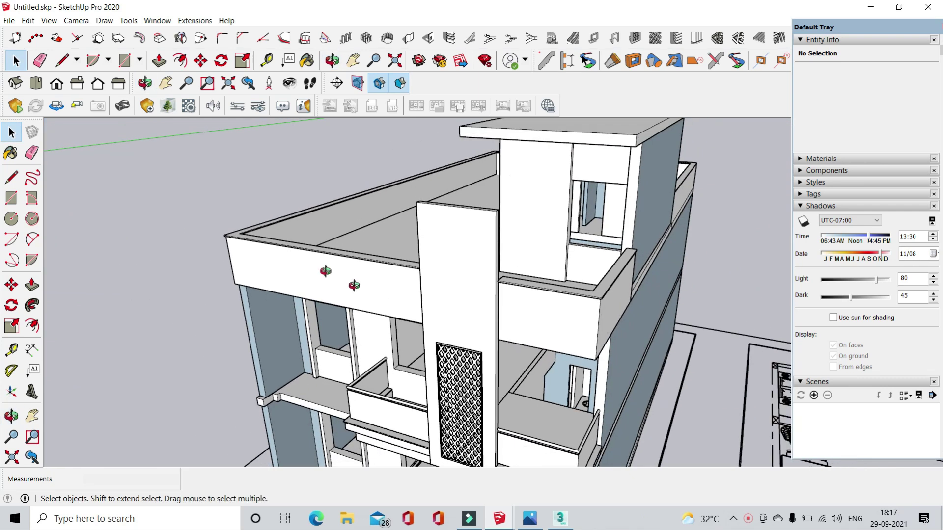
pyautogui.press('o')
pyautogui.scroll(3, 434, 310)
pyautogui.moveTo(474, 316)
pyautogui.mouseDown(button='middle')
pyautogui.moveTo(267, 282)
pyautogui.moveTo(322, 293)
pyautogui.moveTo(285, 281)
pyautogui.moveTo(275, 261)
pyautogui.mouseUp(button='middle')
pyautogui.press('space')
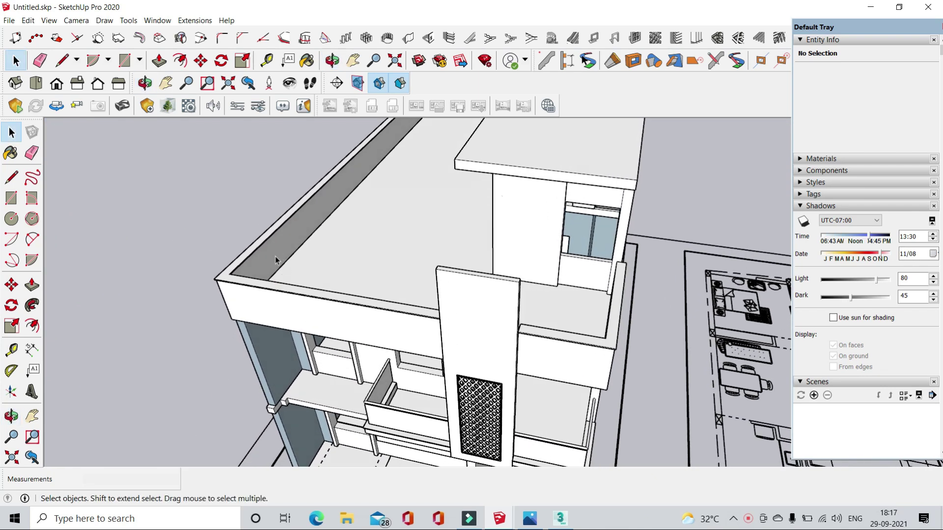
pyautogui.scroll(2, 221, 270)
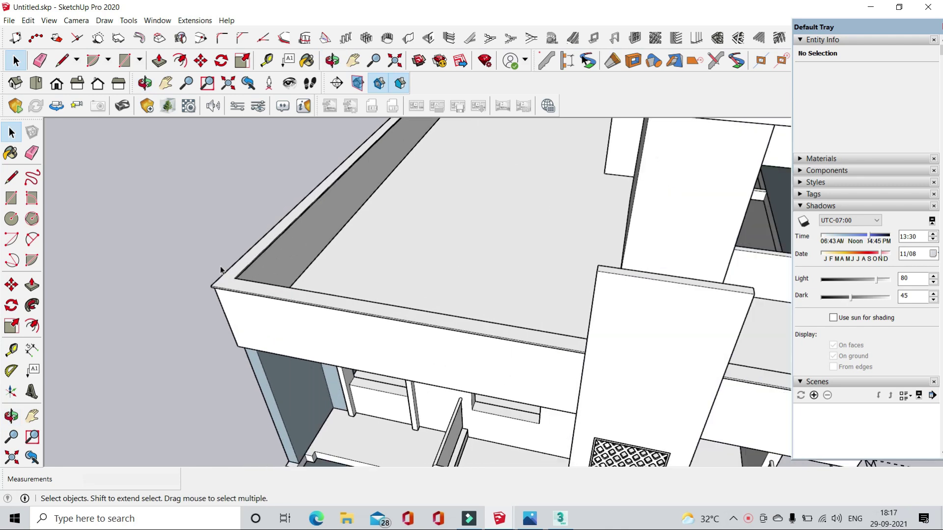
pyautogui.moveTo(248, 282)
pyautogui.mouseDown(button='middle')
pyautogui.moveTo(263, 211)
pyautogui.moveTo(235, 110)
pyautogui.moveTo(260, 346)
pyautogui.mouseUp(button='middle')
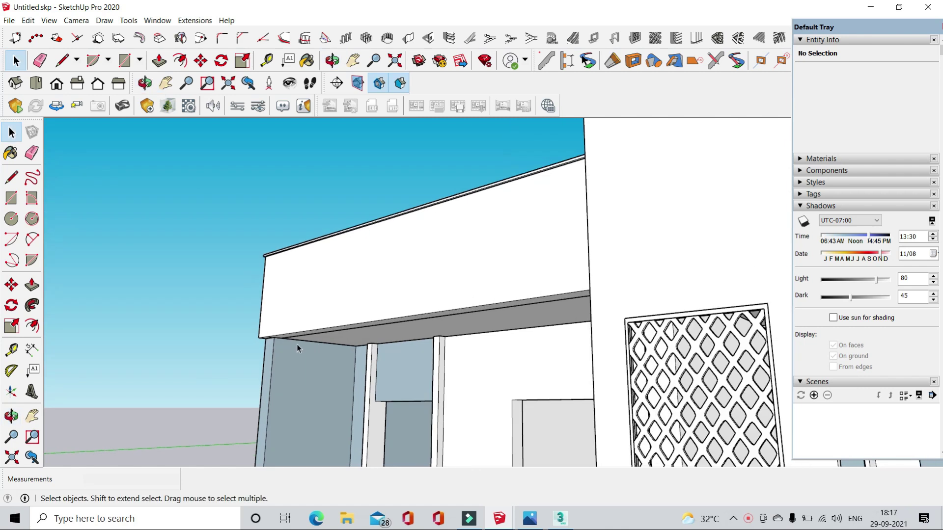
pyautogui.moveTo(297, 358)
pyautogui.mouseDown(button='middle')
pyautogui.moveTo(309, 338)
pyautogui.moveTo(440, 361)
pyautogui.mouseUp(button='middle')
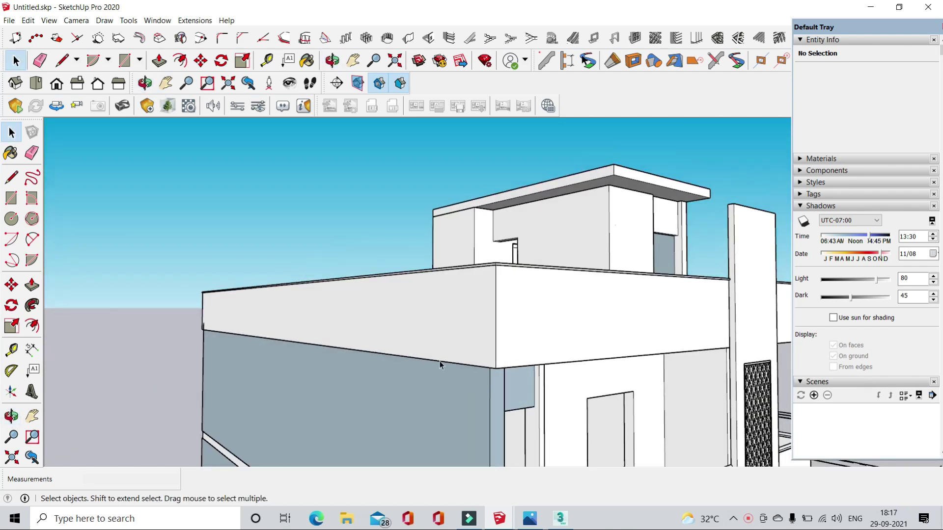
pyautogui.moveTo(520, 236)
pyautogui.mouseDown(button='middle')
pyautogui.moveTo(485, 411)
pyautogui.moveTo(485, 402)
pyautogui.mouseUp(button='middle')
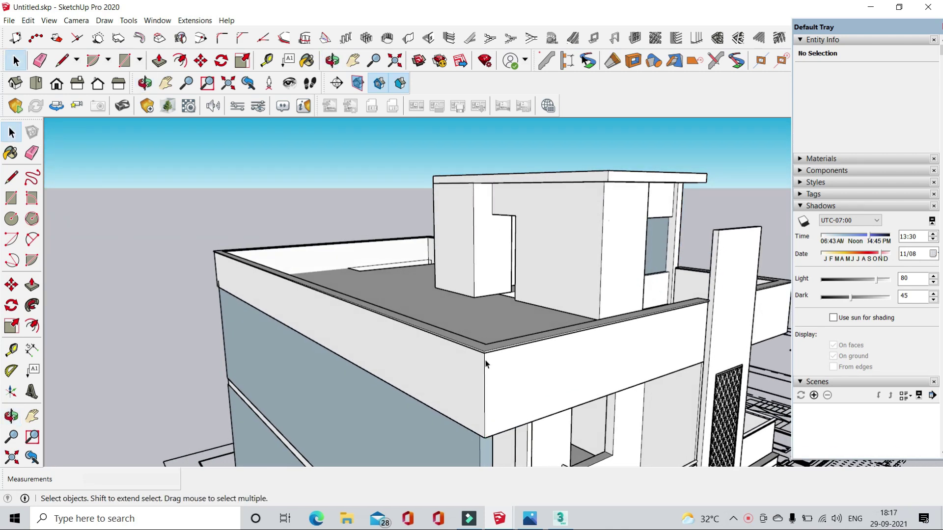
pyautogui.moveTo(485, 364); pyautogui.dragTo(119, 202, button='middle')
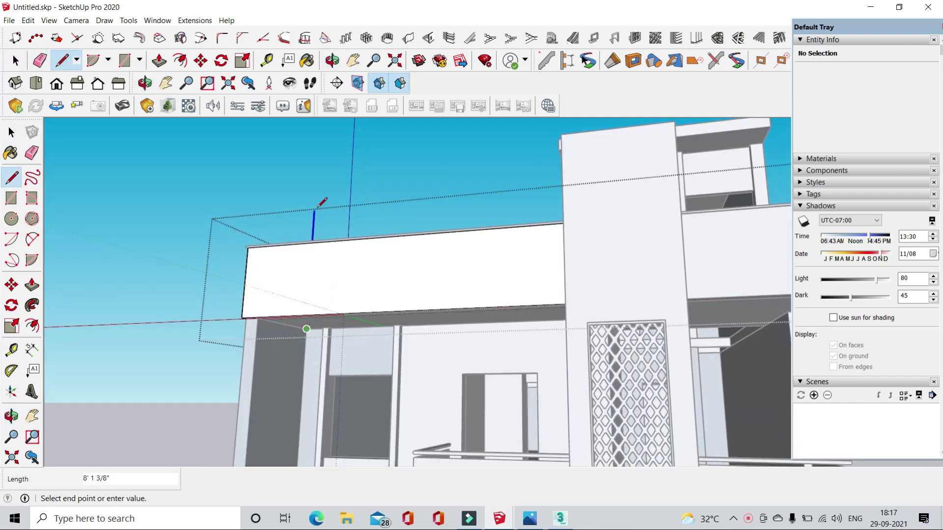
# - Finish the marking line on the terrace parapet near its front corner
pyautogui.moveTo(322, 201); pyautogui.dragTo(324, 419, button='middle')
pyautogui.scroll(2, 294, 169)
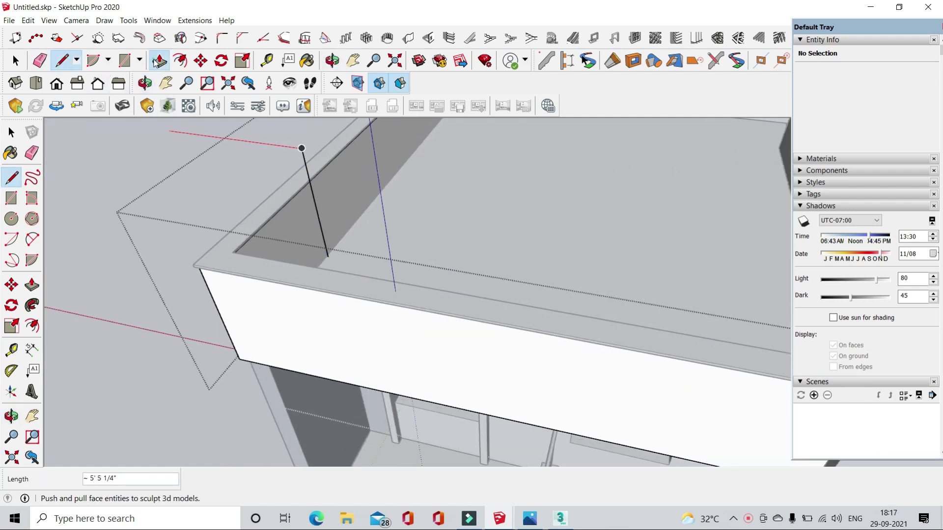
pyautogui.click(156, 62)
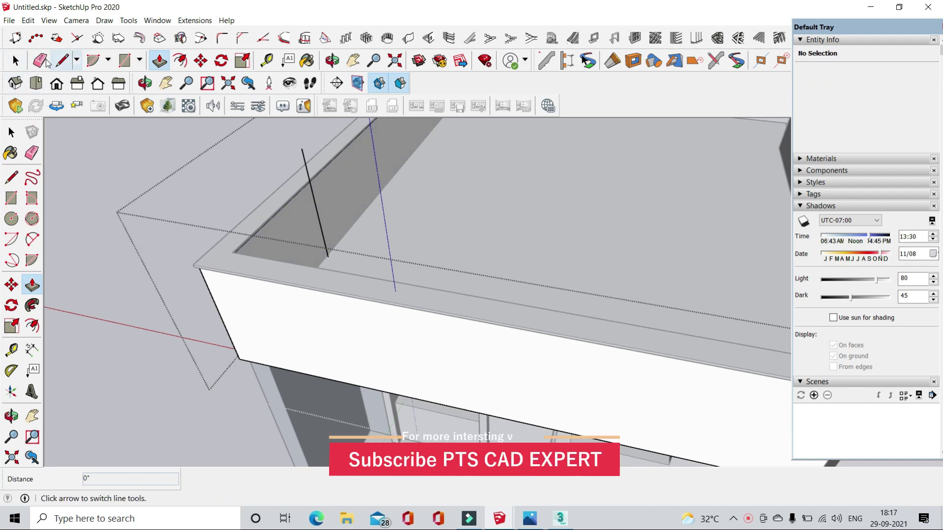
pyautogui.moveTo(343, 183); pyautogui.dragTo(303, 222, button='middle')
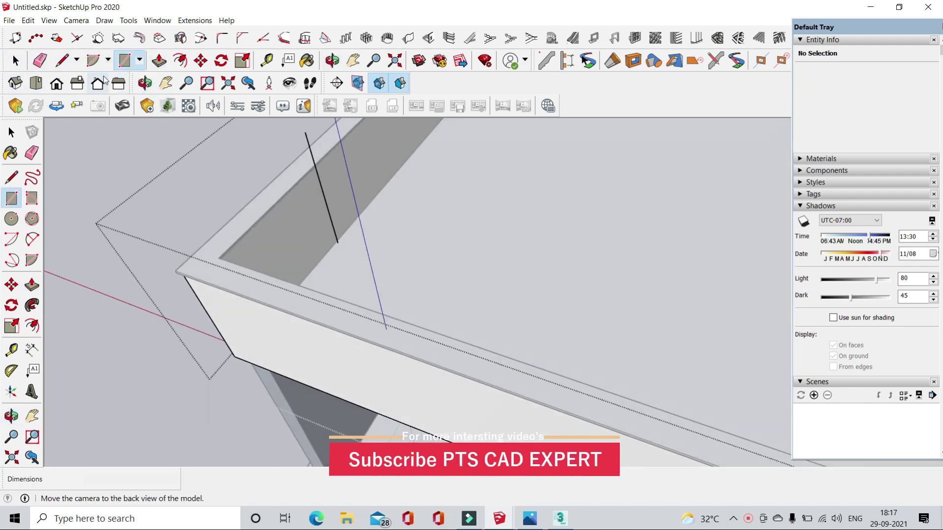
pyautogui.scroll(3, 331, 252)
pyautogui.scroll(3, 319, 236)
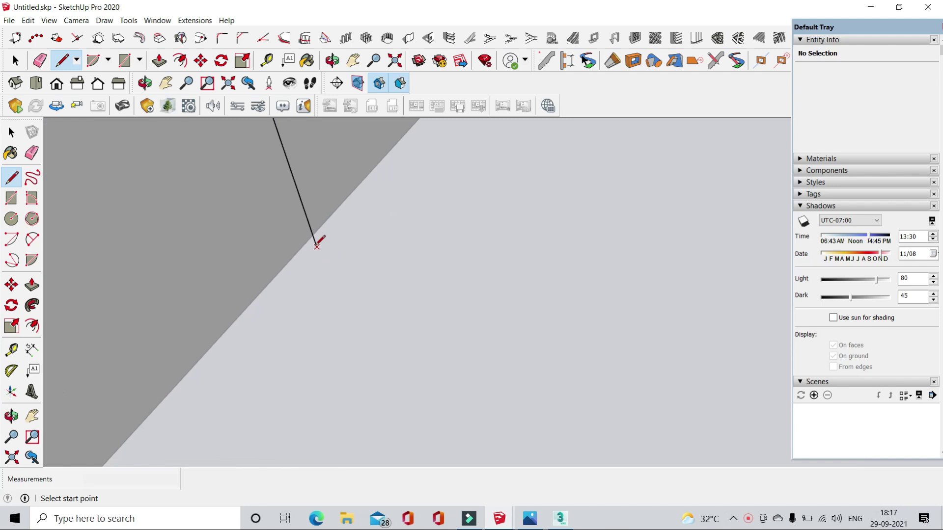
pyautogui.scroll(-3, 377, 295)
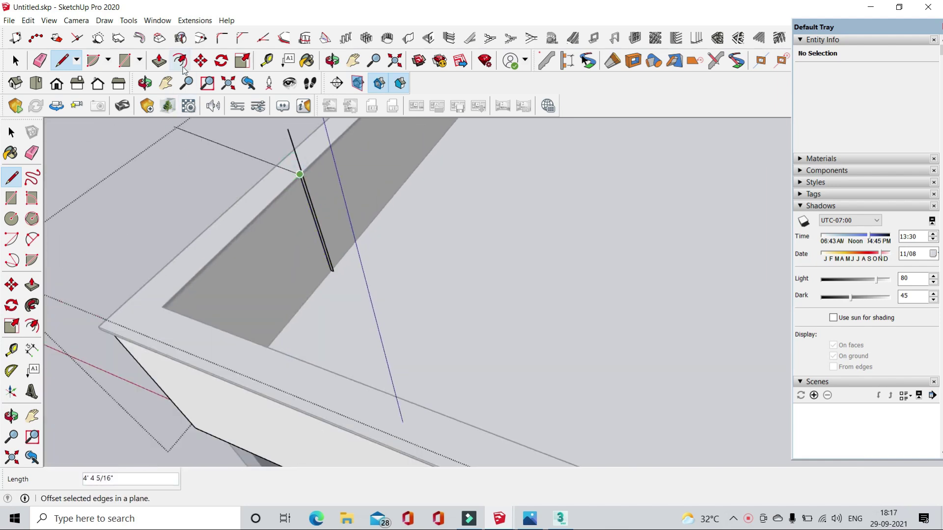
# - Draw a rectangle on the parapet face starting at the line's end
pyautogui.press('p')
pyautogui.scroll(3, 276, 247)
pyautogui.moveTo(307, 190)
pyautogui.mouseDown(button='middle')
pyautogui.moveTo(274, 80)
pyautogui.moveTo(310, 107)
pyautogui.moveTo(316, 227)
pyautogui.mouseUp(button='middle')
pyautogui.scroll(3, 316, 227)
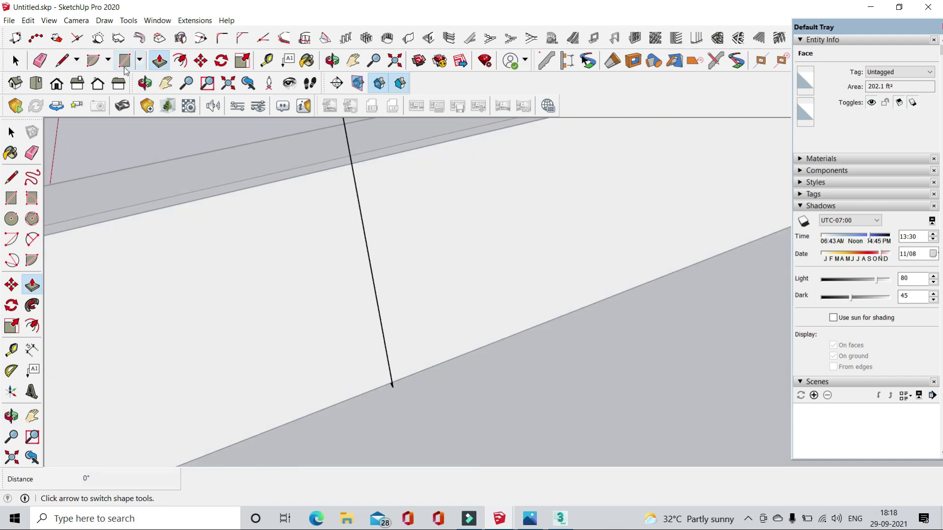
pyautogui.click(126, 72)
pyautogui.scroll(-2, 389, 211)
pyautogui.click(387, 330)
pyautogui.scroll(-1, 69, 270)
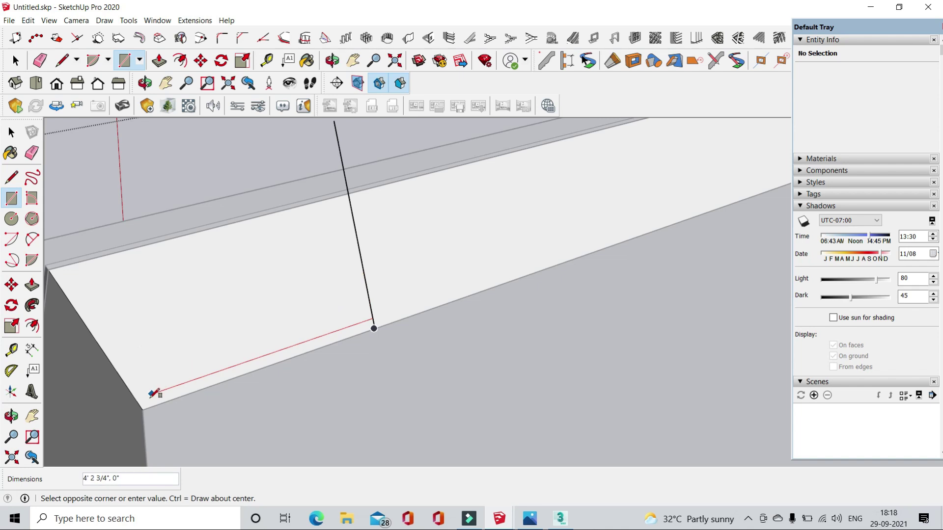
# - Push the marked rectangle through the parapet wall to cut the gap
pyautogui.click(158, 60)
pyautogui.click(268, 353)
pyautogui.moveTo(268, 353)
pyautogui.mouseDown(button='middle')
pyautogui.moveTo(316, 263)
pyautogui.moveTo(469, 301)
pyautogui.moveTo(331, 358)
pyautogui.mouseUp(button='middle')
pyautogui.scroll(-3, 465, 238)
pyautogui.scroll(3, 358, 273)
pyautogui.moveTo(358, 273)
pyautogui.mouseDown(button='middle')
pyautogui.moveTo(563, 167)
pyautogui.moveTo(495, 271)
pyautogui.mouseUp(button='middle')
pyautogui.moveTo(496, 271); pyautogui.dragTo(479, 140)
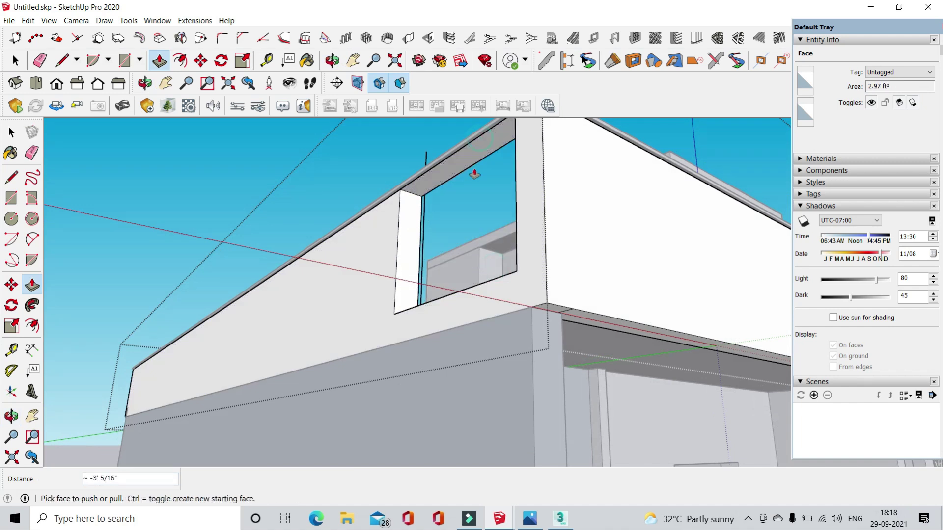
pyautogui.moveTo(474, 174); pyautogui.dragTo(485, 171, button='middle')
# - Push in the leftover sill face under the new opening
pyautogui.click(41, 59)
pyautogui.moveTo(442, 275)
pyautogui.mouseDown(button='middle')
pyautogui.moveTo(450, 202)
pyautogui.moveTo(412, 211)
pyautogui.moveTo(225, 337)
pyautogui.mouseUp(button='middle')
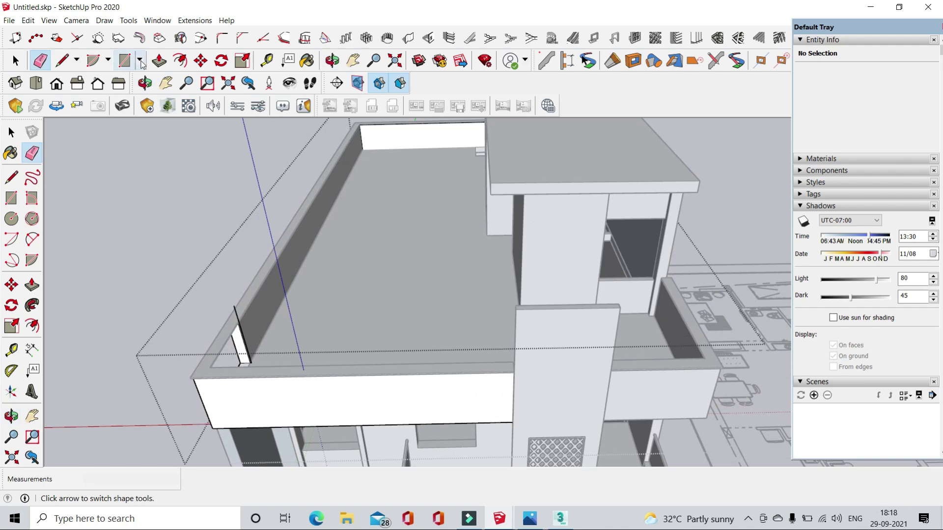
pyautogui.click(159, 60)
pyautogui.scroll(5, 240, 338)
pyautogui.scroll(3, 240, 339)
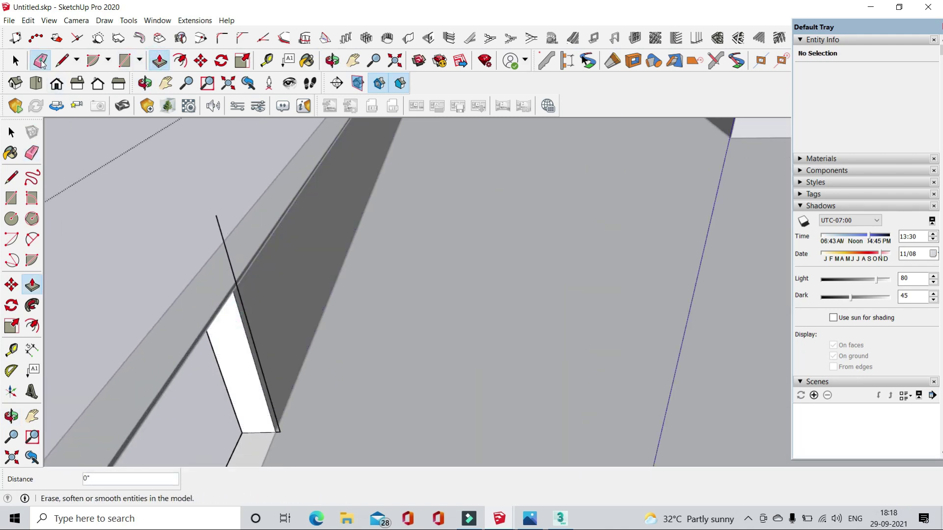
pyautogui.scroll(-3, 284, 429)
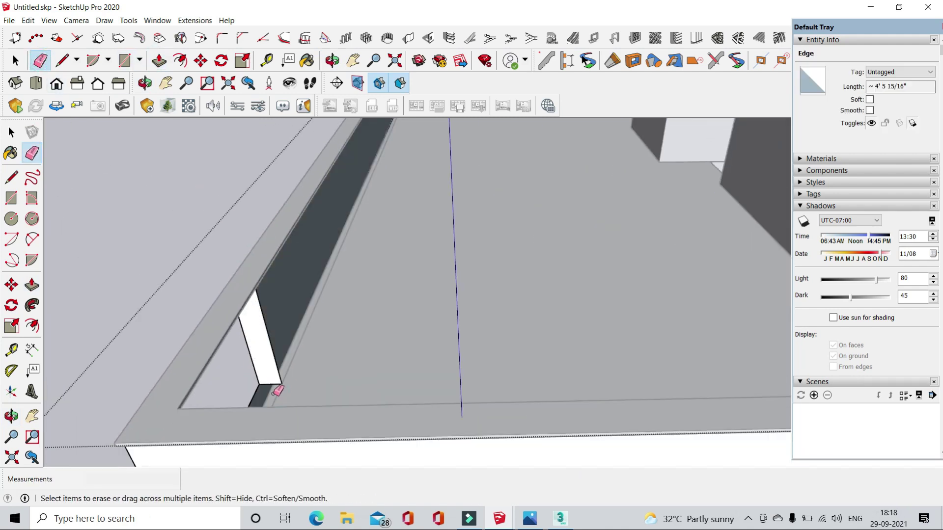
pyautogui.moveTo(281, 393)
pyautogui.mouseDown(button='middle')
pyautogui.moveTo(464, 169)
pyautogui.moveTo(405, 162)
pyautogui.moveTo(476, 432)
pyautogui.mouseUp(button='middle')
pyautogui.press('p')
pyautogui.click(434, 422)
# - Inspect the roof and wall corner for stray edges with the Eraser active
pyautogui.press('e')
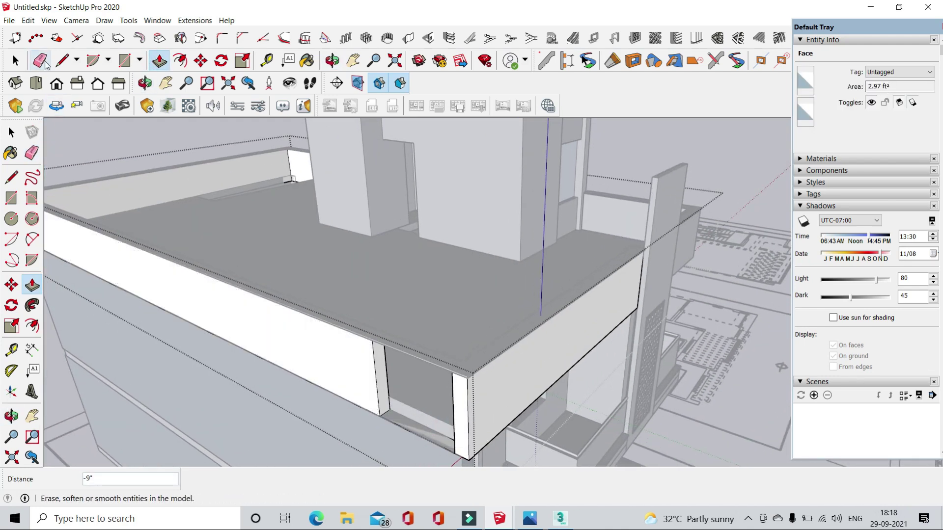
pyautogui.scroll(-3, 403, 365)
pyautogui.moveTo(381, 331)
pyautogui.mouseDown(button='middle')
pyautogui.moveTo(333, 145)
pyautogui.moveTo(389, 221)
pyautogui.moveTo(131, 299)
pyautogui.moveTo(160, 156)
pyautogui.mouseUp(button='middle')
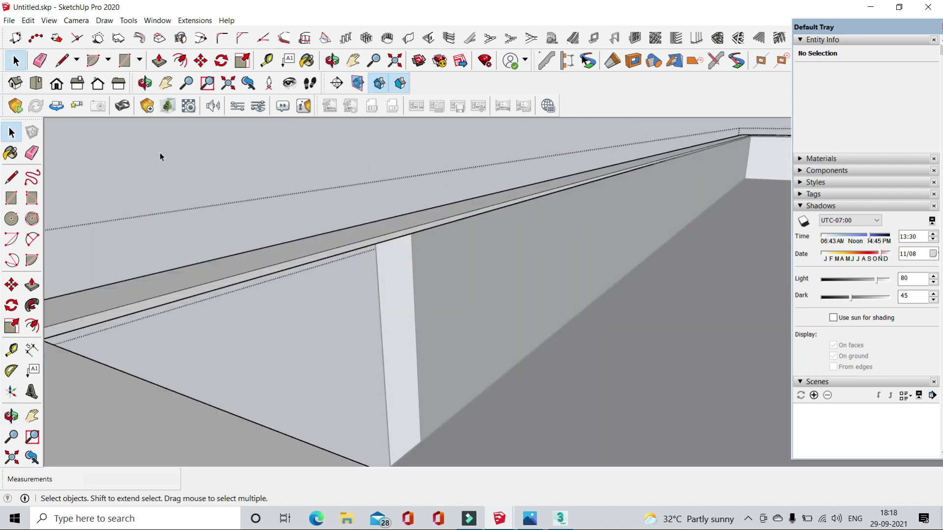
pyautogui.moveTo(406, 216)
pyautogui.mouseDown(button='middle')
pyautogui.moveTo(448, 225)
pyautogui.moveTo(264, 297)
pyautogui.moveTo(349, 207)
pyautogui.mouseUp(button='middle')
pyautogui.scroll(2, 334, 211)
# - Push the slab face up flush and erase the leftover edge
pyautogui.click(158, 60)
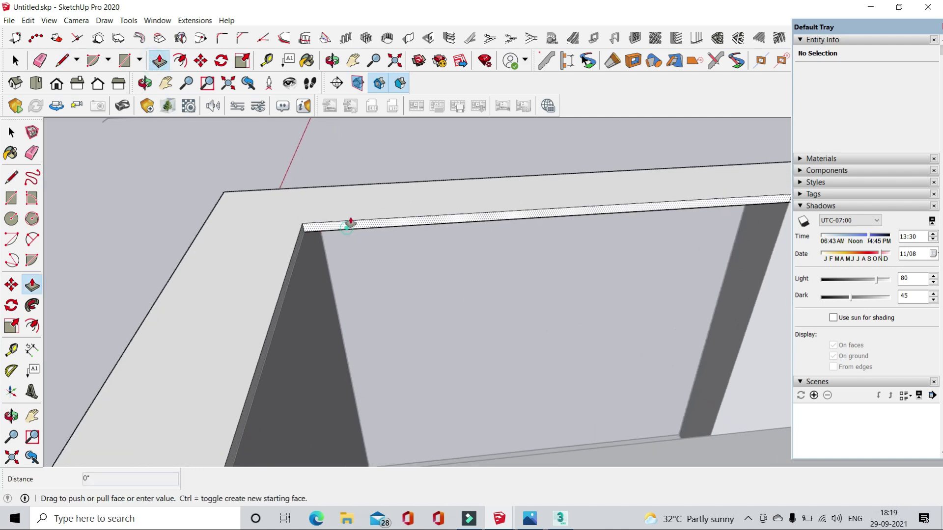
pyautogui.moveTo(349, 230); pyautogui.dragTo(349, 187)
pyautogui.press('e')
pyautogui.click(456, 184)
pyautogui.moveTo(456, 183)
pyautogui.mouseDown(button='middle')
pyautogui.moveTo(427, 245)
pyautogui.moveTo(343, 265)
pyautogui.mouseUp(button='middle')
pyautogui.press('space')
# - Outline the gap between parapet and wall and pull it up to fill it
pyautogui.moveTo(127, 139)
pyautogui.mouseDown(button='middle')
pyautogui.moveTo(442, 268)
pyautogui.moveTo(287, 230)
pyautogui.mouseUp(button='middle')
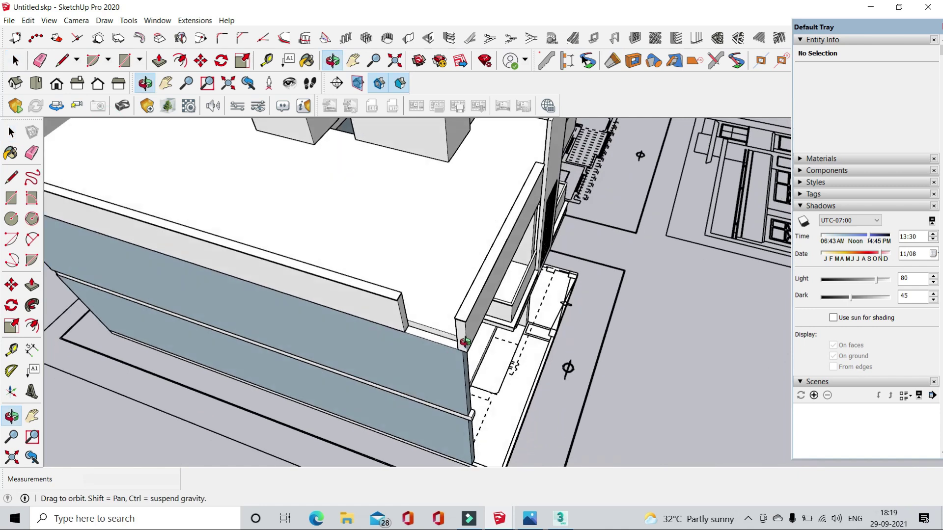
pyautogui.moveTo(317, 166)
pyautogui.mouseDown(button='middle')
pyautogui.moveTo(351, 337)
pyautogui.moveTo(343, 356)
pyautogui.mouseUp(button='middle')
pyautogui.moveTo(506, 408); pyautogui.dragTo(485, 404, button='middle')
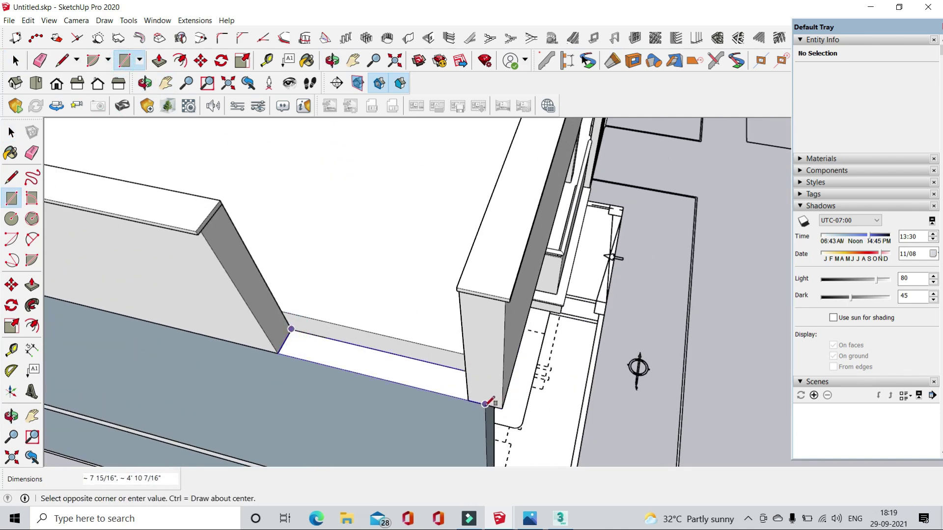
pyautogui.click(159, 61)
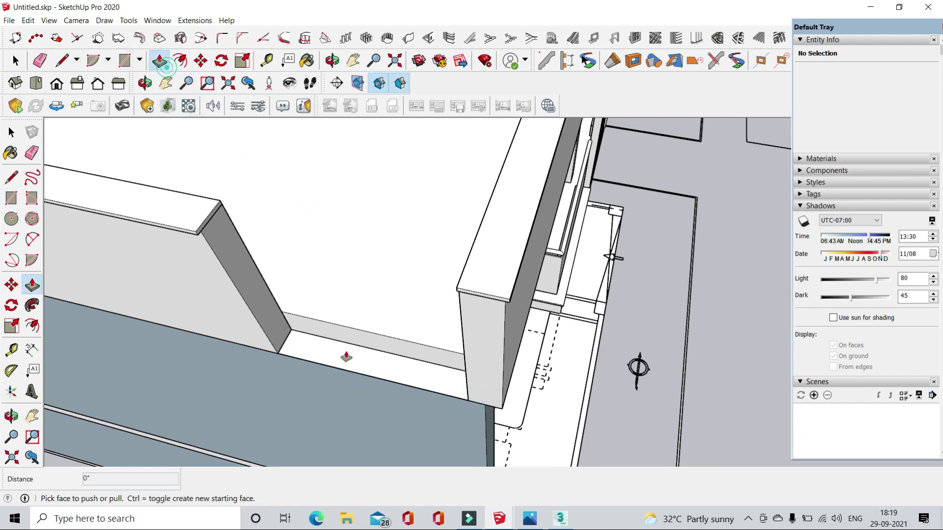
pyautogui.click(362, 364)
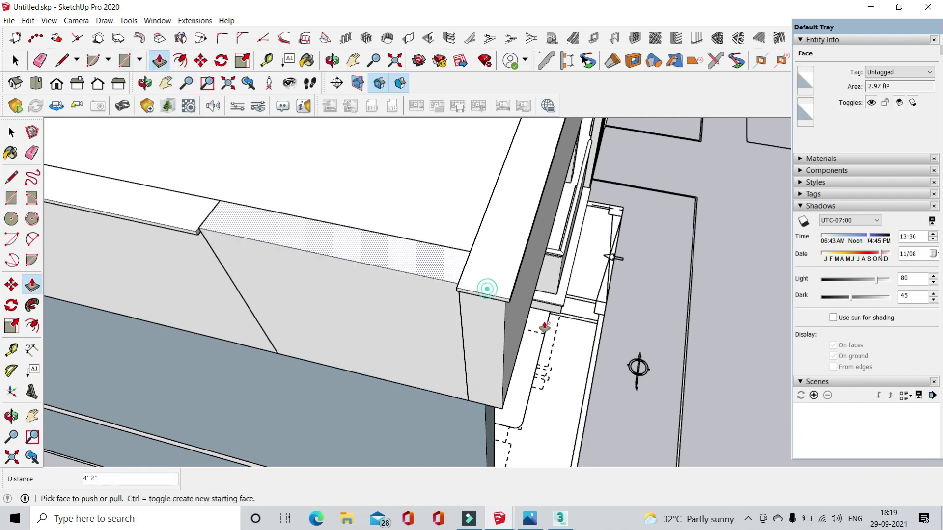
pyautogui.moveTo(545, 327); pyautogui.dragTo(326, 337, button='middle')
# - Raise the corner's top face into a taller wall above the parapet
pyautogui.click(277, 237)
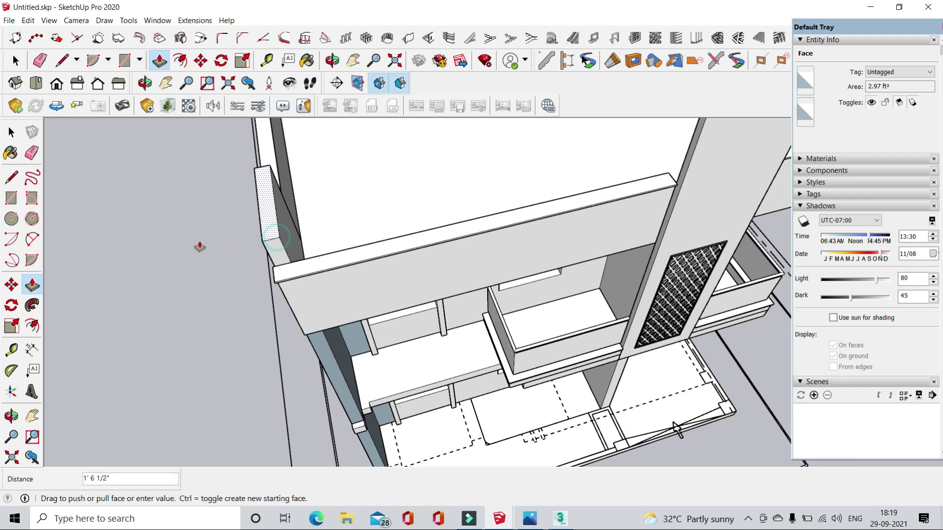
pyautogui.scroll(-5, 200, 246)
pyautogui.moveTo(337, 265); pyautogui.dragTo(492, 183, button='middle')
pyautogui.scroll(5, 430, 176)
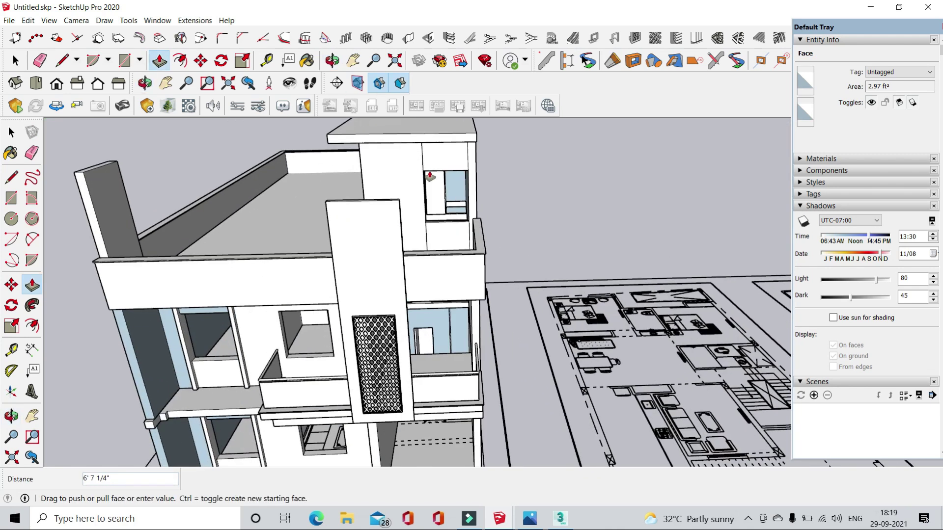
pyautogui.moveTo(407, 183)
pyautogui.mouseDown(button='middle')
pyautogui.moveTo(364, 242)
pyautogui.moveTo(400, 278)
pyautogui.mouseUp(button='middle')
pyautogui.scroll(4, 108, 191)
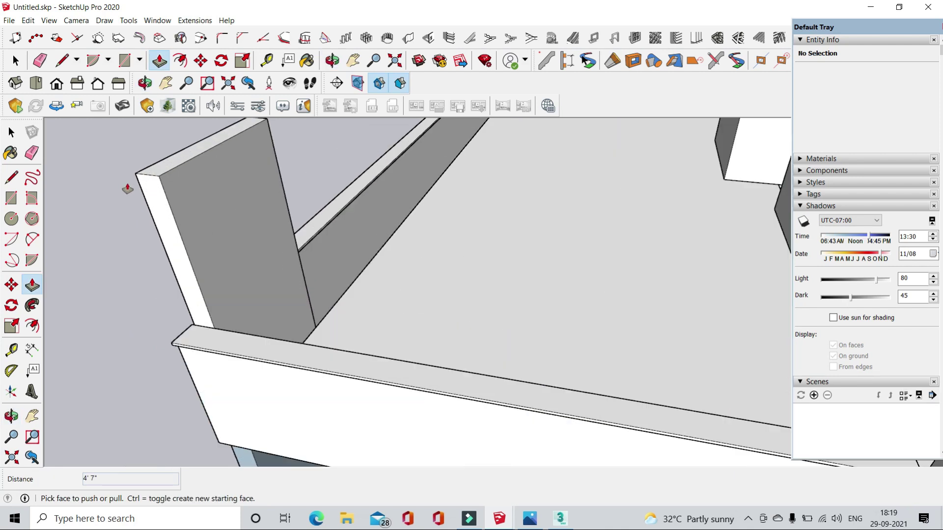
pyautogui.scroll(2, 129, 198)
pyautogui.scroll(-2, 148, 199)
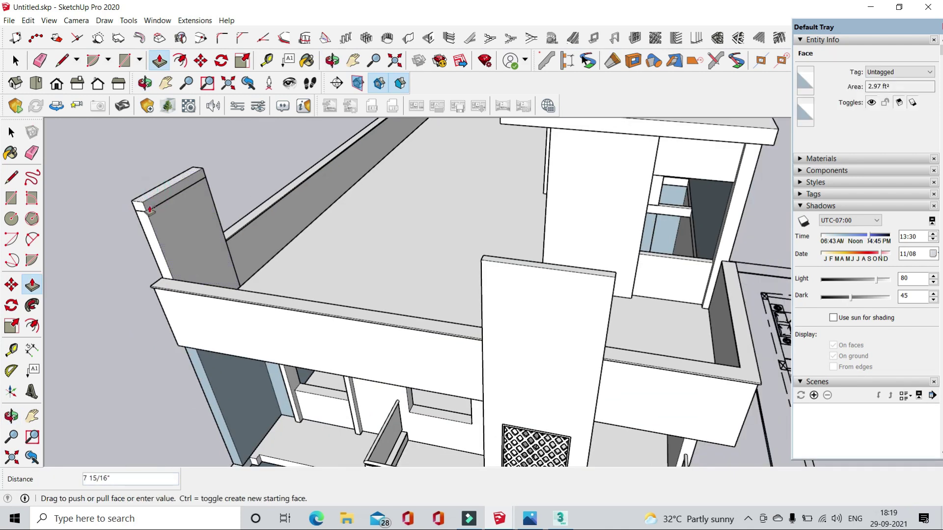
pyautogui.scroll(1, 150, 210)
pyautogui.scroll(1, 137, 205)
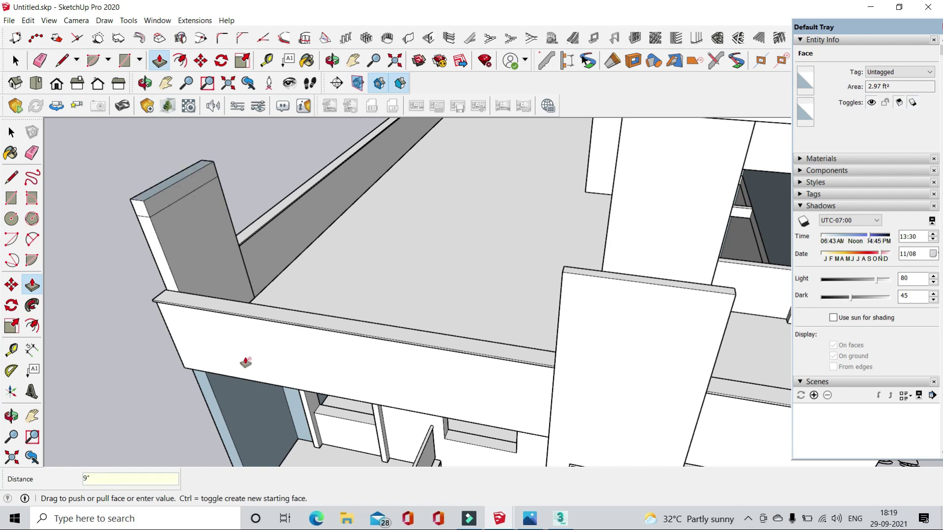
pyautogui.scroll(-3, 232, 247)
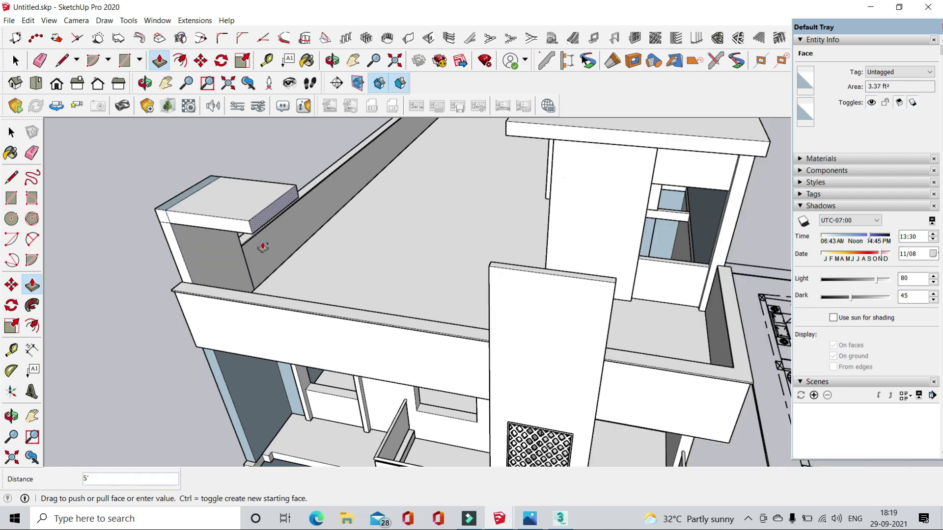
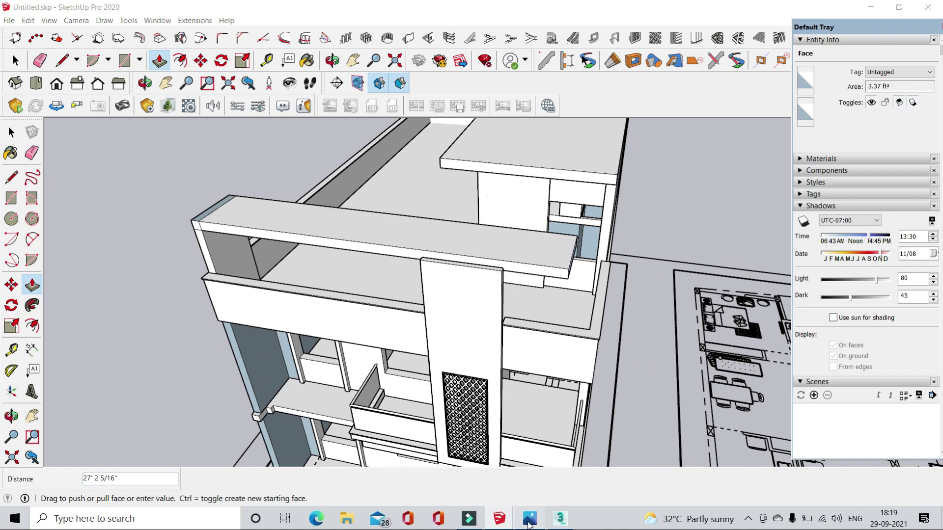
# - Compare the model with the reference render, then orbit around the top slab's end
pyautogui.click(529, 525)
pyautogui.click(529, 524)
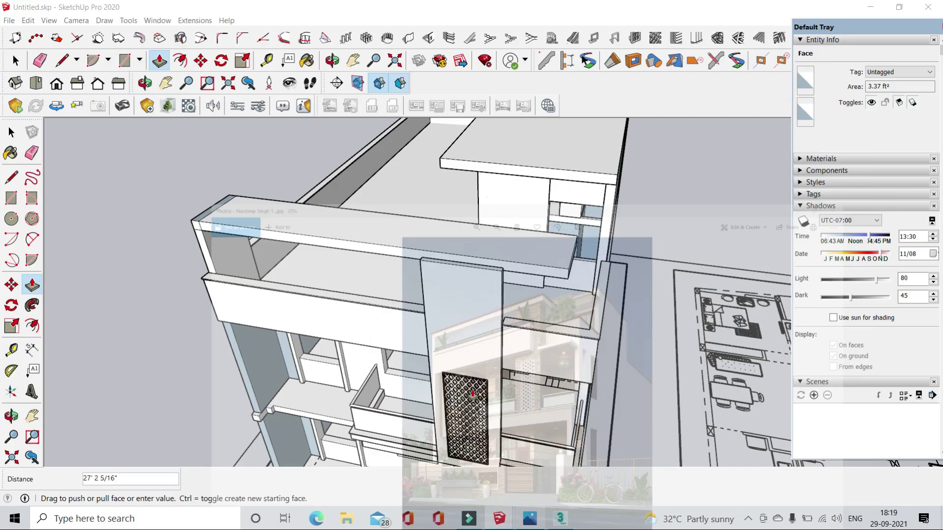
pyautogui.moveTo(525, 268); pyautogui.dragTo(485, 270, button='middle')
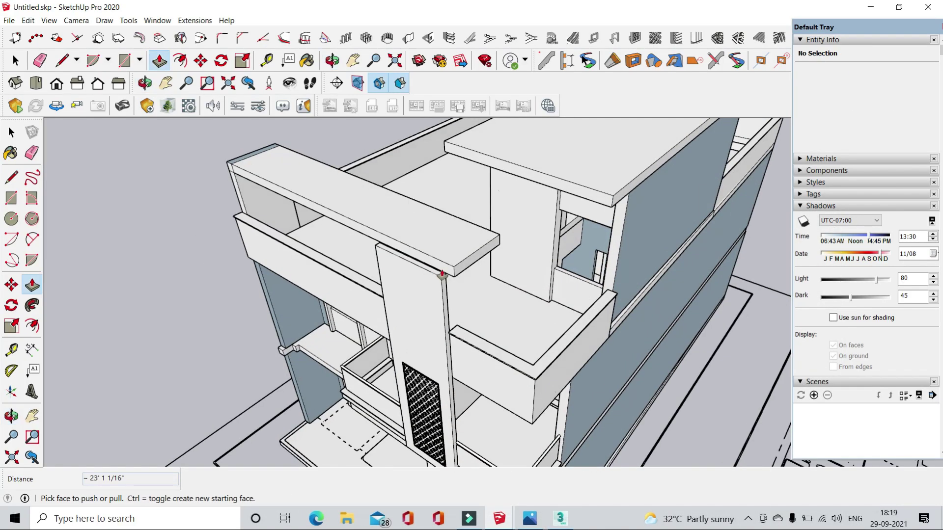
pyautogui.click(484, 270)
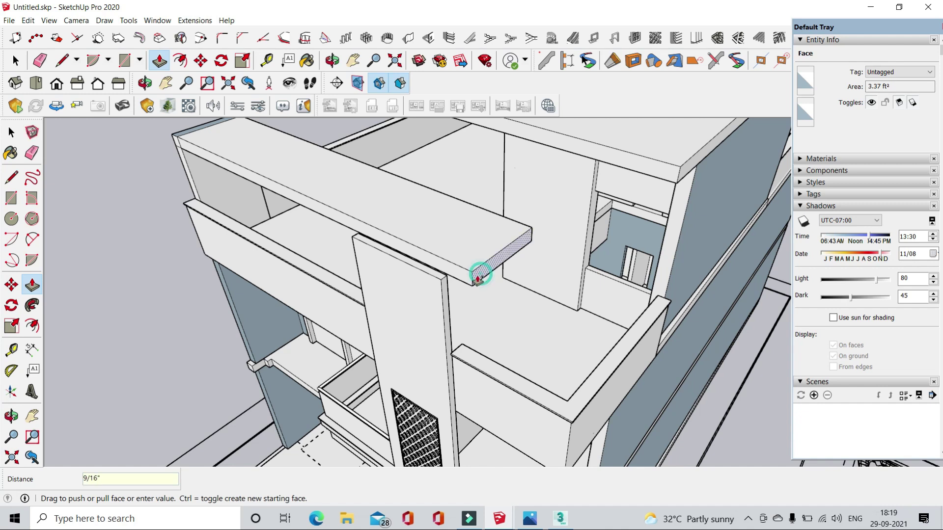
pyautogui.moveTo(481, 273)
pyautogui.mouseDown(button='middle')
pyautogui.moveTo(451, 178)
pyautogui.moveTo(392, 387)
pyautogui.mouseUp(button='middle')
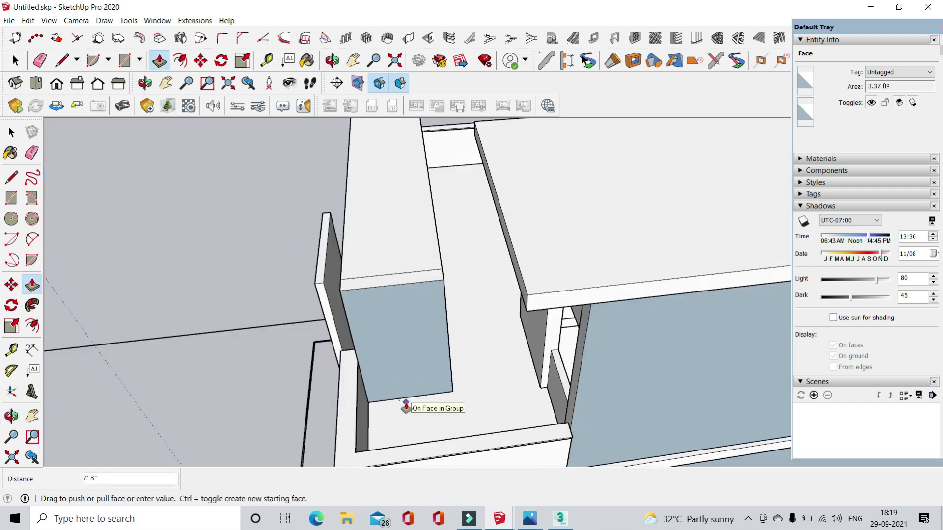
pyautogui.moveTo(406, 403)
pyautogui.mouseDown(button='middle')
pyautogui.moveTo(505, 337)
pyautogui.moveTo(565, 339)
pyautogui.moveTo(527, 360)
pyautogui.moveTo(513, 347)
pyautogui.mouseUp(button='middle')
# - With the Eraser active, zoom and orbit to inspect the upper front parapet
pyautogui.click(40, 60)
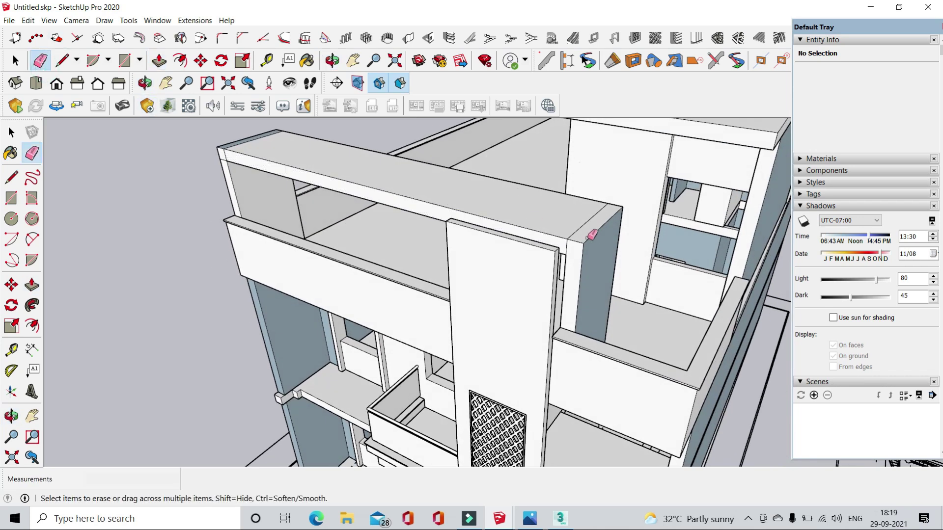
pyautogui.scroll(2, 585, 225)
pyautogui.scroll(3, 421, 246)
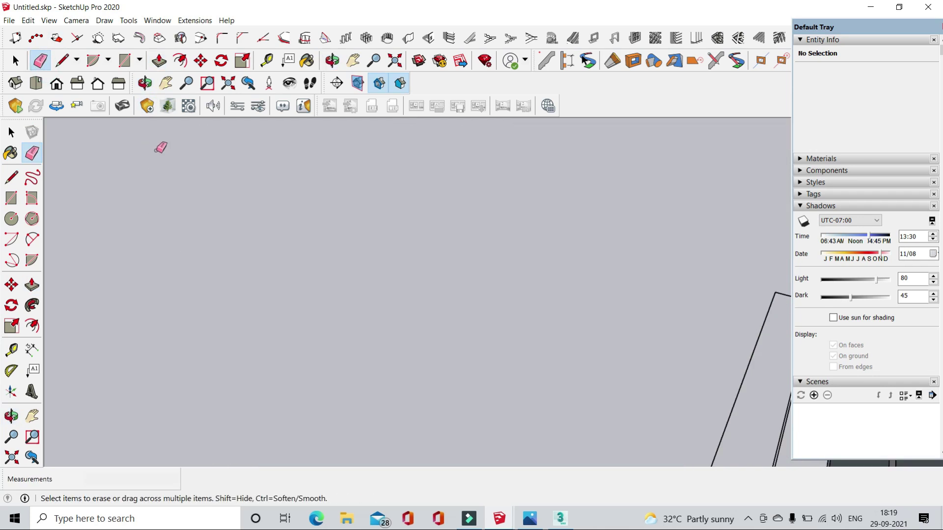
pyautogui.scroll(-3, 483, 362)
pyautogui.scroll(1, 458, 327)
pyautogui.scroll(2, 458, 327)
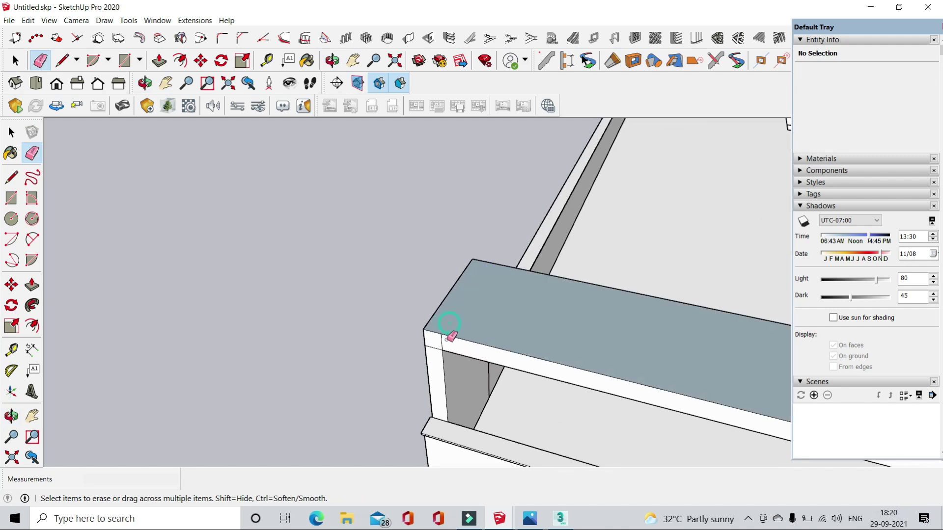
pyautogui.moveTo(416, 342)
pyautogui.mouseDown(button='middle')
pyautogui.moveTo(543, 316)
pyautogui.moveTo(795, 302)
pyautogui.moveTo(711, 236)
pyautogui.mouseUp(button='middle')
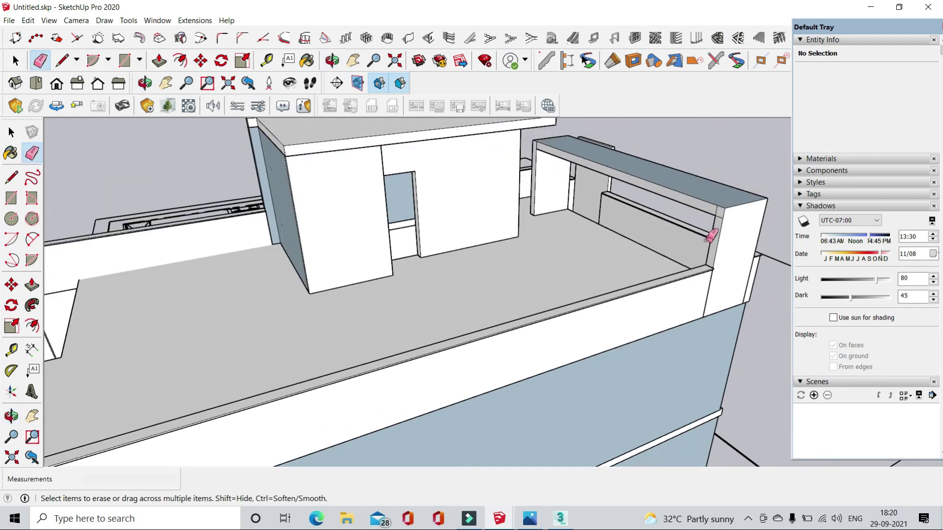
pyautogui.scroll(2, 726, 206)
pyautogui.scroll(-3, 530, 153)
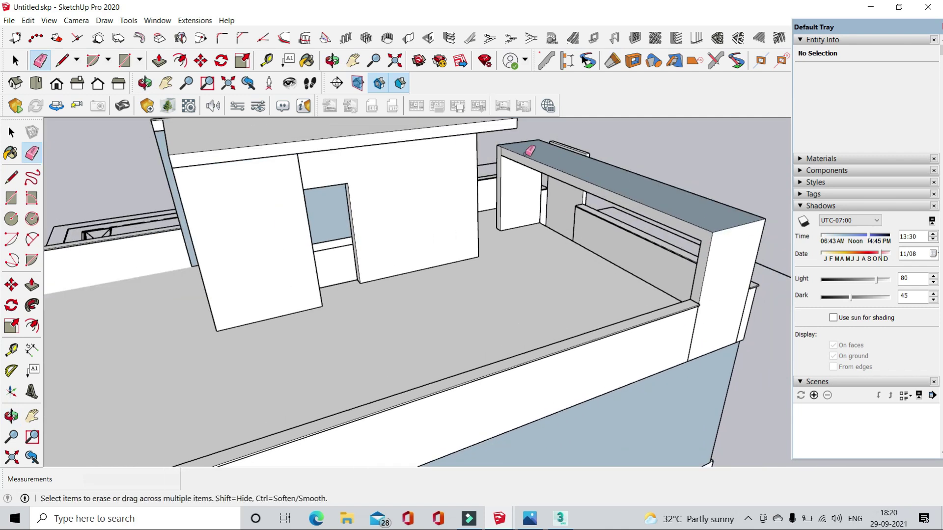
pyautogui.scroll(-3, 481, 132)
pyautogui.scroll(4, 474, 190)
pyautogui.scroll(-3, 501, 226)
pyautogui.scroll(2, 501, 226)
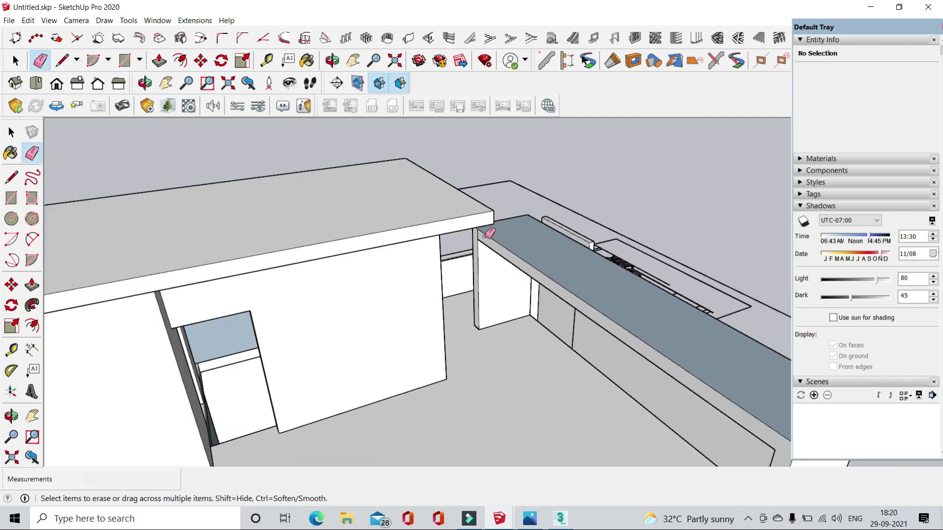
pyautogui.scroll(2, 480, 231)
pyautogui.moveTo(540, 231); pyautogui.dragTo(253, 237, button='middle')
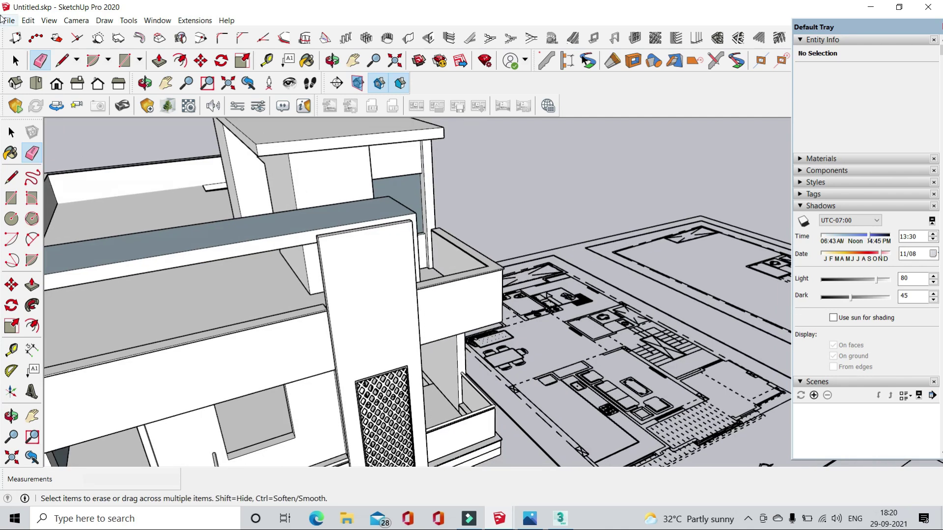
# - Make the selected front-parapet coping into a single group
pyautogui.rightClick(320, 211)
pyautogui.click(387, 304)
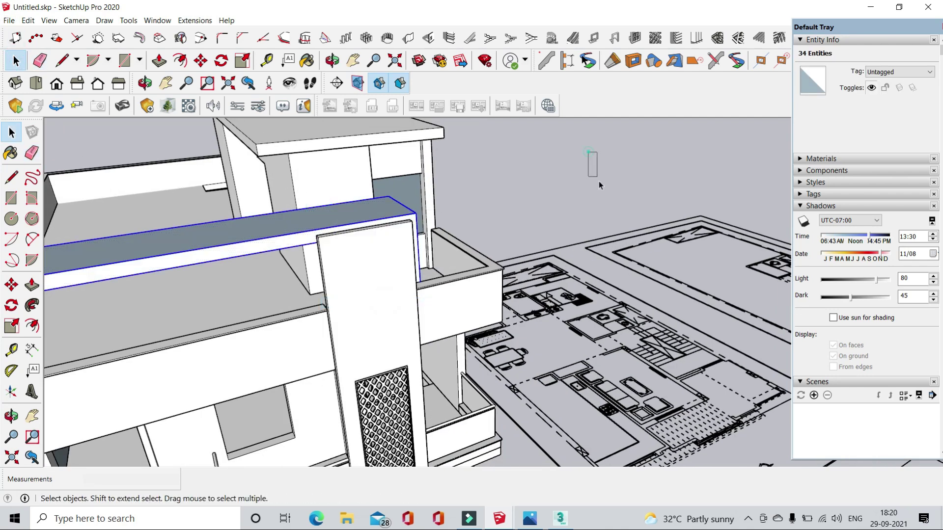
pyautogui.click(602, 190)
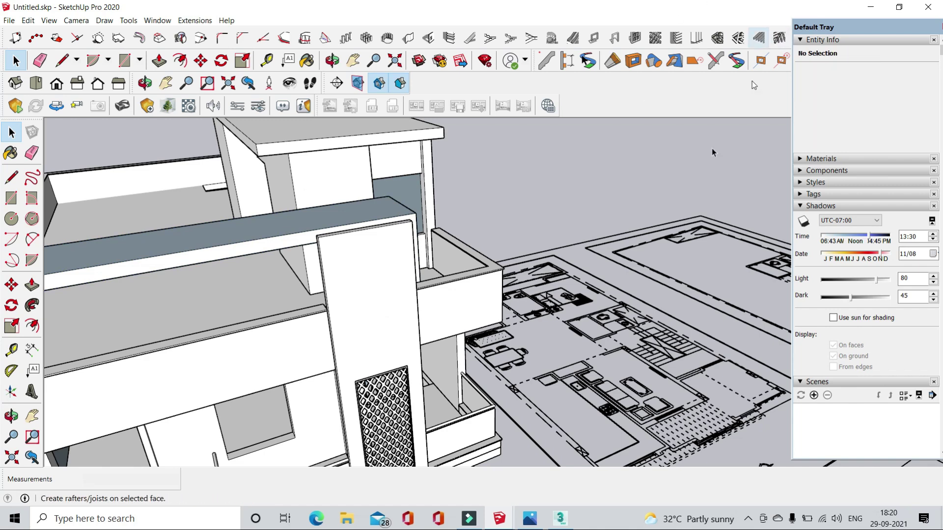
# - Orbit and zoom down into the balcony with the Line tool ready
pyautogui.moveTo(344, 275)
pyautogui.mouseDown(button='middle')
pyautogui.moveTo(365, 290)
pyautogui.moveTo(296, 210)
pyautogui.mouseUp(button='middle')
pyautogui.scroll(3, 332, 253)
pyautogui.moveTo(332, 253); pyautogui.dragTo(540, 277, button='middle')
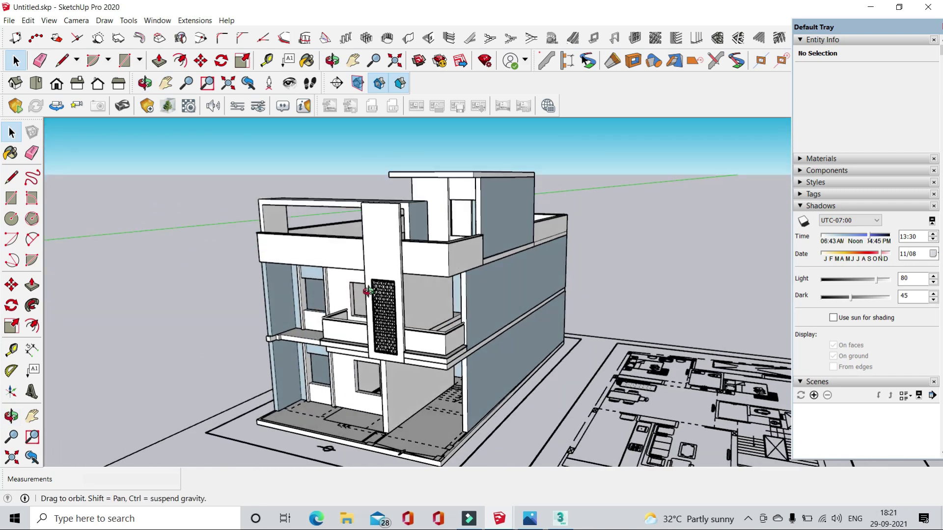
pyautogui.scroll(3, 540, 277)
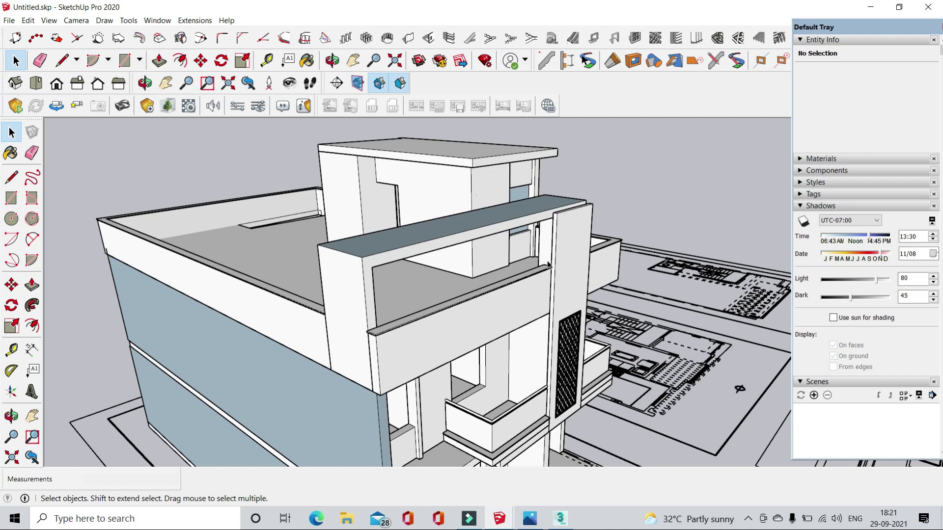
pyautogui.scroll(2, 548, 265)
pyautogui.scroll(2, 548, 265)
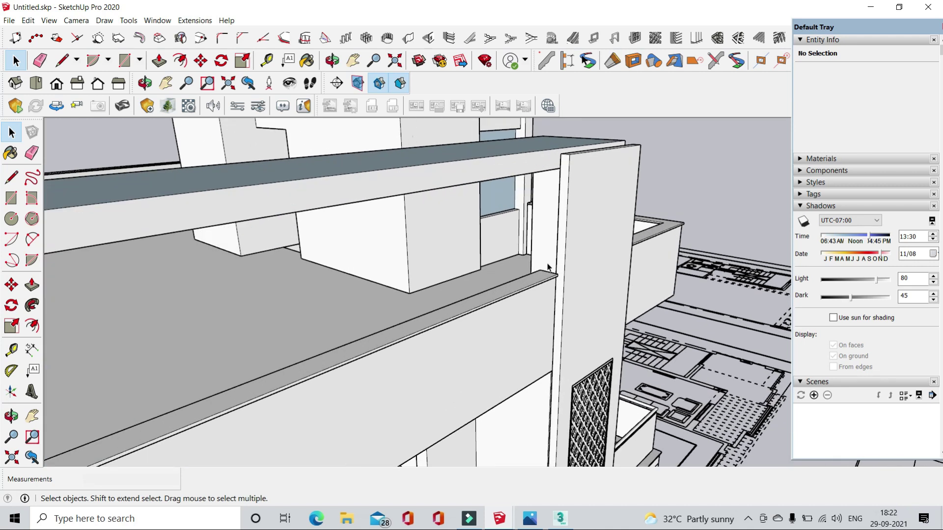
pyautogui.click(63, 60)
pyautogui.moveTo(549, 261); pyautogui.dragTo(579, 280, button='middle')
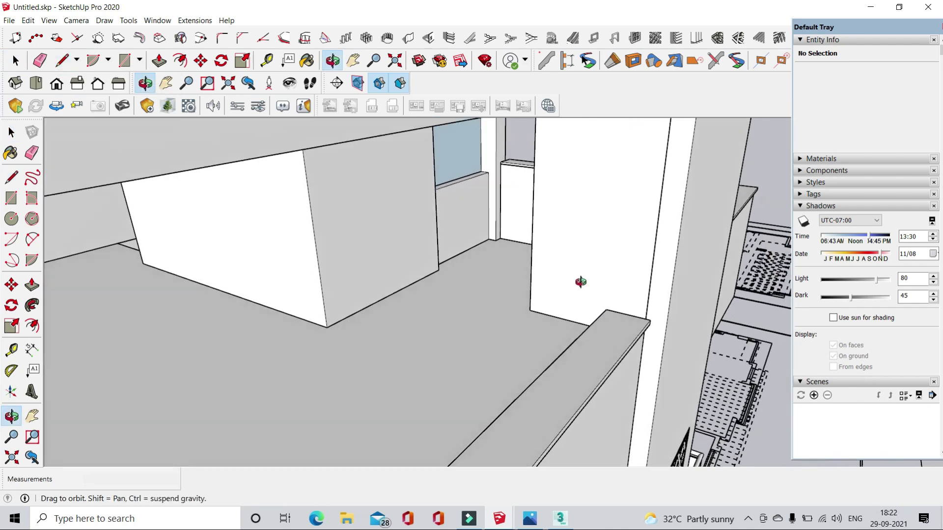
pyautogui.moveTo(673, 290)
pyautogui.mouseDown(button='middle')
pyautogui.moveTo(597, 298)
pyautogui.moveTo(572, 289)
pyautogui.moveTo(584, 326)
pyautogui.moveTo(540, 378)
pyautogui.moveTo(885, 377)
pyautogui.moveTo(629, 266)
pyautogui.moveTo(711, 338)
pyautogui.moveTo(725, 369)
pyautogui.moveTo(700, 366)
pyautogui.moveTo(687, 350)
pyautogui.moveTo(647, 337)
pyautogui.moveTo(652, 315)
pyautogui.moveTo(501, 303)
pyautogui.moveTo(453, 243)
pyautogui.moveTo(616, 315)
pyautogui.moveTo(558, 267)
pyautogui.moveTo(558, 208)
pyautogui.moveTo(679, 217)
pyautogui.moveTo(715, 227)
pyautogui.moveTo(739, 250)
pyautogui.moveTo(663, 194)
pyautogui.mouseUp(button='middle')
# - Inspect the balcony ledge closely, trying a Push/Pull on the wall face before returning to Line
pyautogui.press('space')
pyautogui.press('o')
pyautogui.scroll(-3, 454, 241)
pyautogui.scroll(3, 617, 315)
pyautogui.scroll(-2, 617, 311)
pyautogui.scroll(-2, 623, 305)
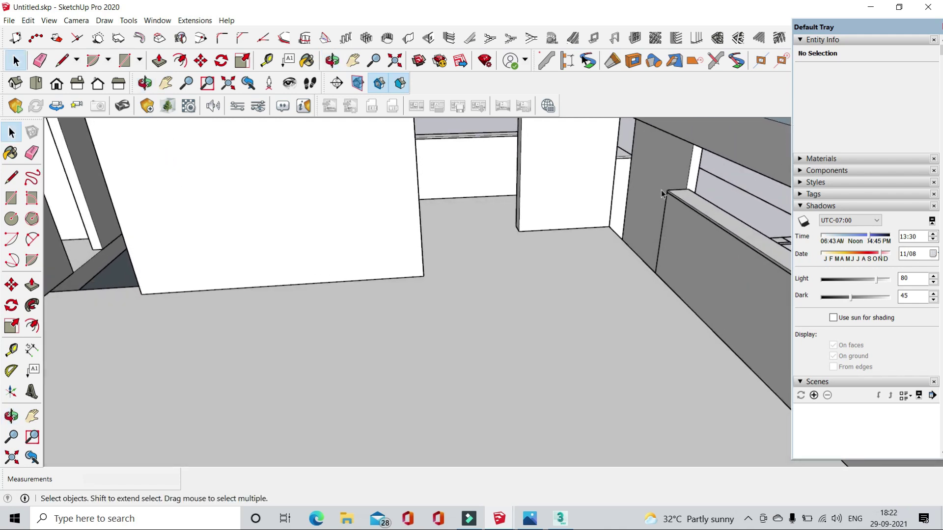
pyautogui.scroll(-2, 663, 193)
pyautogui.scroll(2, 661, 186)
pyautogui.click(162, 63)
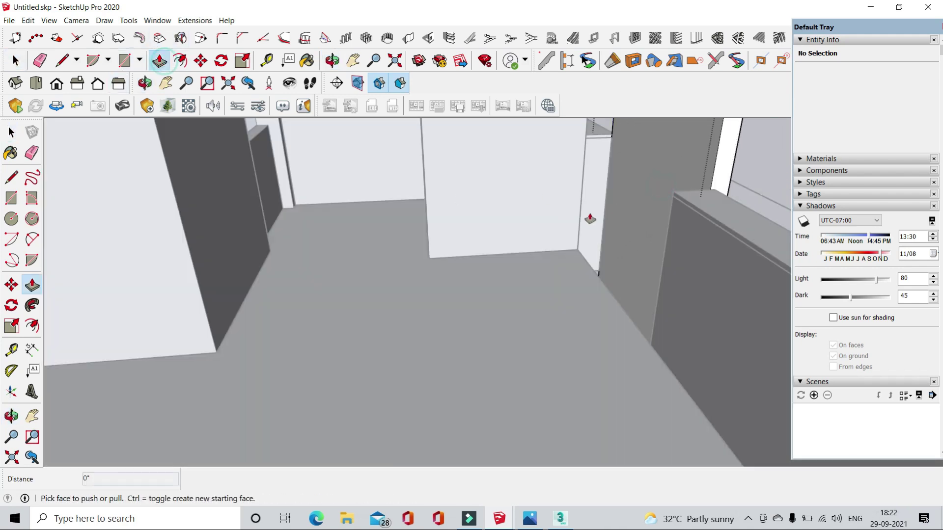
pyautogui.moveTo(592, 217); pyautogui.dragTo(689, 228)
pyautogui.moveTo(689, 229)
pyautogui.mouseDown(button='middle')
pyautogui.moveTo(591, 236)
pyautogui.moveTo(208, 135)
pyautogui.mouseUp(button='middle')
pyautogui.press('space')
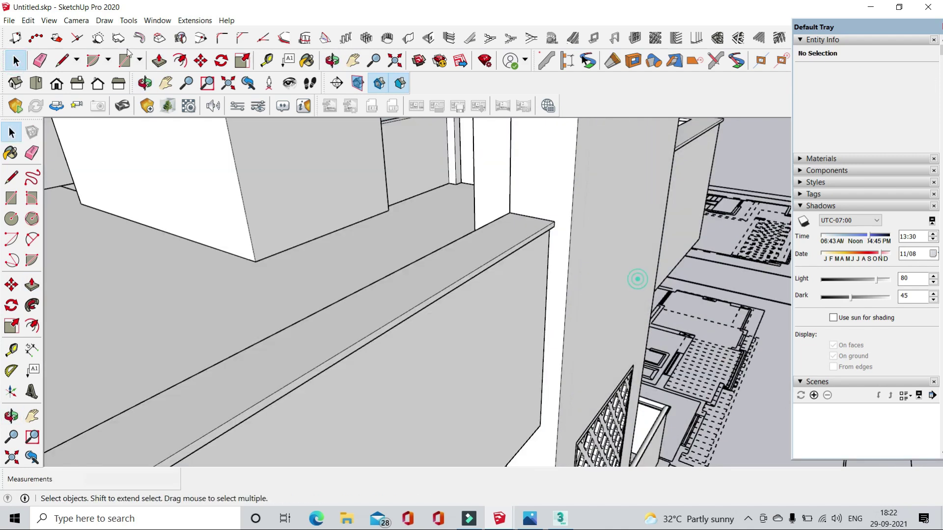
pyautogui.click(64, 59)
pyautogui.scroll(2, 530, 221)
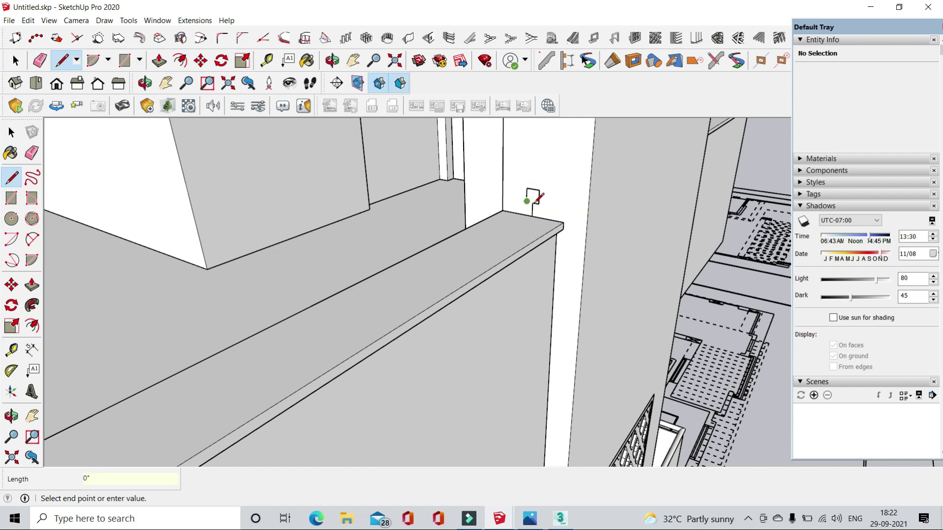
# - Extrude a small square face on the wall into a rail along the balcony ledge
pyautogui.click(35, 64)
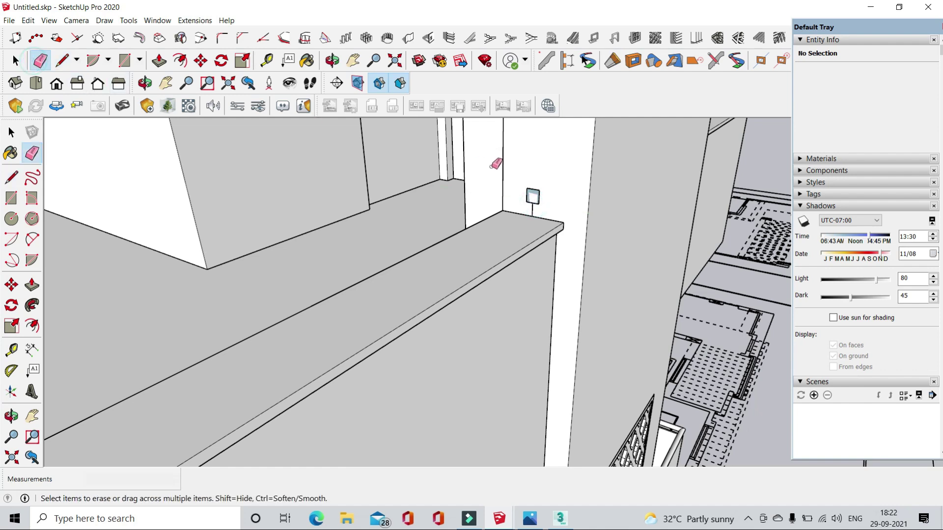
pyautogui.click(157, 60)
pyautogui.click(533, 197)
pyautogui.moveTo(475, 238); pyautogui.dragTo(431, 280, button='middle')
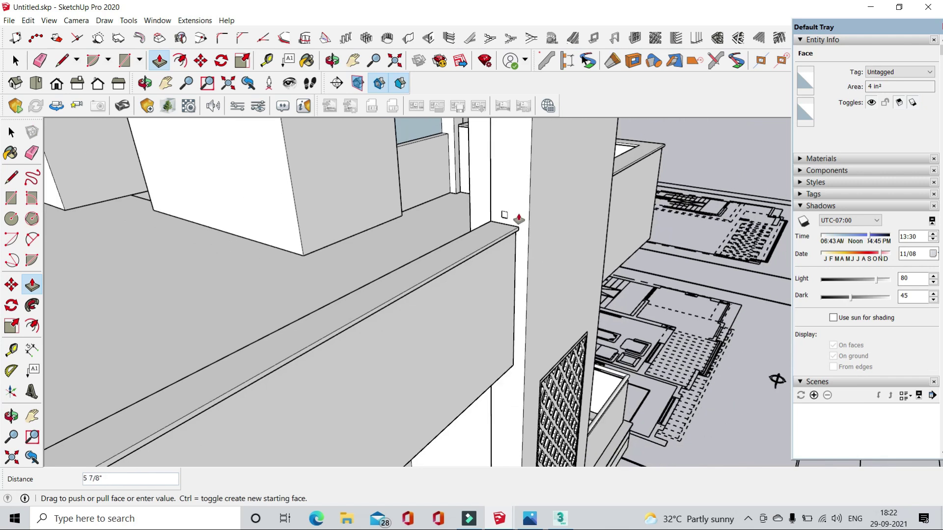
pyautogui.scroll(3, 418, 282)
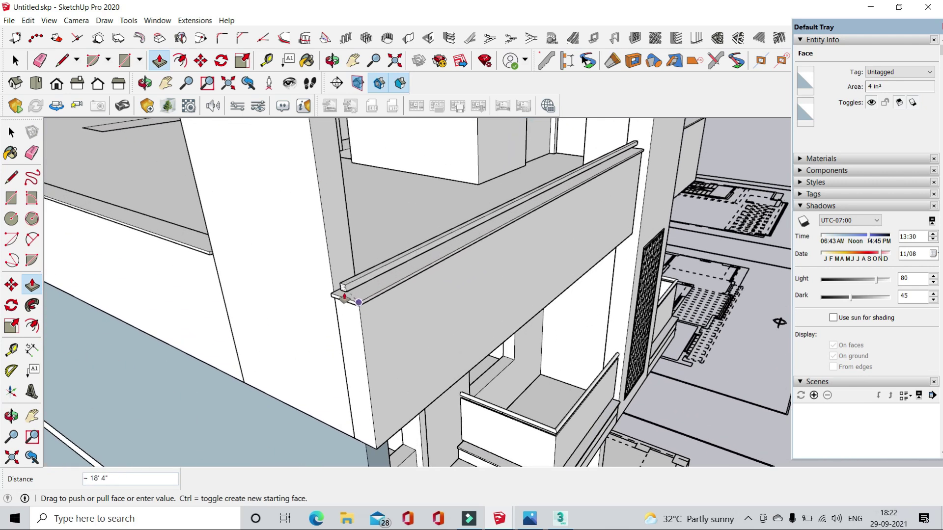
pyautogui.click(349, 301)
pyautogui.scroll(-1, 349, 287)
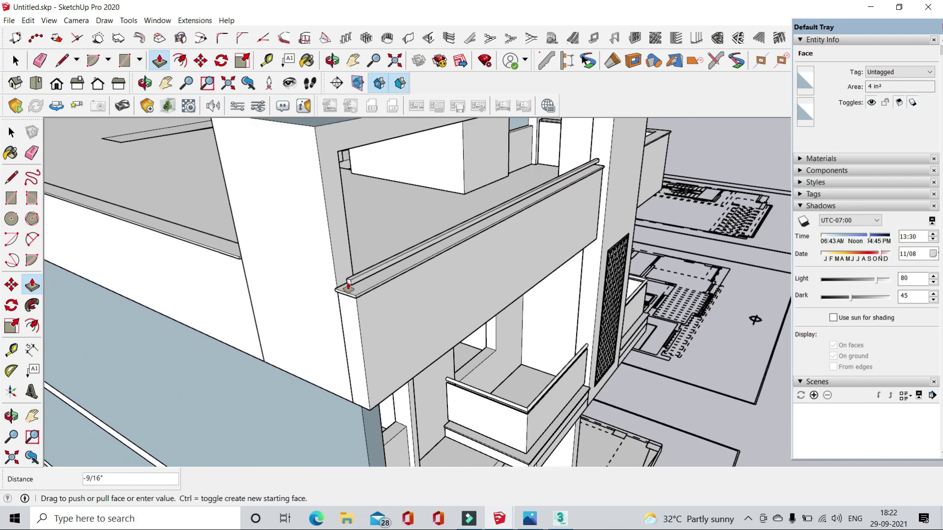
pyautogui.click(338, 153)
pyautogui.scroll(2, 338, 152)
pyautogui.scroll(1, 338, 153)
pyautogui.press('l')
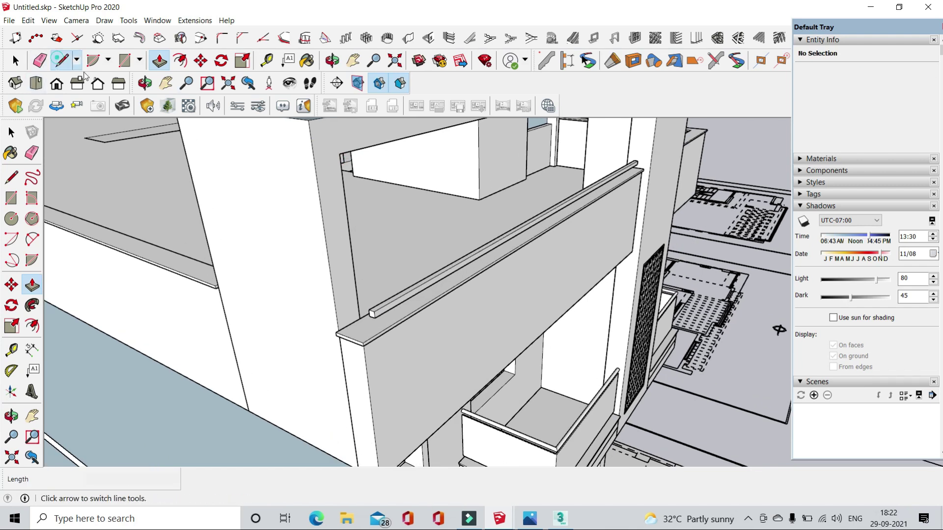
pyautogui.click(339, 154)
# - Push the ledge end back to its midpoint and extend the rail 4 inches outward
pyautogui.click(159, 60)
pyautogui.click(372, 312)
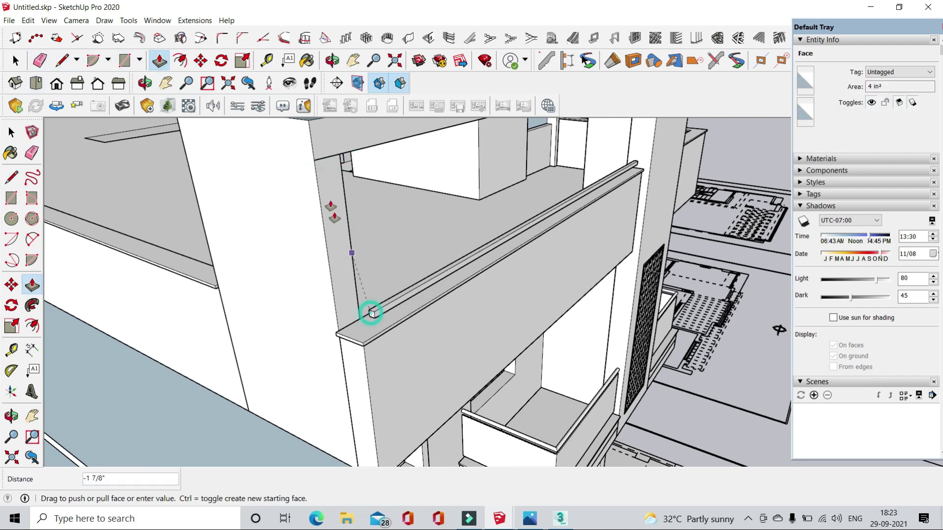
pyautogui.click(327, 158)
pyautogui.scroll(3, 366, 289)
pyautogui.click(354, 389)
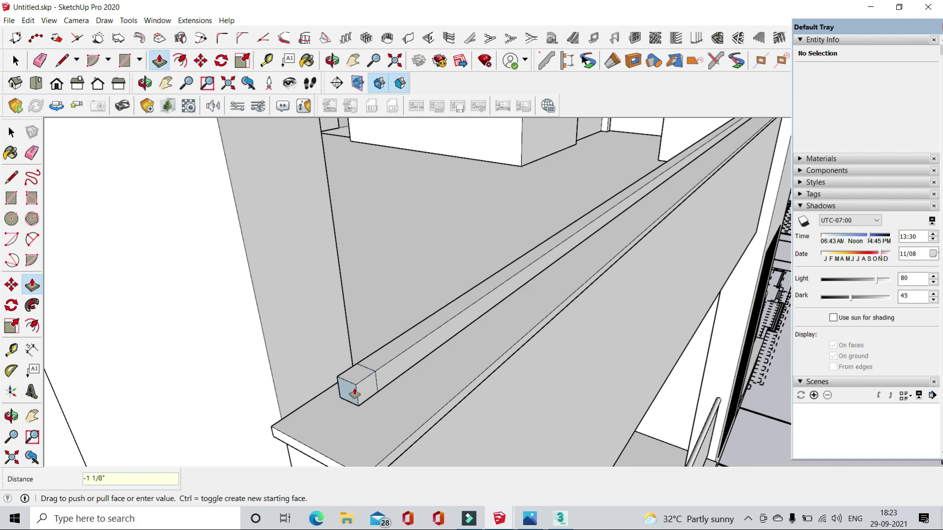
pyautogui.moveTo(358, 384); pyautogui.dragTo(366, 436, button='middle')
pyautogui.write('4')
pyautogui.press('Return')
pyautogui.scroll(-5, 366, 436)
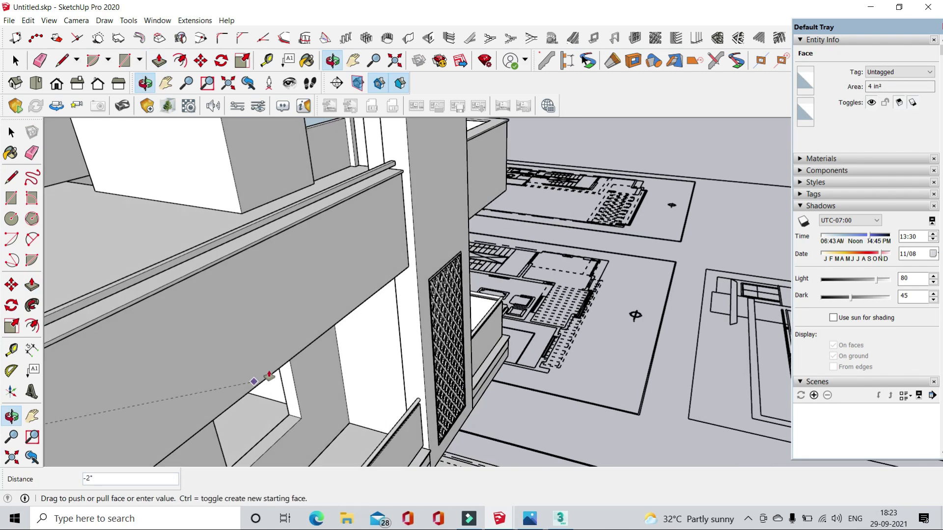
pyautogui.moveTo(264, 381); pyautogui.dragTo(164, 385, button='middle')
# - Select the whole connected balcony ledge and choose an option from its context menu
pyautogui.click(42, 62)
pyautogui.scroll(3, 194, 351)
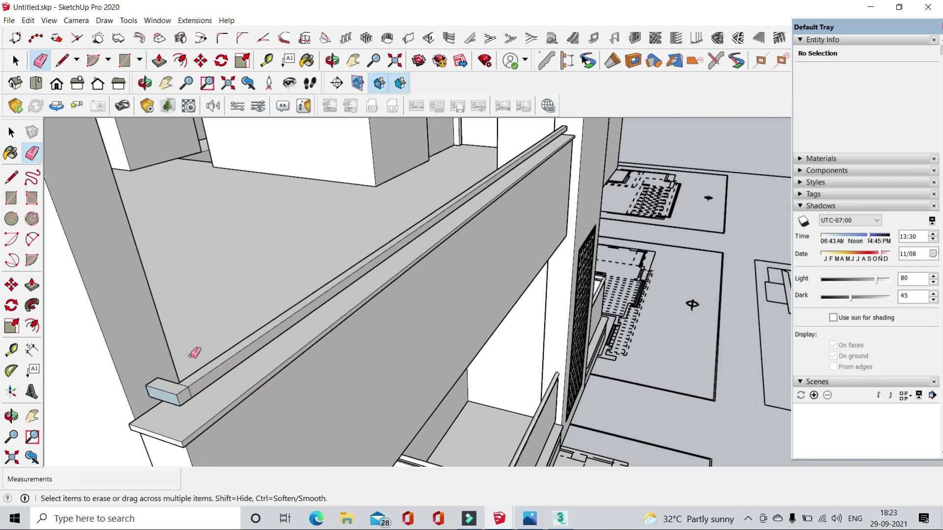
pyautogui.scroll(3, 466, 310)
pyautogui.press('space')
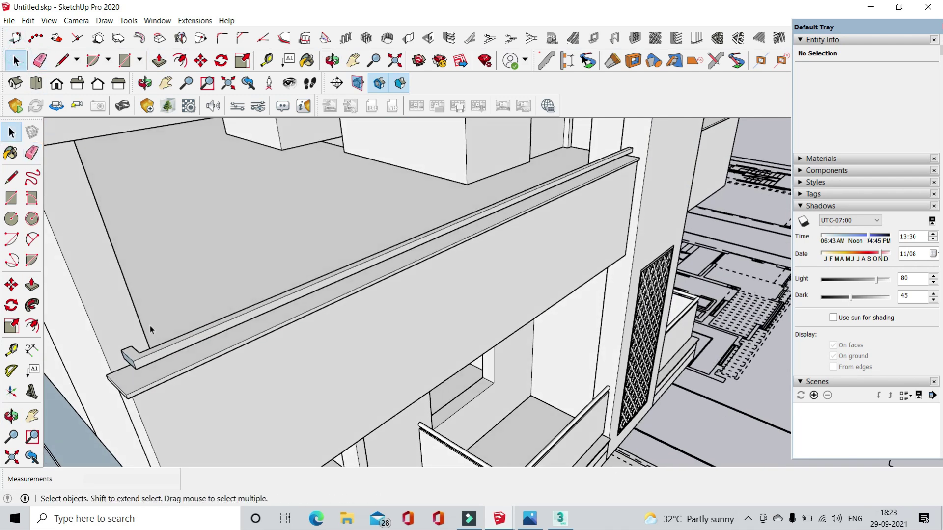
pyautogui.tripleClick(162, 349)
pyautogui.rightClick(162, 350)
pyautogui.click(214, 218)
pyautogui.scroll(-3, 369, 343)
pyautogui.scroll(-3, 461, 305)
# - Orbit over the house and check it against the reference render in Photos
pyautogui.moveTo(461, 304)
pyautogui.mouseDown(button='middle')
pyautogui.moveTo(285, 274)
pyautogui.moveTo(327, 247)
pyautogui.moveTo(377, 294)
pyautogui.mouseUp(button='middle')
pyautogui.scroll(3, 314, 252)
pyautogui.scroll(3, 347, 254)
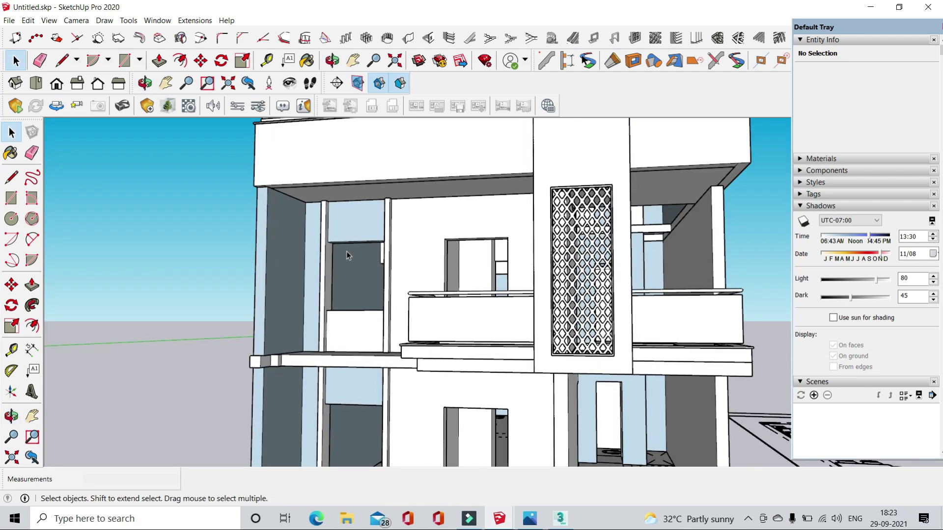
pyautogui.scroll(-3, 313, 326)
pyautogui.moveTo(314, 326); pyautogui.dragTo(549, 482, button='middle')
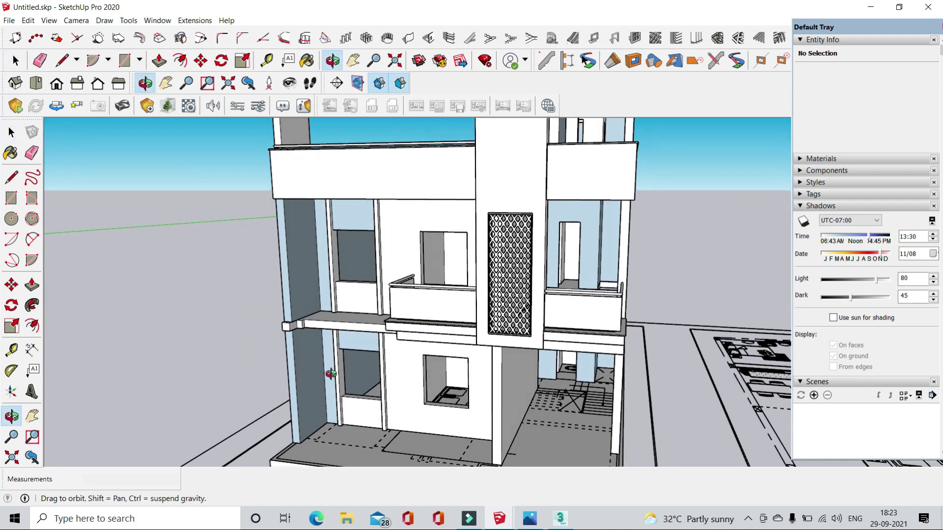
pyautogui.click(530, 517)
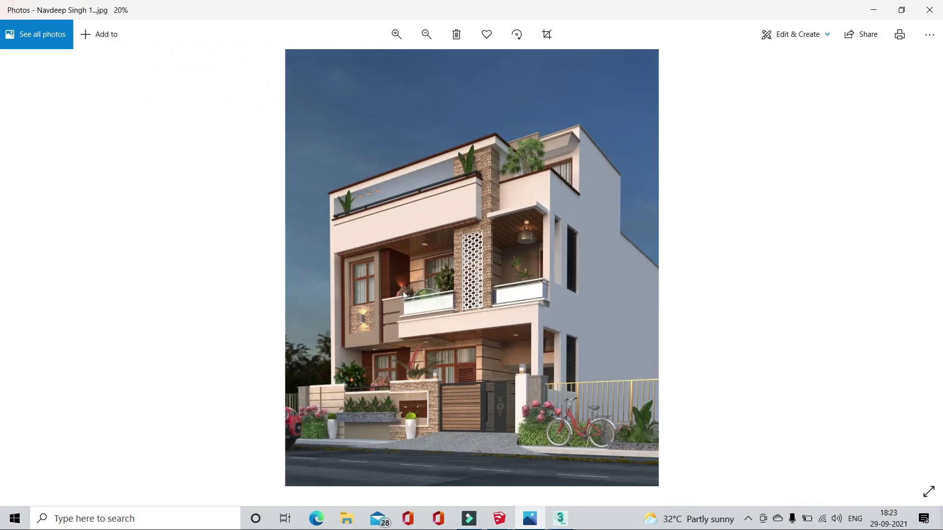
pyautogui.click(884, 4)
# - Orbit and zoom around the house to a high view over the floor plans
pyautogui.scroll(2, 352, 299)
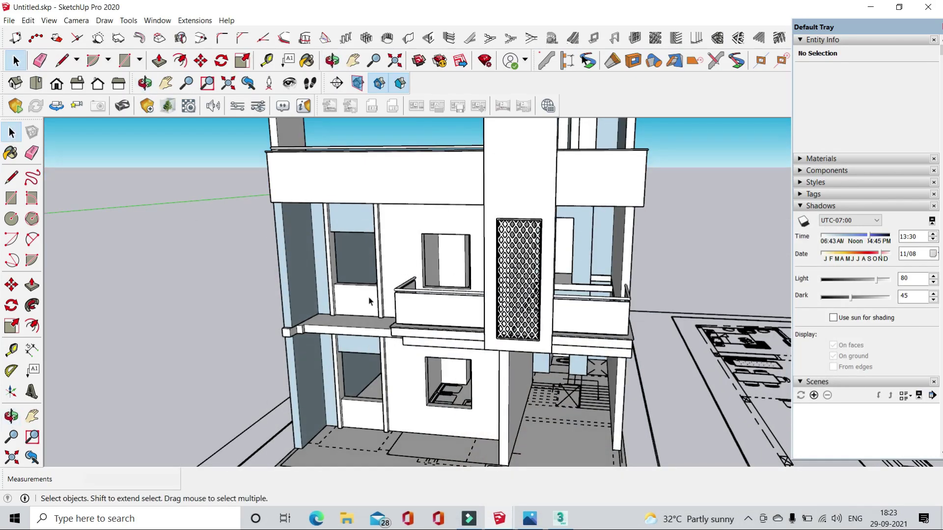
pyautogui.scroll(2, 371, 295)
pyautogui.scroll(-2, 378, 284)
pyautogui.moveTo(378, 274); pyautogui.dragTo(324, 275, button='middle')
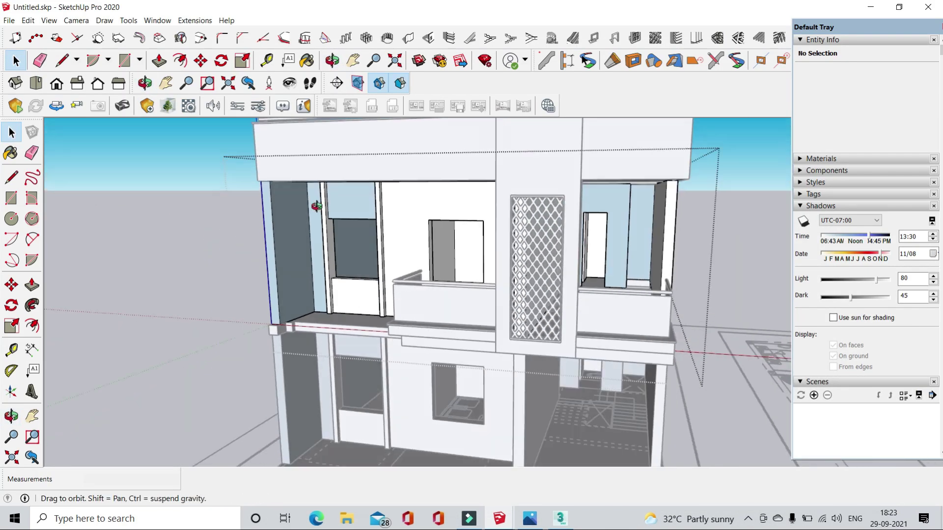
pyautogui.click(127, 60)
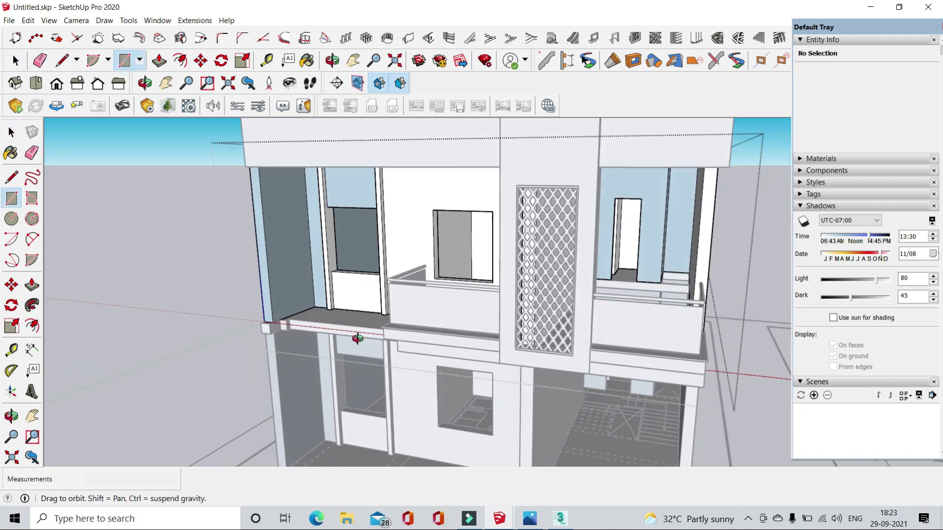
pyautogui.moveTo(358, 337); pyautogui.dragTo(384, 370, button='middle')
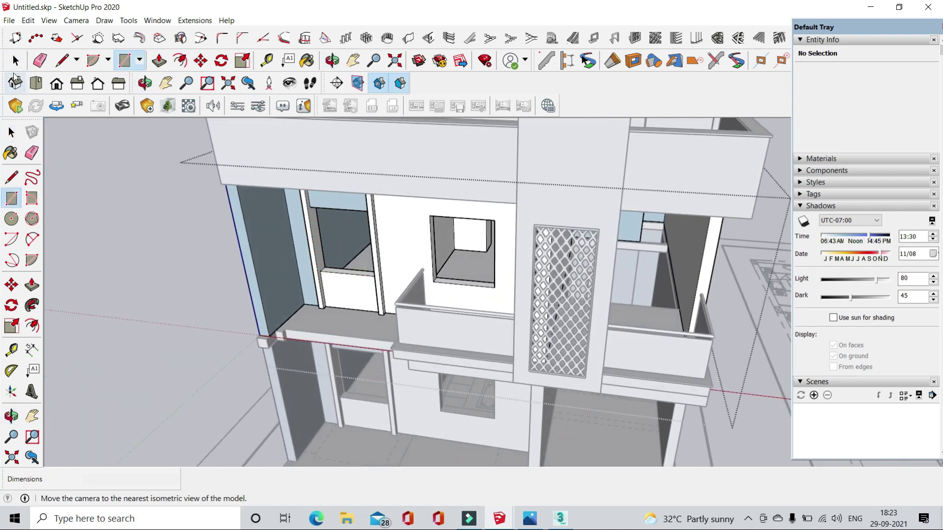
pyautogui.click(15, 60)
pyautogui.moveTo(345, 312); pyautogui.dragTo(540, 360, button='middle')
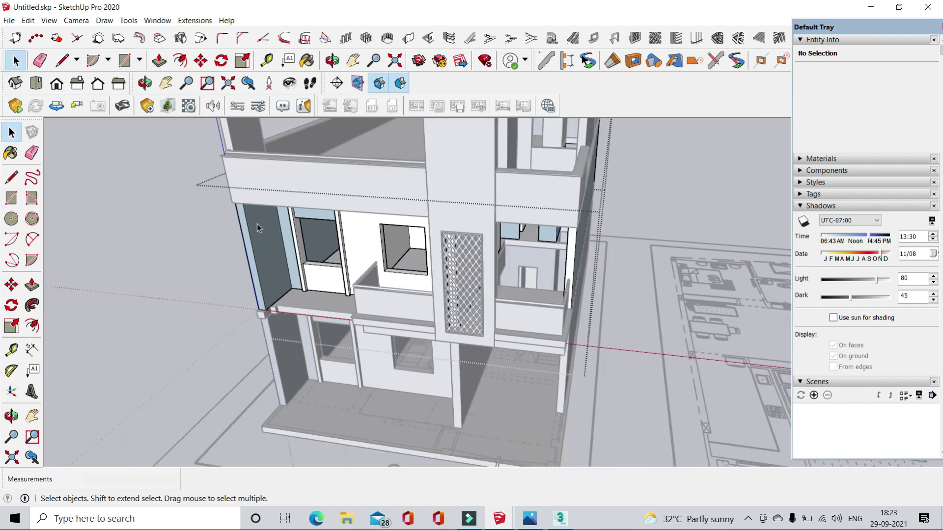
pyautogui.scroll(2, 540, 359)
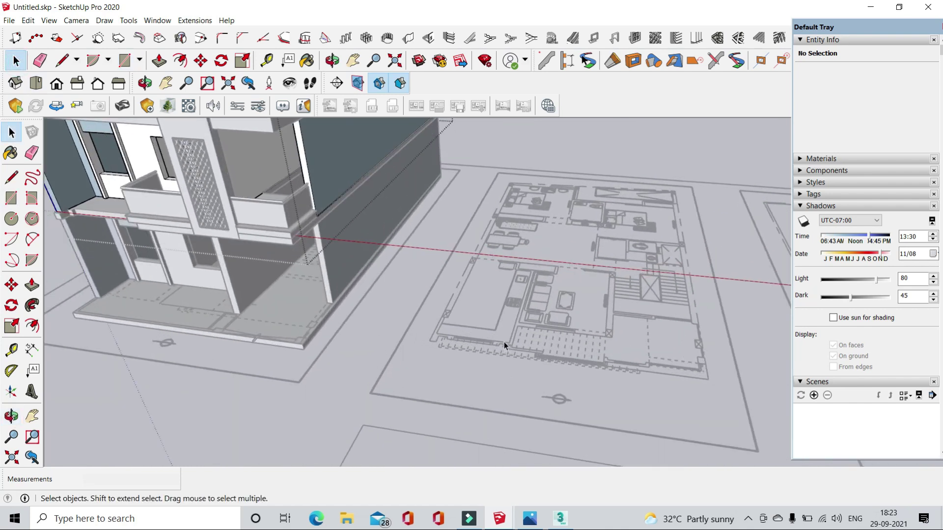
pyautogui.scroll(2, 505, 344)
pyautogui.scroll(2, 499, 346)
pyautogui.scroll(2, 518, 325)
pyautogui.scroll(-5, 521, 338)
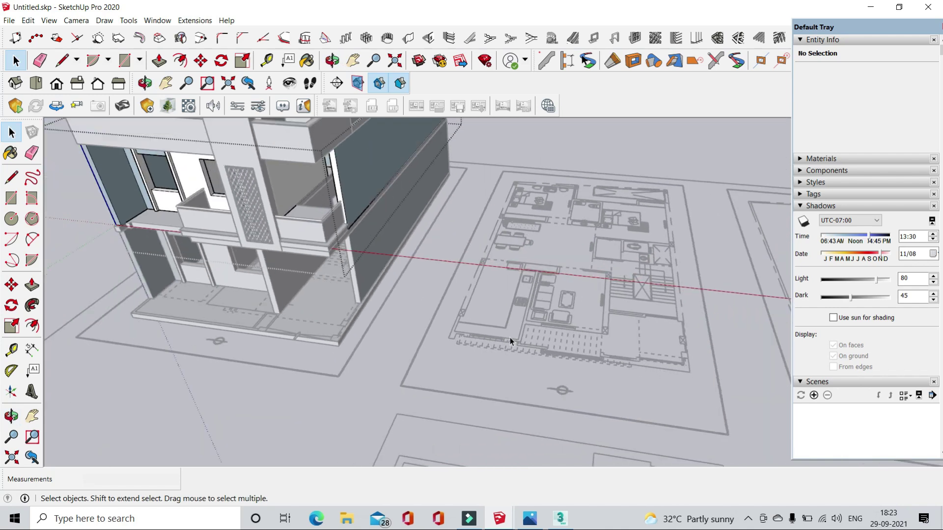
pyautogui.scroll(-1, 510, 337)
pyautogui.moveTo(533, 322); pyautogui.dragTo(641, 354, button='middle')
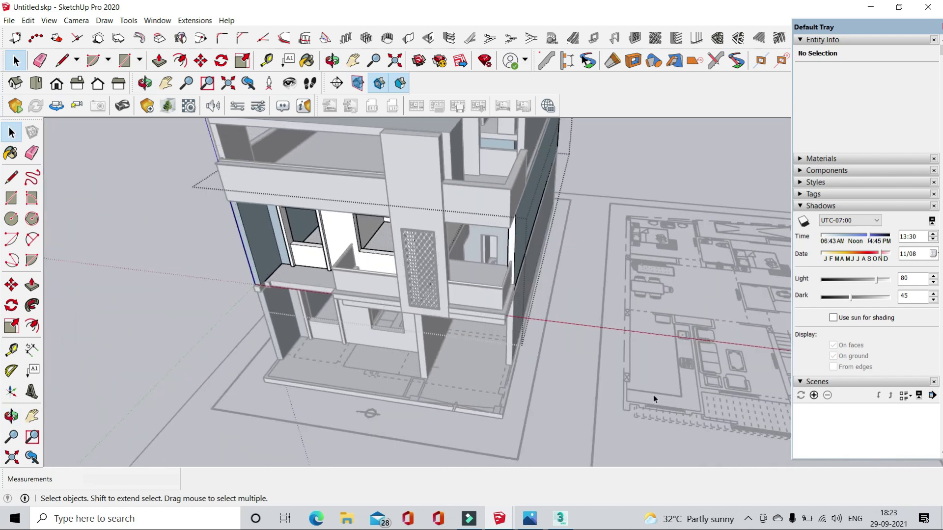
pyautogui.scroll(2, 264, 269)
pyautogui.scroll(3, 343, 285)
pyautogui.scroll(2, 385, 294)
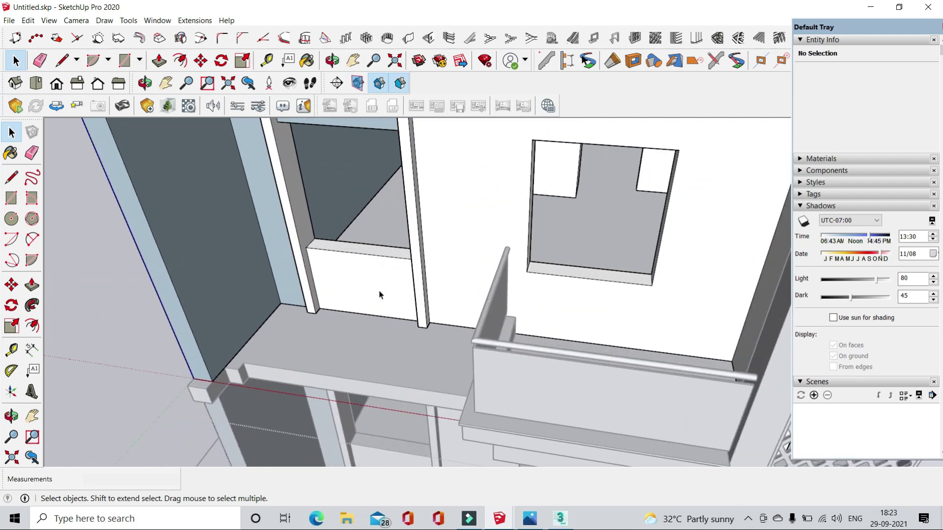
pyautogui.scroll(-3, 299, 250)
pyautogui.scroll(-2, 385, 298)
pyautogui.moveTo(385, 298)
pyautogui.mouseDown(button='middle')
pyautogui.moveTo(459, 210)
pyautogui.moveTo(604, 190)
pyautogui.moveTo(439, 218)
pyautogui.moveTo(420, 212)
pyautogui.mouseUp(button='middle')
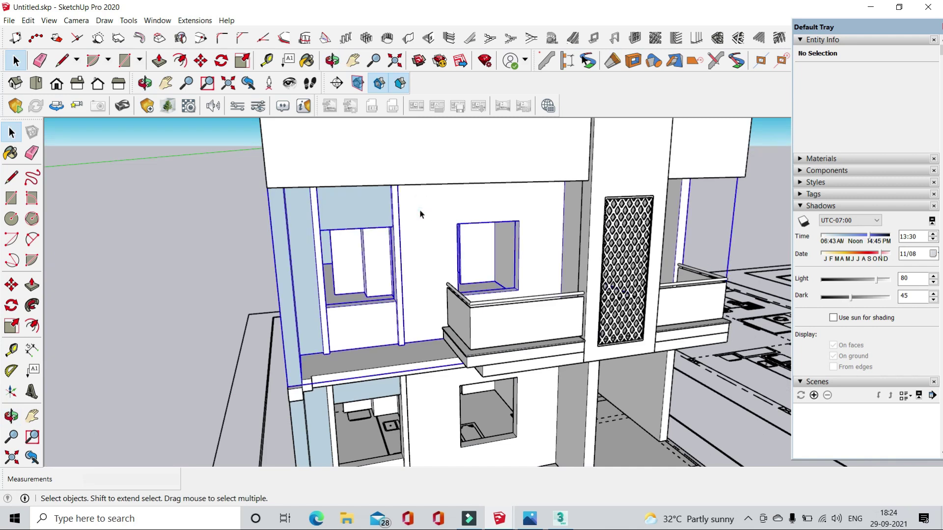
# - Hide the upper-floor walls, balconies and slabs, then look down from overhead
pyautogui.click(420, 213)
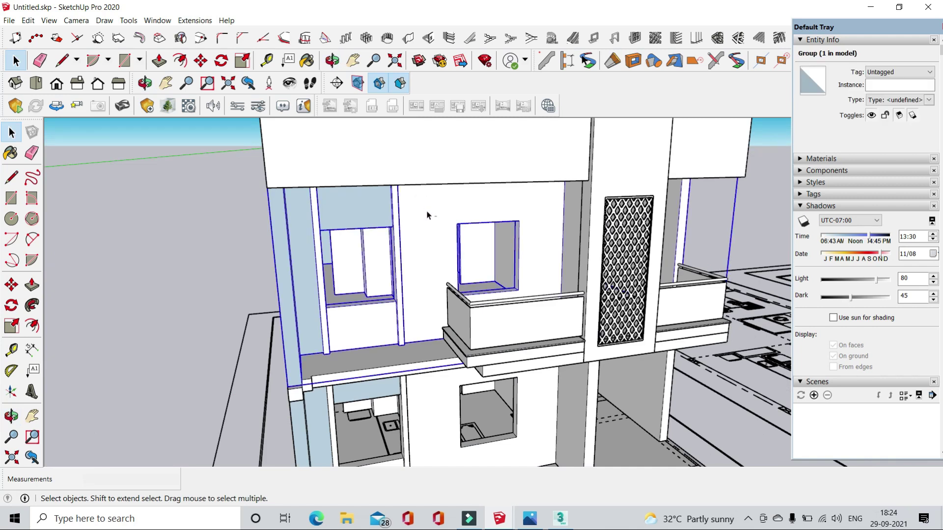
pyautogui.hotkey('ctrl', 'a')
pyautogui.rightClick(654, 171)
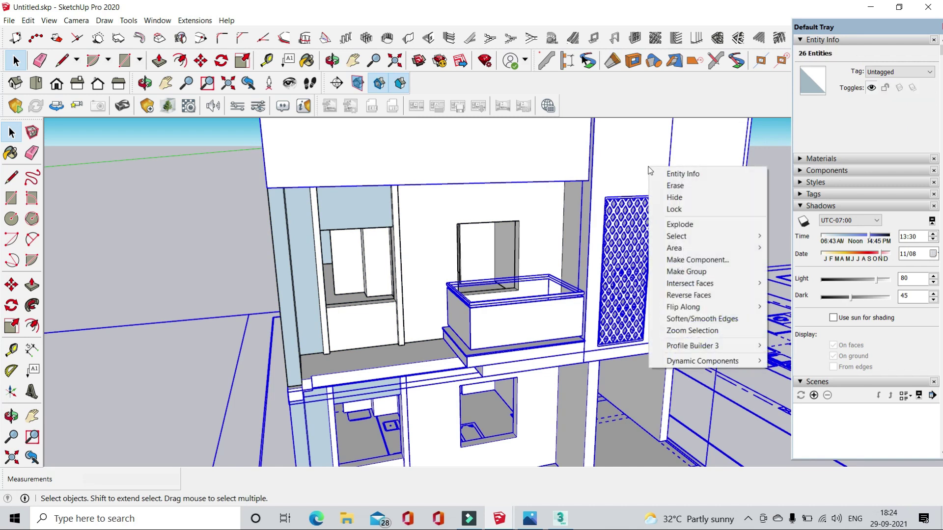
pyautogui.click(780, 148)
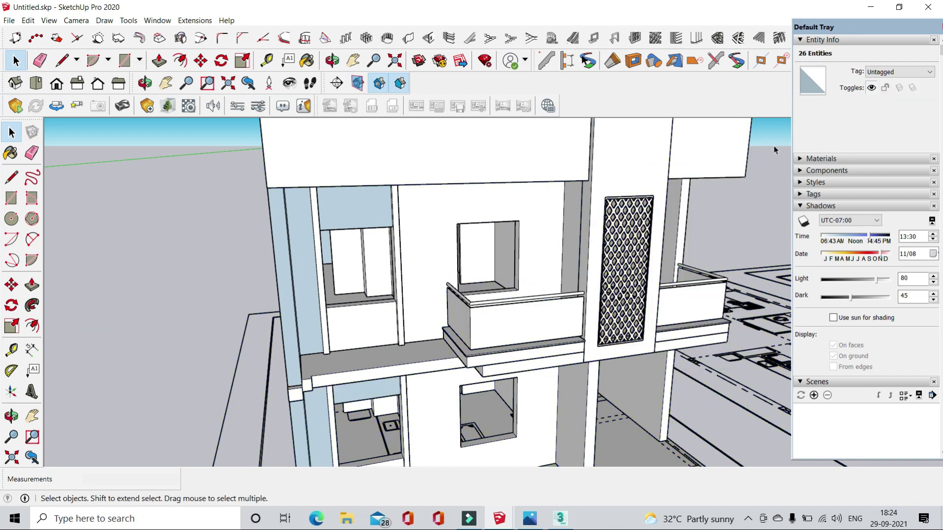
pyautogui.click(712, 266)
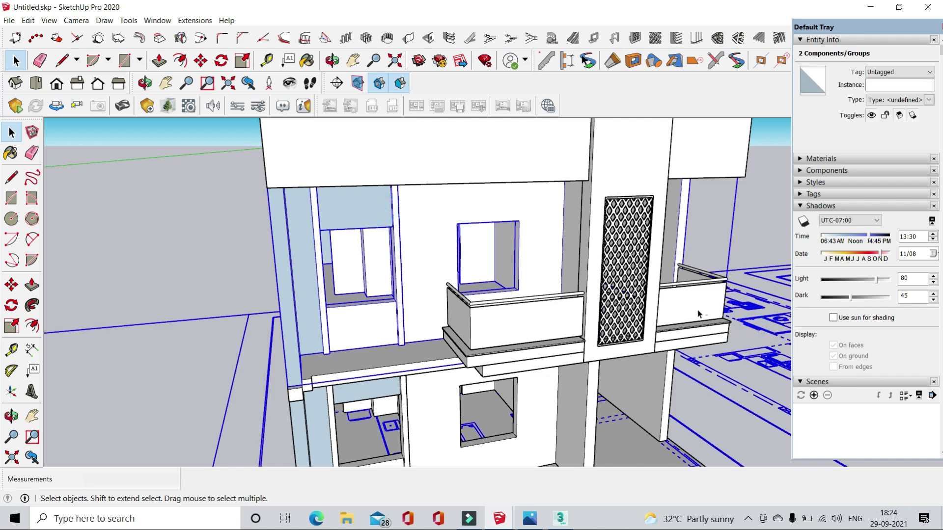
pyautogui.rightClick(647, 181)
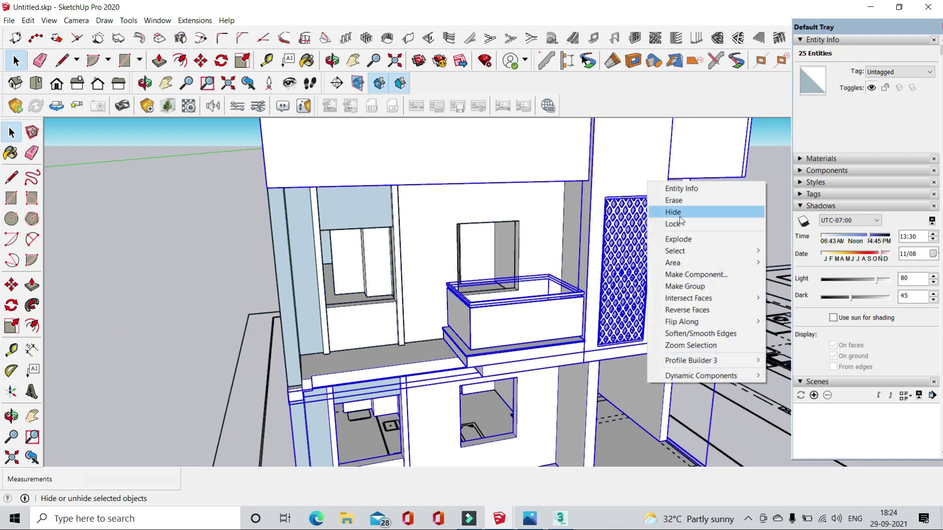
pyautogui.click(679, 212)
pyautogui.click(726, 199)
pyautogui.moveTo(429, 306); pyautogui.dragTo(320, 365, button='middle')
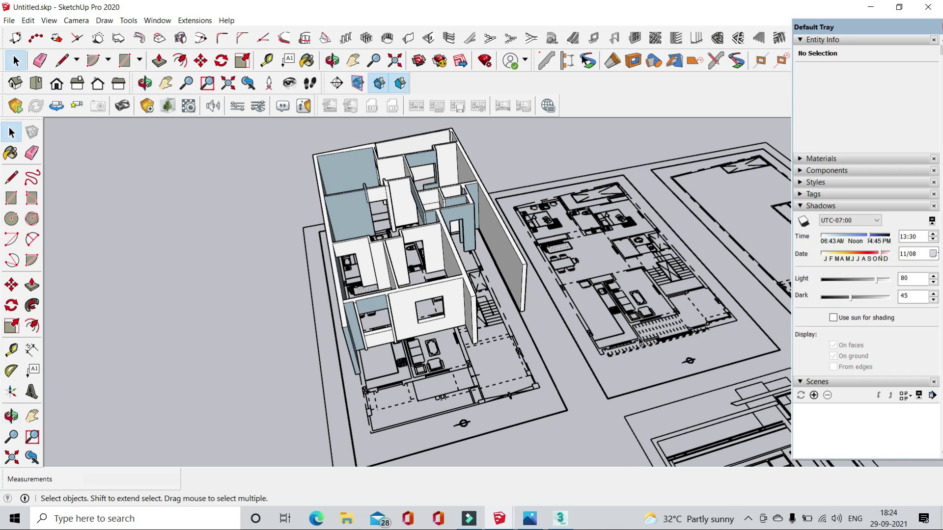
# - Select the imported floor plan and move it from its corner to a new position
pyautogui.click(618, 350)
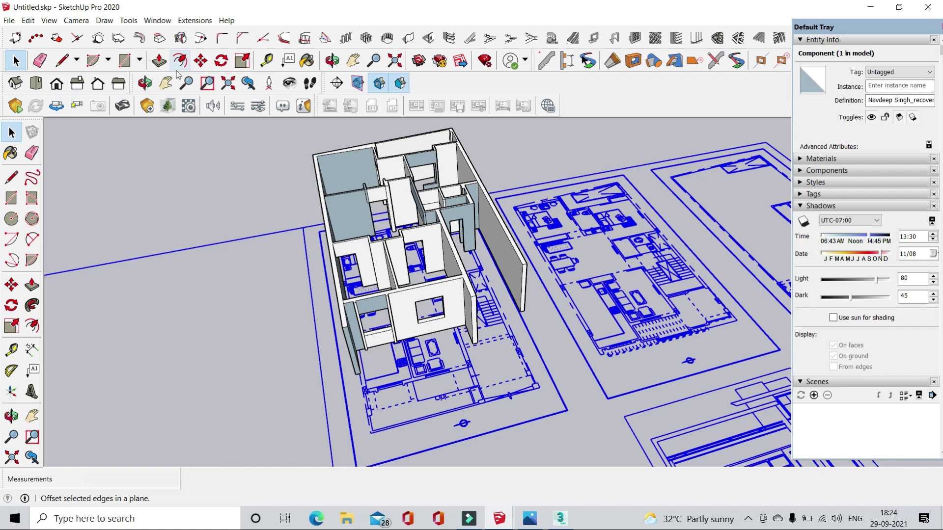
pyautogui.click(202, 59)
pyautogui.scroll(3, 748, 315)
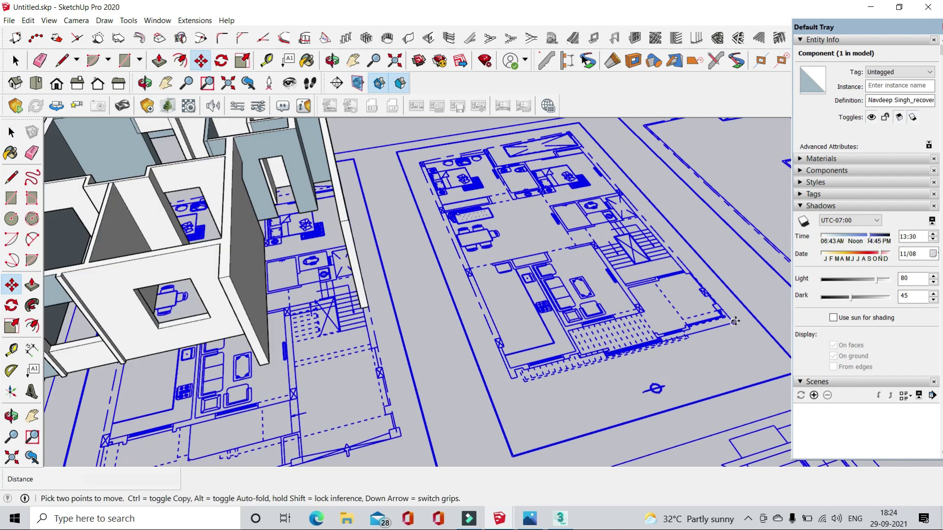
pyautogui.click(735, 321)
pyautogui.scroll(-4, 735, 321)
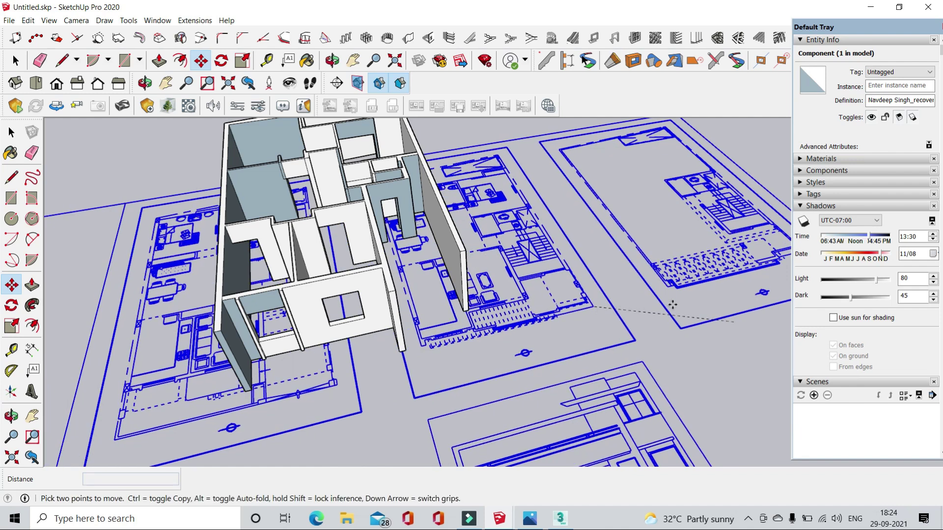
pyautogui.click(676, 292)
# - Move the plan again so its corner lands on the wall corner
pyautogui.click(689, 281)
pyautogui.scroll(1, 690, 280)
pyautogui.scroll(2, 692, 279)
pyautogui.scroll(2, 697, 276)
pyautogui.scroll(1, 705, 274)
pyautogui.scroll(-3, 687, 277)
pyautogui.scroll(-3, 638, 285)
pyautogui.scroll(-2, 565, 294)
pyautogui.scroll(2, 511, 301)
pyautogui.scroll(1, 508, 297)
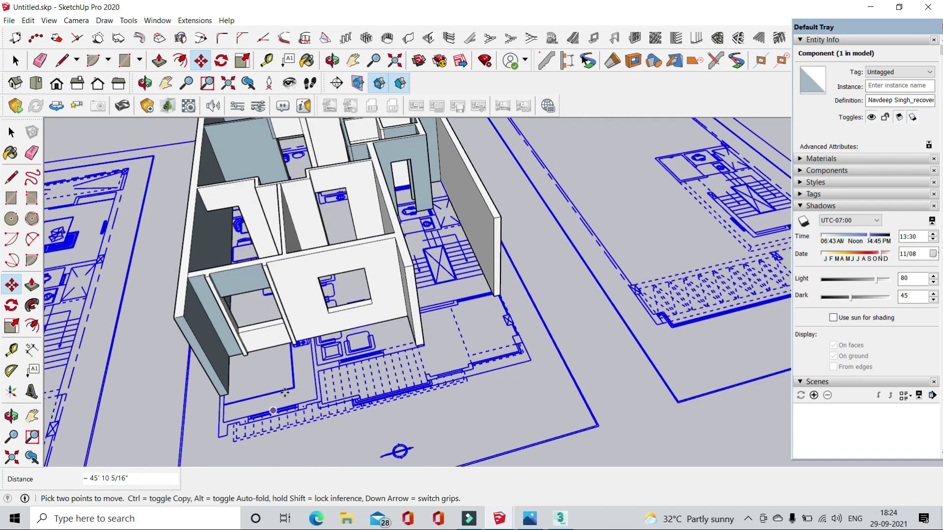
pyautogui.scroll(1, 227, 437)
pyautogui.click(214, 436)
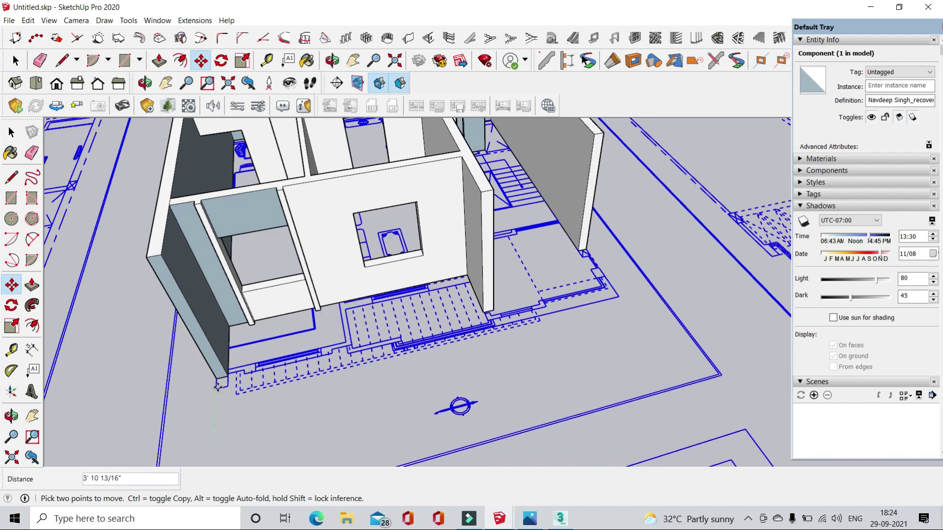
# - Draw an 11' vertical line splitting the ground-floor front wall face
pyautogui.click(14, 61)
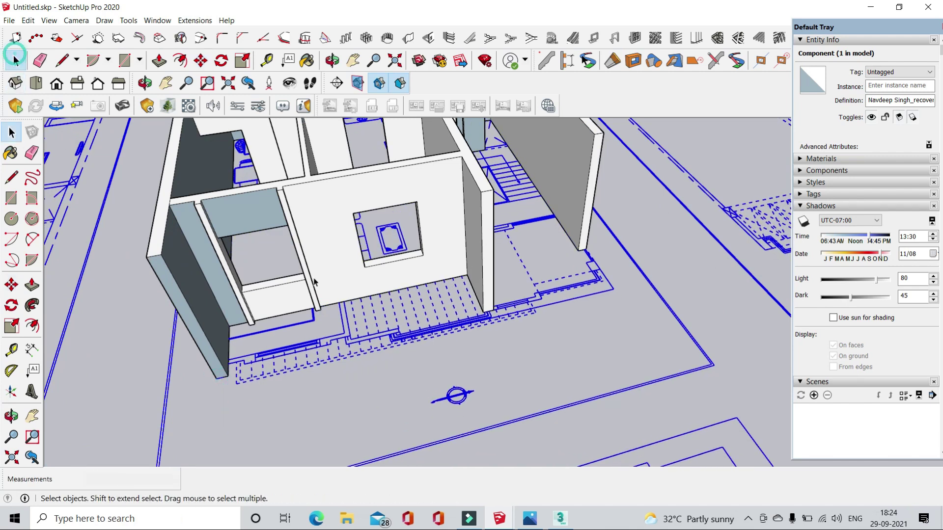
pyautogui.click(358, 242)
pyautogui.moveTo(351, 254); pyautogui.dragTo(232, 206, button='middle')
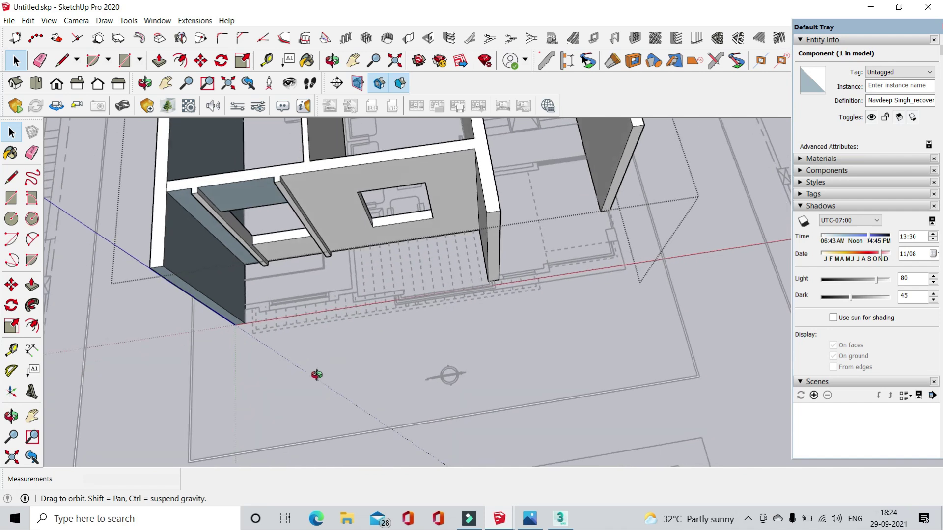
pyautogui.scroll(2, 233, 205)
pyautogui.click(62, 61)
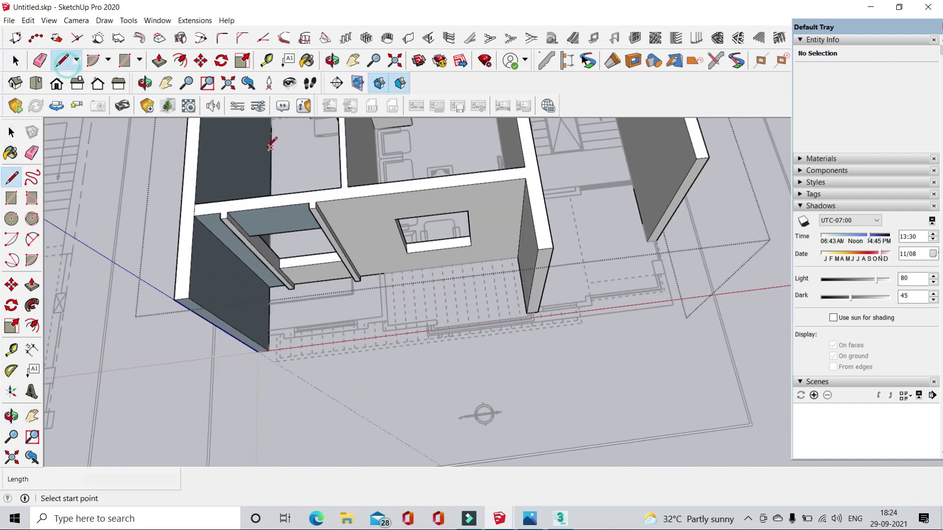
pyautogui.scroll(3, 361, 204)
pyautogui.scroll(1, 360, 205)
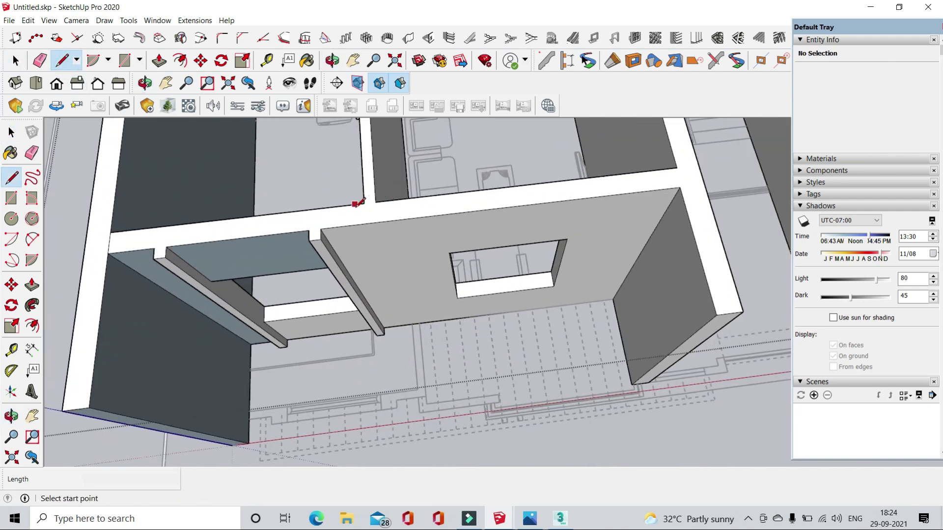
pyautogui.click(412, 324)
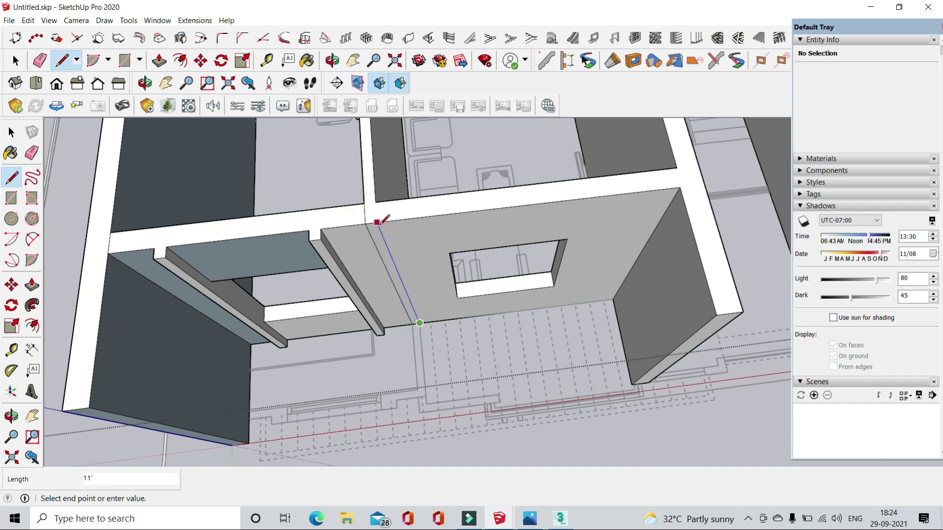
pyautogui.click(159, 60)
# - Push the narrow wall strip through 4 1/2" to leave a slot beside the window
pyautogui.moveTo(393, 275); pyautogui.dragTo(396, 400)
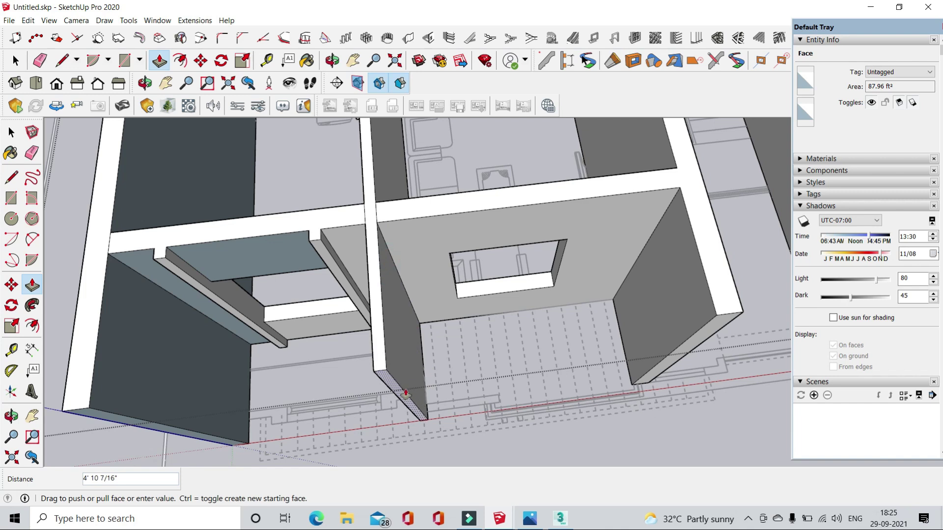
pyautogui.scroll(2, 406, 388)
pyautogui.scroll(1, 411, 400)
pyautogui.click(411, 400)
pyautogui.scroll(-2, 442, 388)
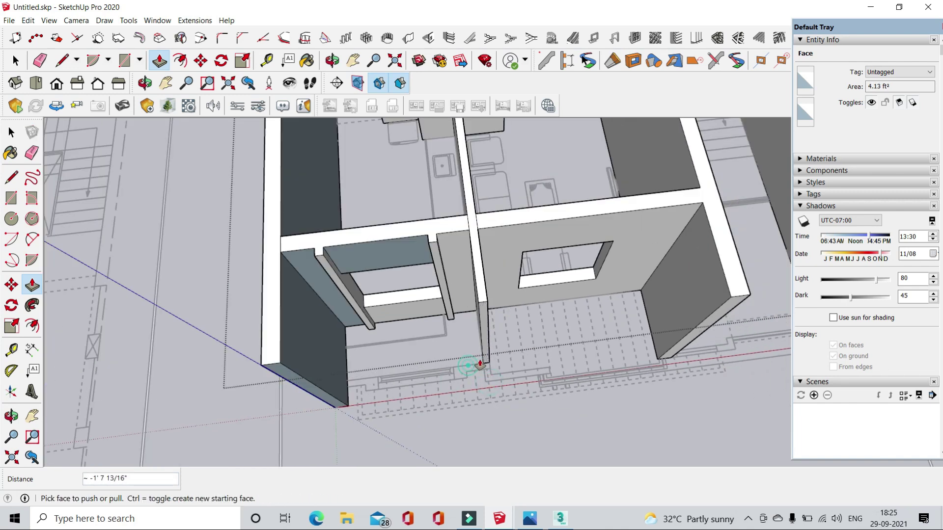
pyautogui.scroll(2, 474, 370)
pyautogui.click(479, 375)
pyautogui.scroll(-5, 477, 374)
pyautogui.press('space')
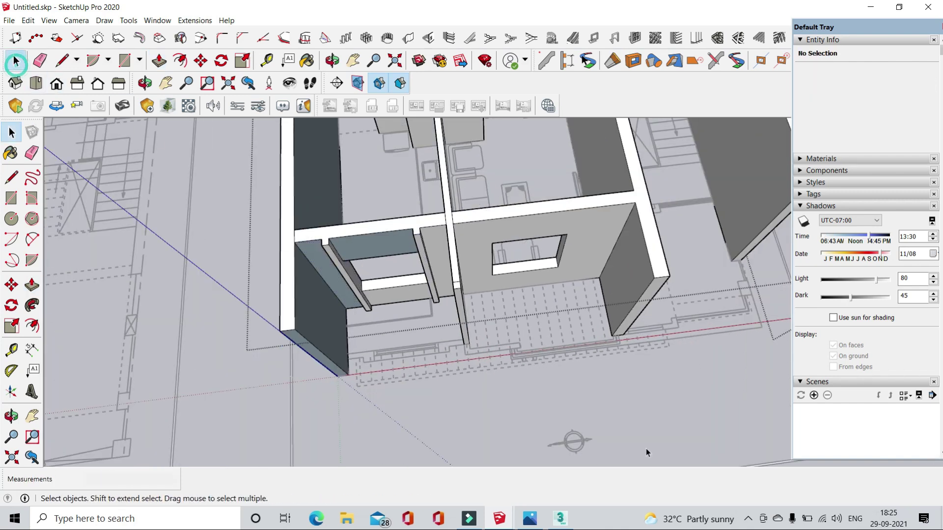
pyautogui.moveTo(646, 449); pyautogui.dragTo(452, 240, button='middle')
pyautogui.scroll(3, 452, 239)
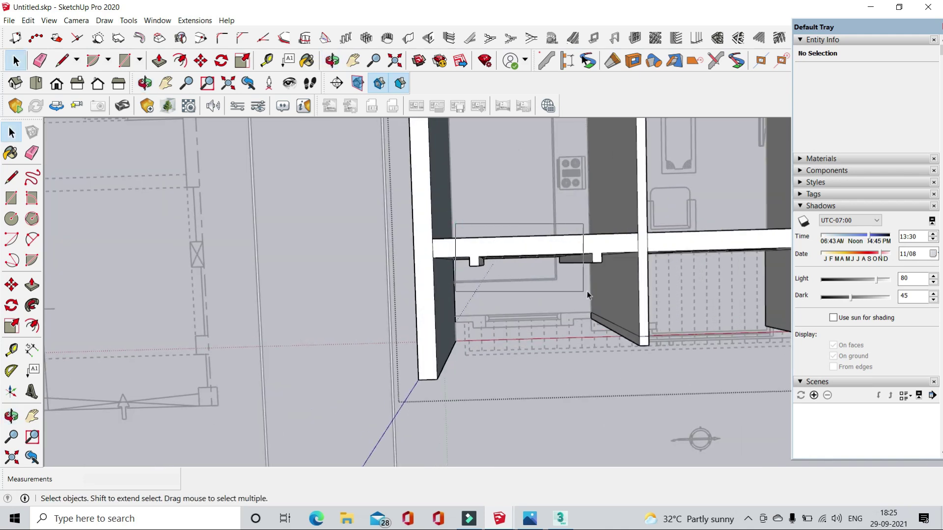
# - Select the slot frame's left shelf, lower front and right strip faces and begin moving them
pyautogui.moveTo(605, 294); pyautogui.dragTo(489, 205, button='middle')
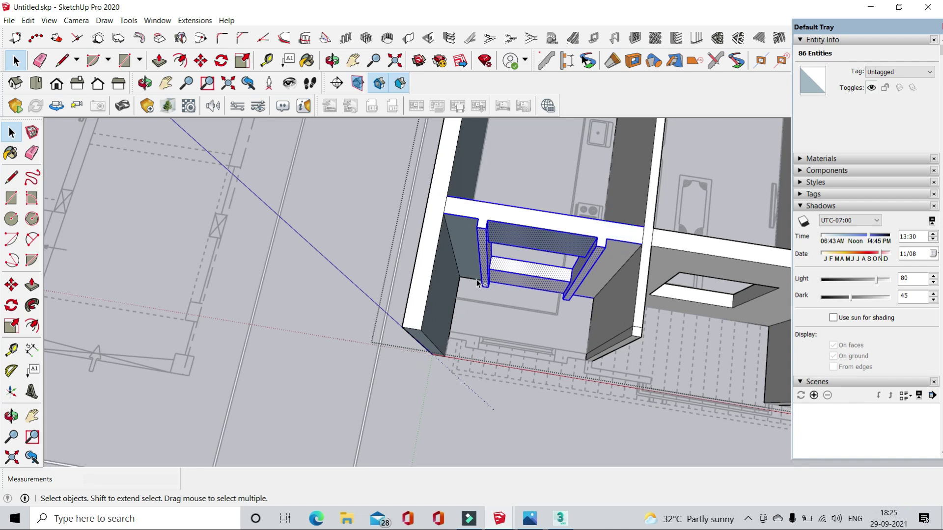
pyautogui.moveTo(477, 283); pyautogui.dragTo(473, 237, button='middle')
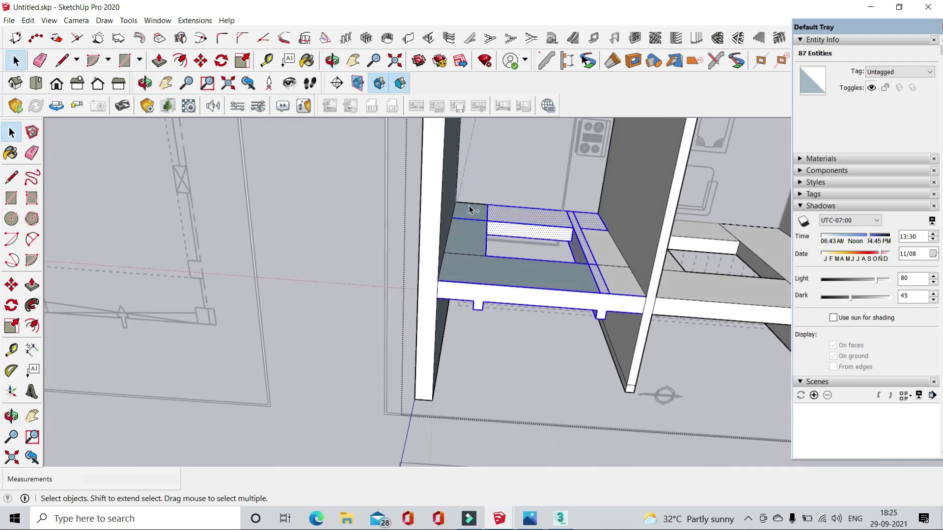
pyautogui.keyDown('shift'); pyautogui.click(481, 232); pyautogui.keyUp('shift')
pyautogui.keyDown('shift'); pyautogui.click(477, 265); pyautogui.keyUp('shift')
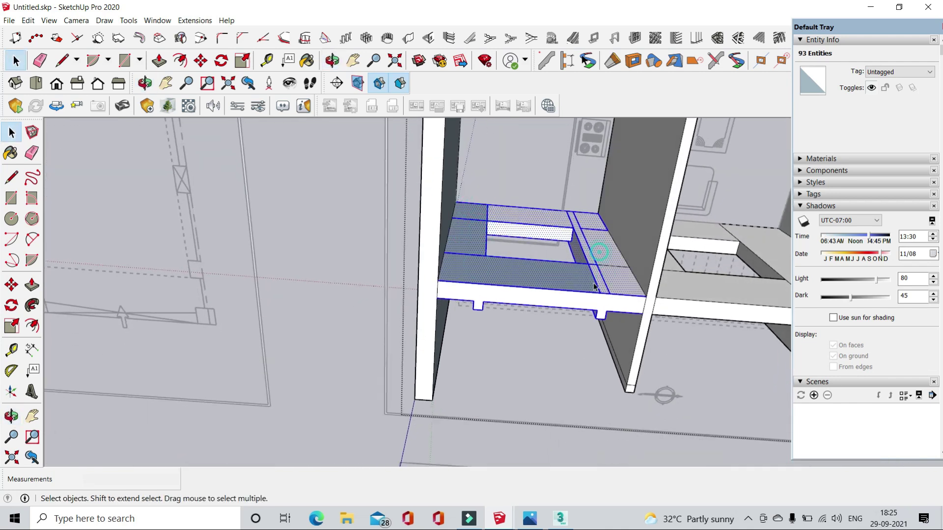
pyautogui.moveTo(594, 287); pyautogui.dragTo(584, 230, button='middle')
pyautogui.keyDown('shift'); pyautogui.click(587, 211); pyautogui.keyUp('shift')
pyautogui.click(200, 61)
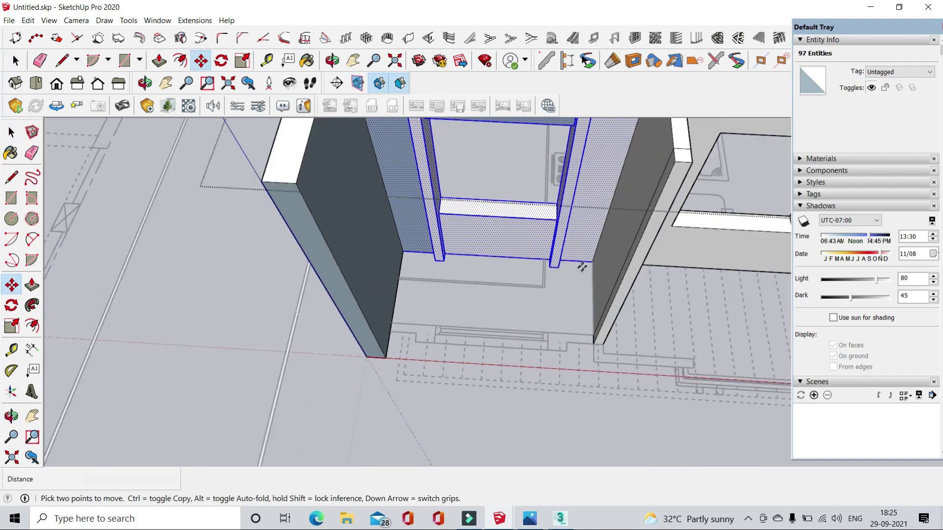
pyautogui.click(581, 266)
pyautogui.moveTo(594, 295); pyautogui.dragTo(585, 290, button='middle')
pyautogui.moveTo(593, 333)
pyautogui.mouseDown(button='middle')
pyautogui.moveTo(432, 183)
pyautogui.moveTo(629, 385)
pyautogui.moveTo(560, 162)
pyautogui.mouseUp(button='middle')
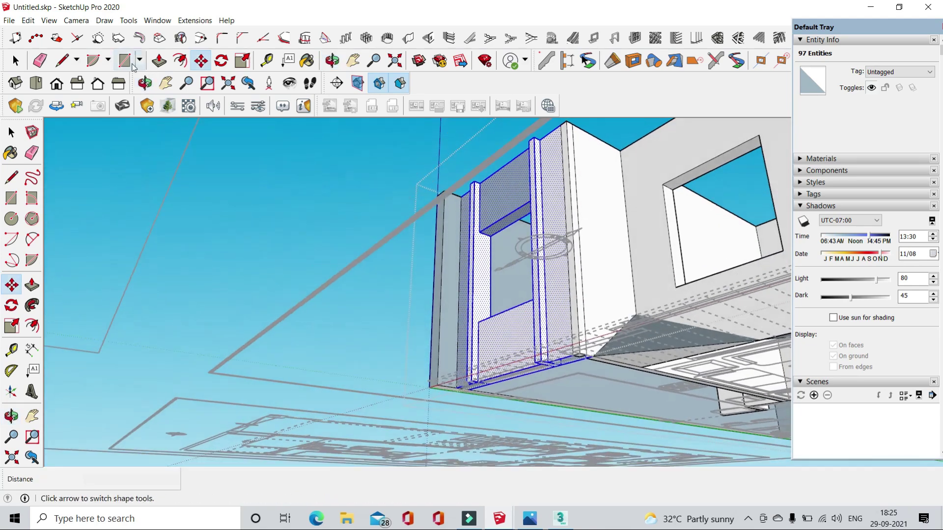
pyautogui.press('e')
pyautogui.moveTo(656, 337)
pyautogui.mouseDown(button='middle')
pyautogui.moveTo(611, 371)
pyautogui.moveTo(587, 284)
pyautogui.moveTo(252, 418)
pyautogui.moveTo(646, 295)
pyautogui.mouseUp(button='middle')
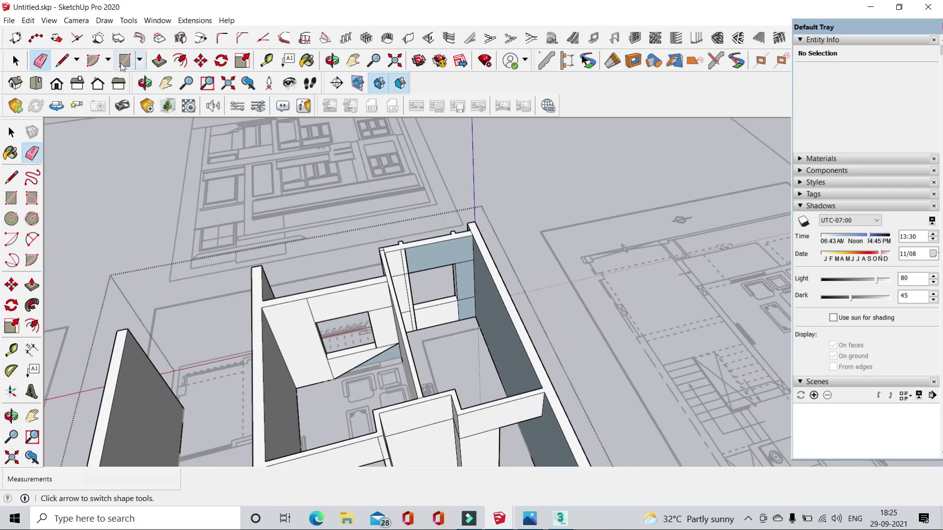
# - Draw a rectangle on the wall and delete its face to cut the window opening
pyautogui.click(122, 66)
pyautogui.click(333, 378)
pyautogui.scroll(3, 352, 365)
pyautogui.press('space')
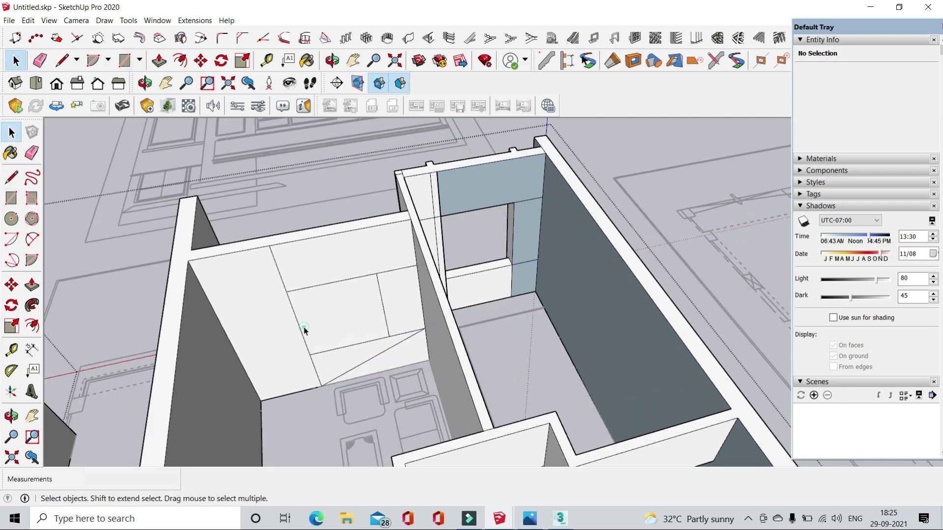
pyautogui.click(305, 330)
pyautogui.press('Delete')
# - Erase the stray beam, divider and sill edges around the new opening
pyautogui.press('e')
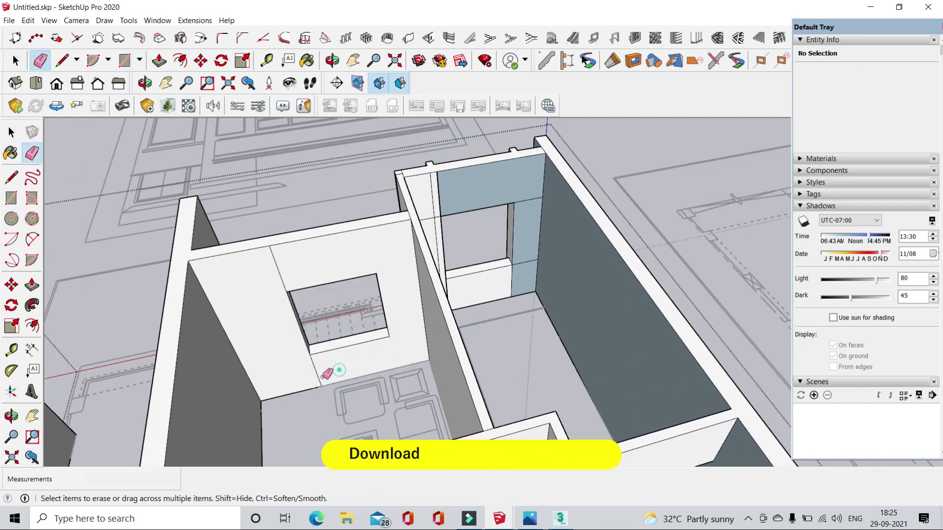
pyautogui.moveTo(329, 370); pyautogui.dragTo(456, 199, button='middle')
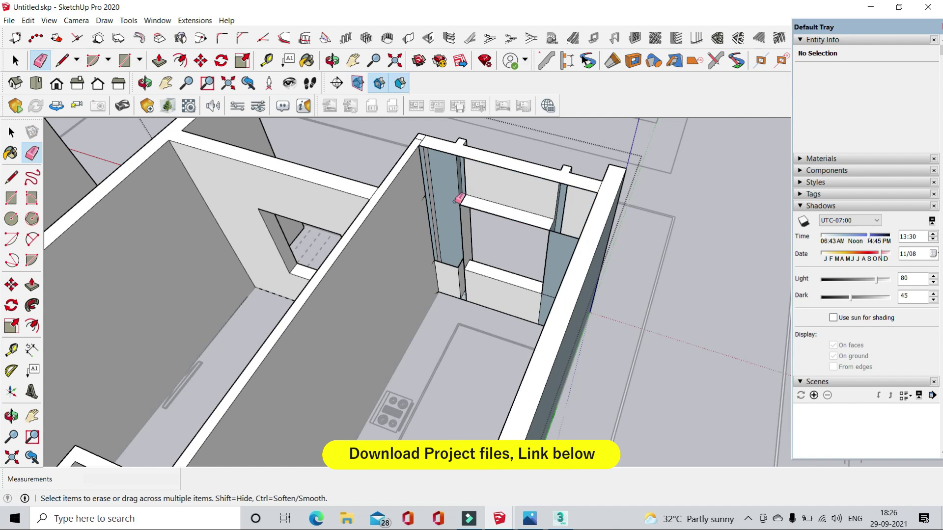
pyautogui.moveTo(460, 198); pyautogui.dragTo(565, 233)
pyautogui.scroll(3, 474, 275)
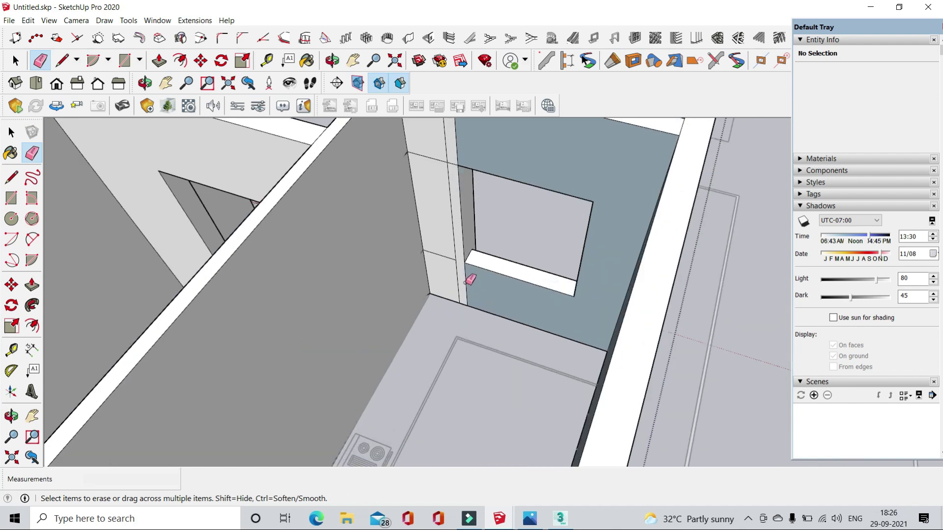
pyautogui.click(476, 284)
pyautogui.click(563, 294)
pyautogui.scroll(-5, 594, 293)
pyautogui.press('space')
# - Select everything and unhide all hidden geometry
pyautogui.scroll(-3, 540, 287)
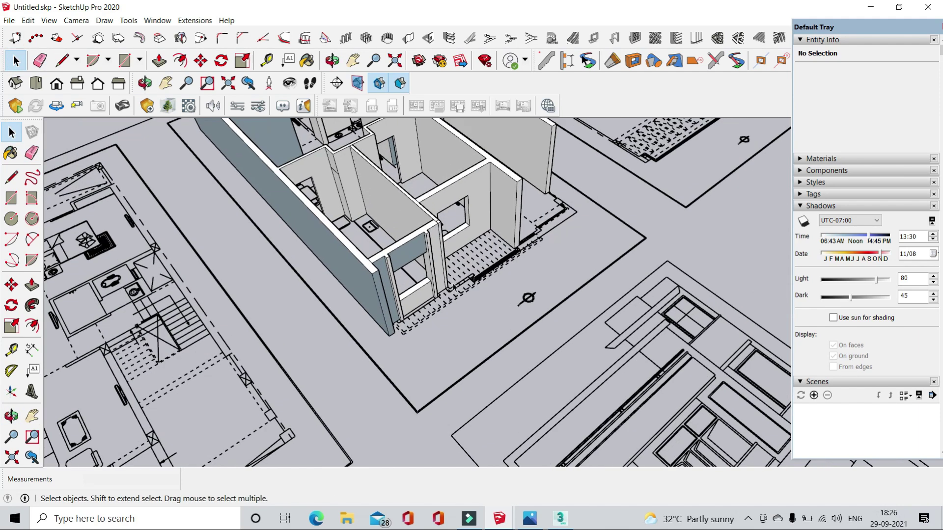
pyautogui.hotkey('ctrl', 'a')
pyautogui.click(28, 20)
pyautogui.click(205, 210)
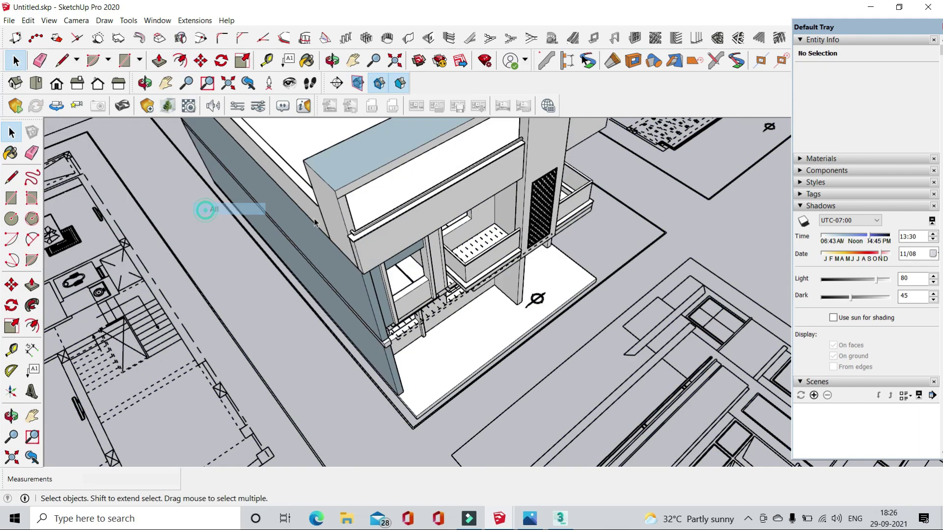
pyautogui.moveTo(314, 222); pyautogui.dragTo(206, 275, button='middle')
# - Move the floor-plan component to the right of the building
pyautogui.click(173, 294)
pyautogui.press('m')
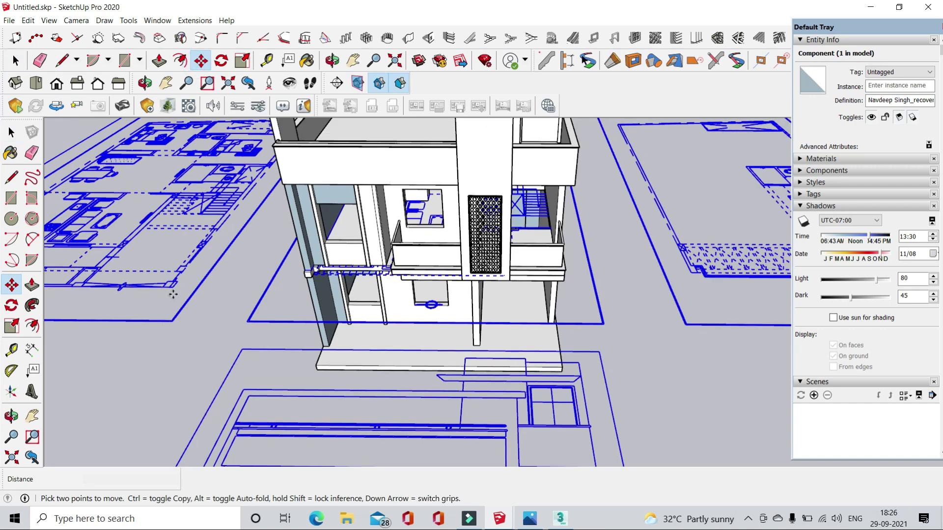
pyautogui.click(173, 294)
pyautogui.click(653, 383)
pyautogui.press('space')
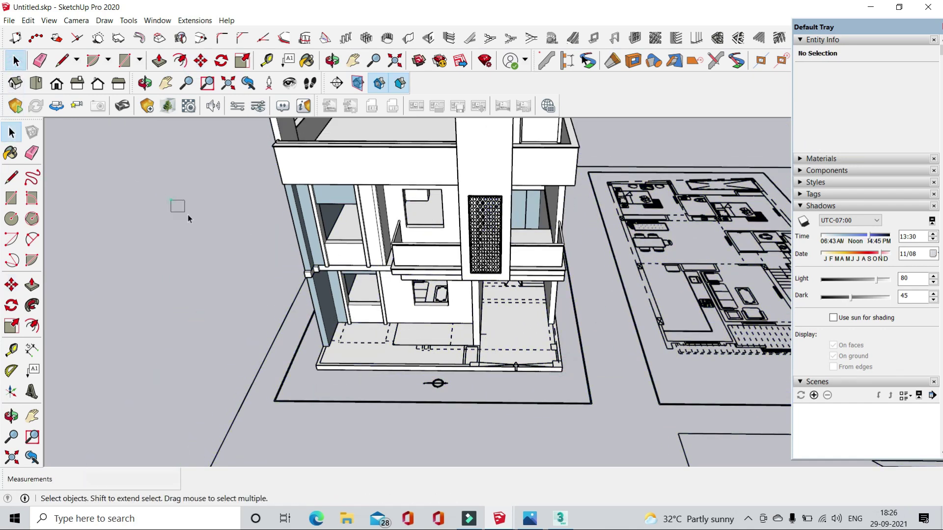
# - Push the protruding ledge box back 4 1/2" so it sits flush
pyautogui.moveTo(188, 214); pyautogui.dragTo(152, 139, button='middle')
pyautogui.scroll(5, 331, 213)
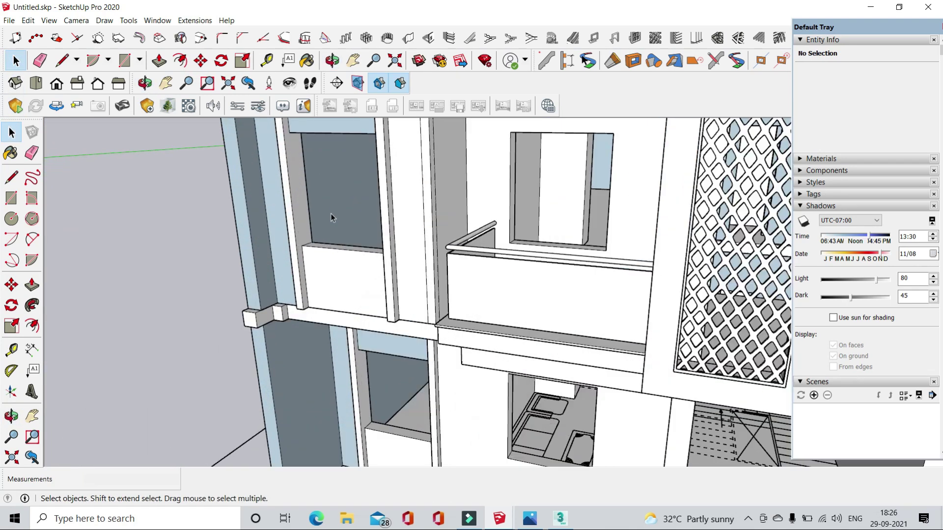
pyautogui.moveTo(331, 216); pyautogui.dragTo(275, 226, button='middle')
pyautogui.scroll(5, 240, 206)
pyautogui.click(158, 61)
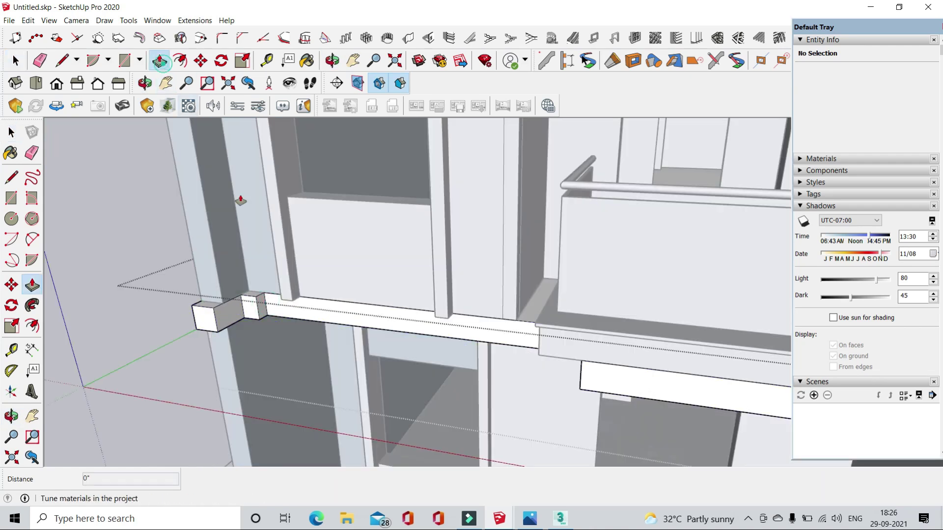
pyautogui.click(256, 307)
pyautogui.press('e')
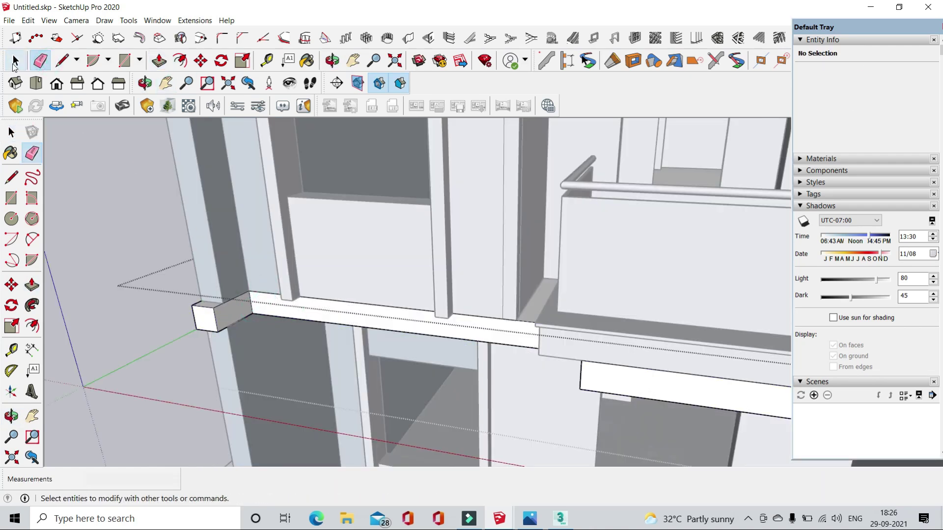
pyautogui.click(14, 62)
pyautogui.click(159, 61)
pyautogui.doubleClick(203, 316)
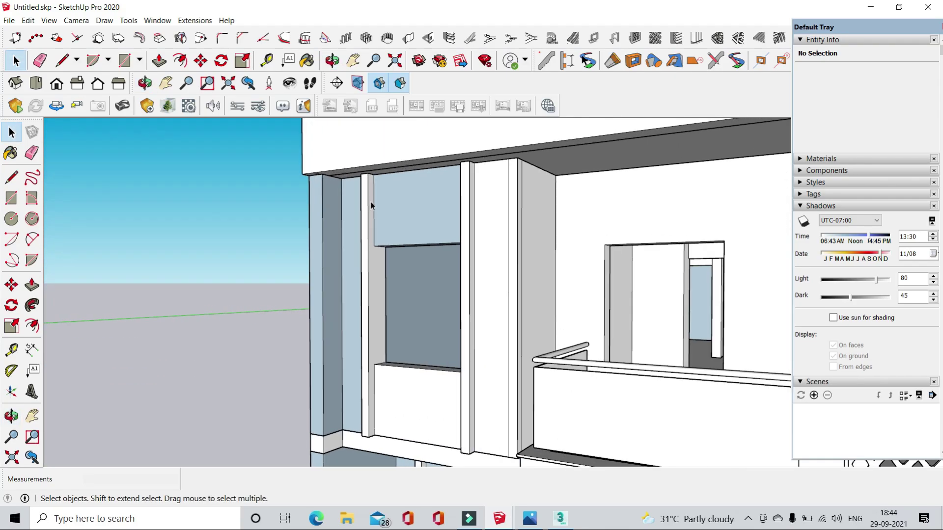
# - View the facade frontally and compare it with the reference render in Photos
pyautogui.scroll(1, 371, 205)
pyautogui.moveTo(368, 352); pyautogui.dragTo(463, 305, button='middle')
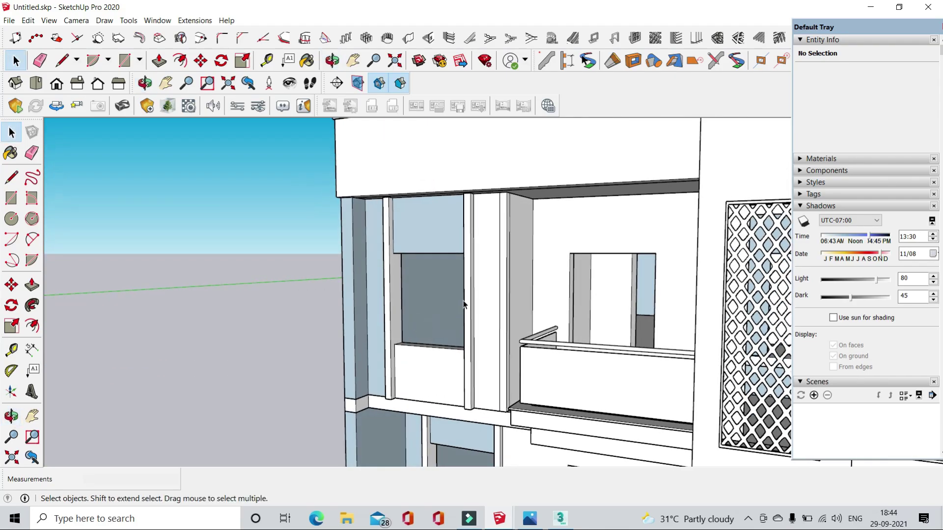
pyautogui.click(539, 523)
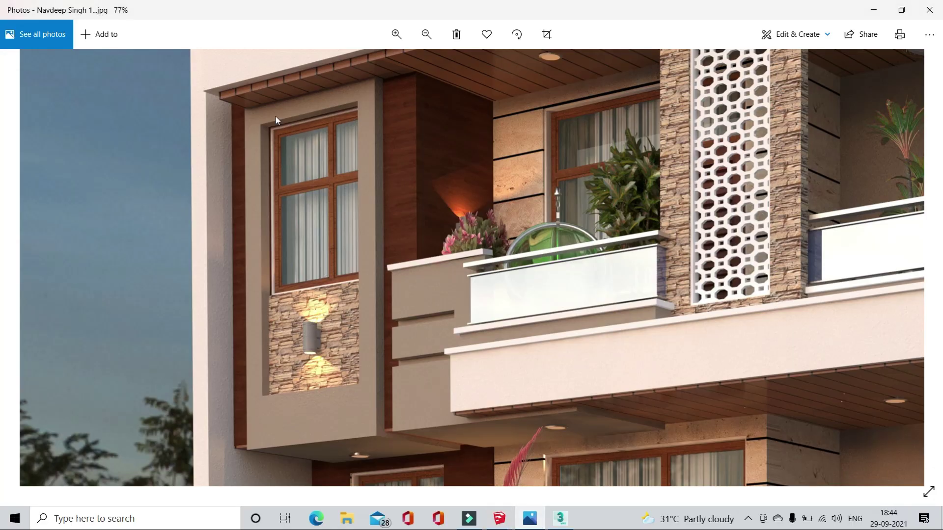
pyautogui.click(873, 10)
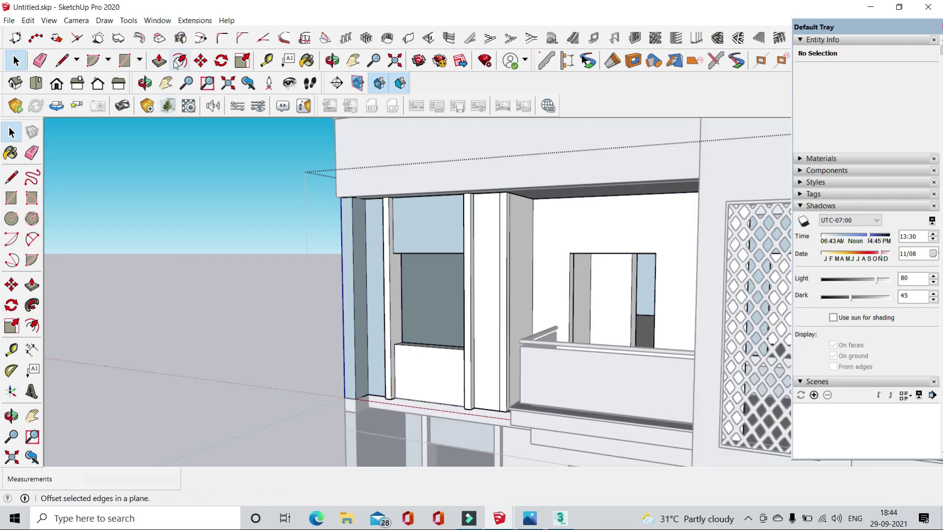
# - Push the mullion strip beside the glass back 4 1/2"
pyautogui.click(159, 60)
pyautogui.moveTo(469, 224); pyautogui.dragTo(480, 225)
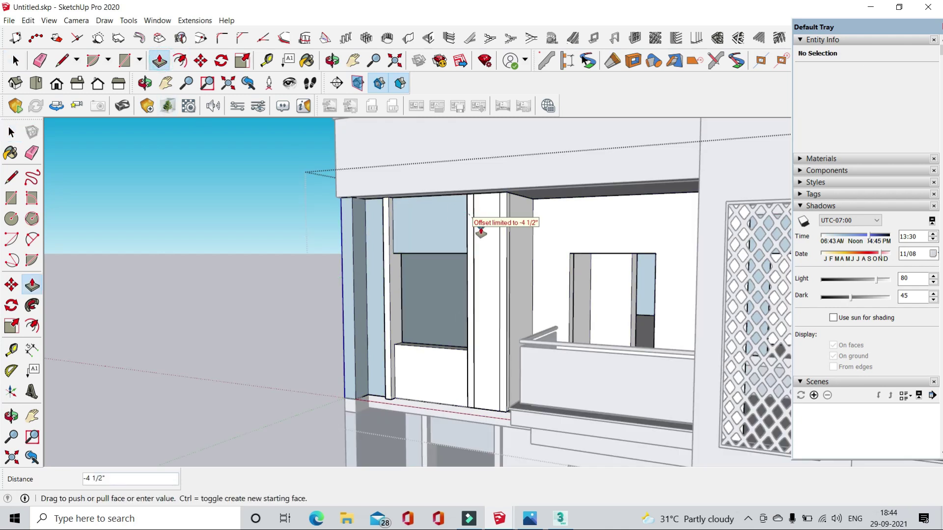
pyautogui.click(385, 231)
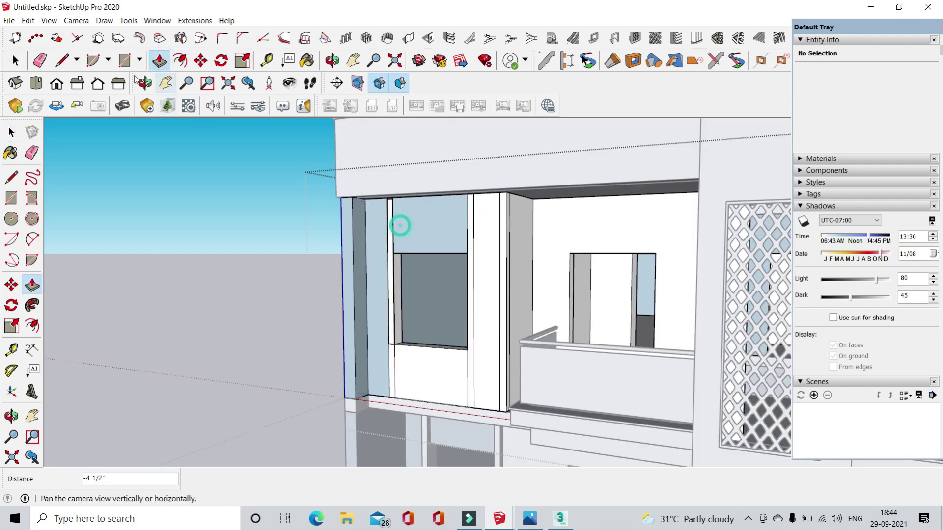
pyautogui.click(17, 61)
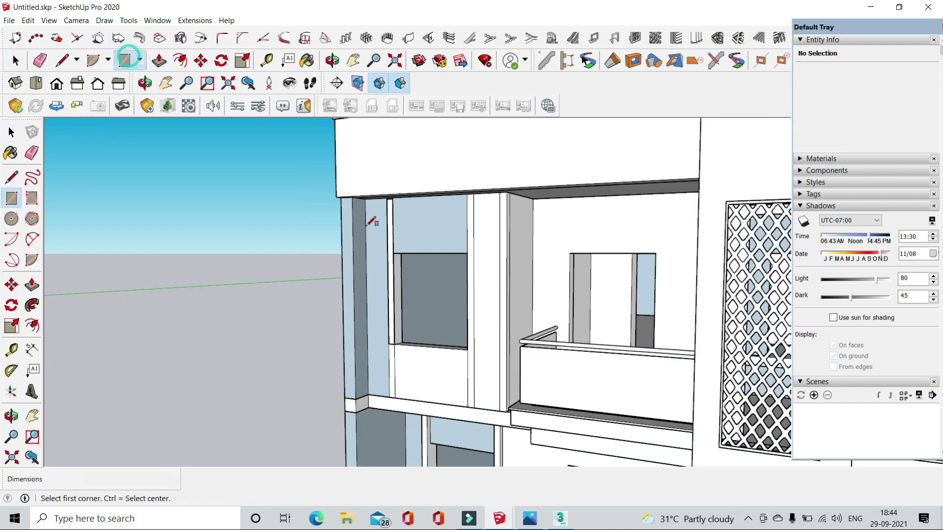
pyautogui.scroll(1, 388, 363)
pyautogui.scroll(2, 390, 396)
# - Draw a rectangle across the left upper-floor window opening
pyautogui.click(390, 396)
pyautogui.scroll(-2, 397, 388)
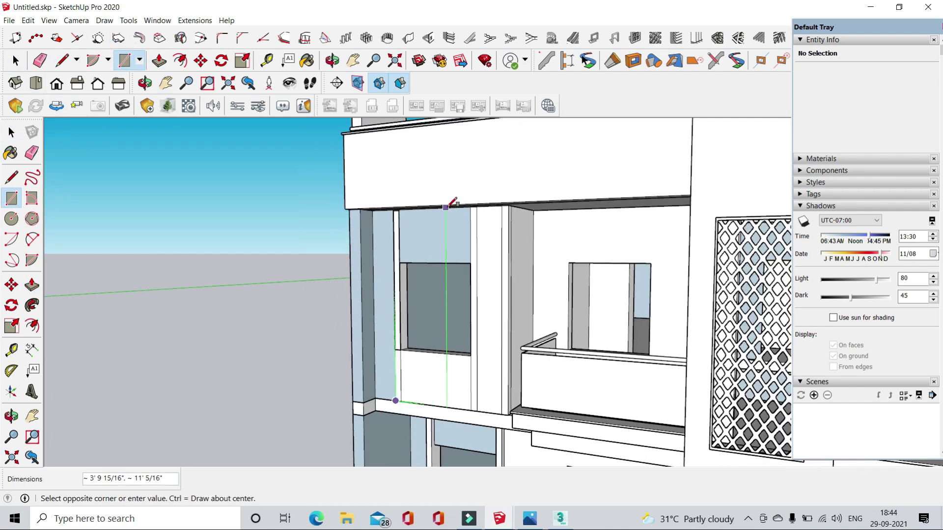
pyautogui.scroll(1, 452, 202)
pyautogui.scroll(1, 474, 205)
pyautogui.click(477, 207)
pyautogui.moveTo(339, 160)
pyautogui.mouseDown(button='middle')
pyautogui.moveTo(337, 206)
pyautogui.moveTo(315, 196)
pyautogui.mouseUp(button='middle')
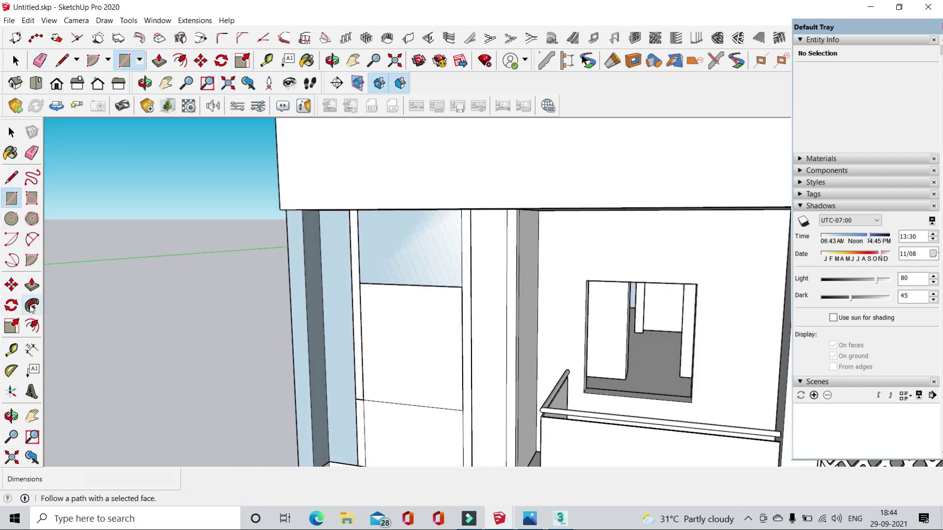
# - Offset the window face 4 1/2" inward and remove the inner face
pyautogui.click(32, 325)
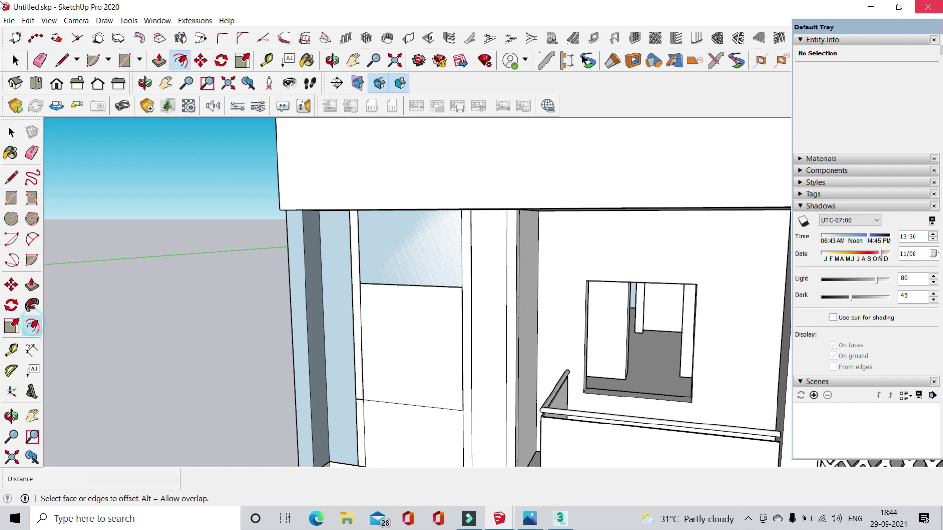
pyautogui.click(367, 272)
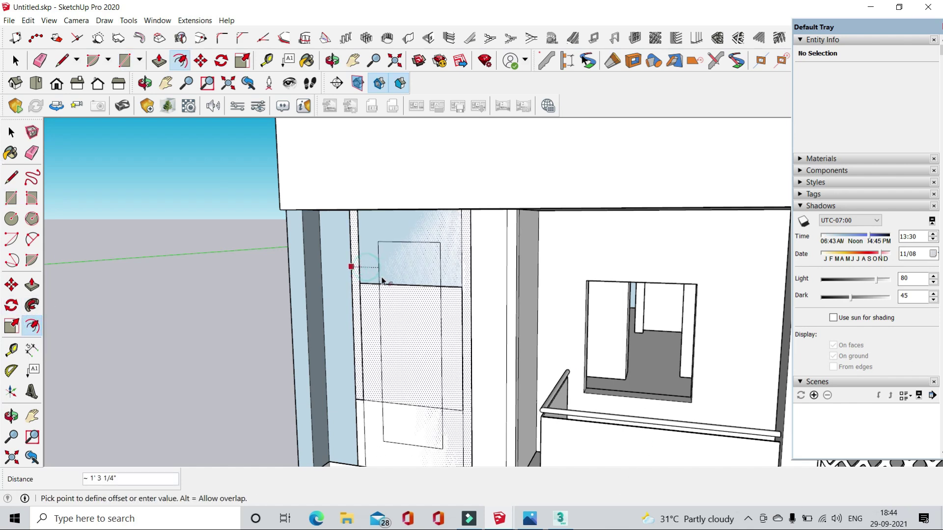
pyautogui.click(360, 293)
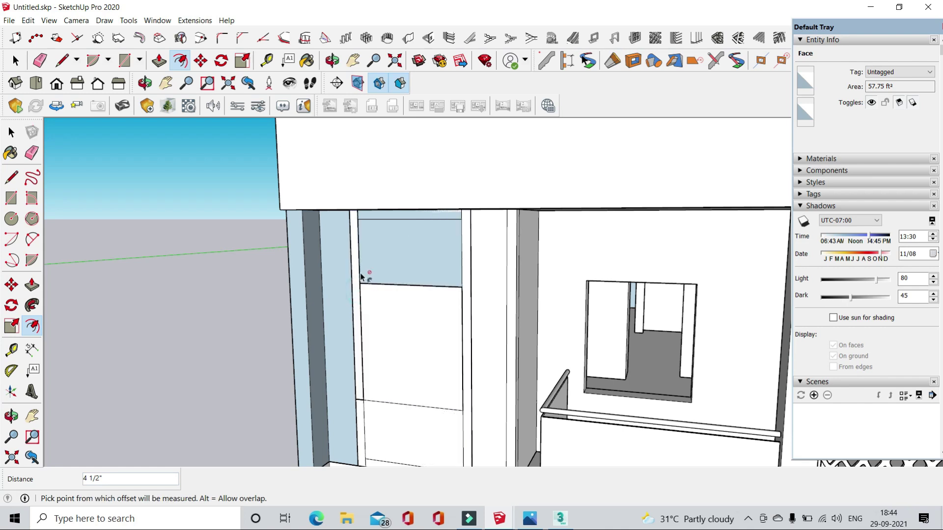
pyautogui.scroll(-3, 382, 309)
pyautogui.scroll(2, 399, 393)
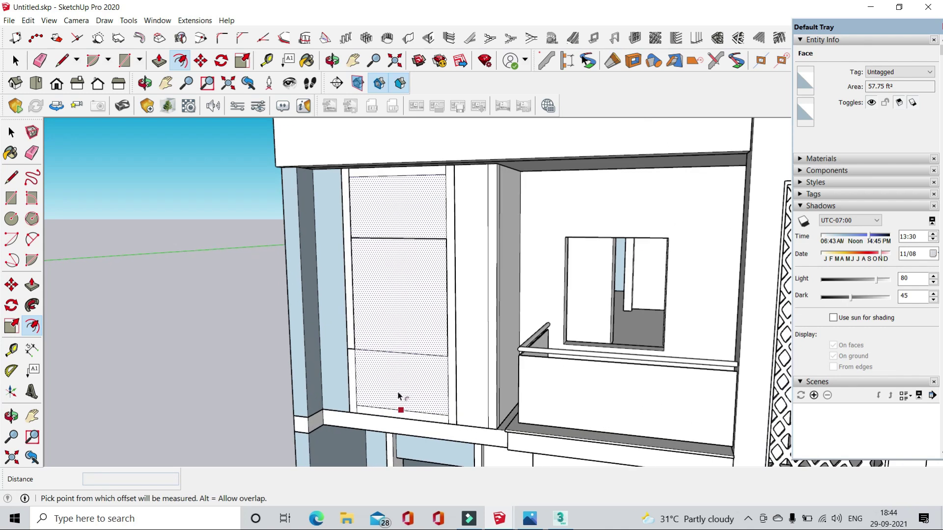
pyautogui.press('Escape')
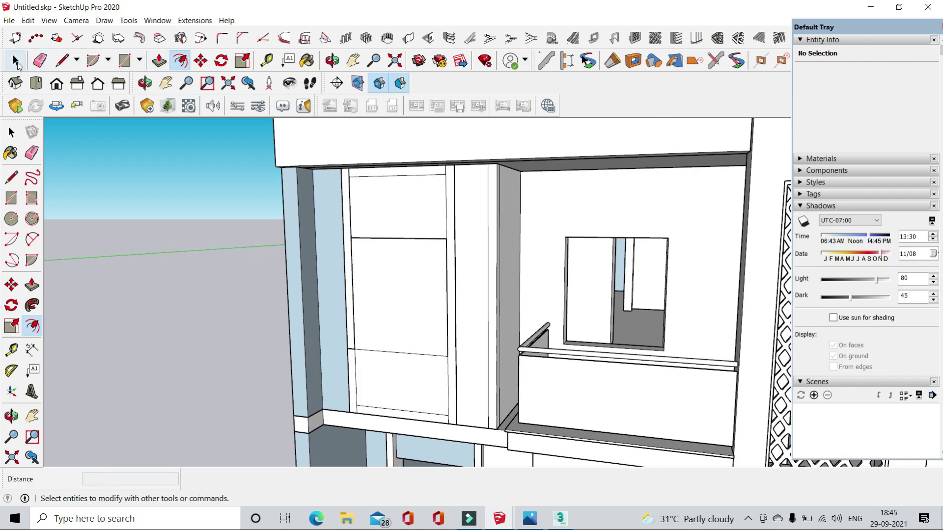
pyautogui.click(16, 62)
pyautogui.click(405, 230)
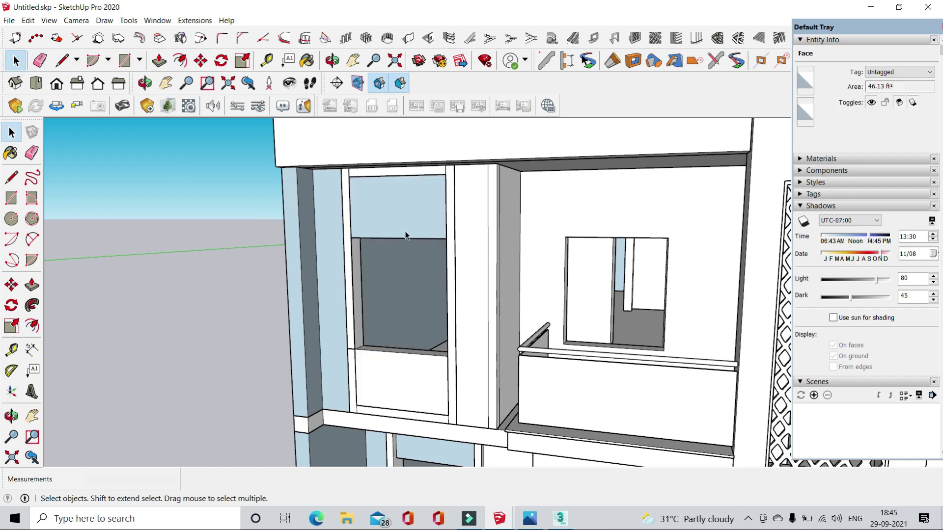
pyautogui.press('Escape')
# - Pull the window frame out 3"
pyautogui.click(157, 61)
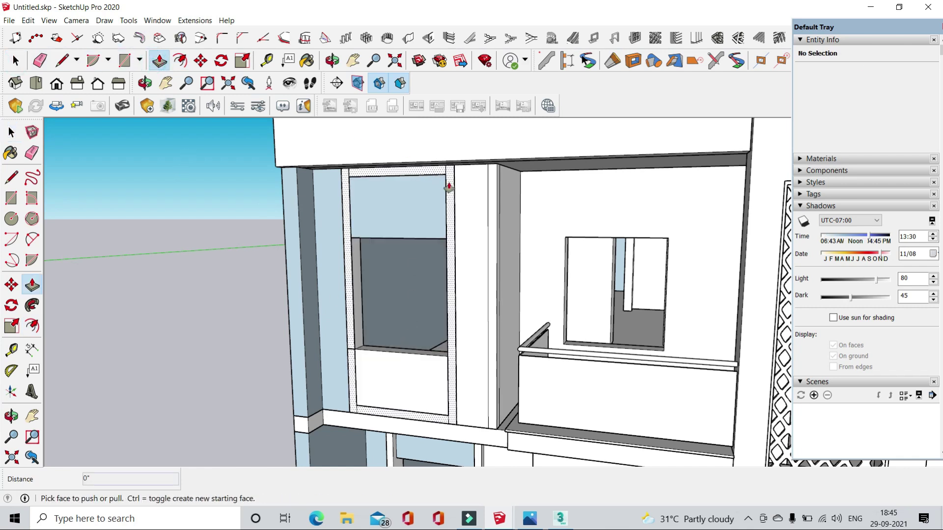
pyautogui.scroll(1, 449, 185)
pyautogui.click(450, 177)
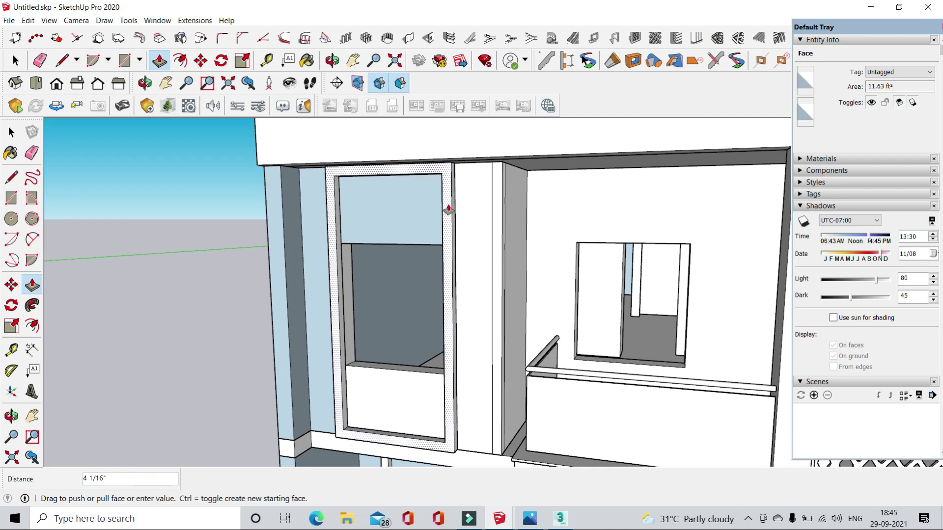
pyautogui.scroll(-3, 432, 231)
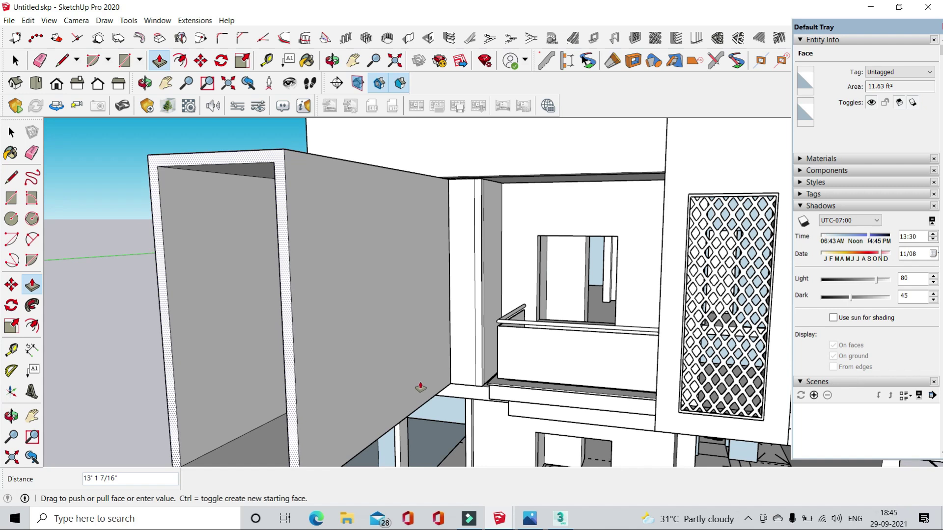
pyautogui.write('3')
pyautogui.press('Return')
# - Push the lower panel face beneath the window
pyautogui.scroll(3, 432, 388)
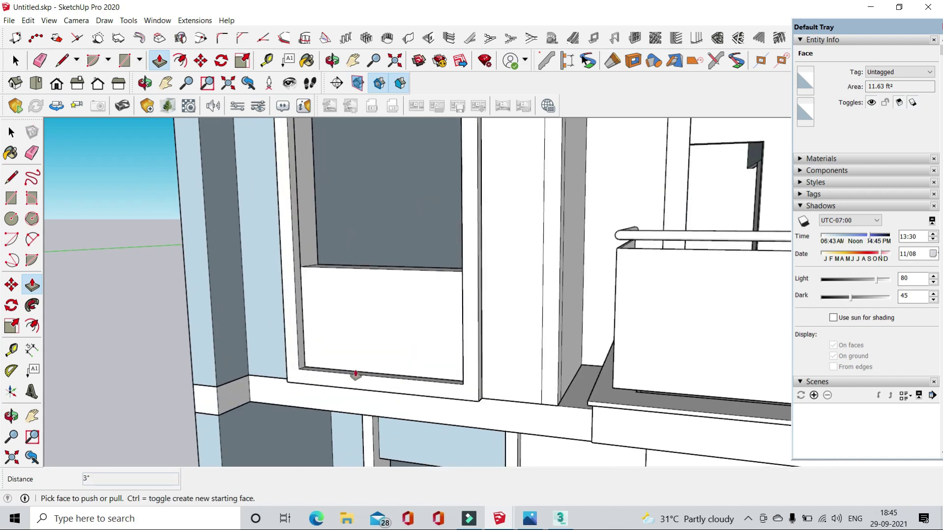
pyautogui.scroll(2, 358, 374)
pyautogui.scroll(2, 326, 371)
pyautogui.click(324, 362)
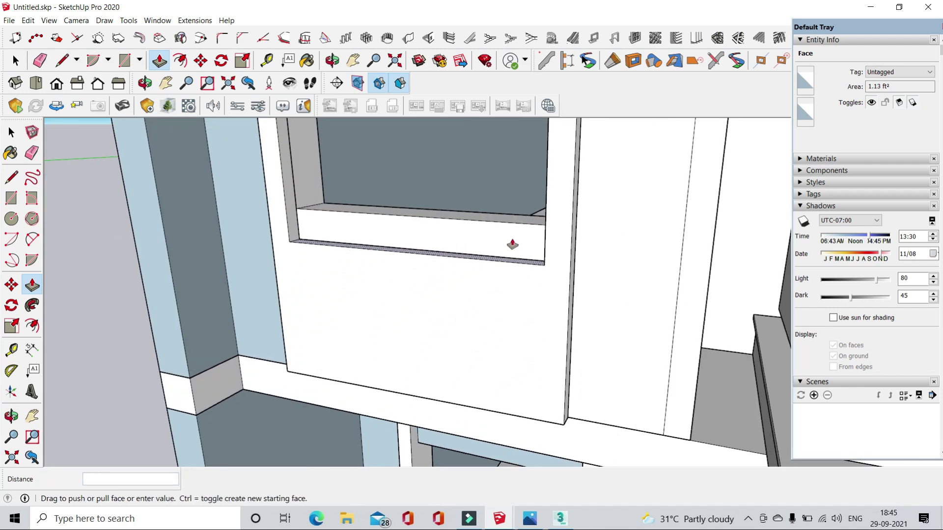
pyautogui.click(522, 231)
pyautogui.moveTo(522, 226)
pyautogui.mouseDown(button='middle')
pyautogui.moveTo(387, 340)
pyautogui.moveTo(427, 337)
pyautogui.moveTo(438, 247)
pyautogui.mouseUp(button='middle')
pyautogui.scroll(-10, 438, 247)
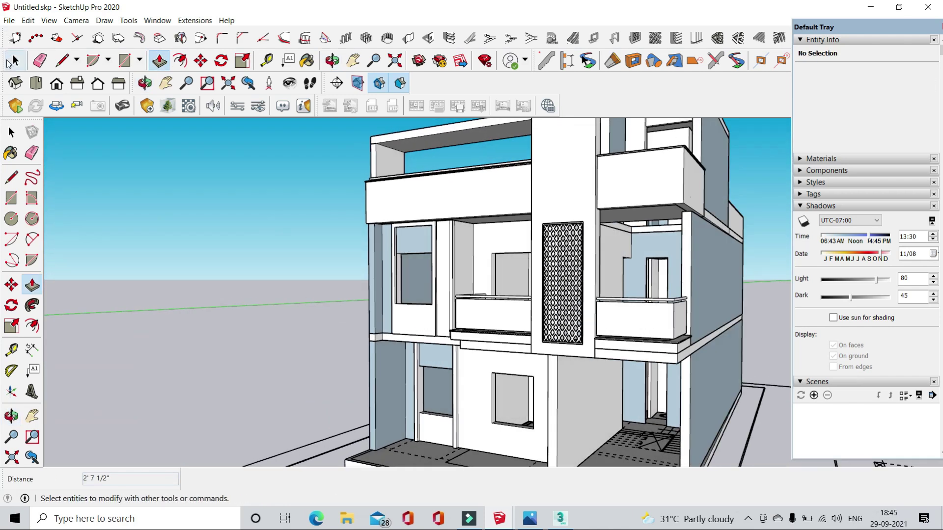
# - Select all the window geometry and make it a group
pyautogui.click(12, 61)
pyautogui.scroll(2, 428, 322)
pyautogui.click(428, 321)
pyautogui.rightClick(428, 319)
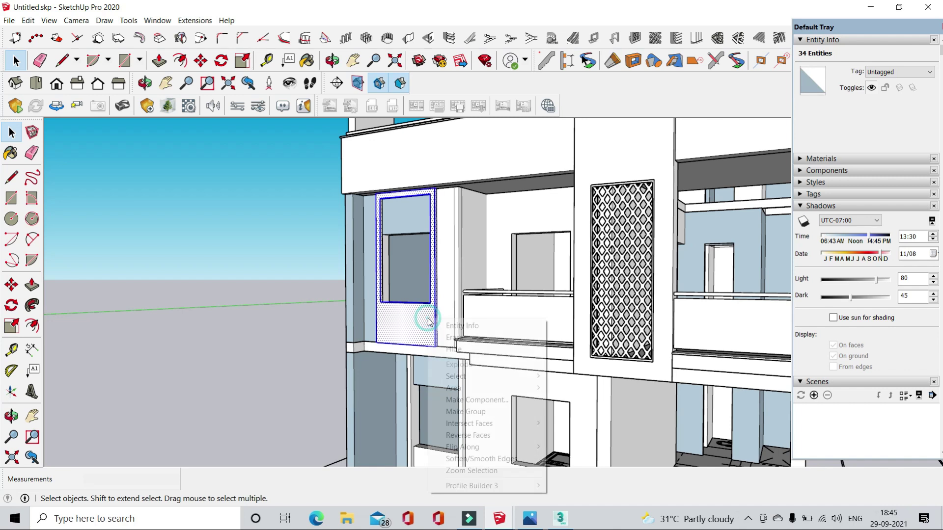
pyautogui.click(479, 413)
pyautogui.click(190, 198)
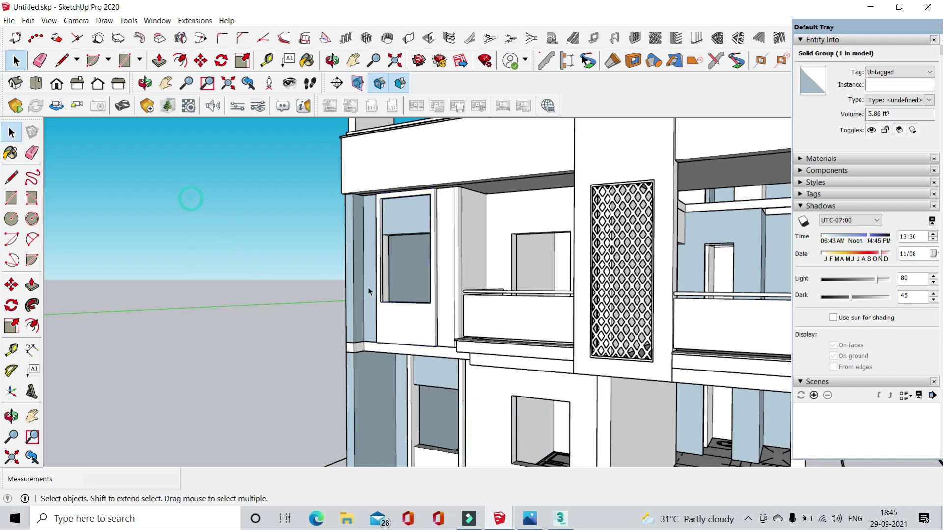
# - Check the Photos render of the facade's framed window and lattice screen, then return
pyautogui.hotkey('alt', 'Tab')
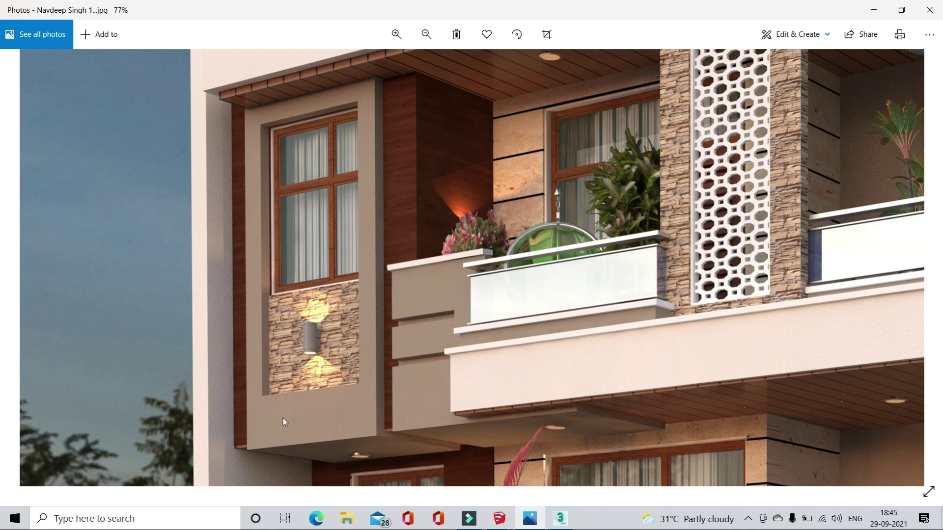
pyautogui.click(874, 10)
# - Draw a line across the upper-floor side window to close off the lower panel face
pyautogui.scroll(2, 388, 293)
pyautogui.scroll(2, 388, 293)
pyautogui.scroll(2, 388, 293)
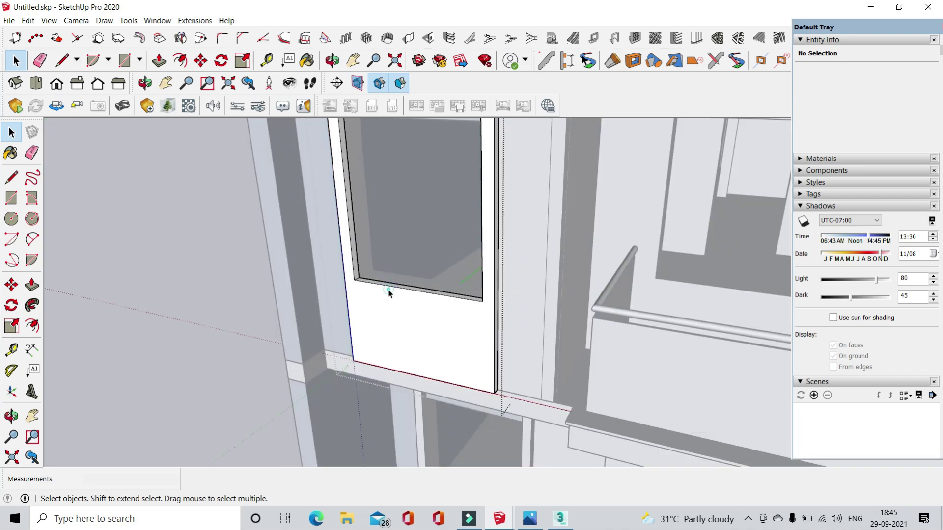
pyautogui.click(39, 60)
pyautogui.scroll(5, 604, 396)
pyautogui.scroll(-3, 511, 399)
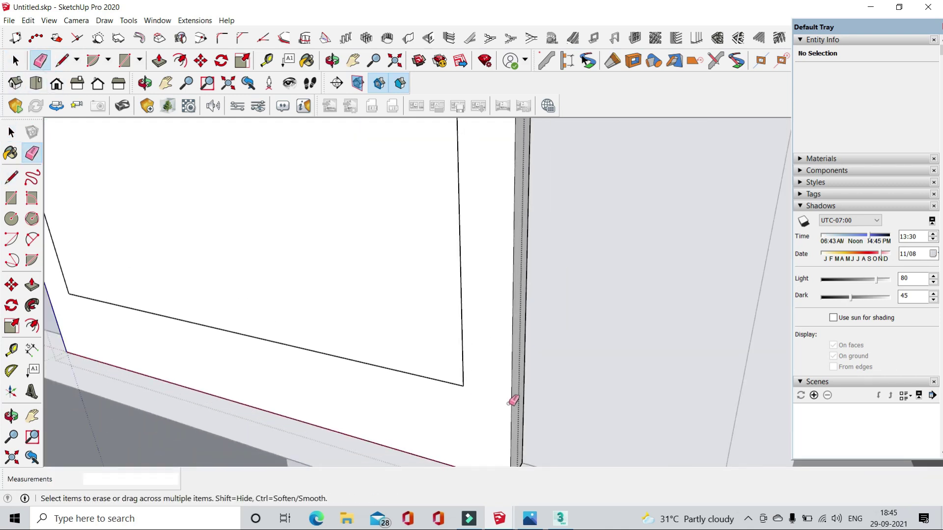
pyautogui.scroll(-2, 511, 400)
pyautogui.press('p')
pyautogui.click(40, 61)
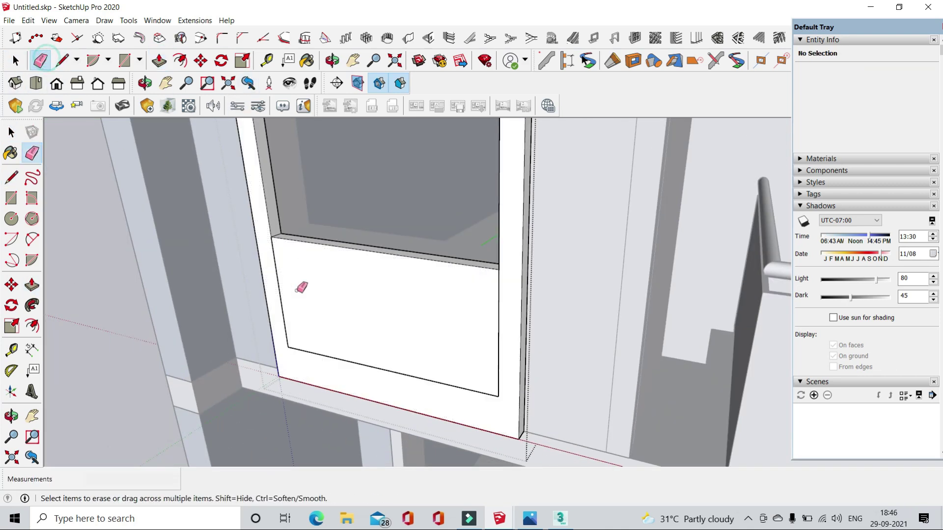
pyautogui.click(62, 60)
pyautogui.scroll(3, 290, 236)
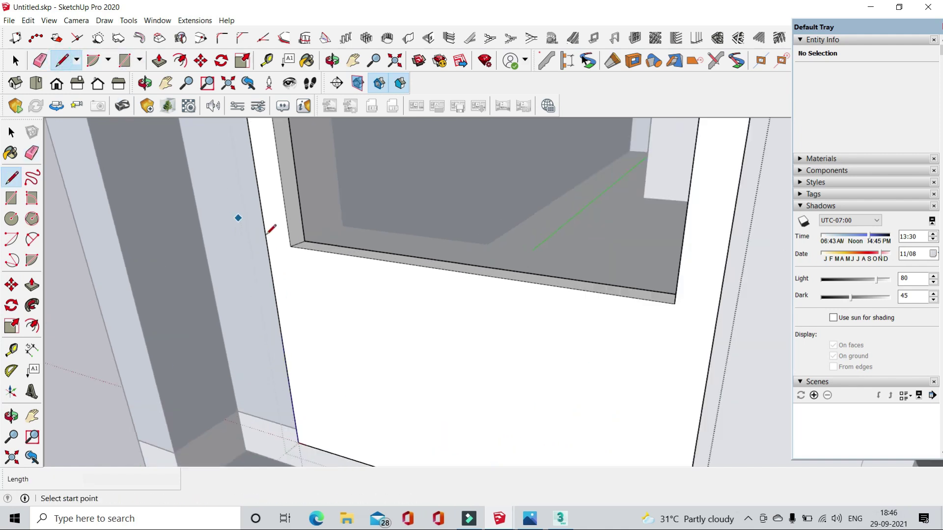
pyautogui.click(290, 246)
pyautogui.scroll(-3, 318, 308)
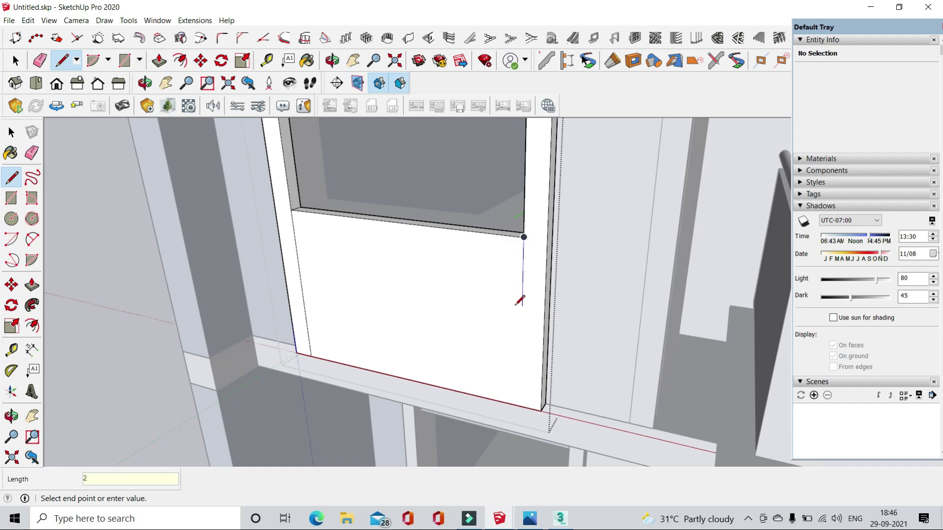
pyautogui.click(305, 320)
# - Delete the upper window face, redraw a rectangle over the lower panel, and remove the filled opening
pyautogui.click(15, 60)
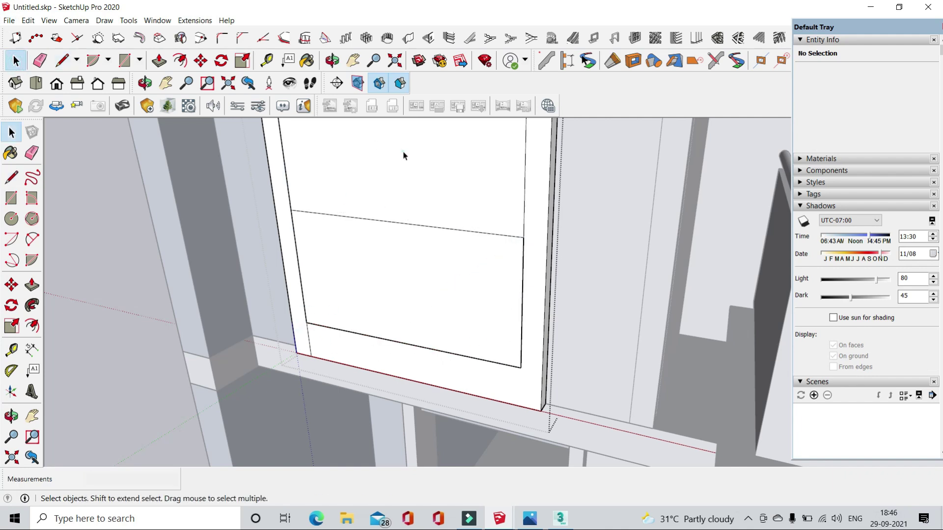
pyautogui.click(415, 204)
pyautogui.press('Delete')
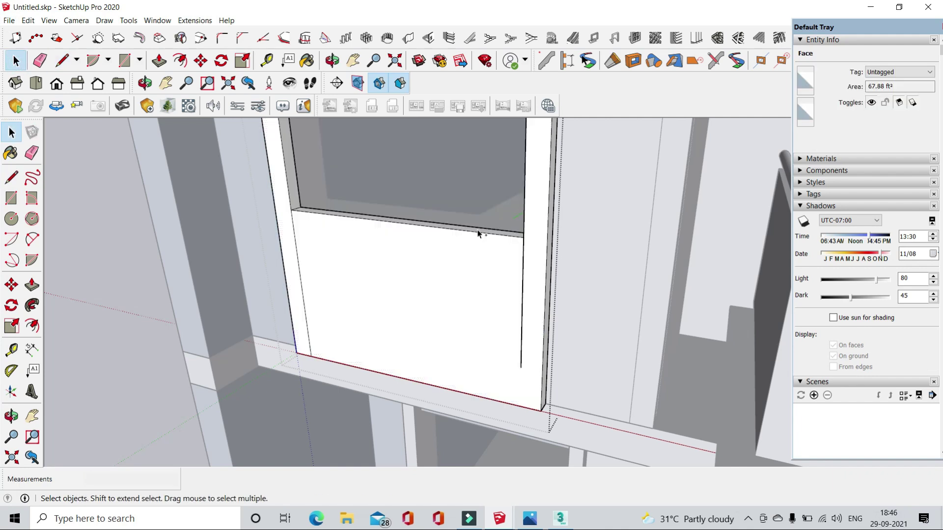
pyautogui.click(127, 64)
pyautogui.click(521, 367)
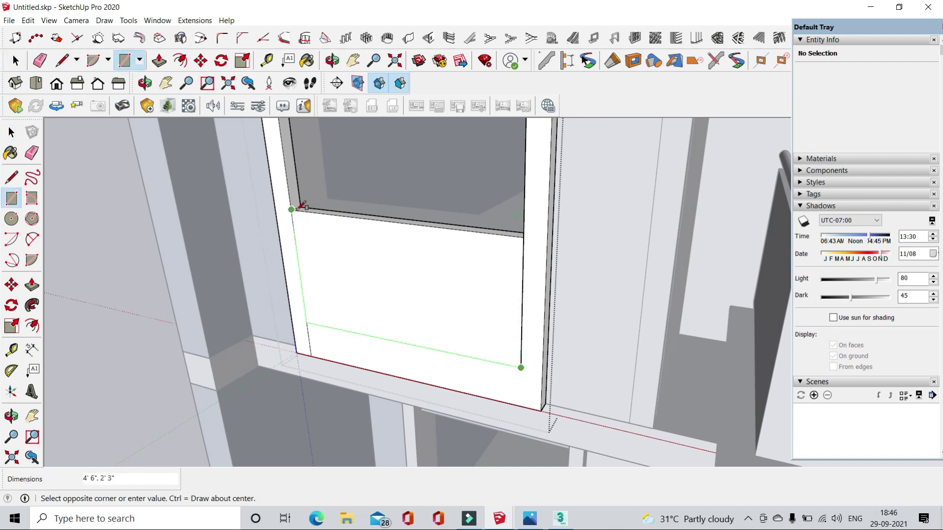
pyautogui.click(337, 215)
pyautogui.click(452, 164)
pyautogui.press('Delete')
# - Draw a rectangle over the whole window and delete its upper pane to leave an opening
pyautogui.press('e')
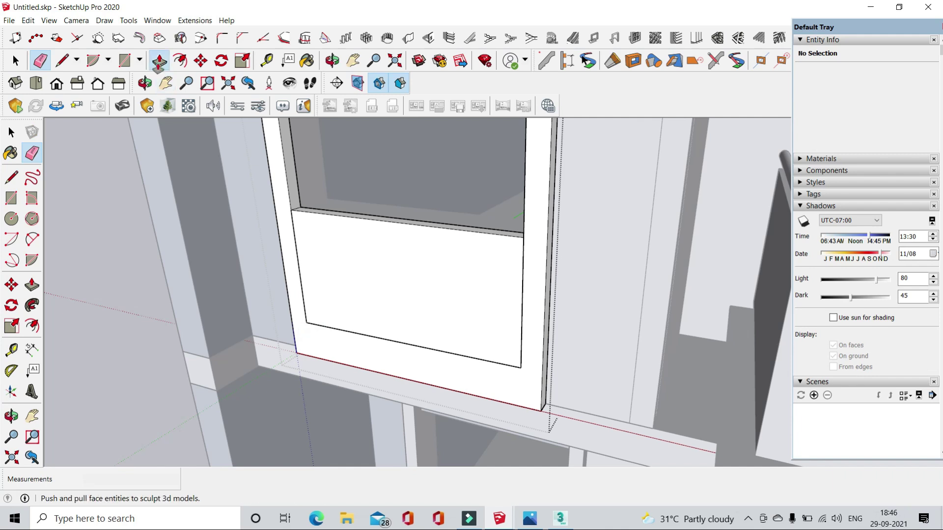
pyautogui.click(158, 63)
pyautogui.moveTo(383, 254)
pyautogui.mouseDown(button='middle')
pyautogui.moveTo(311, 292)
pyautogui.moveTo(241, 248)
pyautogui.mouseUp(button='middle')
pyautogui.press('r')
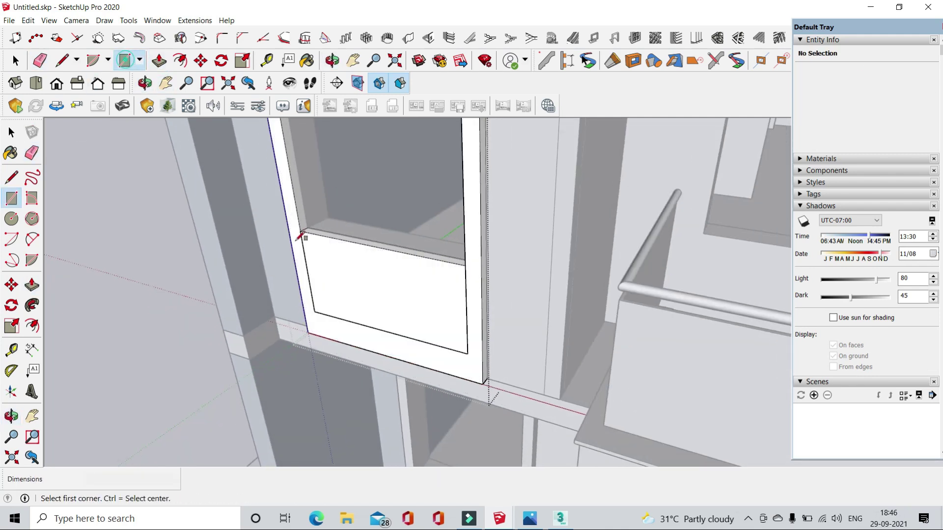
pyautogui.click(483, 382)
pyautogui.moveTo(502, 378); pyautogui.dragTo(511, 179, button='middle')
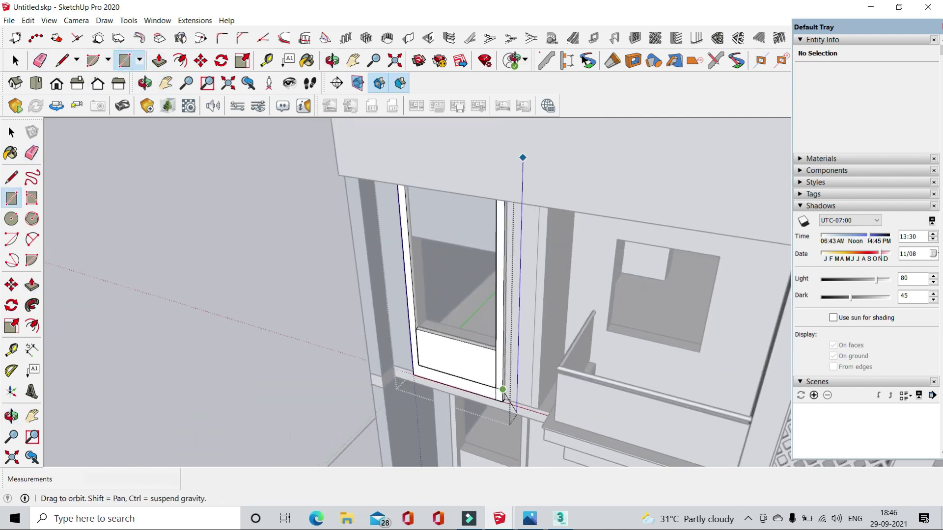
pyautogui.click(514, 177)
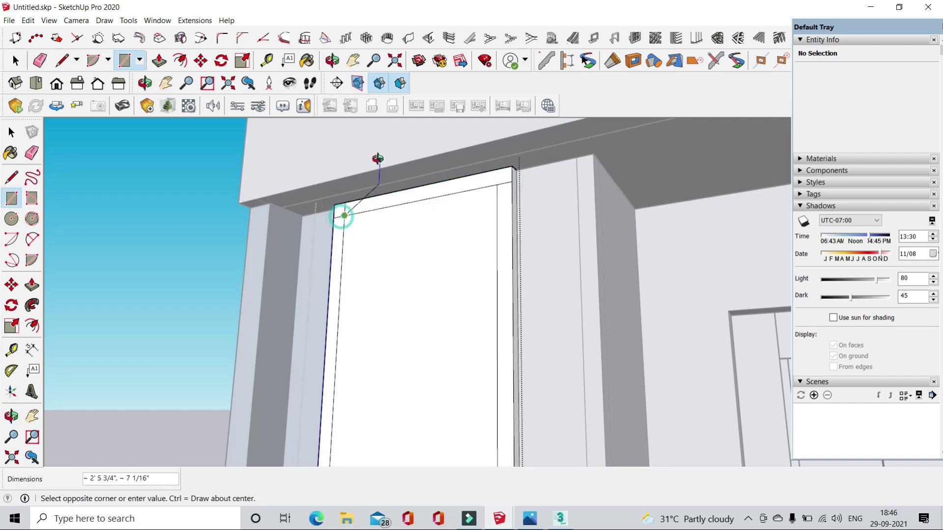
pyautogui.moveTo(344, 215); pyautogui.dragTo(353, 147, button='middle')
pyautogui.scroll(3, 388, 378)
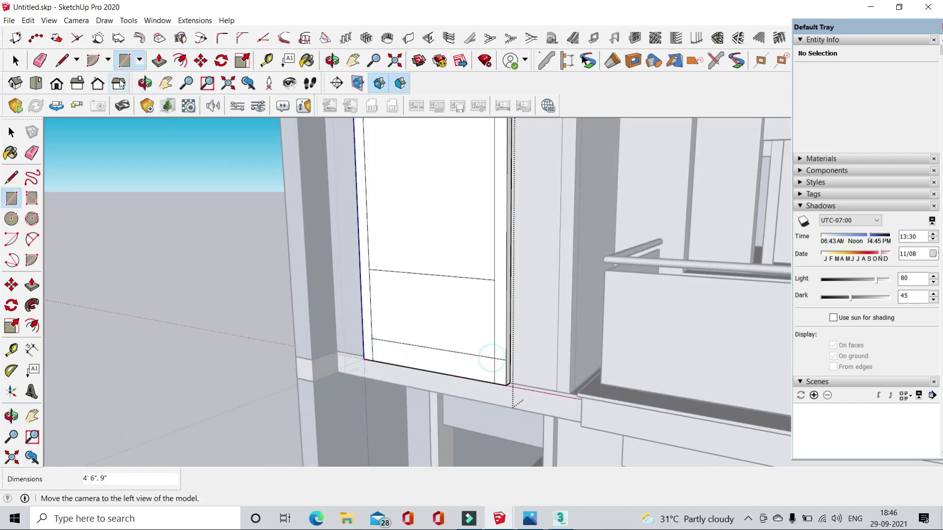
pyautogui.press('space')
pyautogui.click(461, 196)
pyautogui.press('Delete')
pyautogui.moveTo(456, 297); pyautogui.dragTo(459, 275, button='middle')
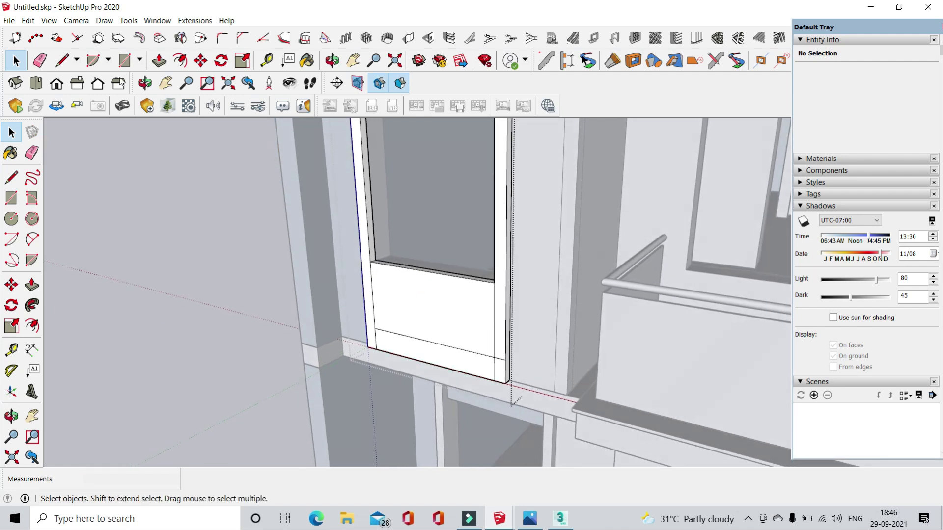
# - Push/Pull the window frame face out 3 inches
pyautogui.press('e')
pyautogui.scroll(2, 488, 351)
pyautogui.scroll(-3, 381, 362)
pyautogui.moveTo(380, 362); pyautogui.dragTo(442, 120, button='middle')
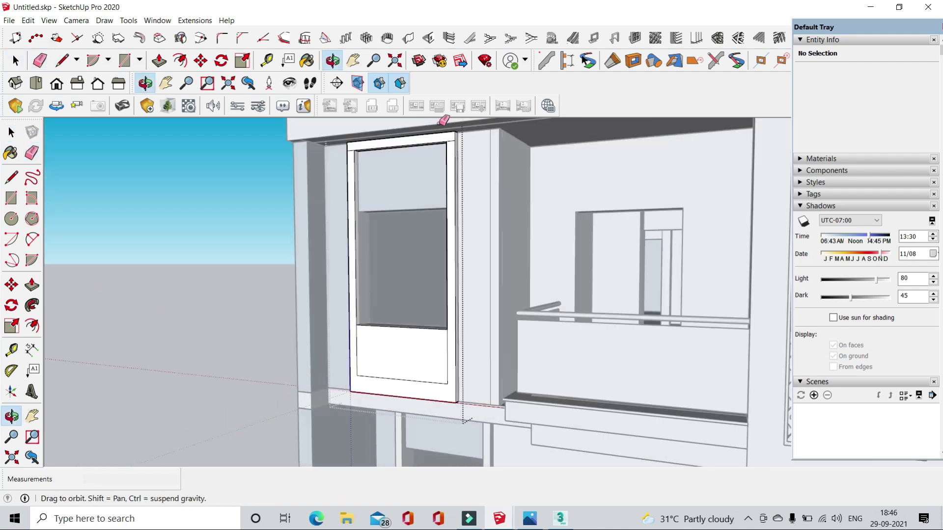
pyautogui.scroll(2, 452, 143)
pyautogui.scroll(2, 276, 156)
pyautogui.press('p')
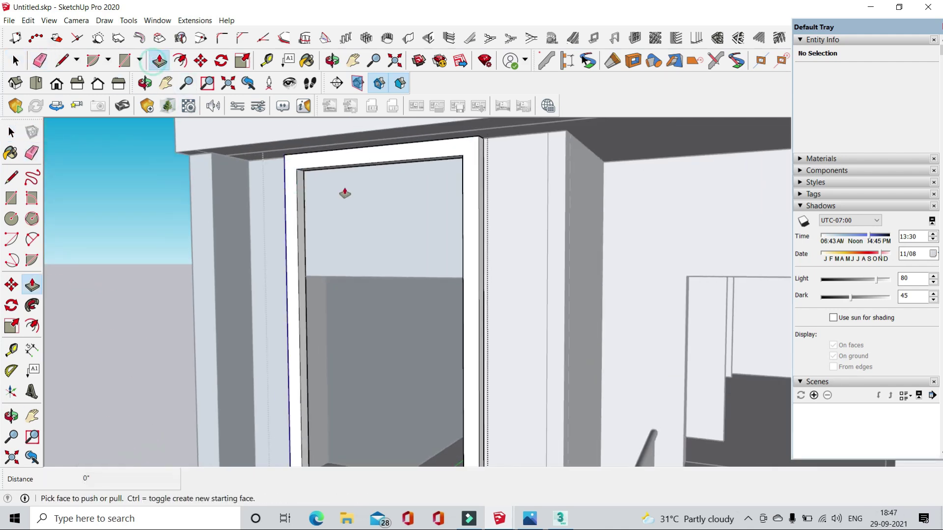
pyautogui.moveTo(347, 190); pyautogui.dragTo(446, 458, button='middle')
pyautogui.click(432, 456)
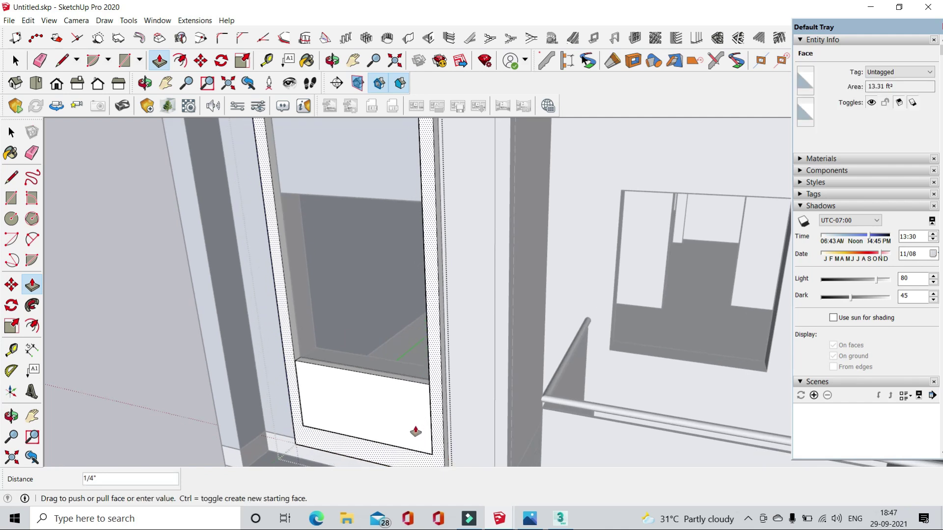
pyautogui.write('3')
pyautogui.press('Return')
# - Erase leftover edges around the window sill corner
pyautogui.click(32, 153)
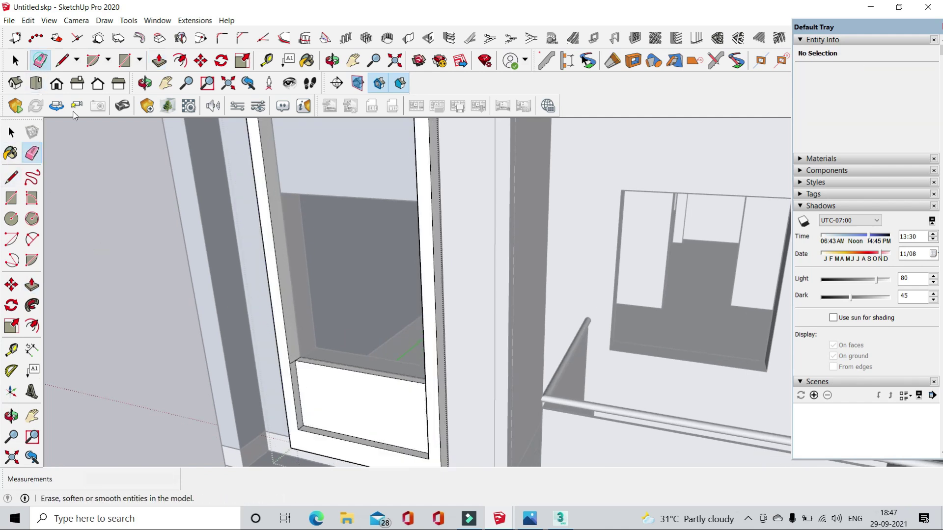
pyautogui.scroll(1, 281, 340)
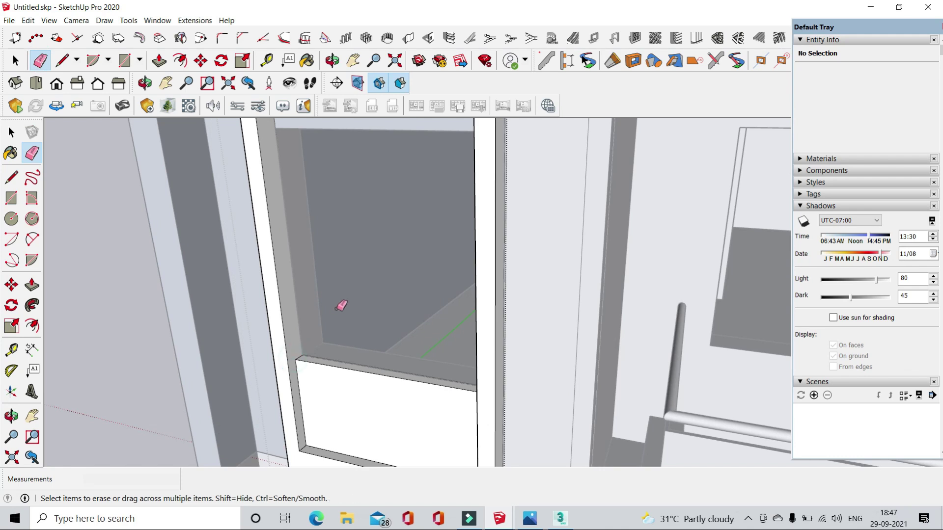
pyautogui.moveTo(341, 305)
pyautogui.mouseDown(button='middle')
pyautogui.moveTo(480, 393)
pyautogui.moveTo(453, 322)
pyautogui.moveTo(314, 408)
pyautogui.mouseUp(button='middle')
pyautogui.scroll(2, 489, 374)
pyautogui.scroll(-3, 431, 333)
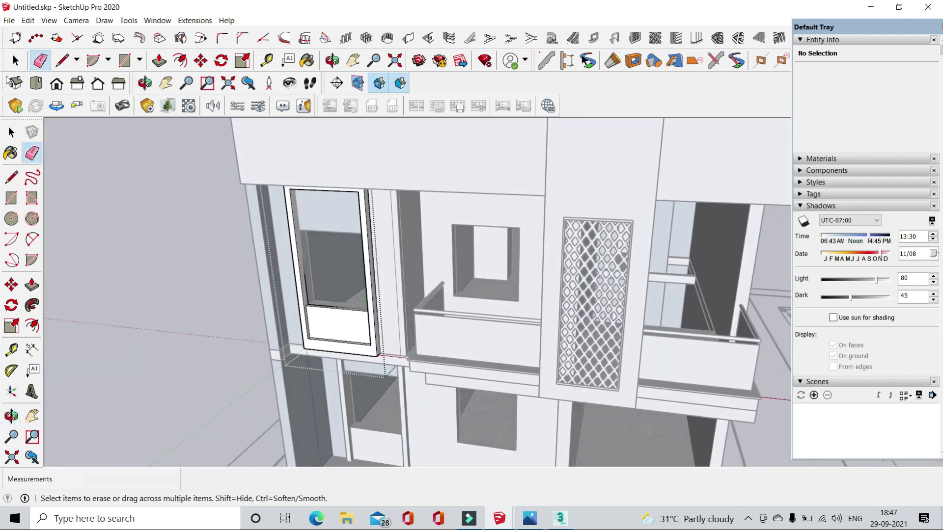
pyautogui.click(22, 65)
pyautogui.scroll(-3, 196, 226)
# - Zoom out to the whole house and bring up the reference render in Photos
pyautogui.scroll(-5, 196, 226)
pyautogui.moveTo(207, 231)
pyautogui.mouseDown(button='middle')
pyautogui.moveTo(323, 265)
pyautogui.moveTo(276, 238)
pyautogui.moveTo(269, 280)
pyautogui.moveTo(282, 299)
pyautogui.moveTo(372, 290)
pyautogui.mouseUp(button='middle')
pyautogui.scroll(3, 322, 264)
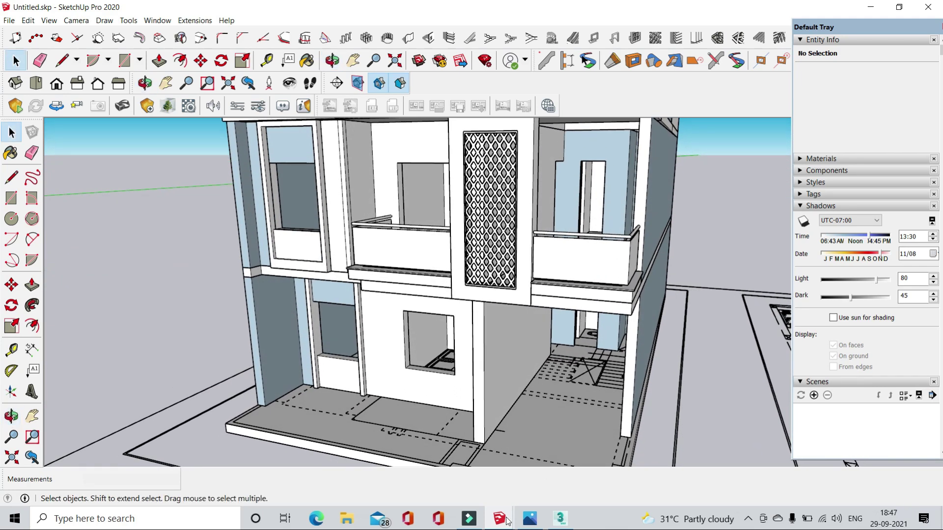
pyautogui.click(530, 521)
pyautogui.scroll(-5, 383, 177)
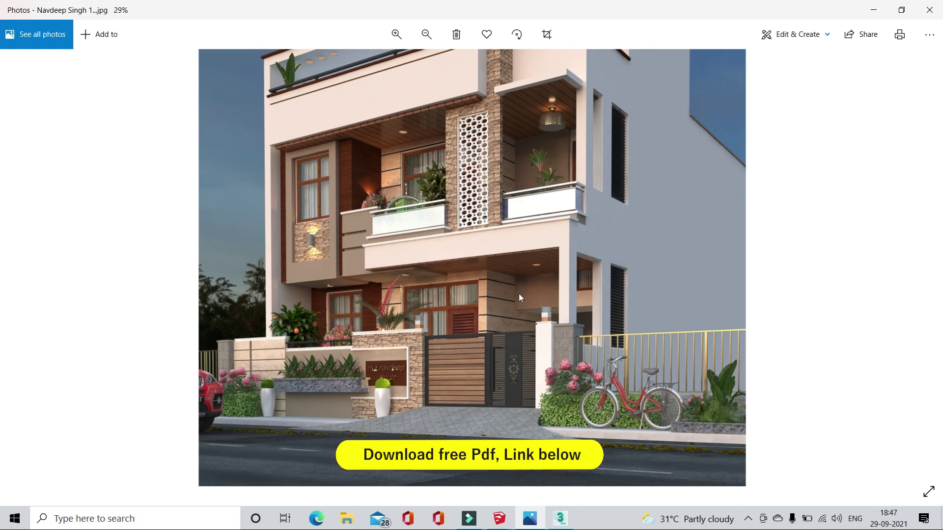
# - Minimize the render and orbit to a low front view of the house model
pyautogui.click(873, 9)
pyautogui.moveTo(655, 296); pyautogui.dragTo(409, 370)
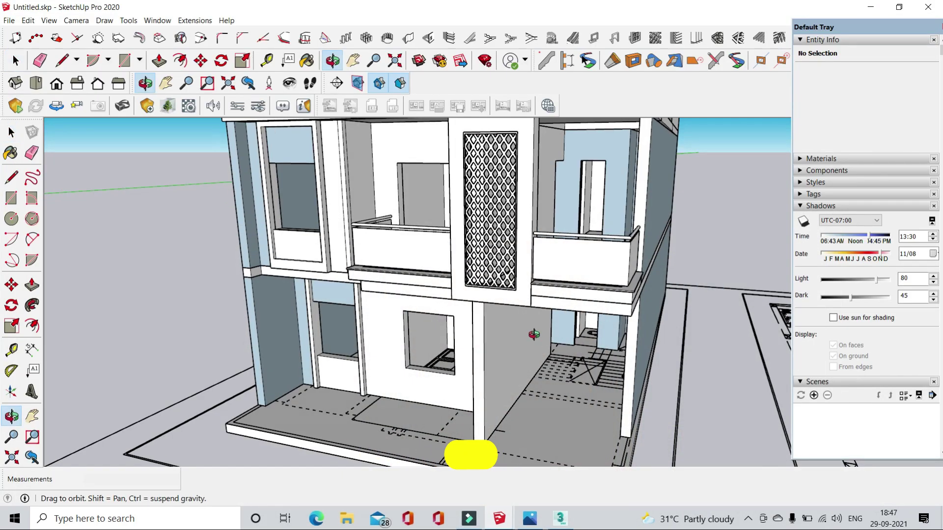
pyautogui.press('space')
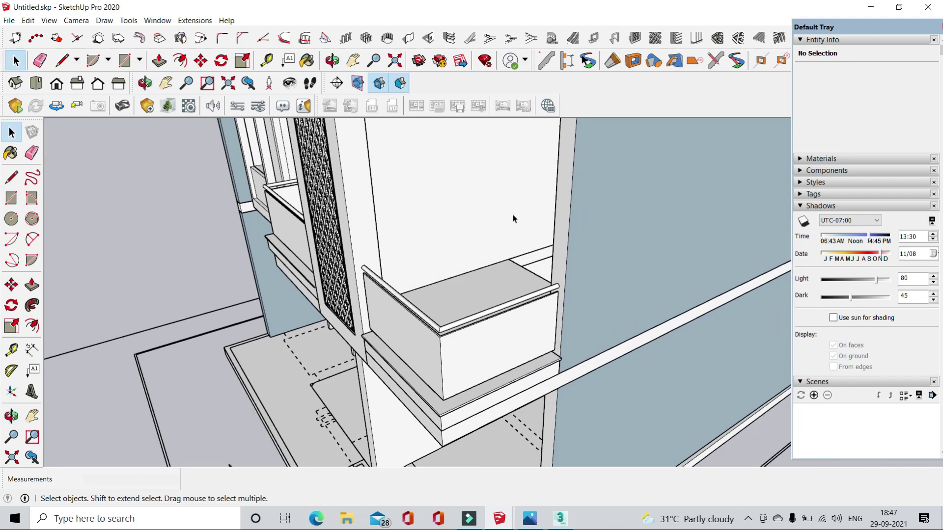
pyautogui.moveTo(513, 217); pyautogui.dragTo(469, 451, button='middle')
# - Restore the render for another comparison, then hide it and orbit the model's front
pyautogui.click(528, 515)
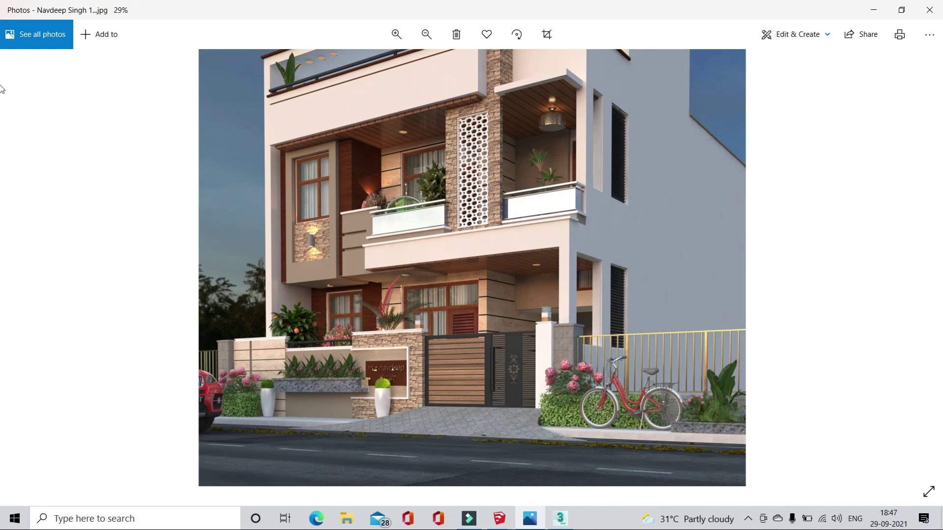
pyautogui.click(887, 4)
pyautogui.moveTo(491, 344); pyautogui.dragTo(505, 444, button='middle')
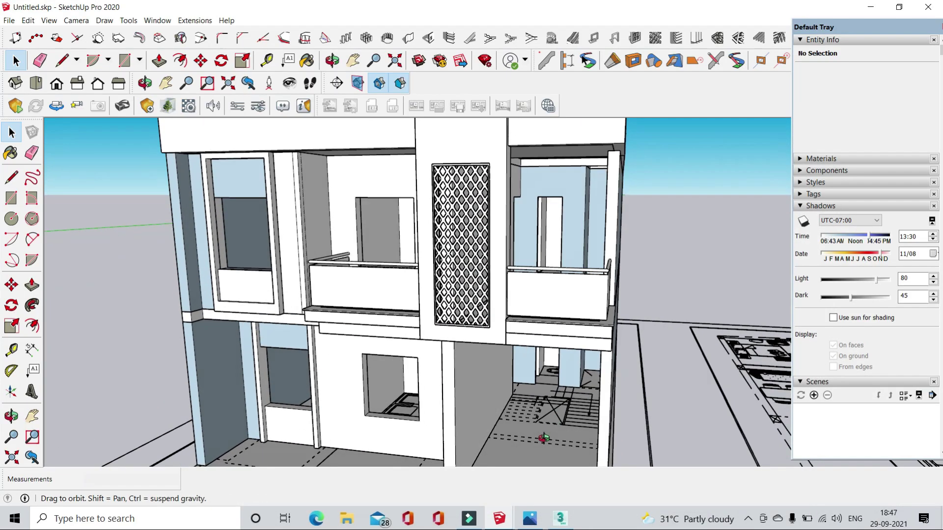
pyautogui.scroll(2, 505, 441)
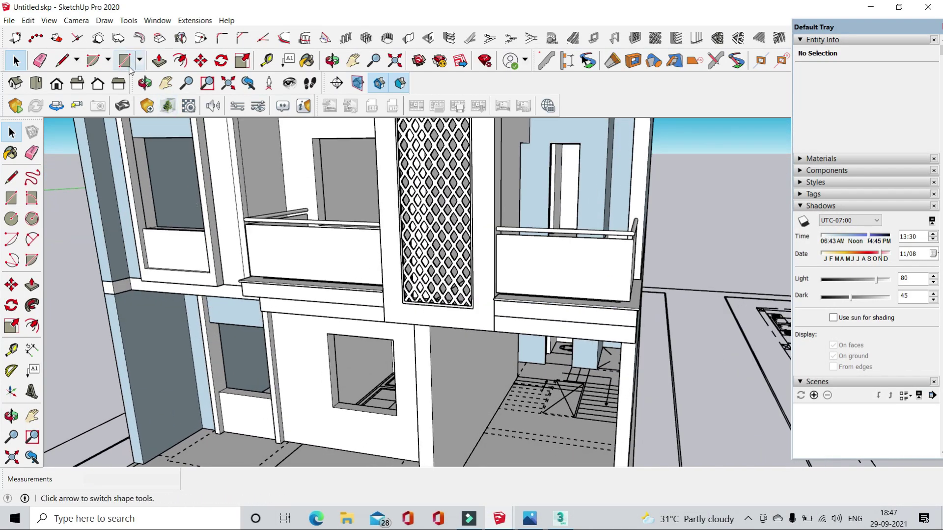
# - Draw a rectangle along the ground-floor wall line up to the stair entrance
pyautogui.click(129, 66)
pyautogui.scroll(-3, 411, 320)
pyautogui.moveTo(410, 320); pyautogui.dragTo(624, 324, button='middle')
pyautogui.scroll(4, 458, 320)
pyautogui.click(462, 323)
pyautogui.scroll(2, 619, 323)
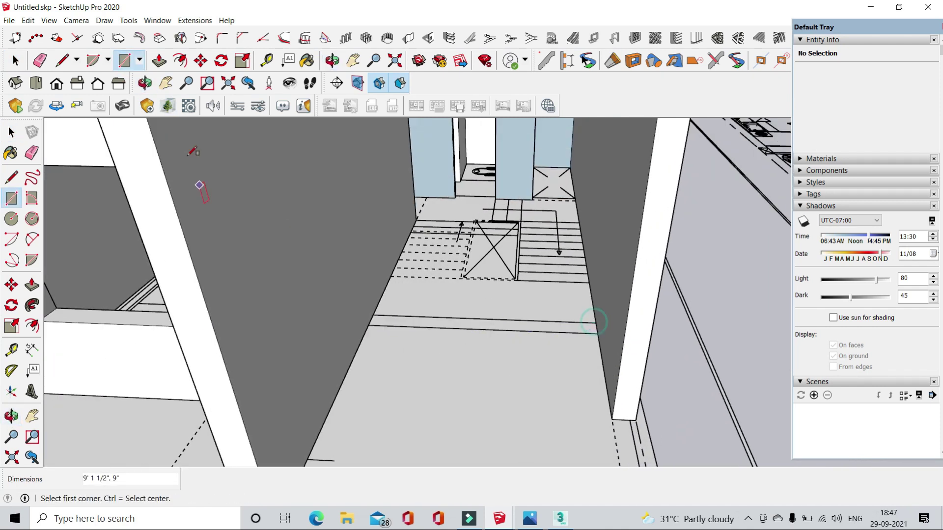
pyautogui.click(158, 60)
# - Push/Pull the rectangle up into a wall reaching the ceiling, then begin pulling its lower face
pyautogui.click(457, 324)
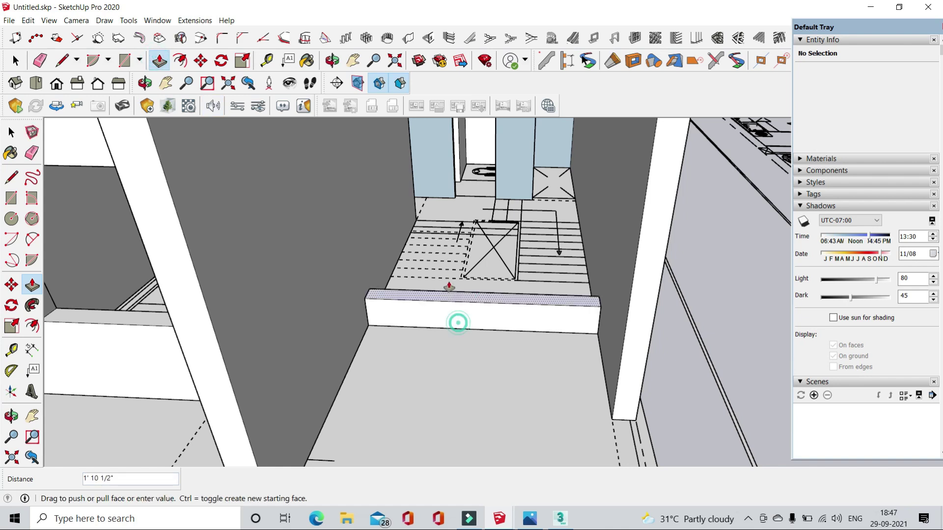
pyautogui.scroll(-3, 457, 322)
pyautogui.scroll(2, 548, 188)
pyautogui.scroll(-3, 464, 263)
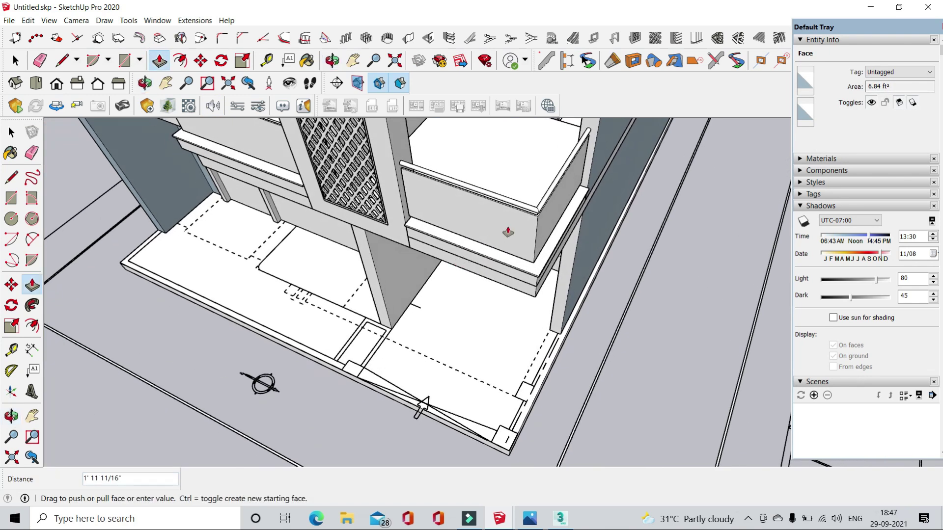
pyautogui.moveTo(505, 227); pyautogui.dragTo(538, 154, button='middle')
pyautogui.scroll(2, 532, 147)
pyautogui.click(532, 148)
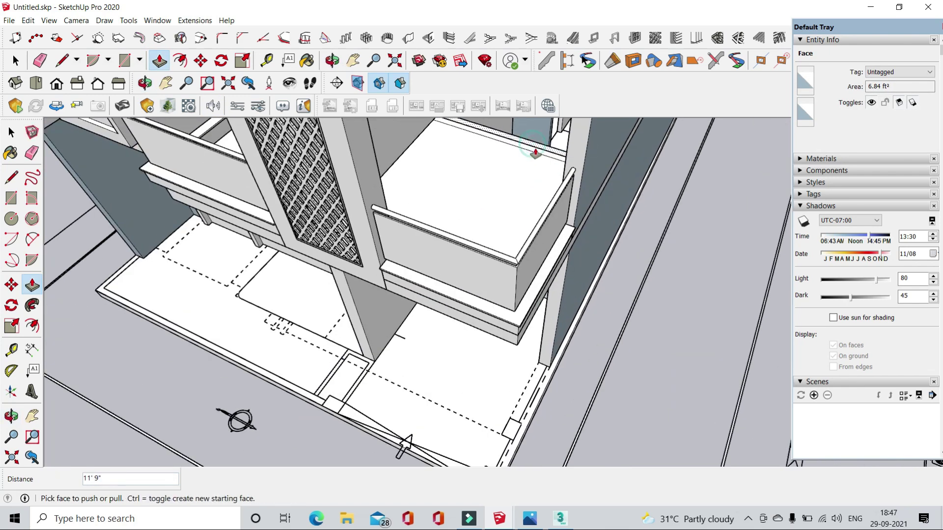
pyautogui.scroll(-2, 535, 194)
pyautogui.moveTo(536, 190); pyautogui.dragTo(512, 270, button='middle')
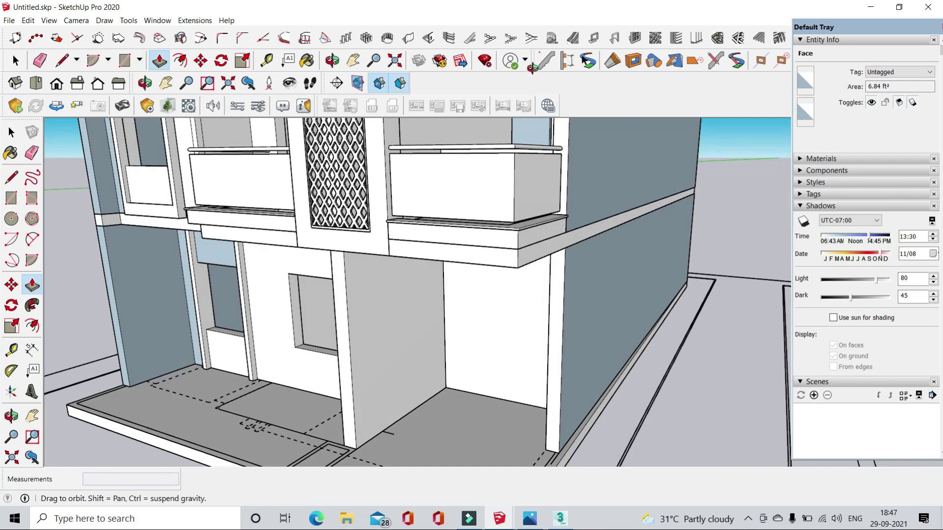
pyautogui.click(509, 301)
pyautogui.moveTo(501, 330); pyautogui.dragTo(514, 282, button='middle')
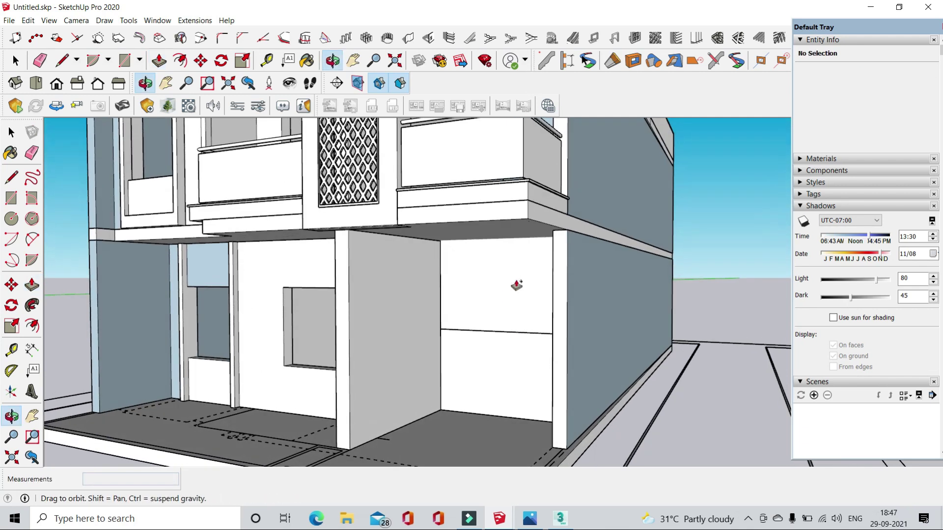
pyautogui.write("3'")
pyautogui.click(515, 286)
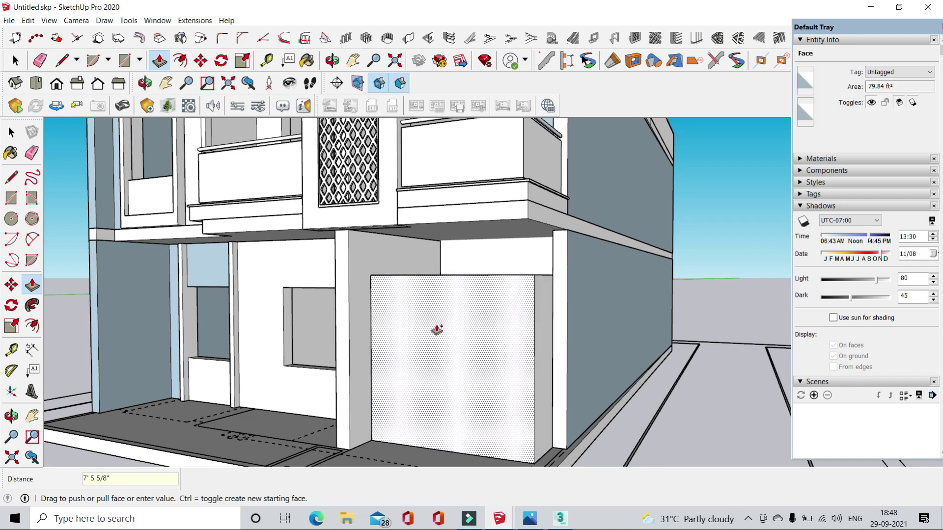
# - Set the lower wall face back 9 inches, then push/pull the right balcony's box face
pyautogui.click(526, 307)
pyautogui.moveTo(514, 312)
pyautogui.mouseDown(button='middle')
pyautogui.moveTo(469, 346)
pyautogui.moveTo(500, 274)
pyautogui.mouseUp(button='middle')
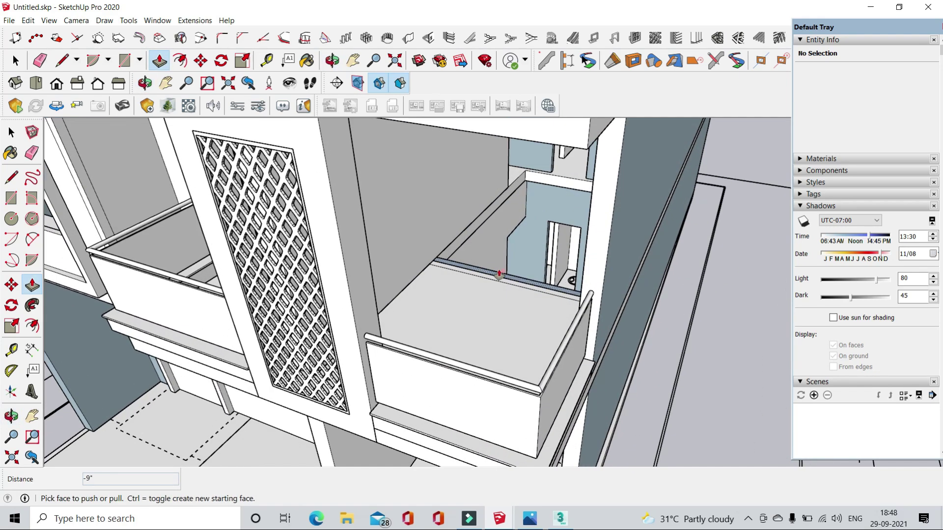
pyautogui.click(500, 281)
pyautogui.scroll(-5, 499, 274)
pyautogui.scroll(-5, 479, 305)
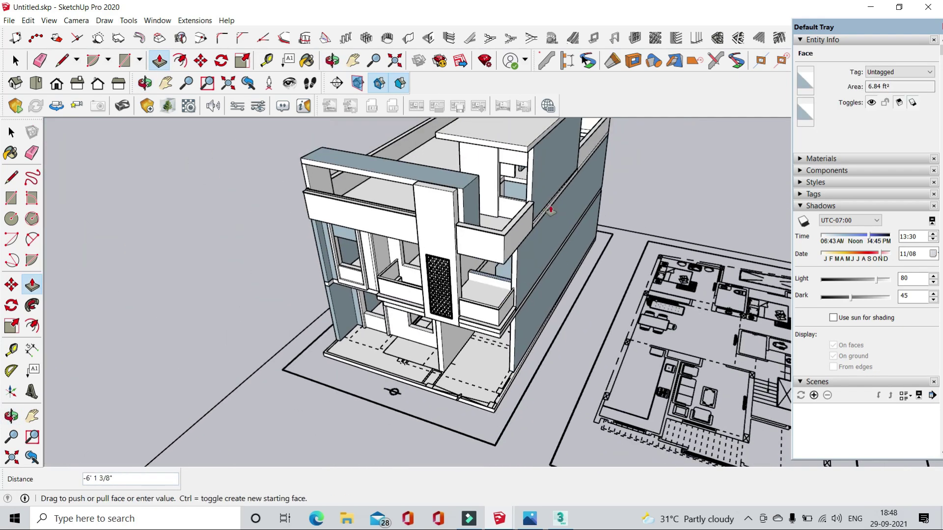
pyautogui.scroll(3, 489, 243)
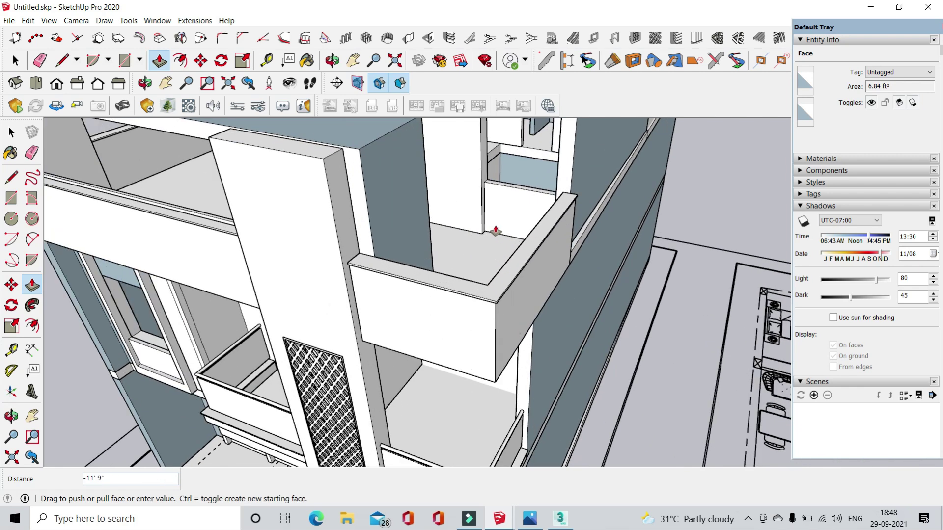
pyautogui.scroll(4, 488, 239)
pyautogui.moveTo(568, 256); pyautogui.dragTo(718, 339, button='middle')
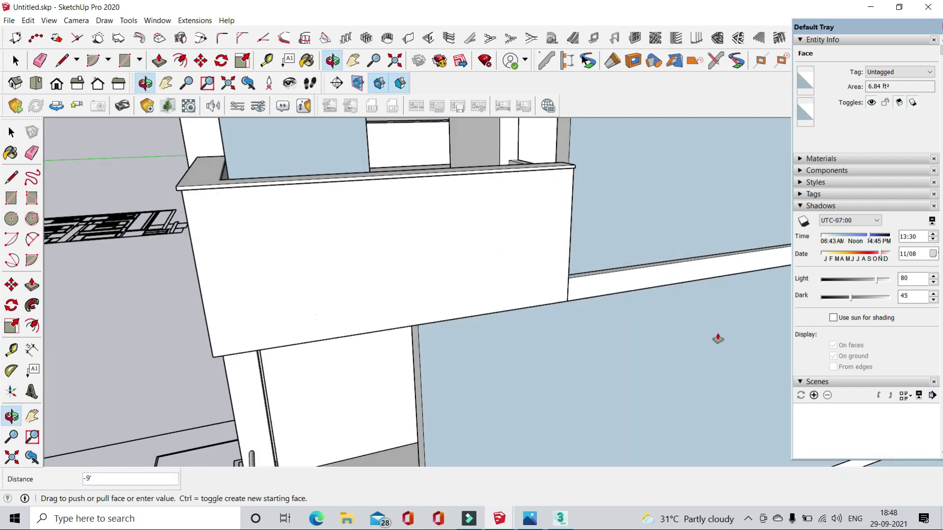
pyautogui.scroll(-5, 466, 244)
pyautogui.scroll(-3, 532, 172)
pyautogui.moveTo(520, 236)
pyautogui.mouseDown(button='middle')
pyautogui.moveTo(500, 269)
pyautogui.moveTo(520, 295)
pyautogui.mouseUp(button='middle')
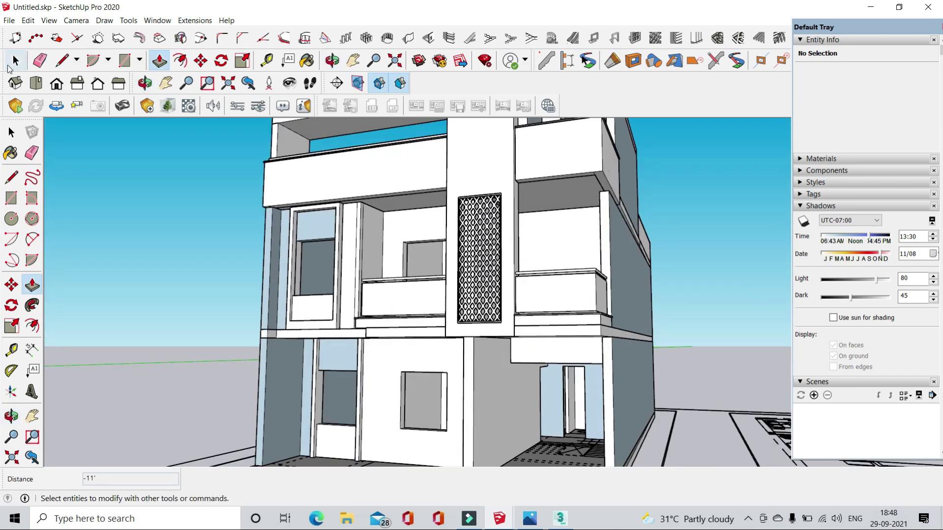
# - Make the loose balcony geometry into a group
pyautogui.click(14, 60)
pyautogui.scroll(2, 524, 225)
pyautogui.rightClick(524, 227)
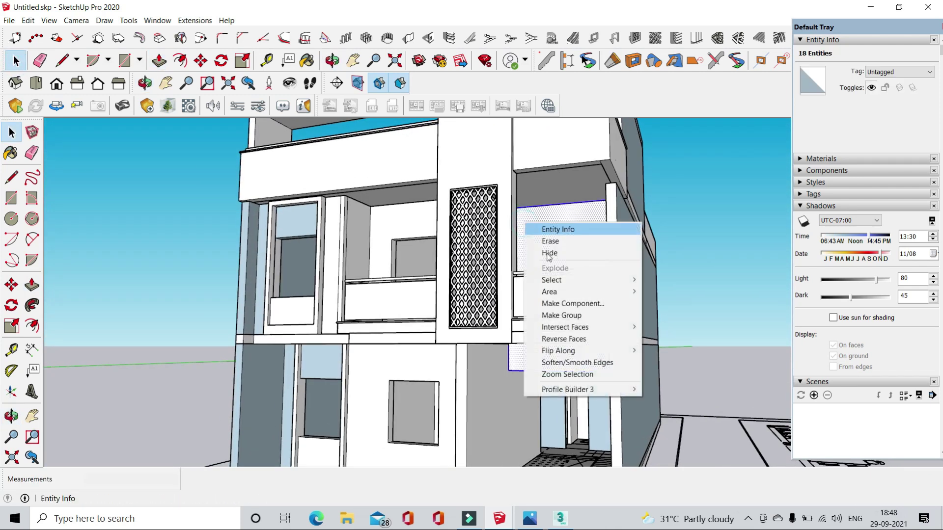
pyautogui.click(559, 313)
pyautogui.moveTo(707, 260)
pyautogui.mouseDown(button='middle')
pyautogui.moveTo(562, 383)
pyautogui.moveTo(529, 345)
pyautogui.mouseUp(button='middle')
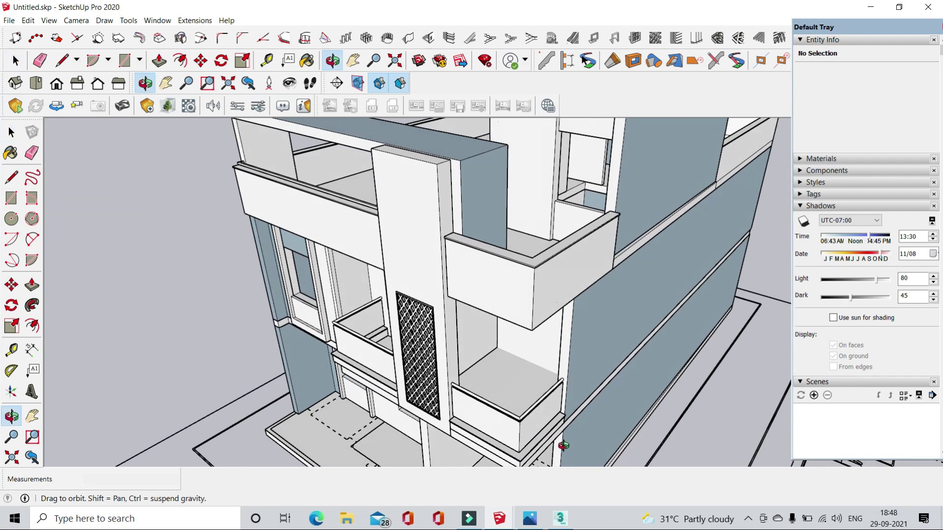
pyautogui.scroll(3, 530, 346)
pyautogui.scroll(3, 517, 367)
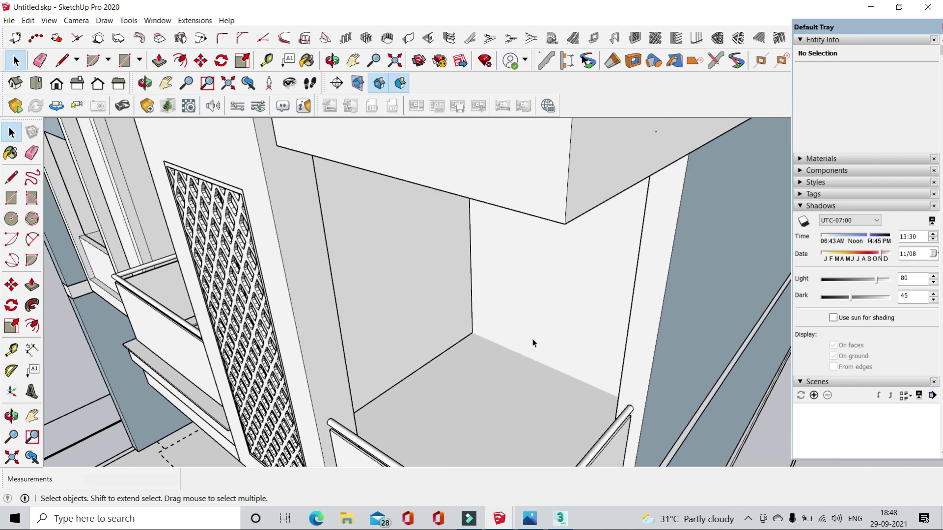
pyautogui.click(496, 369)
pyautogui.scroll(-3, 498, 375)
pyautogui.scroll(-3, 506, 280)
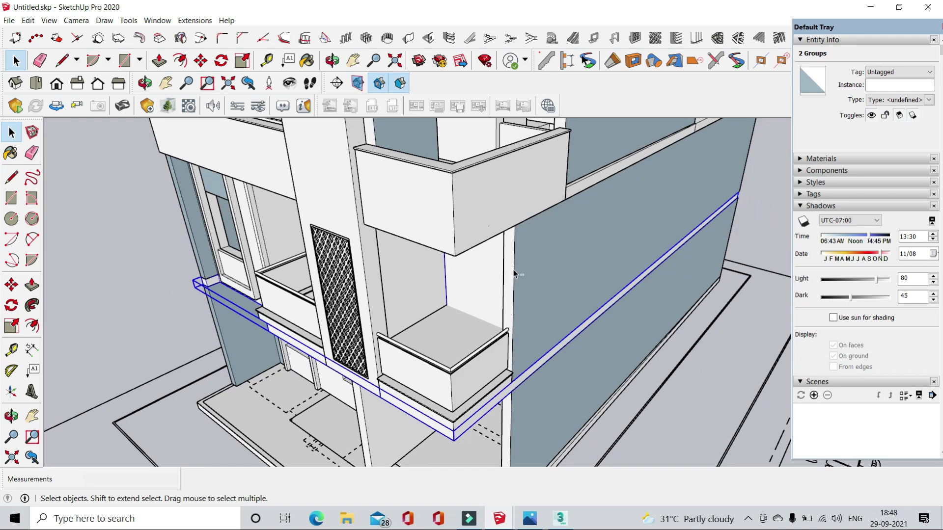
# - Hide the rest of the building and push the lone wall's base in 4 1/2 inches
pyautogui.hotkey('ctrl', 'a')
pyautogui.rightClick(493, 191)
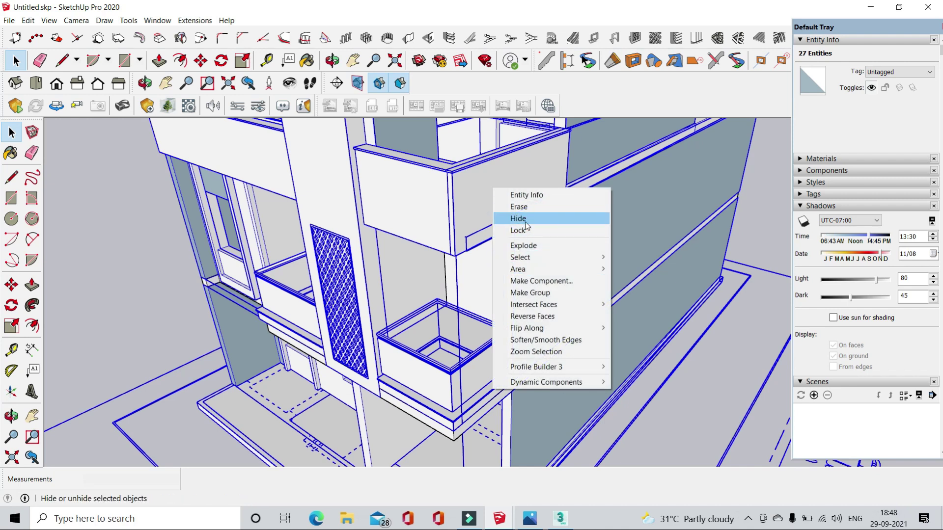
pyautogui.click(526, 222)
pyautogui.moveTo(629, 360); pyautogui.dragTo(383, 297, button='middle')
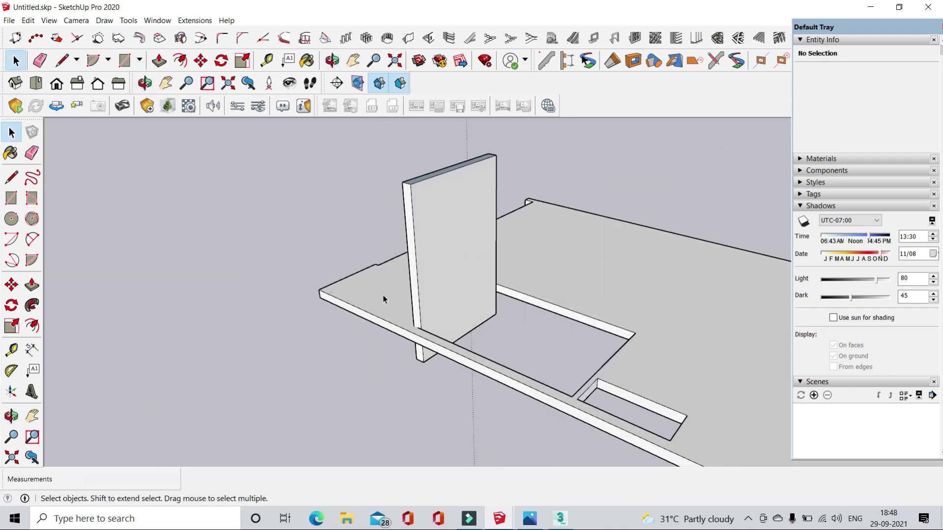
pyautogui.scroll(2, 217, 148)
pyautogui.click(159, 60)
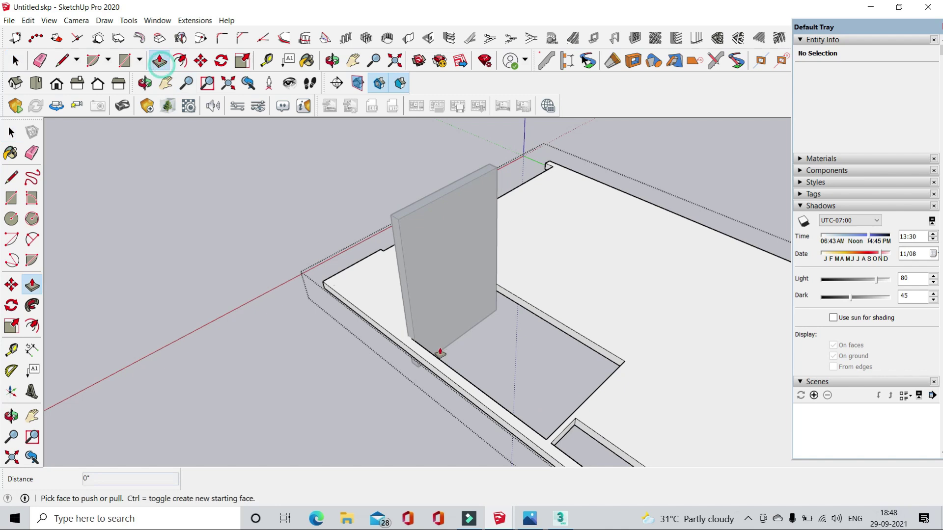
pyautogui.scroll(3, 404, 339)
pyautogui.click(402, 337)
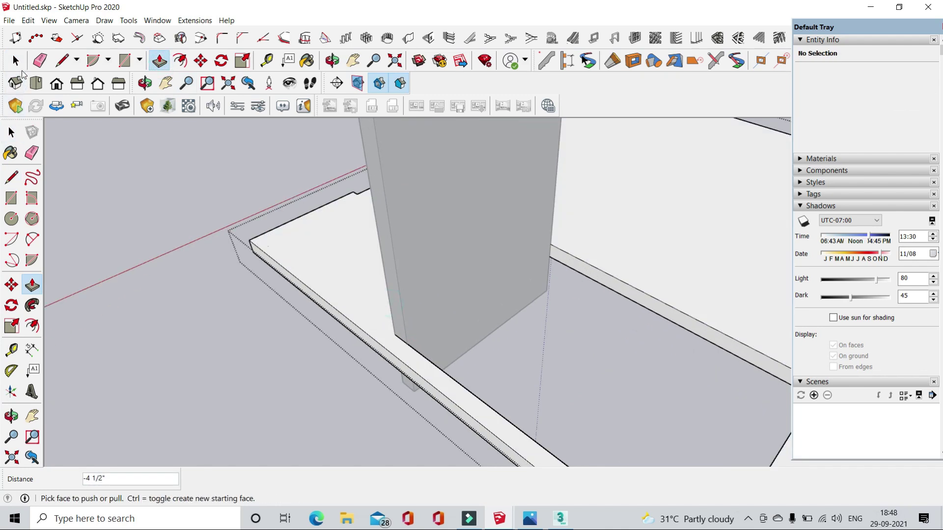
# - Unhide all geometry with Edit > Unhide > All and orbit the restored house
pyautogui.click(15, 61)
pyautogui.scroll(-5, 177, 199)
pyautogui.moveTo(474, 347)
pyautogui.mouseDown(button='middle')
pyautogui.moveTo(543, 388)
pyautogui.moveTo(47, 31)
pyautogui.mouseUp(button='middle')
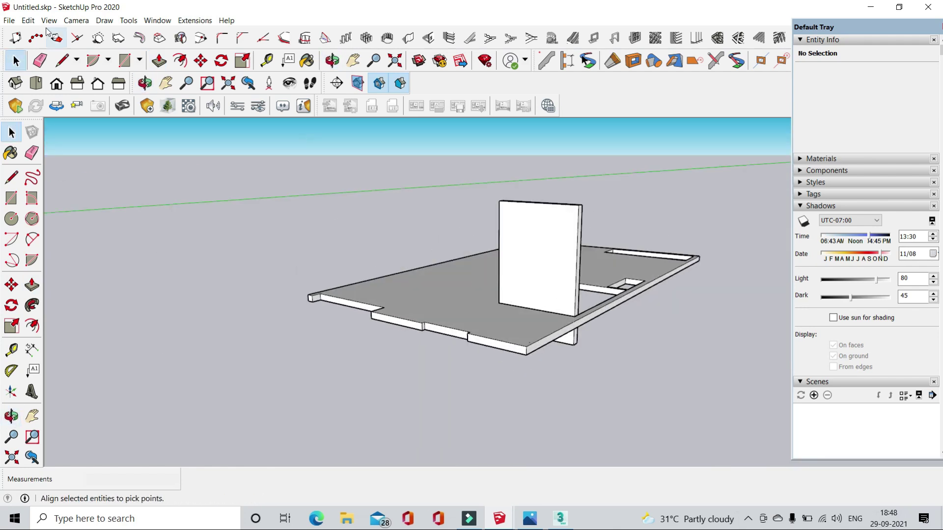
pyautogui.click(28, 20)
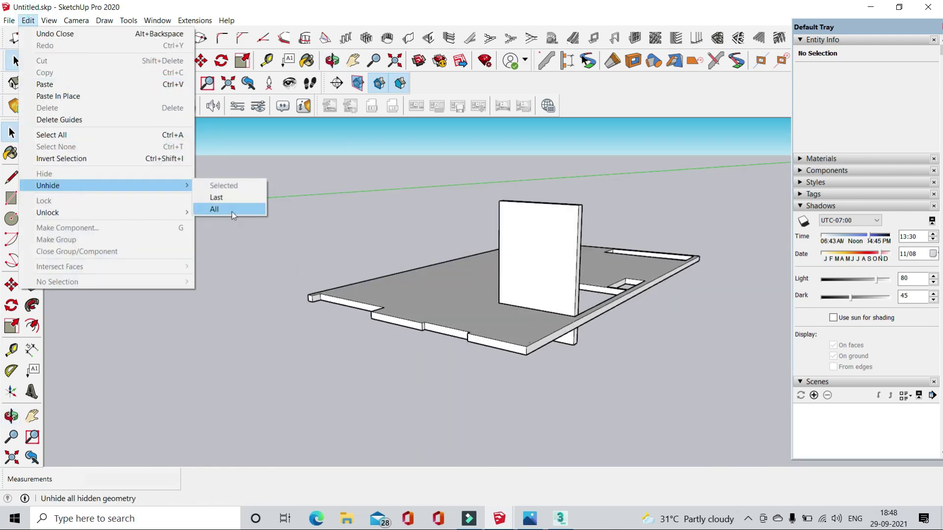
pyautogui.click(231, 211)
pyautogui.moveTo(312, 316)
pyautogui.mouseDown(button='middle')
pyautogui.moveTo(453, 318)
pyautogui.moveTo(456, 349)
pyautogui.mouseUp(button='middle')
pyautogui.scroll(3, 453, 318)
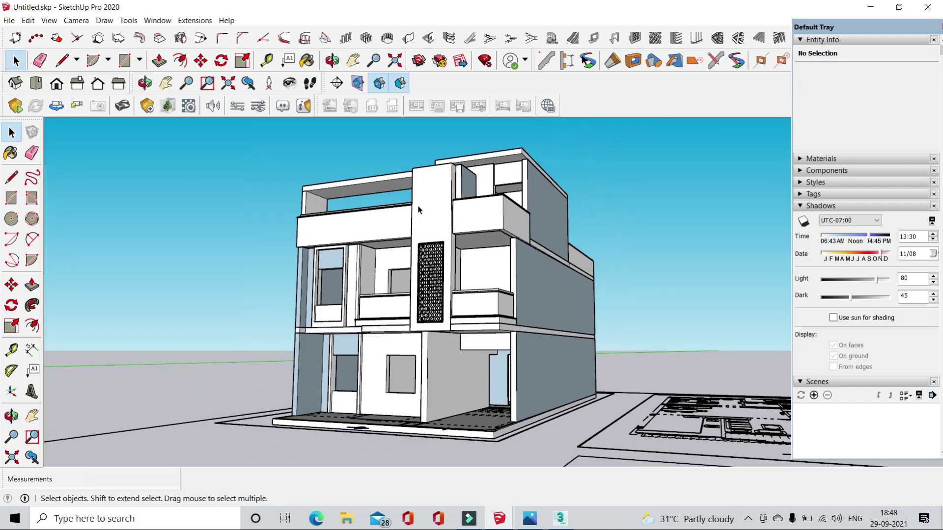
pyautogui.scroll(2, 455, 349)
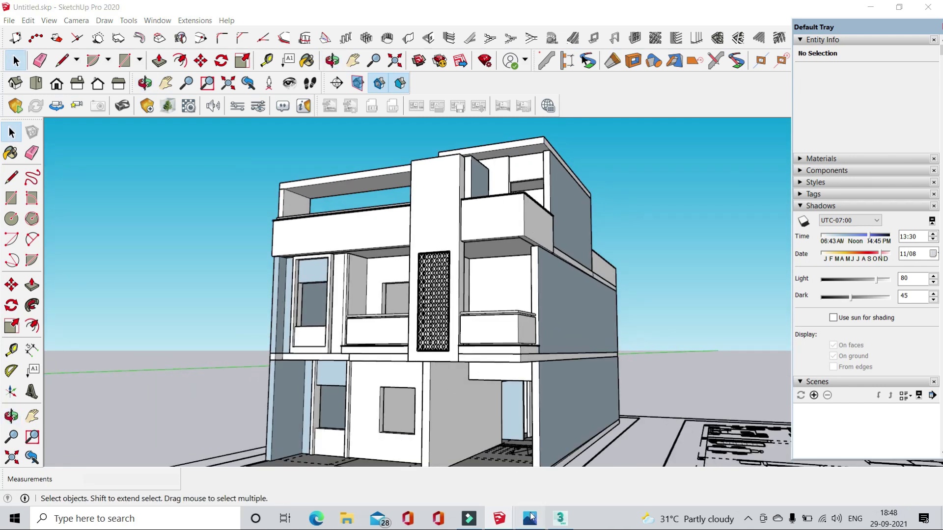
pyautogui.click(531, 516)
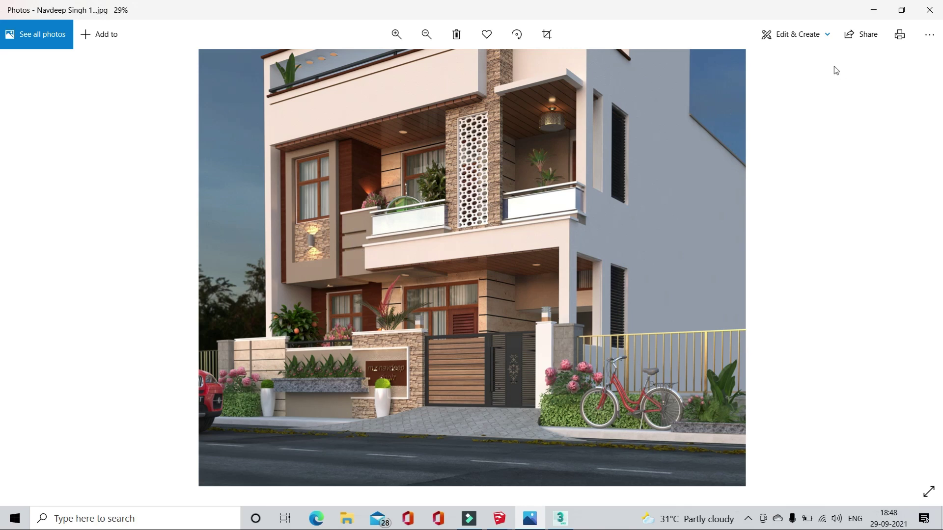
pyautogui.click(870, 9)
pyautogui.moveTo(460, 371); pyautogui.dragTo(517, 444, button='middle')
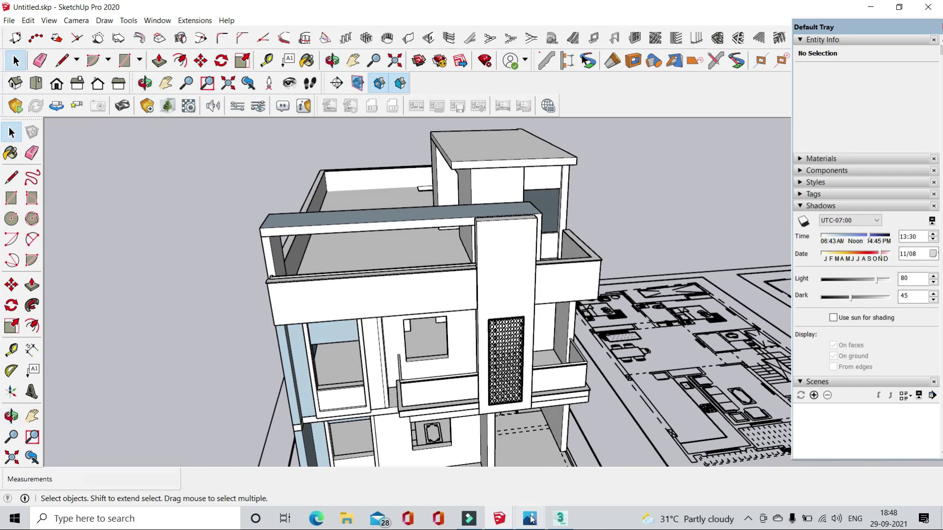
pyautogui.click(530, 519)
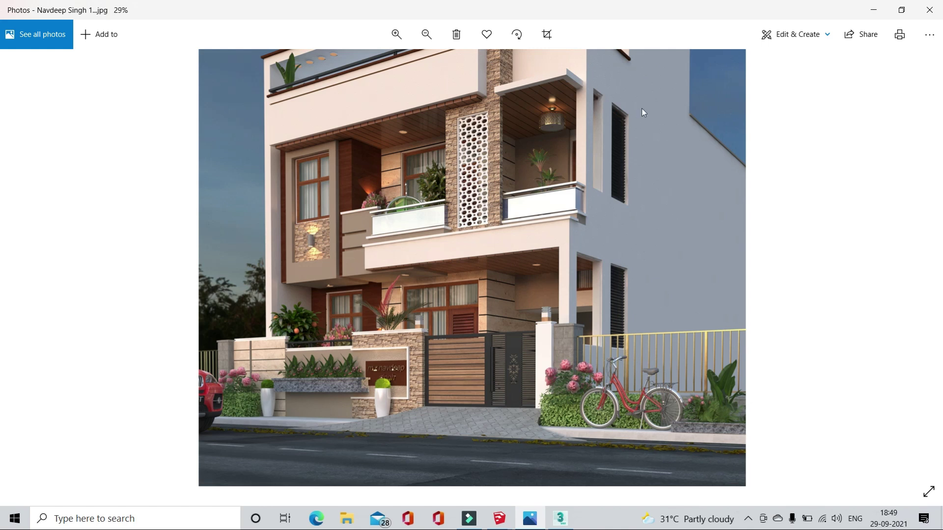
pyautogui.click(884, 14)
pyautogui.moveTo(607, 293); pyautogui.dragTo(540, 319, button='middle')
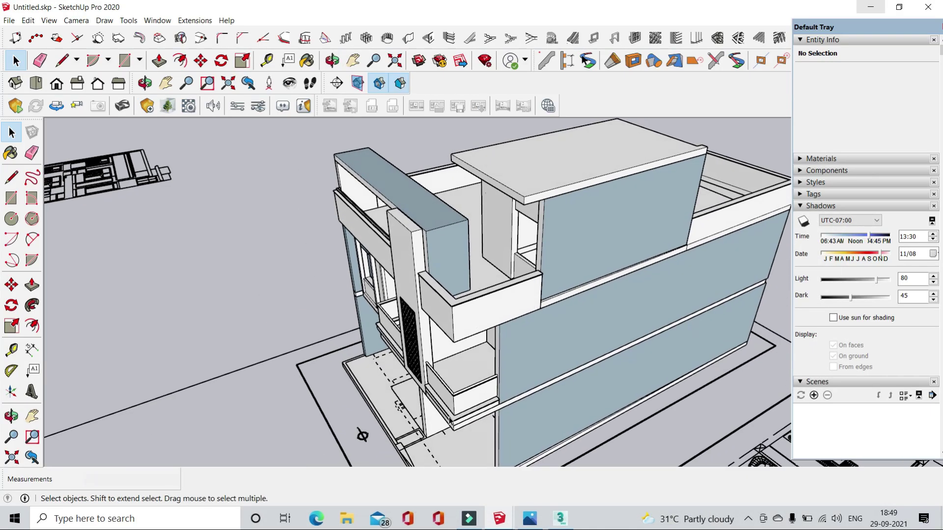
pyautogui.scroll(5, 494, 378)
pyautogui.scroll(-3, 493, 378)
pyautogui.scroll(3, 491, 373)
pyautogui.scroll(4, 537, 282)
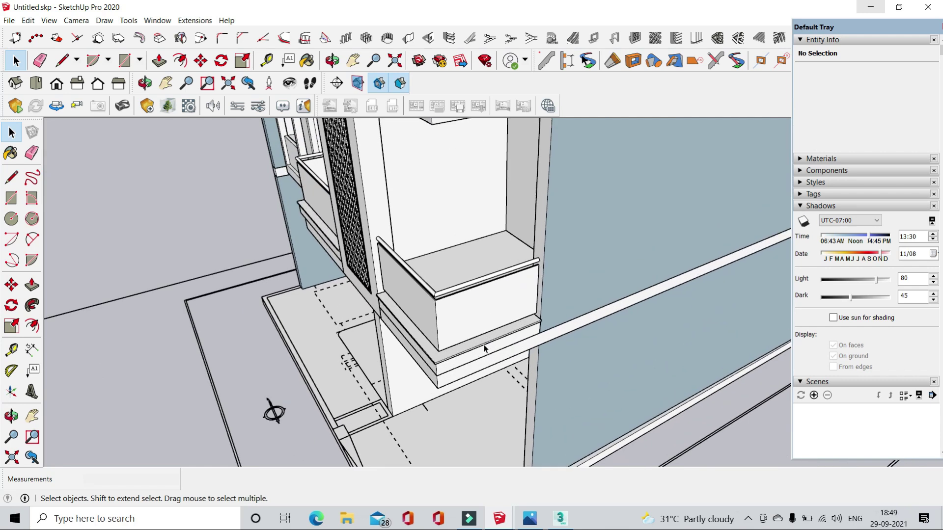
pyautogui.scroll(-5, 537, 283)
pyautogui.moveTo(422, 417); pyautogui.dragTo(491, 422, button='middle')
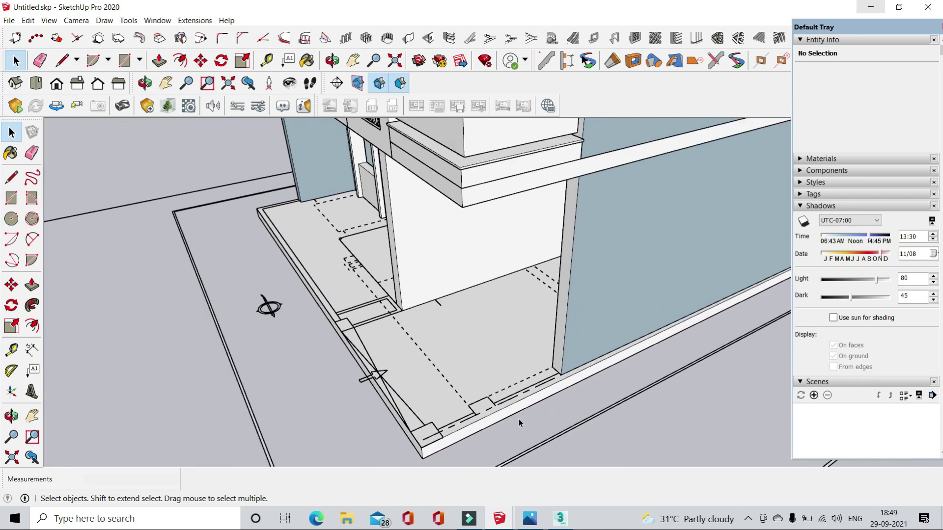
pyautogui.scroll(5, 452, 416)
pyautogui.scroll(2, 452, 416)
pyautogui.scroll(-3, 489, 362)
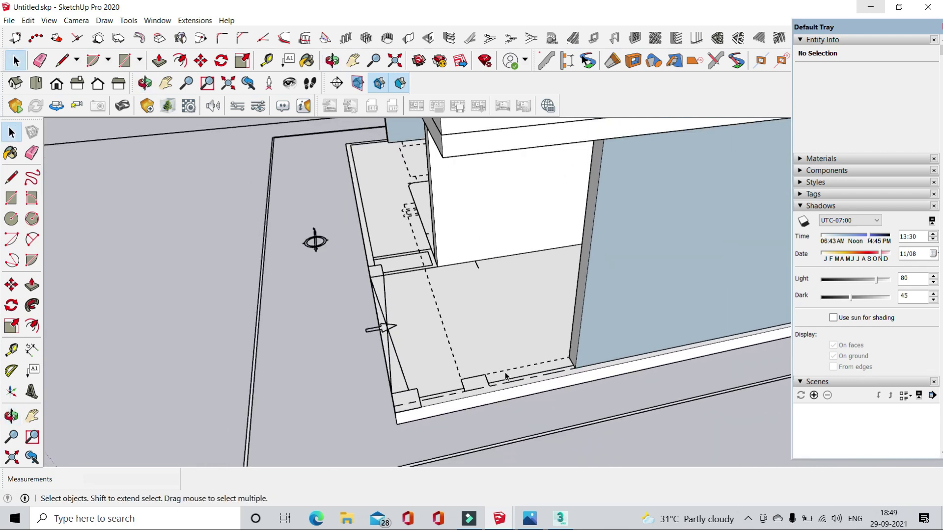
pyautogui.moveTo(489, 362); pyautogui.dragTo(587, 343, button='middle')
pyautogui.scroll(3, 587, 343)
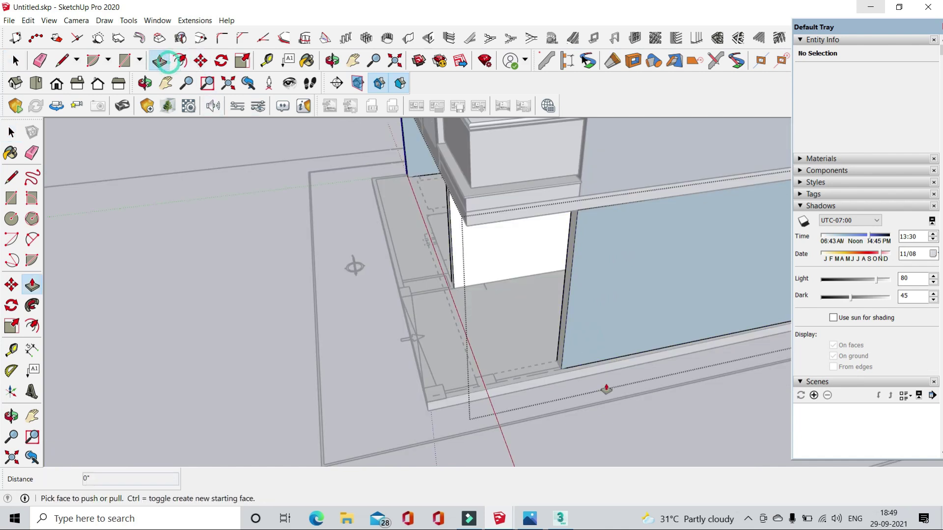
pyautogui.scroll(2, 557, 361)
pyautogui.click(577, 363)
pyautogui.scroll(2, 578, 365)
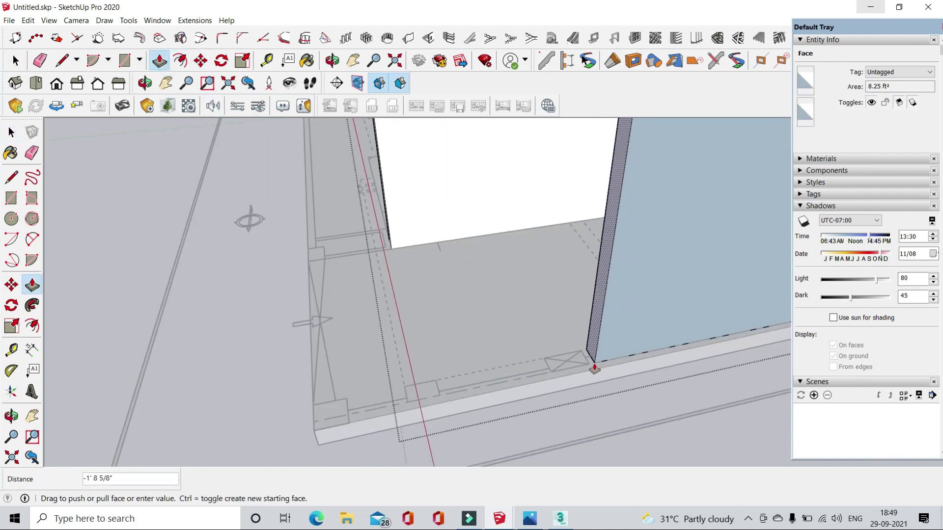
pyautogui.click(16, 62)
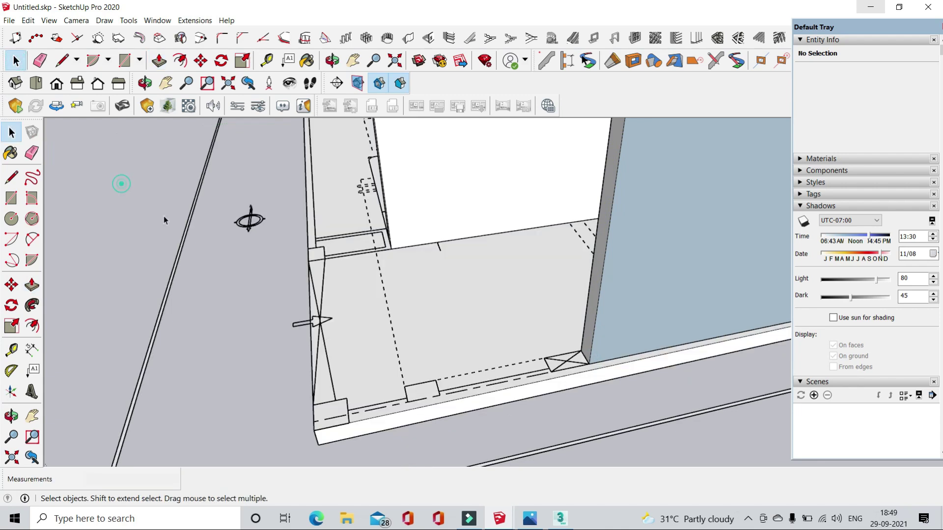
# - Raise the small porch floor rectangle into a pillar reaching up toward the slab above
pyautogui.scroll(2, 411, 402)
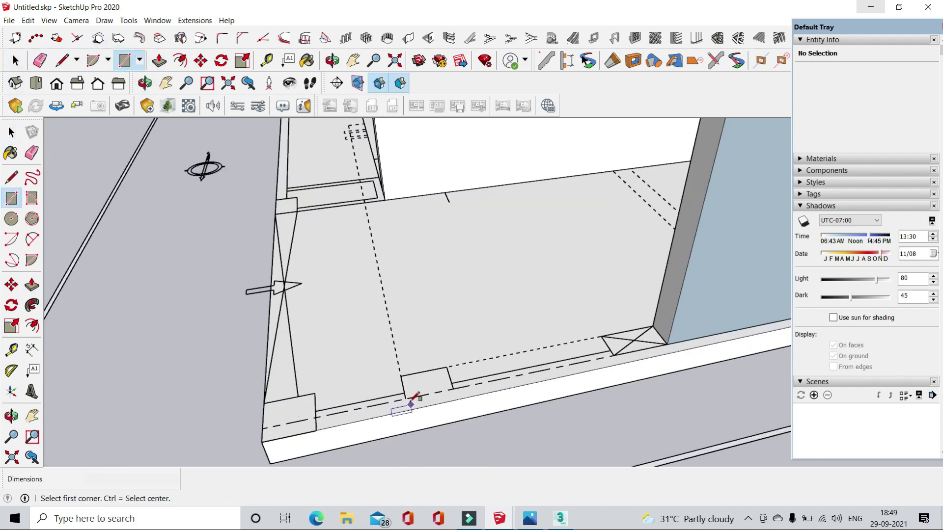
pyautogui.scroll(1, 457, 364)
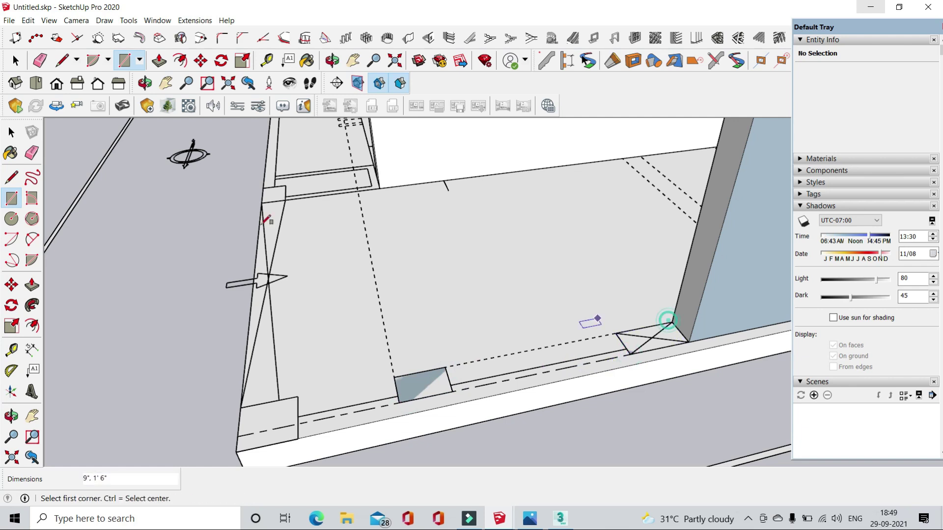
pyautogui.scroll(-3, 445, 373)
pyautogui.scroll(-3, 436, 362)
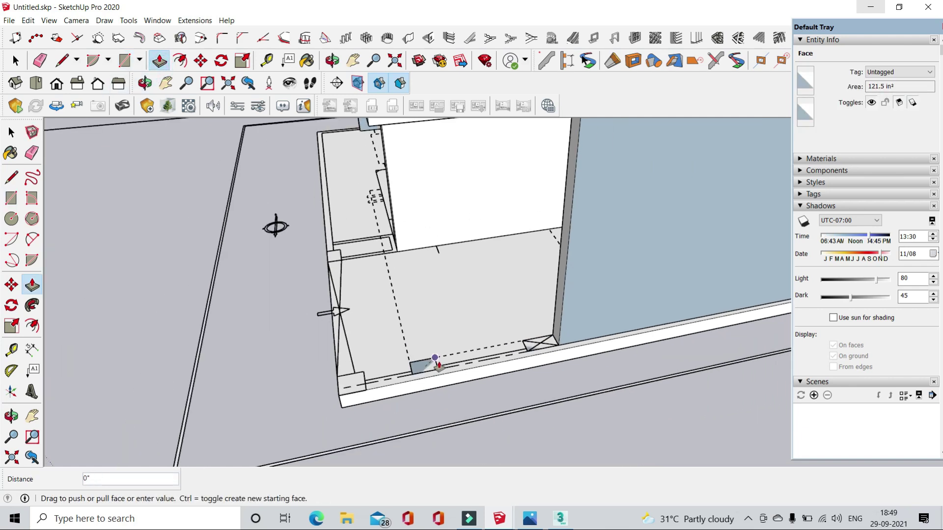
pyautogui.scroll(-3, 449, 280)
pyautogui.moveTo(449, 280)
pyautogui.mouseDown(button='middle')
pyautogui.moveTo(602, 153)
pyautogui.moveTo(521, 278)
pyautogui.mouseUp(button='middle')
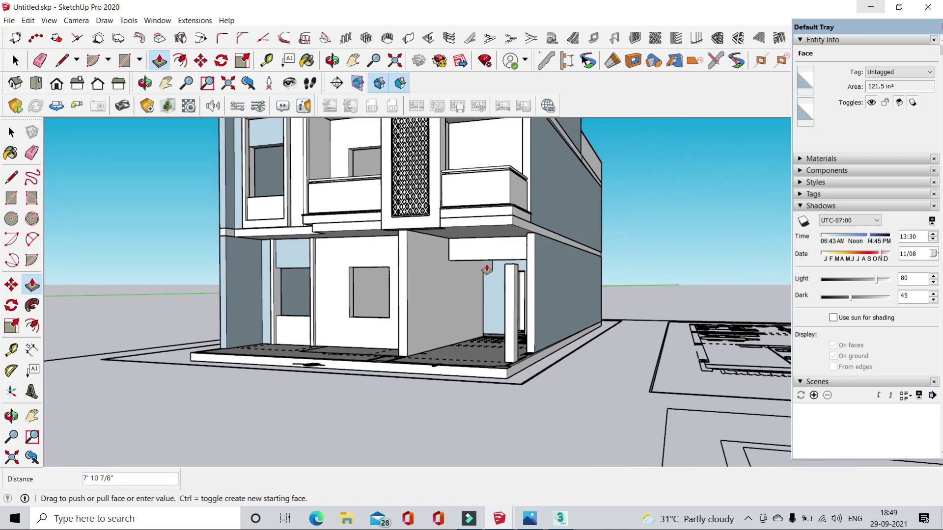
pyautogui.scroll(5, 404, 423)
pyautogui.moveTo(404, 423)
pyautogui.mouseDown(button='middle')
pyautogui.moveTo(389, 322)
pyautogui.moveTo(415, 267)
pyautogui.mouseUp(button='middle')
pyautogui.scroll(2, 373, 342)
pyautogui.click(379, 329)
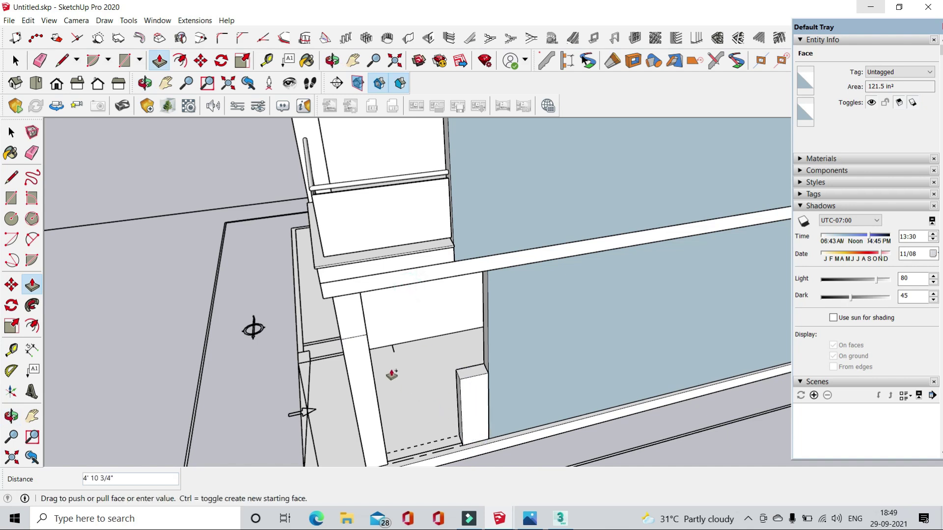
pyautogui.moveTo(459, 333); pyautogui.dragTo(358, 285, button='middle')
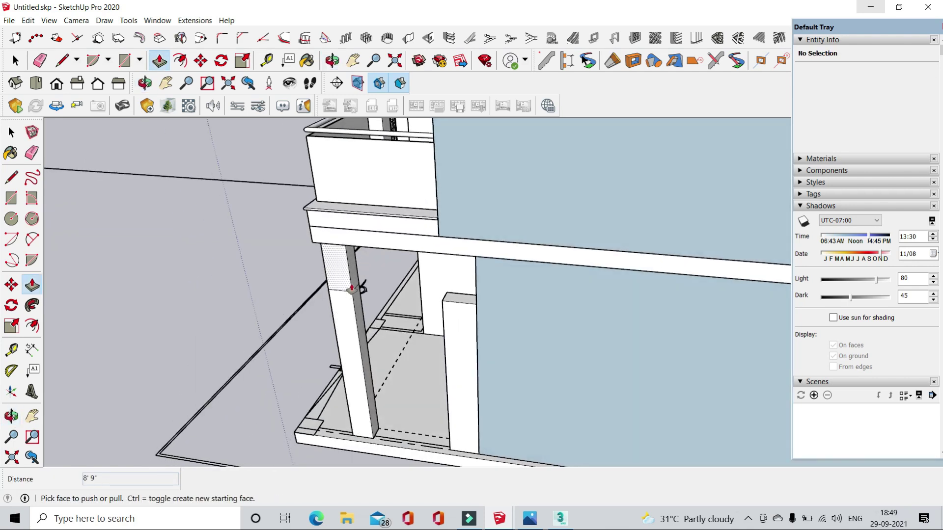
pyautogui.click(344, 275)
# - Pull the dotted beam face over the porch pillars out about 1' 5/8"
pyautogui.moveTo(405, 384)
pyautogui.mouseDown(button='middle')
pyautogui.moveTo(337, 349)
pyautogui.moveTo(290, 348)
pyautogui.mouseUp(button='middle')
pyautogui.moveTo(432, 367); pyautogui.dragTo(401, 246, button='middle')
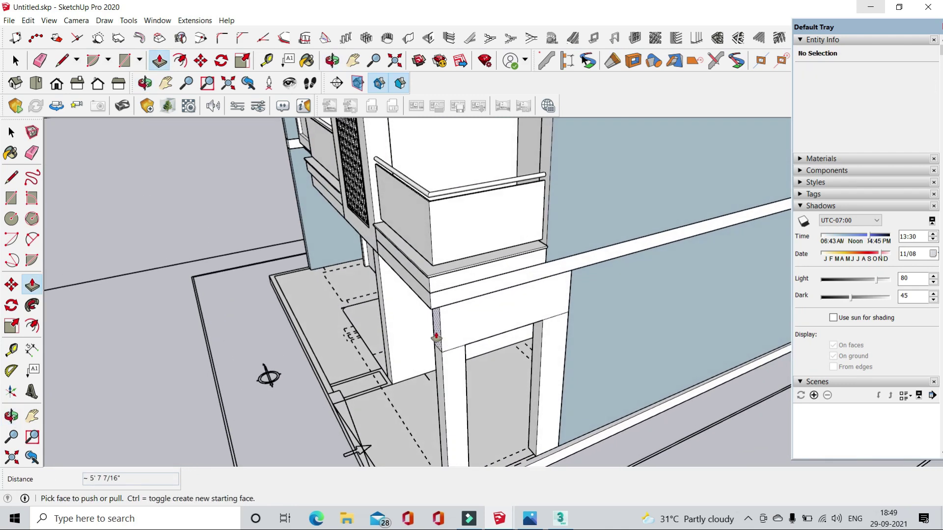
pyautogui.click(400, 246)
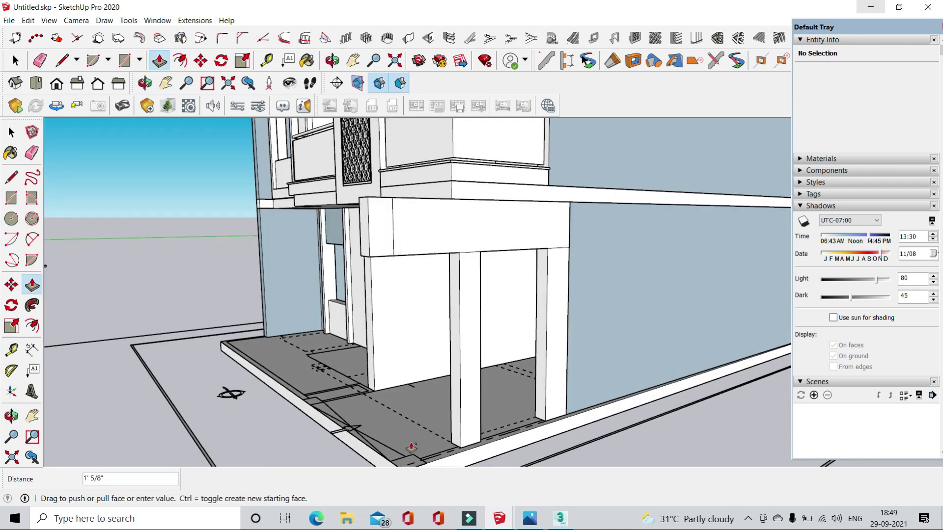
pyautogui.click(400, 268)
pyautogui.moveTo(400, 268)
pyautogui.mouseDown(button='middle')
pyautogui.moveTo(396, 308)
pyautogui.moveTo(417, 390)
pyautogui.moveTo(450, 374)
pyautogui.moveTo(393, 294)
pyautogui.moveTo(373, 206)
pyautogui.mouseUp(button='middle')
pyautogui.scroll(1, 412, 399)
pyautogui.scroll(3, 402, 394)
pyautogui.press('space')
pyautogui.press('e')
pyautogui.scroll(2, 351, 128)
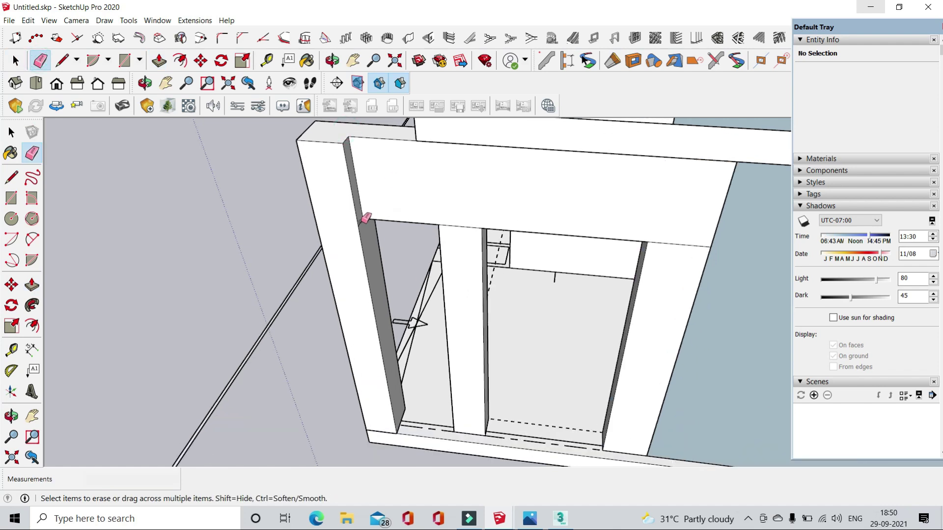
pyautogui.moveTo(677, 248)
pyautogui.mouseDown(button='middle')
pyautogui.moveTo(535, 262)
pyautogui.moveTo(505, 211)
pyautogui.moveTo(513, 309)
pyautogui.moveTo(469, 225)
pyautogui.moveTo(305, 305)
pyautogui.moveTo(295, 275)
pyautogui.mouseUp(button='middle')
# - Select the connected wall geometry, check its context menu, then clear the selection
pyautogui.press('space')
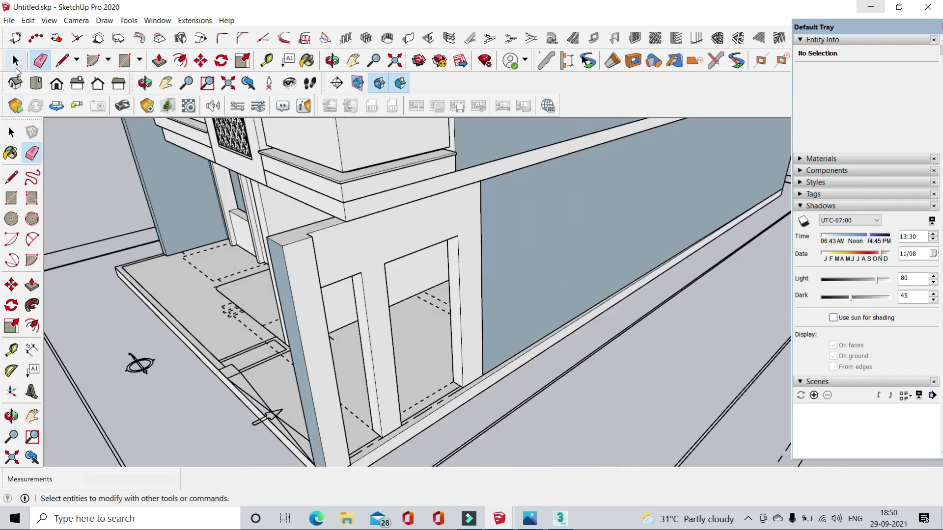
pyautogui.tripleClick(304, 246)
pyautogui.rightClick(305, 245)
pyautogui.click(345, 337)
pyautogui.scroll(-3, 488, 357)
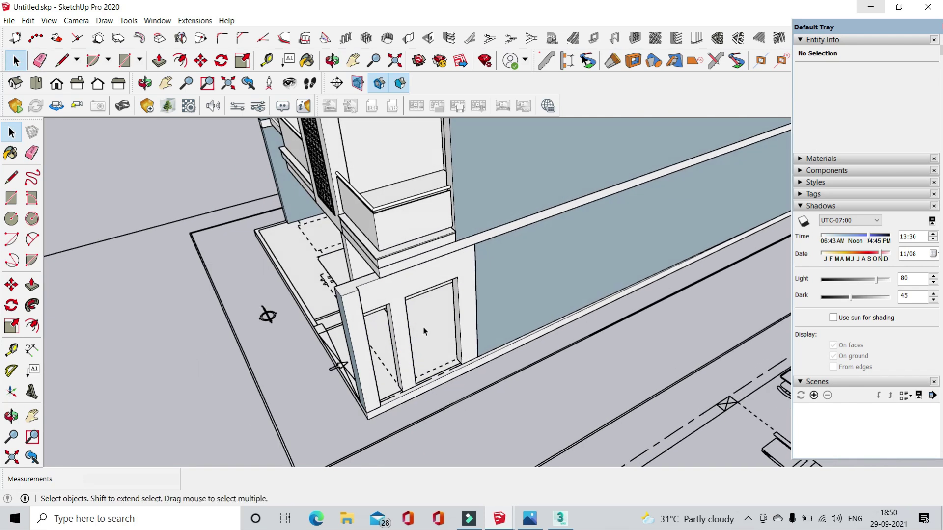
pyautogui.scroll(-3, 488, 357)
pyautogui.scroll(-3, 488, 357)
pyautogui.scroll(5, 488, 356)
pyautogui.scroll(2, 492, 385)
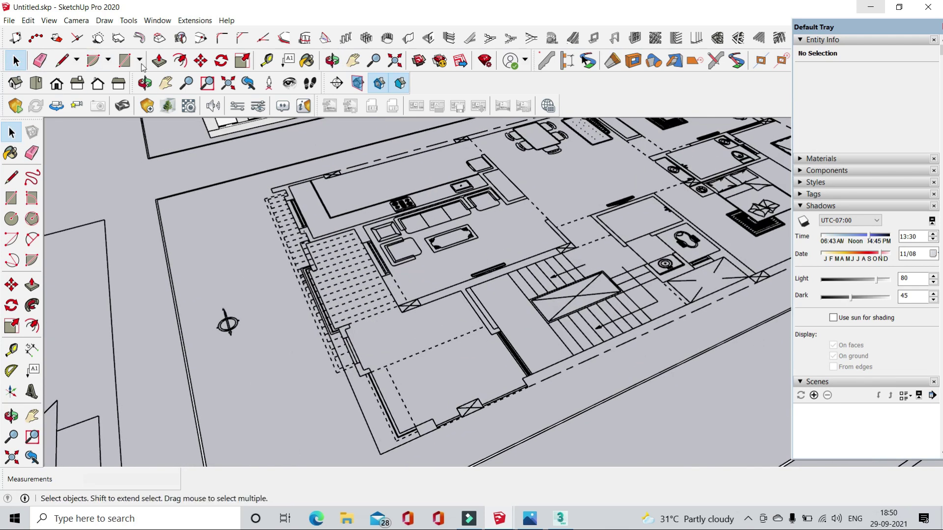
# - Draw an 8" by 8" square pillar base at the boundary wall endpoint
pyautogui.click(125, 60)
pyautogui.scroll(3, 491, 408)
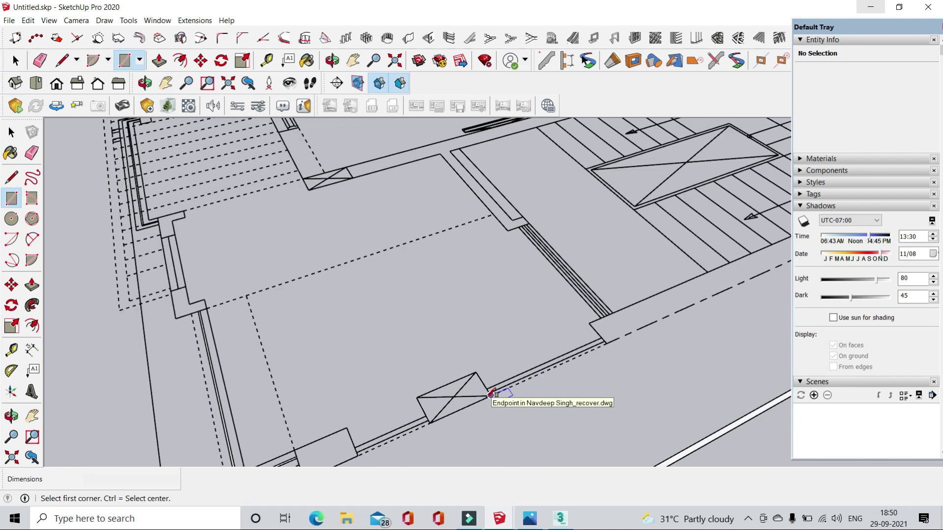
pyautogui.scroll(2, 418, 393)
pyautogui.click(409, 387)
pyautogui.scroll(1, 363, 382)
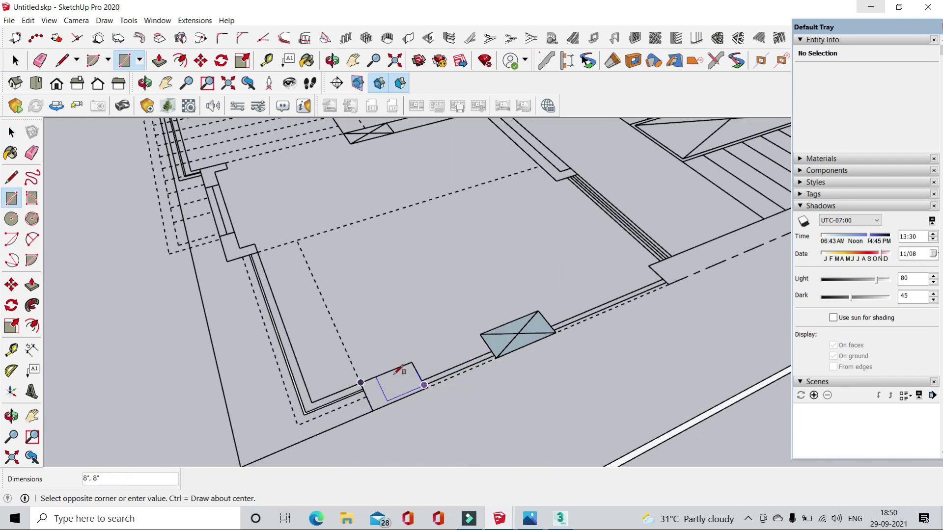
pyautogui.click(159, 60)
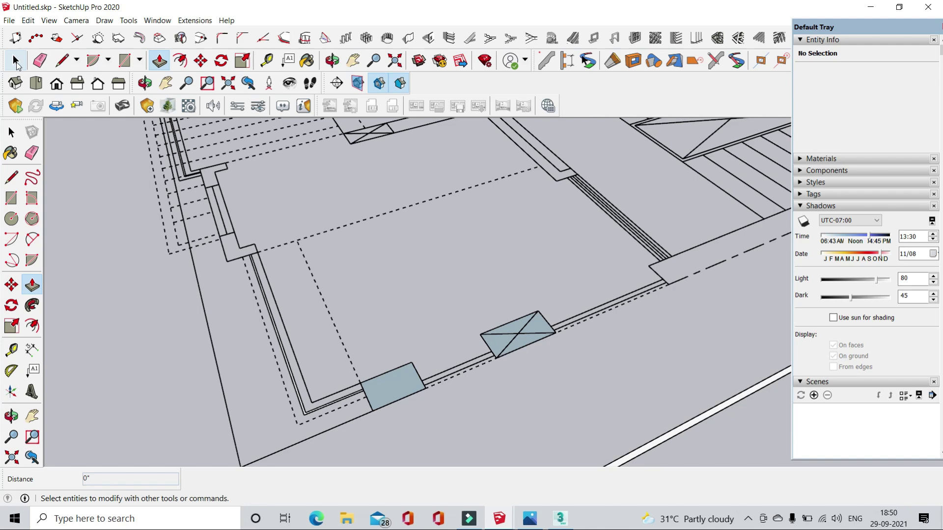
# - Move the imported floor plan component under the building and window-select the corner frame pieces
pyautogui.click(16, 61)
pyautogui.click(364, 389)
pyautogui.click(200, 60)
pyautogui.click(381, 395)
pyautogui.click(618, 265)
pyautogui.scroll(-5, 617, 265)
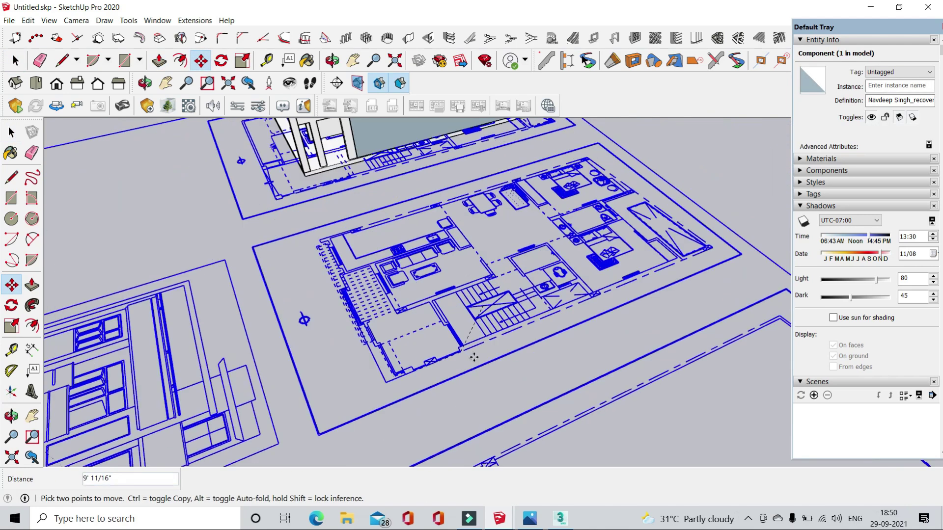
pyautogui.scroll(8, 316, 248)
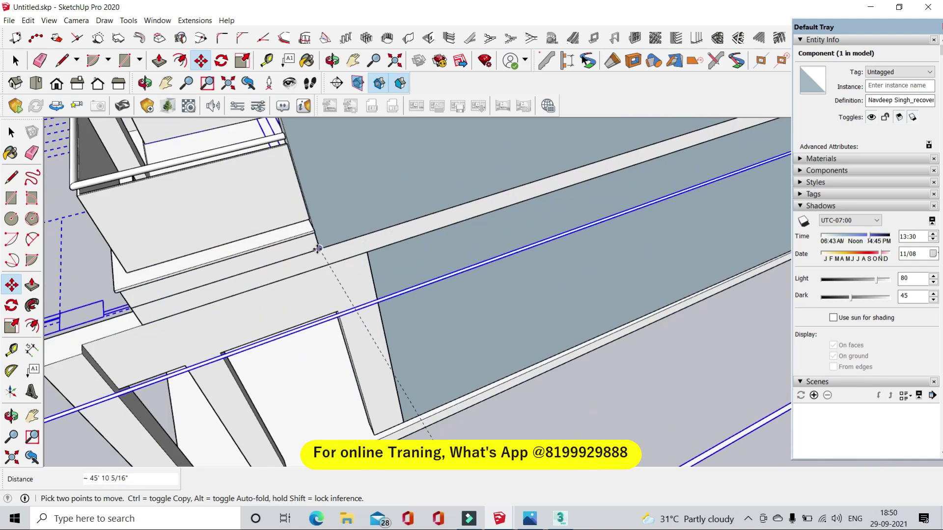
pyautogui.press('Escape')
pyautogui.moveTo(305, 246); pyautogui.dragTo(339, 188)
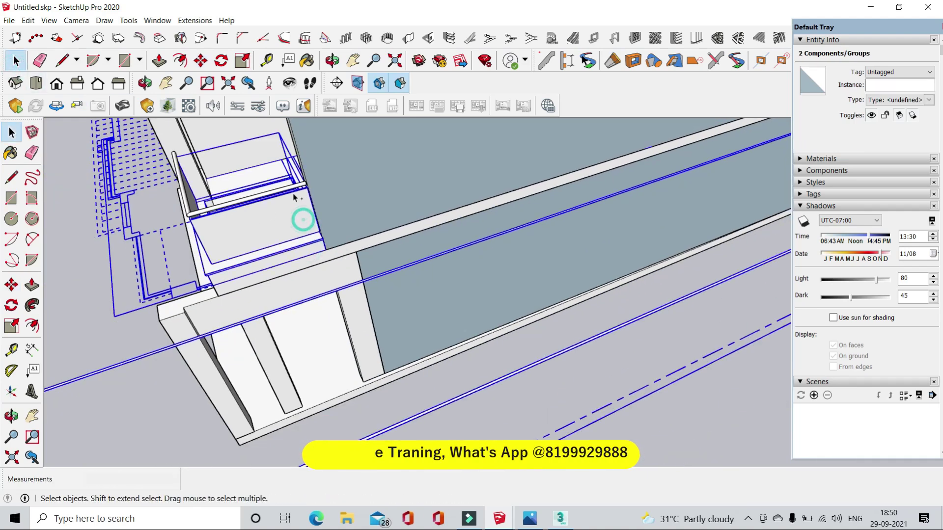
pyautogui.scroll(-2, 339, 188)
# - Erase the selected corner frame pieces
pyautogui.rightClick(406, 288)
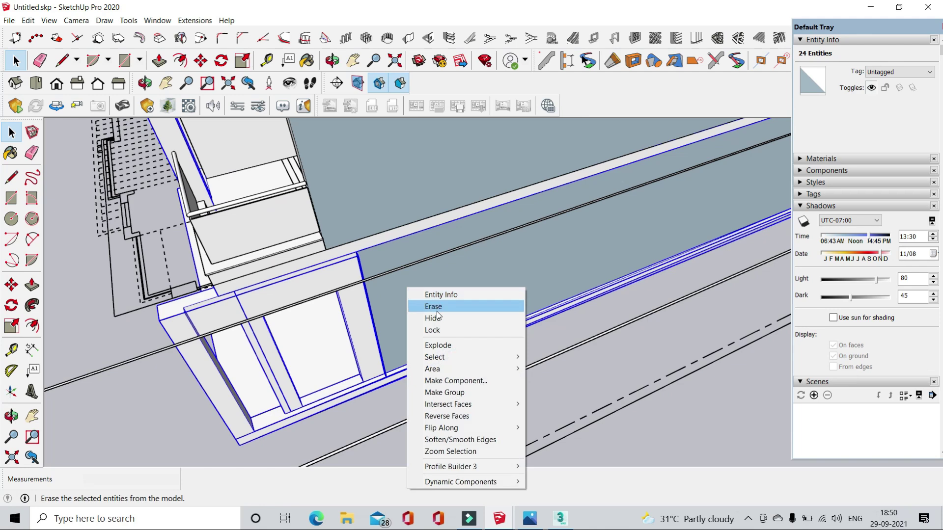
pyautogui.click(415, 306)
pyautogui.moveTo(443, 385); pyautogui.dragTo(506, 201, button='middle')
pyautogui.scroll(3, 388, 279)
pyautogui.scroll(2, 388, 279)
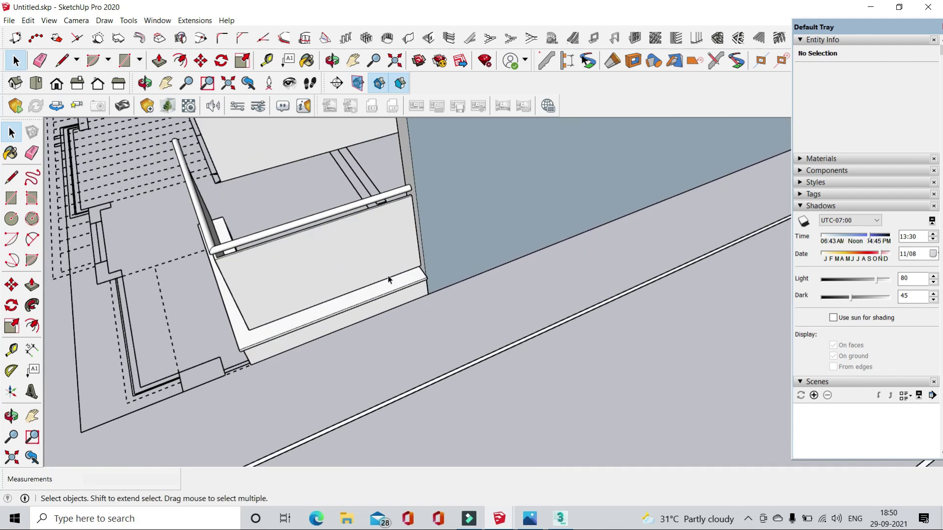
pyautogui.moveTo(391, 304); pyautogui.dragTo(259, 193, button='middle')
# - Raise the 8" square base into a pillar with Push/Pull
pyautogui.press('p')
pyautogui.scroll(2, 480, 265)
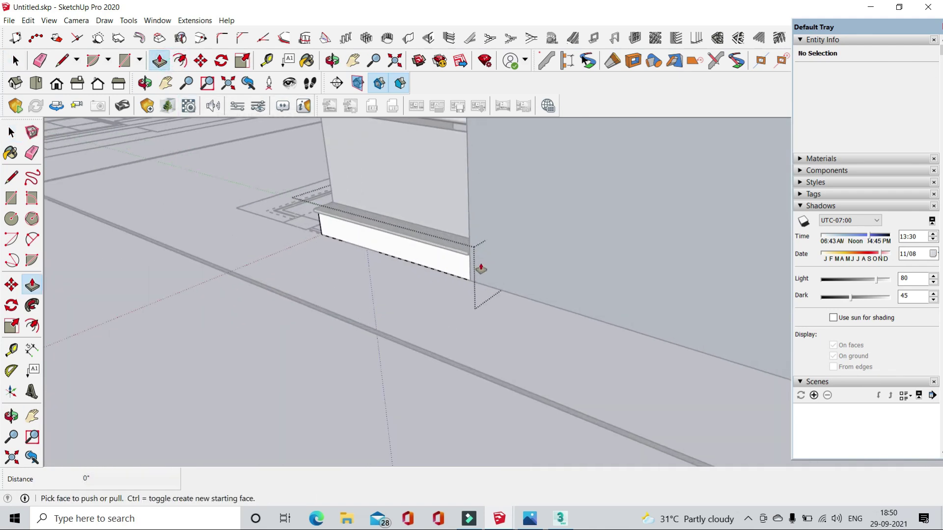
pyautogui.click(480, 265)
pyautogui.scroll(-2, 472, 266)
pyautogui.press('space')
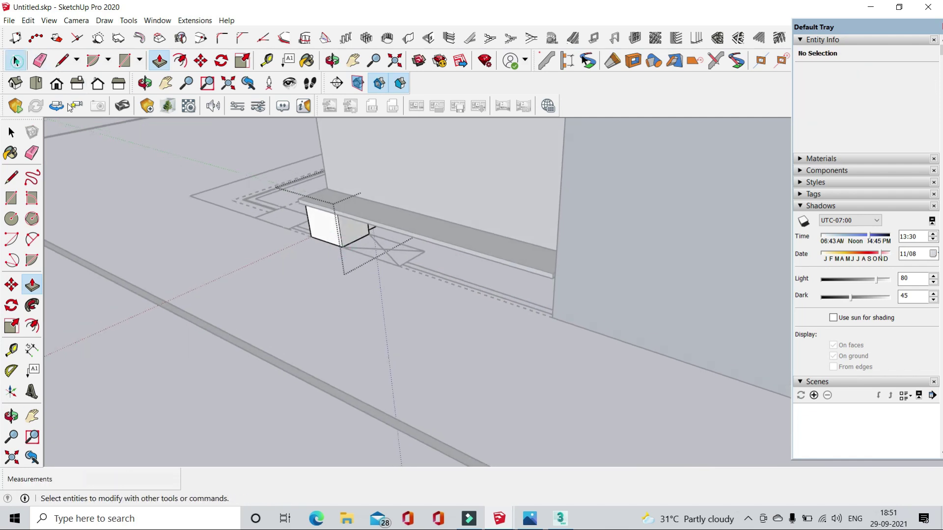
pyautogui.moveTo(526, 239); pyautogui.dragTo(501, 281, button='middle')
# - Move the short wall's right end leftward so it meets the new pillar
pyautogui.click(501, 282)
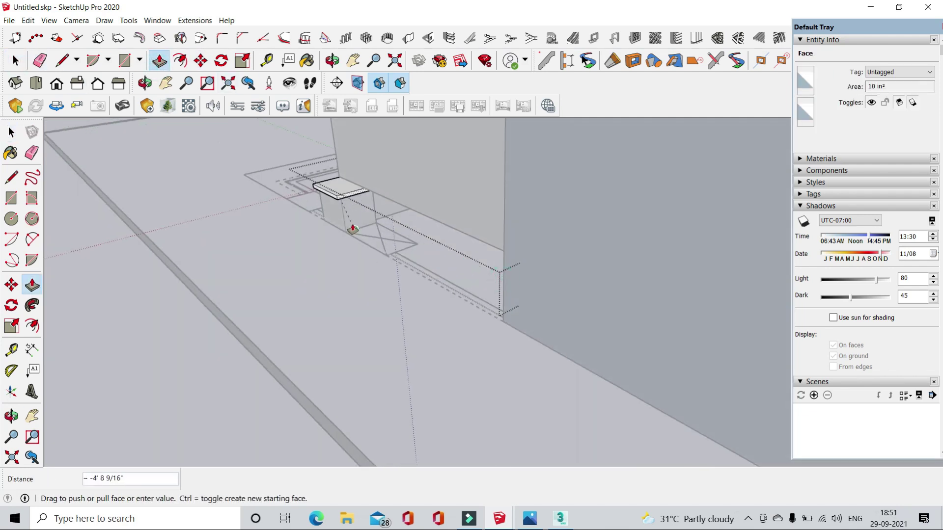
pyautogui.press('space')
pyautogui.press('p')
pyautogui.click(499, 181)
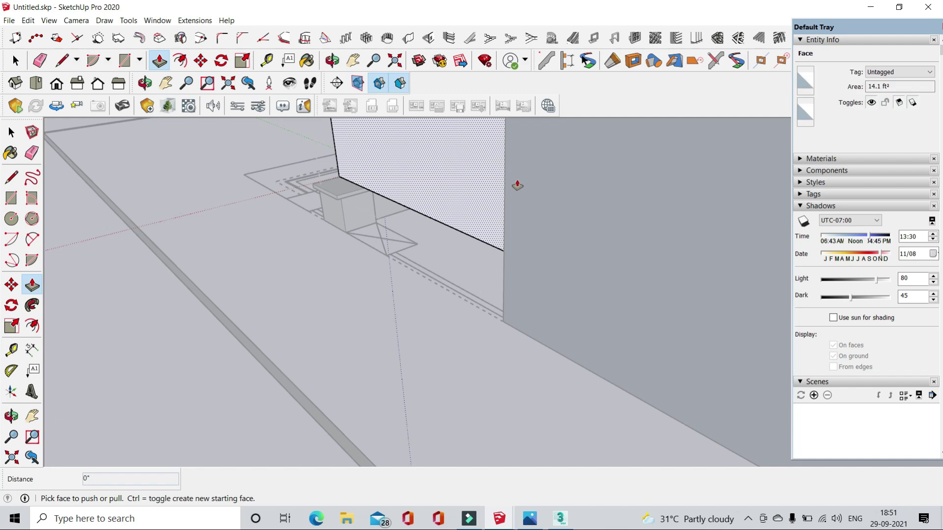
pyautogui.press('space')
pyautogui.moveTo(499, 217)
pyautogui.mouseDown(button='middle')
pyautogui.moveTo(293, 212)
pyautogui.moveTo(255, 164)
pyautogui.mouseUp(button='middle')
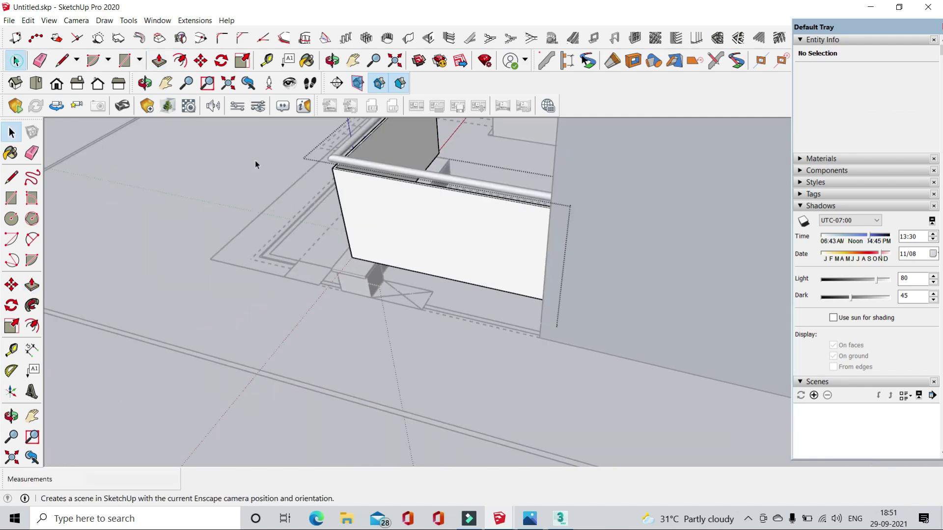
pyautogui.moveTo(575, 304); pyautogui.dragTo(521, 196)
pyautogui.press('m')
pyautogui.click(544, 272)
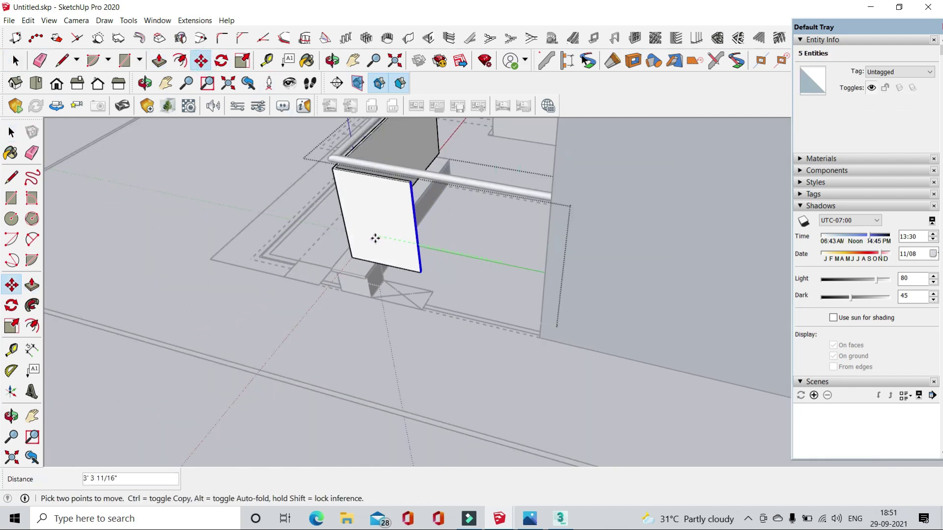
pyautogui.scroll(3, 411, 269)
pyautogui.scroll(3, 410, 266)
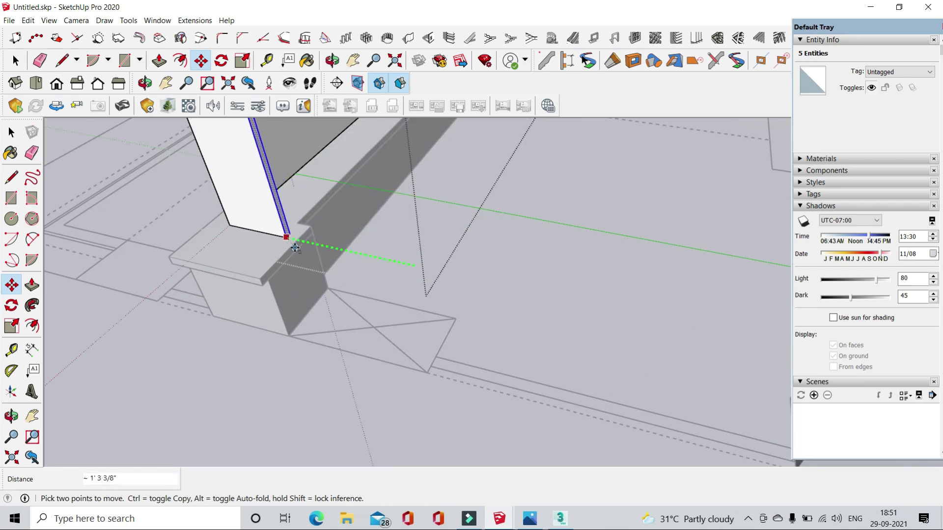
pyautogui.moveTo(269, 282); pyautogui.dragTo(373, 265, button='middle')
# - Work on the base ledge face and select the railing and wall pieces
pyautogui.click(159, 61)
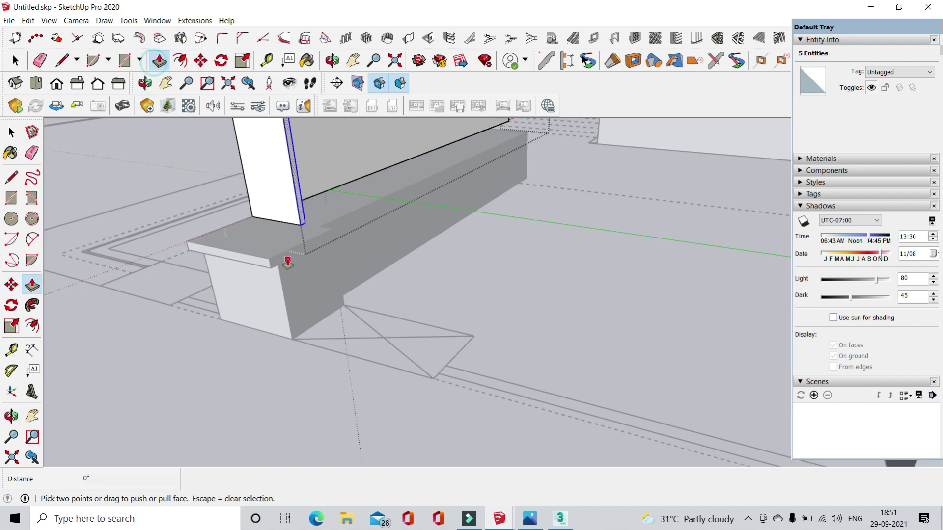
pyautogui.scroll(2, 300, 280)
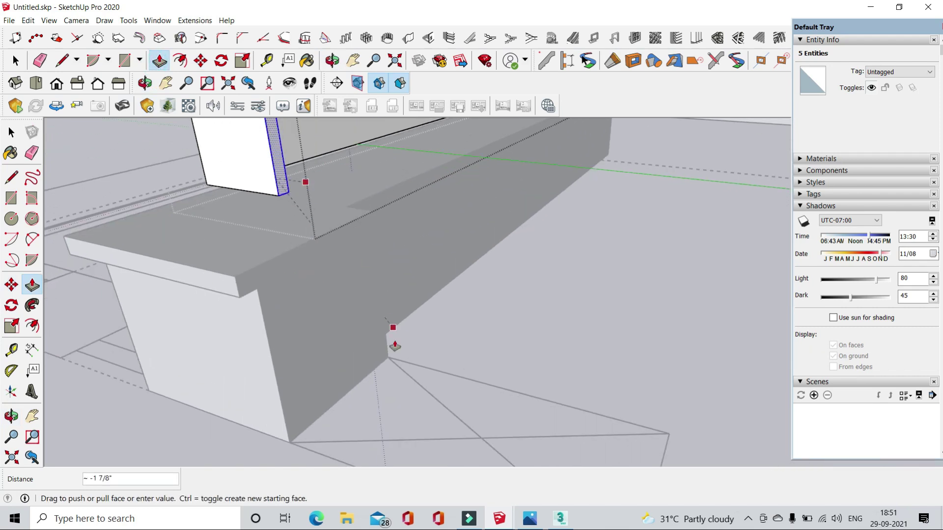
pyautogui.moveTo(388, 364)
pyautogui.mouseDown(button='middle')
pyautogui.moveTo(457, 412)
pyautogui.moveTo(390, 185)
pyautogui.moveTo(198, 177)
pyautogui.mouseUp(button='middle')
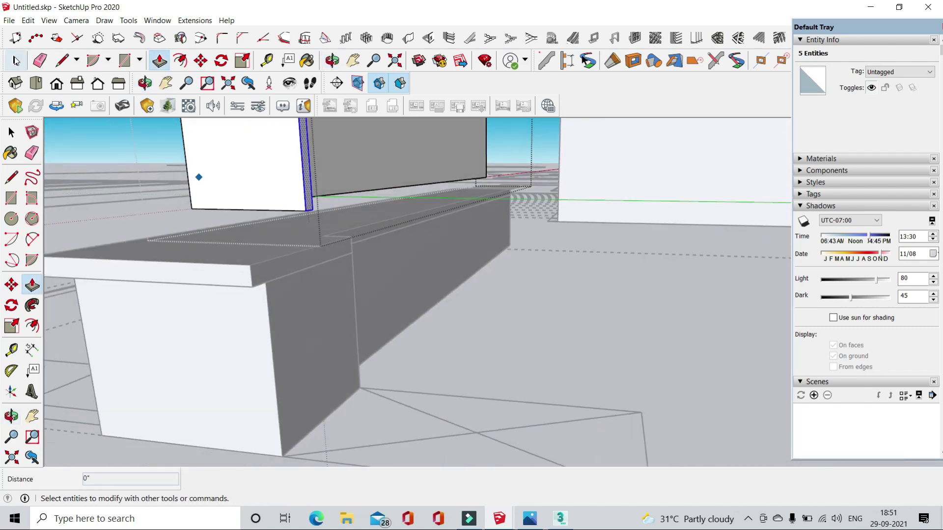
pyautogui.scroll(-5, 343, 314)
pyautogui.scroll(5, 520, 224)
pyautogui.moveTo(554, 204); pyautogui.dragTo(656, 370)
pyautogui.press('m')
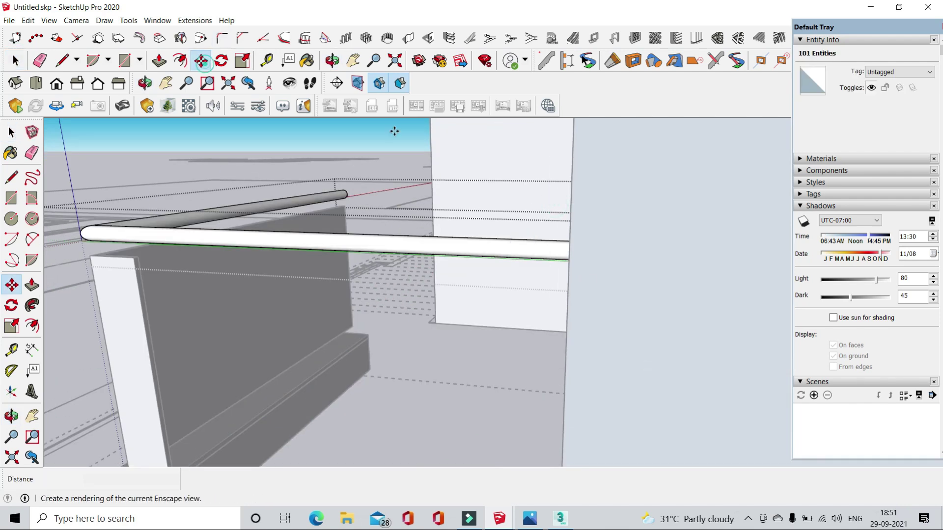
pyautogui.scroll(-3, 417, 142)
pyautogui.click(157, 61)
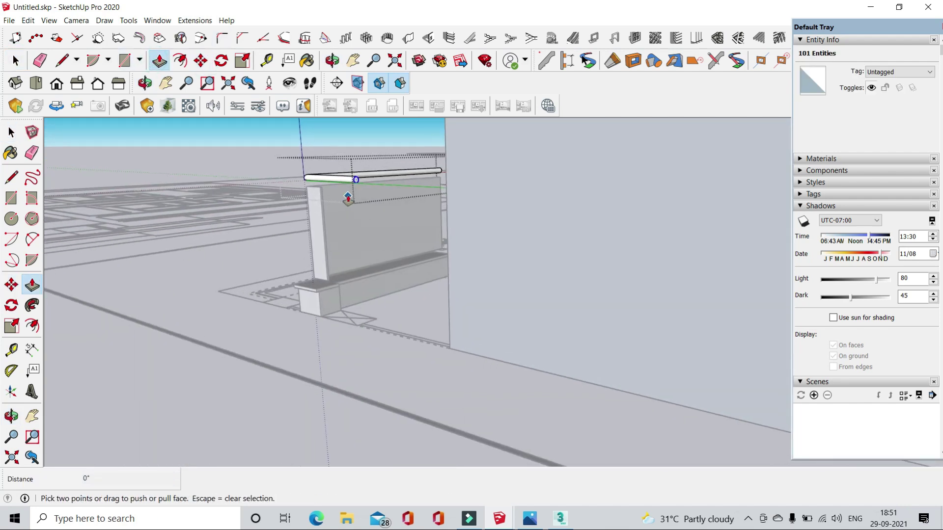
pyautogui.scroll(5, 344, 189)
pyautogui.press('space')
pyautogui.scroll(-3, 309, 238)
pyautogui.moveTo(310, 238)
pyautogui.mouseDown(button='middle')
pyautogui.moveTo(442, 322)
pyautogui.moveTo(397, 317)
pyautogui.mouseUp(button='middle')
# - Push the base ledge face back with Push/Pull
pyautogui.click(159, 61)
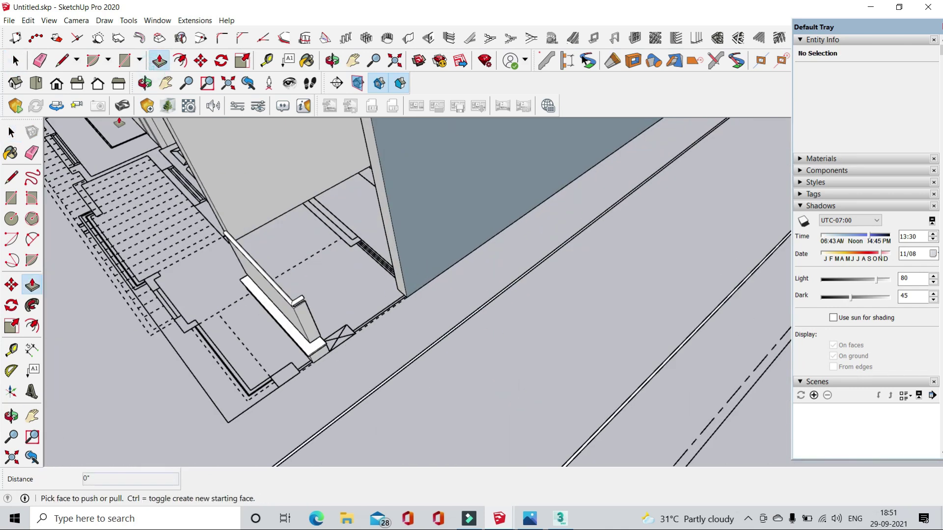
pyautogui.scroll(-2, 439, 212)
pyautogui.click(159, 61)
pyautogui.scroll(2, 417, 309)
pyautogui.moveTo(417, 309)
pyautogui.mouseDown()
pyautogui.moveTo(525, 273)
pyautogui.moveTo(429, 291)
pyautogui.mouseUp()
pyautogui.scroll(1, 415, 274)
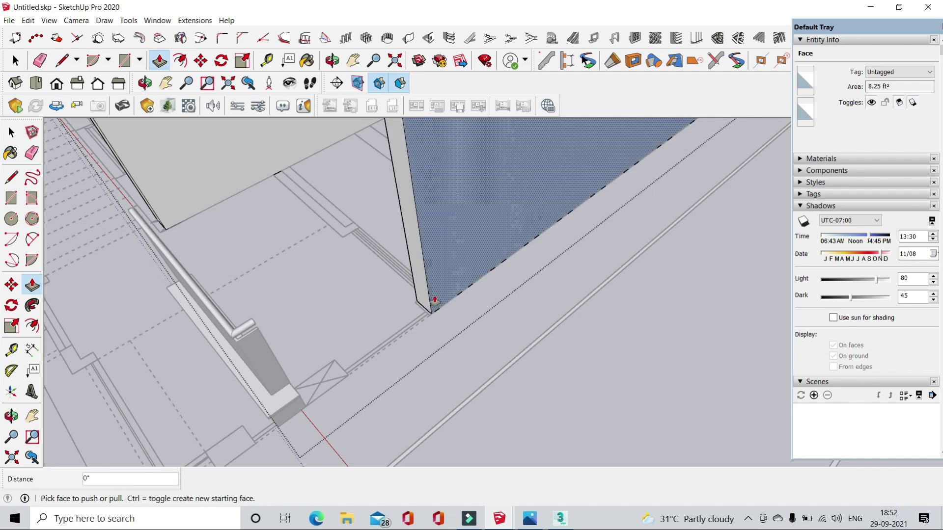
pyautogui.scroll(2, 432, 301)
pyautogui.scroll(2, 432, 312)
# - Inspect the new short wall, railing and pillar, then select the whole house component
pyautogui.moveTo(428, 320)
pyautogui.mouseDown(button='middle')
pyautogui.moveTo(514, 299)
pyautogui.moveTo(488, 301)
pyautogui.mouseUp(button='middle')
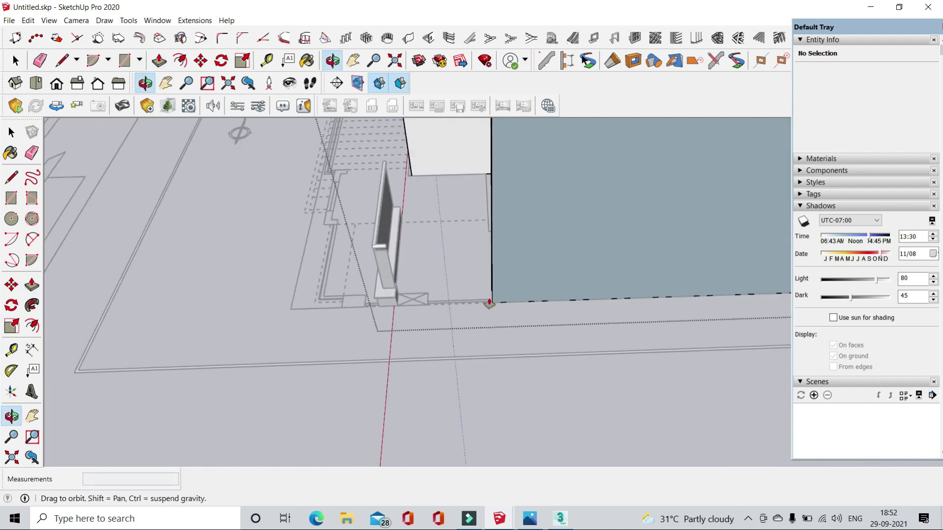
pyautogui.scroll(2, 458, 341)
pyautogui.moveTo(459, 340)
pyautogui.mouseDown(button='middle')
pyautogui.moveTo(627, 276)
pyautogui.moveTo(548, 321)
pyautogui.moveTo(481, 329)
pyautogui.mouseUp(button='middle')
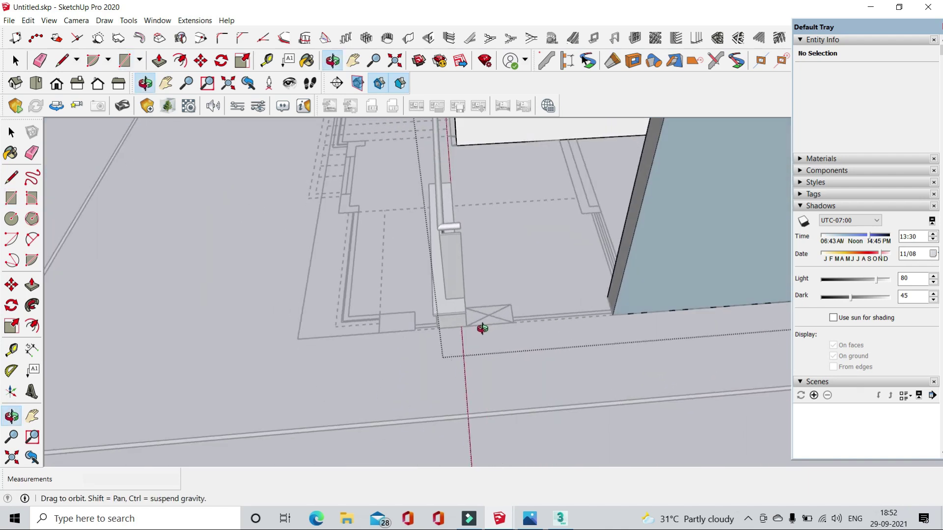
pyautogui.scroll(-2, 115, 212)
pyautogui.moveTo(219, 232)
pyautogui.mouseDown(button='middle')
pyautogui.moveTo(92, 262)
pyautogui.moveTo(479, 289)
pyautogui.mouseUp(button='middle')
pyautogui.moveTo(444, 315)
pyautogui.mouseDown(button='middle')
pyautogui.moveTo(373, 304)
pyautogui.moveTo(294, 314)
pyautogui.moveTo(275, 295)
pyautogui.mouseUp(button='middle')
pyautogui.click(275, 211)
# - Move the house component 9" from its base corner
pyautogui.press('m')
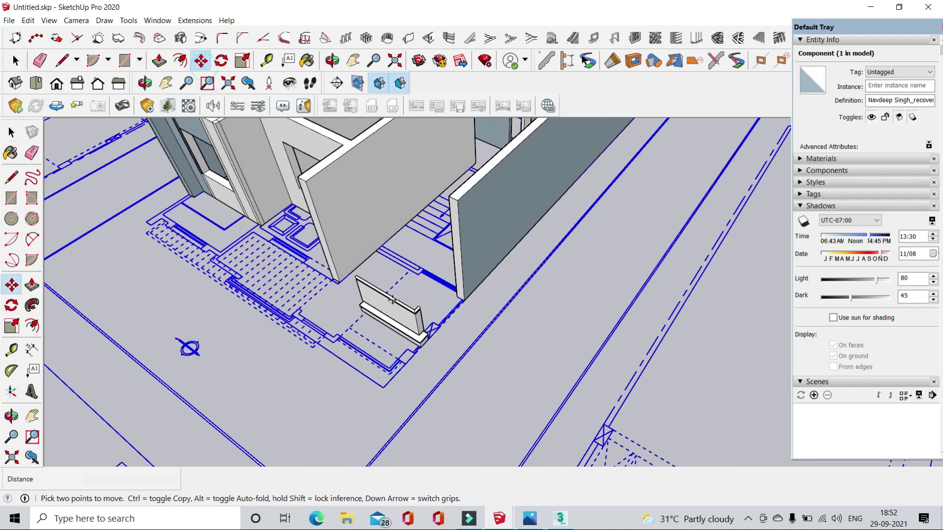
pyautogui.scroll(5, 354, 351)
pyautogui.click(328, 340)
pyautogui.scroll(-3, 328, 340)
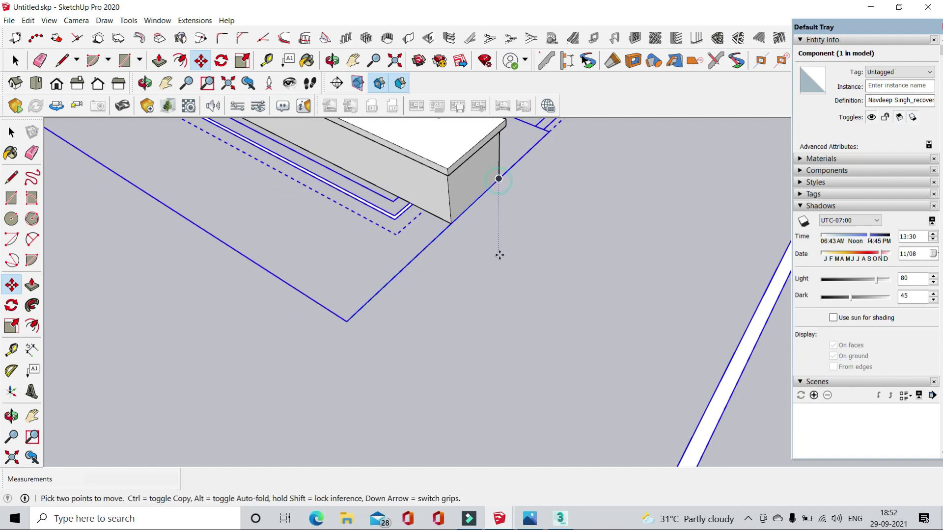
pyautogui.press('Escape')
pyautogui.moveTo(447, 255); pyautogui.dragTo(491, 270, button='middle')
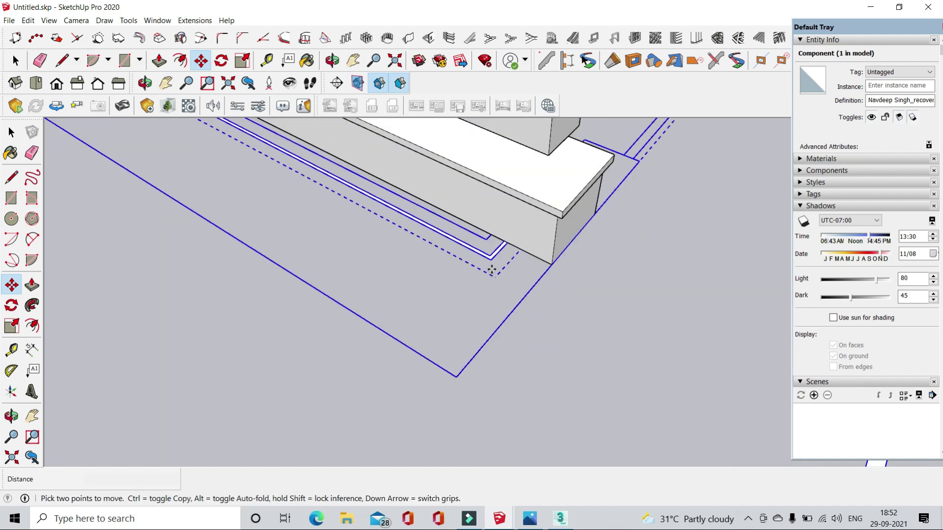
pyautogui.click(600, 269)
pyautogui.moveTo(593, 309); pyautogui.dragTo(555, 274, button='middle')
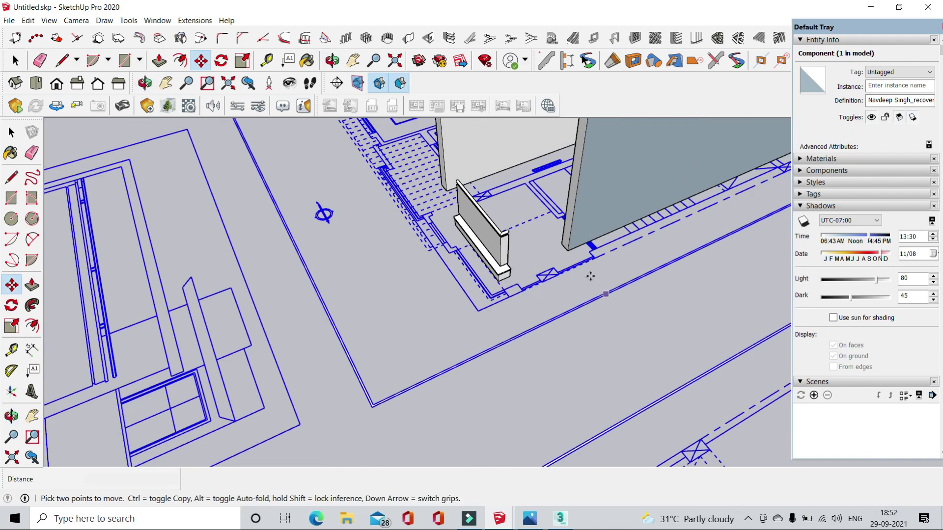
pyautogui.scroll(3, 516, 213)
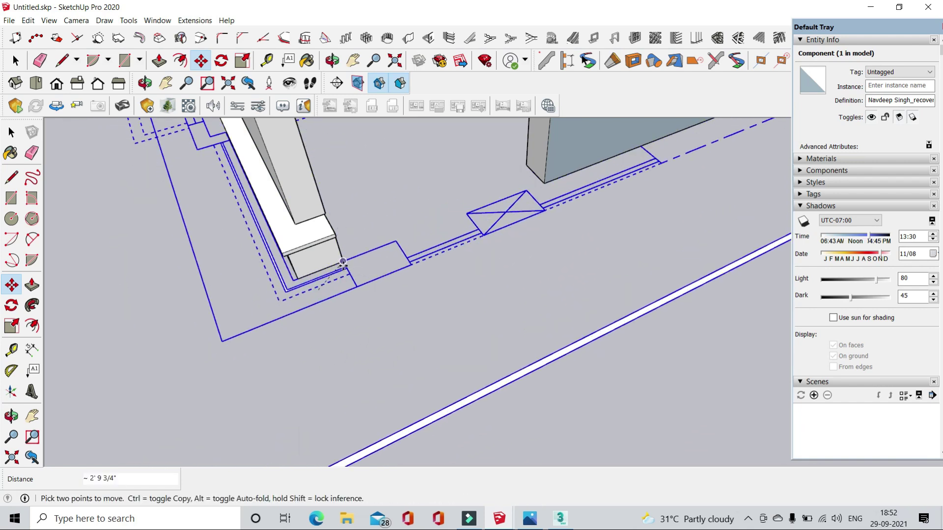
pyautogui.write('9')
pyautogui.press('Return')
# - Thicken the railing's base step with Push/Pull
pyautogui.moveTo(423, 268)
pyautogui.mouseDown(button='middle')
pyautogui.moveTo(178, 204)
pyautogui.moveTo(236, 145)
pyautogui.moveTo(358, 286)
pyautogui.moveTo(585, 221)
pyautogui.moveTo(543, 267)
pyautogui.moveTo(616, 259)
pyautogui.mouseUp(button='middle')
pyautogui.scroll(3, 491, 319)
pyautogui.scroll(2, 442, 351)
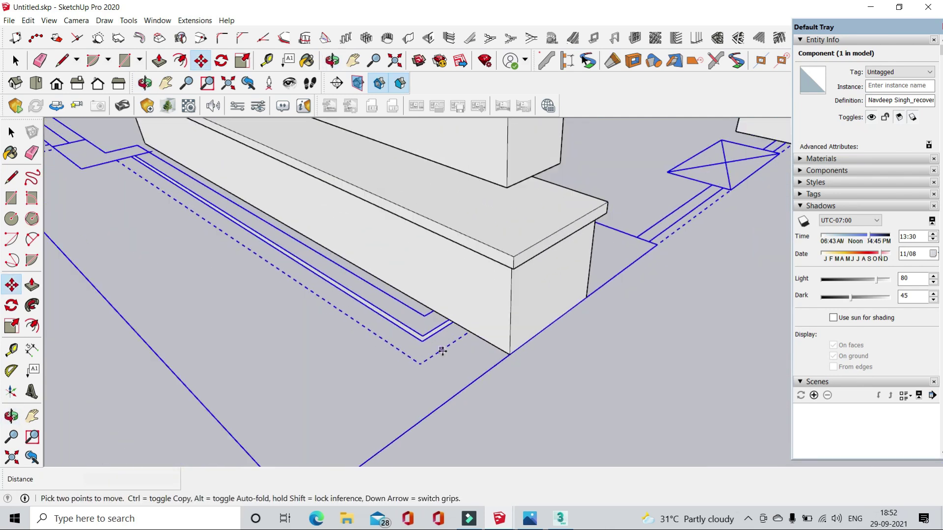
pyautogui.scroll(-1, 442, 351)
pyautogui.scroll(-2, 421, 358)
pyautogui.scroll(-3, 393, 305)
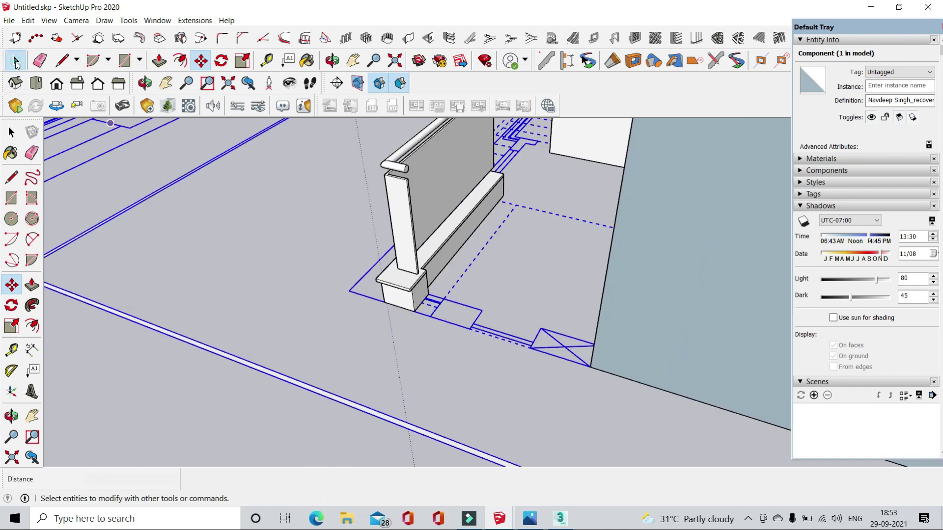
pyautogui.scroll(5, 393, 300)
pyautogui.press('p')
pyautogui.click(400, 312)
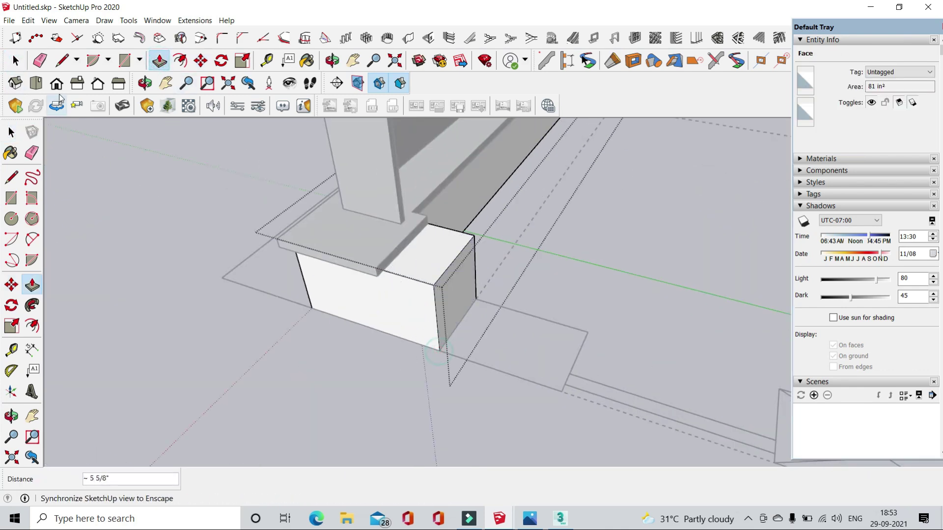
pyautogui.click(160, 60)
pyautogui.click(414, 300)
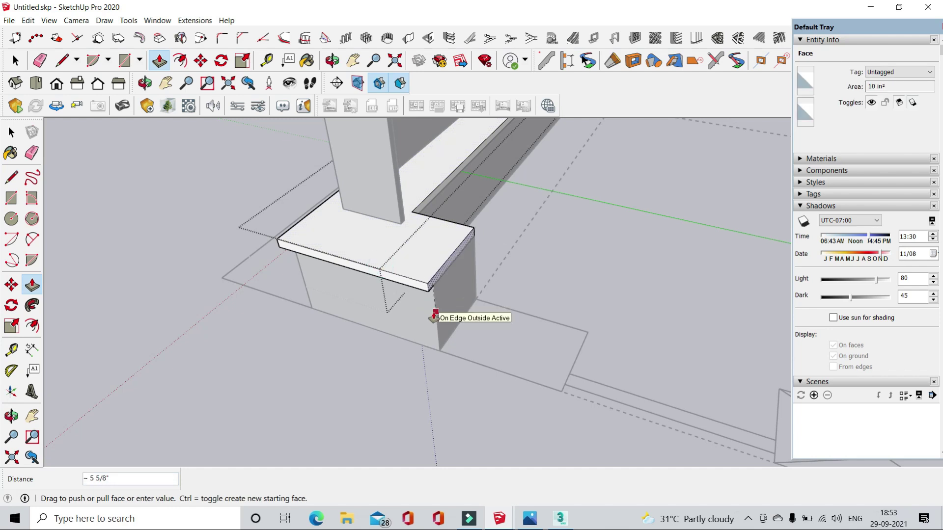
pyautogui.press('space')
# - Pull another base-step face and extend the handrail cylinder outward
pyautogui.click(405, 213)
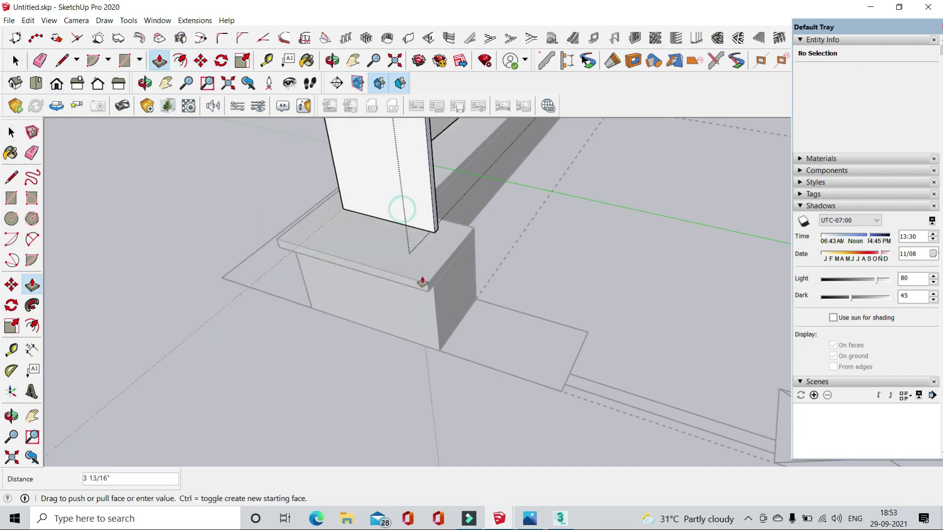
pyautogui.scroll(-3, 405, 221)
pyautogui.press('space')
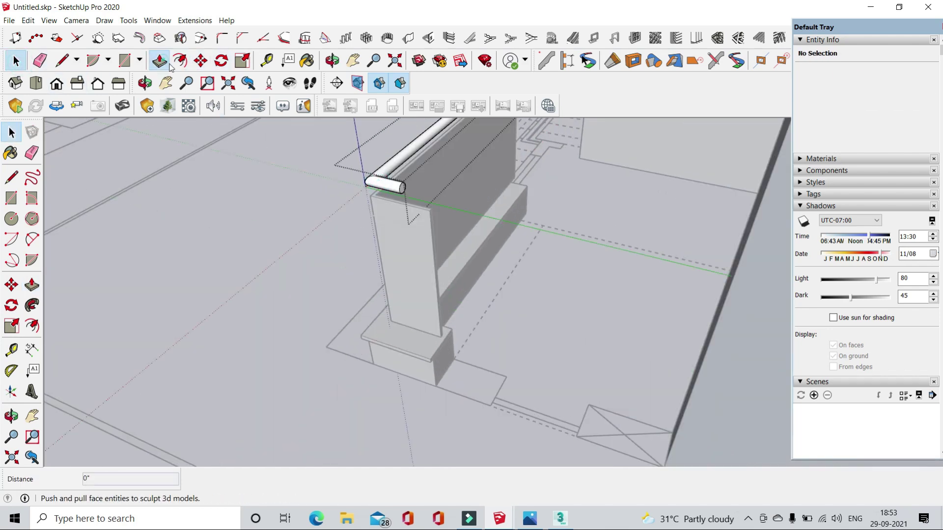
pyautogui.click(169, 64)
pyautogui.moveTo(388, 185); pyautogui.dragTo(439, 334)
pyautogui.press('space')
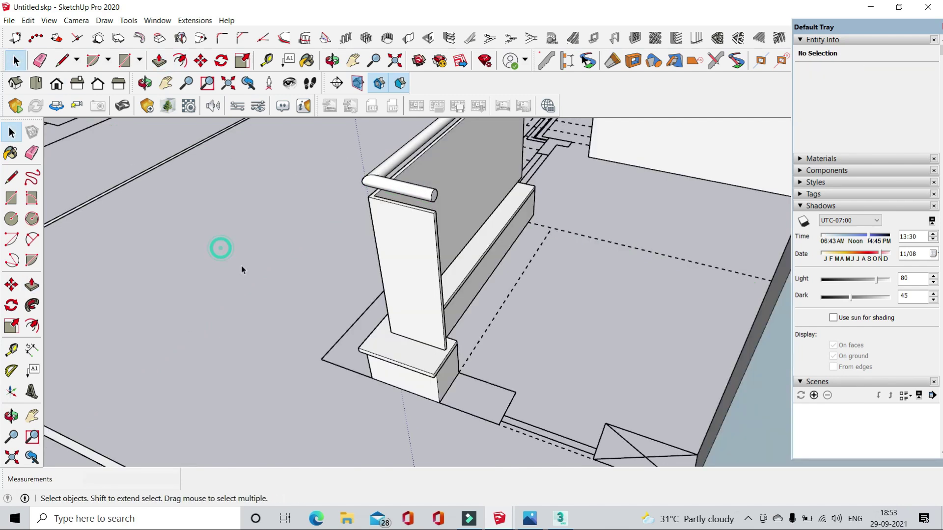
# - Draw a 9" by 1' 1 1/2" rectangle beside the railing and raise it into a pillar
pyautogui.moveTo(242, 267); pyautogui.dragTo(248, 181, button='middle')
pyautogui.press('r')
pyautogui.scroll(2, 376, 369)
pyautogui.click(357, 363)
pyautogui.scroll(2, 294, 387)
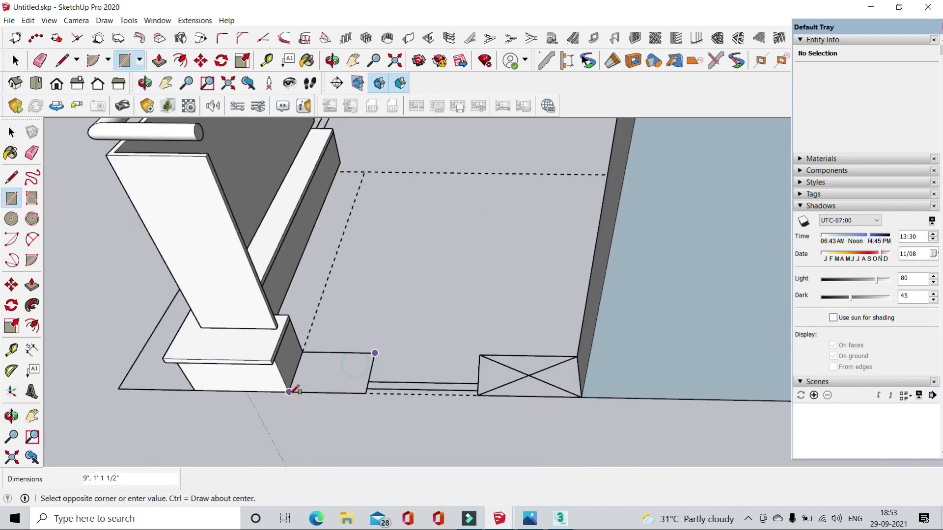
pyautogui.click(290, 392)
pyautogui.click(478, 395)
pyautogui.click(158, 61)
pyautogui.scroll(-2, 346, 386)
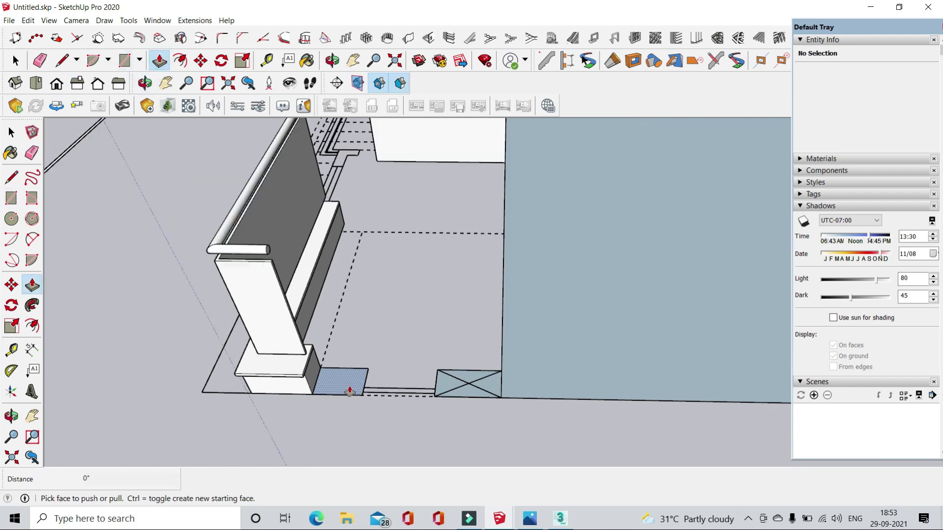
pyautogui.click(346, 386)
pyautogui.moveTo(346, 385); pyautogui.dragTo(614, 196, button='middle')
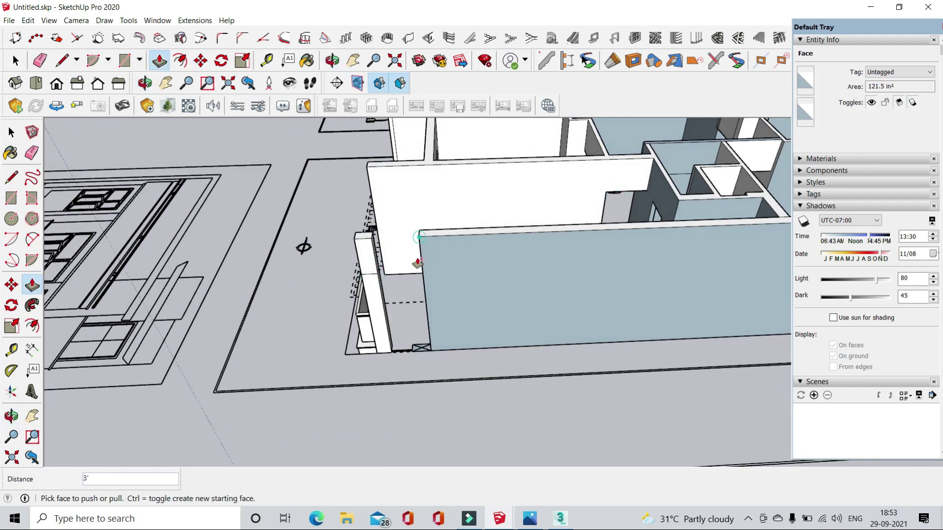
pyautogui.click(406, 227)
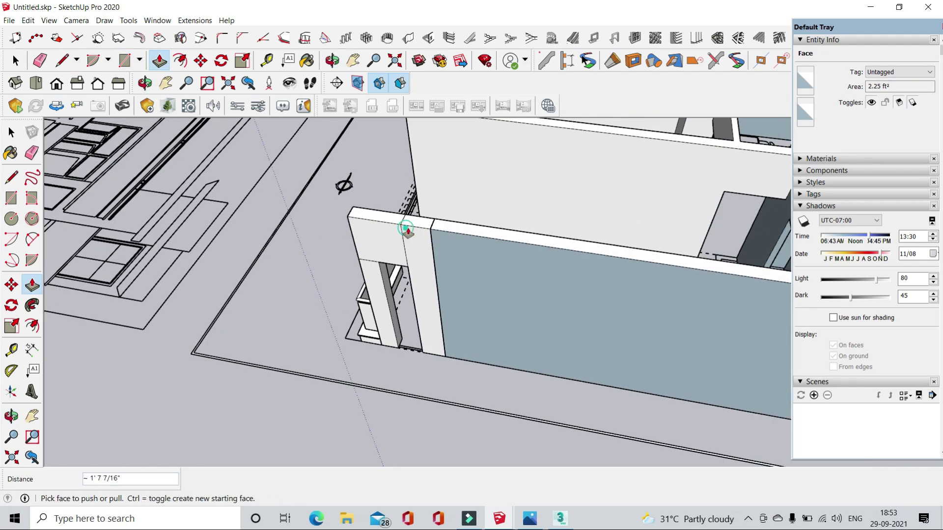
# - Turn the pillar's top face into a group
pyautogui.press('e')
pyautogui.scroll(3, 414, 216)
pyautogui.moveTo(447, 369)
pyautogui.mouseDown(button='middle')
pyautogui.moveTo(581, 309)
pyautogui.moveTo(560, 197)
pyautogui.moveTo(349, 261)
pyautogui.moveTo(235, 236)
pyautogui.mouseUp(button='middle')
pyautogui.press('space')
pyautogui.rightClick(407, 228)
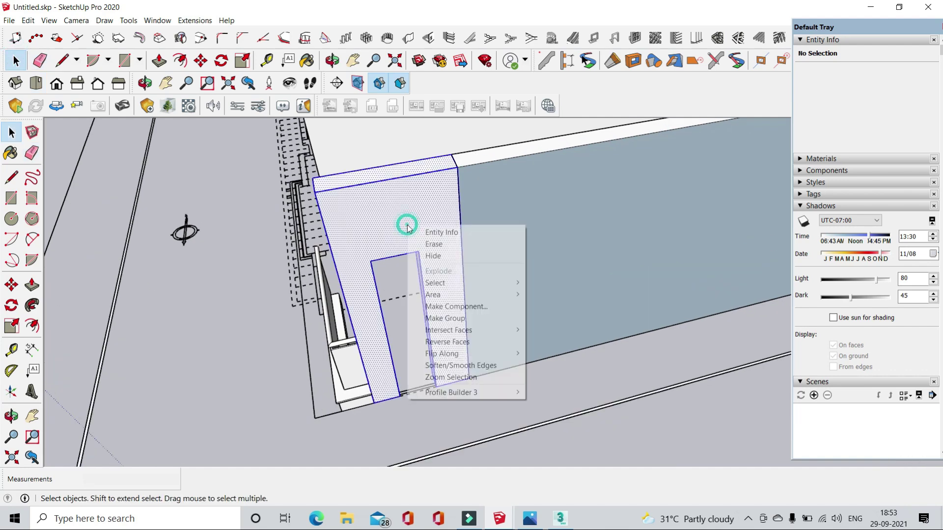
pyautogui.click(445, 318)
# - Explode the balcony groups and hide everything except the balcony pieces
pyautogui.moveTo(453, 320); pyautogui.dragTo(505, 227, button='middle')
pyautogui.click(28, 20)
pyautogui.moveTo(147, 246)
pyautogui.mouseDown(button='middle')
pyautogui.moveTo(210, 206)
pyautogui.moveTo(573, 327)
pyautogui.mouseUp(button='middle')
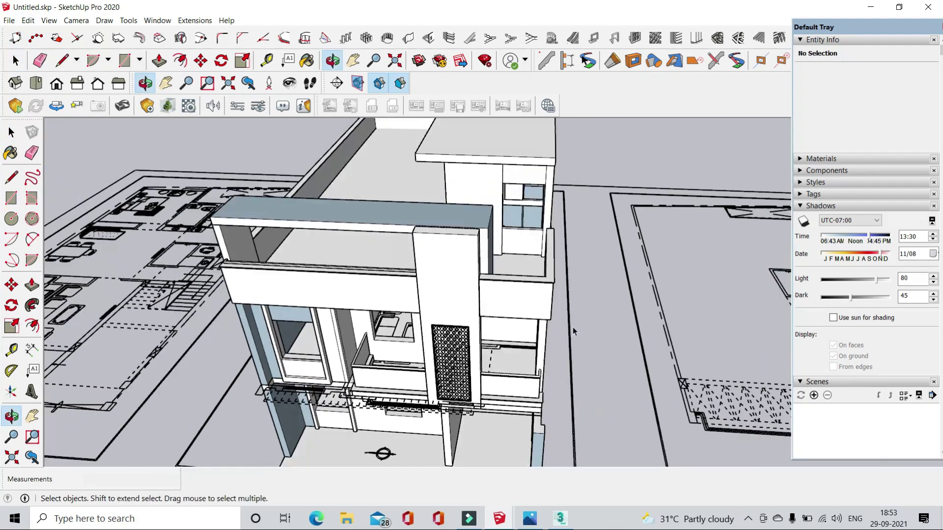
pyautogui.scroll(5, 491, 374)
pyautogui.scroll(3, 393, 320)
pyautogui.scroll(3, 388, 316)
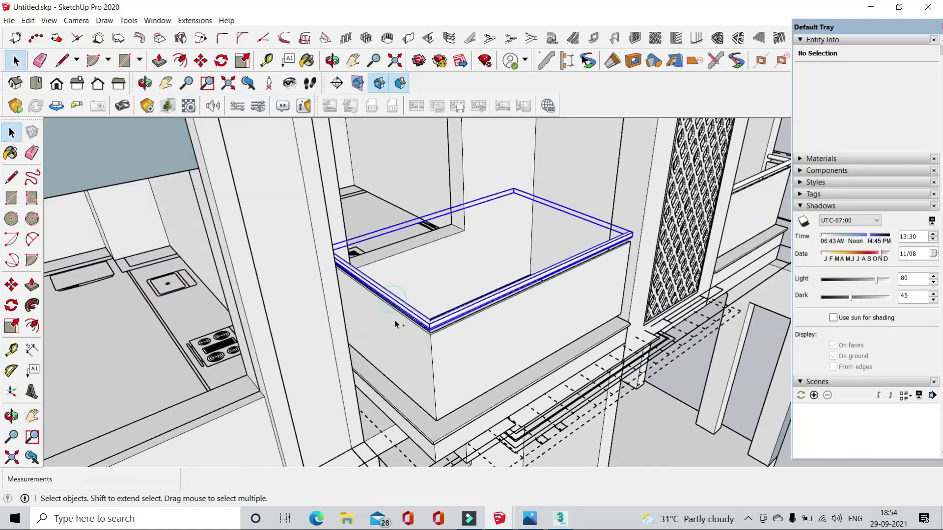
pyautogui.click(395, 324)
pyautogui.moveTo(397, 321); pyautogui.dragTo(643, 248, button='middle')
pyautogui.rightClick(645, 249)
pyautogui.click(661, 301)
pyautogui.rightClick(646, 297)
pyautogui.click(668, 334)
pyautogui.click(694, 381)
# - Push the balcony wall face back 4' 2 15/16"
pyautogui.scroll(3, 573, 338)
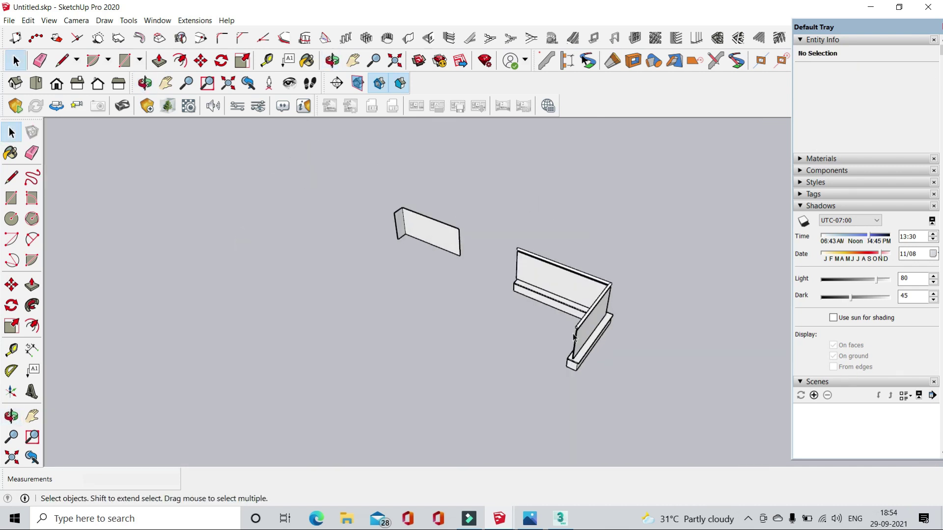
pyautogui.scroll(3, 573, 338)
pyautogui.click(273, 158)
pyautogui.click(16, 62)
pyautogui.scroll(2, 563, 383)
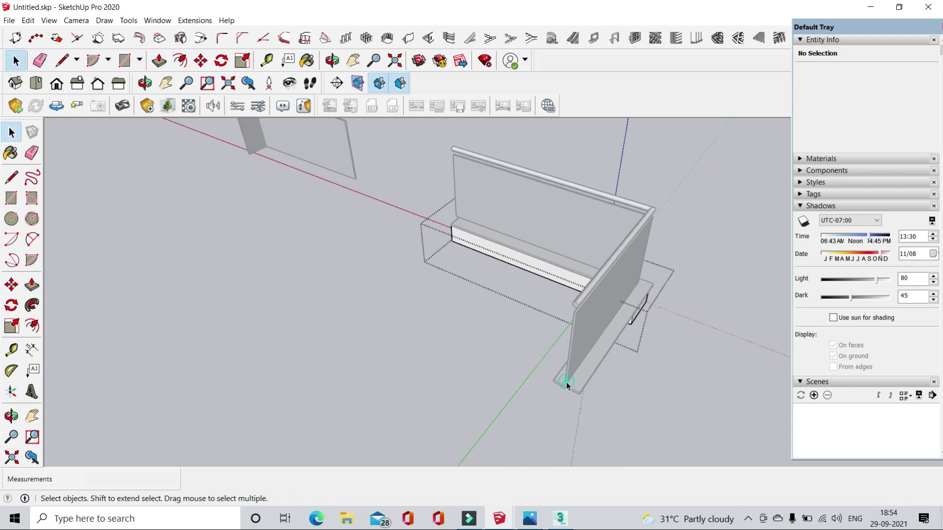
pyautogui.click(157, 61)
pyautogui.scroll(3, 522, 399)
pyautogui.scroll(2, 564, 372)
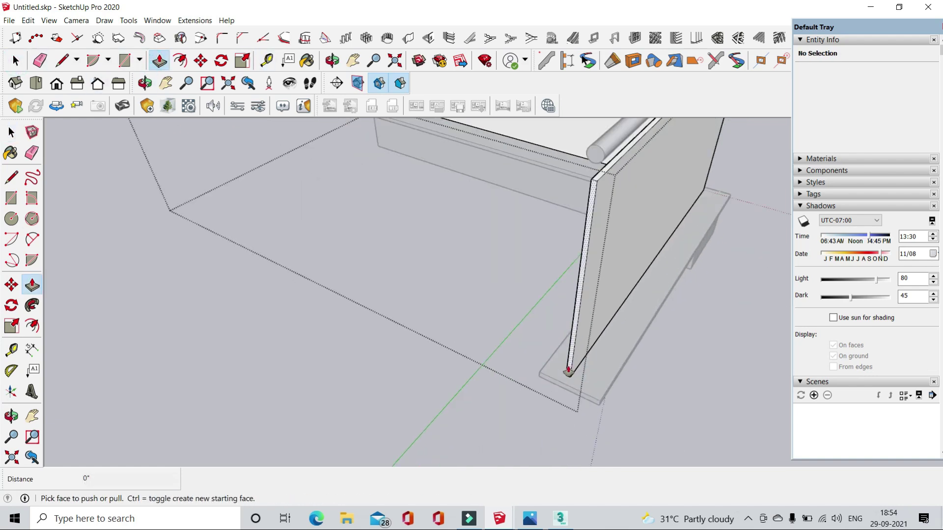
pyautogui.click(564, 373)
pyautogui.scroll(2, 634, 269)
pyautogui.scroll(3, 719, 320)
pyautogui.press('Escape')
pyautogui.press('space')
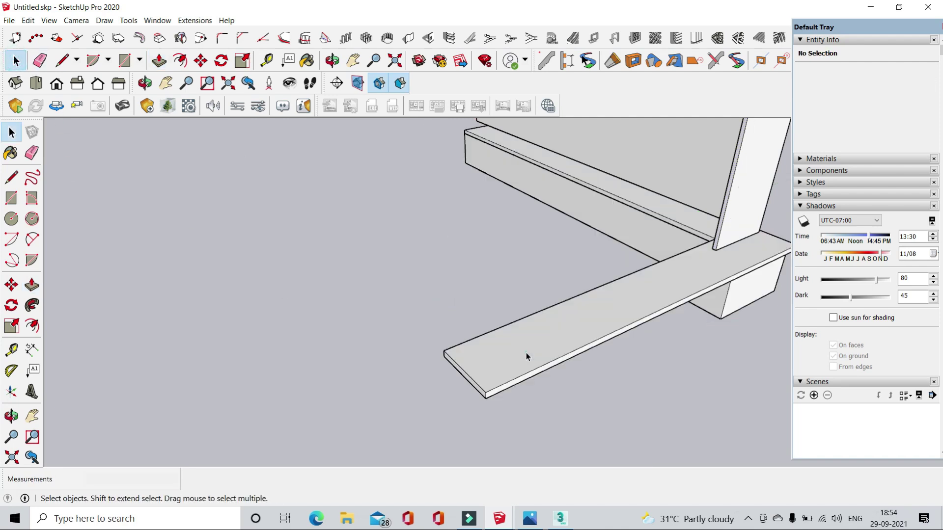
# - Unhide all geometry to show the whole house, then select the house component
pyautogui.press('p')
pyautogui.scroll(-3, 632, 310)
pyautogui.scroll(2, 664, 322)
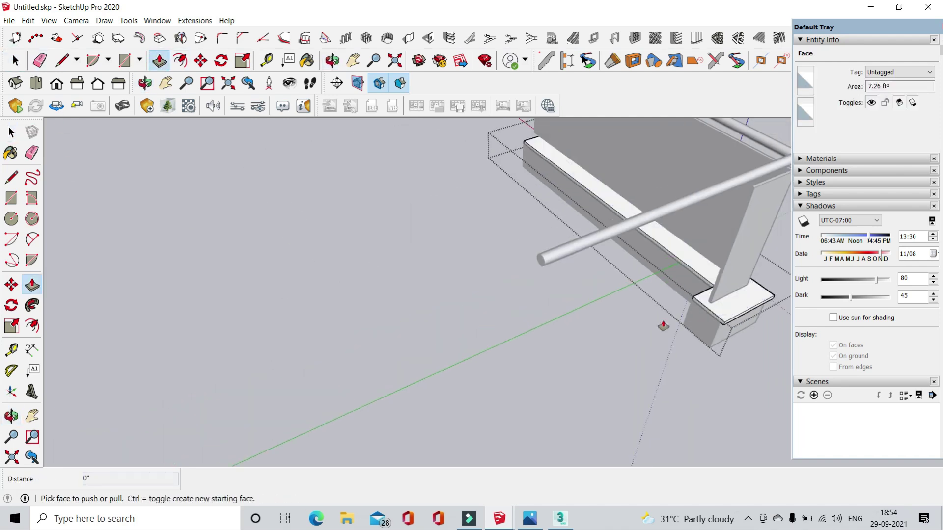
pyautogui.press('space')
pyautogui.scroll(3, 497, 225)
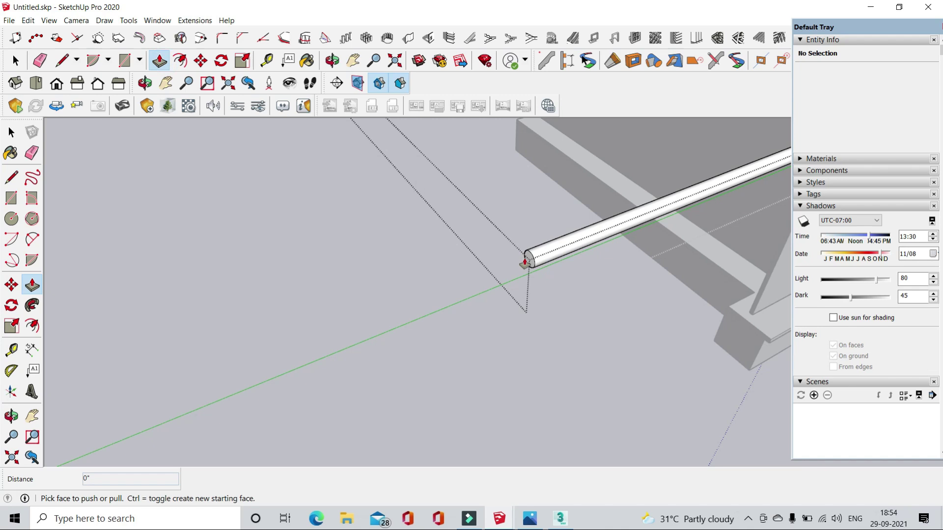
pyautogui.moveTo(524, 261); pyautogui.dragTo(442, 275, button='middle')
pyautogui.press('space')
pyautogui.moveTo(290, 270); pyautogui.dragTo(364, 341)
pyautogui.scroll(-6, 367, 299)
pyautogui.click(28, 20)
pyautogui.click(219, 210)
pyautogui.moveTo(218, 210)
pyautogui.mouseDown(button='middle')
pyautogui.moveTo(373, 333)
pyautogui.moveTo(362, 238)
pyautogui.mouseUp(button='middle')
pyautogui.click(373, 333)
pyautogui.click(200, 60)
# - Select the geometry near the building's base corner
pyautogui.scroll(-3, 231, 218)
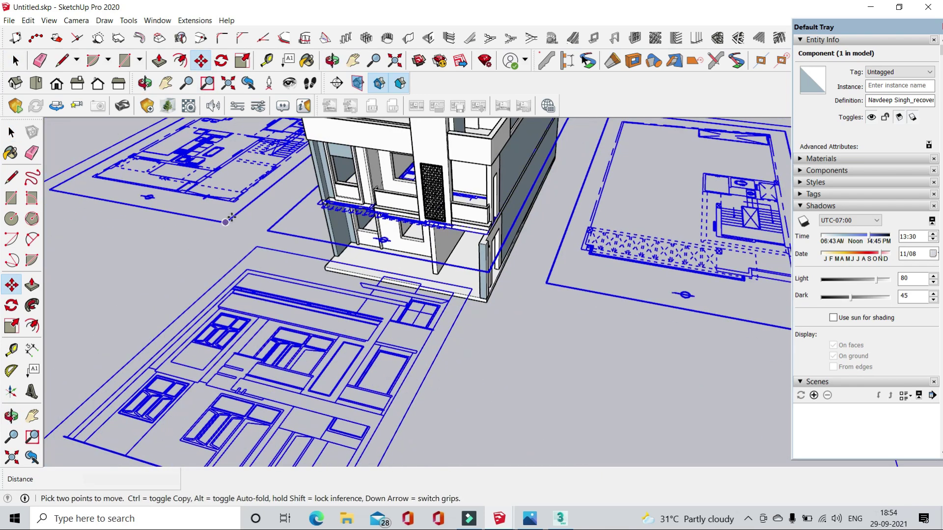
pyautogui.moveTo(231, 217); pyautogui.dragTo(442, 246, button='middle')
pyautogui.scroll(5, 500, 264)
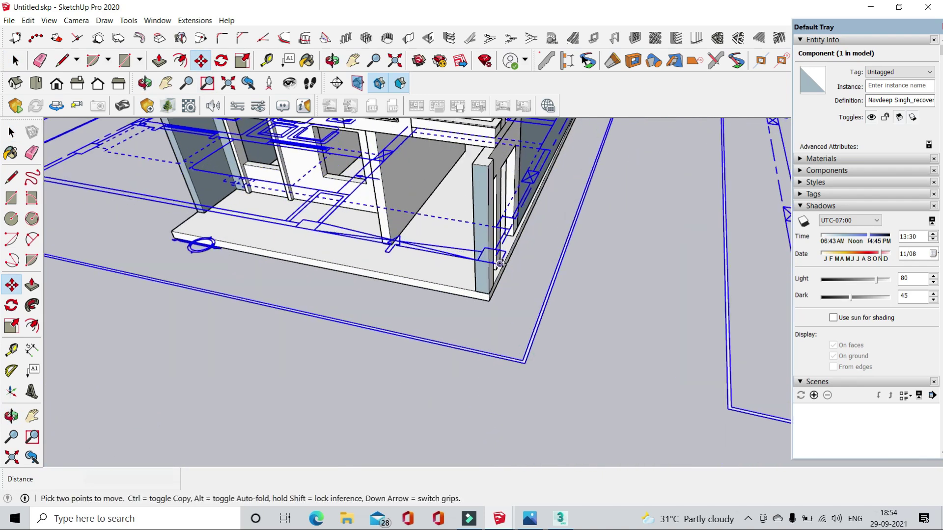
pyautogui.scroll(3, 500, 263)
pyautogui.scroll(2, 500, 263)
pyautogui.press('space')
pyautogui.moveTo(188, 307); pyautogui.dragTo(322, 393)
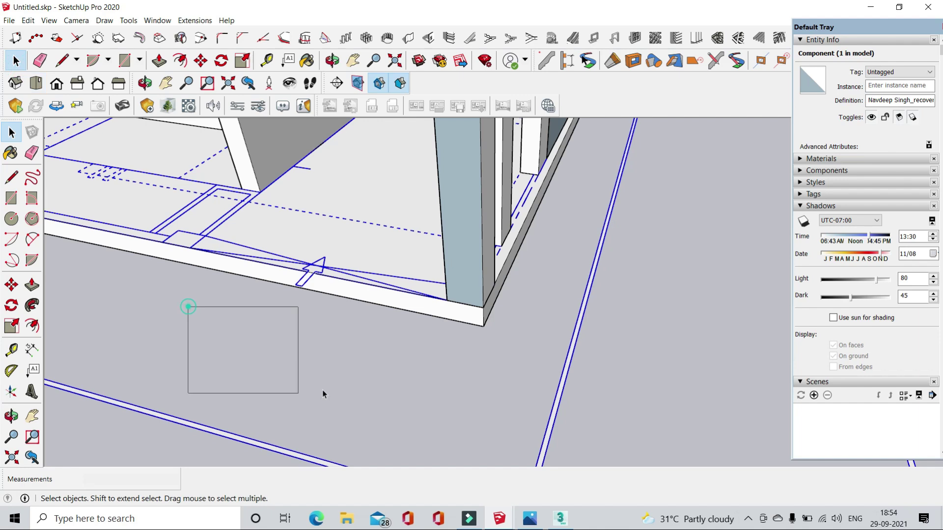
pyautogui.scroll(-5, 322, 390)
pyautogui.moveTo(528, 340); pyautogui.dragTo(486, 180, button='middle')
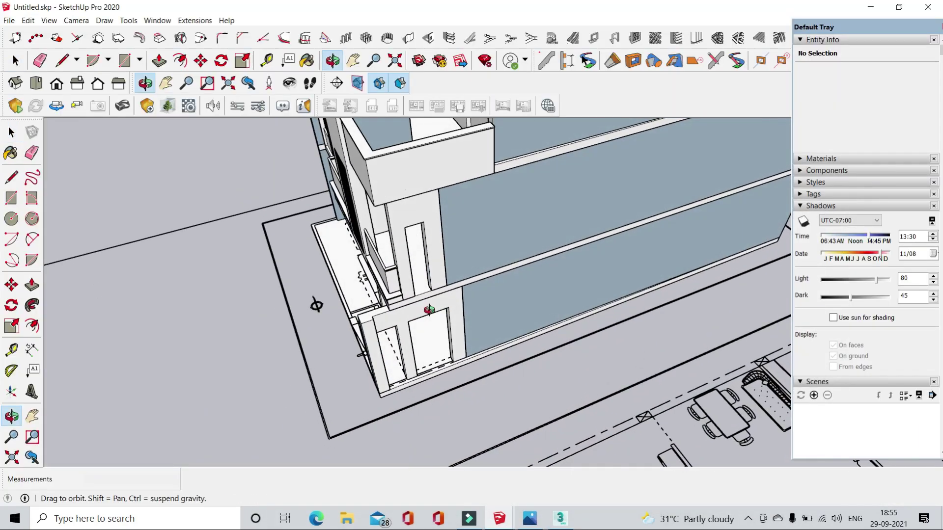
pyautogui.scroll(3, 428, 309)
pyautogui.scroll(3, 469, 267)
# - Push the upper wall face beside the balcony in about 6'3" to form a door opening
pyautogui.press('p')
pyautogui.scroll(2, 498, 151)
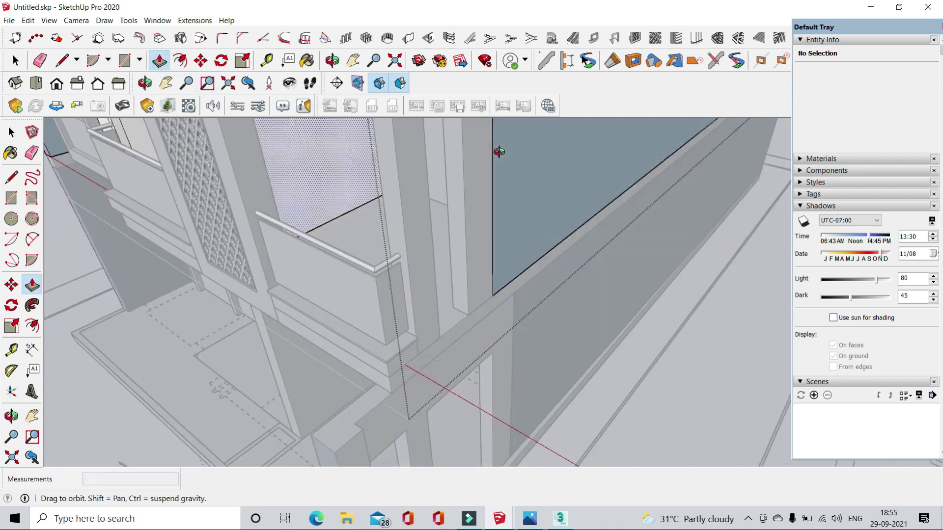
pyautogui.click(499, 151)
pyautogui.moveTo(491, 168); pyautogui.dragTo(554, 219, button='middle')
pyautogui.scroll(2, 557, 221)
pyautogui.click(557, 221)
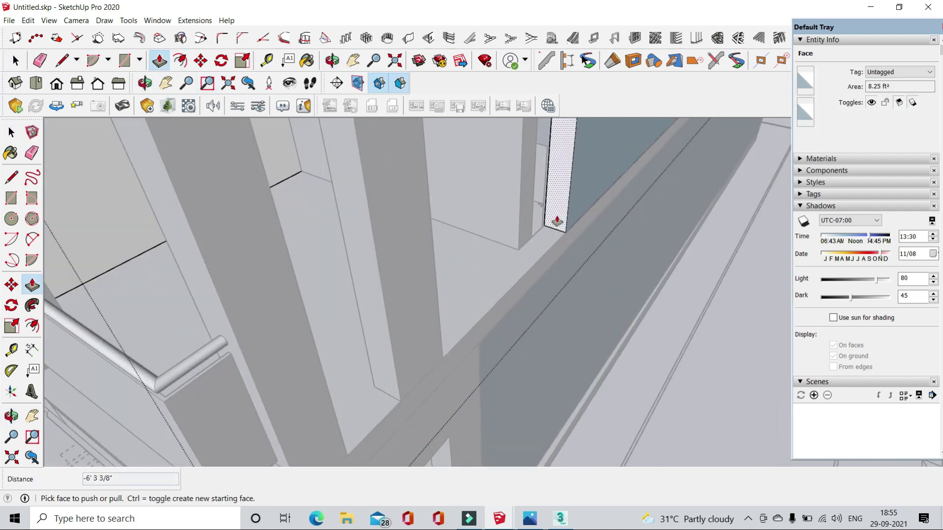
pyautogui.scroll(-5, 520, 151)
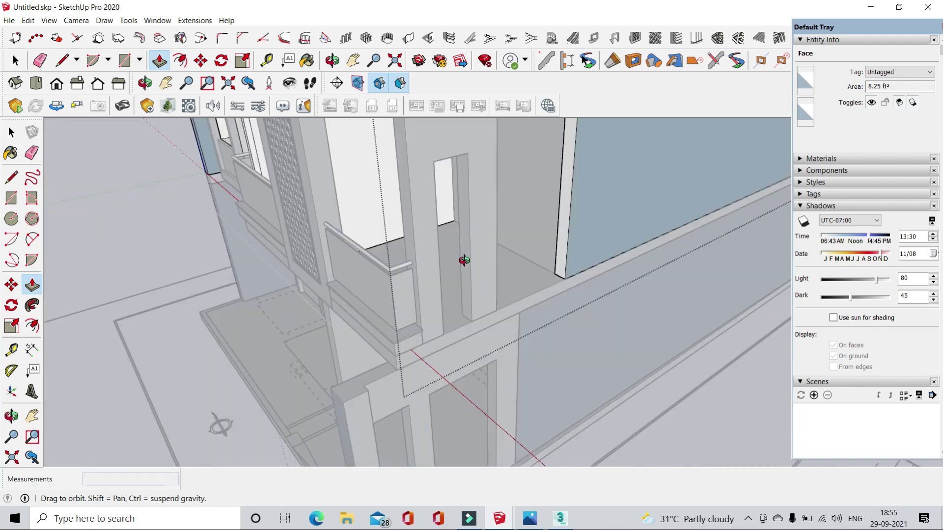
pyautogui.scroll(-4, 463, 258)
pyautogui.click(14, 62)
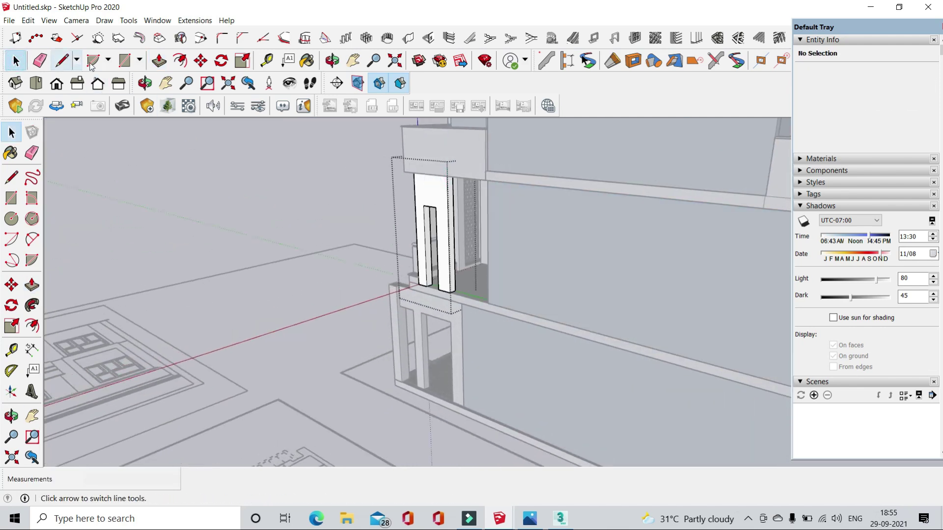
# - Push/Pull a face of the upper-floor door frame
pyautogui.click(64, 61)
pyautogui.scroll(2, 448, 204)
pyautogui.scroll(3, 468, 210)
pyautogui.scroll(1, 473, 216)
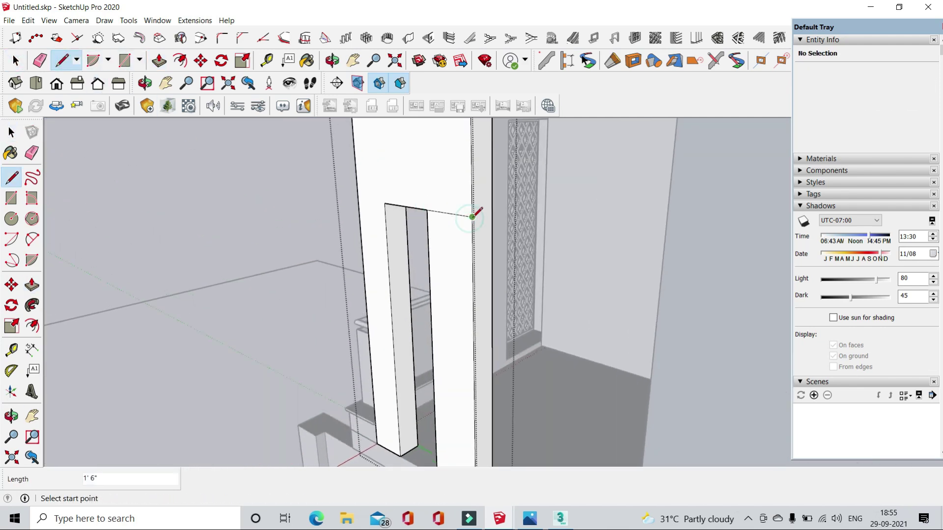
pyautogui.click(158, 61)
pyautogui.scroll(-3, 486, 207)
pyautogui.scroll(-3, 667, 231)
pyautogui.click(658, 216)
# - Crossing-select the five door frame pieces and move them into their new position
pyautogui.press('e')
pyautogui.moveTo(545, 239); pyautogui.dragTo(491, 236, button='middle')
pyautogui.press('space')
pyautogui.scroll(-5, 471, 238)
pyautogui.scroll(1, 468, 239)
pyautogui.scroll(3, 467, 238)
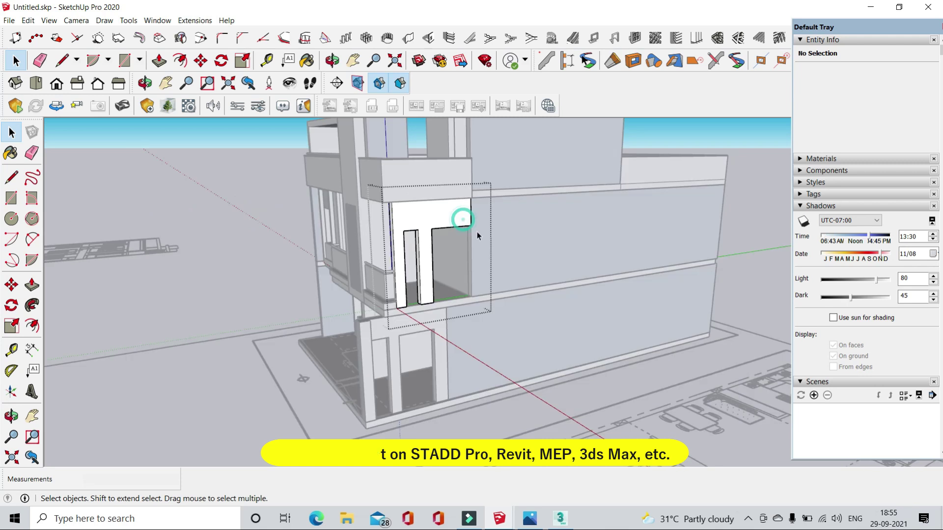
pyautogui.scroll(2, 472, 231)
pyautogui.moveTo(446, 178); pyautogui.dragTo(309, 325)
pyautogui.click(200, 60)
pyautogui.click(565, 269)
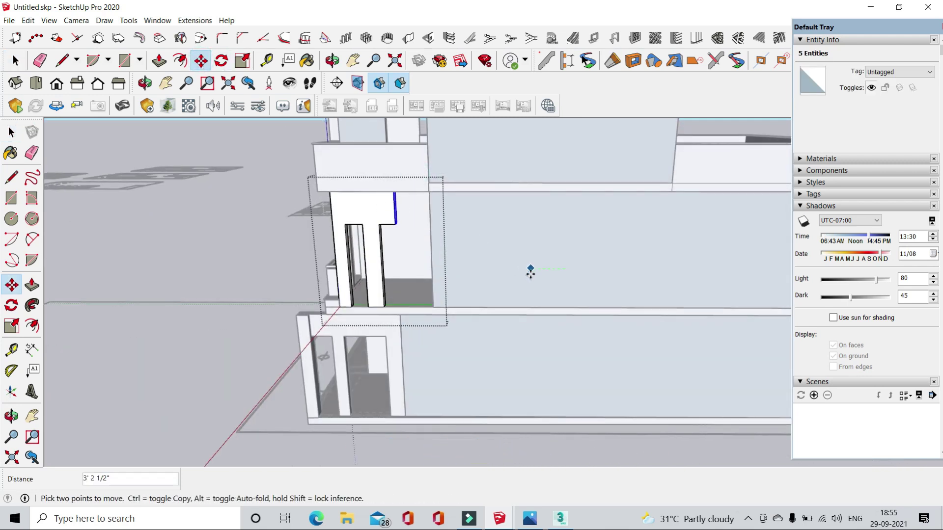
# - Extend the wall's edge face to close the gap beside the door
pyautogui.click(159, 60)
pyautogui.moveTo(344, 221); pyautogui.dragTo(376, 221, button='middle')
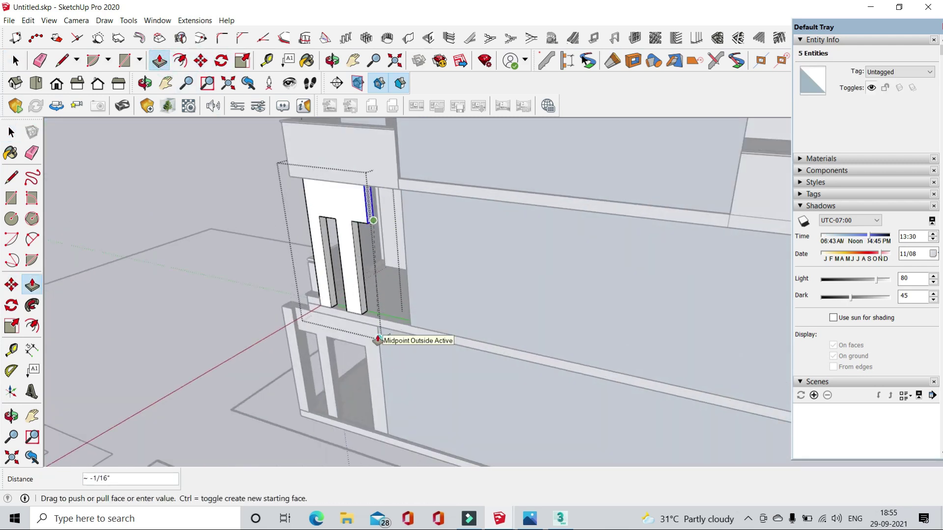
pyautogui.scroll(5, 498, 236)
pyautogui.moveTo(498, 236); pyautogui.dragTo(545, 236, button='middle')
pyautogui.press('p')
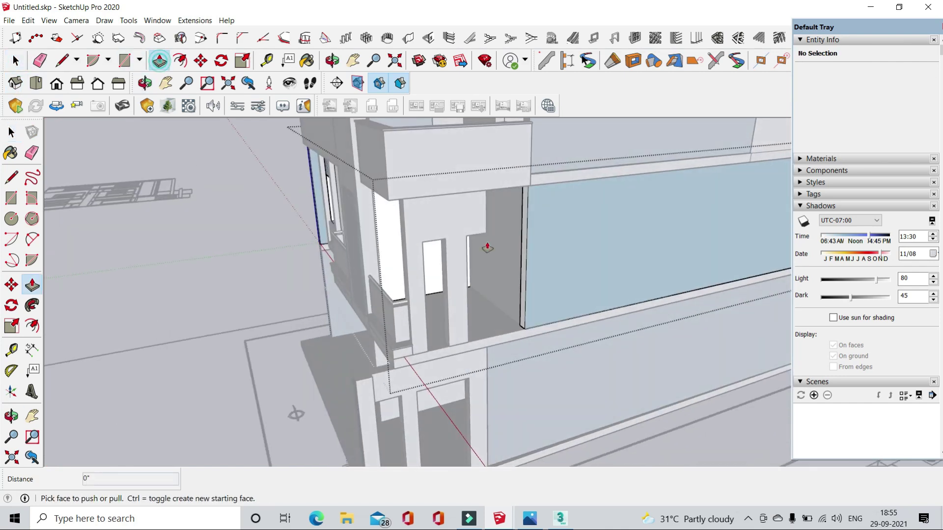
pyautogui.click(540, 235)
pyautogui.click(483, 174)
pyautogui.press('space')
pyautogui.scroll(-5, 152, 266)
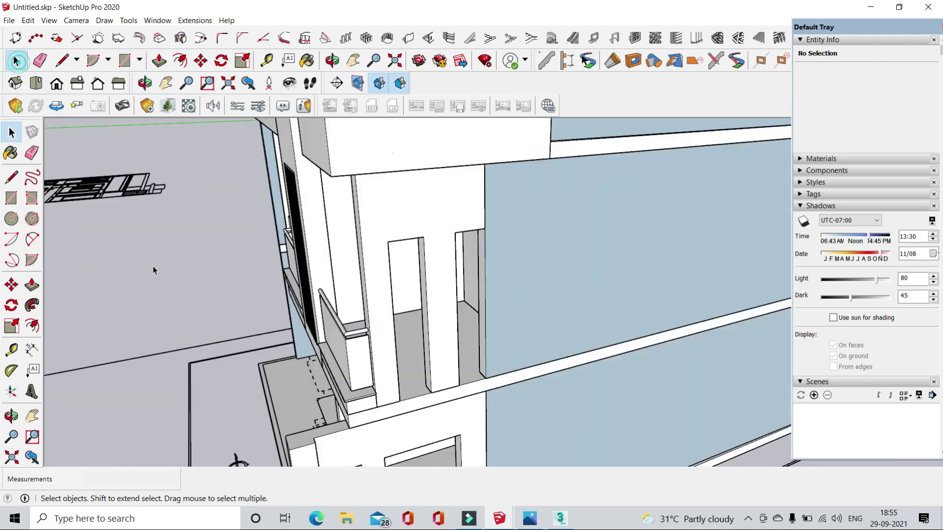
pyautogui.moveTo(152, 266); pyautogui.dragTo(508, 201, button='middle')
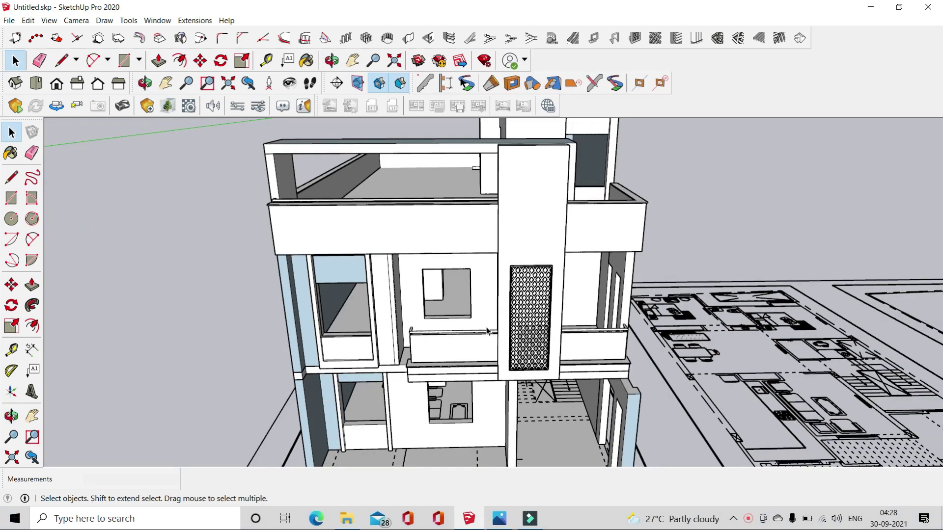
# - Draw a rectangle on the slab beside the balcony, starting at the post and slab corner
pyautogui.scroll(2, 428, 370)
pyautogui.scroll(3, 391, 369)
pyautogui.scroll(2, 501, 368)
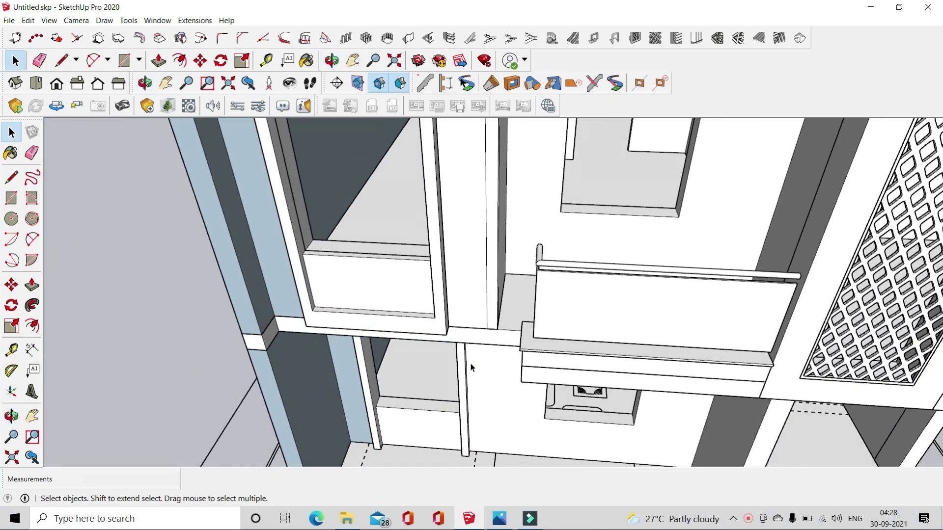
pyautogui.scroll(1, 462, 333)
pyautogui.click(443, 321)
pyautogui.moveTo(558, 407)
pyautogui.mouseDown(button='middle')
pyautogui.moveTo(617, 331)
pyautogui.moveTo(600, 341)
pyautogui.moveTo(511, 196)
pyautogui.mouseUp(button='middle')
pyautogui.click(596, 345)
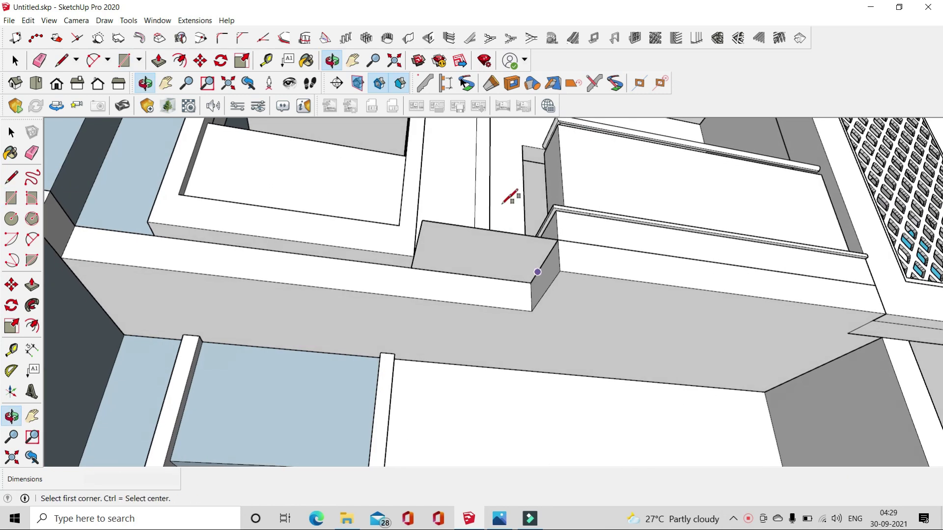
# - Extrude the rectangle 9" into a box, then bring up the house reference render
pyautogui.press('p')
pyautogui.click(491, 256)
pyautogui.click(564, 270)
pyautogui.moveTo(564, 270); pyautogui.dragTo(453, 439, button='middle')
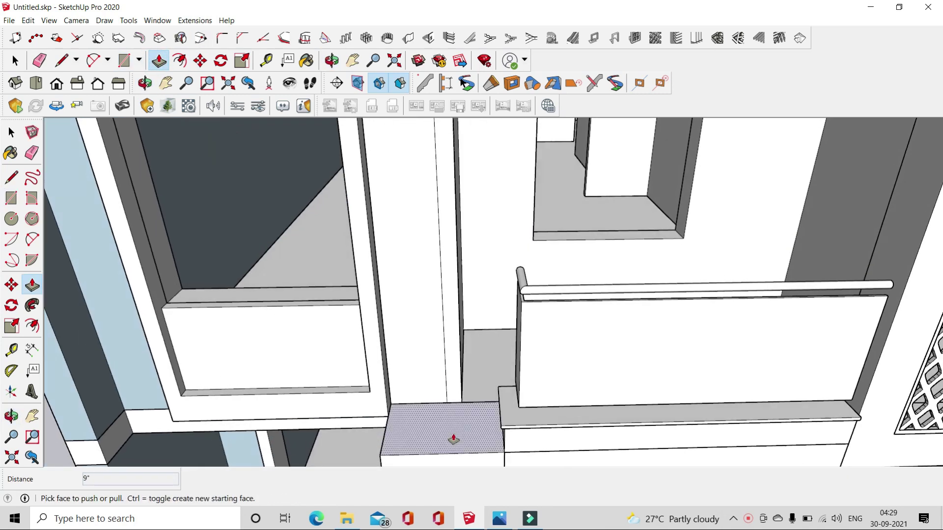
pyautogui.click(453, 439)
pyautogui.click(526, 294)
pyautogui.moveTo(526, 294); pyautogui.dragTo(452, 327, button='middle')
pyautogui.hotkey('alt', 'Tab')
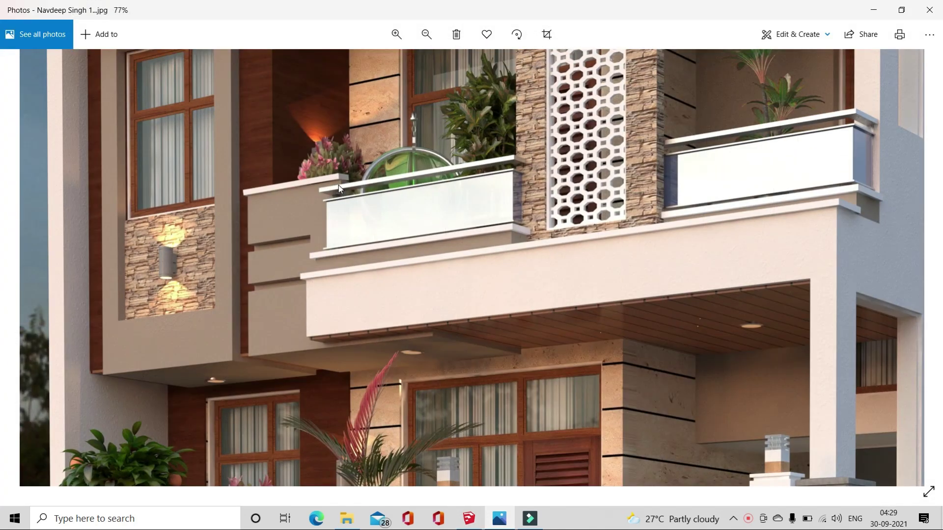
# - Raise the block's top face to a height of 2, just above the handrail
pyautogui.click(874, 11)
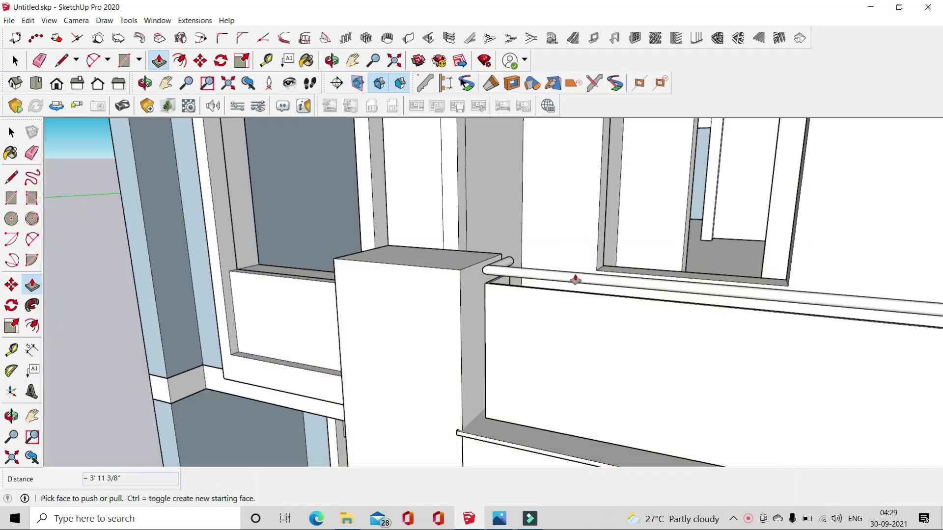
pyautogui.click(464, 267)
pyautogui.write('2')
pyautogui.press('Return')
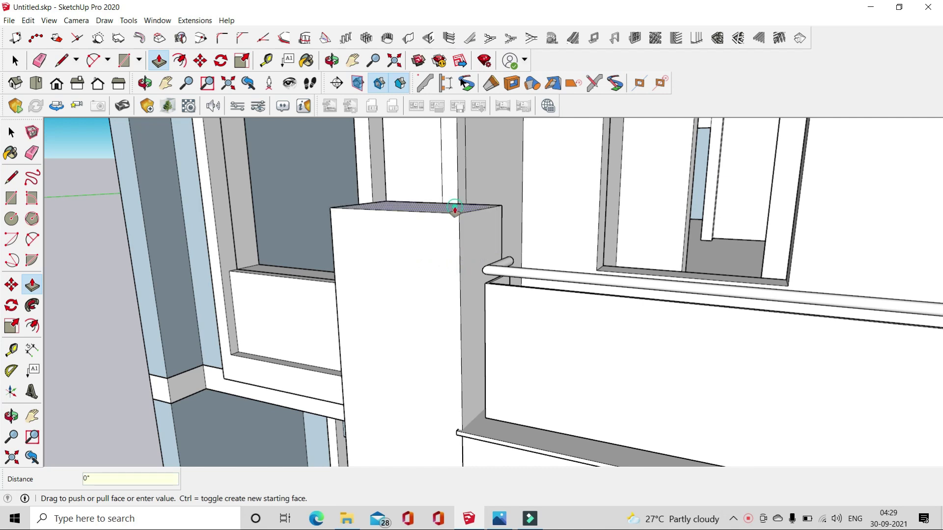
# - Make the whole block a group and compare it against the house reference photo
pyautogui.press('space')
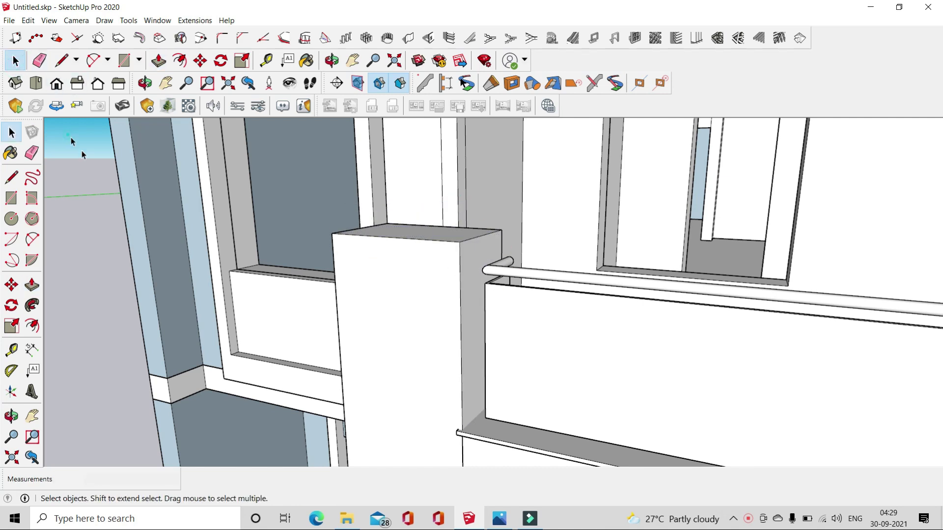
pyautogui.tripleClick(386, 249)
pyautogui.rightClick(387, 249)
pyautogui.click(432, 337)
pyautogui.moveTo(97, 236)
pyautogui.mouseDown(button='middle')
pyautogui.moveTo(469, 281)
pyautogui.moveTo(419, 284)
pyautogui.mouseUp(button='middle')
pyautogui.hotkey('alt', 'Tab')
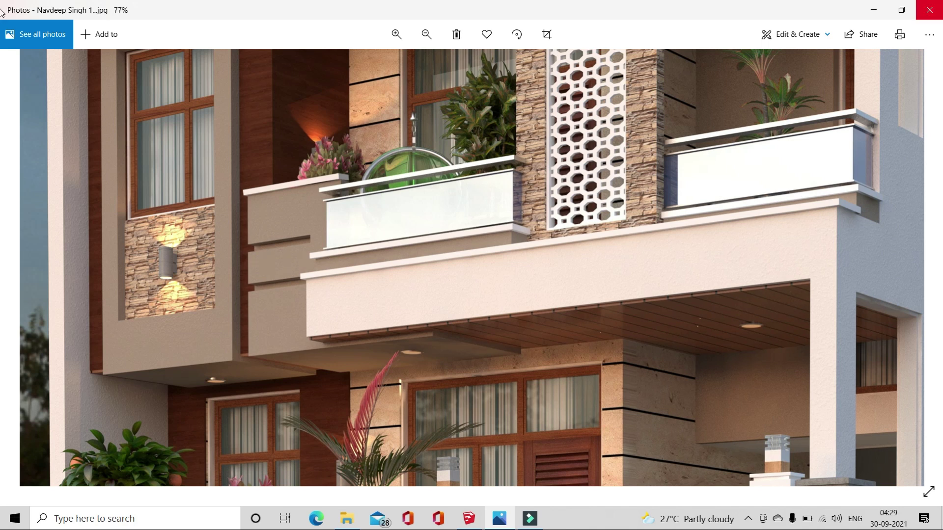
pyautogui.click(871, 11)
pyautogui.moveTo(418, 326)
pyautogui.mouseDown(button='middle')
pyautogui.moveTo(440, 321)
pyautogui.moveTo(476, 367)
pyautogui.mouseUp(button='middle')
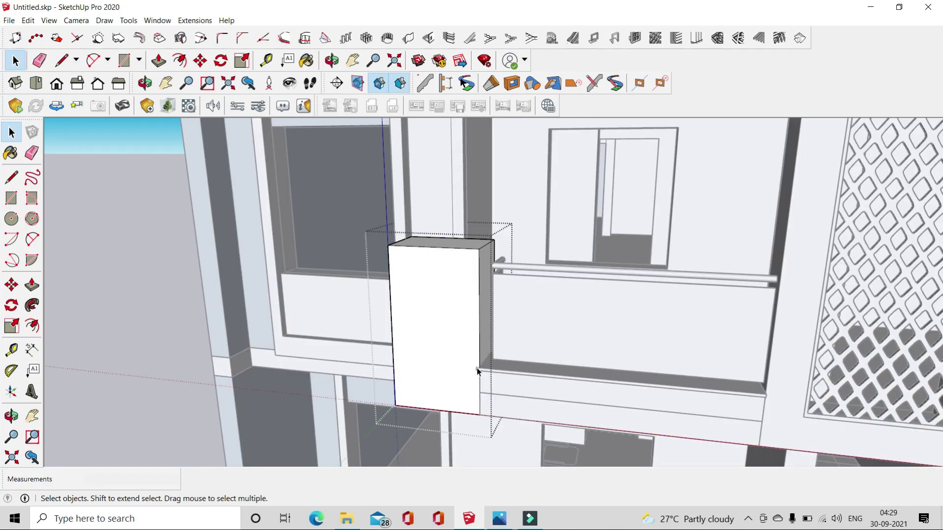
# - Trim the pillar's side face by 1" and trim the balcony rail end to fit it
pyautogui.click(158, 60)
pyautogui.scroll(1, 471, 383)
pyautogui.scroll(2, 472, 383)
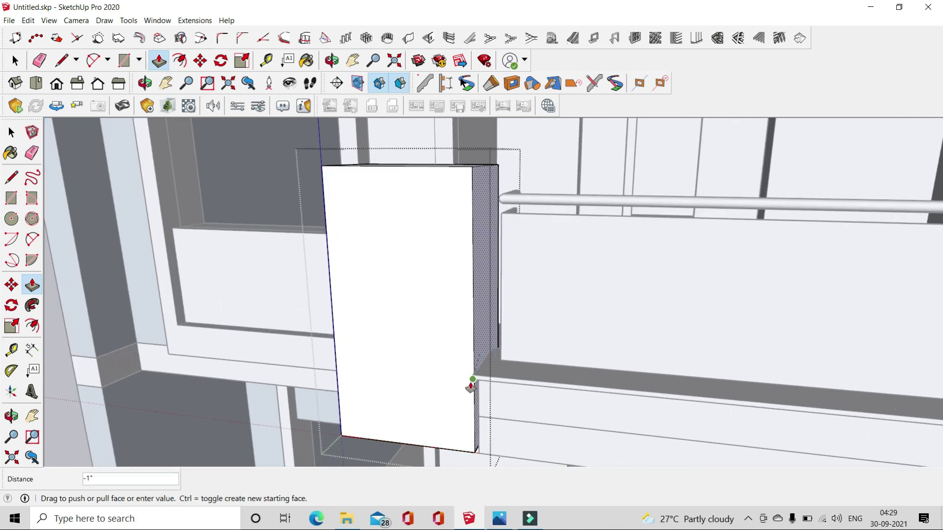
pyautogui.press('space')
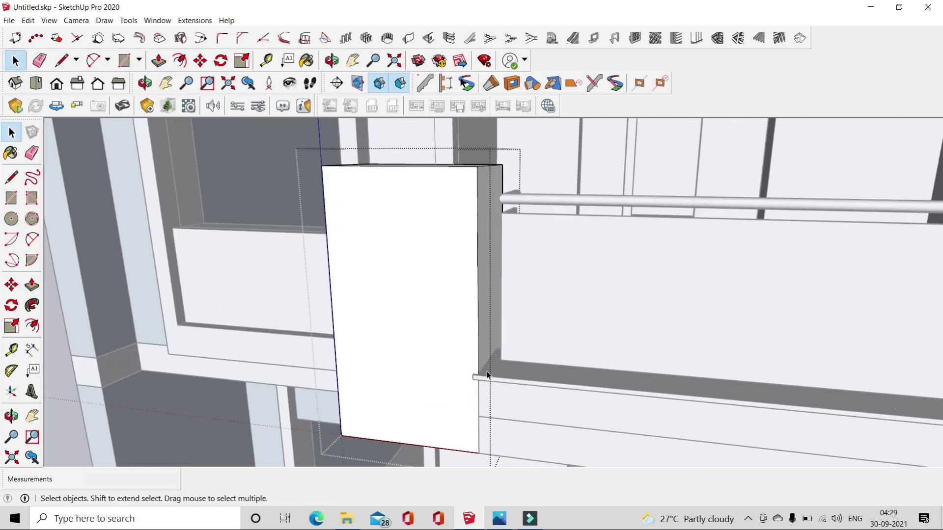
pyautogui.click(491, 378)
pyautogui.click(158, 60)
pyautogui.scroll(2, 552, 357)
pyautogui.scroll(2, 552, 357)
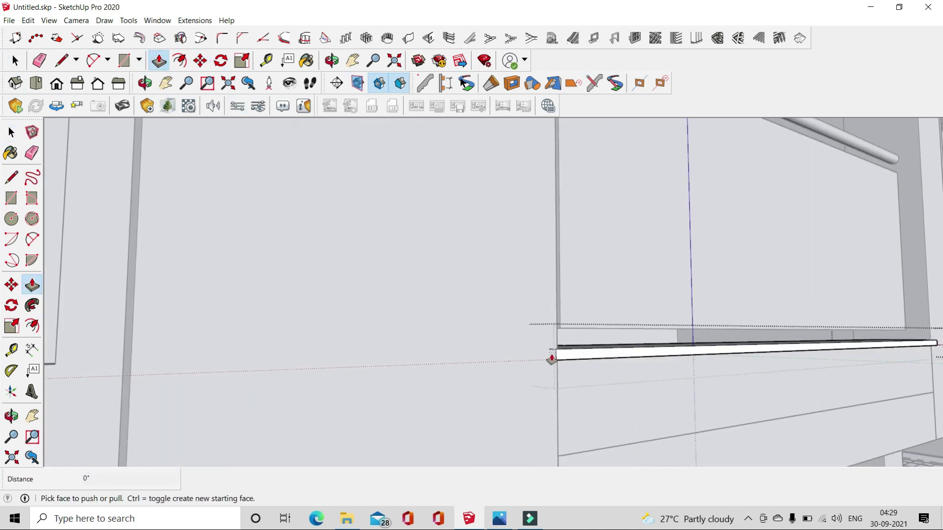
pyautogui.scroll(2, 556, 324)
# - Draw a horizontal dividing line across the pillar's front face at 3"
pyautogui.click(13, 61)
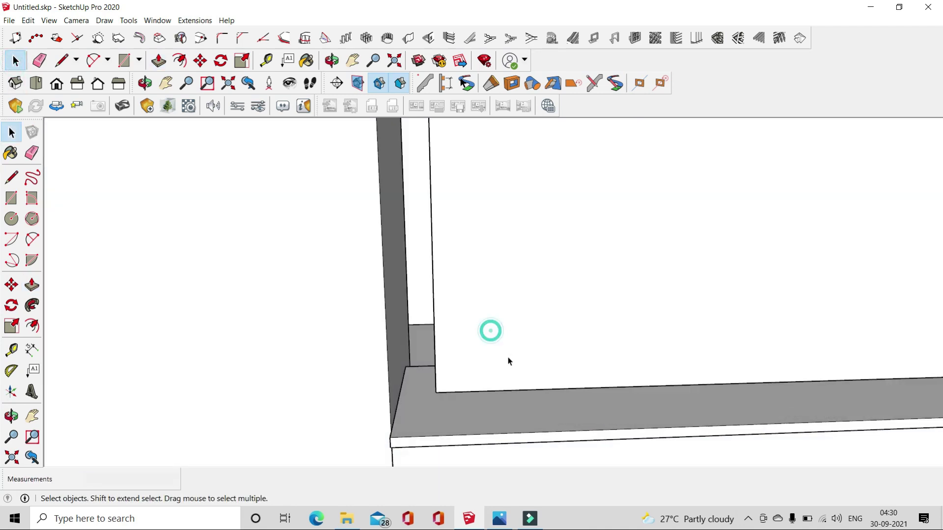
pyautogui.scroll(-5, 507, 360)
pyautogui.scroll(2, 427, 333)
pyautogui.scroll(-2, 426, 329)
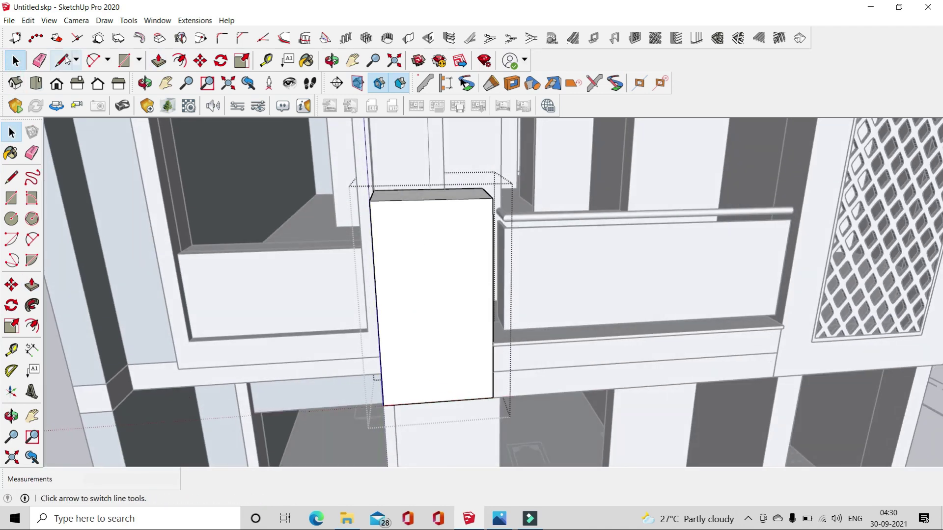
pyautogui.click(66, 60)
pyautogui.scroll(-2, 420, 276)
pyautogui.click(389, 278)
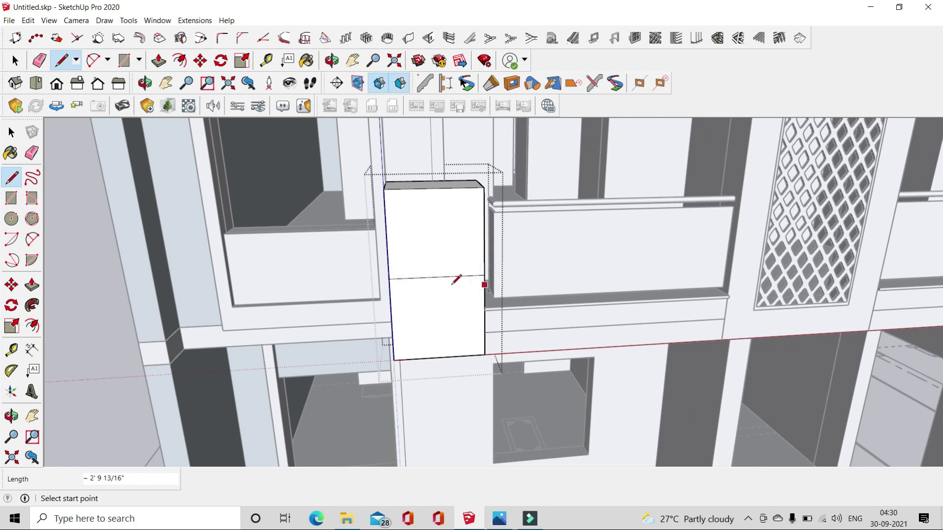
pyautogui.scroll(2, 388, 274)
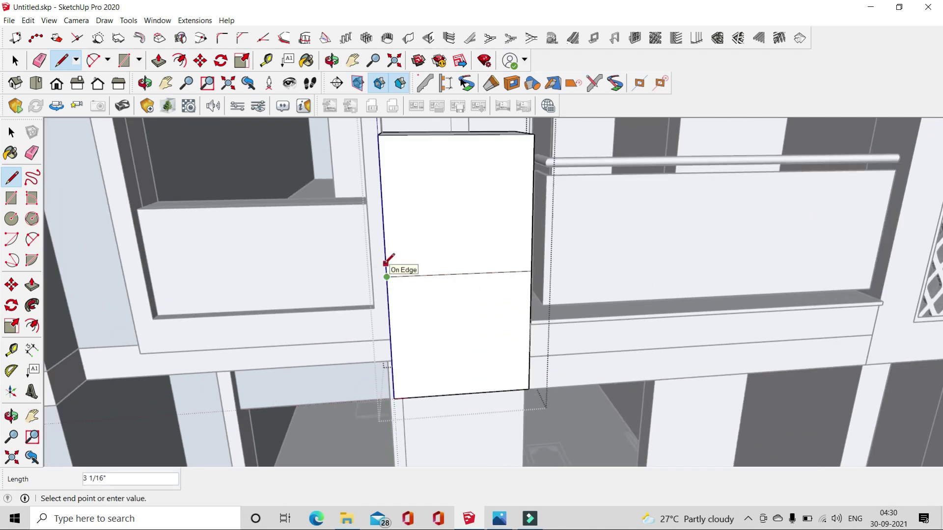
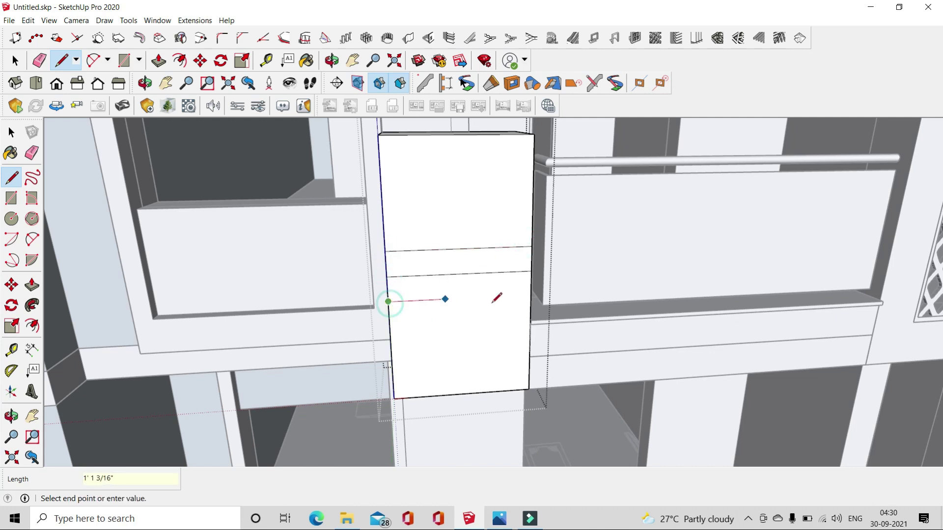
# - Draw two pairs of lines across the box's front face and erase the extra edges
pyautogui.moveTo(529, 299); pyautogui.dragTo(394, 267, button='middle')
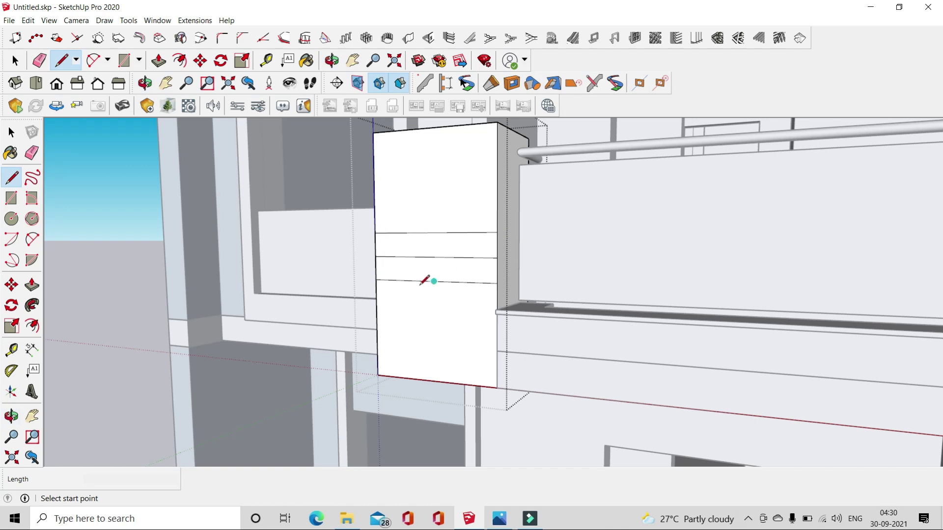
pyautogui.scroll(1, 497, 283)
pyautogui.click(498, 282)
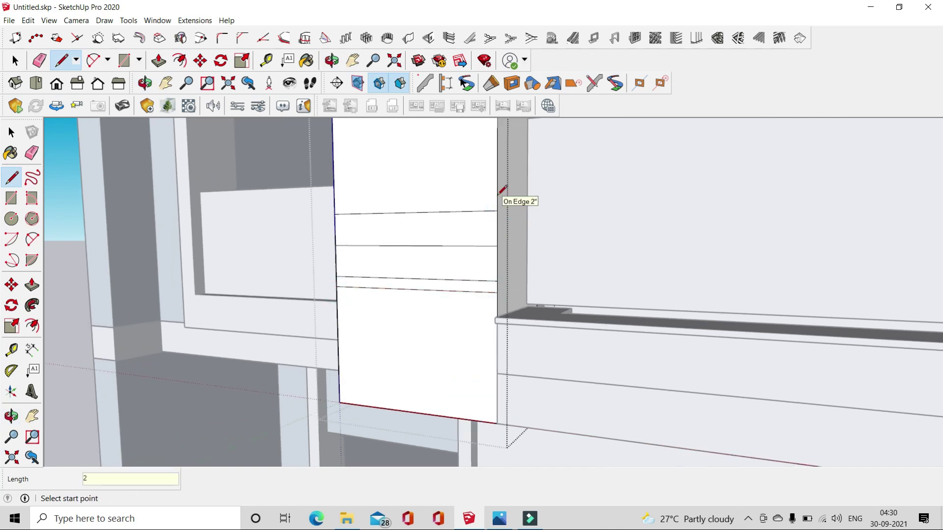
pyautogui.press('e')
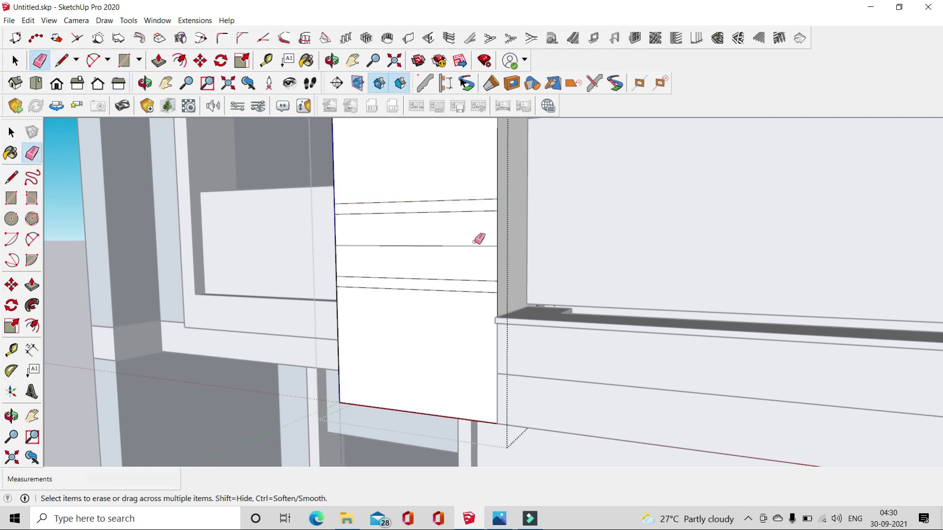
pyautogui.moveTo(479, 240); pyautogui.dragTo(734, 501, button='middle')
# - Push the upper and lower thin strips inward to form two recessed grooves
pyautogui.click(159, 61)
pyautogui.scroll(2, 473, 235)
pyautogui.click(476, 229)
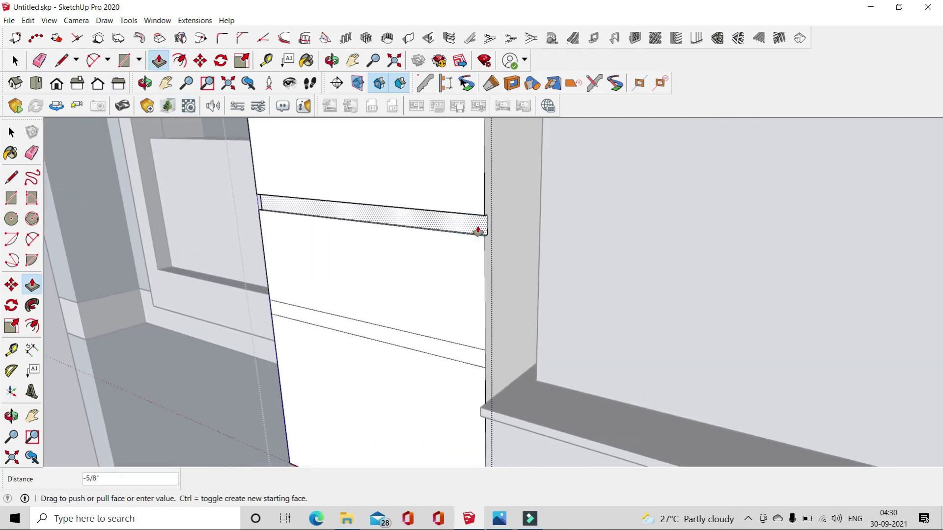
pyautogui.click(480, 231)
pyautogui.click(477, 352)
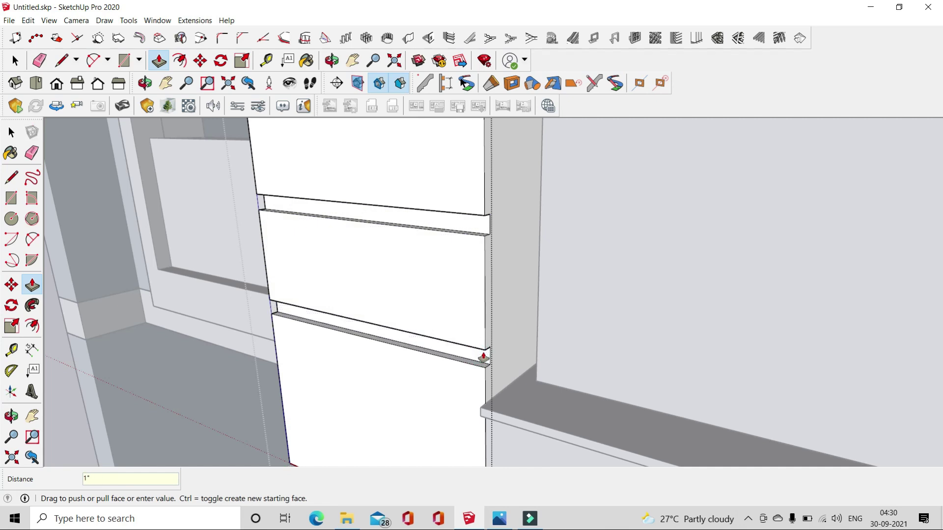
pyautogui.click(72, 63)
pyautogui.scroll(-3, 502, 330)
pyautogui.moveTo(458, 316); pyautogui.dragTo(529, 264, button='middle')
pyautogui.scroll(2, 529, 263)
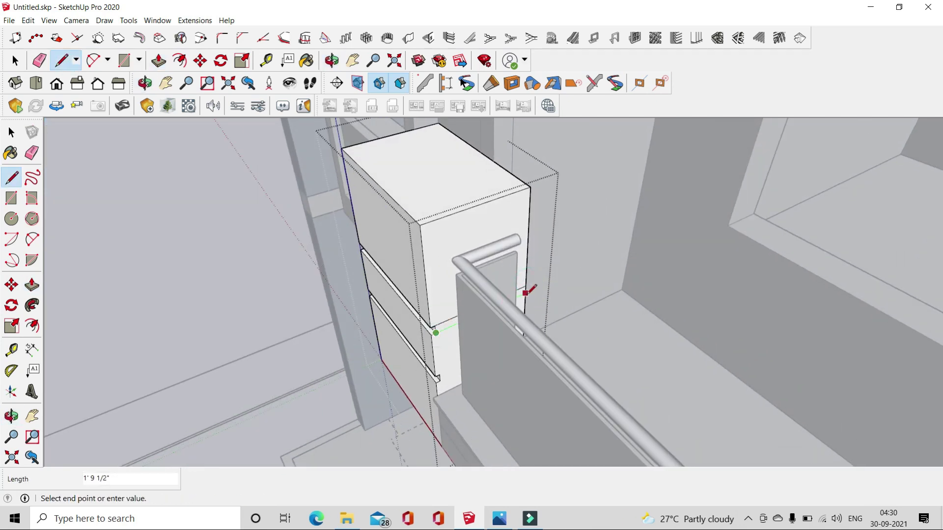
# - Finish the line across the box's side and push the side face to carry the groove around
pyautogui.moveTo(439, 373)
pyautogui.mouseDown(button='middle')
pyautogui.moveTo(522, 339)
pyautogui.moveTo(422, 280)
pyautogui.mouseUp(button='middle')
pyautogui.click(521, 338)
pyautogui.press('p')
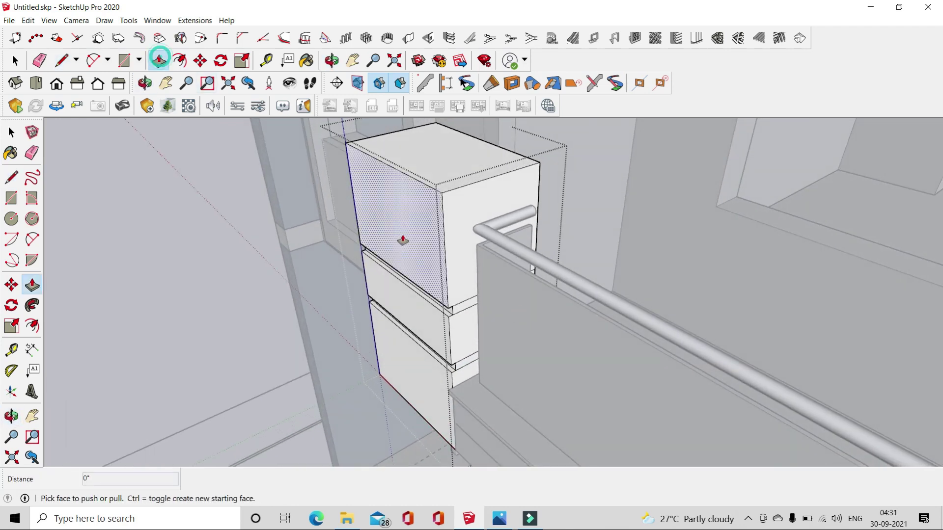
pyautogui.scroll(3, 479, 347)
pyautogui.click(480, 444)
pyautogui.moveTo(480, 444); pyautogui.dragTo(832, 137, button='middle')
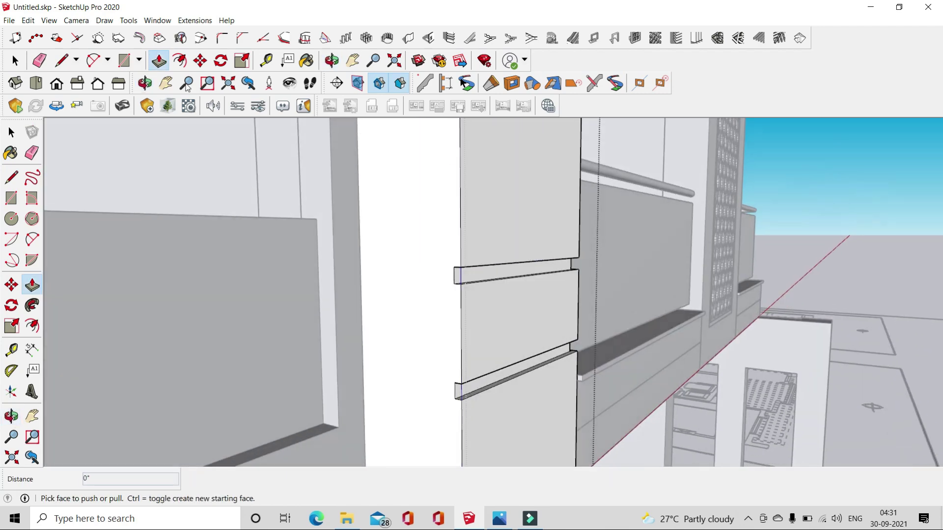
pyautogui.moveTo(466, 229); pyautogui.dragTo(322, 224, button='middle')
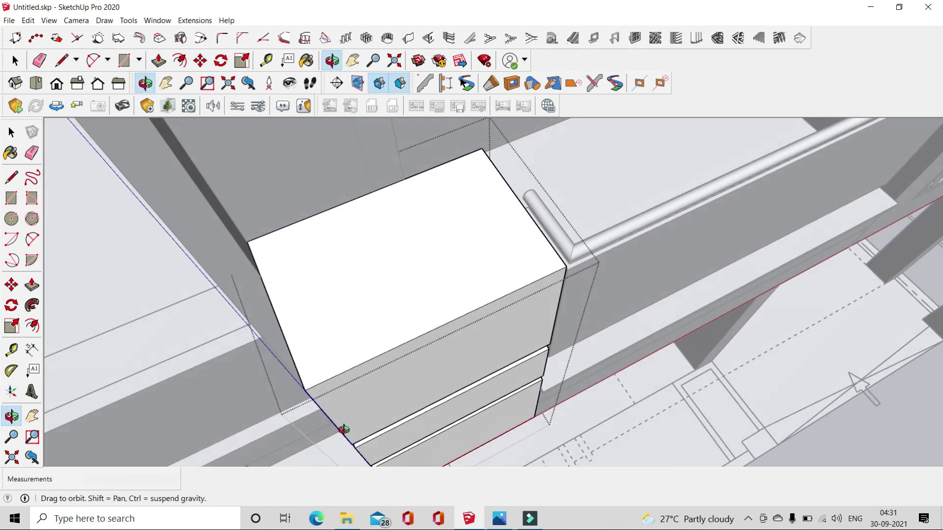
pyautogui.press('o')
pyautogui.moveTo(322, 223)
pyautogui.mouseDown()
pyautogui.moveTo(678, 240)
pyautogui.moveTo(410, 141)
pyautogui.mouseUp()
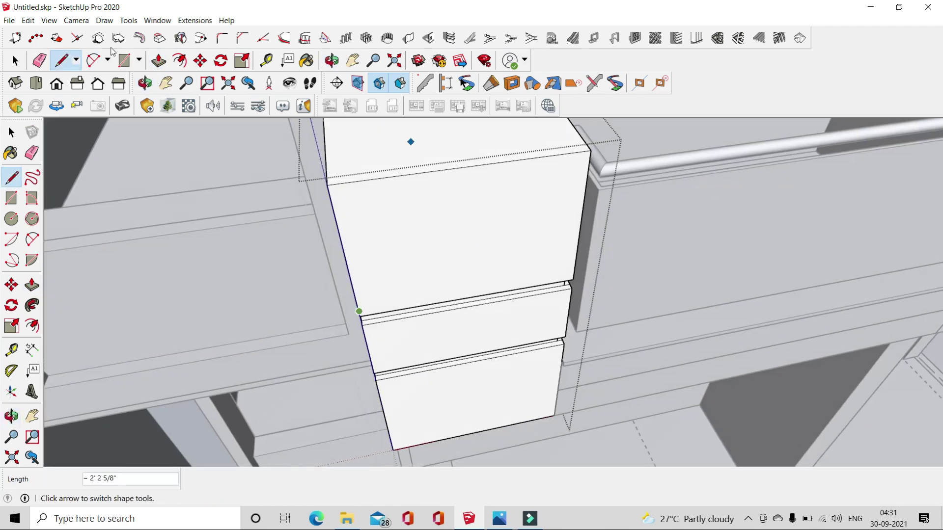
# - Isolate the box by inverting the selection and hiding all surrounding geometry
pyautogui.press('space')
pyautogui.scroll(2, 444, 214)
pyautogui.rightClick(444, 215)
pyautogui.click(434, 191)
pyautogui.hotkey('ctrl', 'shift', 'i')
pyautogui.rightClick(632, 229)
pyautogui.click(638, 258)
pyautogui.hotkey('shift', 'z')
pyautogui.click(551, 308)
pyautogui.scroll(3, 570, 284)
# - Draw the side groove line, recess its strip, and erase stray edges at the corners
pyautogui.click(555, 270)
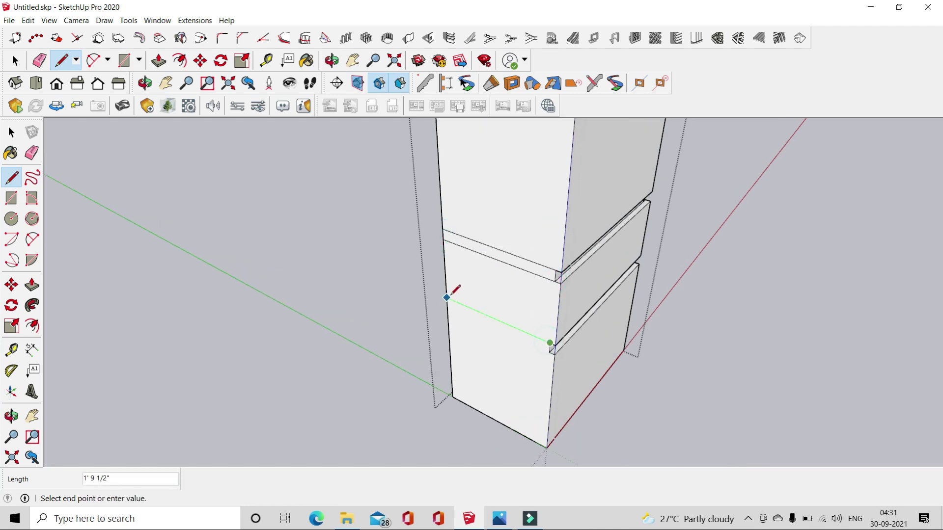
pyautogui.click(166, 69)
pyautogui.scroll(2, 542, 280)
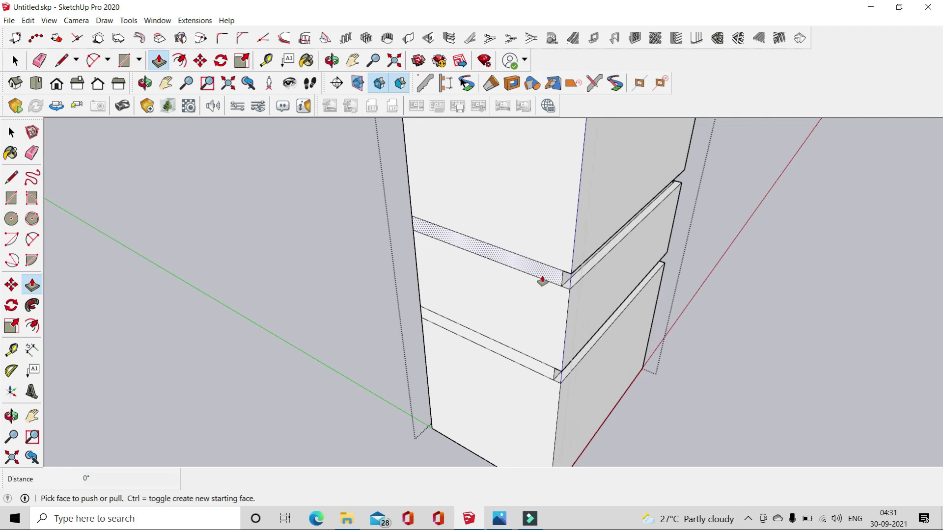
pyautogui.click(43, 69)
pyautogui.scroll(2, 585, 296)
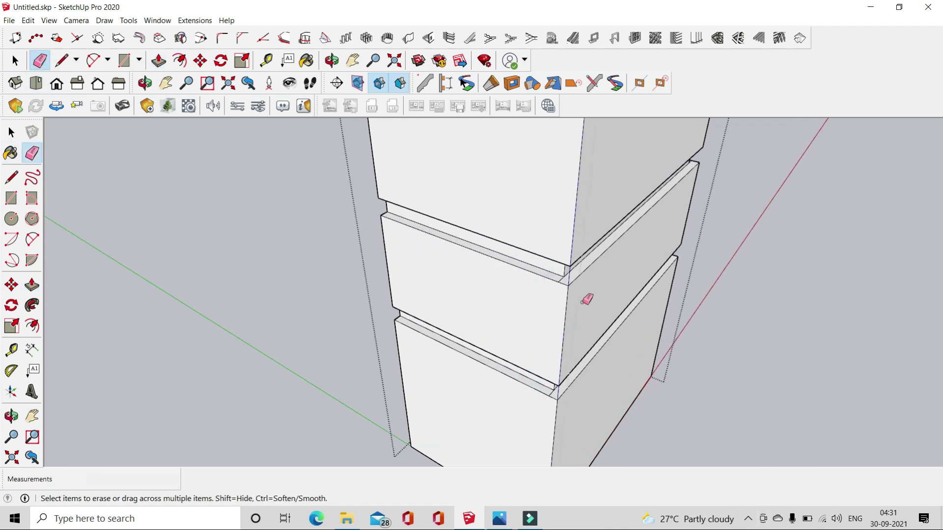
pyautogui.scroll(2, 553, 263)
pyautogui.scroll(2, 539, 406)
pyautogui.moveTo(539, 406)
pyautogui.mouseDown(button='middle')
pyautogui.moveTo(532, 146)
pyautogui.moveTo(560, 421)
pyautogui.mouseUp(button='middle')
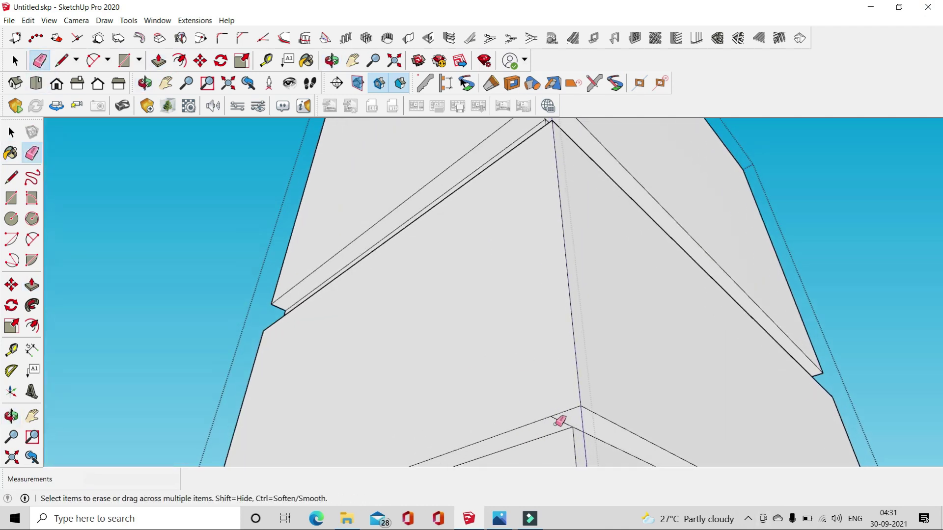
pyautogui.moveTo(540, 147)
pyautogui.mouseDown(button='middle')
pyautogui.moveTo(694, 252)
pyautogui.moveTo(631, 162)
pyautogui.moveTo(465, 307)
pyautogui.moveTo(479, 294)
pyautogui.moveTo(480, 152)
pyautogui.moveTo(471, 296)
pyautogui.moveTo(449, 344)
pyautogui.mouseUp(button='middle')
pyautogui.scroll(2, 452, 347)
pyautogui.scroll(2, 444, 382)
pyautogui.scroll(1, 432, 363)
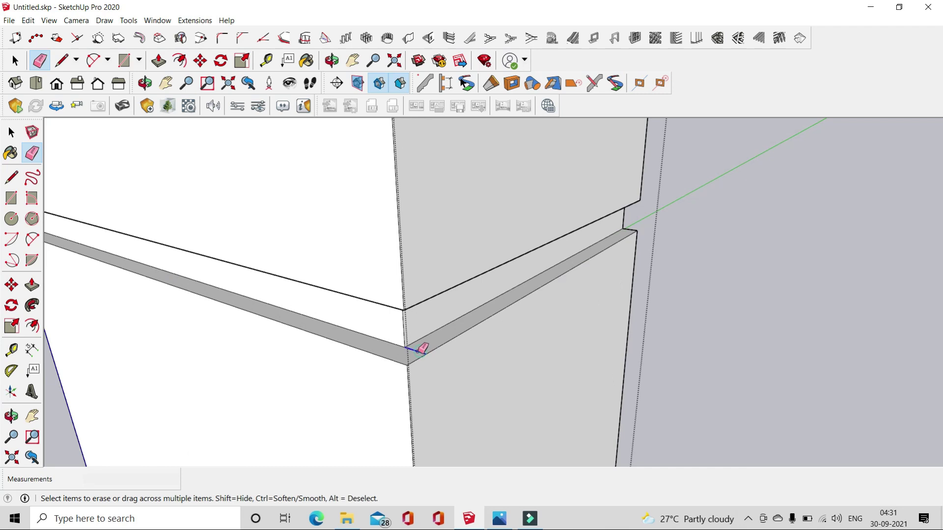
pyautogui.scroll(-1, 421, 344)
# - Unhide all geometry to bring the whole house back into view
pyautogui.click(12, 132)
pyautogui.scroll(-5, 456, 289)
pyautogui.click(28, 20)
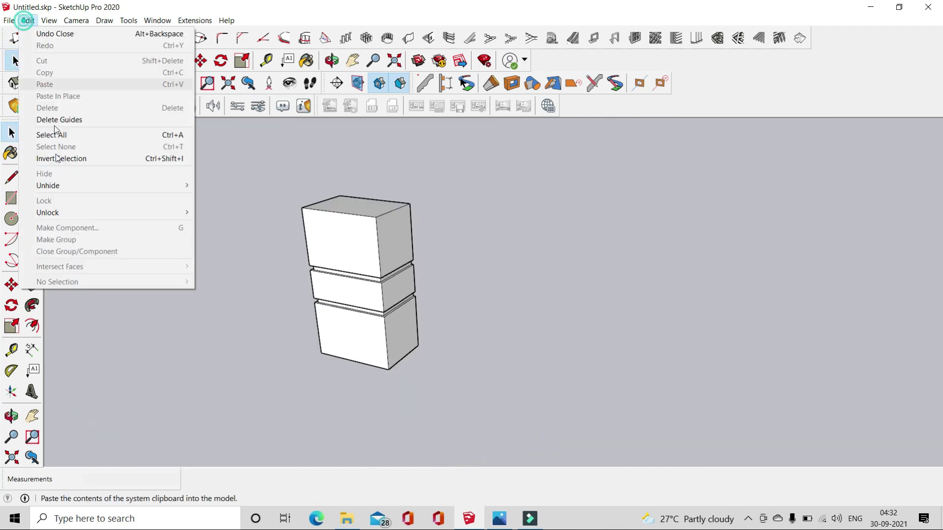
pyautogui.click(212, 210)
pyautogui.moveTo(368, 179)
pyautogui.mouseDown(button='middle')
pyautogui.moveTo(382, 302)
pyautogui.moveTo(393, 319)
pyautogui.mouseUp(button='middle')
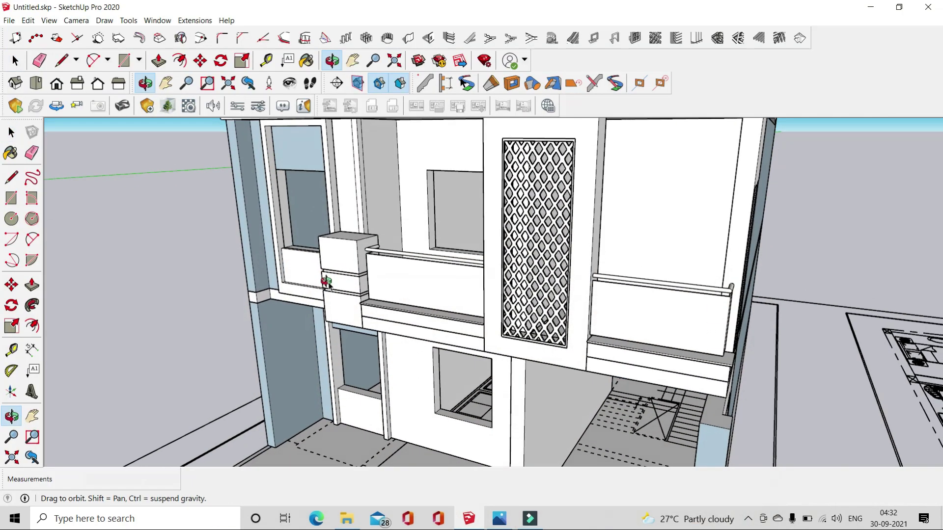
# - Raise the grooved box's top face 1" into a cap slab past the front face
pyautogui.scroll(5, 344, 255)
pyautogui.moveTo(344, 255); pyautogui.dragTo(365, 231, button='middle')
pyautogui.click(160, 60)
pyautogui.click(365, 225)
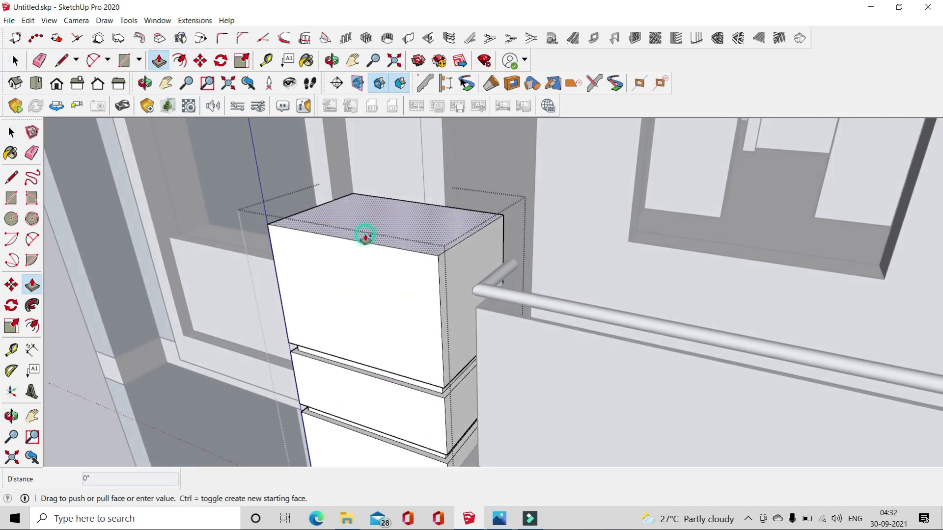
pyautogui.write('1')
pyautogui.scroll(2, 459, 261)
pyautogui.scroll(2, 391, 215)
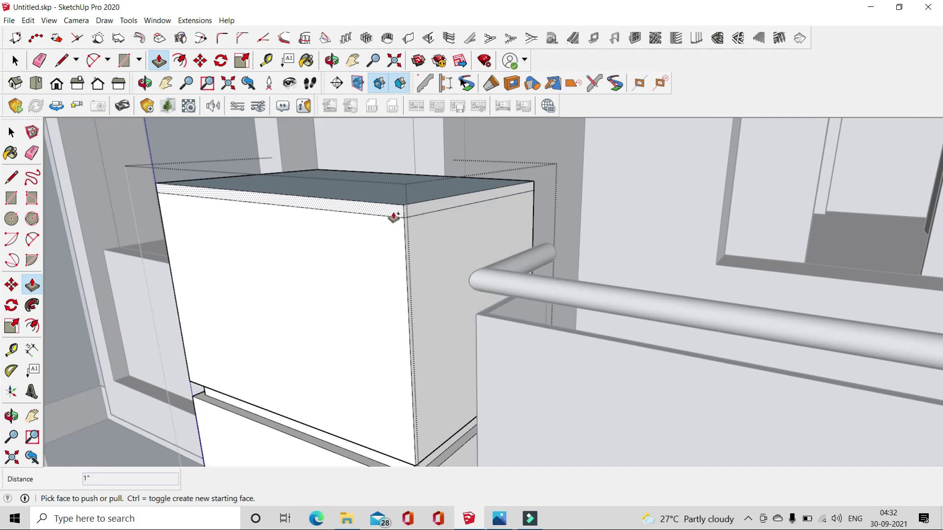
pyautogui.click(388, 216)
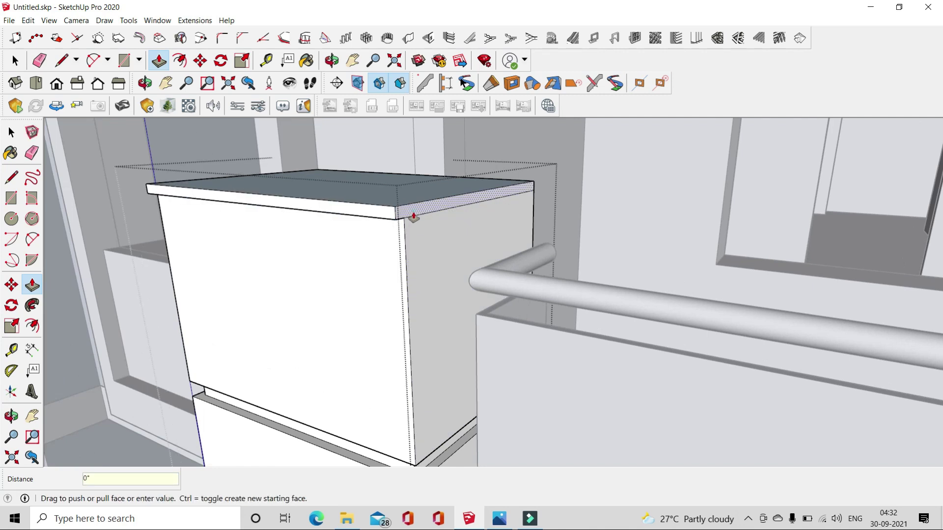
pyautogui.click(413, 212)
pyautogui.moveTo(413, 212); pyautogui.dragTo(410, 203, button='middle')
pyautogui.scroll(2, 420, 211)
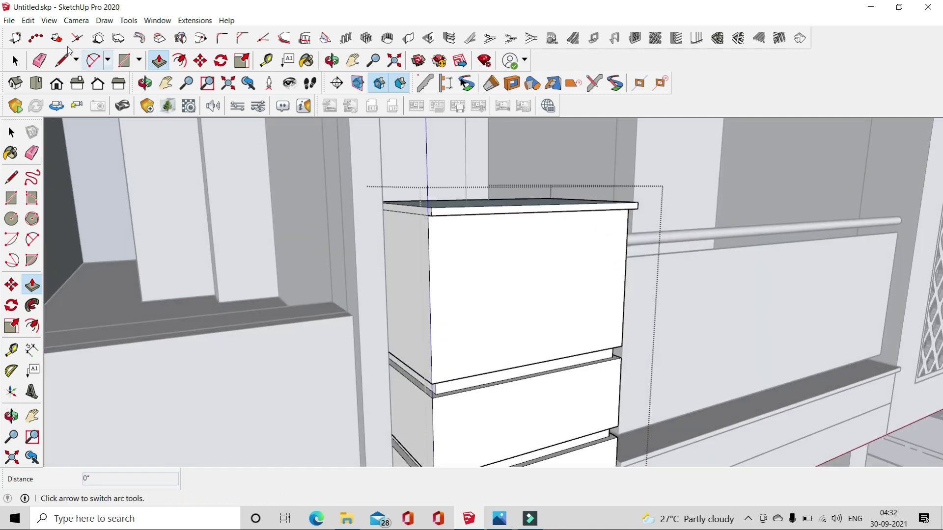
# - Draw lines along the cap edges and push its side edge outward as an overhang
pyautogui.press('l')
pyautogui.scroll(2, 414, 227)
pyautogui.scroll(2, 388, 206)
pyautogui.click(380, 195)
pyautogui.press('p')
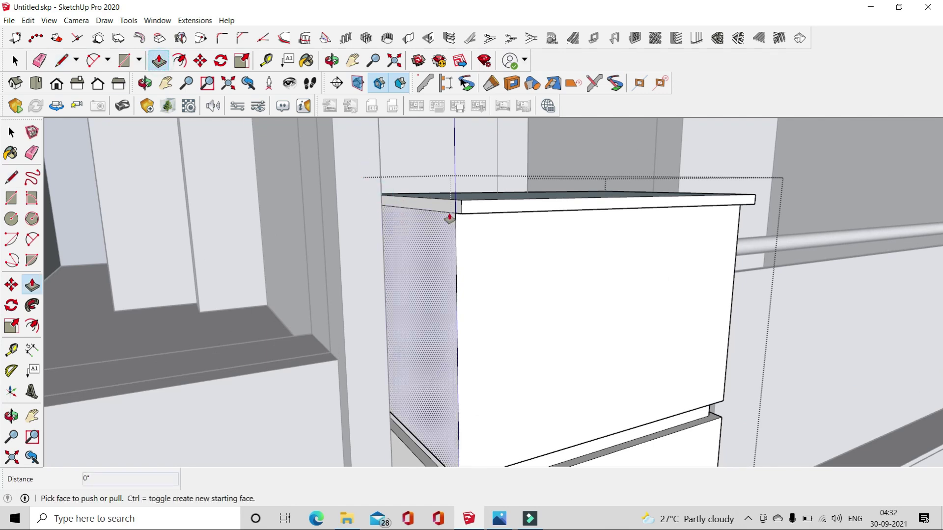
pyautogui.moveTo(393, 216)
pyautogui.mouseDown(button='middle')
pyautogui.moveTo(401, 263)
pyautogui.moveTo(362, 301)
pyautogui.moveTo(375, 264)
pyautogui.moveTo(301, 249)
pyautogui.moveTo(672, 213)
pyautogui.moveTo(387, 350)
pyautogui.moveTo(312, 420)
pyautogui.mouseUp(button='middle')
pyautogui.click(61, 60)
pyautogui.scroll(3, 390, 243)
pyautogui.click(375, 265)
pyautogui.press('p')
pyautogui.click(343, 320)
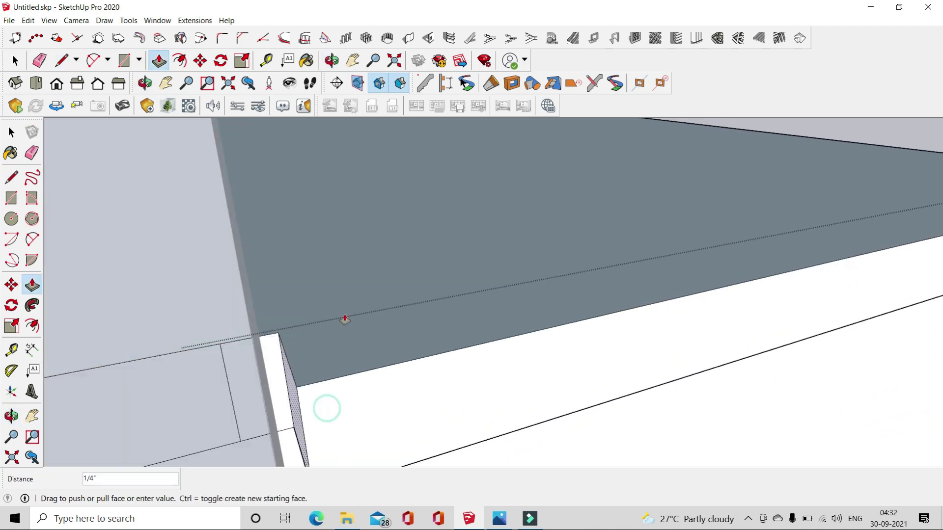
pyautogui.press('space')
# - Orbit out to a three-quarter view of the house facade
pyautogui.moveTo(404, 278); pyautogui.dragTo(349, 272, button='middle')
pyautogui.scroll(-5, 343, 289)
pyautogui.scroll(3, 276, 237)
pyautogui.scroll(-5, 276, 236)
pyautogui.moveTo(408, 381)
pyautogui.mouseDown(button='middle')
pyautogui.moveTo(506, 267)
pyautogui.moveTo(532, 362)
pyautogui.moveTo(617, 305)
pyautogui.moveTo(458, 322)
pyautogui.mouseUp(button='middle')
pyautogui.scroll(-3, 505, 267)
pyautogui.scroll(2, 531, 362)
pyautogui.scroll(3, 617, 306)
# - Orbit beneath the balcony and close the beam's profile with the Line tool
pyautogui.scroll(2, 263, 325)
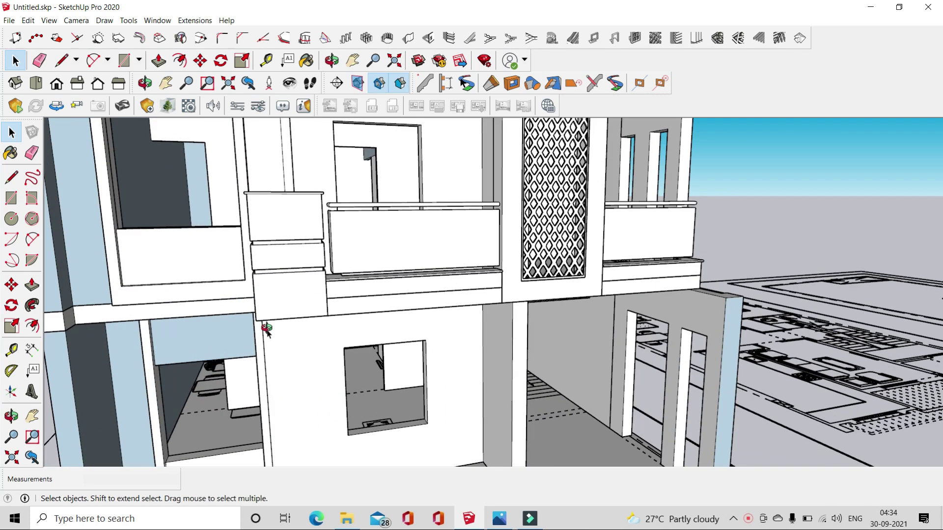
pyautogui.scroll(3, 344, 225)
pyautogui.moveTo(345, 225); pyautogui.dragTo(343, 215, button='middle')
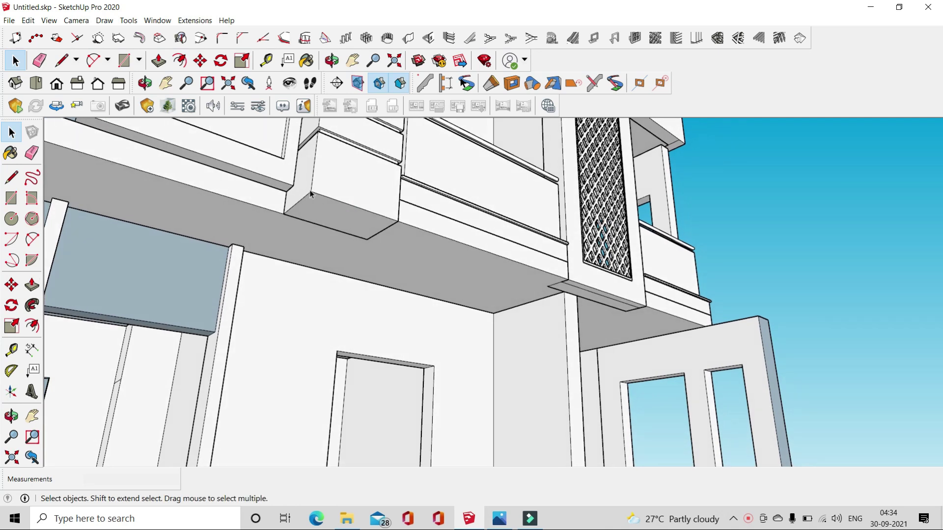
pyautogui.moveTo(310, 193); pyautogui.dragTo(294, 260, button='middle')
pyautogui.scroll(-3, 661, 294)
pyautogui.scroll(2, 661, 294)
pyautogui.scroll(1, 661, 294)
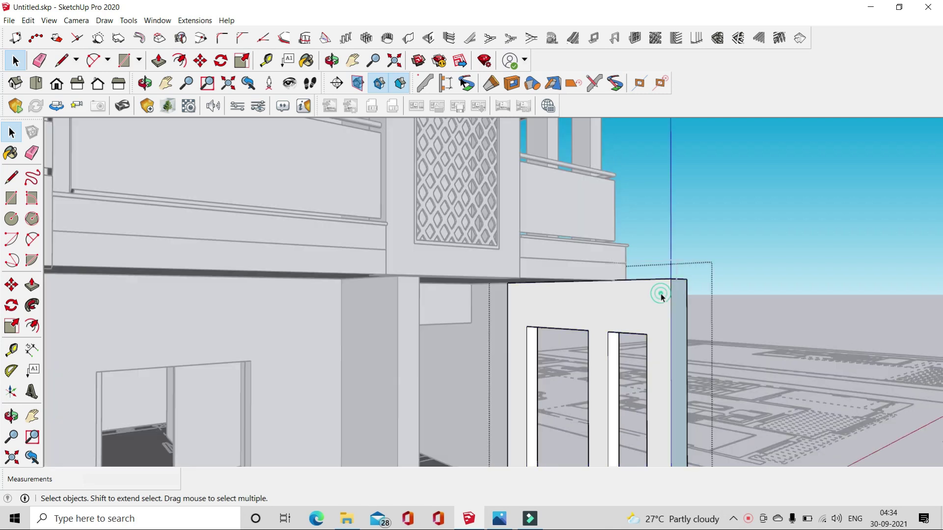
pyautogui.click(67, 59)
pyautogui.scroll(2, 631, 269)
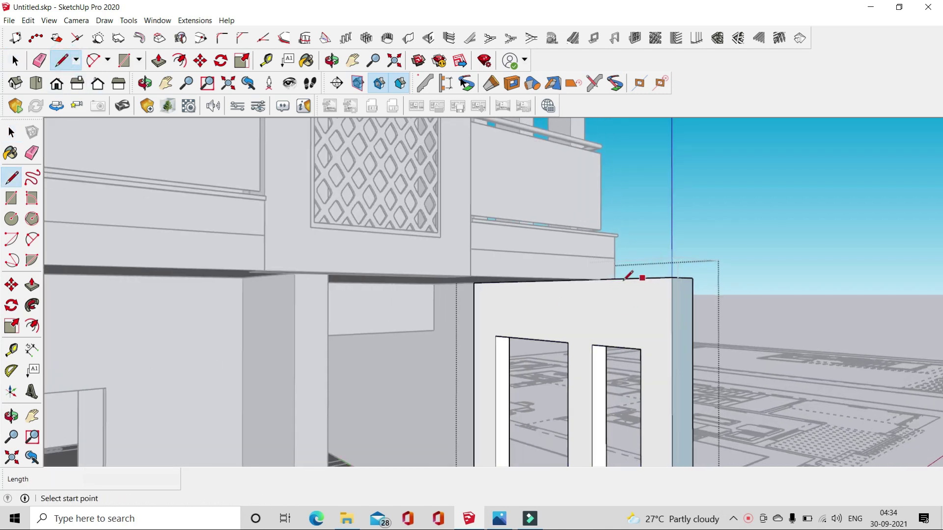
pyautogui.moveTo(631, 270); pyautogui.dragTo(599, 289, button='middle')
pyautogui.scroll(2, 598, 290)
pyautogui.scroll(1, 599, 285)
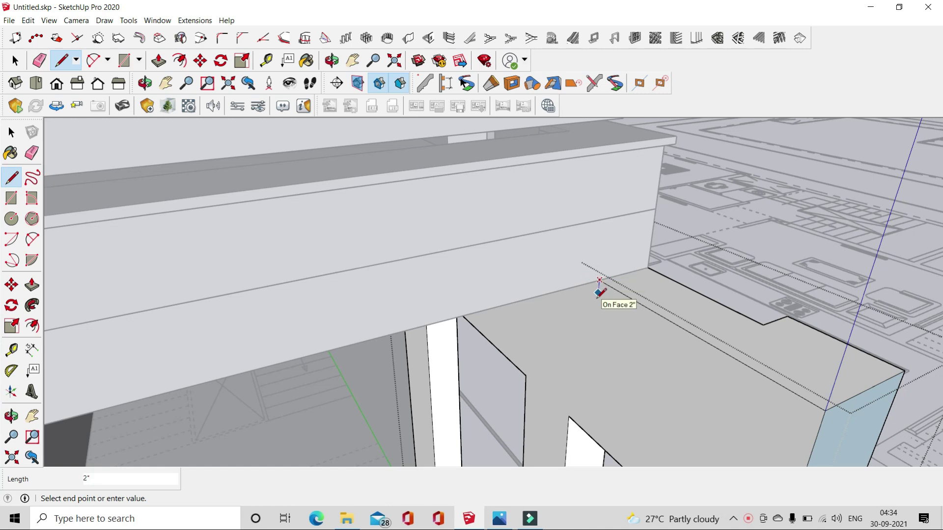
pyautogui.moveTo(600, 277); pyautogui.dragTo(728, 371, button='middle')
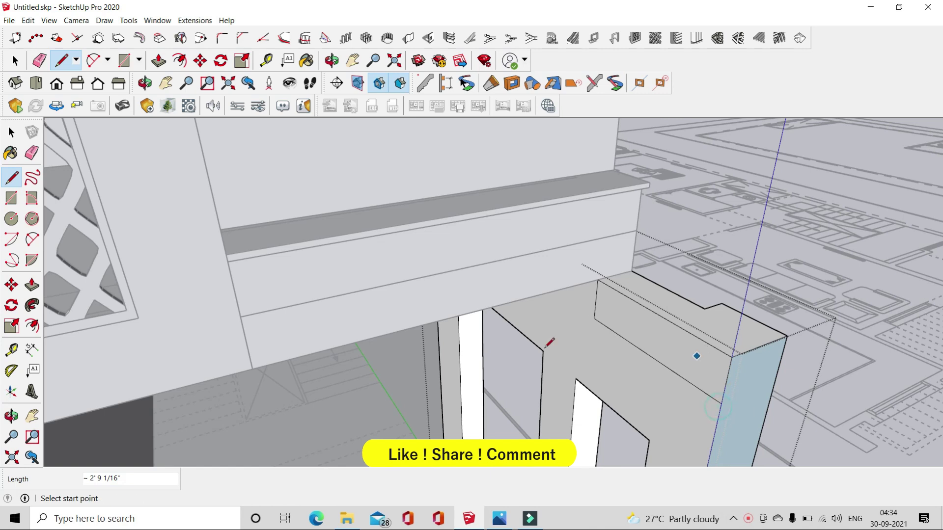
# - Extrude the profile 21' 9 3/4" along the facade into the ground-floor beam, then inspect it
pyautogui.click(158, 60)
pyautogui.click(627, 310)
pyautogui.moveTo(627, 311); pyautogui.dragTo(375, 374, button='middle')
pyautogui.scroll(-3, 587, 325)
pyautogui.scroll(-3, 491, 347)
pyautogui.scroll(2, 358, 369)
pyautogui.scroll(3, 326, 373)
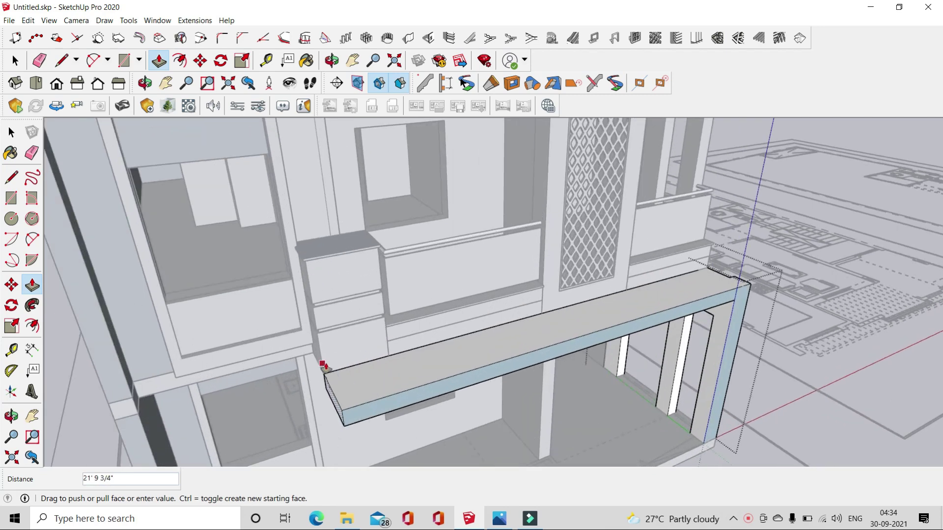
pyautogui.click(322, 365)
pyautogui.moveTo(347, 379)
pyautogui.mouseDown(button='middle')
pyautogui.moveTo(326, 221)
pyautogui.moveTo(164, 175)
pyautogui.moveTo(113, 221)
pyautogui.moveTo(221, 110)
pyautogui.moveTo(197, 95)
pyautogui.moveTo(9, 156)
pyautogui.moveTo(358, 193)
pyautogui.moveTo(436, 242)
pyautogui.moveTo(333, 252)
pyautogui.moveTo(399, 246)
pyautogui.moveTo(600, 268)
pyautogui.moveTo(659, 318)
pyautogui.moveTo(644, 339)
pyautogui.mouseUp(button='middle')
pyautogui.click(14, 61)
pyautogui.moveTo(85, 143)
pyautogui.mouseDown(button='middle')
pyautogui.moveTo(185, 225)
pyautogui.moveTo(415, 295)
pyautogui.mouseUp(button='middle')
pyautogui.scroll(-3, 525, 301)
pyautogui.scroll(3, 589, 315)
# - Draw rectangles across the top face of the facade beam
pyautogui.moveTo(589, 314); pyautogui.dragTo(626, 328, button='middle')
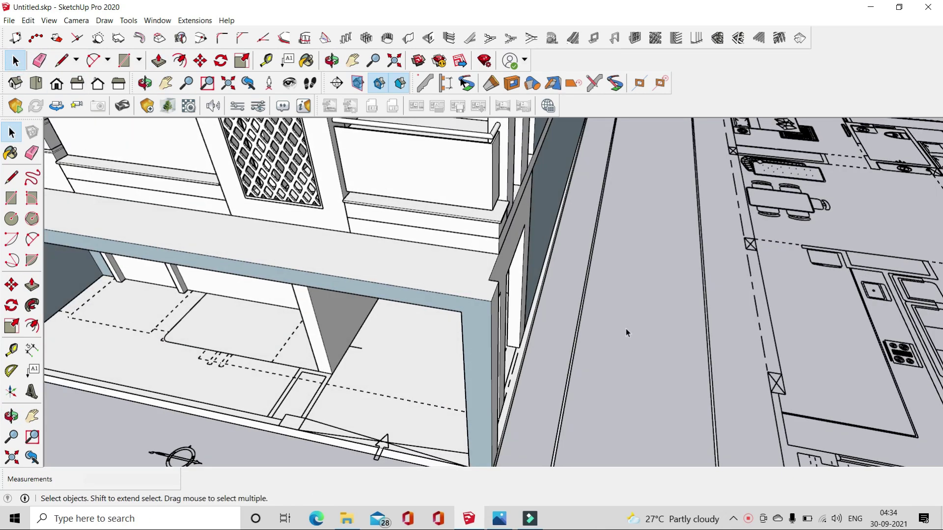
pyautogui.scroll(-2, 626, 329)
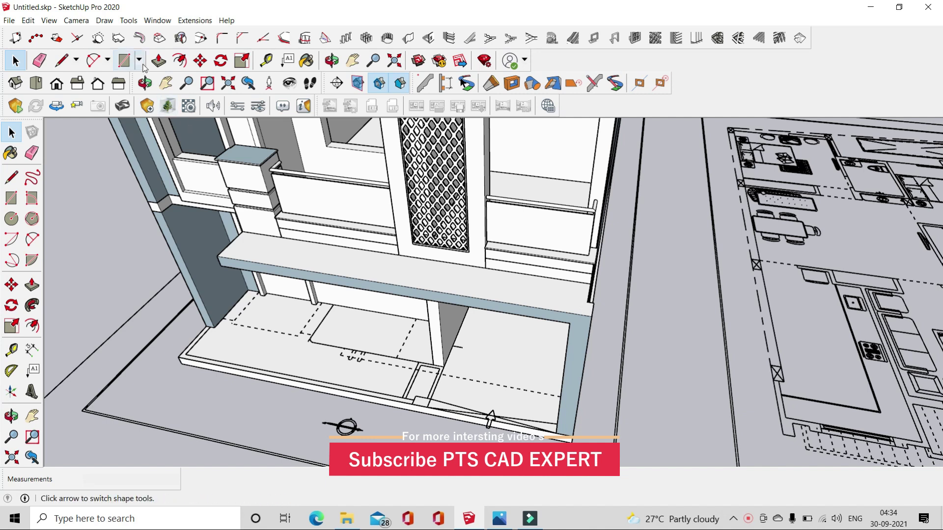
pyautogui.click(591, 283)
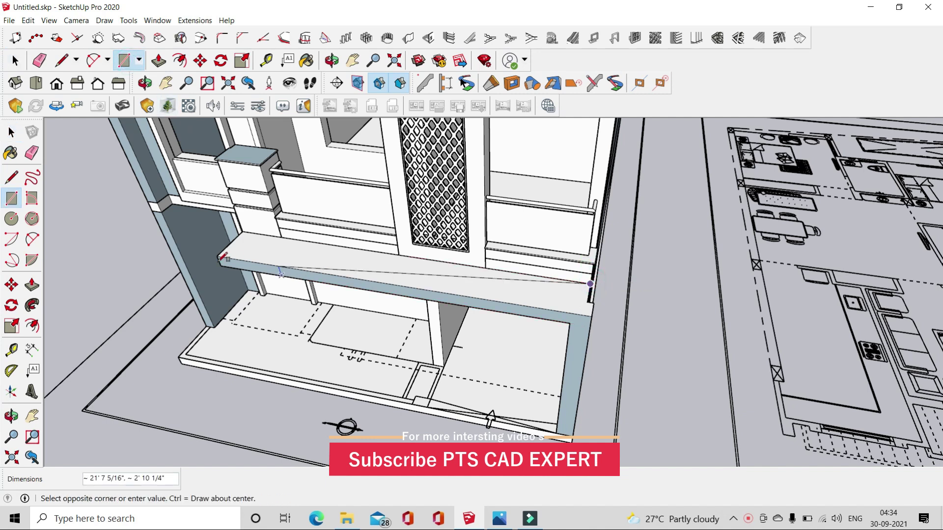
pyautogui.click(217, 255)
pyautogui.scroll(2, 614, 305)
pyautogui.scroll(3, 537, 312)
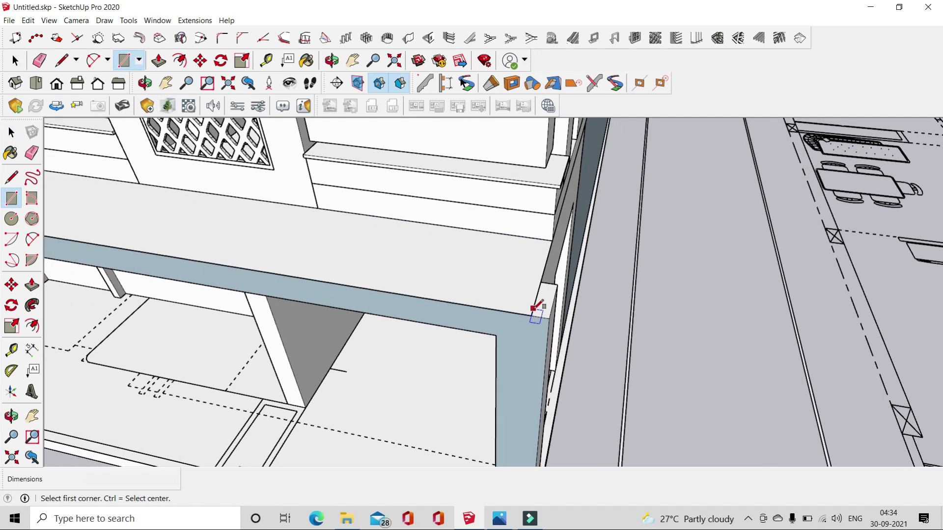
pyautogui.scroll(2, 566, 275)
pyautogui.click(566, 276)
pyautogui.write('1\' 1 1/2", 4 1/2"')
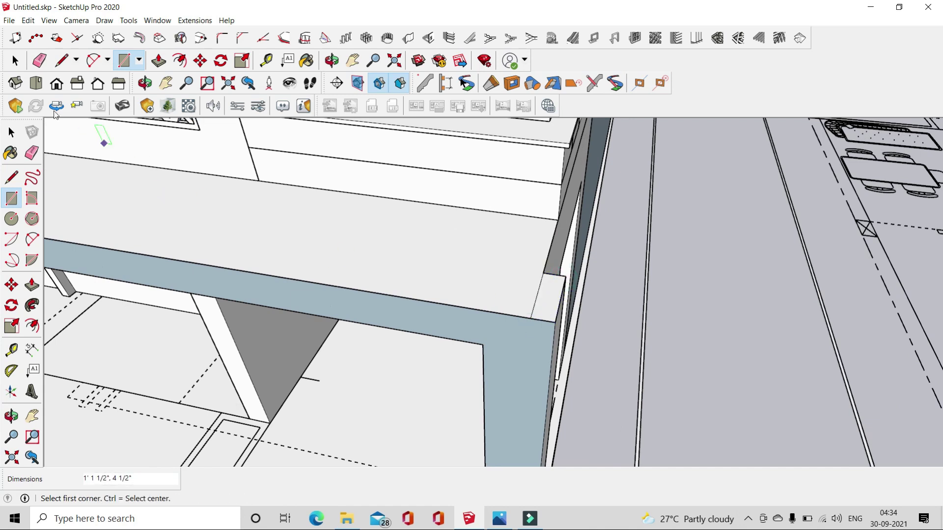
# - Make the beam-top face a group, edit it, and erase the short end edge
pyautogui.click(15, 61)
pyautogui.click(394, 246)
pyautogui.rightClick(394, 247)
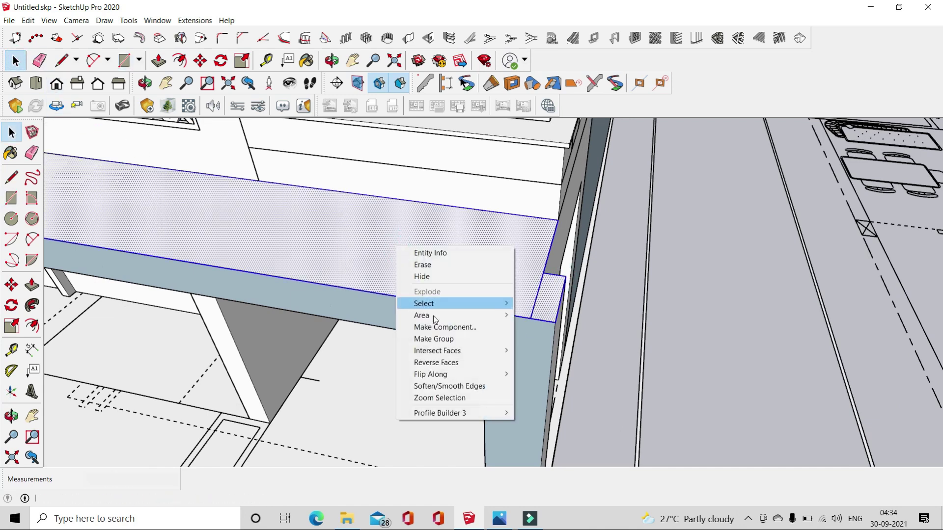
pyautogui.click(436, 340)
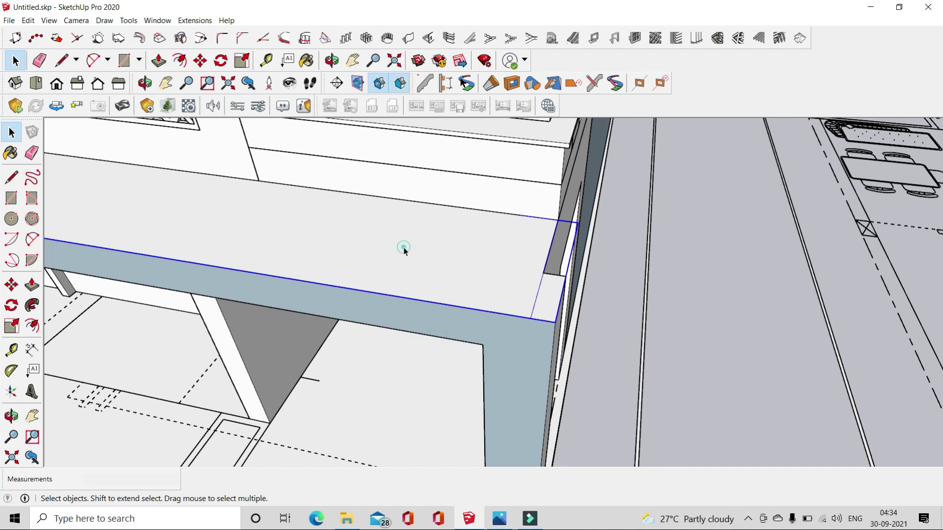
pyautogui.doubleClick(404, 250)
pyautogui.click(44, 61)
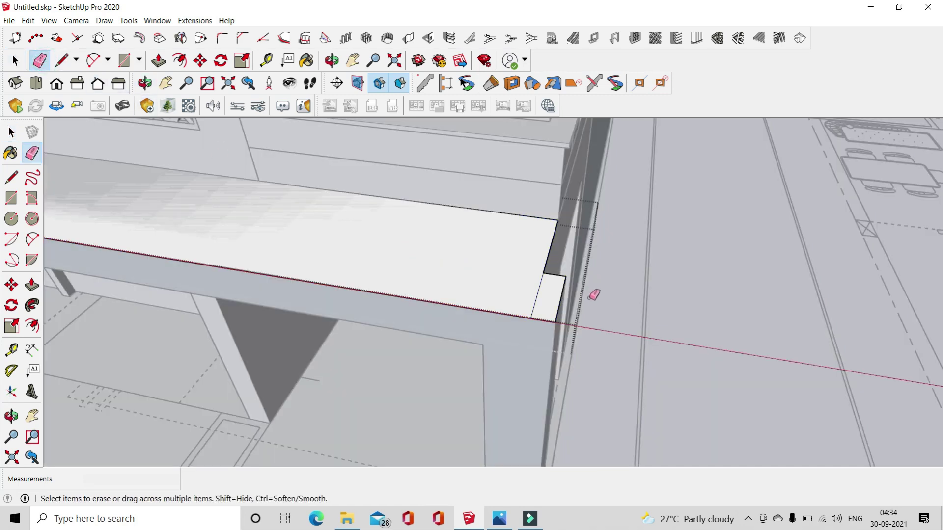
pyautogui.click(541, 289)
# - Raise the grouped ledge 1" above the beam, notched around the corner post
pyautogui.click(157, 63)
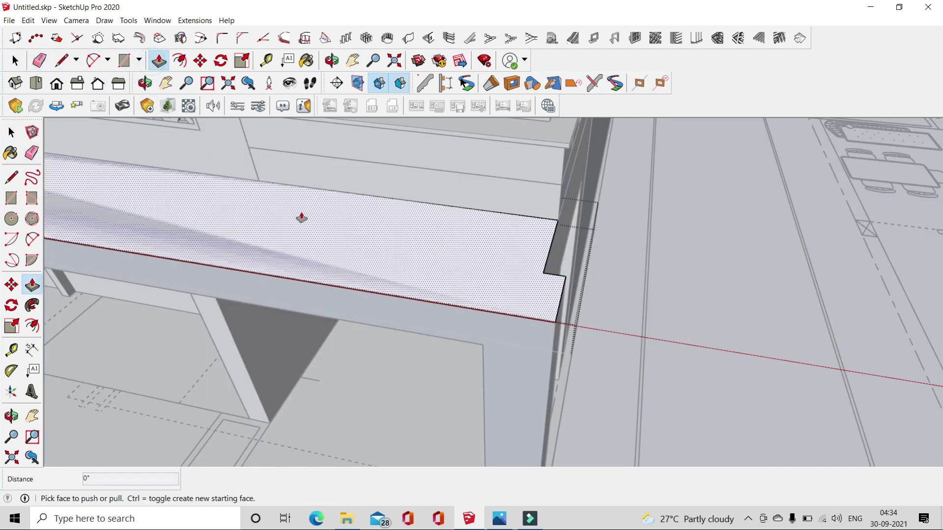
pyautogui.click(300, 216)
pyautogui.moveTo(300, 216)
pyautogui.mouseDown(button='middle')
pyautogui.moveTo(413, 276)
pyautogui.moveTo(475, 280)
pyautogui.mouseUp(button='middle')
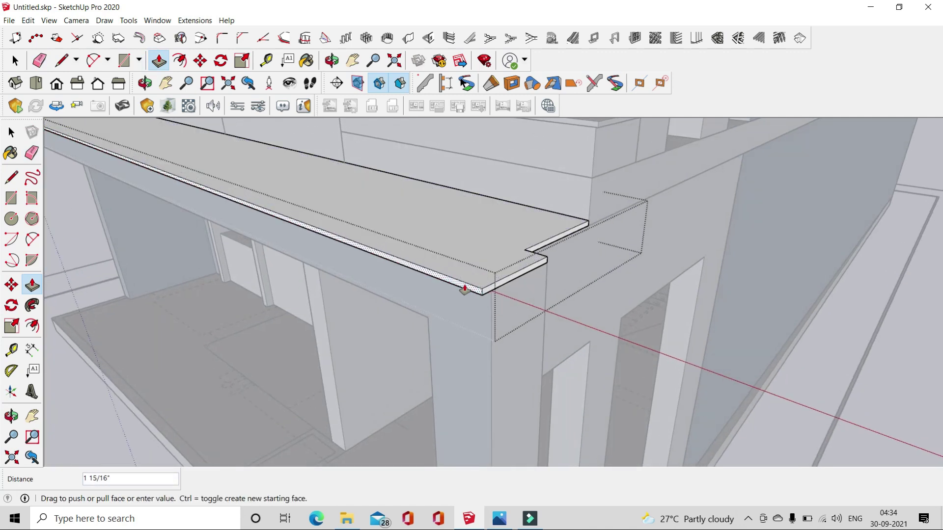
pyautogui.click(642, 316)
pyautogui.moveTo(642, 316)
pyautogui.mouseDown(button='middle')
pyautogui.moveTo(541, 313)
pyautogui.moveTo(543, 294)
pyautogui.mouseUp(button='middle')
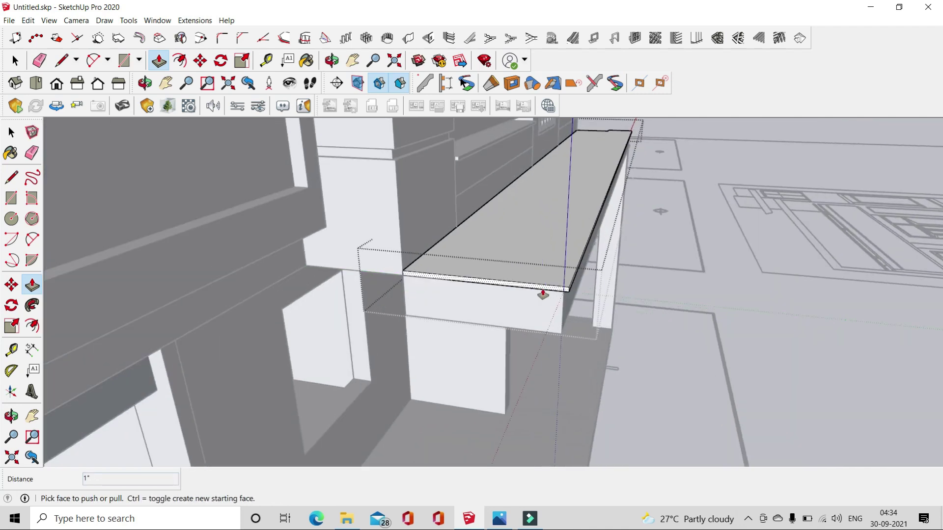
pyautogui.click(543, 293)
pyautogui.click(604, 273)
pyautogui.moveTo(604, 273)
pyautogui.mouseDown(button='middle')
pyautogui.moveTo(253, 282)
pyautogui.moveTo(516, 342)
pyautogui.moveTo(416, 308)
pyautogui.moveTo(288, 332)
pyautogui.moveTo(333, 290)
pyautogui.mouseUp(button='middle')
pyautogui.scroll(3, 419, 324)
pyautogui.scroll(2, 428, 324)
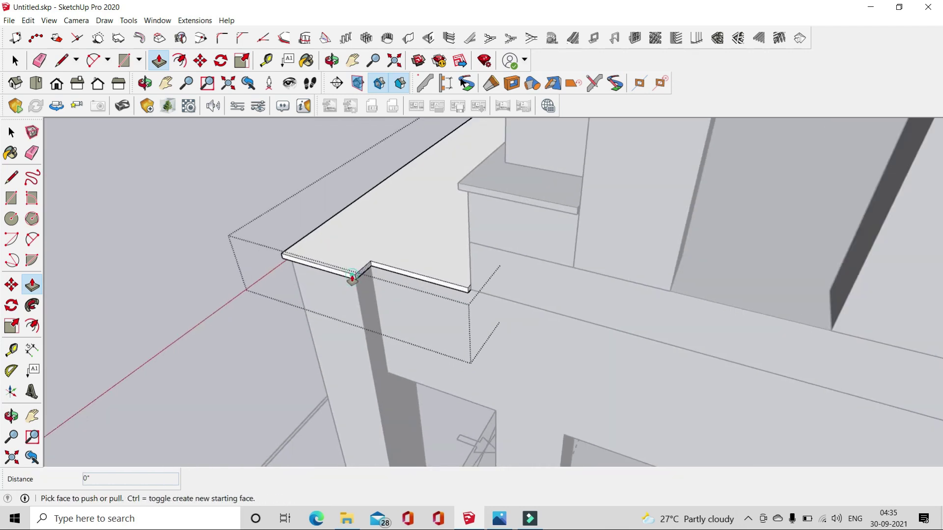
pyautogui.press('space')
pyautogui.moveTo(107, 152)
pyautogui.mouseDown(button='middle')
pyautogui.moveTo(142, 184)
pyautogui.moveTo(668, 211)
pyautogui.moveTo(554, 199)
pyautogui.mouseUp(button='middle')
pyautogui.scroll(-5, 668, 211)
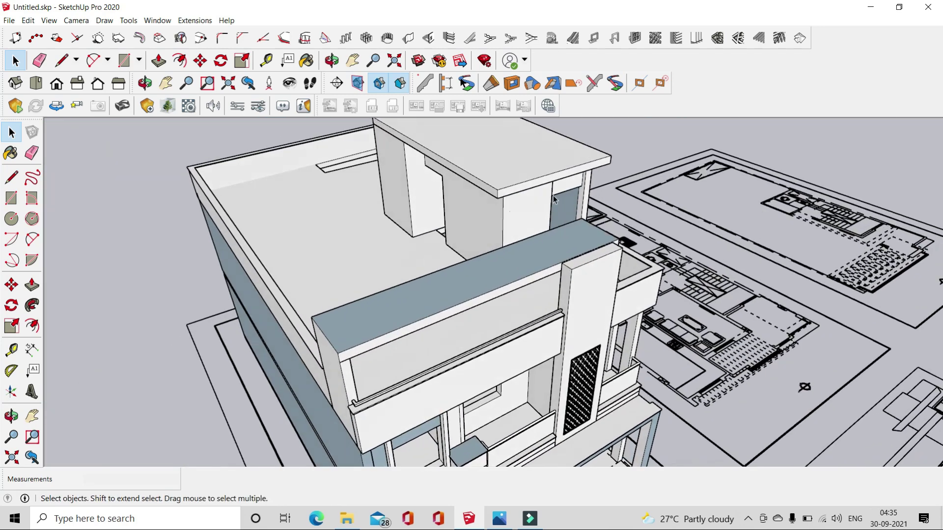
# - Draw a rectangle strip across the top-floor room wall just below the roof slab
pyautogui.scroll(3, 554, 198)
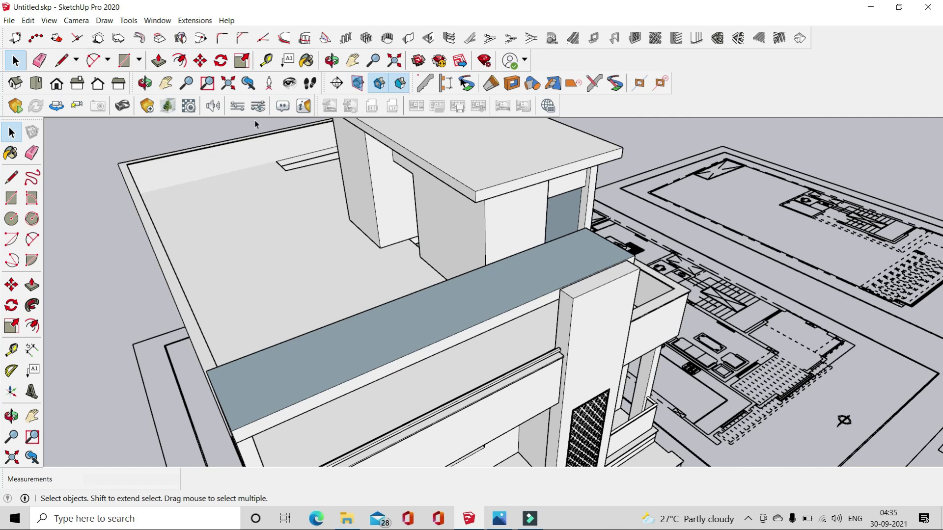
pyautogui.click(132, 64)
pyautogui.scroll(2, 594, 185)
pyautogui.scroll(2, 594, 186)
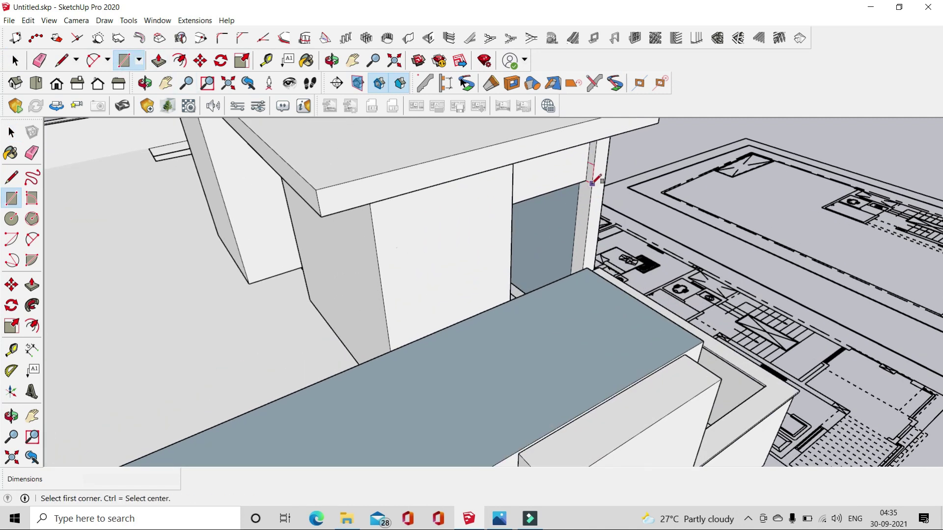
pyautogui.scroll(1, 594, 186)
pyautogui.moveTo(594, 186); pyautogui.dragTo(331, 204, button='middle')
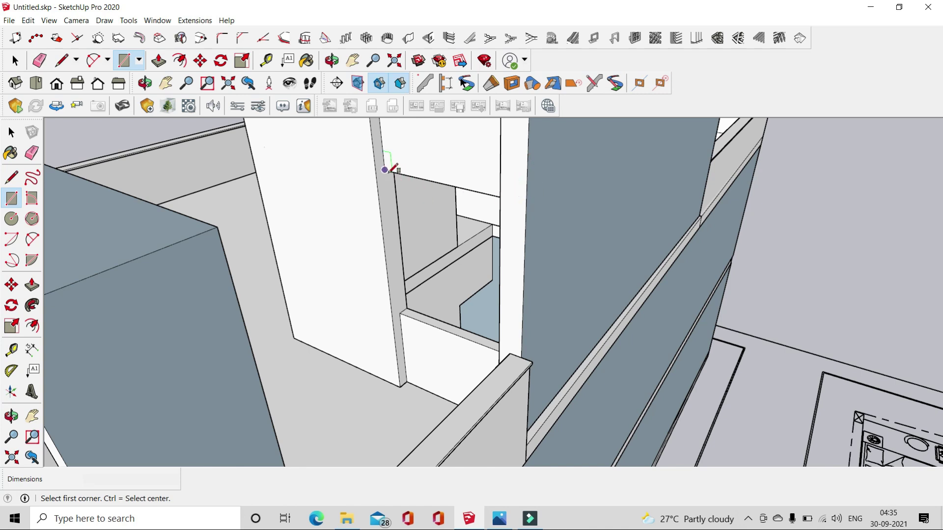
pyautogui.moveTo(442, 206)
pyautogui.mouseDown(button='middle')
pyautogui.moveTo(516, 178)
pyautogui.moveTo(674, 168)
pyautogui.moveTo(597, 145)
pyautogui.mouseUp(button='middle')
pyautogui.click(583, 139)
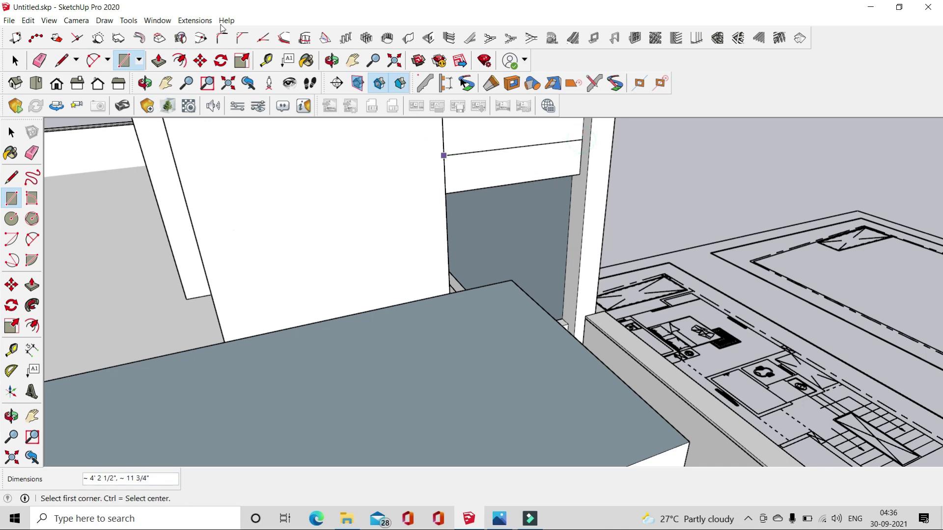
# - Push/Pull the wall strip out 6 inches to form the projecting band
pyautogui.click(162, 60)
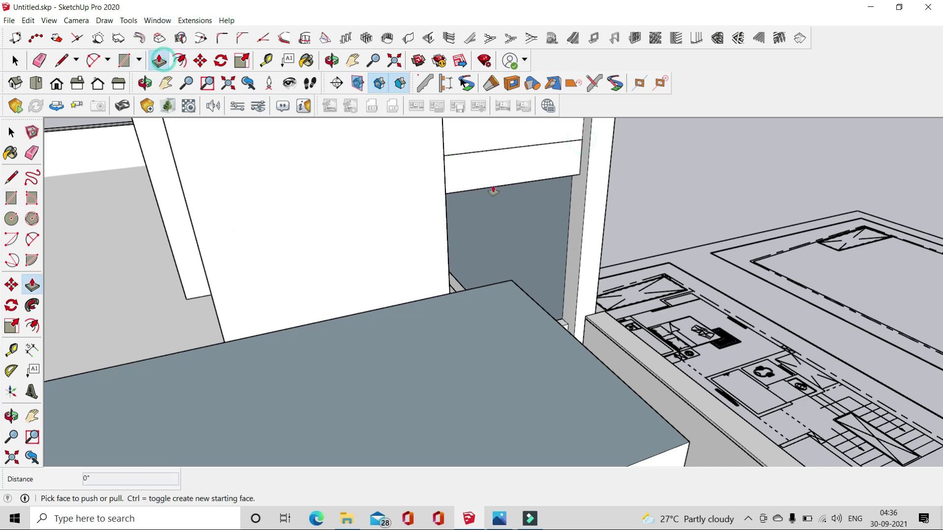
pyautogui.click(417, 167)
pyautogui.click(480, 183)
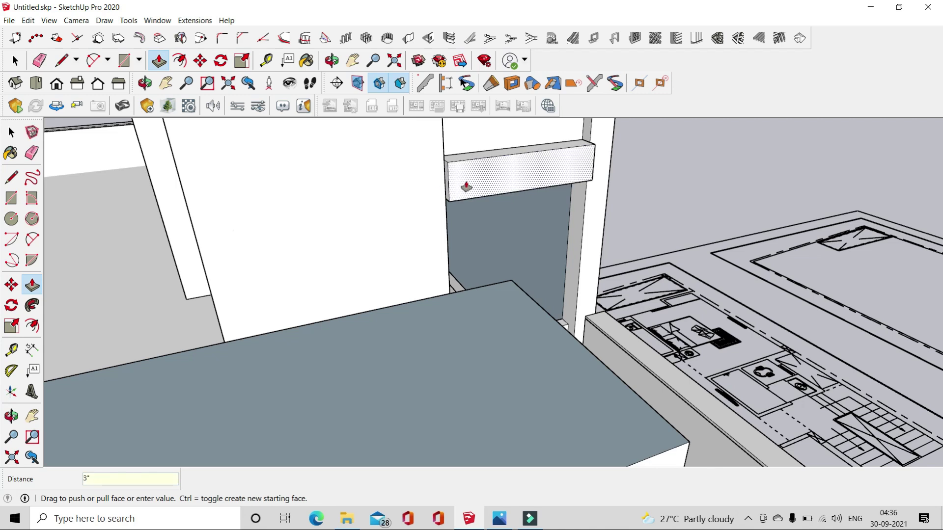
pyautogui.click(466, 187)
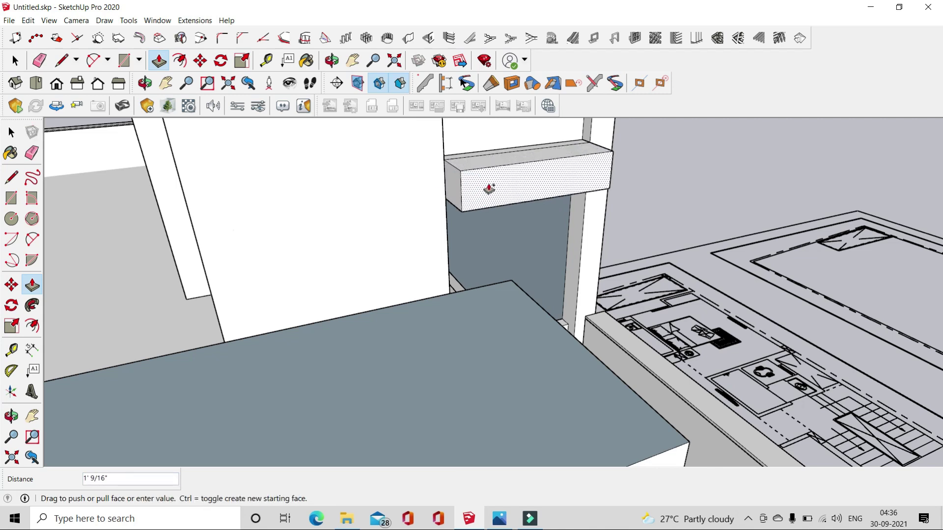
pyautogui.write('6')
pyautogui.press('Return')
# - Extend the band's end faces 9 inches and along the side wall to wrap the room
pyautogui.moveTo(451, 184); pyautogui.dragTo(304, 184, button='middle')
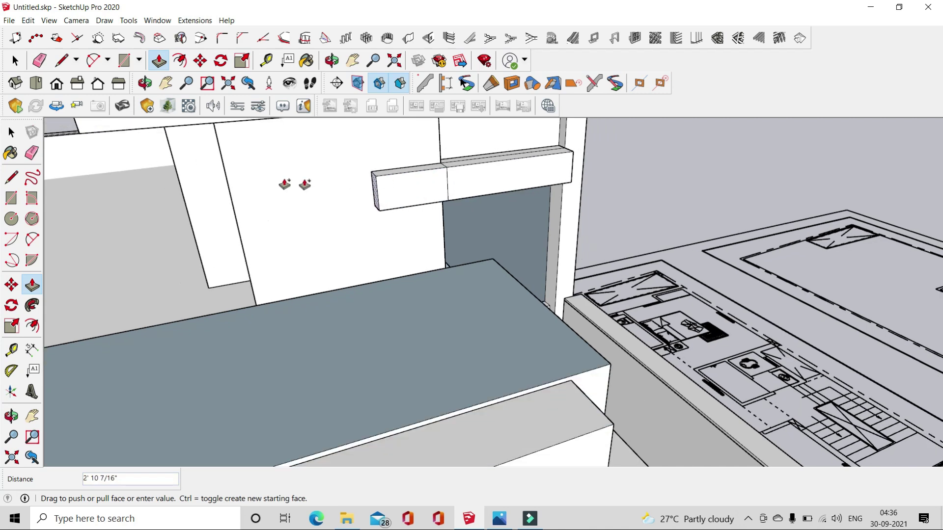
pyautogui.moveTo(641, 190)
pyautogui.mouseDown(button='middle')
pyautogui.moveTo(438, 200)
pyautogui.moveTo(568, 202)
pyautogui.mouseUp(button='middle')
pyautogui.click(631, 213)
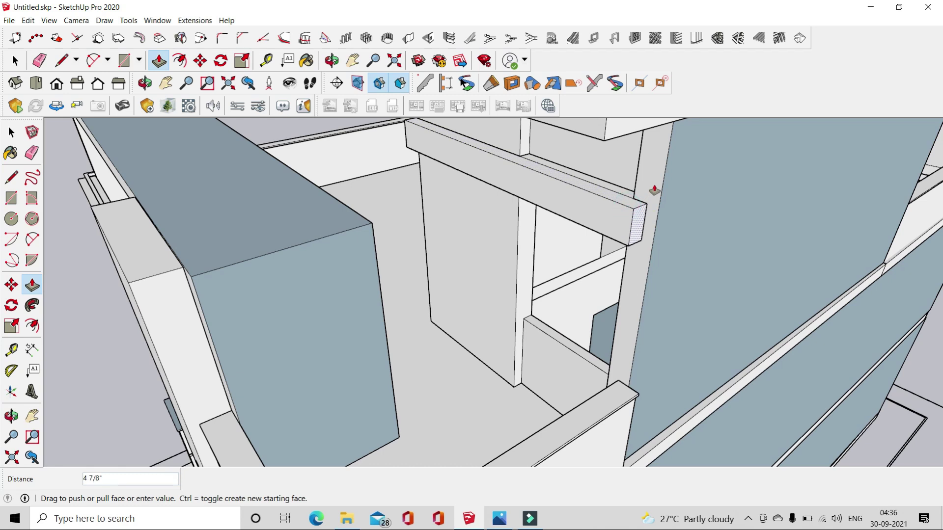
pyautogui.press('Return')
pyautogui.moveTo(472, 194); pyautogui.dragTo(479, 215, button='middle')
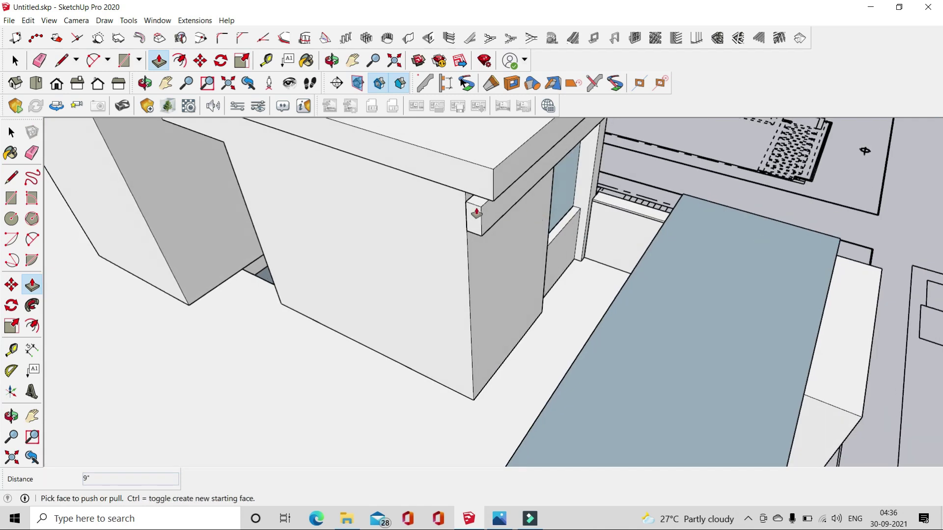
pyautogui.click(466, 225)
pyautogui.moveTo(514, 212)
pyautogui.mouseDown(button='middle')
pyautogui.moveTo(619, 190)
pyautogui.moveTo(406, 268)
pyautogui.moveTo(313, 326)
pyautogui.mouseUp(button='middle')
pyautogui.moveTo(294, 296)
pyautogui.mouseDown(button='middle')
pyautogui.moveTo(105, 253)
pyautogui.moveTo(131, 270)
pyautogui.moveTo(411, 189)
pyautogui.moveTo(417, 236)
pyautogui.moveTo(463, 33)
pyautogui.mouseUp(button='middle')
pyautogui.click(131, 270)
pyautogui.press('e')
pyautogui.moveTo(604, 215)
pyautogui.mouseDown(button='middle')
pyautogui.moveTo(562, 267)
pyautogui.moveTo(436, 171)
pyautogui.moveTo(735, 272)
pyautogui.mouseUp(button='middle')
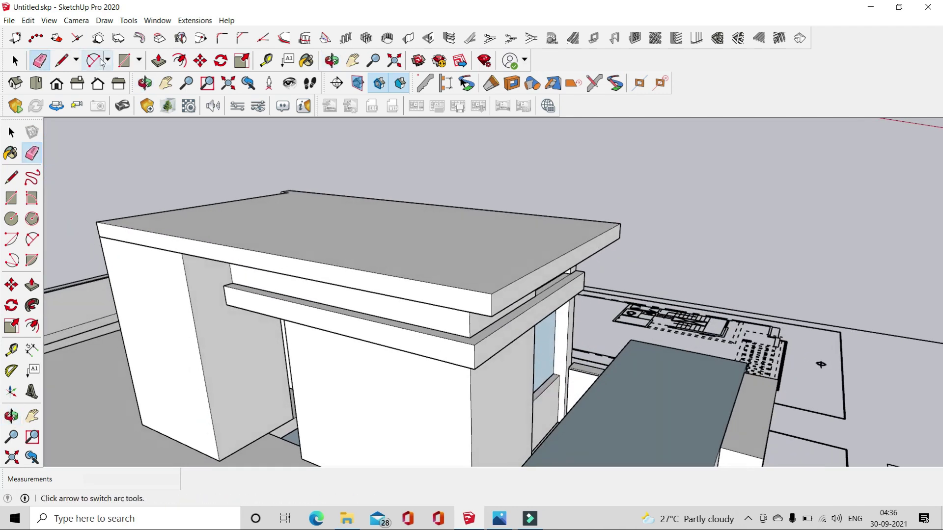
# - Move the band's corner edge at the beam end 2 inches
pyautogui.press('space')
pyautogui.scroll(3, 459, 374)
pyautogui.press('m')
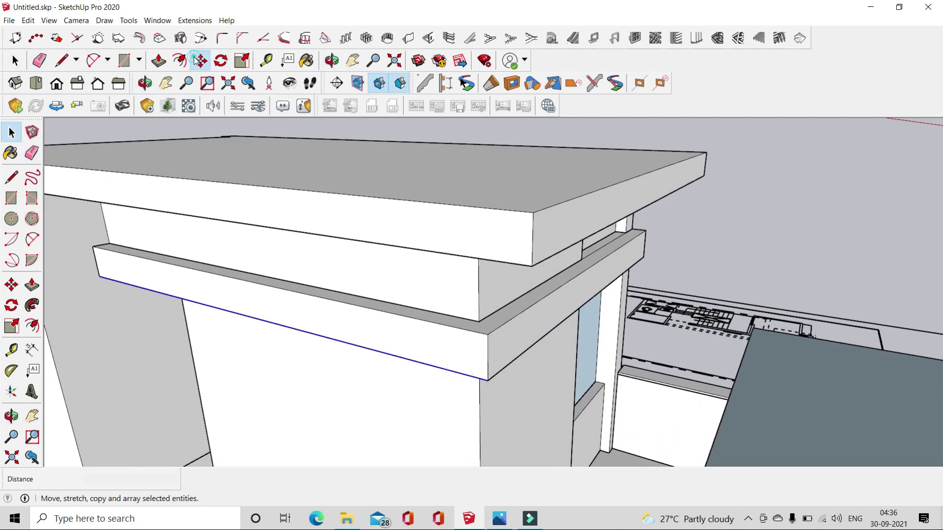
pyautogui.scroll(2, 442, 349)
pyautogui.click(515, 398)
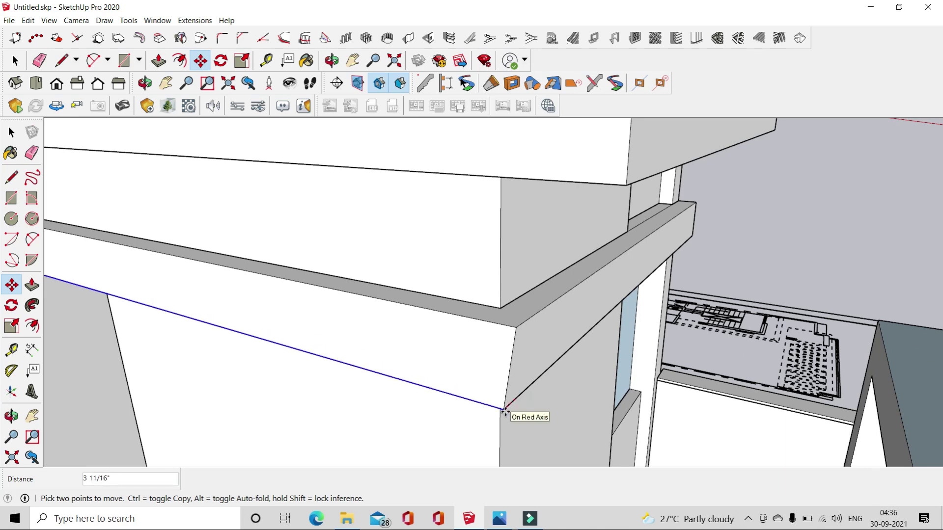
pyautogui.click(504, 409)
pyautogui.moveTo(491, 368)
pyautogui.mouseDown(button='middle')
pyautogui.moveTo(345, 383)
pyautogui.moveTo(643, 302)
pyautogui.moveTo(524, 286)
pyautogui.moveTo(516, 255)
pyautogui.mouseUp(button='middle')
pyautogui.press('space')
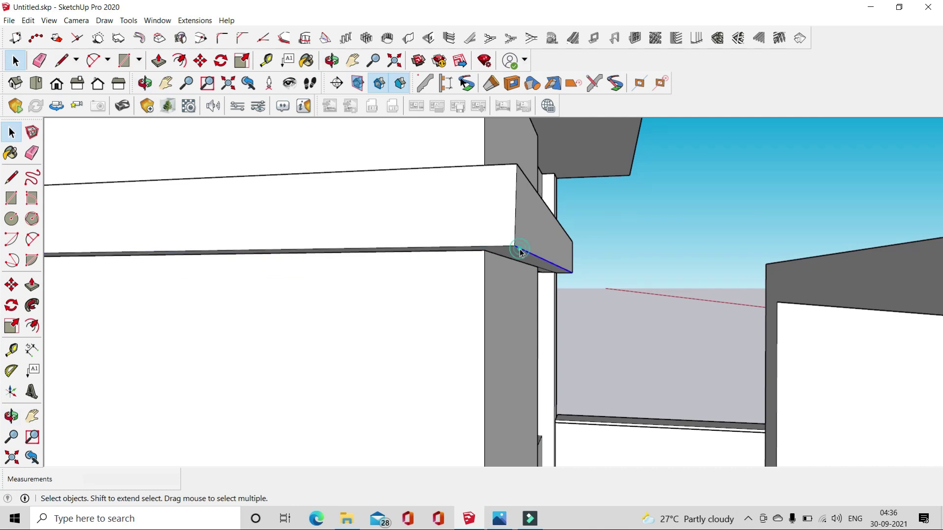
# - Shift the beam's end edge 2 inches over
pyautogui.press('m')
pyautogui.click(519, 248)
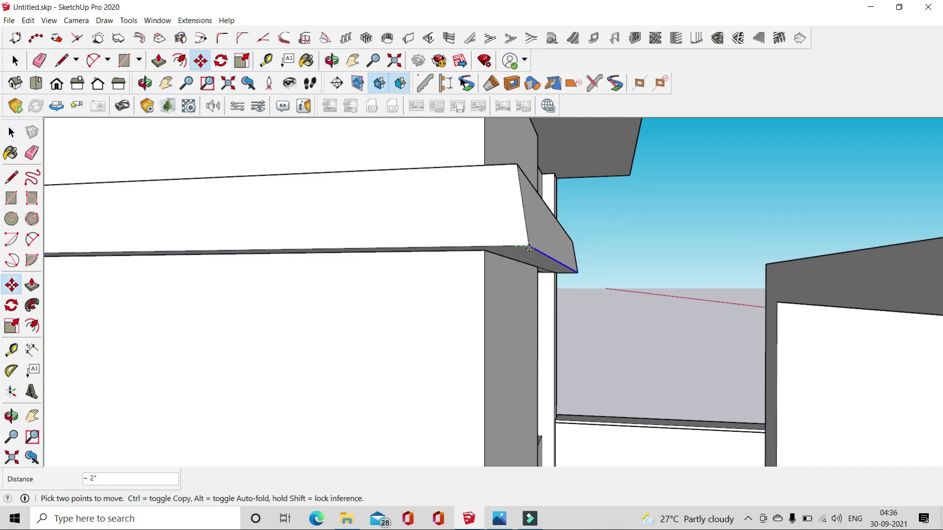
pyautogui.click(529, 248)
pyautogui.moveTo(529, 248)
pyautogui.mouseDown(button='middle')
pyautogui.moveTo(568, 274)
pyautogui.moveTo(267, 248)
pyautogui.moveTo(396, 303)
pyautogui.mouseUp(button='middle')
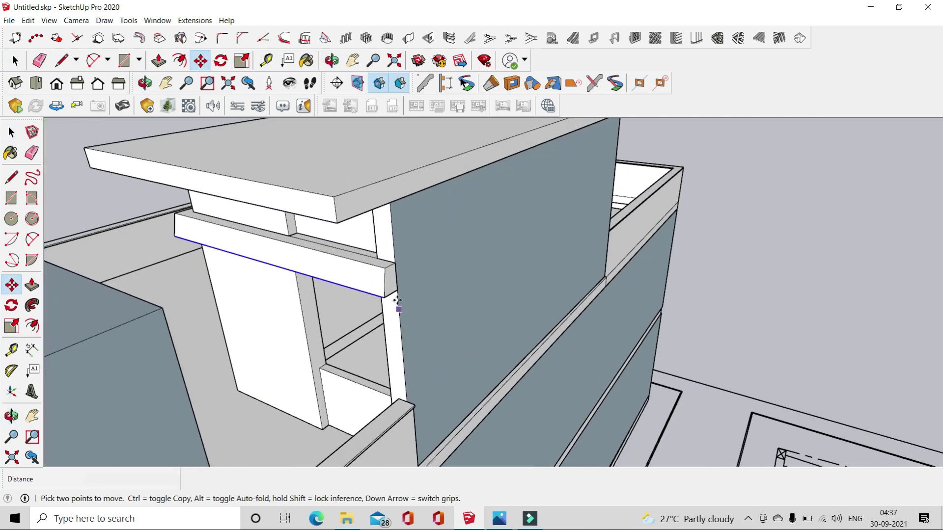
pyautogui.press('space')
# - Move the other beam-end edge 2 inches, then zoom out to the whole house
pyautogui.scroll(3, 418, 294)
pyautogui.click(365, 297)
pyautogui.click(200, 60)
pyautogui.scroll(3, 383, 297)
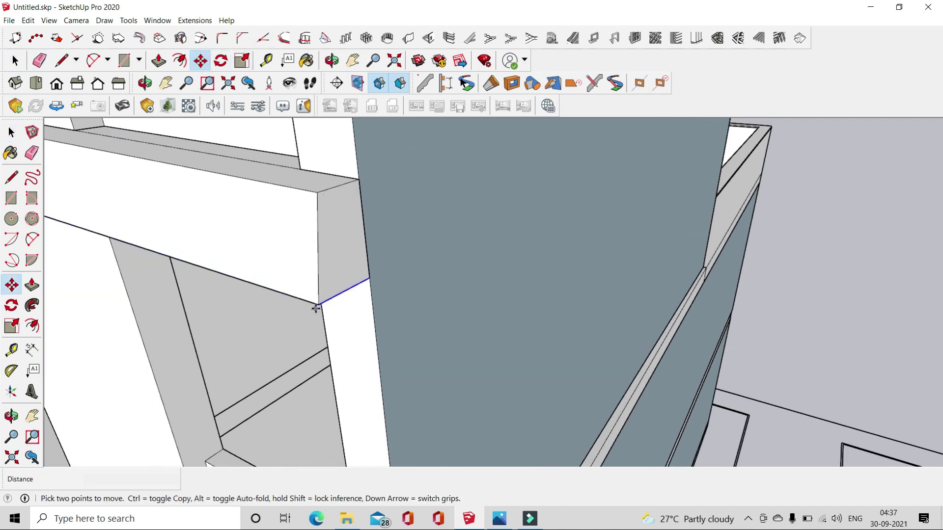
pyautogui.write('2')
pyautogui.press('Return')
pyautogui.press('space')
pyautogui.moveTo(699, 304)
pyautogui.mouseDown(button='middle')
pyautogui.moveTo(525, 241)
pyautogui.moveTo(665, 226)
pyautogui.moveTo(552, 288)
pyautogui.mouseUp(button='middle')
pyautogui.scroll(-5, 526, 241)
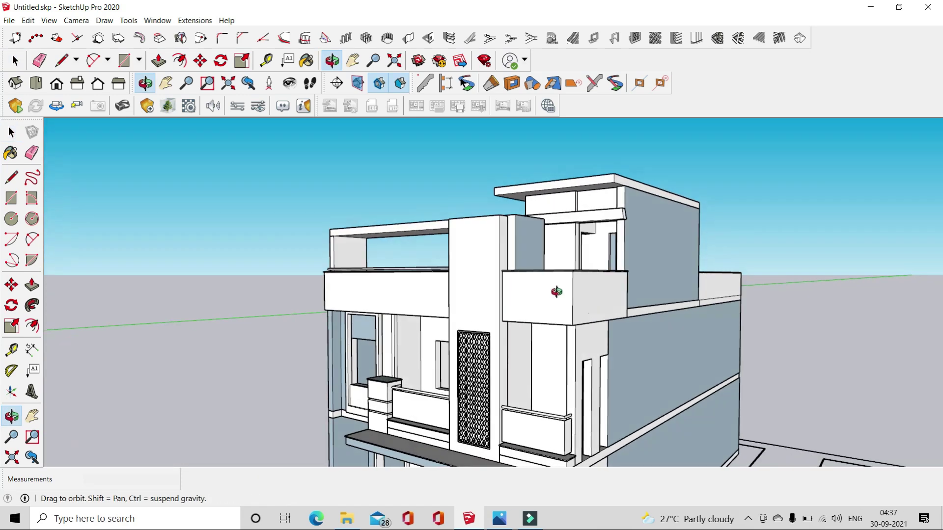
pyautogui.scroll(-3, 602, 213)
# - Begin a rectangle at the ground-floor window opening, then cancel it
pyautogui.moveTo(602, 213); pyautogui.dragTo(565, 246, button='middle')
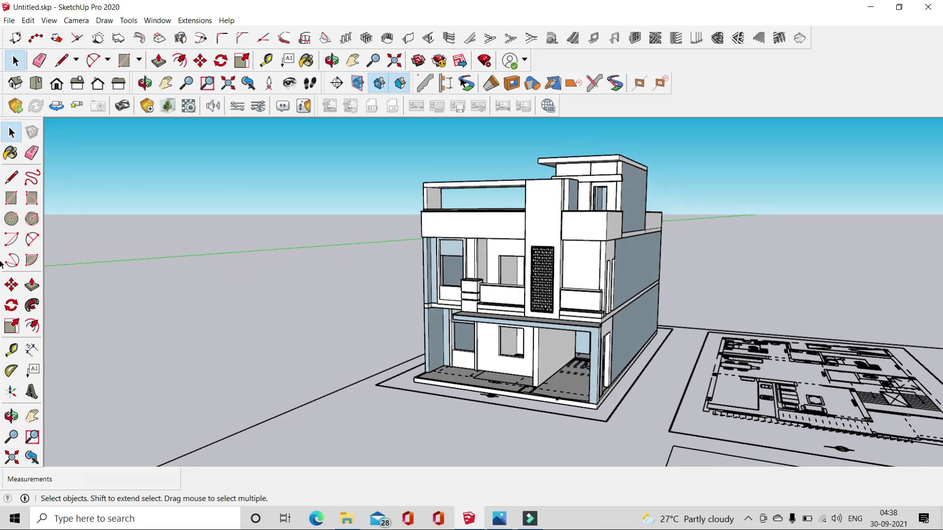
pyautogui.click(124, 60)
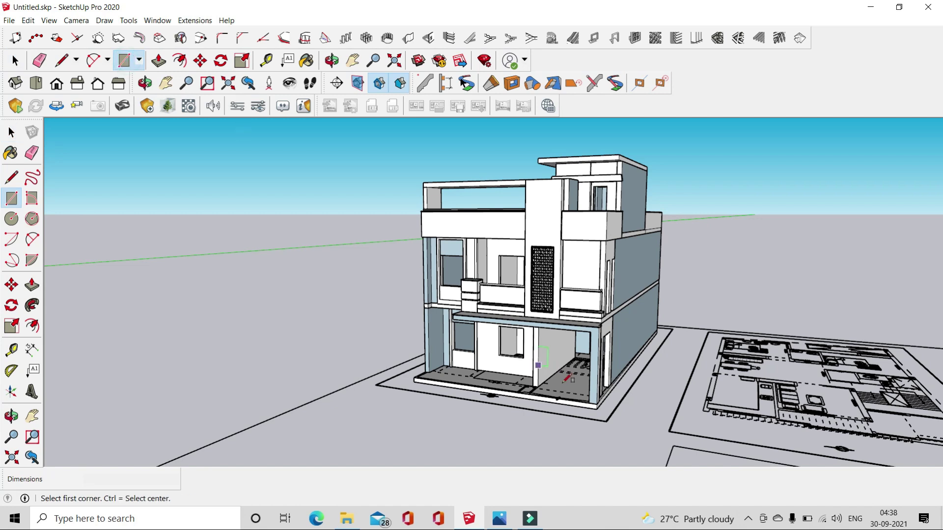
pyautogui.scroll(3, 530, 364)
pyautogui.scroll(3, 493, 344)
pyautogui.scroll(3, 492, 343)
pyautogui.scroll(3, 496, 334)
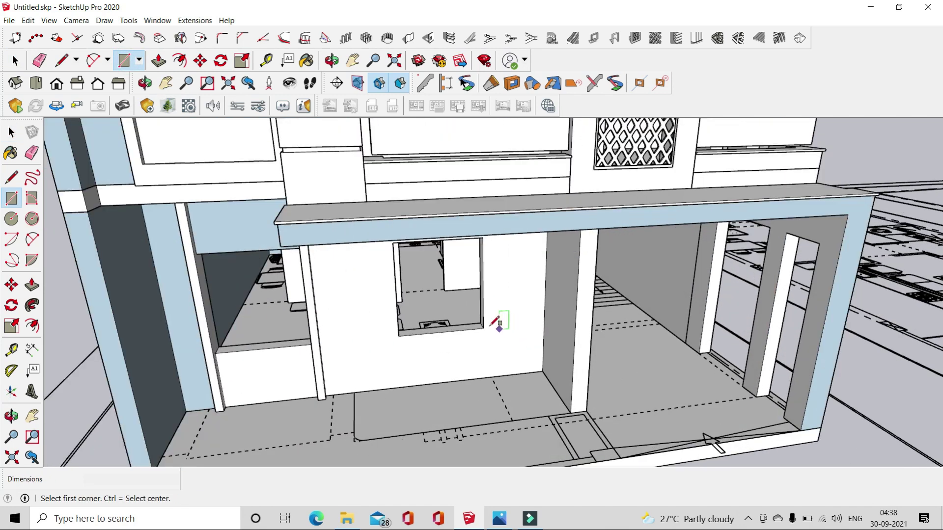
pyautogui.scroll(3, 488, 328)
pyautogui.scroll(2, 487, 328)
pyautogui.scroll(2, 496, 322)
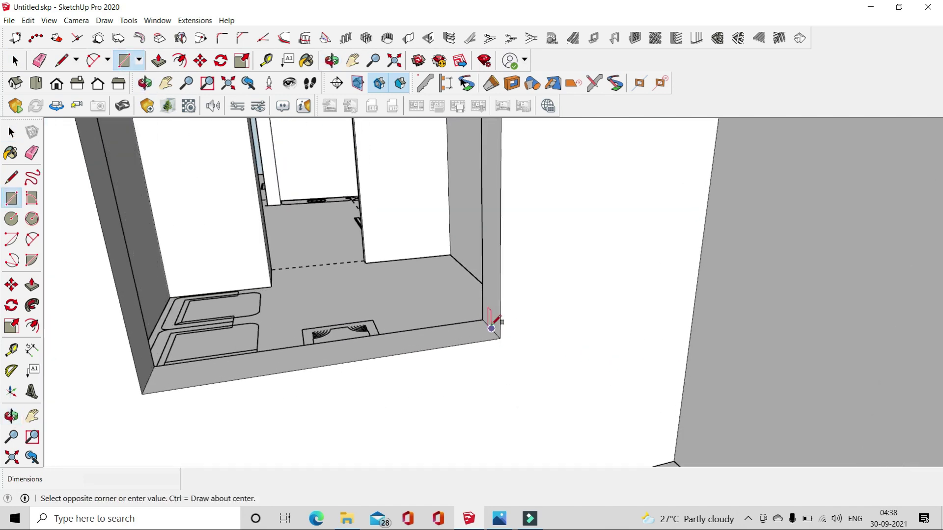
pyautogui.scroll(-3, 491, 328)
pyautogui.moveTo(491, 328)
pyautogui.mouseDown(button='middle')
pyautogui.moveTo(420, 388)
pyautogui.moveTo(316, 305)
pyautogui.mouseUp(button='middle')
pyautogui.click(301, 320)
pyautogui.press('Escape')
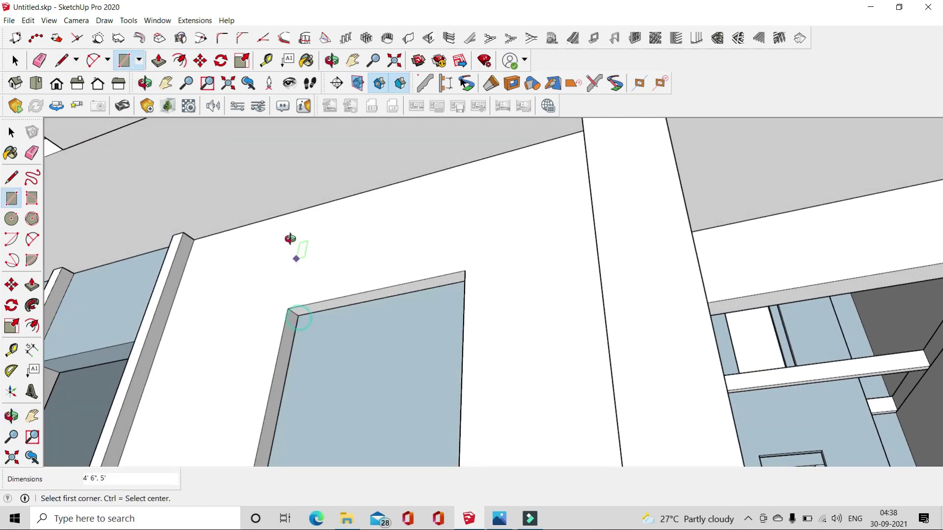
pyautogui.moveTo(290, 240); pyautogui.dragTo(343, 207, button='middle')
pyautogui.scroll(-2, 343, 206)
pyautogui.scroll(-2, 430, 327)
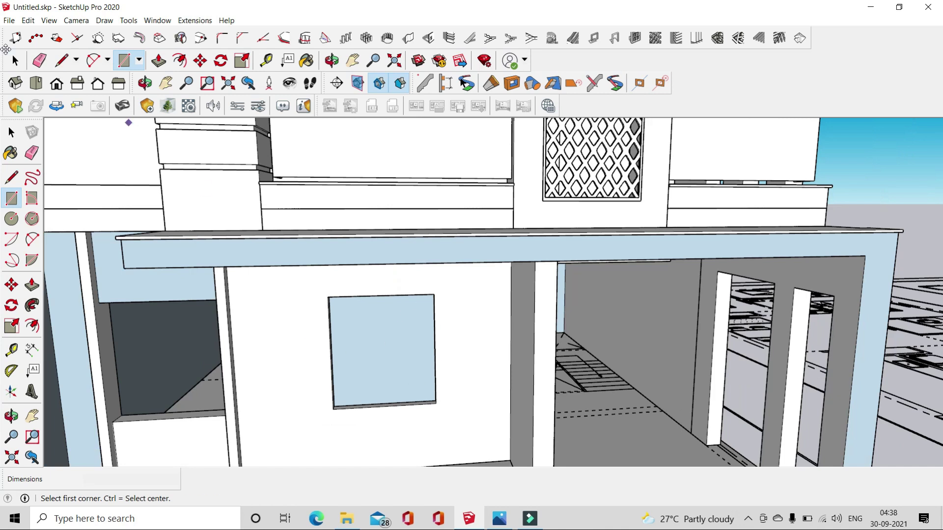
# - Create a 1001bit Panel Divider window frame with 2 rows, placed in the middle
pyautogui.click(636, 39)
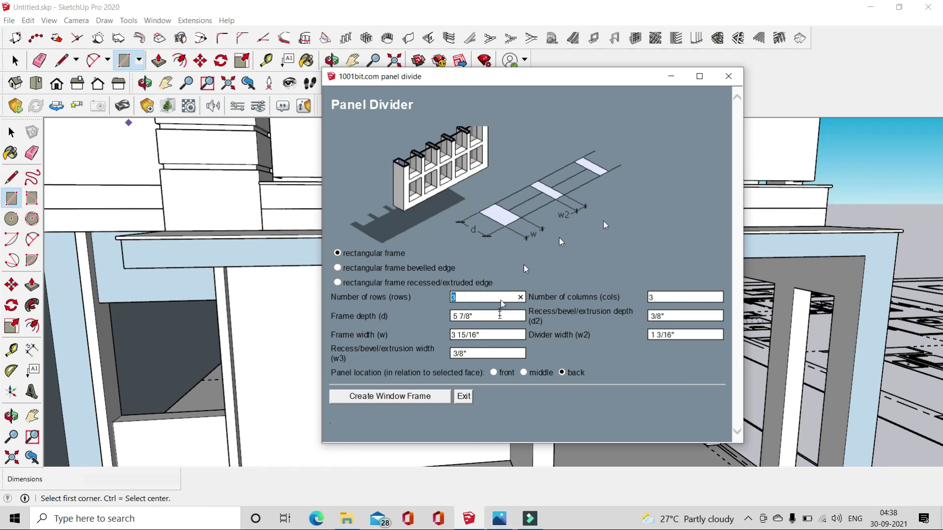
pyautogui.write('2')
pyautogui.click(526, 372)
pyautogui.click(372, 401)
pyautogui.scroll(-3, 399, 350)
pyautogui.moveTo(410, 388)
pyautogui.mouseDown(button='middle')
pyautogui.moveTo(368, 375)
pyautogui.moveTo(236, 280)
pyautogui.mouseUp(button='middle')
# - Ctrl-copy the window frame from its top corner into the neighbouring first-floor opening
pyautogui.scroll(2, 434, 395)
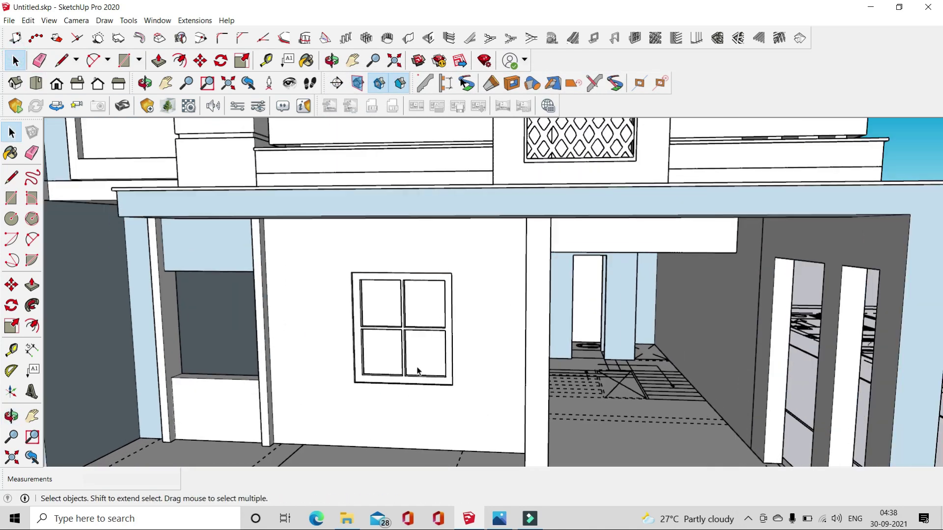
pyautogui.scroll(2, 417, 370)
pyautogui.scroll(2, 381, 296)
pyautogui.scroll(2, 358, 263)
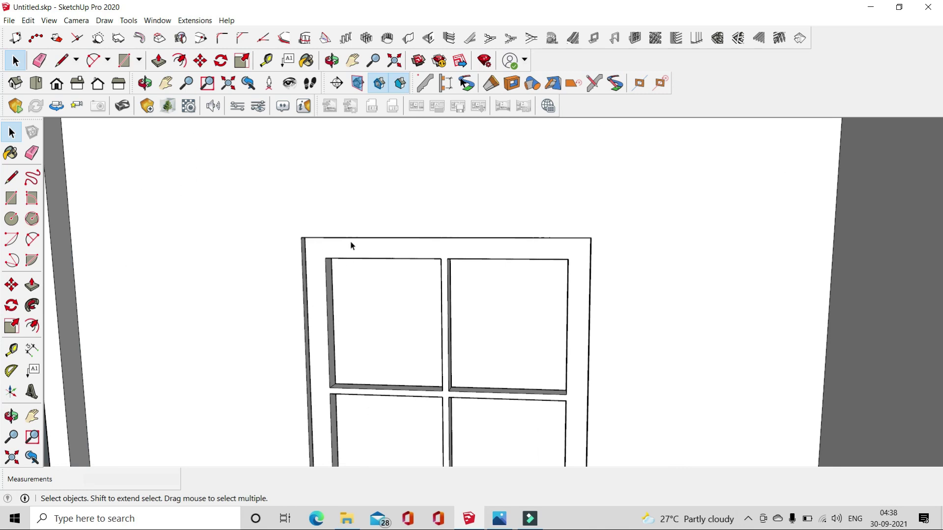
pyautogui.scroll(-2, 351, 245)
pyautogui.click(379, 320)
pyautogui.moveTo(322, 240); pyautogui.dragTo(229, 112, button='middle')
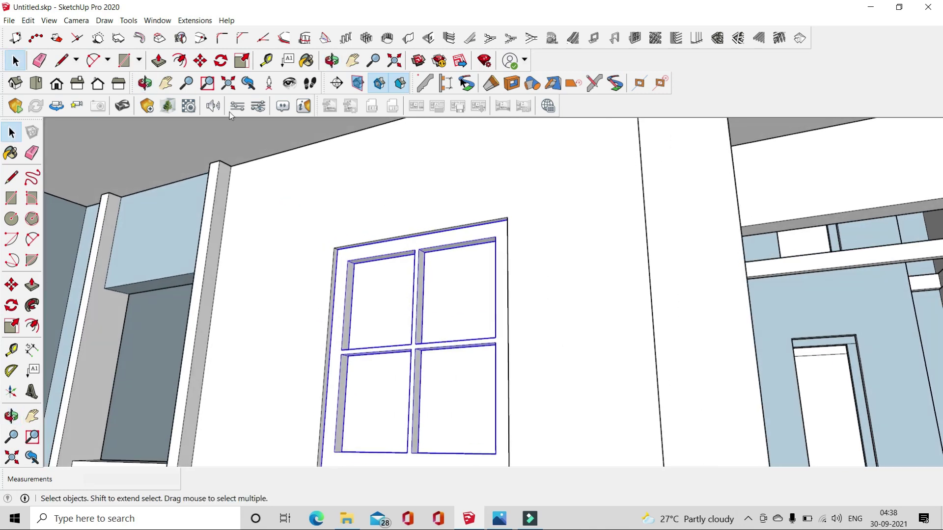
pyautogui.click(202, 64)
pyautogui.scroll(1, 362, 270)
pyautogui.scroll(3, 322, 234)
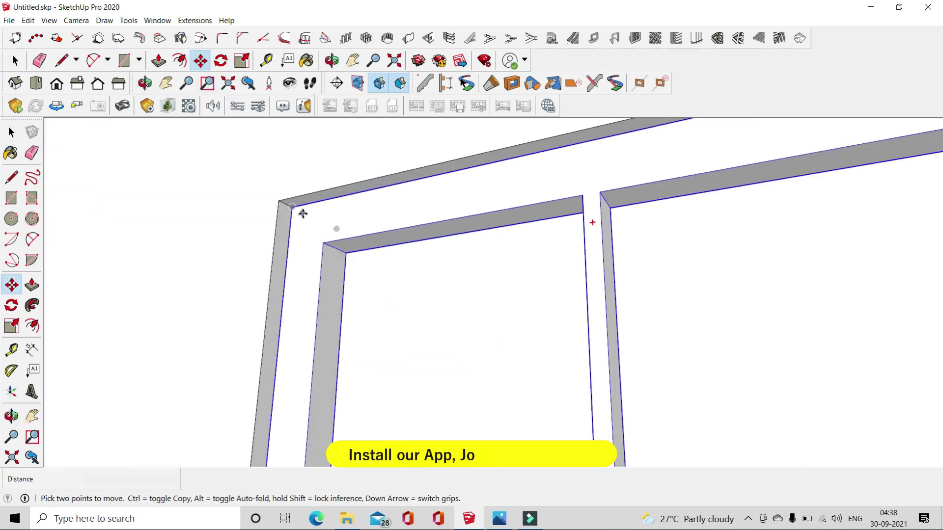
pyautogui.click(277, 201)
pyautogui.press('ctrl')
pyautogui.scroll(-2, 378, 204)
pyautogui.scroll(-2, 463, 301)
pyautogui.scroll(-2, 570, 288)
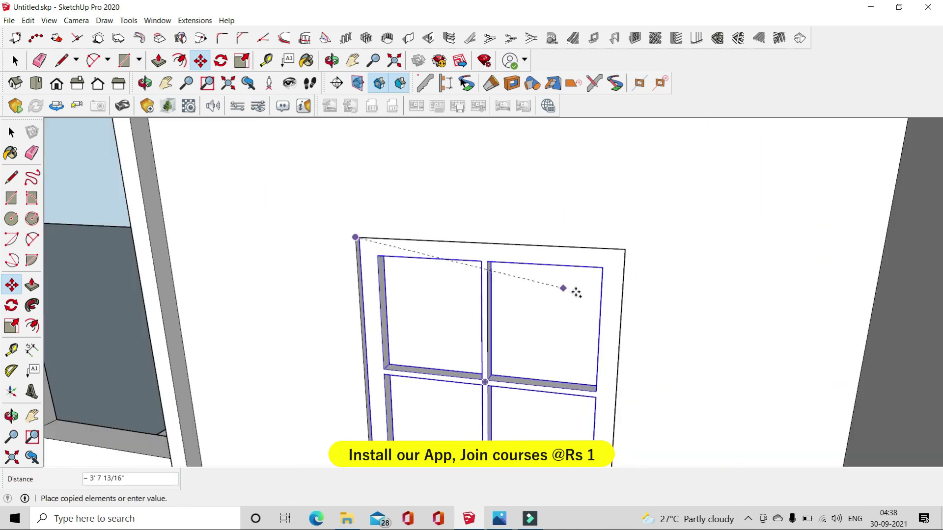
pyautogui.scroll(-3, 584, 293)
pyautogui.scroll(-2, 583, 294)
pyautogui.scroll(3, 393, 275)
pyautogui.scroll(3, 354, 241)
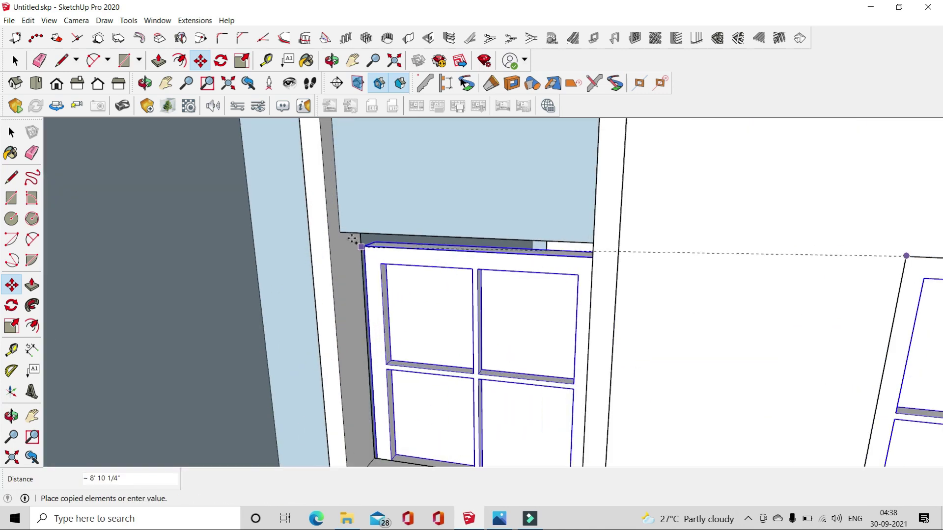
pyautogui.click(342, 234)
pyautogui.press('ctrl')
pyautogui.scroll(-2, 342, 234)
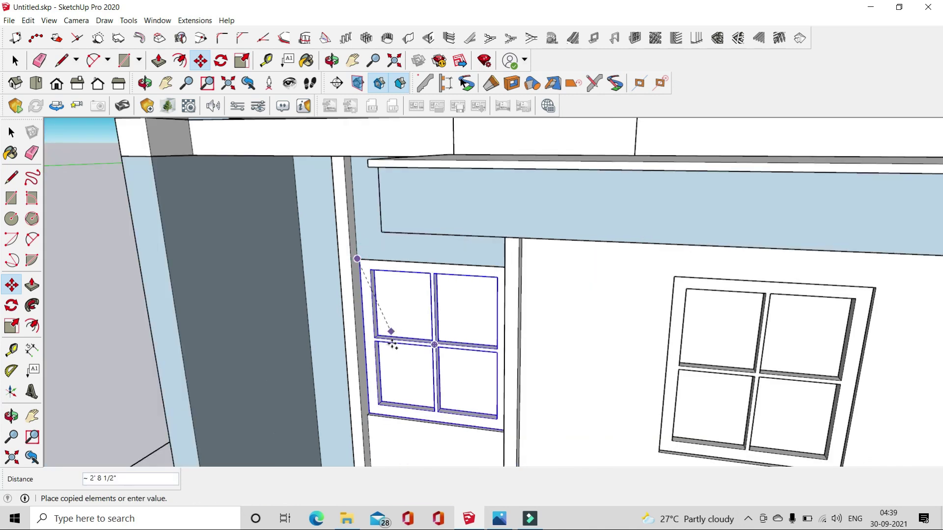
pyautogui.scroll(-2, 390, 337)
pyautogui.scroll(-2, 400, 358)
pyautogui.scroll(3, 370, 212)
pyautogui.scroll(2, 369, 211)
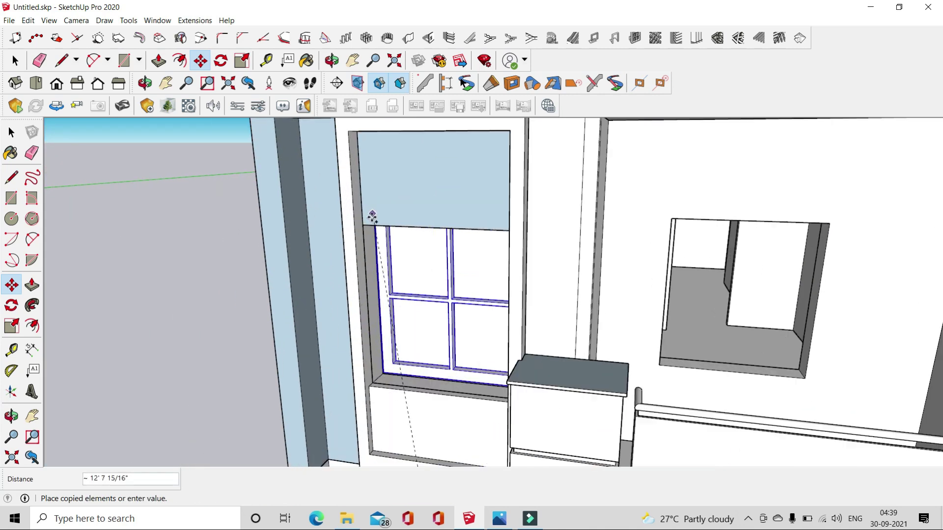
pyautogui.scroll(3, 372, 215)
# - Copy the window frame into the top-floor room's window opening
pyautogui.moveTo(372, 214)
pyautogui.mouseDown(button='middle')
pyautogui.moveTo(331, 216)
pyautogui.moveTo(342, 210)
pyautogui.mouseUp(button='middle')
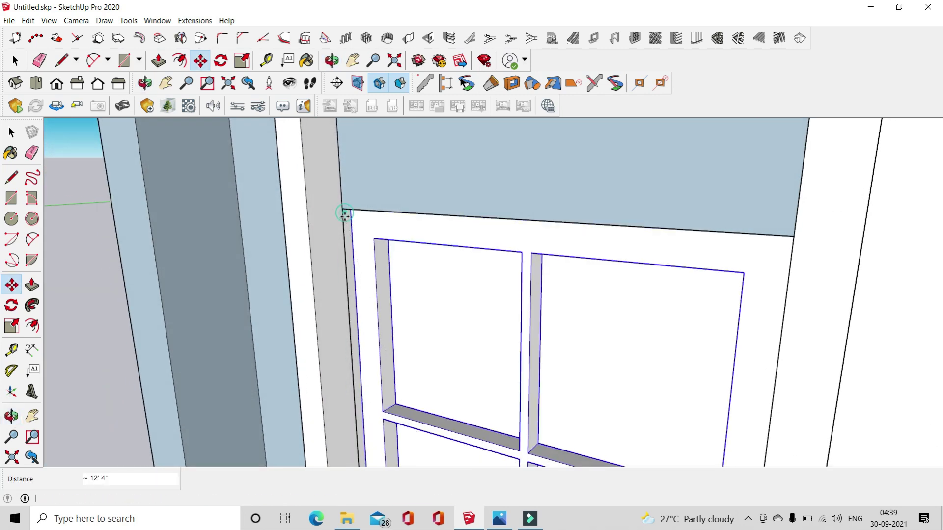
pyautogui.scroll(-2, 342, 209)
pyautogui.scroll(-4, 157, 211)
pyautogui.scroll(3, 383, 236)
pyautogui.moveTo(383, 236); pyautogui.dragTo(391, 243, button='middle')
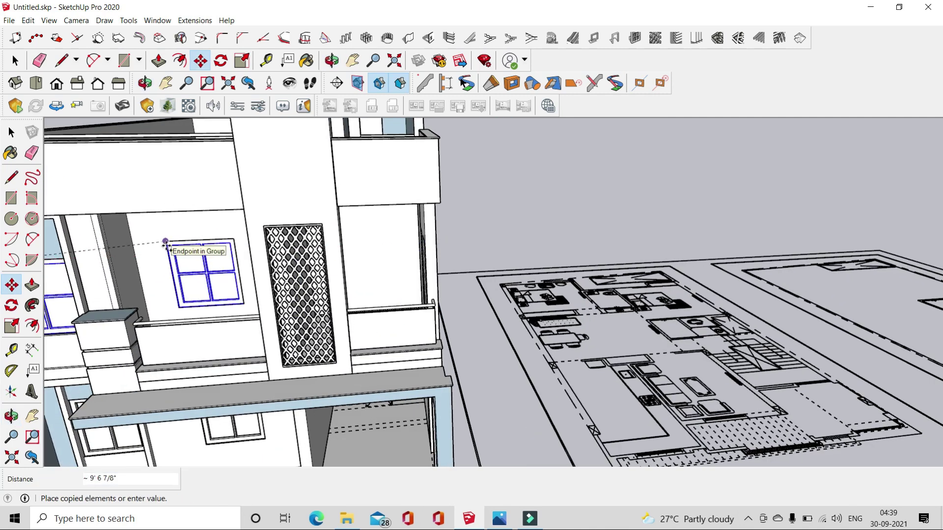
pyautogui.scroll(-3, 166, 241)
pyautogui.scroll(-2, 221, 246)
pyautogui.moveTo(221, 245); pyautogui.dragTo(236, 248, button='middle')
pyautogui.scroll(1, 242, 248)
pyautogui.scroll(3, 243, 250)
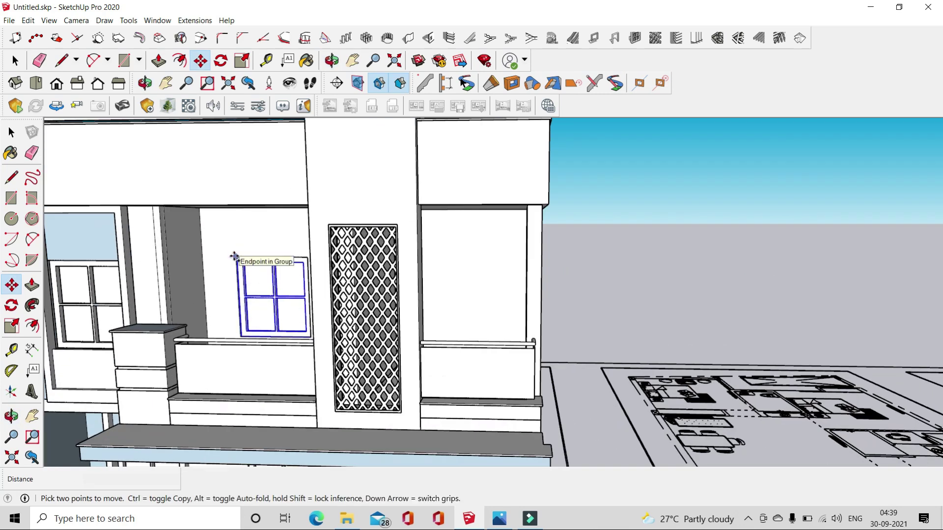
pyautogui.scroll(3, 234, 256)
pyautogui.scroll(3, 235, 254)
pyautogui.press('ctrl')
pyautogui.click(240, 261)
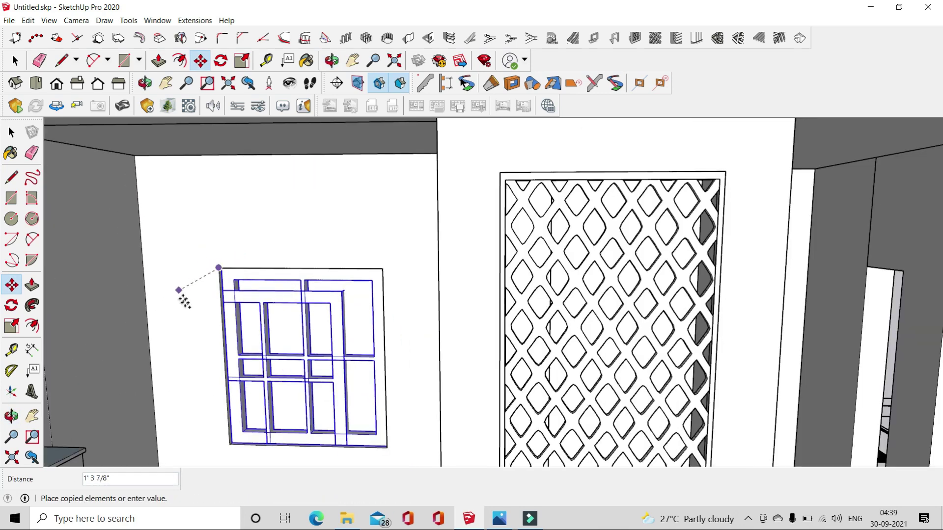
pyautogui.scroll(-3, 184, 301)
pyautogui.scroll(-5, 246, 353)
pyautogui.moveTo(568, 213); pyautogui.dragTo(495, 238, button='middle')
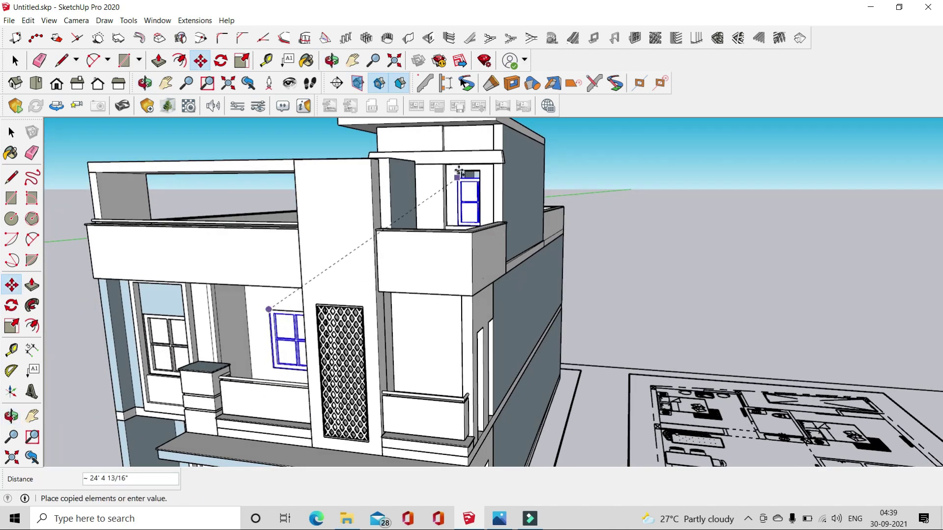
pyautogui.scroll(3, 459, 173)
pyautogui.scroll(3, 448, 158)
pyautogui.scroll(2, 410, 116)
pyautogui.click(397, 163)
pyautogui.click(15, 63)
pyautogui.scroll(-3, 94, 238)
pyautogui.moveTo(297, 241)
pyautogui.mouseDown(button='middle')
pyautogui.moveTo(633, 226)
pyautogui.moveTo(482, 310)
pyautogui.moveTo(419, 257)
pyautogui.moveTo(446, 208)
pyautogui.mouseUp(button='middle')
pyautogui.scroll(-5, 633, 226)
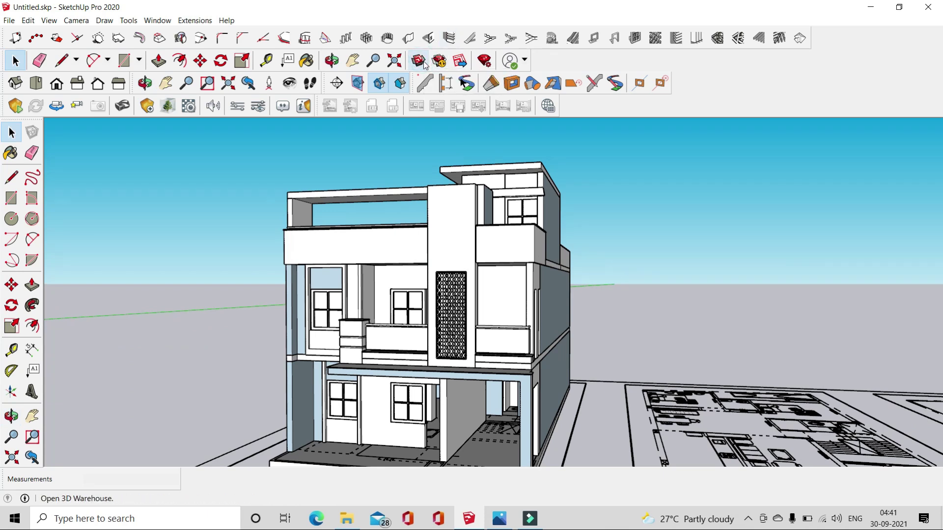
# - Search 3D Warehouse for 'door' and open the Basic Six Panel Door model details
pyautogui.click(421, 109)
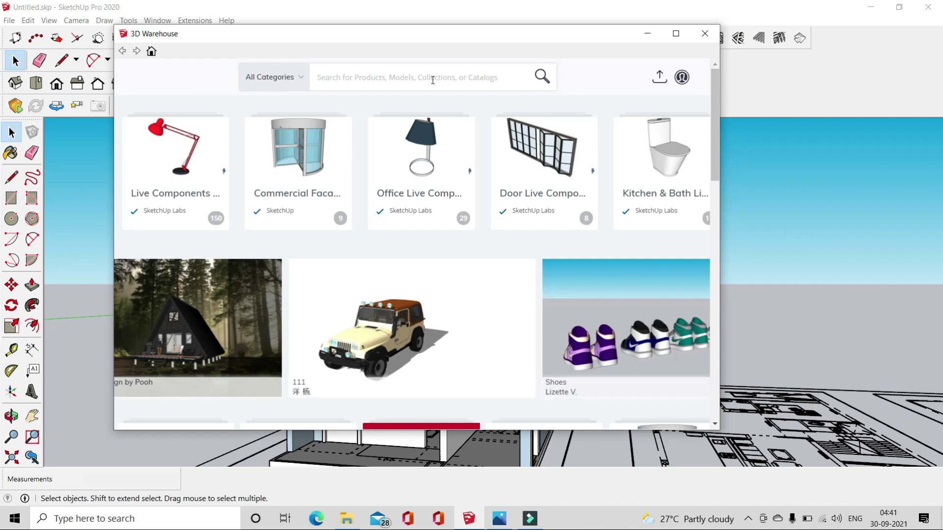
pyautogui.click(433, 78)
pyautogui.write('door')
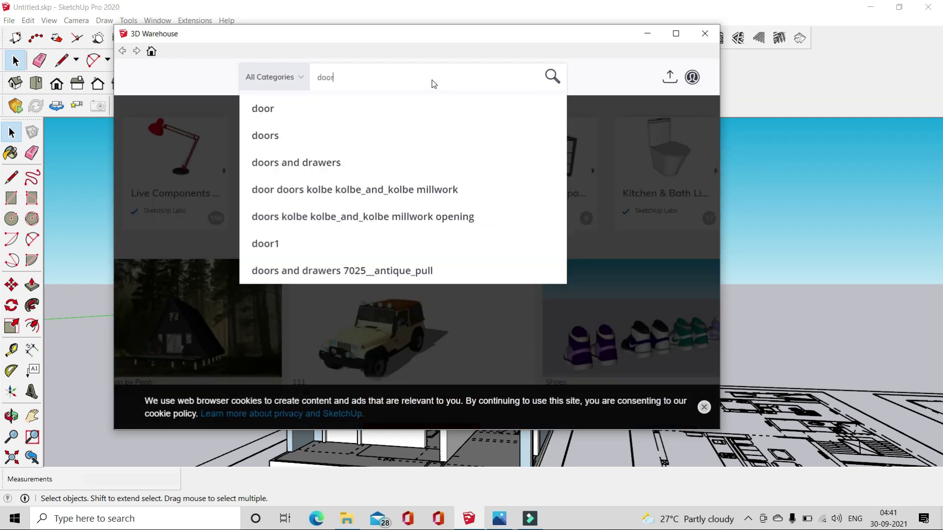
pyautogui.click(328, 112)
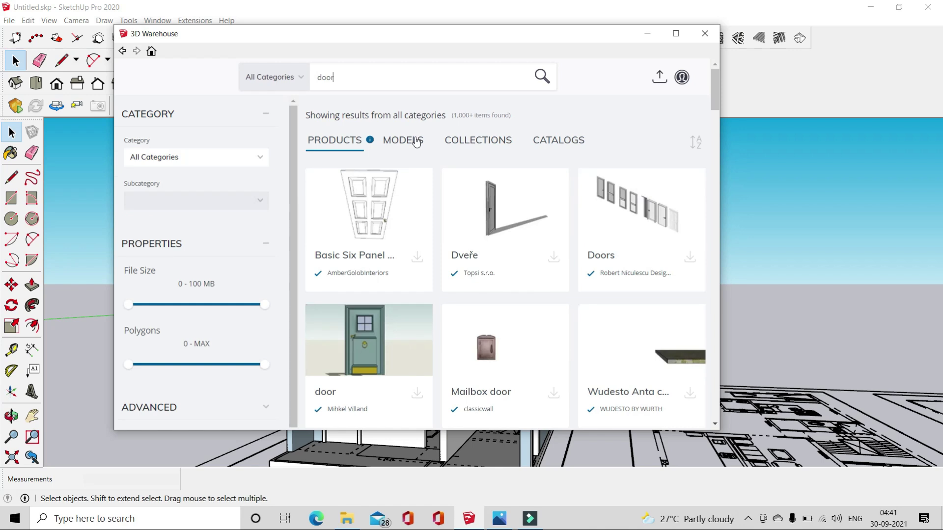
pyautogui.click(397, 189)
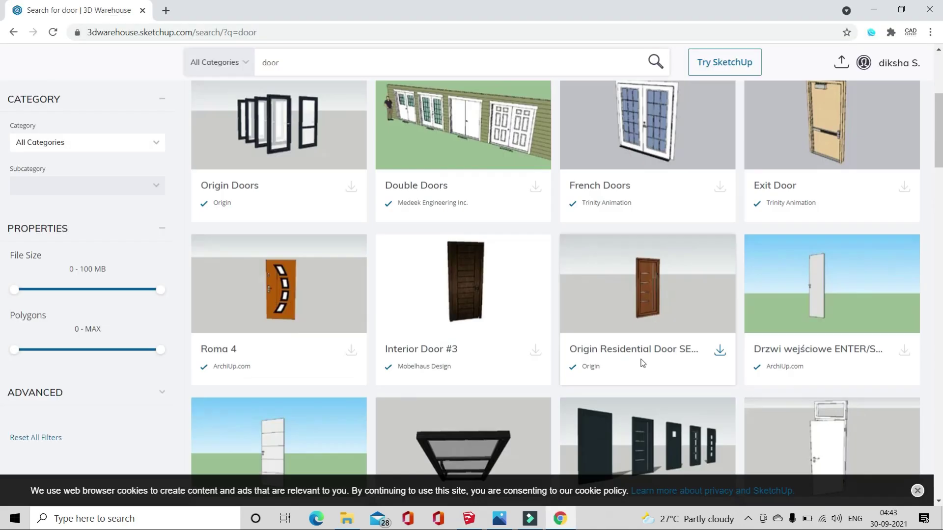
# - Browse the 3D Warehouse results and view the 'Kozijn en deur met 10 ruitjes' door's details
pyautogui.scroll(-5, 642, 362)
pyautogui.scroll(-2, 643, 360)
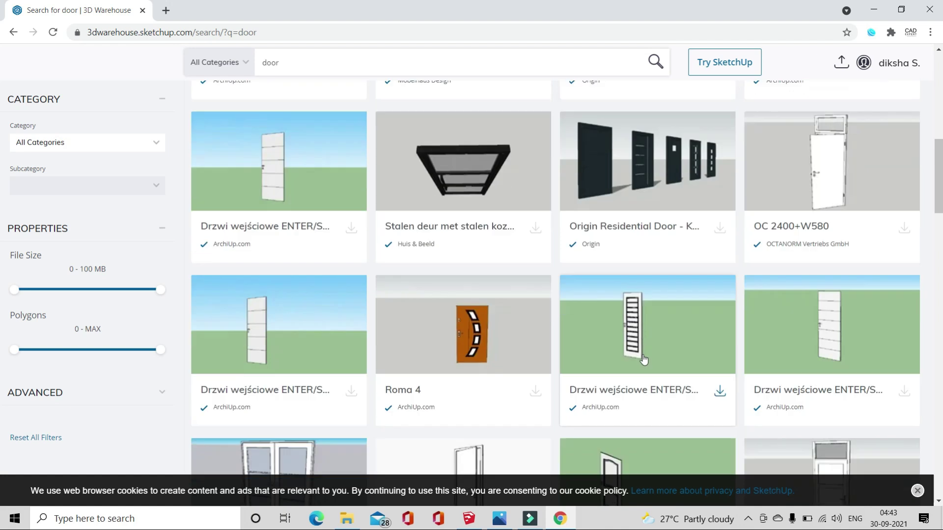
pyautogui.scroll(-6, 643, 360)
pyautogui.scroll(-5, 643, 358)
pyautogui.scroll(-5, 643, 358)
pyautogui.scroll(-5, 645, 356)
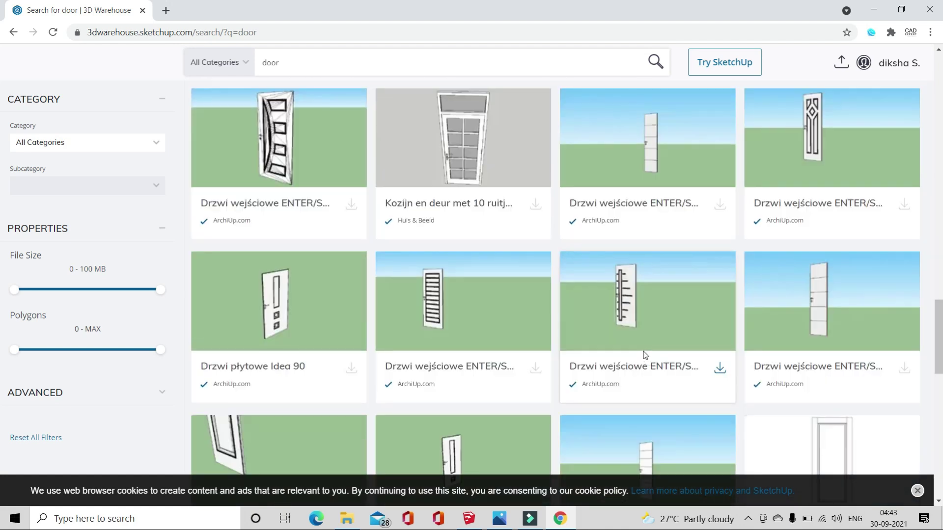
pyautogui.click(484, 126)
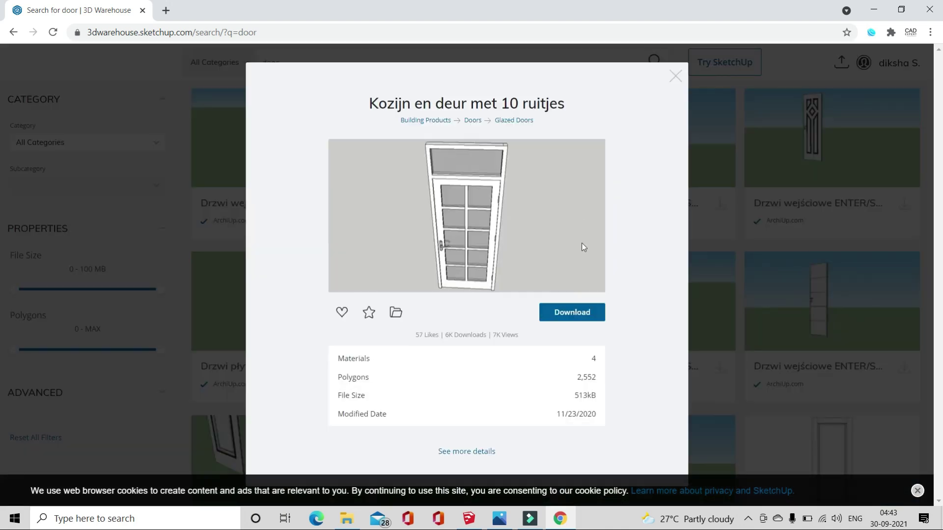
pyautogui.click(682, 95)
pyautogui.scroll(-5, 751, 200)
pyautogui.scroll(-1, 589, 311)
pyautogui.scroll(6, 566, 288)
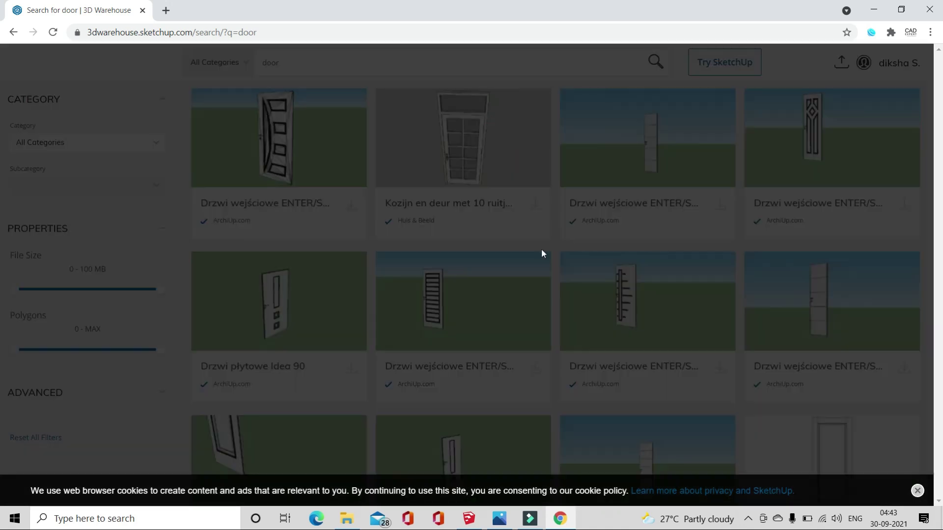
# - Download the glazed 'Kozijn en deur met 10 ruitjes' door model as a SketchUp file
pyautogui.click(565, 313)
pyautogui.click(556, 333)
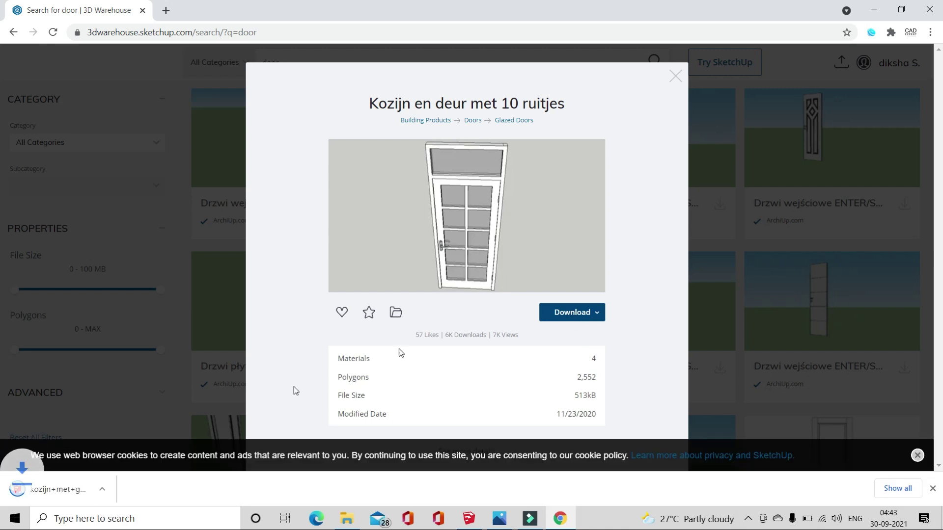
pyautogui.click(598, 319)
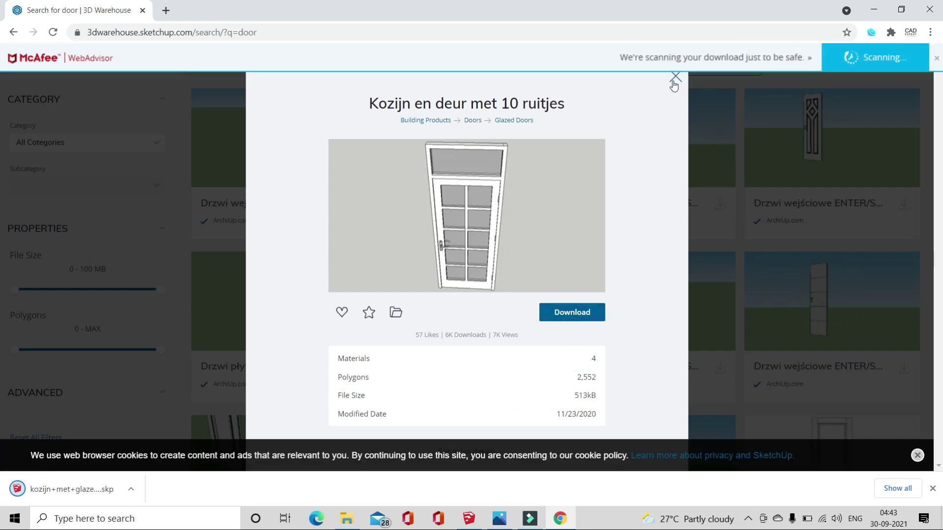
pyautogui.click(673, 84)
pyautogui.scroll(-3, 474, 201)
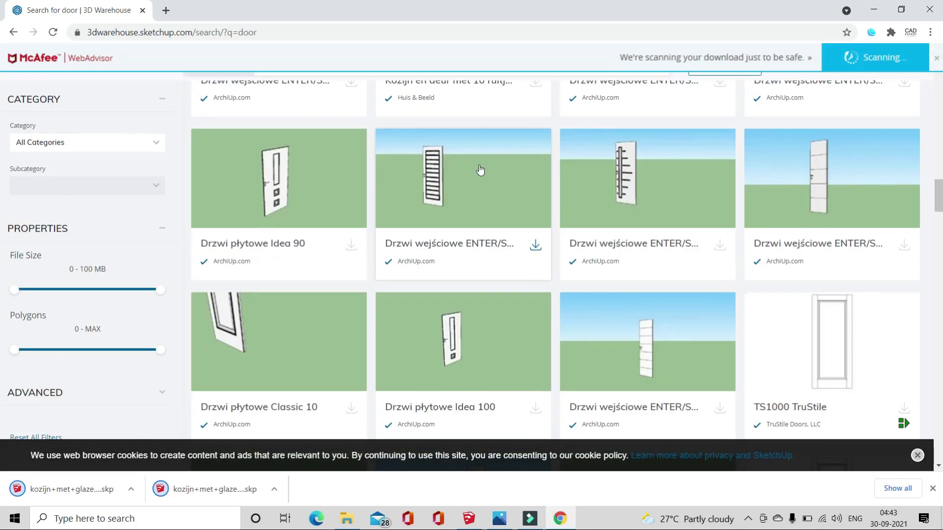
# - Download the louvred entry door and show the downloads in a maximized Downloads folder
pyautogui.click(480, 170)
pyautogui.click(570, 312)
pyautogui.click(569, 354)
pyautogui.click(131, 489)
pyautogui.click(162, 447)
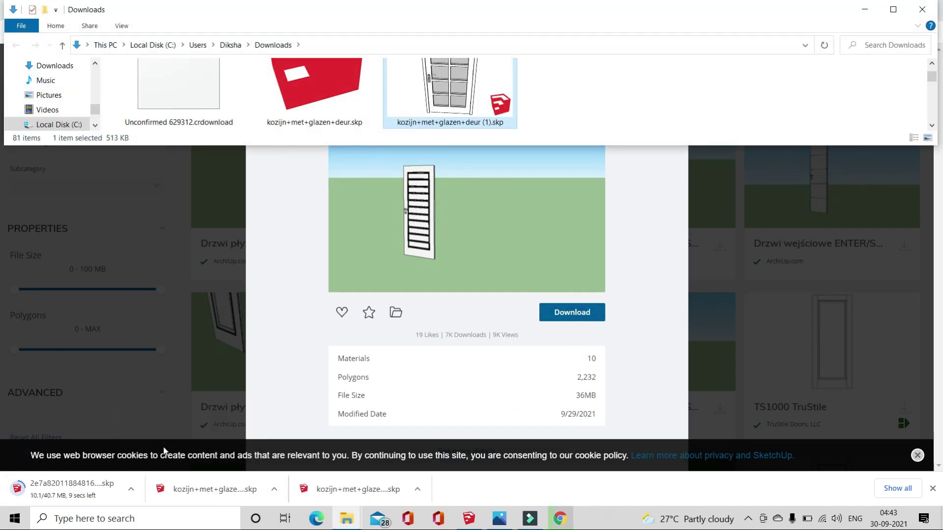
pyautogui.click(892, 9)
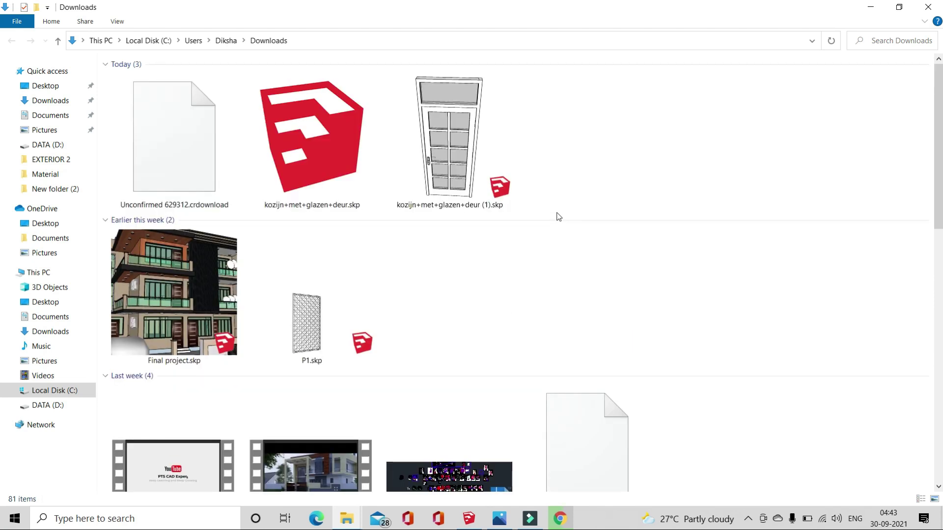
# - Open kozijn+met+glazen+deur (1).skp and the louvred door file, with the glazed door in front
pyautogui.click(504, 176)
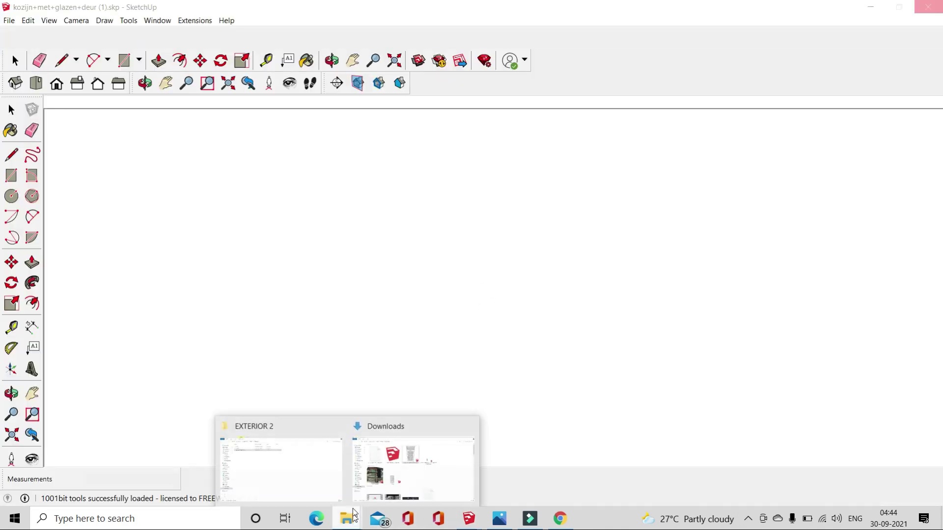
pyautogui.click(417, 456)
pyautogui.click(607, 199)
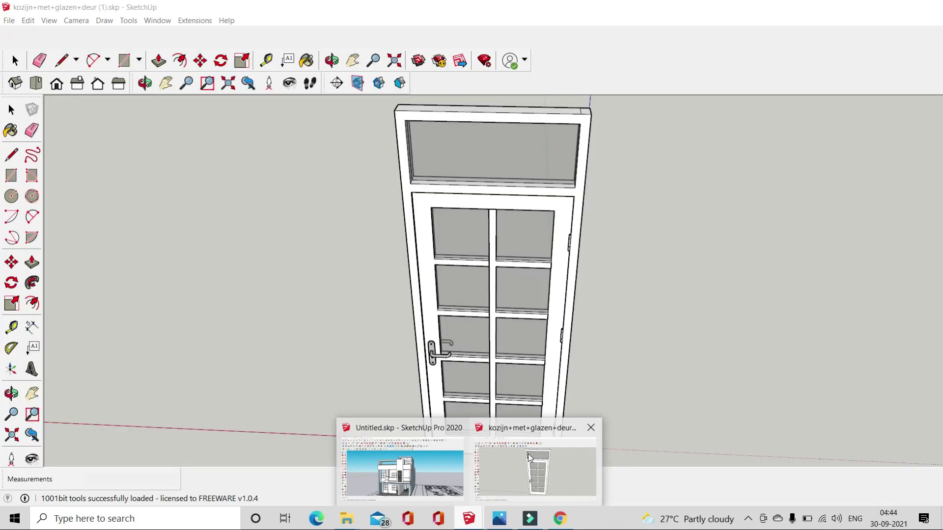
pyautogui.click(528, 453)
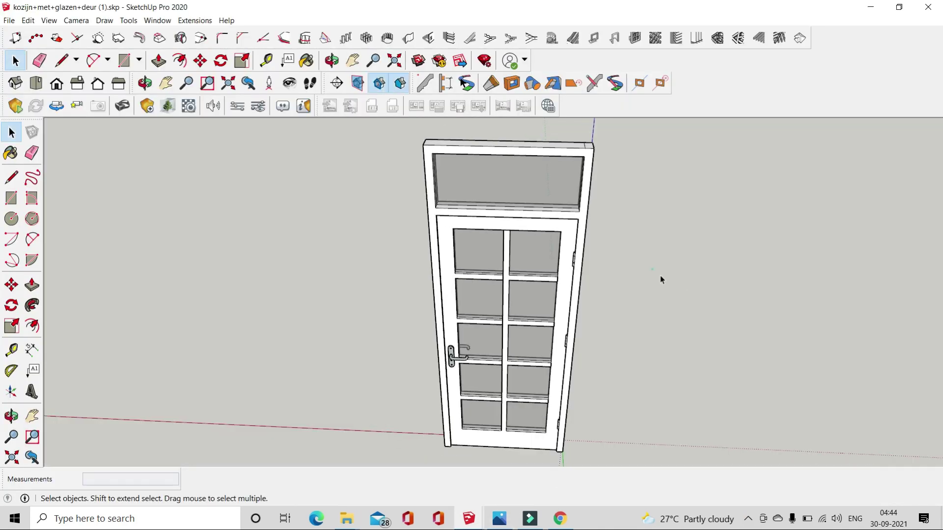
# - Copy the louvred door and paste it beside the glazed door in the kozijn model
pyautogui.moveTo(659, 275)
pyautogui.mouseDown(button='middle')
pyautogui.moveTo(570, 210)
pyautogui.moveTo(524, 482)
pyautogui.mouseUp(button='middle')
pyautogui.moveTo(468, 518)
pyautogui.click(482, 470)
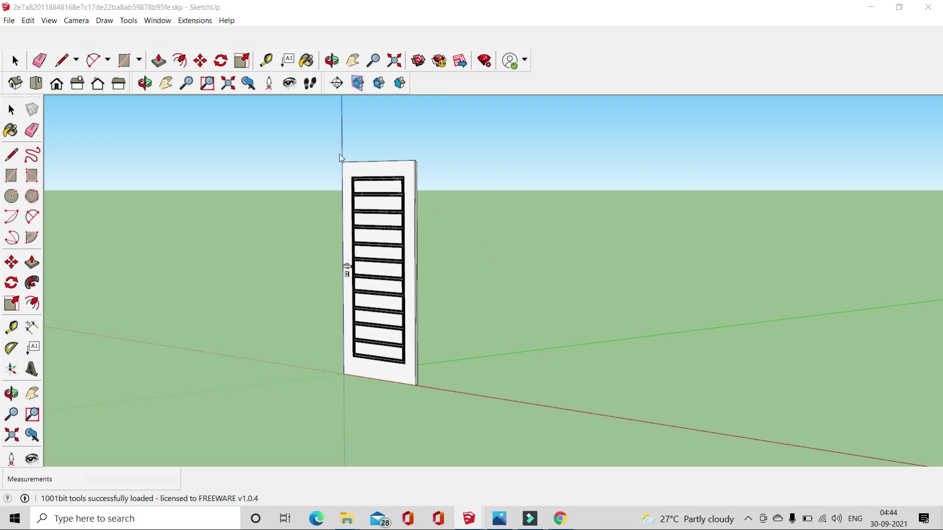
pyautogui.click(361, 185)
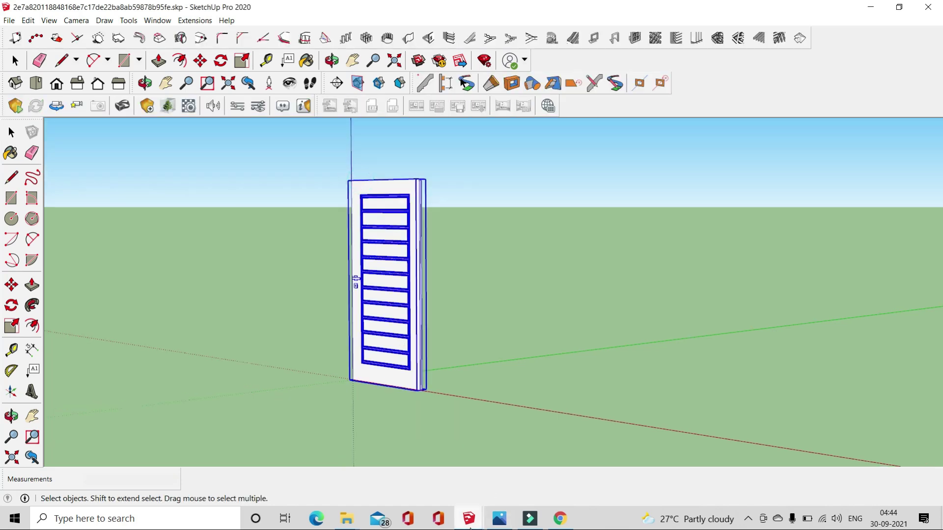
pyautogui.click(463, 459)
pyautogui.hotkey('ctrl', 'v')
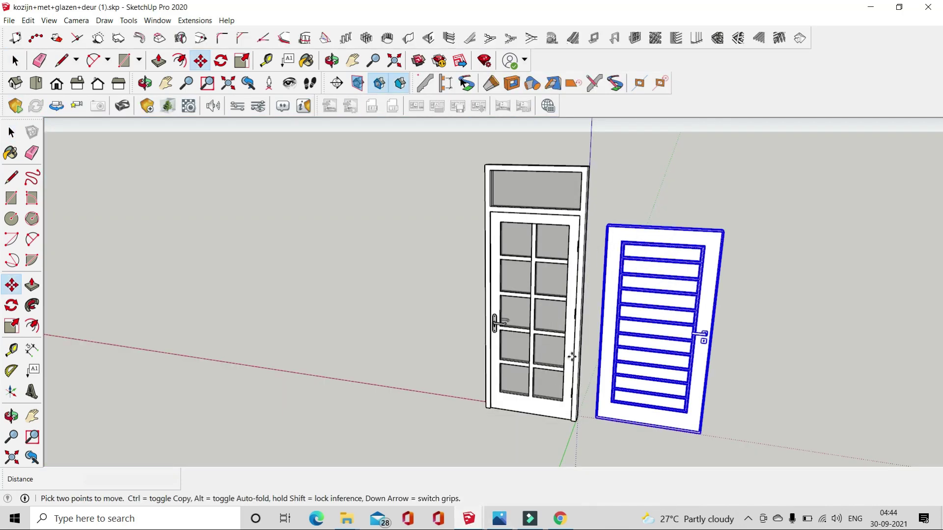
pyautogui.click(13, 61)
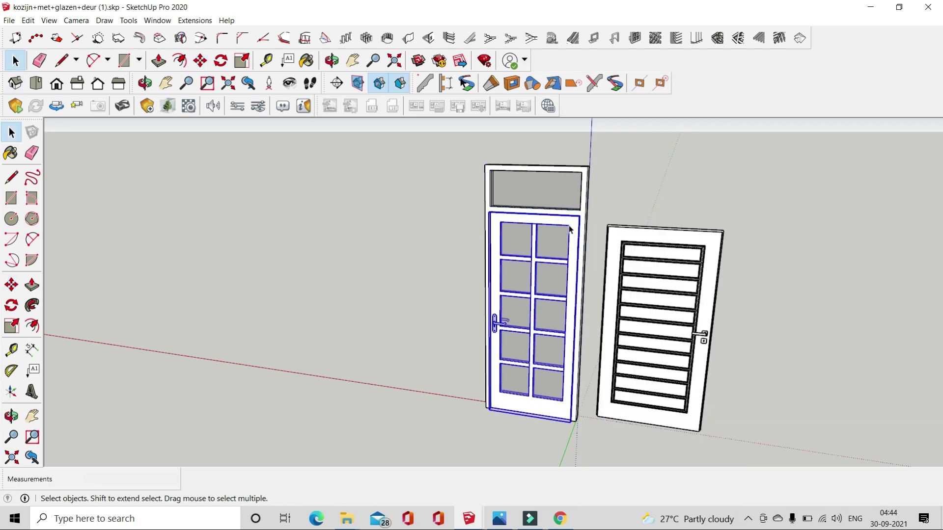
# - Delete the glass door leaf and move the louvred door into the frame opening
pyautogui.press('Delete')
pyautogui.click(703, 337)
pyautogui.press('m')
pyautogui.scroll(5, 577, 405)
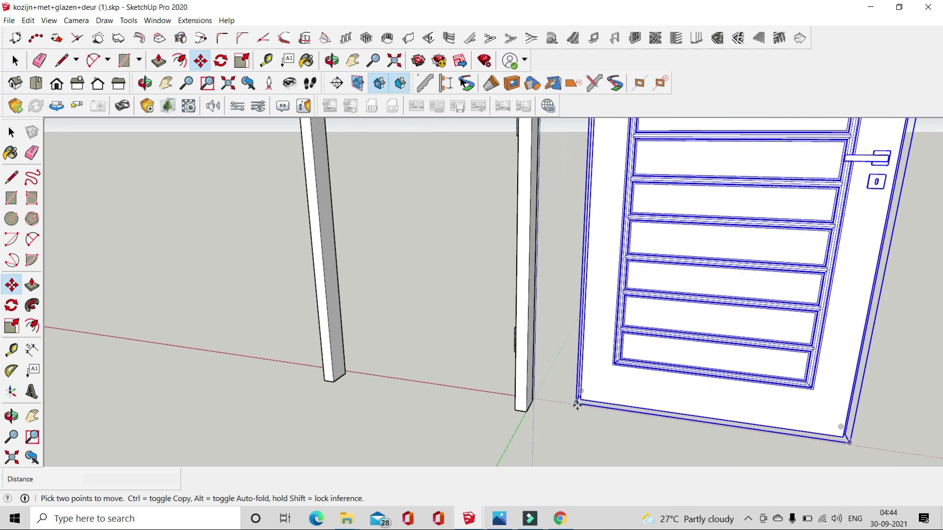
pyautogui.click(577, 405)
pyautogui.click(328, 381)
# - Scale the louvred door to about 0.85 width and 1.05 height to fit the frame
pyautogui.press('s')
pyautogui.moveTo(328, 381); pyautogui.dragTo(587, 188, button='middle')
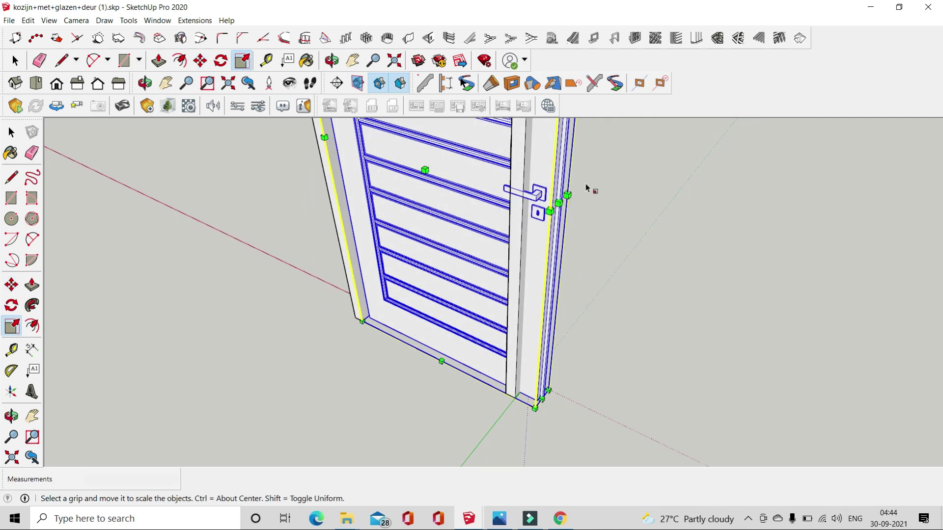
pyautogui.moveTo(559, 203); pyautogui.dragTo(519, 190)
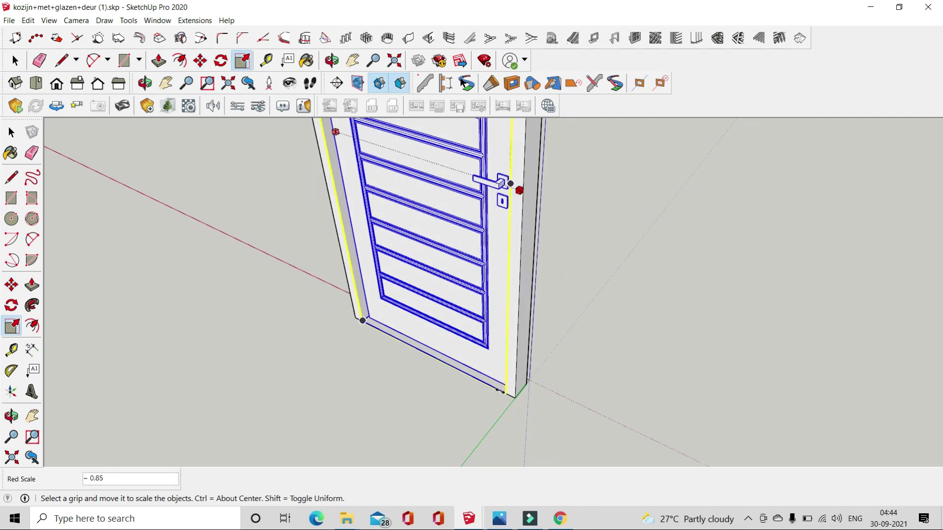
pyautogui.click(519, 190)
pyautogui.moveTo(519, 190); pyautogui.dragTo(457, 155, button='middle')
pyautogui.moveTo(457, 155); pyautogui.dragTo(475, 166)
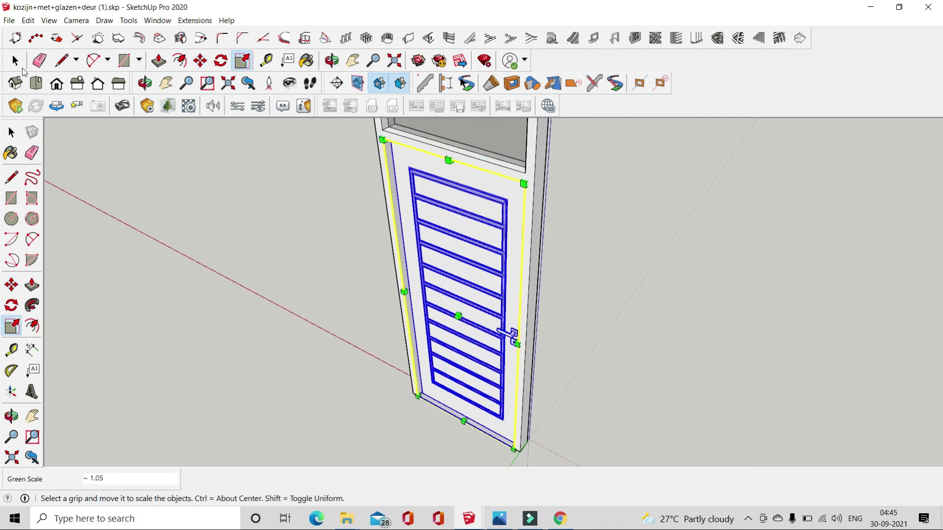
pyautogui.click(14, 60)
pyautogui.scroll(-3, 294, 337)
pyautogui.moveTo(293, 338); pyautogui.dragTo(258, 154, button='middle')
pyautogui.click(387, 464)
# - Paste the fitted door into the house model at the ground-floor entrance
pyautogui.hotkey('ctrl', 'v')
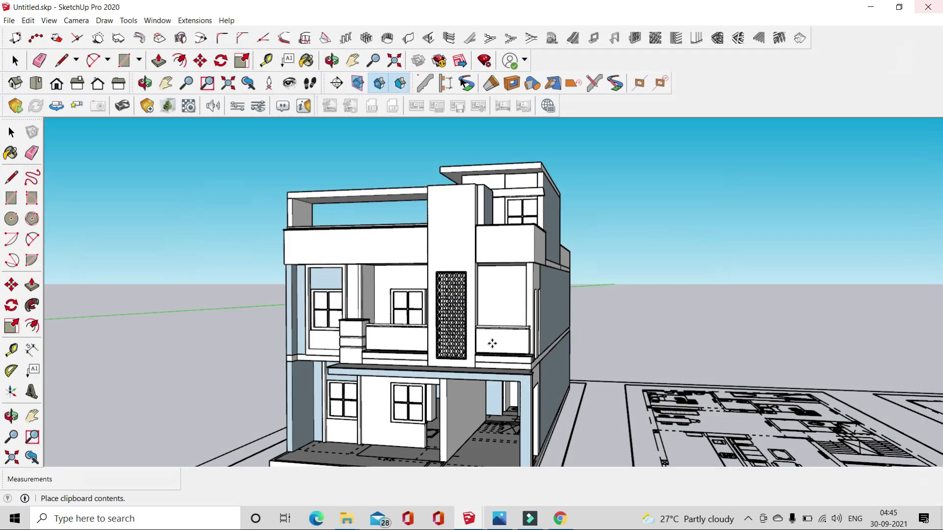
pyautogui.scroll(-3, 585, 295)
pyautogui.moveTo(584, 295); pyautogui.dragTo(528, 415, button='middle')
pyautogui.scroll(3, 510, 393)
pyautogui.scroll(3, 499, 369)
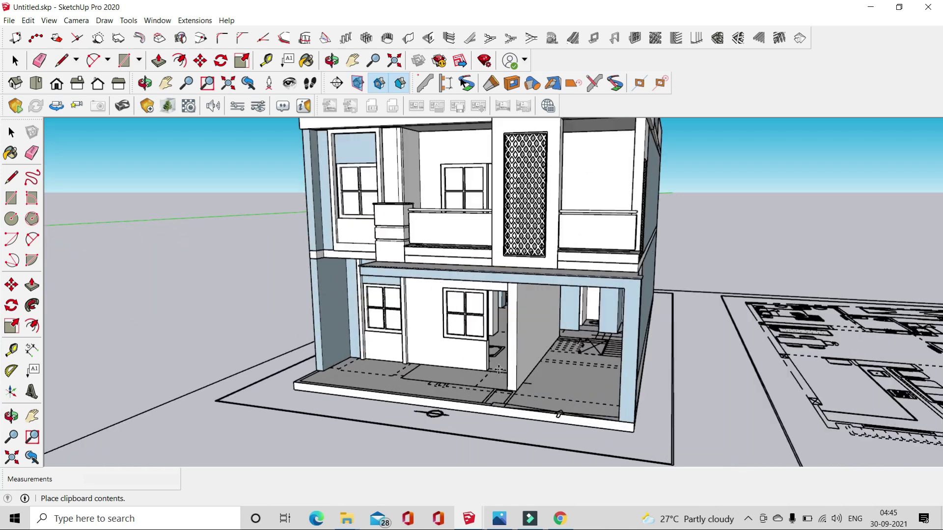
pyautogui.scroll(2, 498, 369)
pyautogui.scroll(2, 499, 373)
pyautogui.scroll(1, 491, 376)
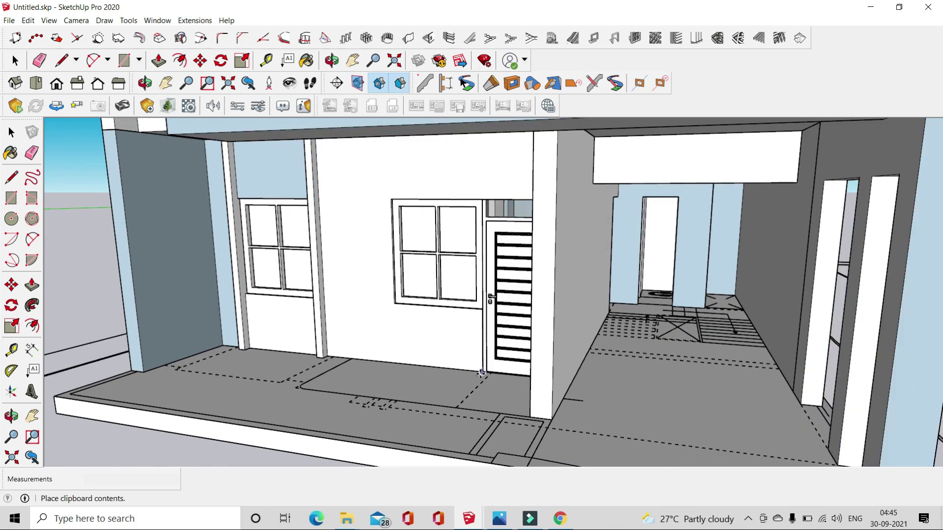
pyautogui.click(481, 373)
# - Scale the entrance door to fill its wall opening
pyautogui.click(242, 61)
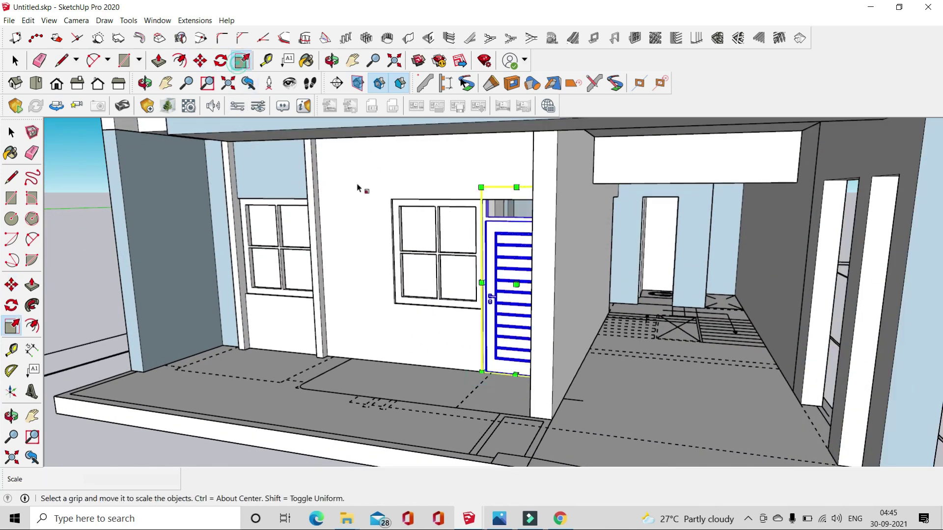
pyautogui.moveTo(362, 189); pyautogui.dragTo(551, 194, button='middle')
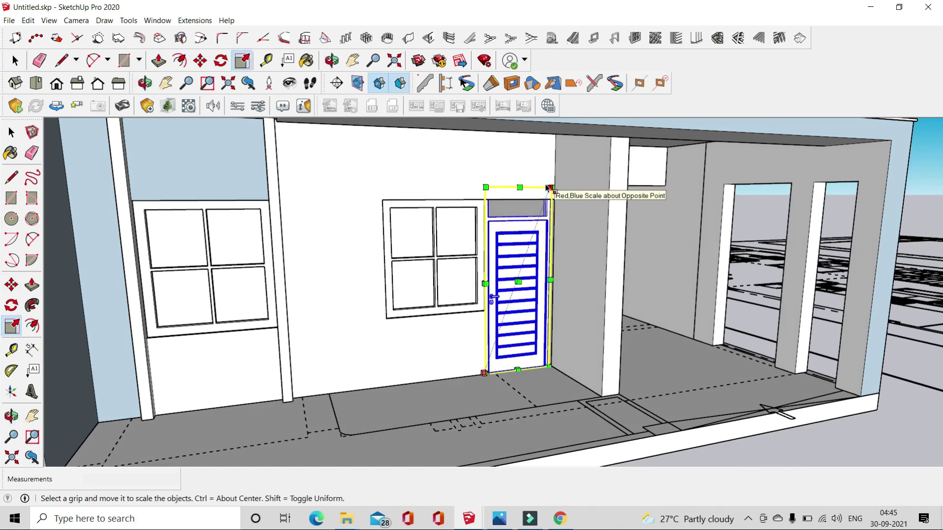
pyautogui.moveTo(548, 188); pyautogui.dragTo(553, 200)
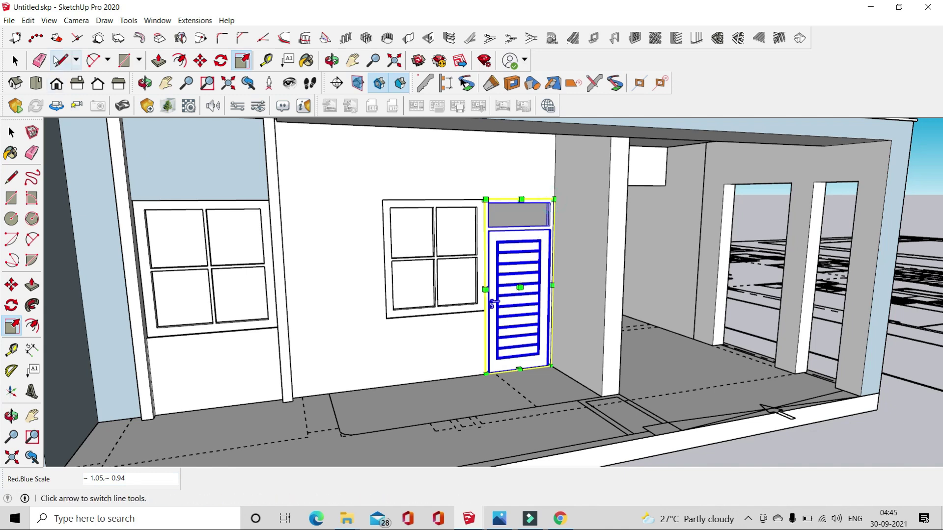
pyautogui.press('space')
pyautogui.moveTo(679, 276); pyautogui.dragTo(637, 284, button='middle')
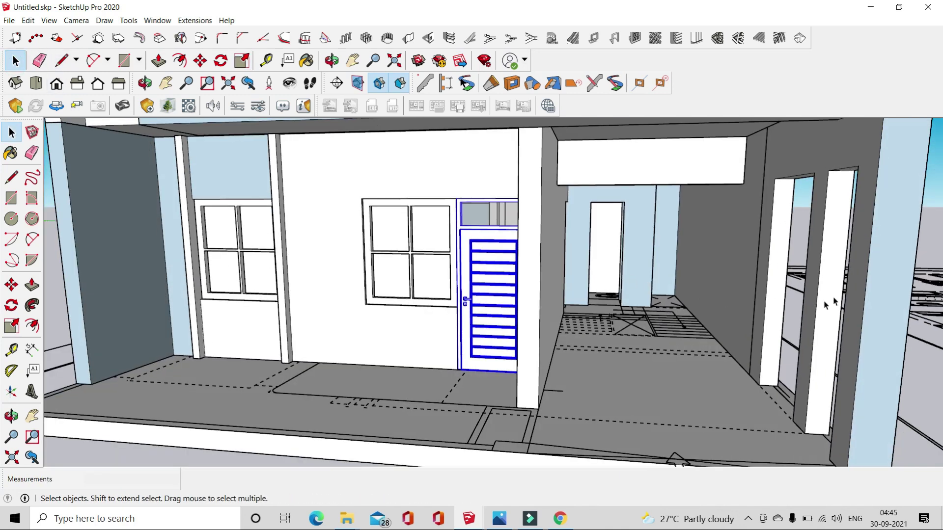
pyautogui.scroll(2, 512, 288)
# - Copy the entrance door into the back room opening
pyautogui.click(486, 232)
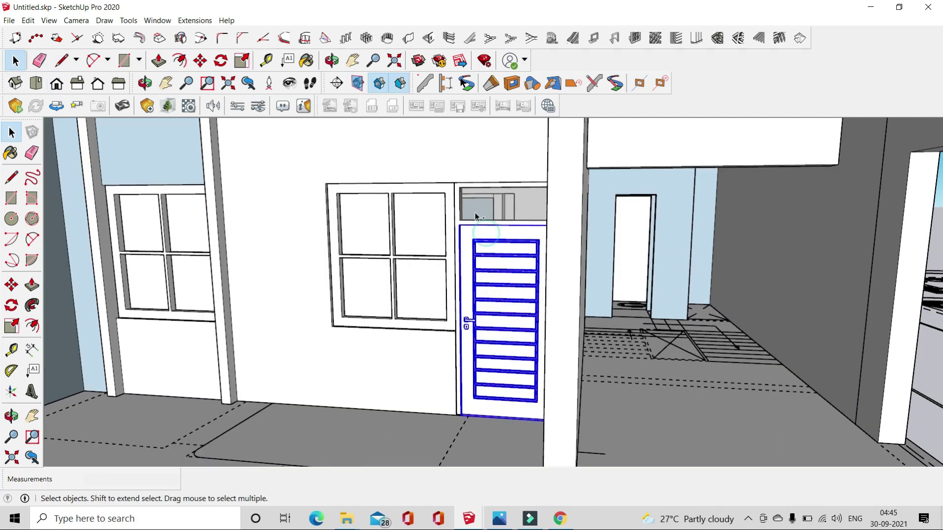
pyautogui.scroll(3, 451, 415)
pyautogui.click(441, 417)
pyautogui.scroll(-5, 441, 417)
pyautogui.press('ctrl')
pyautogui.click(550, 340)
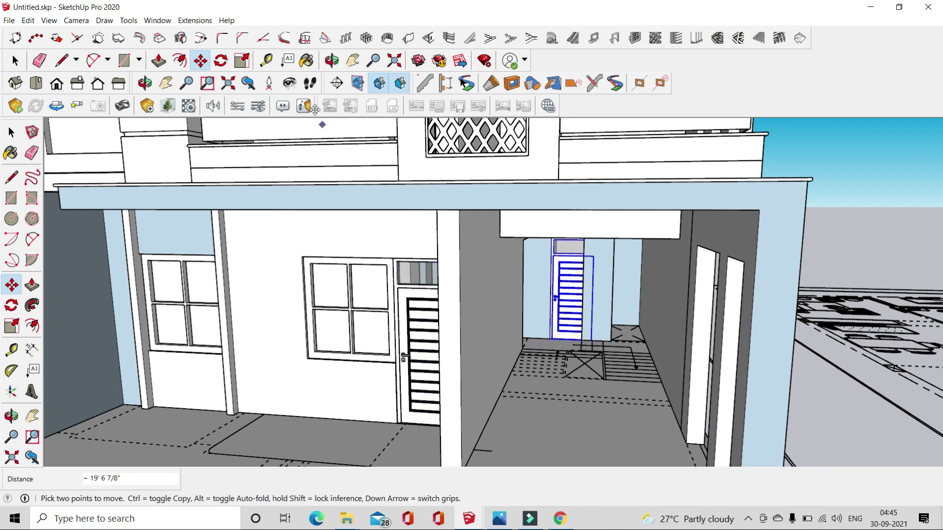
# - Scale the back room door copy narrower to fit its opening
pyautogui.press('s')
pyautogui.scroll(2, 594, 290)
pyautogui.scroll(3, 594, 294)
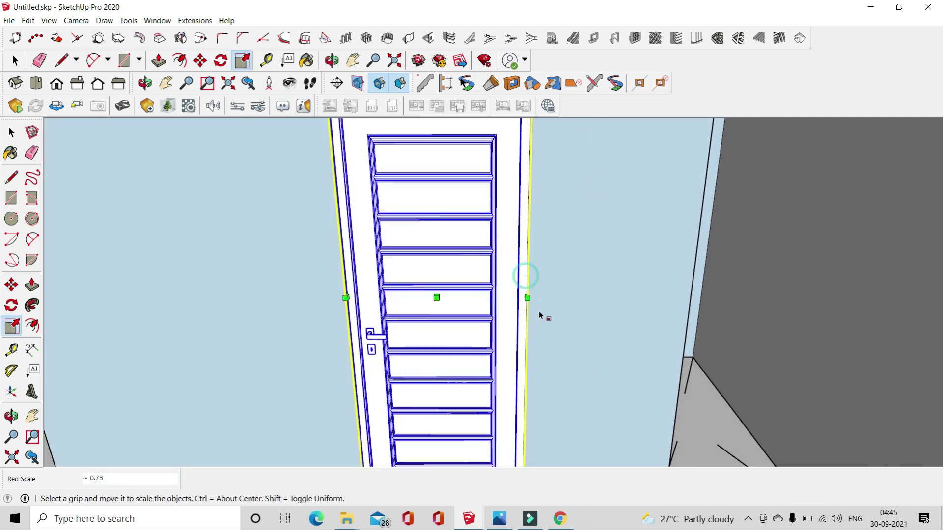
pyautogui.moveTo(590, 290); pyautogui.dragTo(543, 316)
pyautogui.scroll(5, 463, 257)
pyautogui.scroll(3, 712, 290)
pyautogui.scroll(-3, 712, 289)
pyautogui.scroll(-3, 673, 290)
pyautogui.scroll(-2, 741, 297)
# - Place another door copy to the left and rotate it about its corner to a new angle
pyautogui.click(200, 60)
pyautogui.scroll(3, 486, 393)
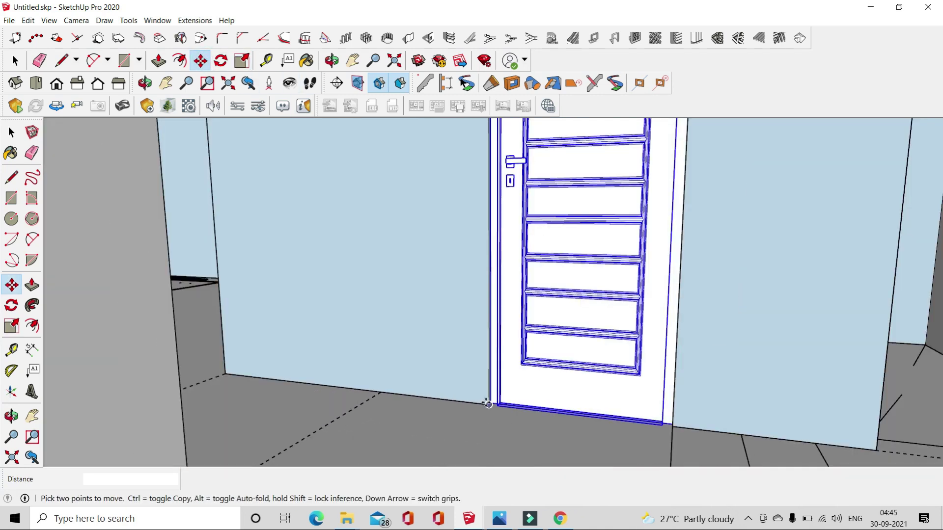
pyautogui.click(488, 404)
pyautogui.press('ctrl')
pyautogui.scroll(-2, 488, 404)
pyautogui.click(305, 413)
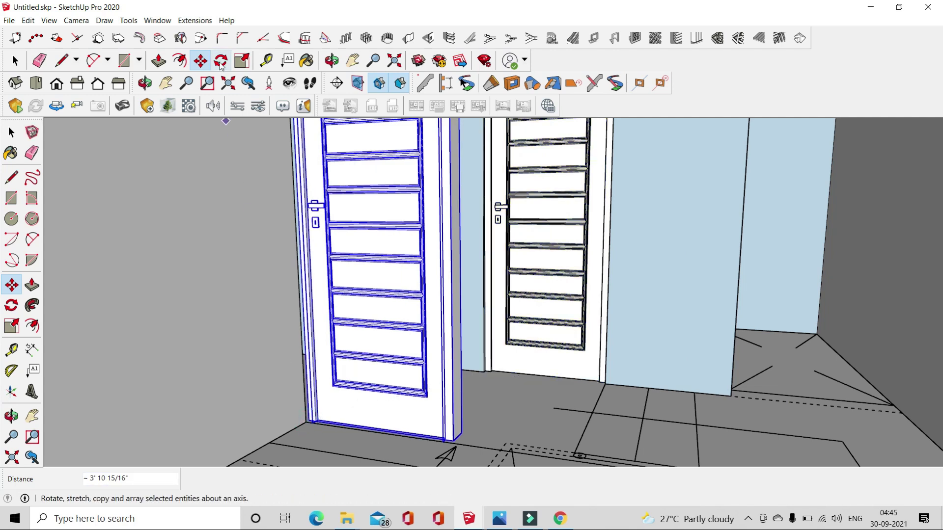
pyautogui.click(12, 305)
pyautogui.moveTo(314, 415); pyautogui.dragTo(328, 414, button='middle')
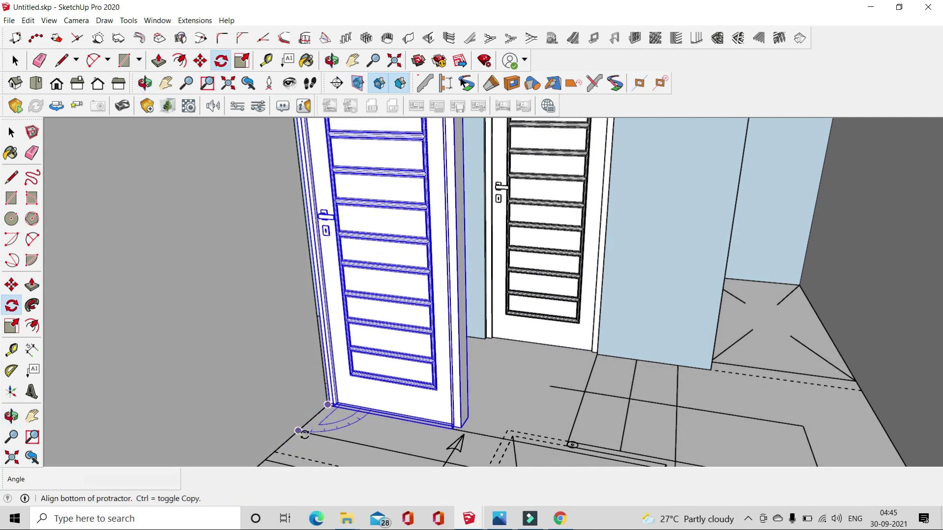
pyautogui.click(293, 439)
pyautogui.click(400, 416)
pyautogui.moveTo(400, 416)
pyautogui.mouseDown(button='middle')
pyautogui.moveTo(274, 320)
pyautogui.moveTo(242, 136)
pyautogui.mouseUp(button='middle')
# - Stretch the rotated door wider along the green axis
pyautogui.press('s')
pyautogui.moveTo(344, 157); pyautogui.dragTo(368, 147, button='middle')
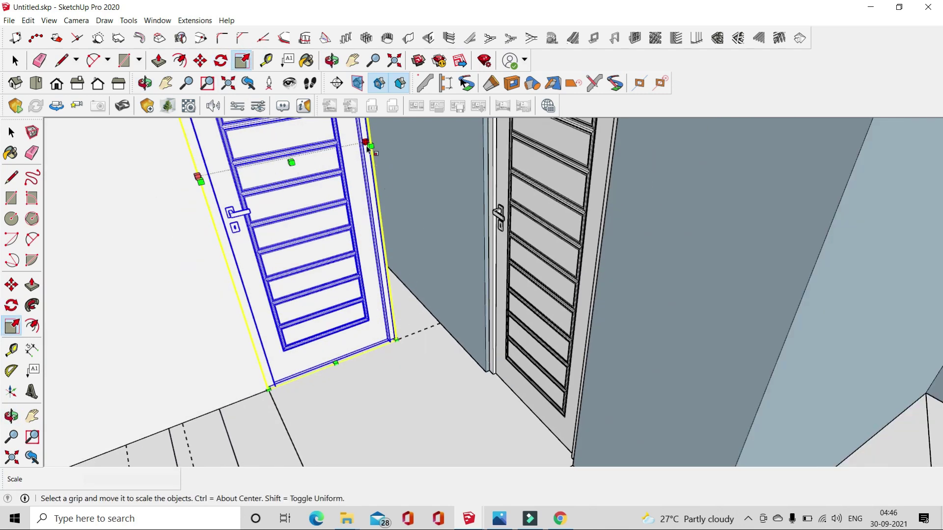
pyautogui.moveTo(368, 142); pyautogui.dragTo(427, 147)
pyautogui.moveTo(398, 328); pyautogui.dragTo(252, 223, button='middle')
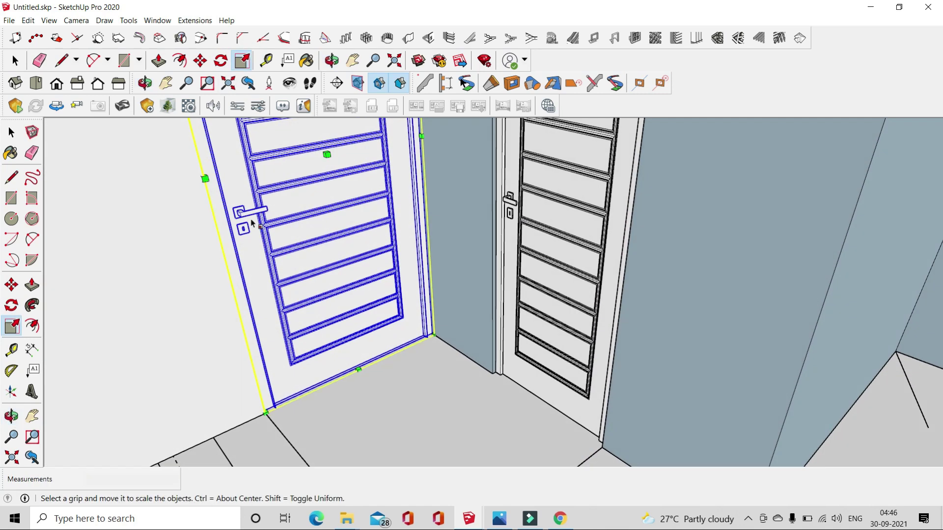
pyautogui.click(201, 175)
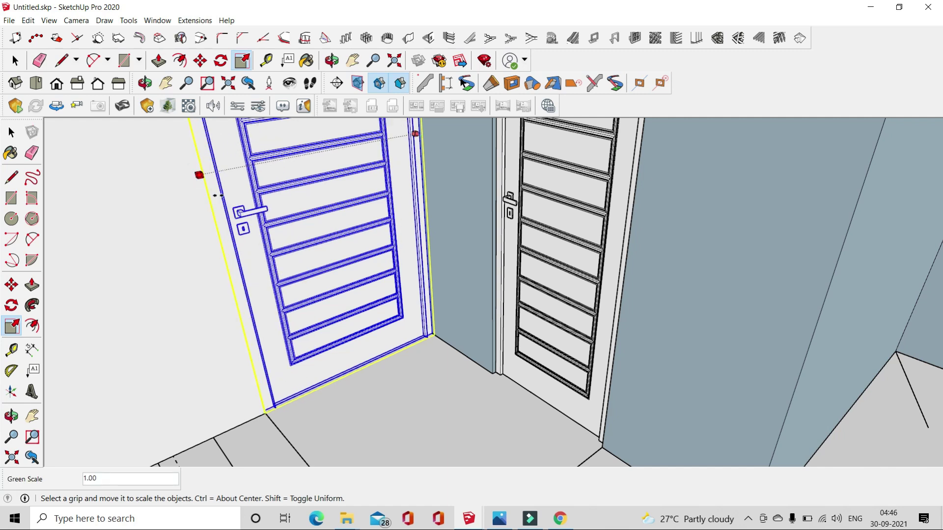
pyautogui.click(15, 60)
# - Orbit and zoom out to view the whole house with its new doors
pyautogui.moveTo(344, 295)
pyautogui.mouseDown(button='middle')
pyautogui.moveTo(888, 353)
pyautogui.moveTo(615, 287)
pyautogui.mouseUp(button='middle')
pyautogui.scroll(-5, 615, 287)
pyautogui.moveTo(459, 357)
pyautogui.mouseDown(button='middle')
pyautogui.moveTo(544, 247)
pyautogui.moveTo(401, 343)
pyautogui.moveTo(418, 343)
pyautogui.moveTo(427, 358)
pyautogui.moveTo(467, 246)
pyautogui.moveTo(589, 320)
pyautogui.mouseUp(button='middle')
pyautogui.scroll(-5, 721, 381)
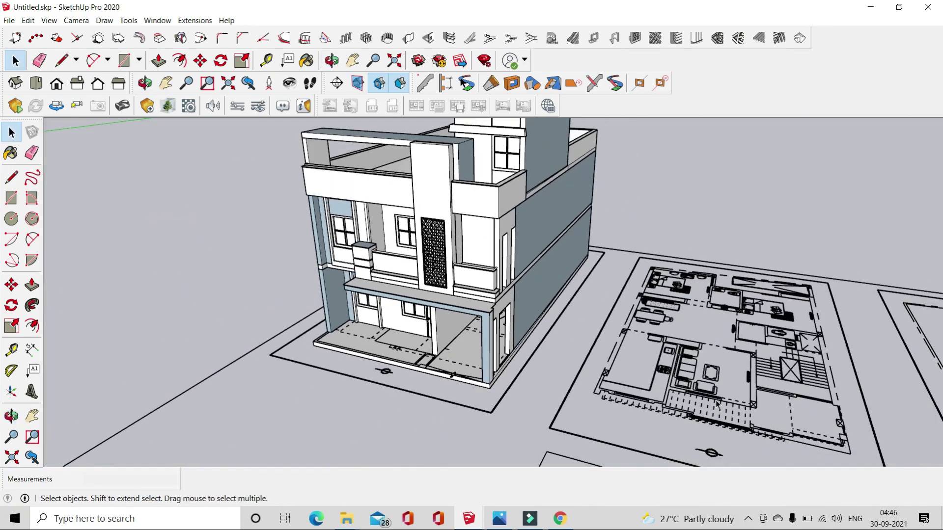
# - Select the whole model and start moving it twice, cancelling both moves
pyautogui.scroll(1, 728, 413)
pyautogui.hotkey('ctrl', 'a')
pyautogui.click(200, 60)
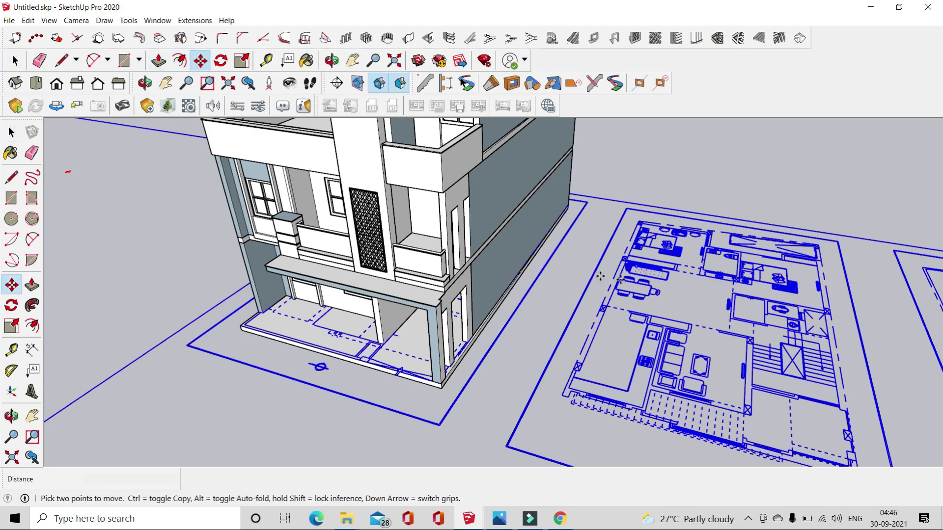
pyautogui.scroll(-2, 600, 276)
pyautogui.scroll(2, 564, 294)
pyautogui.scroll(3, 550, 300)
pyautogui.scroll(2, 539, 301)
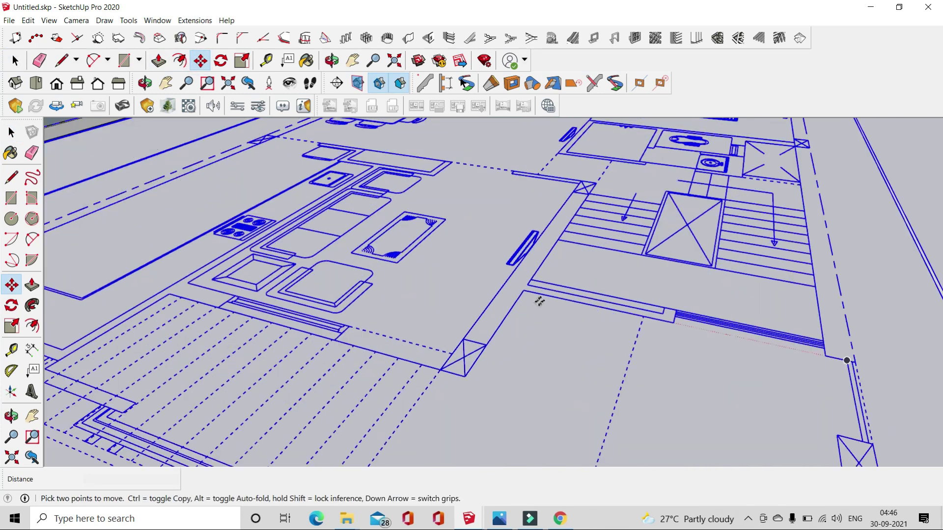
pyautogui.click(671, 323)
pyautogui.scroll(-2, 638, 319)
pyautogui.scroll(-3, 638, 319)
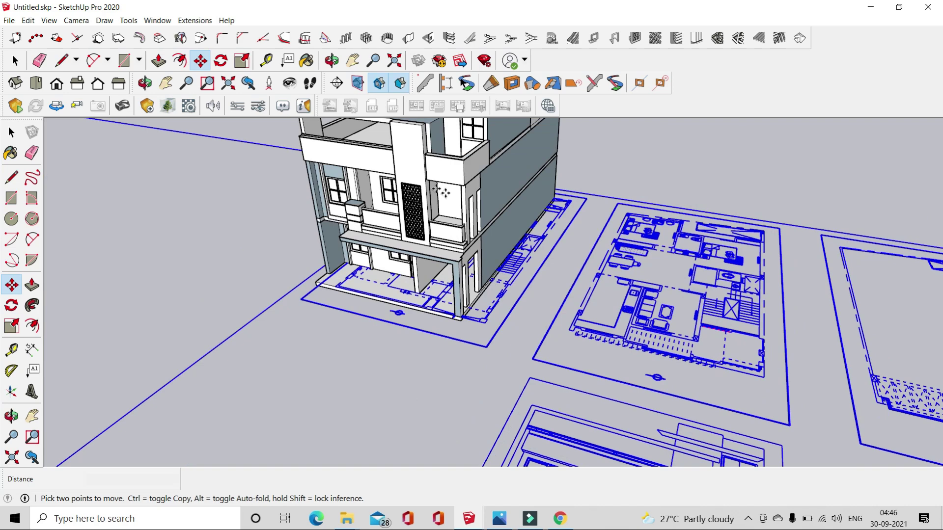
pyautogui.scroll(4, 464, 236)
pyautogui.press('Escape')
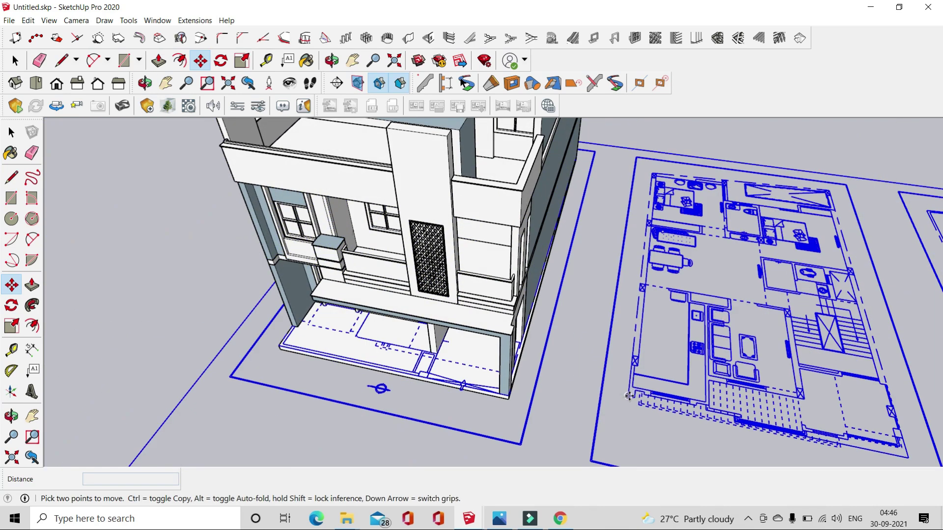
pyautogui.click(629, 396)
pyautogui.scroll(3, 541, 319)
pyautogui.scroll(-3, 491, 294)
pyautogui.scroll(4, 408, 263)
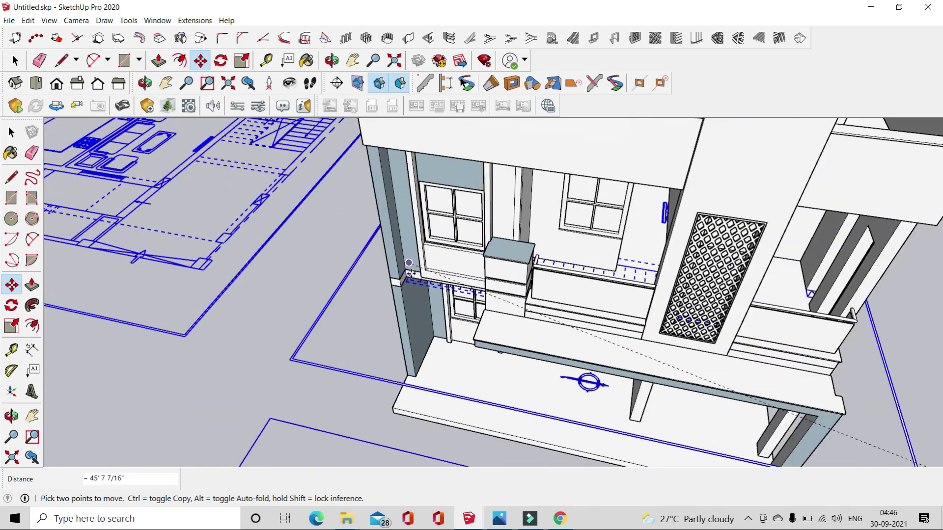
pyautogui.scroll(2, 408, 262)
pyautogui.press('Escape')
pyautogui.press('space')
pyautogui.scroll(-3, 491, 294)
pyautogui.scroll(3, 640, 239)
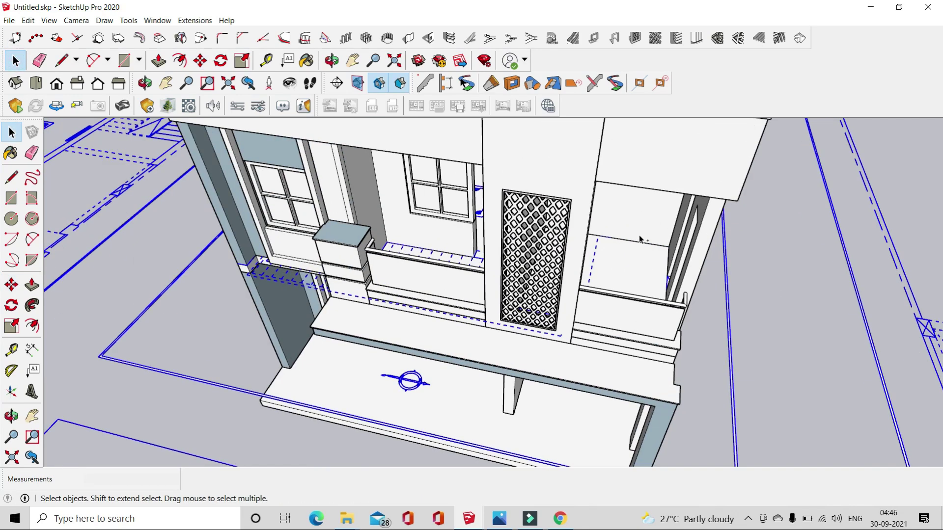
# - Hide the house group and the front geometry, except the right balcony block, to expose the interior
pyautogui.click(638, 232)
pyautogui.rightClick(587, 123)
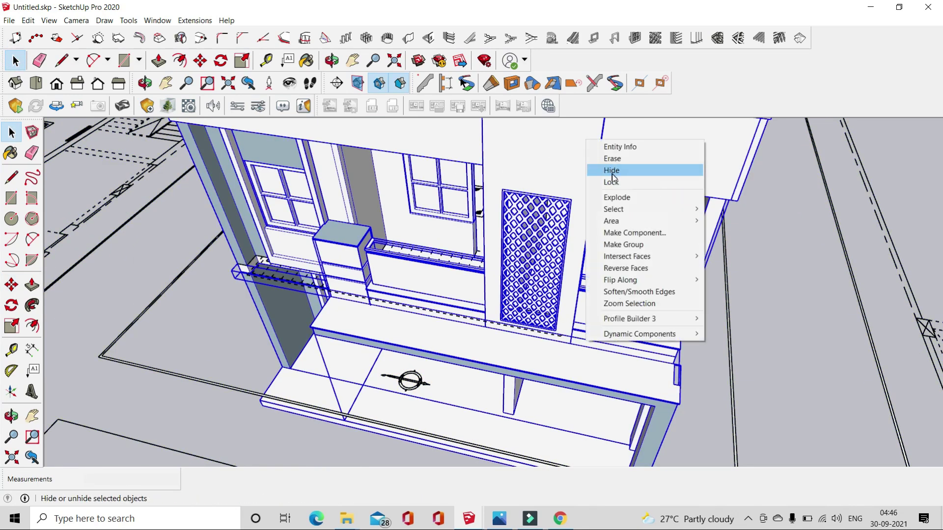
pyautogui.click(610, 169)
pyautogui.scroll(3, 628, 157)
pyautogui.scroll(-3, 627, 156)
pyautogui.moveTo(627, 156)
pyautogui.mouseDown(button='middle')
pyautogui.moveTo(583, 226)
pyautogui.moveTo(602, 275)
pyautogui.mouseUp(button='middle')
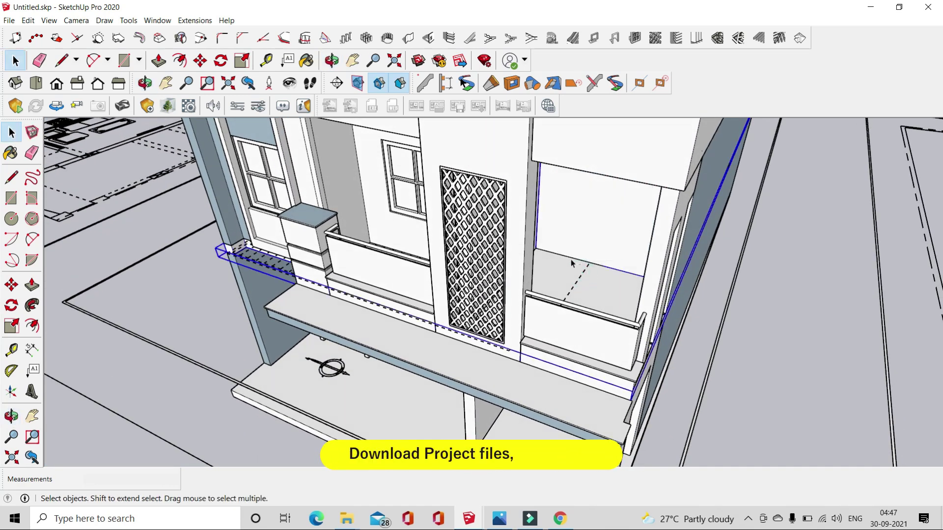
pyautogui.hotkey('ctrl', 'a')
pyautogui.keyDown('ctrl'); pyautogui.keyDown('shift'); pyautogui.click(567, 272); pyautogui.keyUp('shift'); pyautogui.keyUp('ctrl')
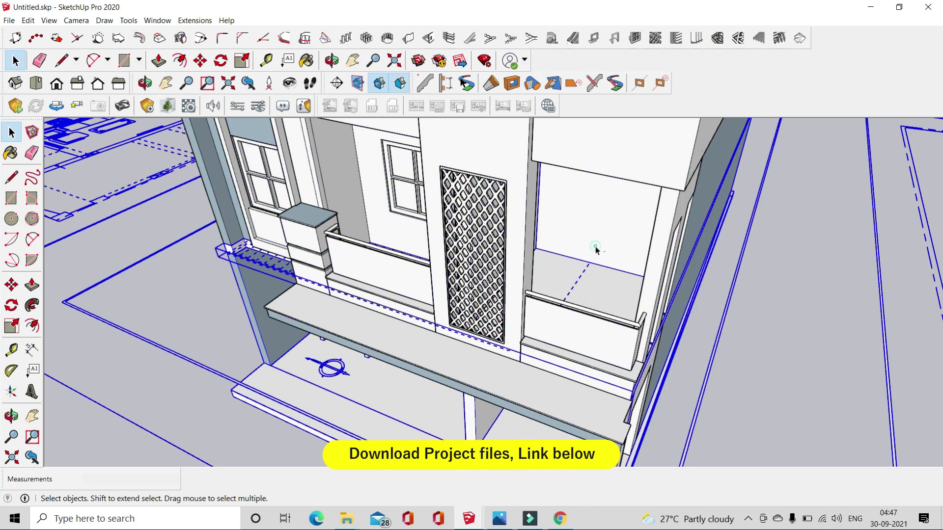
pyautogui.rightClick(618, 151)
pyautogui.click(633, 180)
pyautogui.moveTo(633, 181)
pyautogui.mouseDown(button='middle')
pyautogui.moveTo(629, 266)
pyautogui.moveTo(606, 257)
pyautogui.moveTo(591, 200)
pyautogui.mouseUp(button='middle')
pyautogui.scroll(5, 591, 200)
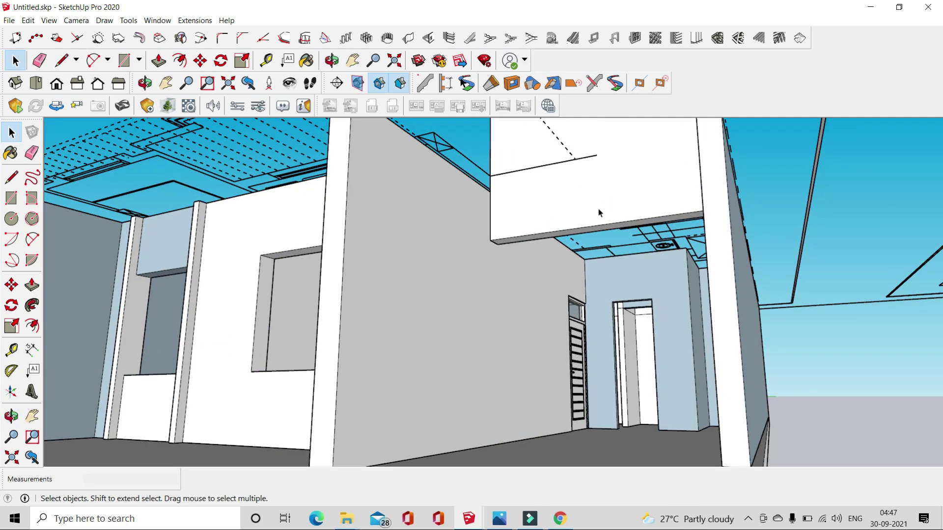
# - Enter the white ceiling block and copy a piece of it with Move+Ctrl
pyautogui.doubleClick(599, 212)
pyautogui.click(159, 69)
pyautogui.scroll(-3, 506, 244)
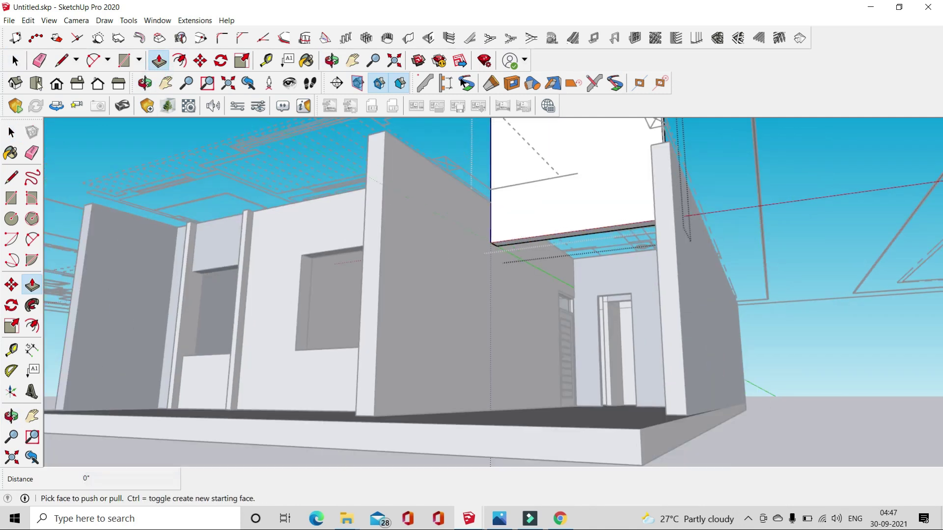
pyautogui.press('space')
pyautogui.moveTo(518, 210)
pyautogui.mouseDown(button='middle')
pyautogui.moveTo(540, 186)
pyautogui.moveTo(569, 246)
pyautogui.moveTo(589, 142)
pyautogui.moveTo(438, 146)
pyautogui.mouseUp(button='middle')
pyautogui.press('m')
pyautogui.press('ctrl')
pyautogui.click(572, 200)
pyautogui.press('space')
pyautogui.scroll(3, 589, 142)
pyautogui.scroll(2, 589, 142)
pyautogui.scroll(2, 611, 211)
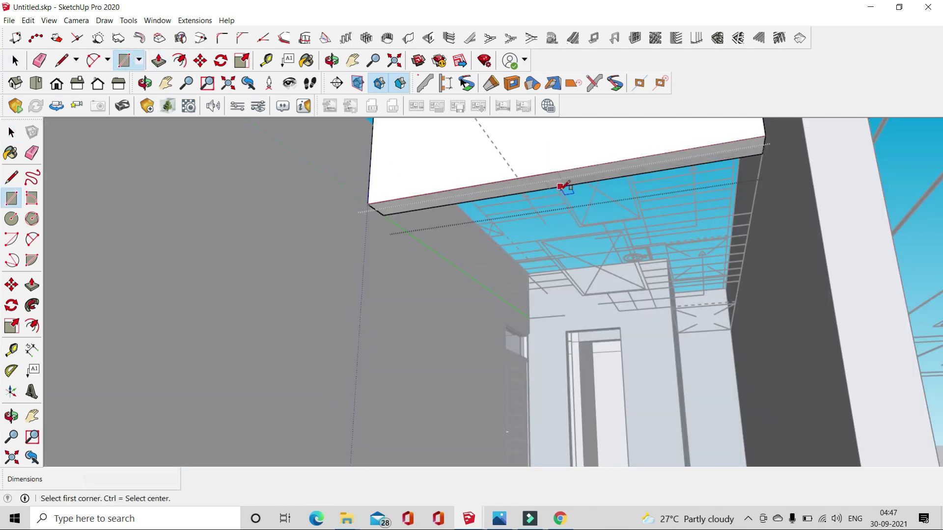
pyautogui.scroll(2, 567, 170)
# - Draw a rectangle on the wall under the slab and push it through as an opening
pyautogui.click(554, 171)
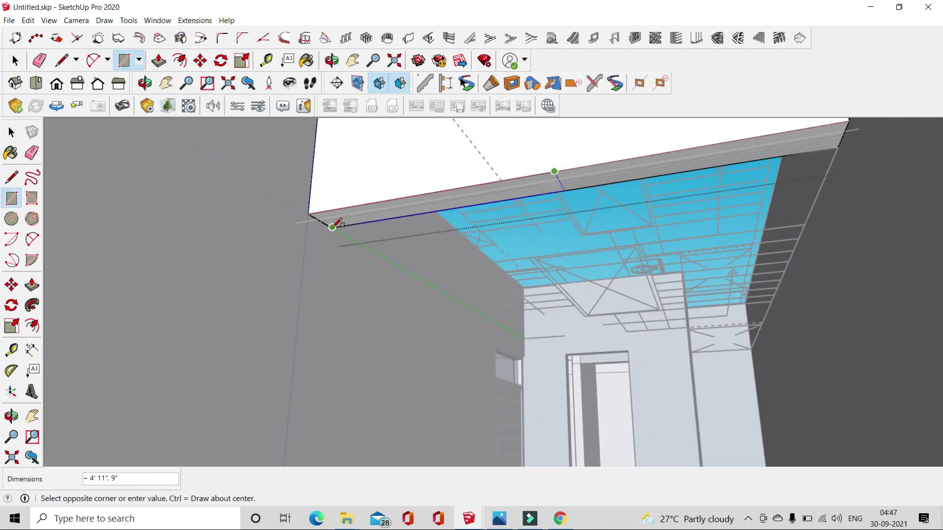
pyautogui.press('p')
pyautogui.moveTo(440, 170)
pyautogui.mouseDown(button='middle')
pyautogui.moveTo(448, 307)
pyautogui.moveTo(382, 377)
pyautogui.moveTo(538, 194)
pyautogui.moveTo(547, 381)
pyautogui.moveTo(552, 156)
pyautogui.moveTo(558, 312)
pyautogui.moveTo(547, 212)
pyautogui.moveTo(683, 233)
pyautogui.mouseUp(button='middle')
pyautogui.click(551, 207)
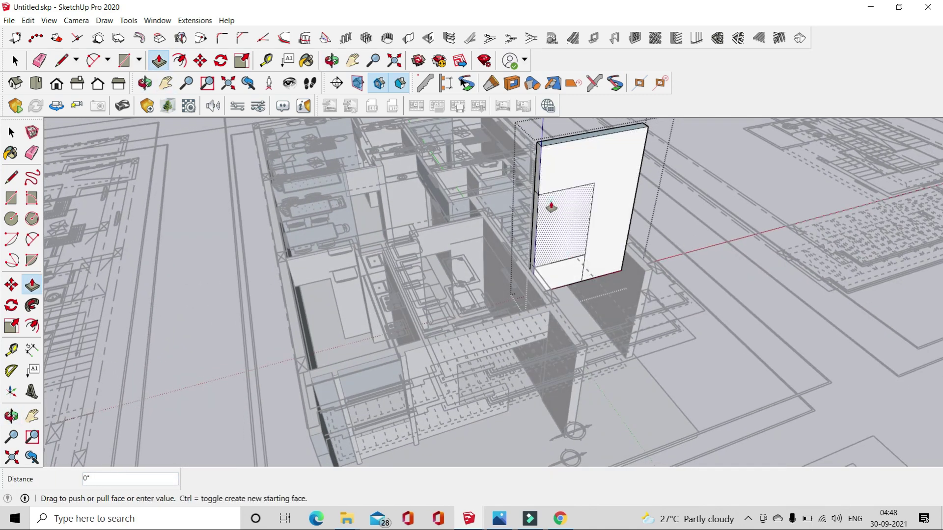
pyautogui.click(532, 216)
pyautogui.click(16, 60)
# - Unhide all the hidden facade geometry via Edit > Unhide > All
pyautogui.click(27, 21)
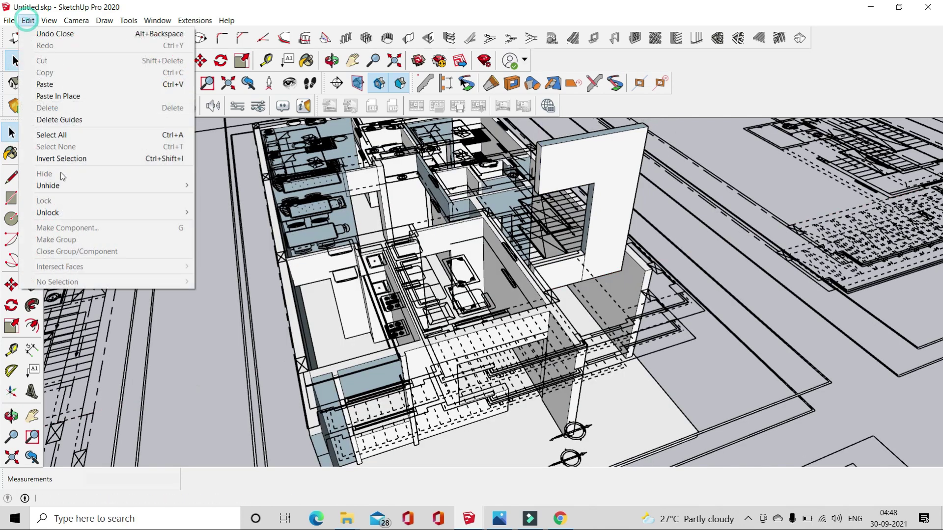
pyautogui.click(223, 214)
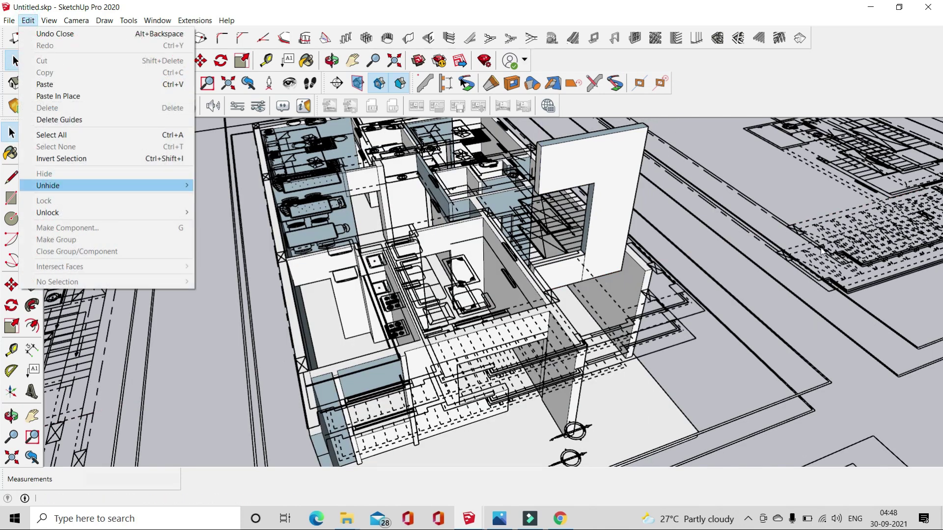
pyautogui.moveTo(821, 250)
pyautogui.mouseDown(button='middle')
pyautogui.moveTo(908, 311)
pyautogui.moveTo(755, 328)
pyautogui.moveTo(638, 275)
pyautogui.mouseUp(button='middle')
pyautogui.click(27, 20)
pyautogui.click(211, 208)
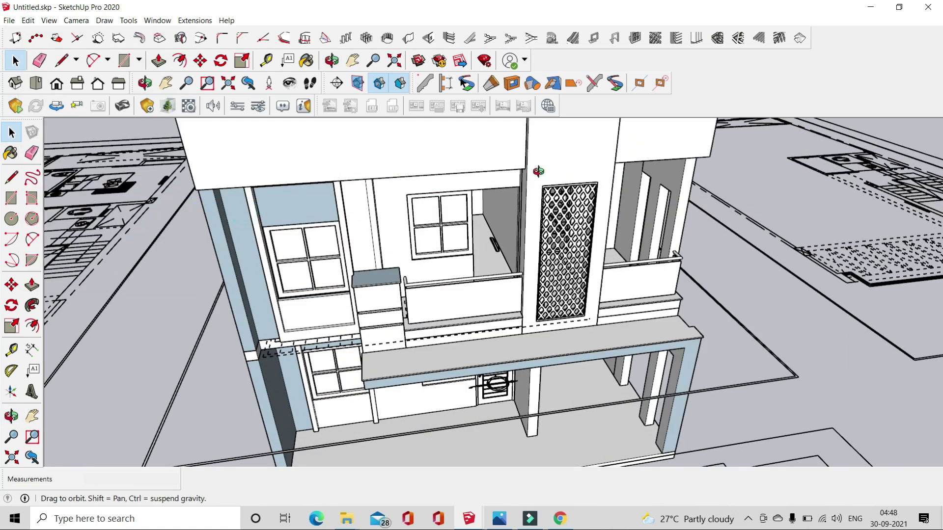
# - Begin pushing the wall's top strip back with Push/Pull
pyautogui.moveTo(538, 171); pyautogui.dragTo(581, 182, button='middle')
pyautogui.scroll(5, 591, 182)
pyautogui.press('space')
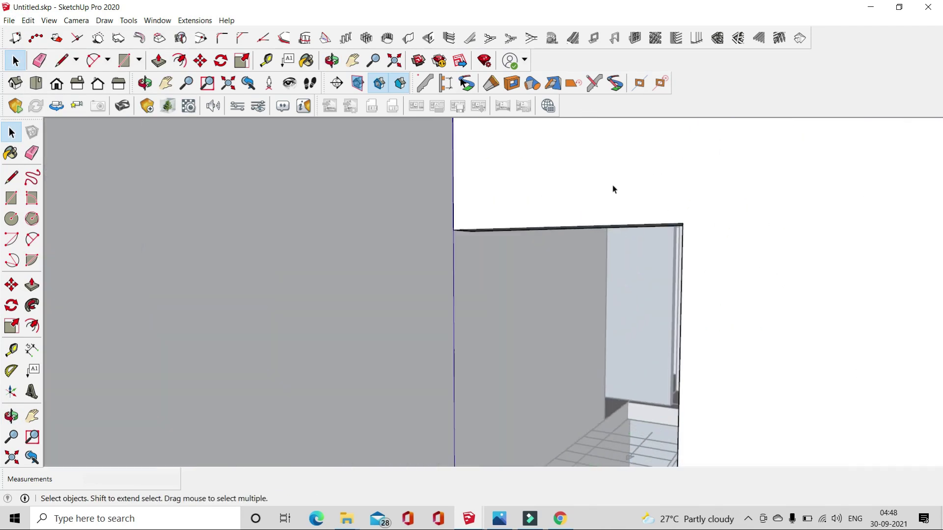
pyautogui.press('p')
pyautogui.click(591, 247)
# - Finish recessing the wall's top strip and orbit around the building
pyautogui.scroll(-5, 591, 247)
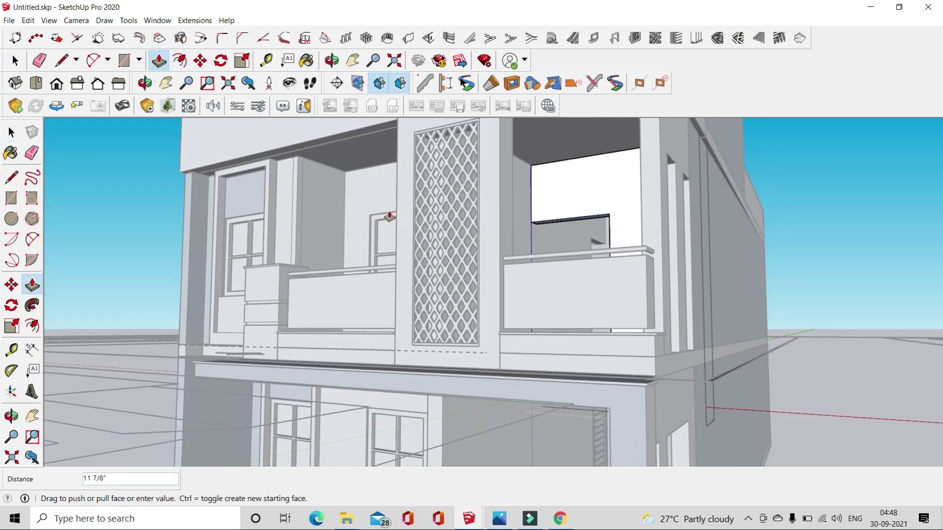
pyautogui.click(389, 215)
pyautogui.press('space')
pyautogui.moveTo(389, 214)
pyautogui.mouseDown(button='middle')
pyautogui.moveTo(547, 343)
pyautogui.moveTo(540, 373)
pyautogui.mouseUp(button='middle')
# - Reposition the ground-floor door and scale it wider
pyautogui.scroll(3, 542, 378)
pyautogui.press('space')
pyautogui.scroll(3, 542, 377)
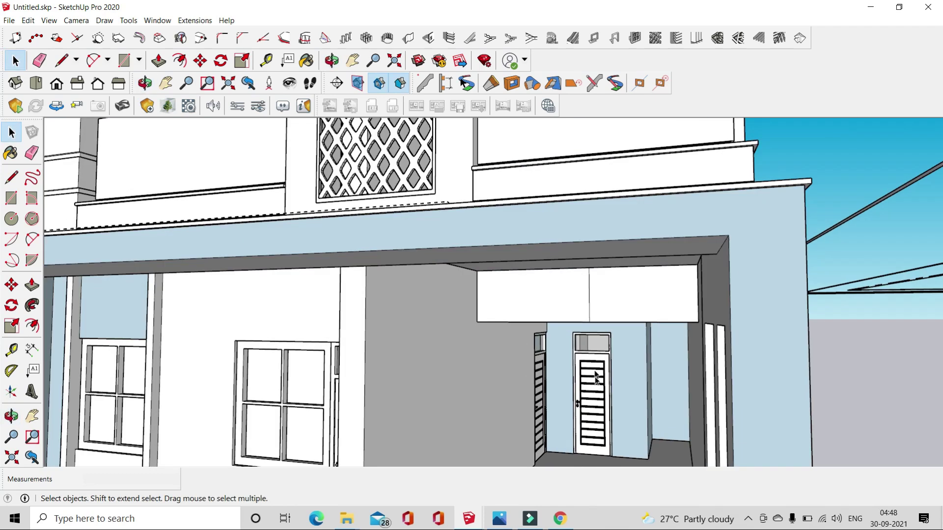
pyautogui.click(589, 388)
pyautogui.scroll(2, 589, 388)
pyautogui.press('m')
pyautogui.scroll(2, 565, 322)
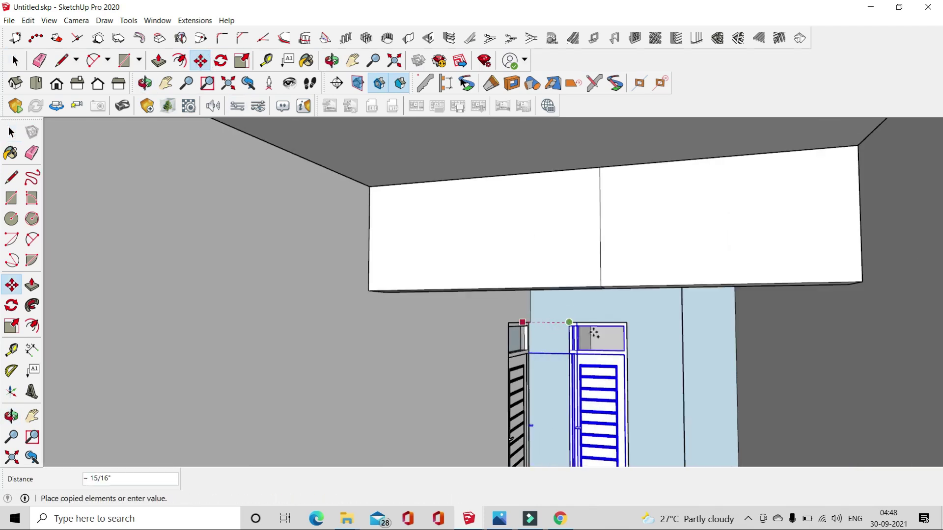
pyautogui.scroll(-5, 594, 333)
pyautogui.moveTo(609, 356); pyautogui.dragTo(604, 344, button='middle')
pyautogui.scroll(4, 601, 339)
pyautogui.scroll(3, 484, 236)
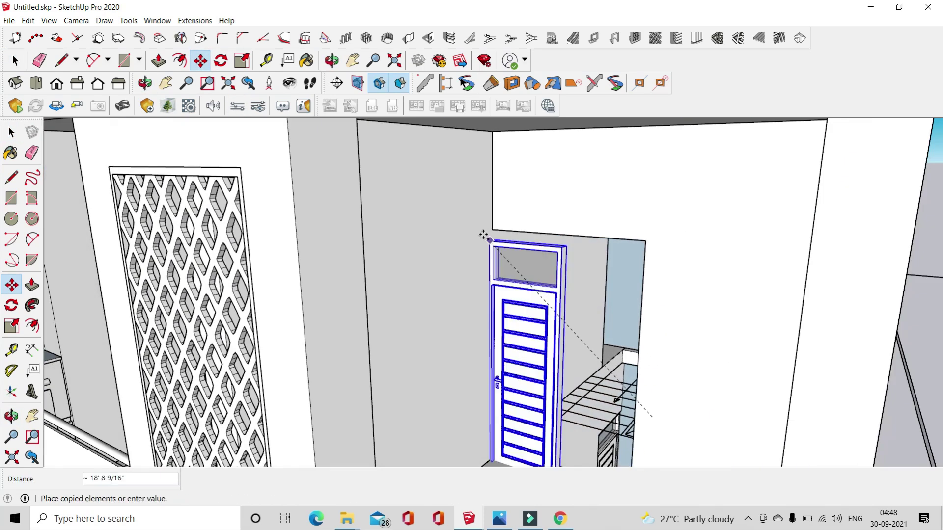
pyautogui.click(483, 235)
pyautogui.scroll(3, 484, 236)
pyautogui.press('s')
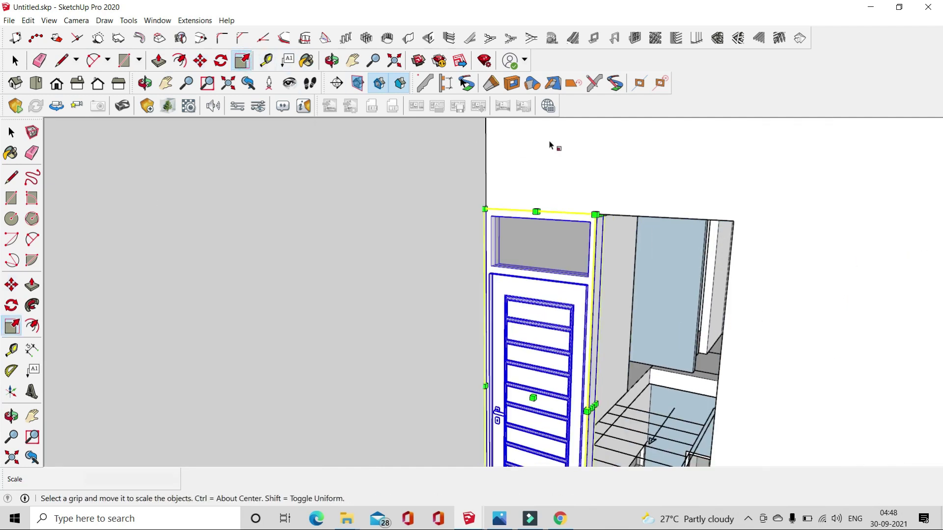
pyautogui.scroll(-1, 550, 145)
pyautogui.click(707, 258)
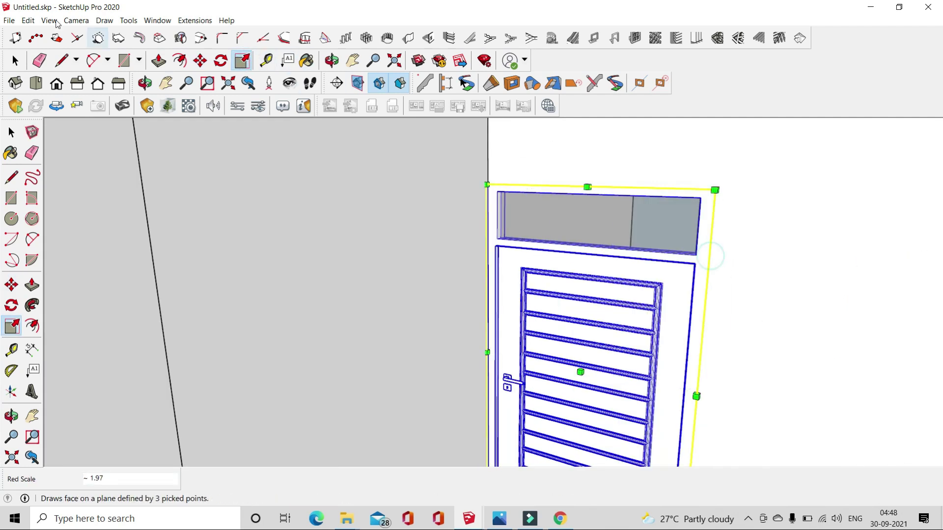
pyautogui.press('space')
pyautogui.scroll(-5, 638, 220)
# - Orbit out to the building's exterior to bring the upper floor into view
pyautogui.moveTo(614, 231)
pyautogui.mouseDown(button='middle')
pyautogui.moveTo(638, 220)
pyautogui.moveTo(834, 292)
pyautogui.moveTo(516, 343)
pyautogui.mouseUp(button='middle')
pyautogui.scroll(5, 515, 343)
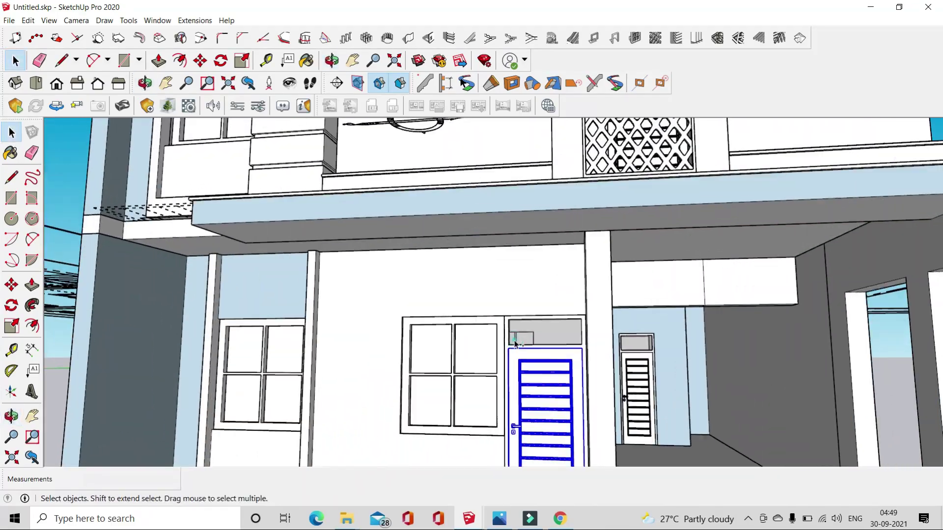
pyautogui.click(202, 62)
pyautogui.scroll(-5, 532, 303)
pyautogui.moveTo(532, 303); pyautogui.dragTo(442, 246, button='middle')
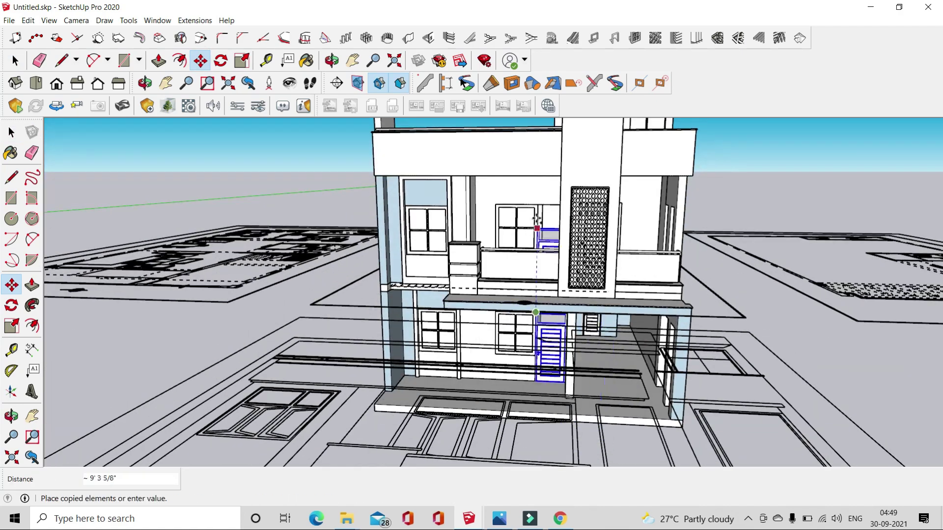
pyautogui.click(14, 61)
pyautogui.scroll(-5, 516, 273)
pyautogui.moveTo(515, 274); pyautogui.dragTo(516, 273, button='middle')
pyautogui.scroll(8, 515, 273)
# - Copy the ground-floor door with Move+Ctrl into the upper-floor room's wall opening
pyautogui.click(516, 273)
pyautogui.click(200, 61)
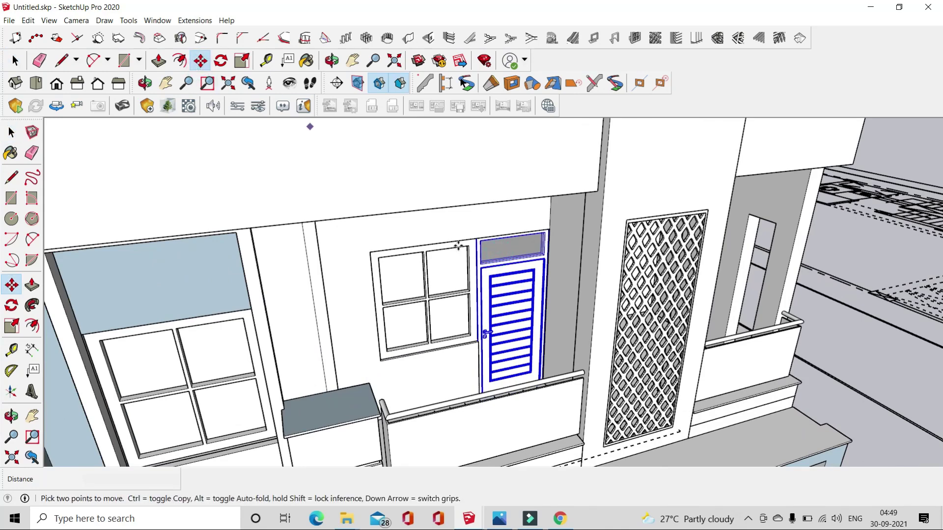
pyautogui.scroll(3, 435, 219)
pyautogui.click(440, 227)
pyautogui.press('ctrl')
pyautogui.scroll(-5, 490, 257)
pyautogui.moveTo(490, 258); pyautogui.dragTo(564, 216, button='middle')
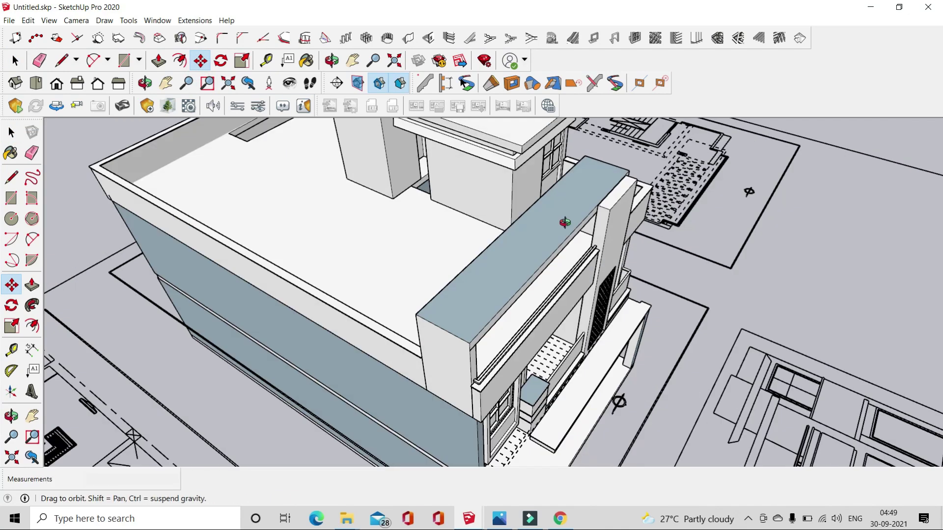
pyautogui.scroll(5, 449, 154)
pyautogui.scroll(2, 373, 171)
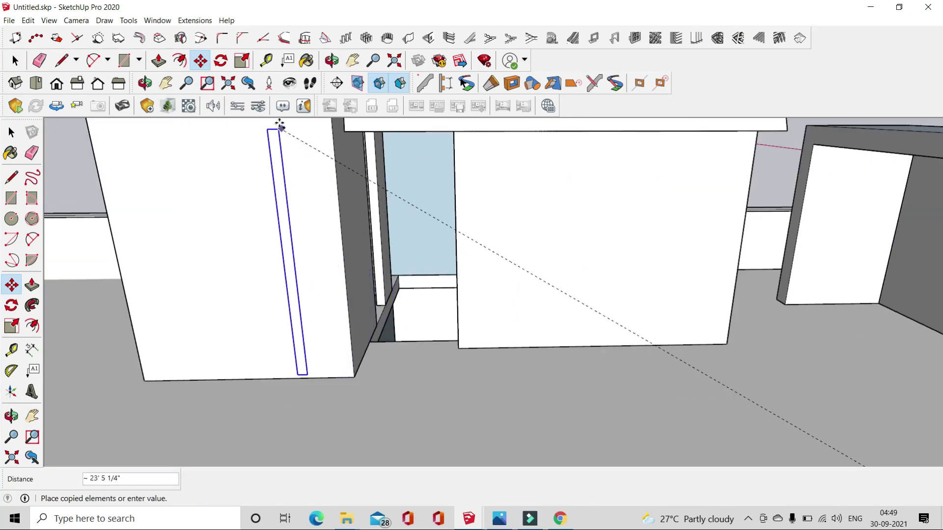
pyautogui.click(299, 369)
pyautogui.click(307, 369)
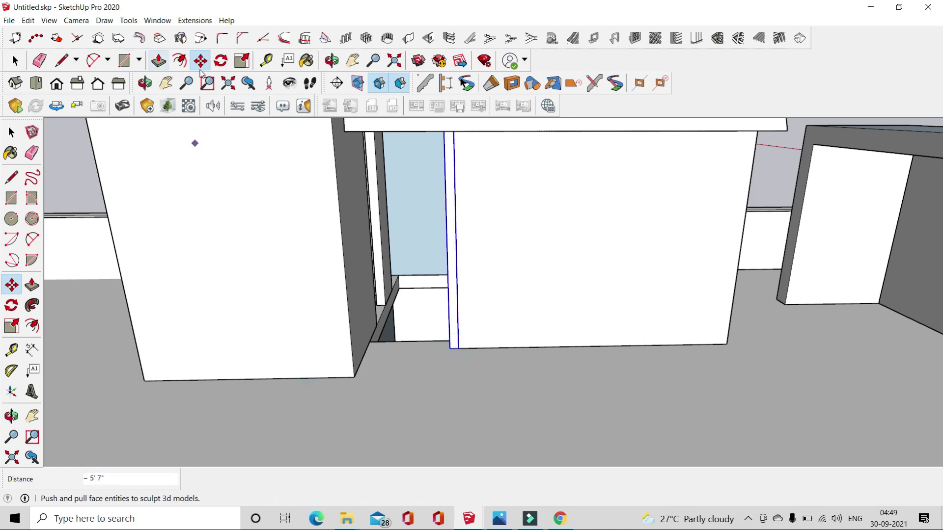
pyautogui.click(451, 348)
# - Rotate the door copy into the opening's plane and scale it narrower to fit
pyautogui.press('q')
pyautogui.scroll(-2, 451, 348)
pyautogui.click(448, 407)
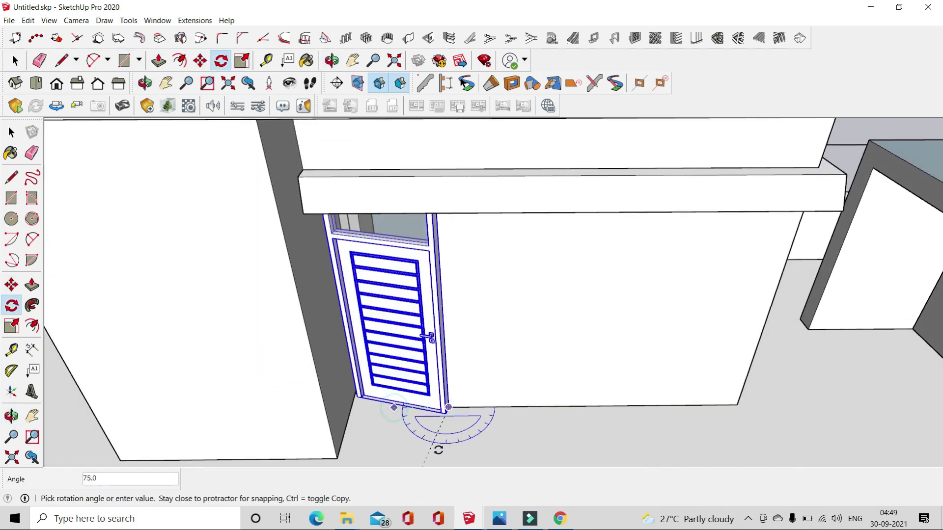
pyautogui.click(449, 452)
pyautogui.press('s')
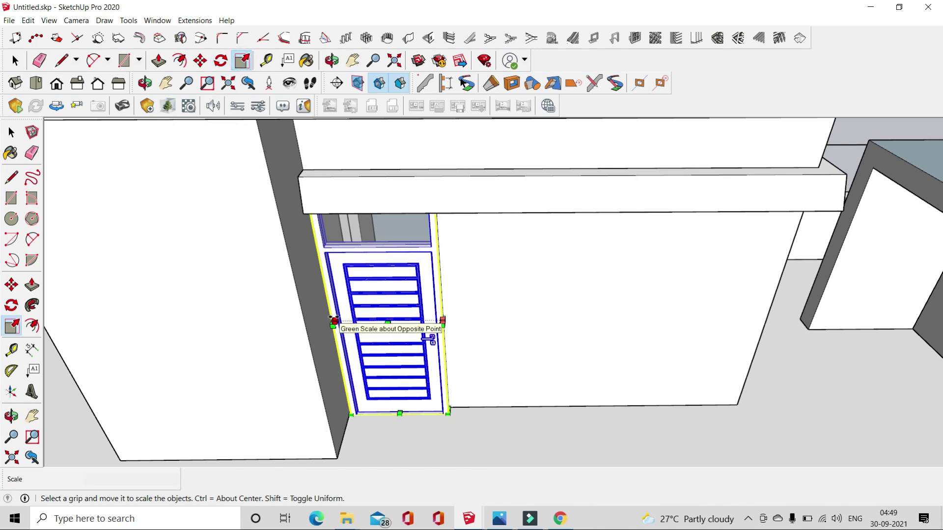
pyautogui.click(334, 320)
pyautogui.press('space')
pyautogui.moveTo(489, 263)
pyautogui.mouseDown(button='middle')
pyautogui.moveTo(584, 308)
pyautogui.moveTo(618, 261)
pyautogui.moveTo(197, 281)
pyautogui.mouseUp(button='middle')
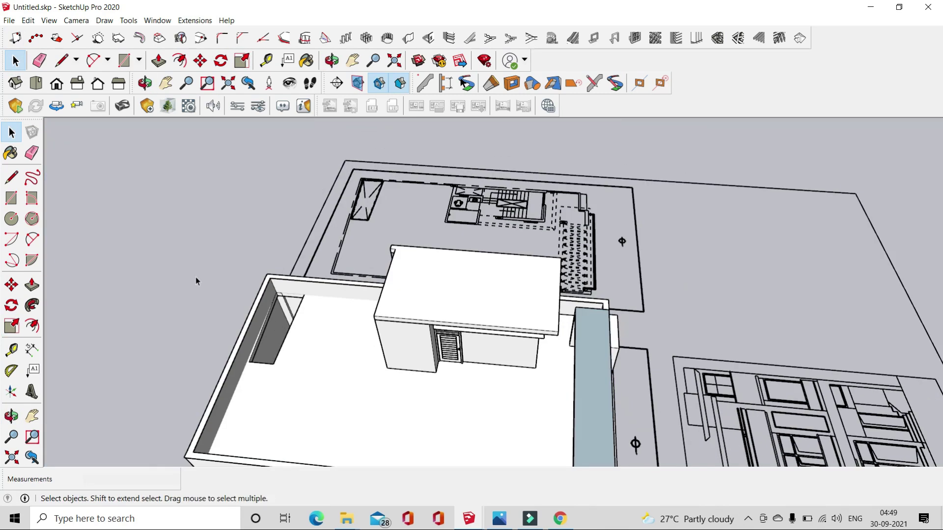
# - Close a new floor strip face along the upper-floor wall with a line and group it
pyautogui.scroll(3, 197, 281)
pyautogui.click(61, 60)
pyautogui.click(302, 409)
pyautogui.scroll(3, 344, 339)
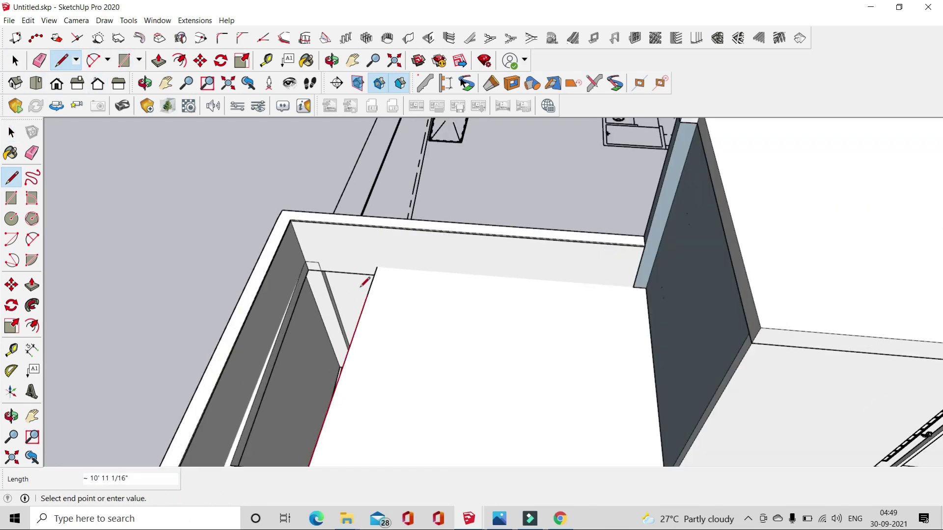
pyautogui.scroll(-2, 307, 231)
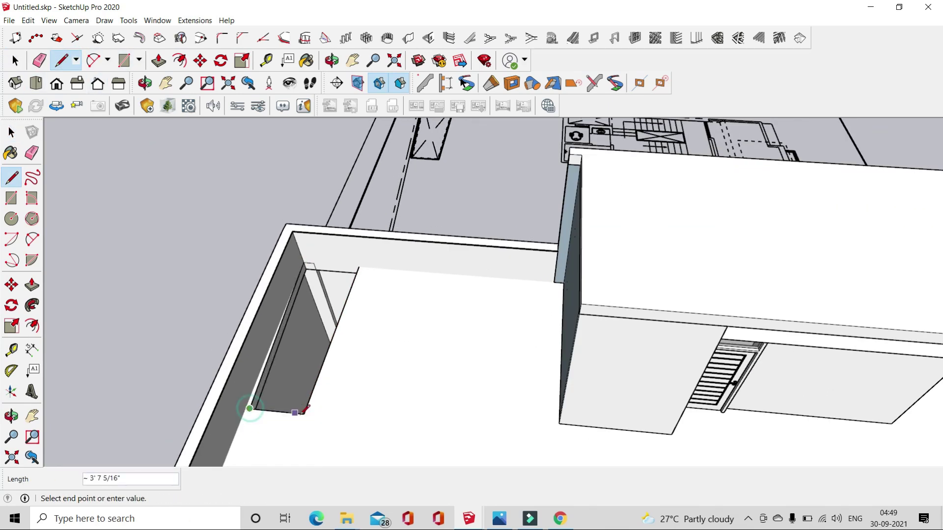
pyautogui.click(249, 408)
pyautogui.press('space')
pyautogui.rightClick(326, 297)
pyautogui.click(372, 391)
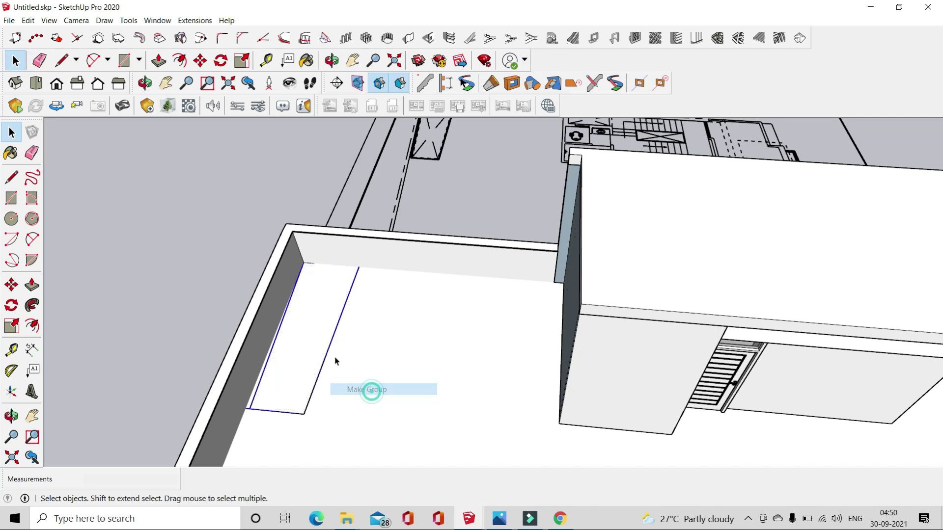
# - Inside the floor strip group, draw cross lines dividing it into step bands
pyautogui.doubleClick(335, 362)
pyautogui.press('l')
pyautogui.scroll(2, 304, 368)
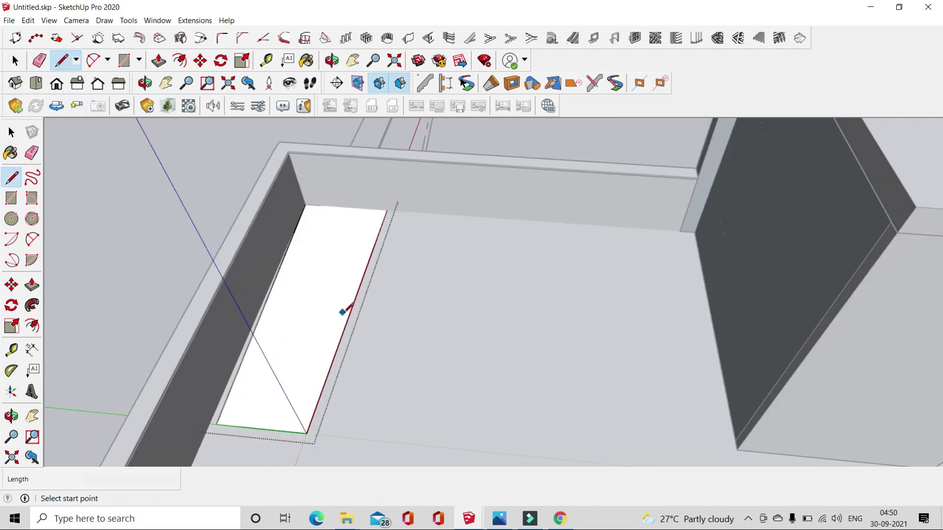
pyautogui.click(353, 301)
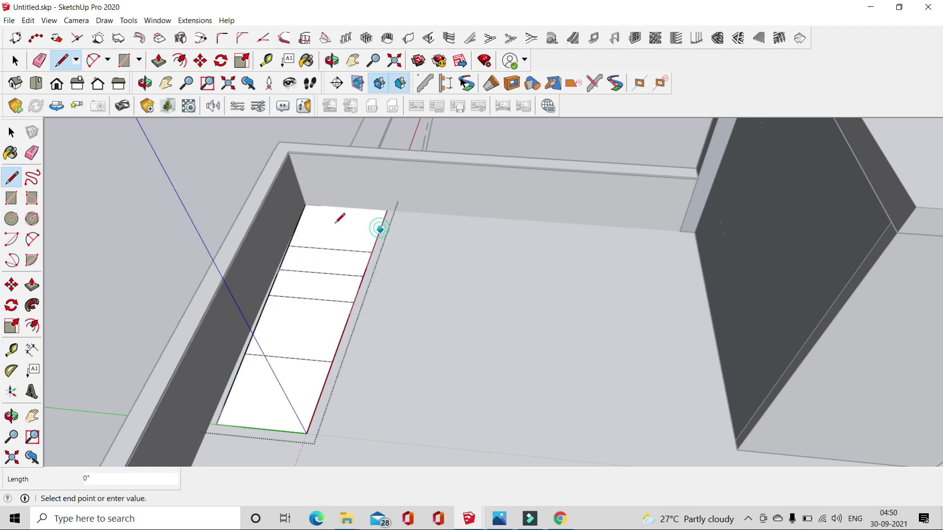
pyautogui.click(372, 210)
pyautogui.scroll(2, 373, 212)
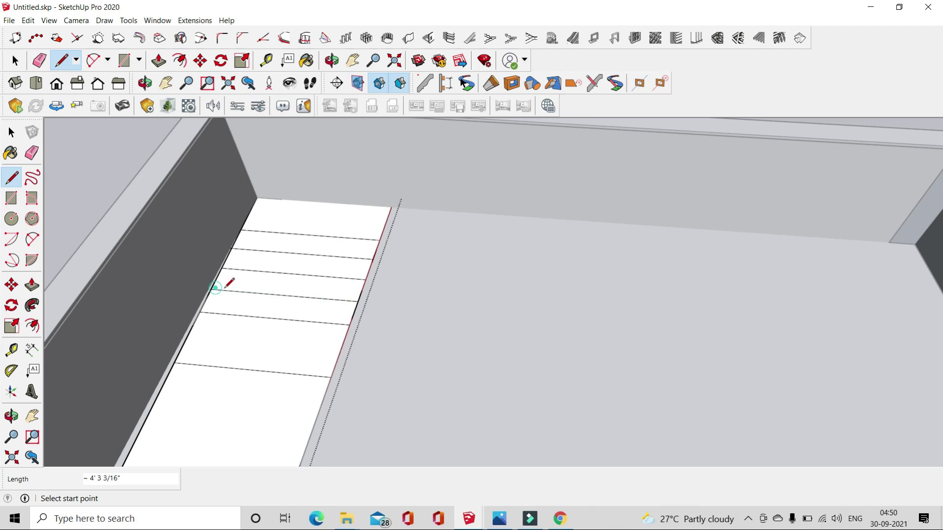
pyautogui.press('space')
pyautogui.moveTo(79, 120)
pyautogui.mouseDown(button='middle')
pyautogui.moveTo(119, 151)
pyautogui.moveTo(611, 276)
pyautogui.moveTo(649, 255)
pyautogui.mouseUp(button='middle')
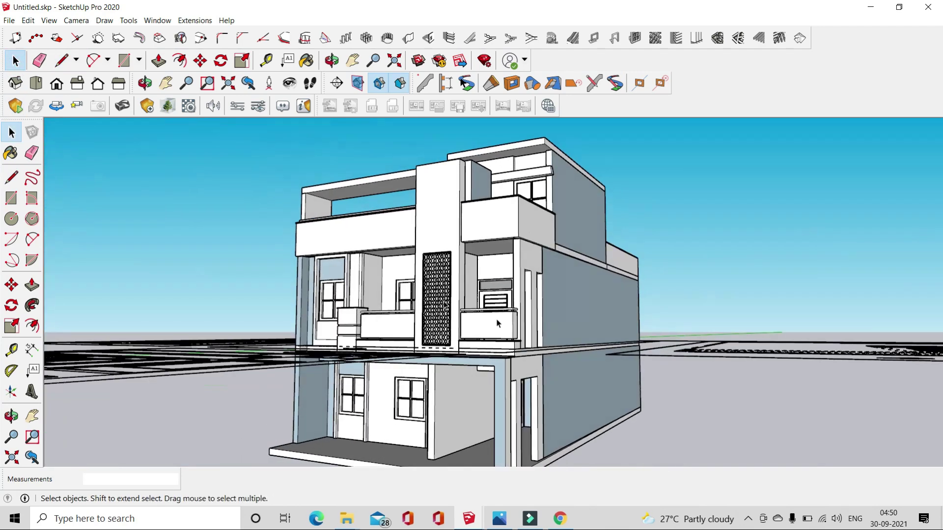
# - Hide the plan drawings and orbit to a low front view of the house
pyautogui.scroll(-3, 688, 265)
pyautogui.rightClick(690, 268)
pyautogui.click(714, 118)
pyautogui.moveTo(739, 246)
pyautogui.mouseDown(button='middle')
pyautogui.moveTo(656, 214)
pyautogui.moveTo(570, 360)
pyautogui.moveTo(564, 408)
pyautogui.mouseUp(button='middle')
pyautogui.scroll(1, 521, 422)
pyautogui.press('space')
pyautogui.scroll(3, 559, 316)
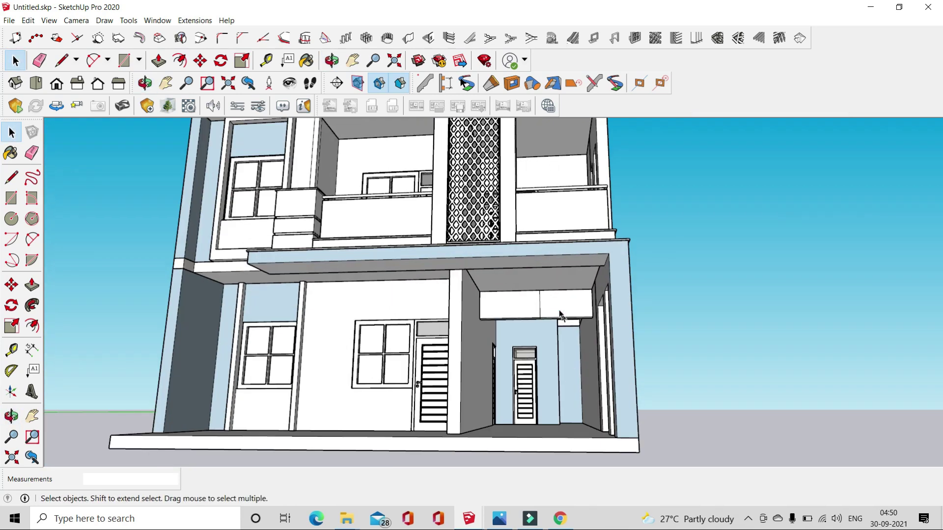
pyautogui.scroll(2, 530, 304)
pyautogui.press('e')
pyautogui.scroll(2, 521, 297)
pyautogui.scroll(1, 542, 324)
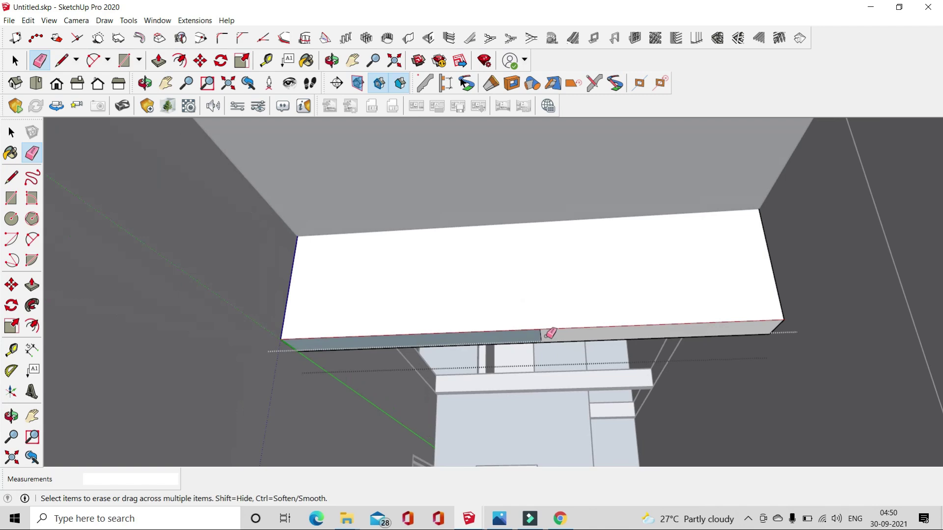
pyautogui.scroll(-5, 547, 329)
pyautogui.scroll(-4, 562, 282)
pyautogui.press('space')
# - Push/pull the porch box face out about 10 feet
pyautogui.moveTo(574, 309)
pyautogui.mouseDown(button='middle')
pyautogui.moveTo(322, 295)
pyautogui.moveTo(436, 219)
pyautogui.mouseUp(button='middle')
pyautogui.scroll(3, 591, 328)
pyautogui.scroll(3, 592, 328)
pyautogui.scroll(-3, 578, 294)
pyautogui.moveTo(573, 338)
pyautogui.mouseDown(button='middle')
pyautogui.moveTo(605, 322)
pyautogui.moveTo(173, 131)
pyautogui.mouseUp(button='middle')
pyautogui.scroll(-1, 611, 321)
pyautogui.scroll(-2, 611, 321)
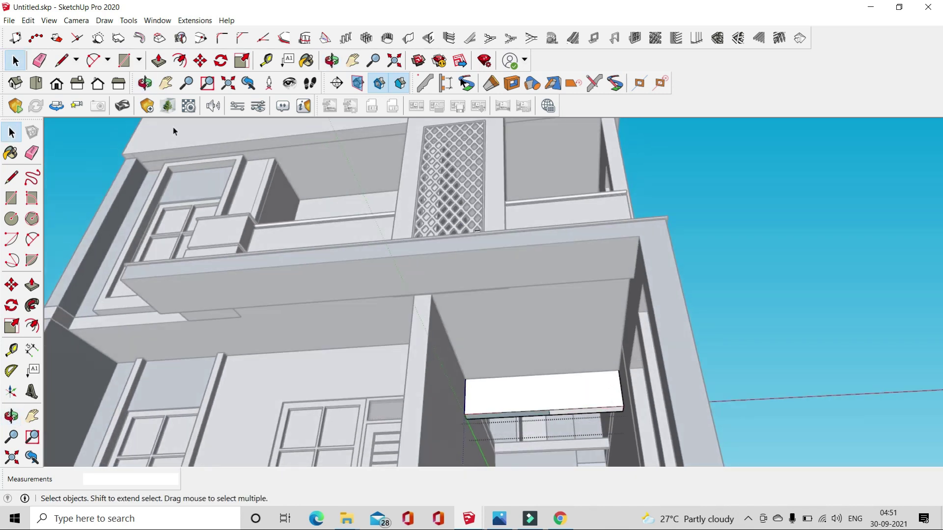
pyautogui.press('p')
pyautogui.click(565, 415)
pyautogui.moveTo(563, 419)
pyautogui.mouseDown(button='middle')
pyautogui.moveTo(552, 358)
pyautogui.moveTo(551, 186)
pyautogui.mouseUp(button='middle')
# - Extrude the floor strip face near the upper door
pyautogui.scroll(3, 551, 185)
pyautogui.scroll(3, 551, 186)
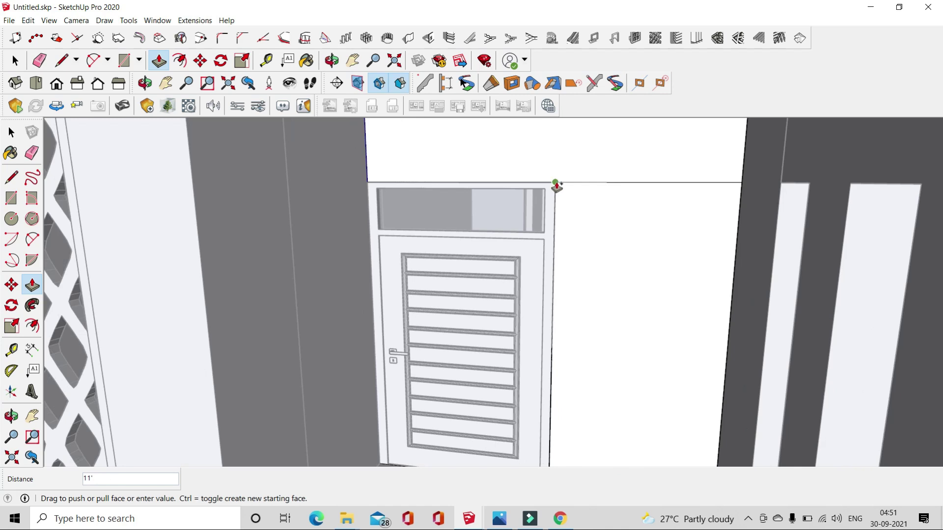
pyautogui.moveTo(602, 213); pyautogui.dragTo(596, 247, button='middle')
pyautogui.scroll(-5, 584, 343)
pyautogui.scroll(5, 583, 314)
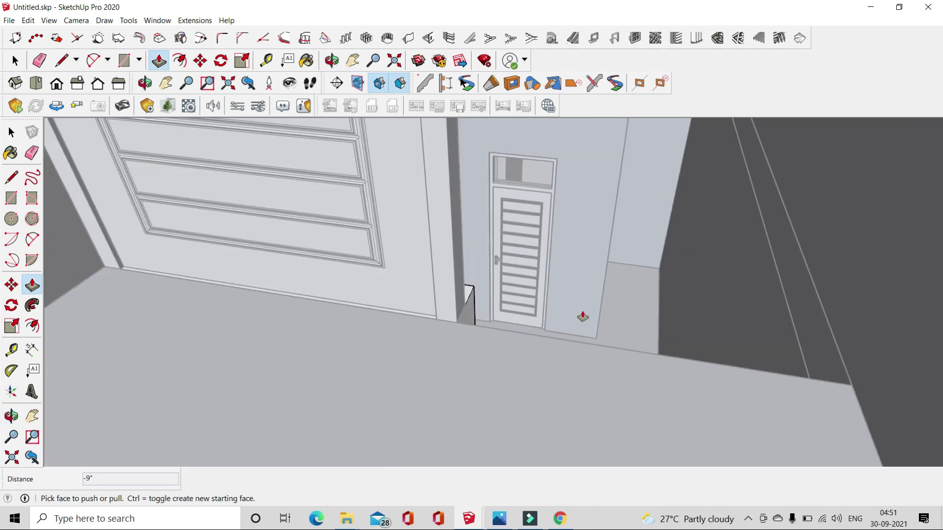
pyautogui.scroll(5, 467, 341)
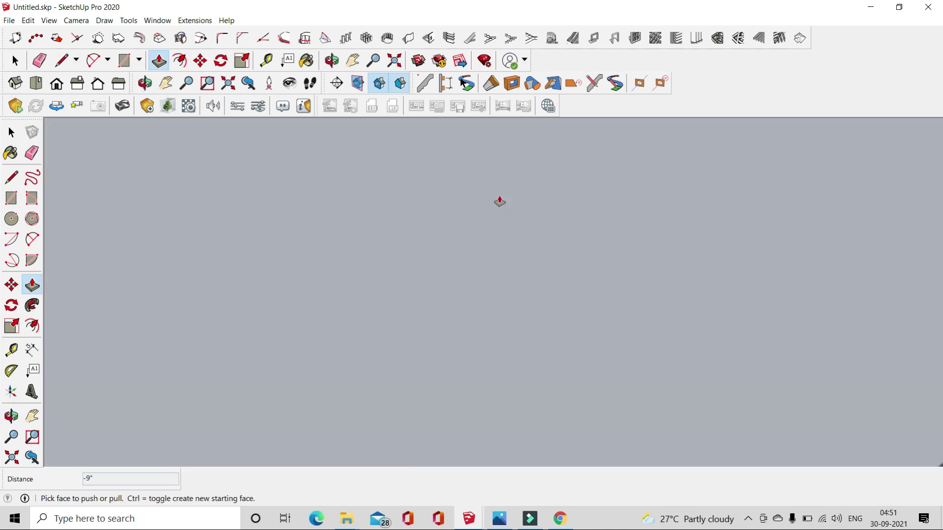
pyautogui.scroll(-3, 511, 194)
pyautogui.scroll(-3, 396, 259)
pyautogui.scroll(-3, 397, 258)
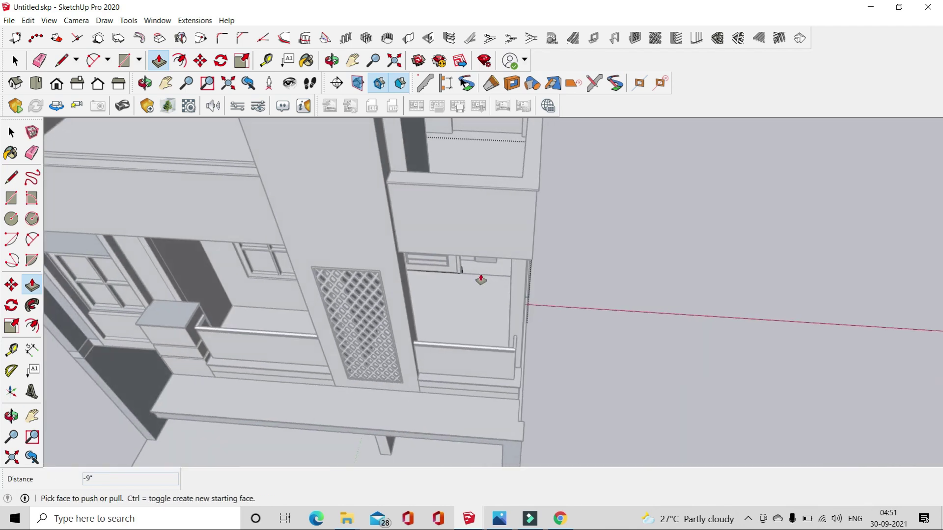
pyautogui.scroll(5, 479, 276)
pyautogui.click(381, 284)
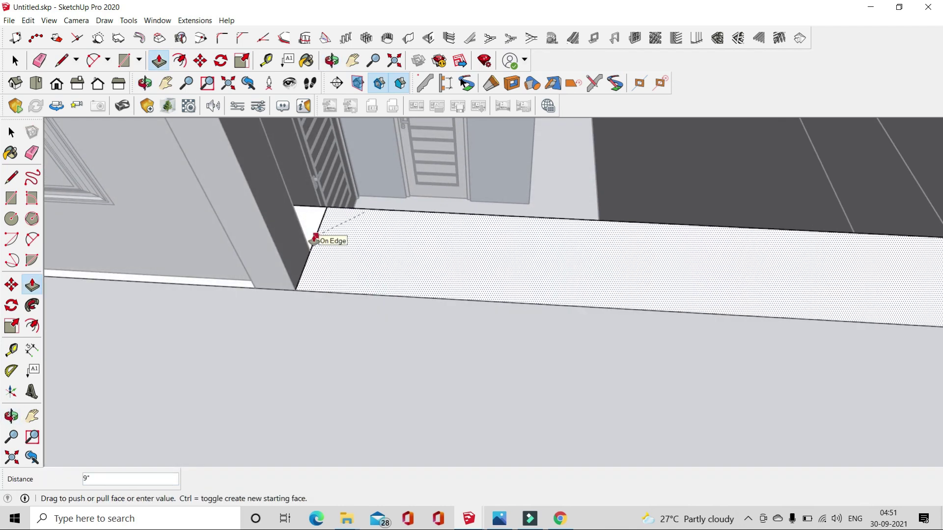
pyautogui.press('space')
# - Draw a rectangle filling the opening beside the upper louvred door
pyautogui.press('r')
pyautogui.click(313, 245)
pyautogui.moveTo(313, 246)
pyautogui.mouseDown(button='middle')
pyautogui.moveTo(400, 196)
pyautogui.moveTo(581, 312)
pyautogui.moveTo(637, 137)
pyautogui.mouseUp(button='middle')
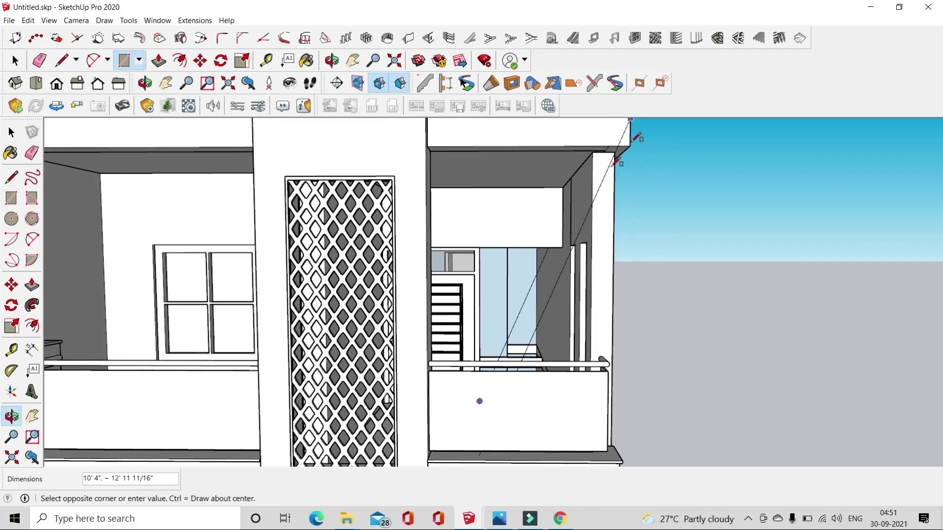
pyautogui.scroll(3, 564, 243)
pyautogui.scroll(-2, 568, 242)
pyautogui.click(568, 243)
pyautogui.scroll(2, 515, 200)
pyautogui.scroll(-3, 516, 200)
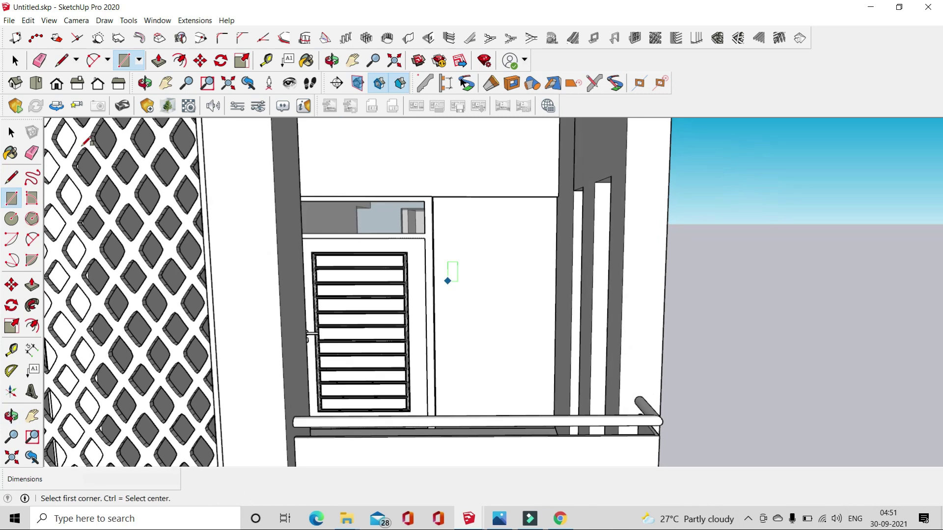
pyautogui.press('space')
# - Try the panel divider for window frames, dismiss its message, and orbit around the facade
pyautogui.click(640, 42)
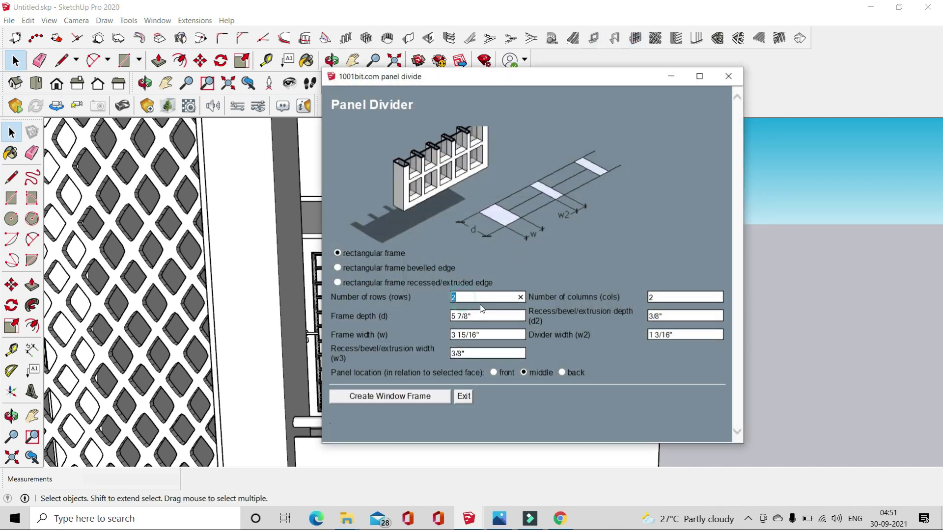
pyautogui.click(413, 396)
pyautogui.moveTo(489, 252); pyautogui.dragTo(518, 248, button='middle')
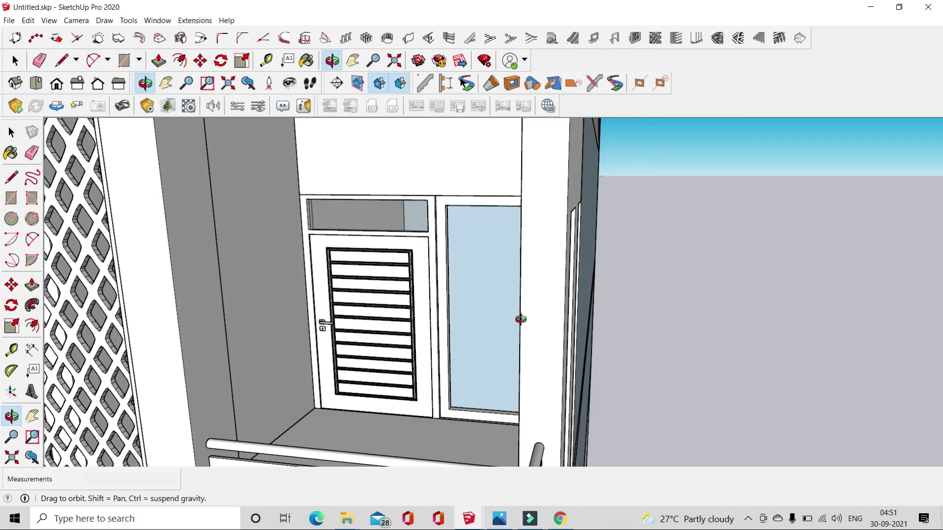
pyautogui.scroll(-3, 518, 247)
pyautogui.scroll(-5, 599, 269)
pyautogui.moveTo(599, 269)
pyautogui.mouseDown(button='middle')
pyautogui.moveTo(684, 373)
pyautogui.moveTo(625, 391)
pyautogui.moveTo(570, 342)
pyautogui.mouseUp(button='middle')
pyautogui.moveTo(570, 343); pyautogui.dragTo(442, 314)
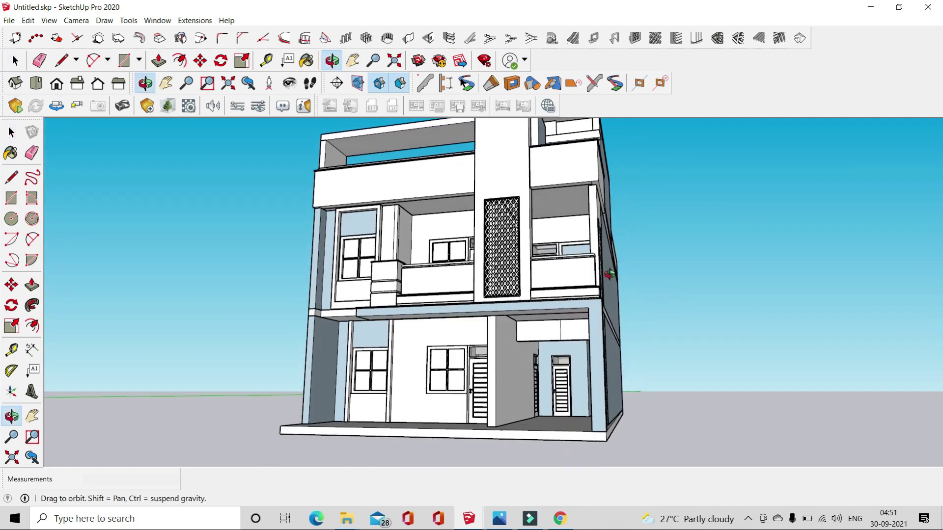
# - Select the floor plan drawing under the house and hide it
pyautogui.press('space')
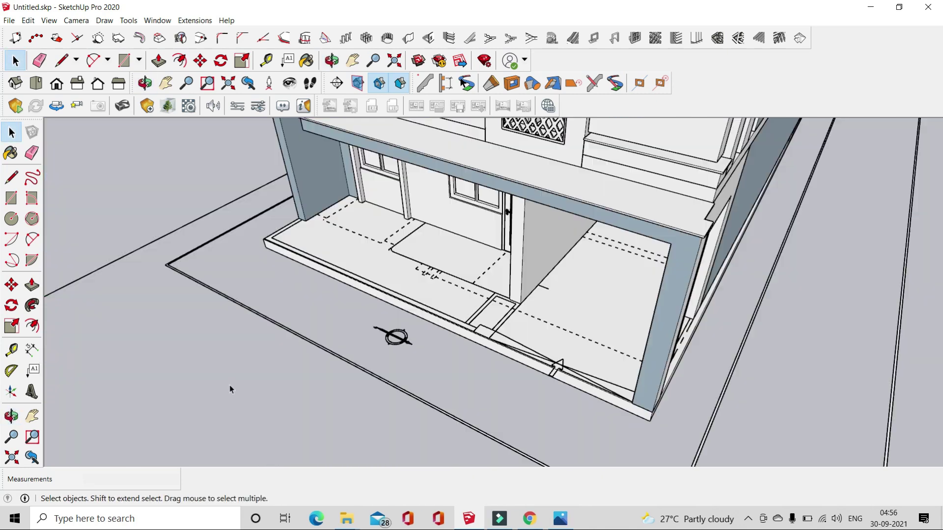
pyautogui.scroll(-5, 230, 389)
pyautogui.moveTo(229, 389); pyautogui.dragTo(682, 384, button='middle')
pyautogui.click(681, 384)
pyautogui.rightClick(681, 384)
pyautogui.click(703, 120)
# - Unhide all objects to bring the floor plans back
pyautogui.scroll(5, 655, 400)
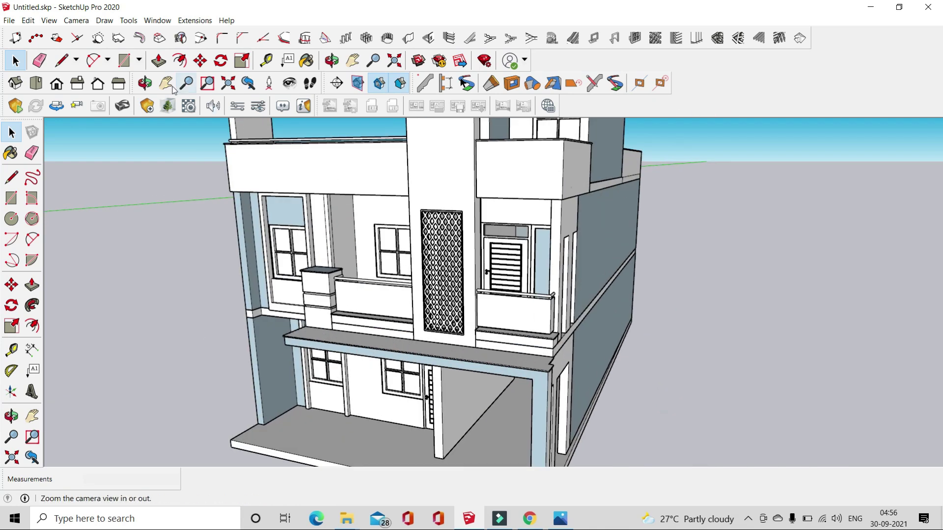
pyautogui.click(28, 21)
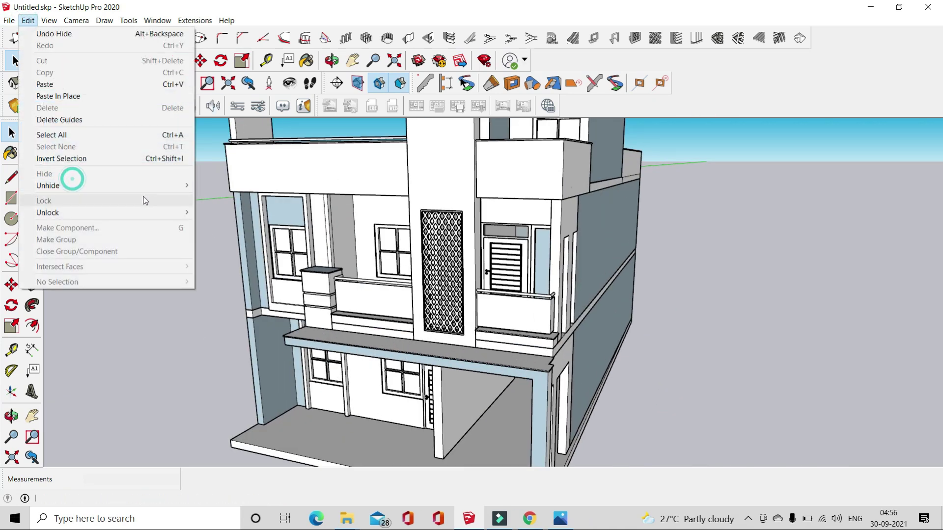
pyautogui.moveTo(48, 186)
pyautogui.click(214, 211)
pyautogui.scroll(-2, 380, 303)
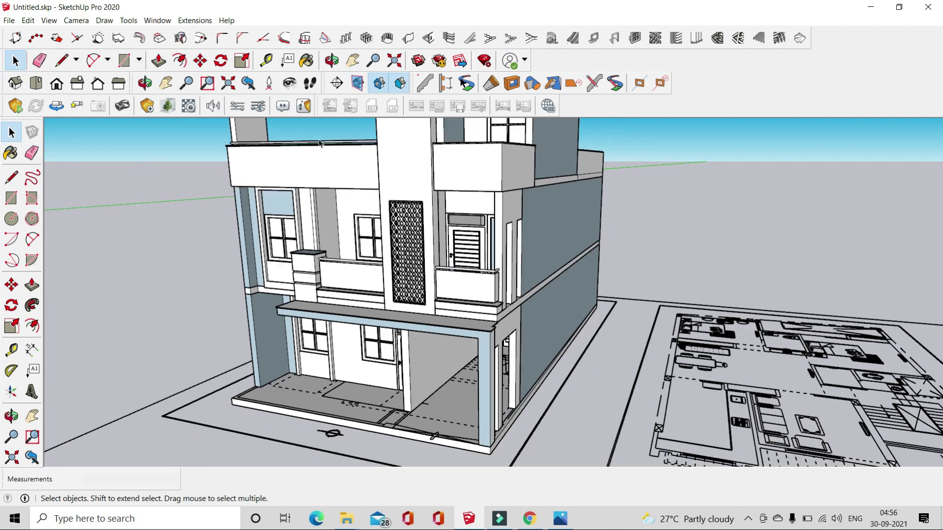
pyautogui.scroll(-2, 381, 303)
pyautogui.scroll(-2, 380, 303)
pyautogui.moveTo(380, 303); pyautogui.dragTo(370, 394, button='middle')
pyautogui.scroll(2, 344, 373)
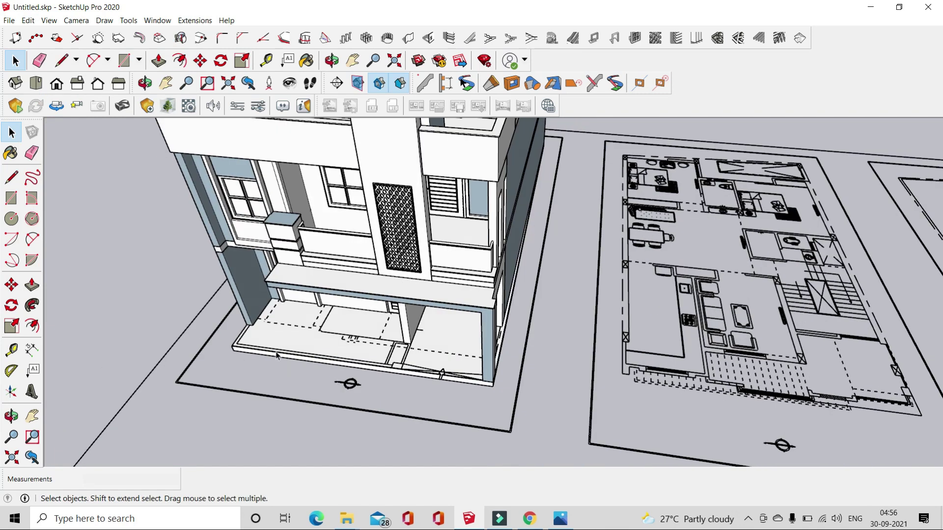
pyautogui.scroll(2, 244, 332)
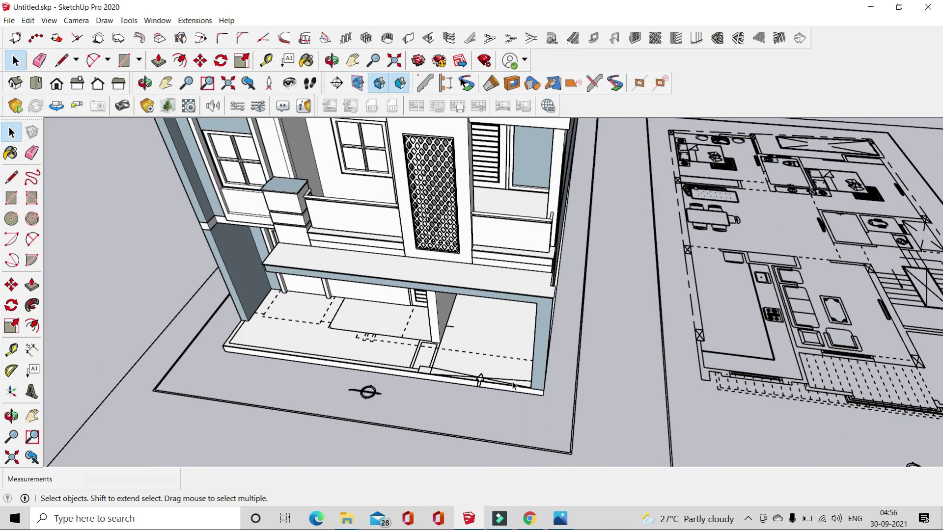
# - Draw a small rectangle at the jamb corner on the porch's front edge
pyautogui.moveTo(278, 377); pyautogui.dragTo(373, 421, button='middle')
pyautogui.scroll(2, 436, 401)
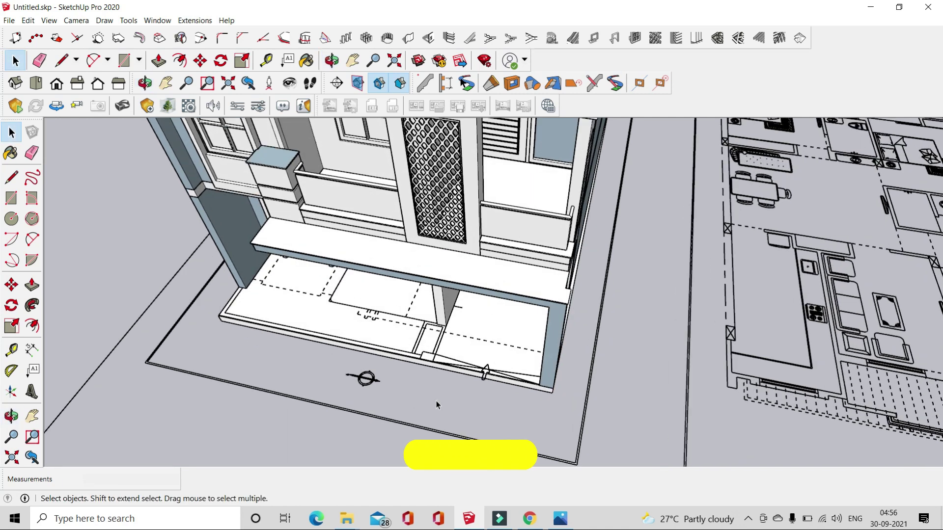
pyautogui.scroll(2, 432, 378)
pyautogui.scroll(2, 430, 353)
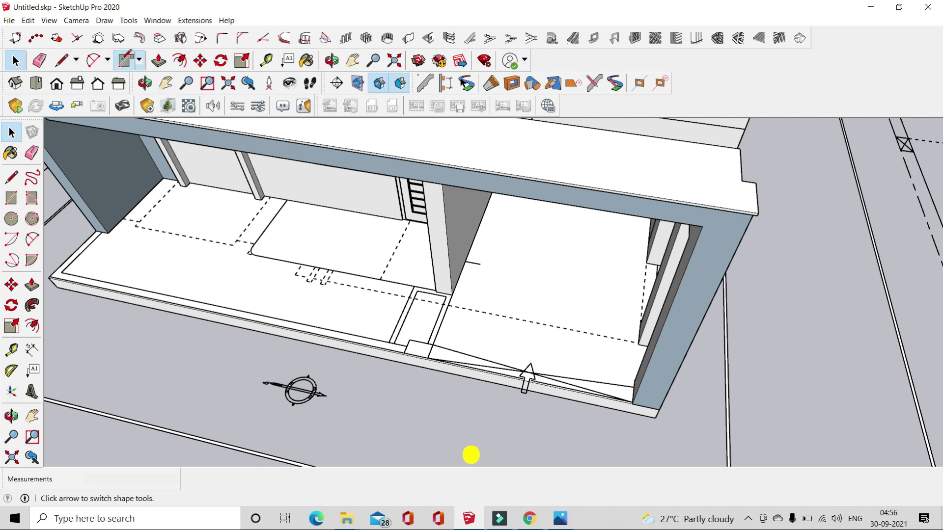
pyautogui.click(124, 60)
pyautogui.scroll(2, 432, 342)
pyautogui.scroll(2, 437, 346)
pyautogui.click(437, 347)
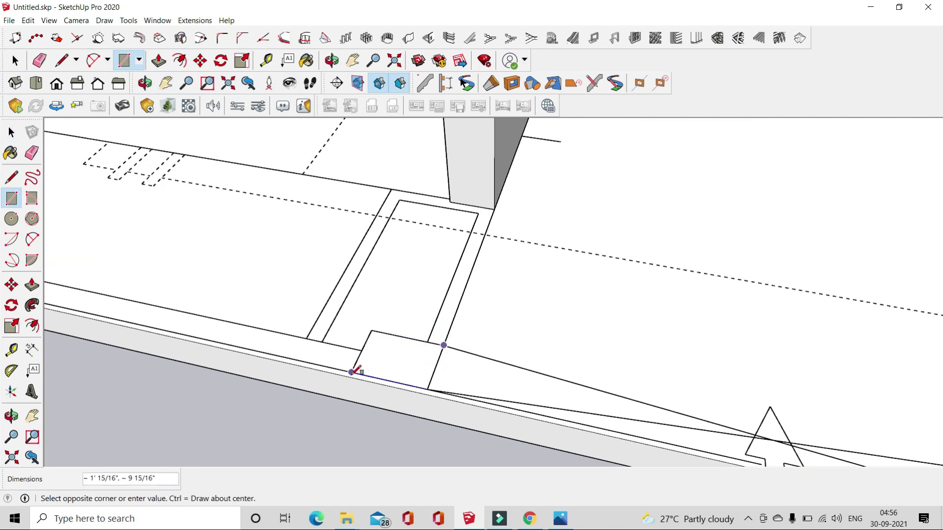
pyautogui.click(352, 371)
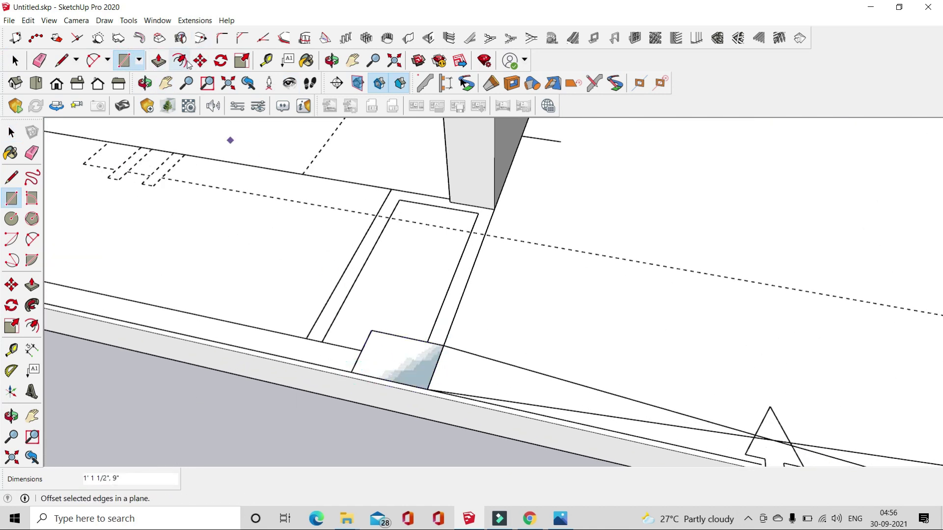
# - Pull the small rectangle up 6' into a post
pyautogui.click(161, 61)
pyautogui.click(385, 341)
pyautogui.moveTo(391, 343)
pyautogui.mouseDown(button='middle')
pyautogui.moveTo(423, 247)
pyautogui.moveTo(452, 246)
pyautogui.mouseUp(button='middle')
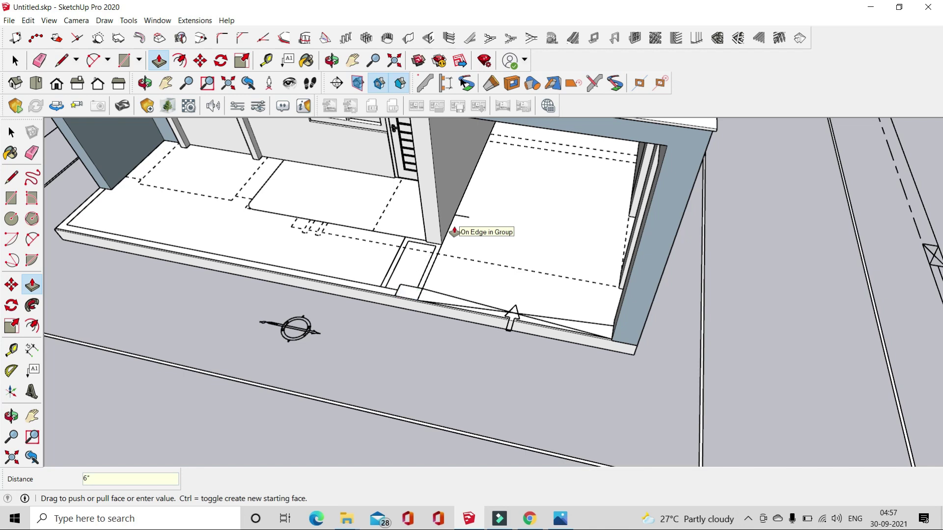
pyautogui.press('Escape')
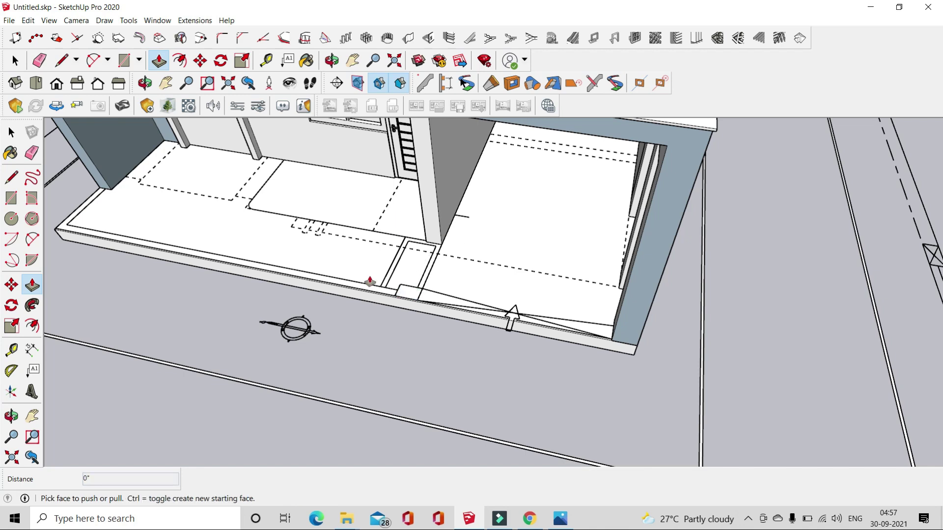
pyautogui.moveTo(404, 296); pyautogui.dragTo(402, 260)
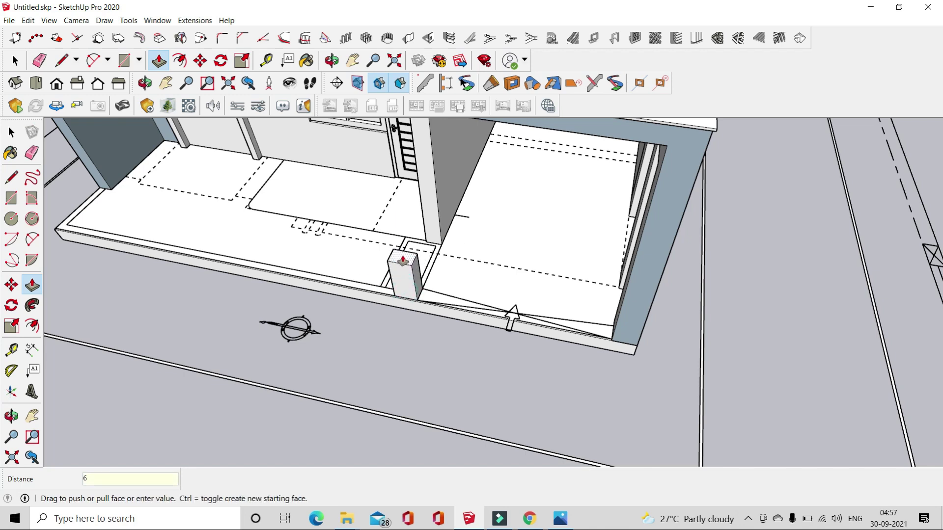
pyautogui.write("'")
pyautogui.press('Return')
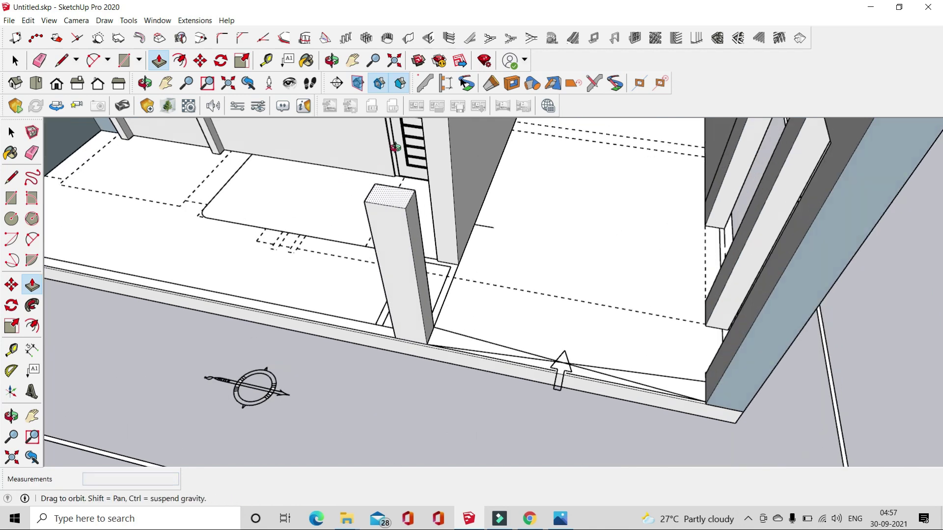
# - Select the whole post and make it a group
pyautogui.moveTo(388, 184); pyautogui.dragTo(6, 68, button='middle')
pyautogui.click(22, 69)
pyautogui.tripleClick(391, 194)
pyautogui.rightClick(391, 194)
pyautogui.click(425, 290)
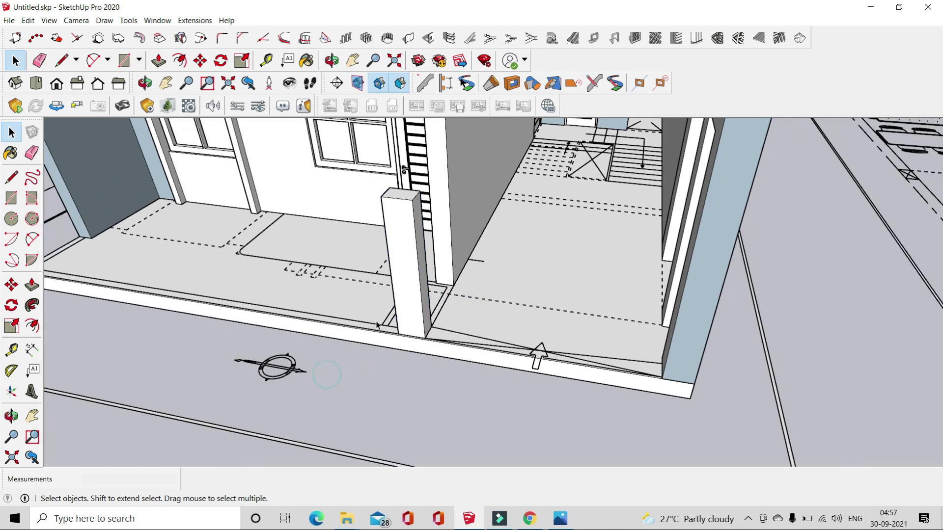
# - Copy the post 19' left to the porch's far left corner
pyautogui.scroll(5, 525, 193)
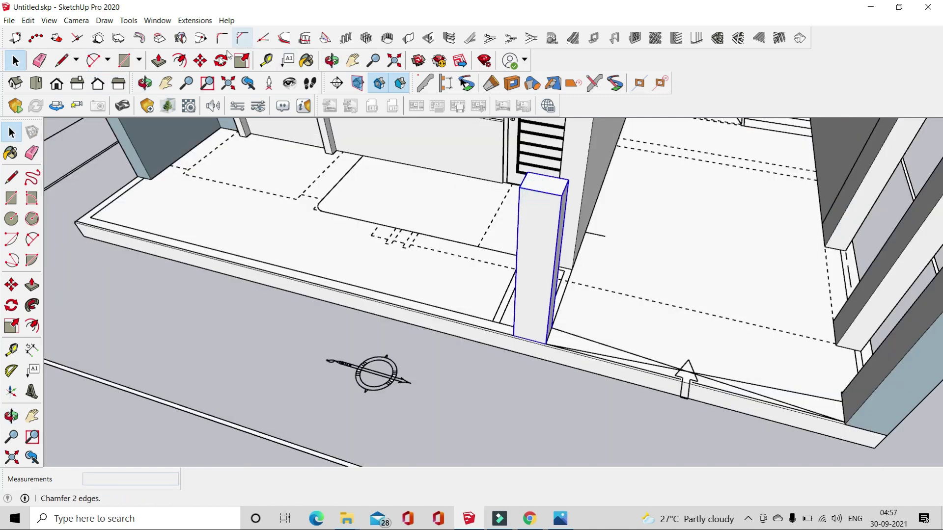
pyautogui.click(201, 60)
pyautogui.scroll(3, 517, 337)
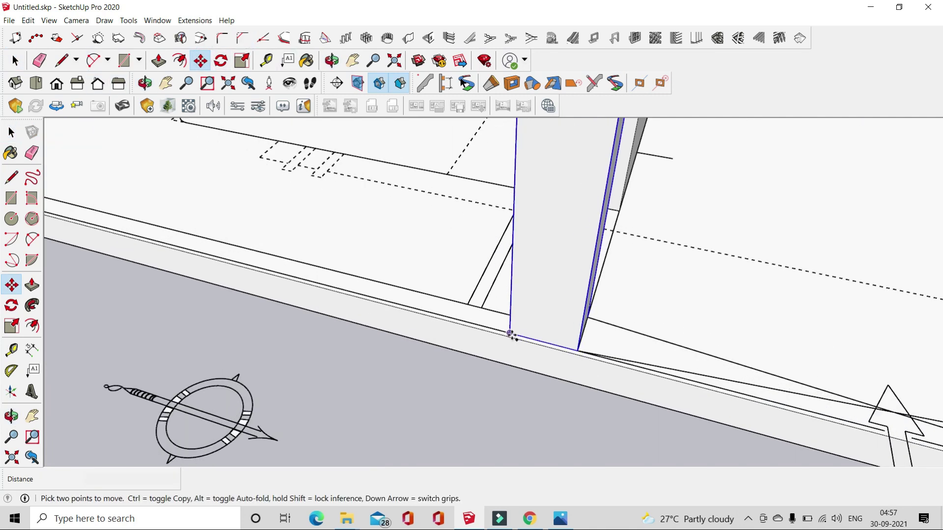
pyautogui.press('ctrl')
pyautogui.click(507, 331)
pyautogui.scroll(-2, 679, 362)
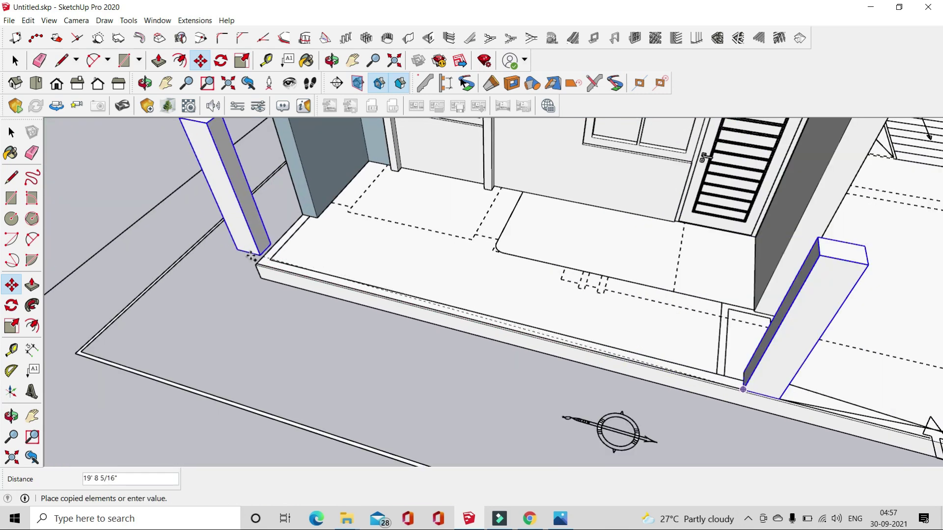
pyautogui.scroll(3, 233, 247)
pyautogui.click(260, 267)
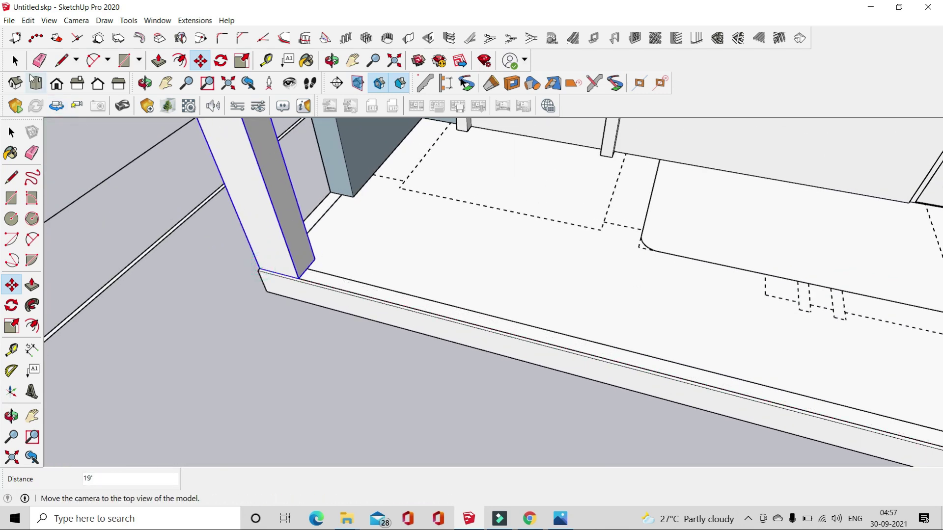
# - Hide the floor base object
pyautogui.click(139, 250)
pyautogui.click(374, 270)
pyautogui.rightClick(385, 249)
pyautogui.click(413, 277)
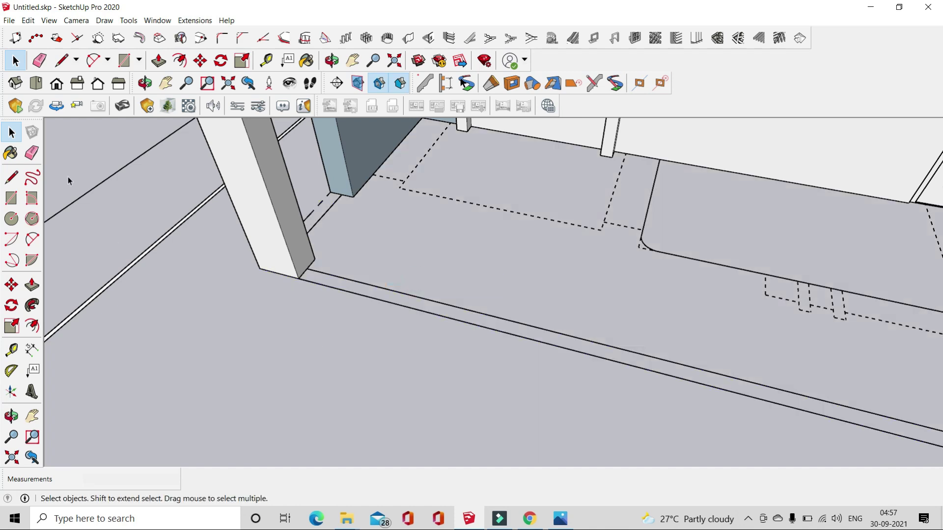
# - Draw an edge between the two posts' corners and divide it
pyautogui.click(62, 61)
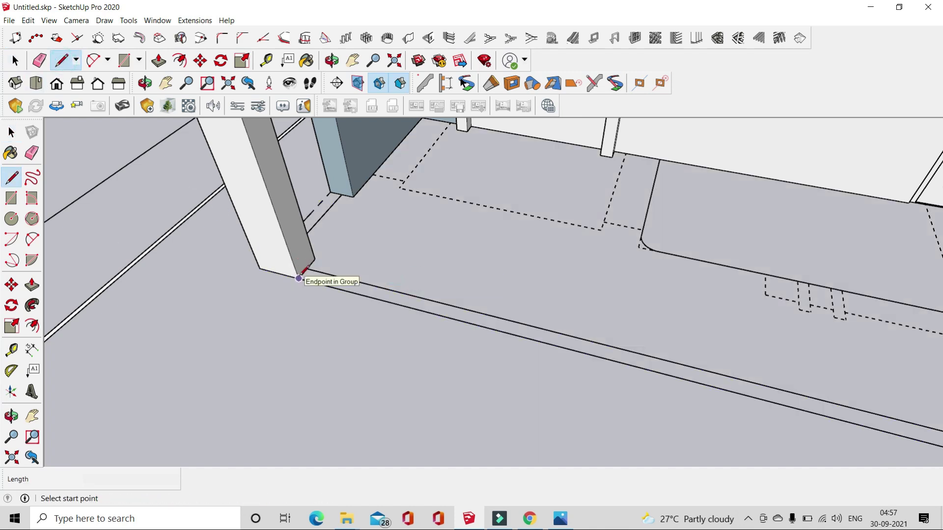
pyautogui.scroll(2, 299, 277)
pyautogui.scroll(1, 304, 272)
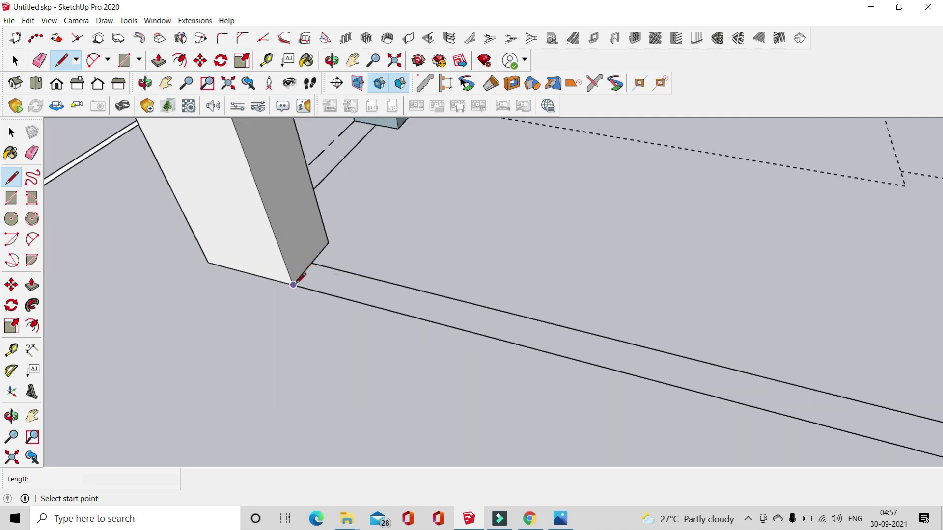
pyautogui.click(294, 285)
pyautogui.scroll(-3, 207, 196)
pyautogui.scroll(3, 571, 278)
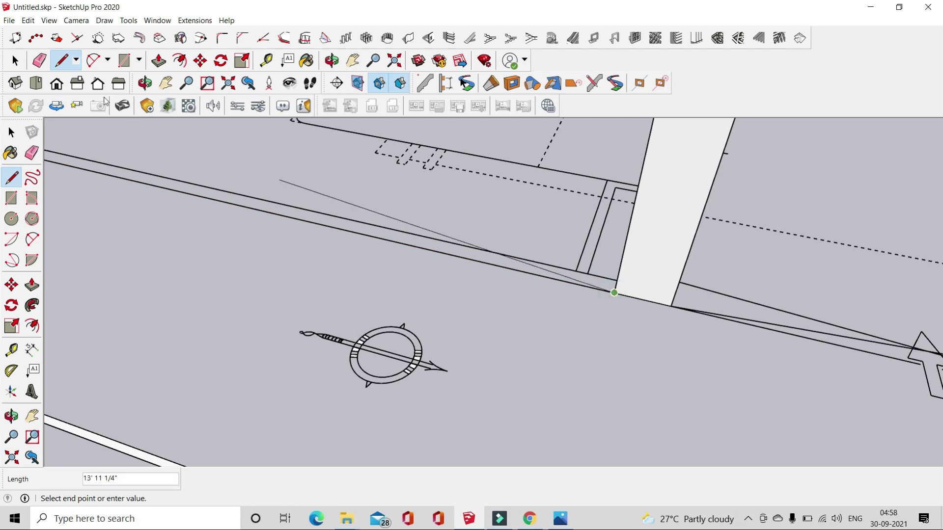
pyautogui.click(15, 61)
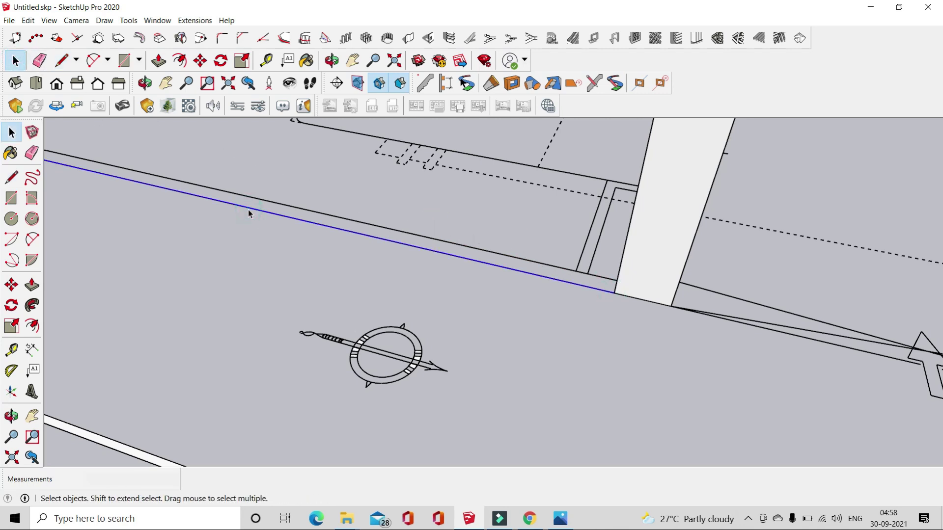
pyautogui.rightClick(248, 209)
pyautogui.click(307, 278)
pyautogui.scroll(-2, 308, 280)
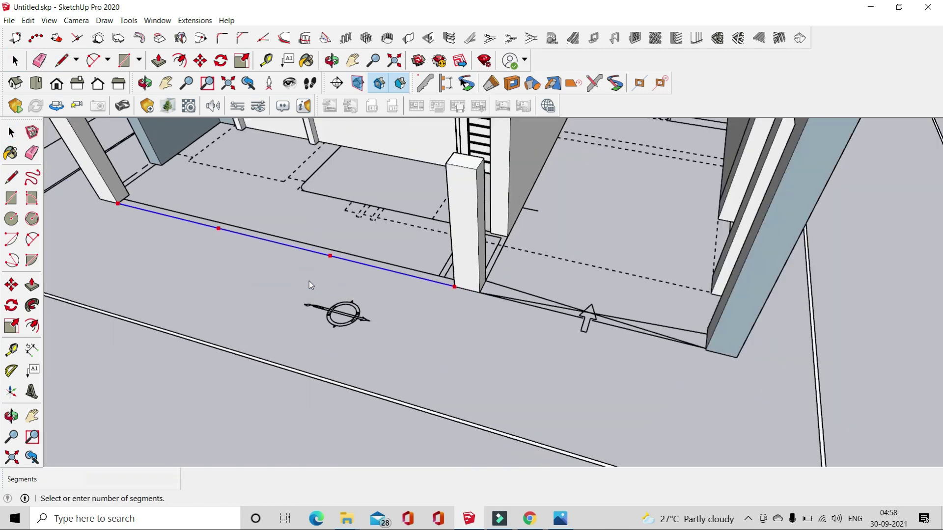
pyautogui.click(308, 281)
pyautogui.scroll(2, 406, 315)
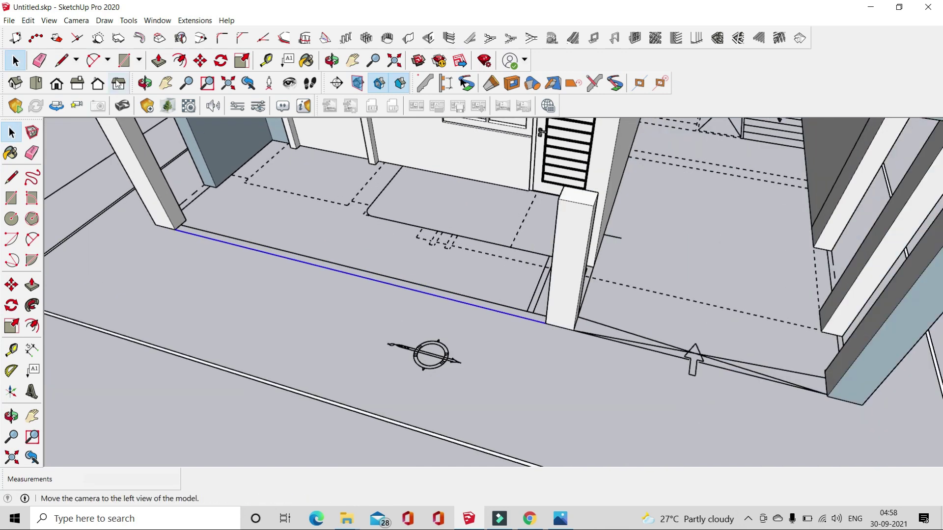
# - Draw thin strip rectangles along the floor edge up to the right pillar
pyautogui.click(124, 60)
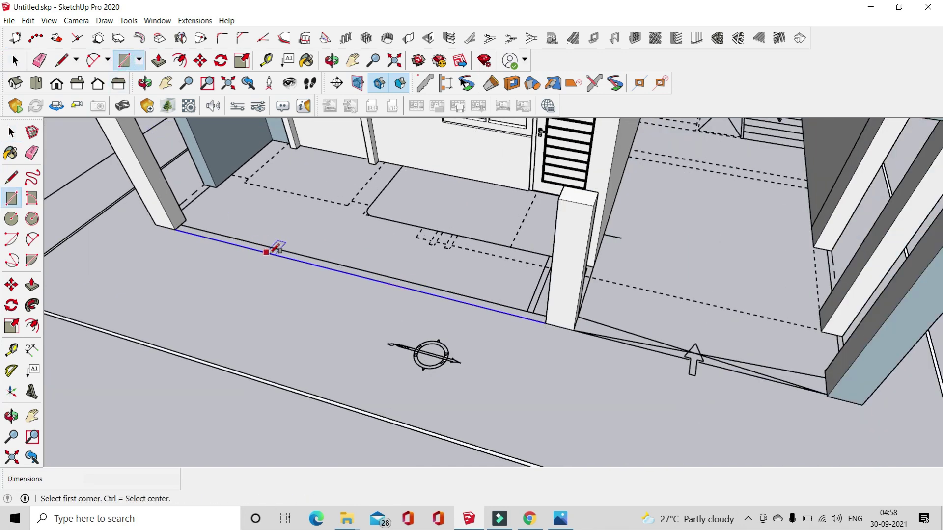
pyautogui.scroll(2, 251, 232)
pyautogui.scroll(2, 252, 233)
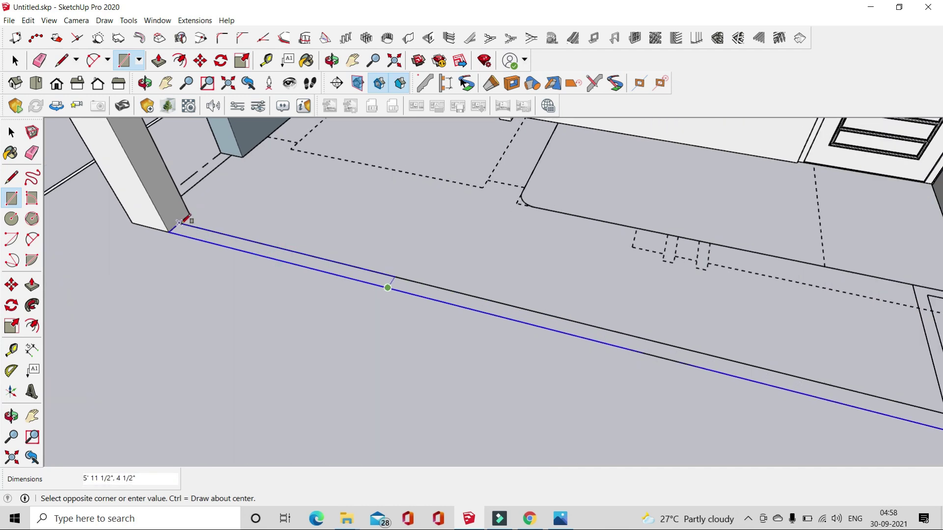
pyautogui.click(251, 235)
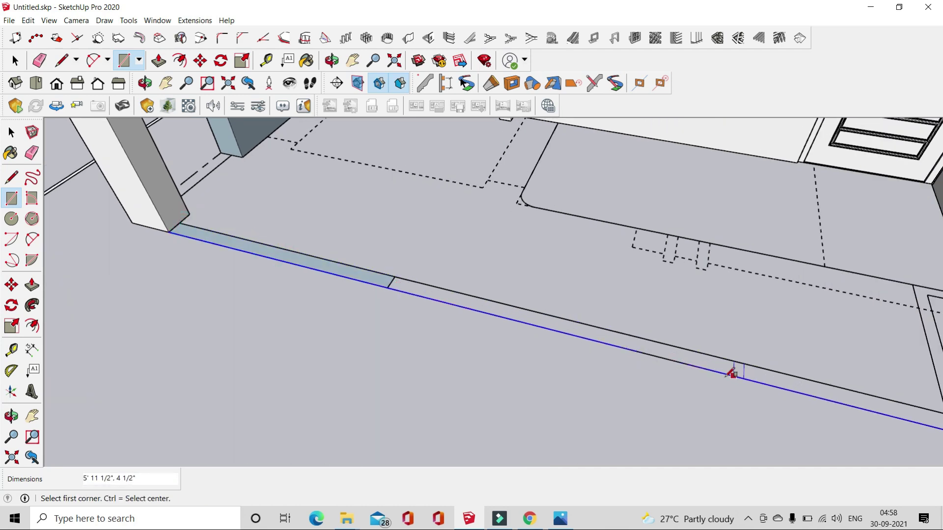
pyautogui.scroll(-2, 688, 363)
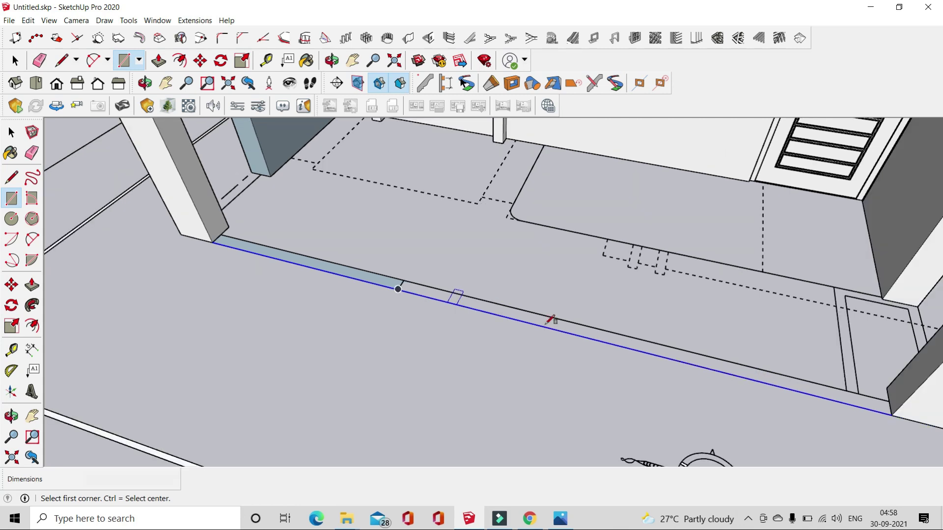
pyautogui.scroll(-1, 688, 364)
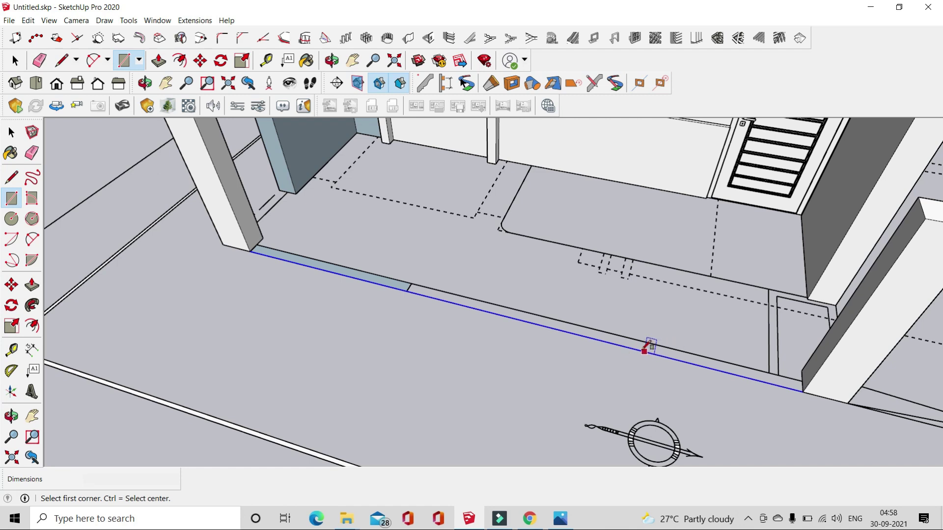
pyautogui.click(588, 337)
pyautogui.scroll(1, 806, 384)
pyautogui.scroll(1, 806, 383)
pyautogui.click(805, 384)
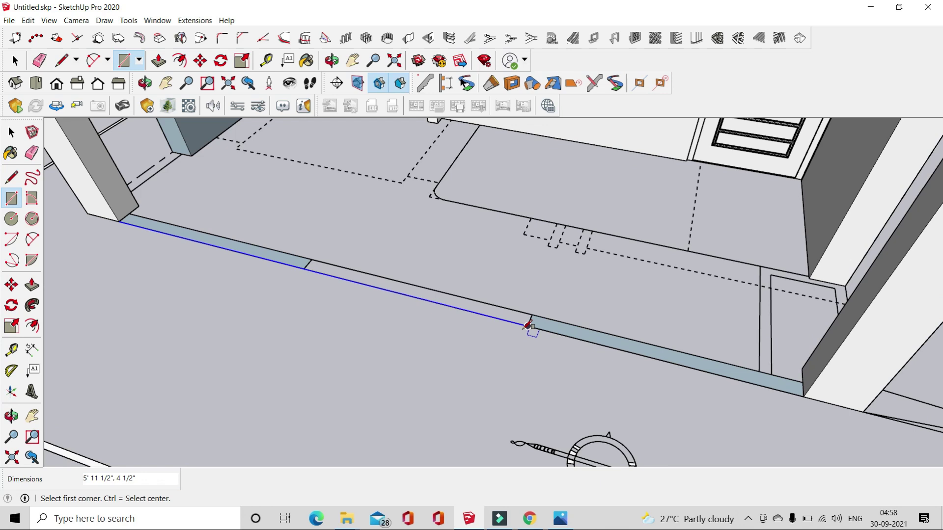
pyautogui.click(313, 258)
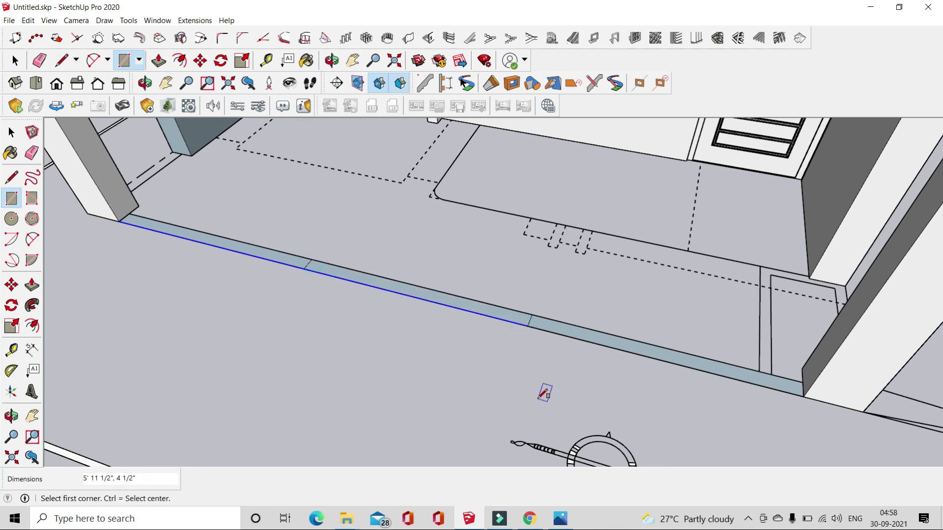
pyautogui.scroll(-1, 440, 349)
# - Push/pull the floor strip up 5' into a wall panel
pyautogui.click(160, 62)
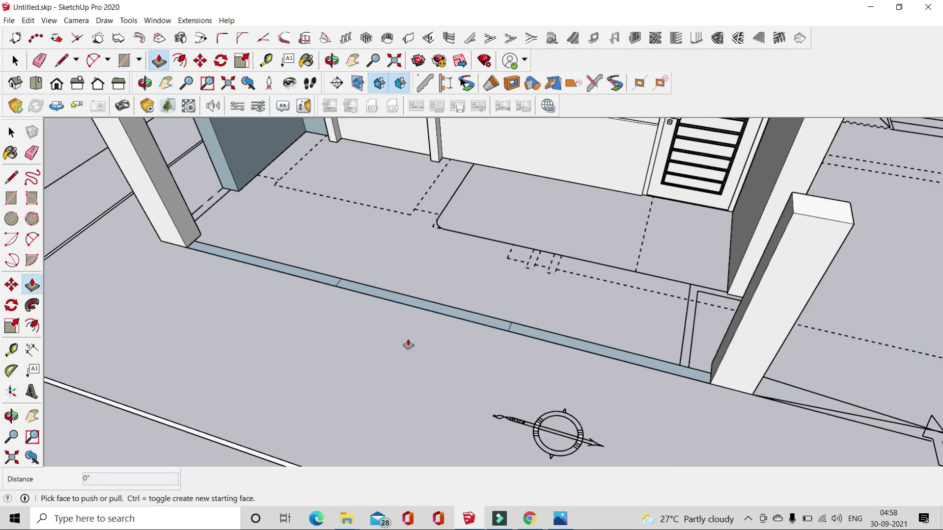
pyautogui.click(329, 273)
pyautogui.scroll(-2, 339, 260)
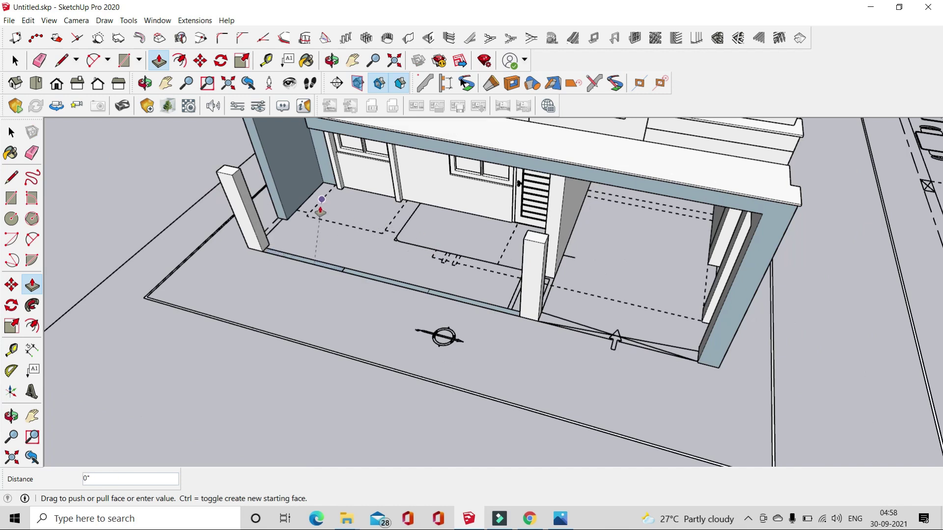
pyautogui.moveTo(334, 157); pyautogui.dragTo(311, 153, button='middle')
pyautogui.write("5'6")
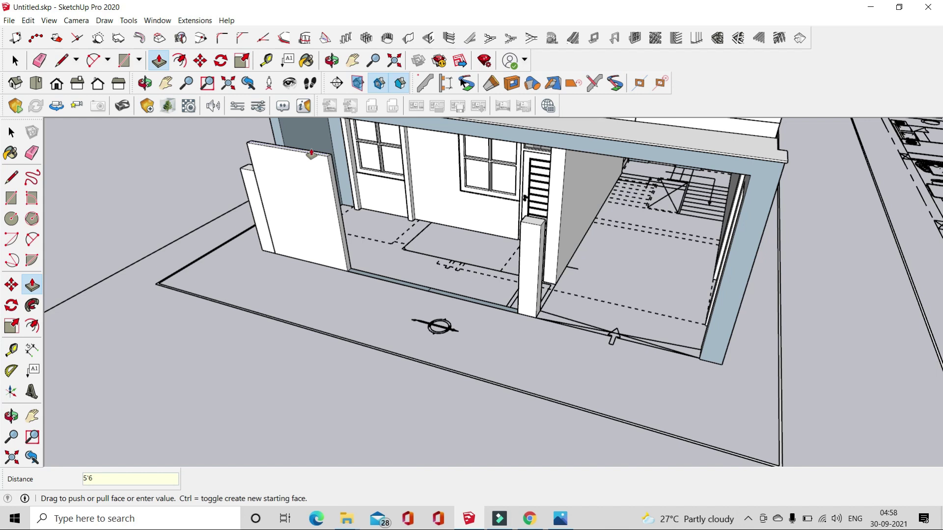
pyautogui.press('Return')
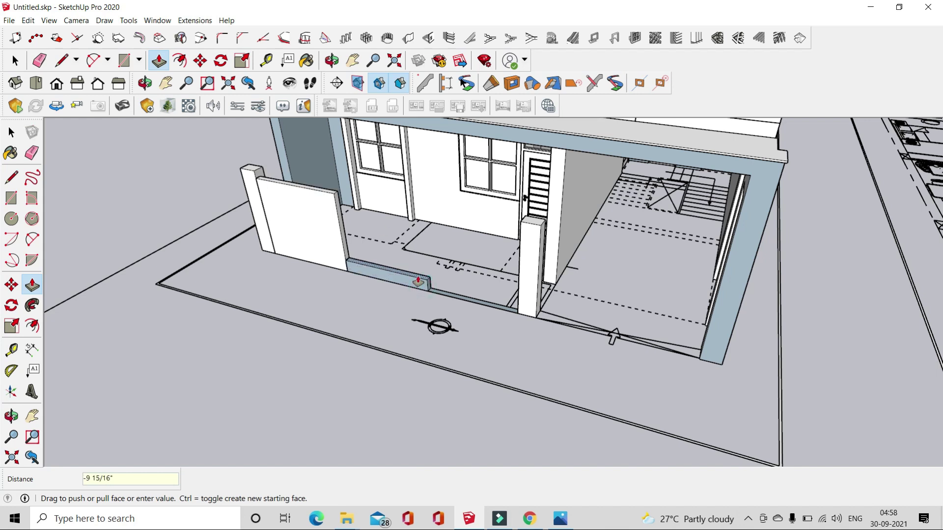
pyautogui.write("'")
pyautogui.press('Return')
pyautogui.scroll(1, 417, 281)
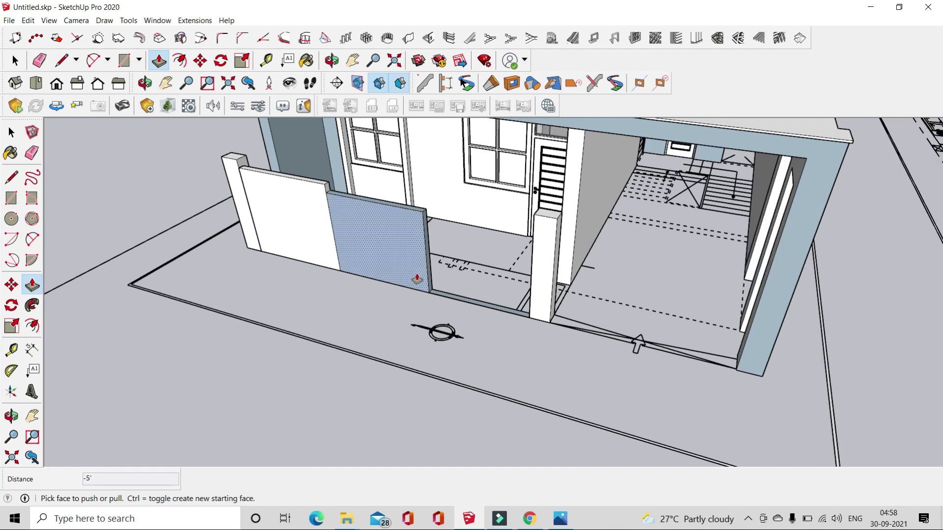
pyautogui.click(414, 274)
# - Erase stray edges at the wall base, then undo the accidental erase
pyautogui.click(42, 60)
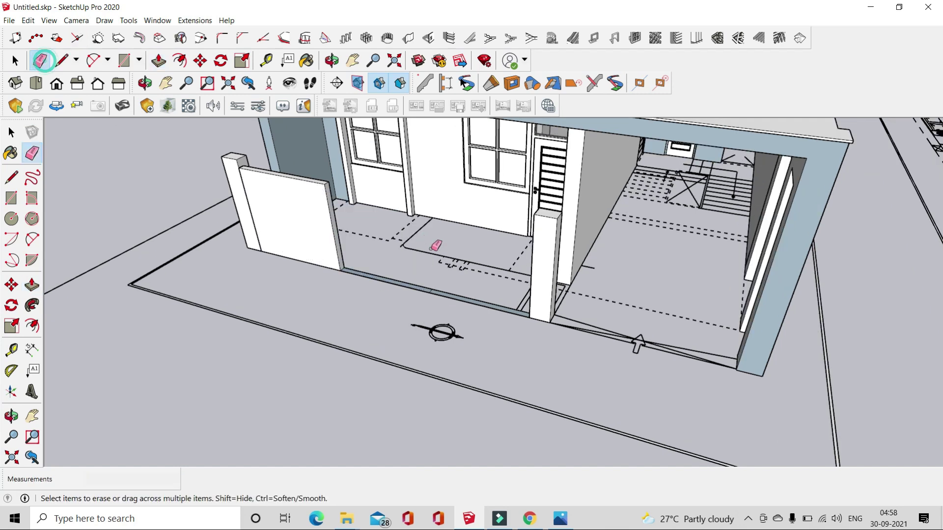
pyautogui.scroll(1, 408, 277)
pyautogui.click(406, 281)
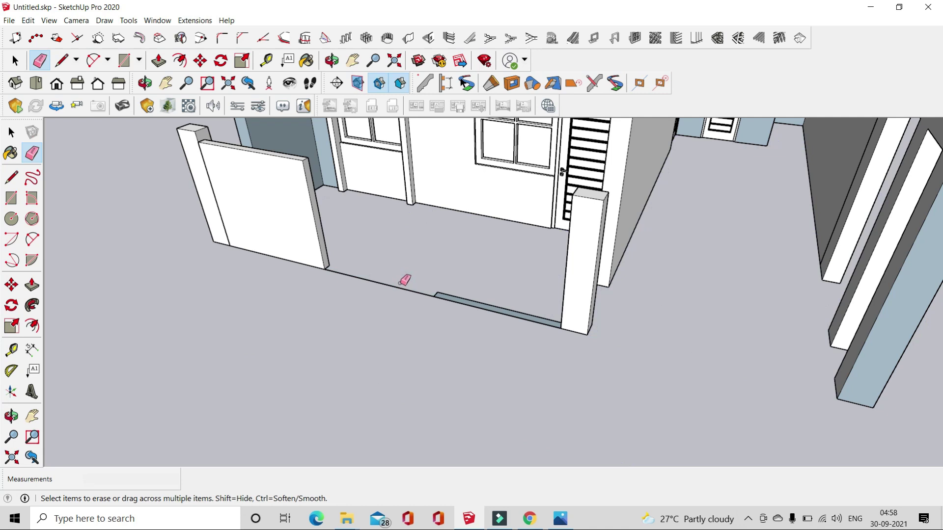
pyautogui.hotkey('ctrl', 'z')
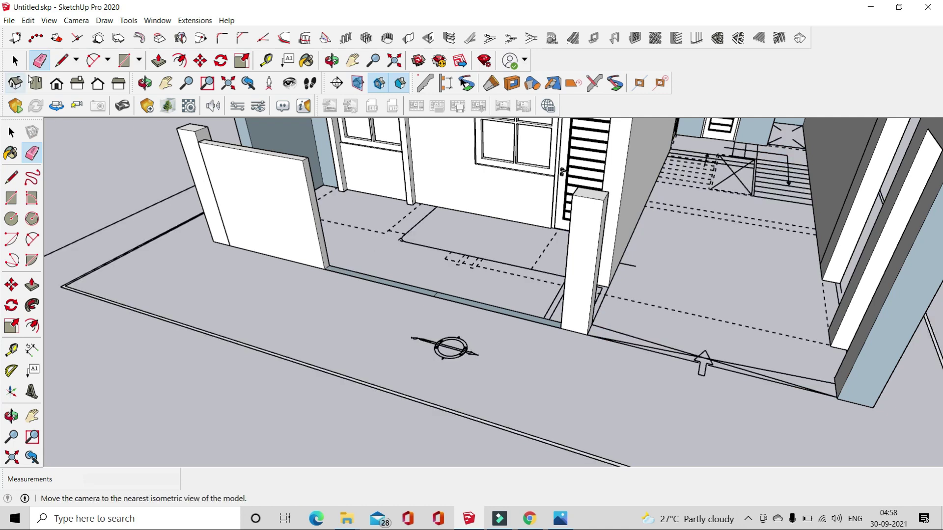
pyautogui.press('space')
pyautogui.scroll(1, 400, 302)
pyautogui.scroll(1, 393, 300)
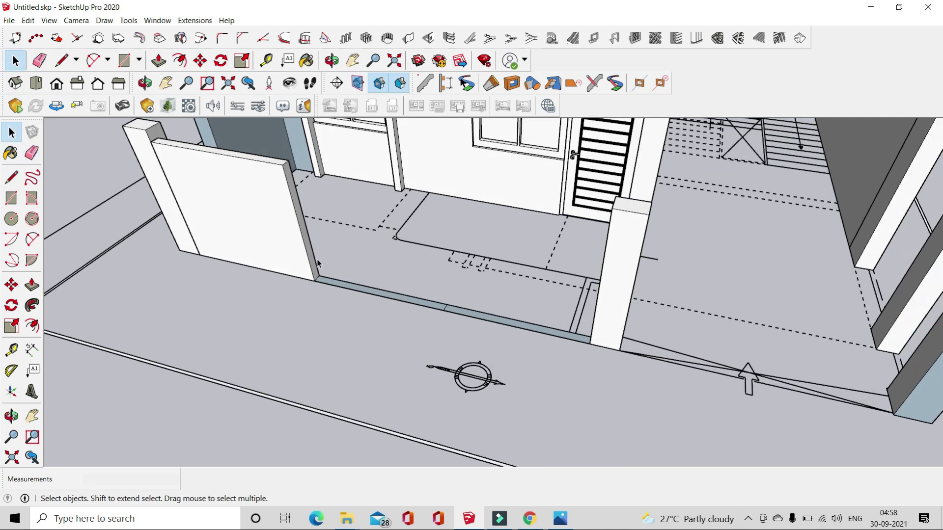
# - Make the left compound wall panel a group, exploding and regrouping it once
pyautogui.click(296, 250)
pyautogui.rightClick(297, 251)
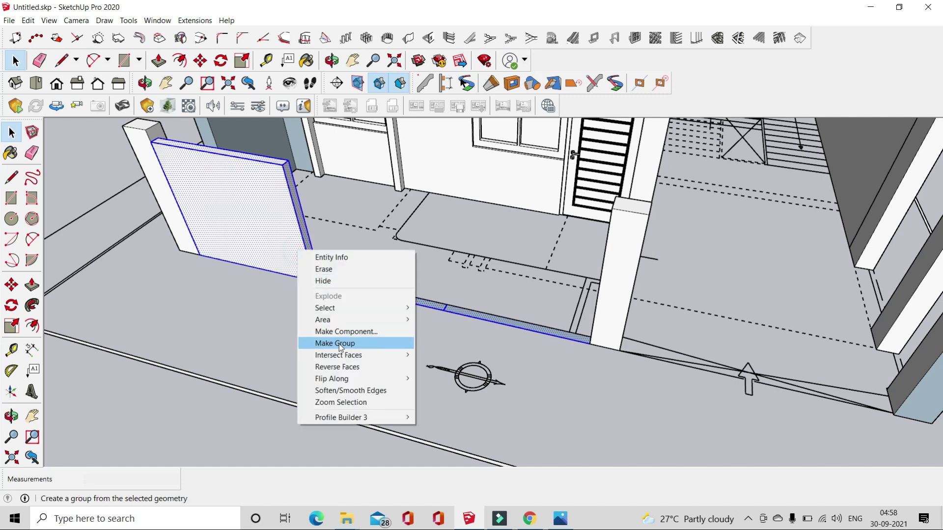
pyautogui.click(343, 338)
pyautogui.doubleClick(276, 239)
pyautogui.click(40, 59)
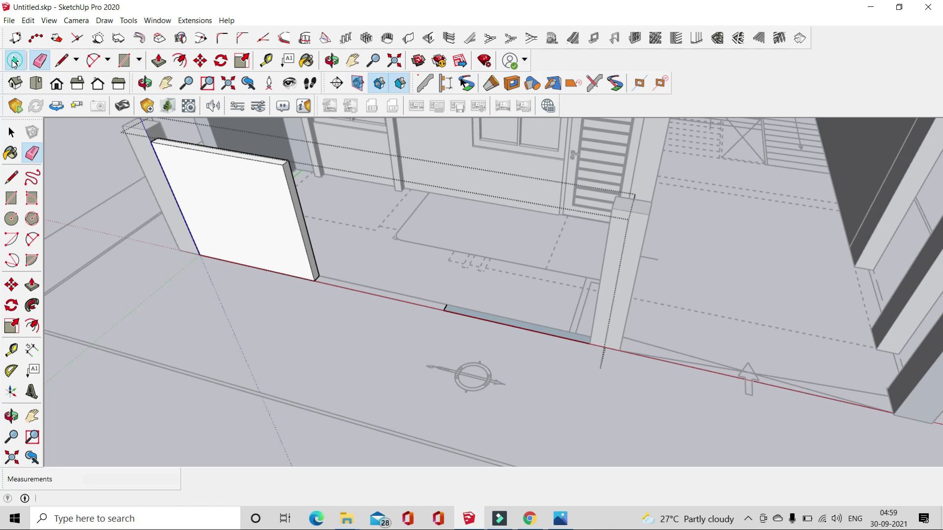
pyautogui.click(13, 61)
pyautogui.click(325, 263)
pyautogui.rightClick(273, 236)
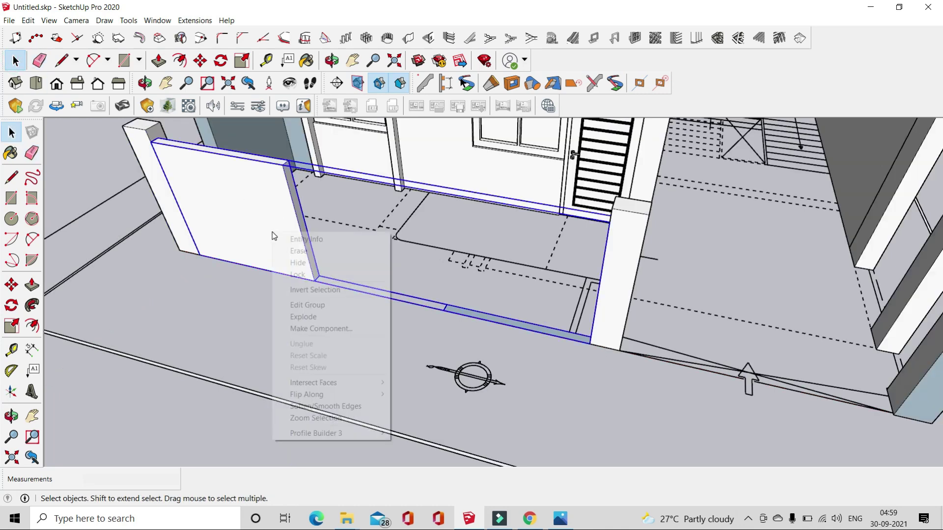
pyautogui.click(307, 317)
pyautogui.rightClick(245, 220)
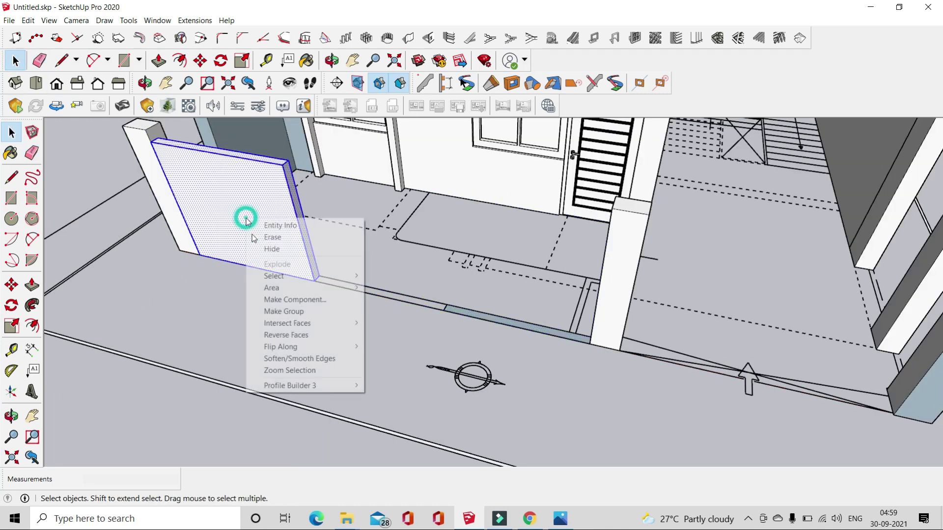
pyautogui.click(295, 310)
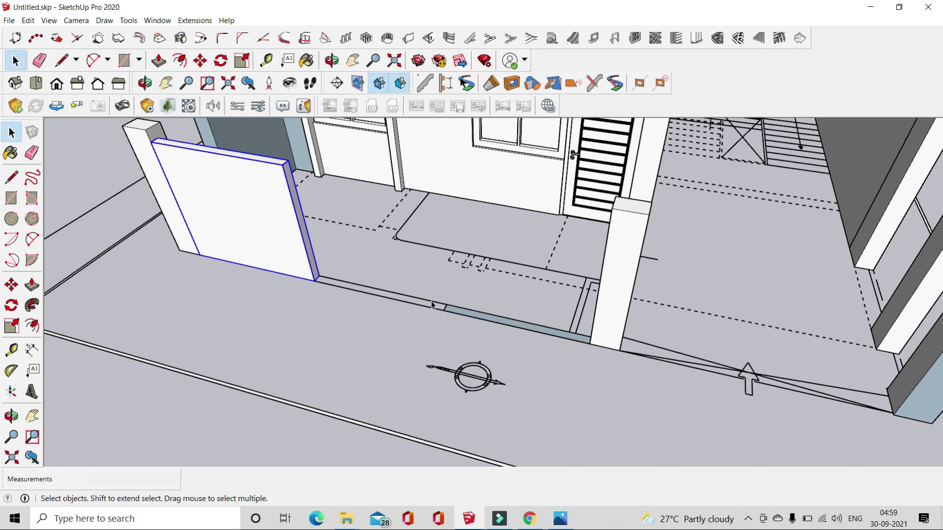
# - Raise the right floor strip into a 5' 6" wall and group it
pyautogui.click(159, 62)
pyautogui.click(509, 324)
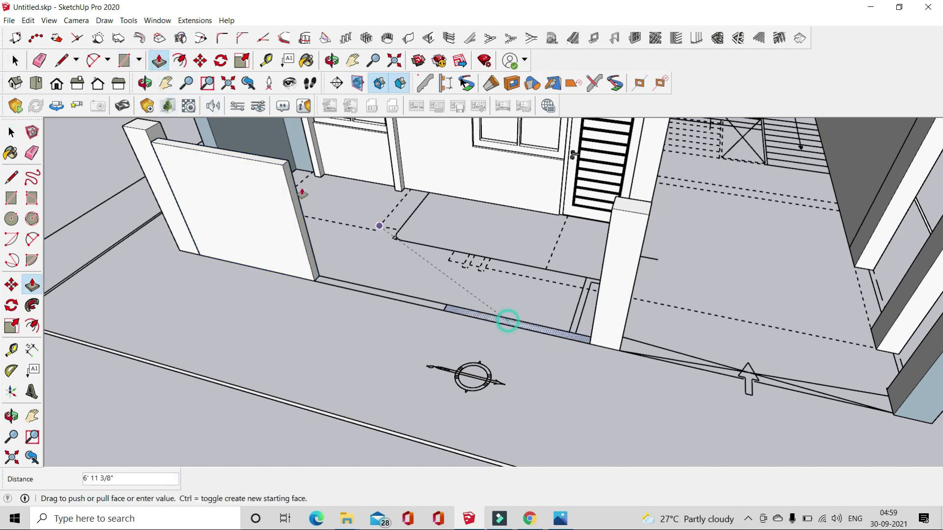
pyautogui.click(285, 172)
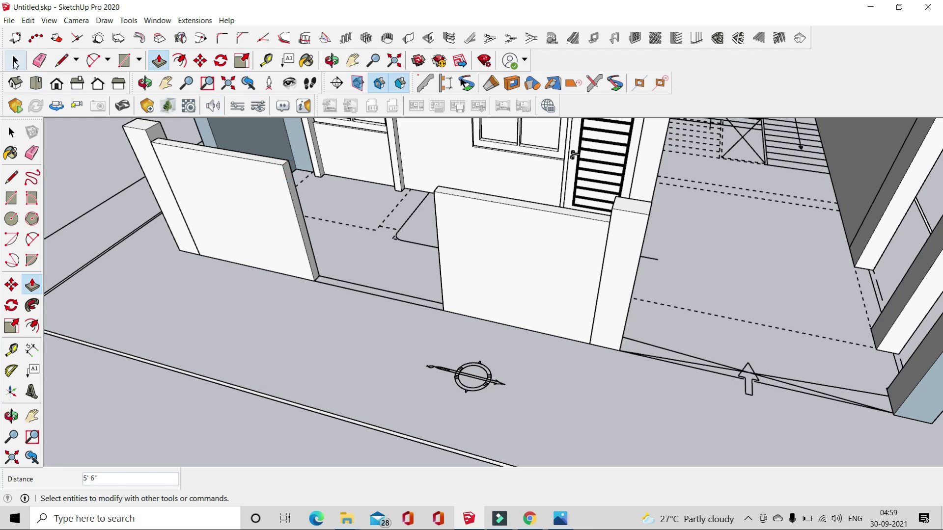
pyautogui.click(15, 61)
pyautogui.doubleClick(470, 199)
pyautogui.rightClick(470, 196)
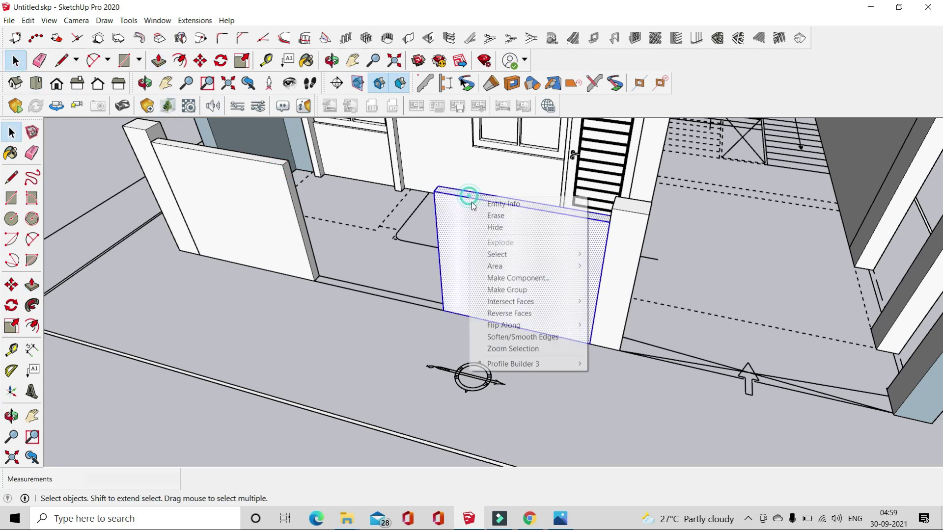
pyautogui.click(513, 290)
pyautogui.click(361, 327)
# - Draw a rectangular strip across the gap between the left and right walls
pyautogui.click(124, 60)
pyautogui.scroll(3, 328, 280)
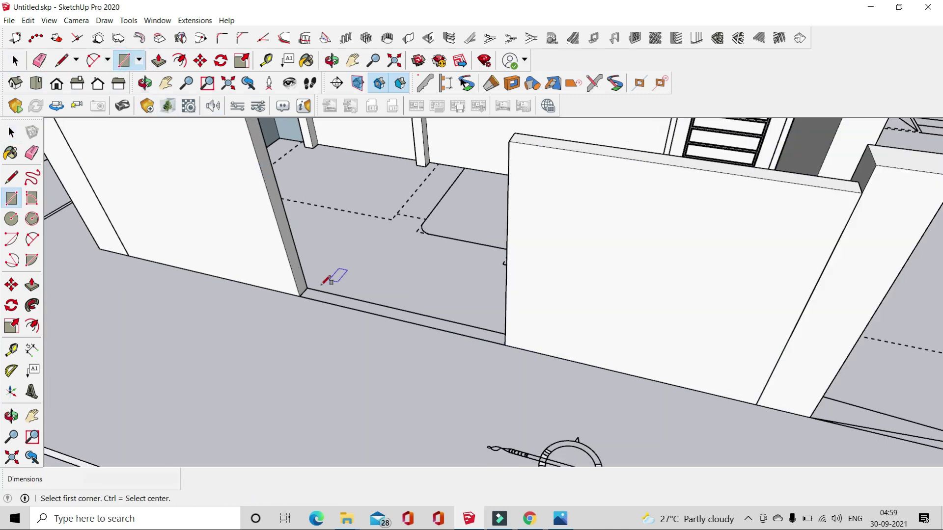
pyautogui.click(308, 288)
pyautogui.moveTo(314, 291)
pyautogui.mouseDown(button='middle')
pyautogui.moveTo(509, 327)
pyautogui.moveTo(545, 323)
pyautogui.mouseUp(button='middle')
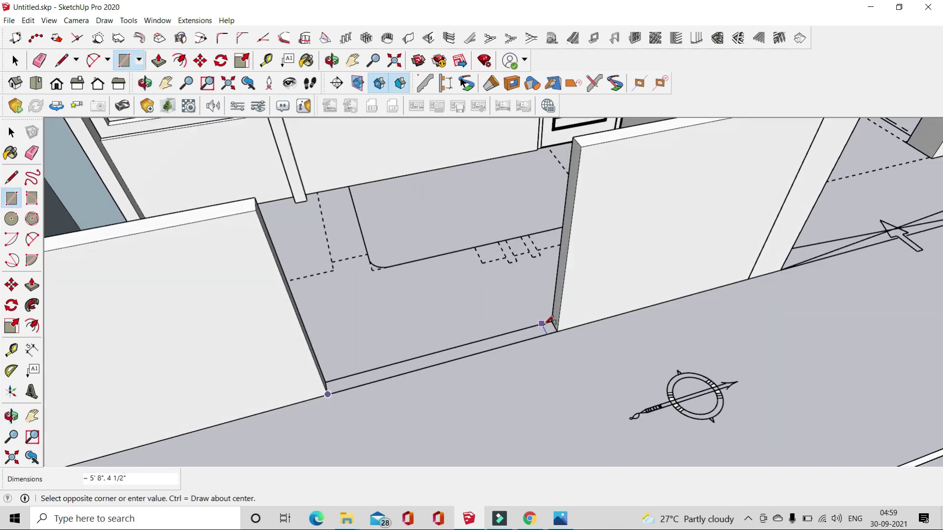
pyautogui.click(552, 321)
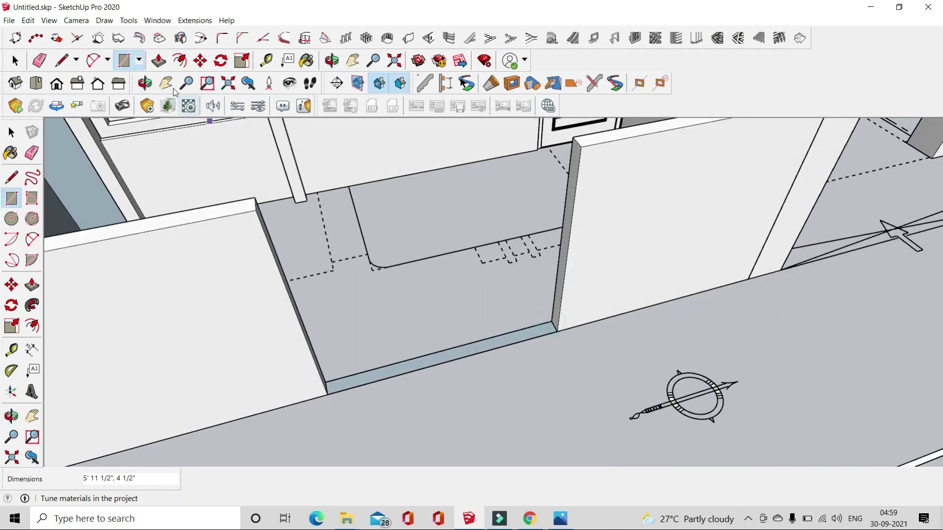
# - Push/Pull the gap strip up 5' into a middle wall and group it
pyautogui.click(159, 60)
pyautogui.click(413, 349)
pyautogui.moveTo(412, 349); pyautogui.dragTo(348, 326, button='middle')
pyautogui.write('5')
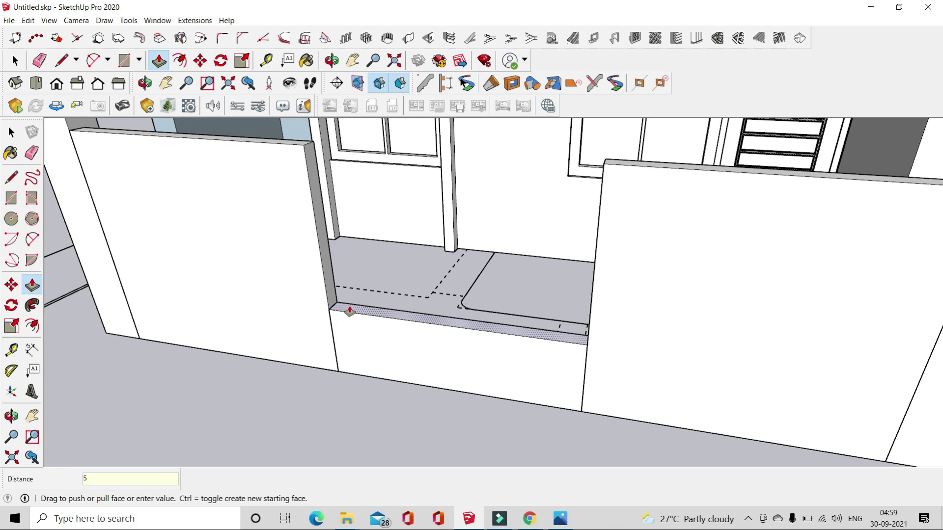
pyautogui.write("'")
pyautogui.press('Return')
pyautogui.click(15, 60)
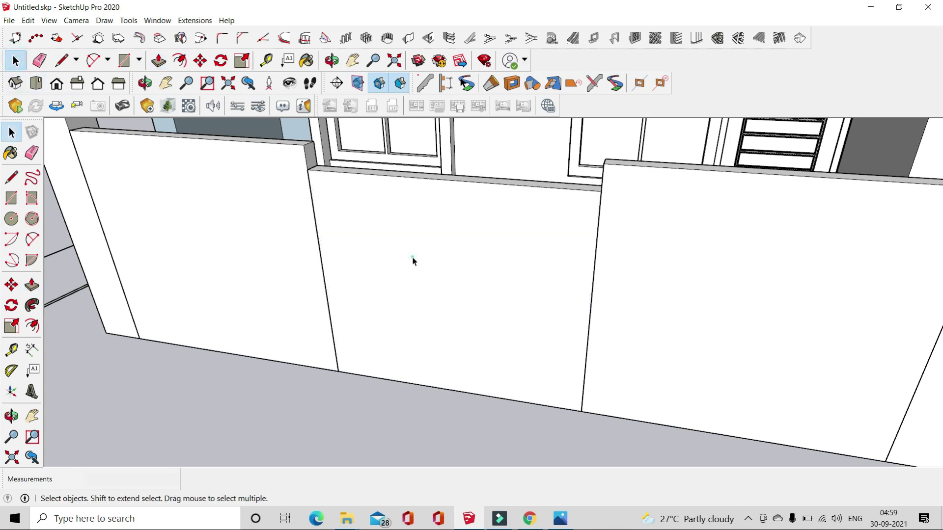
pyautogui.tripleClick(413, 260)
pyautogui.rightClick(413, 259)
pyautogui.click(462, 350)
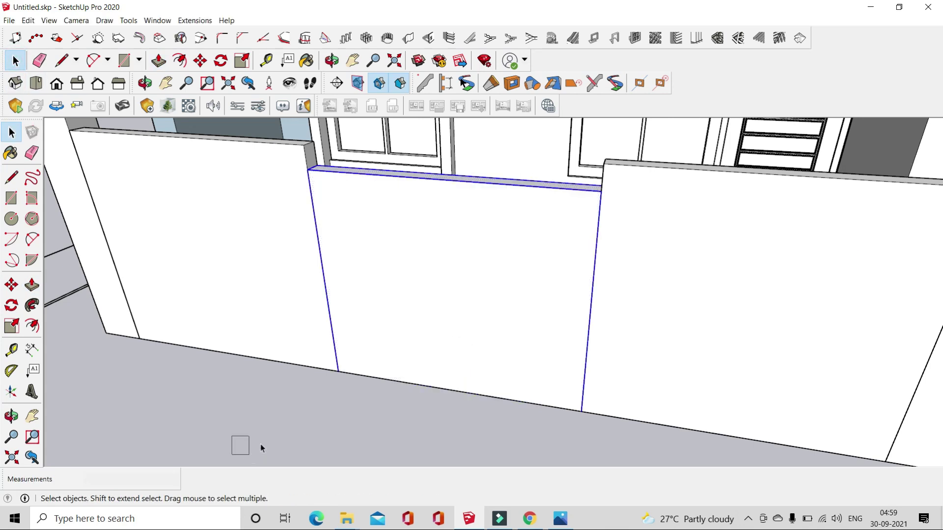
# - Orbit to view the whole compound wall and open the house reference photo
pyautogui.scroll(-5, 311, 398)
pyautogui.moveTo(312, 398); pyautogui.dragTo(438, 291, button='middle')
pyautogui.click(560, 519)
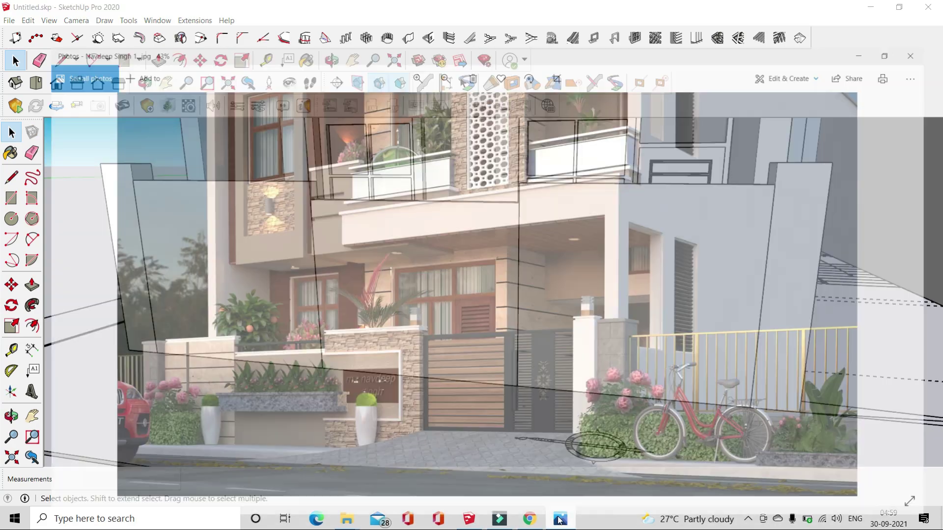
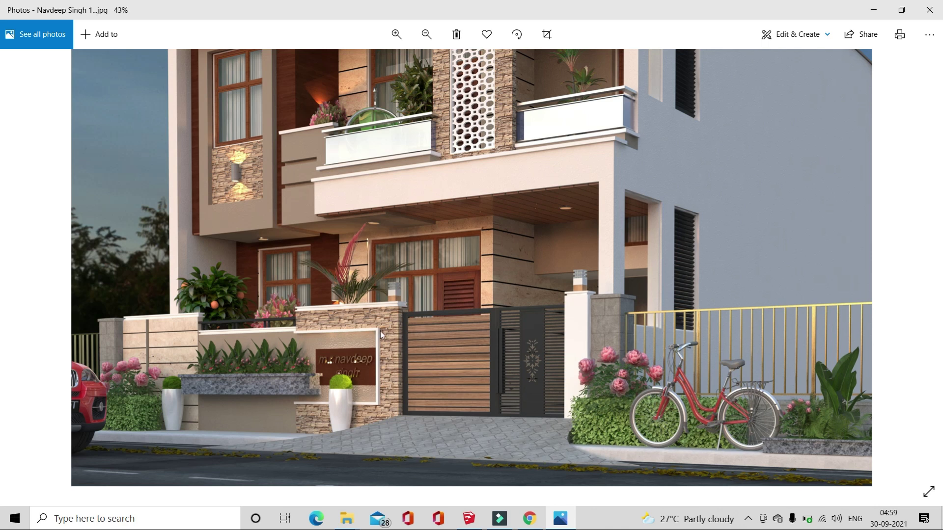
# - Minimise the reference render and orbit back toward the boundary wall
pyautogui.click(873, 8)
pyautogui.moveTo(484, 322); pyautogui.dragTo(584, 274, button='middle')
# - Open the right boundary-wall panel group and offset its face inward to form a border
pyautogui.click(583, 271)
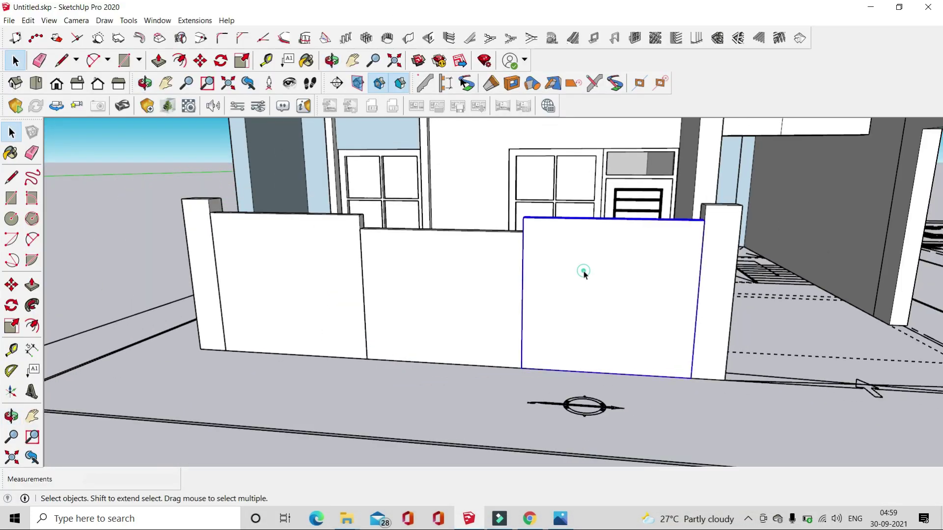
pyautogui.doubleClick(583, 271)
pyautogui.click(182, 60)
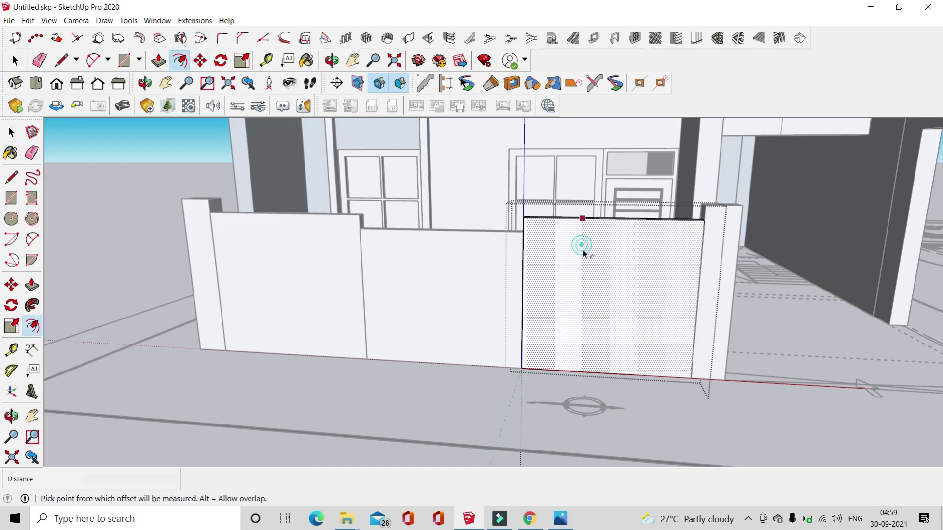
pyautogui.click(583, 251)
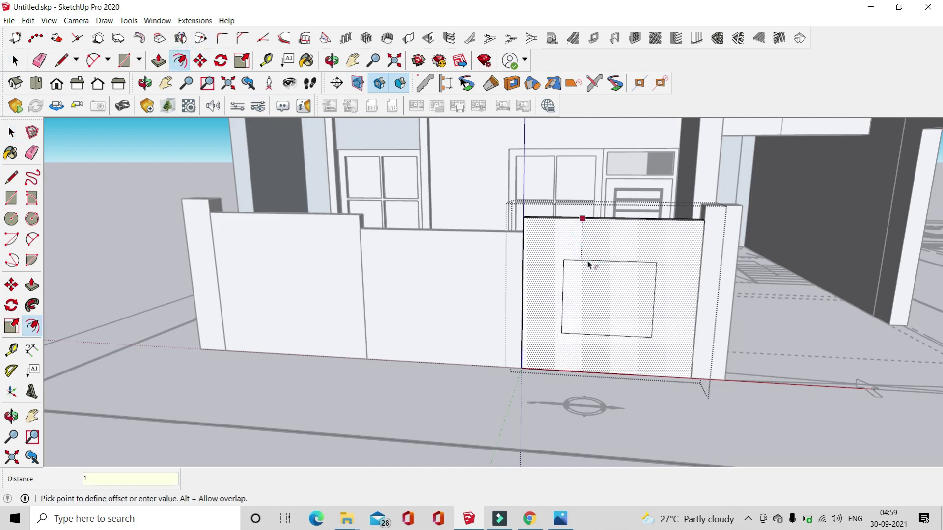
pyautogui.press('Return')
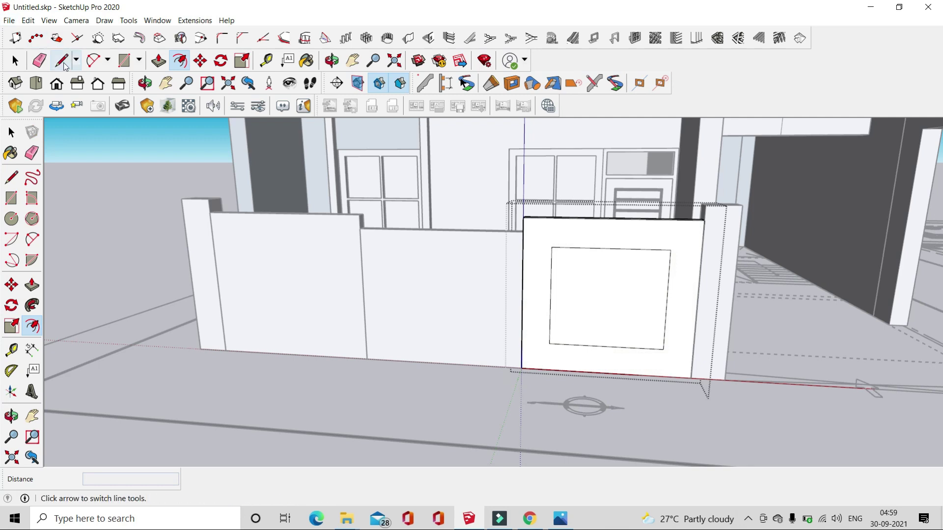
# - Pull the inner panel face out, then push it back 3 inches
pyautogui.click(62, 61)
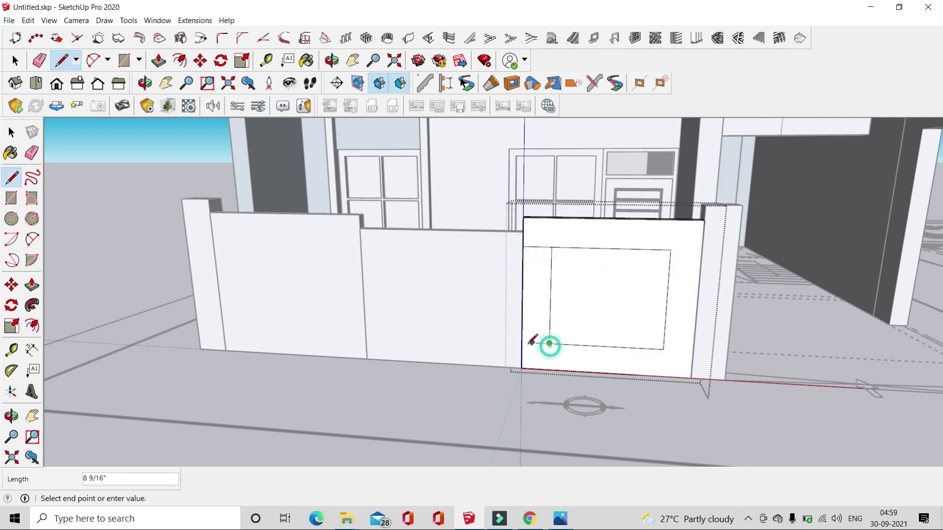
pyautogui.click(40, 62)
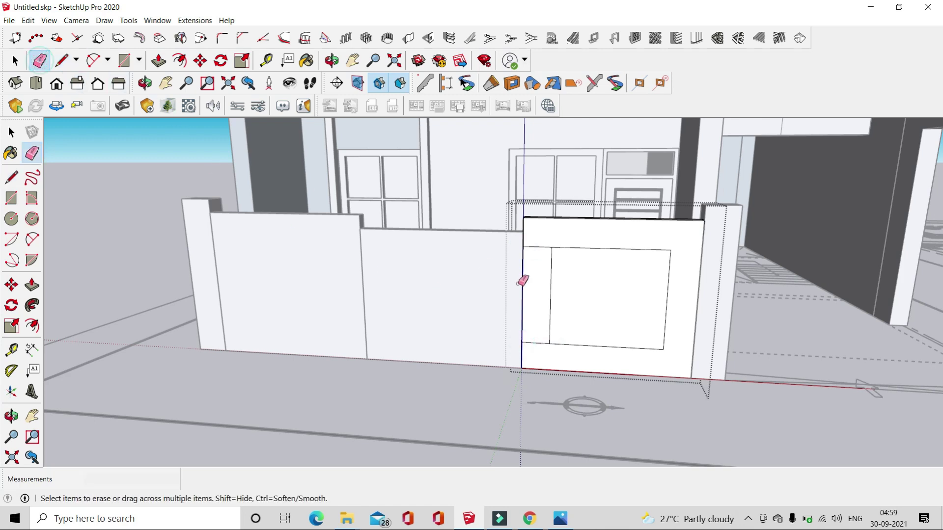
pyautogui.click(159, 61)
pyautogui.scroll(1, 568, 265)
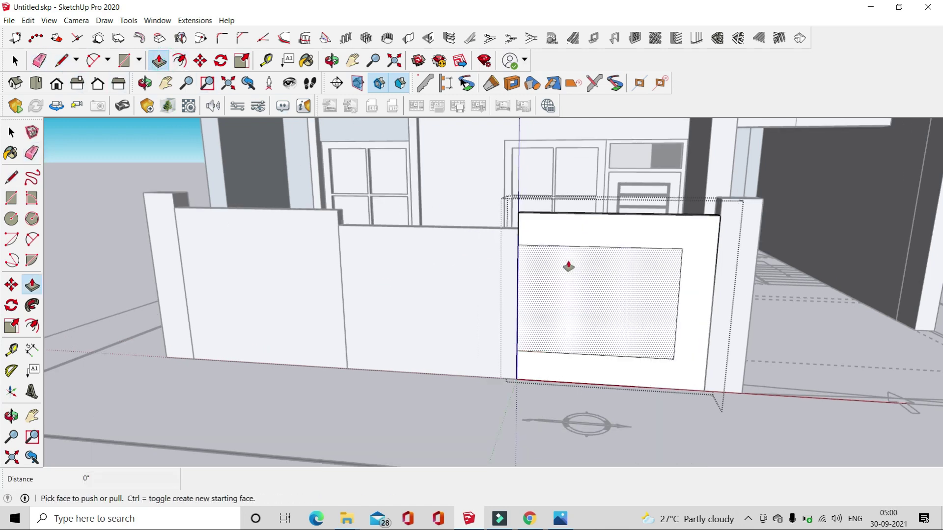
pyautogui.moveTo(568, 266); pyautogui.dragTo(576, 271)
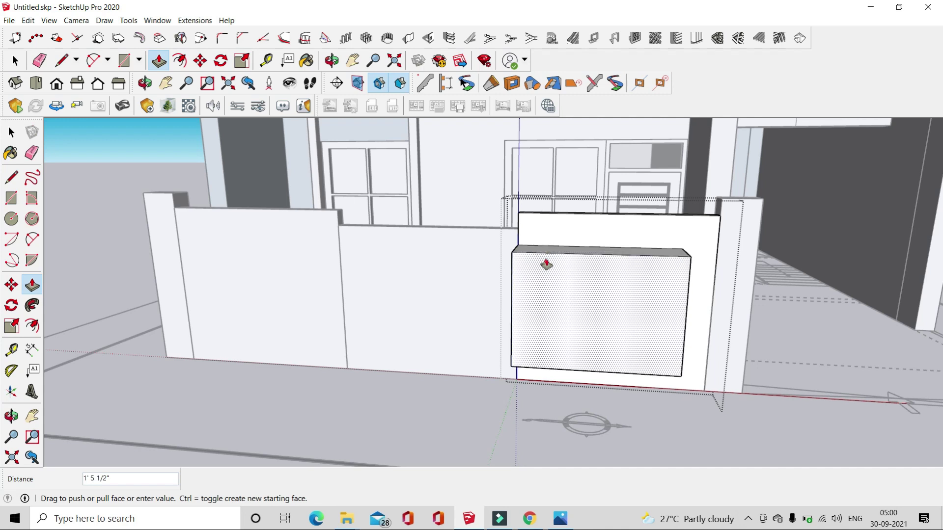
pyautogui.moveTo(522, 256)
pyautogui.mouseDown(button='middle')
pyautogui.moveTo(710, 310)
pyautogui.moveTo(631, 249)
pyautogui.mouseUp(button='middle')
pyautogui.click(632, 250)
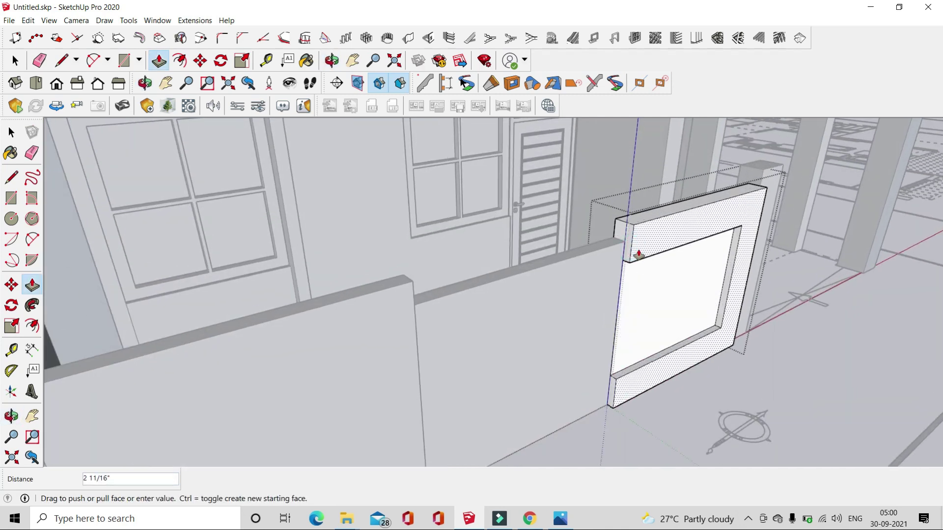
pyautogui.write('3')
pyautogui.press('Return')
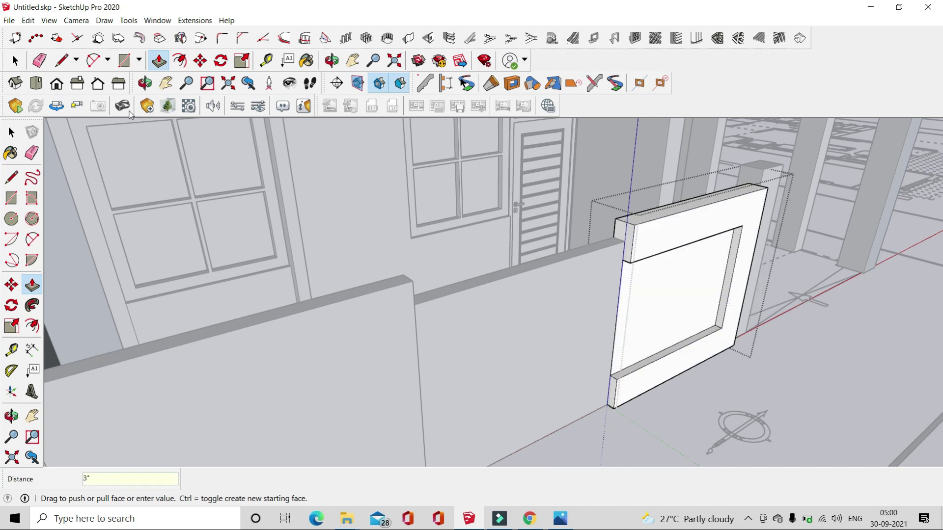
# - Draw a line across the wall's side face, then erase the stray diagonal edge
pyautogui.moveTo(606, 219)
pyautogui.mouseDown(button='middle')
pyautogui.moveTo(733, 198)
pyautogui.moveTo(789, 221)
pyautogui.moveTo(724, 219)
pyautogui.mouseUp(button='middle')
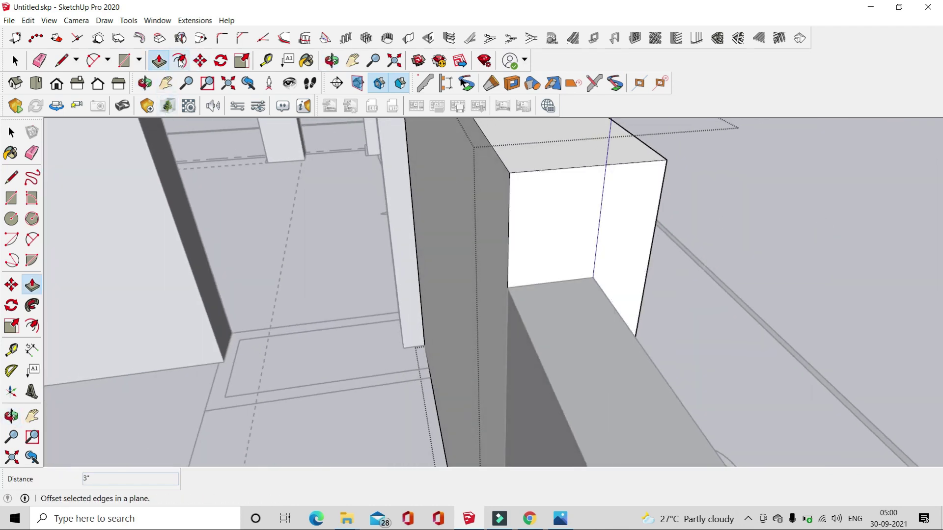
pyautogui.click(181, 60)
pyautogui.click(61, 61)
pyautogui.click(559, 256)
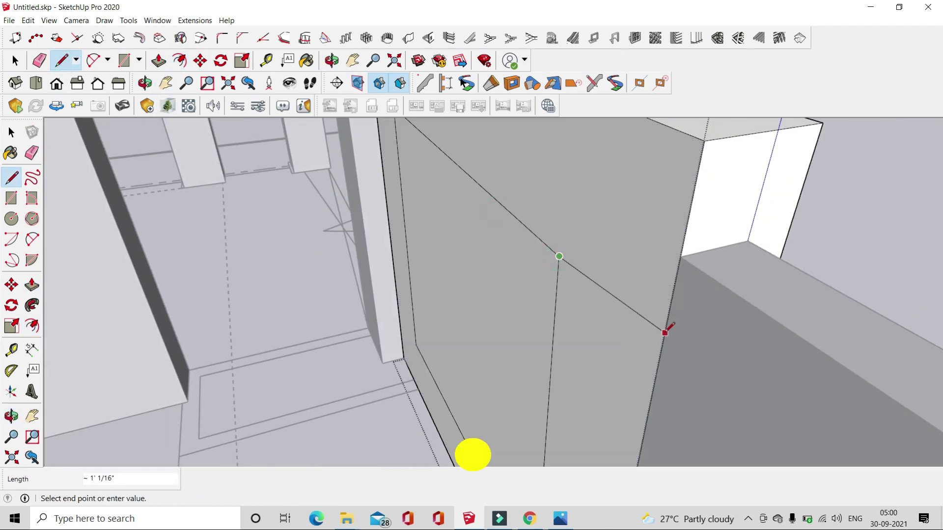
pyautogui.click(665, 332)
pyautogui.moveTo(565, 175)
pyautogui.mouseDown(button='middle')
pyautogui.moveTo(546, 223)
pyautogui.moveTo(552, 400)
pyautogui.moveTo(547, 283)
pyautogui.mouseUp(button='middle')
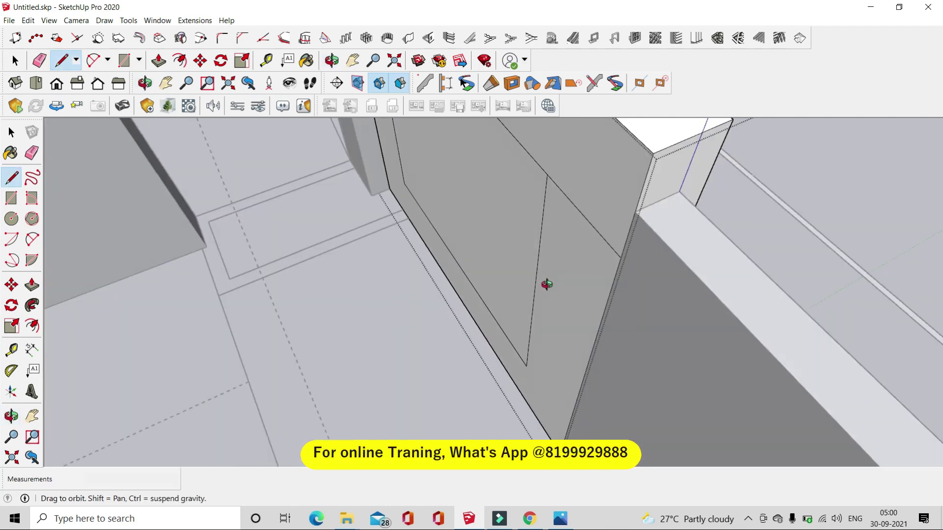
pyautogui.click(526, 366)
pyautogui.press('e')
pyautogui.click(540, 236)
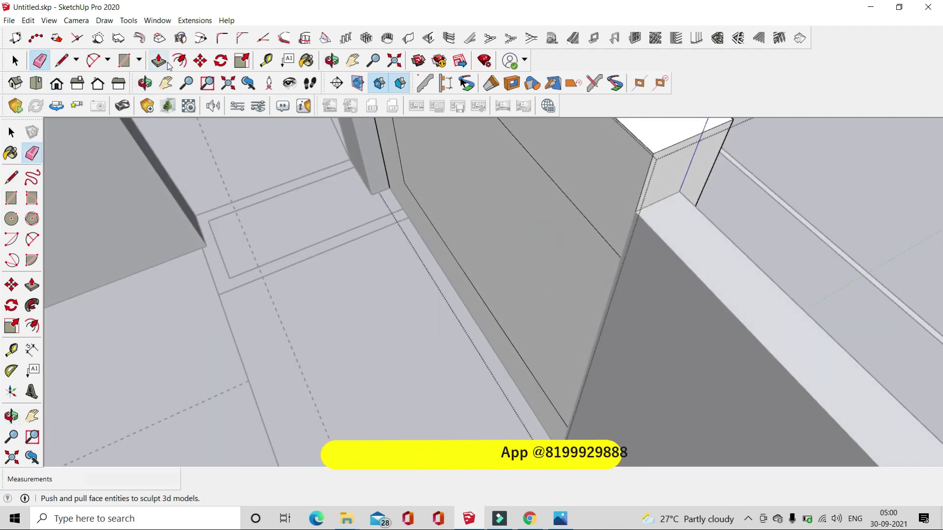
# - Push the wall face strip into place, then orbit out to view the whole house
pyautogui.press('p')
pyautogui.click(594, 162)
pyautogui.click(644, 185)
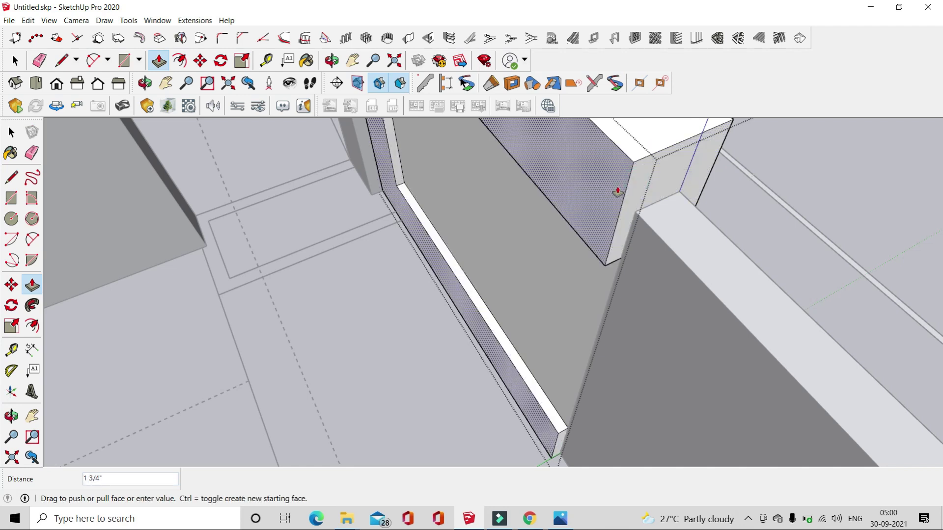
pyautogui.click(626, 195)
pyautogui.press('space')
pyautogui.scroll(-5, 470, 226)
pyautogui.moveTo(470, 226); pyautogui.dragTo(478, 446, button='middle')
pyautogui.scroll(-3, 544, 318)
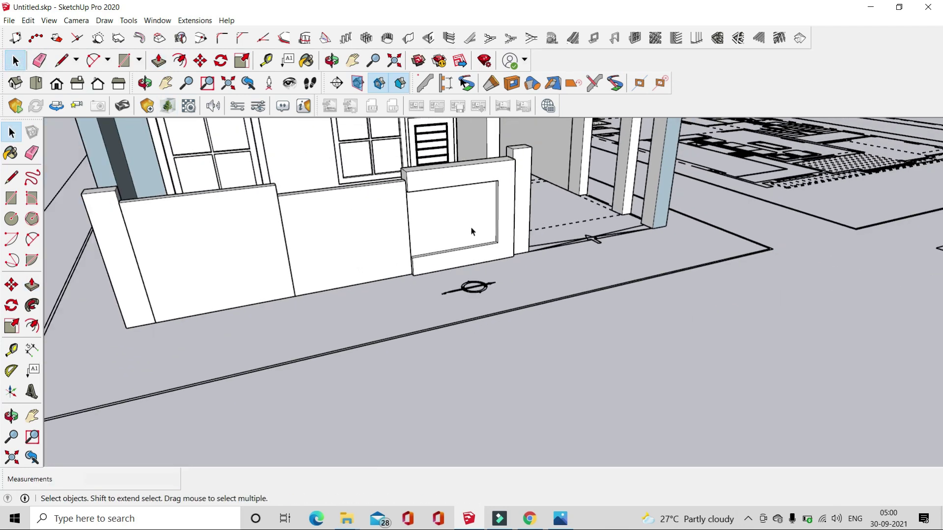
pyautogui.moveTo(545, 322); pyautogui.dragTo(501, 275, button='middle')
# - Raise the left wall's top face by 1 inch with Push/Pull
pyautogui.click(124, 60)
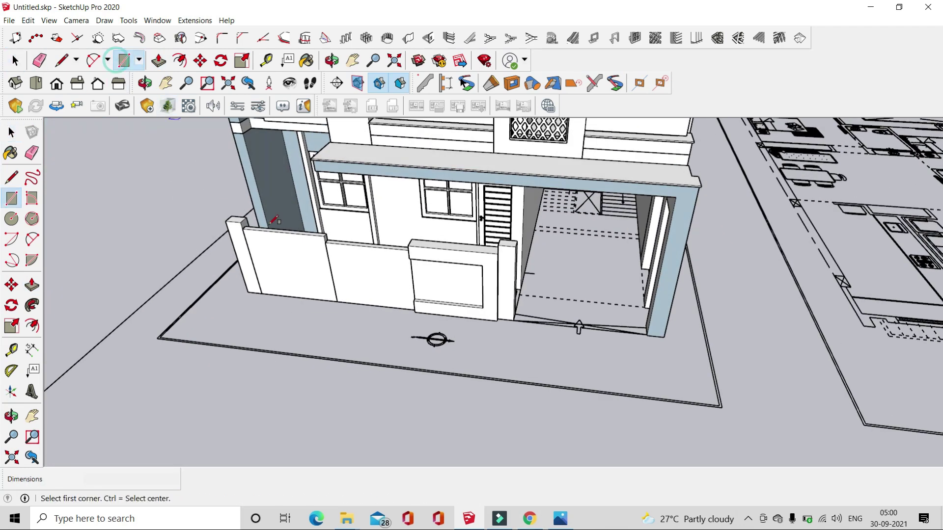
pyautogui.scroll(3, 367, 239)
pyautogui.scroll(5, 367, 240)
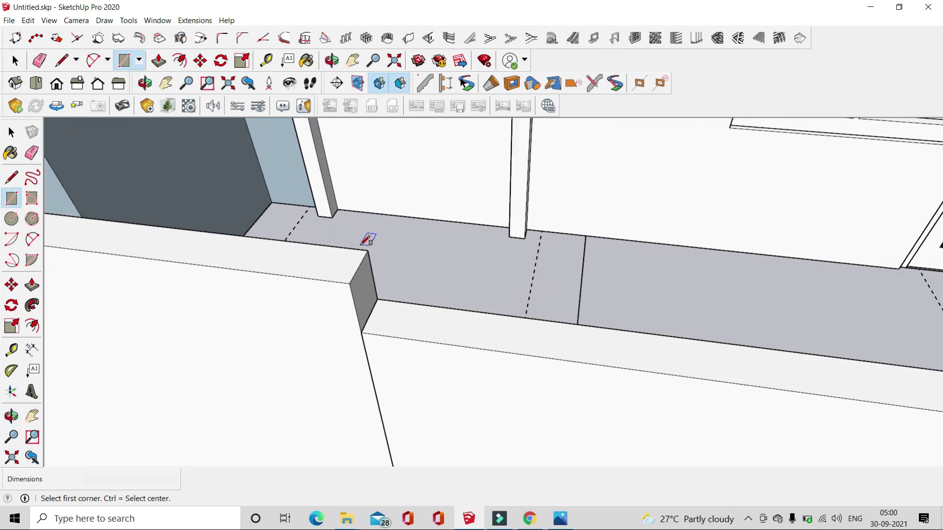
pyautogui.scroll(-5, 367, 239)
pyautogui.moveTo(478, 228)
pyautogui.mouseDown(button='middle')
pyautogui.moveTo(301, 240)
pyautogui.moveTo(369, 238)
pyautogui.mouseUp(button='middle')
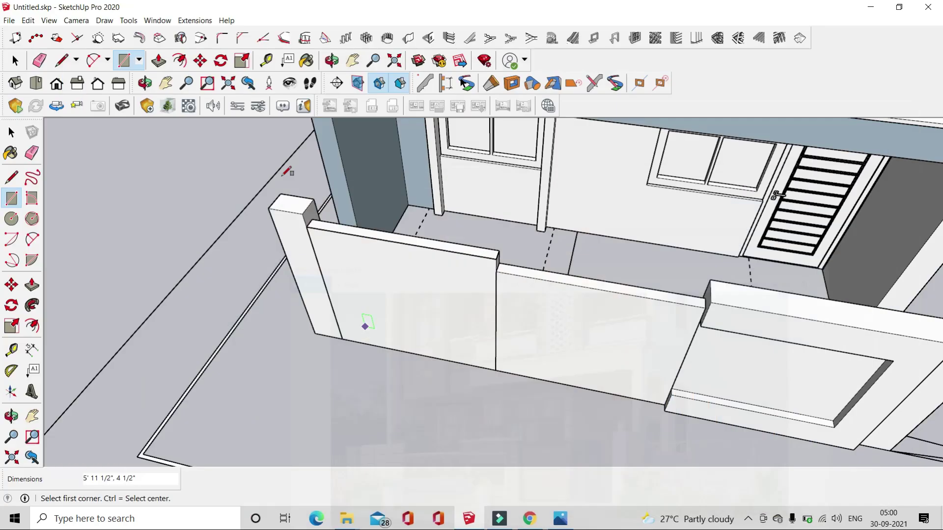
pyautogui.press('p')
pyautogui.scroll(3, 505, 248)
pyautogui.moveTo(505, 248); pyautogui.dragTo(501, 239)
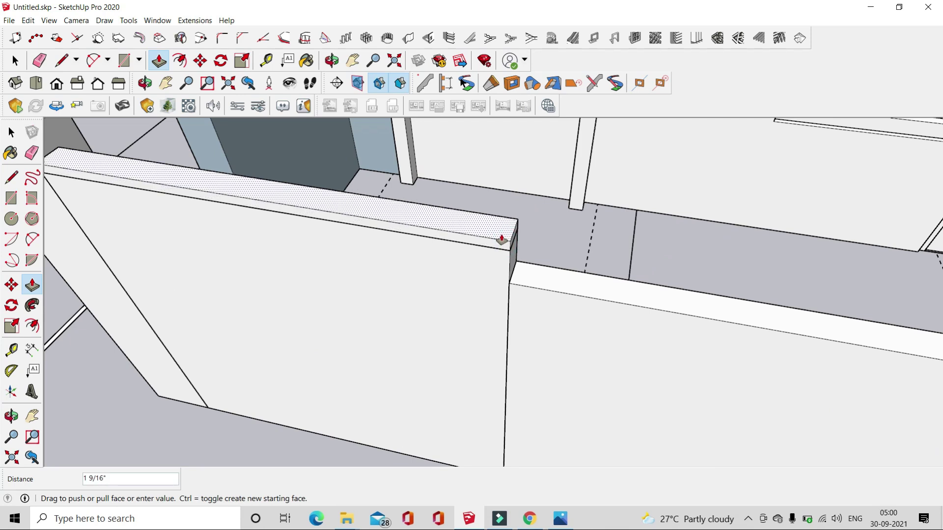
pyautogui.write('1')
pyautogui.press('Return')
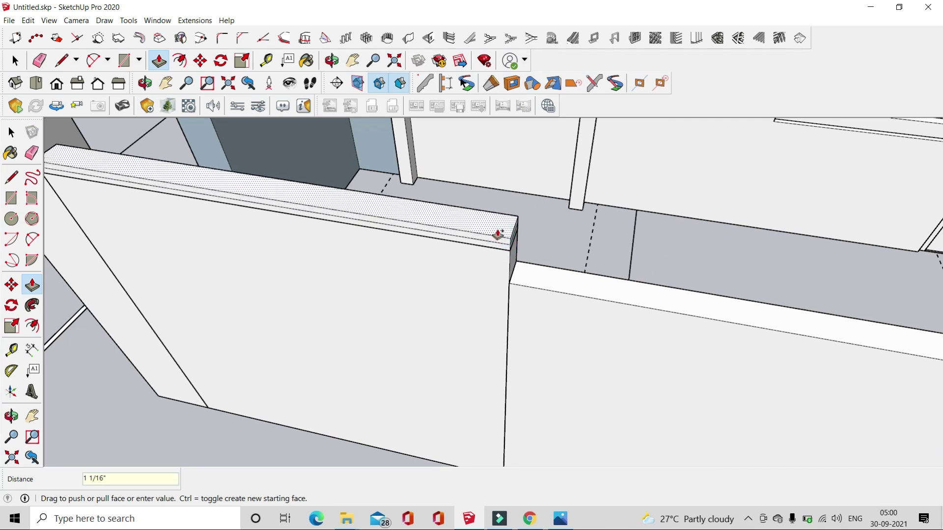
# - Add further 1-inch bands on top of the wall for the coping
pyautogui.write('1')
pyautogui.press('Return')
pyautogui.press('Escape')
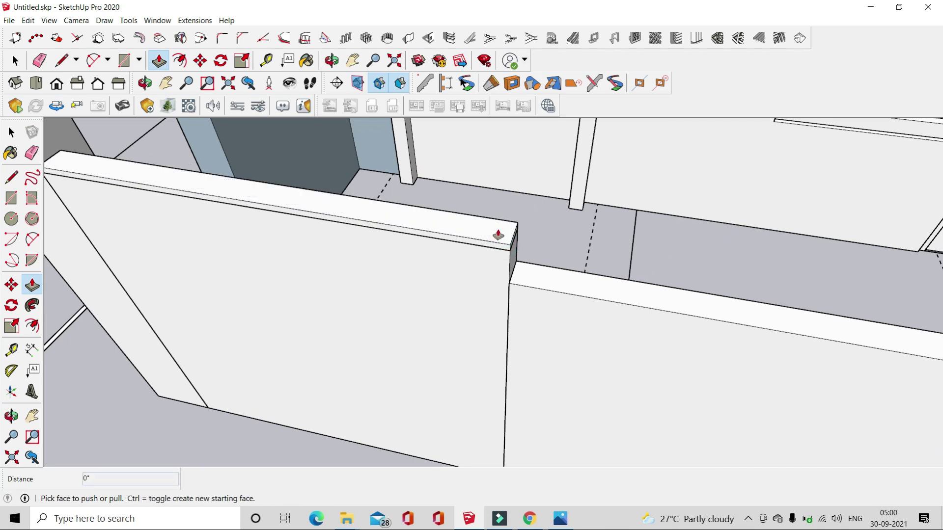
pyautogui.click(458, 226)
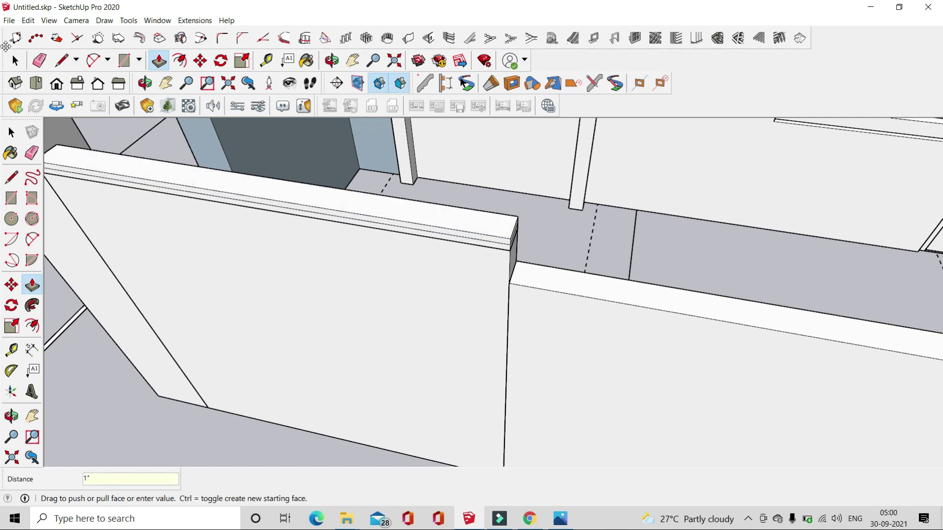
pyautogui.write('1')
pyautogui.press('Return')
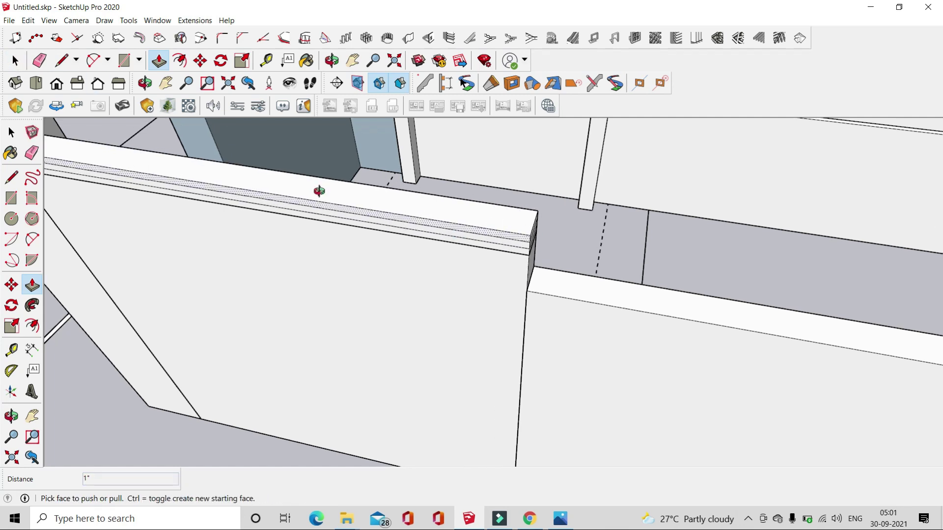
# - Move the coping band edges about 1 inch outward to form an overhang
pyautogui.moveTo(316, 191); pyautogui.dragTo(476, 205, button='middle')
pyautogui.press('space')
pyautogui.moveTo(211, 168); pyautogui.dragTo(325, 194, button='middle')
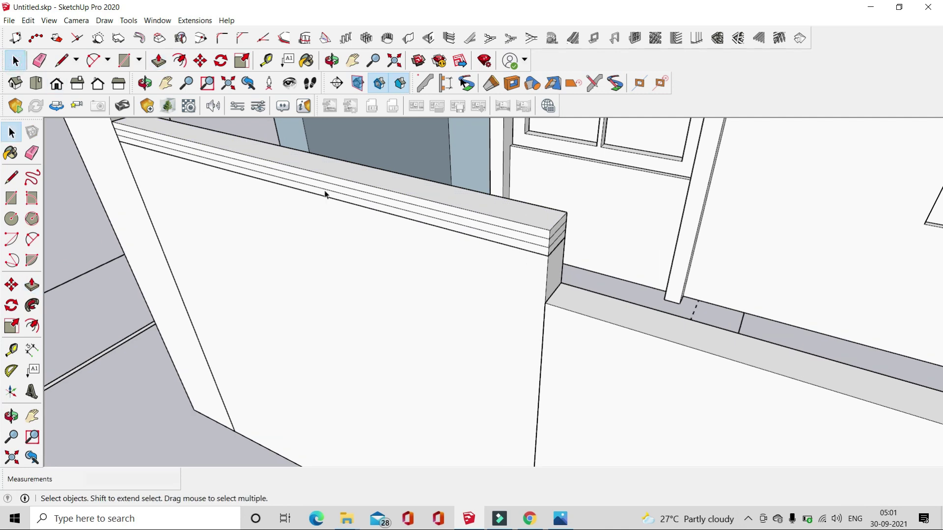
pyautogui.click(206, 67)
pyautogui.moveTo(393, 236)
pyautogui.mouseDown(button='middle')
pyautogui.moveTo(511, 240)
pyautogui.moveTo(342, 198)
pyautogui.mouseUp(button='middle')
pyautogui.click(533, 239)
pyautogui.click(528, 243)
pyautogui.press('space')
pyautogui.click(202, 68)
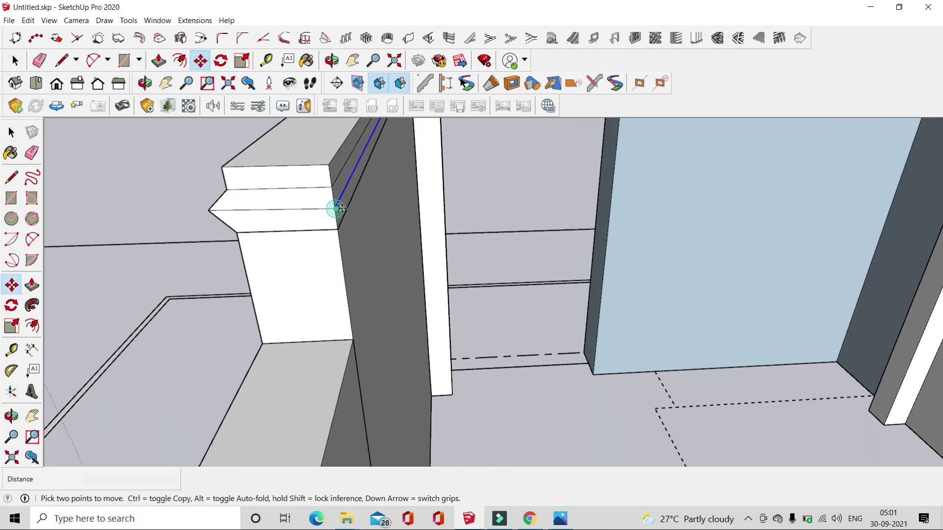
pyautogui.click(334, 209)
pyautogui.click(351, 210)
pyautogui.moveTo(350, 210)
pyautogui.mouseDown(button='middle')
pyautogui.moveTo(311, 244)
pyautogui.moveTo(265, 196)
pyautogui.mouseUp(button='middle')
# - Shape the coping into a pointed profile and raise its top face
pyautogui.click(199, 61)
pyautogui.click(313, 324)
pyautogui.click(337, 316)
pyautogui.moveTo(338, 317); pyautogui.dragTo(6, 88, button='middle')
pyautogui.press('space')
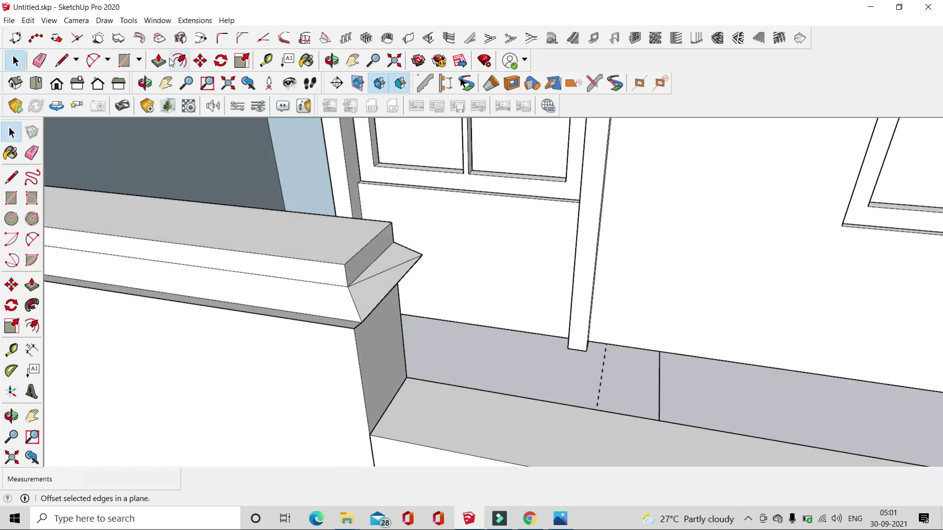
pyautogui.click(158, 60)
pyautogui.click(320, 252)
pyautogui.click(308, 242)
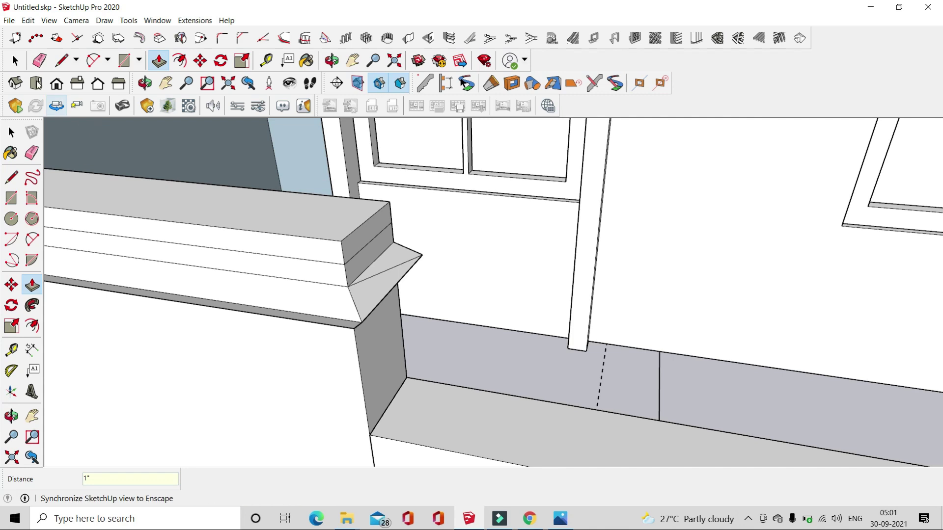
# - Move the remaining coping edges 1 inch along green and outward to finish the moulding
pyautogui.press('space')
pyautogui.click(200, 60)
pyautogui.click(341, 240)
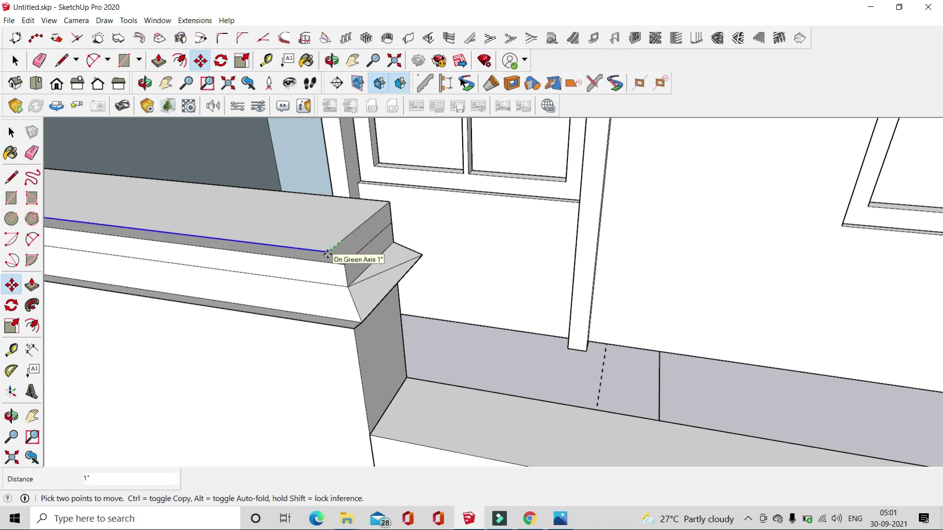
pyautogui.press('Return')
pyautogui.press('space')
pyautogui.moveTo(286, 166); pyautogui.dragTo(242, 226, button='middle')
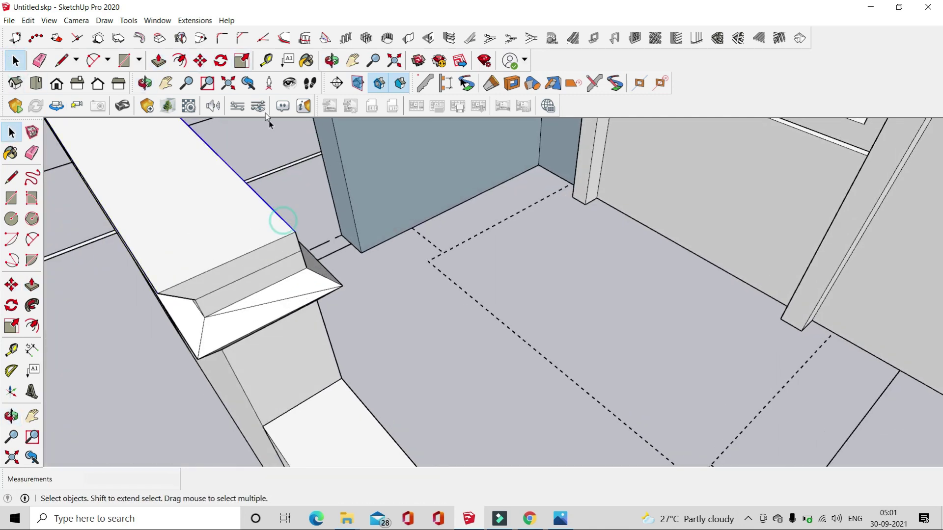
pyautogui.click(201, 60)
pyautogui.click(295, 231)
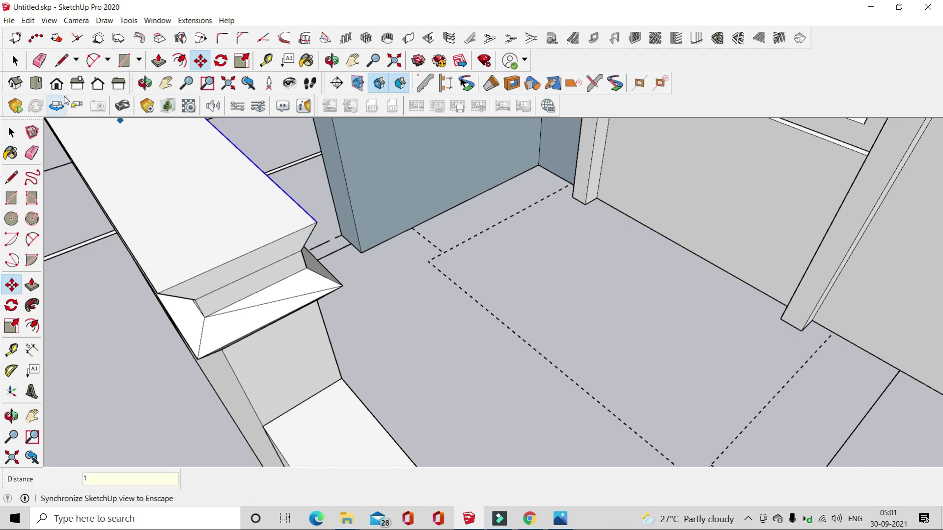
pyautogui.click(15, 59)
pyautogui.moveTo(249, 267); pyautogui.dragTo(337, 238, button='middle')
pyautogui.click(200, 60)
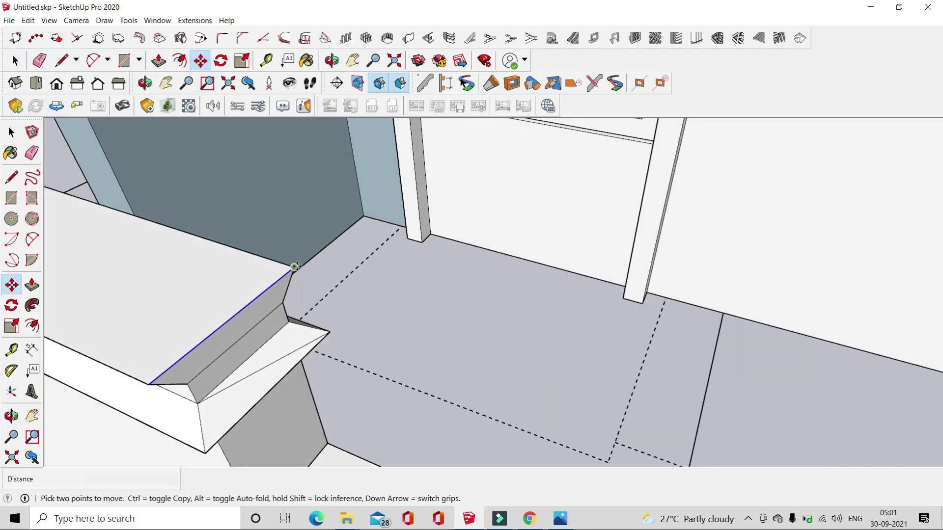
pyautogui.click(304, 270)
pyautogui.press('Return')
# - Make the moulded coping strip a group
pyautogui.click(15, 60)
pyautogui.rightClick(273, 280)
pyautogui.click(324, 375)
pyautogui.moveTo(414, 350)
pyautogui.mouseDown(button='middle')
pyautogui.moveTo(452, 236)
pyautogui.moveTo(437, 257)
pyautogui.mouseUp(button='middle')
# - Copy the coping group with Move and place the copy near the middle wall
pyautogui.click(200, 60)
pyautogui.moveTo(211, 275); pyautogui.dragTo(206, 309, button='middle')
pyautogui.scroll(3, 89, 337)
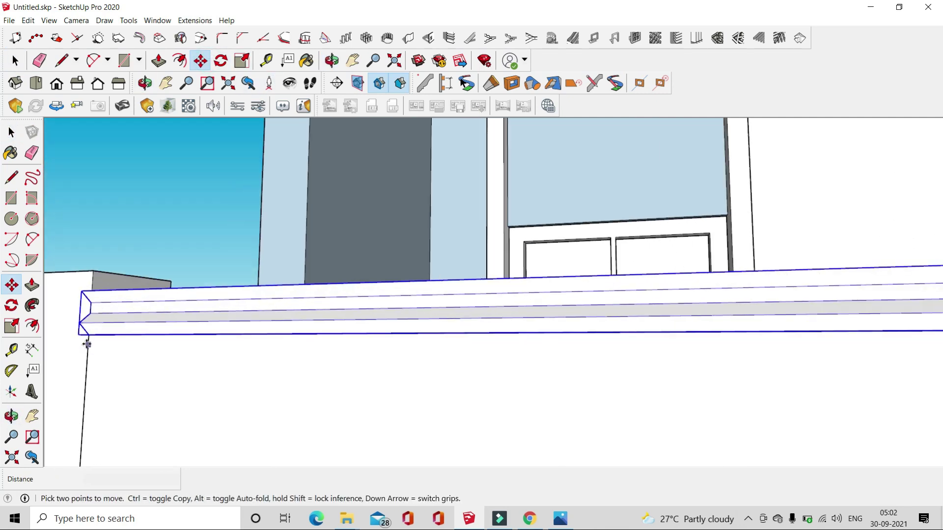
pyautogui.keyDown('ctrl'); pyautogui.click(88, 337); pyautogui.keyUp('ctrl')
pyautogui.click(143, 249)
pyautogui.moveTo(143, 248)
pyautogui.mouseDown(button='middle')
pyautogui.moveTo(316, 270)
pyautogui.moveTo(280, 175)
pyautogui.mouseUp(button='middle')
pyautogui.scroll(3, 270, 281)
pyautogui.scroll(1, 270, 282)
pyautogui.scroll(3, 271, 282)
pyautogui.scroll(2, 270, 281)
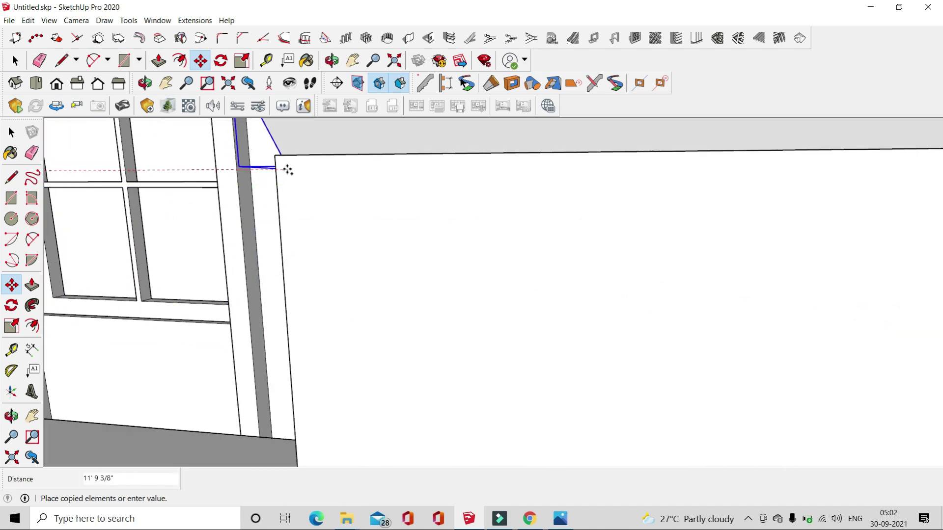
pyautogui.click(276, 157)
# - Reposition the copied coping by its end corner onto the middle boundary wall
pyautogui.keyDown('ctrl'); pyautogui.click(274, 156); pyautogui.keyUp('ctrl')
pyautogui.scroll(-2, 474, 204)
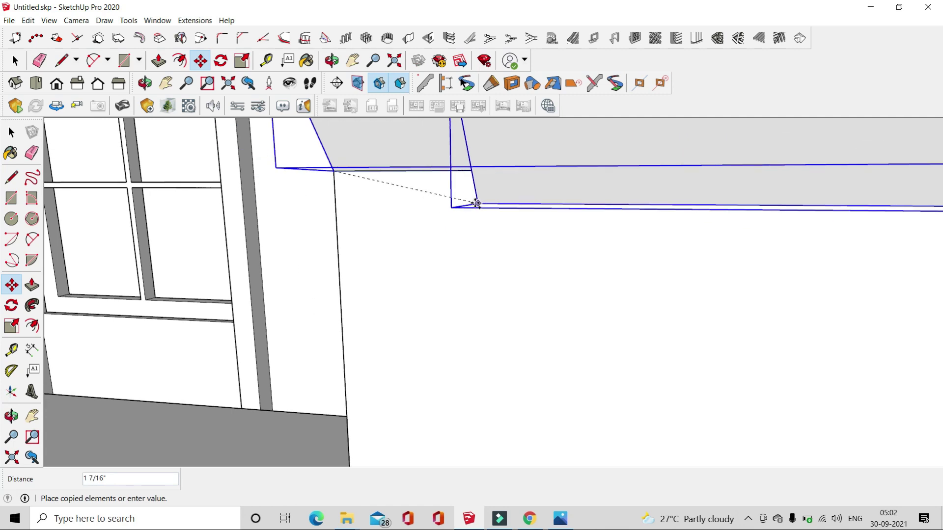
pyautogui.scroll(-3, 476, 246)
pyautogui.scroll(-3, 512, 265)
pyautogui.scroll(-1, 500, 264)
pyautogui.scroll(-3, 501, 264)
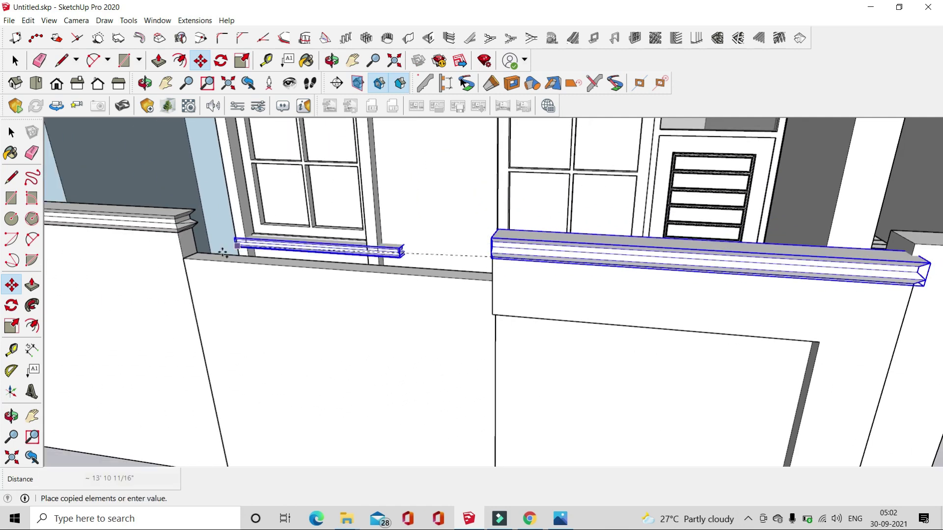
pyautogui.click(183, 259)
pyautogui.scroll(2, 183, 259)
pyautogui.scroll(3, 183, 259)
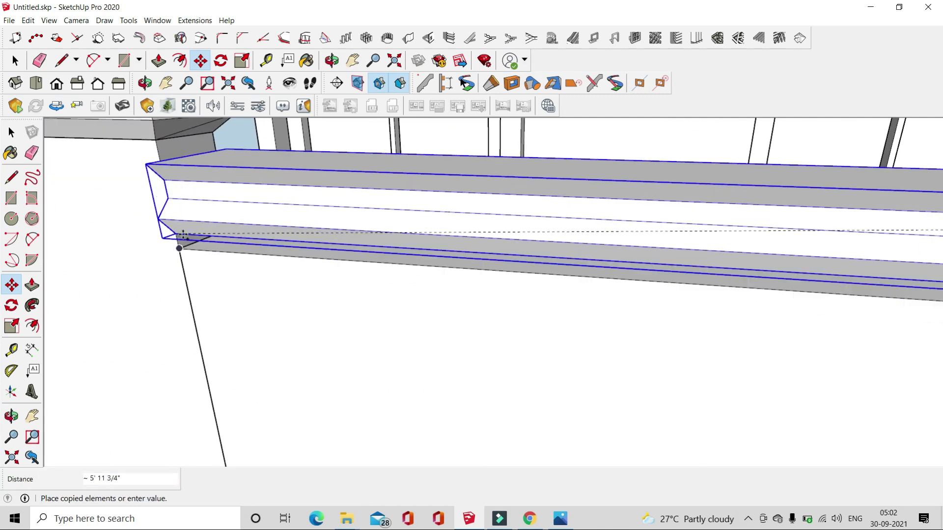
# - Select the copied coping and start scaling it to fit the middle wall
pyautogui.click(15, 60)
pyautogui.click(242, 61)
pyautogui.scroll(-5, 511, 315)
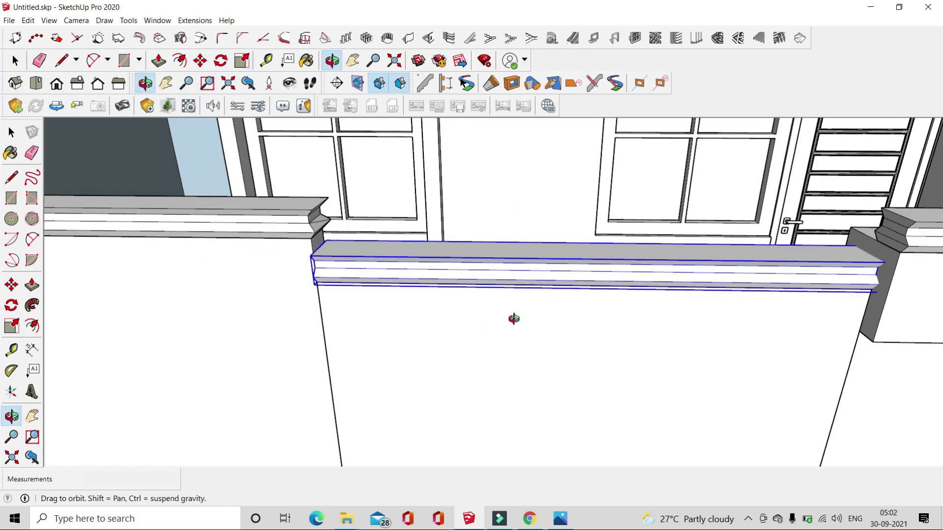
# - Shorten the copied coping to fit the middle wall by shifting its end profile edges
pyautogui.moveTo(329, 275); pyautogui.dragTo(410, 283)
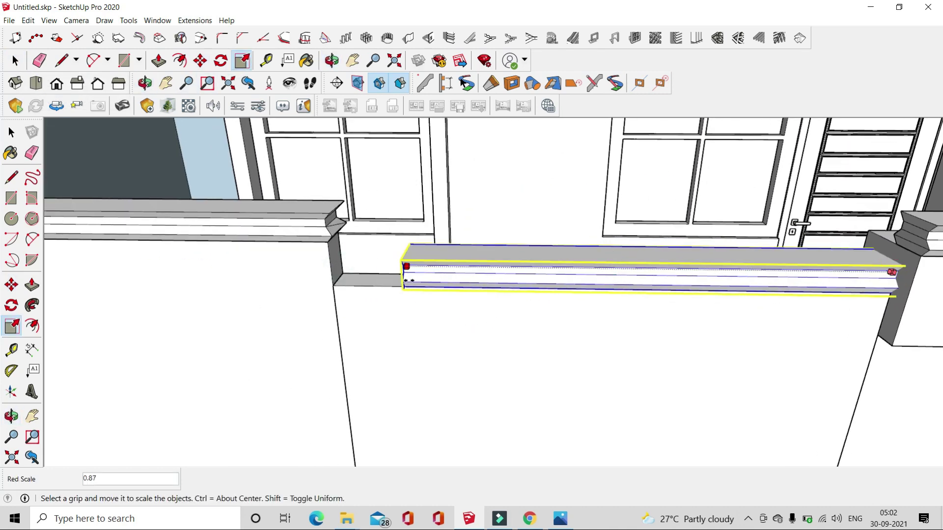
pyautogui.click(748, 519)
pyautogui.click(747, 493)
pyautogui.moveTo(459, 324)
pyautogui.mouseDown(button='middle')
pyautogui.moveTo(401, 306)
pyautogui.moveTo(254, 326)
pyautogui.moveTo(461, 257)
pyautogui.moveTo(491, 265)
pyautogui.moveTo(534, 254)
pyautogui.mouseUp(button='middle')
pyautogui.press('m')
pyautogui.press('space')
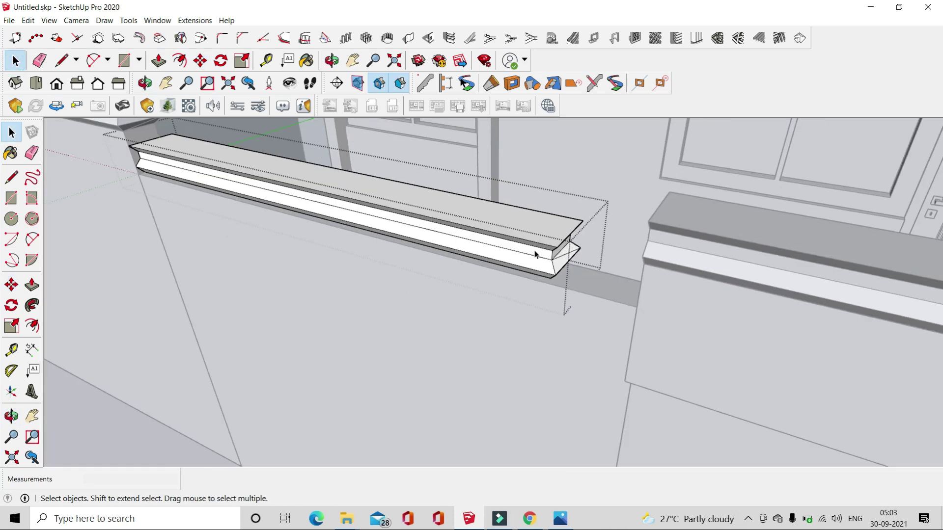
pyautogui.scroll(2, 559, 274)
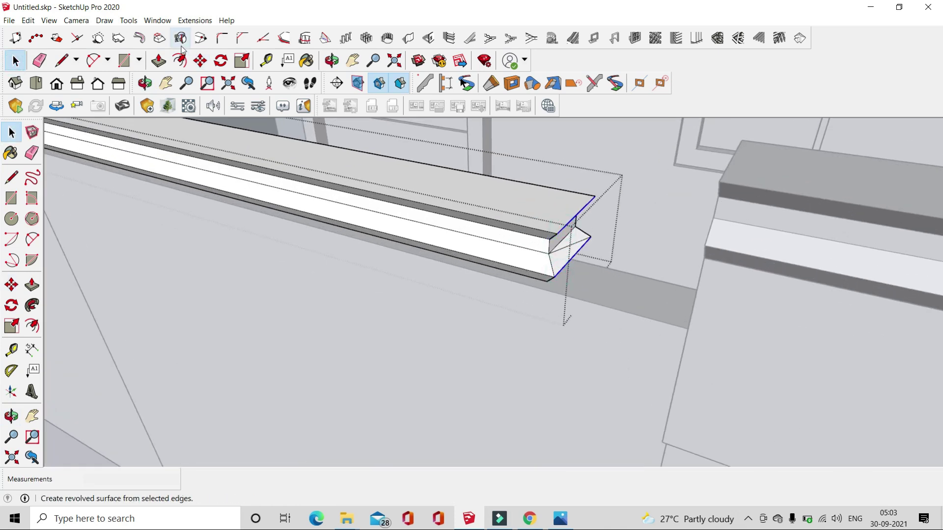
pyautogui.click(200, 60)
pyautogui.click(554, 229)
pyautogui.click(549, 227)
# - Erase the recessed notch faces at the coping's end
pyautogui.press('e')
pyautogui.moveTo(550, 227); pyautogui.dragTo(574, 239, button='middle')
pyautogui.scroll(2, 569, 247)
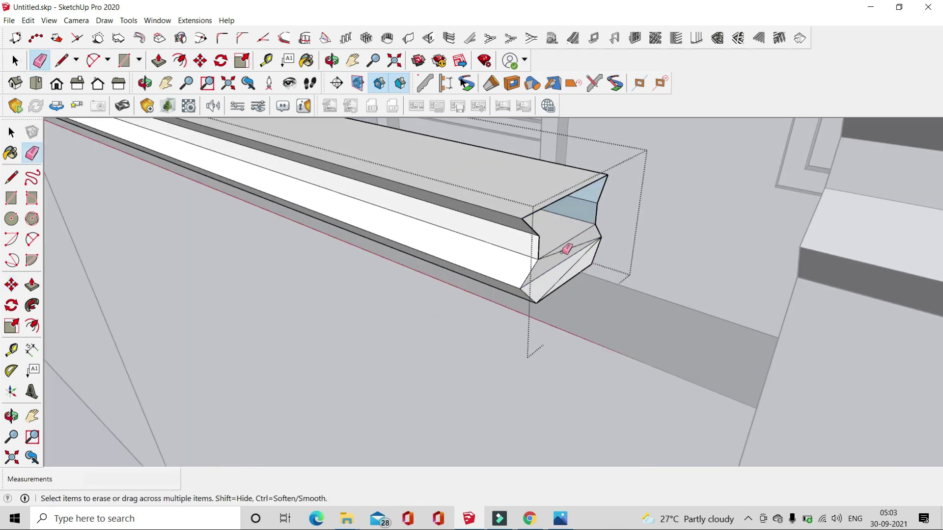
pyautogui.click(561, 252)
pyautogui.moveTo(562, 225)
pyautogui.mouseDown(button='middle')
pyautogui.moveTo(532, 166)
pyautogui.moveTo(572, 253)
pyautogui.moveTo(570, 207)
pyautogui.moveTo(893, 211)
pyautogui.mouseUp(button='middle')
pyautogui.scroll(1, 613, 319)
# - Close the coping end with small rectangle faces
pyautogui.press('r')
pyautogui.click(839, 316)
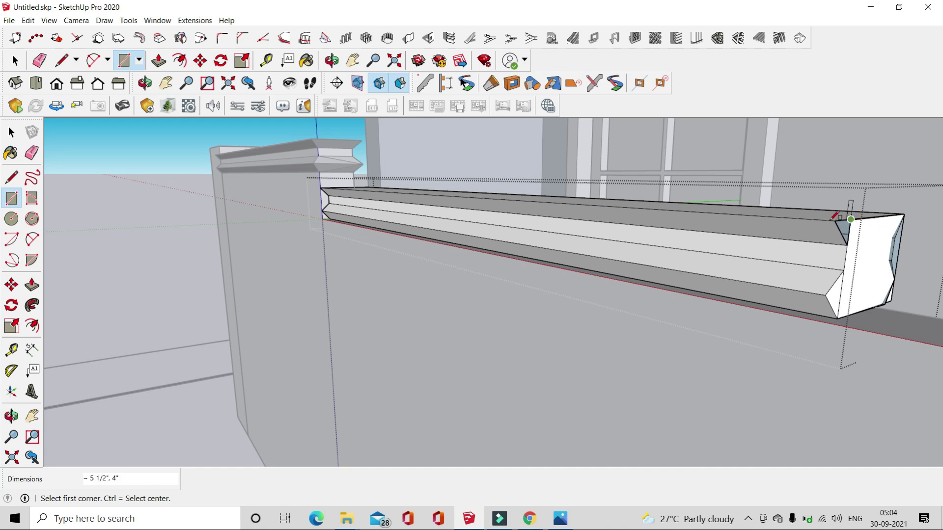
pyautogui.scroll(4, 884, 246)
pyautogui.click(690, 221)
pyautogui.click(631, 144)
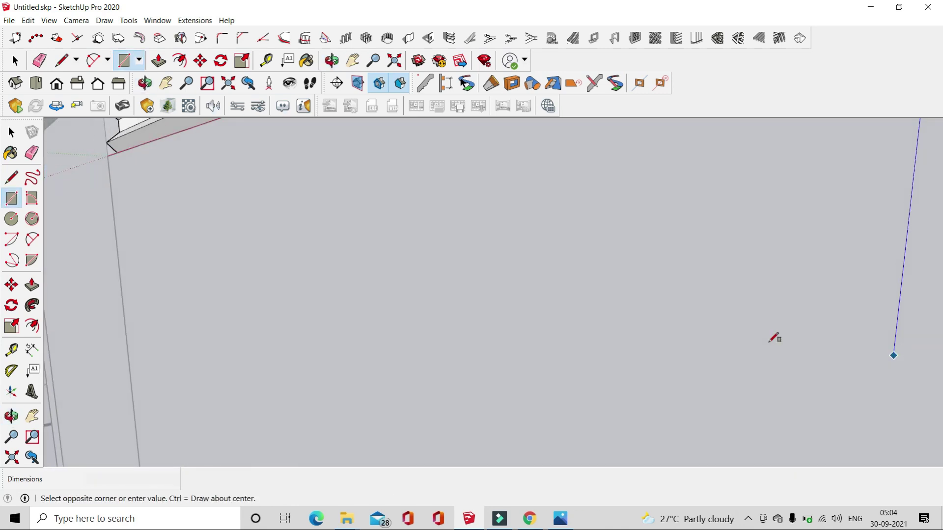
pyautogui.press('space')
pyautogui.moveTo(775, 337)
pyautogui.mouseDown(button='middle')
pyautogui.moveTo(498, 302)
pyautogui.moveTo(540, 284)
pyautogui.mouseUp(button='middle')
pyautogui.scroll(-3, 540, 285)
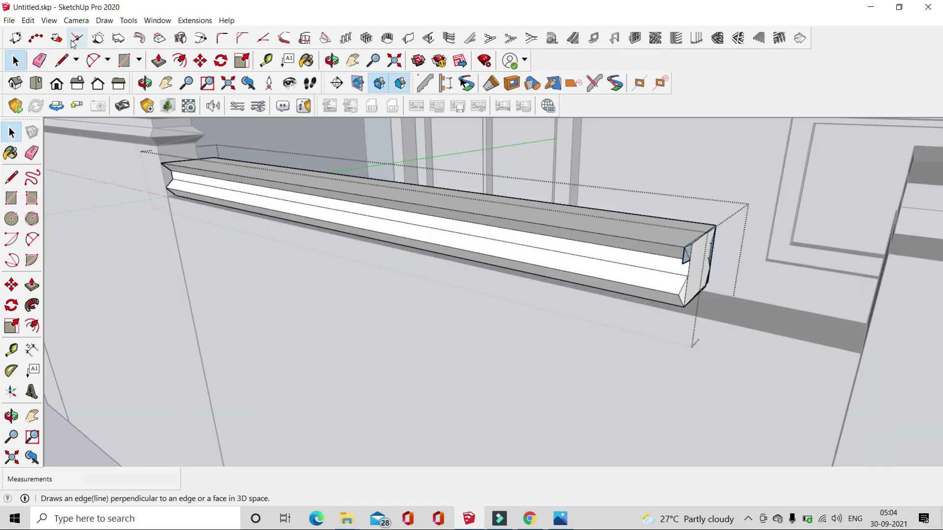
# - Erase the coping's faulty end face, leaving the end open
pyautogui.click(40, 60)
pyautogui.click(689, 260)
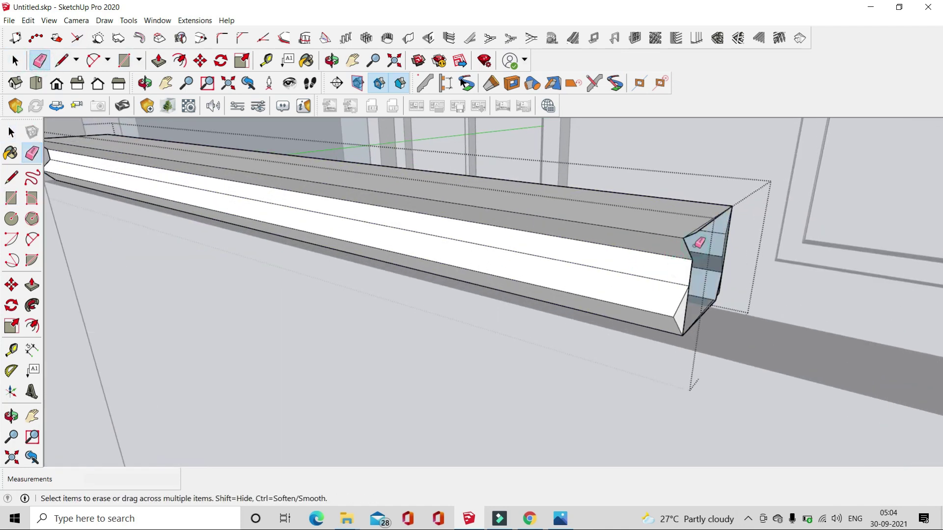
pyautogui.scroll(2, 700, 226)
pyautogui.scroll(1, 695, 226)
pyautogui.moveTo(695, 226)
pyautogui.mouseDown(button='middle')
pyautogui.moveTo(729, 332)
pyautogui.moveTo(479, 279)
pyautogui.mouseUp(button='middle')
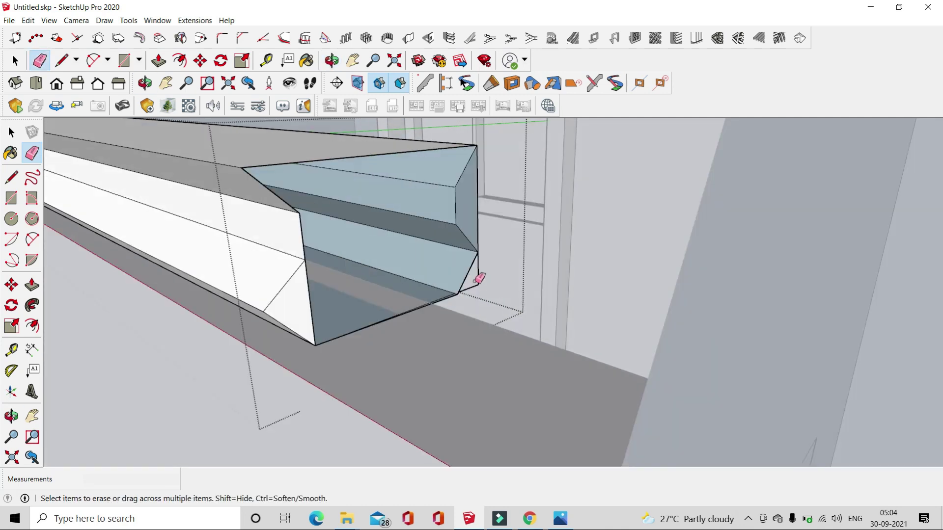
pyautogui.scroll(2, 466, 289)
pyautogui.scroll(-4, 491, 310)
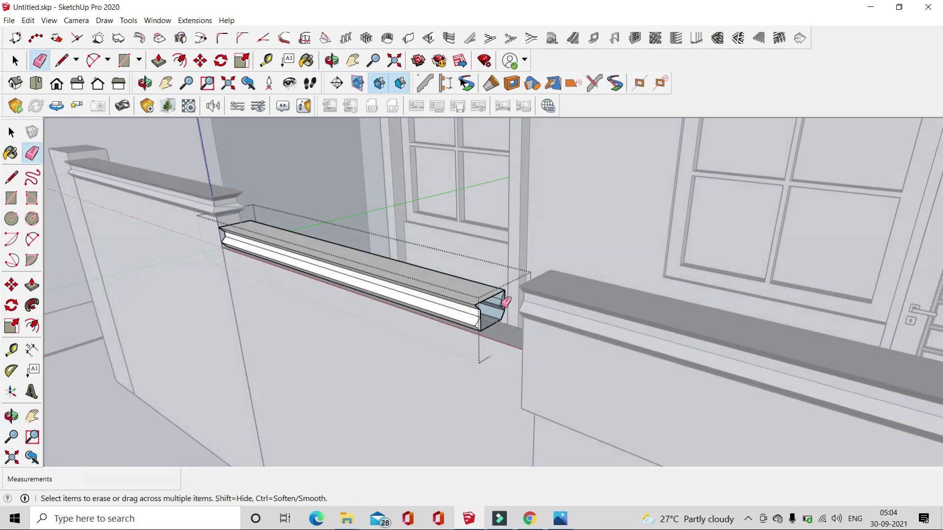
pyautogui.scroll(3, 506, 295)
pyautogui.scroll(1, 467, 351)
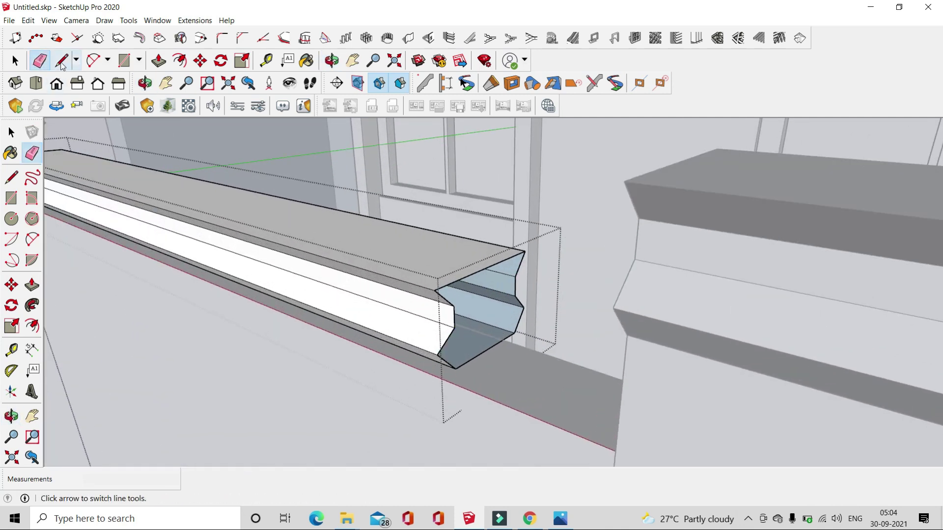
# - Cap the open coping end with a rectangle face and leave the group
pyautogui.click(123, 62)
pyautogui.click(456, 365)
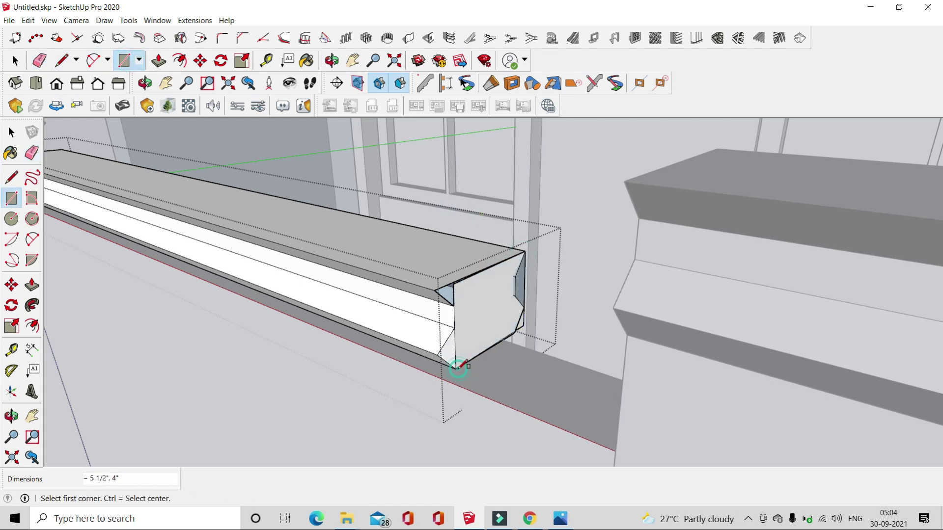
pyautogui.hotkey('ctrl', 'z')
pyautogui.press('space')
# - Scale the coping group's end so it meets the right panel's cap
pyautogui.click(276, 233)
pyautogui.click(241, 60)
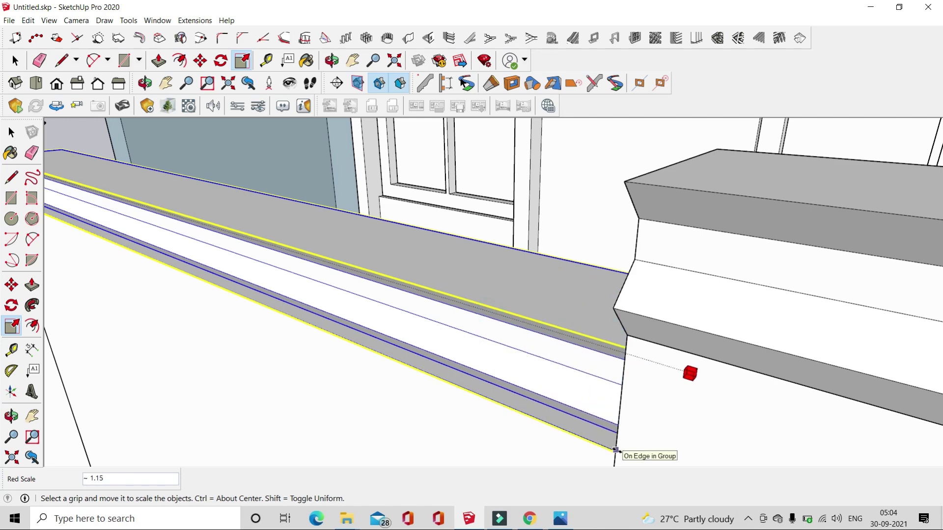
pyautogui.moveTo(493, 316); pyautogui.dragTo(625, 346)
pyautogui.press('space')
pyautogui.moveTo(513, 248); pyautogui.dragTo(641, 274, button='middle')
# - Resize the coping strip with the Scale tool from a higher view
pyautogui.scroll(-5, 270, 274)
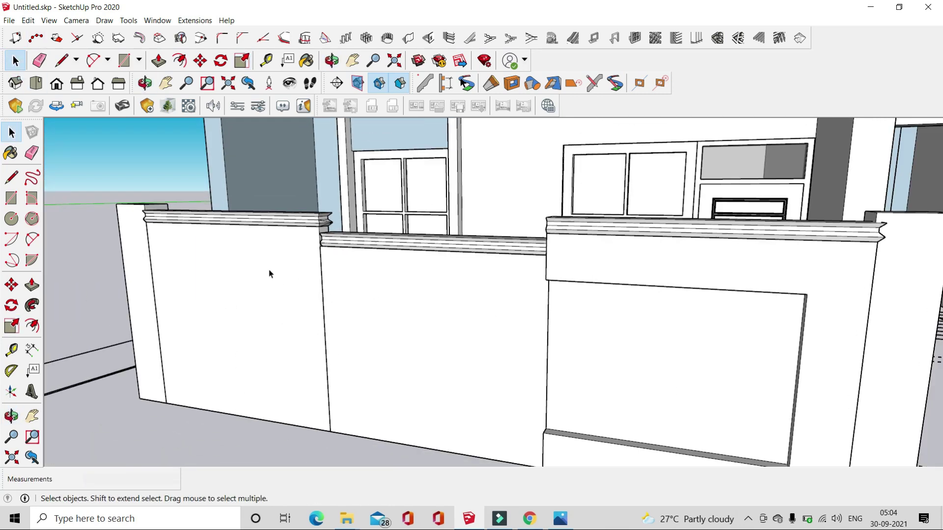
pyautogui.scroll(-3, 305, 375)
pyautogui.moveTo(305, 375)
pyautogui.mouseDown(button='middle')
pyautogui.moveTo(477, 354)
pyautogui.moveTo(491, 392)
pyautogui.moveTo(534, 421)
pyautogui.moveTo(511, 414)
pyautogui.mouseUp(button='middle')
pyautogui.scroll(3, 511, 415)
pyautogui.press('r')
pyautogui.scroll(5, 474, 337)
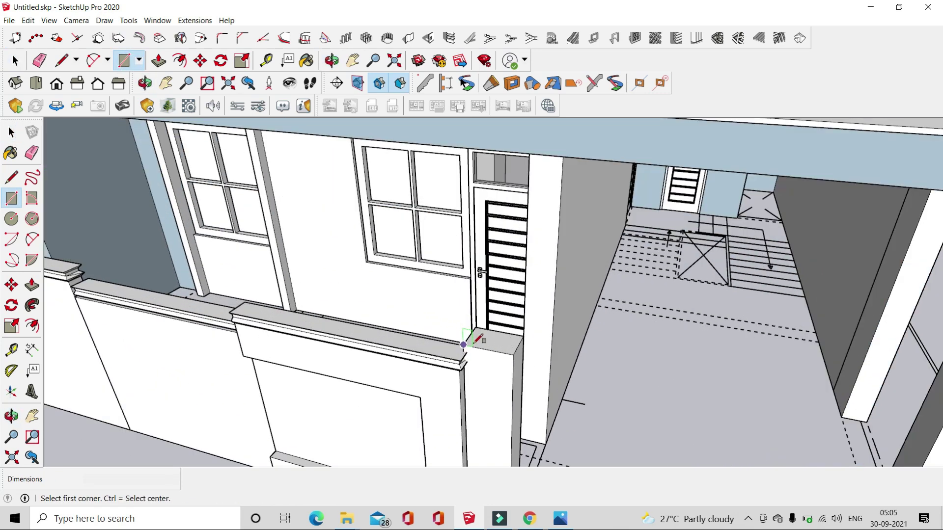
pyautogui.scroll(3, 460, 344)
pyautogui.press('space')
pyautogui.click(412, 358)
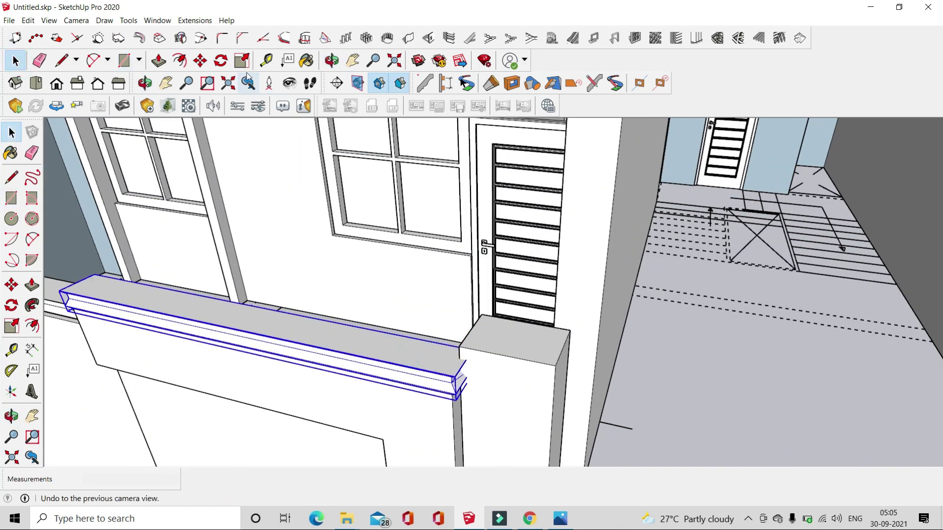
pyautogui.click(241, 60)
pyautogui.click(452, 403)
# - Push/Pull the boundary-wall pillar top to form a square cap slab
pyautogui.press('space')
pyautogui.click(133, 165)
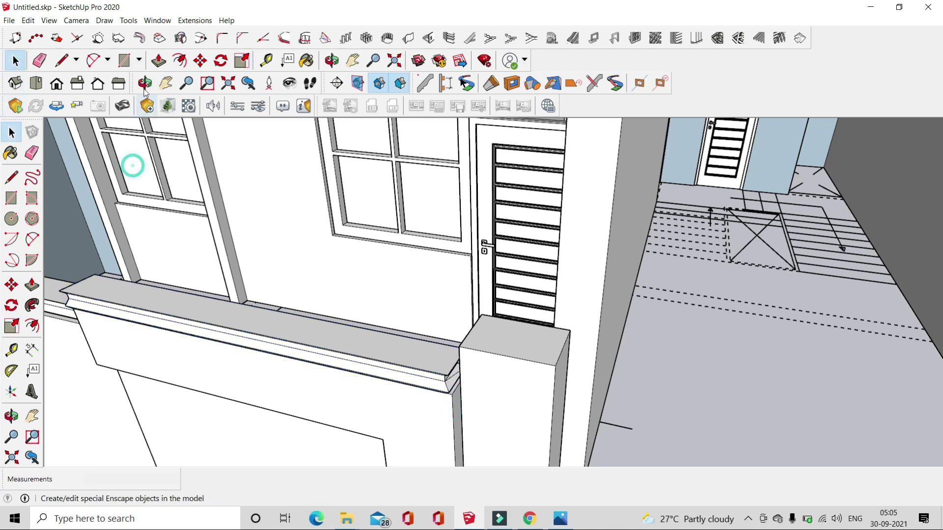
pyautogui.click(125, 61)
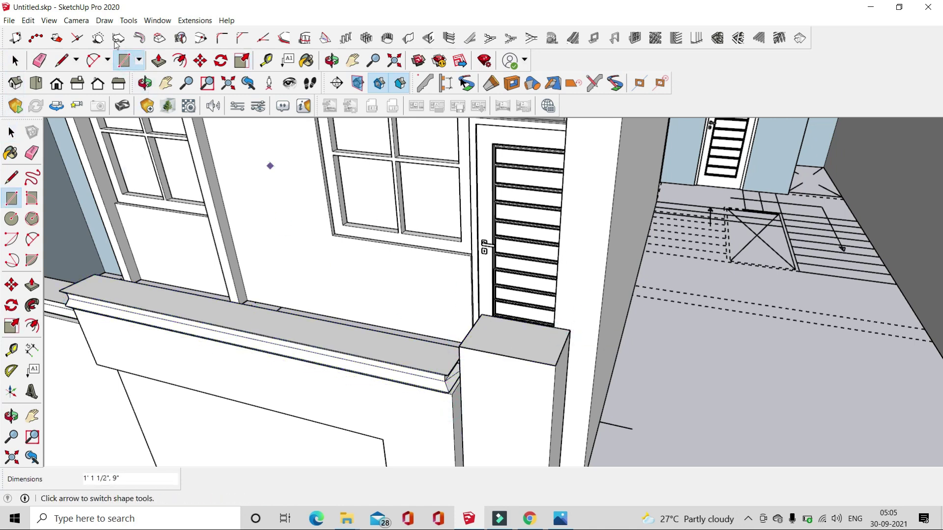
pyautogui.click(158, 60)
pyautogui.scroll(1, 505, 354)
pyautogui.moveTo(500, 350)
pyautogui.mouseDown(button='middle')
pyautogui.moveTo(563, 375)
pyautogui.moveTo(691, 363)
pyautogui.moveTo(511, 343)
pyautogui.mouseUp(button='middle')
pyautogui.moveTo(508, 298)
pyautogui.mouseDown(button='middle')
pyautogui.moveTo(337, 246)
pyautogui.moveTo(540, 290)
pyautogui.moveTo(548, 306)
pyautogui.moveTo(504, 282)
pyautogui.mouseUp(button='middle')
# - Copy the cap slab onto a second pillar top with Move plus Ctrl
pyautogui.rightClick(491, 244)
pyautogui.click(526, 333)
pyautogui.moveTo(525, 332)
pyautogui.mouseDown(button='middle')
pyautogui.moveTo(408, 168)
pyautogui.moveTo(513, 386)
pyautogui.mouseUp(button='middle')
pyautogui.click(200, 61)
pyautogui.click(513, 386)
pyautogui.press('ctrl')
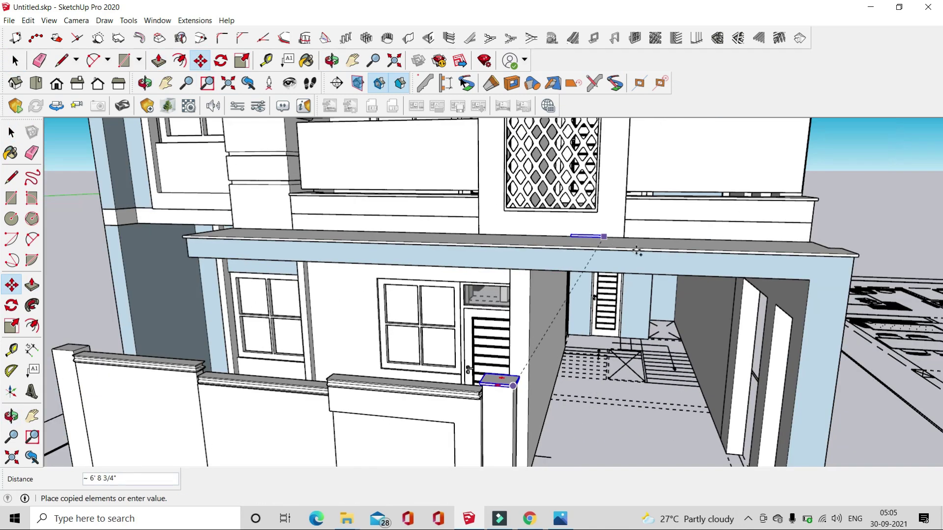
pyautogui.scroll(3, 284, 320)
pyautogui.scroll(3, 242, 321)
pyautogui.scroll(3, 322, 275)
pyautogui.click(288, 271)
pyautogui.press('space')
# - Compare the whole house with the reference render in Photos, then close it
pyautogui.scroll(-3, 343, 362)
pyautogui.scroll(-5, 490, 337)
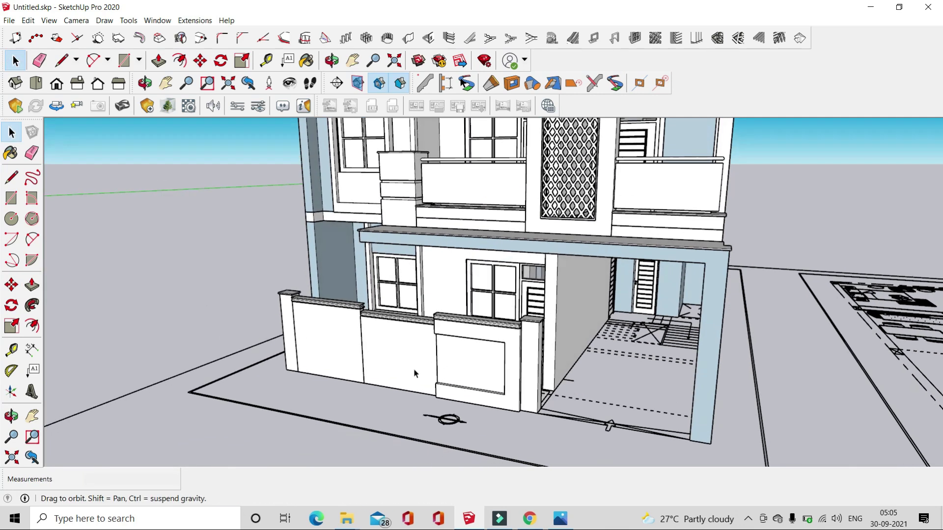
pyautogui.moveTo(414, 373); pyautogui.dragTo(543, 421, button='middle')
pyautogui.scroll(-2, 505, 413)
pyautogui.click(560, 519)
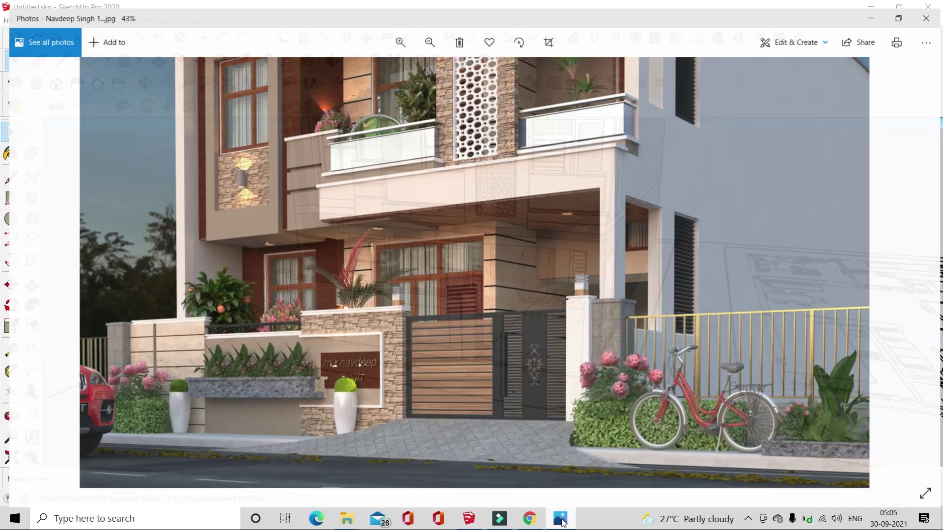
pyautogui.hotkey('alt', 'Tab')
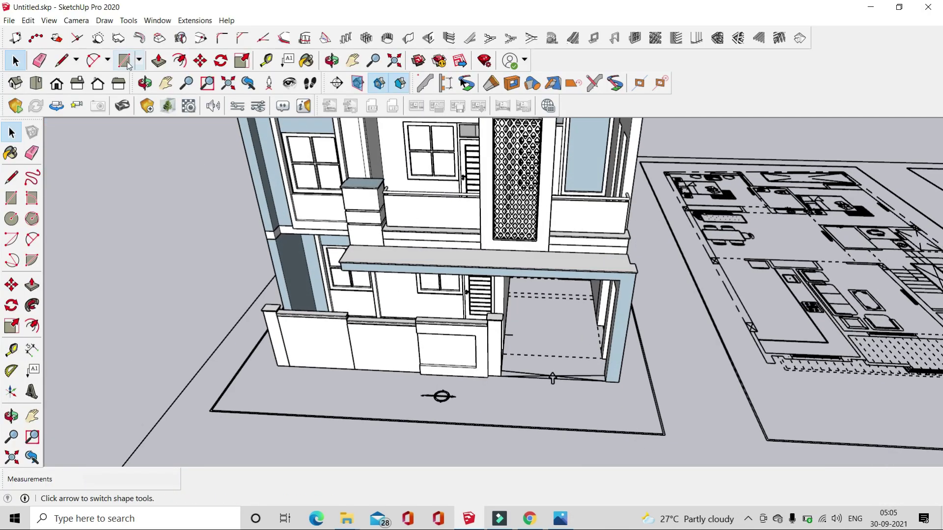
# - Move the new strip on the front boundary wall down 8 5/16"
pyautogui.click(127, 64)
pyautogui.moveTo(653, 381); pyautogui.dragTo(533, 312, button='middle')
pyautogui.click(530, 302)
pyautogui.scroll(3, 522, 294)
pyautogui.scroll(2, 522, 295)
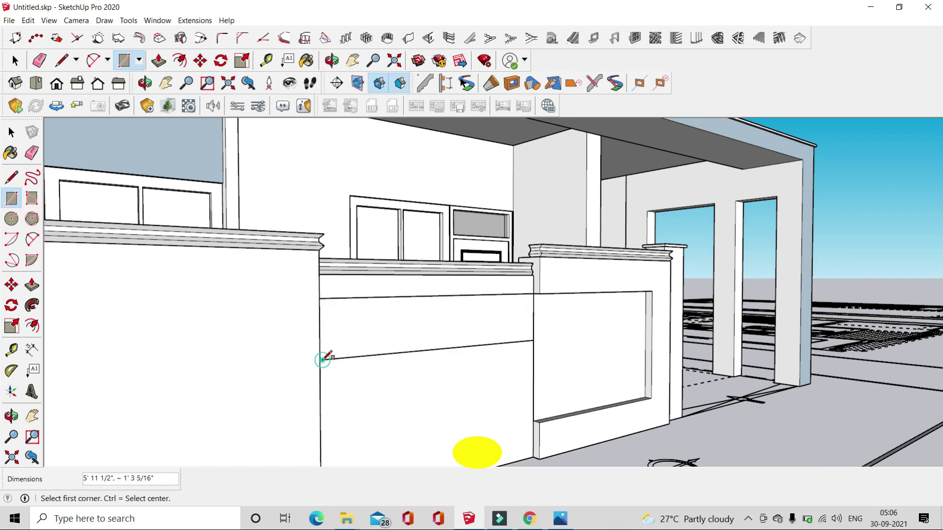
pyautogui.press('space')
pyautogui.click(409, 333)
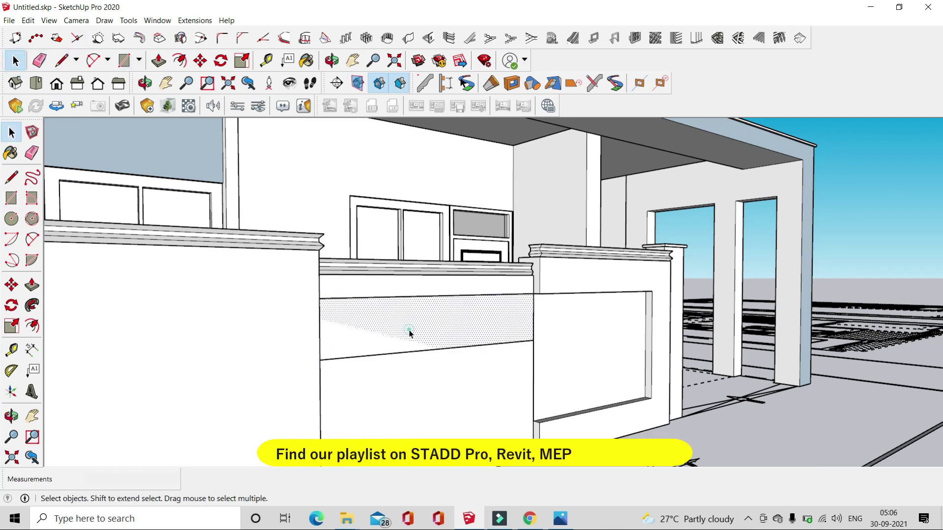
pyautogui.click(535, 313)
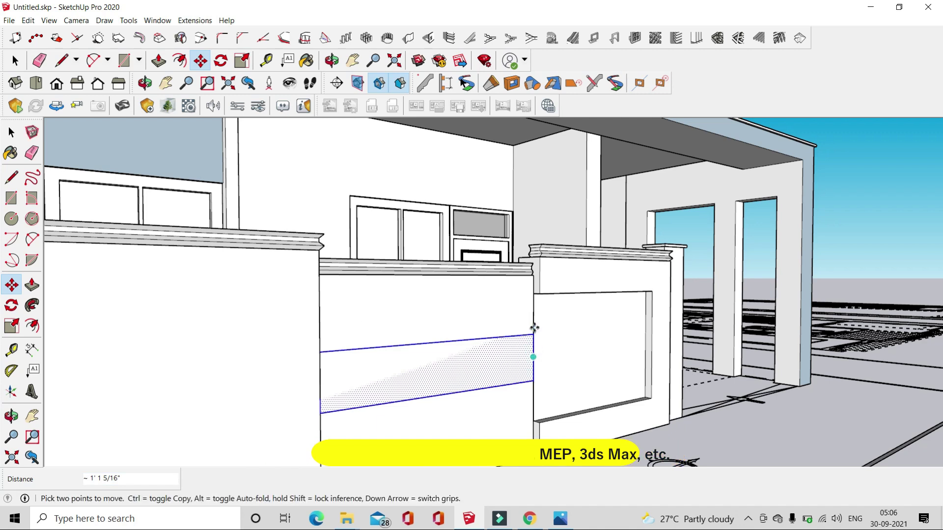
pyautogui.click(533, 309)
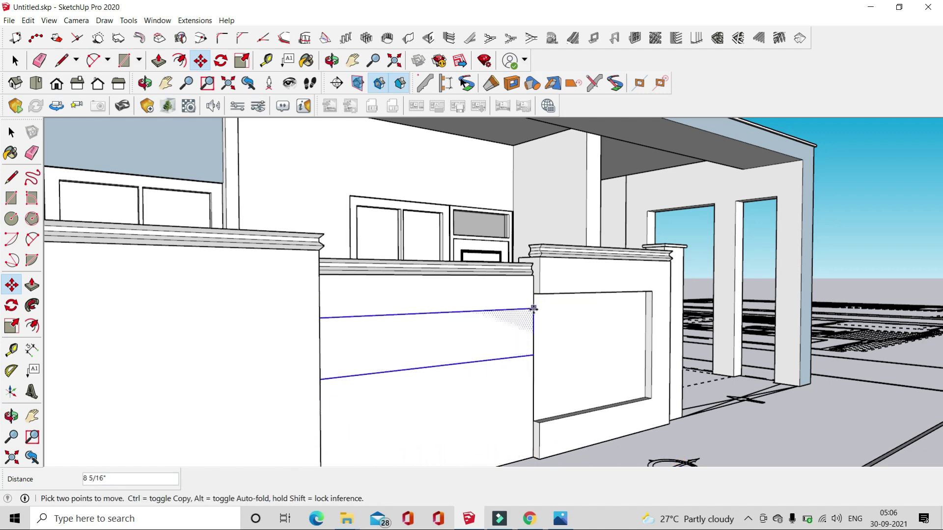
# - Push/Pull the strip out into a projecting box and make it a group
pyautogui.press('p')
pyautogui.click(359, 328)
pyautogui.moveTo(363, 339)
pyautogui.mouseDown(button='middle')
pyautogui.moveTo(402, 370)
pyautogui.moveTo(259, 306)
pyautogui.moveTo(227, 319)
pyautogui.mouseUp(button='middle')
pyautogui.click(402, 370)
pyautogui.press('space')
pyautogui.click(285, 318)
pyautogui.rightClick(285, 318)
pyautogui.click(324, 405)
# - Inside the group, offset the box top and push the inner face down into a recess
pyautogui.doubleClick(332, 332)
pyautogui.press('f')
pyautogui.click(226, 320)
pyautogui.click(208, 315)
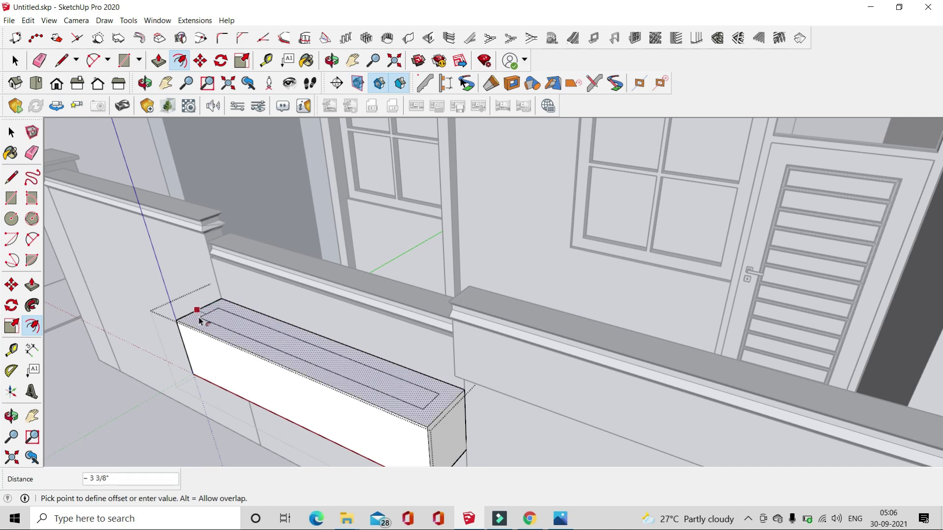
pyautogui.click(186, 324)
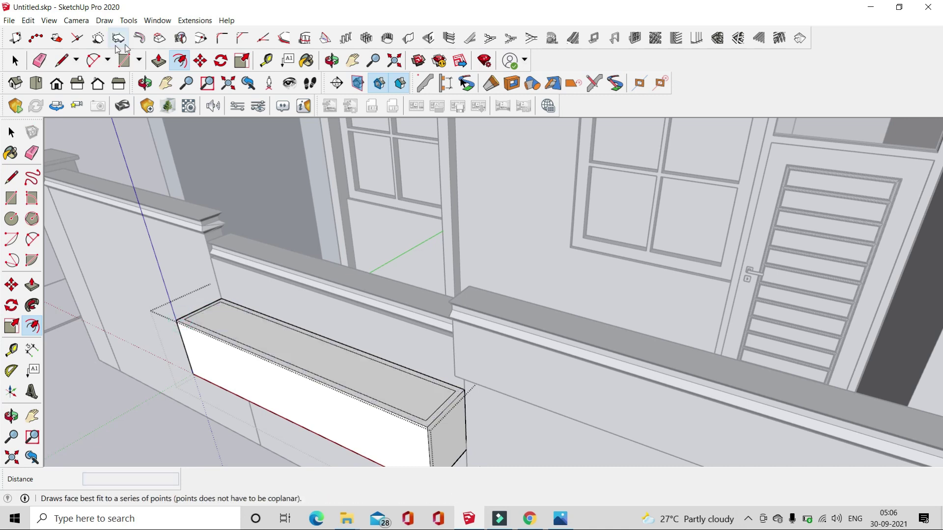
pyautogui.scroll(-3, 337, 322)
pyautogui.click(305, 368)
pyautogui.press('space')
# - Unhide all hidden geometry with Edit > Unhide > All and review the building corner
pyautogui.moveTo(344, 314)
pyautogui.mouseDown(button='middle')
pyautogui.moveTo(295, 312)
pyautogui.moveTo(354, 330)
pyautogui.moveTo(421, 314)
pyautogui.mouseUp(button='middle')
pyautogui.scroll(-3, 421, 314)
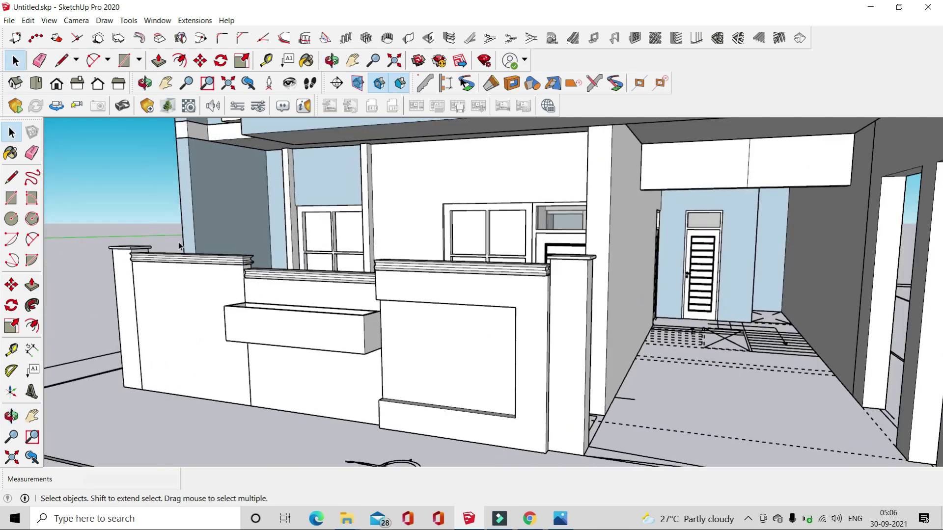
pyautogui.scroll(-5, 432, 418)
pyautogui.moveTo(432, 418)
pyautogui.mouseDown(button='middle')
pyautogui.moveTo(464, 393)
pyautogui.moveTo(344, 294)
pyautogui.mouseUp(button='middle')
pyautogui.click(28, 21)
pyautogui.click(214, 209)
pyautogui.moveTo(203, 303); pyautogui.dragTo(275, 338, button='middle')
pyautogui.scroll(2, 332, 358)
pyautogui.scroll(2, 350, 352)
pyautogui.moveTo(350, 352)
pyautogui.mouseDown(button='middle')
pyautogui.moveTo(371, 270)
pyautogui.moveTo(257, 311)
pyautogui.moveTo(332, 364)
pyautogui.mouseUp(button='middle')
pyautogui.scroll(-3, 332, 364)
pyautogui.scroll(-3, 395, 409)
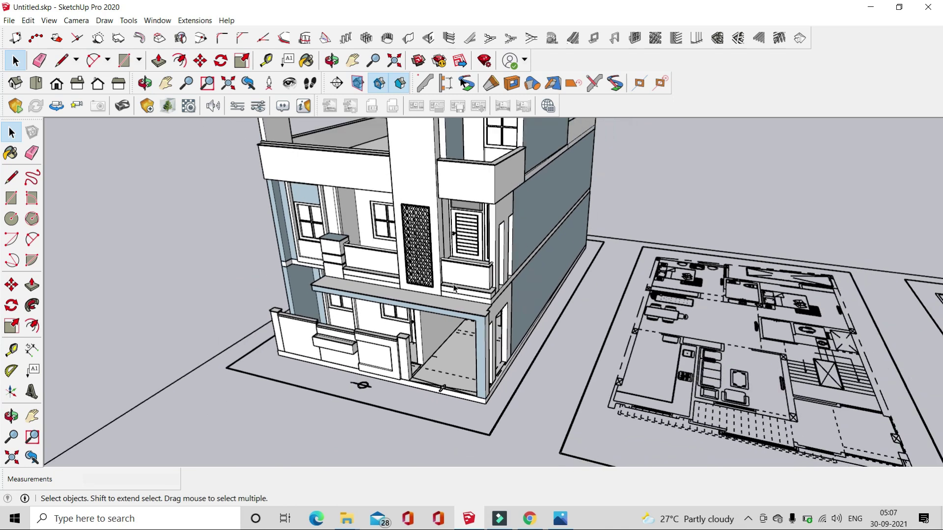
# - Place the pasted gate group in the front opening by the porch
pyautogui.moveTo(402, 344); pyautogui.dragTo(432, 343, button='middle')
pyautogui.scroll(2, 433, 342)
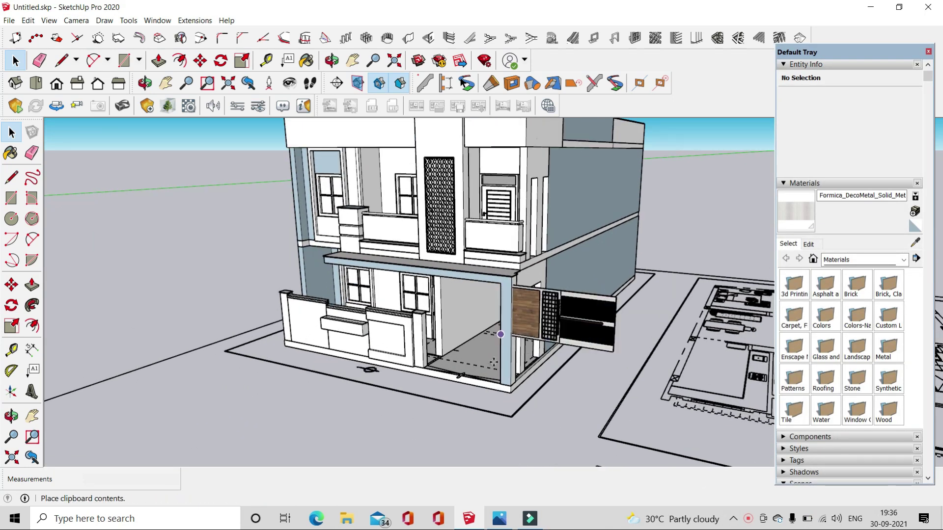
pyautogui.moveTo(493, 363); pyautogui.dragTo(423, 370, button='middle')
pyautogui.scroll(2, 423, 370)
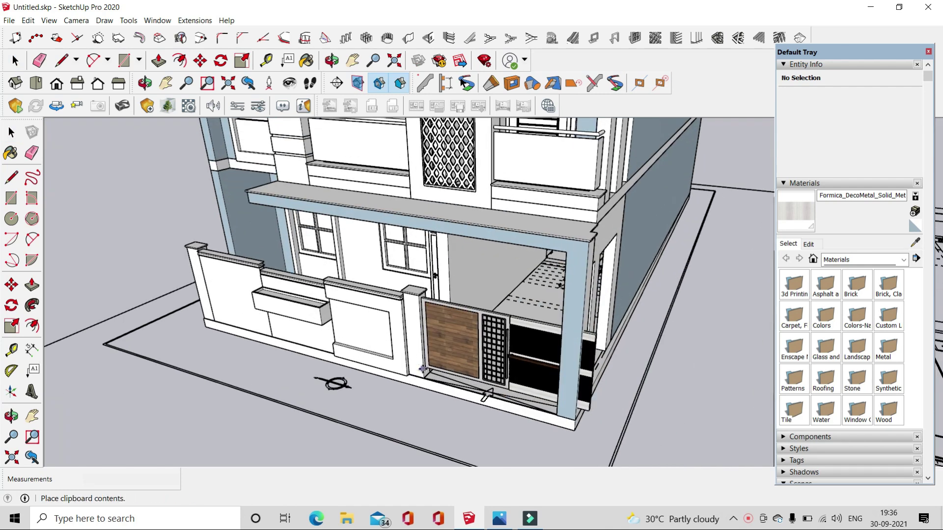
pyautogui.scroll(2, 422, 369)
pyautogui.scroll(2, 421, 373)
pyautogui.scroll(2, 418, 378)
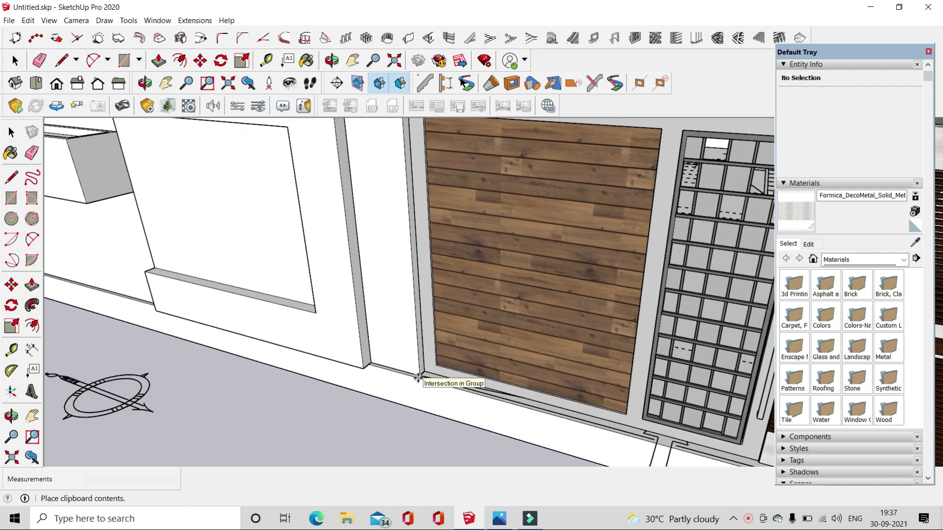
pyautogui.click(418, 378)
pyautogui.scroll(-5, 385, 251)
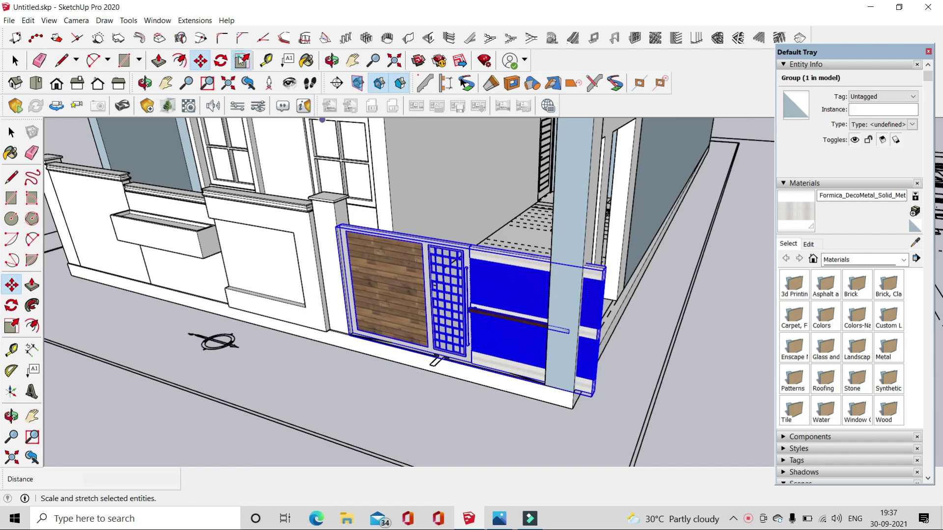
# - Scale the gate wider with the red grip to span the opening
pyautogui.click(241, 61)
pyautogui.moveTo(596, 394); pyautogui.dragTo(480, 432, button='middle')
pyautogui.scroll(3, 450, 382)
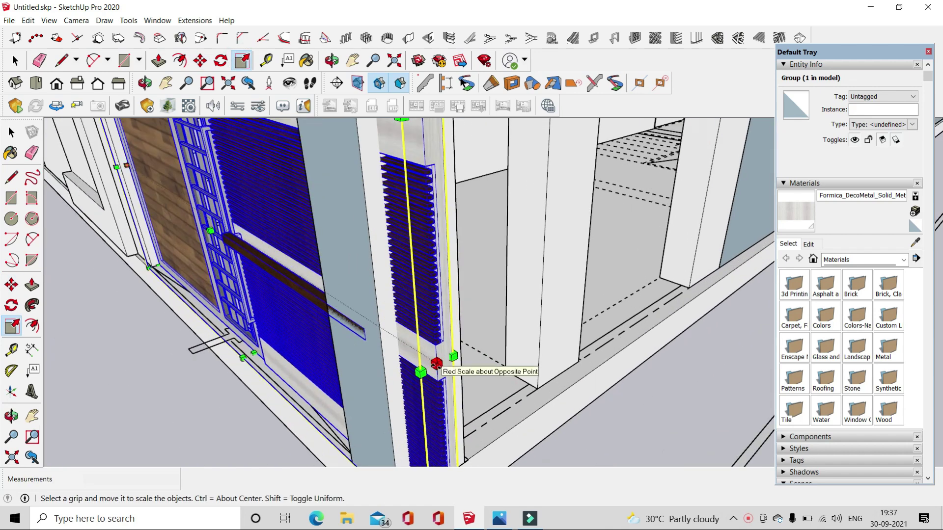
pyautogui.scroll(-2, 436, 364)
pyautogui.moveTo(431, 360)
pyautogui.mouseDown(button='middle')
pyautogui.moveTo(454, 296)
pyautogui.moveTo(316, 290)
pyautogui.mouseUp(button='middle')
pyautogui.click(630, 209)
pyautogui.press('space')
pyautogui.click(291, 442)
pyautogui.moveTo(291, 442)
pyautogui.mouseDown(button='middle')
pyautogui.moveTo(374, 361)
pyautogui.moveTo(362, 285)
pyautogui.moveTo(417, 300)
pyautogui.mouseUp(button='middle')
# - Scale the gate group taller with the blue grip to fill the opening height
pyautogui.click(362, 284)
pyautogui.click(250, 82)
pyautogui.click(242, 60)
pyautogui.moveTo(418, 300); pyautogui.dragTo(406, 276)
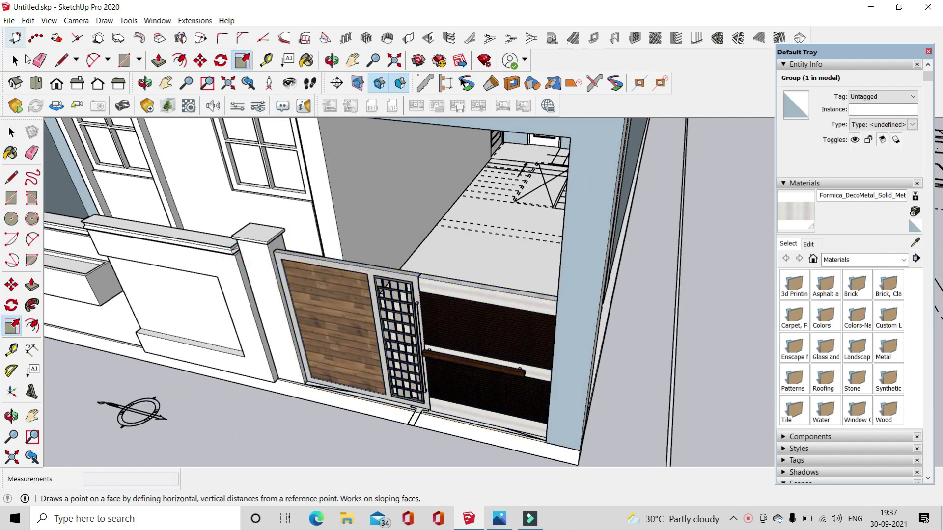
pyautogui.click(16, 61)
pyautogui.scroll(-5, 301, 384)
pyautogui.scroll(-3, 301, 385)
pyautogui.moveTo(300, 385)
pyautogui.mouseDown(button='middle')
pyautogui.moveTo(457, 404)
pyautogui.moveTo(497, 225)
pyautogui.mouseUp(button='middle')
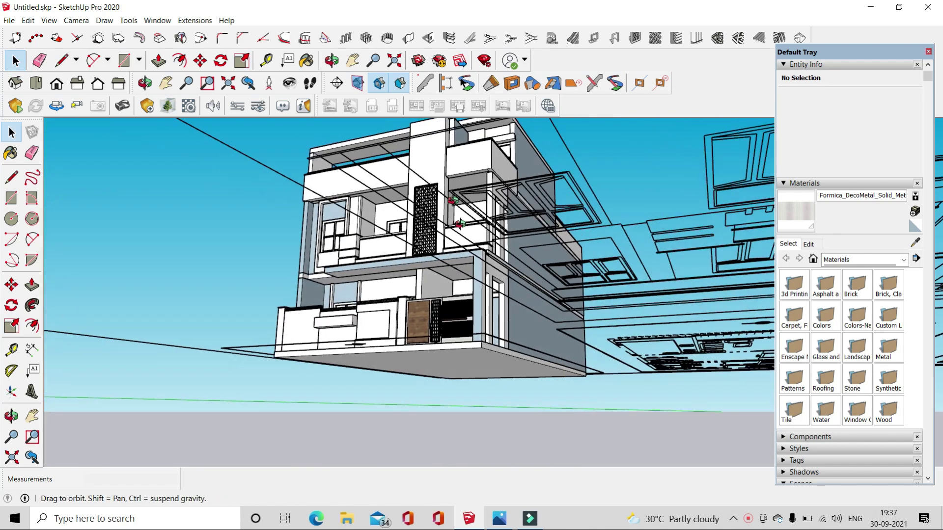
# - Push/Pull the beam outline above the side balcony opening out 1'
pyautogui.scroll(2, 497, 225)
pyautogui.scroll(2, 422, 228)
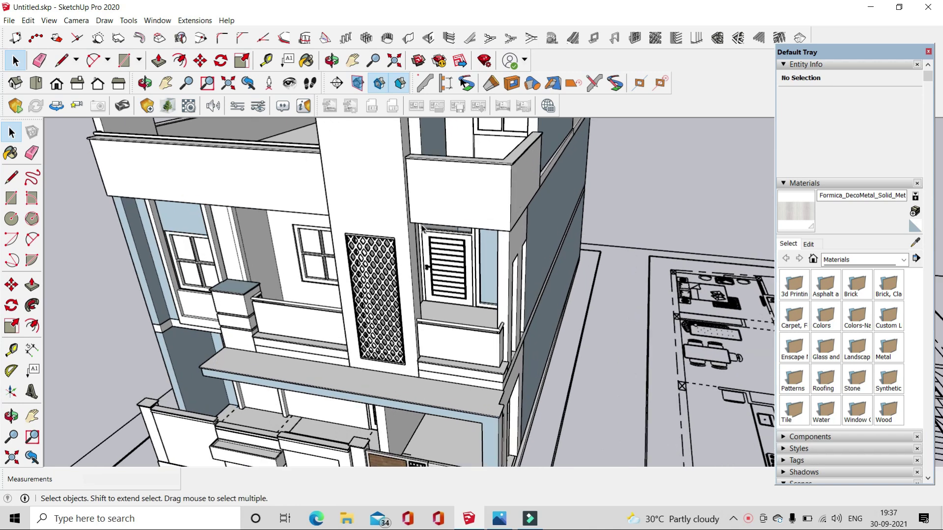
pyautogui.moveTo(465, 234); pyautogui.dragTo(401, 274, button='middle')
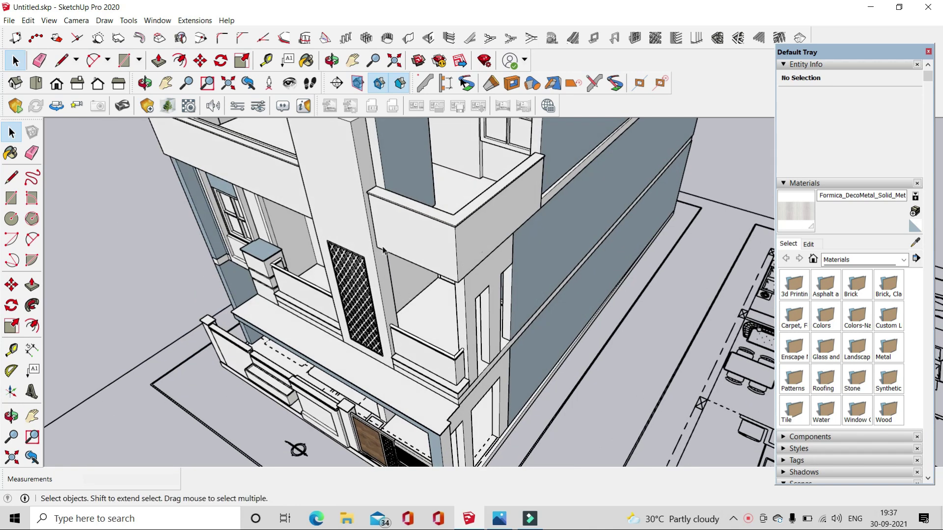
pyautogui.scroll(2, 383, 250)
pyautogui.moveTo(360, 245); pyautogui.dragTo(353, 247, button='middle')
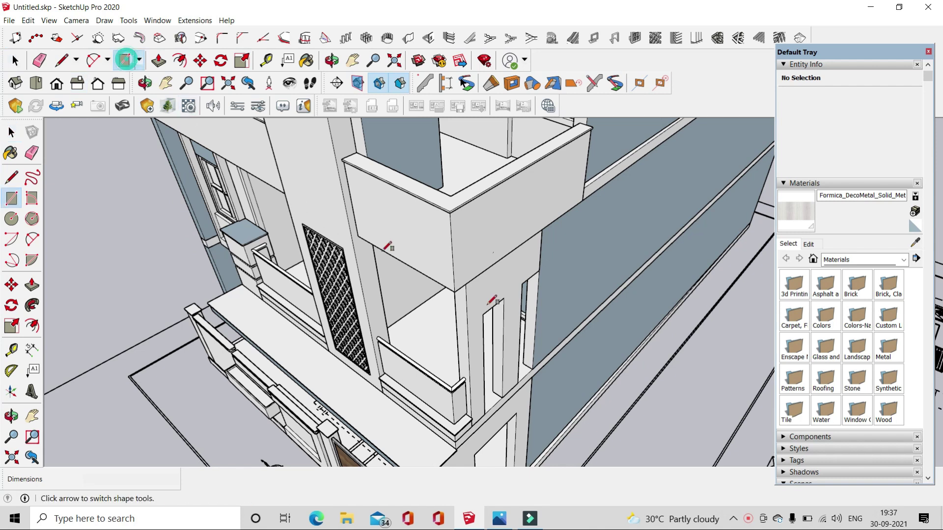
pyautogui.scroll(2, 388, 245)
pyautogui.scroll(1, 344, 234)
pyautogui.scroll(2, 337, 225)
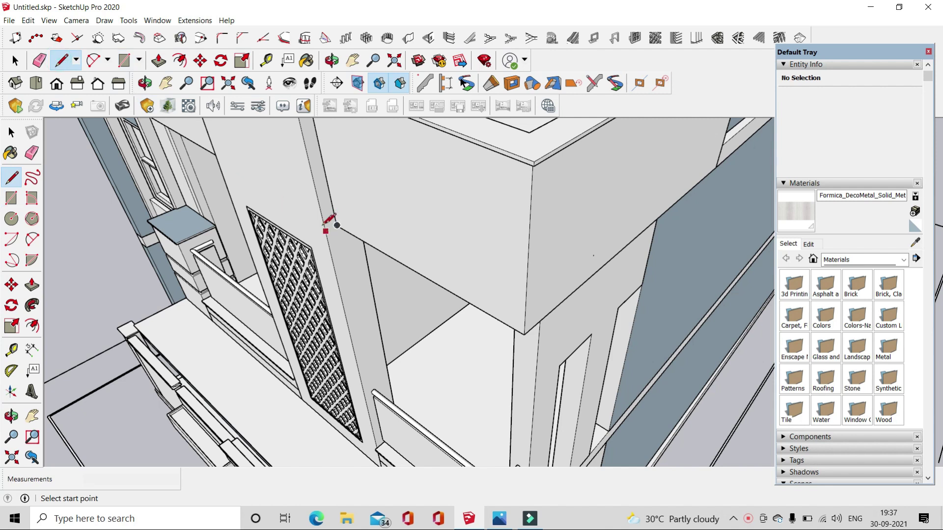
pyautogui.scroll(1, 336, 225)
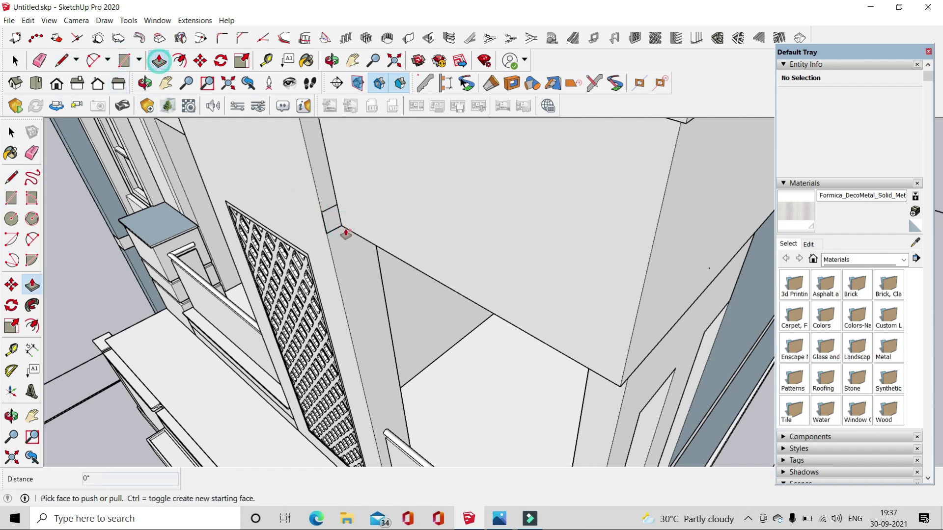
pyautogui.scroll(-3, 393, 256)
pyautogui.scroll(-1, 510, 285)
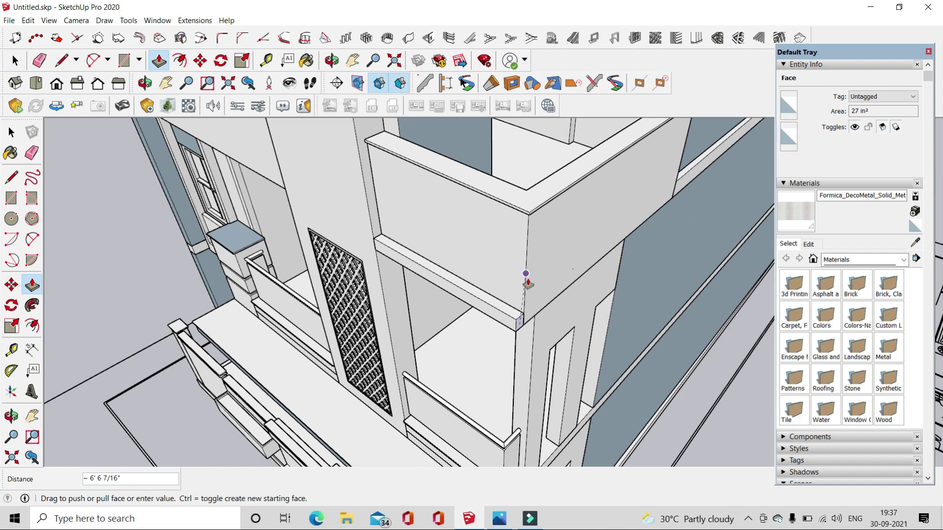
pyautogui.moveTo(496, 321); pyautogui.dragTo(494, 325)
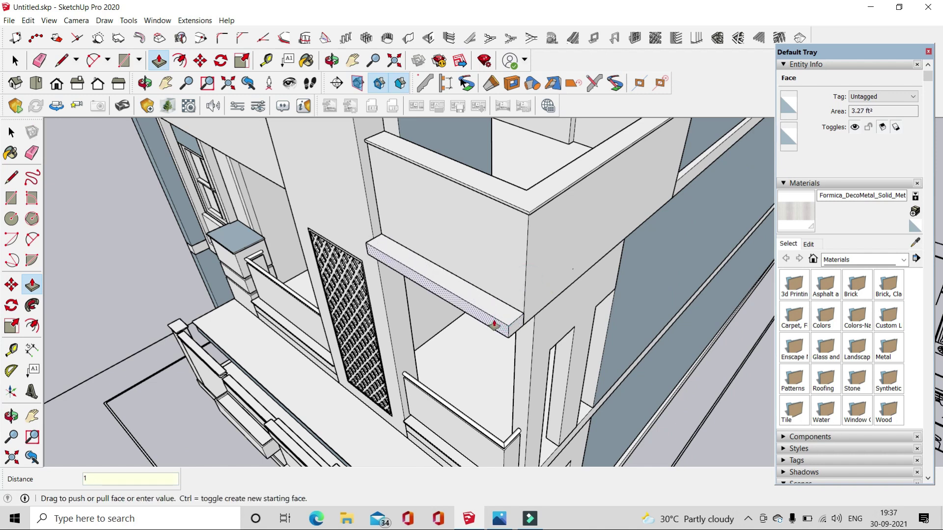
pyautogui.write("'")
pyautogui.press('Return')
# - Make the new beam a group and check it from below above the window
pyautogui.moveTo(491, 324); pyautogui.dragTo(410, 252, button='middle')
pyautogui.click(24, 60)
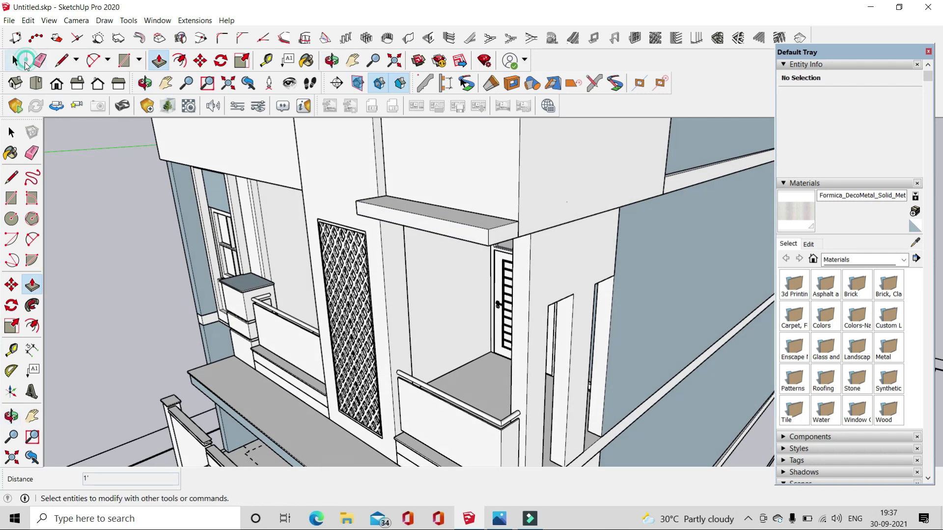
pyautogui.rightClick(444, 227)
pyautogui.click(488, 316)
pyautogui.moveTo(105, 202)
pyautogui.mouseDown(button='middle')
pyautogui.moveTo(347, 235)
pyautogui.moveTo(430, 342)
pyautogui.mouseUp(button='middle')
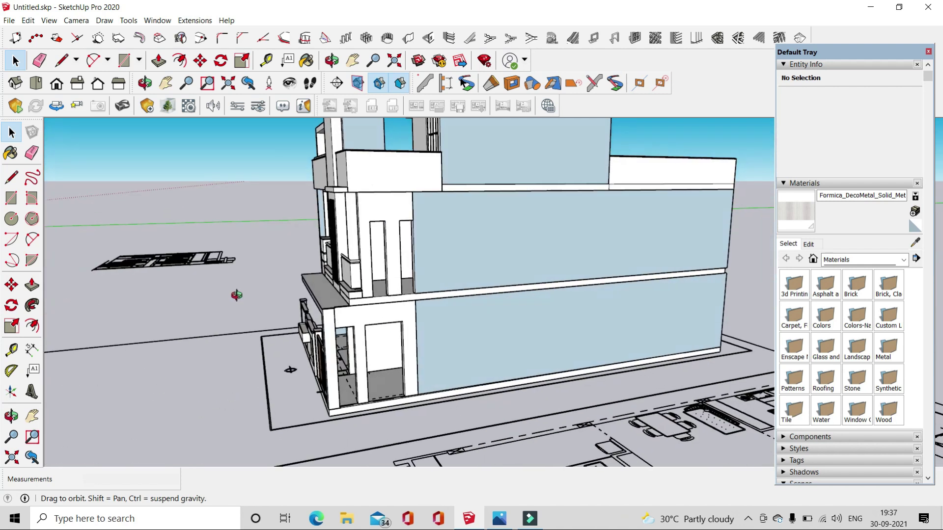
pyautogui.scroll(5, 391, 393)
pyautogui.moveTo(231, 347); pyautogui.dragTo(296, 405, button='middle')
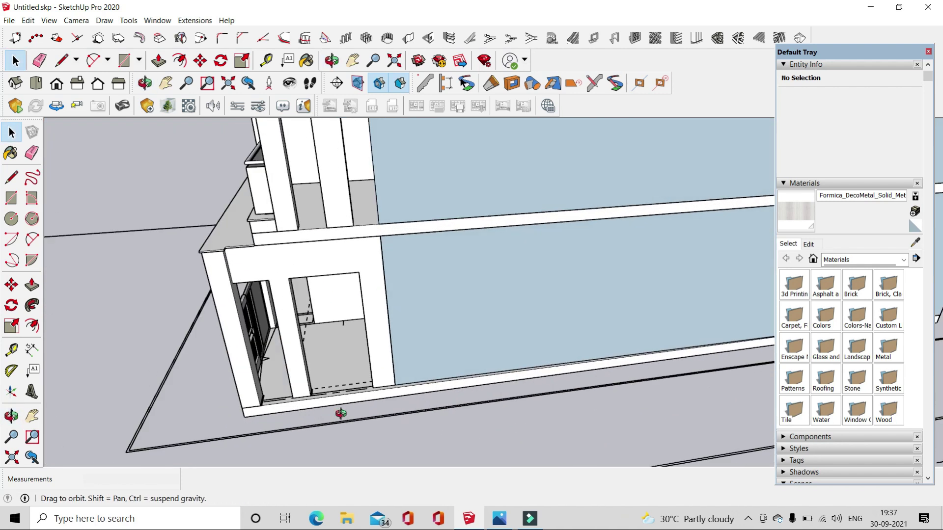
pyautogui.scroll(2, 296, 405)
pyautogui.scroll(3, 266, 406)
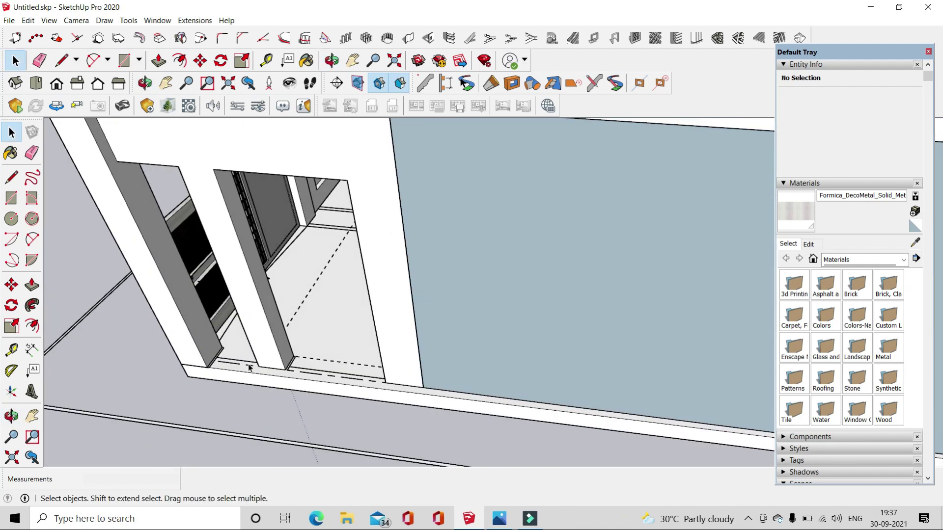
pyautogui.moveTo(276, 328); pyautogui.dragTo(265, 321, button='middle')
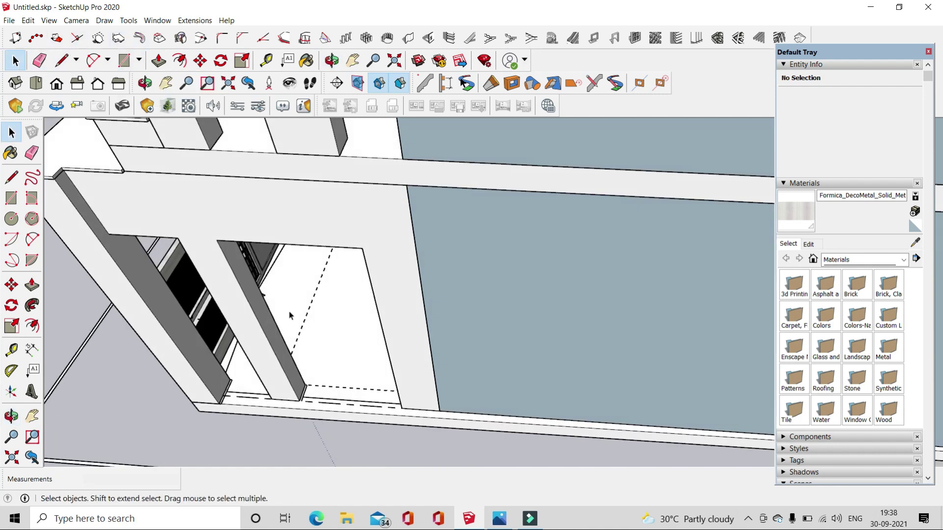
# - Inside the window frame group, draw a rectangle splitting the blue wall face
pyautogui.doubleClick(227, 223)
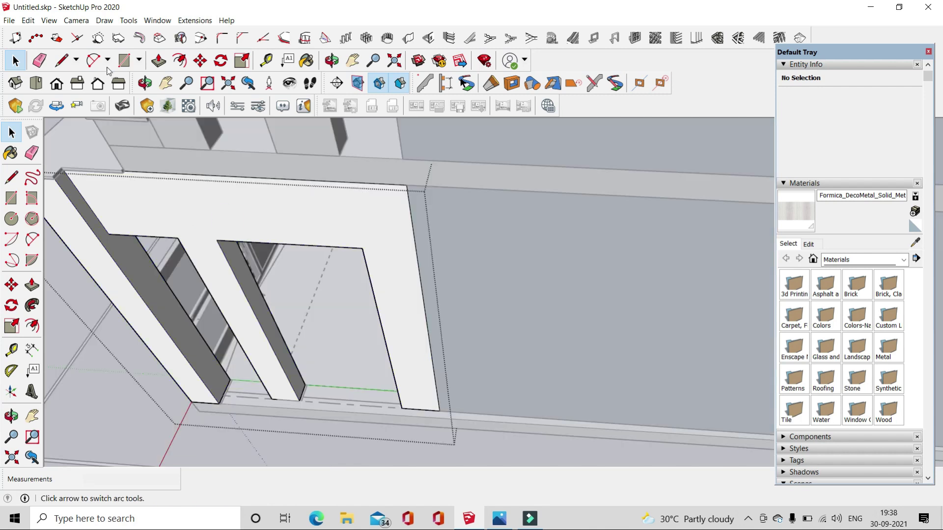
pyautogui.scroll(3, 236, 378)
pyautogui.scroll(3, 225, 393)
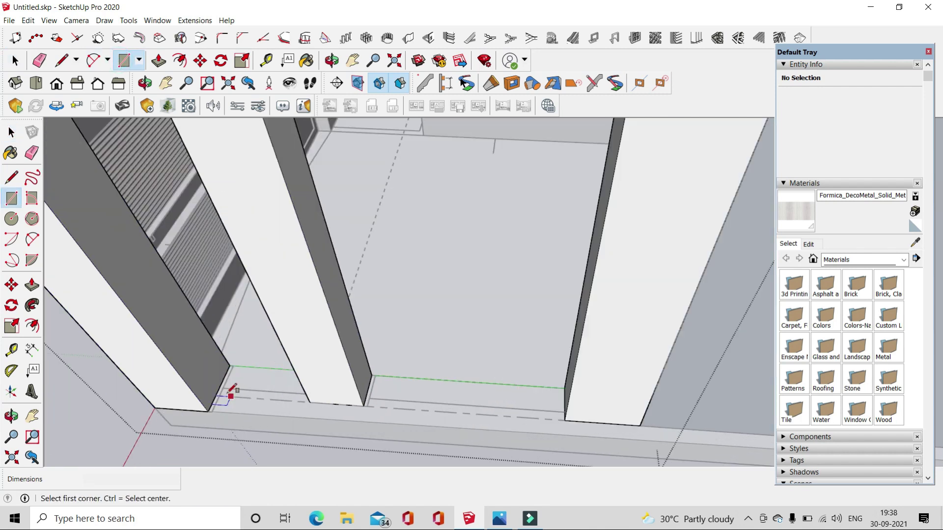
pyautogui.scroll(3, 224, 388)
pyautogui.moveTo(216, 385); pyautogui.dragTo(341, 374, button='middle')
pyautogui.click(472, 426)
pyautogui.moveTo(472, 426)
pyautogui.mouseDown(button='middle')
pyautogui.moveTo(368, 399)
pyautogui.moveTo(275, 316)
pyautogui.mouseUp(button='middle')
pyautogui.click(257, 309)
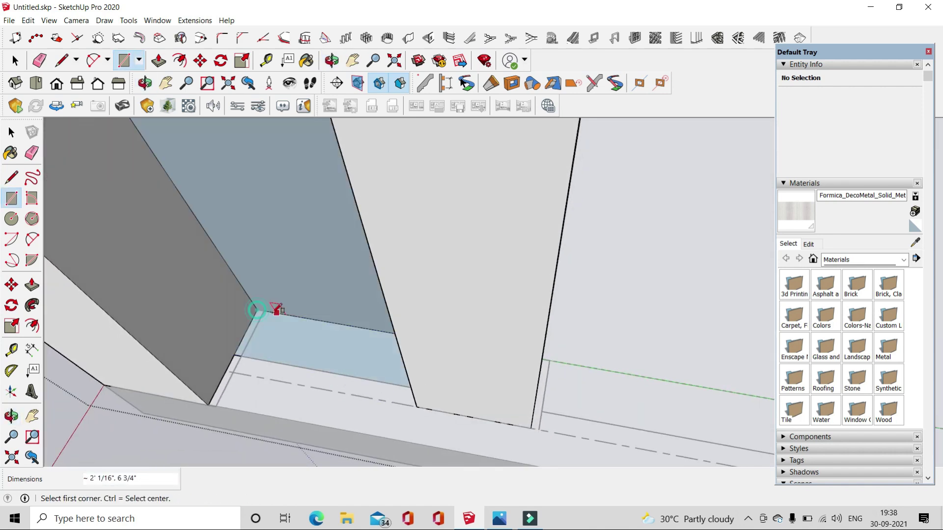
# - Delete the upper part of the blue face and push/pull the remaining lower face
pyautogui.click(14, 60)
pyautogui.click(333, 220)
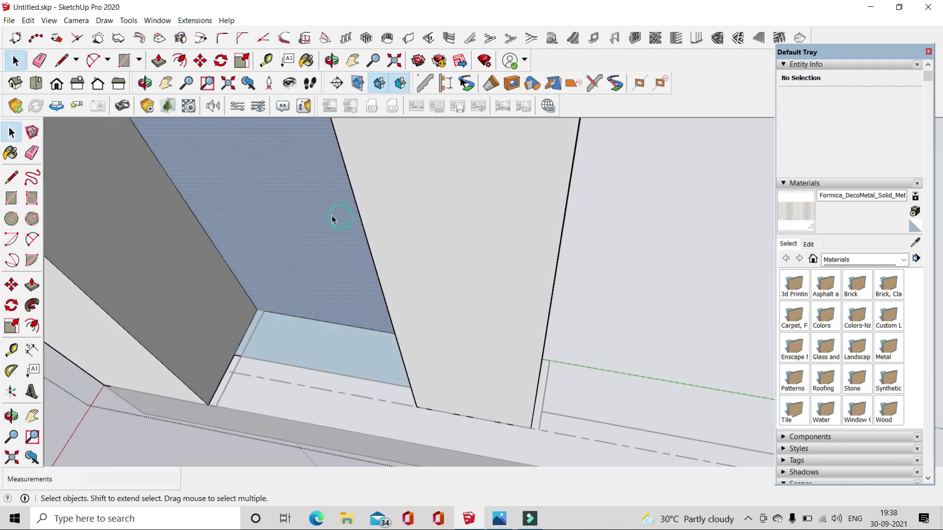
pyautogui.press('Delete')
pyautogui.moveTo(332, 219)
pyautogui.mouseDown(button='middle')
pyautogui.moveTo(295, 255)
pyautogui.moveTo(263, 261)
pyautogui.moveTo(311, 223)
pyautogui.moveTo(414, 182)
pyautogui.moveTo(330, 181)
pyautogui.moveTo(256, 202)
pyautogui.moveTo(264, 215)
pyautogui.mouseUp(button='middle')
pyautogui.click(158, 60)
pyautogui.click(293, 316)
# - Push the small gate ledge face inward, then view the gate and building together
pyautogui.scroll(2, 264, 215)
pyautogui.scroll(2, 265, 212)
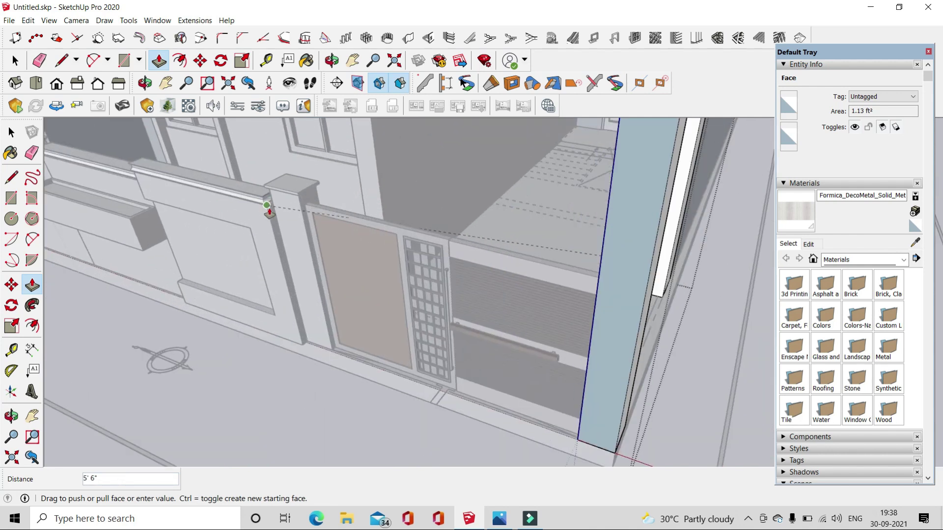
pyautogui.scroll(3, 269, 212)
pyautogui.moveTo(268, 207); pyautogui.dragTo(400, 249, button='middle')
pyautogui.scroll(-3, 400, 249)
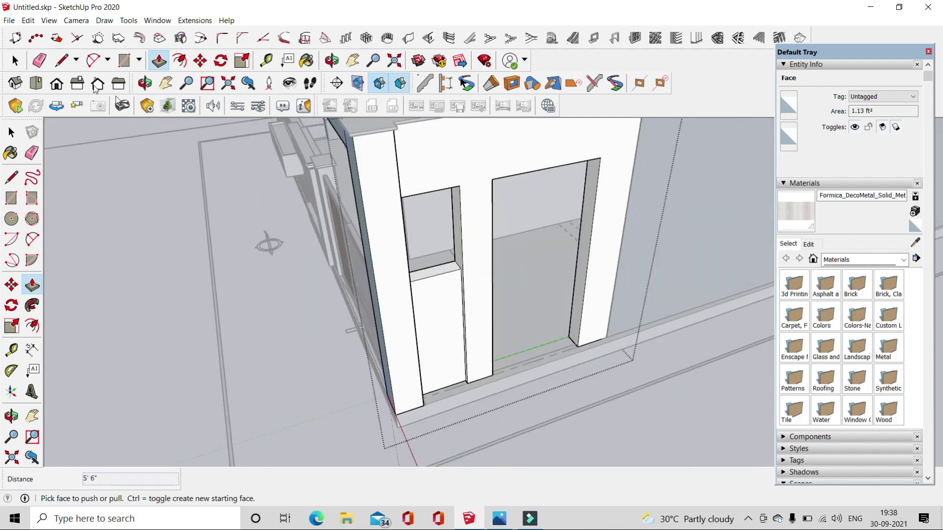
pyautogui.click(503, 251)
pyautogui.scroll(3, 344, 278)
pyautogui.scroll(3, 226, 157)
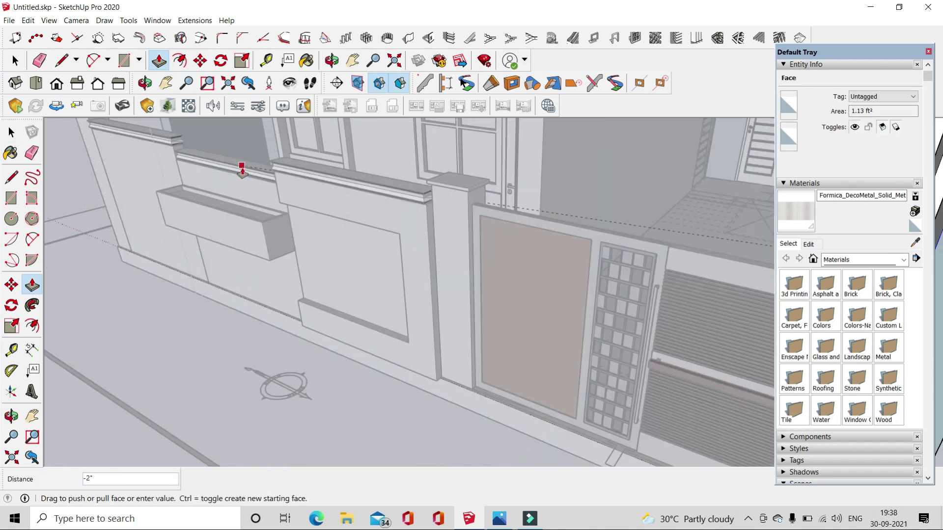
pyautogui.scroll(2, 230, 167)
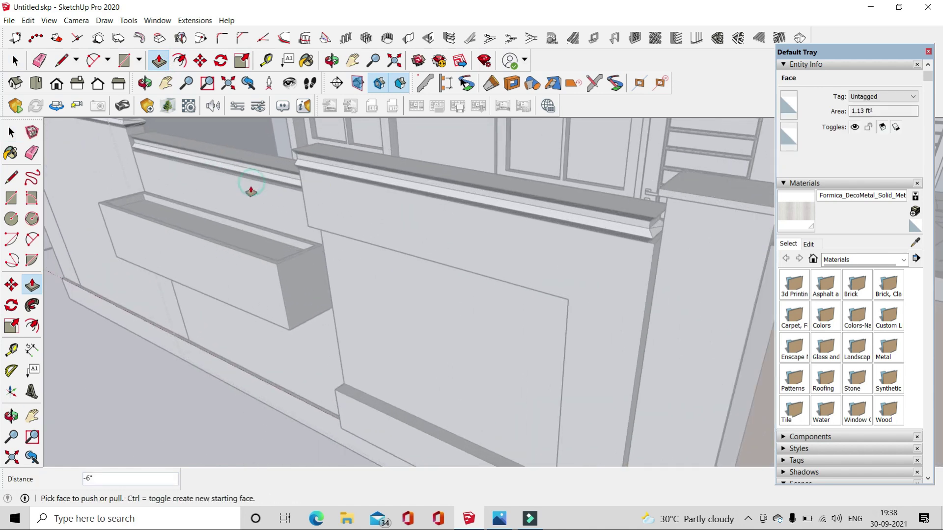
pyautogui.scroll(-3, 480, 284)
pyautogui.moveTo(480, 284)
pyautogui.mouseDown(button='middle')
pyautogui.moveTo(399, 285)
pyautogui.moveTo(324, 265)
pyautogui.mouseUp(button='middle')
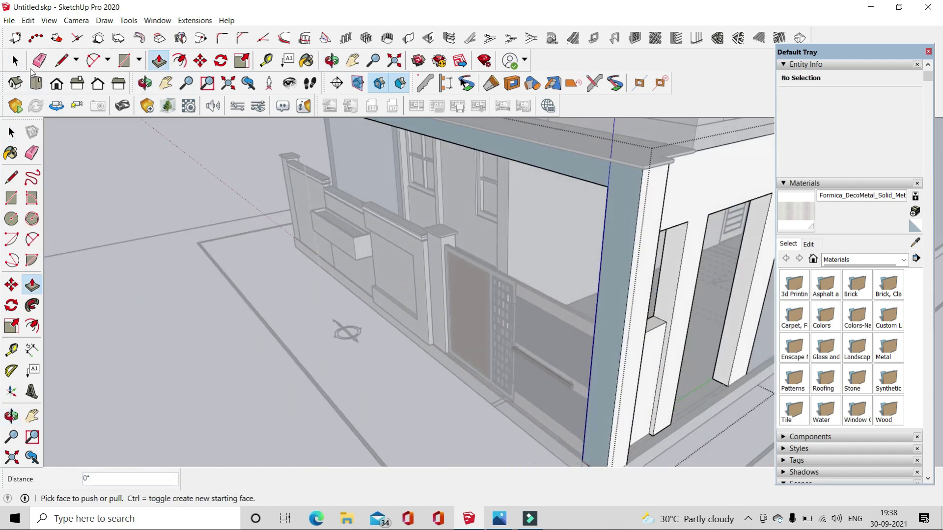
# - Copy the boundary wall's coping ledge with Move+Ctrl over to the house's door area
pyautogui.click(15, 60)
pyautogui.moveTo(206, 180); pyautogui.dragTo(324, 218, button='middle')
pyautogui.scroll(3, 324, 218)
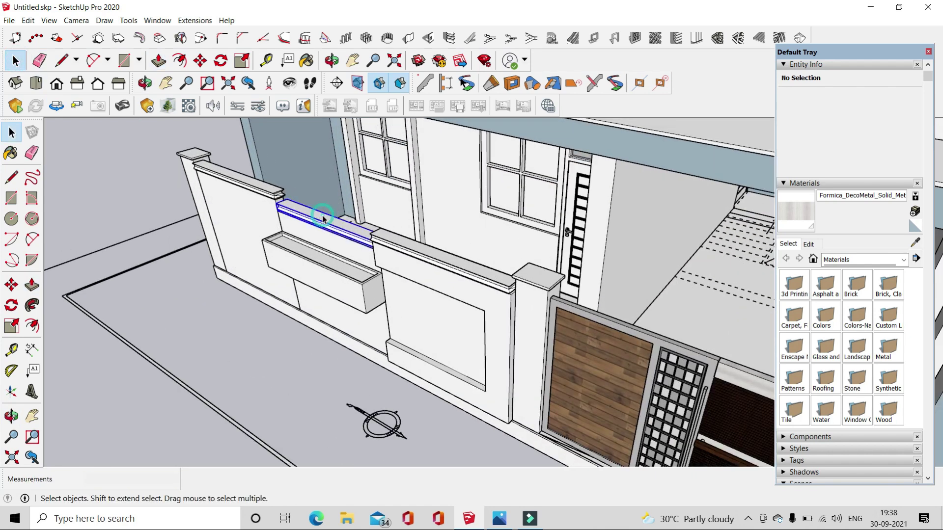
pyautogui.click(322, 218)
pyautogui.scroll(3, 370, 320)
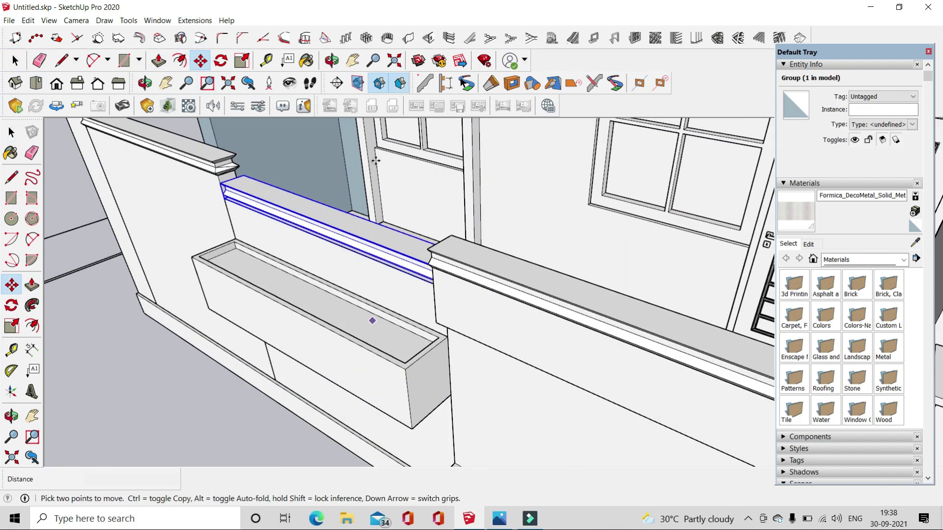
pyautogui.scroll(-1, 321, 326)
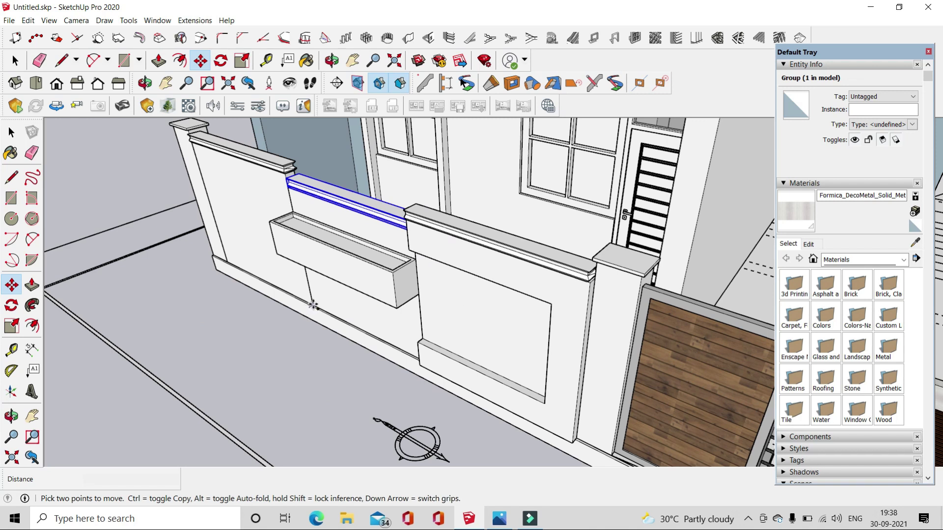
pyautogui.press('ctrl')
pyautogui.click(313, 306)
pyautogui.scroll(-3, 314, 319)
pyautogui.moveTo(315, 344); pyautogui.dragTo(495, 362, button='middle')
pyautogui.scroll(3, 411, 334)
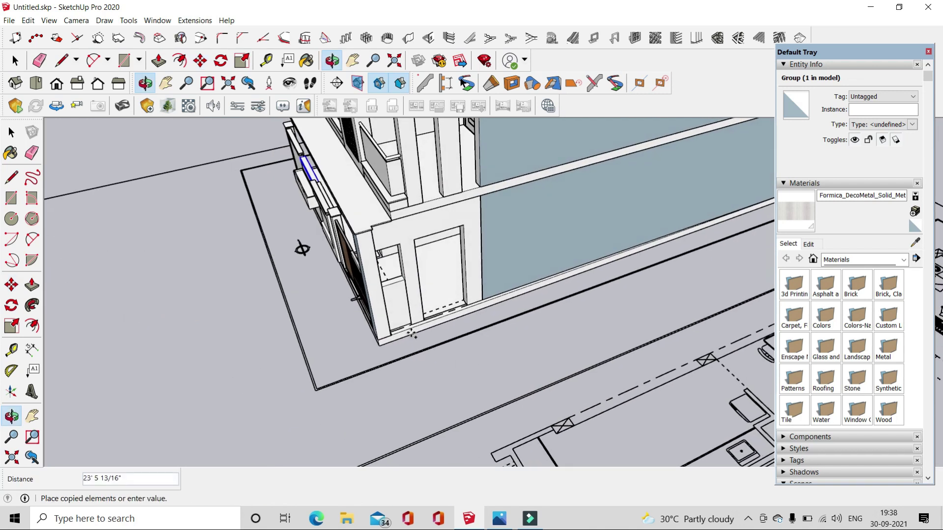
pyautogui.scroll(3, 412, 334)
pyautogui.scroll(2, 411, 334)
pyautogui.moveTo(411, 334); pyautogui.dragTo(352, 332, button='middle')
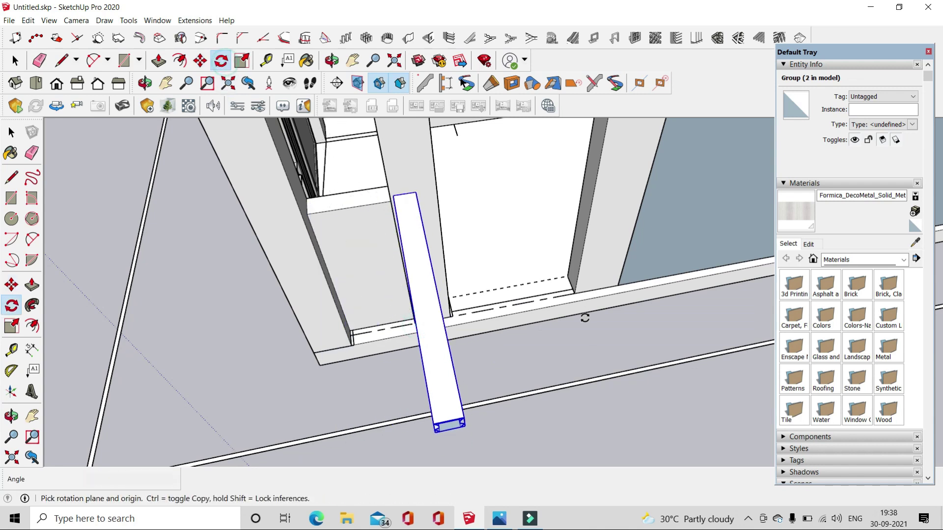
# - Lay the copied ledge flat along the wall base and scale it to half length
pyautogui.click(520, 300)
pyautogui.click(241, 61)
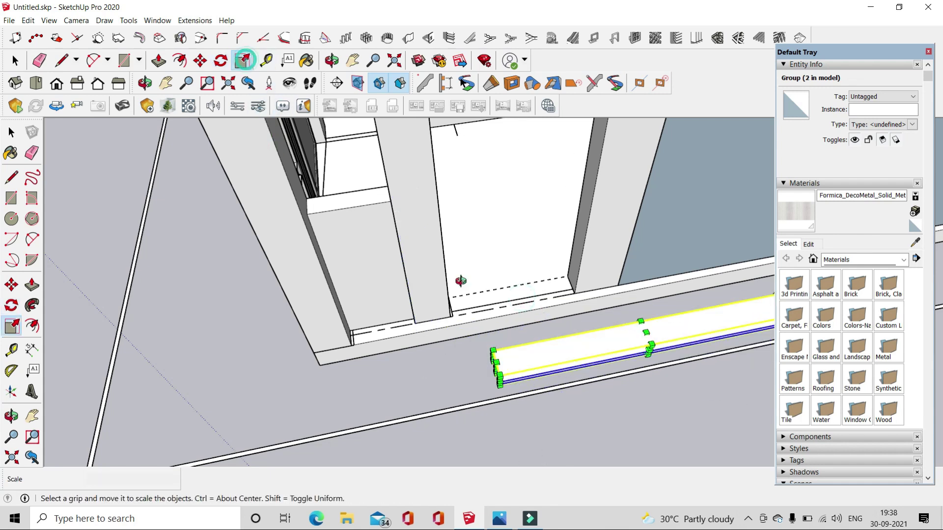
pyautogui.moveTo(491, 236); pyautogui.dragTo(568, 227, button='middle')
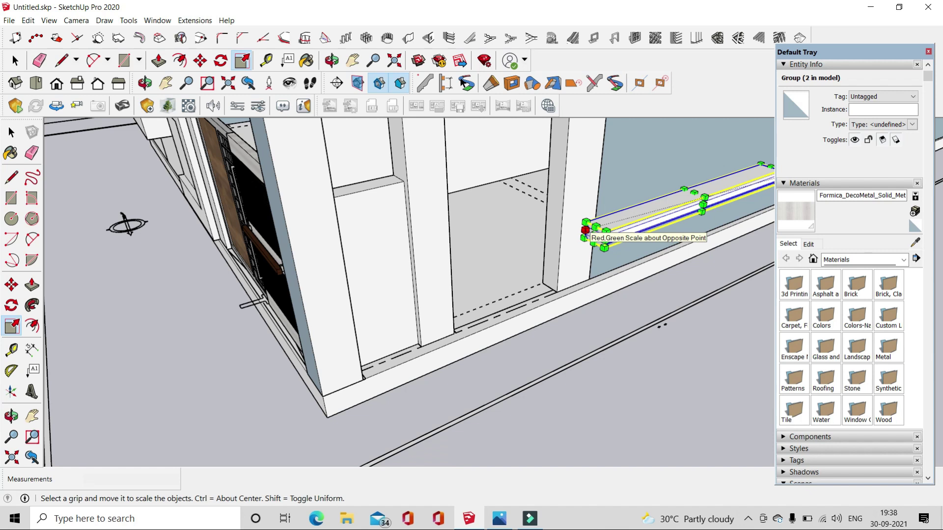
pyautogui.moveTo(597, 237); pyautogui.dragTo(679, 206)
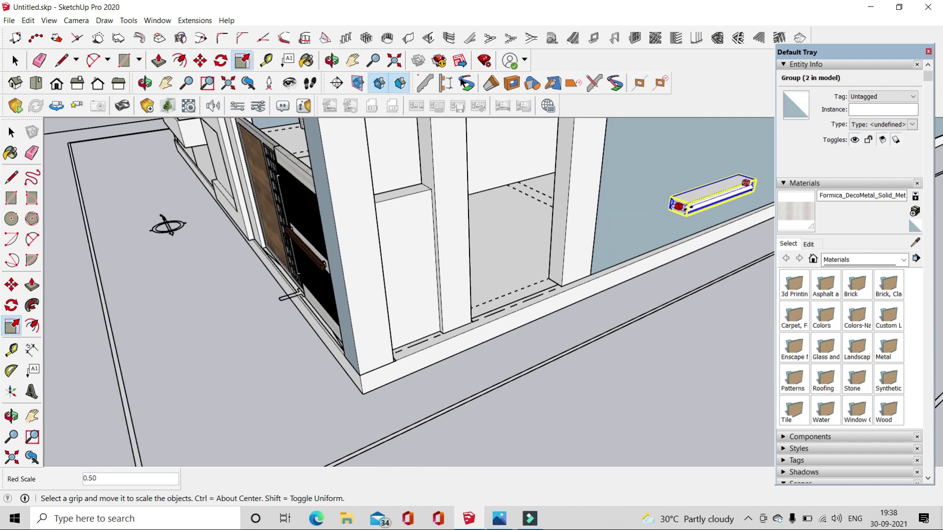
pyautogui.moveTo(167, 226); pyautogui.dragTo(195, 199, button='middle')
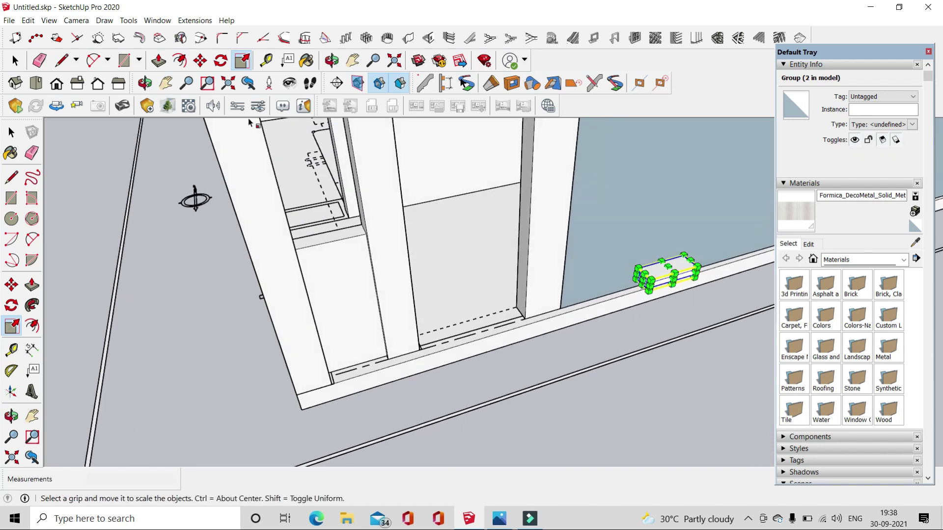
# - Rotate the copied ledge 90° to line up with the side wall openings
pyautogui.click(202, 61)
pyautogui.moveTo(597, 266); pyautogui.dragTo(652, 307, button='middle')
pyautogui.scroll(3, 263, 238)
pyautogui.scroll(3, 349, 267)
pyautogui.click(349, 266)
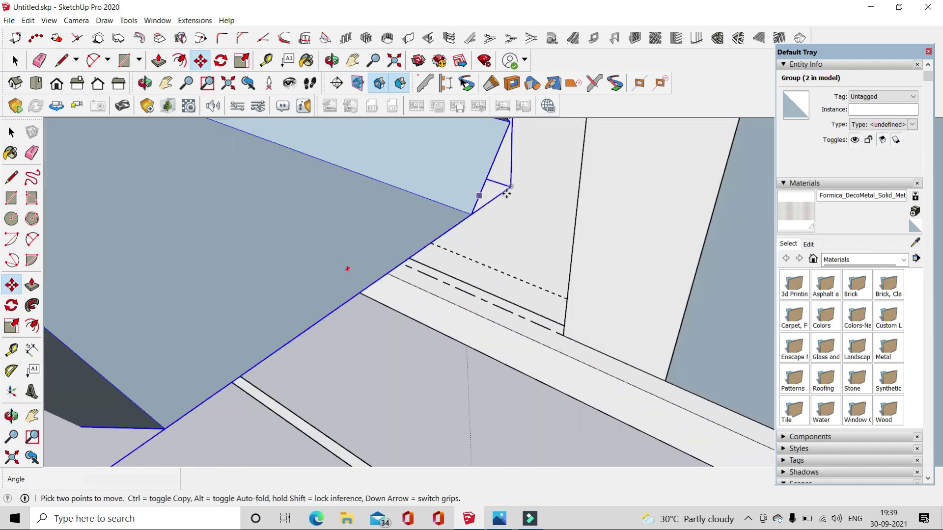
pyautogui.scroll(-5, 498, 201)
pyautogui.moveTo(658, 326); pyautogui.dragTo(228, 159, button='middle')
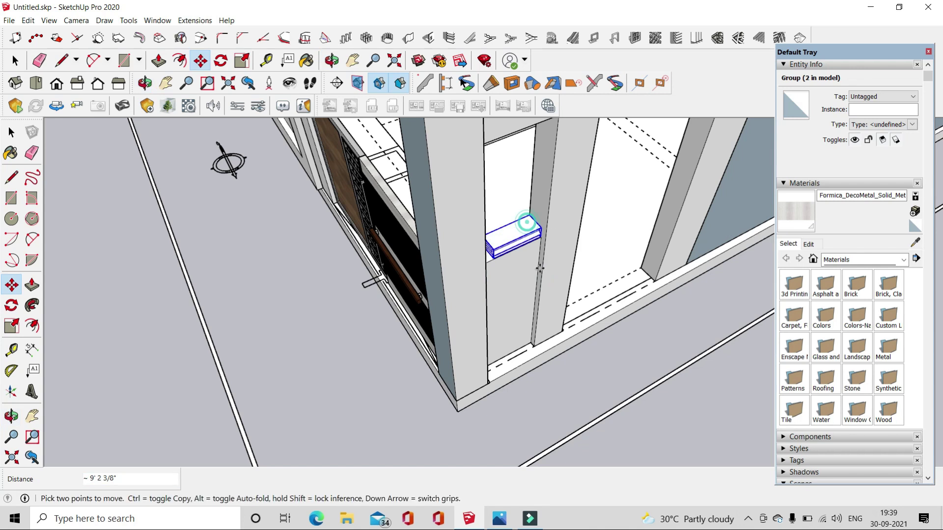
# - Stretch the copied ledge to fit the side wall opening as a sill
pyautogui.click(241, 61)
pyautogui.scroll(3, 521, 236)
pyautogui.click(521, 211)
pyautogui.scroll(3, 446, 248)
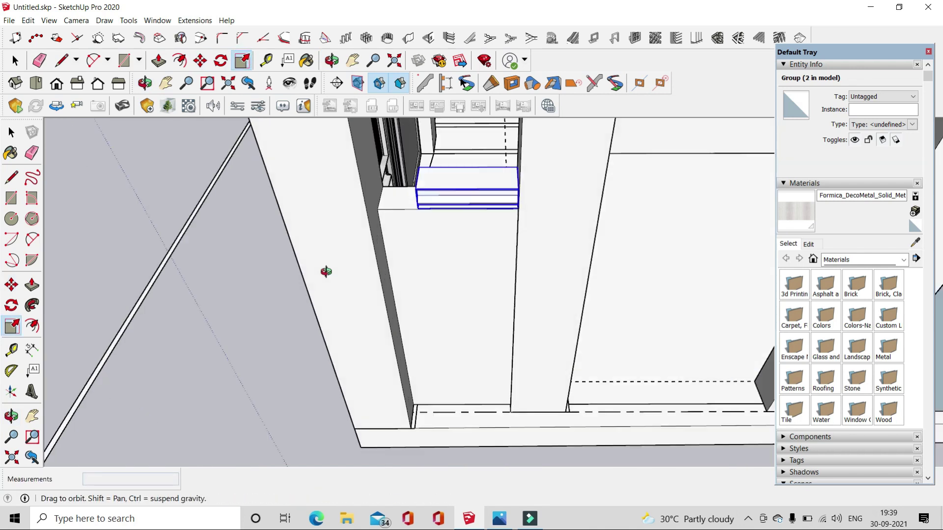
pyautogui.click(362, 228)
pyautogui.press('space')
pyautogui.scroll(-3, 145, 221)
pyautogui.moveTo(145, 221); pyautogui.dragTo(506, 211, button='middle')
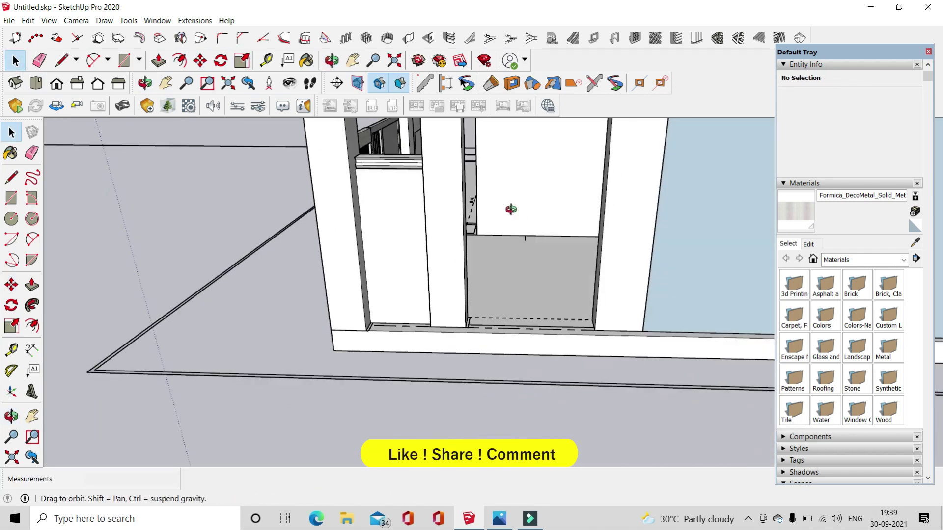
pyautogui.scroll(3, 420, 279)
# - Inside the side wall group, draw a rectangle under the opening and extrude it as infill
pyautogui.click(421, 279)
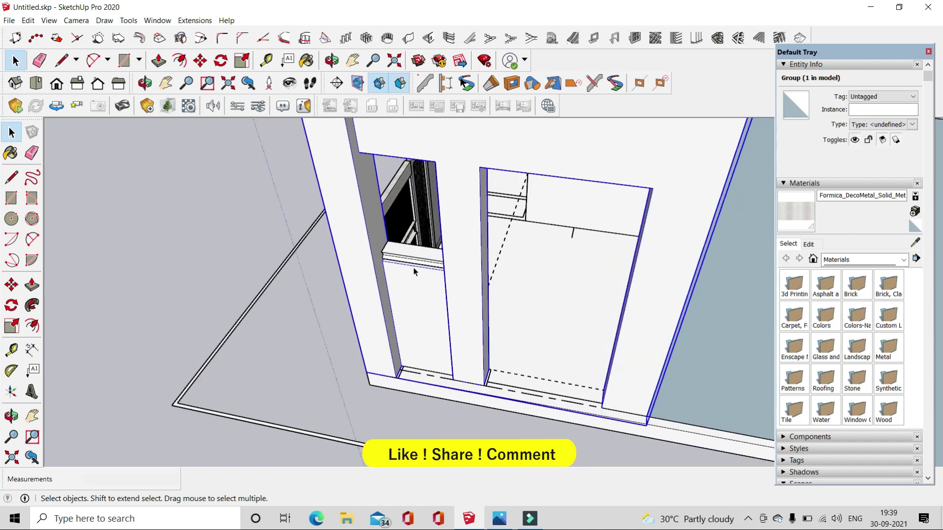
pyautogui.doubleClick(415, 274)
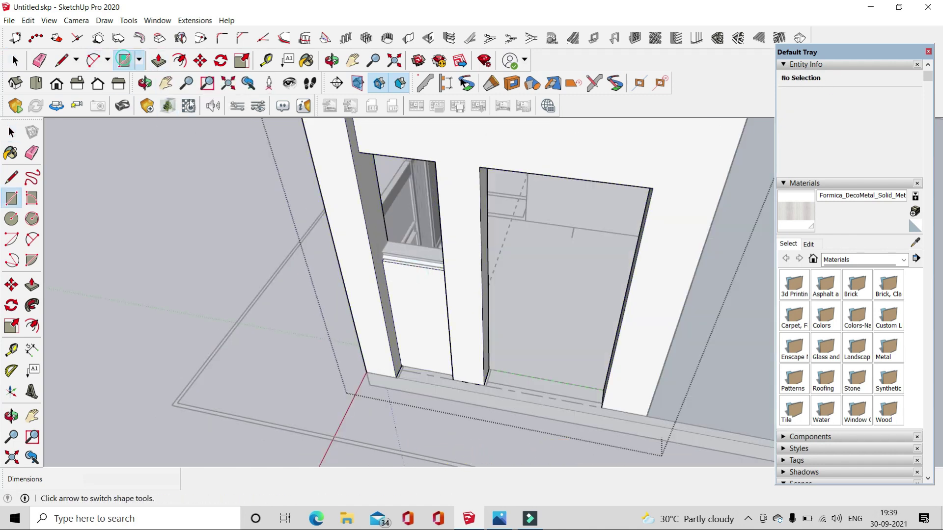
pyautogui.scroll(3, 445, 382)
pyautogui.scroll(2, 461, 359)
pyautogui.moveTo(460, 359); pyautogui.dragTo(505, 337, button='middle')
pyautogui.click(509, 374)
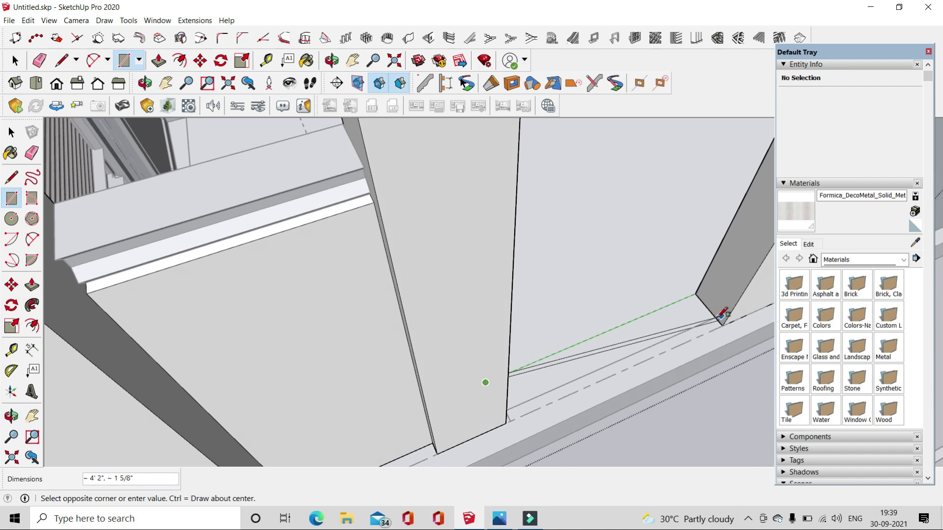
pyautogui.click(722, 314)
pyautogui.press('space')
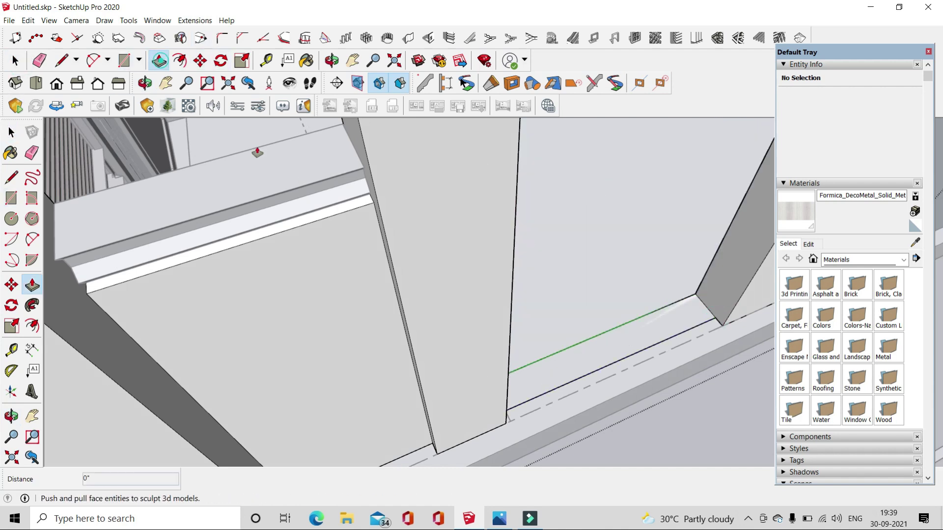
pyautogui.moveTo(613, 344); pyautogui.dragTo(201, 186)
# - Select the ledge under the opening, then orbit out to review the whole house front
pyautogui.press('space')
pyautogui.click(169, 204)
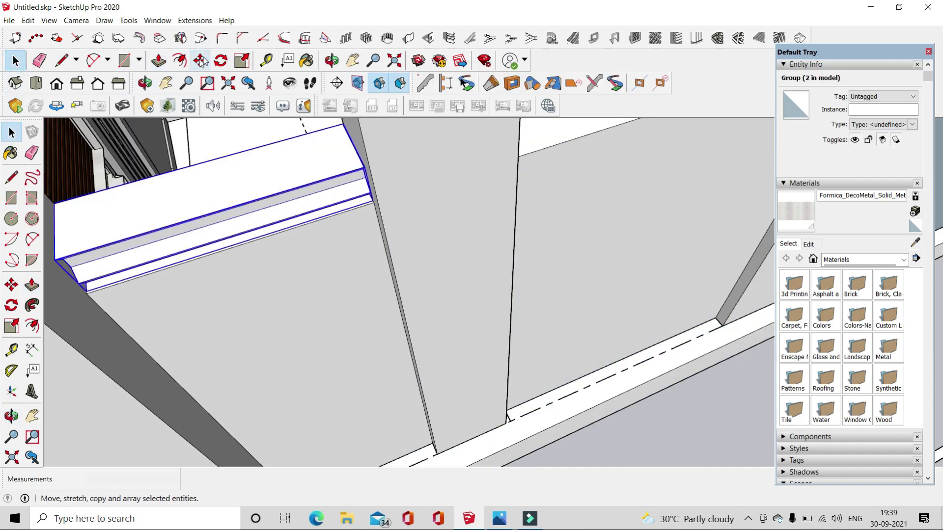
pyautogui.click(202, 61)
pyautogui.scroll(-5, 249, 363)
pyautogui.moveTo(248, 363); pyautogui.dragTo(284, 389, button='middle')
pyautogui.press('space')
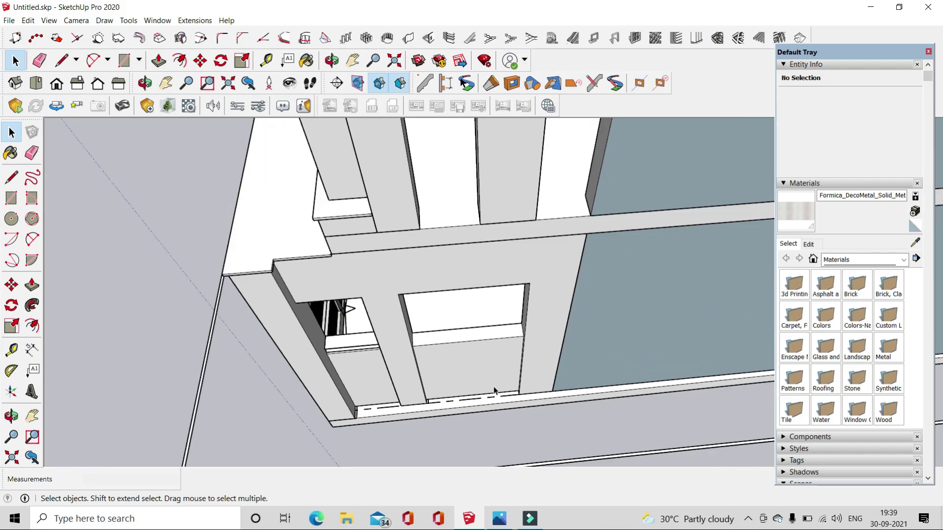
pyautogui.moveTo(494, 390); pyautogui.dragTo(604, 224, button='middle')
pyautogui.scroll(1, 390, 253)
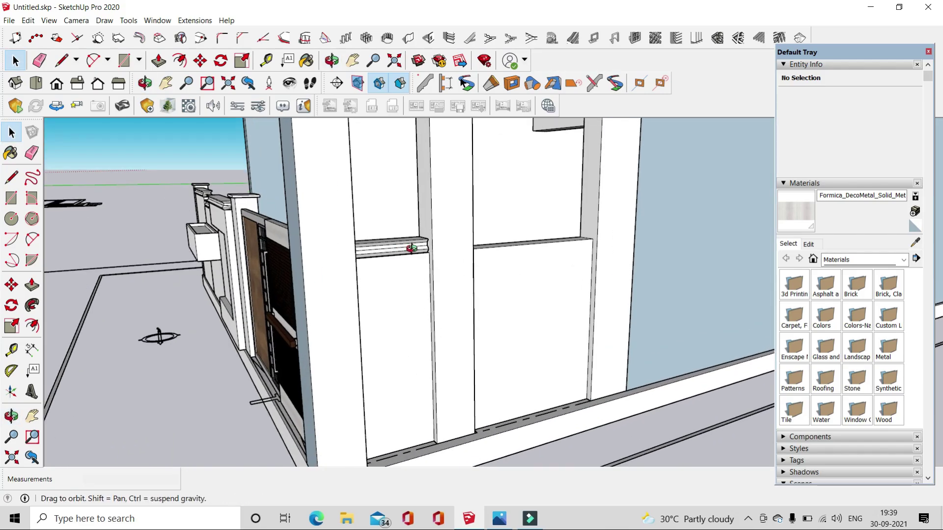
pyautogui.moveTo(392, 253); pyautogui.dragTo(513, 234, button='middle')
pyautogui.scroll(-5, 582, 224)
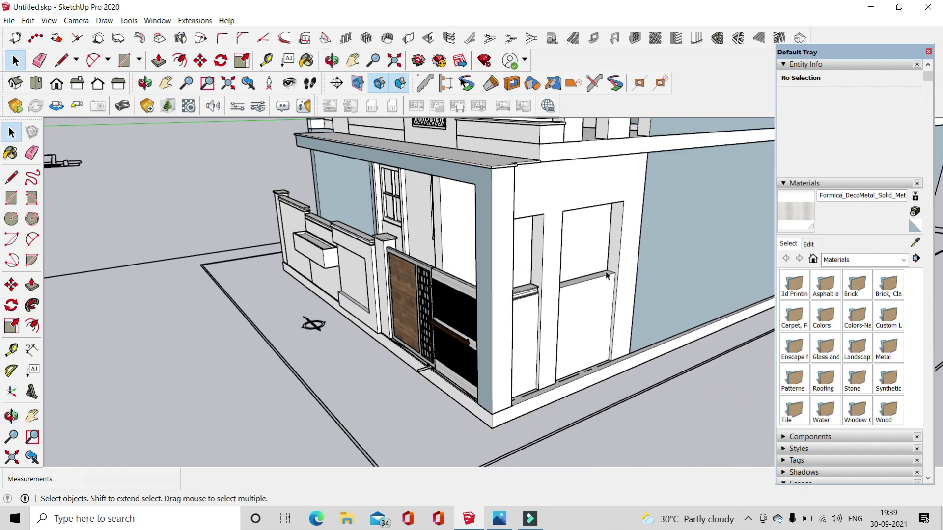
pyautogui.moveTo(582, 223); pyautogui.dragTo(604, 292, button='middle')
# - Orbit and zoom in on the window opening around the door
pyautogui.click(76, 59)
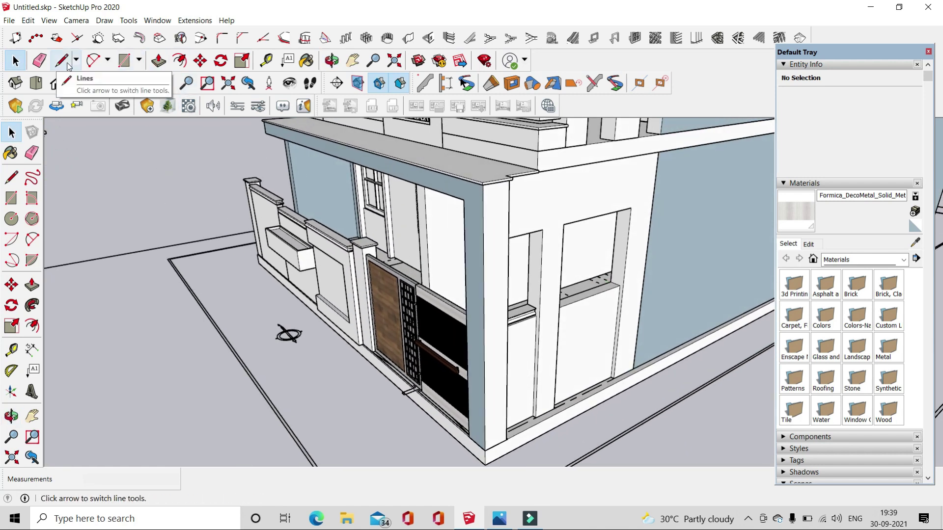
pyautogui.moveTo(521, 275); pyautogui.dragTo(576, 272, button='middle')
pyautogui.scroll(3, 648, 278)
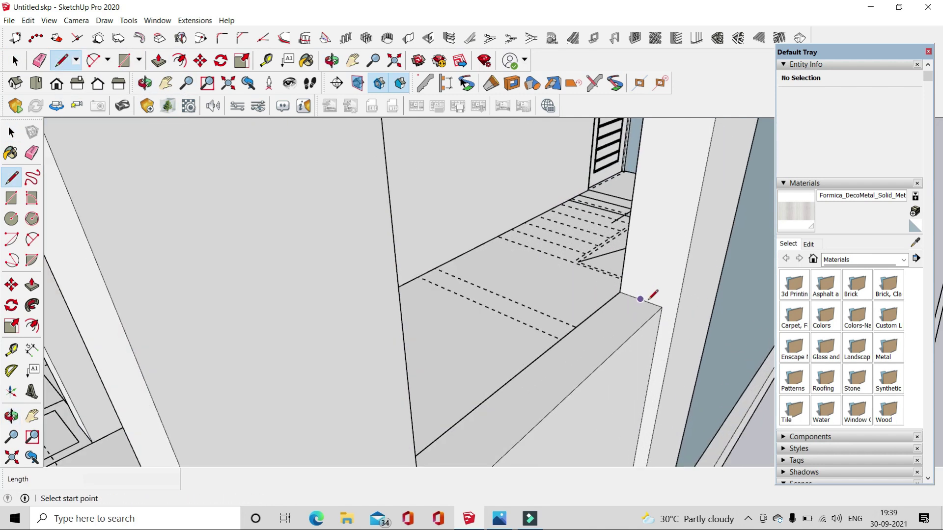
pyautogui.scroll(2, 644, 293)
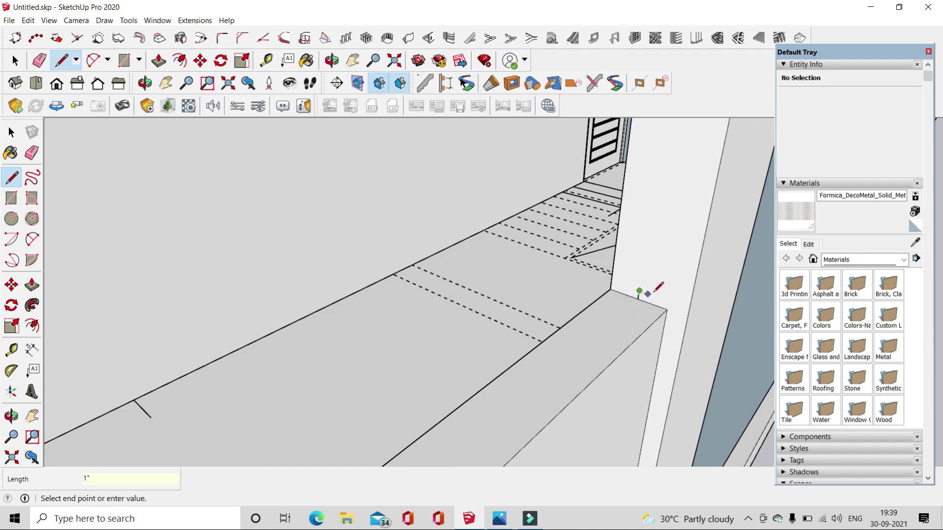
pyautogui.scroll(1, 653, 286)
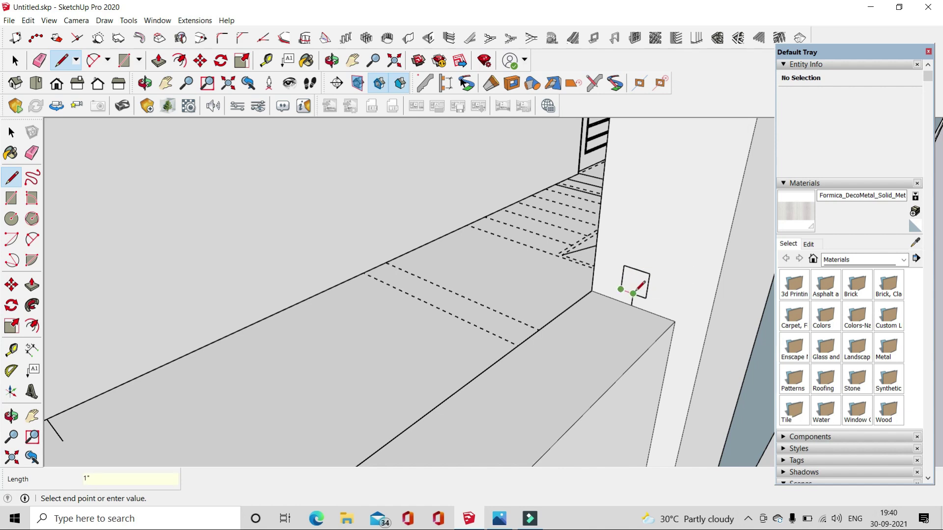
pyautogui.click(40, 60)
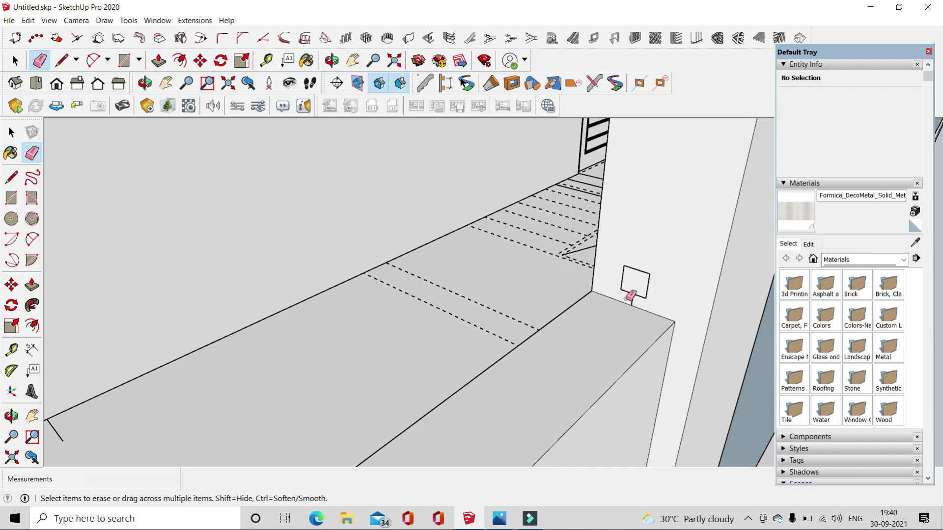
pyautogui.click(170, 67)
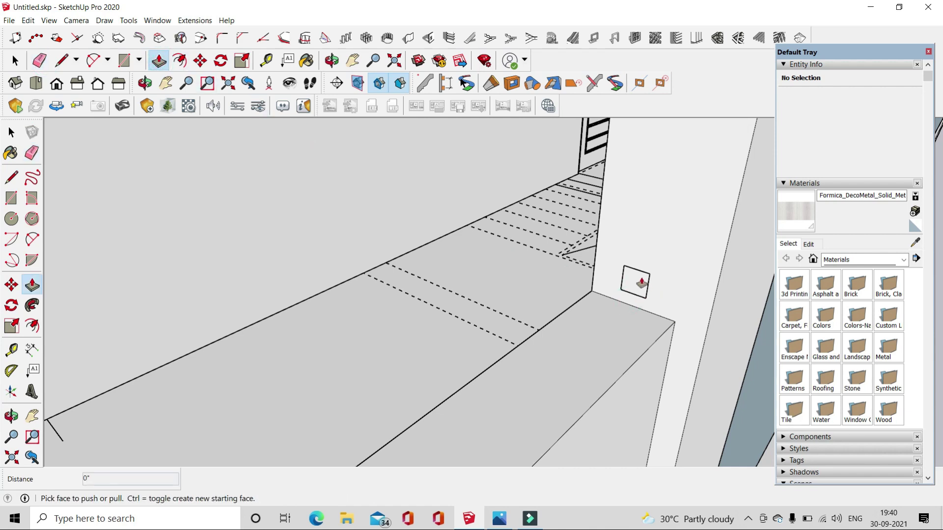
pyautogui.moveTo(594, 315)
pyautogui.mouseDown(button='middle')
pyautogui.moveTo(314, 275)
pyautogui.moveTo(255, 322)
pyautogui.mouseUp(button='middle')
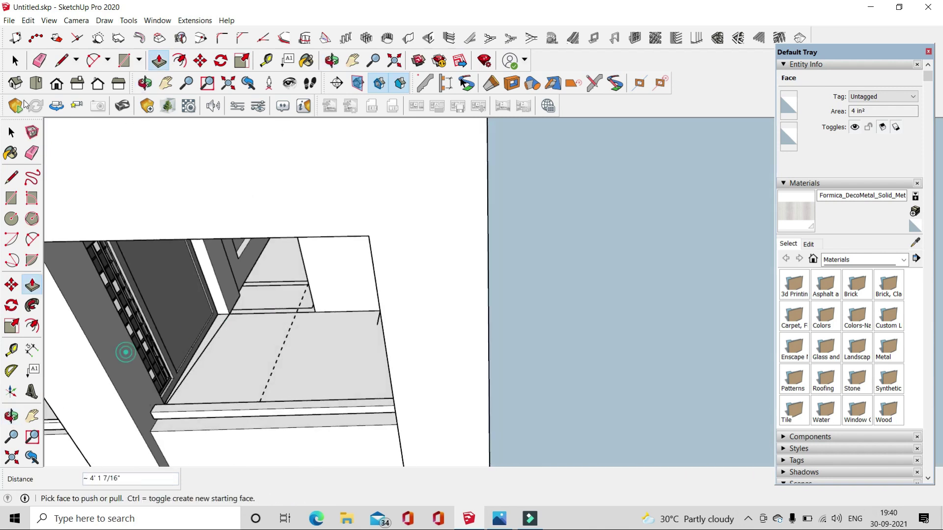
pyautogui.click(12, 132)
# - Turn the thin strip under the window into a component named Ms pipe
pyautogui.moveTo(196, 344); pyautogui.dragTo(279, 397, button='middle')
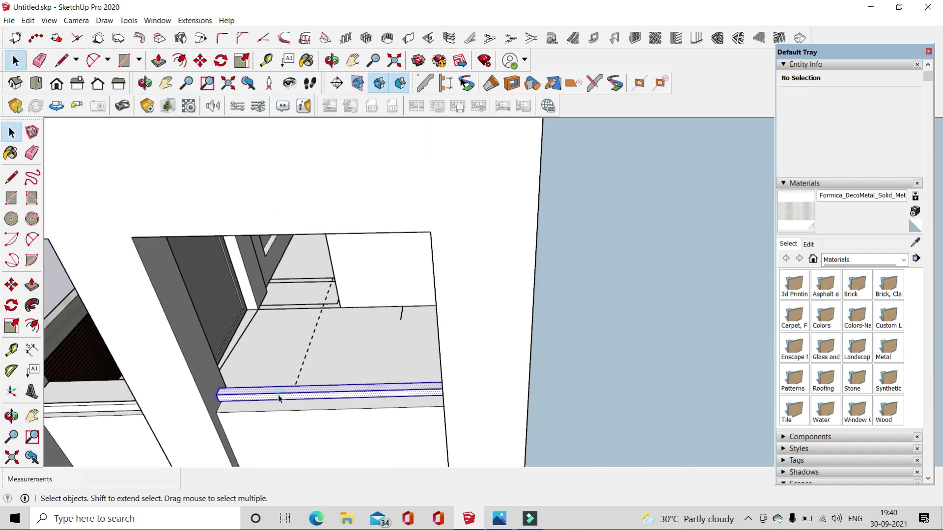
pyautogui.rightClick(279, 397)
pyautogui.click(316, 302)
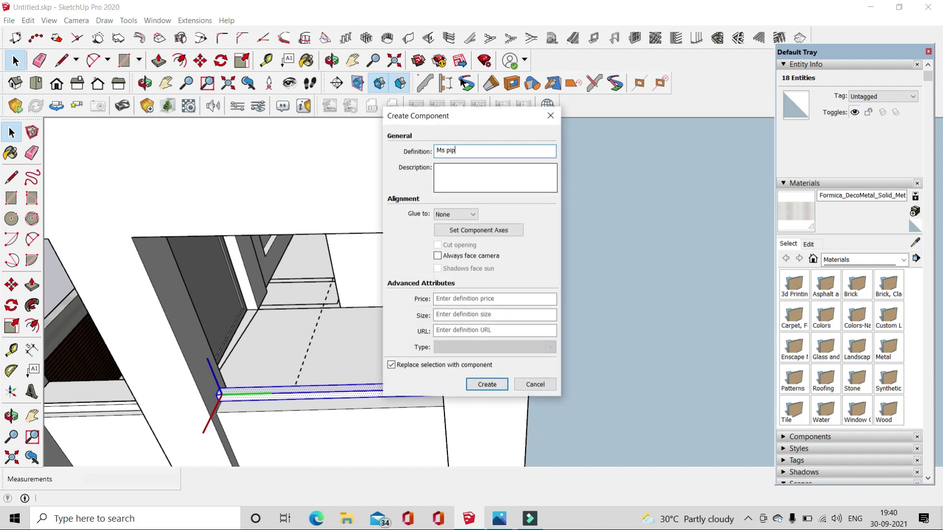
pyautogui.write('e')
pyautogui.press('Return')
# - Copy the Ms pipe just above itself and array it into ten stacked louvres
pyautogui.moveTo(531, 164)
pyautogui.mouseDown(button='middle')
pyautogui.moveTo(437, 202)
pyautogui.moveTo(92, 54)
pyautogui.mouseUp(button='middle')
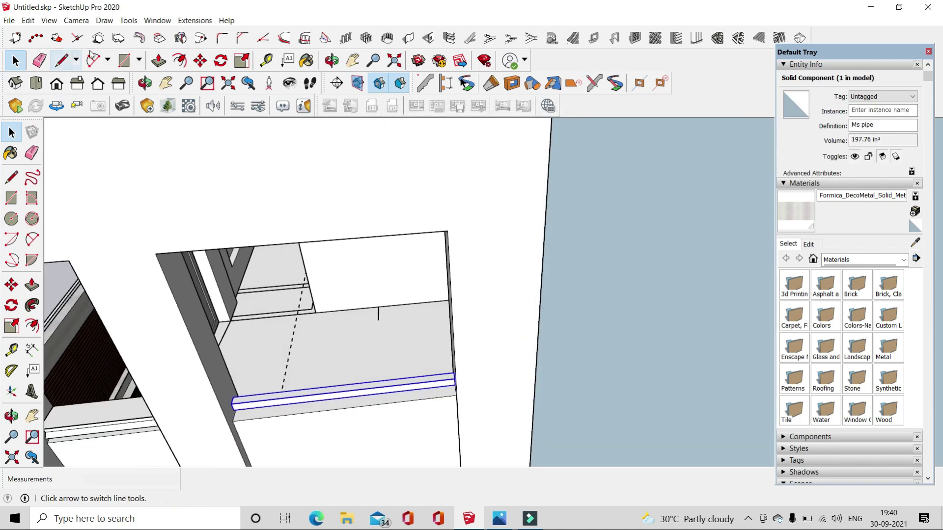
pyautogui.moveTo(484, 311)
pyautogui.mouseDown(button='middle')
pyautogui.moveTo(73, 421)
pyautogui.moveTo(101, 312)
pyautogui.mouseUp(button='middle')
pyautogui.scroll(3, 601, 254)
pyautogui.scroll(3, 600, 254)
pyautogui.scroll(2, 580, 251)
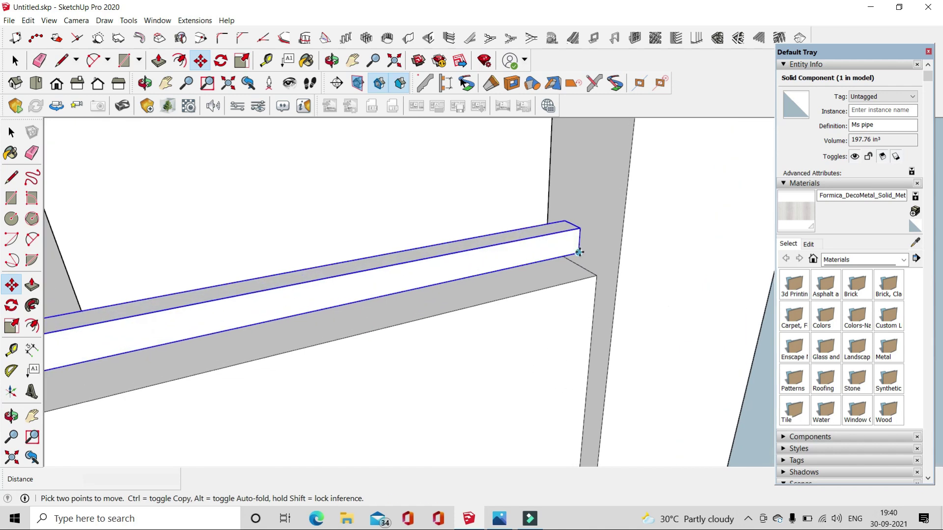
pyautogui.press('ctrl')
pyautogui.click(579, 252)
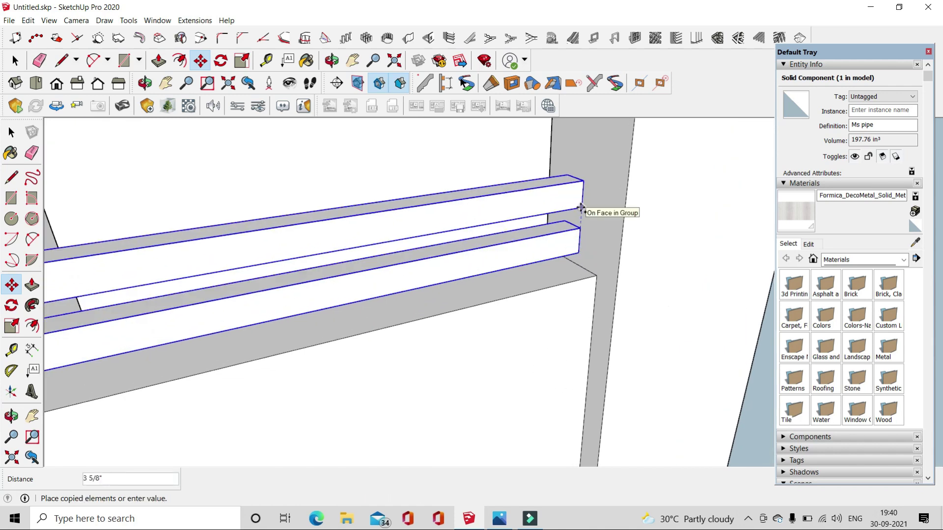
pyautogui.click(581, 207)
pyautogui.write('x10')
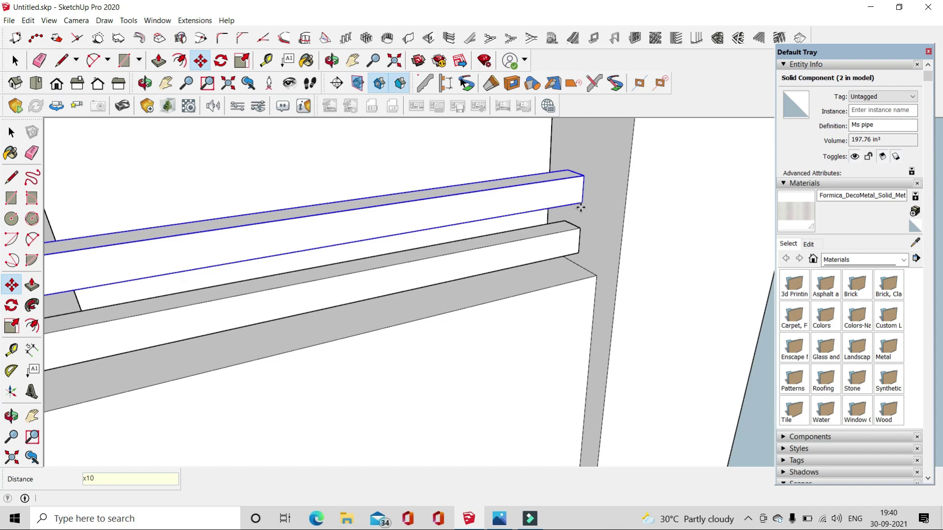
pyautogui.press('Return')
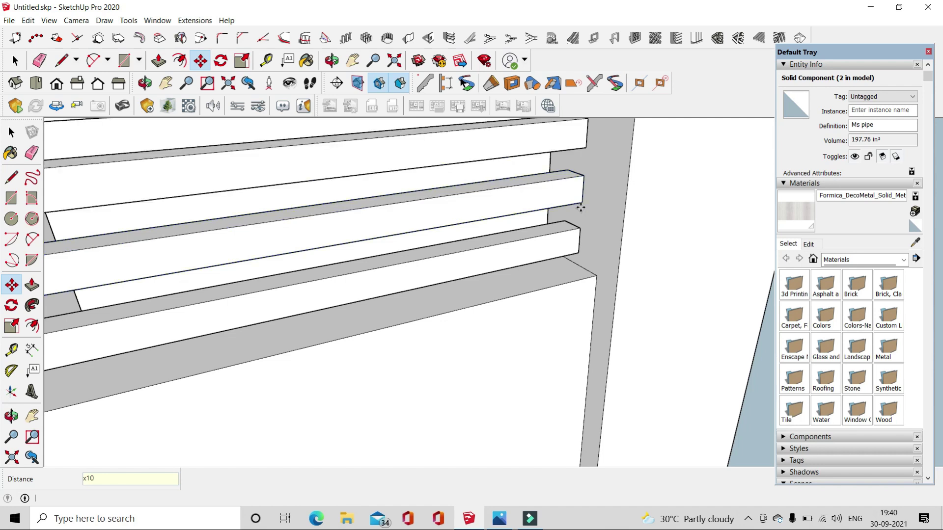
# - Clear the selection and orbit out to see the whole building
pyautogui.scroll(-3, 554, 317)
pyautogui.scroll(-5, 558, 316)
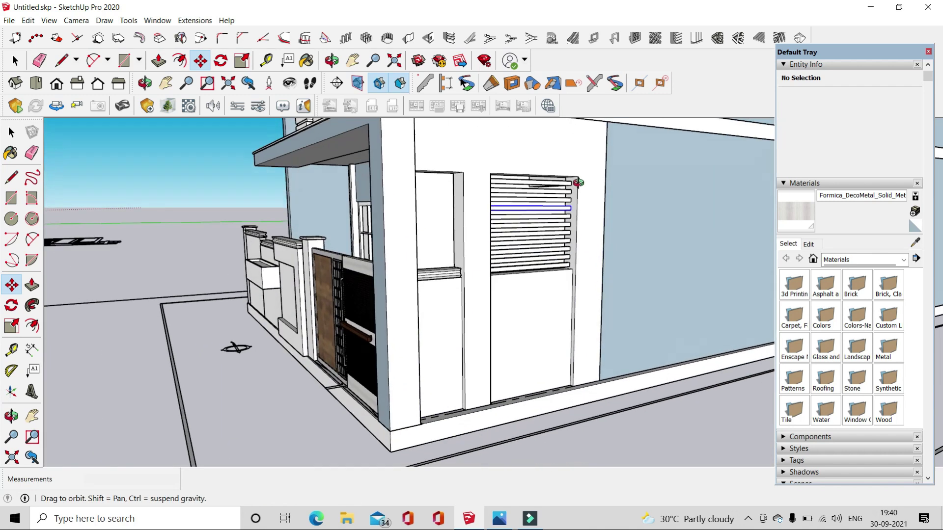
pyautogui.press('space')
pyautogui.moveTo(402, 207); pyautogui.dragTo(442, 181, button='middle')
pyautogui.click(442, 180)
pyautogui.press('Escape')
# - Orbit to the pillars above the louvre and open the building group for editing
pyautogui.scroll(2, 538, 290)
pyautogui.scroll(-2, 538, 287)
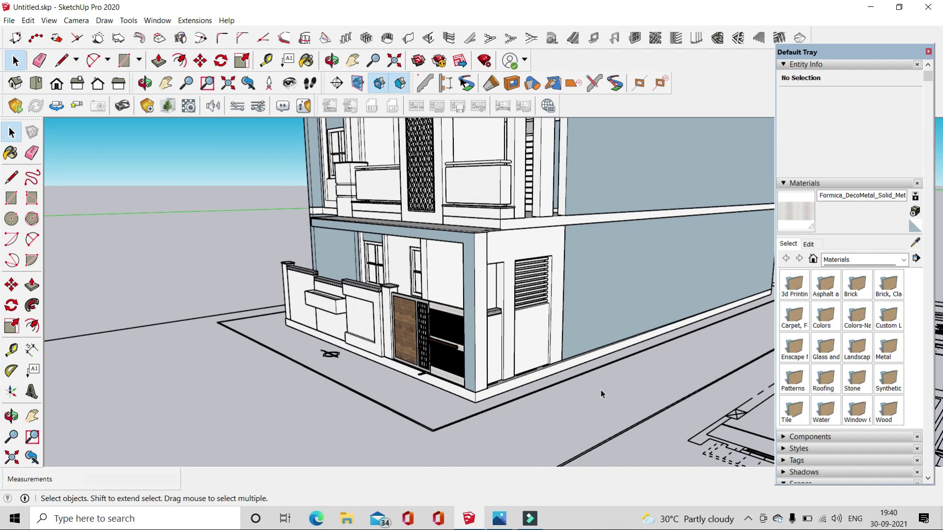
pyautogui.moveTo(600, 390); pyautogui.dragTo(326, 336, button='middle')
pyautogui.scroll(2, 420, 253)
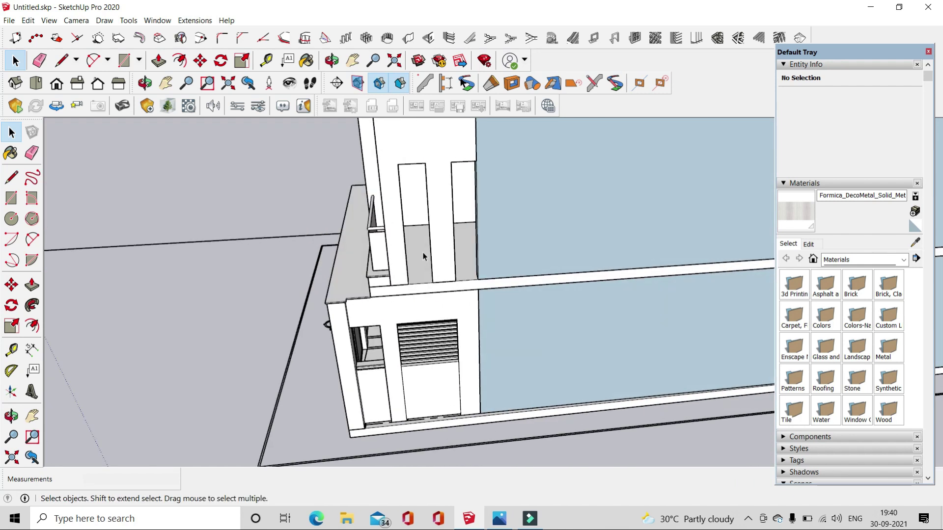
pyautogui.scroll(2, 438, 252)
pyautogui.moveTo(438, 252)
pyautogui.mouseDown(button='middle')
pyautogui.moveTo(341, 290)
pyautogui.moveTo(457, 227)
pyautogui.mouseUp(button='middle')
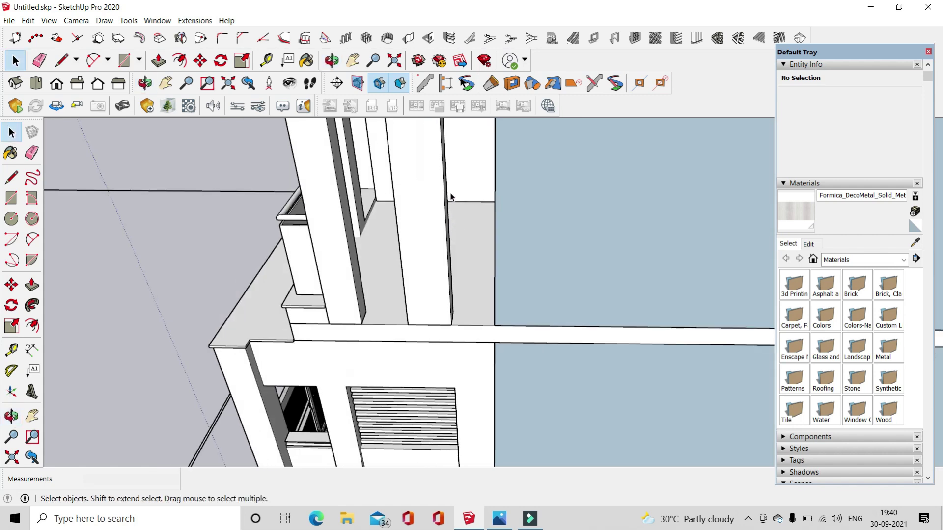
pyautogui.scroll(1, 468, 165)
pyautogui.moveTo(427, 266); pyautogui.dragTo(415, 293, button='middle')
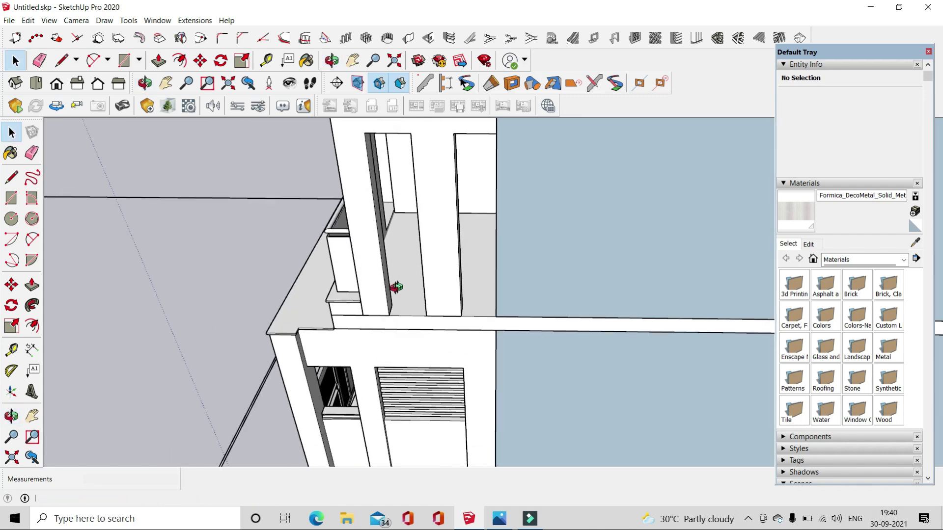
pyautogui.doubleClick(415, 293)
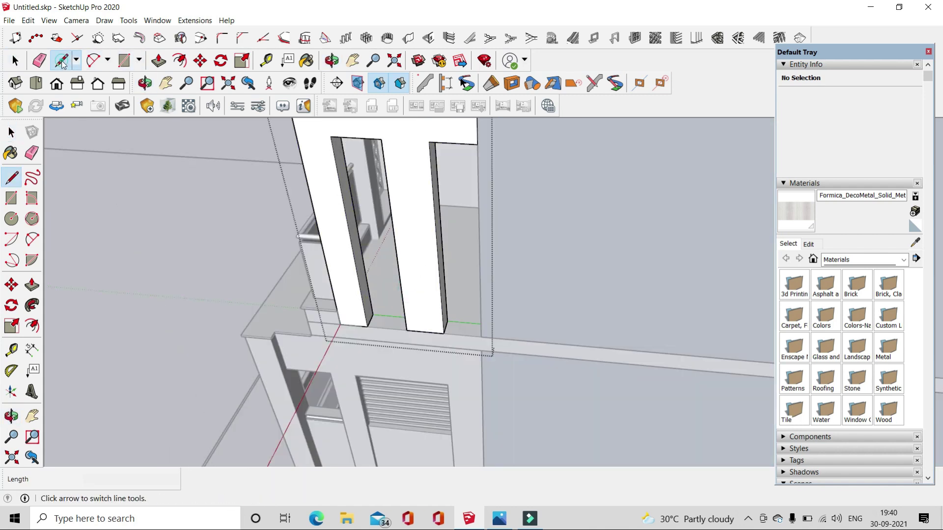
# - Draw a line between the pillars and pull the face between them up 6 3/8"
pyautogui.scroll(2, 354, 245)
pyautogui.scroll(2, 362, 235)
pyautogui.click(362, 234)
pyautogui.click(158, 59)
pyautogui.moveTo(432, 295)
pyautogui.mouseDown()
pyautogui.moveTo(459, 200)
pyautogui.moveTo(383, 291)
pyautogui.mouseUp()
pyautogui.scroll(1, 468, 194)
pyautogui.scroll(-3, 383, 291)
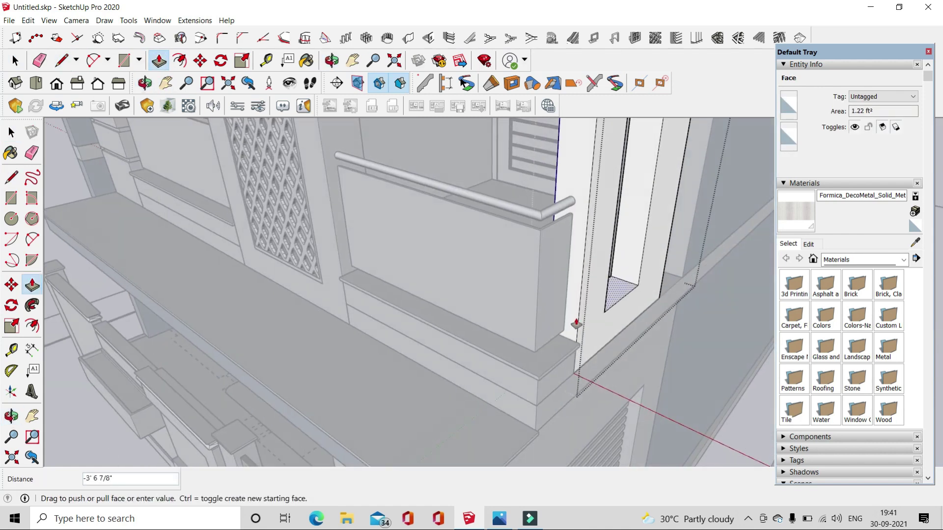
pyautogui.scroll(1, 257, 150)
pyautogui.scroll(2, 242, 154)
pyautogui.scroll(2, 244, 154)
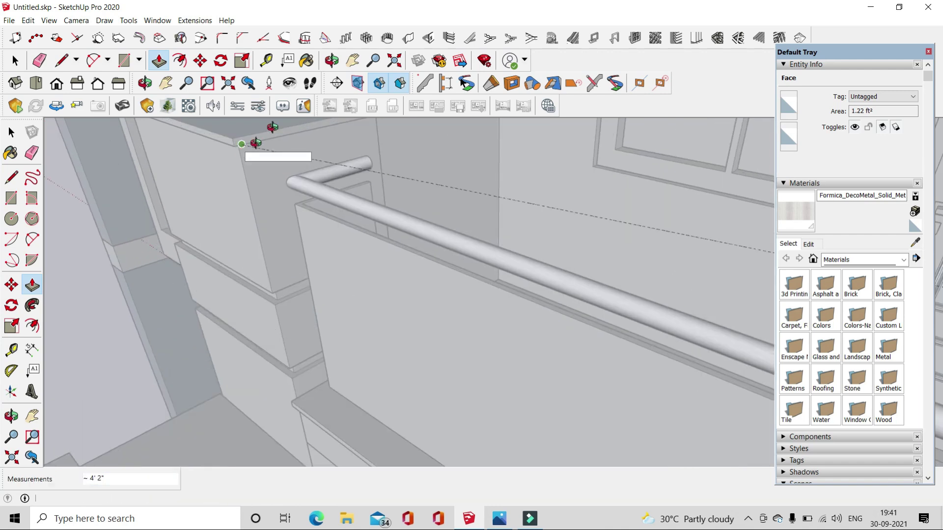
pyautogui.moveTo(270, 130); pyautogui.dragTo(349, 160, button='middle')
pyautogui.click(346, 131)
pyautogui.scroll(-5, 252, 248)
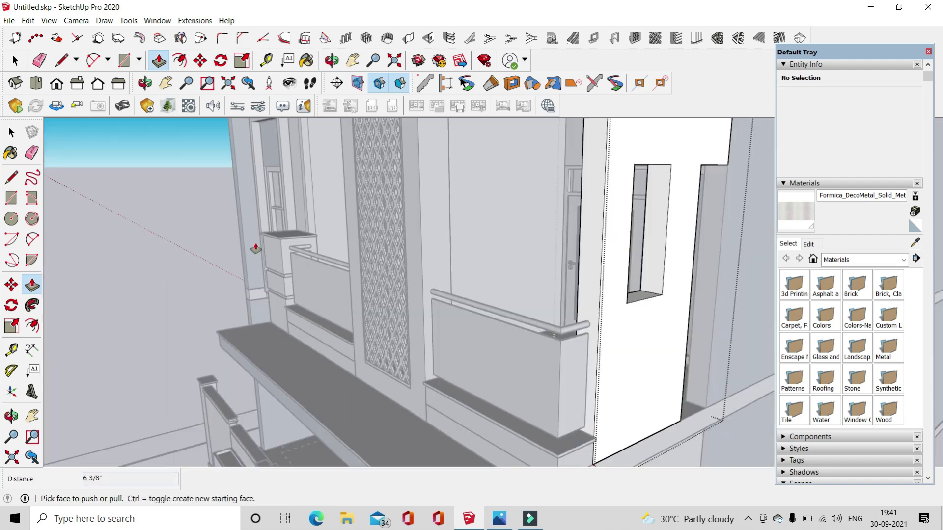
pyautogui.moveTo(253, 248); pyautogui.dragTo(233, 244, button='middle')
# - Select the bottom louvre slat and start a Move copy from its endpoint
pyautogui.press('space')
pyautogui.scroll(5, 389, 389)
pyautogui.scroll(2, 388, 389)
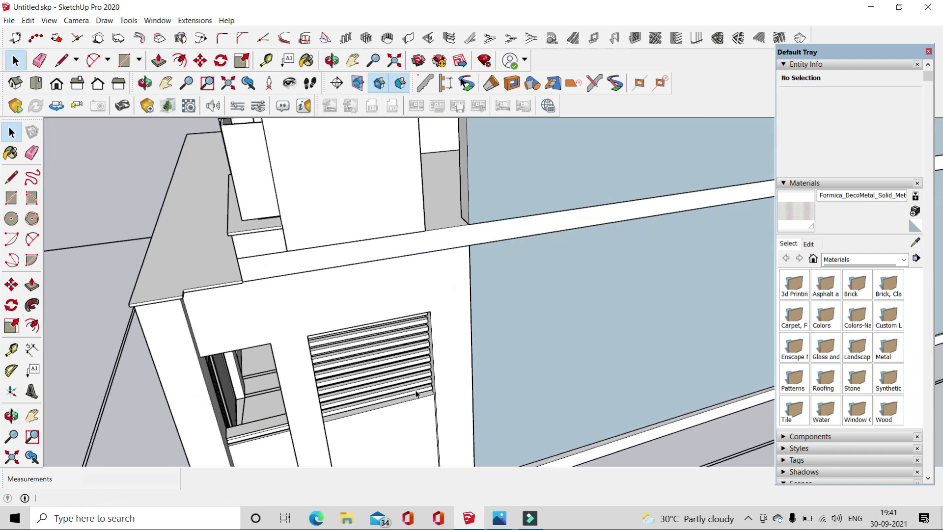
pyautogui.click(411, 391)
pyautogui.press('m')
pyautogui.press('ctrl')
pyautogui.click(433, 397)
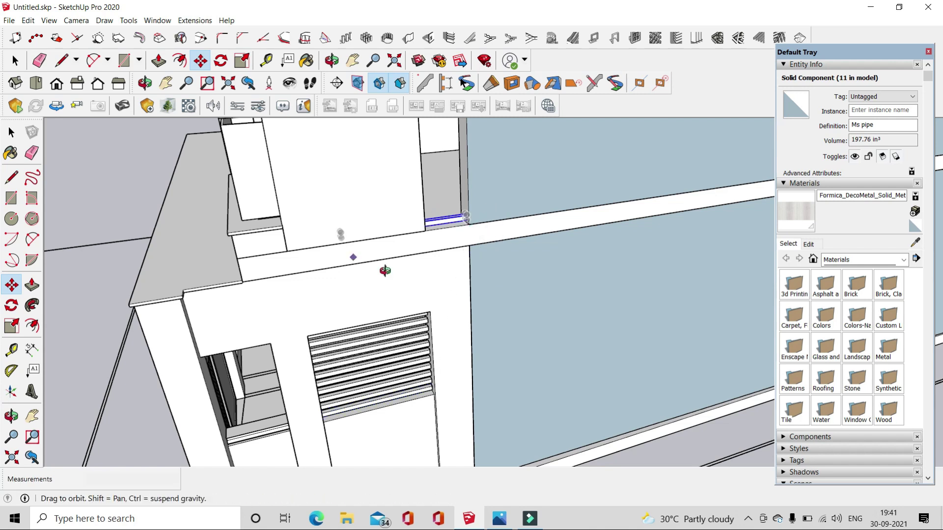
# - Place the copied slat as a new pipe and scale it shorter
pyautogui.moveTo(469, 225); pyautogui.dragTo(194, 262, button='middle')
pyautogui.click(589, 286)
pyautogui.scroll(3, 481, 375)
pyautogui.press('s')
pyautogui.scroll(1, 481, 375)
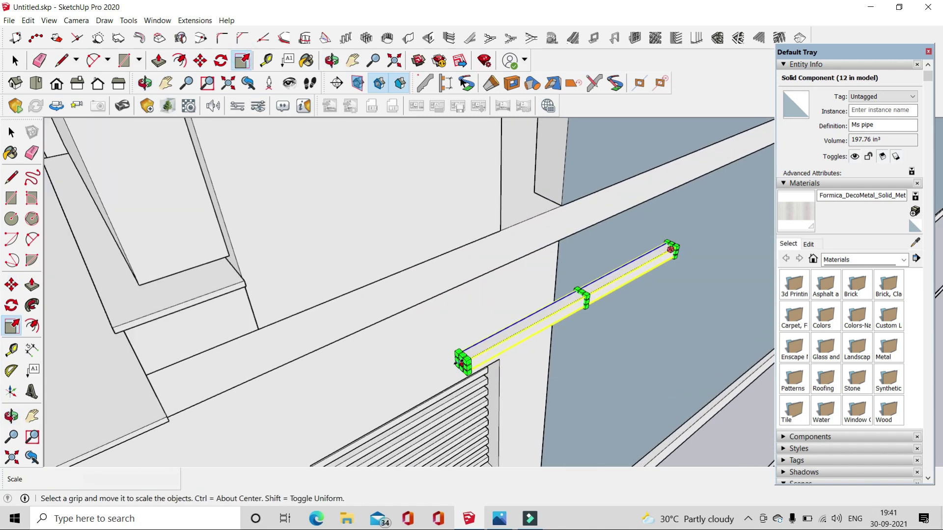
pyautogui.moveTo(463, 362); pyautogui.dragTo(611, 269)
# - Move the shortened pipe into the gap between the walls and stretch it to fit
pyautogui.click(200, 60)
pyautogui.scroll(1, 659, 279)
pyautogui.moveTo(659, 279)
pyautogui.mouseDown(button='middle')
pyautogui.moveTo(604, 172)
pyautogui.moveTo(313, 195)
pyautogui.moveTo(561, 318)
pyautogui.moveTo(393, 255)
pyautogui.mouseUp(button='middle')
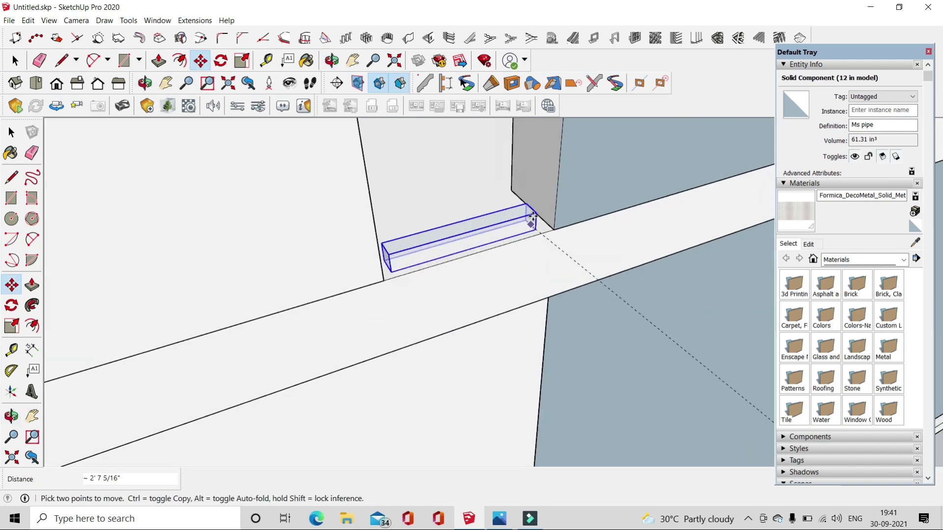
pyautogui.scroll(1, 376, 248)
pyautogui.scroll(1, 376, 248)
pyautogui.scroll(1, 376, 248)
pyautogui.click(378, 251)
pyautogui.moveTo(378, 251)
pyautogui.mouseDown(button='middle')
pyautogui.moveTo(354, 299)
pyautogui.moveTo(357, 246)
pyautogui.mouseUp(button='middle')
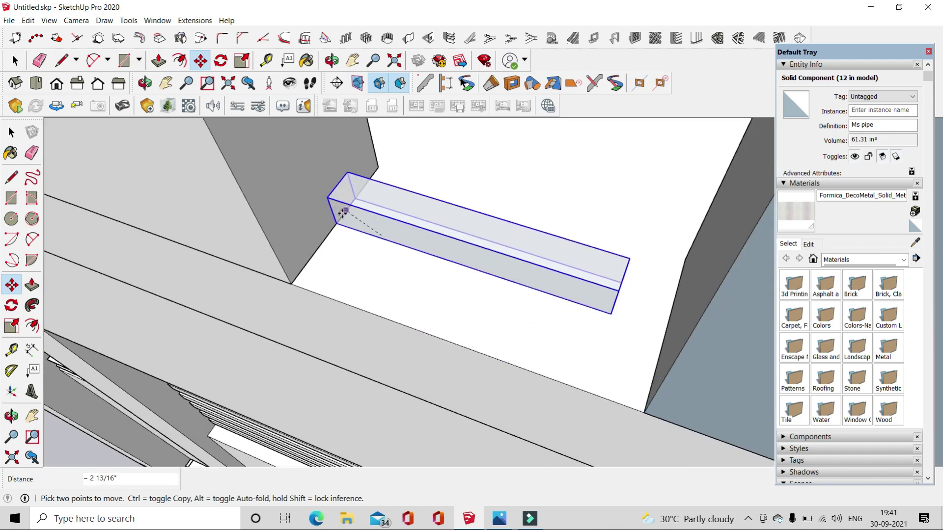
pyautogui.press('s')
pyautogui.moveTo(533, 326)
pyautogui.mouseDown(button='middle')
pyautogui.moveTo(735, 334)
pyautogui.moveTo(638, 294)
pyautogui.mouseUp(button='middle')
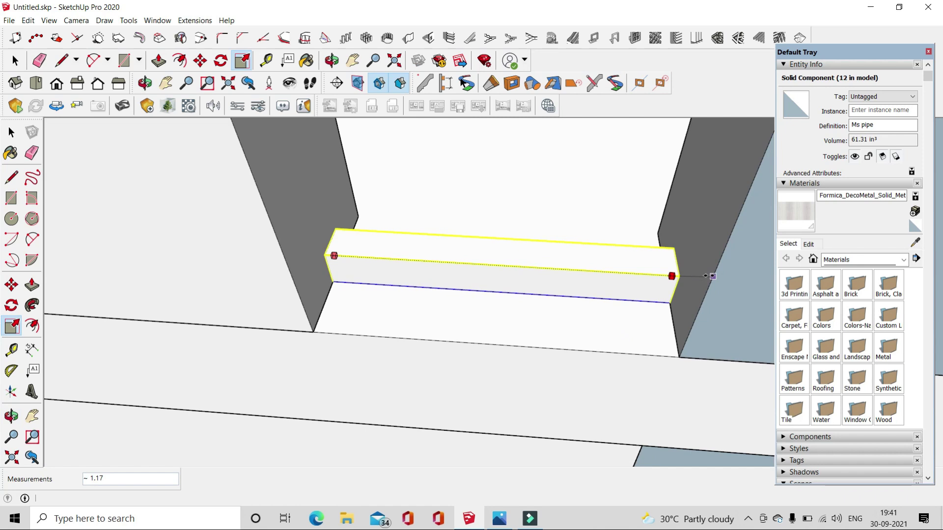
# - Attempt a 4' upward copy of the pipe, then undo it
pyautogui.press('m')
pyautogui.click(338, 240)
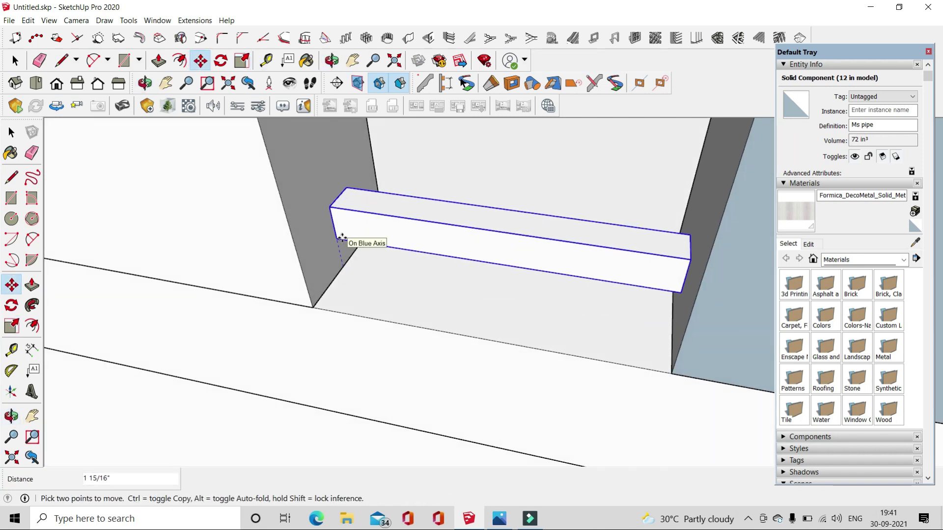
pyautogui.press('ctrl')
pyautogui.write("4'")
pyautogui.press('Return')
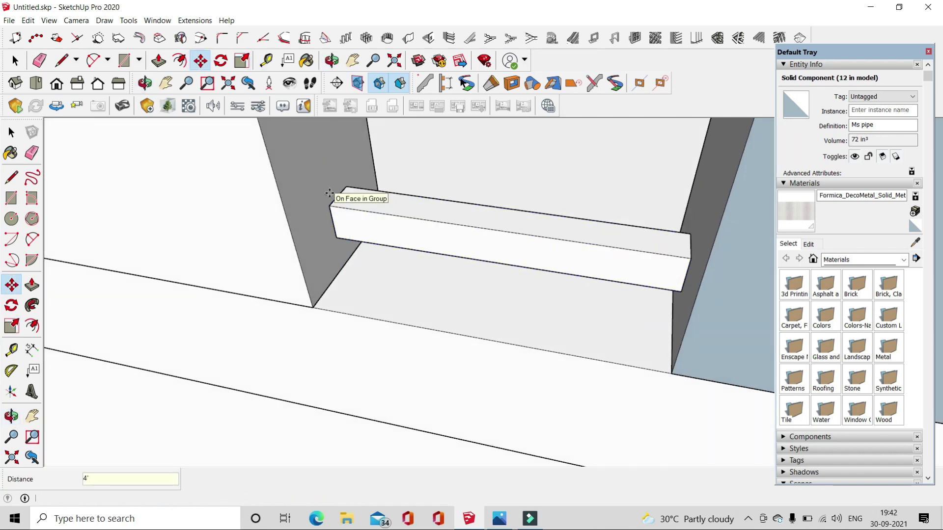
pyautogui.hotkey('ctrl', 'z')
pyautogui.scroll(-2, 336, 239)
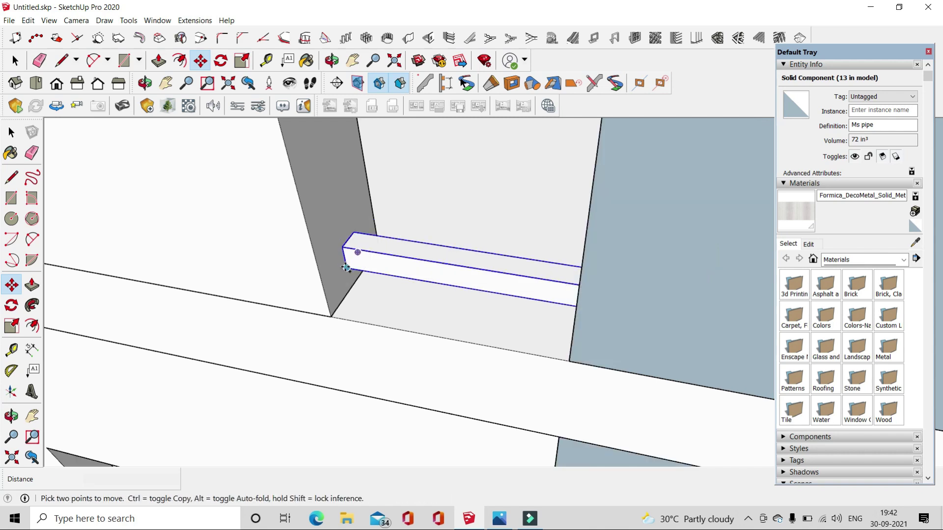
# - Copy the pipe 4" upward and array it into 20 copies
pyautogui.click(347, 268)
pyautogui.press('ctrl')
pyautogui.write('4')
pyautogui.press('Return')
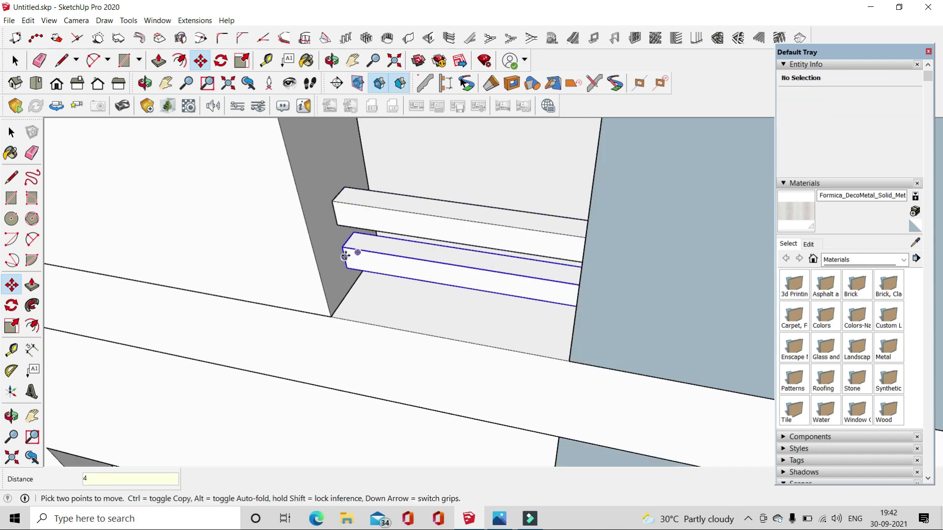
pyautogui.press('Return')
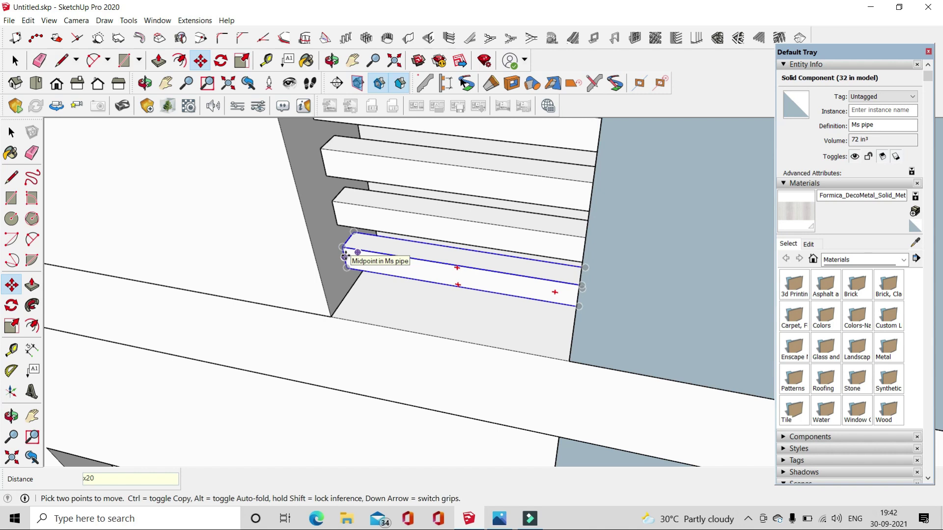
pyautogui.scroll(-5, 448, 383)
pyautogui.moveTo(448, 383); pyautogui.dragTo(446, 400, button='middle')
# - Copy the selected louvres upward above the topmost slat
pyautogui.press('space')
pyautogui.click(76, 193)
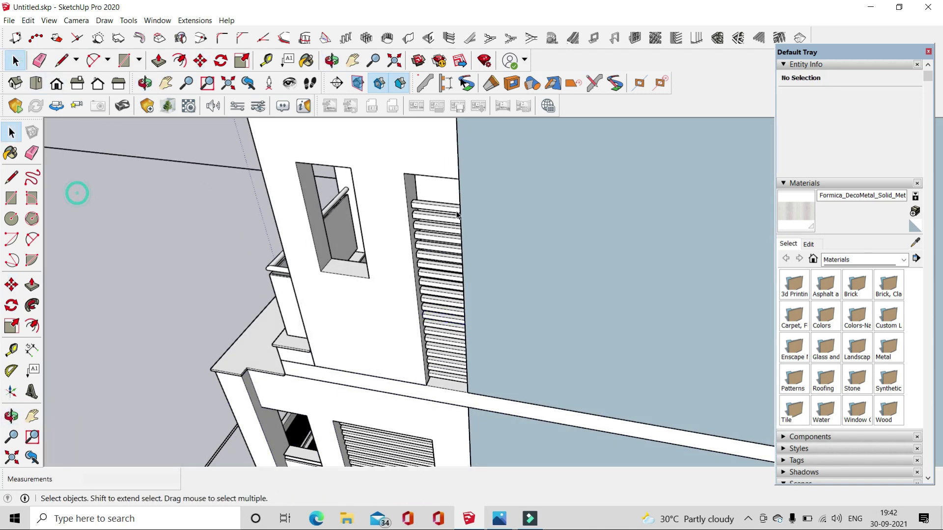
pyautogui.scroll(3, 402, 225)
pyautogui.press('m')
pyautogui.click(395, 273)
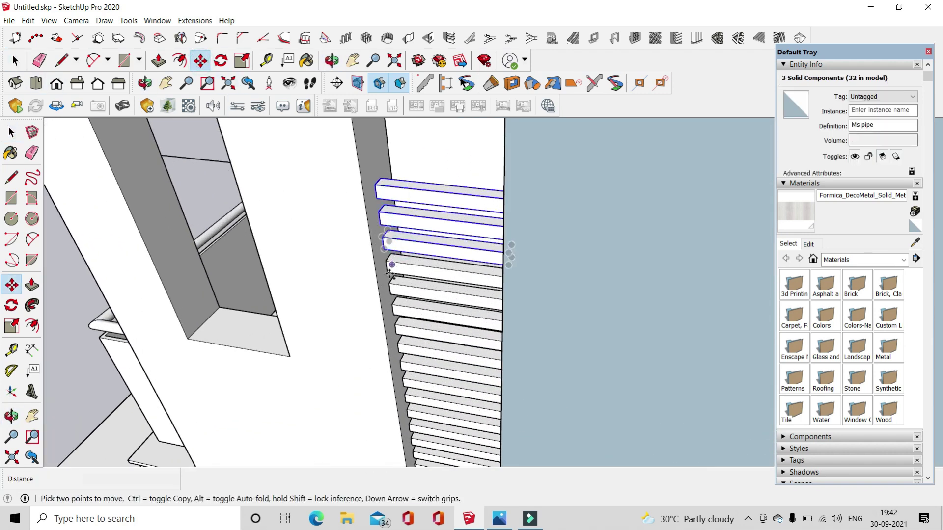
pyautogui.click(390, 222)
pyautogui.scroll(-3, 393, 216)
pyautogui.moveTo(413, 210); pyautogui.dragTo(427, 172, button='middle')
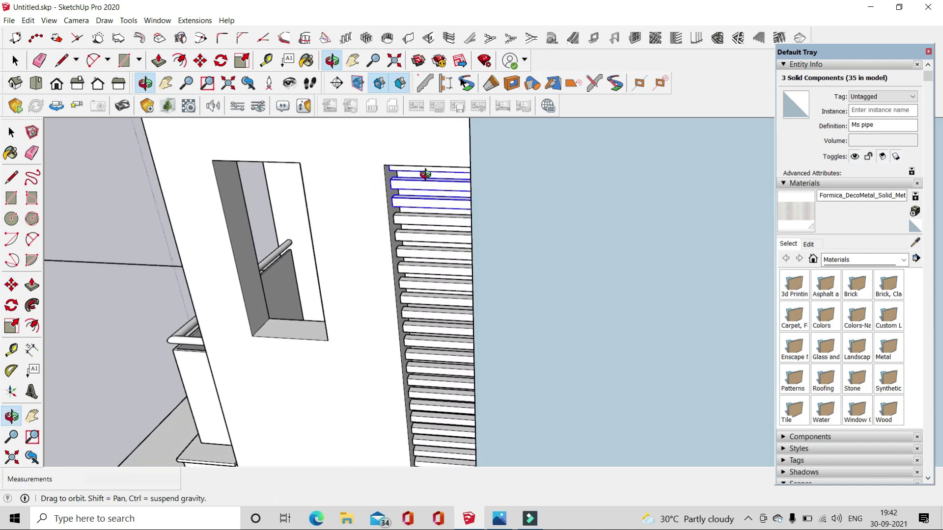
# - Check a louvre, then orbit out to a higher view of the whole house
pyautogui.press('space')
pyautogui.click(400, 153)
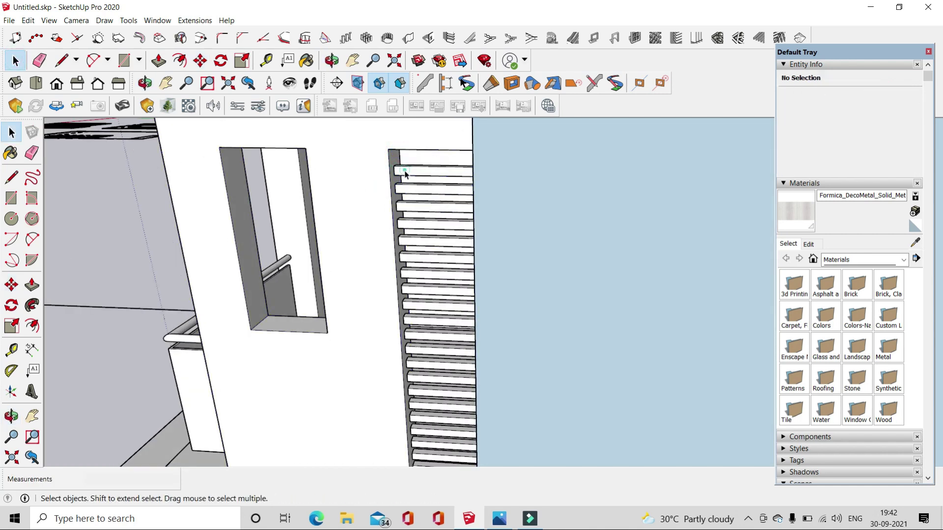
pyautogui.click(522, 195)
pyautogui.moveTo(523, 196); pyautogui.dragTo(539, 216, button='middle')
pyautogui.scroll(-5, 540, 216)
pyautogui.moveTo(251, 278); pyautogui.dragTo(413, 327, button='middle')
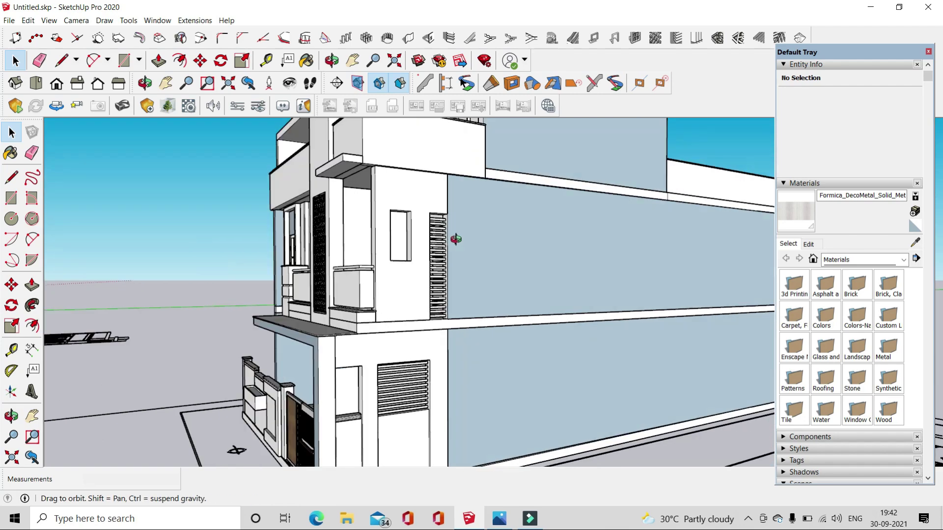
pyautogui.scroll(-3, 412, 327)
pyautogui.press('o')
pyautogui.moveTo(434, 221); pyautogui.dragTo(467, 303)
pyautogui.press('space')
pyautogui.scroll(2, 467, 303)
pyautogui.scroll(3, 375, 188)
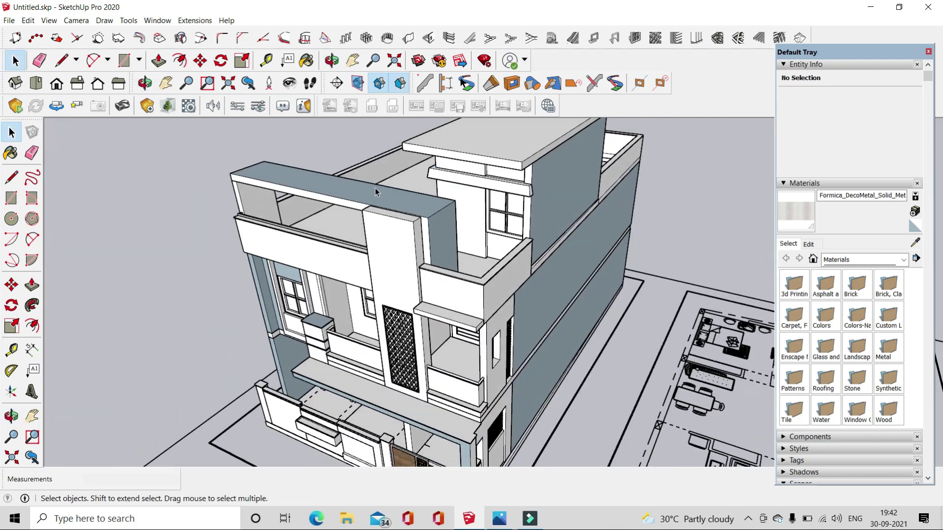
pyautogui.scroll(-2, 375, 188)
pyautogui.scroll(2, 573, 314)
# - Hide the floor-plan drawing beside the house and view the front corner
pyautogui.click(573, 314)
pyautogui.rightClick(573, 315)
pyautogui.click(614, 55)
pyautogui.moveTo(653, 200)
pyautogui.mouseDown(button='middle')
pyautogui.moveTo(469, 367)
pyautogui.moveTo(472, 355)
pyautogui.mouseUp(button='middle')
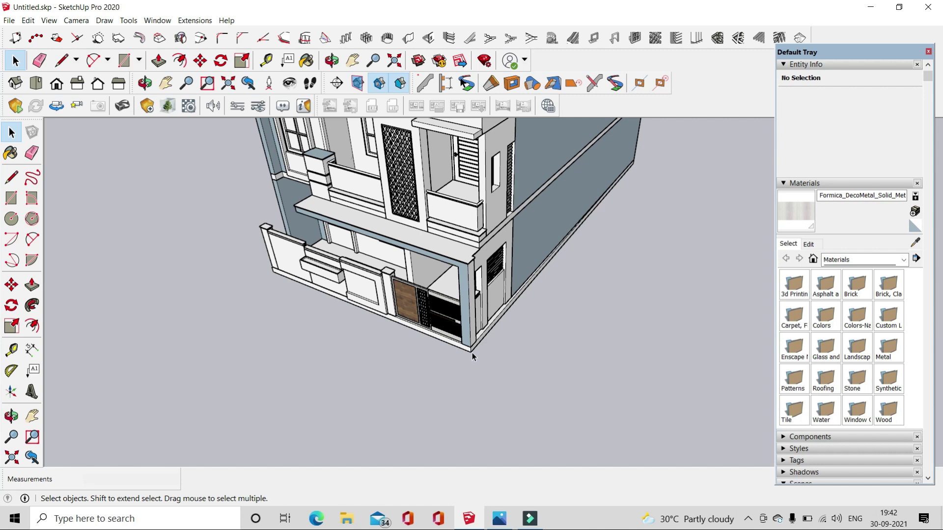
pyautogui.moveTo(473, 354); pyautogui.dragTo(469, 363, button='middle')
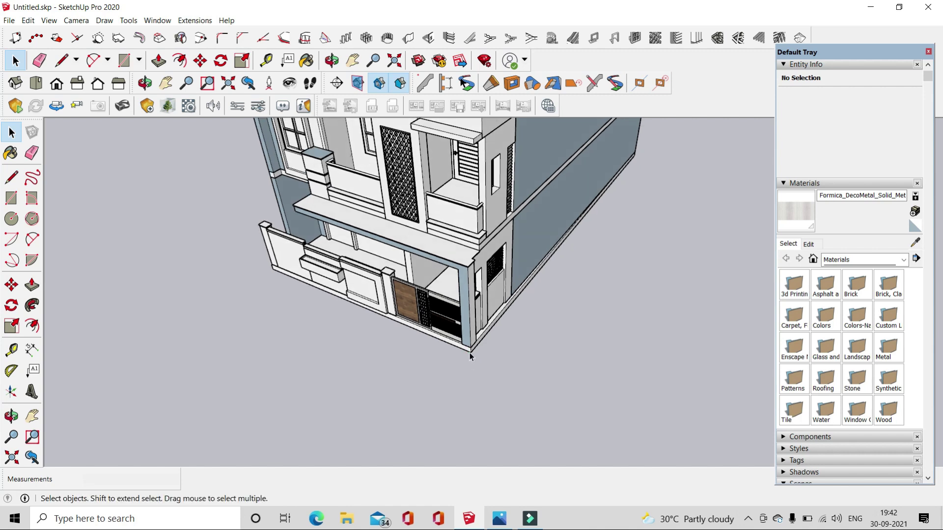
# - Draw a rectangle from the building's front corner out in front of the house
pyautogui.click(62, 61)
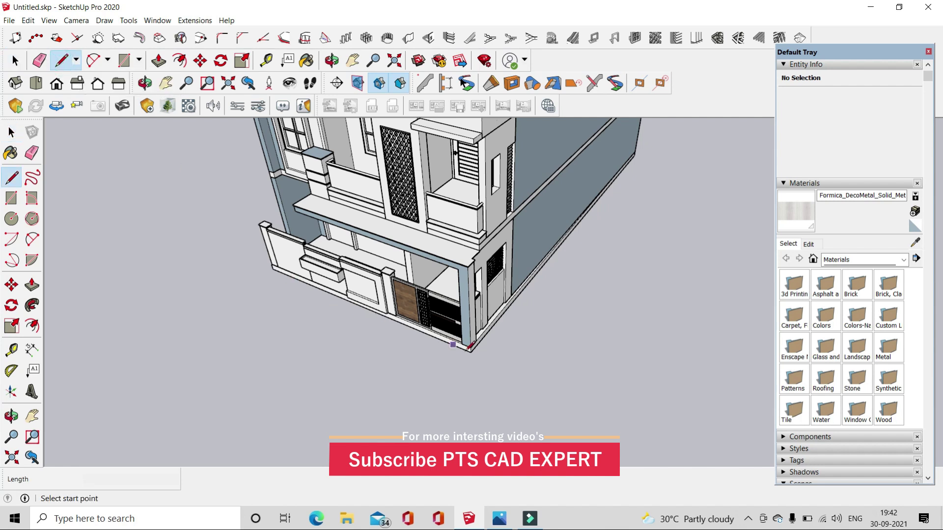
pyautogui.scroll(3, 470, 346)
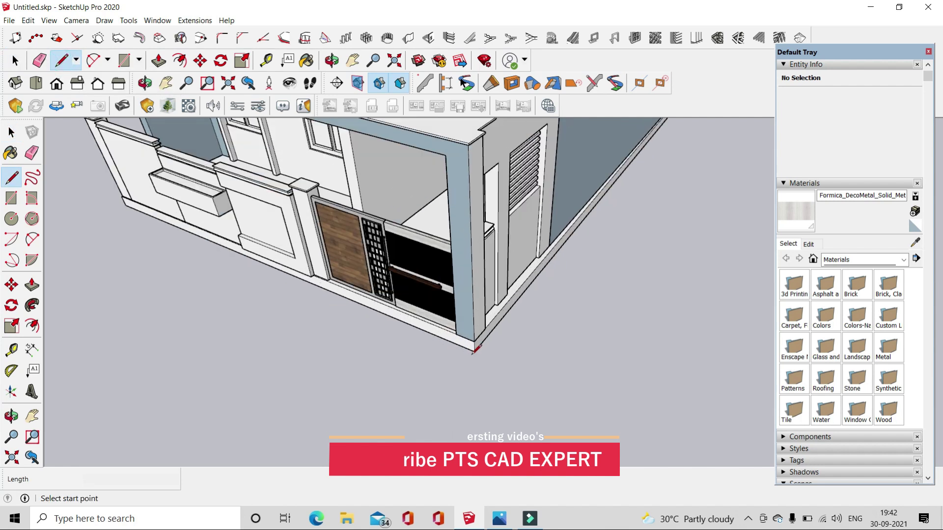
pyautogui.click(125, 63)
pyautogui.click(475, 350)
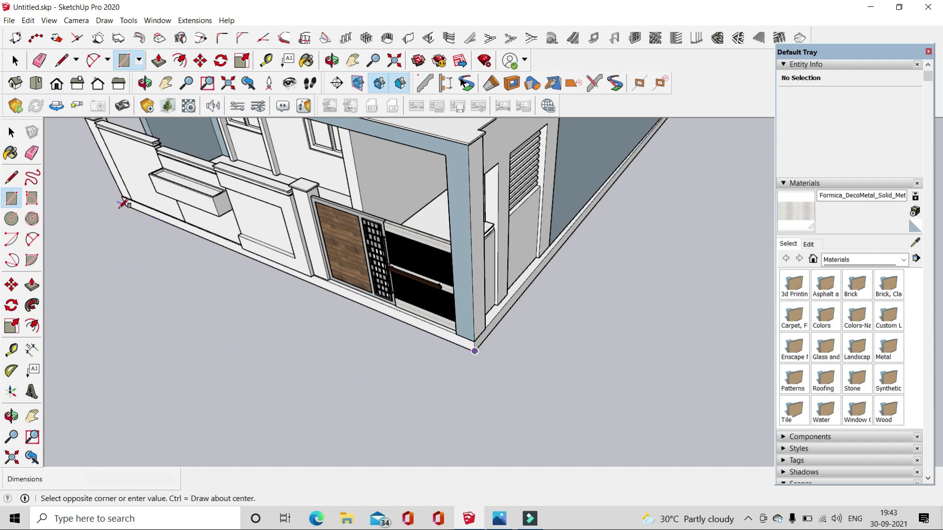
pyautogui.moveTo(122, 203); pyautogui.dragTo(245, 354, button='middle')
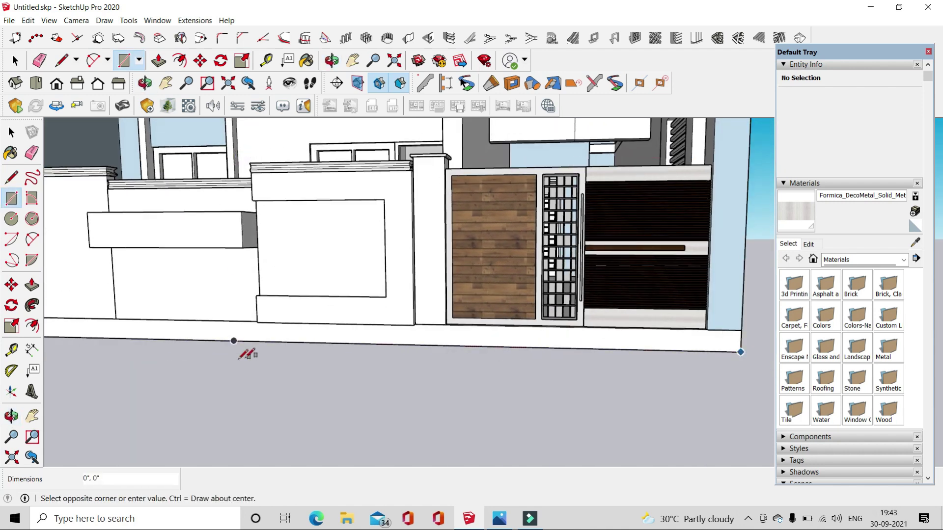
pyautogui.scroll(-3, 248, 353)
pyautogui.scroll(-2, 329, 309)
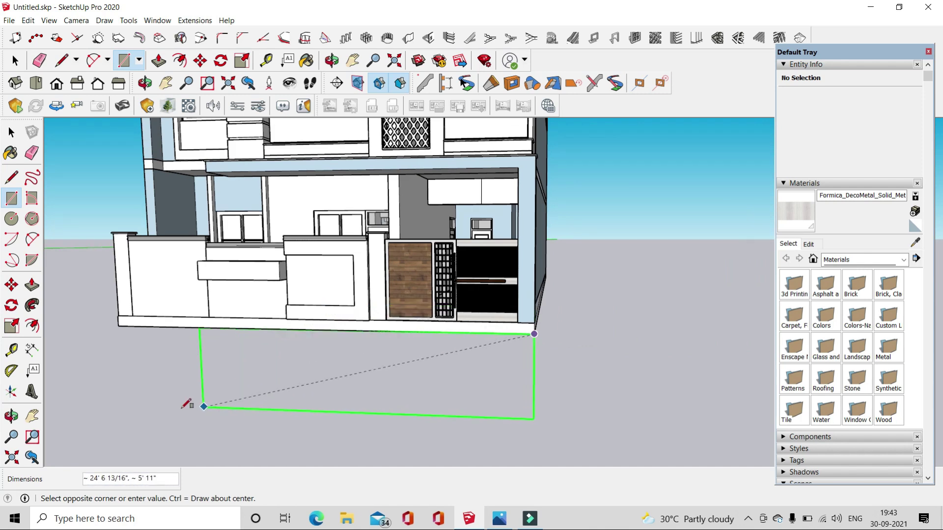
pyautogui.click(123, 405)
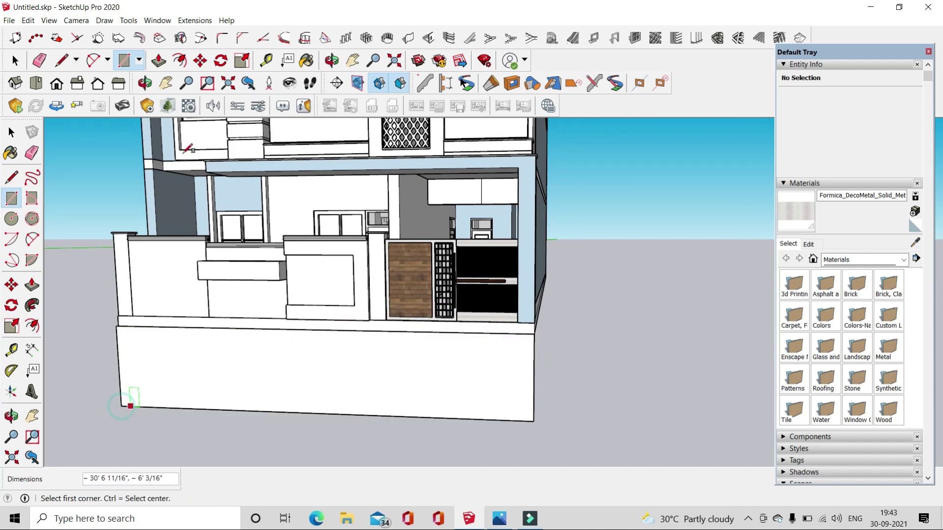
# - Push/Pull the rectangle 7' and then 20 to form the road slab block
pyautogui.click(158, 60)
pyautogui.click(379, 373)
pyautogui.moveTo(344, 383); pyautogui.dragTo(261, 407, button='middle')
pyautogui.write("7'")
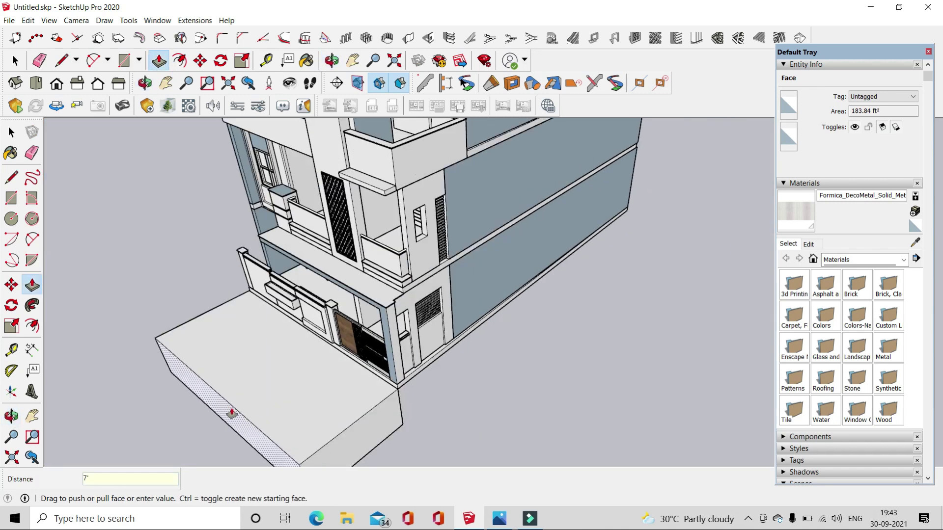
pyautogui.press('Return')
pyautogui.moveTo(244, 404); pyautogui.dragTo(326, 350, button='middle')
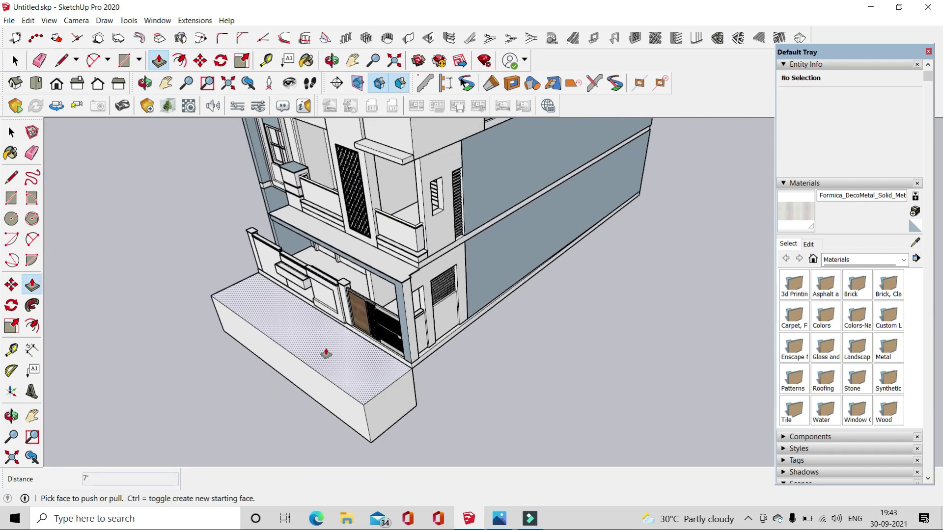
pyautogui.click(322, 387)
pyautogui.moveTo(322, 385); pyautogui.dragTo(253, 403, button='middle')
pyautogui.press('Return')
pyautogui.click(252, 404)
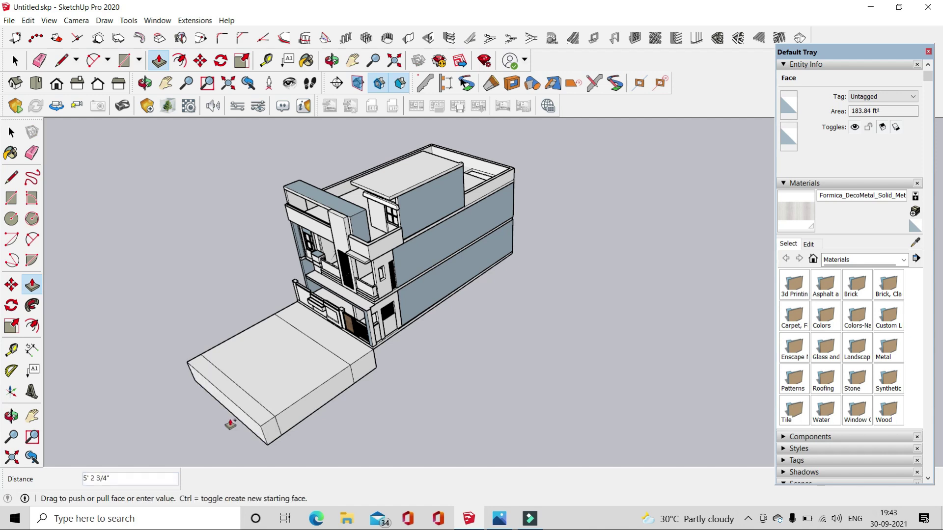
pyautogui.write("7'")
pyautogui.click(226, 425)
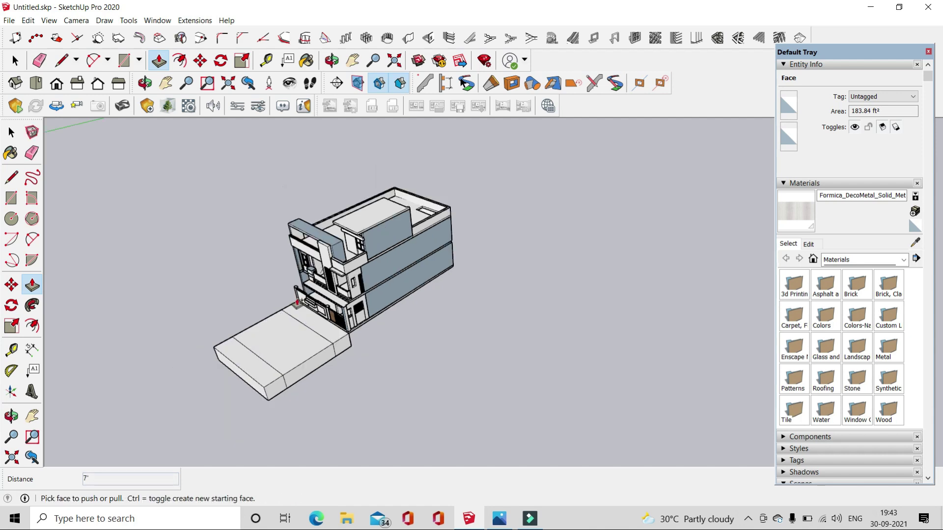
# - Enter the road block group for editing
pyautogui.click(14, 60)
pyautogui.moveTo(314, 314)
pyautogui.mouseDown(button='middle')
pyautogui.moveTo(349, 300)
pyautogui.moveTo(267, 162)
pyautogui.mouseUp(button='middle')
pyautogui.scroll(-2, 267, 162)
pyautogui.scroll(2, 339, 415)
pyautogui.rightClick(338, 415)
pyautogui.moveTo(468, 264); pyautogui.dragTo(506, 320)
pyautogui.moveTo(514, 335)
pyautogui.mouseDown(button='middle')
pyautogui.moveTo(362, 365)
pyautogui.moveTo(334, 289)
pyautogui.mouseUp(button='middle')
pyautogui.doubleClick(333, 289)
# - Stretch the slab's ends along red so it extends well past both sides of the house
pyautogui.hotkey('ctrl', 'a')
pyautogui.press('m')
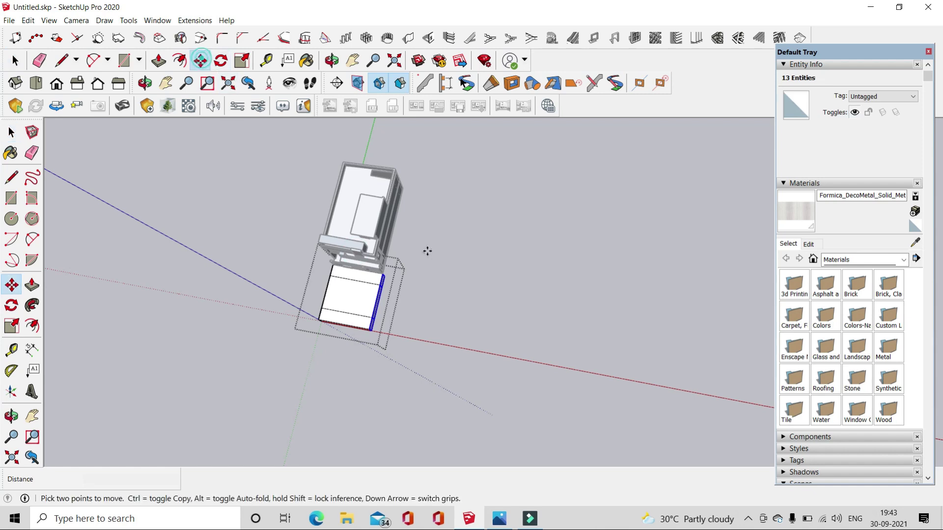
pyautogui.click(406, 253)
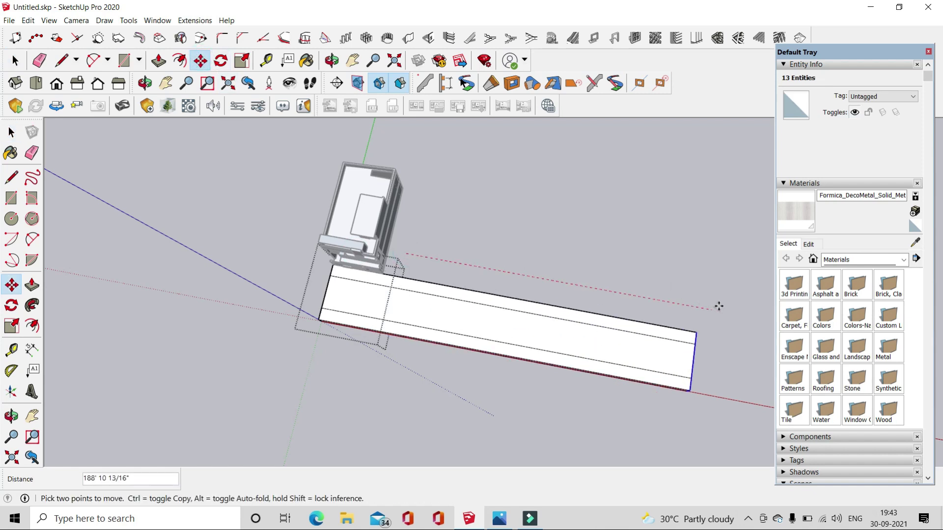
pyautogui.click(735, 309)
pyautogui.press('space')
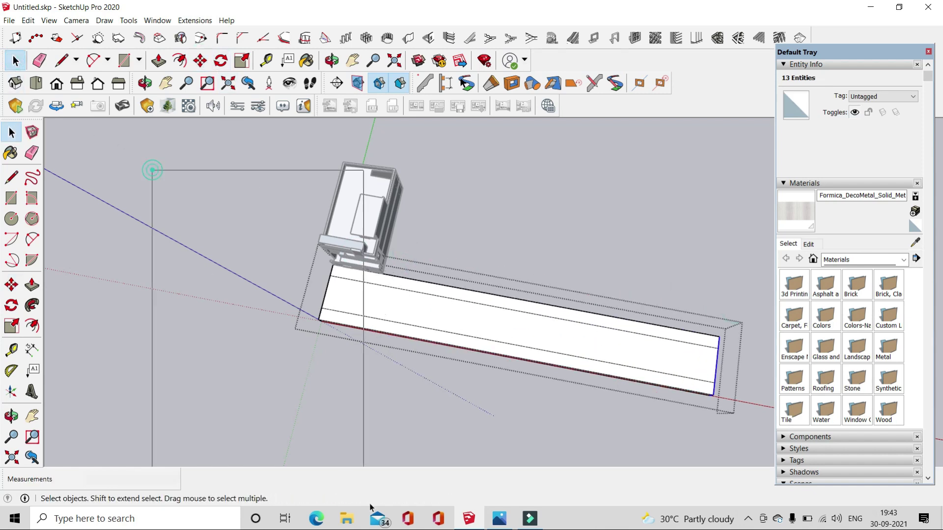
pyautogui.click(200, 60)
pyautogui.click(648, 421)
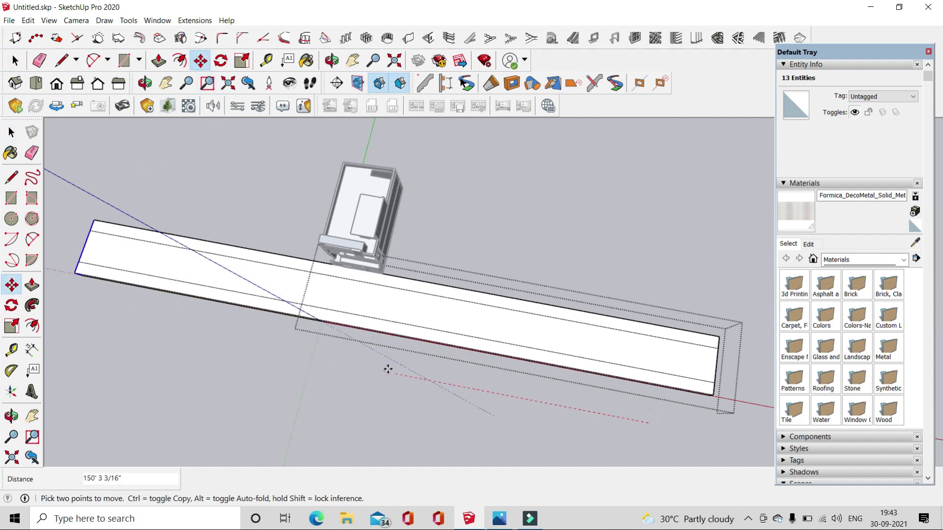
pyautogui.click(339, 366)
pyautogui.press('space')
# - Select the road slab group from a higher view of slab and house
pyautogui.moveTo(339, 366)
pyautogui.mouseDown(button='middle')
pyautogui.moveTo(152, 131)
pyautogui.moveTo(430, 134)
pyautogui.moveTo(400, 279)
pyautogui.moveTo(416, 249)
pyautogui.moveTo(450, 228)
pyautogui.mouseUp(button='middle')
pyautogui.scroll(3, 388, 270)
pyautogui.scroll(3, 383, 263)
pyautogui.scroll(3, 405, 256)
pyautogui.scroll(-3, 402, 284)
pyautogui.moveTo(402, 285)
pyautogui.mouseDown(button='middle')
pyautogui.moveTo(373, 267)
pyautogui.moveTo(377, 275)
pyautogui.moveTo(403, 262)
pyautogui.mouseUp(button='middle')
pyautogui.click(403, 262)
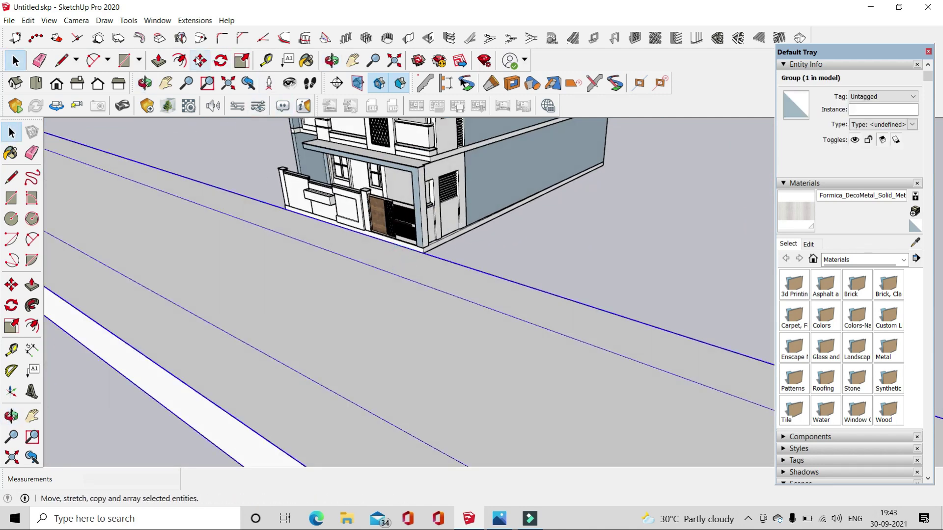
pyautogui.click(199, 60)
pyautogui.scroll(2, 422, 258)
pyautogui.scroll(3, 421, 258)
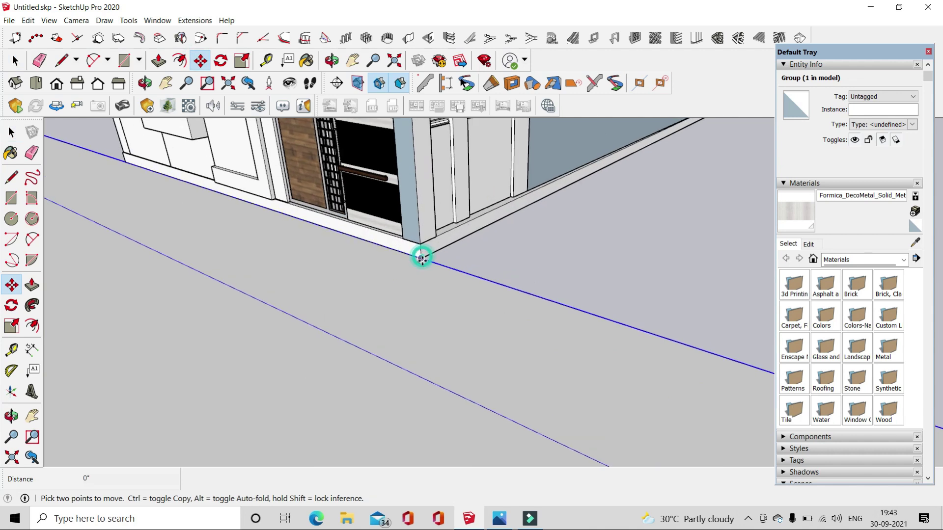
# - Extrude the blue plinth face in front of the gate out 3'
pyautogui.click(421, 258)
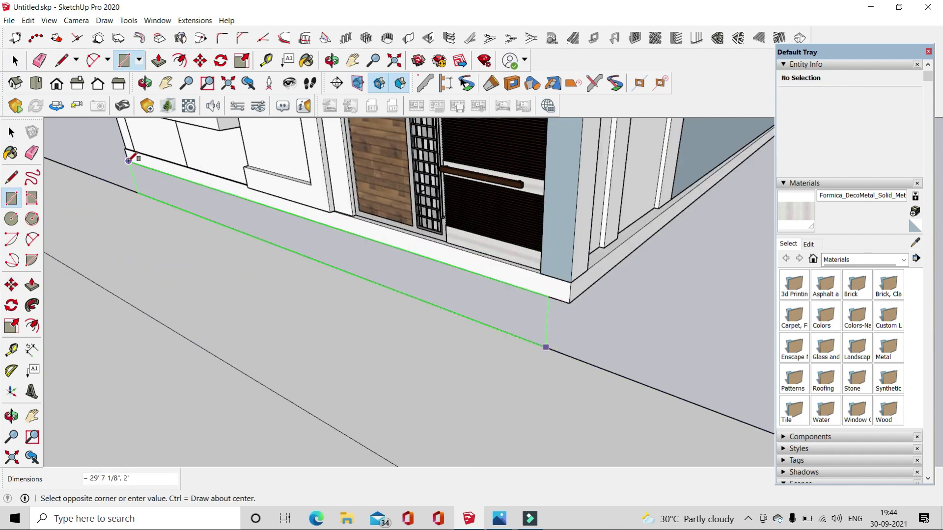
pyautogui.click(129, 161)
pyautogui.click(160, 61)
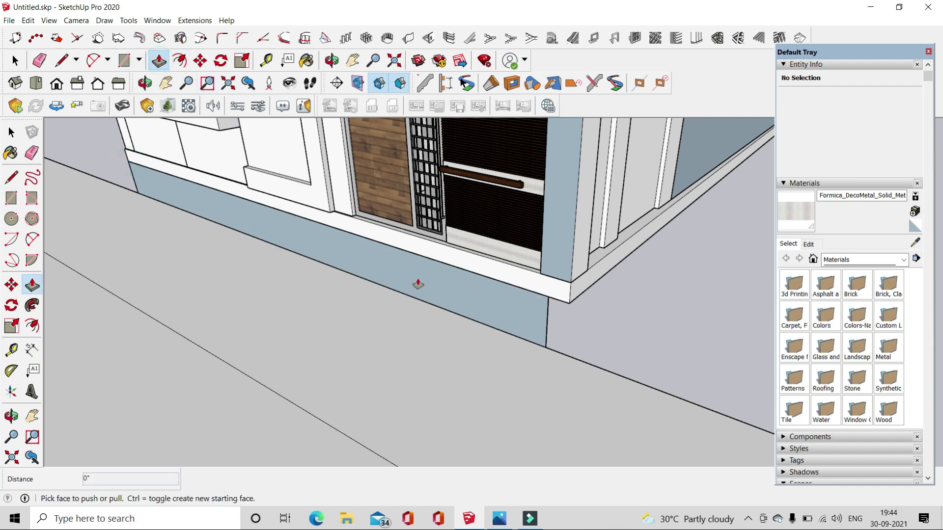
pyautogui.click(441, 291)
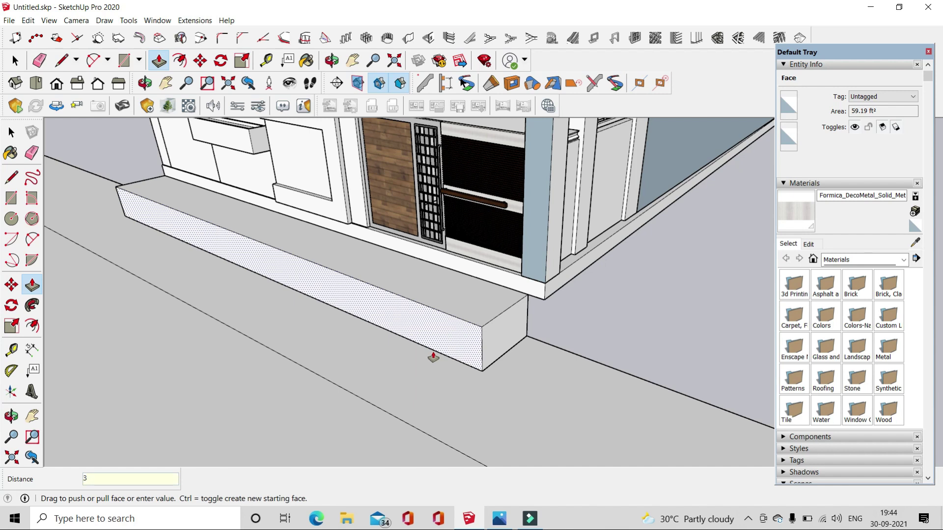
pyautogui.write("'")
pyautogui.press('Return')
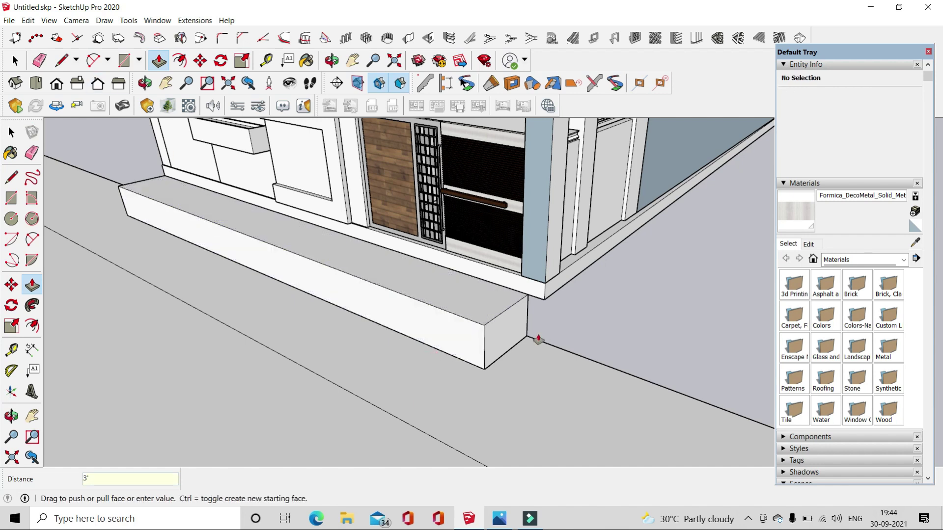
# - Push the block's end face back to shorten it to the gate's width
pyautogui.moveTo(415, 347)
pyautogui.mouseDown(button='middle')
pyautogui.moveTo(526, 369)
pyautogui.moveTo(301, 346)
pyautogui.moveTo(275, 395)
pyautogui.mouseUp(button='middle')
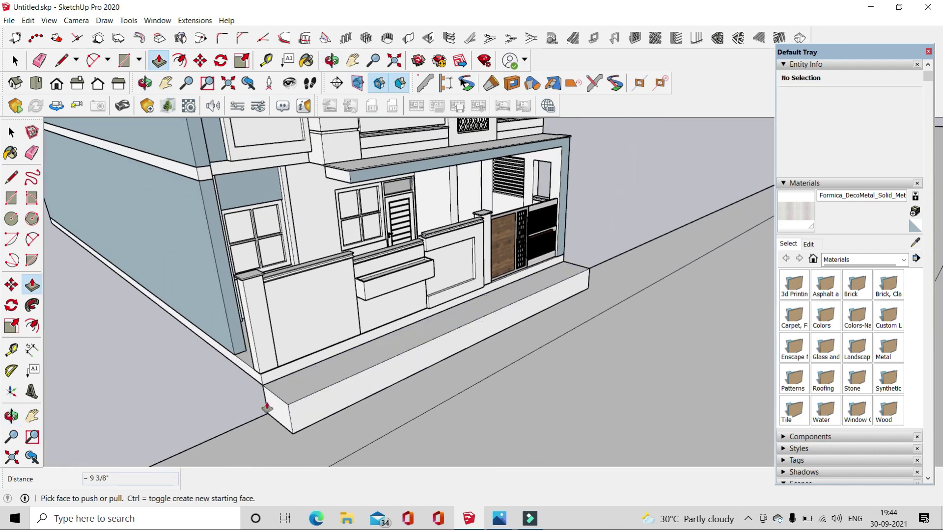
pyautogui.click(275, 395)
pyautogui.scroll(3, 513, 295)
pyautogui.moveTo(505, 270); pyautogui.dragTo(347, 373, button='middle')
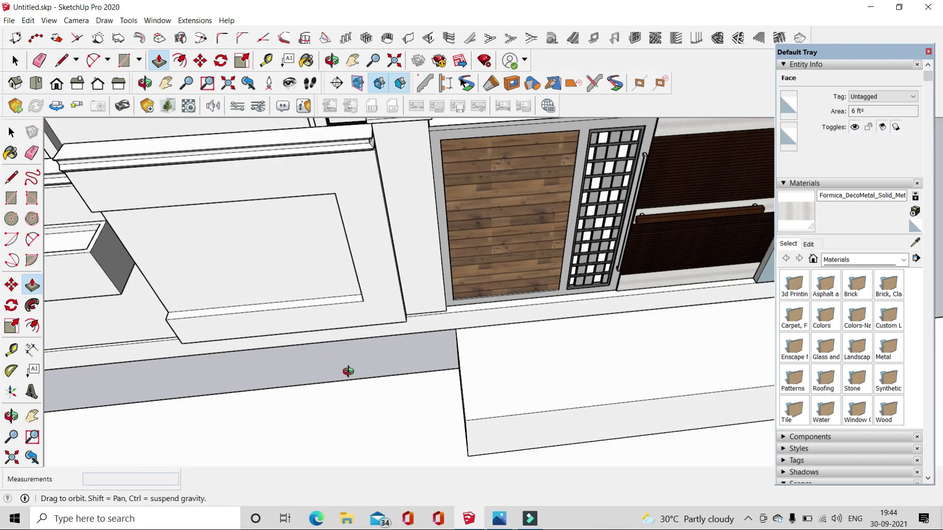
pyautogui.scroll(2, 447, 293)
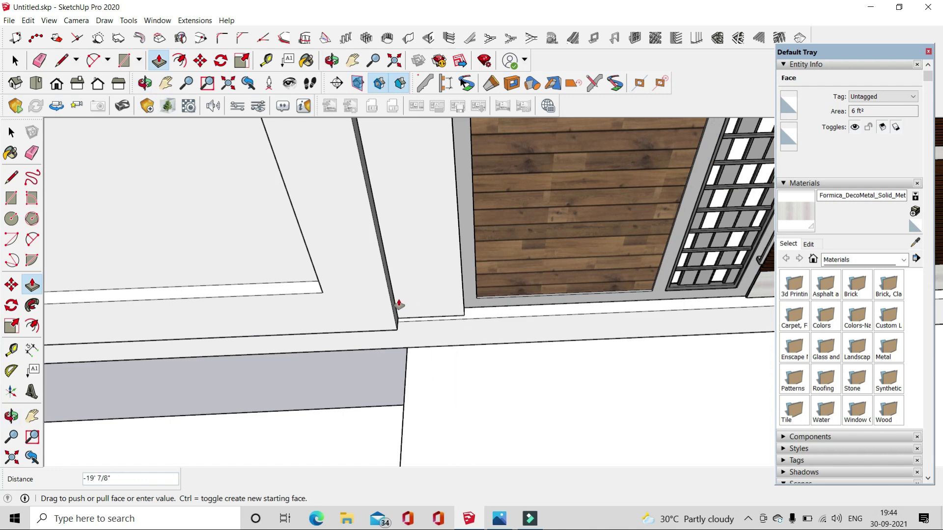
pyautogui.scroll(-5, 396, 292)
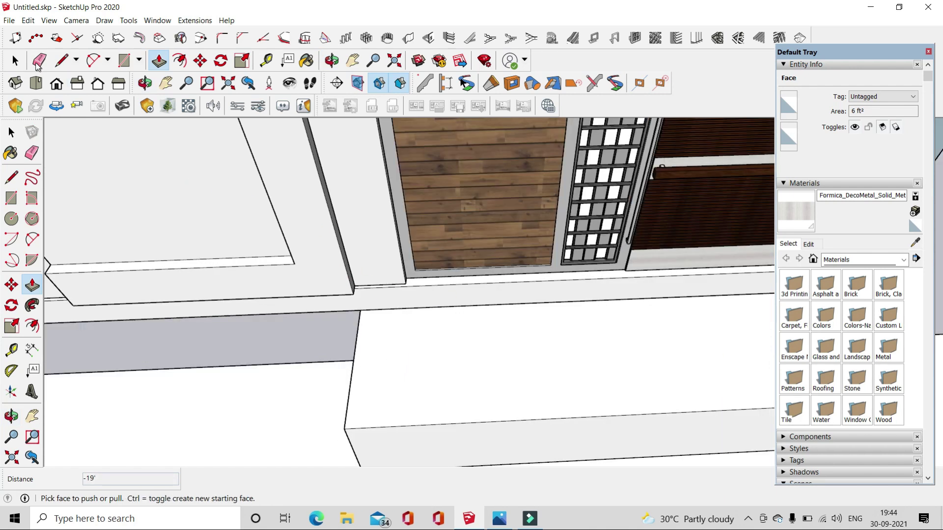
pyautogui.press('space')
pyautogui.scroll(-3, 507, 333)
# - Select the whole block, make it a group, and open the group for editing
pyautogui.tripleClick(508, 334)
pyautogui.rightClick(508, 334)
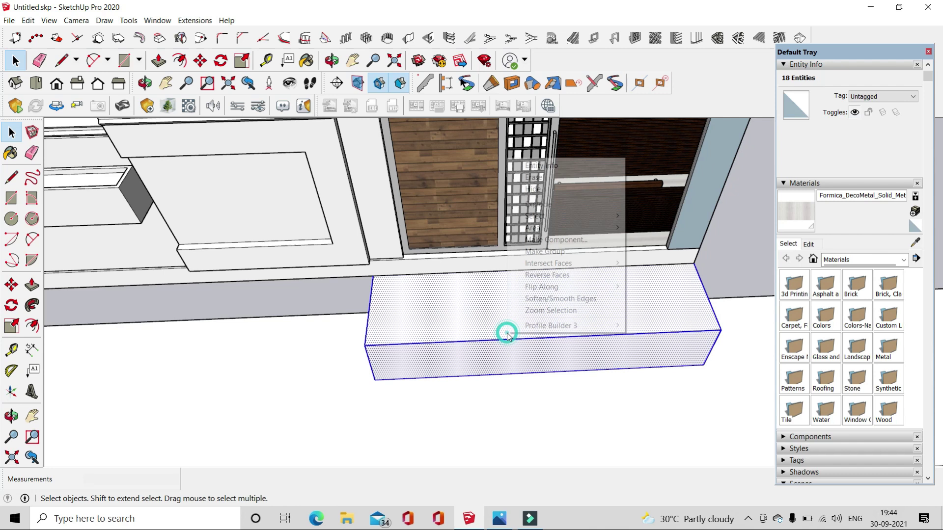
pyautogui.click(550, 250)
pyautogui.scroll(-2, 717, 225)
pyautogui.moveTo(716, 225)
pyautogui.mouseDown(button='middle')
pyautogui.moveTo(558, 267)
pyautogui.moveTo(543, 349)
pyautogui.mouseUp(button='middle')
pyautogui.doubleClick(543, 347)
pyautogui.scroll(-2, 505, 268)
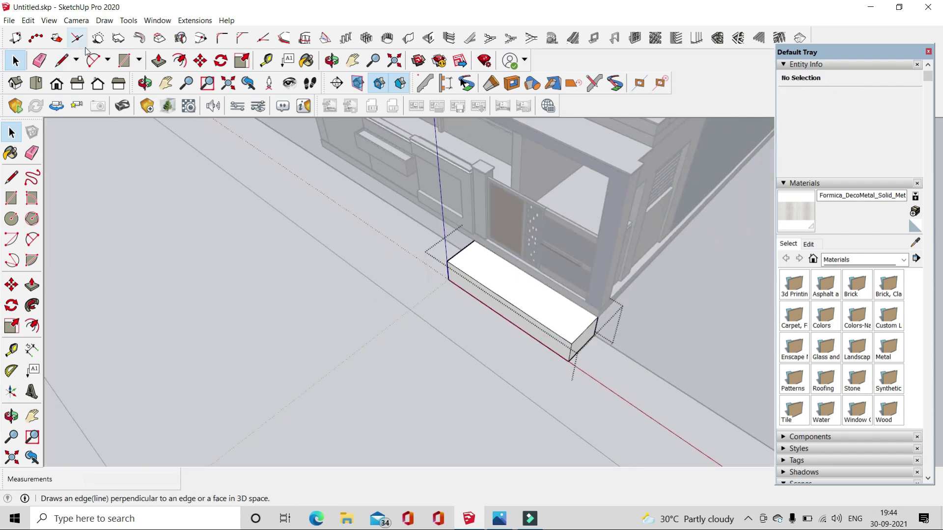
# - Try the 2-Point Arc and Line tools at the block's end, then undo the unfinished line
pyautogui.click(93, 59)
pyautogui.scroll(1, 592, 324)
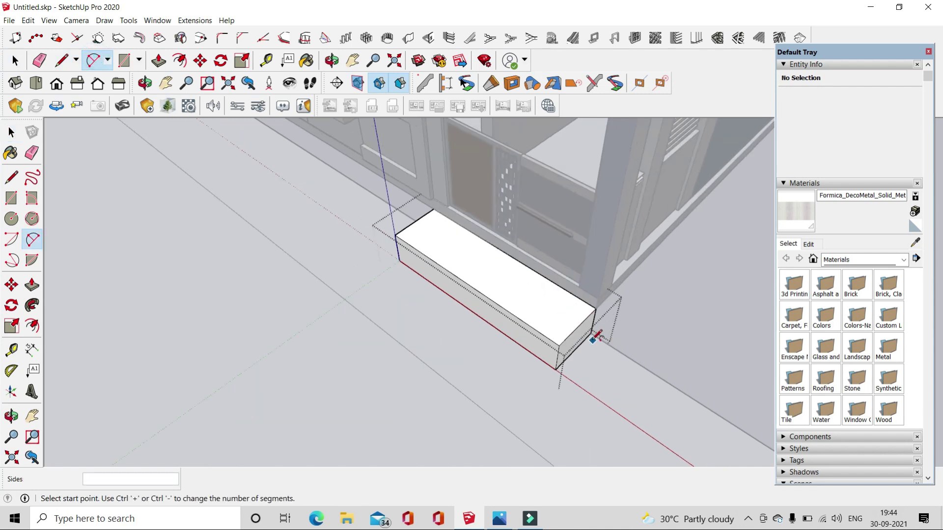
pyautogui.scroll(1, 594, 328)
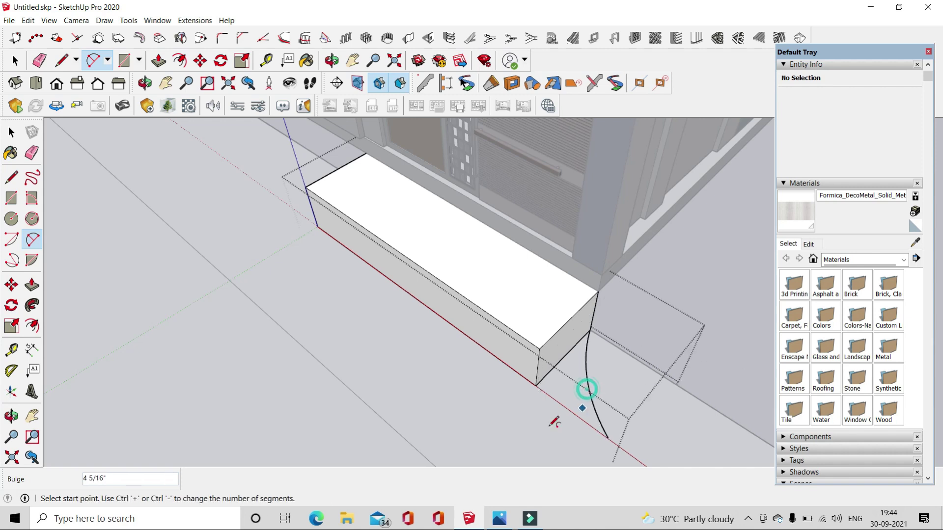
pyautogui.click(65, 61)
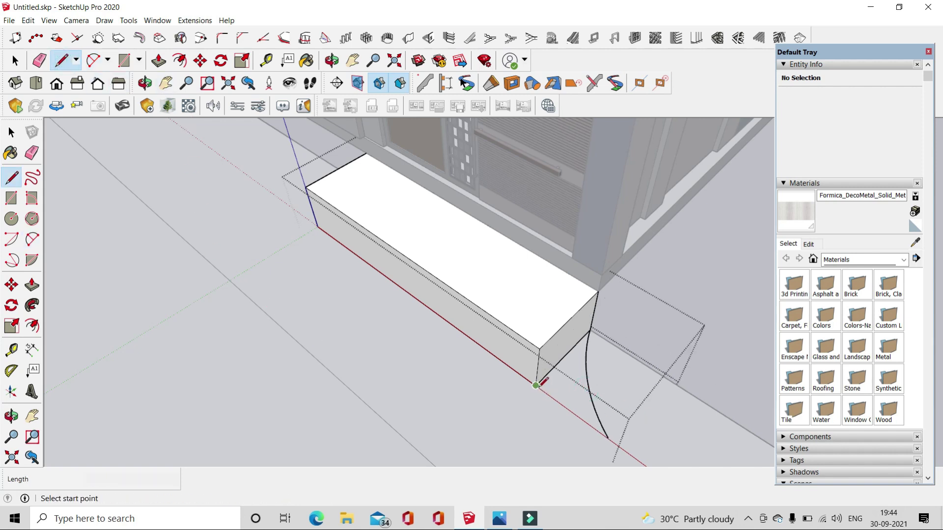
pyautogui.scroll(3, 639, 425)
pyautogui.scroll(3, 482, 395)
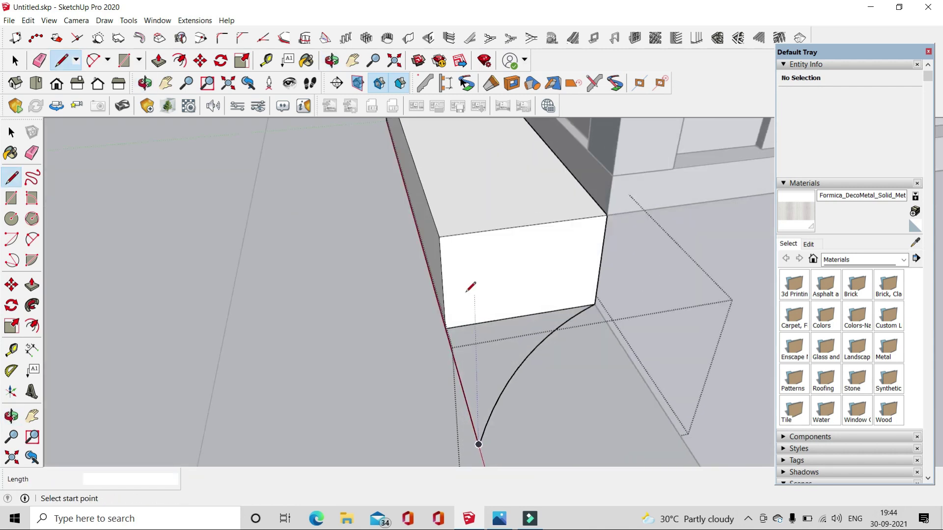
pyautogui.scroll(3, 472, 286)
pyautogui.scroll(3, 471, 330)
pyautogui.scroll(2, 447, 366)
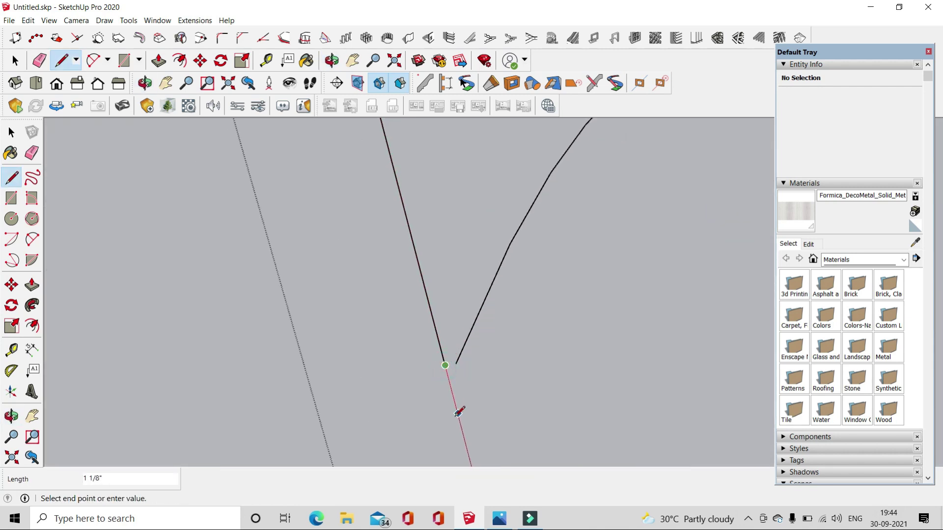
pyautogui.hotkey('ctrl', 'z')
pyautogui.click(14, 55)
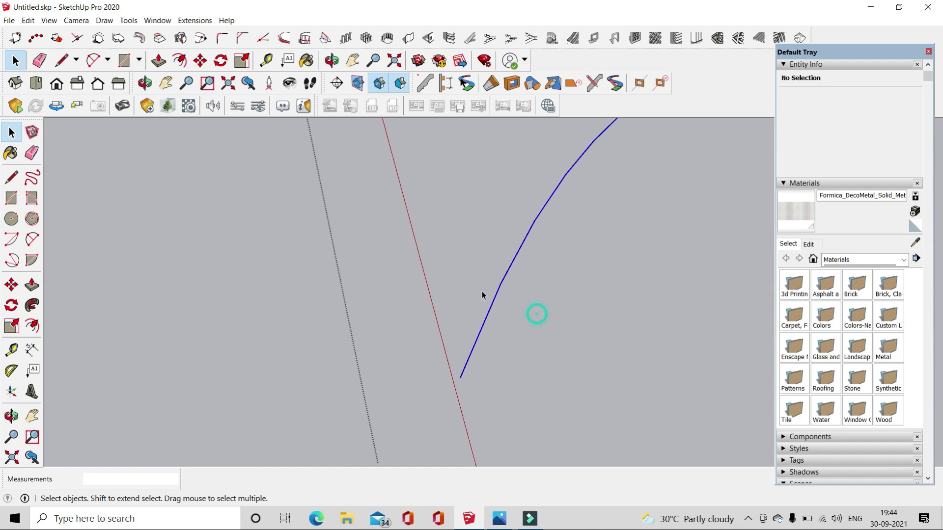
pyautogui.scroll(-5, 456, 375)
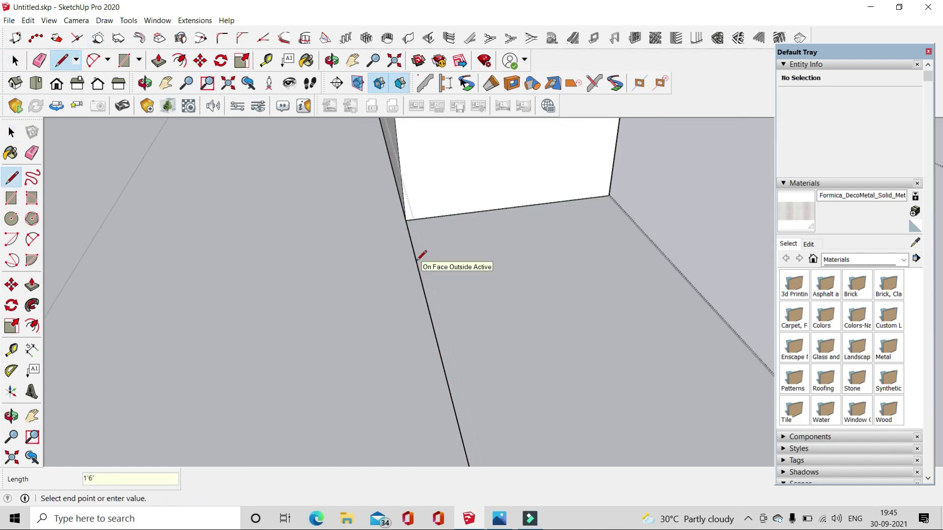
pyautogui.scroll(-3, 421, 255)
pyautogui.press('Escape')
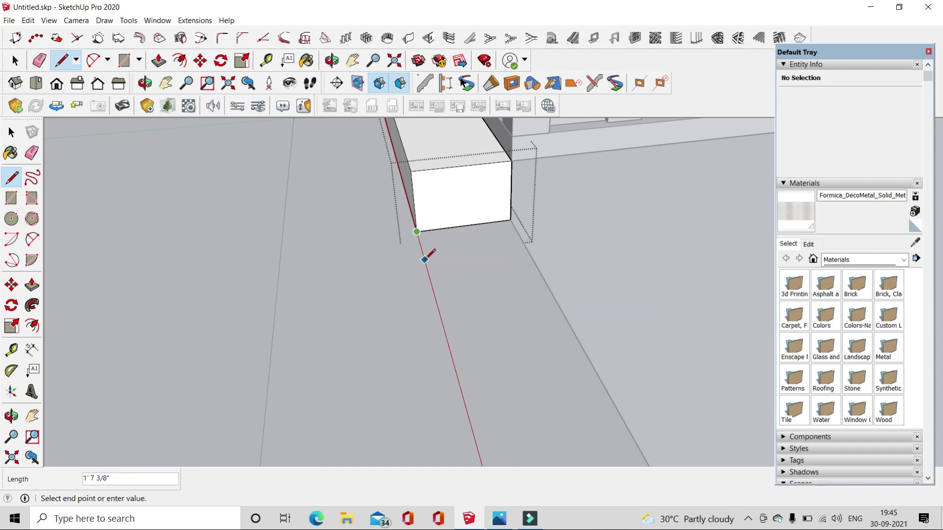
# - Draw an arc at the block's corner and extrude its face 2' along the block
pyautogui.press('a')
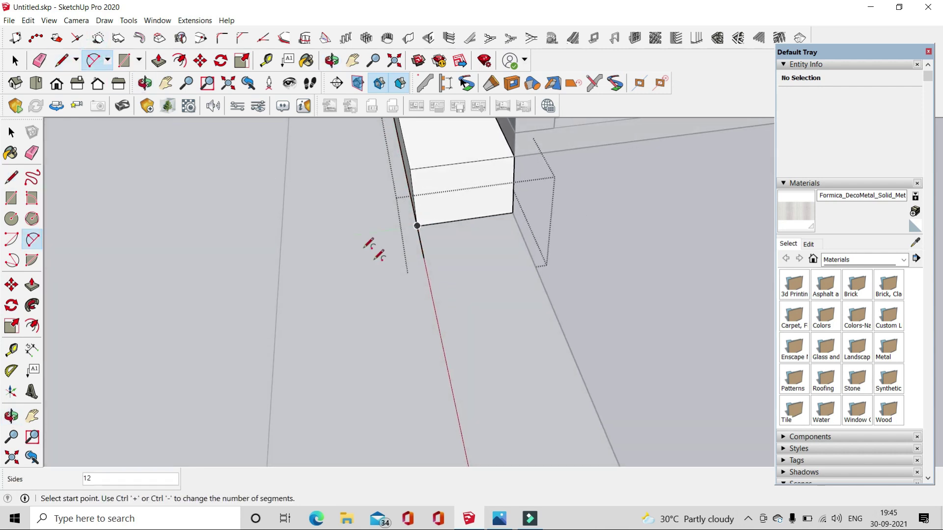
pyautogui.click(454, 231)
pyautogui.moveTo(454, 232); pyautogui.dragTo(196, 147, button='middle')
pyautogui.press('p')
pyautogui.moveTo(420, 248); pyautogui.dragTo(362, 208)
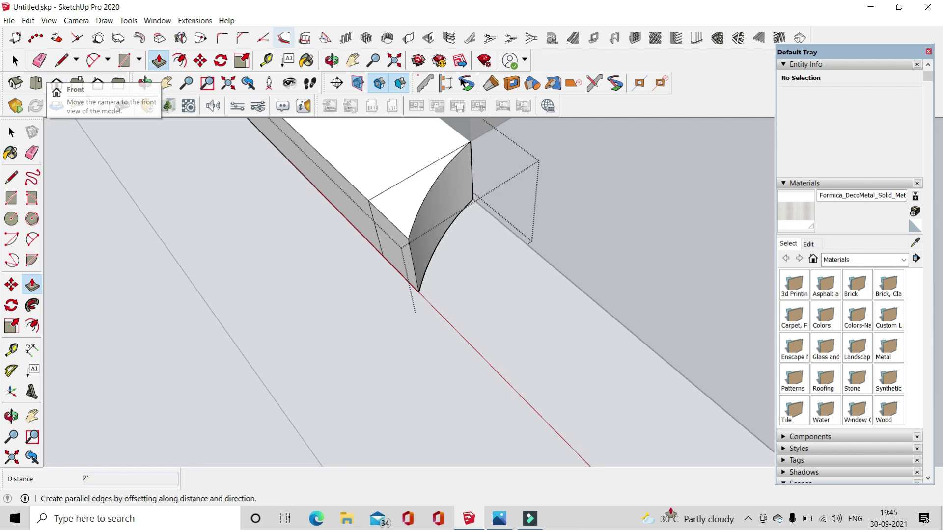
pyautogui.moveTo(442, 296); pyautogui.dragTo(433, 277, button='middle')
pyautogui.press('space')
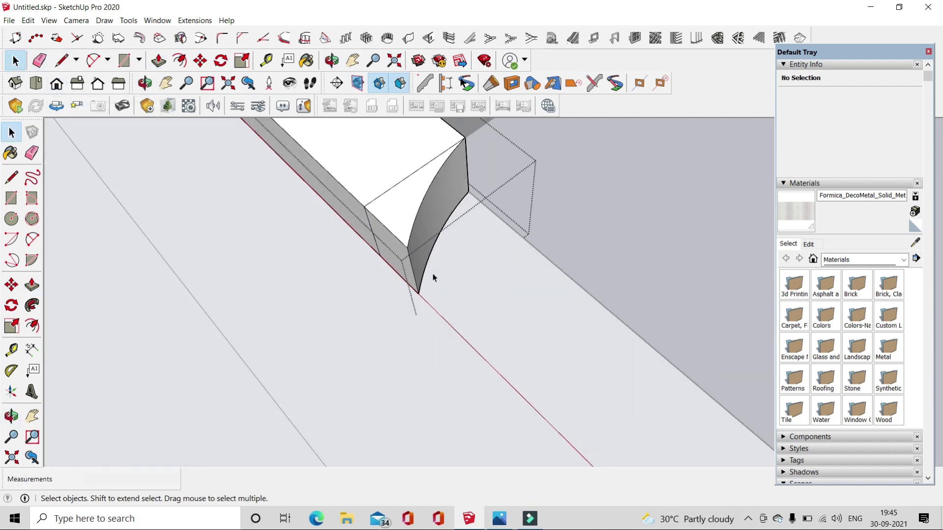
# - Move the curved arc edge to the block's far end
pyautogui.click(417, 281)
pyautogui.press('m')
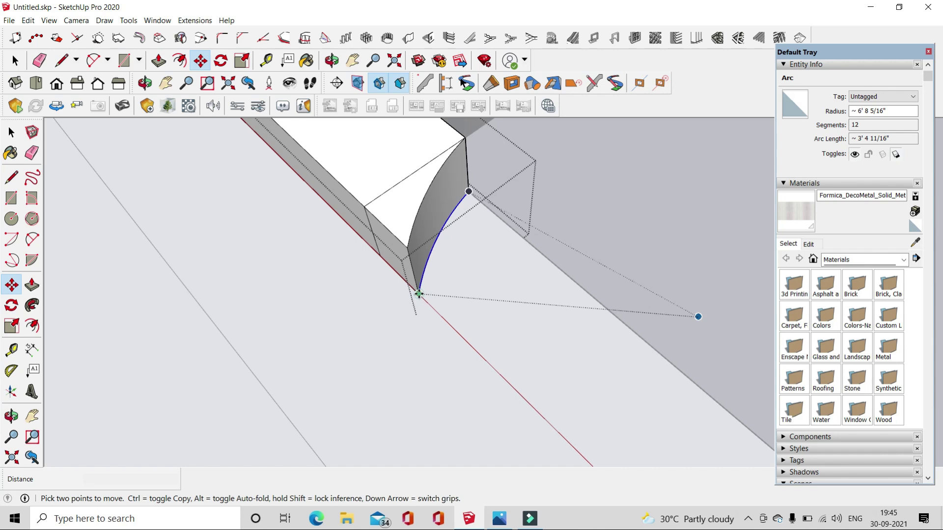
pyautogui.click(419, 294)
pyautogui.scroll(-5, 658, 379)
pyautogui.moveTo(659, 379); pyautogui.dragTo(423, 368, button='middle')
pyautogui.click(427, 359)
# - Delete the stray arc, then start and cancel a copy of the curved end profile
pyautogui.press('space')
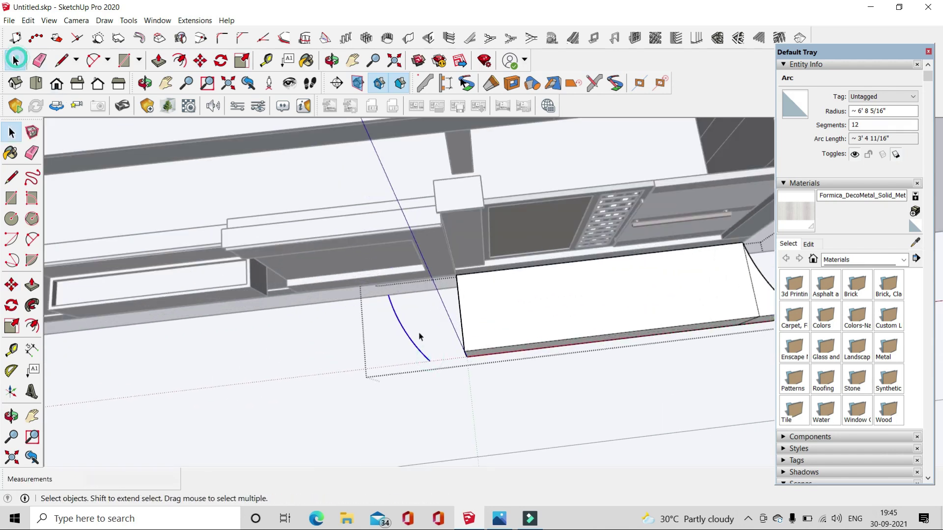
pyautogui.click(444, 442)
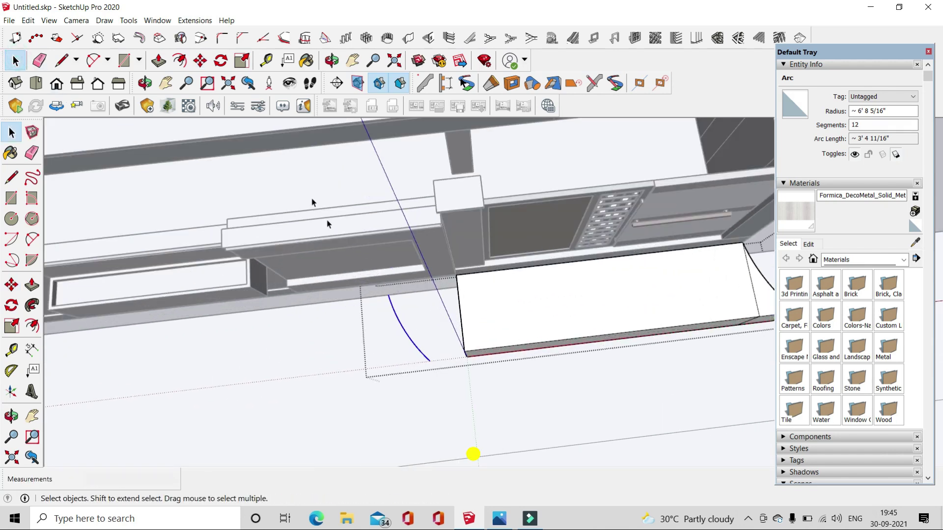
pyautogui.press('Delete')
pyautogui.moveTo(344, 221)
pyautogui.mouseDown(button='middle')
pyautogui.moveTo(423, 178)
pyautogui.moveTo(583, 292)
pyautogui.mouseUp(button='middle')
pyautogui.press('m')
pyautogui.click(543, 383)
pyautogui.press('ctrl')
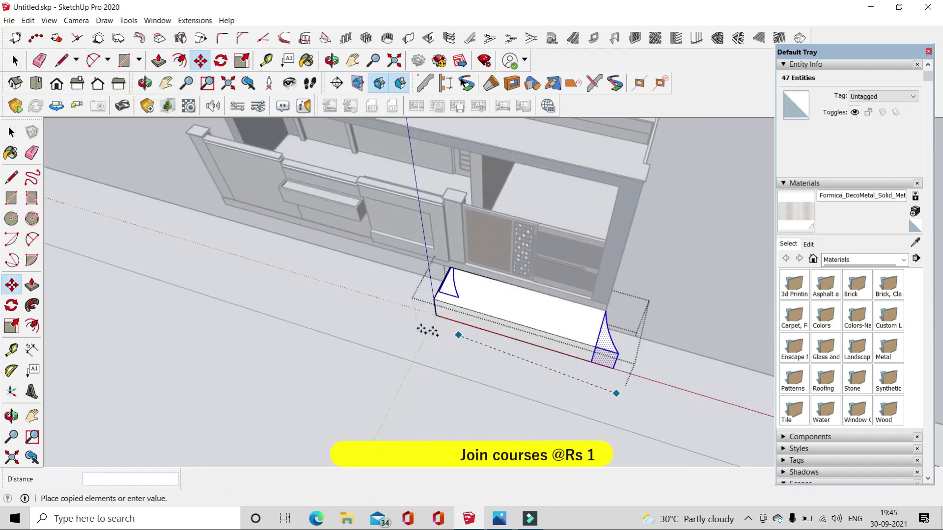
pyautogui.press('space')
pyautogui.moveTo(631, 353)
pyautogui.mouseDown(button='middle')
pyautogui.moveTo(510, 319)
pyautogui.moveTo(560, 238)
pyautogui.mouseUp(button='middle')
# - Copy the curved end piece to the block's left end and mirror it along red
pyautogui.hotkey('ctrl', 'a')
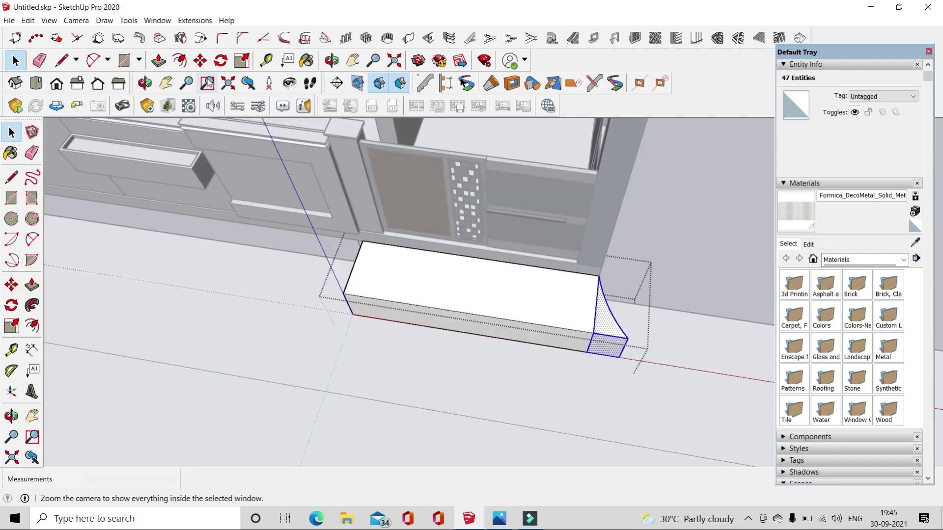
pyautogui.click(194, 60)
pyautogui.click(622, 387)
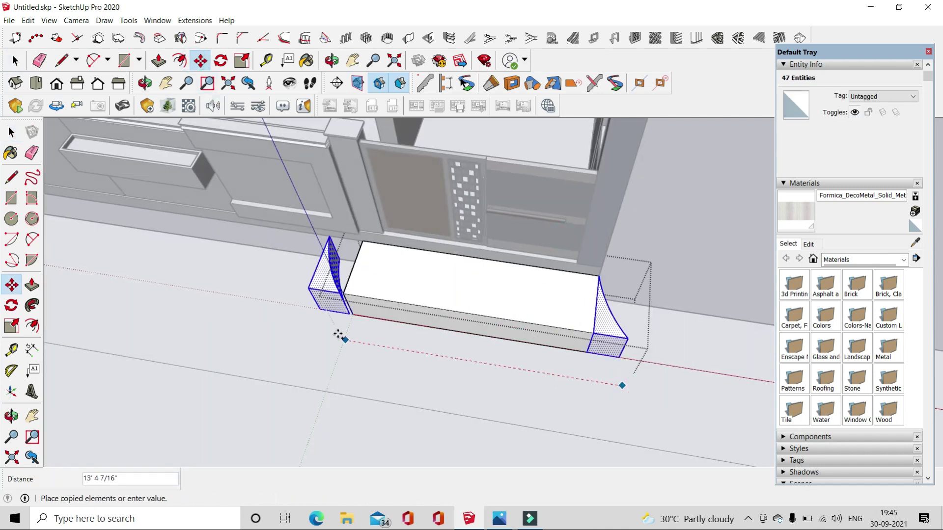
pyautogui.click(311, 330)
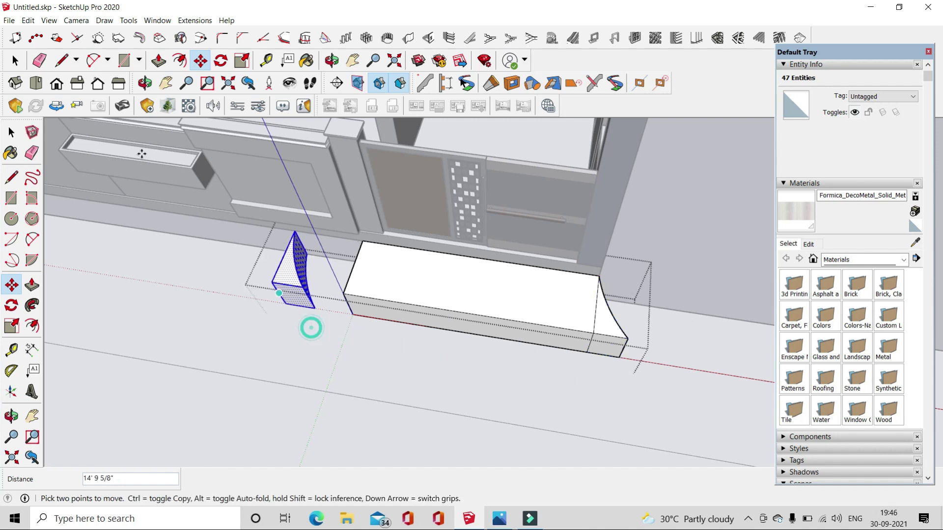
pyautogui.click(15, 60)
pyautogui.rightClick(284, 279)
pyautogui.moveTo(318, 404)
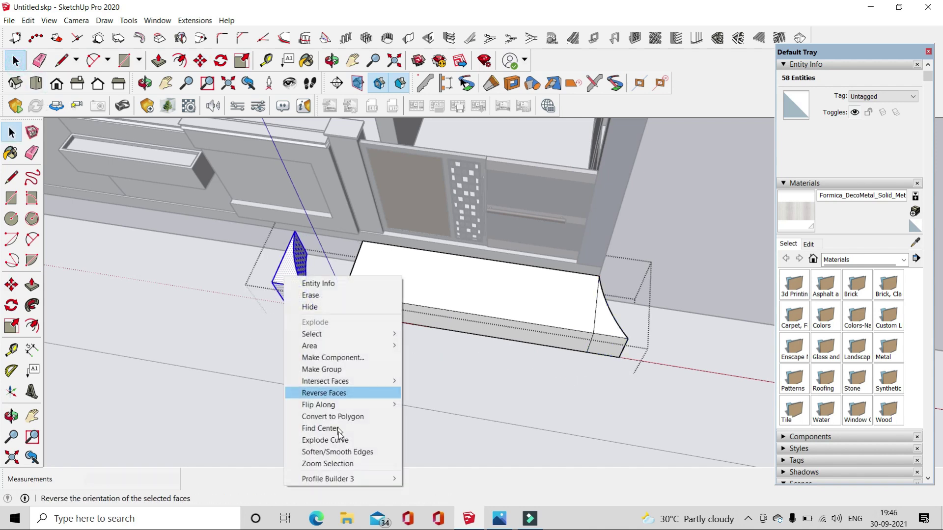
pyautogui.click(434, 407)
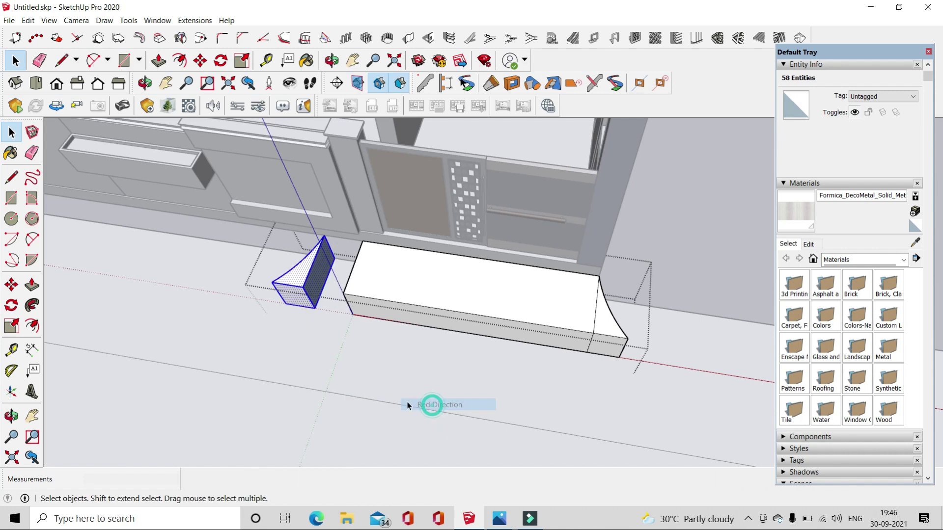
# - Move the curved profile onto the block's corner and erase the leftover edges
pyautogui.click(206, 60)
pyautogui.scroll(2, 309, 300)
pyautogui.scroll(2, 309, 300)
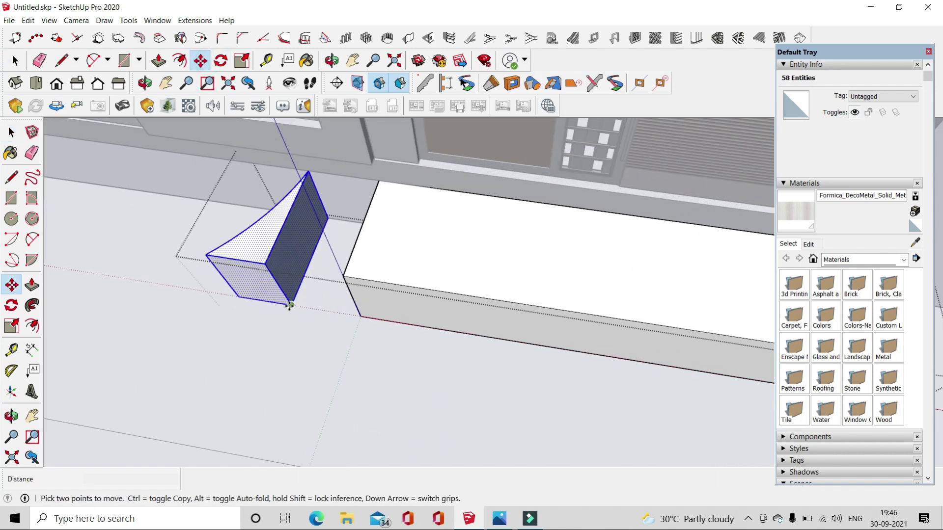
pyautogui.click(290, 305)
pyautogui.click(360, 316)
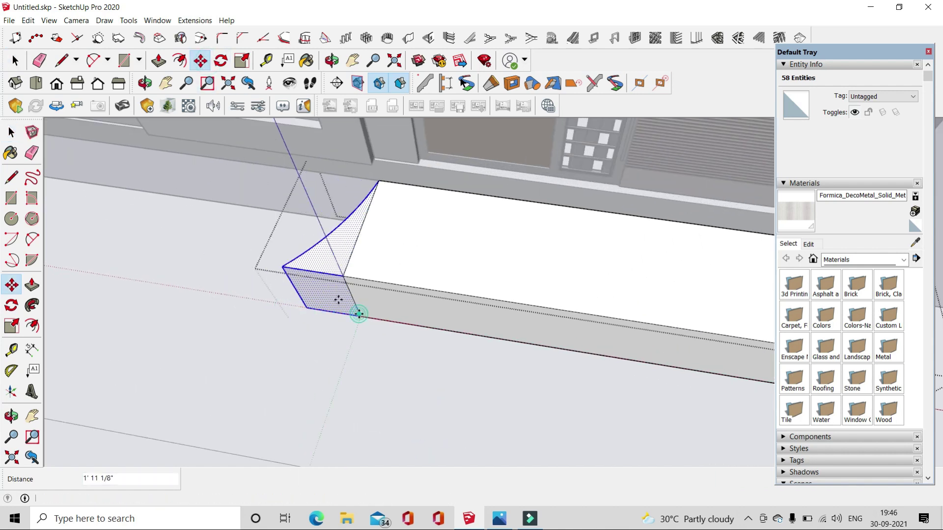
pyautogui.click(39, 59)
pyautogui.scroll(-5, 348, 298)
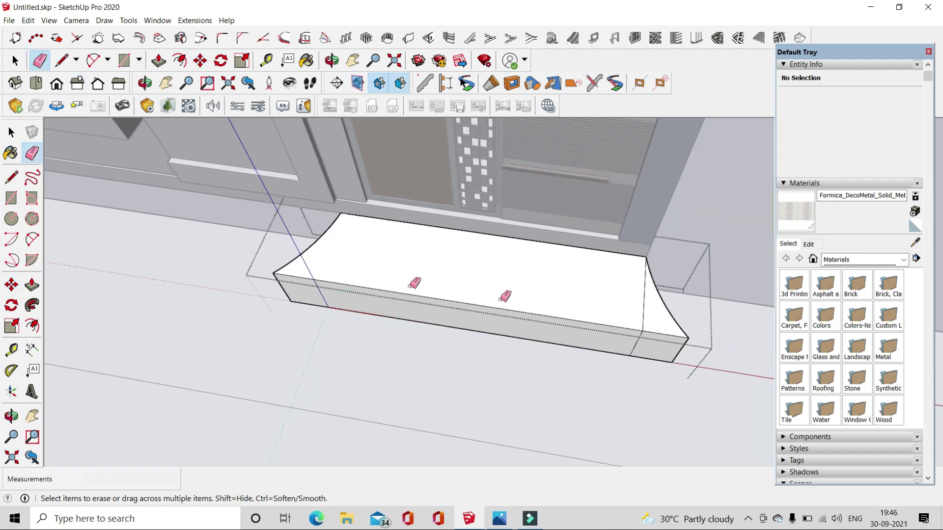
pyautogui.moveTo(415, 279); pyautogui.dragTo(588, 284, button='middle')
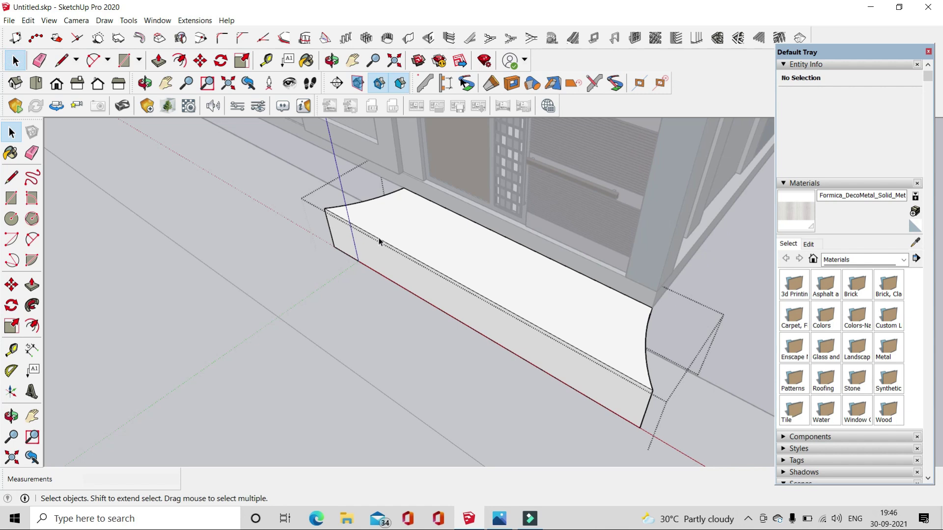
pyautogui.moveTo(391, 239); pyautogui.dragTo(343, 207, button='middle')
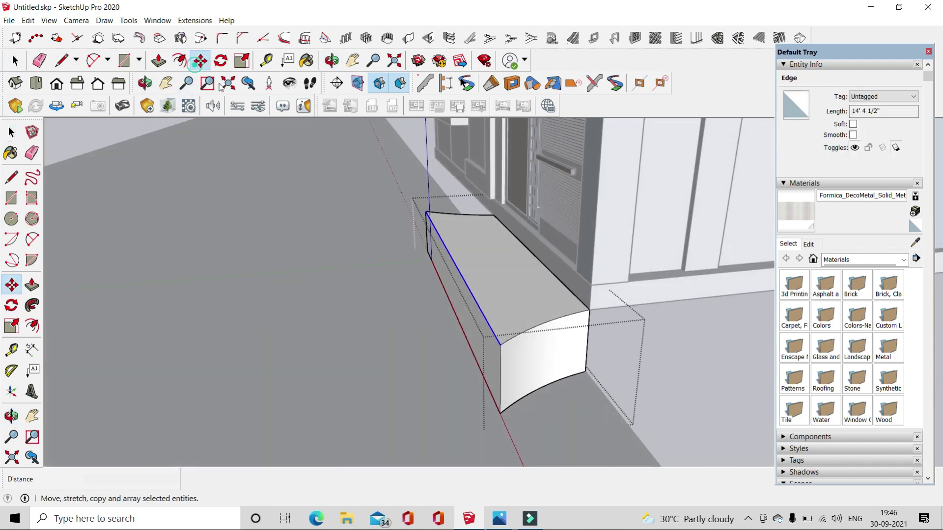
# - Attempt to move the block's top edge, then measure from the block's corner
pyautogui.click(500, 347)
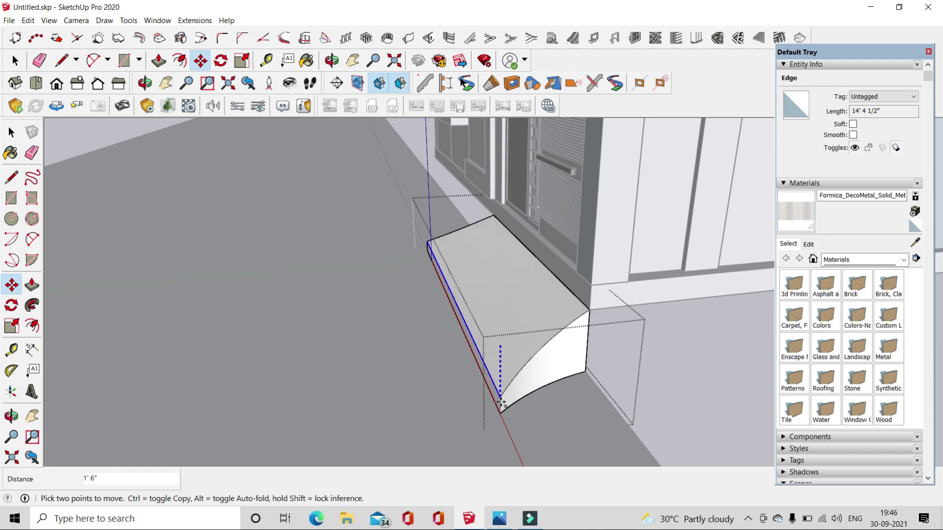
pyautogui.scroll(2, 501, 410)
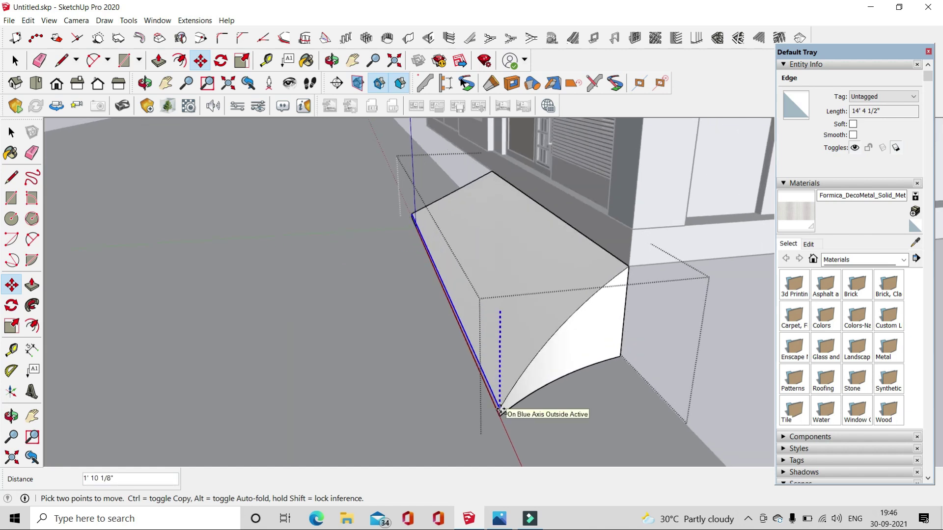
pyautogui.press('space')
pyautogui.moveTo(486, 255)
pyautogui.mouseDown(button='middle')
pyautogui.moveTo(524, 239)
pyautogui.moveTo(490, 321)
pyautogui.moveTo(418, 279)
pyautogui.moveTo(444, 259)
pyautogui.moveTo(407, 275)
pyautogui.mouseUp(button='middle')
pyautogui.press('m')
pyautogui.scroll(3, 417, 294)
pyautogui.click(433, 328)
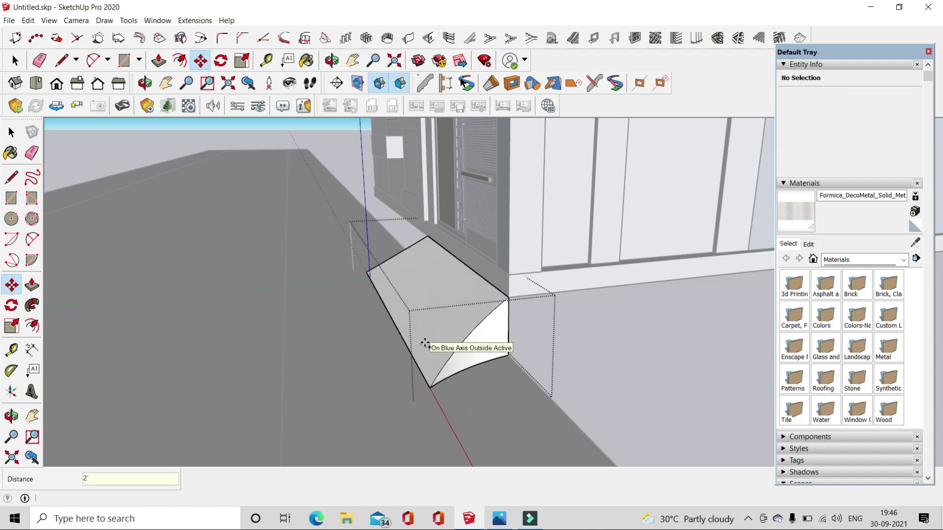
pyautogui.press('Escape')
pyautogui.press('space')
pyautogui.press('t')
pyautogui.click(508, 297)
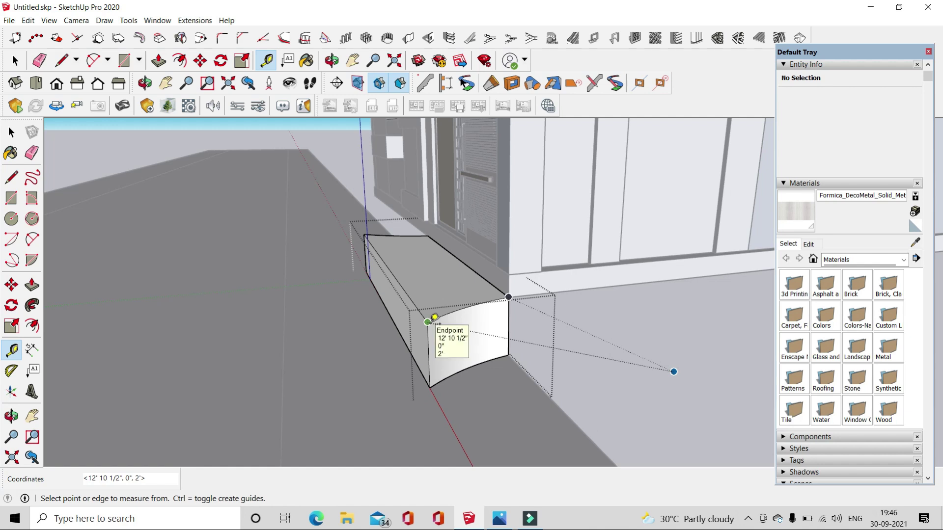
pyautogui.press('space')
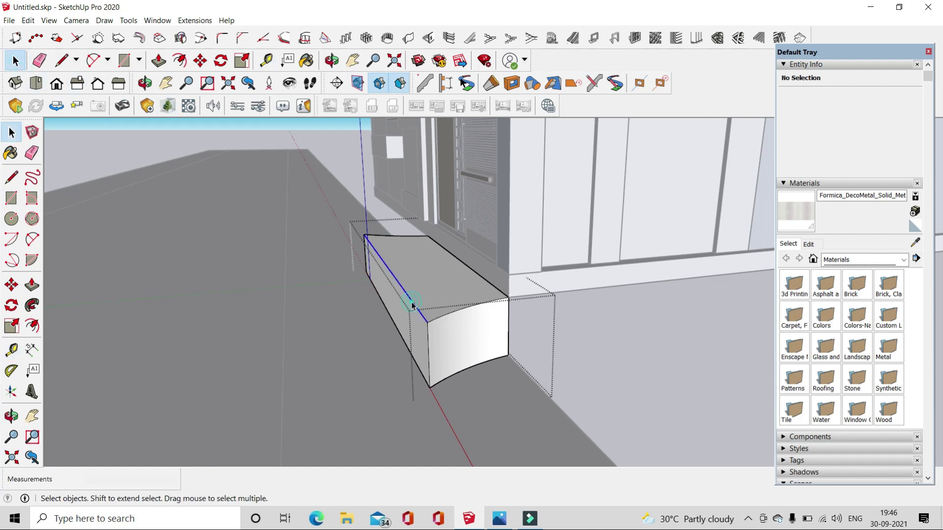
# - Lower the block's outer top edge 21" down the blue axis to slope the top
pyautogui.click(411, 306)
pyautogui.press('m')
pyautogui.click(425, 322)
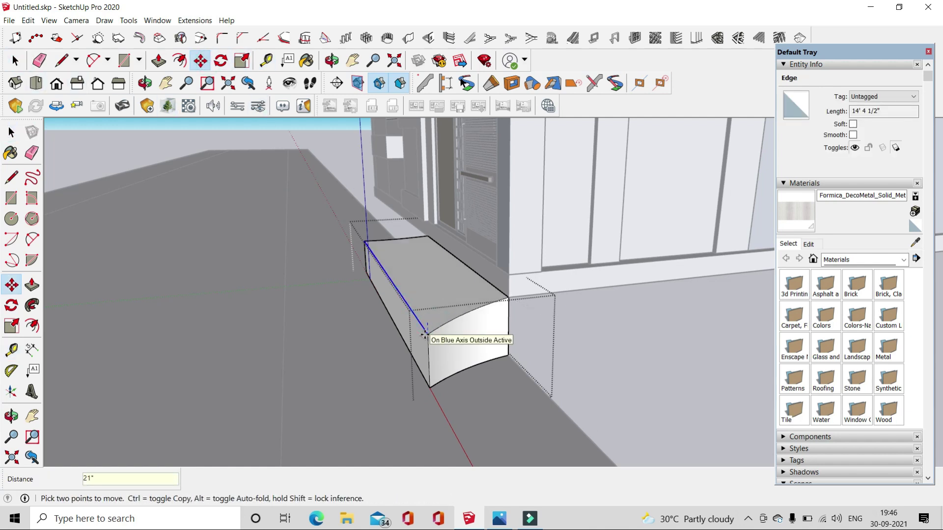
pyautogui.press('Return')
pyautogui.moveTo(431, 280); pyautogui.dragTo(399, 270, button='middle')
# - Hide the building geometry to isolate the entrance ramp
pyautogui.press('p')
pyautogui.scroll(2, 374, 227)
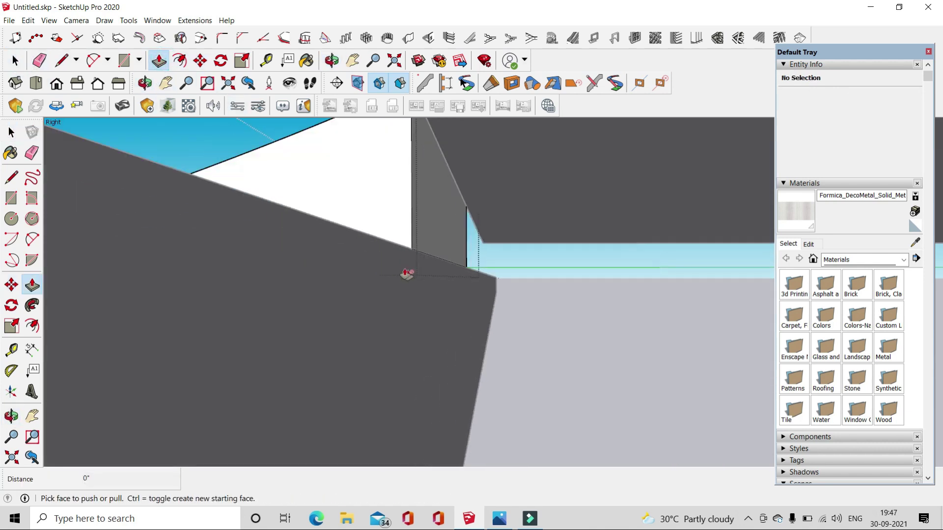
pyautogui.click(406, 270)
pyautogui.moveTo(404, 271)
pyautogui.mouseDown(button='middle')
pyautogui.moveTo(389, 320)
pyautogui.moveTo(505, 284)
pyautogui.moveTo(227, 252)
pyautogui.mouseUp(button='middle')
pyautogui.press('space')
pyautogui.moveTo(236, 212)
pyautogui.mouseDown(button='middle')
pyautogui.moveTo(456, 154)
pyautogui.moveTo(465, 209)
pyautogui.mouseUp(button='middle')
pyautogui.rightClick(464, 209)
pyautogui.click(436, 221)
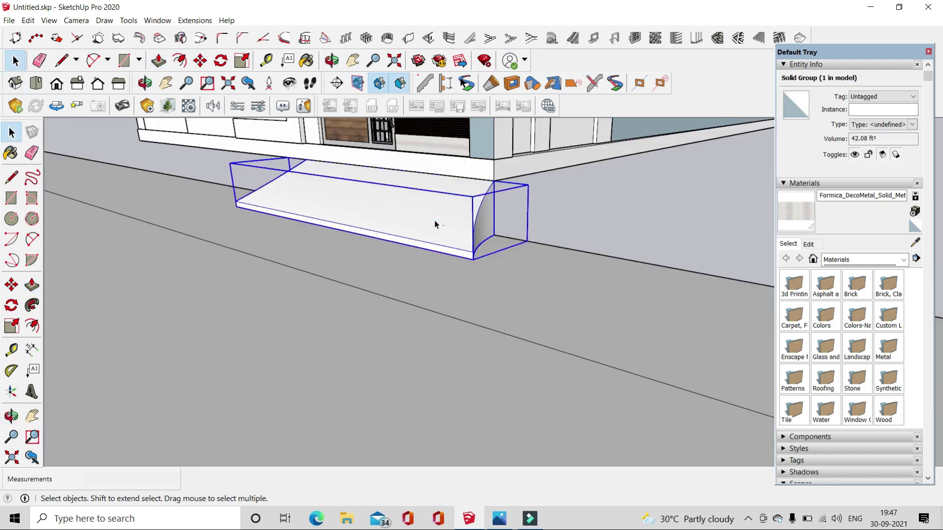
pyautogui.tripleClick(530, 154)
pyautogui.rightClick(532, 158)
pyautogui.click(556, 187)
pyautogui.moveTo(557, 187)
pyautogui.mouseDown(button='middle')
pyautogui.moveTo(427, 157)
pyautogui.moveTo(438, 211)
pyautogui.mouseUp(button='middle')
# - Try raising the ramp's underside 3 inches with Push/Pull, then undo it
pyautogui.press('e')
pyautogui.press('p')
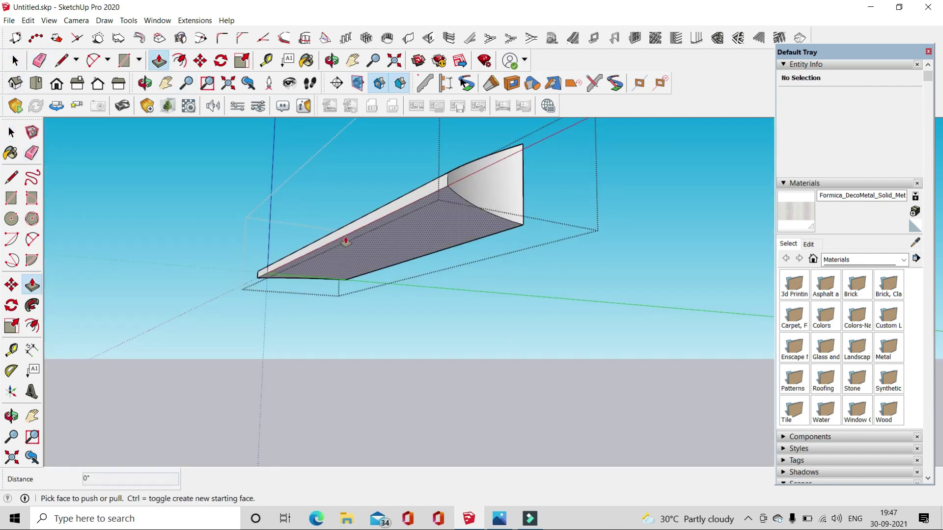
pyautogui.click(393, 236)
pyautogui.press('Escape')
pyautogui.press('e')
pyautogui.scroll(2, 310, 288)
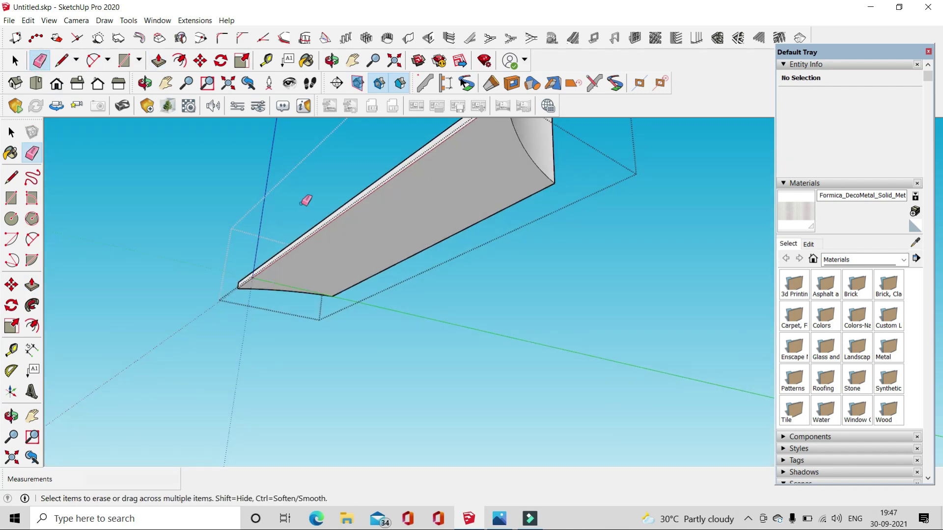
pyautogui.scroll(-3, 306, 201)
pyautogui.press('p')
pyautogui.moveTo(472, 223); pyautogui.dragTo(467, 198)
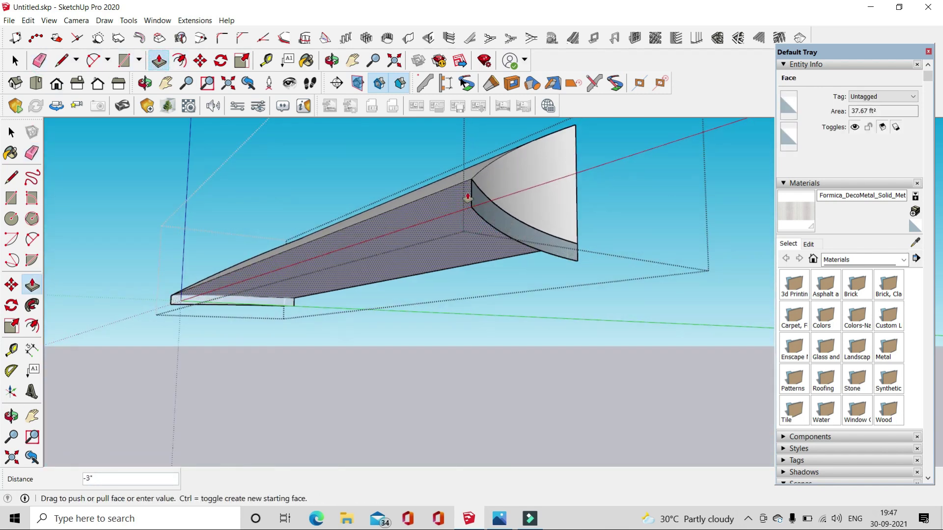
pyautogui.press('Escape')
pyautogui.press('e')
pyautogui.scroll(1, 473, 192)
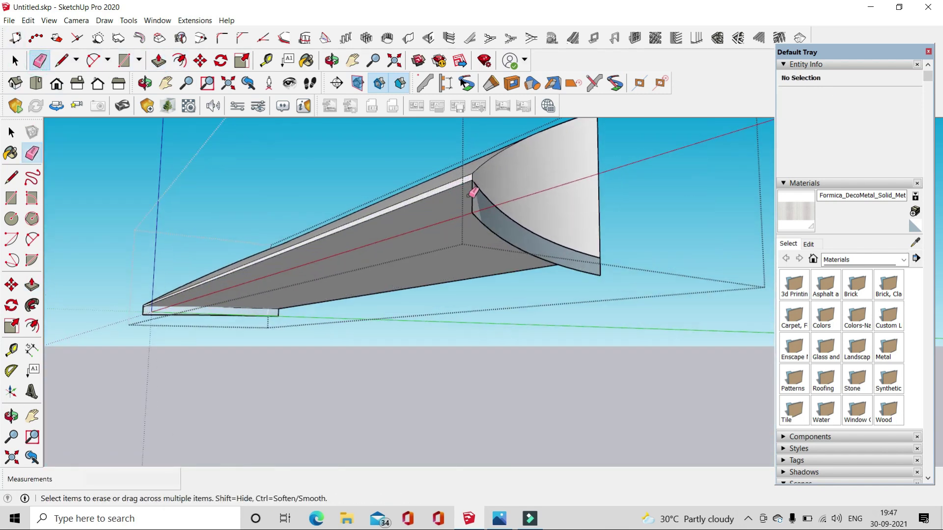
pyautogui.moveTo(484, 212); pyautogui.dragTo(469, 237, button='middle')
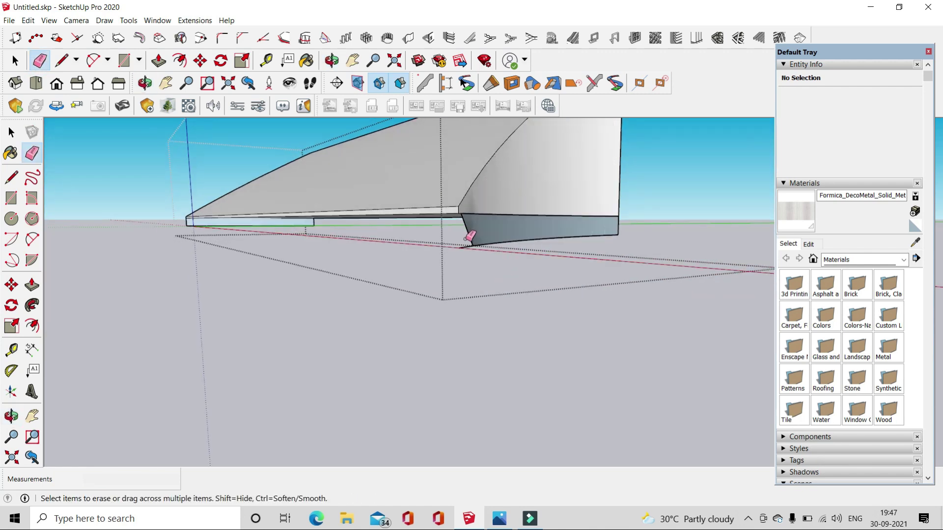
pyautogui.hotkey('ctrl', 'z')
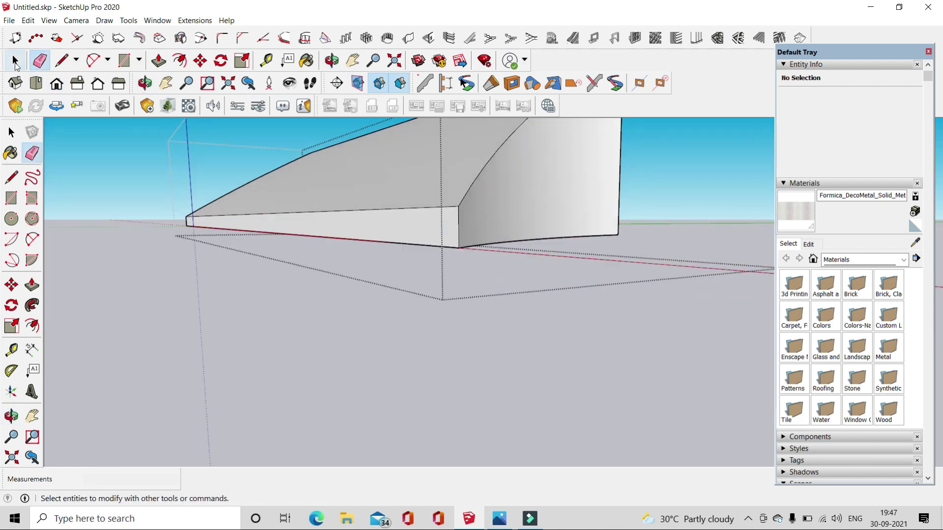
# - Window-select the ramp's geometry and show the hidden building again
pyautogui.click(15, 60)
pyautogui.moveTo(387, 194); pyautogui.dragTo(385, 223, button='middle')
pyautogui.moveTo(674, 354); pyautogui.dragTo(645, 344)
pyautogui.moveTo(631, 309)
pyautogui.mouseDown(button='middle')
pyautogui.moveTo(393, 263)
pyautogui.moveTo(667, 286)
pyautogui.moveTo(735, 301)
pyautogui.moveTo(593, 274)
pyautogui.mouseUp(button='middle')
pyautogui.press('m')
pyautogui.moveTo(358, 267)
pyautogui.mouseDown(button='middle')
pyautogui.moveTo(406, 372)
pyautogui.moveTo(403, 312)
pyautogui.moveTo(436, 364)
pyautogui.mouseUp(button='middle')
pyautogui.press('space')
pyautogui.click(436, 364)
pyautogui.click(50, 20)
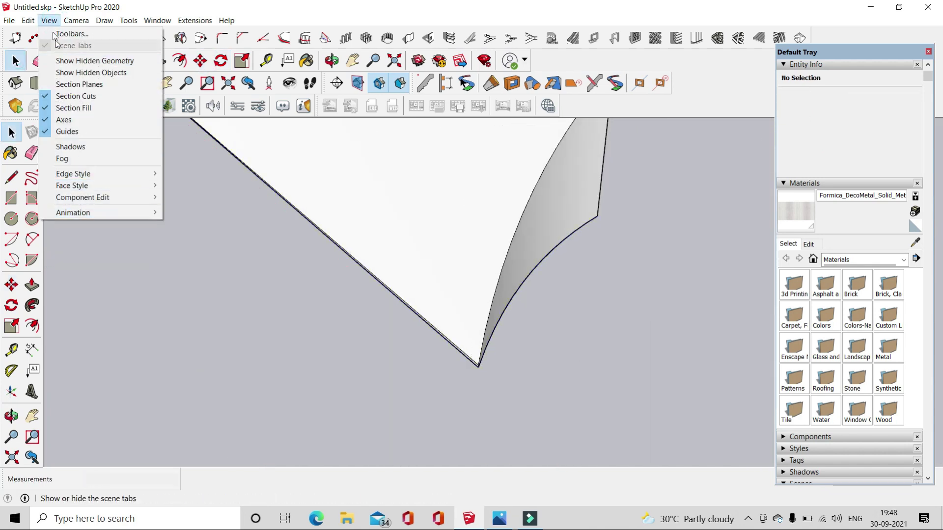
pyautogui.click(211, 209)
# - Move the ramp 3 1/8" by its corner into place against the plinth
pyautogui.scroll(-3, 482, 334)
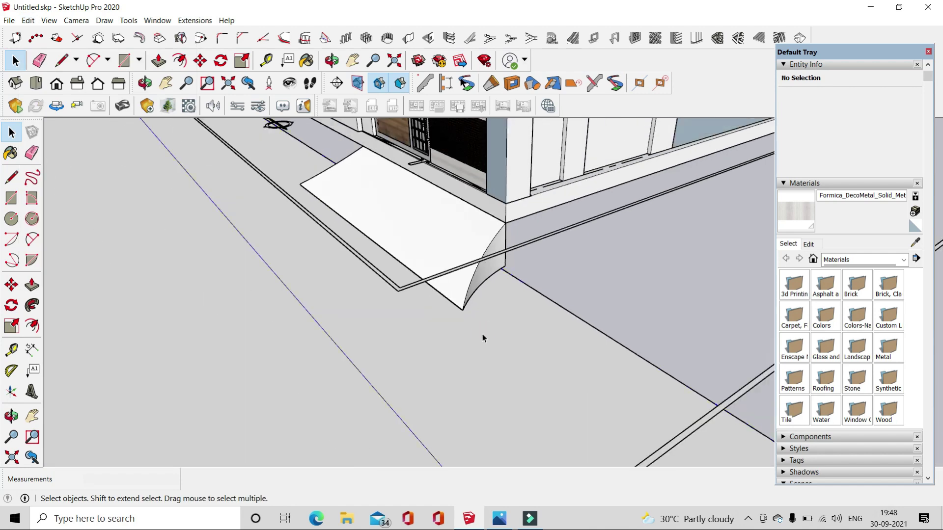
pyautogui.click(200, 60)
pyautogui.scroll(2, 503, 284)
pyautogui.scroll(2, 503, 270)
pyautogui.scroll(2, 509, 267)
pyautogui.click(511, 267)
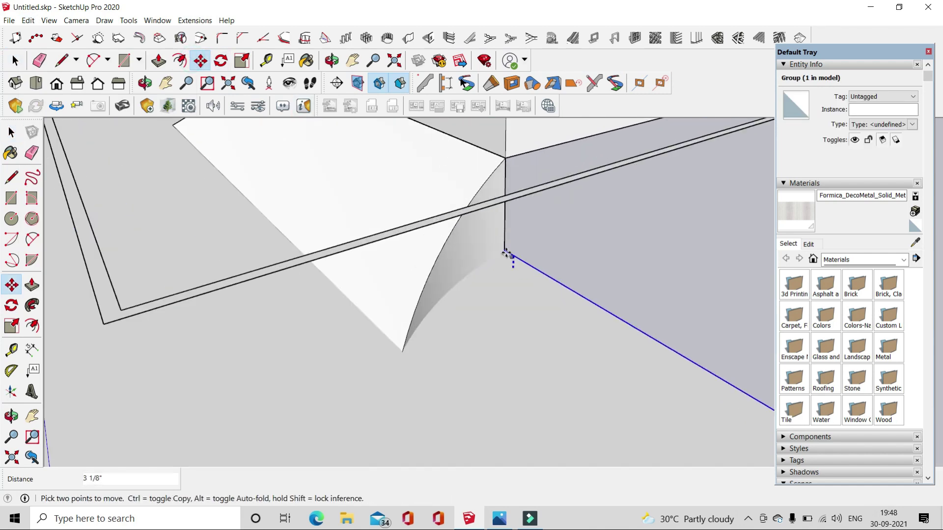
pyautogui.press('space')
pyautogui.click(673, 227)
# - Check the front at street level against the reference photo of the house
pyautogui.scroll(-5, 517, 290)
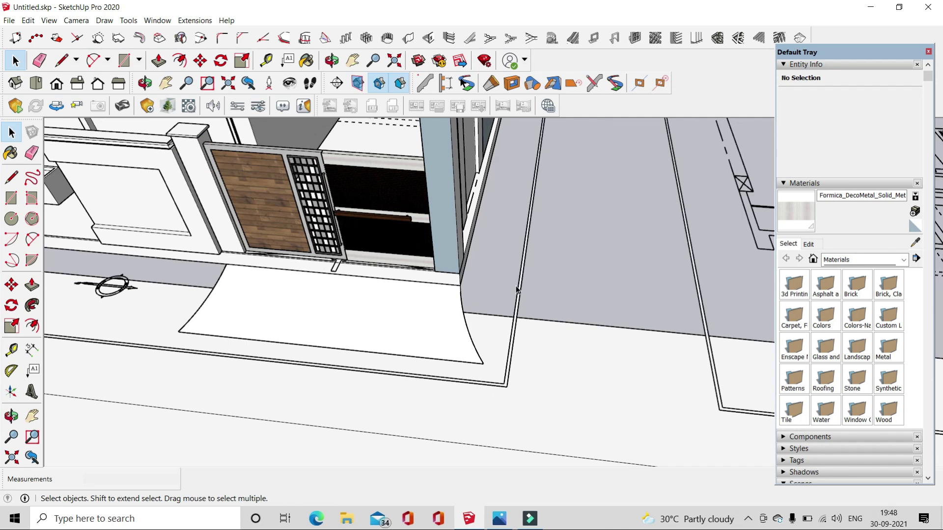
pyautogui.rightClick(519, 287)
pyautogui.click(558, 322)
pyautogui.scroll(-5, 559, 322)
pyautogui.moveTo(559, 322)
pyautogui.mouseDown(button='middle')
pyautogui.moveTo(425, 260)
pyautogui.moveTo(526, 288)
pyautogui.mouseUp(button='middle')
pyautogui.scroll(-2, 528, 292)
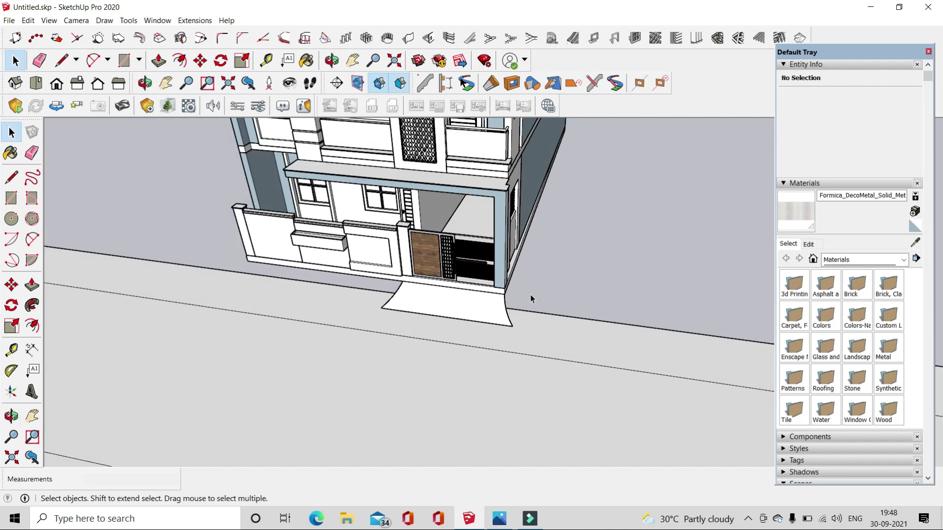
pyautogui.click(499, 519)
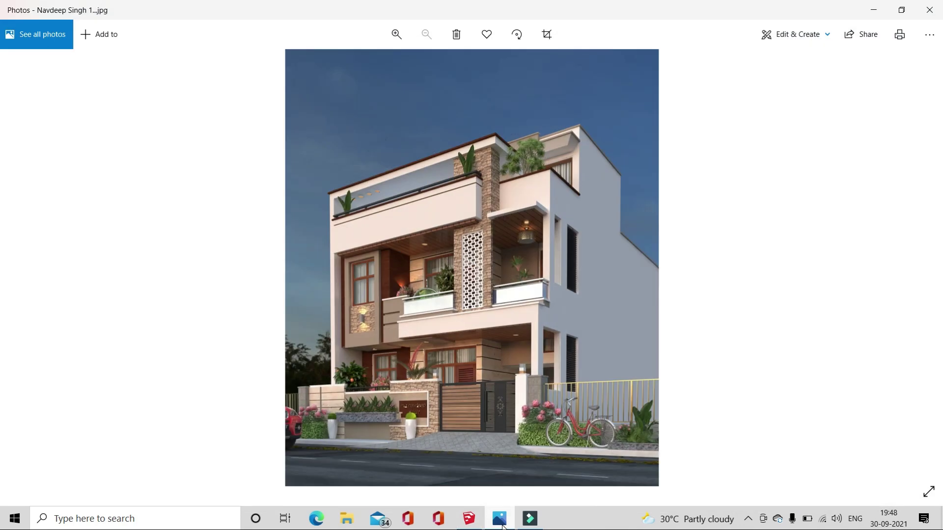
pyautogui.click(499, 518)
pyautogui.moveTo(457, 314)
pyautogui.mouseDown(button='middle')
pyautogui.moveTo(469, 295)
pyautogui.moveTo(619, 196)
pyautogui.moveTo(620, 210)
pyautogui.mouseUp(button='middle')
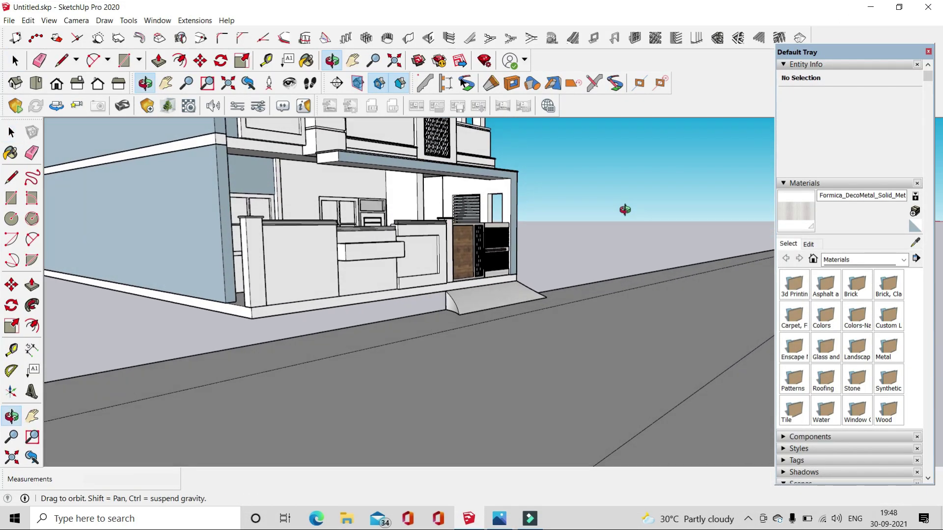
# - Tidy the plinth corner beside the ramp, adding a line and erasing stray edges
pyautogui.scroll(5, 252, 319)
pyautogui.press('p')
pyautogui.click(240, 316)
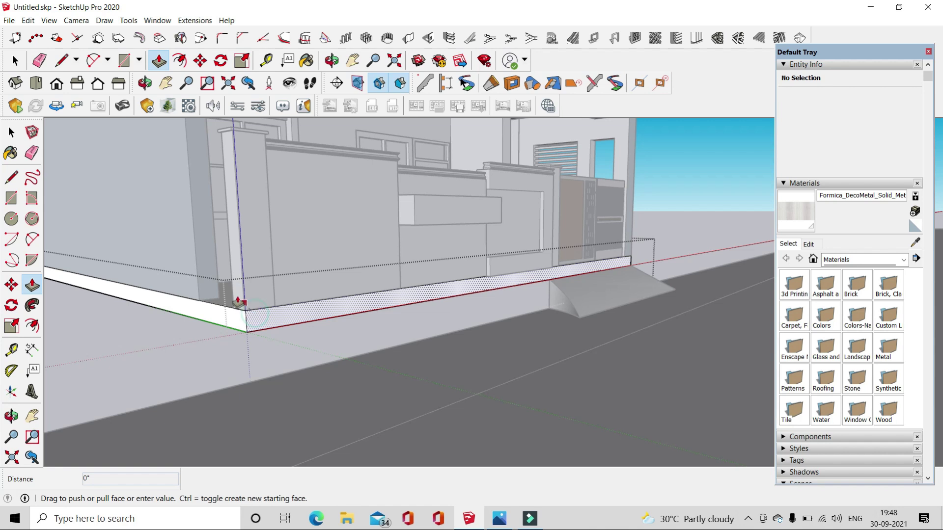
pyautogui.click(241, 318)
pyautogui.press('l')
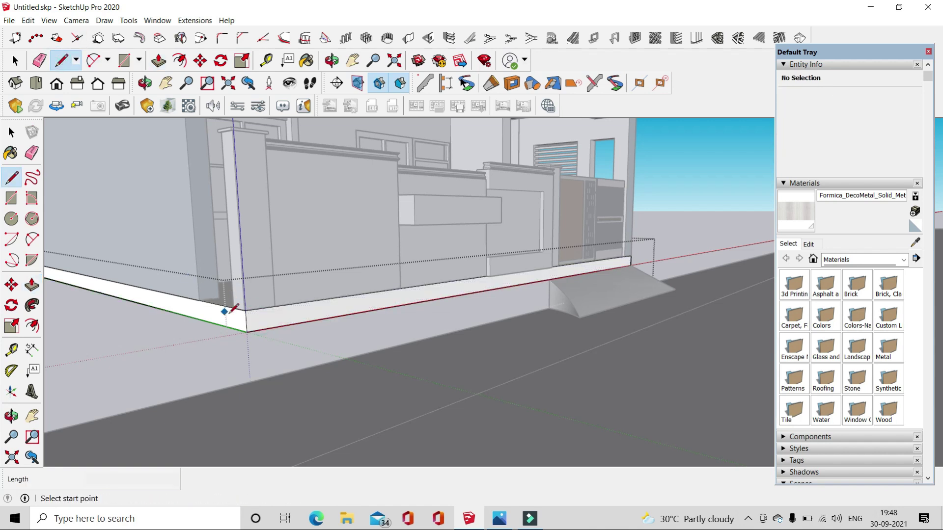
pyautogui.scroll(1, 235, 314)
pyautogui.click(235, 321)
pyautogui.click(165, 58)
pyautogui.click(228, 320)
pyautogui.scroll(-2, 596, 287)
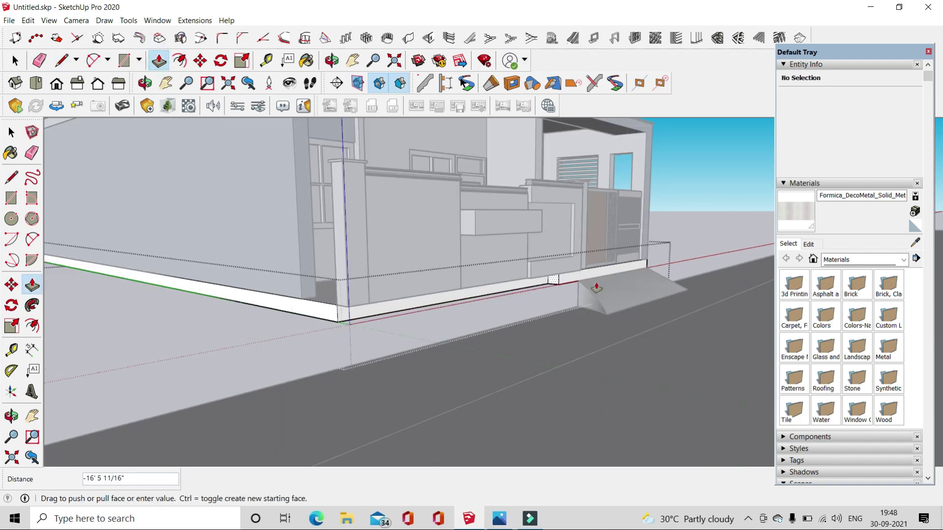
pyautogui.click(40, 60)
pyautogui.scroll(3, 647, 268)
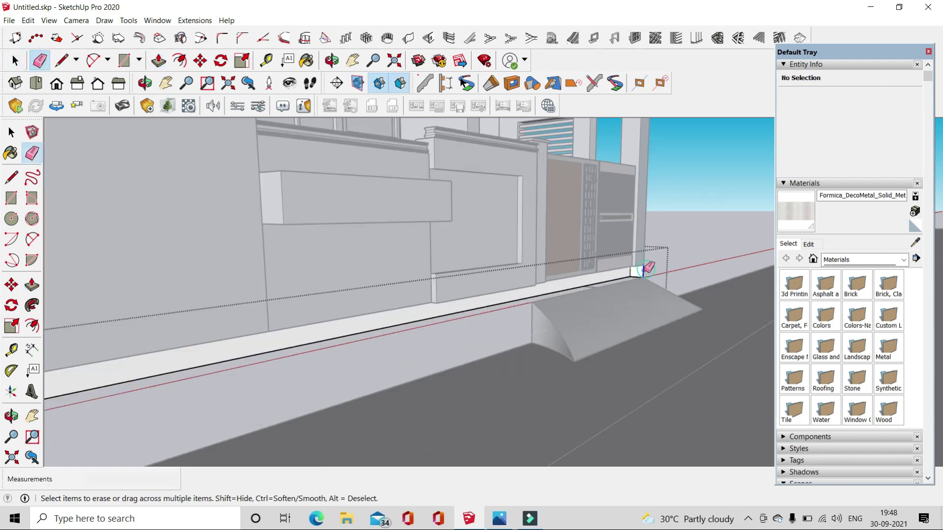
# - Select the front boundary wall and gate pieces, then select the entrance ramp group
pyautogui.moveTo(645, 272)
pyautogui.mouseDown(button='middle')
pyautogui.moveTo(592, 211)
pyautogui.moveTo(591, 252)
pyautogui.moveTo(722, 195)
pyautogui.moveTo(645, 240)
pyautogui.mouseUp(button='middle')
pyautogui.press('space')
pyautogui.click(501, 242)
pyautogui.moveTo(501, 242); pyautogui.dragTo(511, 255, button='middle')
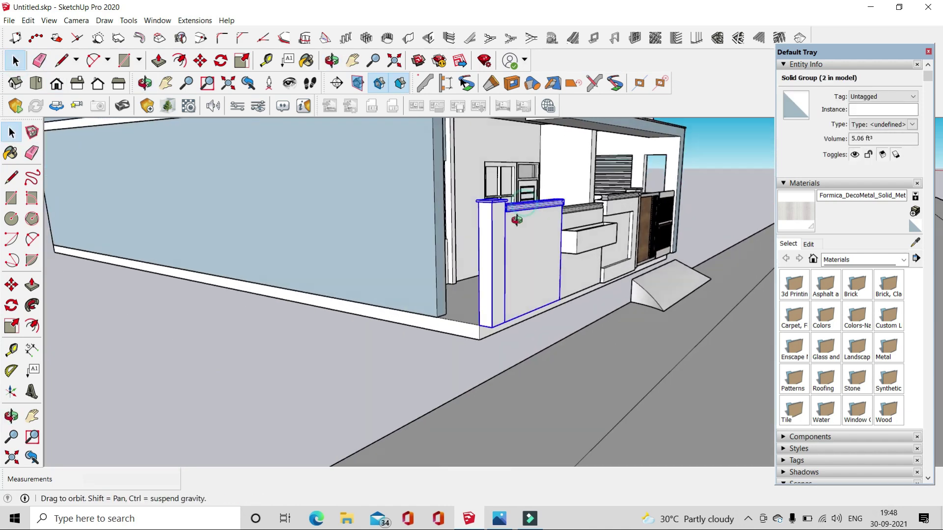
pyautogui.scroll(3, 511, 258)
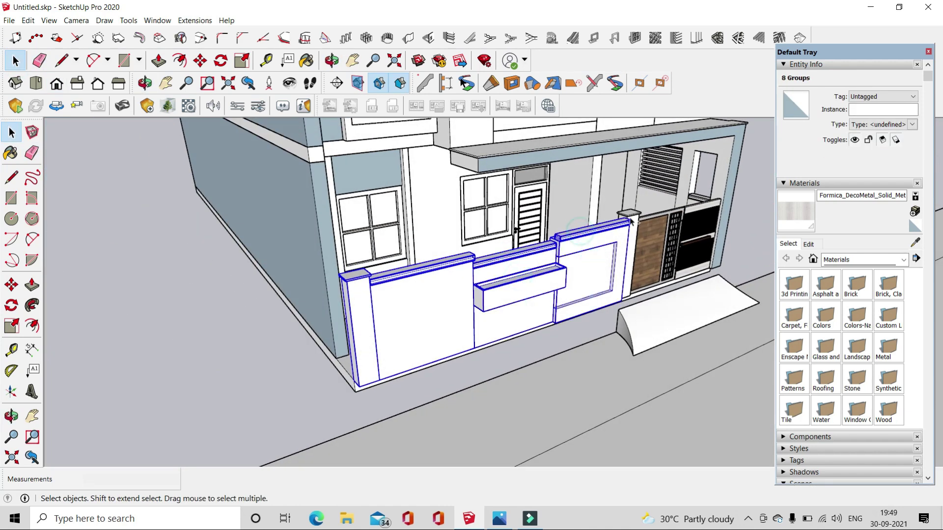
pyautogui.keyDown('shift'); pyautogui.click(632, 221); pyautogui.keyUp('shift')
pyautogui.moveTo(632, 221); pyautogui.dragTo(713, 280, button='middle')
pyautogui.moveTo(554, 272); pyautogui.dragTo(306, 217, button='middle')
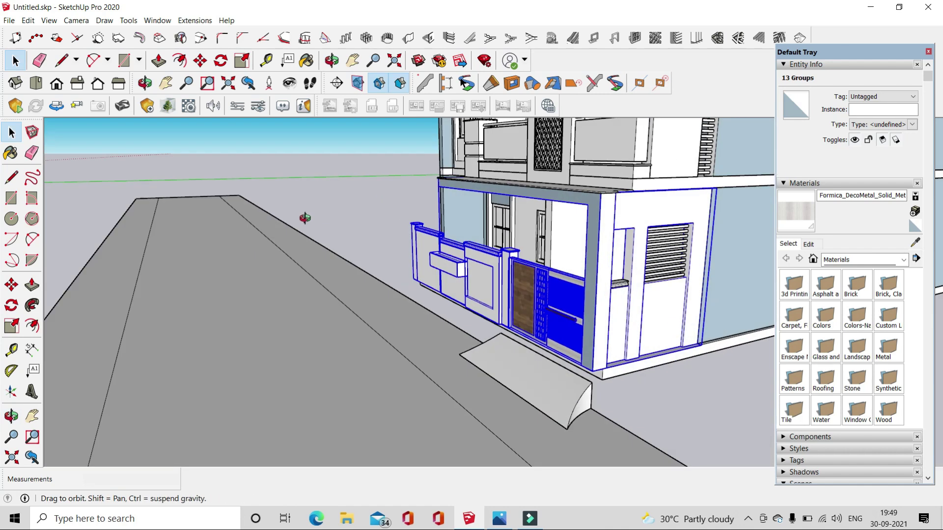
pyautogui.click(678, 392)
pyautogui.moveTo(678, 391)
pyautogui.mouseDown(button='middle')
pyautogui.moveTo(714, 392)
pyautogui.moveTo(620, 325)
pyautogui.moveTo(574, 337)
pyautogui.mouseUp(button='middle')
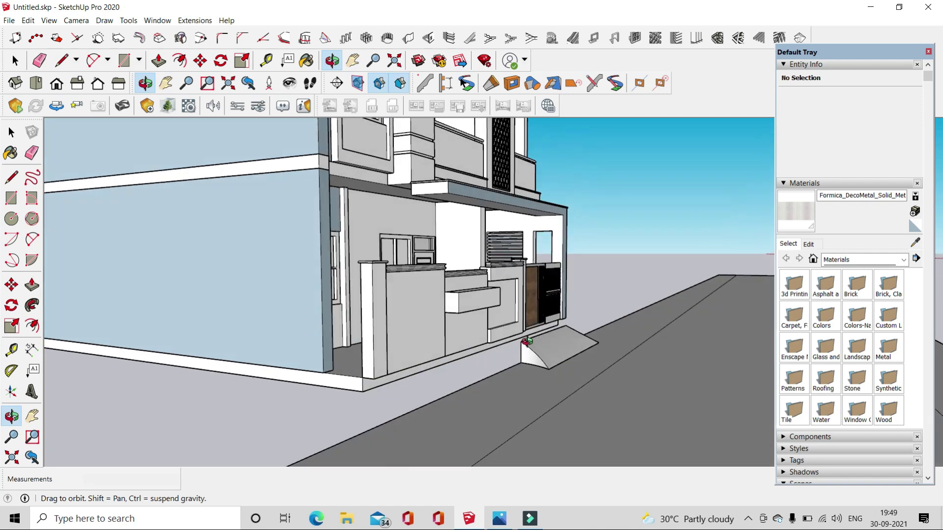
pyautogui.click(575, 337)
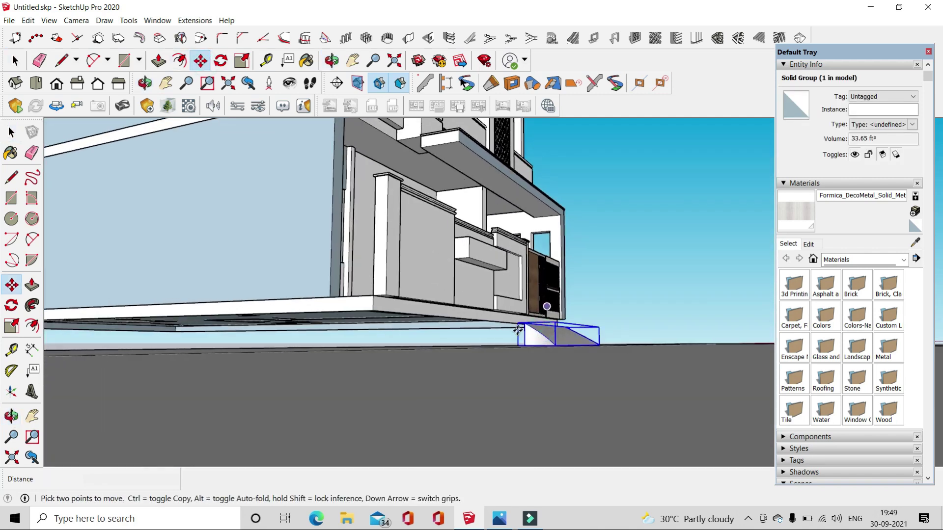
# - Move the ramp by its corner toward the plinth edge in front of the gate
pyautogui.click(518, 329)
pyautogui.scroll(3, 518, 329)
pyautogui.scroll(3, 510, 334)
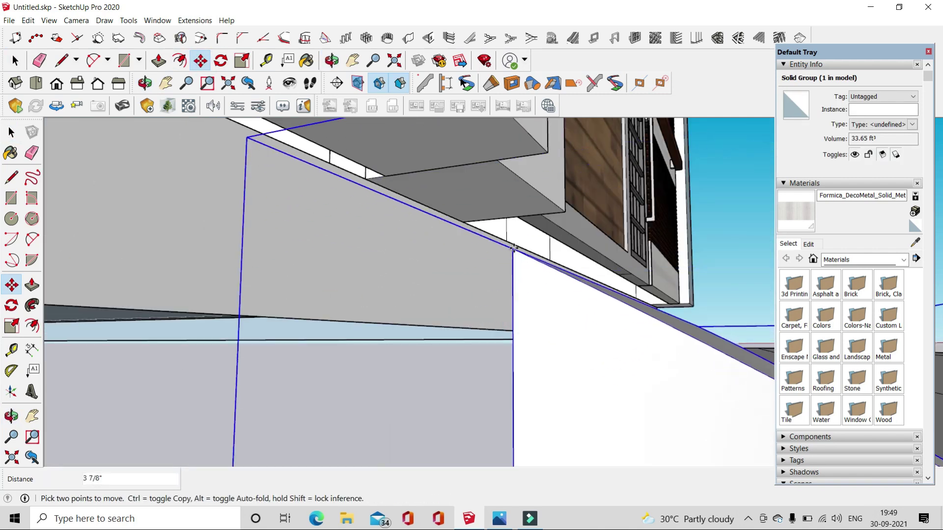
pyautogui.click(512, 244)
pyautogui.moveTo(512, 244)
pyautogui.mouseDown(button='middle')
pyautogui.moveTo(297, 322)
pyautogui.moveTo(659, 275)
pyautogui.mouseUp(button='middle')
pyautogui.scroll(3, 634, 309)
pyautogui.scroll(2, 621, 333)
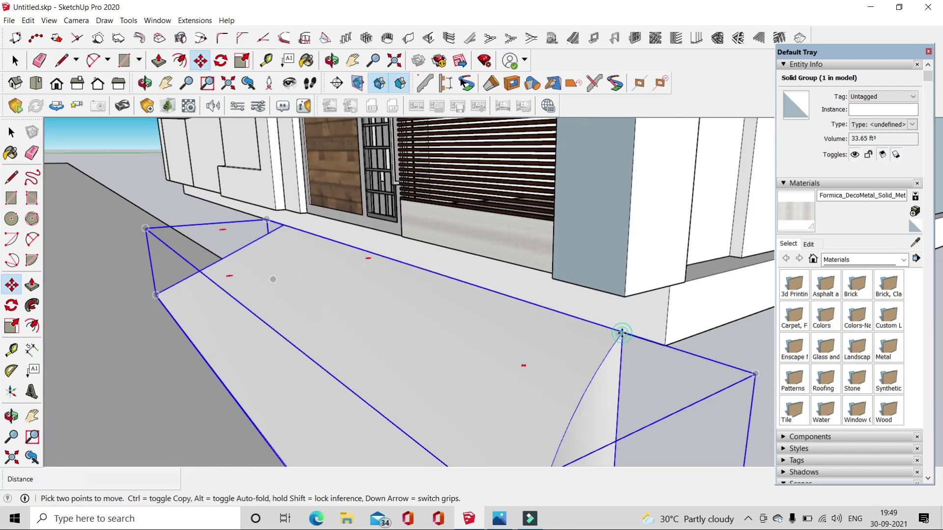
pyautogui.click(621, 333)
pyautogui.moveTo(621, 333)
pyautogui.mouseDown(button='middle')
pyautogui.moveTo(540, 206)
pyautogui.moveTo(623, 237)
pyautogui.moveTo(537, 273)
pyautogui.moveTo(467, 320)
pyautogui.mouseUp(button='middle')
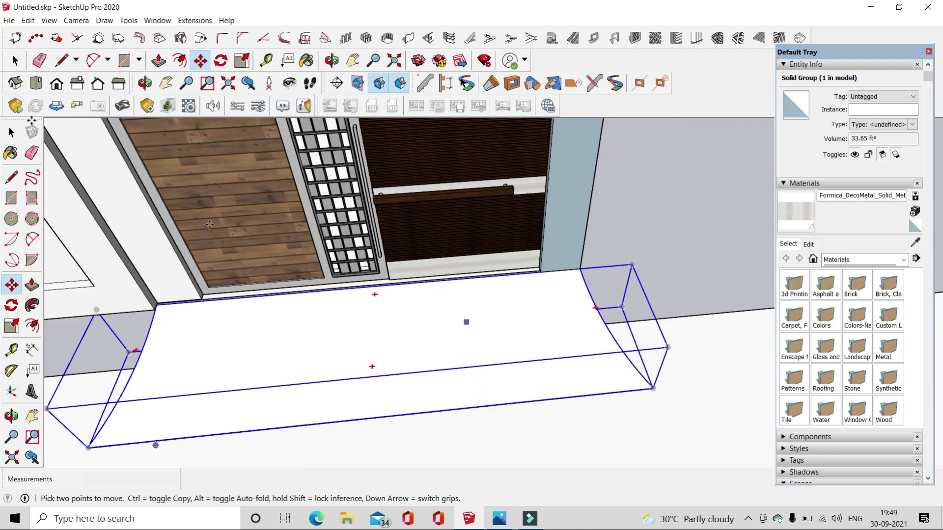
pyautogui.click(15, 60)
# - Reselect the ramp and shift it 9" so it sits snugly before the gate
pyautogui.moveTo(572, 202)
pyautogui.mouseDown(button='middle')
pyautogui.moveTo(381, 268)
pyautogui.moveTo(147, 137)
pyautogui.mouseUp(button='middle')
pyautogui.click(486, 382)
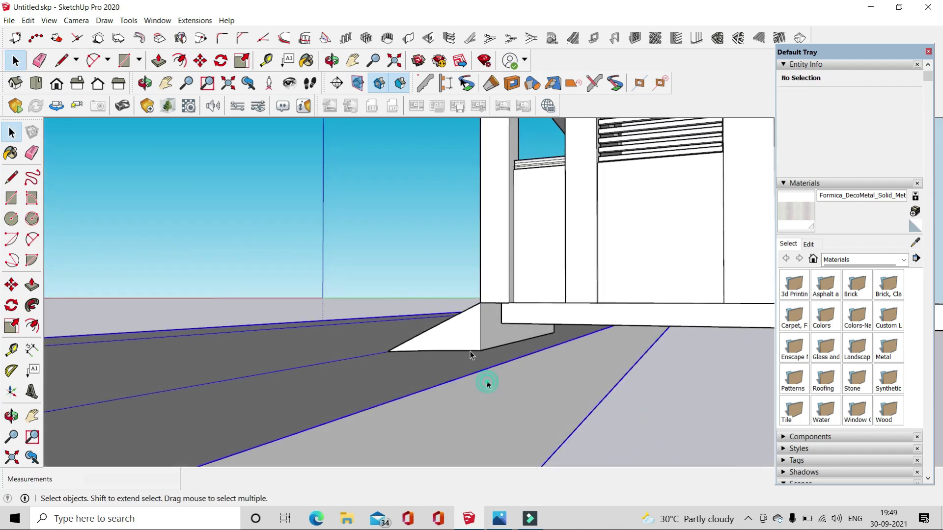
pyautogui.press('m')
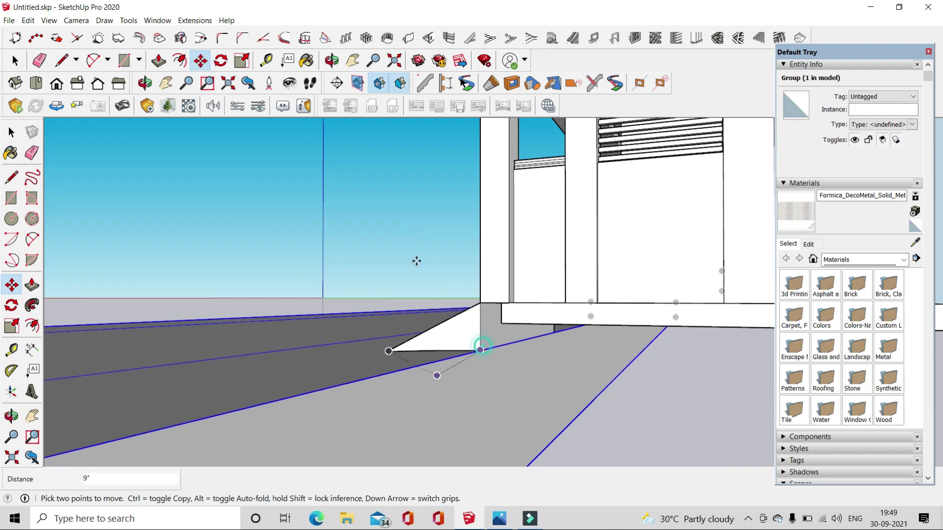
pyautogui.scroll(-5, 251, 151)
pyautogui.press('space')
pyautogui.click(366, 158)
pyautogui.moveTo(366, 158)
pyautogui.mouseDown(button='middle')
pyautogui.moveTo(653, 137)
pyautogui.moveTo(260, 378)
pyautogui.moveTo(391, 309)
pyautogui.moveTo(535, 273)
pyautogui.moveTo(442, 221)
pyautogui.moveTo(467, 162)
pyautogui.mouseUp(button='middle')
pyautogui.scroll(3, 260, 378)
pyautogui.scroll(2, 442, 221)
pyautogui.press('t')
pyautogui.scroll(-2, 432, 226)
# - Measure the corner pillar's height with the Tape Measure
pyautogui.click(466, 162)
pyautogui.scroll(2, 436, 349)
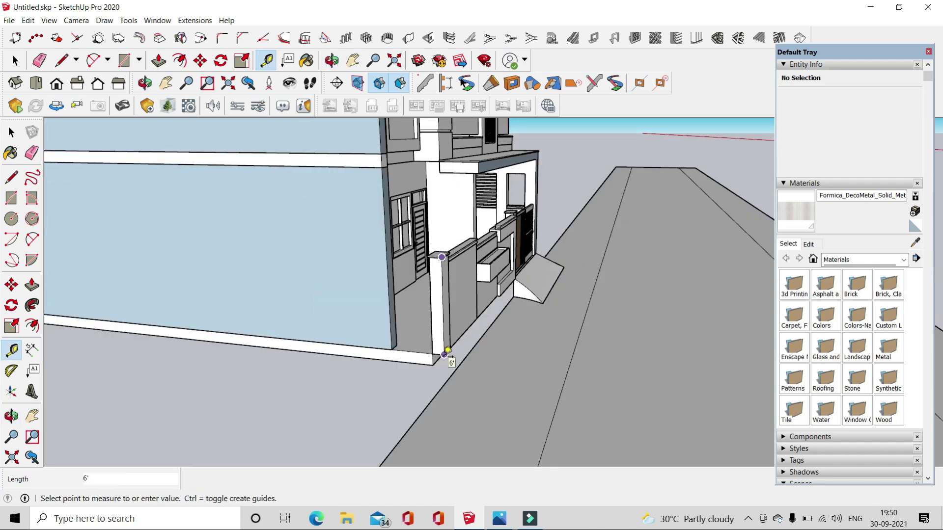
pyautogui.click(12, 132)
pyautogui.moveTo(71, 139)
pyautogui.mouseDown(button='middle')
pyautogui.moveTo(526, 273)
pyautogui.moveTo(314, 270)
pyautogui.moveTo(374, 275)
pyautogui.mouseUp(button='middle')
pyautogui.scroll(3, 373, 275)
# - Move the corner pillar's and wall's base down 1' 9 5/16" to road level
pyautogui.click(375, 246)
pyautogui.click(12, 285)
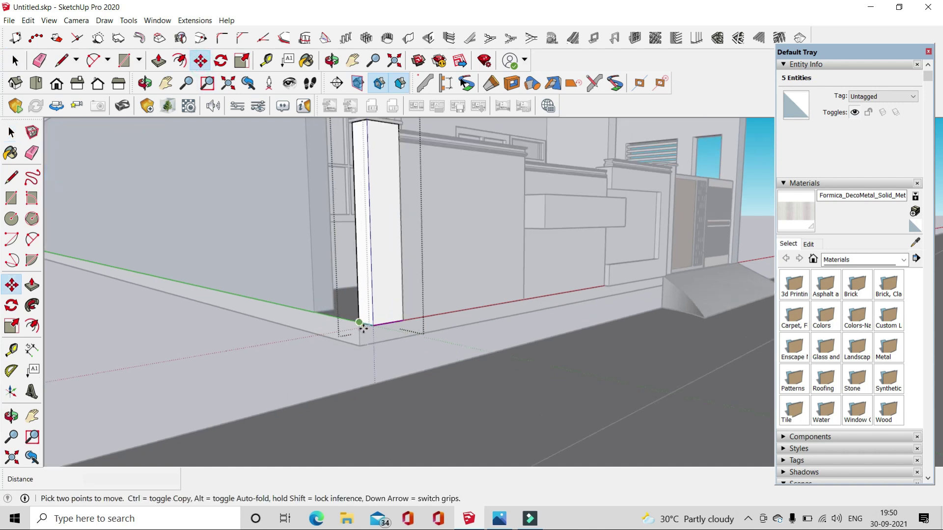
pyautogui.click(362, 328)
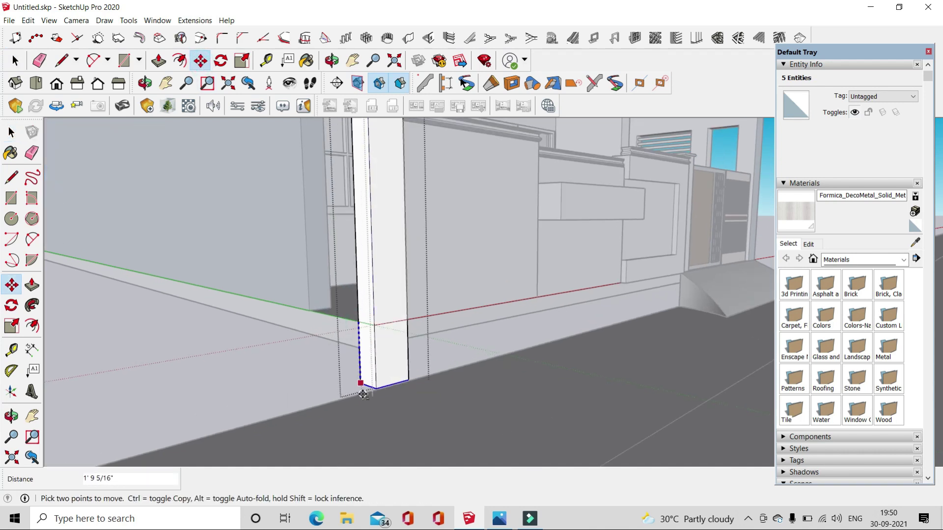
pyautogui.moveTo(362, 395); pyautogui.dragTo(233, 288, button='middle')
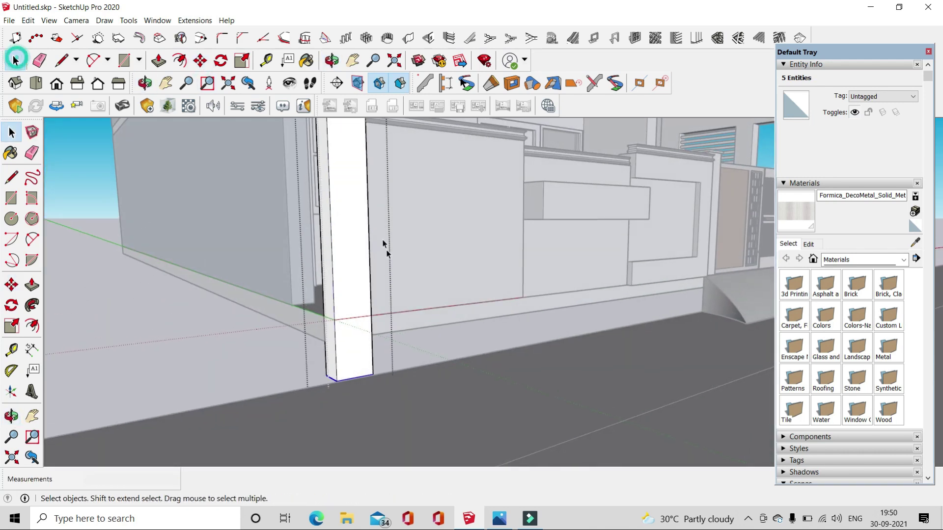
pyautogui.moveTo(384, 248); pyautogui.dragTo(385, 269, button='middle')
pyautogui.moveTo(193, 238); pyautogui.dragTo(580, 362)
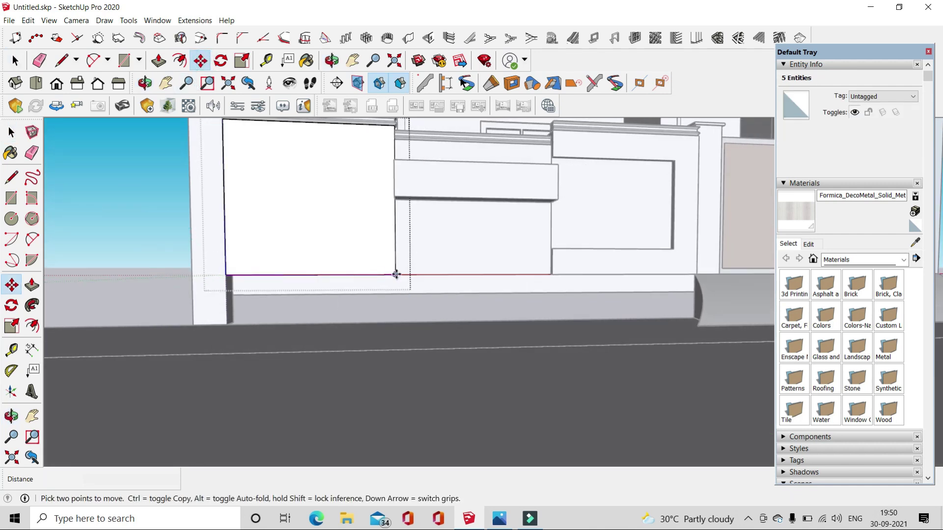
pyautogui.moveTo(308, 210); pyautogui.dragTo(407, 211, button='middle')
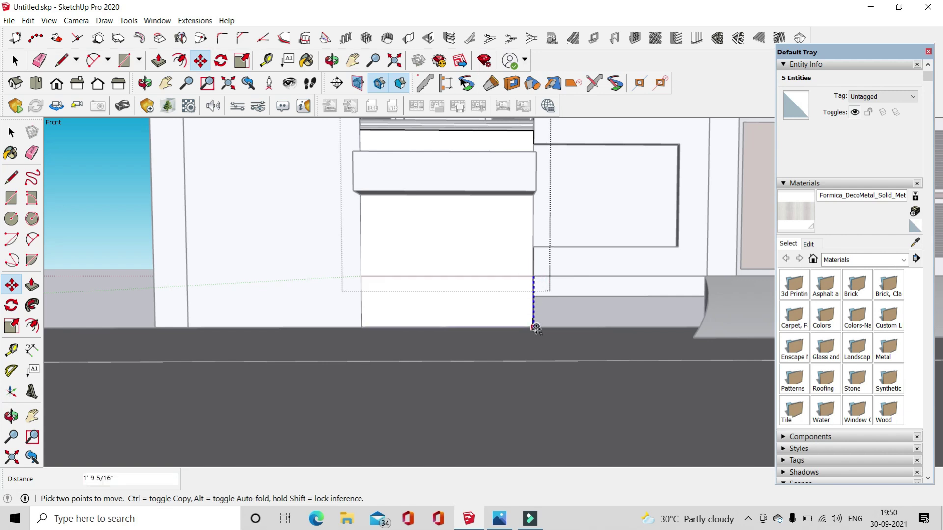
pyautogui.click(14, 60)
pyautogui.moveTo(606, 256); pyautogui.dragTo(447, 213, button='middle')
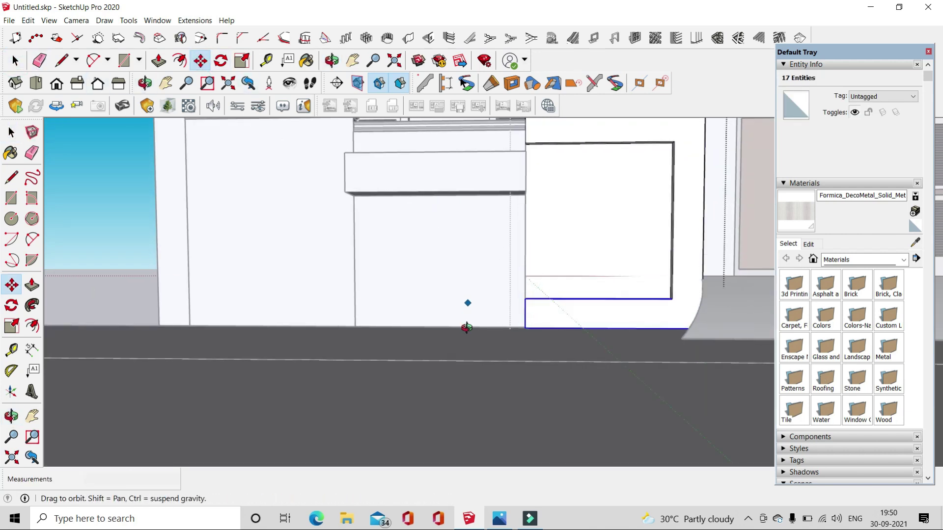
pyautogui.press('space')
pyautogui.scroll(-5, 322, 275)
pyautogui.moveTo(321, 275)
pyautogui.mouseDown(button='middle')
pyautogui.moveTo(362, 292)
pyautogui.moveTo(506, 309)
pyautogui.moveTo(518, 353)
pyautogui.mouseUp(button='middle')
# - Inside the ramp group, move the side edges to reshape its flared sides
pyautogui.click(250, 66)
pyautogui.click(21, 62)
pyautogui.doubleClick(431, 305)
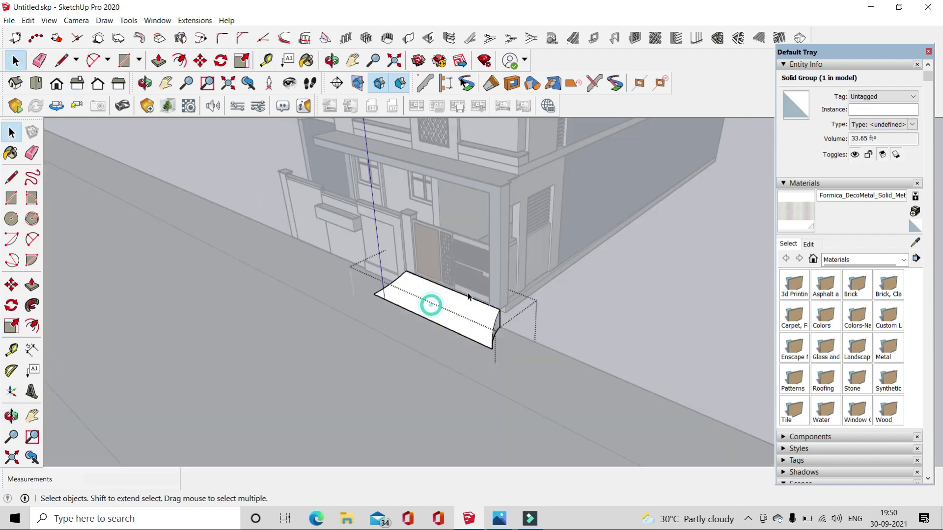
pyautogui.press('m')
pyautogui.scroll(2, 500, 312)
pyautogui.scroll(2, 502, 313)
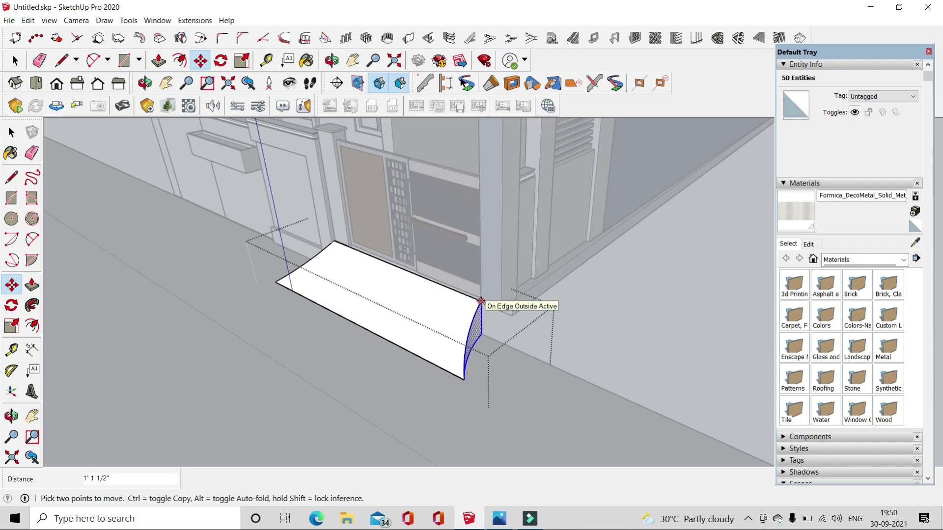
pyautogui.click(22, 64)
pyautogui.moveTo(396, 177); pyautogui.dragTo(689, 328, button='middle')
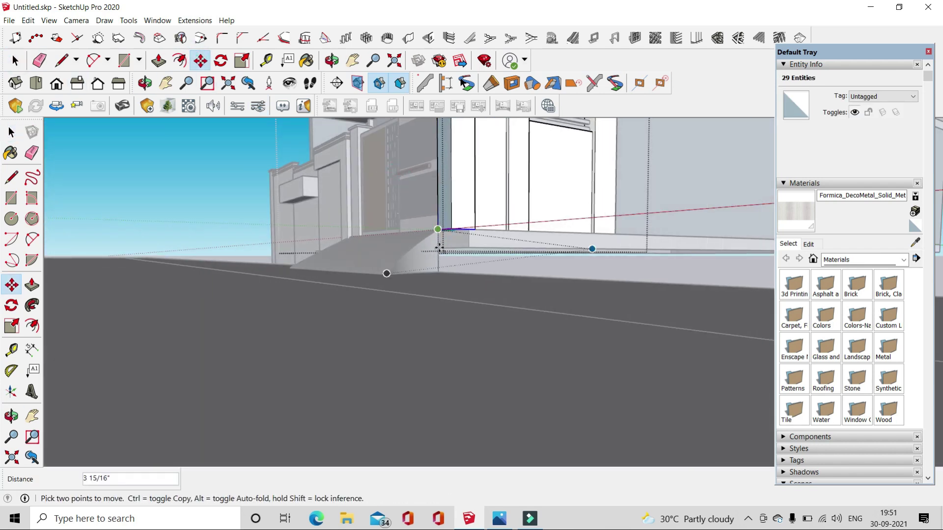
pyautogui.click(16, 62)
pyautogui.moveTo(275, 305); pyautogui.dragTo(359, 199, button='middle')
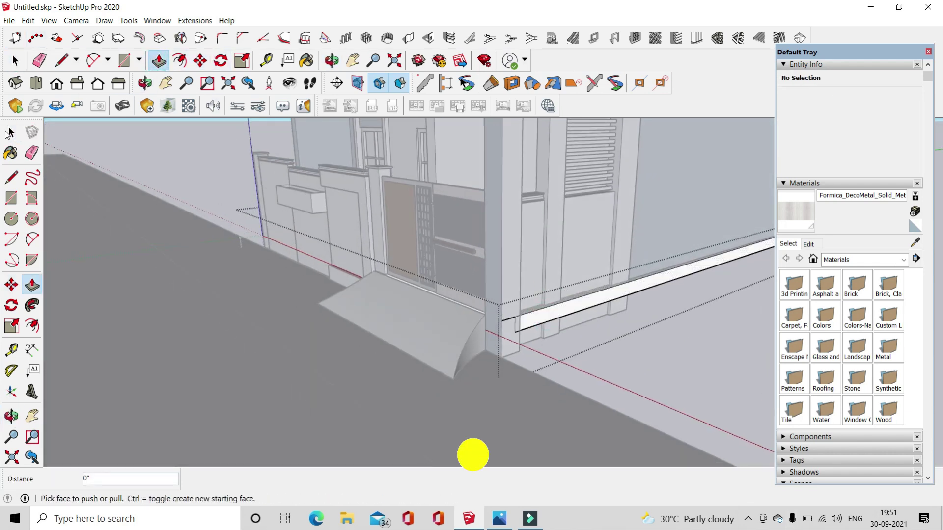
pyautogui.click(17, 61)
pyautogui.moveTo(295, 344)
pyautogui.mouseDown(button='middle')
pyautogui.moveTo(326, 362)
pyautogui.moveTo(337, 431)
pyautogui.moveTo(435, 340)
pyautogui.moveTo(477, 343)
pyautogui.moveTo(467, 344)
pyautogui.mouseUp(button='middle')
# - Select the plinth strip along the side wall and inspect its corner end
pyautogui.press('o')
pyautogui.moveTo(467, 343)
pyautogui.mouseDown()
pyautogui.moveTo(459, 368)
pyautogui.moveTo(516, 376)
pyautogui.moveTo(560, 348)
pyautogui.moveTo(627, 256)
pyautogui.moveTo(490, 258)
pyautogui.mouseUp()
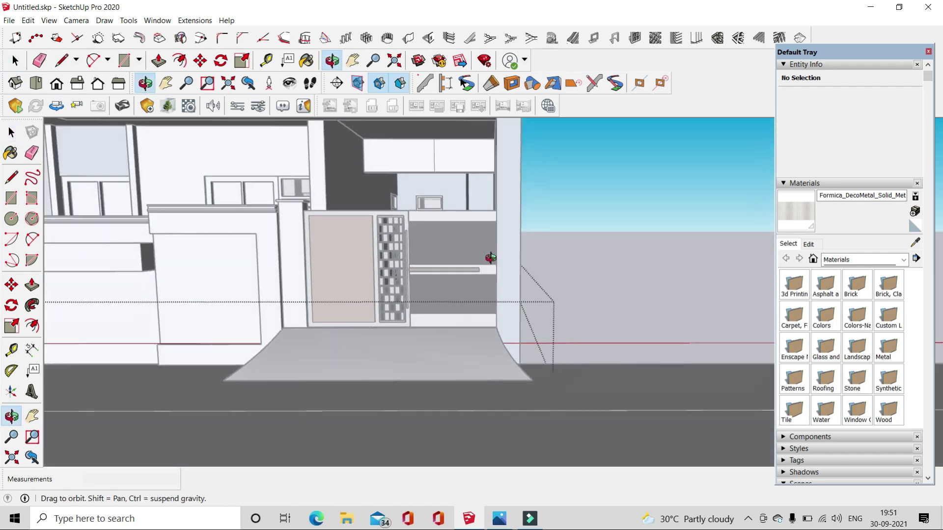
pyautogui.click(549, 331)
pyautogui.moveTo(549, 331); pyautogui.dragTo(239, 156, button='middle')
pyautogui.scroll(5, 479, 351)
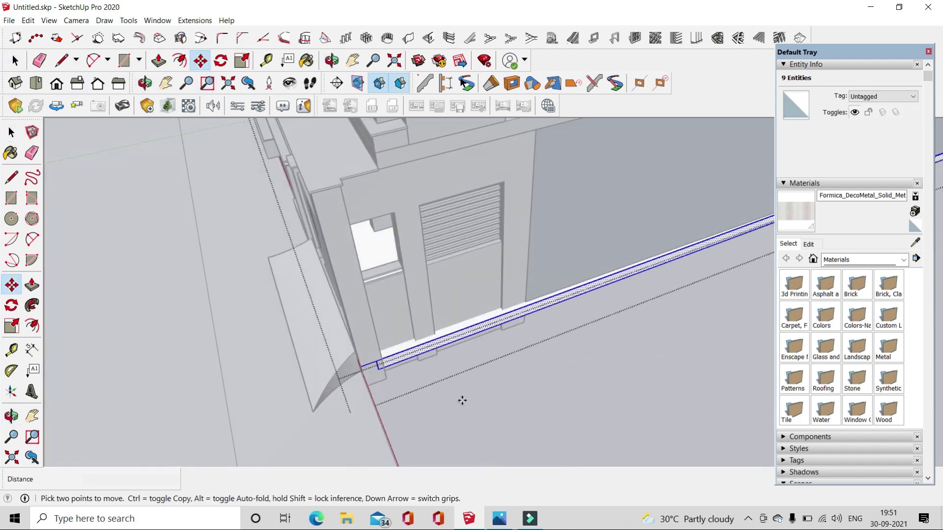
pyautogui.scroll(3, 345, 360)
pyautogui.moveTo(338, 368)
pyautogui.mouseDown(button='middle')
pyautogui.moveTo(472, 391)
pyautogui.moveTo(526, 310)
pyautogui.moveTo(552, 331)
pyautogui.moveTo(627, 320)
pyautogui.moveTo(562, 333)
pyautogui.mouseUp(button='middle')
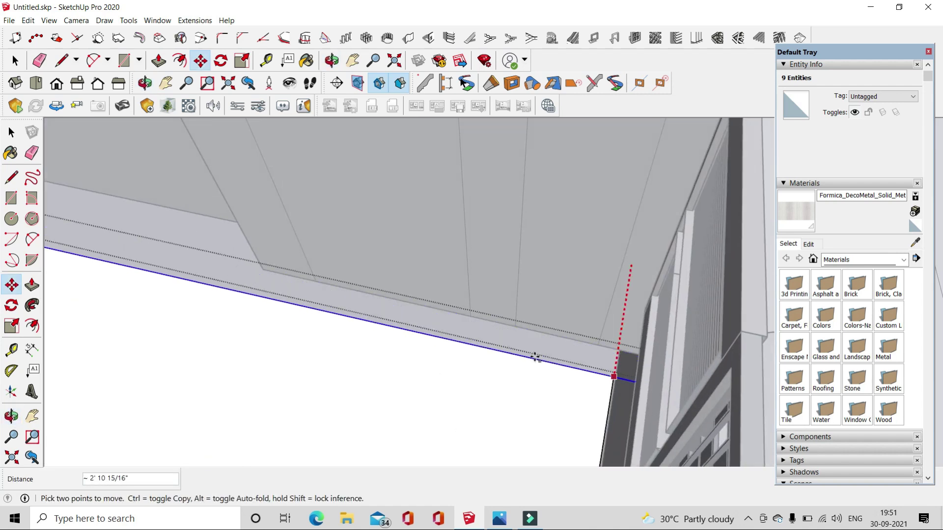
pyautogui.moveTo(260, 274)
pyautogui.mouseDown(button='middle')
pyautogui.moveTo(267, 266)
pyautogui.moveTo(109, 178)
pyautogui.moveTo(593, 383)
pyautogui.moveTo(90, 152)
pyautogui.moveTo(456, 221)
pyautogui.moveTo(418, 193)
pyautogui.mouseUp(button='middle')
pyautogui.press('space')
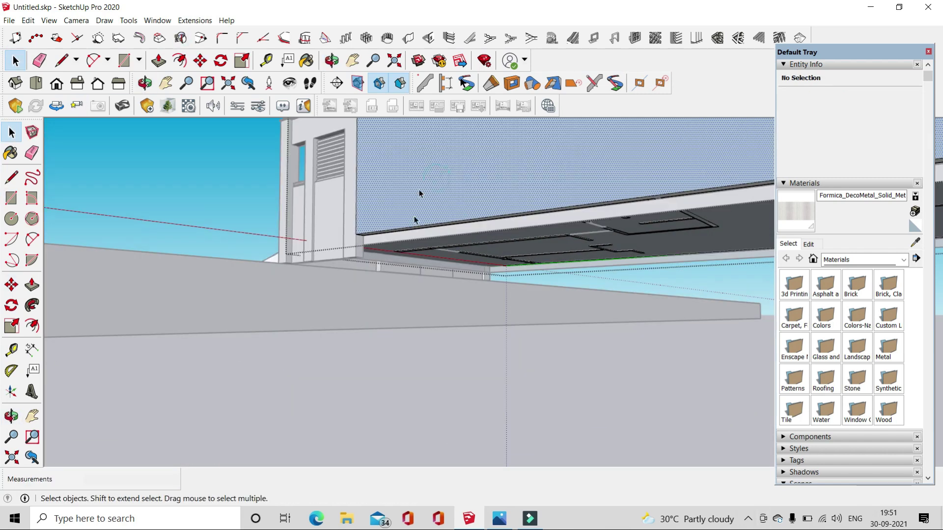
# - Push the building's base face down 1' 9 5/16" and inspect the underside
pyautogui.click(158, 60)
pyautogui.click(372, 236)
pyautogui.click(337, 263)
pyautogui.moveTo(336, 263)
pyautogui.mouseDown(button='middle')
pyautogui.moveTo(216, 265)
pyautogui.moveTo(337, 228)
pyautogui.moveTo(527, 298)
pyautogui.moveTo(474, 242)
pyautogui.mouseUp(button='middle')
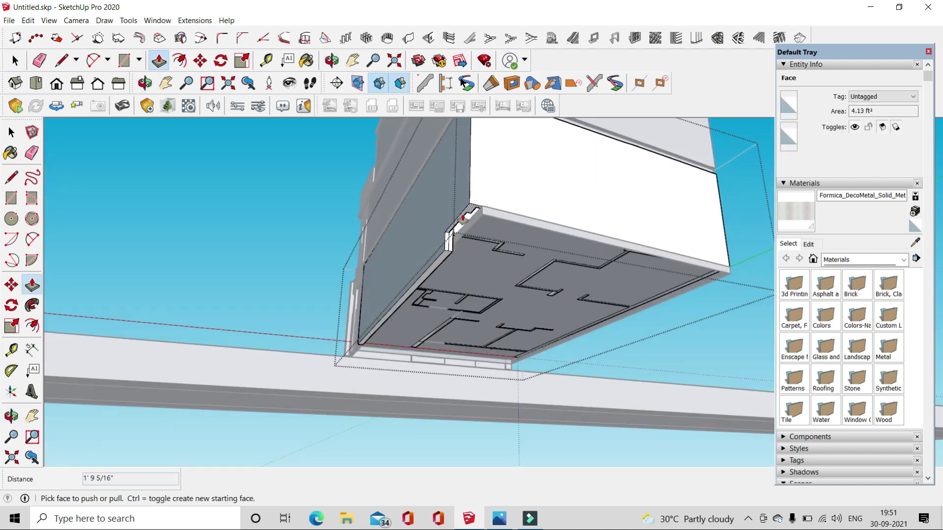
pyautogui.click(542, 222)
pyautogui.moveTo(542, 223)
pyautogui.mouseDown(button='middle')
pyautogui.moveTo(573, 326)
pyautogui.moveTo(196, 206)
pyautogui.moveTo(317, 323)
pyautogui.mouseUp(button='middle')
pyautogui.click(15, 61)
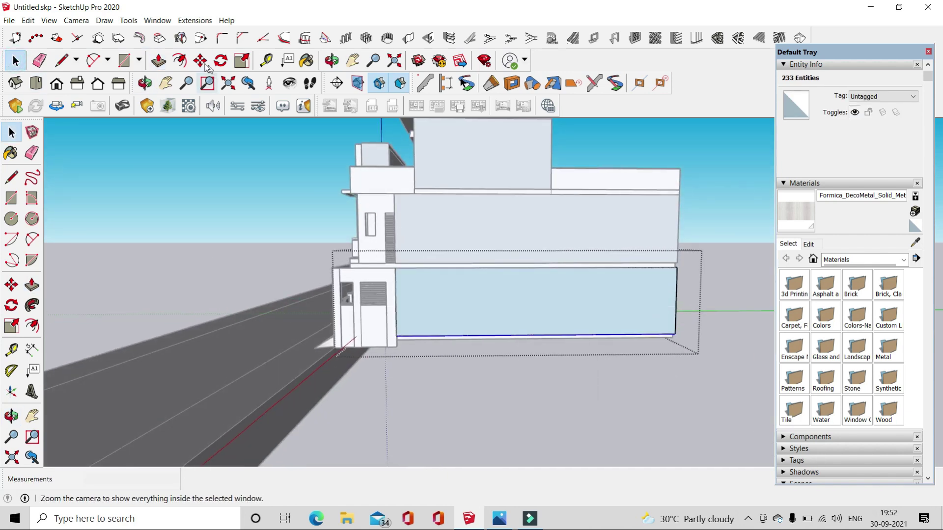
# - Orbit and zoom beneath the slab, then back out to view the whole building
pyautogui.click(205, 64)
pyautogui.scroll(3, 442, 246)
pyautogui.moveTo(442, 246)
pyautogui.mouseDown(button='middle')
pyautogui.moveTo(606, 263)
pyautogui.moveTo(583, 224)
pyautogui.moveTo(606, 353)
pyautogui.mouseUp(button='middle')
pyautogui.scroll(2, 583, 225)
pyautogui.scroll(2, 322, 254)
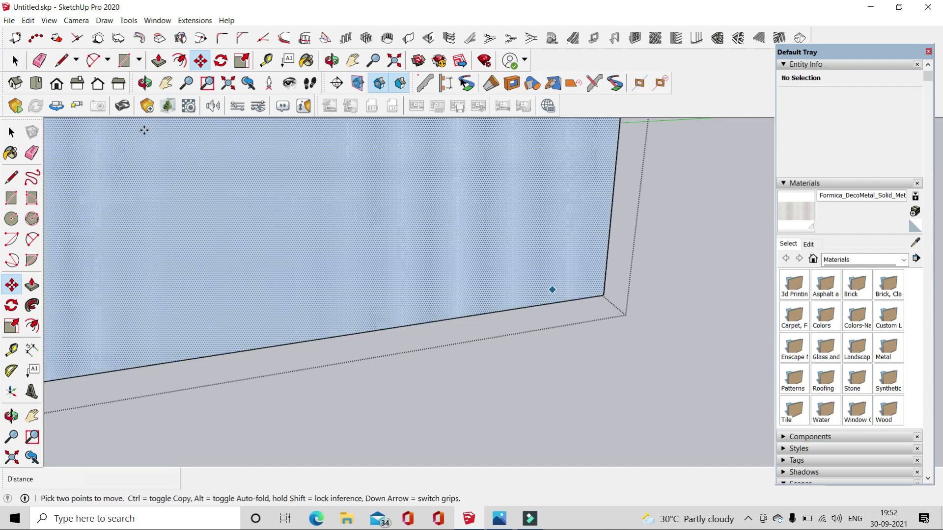
pyautogui.press('space')
pyautogui.scroll(-3, 541, 379)
pyautogui.scroll(-5, 645, 328)
pyautogui.moveTo(645, 329)
pyautogui.mouseDown(button='middle')
pyautogui.moveTo(560, 225)
pyautogui.moveTo(275, 235)
pyautogui.moveTo(476, 403)
pyautogui.mouseUp(button='middle')
pyautogui.scroll(3, 475, 403)
pyautogui.scroll(2, 476, 404)
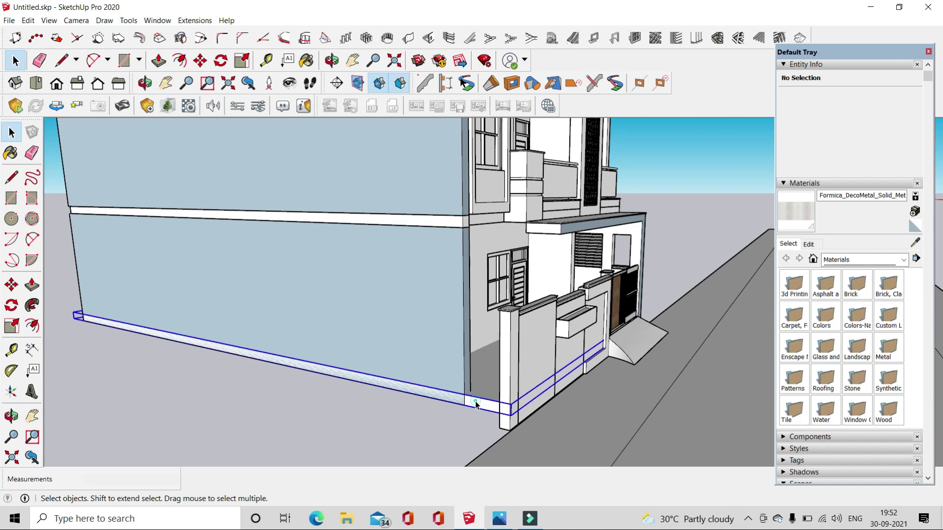
# - Open the blue wall group for editing and turn the view to face its base
pyautogui.doubleClick(469, 381)
pyautogui.scroll(3, 510, 414)
pyautogui.click(466, 397)
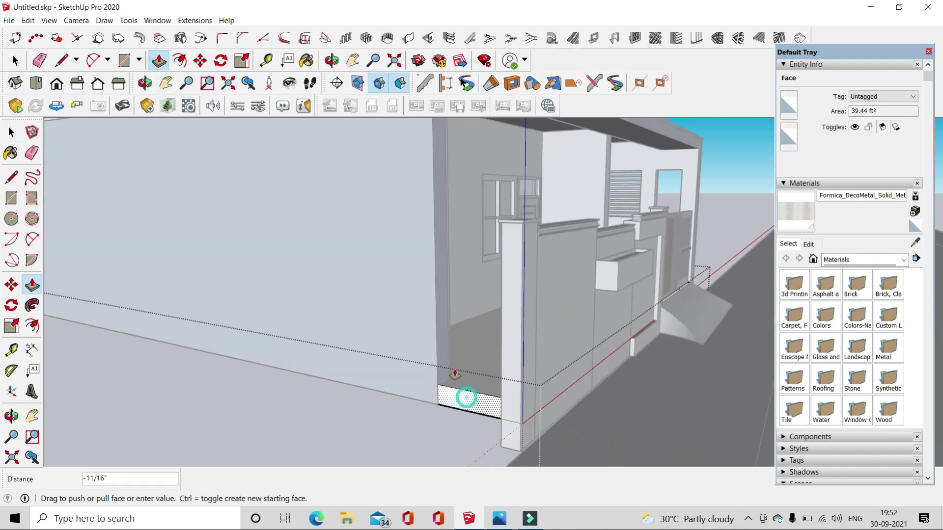
pyautogui.click(16, 61)
pyautogui.moveTo(344, 295)
pyautogui.mouseDown(button='middle')
pyautogui.moveTo(552, 432)
pyautogui.moveTo(481, 354)
pyautogui.mouseUp(button='middle')
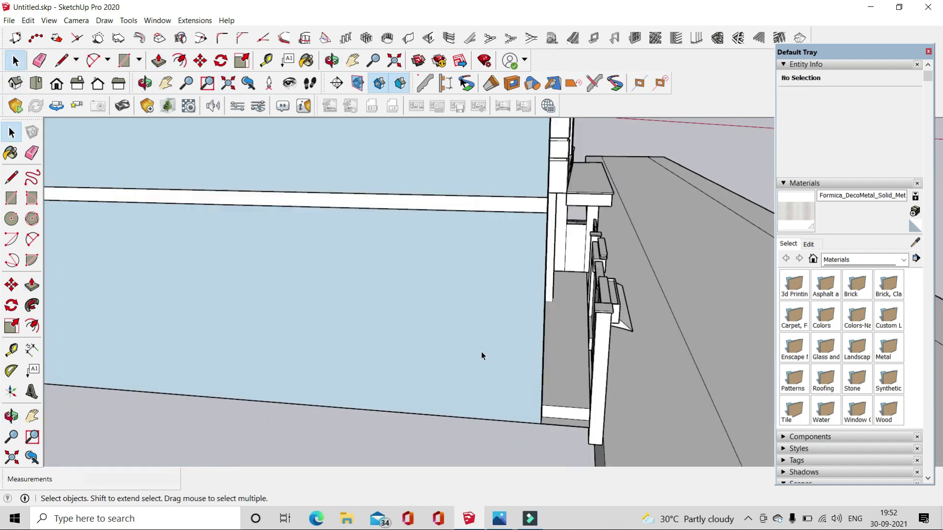
# - Draw a small rectangle at the wall's base corner, extrude it into a block, and group it
pyautogui.click(124, 60)
pyautogui.scroll(3, 573, 393)
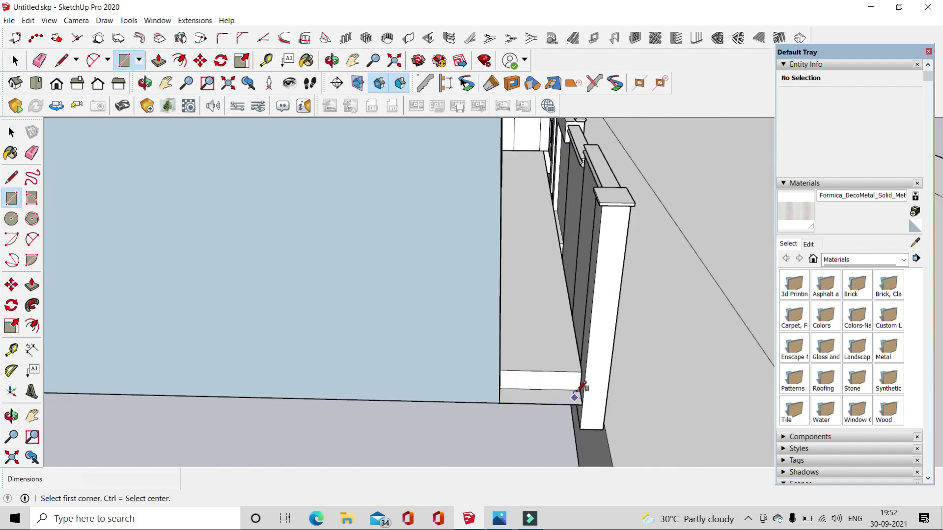
pyautogui.scroll(2, 579, 390)
pyautogui.click(582, 388)
pyautogui.click(520, 370)
pyautogui.moveTo(520, 371)
pyautogui.mouseDown(button='middle')
pyautogui.moveTo(488, 217)
pyautogui.moveTo(499, 199)
pyautogui.moveTo(547, 299)
pyautogui.moveTo(262, 293)
pyautogui.mouseUp(button='middle')
pyautogui.press('space')
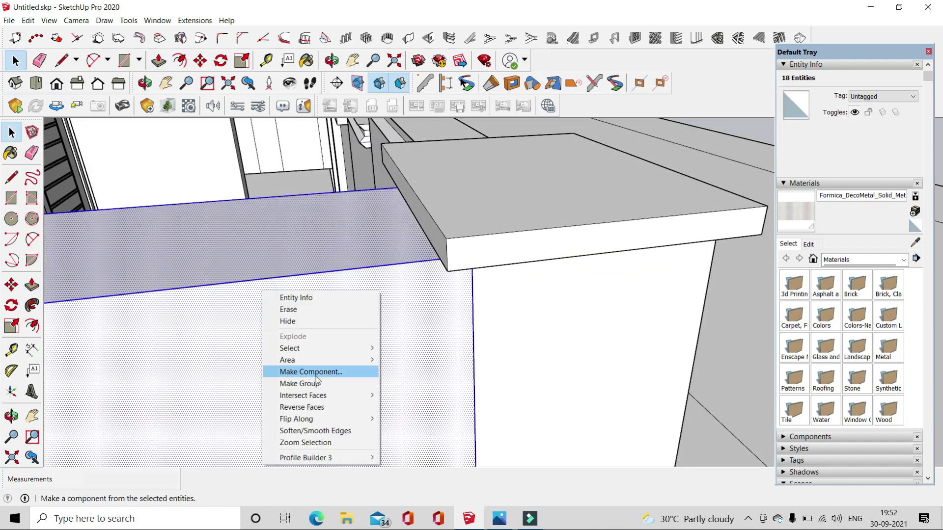
pyautogui.click(316, 383)
# - Orbit around the house to review the new corner block
pyautogui.moveTo(661, 323)
pyautogui.mouseDown(button='middle')
pyautogui.moveTo(472, 289)
pyautogui.moveTo(366, 307)
pyautogui.moveTo(397, 397)
pyautogui.mouseUp(button='middle')
pyautogui.click(433, 275)
pyautogui.click(15, 62)
pyautogui.scroll(-5, 373, 344)
pyautogui.scroll(-3, 452, 303)
# - Orbit and zoom around the house front, ending on a high view over the road
pyautogui.moveTo(452, 303); pyautogui.dragTo(494, 305, button='middle')
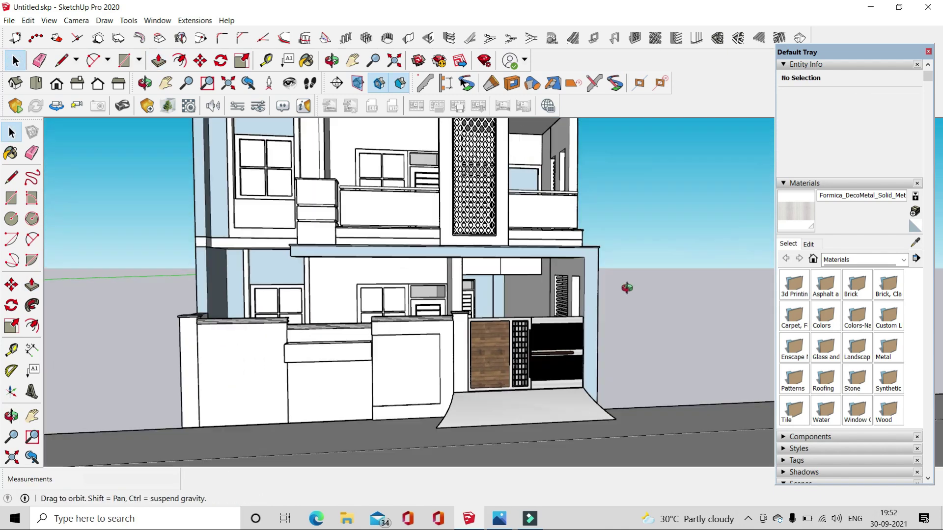
pyautogui.scroll(-3, 501, 220)
pyautogui.scroll(3, 407, 339)
pyautogui.scroll(5, 392, 344)
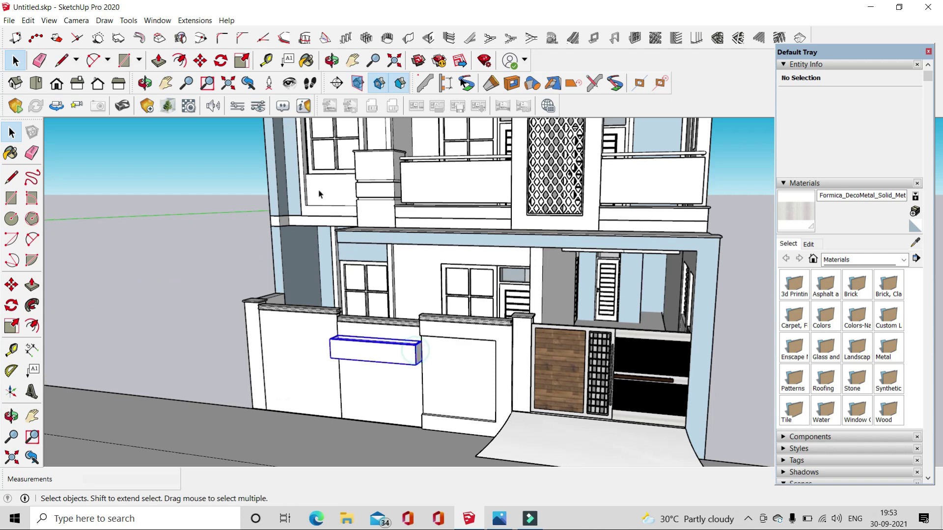
pyautogui.scroll(5, 415, 317)
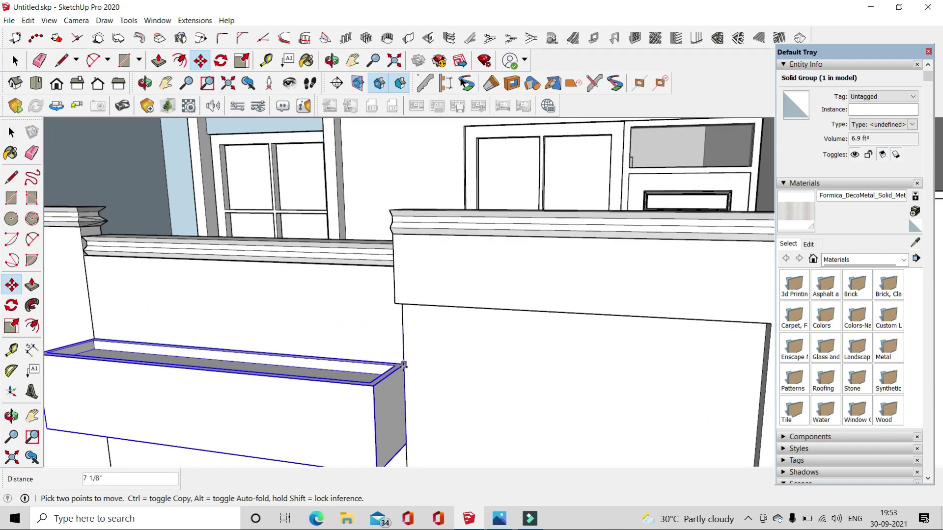
pyautogui.scroll(-3, 442, 344)
pyautogui.scroll(-5, 442, 343)
pyautogui.moveTo(432, 353); pyautogui.dragTo(454, 359, button='middle')
pyautogui.scroll(-3, 454, 360)
pyautogui.moveTo(388, 395)
pyautogui.mouseDown(button='middle')
pyautogui.moveTo(438, 322)
pyautogui.moveTo(387, 354)
pyautogui.moveTo(430, 322)
pyautogui.mouseUp(button='middle')
pyautogui.scroll(3, 422, 270)
pyautogui.scroll(2, 420, 267)
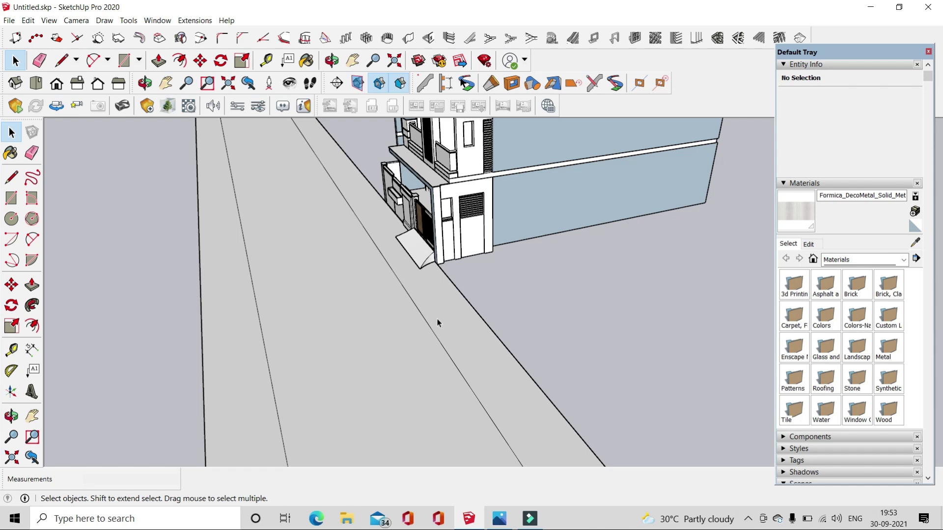
# - Push the road surface between the kerbs down by 1, then view it from its end
pyautogui.scroll(-3, 310, 297)
pyautogui.scroll(-2, 260, 290)
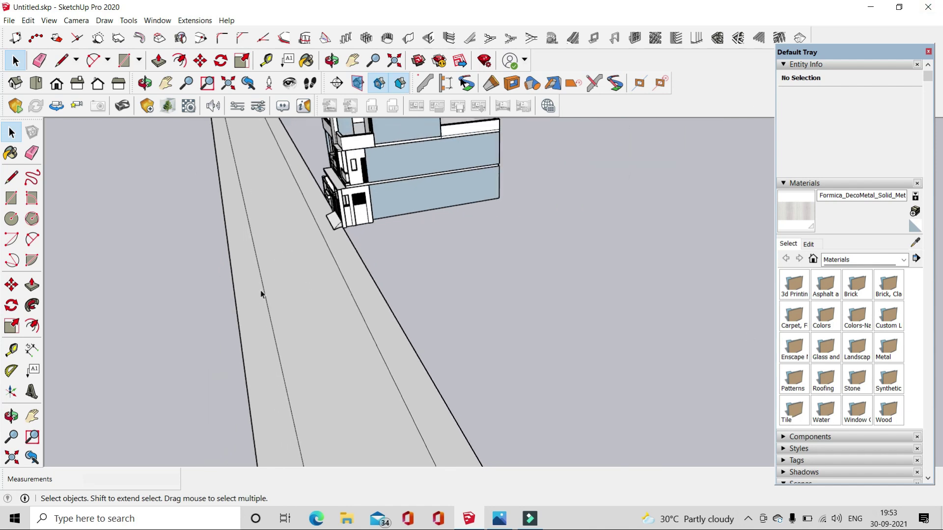
pyautogui.scroll(-2, 249, 297)
pyautogui.press('p')
pyautogui.click(326, 347)
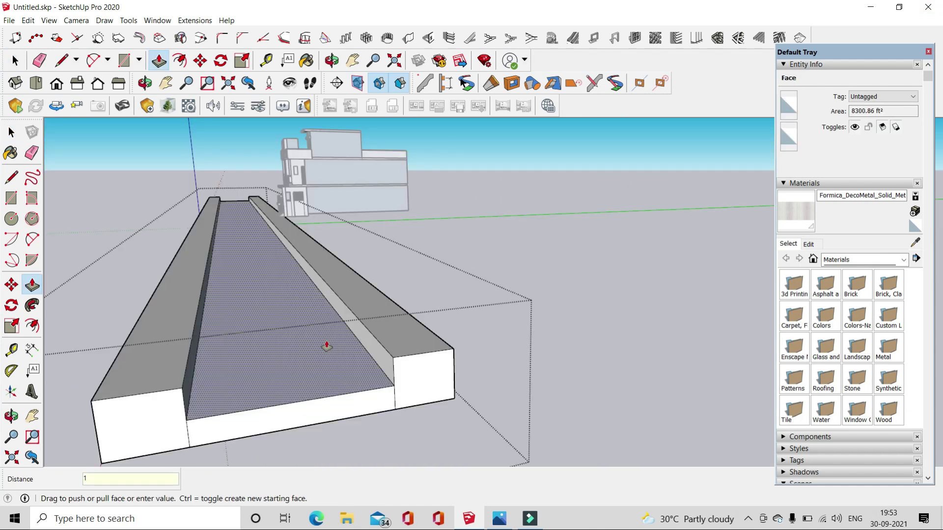
pyautogui.press('Return')
pyautogui.moveTo(326, 345)
pyautogui.mouseDown(button='middle')
pyautogui.moveTo(400, 327)
pyautogui.moveTo(386, 304)
pyautogui.moveTo(318, 343)
pyautogui.moveTo(39, 143)
pyautogui.mouseUp(button='middle')
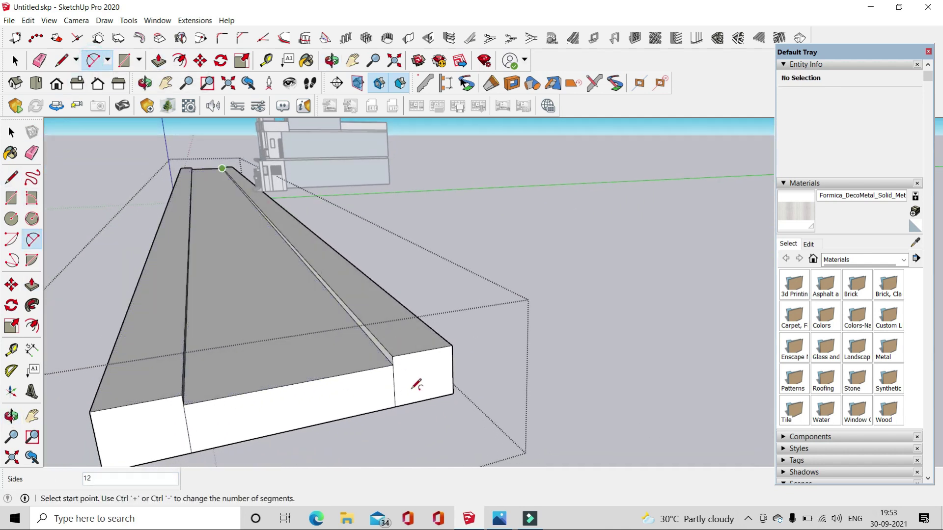
pyautogui.scroll(2, 390, 349)
pyautogui.scroll(2, 390, 348)
pyautogui.scroll(2, 393, 346)
pyautogui.scroll(2, 392, 352)
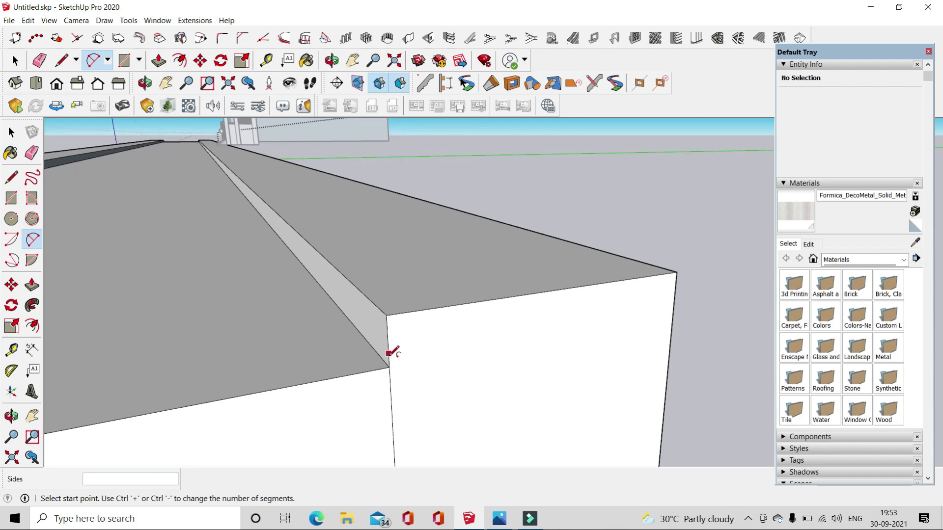
pyautogui.scroll(2, 389, 358)
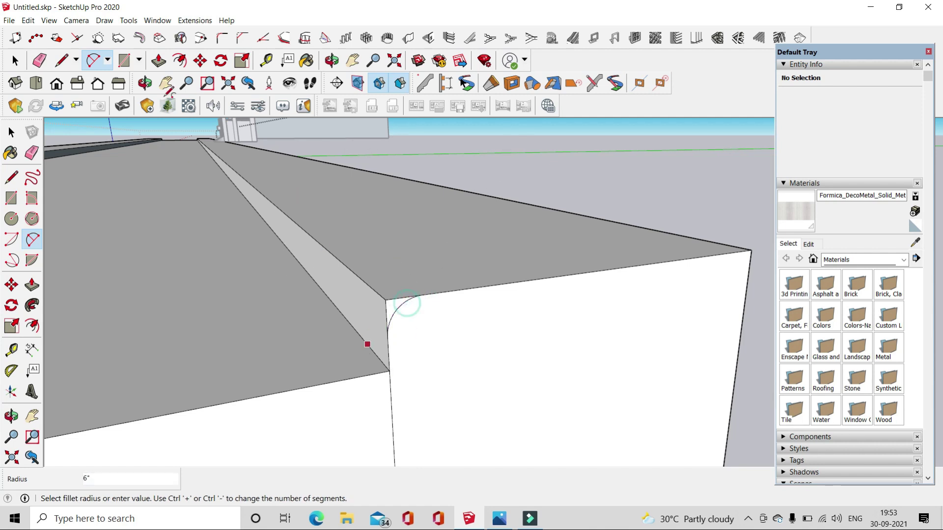
# - Extrude the 6" rounded kerb corner along the road to its far end
pyautogui.click(160, 61)
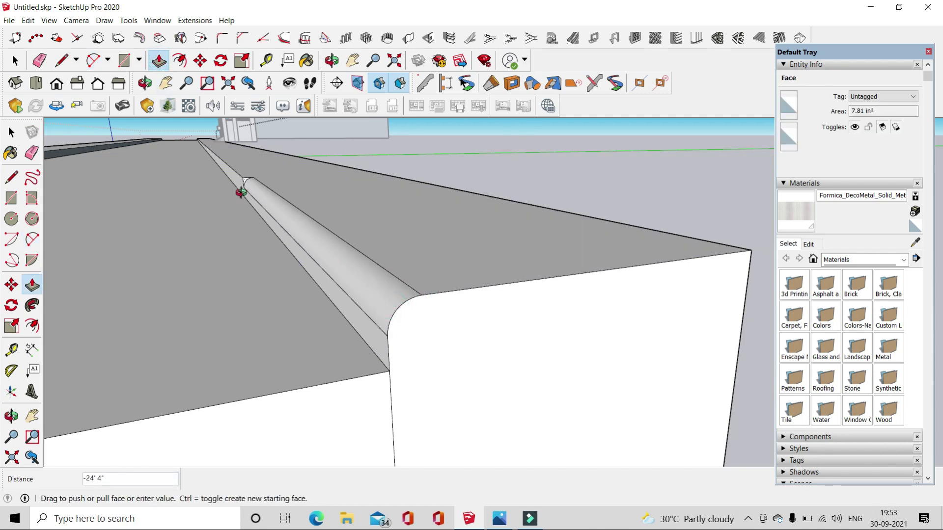
pyautogui.click(241, 192)
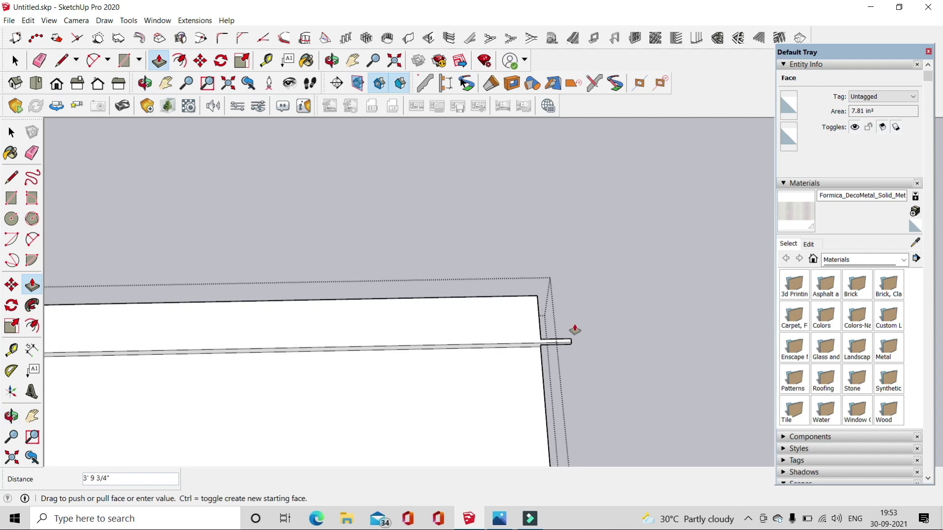
pyautogui.scroll(-1, 574, 330)
pyautogui.scroll(-4, 574, 330)
pyautogui.scroll(-2, 454, 336)
pyautogui.scroll(-1, 503, 332)
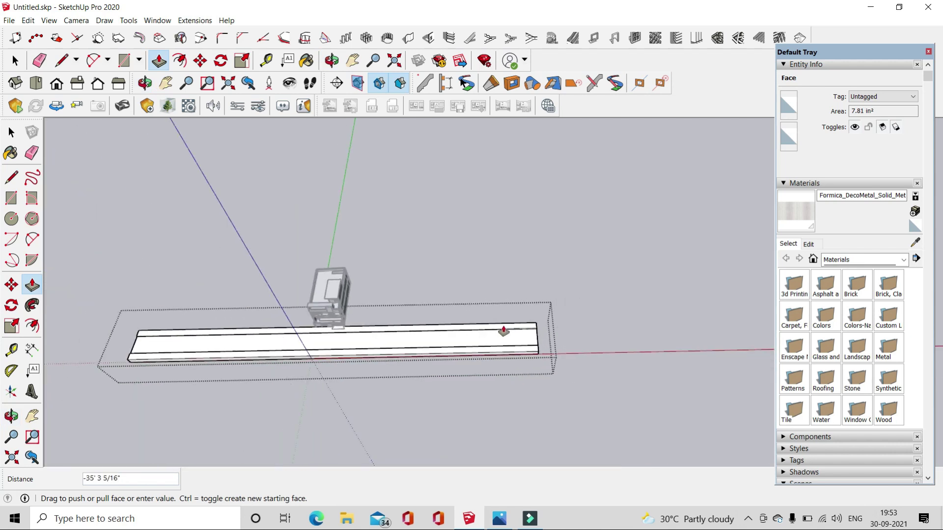
pyautogui.scroll(2, 246, 333)
pyautogui.scroll(2, 231, 333)
pyautogui.scroll(2, 226, 334)
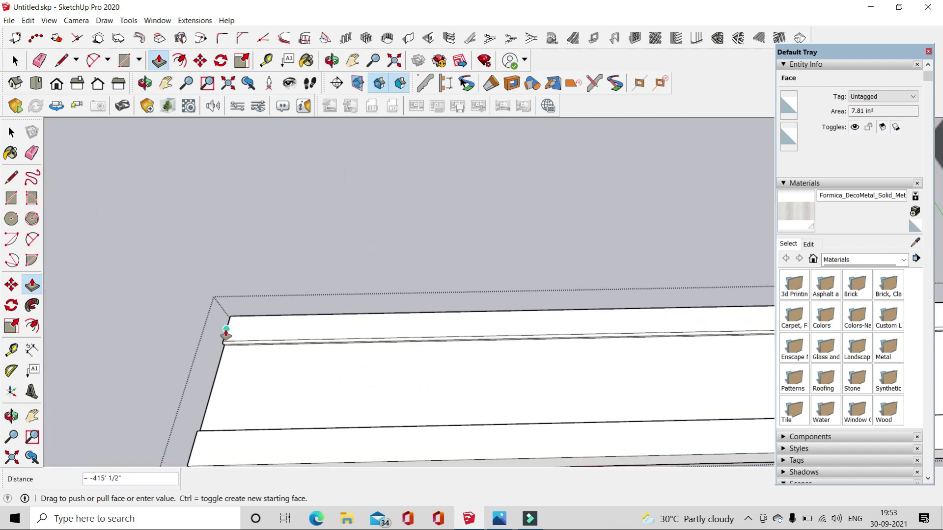
pyautogui.click(226, 334)
# - Orbit and zoom to inspect the finished rounded kerb from the house side
pyautogui.moveTo(223, 332)
pyautogui.mouseDown(button='middle')
pyautogui.moveTo(189, 337)
pyautogui.moveTo(74, 221)
pyautogui.mouseUp(button='middle')
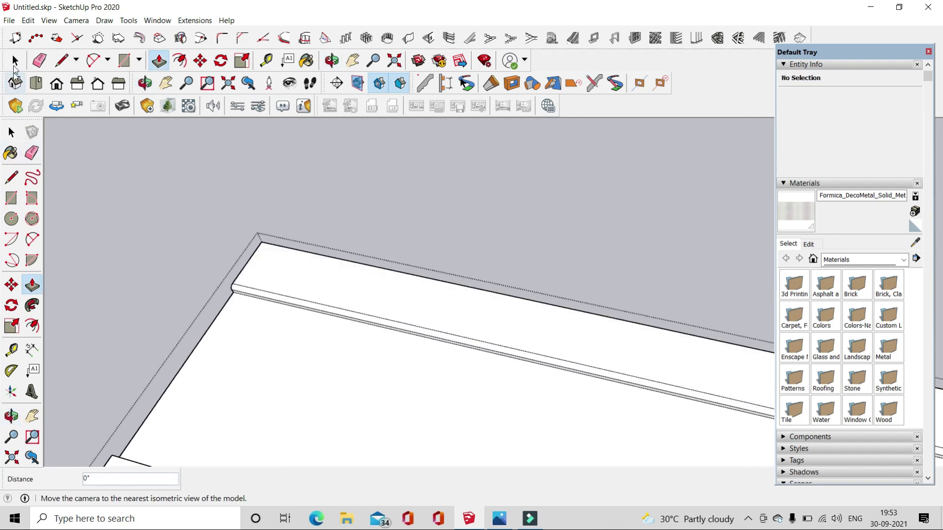
pyautogui.scroll(-1, 118, 206)
pyautogui.scroll(-1, 158, 205)
pyautogui.scroll(-2, 177, 216)
pyautogui.moveTo(491, 324)
pyautogui.mouseDown(button='middle')
pyautogui.moveTo(521, 336)
pyautogui.moveTo(290, 199)
pyautogui.mouseUp(button='middle')
pyautogui.scroll(2, 525, 265)
# - Orbit and zoom closer to the second kerb in front of the house
pyautogui.scroll(2, 526, 275)
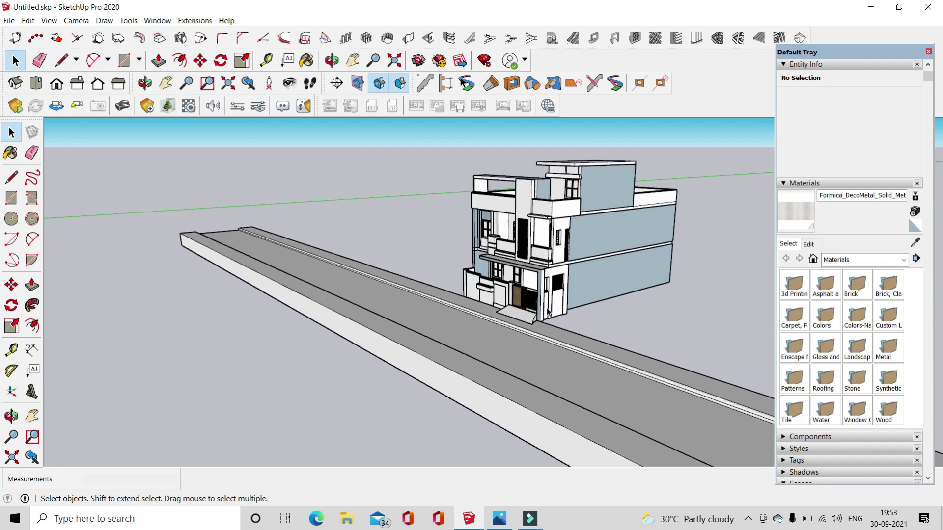
pyautogui.scroll(2, 526, 285)
pyautogui.scroll(2, 526, 285)
pyautogui.moveTo(525, 285); pyautogui.dragTo(391, 251, button='middle')
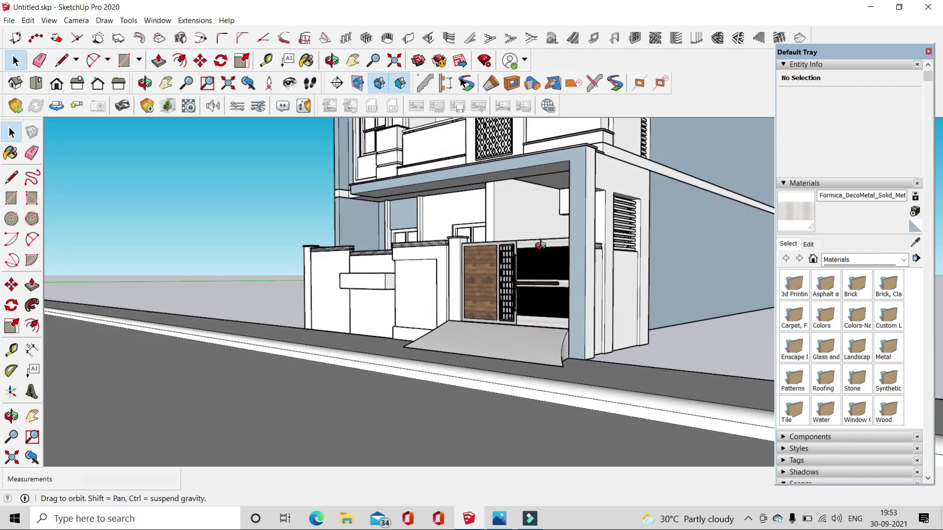
pyautogui.scroll(2, 390, 250)
pyautogui.scroll(-2, 391, 251)
pyautogui.scroll(-2, 383, 275)
pyautogui.scroll(-2, 373, 300)
pyautogui.scroll(-2, 366, 324)
pyautogui.scroll(2, 366, 317)
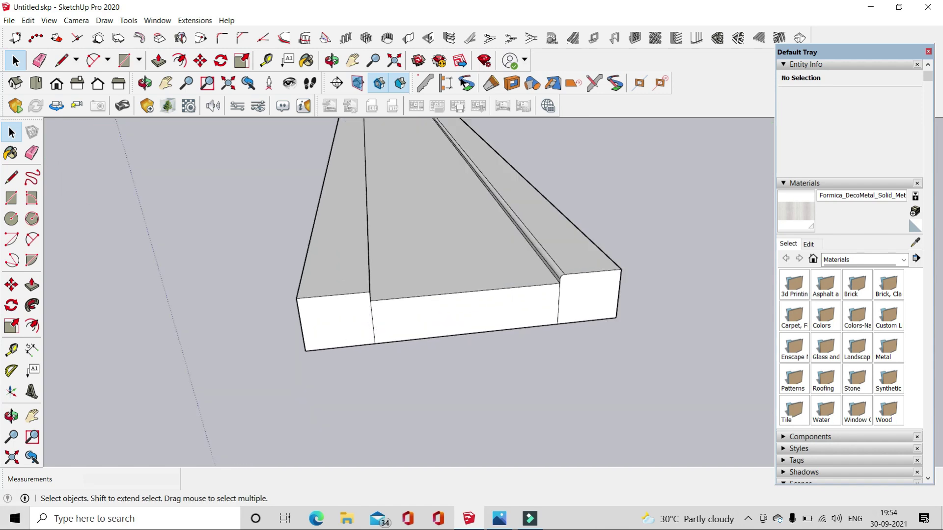
pyautogui.scroll(3, 420, 313)
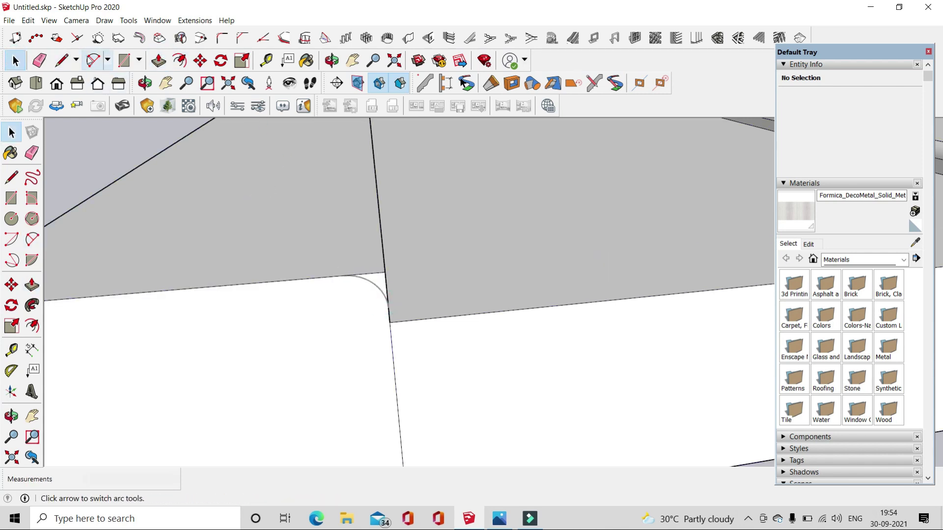
# - Extrude the second kerb's rounded corner along the full road length, then view at eye level
pyautogui.click(159, 61)
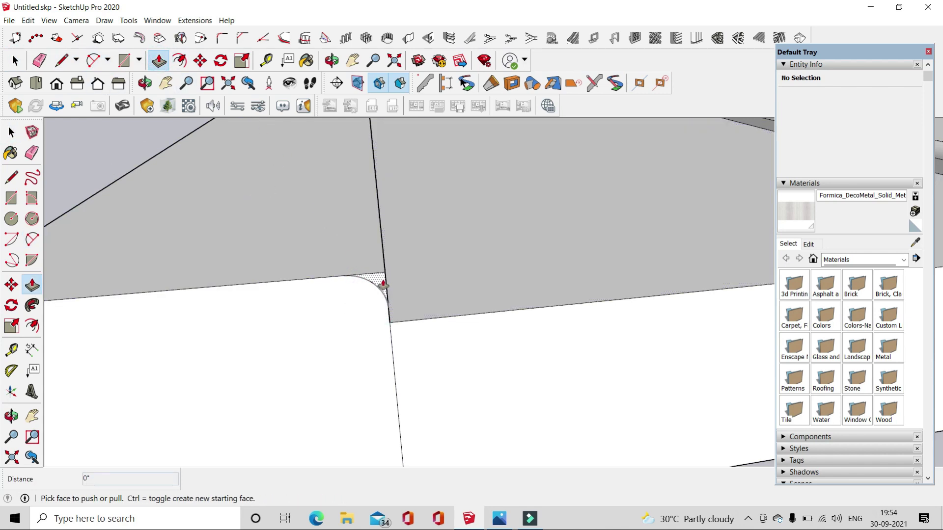
pyautogui.scroll(-2, 435, 299)
pyautogui.scroll(-3, 661, 317)
pyautogui.scroll(-3, 719, 332)
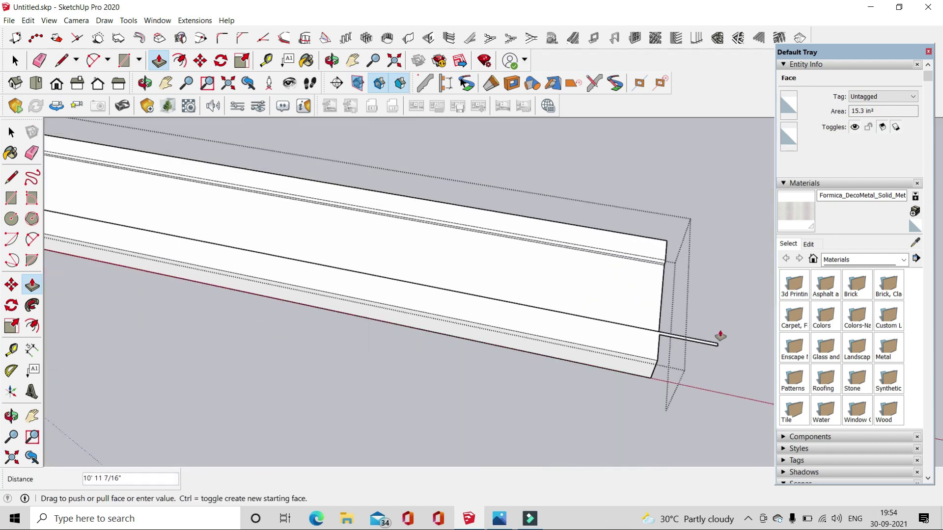
pyautogui.scroll(-2, 720, 337)
pyautogui.scroll(-1, 719, 338)
pyautogui.press('space')
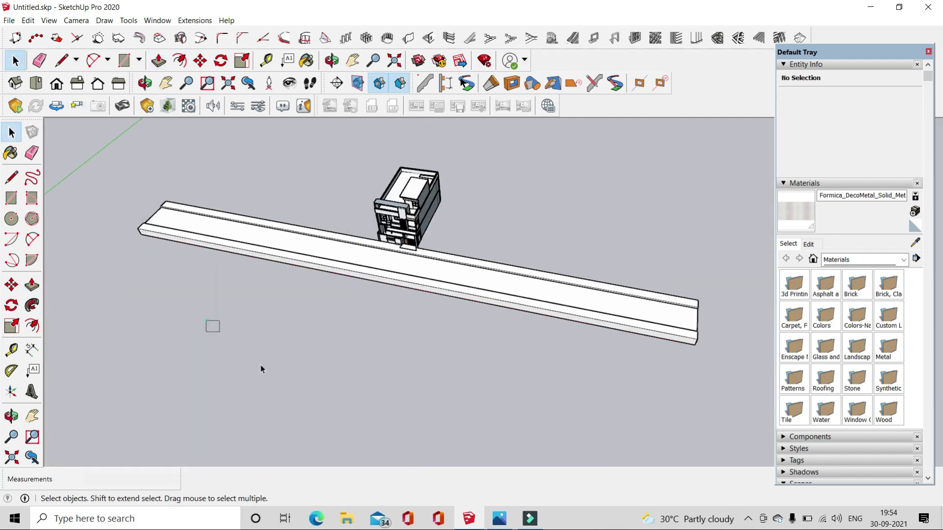
pyautogui.scroll(3, 517, 237)
pyautogui.scroll(-3, 595, 311)
pyautogui.scroll(5, 420, 214)
pyautogui.moveTo(420, 214)
pyautogui.mouseDown(button='middle')
pyautogui.moveTo(478, 217)
pyautogui.moveTo(417, 237)
pyautogui.moveTo(491, 319)
pyautogui.mouseUp(button='middle')
pyautogui.scroll(-3, 478, 217)
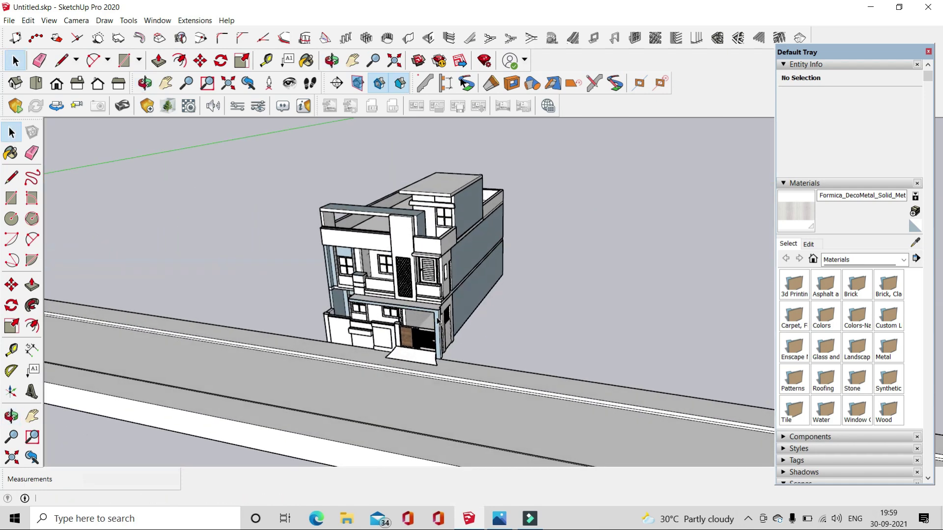
pyautogui.scroll(3, 537, 378)
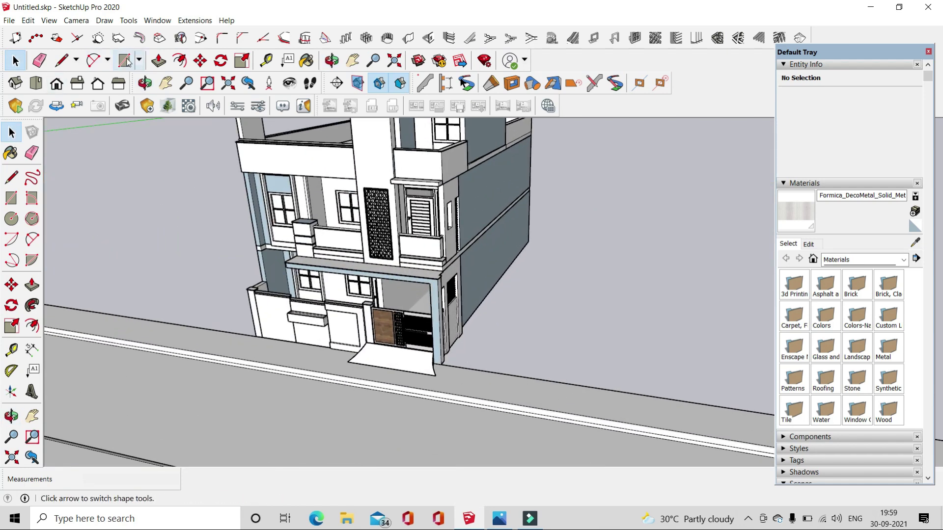
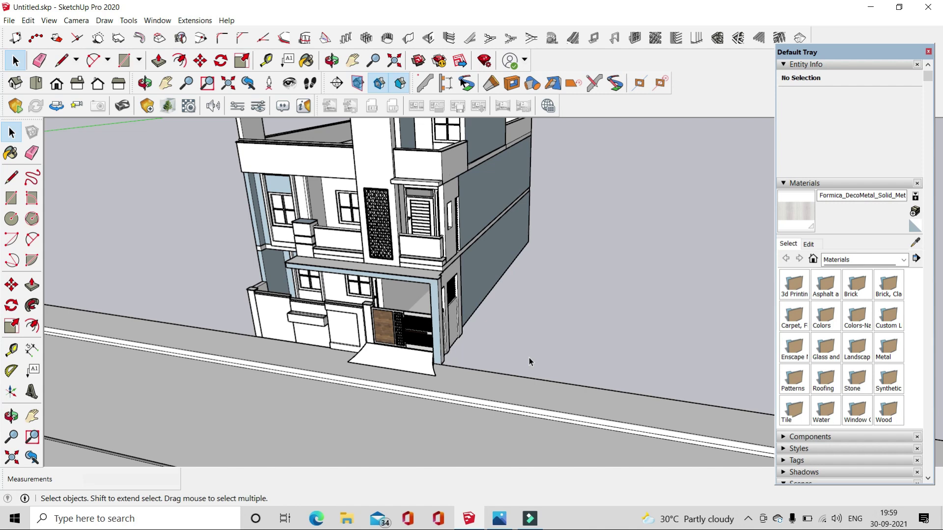
# - Zoom in on the entrance ramp and draw a rectangle footprint beside it
pyautogui.scroll(1, 536, 346)
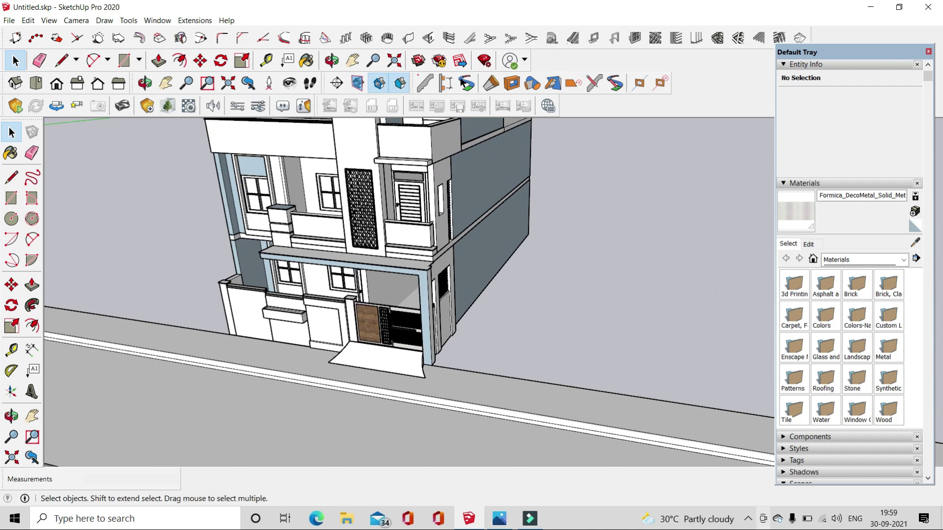
pyautogui.moveTo(516, 368); pyautogui.dragTo(352, 402, button='middle')
pyautogui.scroll(3, 419, 322)
pyautogui.scroll(2, 417, 319)
pyautogui.moveTo(417, 319)
pyautogui.mouseDown(button='middle')
pyautogui.moveTo(446, 305)
pyautogui.moveTo(261, 240)
pyautogui.mouseUp(button='middle')
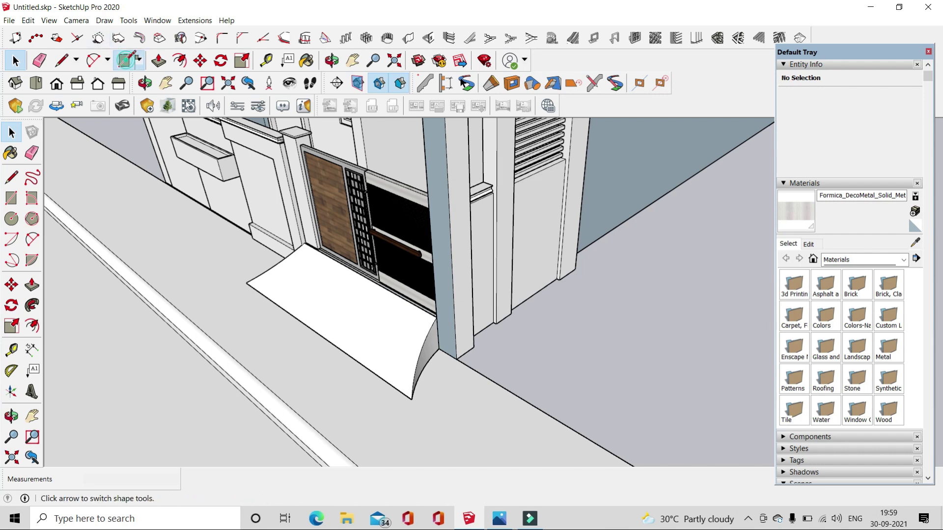
pyautogui.click(127, 60)
pyautogui.moveTo(126, 198); pyautogui.dragTo(421, 265, button='middle')
# - Extrude the rectangle about 68 feet along the street edge into a long low wall
pyautogui.scroll(2, 398, 278)
pyautogui.scroll(2, 375, 290)
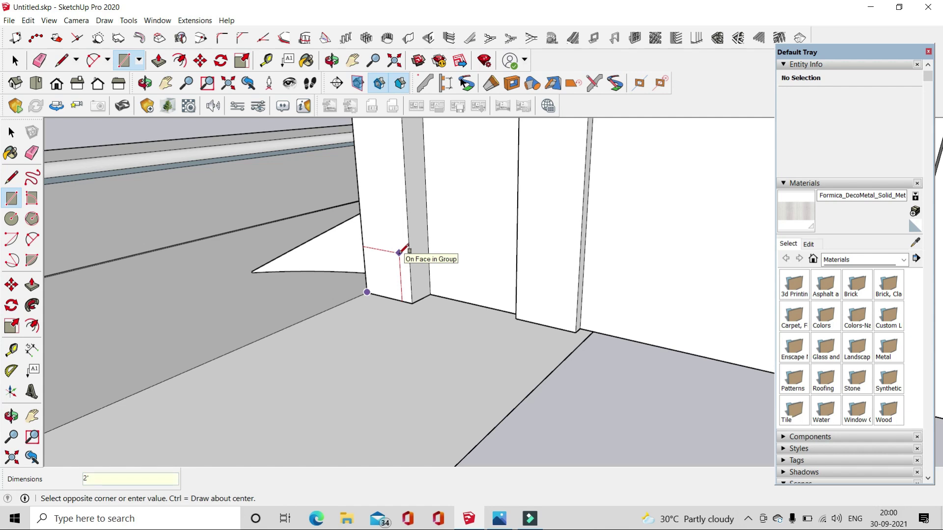
pyautogui.click(407, 252)
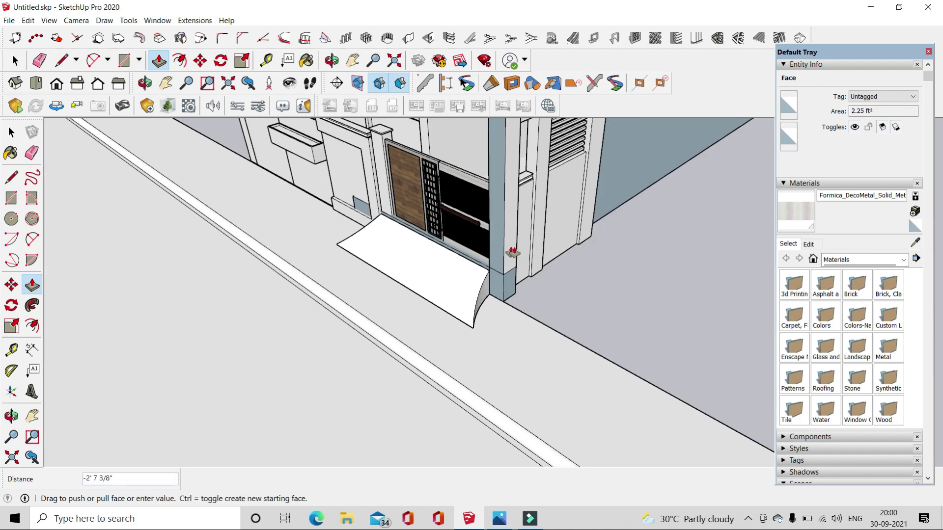
pyautogui.scroll(-3, 286, 186)
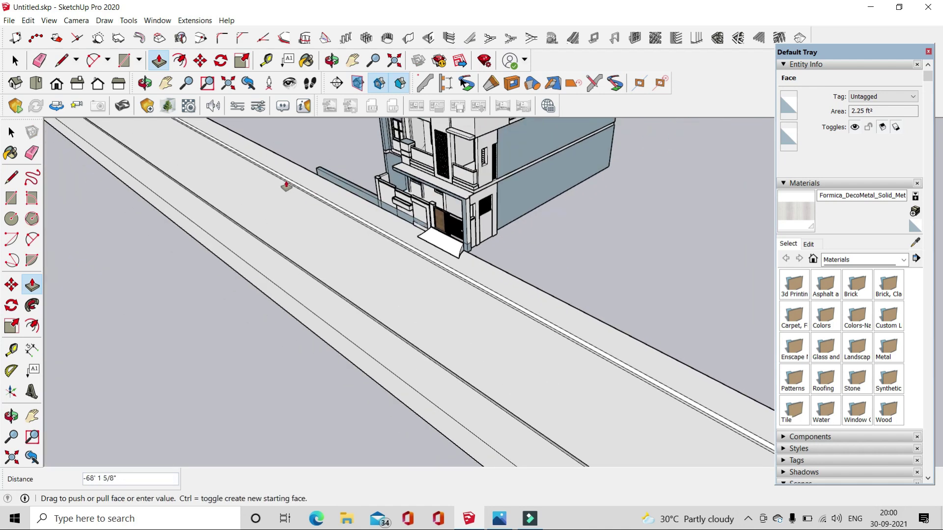
pyautogui.scroll(-3, 575, 320)
pyautogui.scroll(1, 548, 310)
# - Turn the extruded wall strip into a group
pyautogui.click(14, 60)
pyautogui.scroll(5, 326, 196)
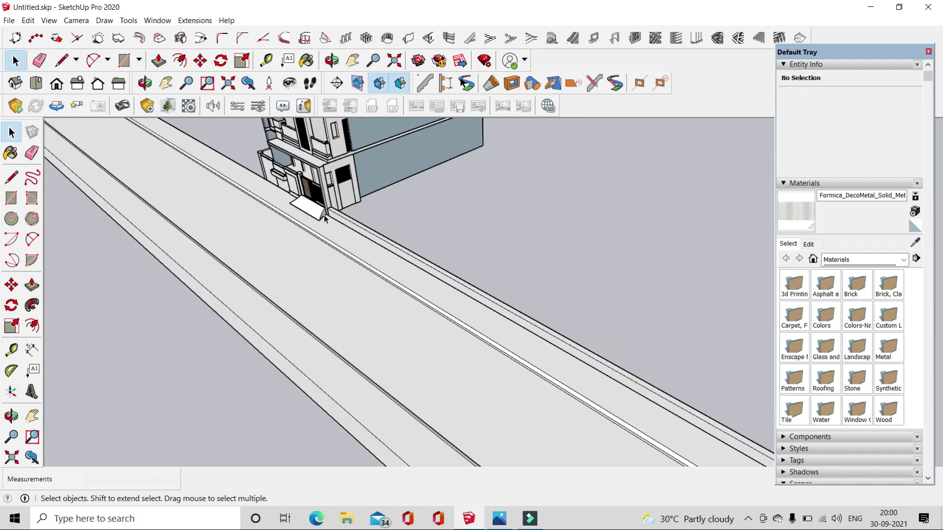
pyautogui.scroll(3, 327, 197)
pyautogui.rightClick(330, 206)
pyautogui.click(373, 301)
pyautogui.click(200, 61)
# - Copy the boundary wall to the building corner on the other side of the ramp
pyautogui.scroll(-3, 621, 347)
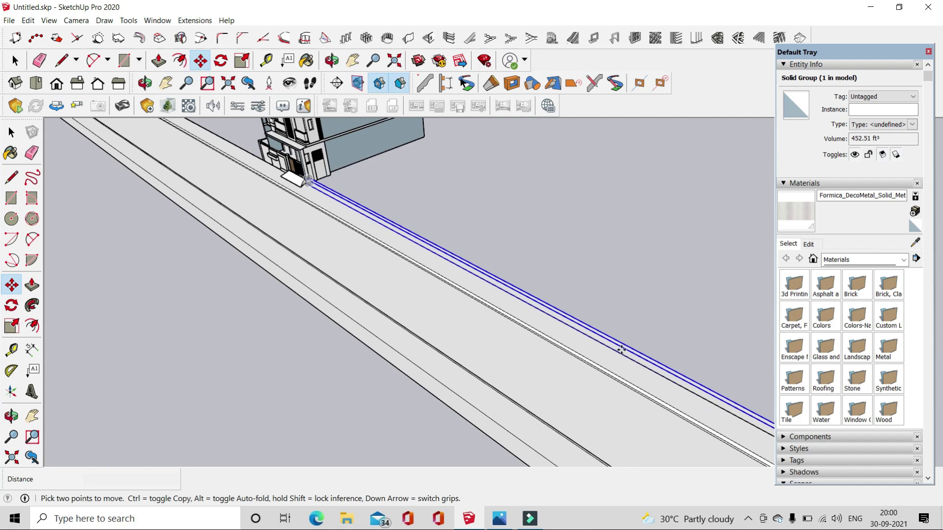
pyautogui.scroll(-2, 627, 351)
pyautogui.scroll(3, 657, 383)
pyautogui.scroll(2, 653, 378)
pyautogui.click(653, 378)
pyautogui.press('ctrl')
pyautogui.scroll(-3, 725, 376)
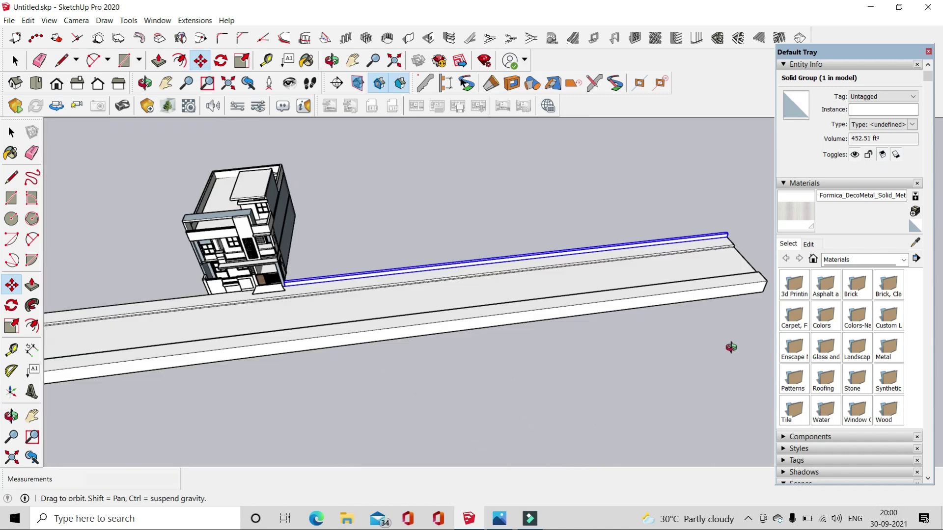
pyautogui.scroll(3, 375, 309)
pyautogui.scroll(3, 432, 300)
pyautogui.scroll(2, 446, 293)
pyautogui.click(446, 293)
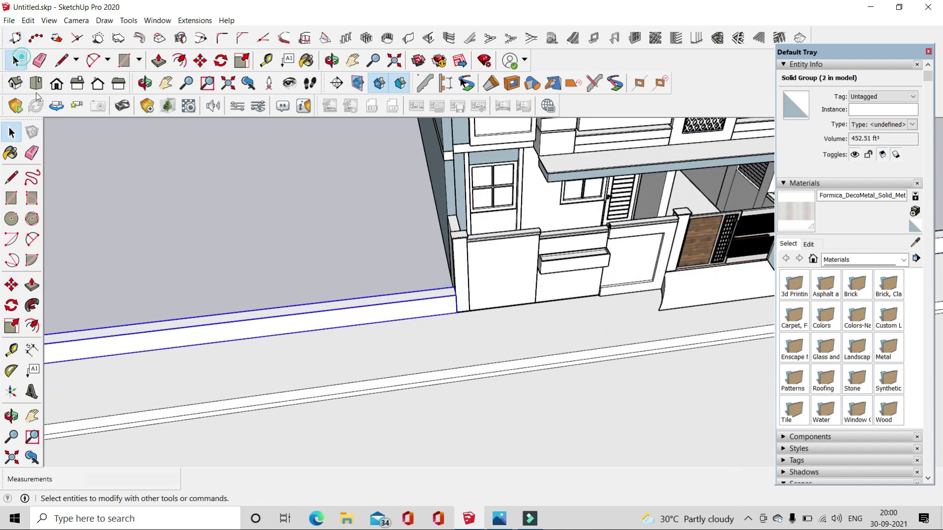
# - Select both wall groups and scale them upward to a new matching height
pyautogui.scroll(-2, 673, 248)
pyautogui.keyDown('shift'); pyautogui.click(673, 249); pyautogui.keyUp('shift')
pyautogui.moveTo(673, 249); pyautogui.dragTo(57, 110, button='middle')
pyautogui.press('s')
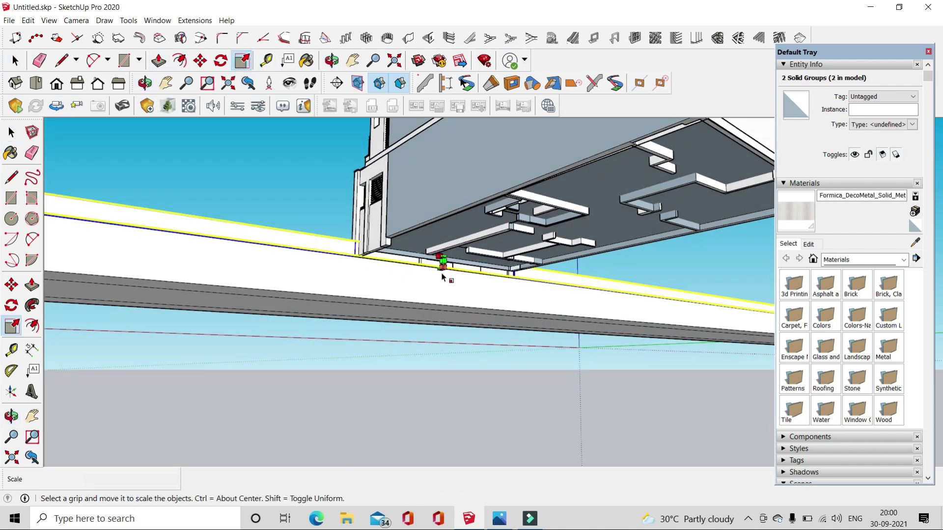
pyautogui.moveTo(442, 278); pyautogui.dragTo(463, 227, button='middle')
pyautogui.scroll(3, 442, 263)
pyautogui.click(426, 361)
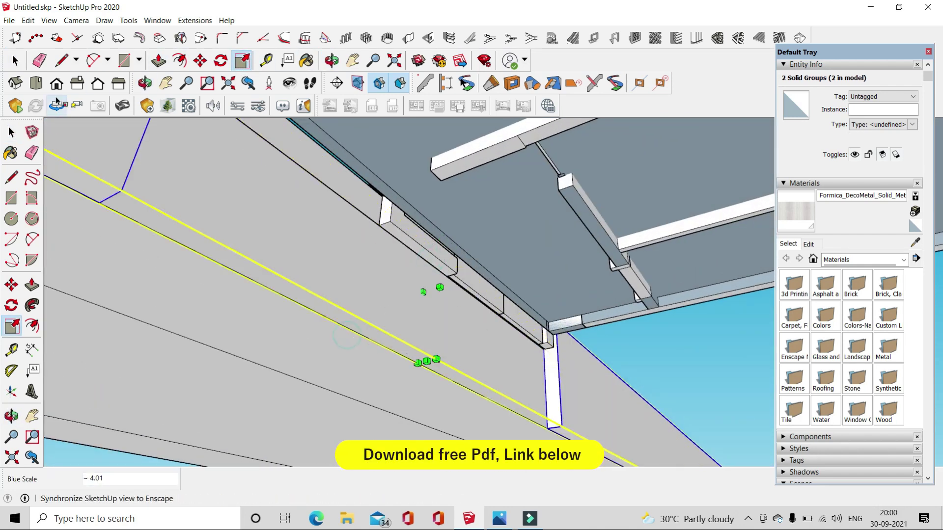
pyautogui.scroll(-3, 411, 149)
pyautogui.moveTo(440, 290); pyautogui.dragTo(497, 319, button='middle')
# - Draw a rectangle over the roof area
pyautogui.press('r')
pyautogui.scroll(2, 346, 210)
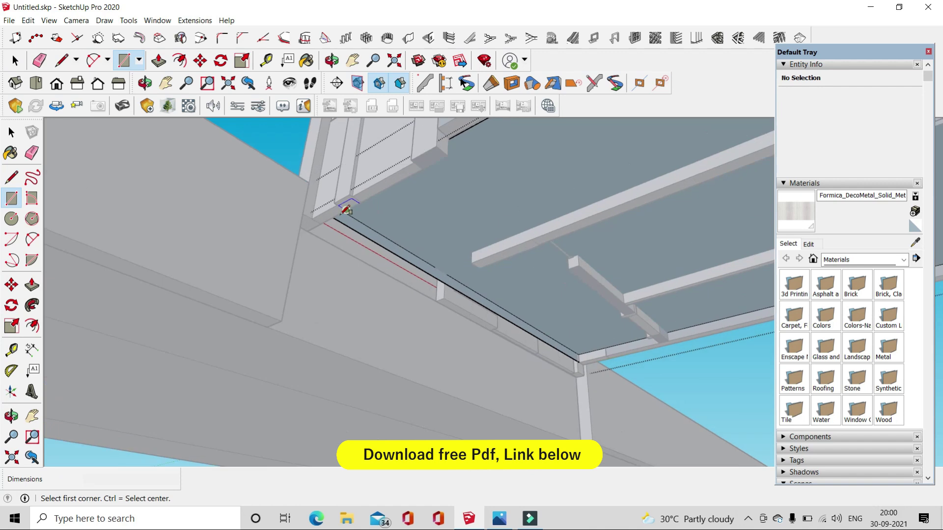
pyautogui.scroll(-5, 163, 305)
pyautogui.scroll(5, 487, 260)
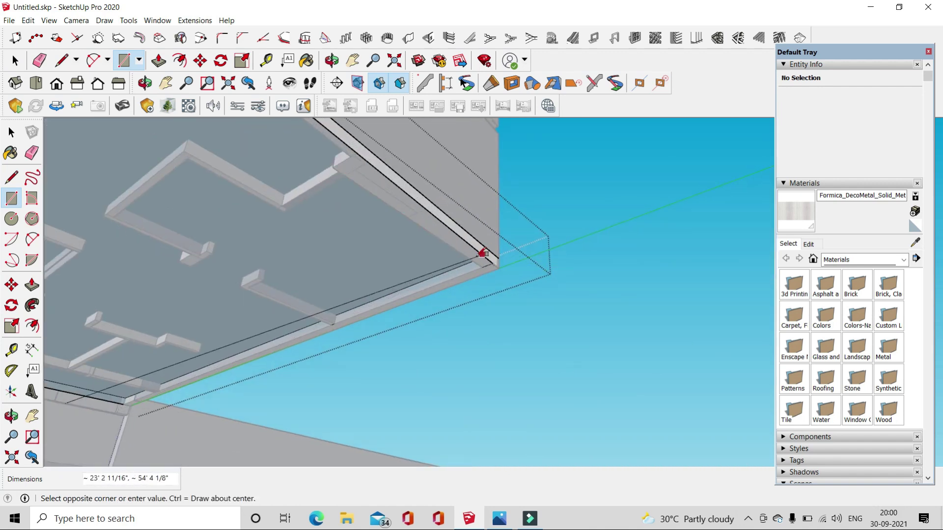
pyautogui.click(472, 256)
# - Orbit out to review the whole house and the rescaled walls, then clear the selection
pyautogui.click(13, 61)
pyautogui.moveTo(442, 295); pyautogui.dragTo(579, 331, button='middle')
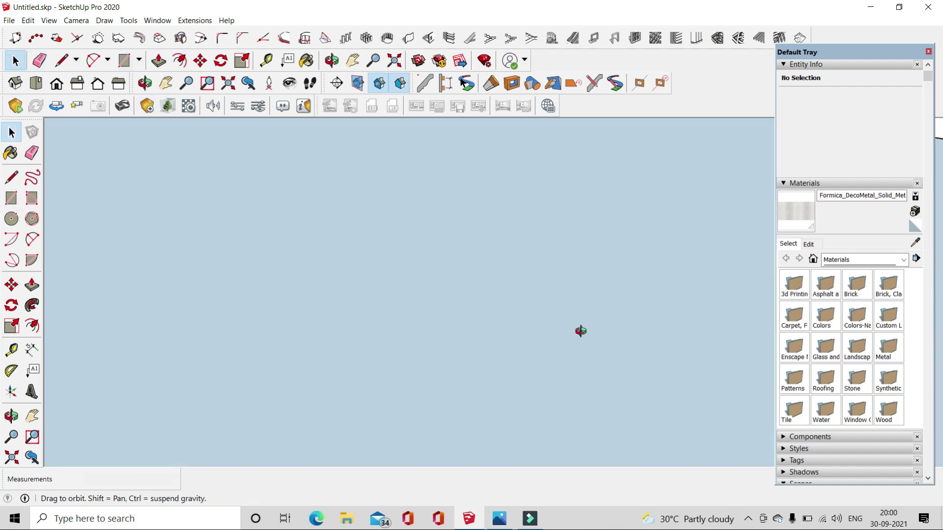
pyautogui.scroll(-5, 231, 248)
pyautogui.moveTo(231, 249); pyautogui.dragTo(430, 338, button='middle')
pyautogui.scroll(3, 610, 356)
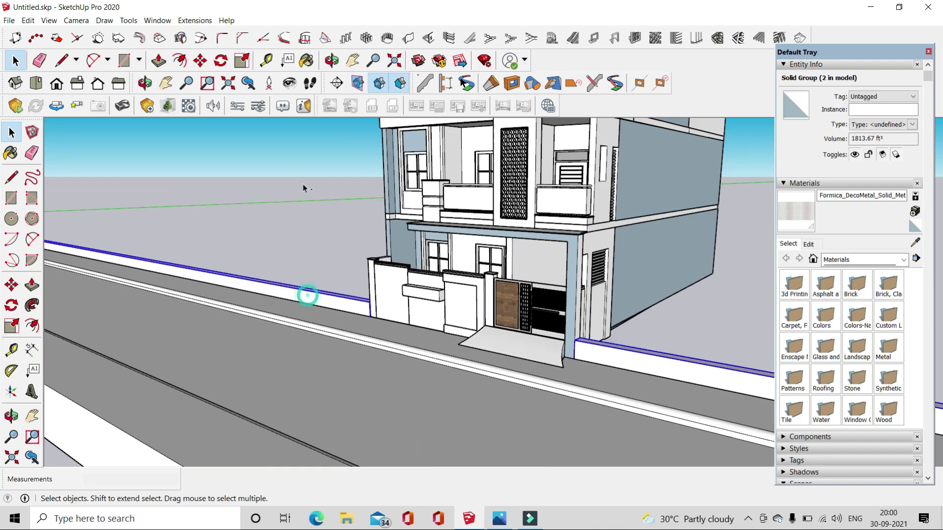
pyautogui.scroll(2, 464, 317)
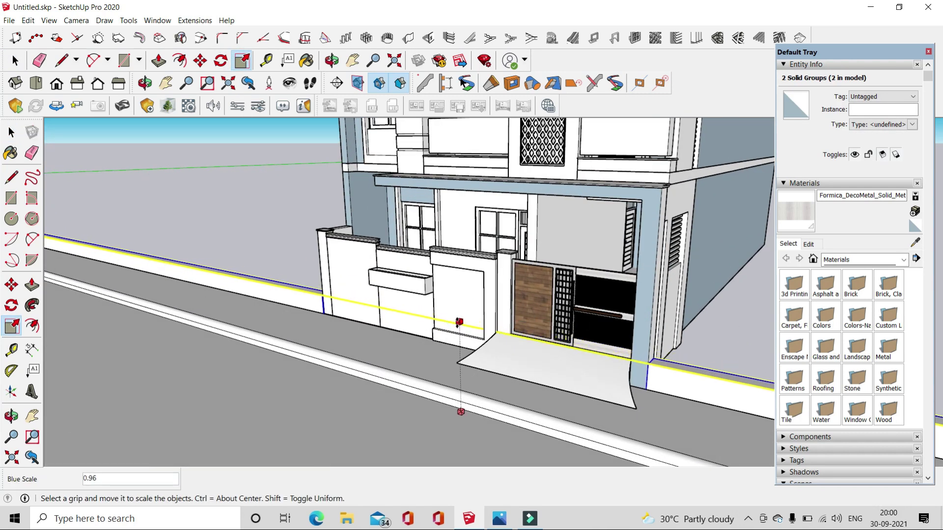
pyautogui.click(13, 60)
pyautogui.scroll(-3, 274, 336)
pyautogui.moveTo(273, 336)
pyautogui.mouseDown(button='middle')
pyautogui.moveTo(431, 385)
pyautogui.moveTo(190, 269)
pyautogui.mouseUp(button='middle')
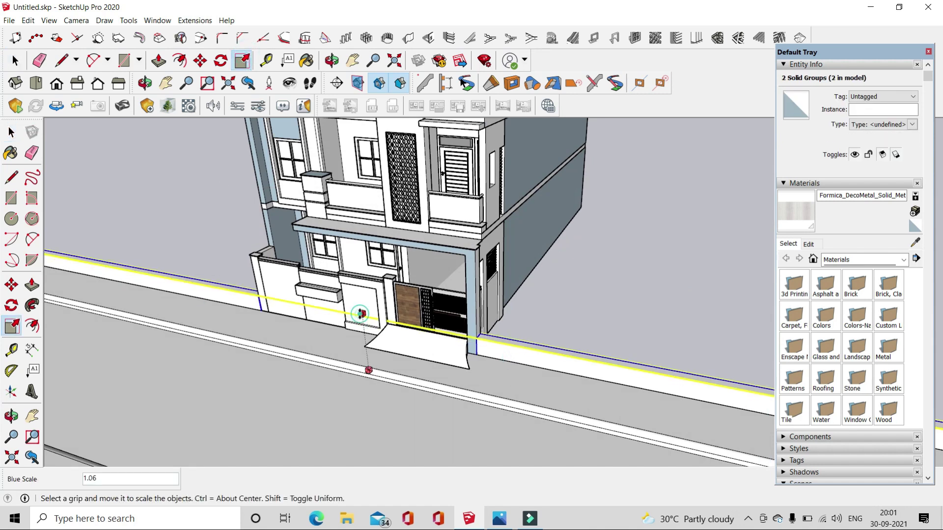
pyautogui.moveTo(464, 343)
pyautogui.mouseDown(button='middle')
pyautogui.moveTo(440, 334)
pyautogui.moveTo(414, 295)
pyautogui.moveTo(365, 97)
pyautogui.mouseUp(button='middle')
pyautogui.press('space')
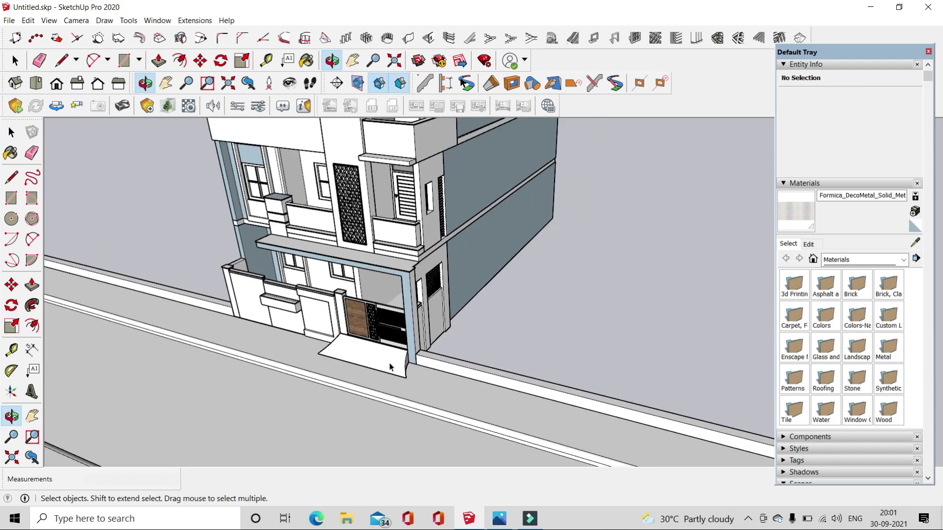
# - Download the 'Main gates' model from 3D Warehouse and load it into the house model
pyautogui.click(421, 63)
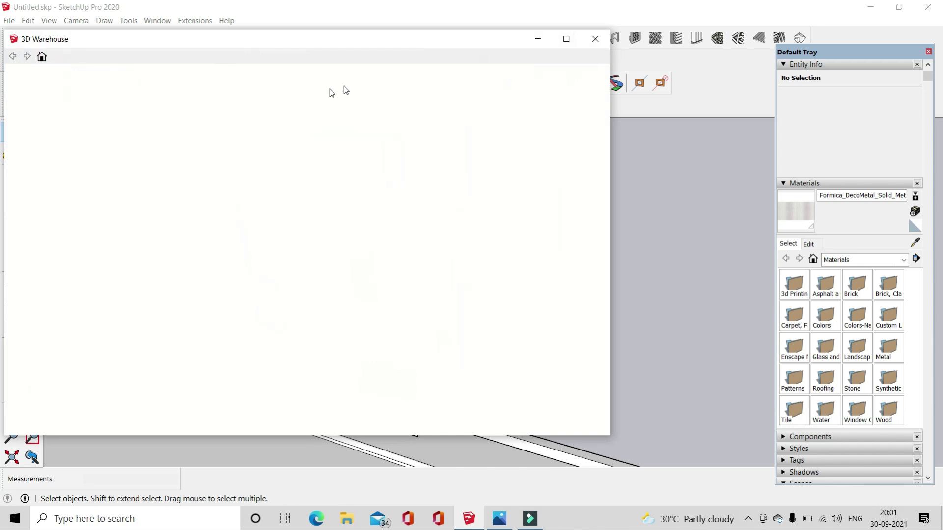
pyautogui.scroll(-2, 467, 207)
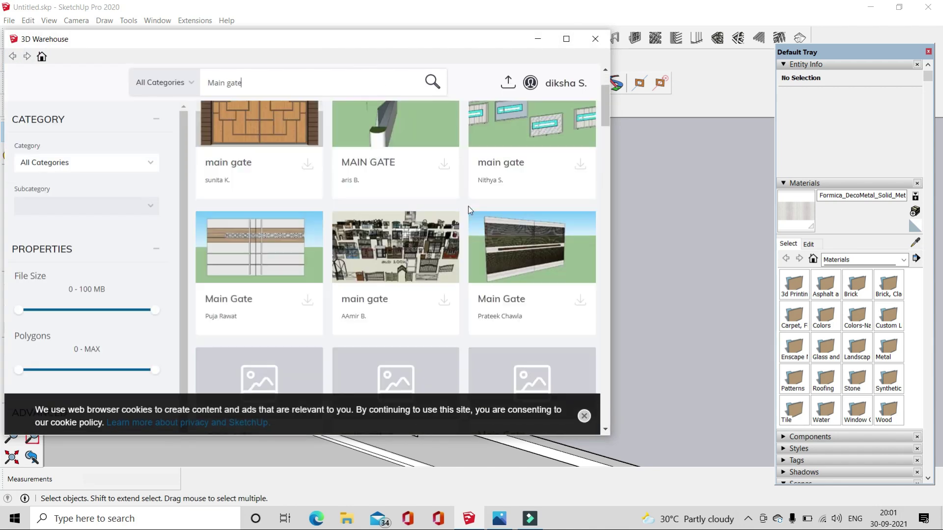
pyautogui.scroll(-2, 467, 206)
pyautogui.scroll(-3, 468, 207)
pyautogui.scroll(-3, 468, 206)
pyautogui.scroll(-2, 467, 206)
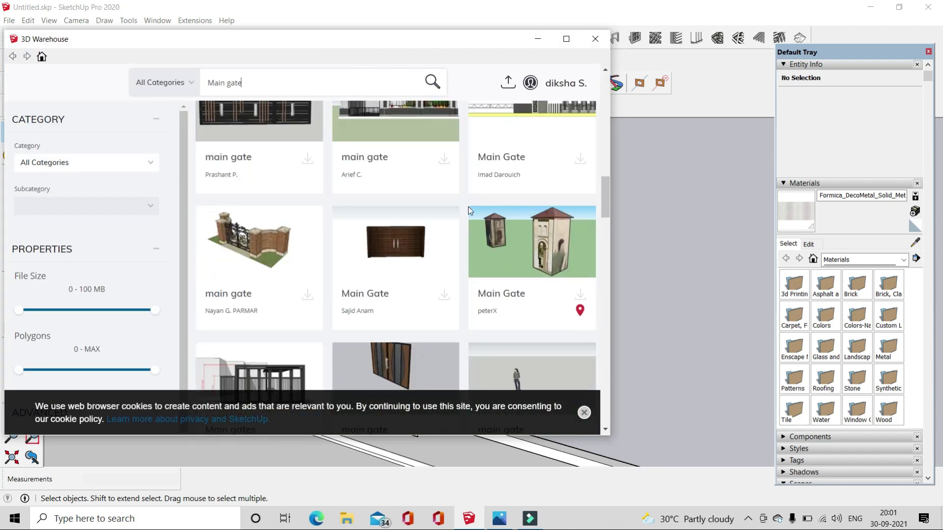
pyautogui.scroll(-2, 467, 206)
pyautogui.scroll(-2, 310, 231)
pyautogui.click(438, 190)
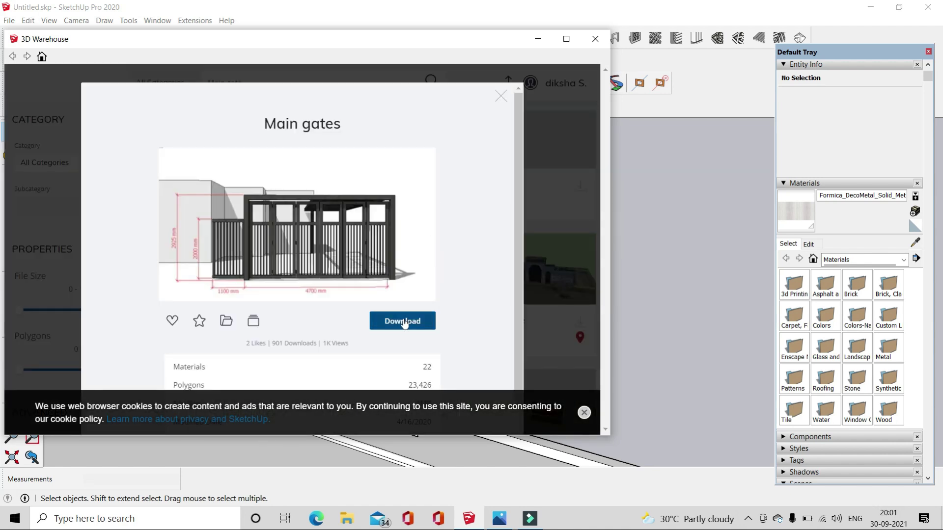
pyautogui.click(400, 322)
pyautogui.click(258, 268)
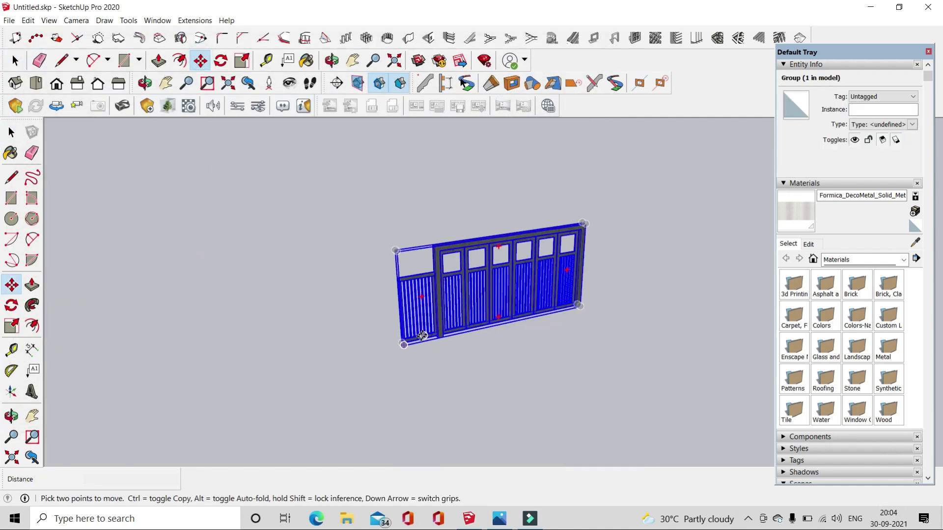
# - Zoom and orbit to view the imported gate beside the house front
pyautogui.scroll(-5, 436, 188)
pyautogui.scroll(-5, 432, 164)
pyautogui.scroll(-3, 432, 156)
pyautogui.scroll(5, 442, 322)
pyautogui.scroll(3, 421, 358)
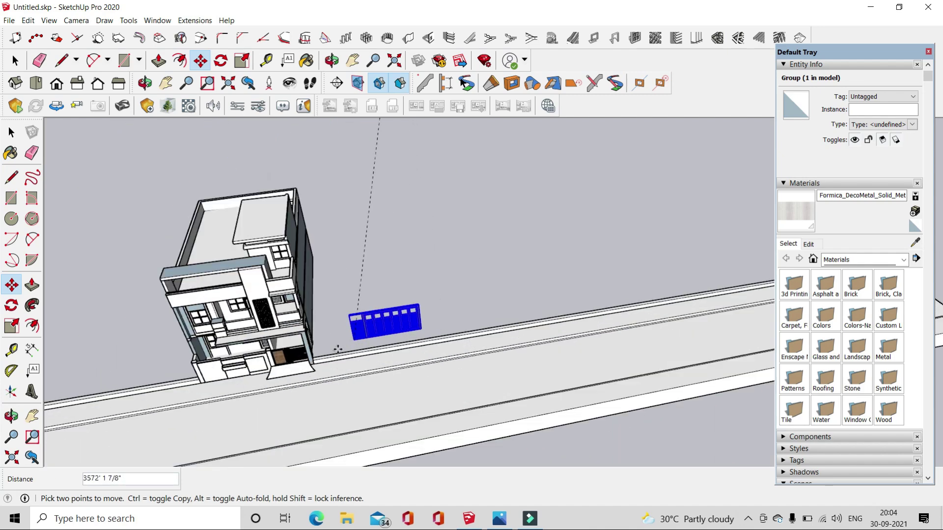
pyautogui.scroll(3, 343, 358)
pyautogui.scroll(3, 299, 366)
pyautogui.moveTo(324, 367); pyautogui.dragTo(368, 332, button='middle')
pyautogui.scroll(-5, 369, 332)
pyautogui.scroll(-2, 368, 332)
# - Resize the gate railing with Scale to fit the boundary wall
pyautogui.click(246, 61)
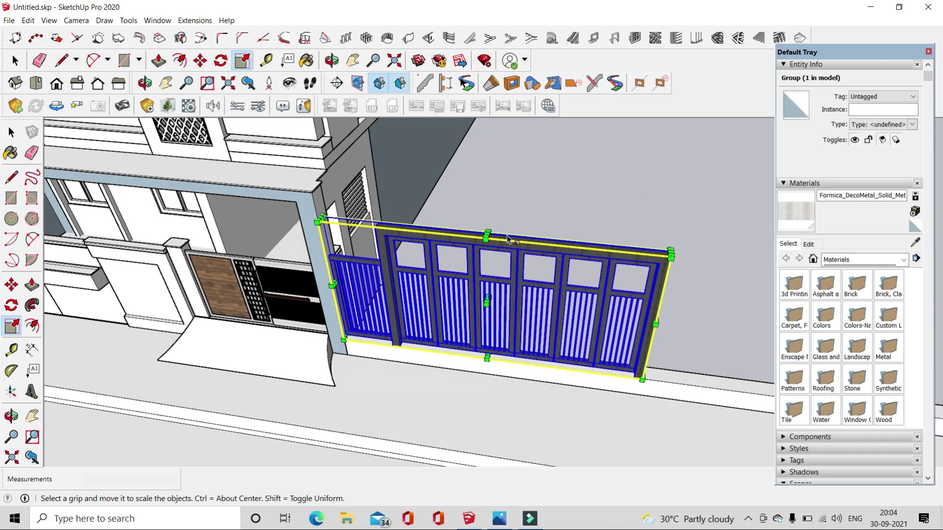
pyautogui.scroll(3, 463, 242)
pyautogui.scroll(-3, 480, 225)
pyautogui.moveTo(480, 225); pyautogui.dragTo(91, 162, button='middle')
pyautogui.press('space')
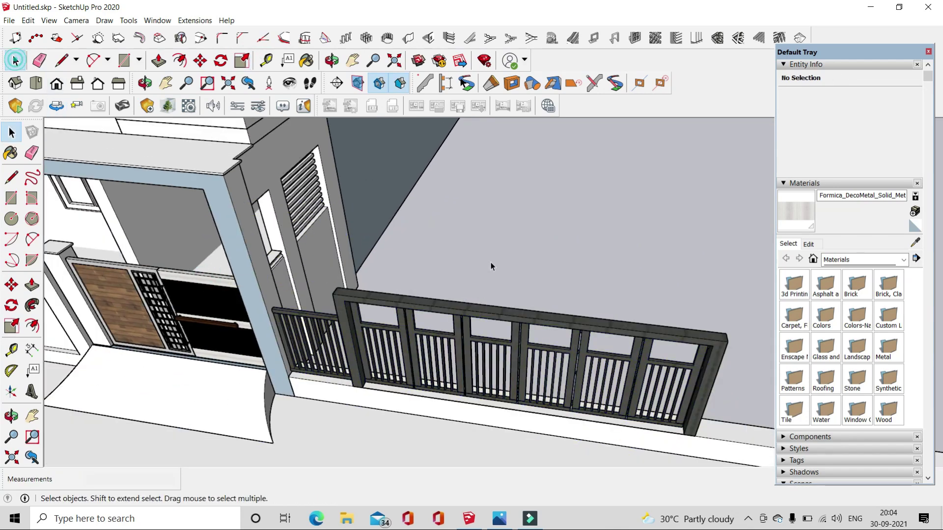
pyautogui.moveTo(490, 263); pyautogui.dragTo(442, 246, button='middle')
# - Place a copy of the gate railing along the boundary wall against the wall pier
pyautogui.click(491, 275)
pyautogui.click(200, 61)
pyautogui.scroll(3, 656, 319)
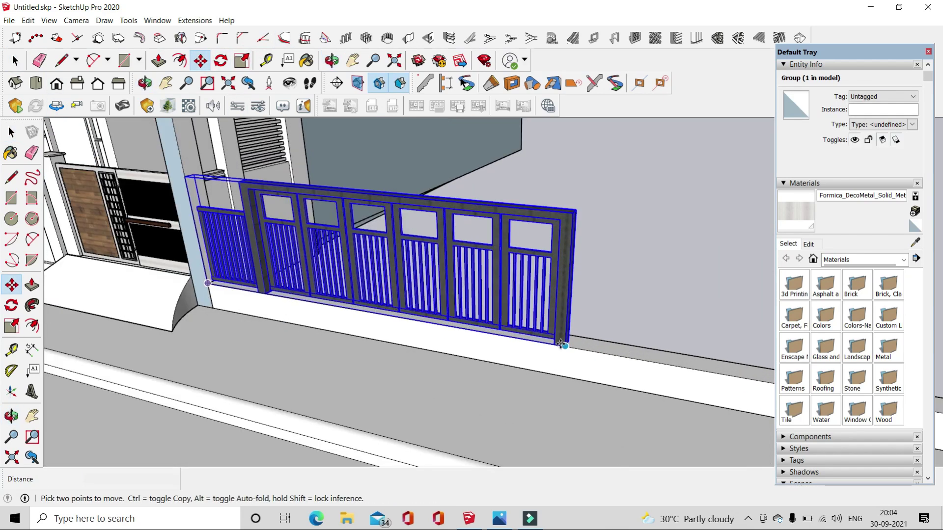
pyautogui.press('ctrl')
pyautogui.click(561, 347)
pyautogui.scroll(-5, 726, 343)
pyautogui.moveTo(726, 343); pyautogui.dragTo(372, 308, button='middle')
pyautogui.scroll(3, 450, 354)
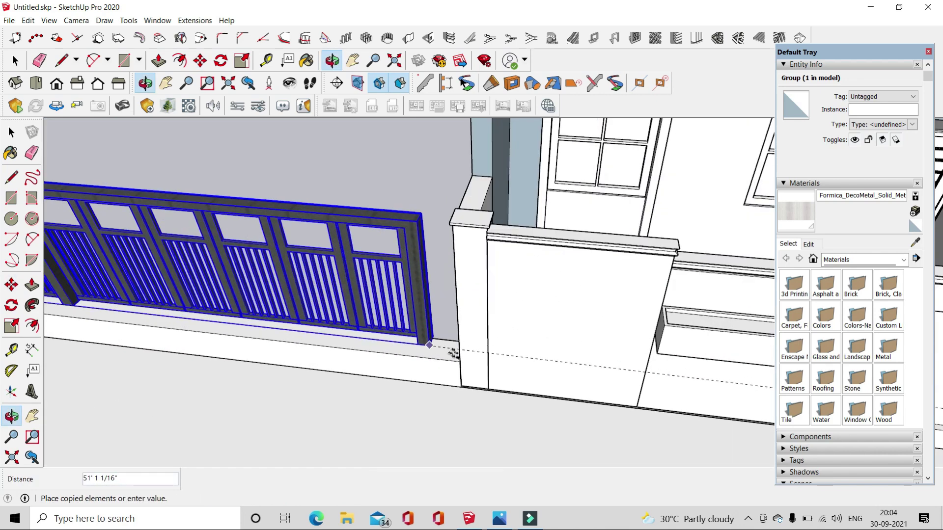
pyautogui.click(453, 356)
pyautogui.press('space')
# - Clear the selection, orbit to an angled view of the house front, and bring up the reference render photo
pyautogui.rightClick(450, 310)
pyautogui.click(467, 274)
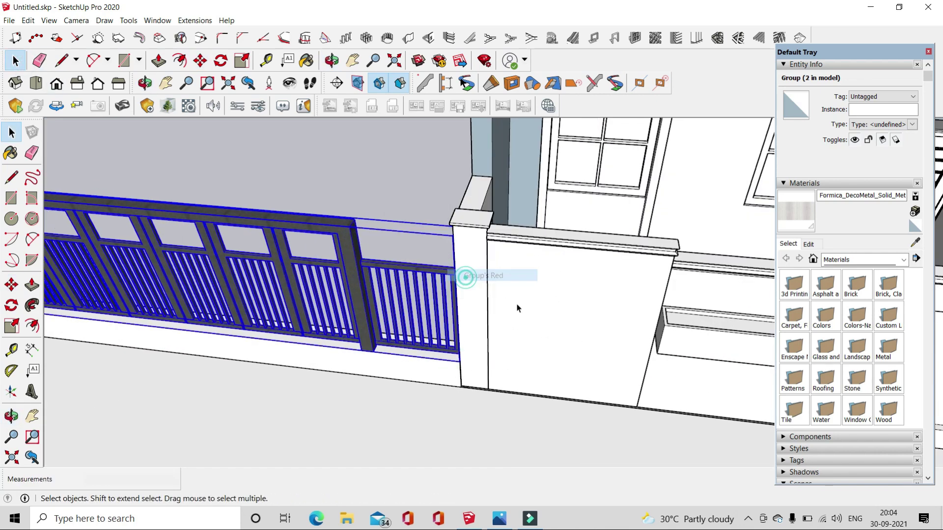
pyautogui.scroll(-2, 726, 264)
pyautogui.scroll(-3, 459, 342)
pyautogui.scroll(-3, 458, 343)
pyautogui.scroll(3, 458, 343)
pyautogui.moveTo(503, 425)
pyautogui.mouseDown(button='middle')
pyautogui.moveTo(538, 266)
pyautogui.moveTo(521, 294)
pyautogui.mouseUp(button='middle')
pyautogui.click(499, 519)
# - Copy the left gate railing along the boundary with a Ctrl-move
pyautogui.click(499, 518)
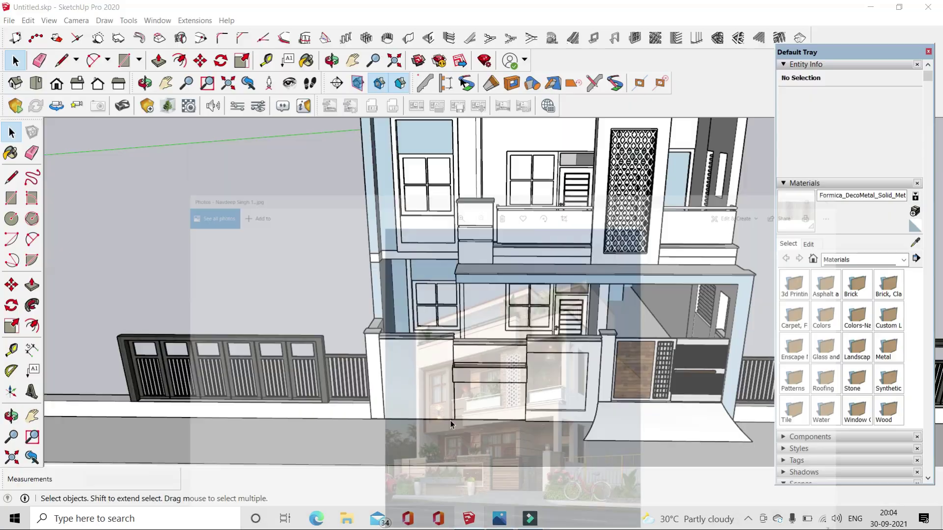
pyautogui.click(275, 365)
pyautogui.click(200, 61)
pyautogui.scroll(2, 350, 378)
pyautogui.scroll(2, 430, 392)
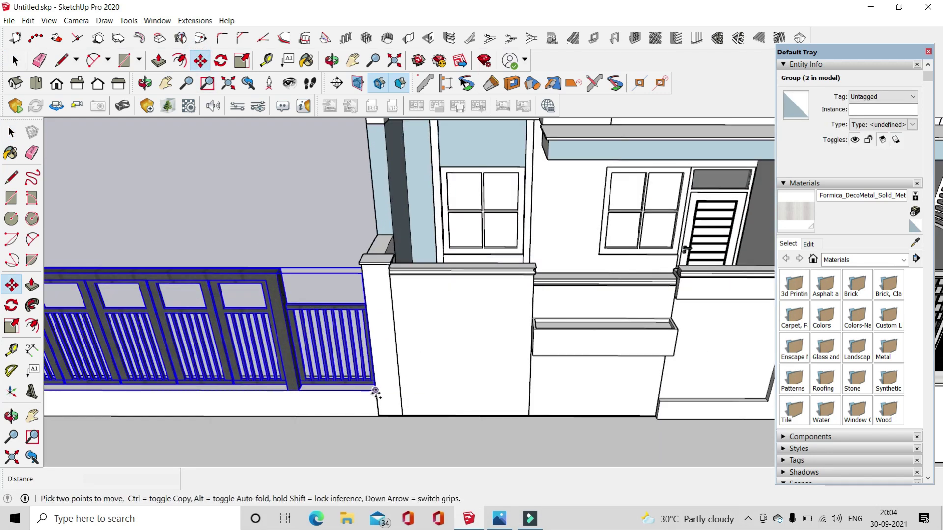
pyautogui.press('ctrl')
pyautogui.click(375, 389)
pyautogui.scroll(-3, 638, 386)
pyautogui.scroll(3, 429, 393)
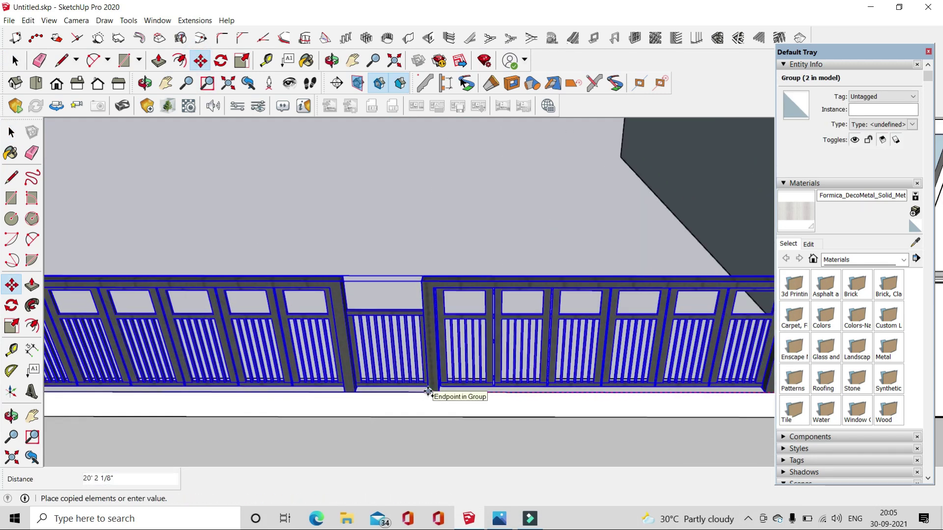
pyautogui.click(430, 393)
# - Delete the narrow infill piece inside the gate group
pyautogui.press('space')
pyautogui.doubleClick(280, 295)
pyautogui.click(383, 320)
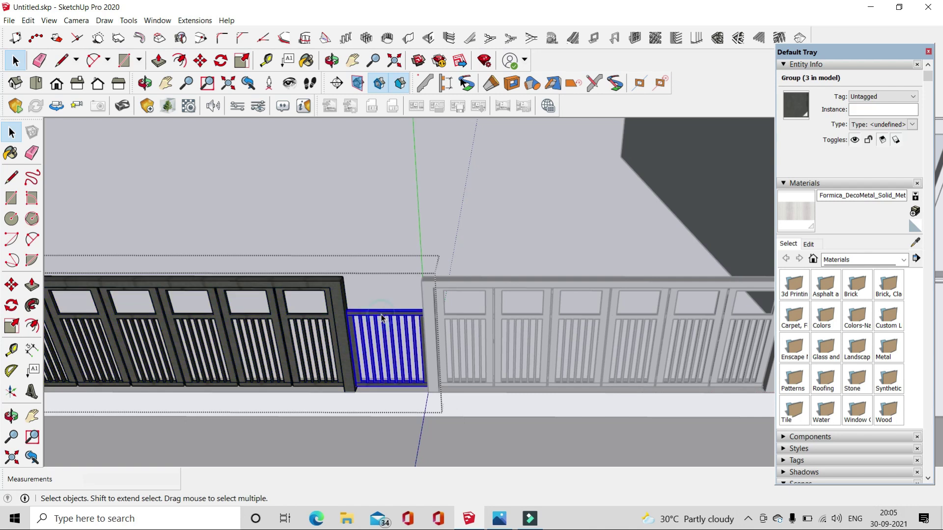
pyautogui.press('Delete')
pyautogui.press('Escape')
# - Move the left gate group across to sit beside the dark fence
pyautogui.click(342, 286)
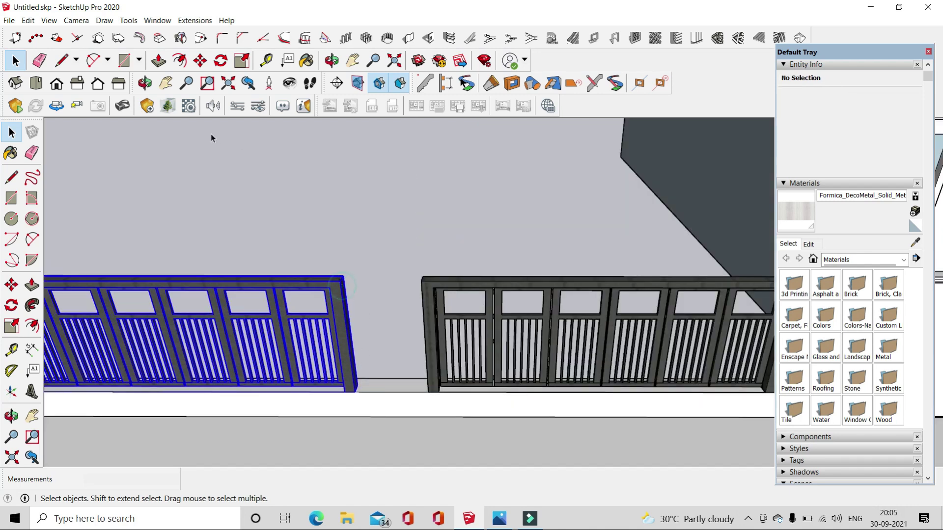
pyautogui.press('m')
pyautogui.click(352, 391)
pyautogui.scroll(1, 354, 391)
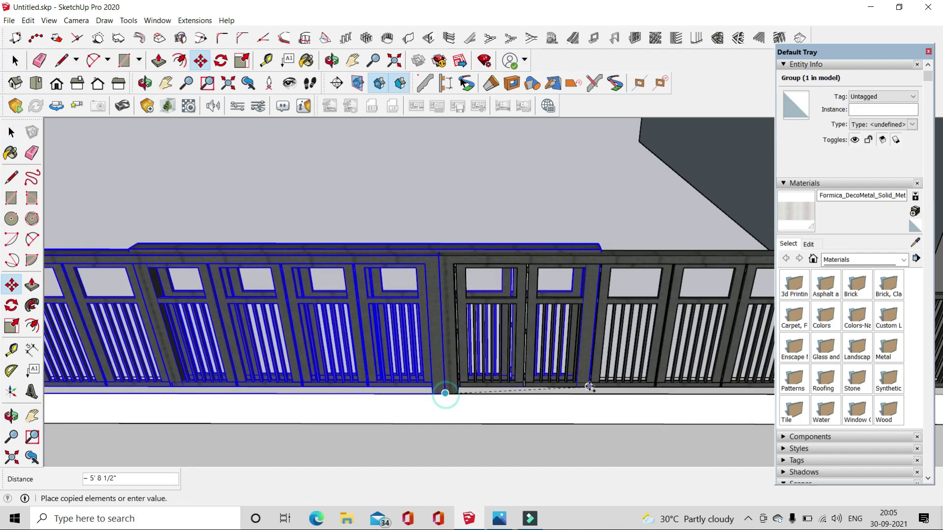
pyautogui.scroll(-3, 442, 391)
pyautogui.scroll(2, 380, 375)
pyautogui.scroll(-3, 314, 324)
pyautogui.moveTo(238, 280)
pyautogui.mouseDown(button='middle')
pyautogui.moveTo(659, 328)
pyautogui.moveTo(631, 308)
pyautogui.mouseUp(button='middle')
pyautogui.scroll(3, 631, 308)
pyautogui.click(646, 295)
pyautogui.scroll(3, 511, 299)
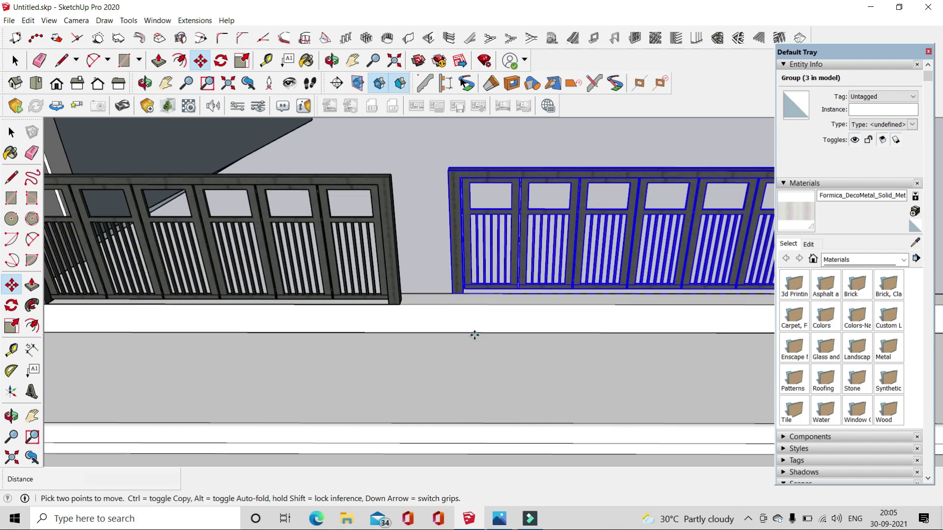
# - Reposition the gate from its corner so it sits flush against the dark fence
pyautogui.press('ctrl')
pyautogui.click(473, 332)
pyautogui.click(448, 258)
pyautogui.scroll(3, 399, 307)
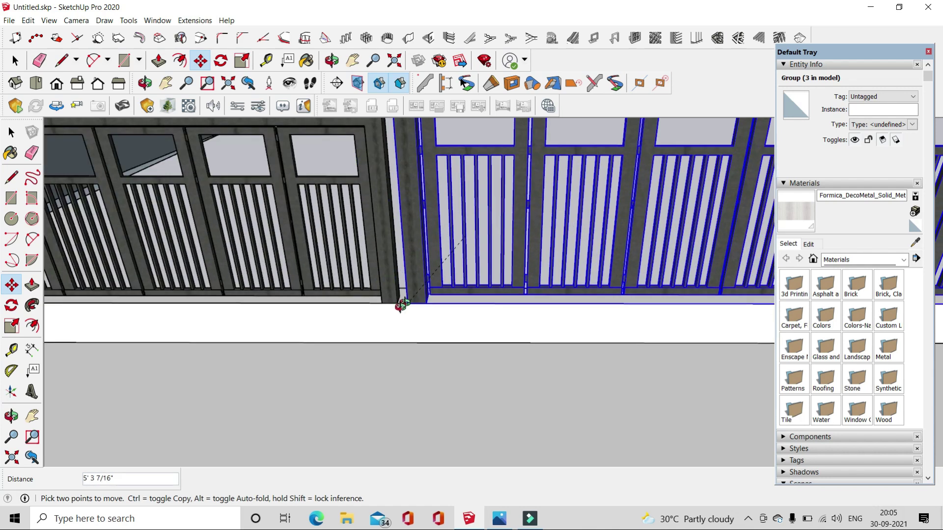
pyautogui.scroll(3, 401, 300)
pyautogui.click(398, 294)
pyautogui.scroll(-3, 399, 294)
pyautogui.scroll(3, 328, 209)
# - Clear the selection and tilt the view down onto the house
pyautogui.press('space')
pyautogui.click(203, 129)
pyautogui.scroll(-3, 560, 385)
pyautogui.scroll(-3, 540, 344)
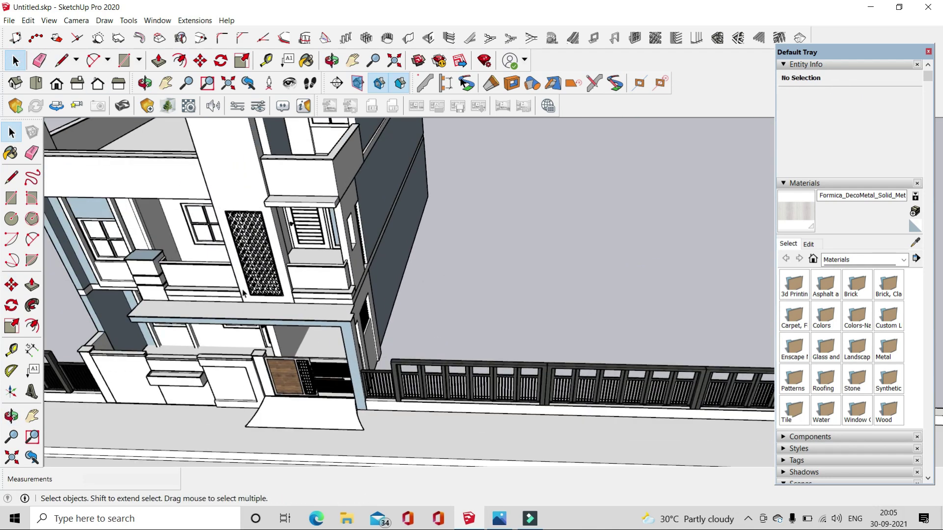
pyautogui.scroll(-3, 521, 319)
pyautogui.scroll(-5, 514, 310)
pyautogui.moveTo(514, 309)
pyautogui.mouseDown(button='middle')
pyautogui.moveTo(530, 282)
pyautogui.moveTo(688, 178)
pyautogui.moveTo(588, 241)
pyautogui.moveTo(379, 309)
pyautogui.moveTo(230, 326)
pyautogui.mouseUp(button='middle')
# - Draw a rectangle starting at the road's left end along the road
pyautogui.scroll(5, 521, 294)
pyautogui.scroll(5, 560, 301)
pyautogui.scroll(-5, 379, 310)
pyautogui.press('r')
pyautogui.scroll(-3, 229, 326)
pyautogui.click(197, 302)
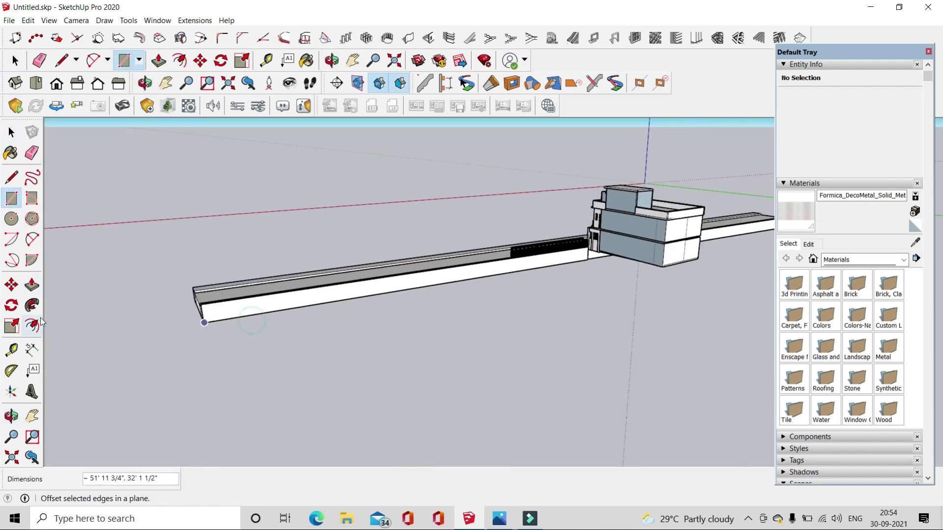
pyautogui.scroll(3, 636, 294)
pyautogui.scroll(2, 673, 296)
pyautogui.click(708, 296)
# - Push/Pull the rectangle up into a slab and check its connected geometry
pyautogui.moveTo(708, 296)
pyautogui.mouseDown(button='middle')
pyautogui.moveTo(442, 219)
pyautogui.moveTo(543, 326)
pyautogui.mouseUp(button='middle')
pyautogui.press('p')
pyautogui.click(428, 248)
pyautogui.press('space')
pyautogui.rightClick(543, 326)
pyautogui.click(602, 416)
pyautogui.click(319, 316)
# - Orbit and zoom back to a close, slightly elevated view of the house front
pyautogui.moveTo(319, 317)
pyautogui.mouseDown(button='middle')
pyautogui.moveTo(351, 405)
pyautogui.moveTo(388, 416)
pyautogui.moveTo(424, 365)
pyautogui.mouseUp(button='middle')
pyautogui.scroll(3, 388, 416)
pyautogui.scroll(3, 388, 416)
pyautogui.scroll(2, 424, 364)
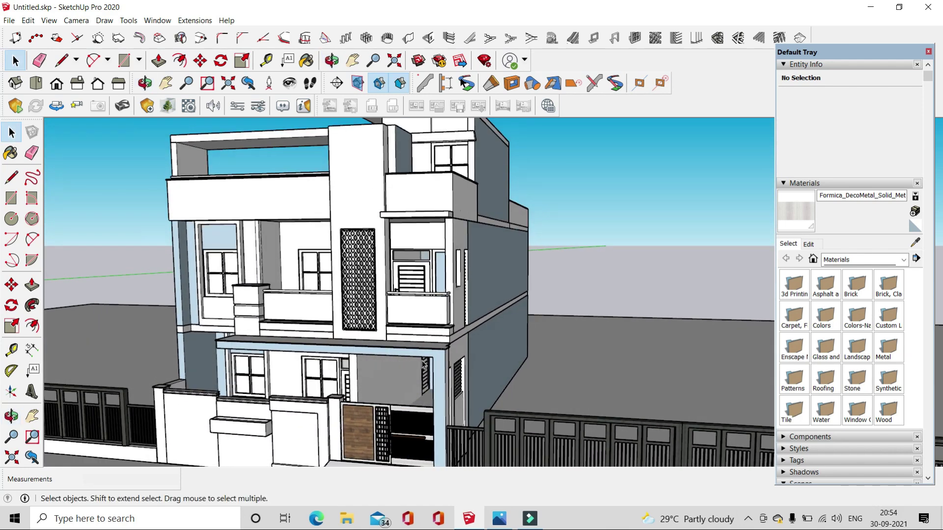
pyautogui.moveTo(329, 208); pyautogui.dragTo(456, 132, button='middle')
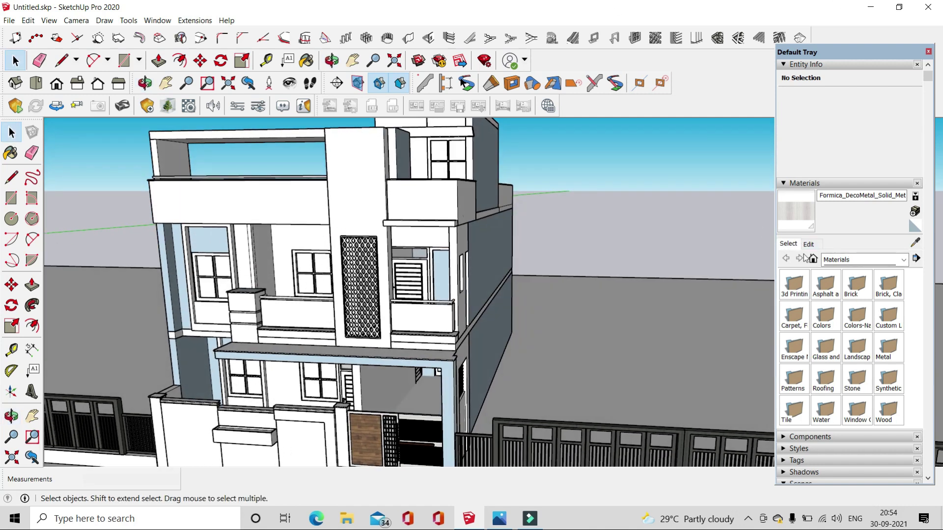
pyautogui.click(838, 261)
pyautogui.click(848, 270)
# - Create Material1 from the 1.jpg texture in the Material folder
pyautogui.click(914, 211)
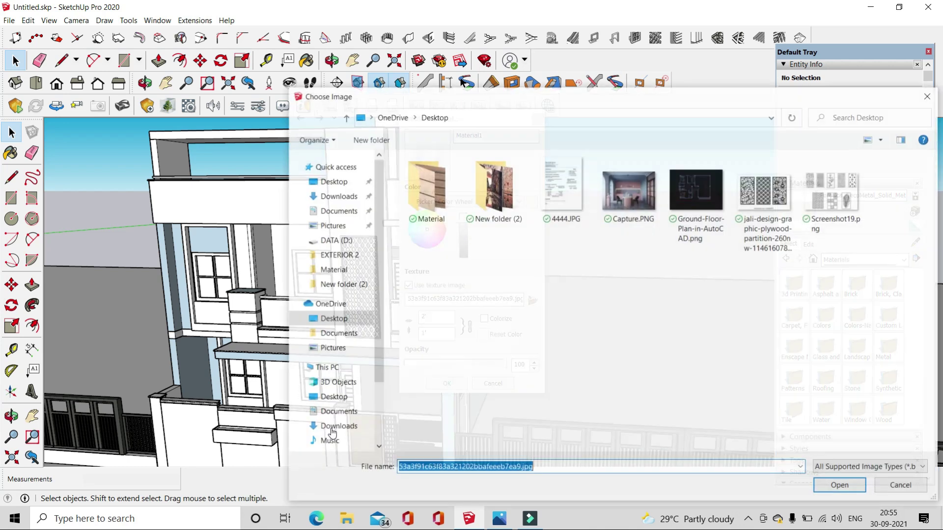
pyautogui.doubleClick(425, 192)
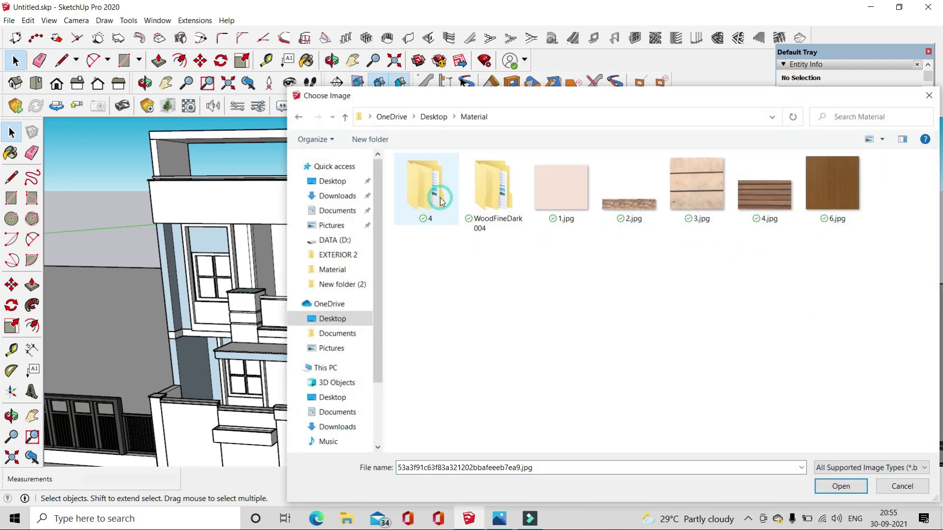
pyautogui.click(566, 189)
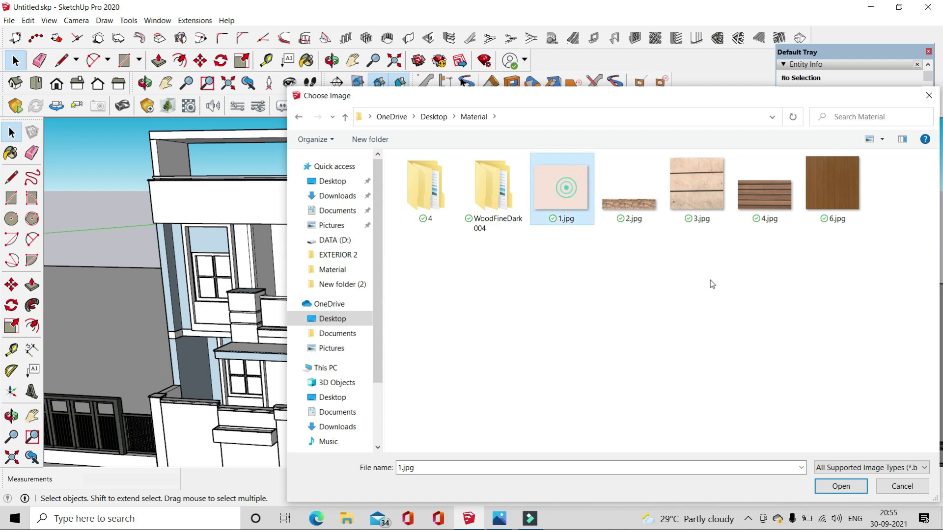
pyautogui.click(859, 487)
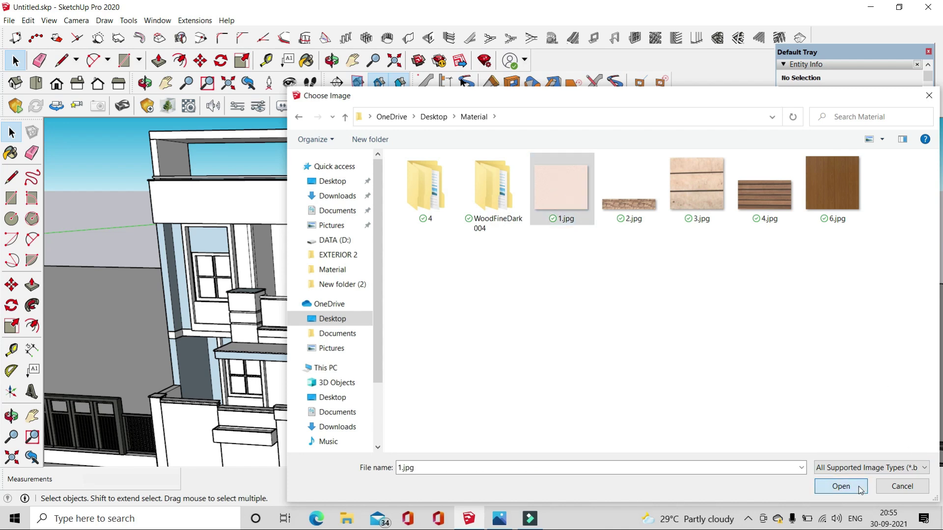
pyautogui.click(453, 385)
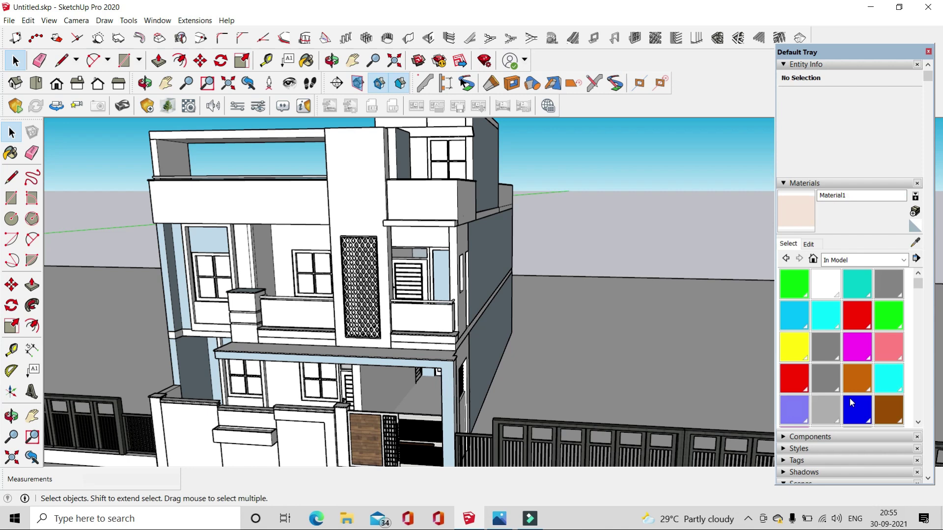
pyautogui.click(813, 244)
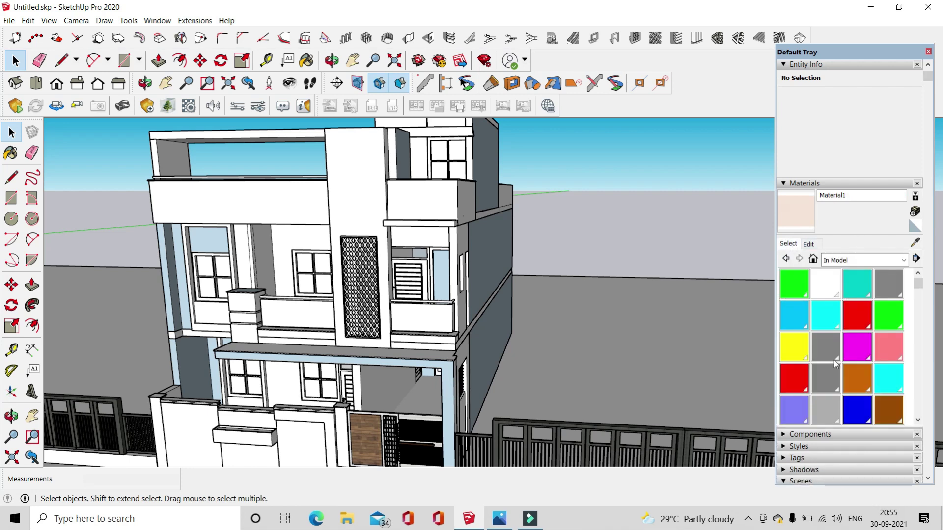
# - Paint the wide band above the left balcony with Material1
pyautogui.moveTo(516, 291); pyautogui.dragTo(304, 216, button='middle')
pyautogui.scroll(3, 294, 216)
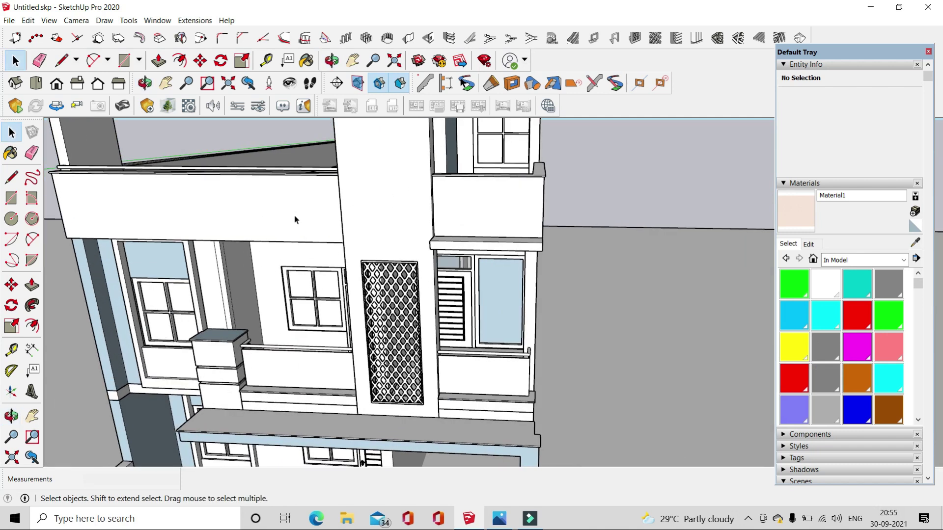
pyautogui.scroll(3, 274, 210)
pyautogui.scroll(2, 273, 209)
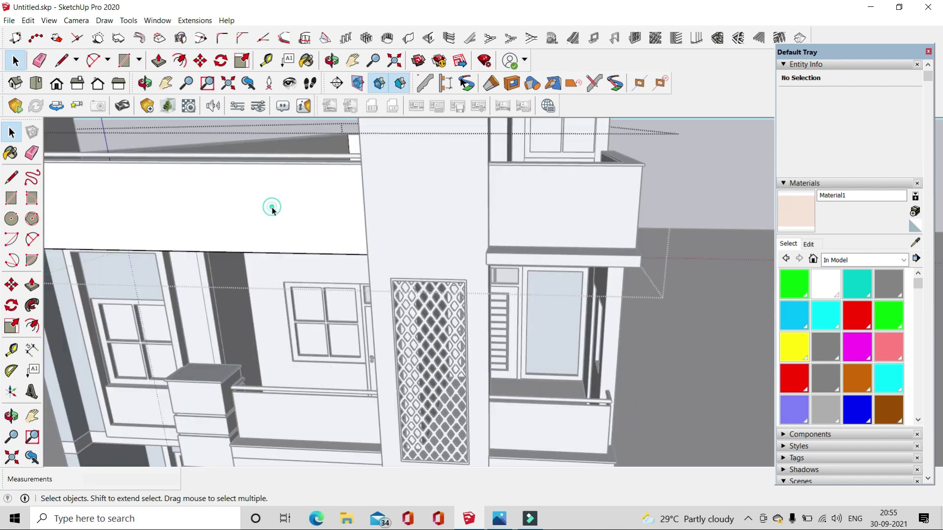
pyautogui.click(220, 204)
pyautogui.click(302, 63)
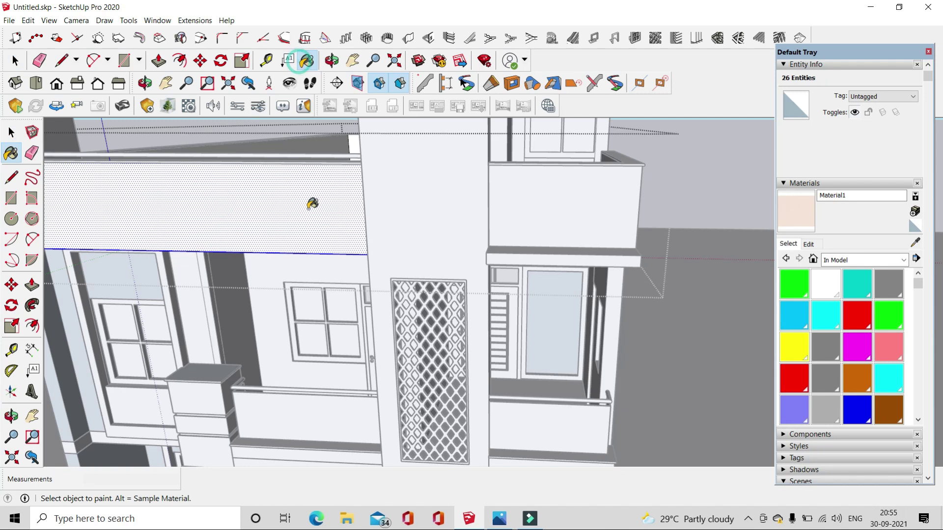
pyautogui.click(307, 205)
pyautogui.click(13, 61)
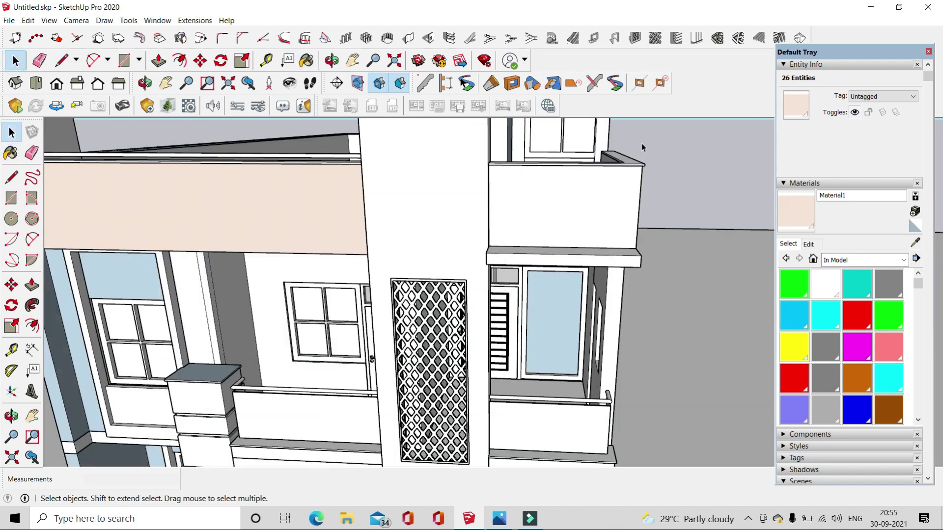
pyautogui.click(641, 143)
# - Zoom and orbit to a new viewing angle on the house
pyautogui.scroll(2, 240, 183)
pyautogui.scroll(3, 252, 168)
pyautogui.scroll(3, 331, 226)
pyautogui.scroll(-3, 331, 226)
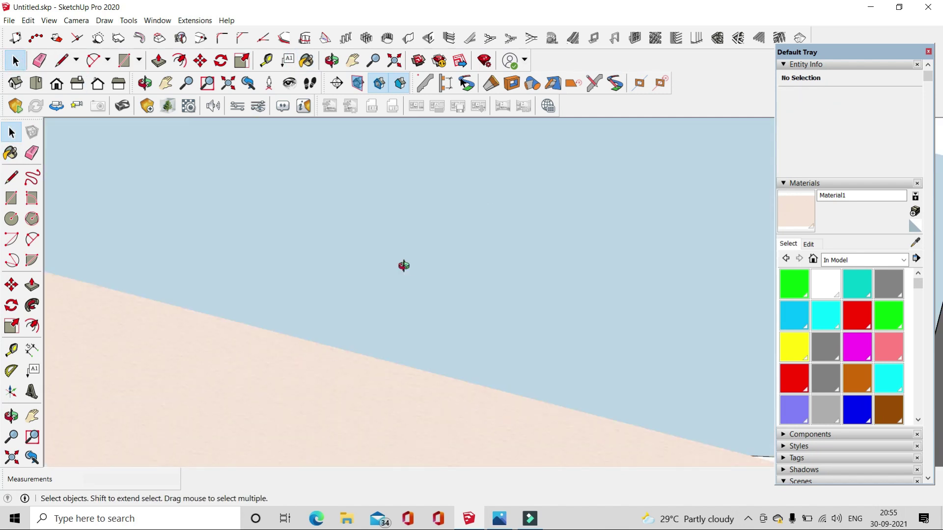
pyautogui.scroll(-3, 379, 312)
pyautogui.scroll(-2, 308, 257)
pyautogui.scroll(-2, 232, 184)
pyautogui.moveTo(231, 184); pyautogui.dragTo(390, 244, button='middle')
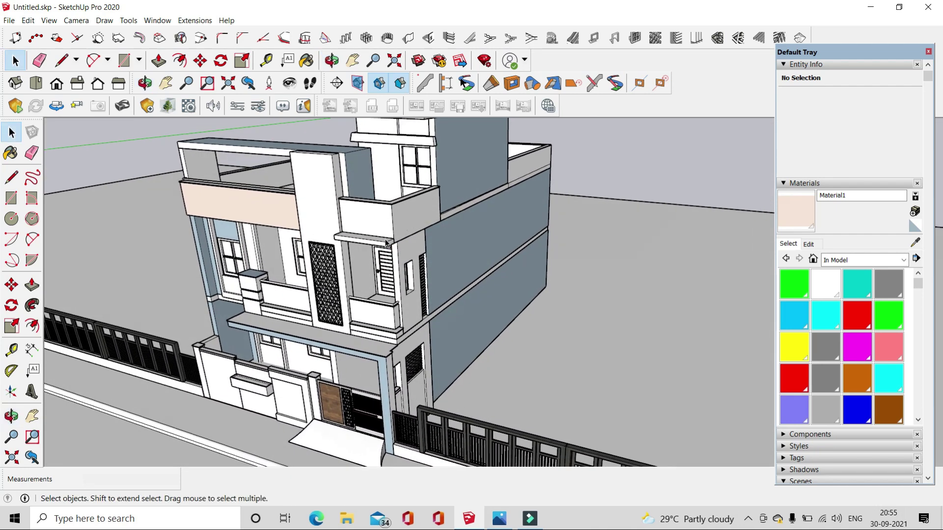
pyautogui.scroll(2, 406, 239)
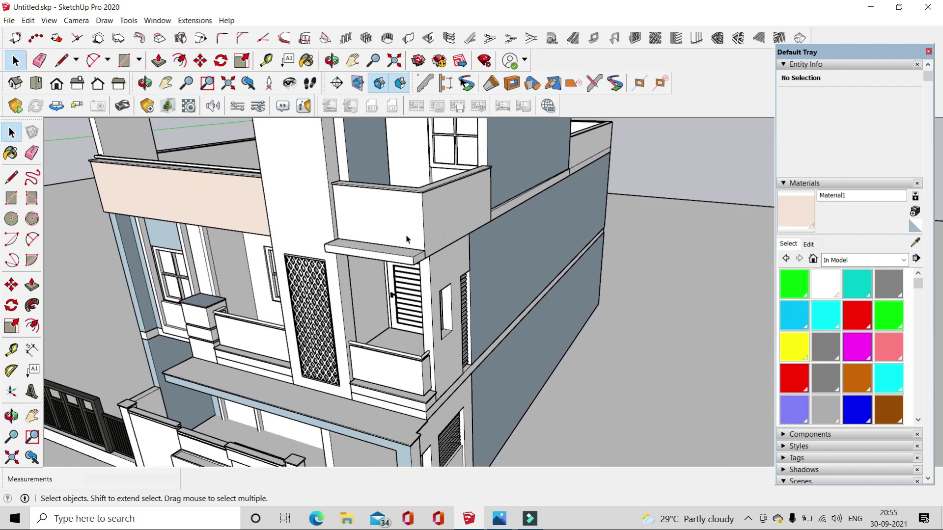
# - Pick Translucent Glass Gray from the Glass and Mirrors collection
pyautogui.click(874, 260)
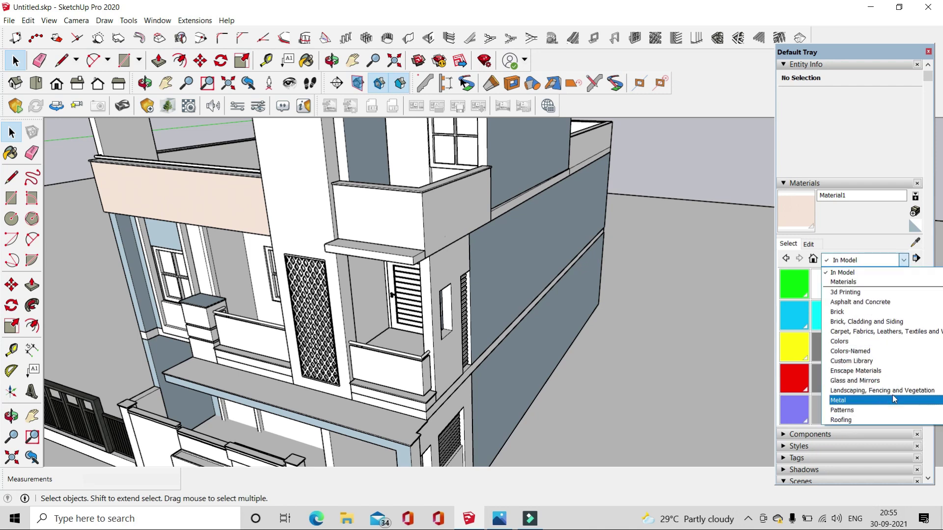
pyautogui.click(865, 382)
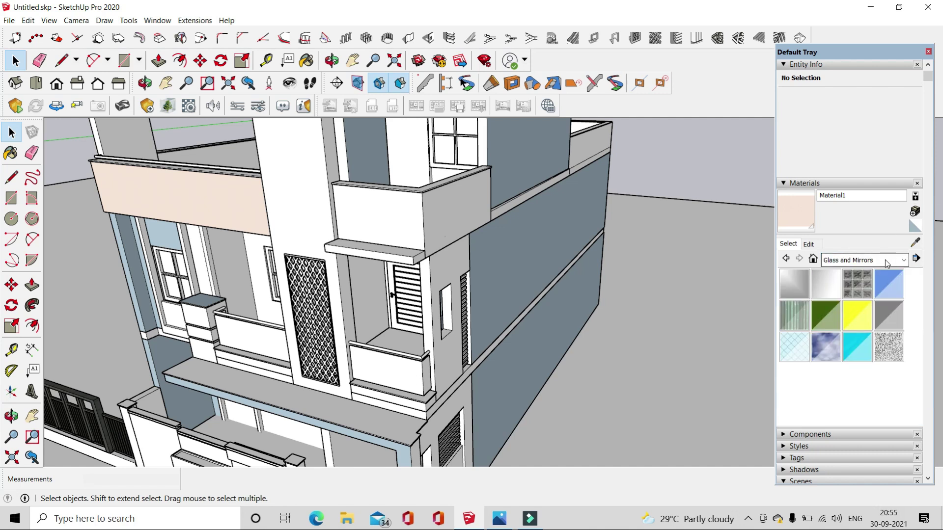
pyautogui.click(888, 323)
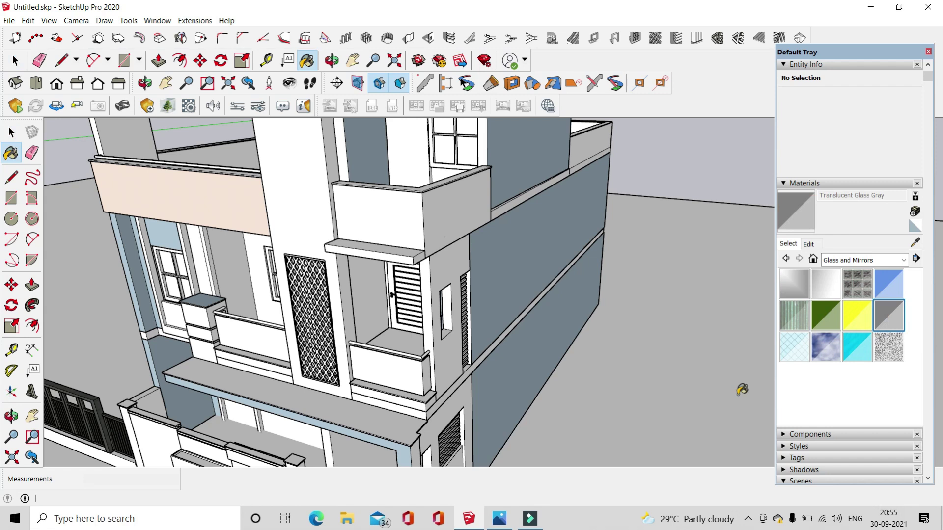
pyautogui.click(16, 64)
pyautogui.scroll(3, 422, 334)
pyautogui.scroll(3, 422, 334)
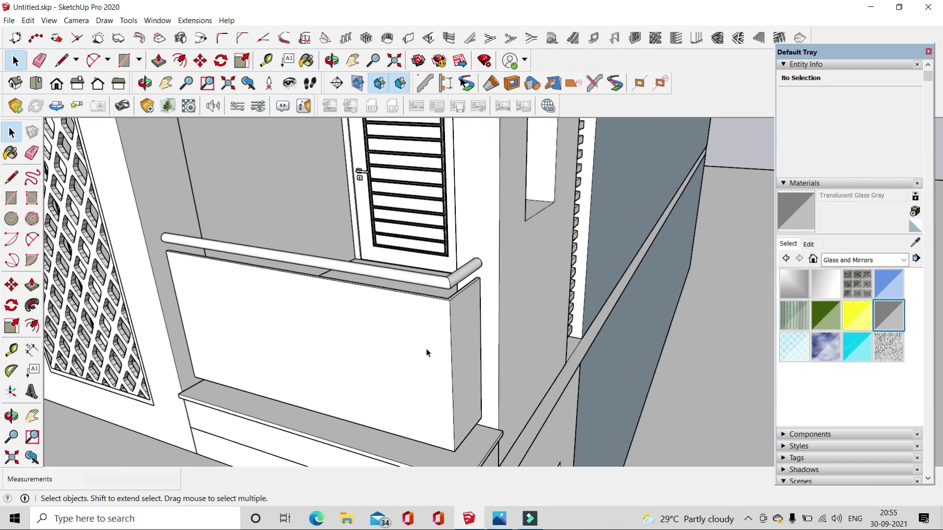
pyautogui.scroll(2, 422, 334)
# - Paint the whole balcony glass panel with Translucent Glass Gray
pyautogui.tripleClick(343, 301)
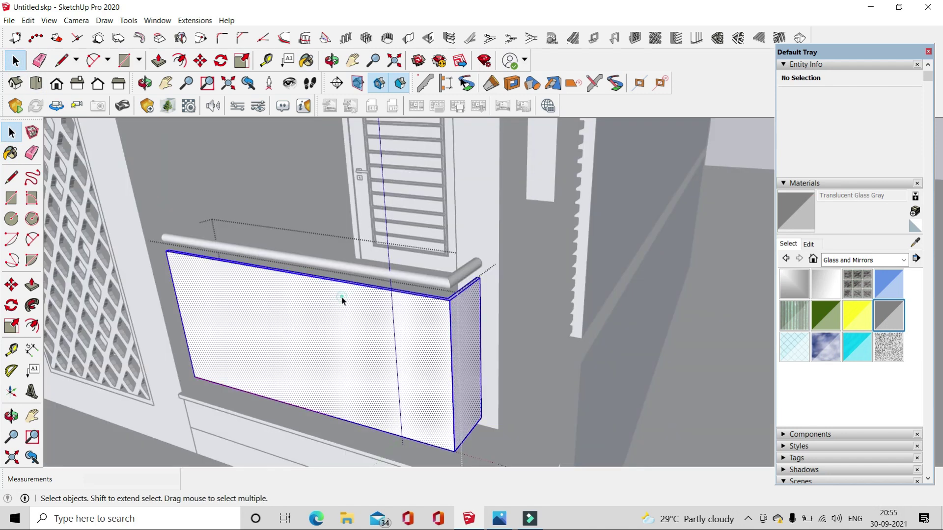
pyautogui.click(306, 61)
pyautogui.click(385, 323)
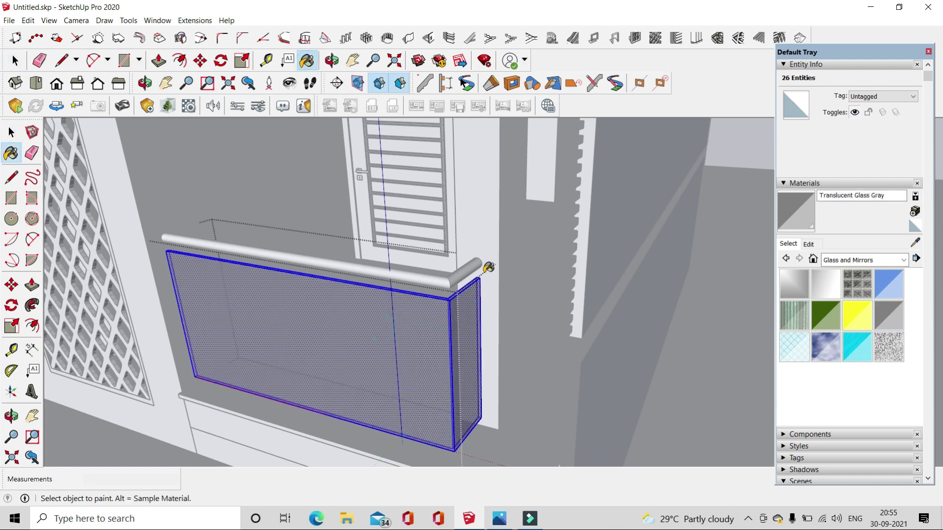
pyautogui.scroll(-3, 488, 267)
pyautogui.click(15, 61)
pyautogui.scroll(3, 586, 156)
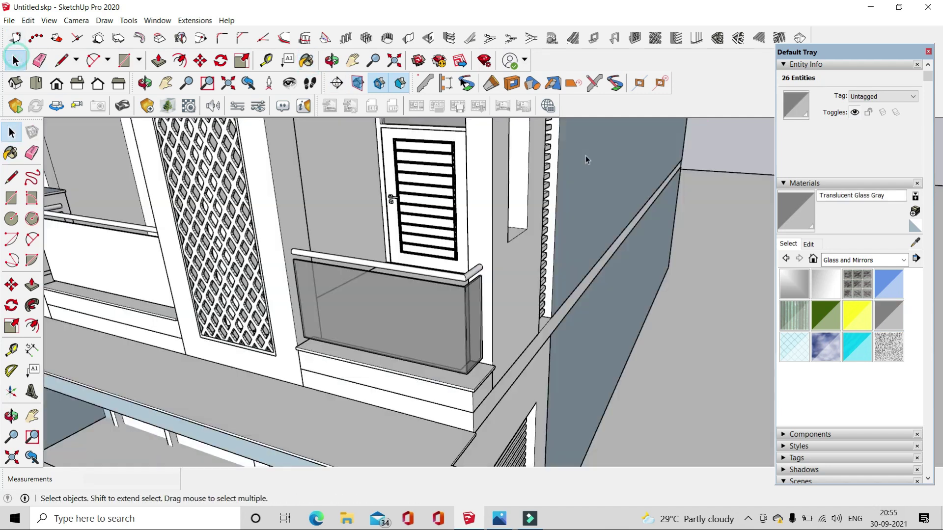
pyautogui.click(762, 143)
pyautogui.scroll(2, 411, 336)
pyautogui.moveTo(411, 337); pyautogui.dragTo(411, 267, button='middle')
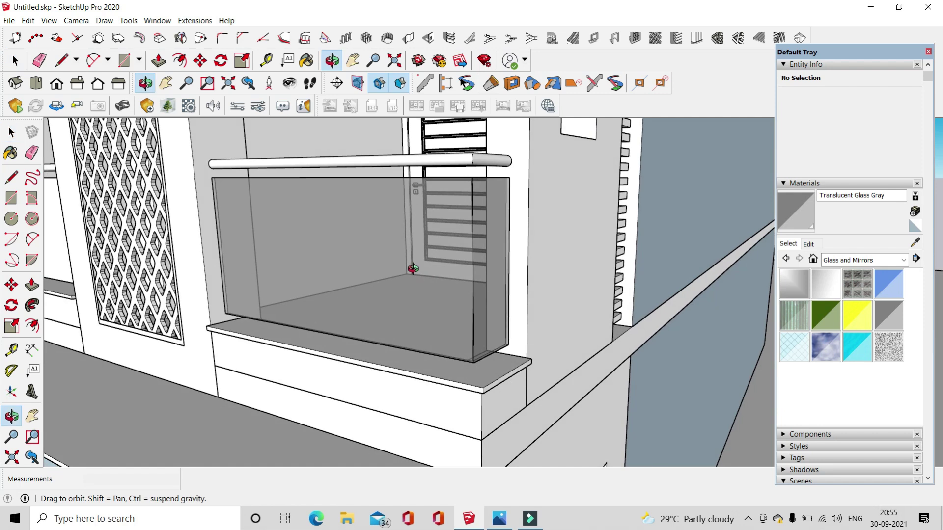
# - Adjust the glass material's opacity and colour wheel toward a pale bluish tint
pyautogui.click(808, 244)
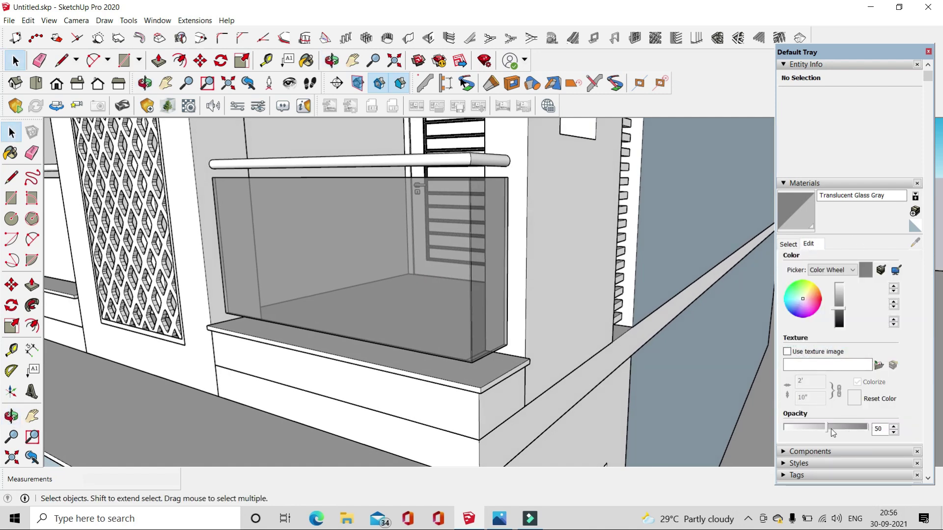
pyautogui.moveTo(827, 430)
pyautogui.mouseDown()
pyautogui.moveTo(880, 430)
pyautogui.moveTo(788, 437)
pyautogui.moveTo(816, 437)
pyautogui.mouseUp()
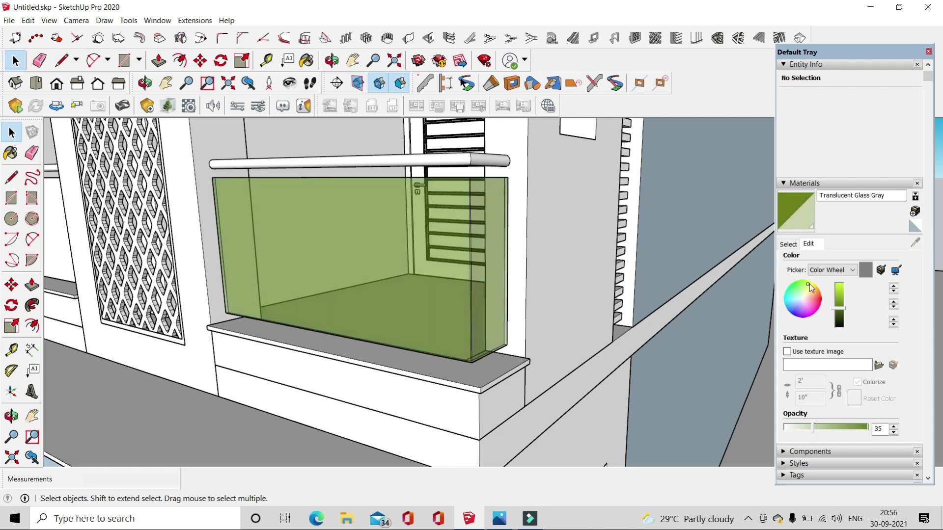
pyautogui.moveTo(796, 294)
pyautogui.mouseDown()
pyautogui.moveTo(806, 311)
pyautogui.moveTo(803, 303)
pyautogui.mouseUp()
pyautogui.moveTo(799, 304); pyautogui.dragTo(799, 308)
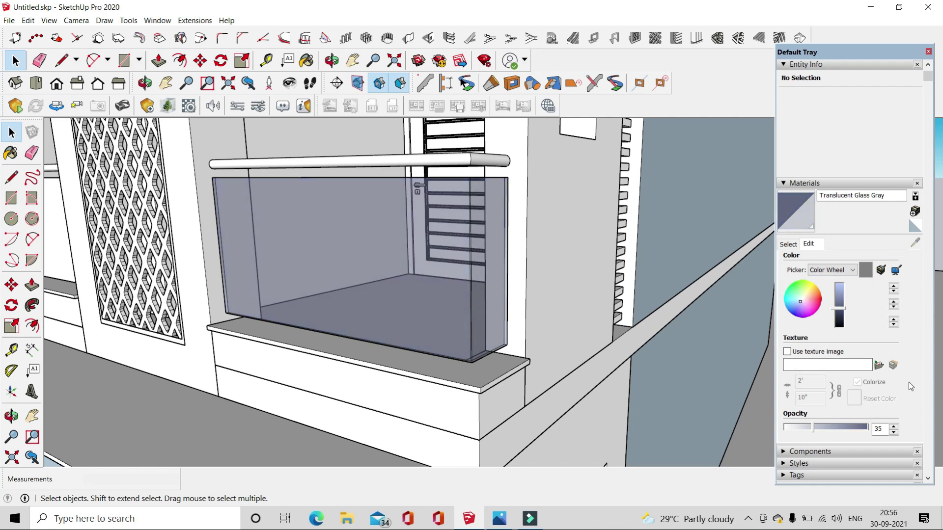
pyautogui.scroll(-2, 911, 387)
pyautogui.click(867, 214)
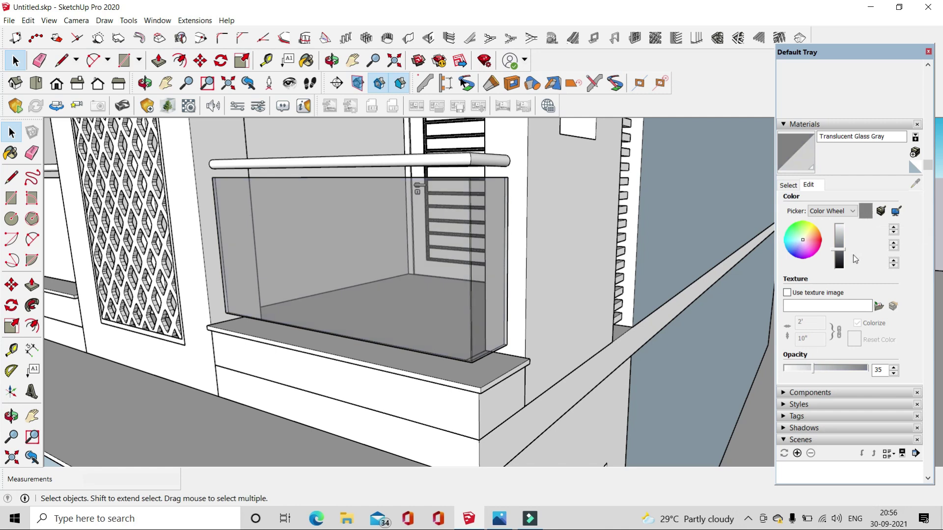
pyautogui.click(799, 250)
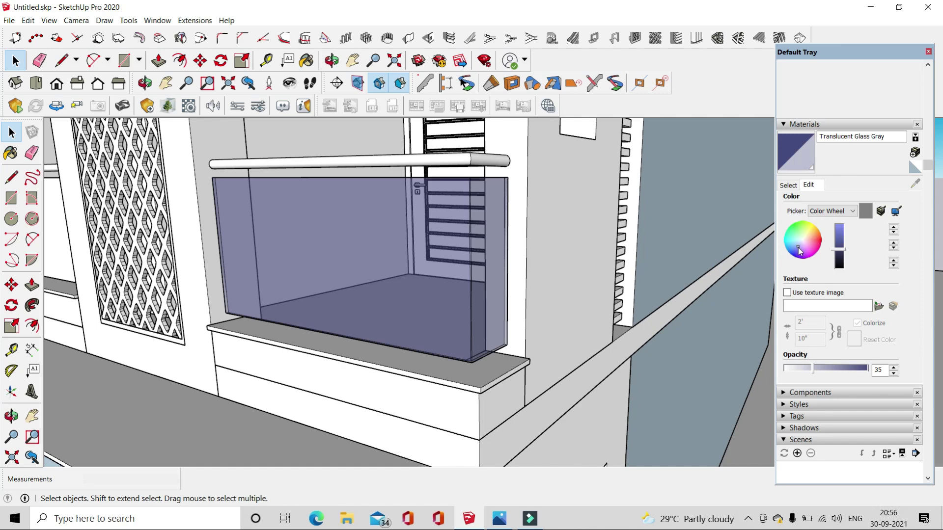
# - Lighten the glass tint to pale lavender, then orbit around the house and balconies
pyautogui.click(843, 237)
pyautogui.scroll(-5, 464, 258)
pyautogui.moveTo(551, 273)
pyautogui.mouseDown(button='middle')
pyautogui.moveTo(463, 258)
pyautogui.moveTo(471, 268)
pyautogui.mouseUp(button='middle')
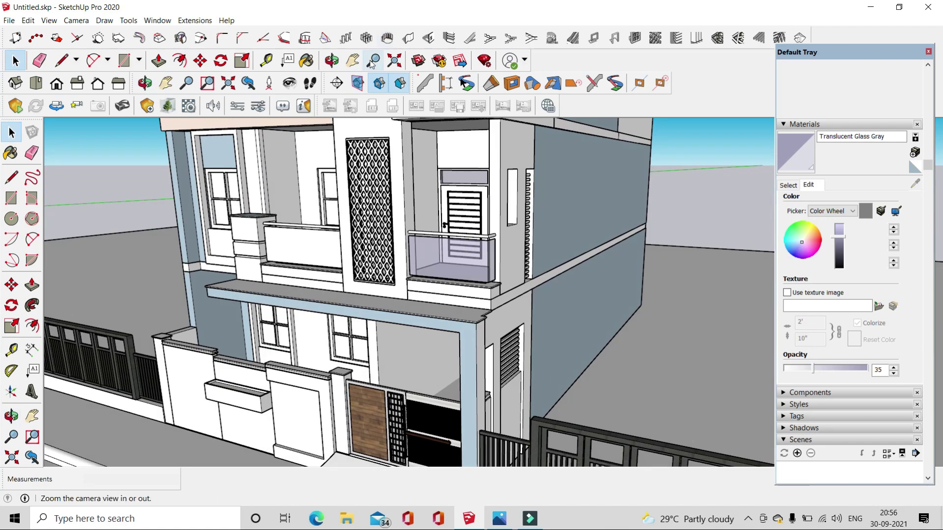
pyautogui.click(314, 62)
pyautogui.scroll(3, 309, 246)
pyautogui.moveTo(309, 246); pyautogui.dragTo(508, 274, button='middle')
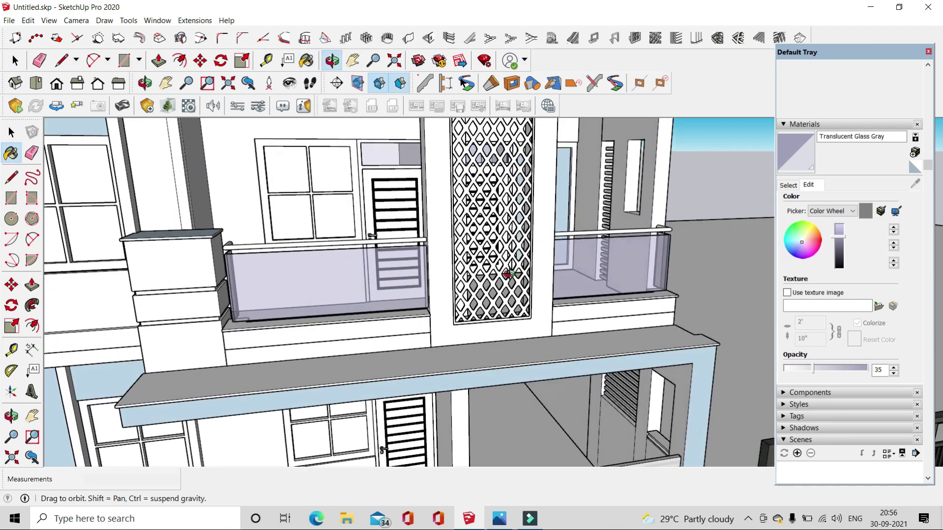
pyautogui.scroll(-3, 508, 274)
pyautogui.moveTo(337, 319); pyautogui.dragTo(337, 257, button='middle')
pyautogui.scroll(-2, 413, 287)
pyautogui.scroll(3, 432, 265)
pyautogui.scroll(2, 442, 249)
pyautogui.moveTo(442, 248)
pyautogui.mouseDown(button='middle')
pyautogui.moveTo(343, 226)
pyautogui.moveTo(437, 238)
pyautogui.mouseUp(button='middle')
pyautogui.scroll(-2, 343, 225)
pyautogui.scroll(-3, 747, 404)
pyautogui.moveTo(747, 404); pyautogui.dragTo(639, 295, button='middle')
pyautogui.scroll(2, 638, 294)
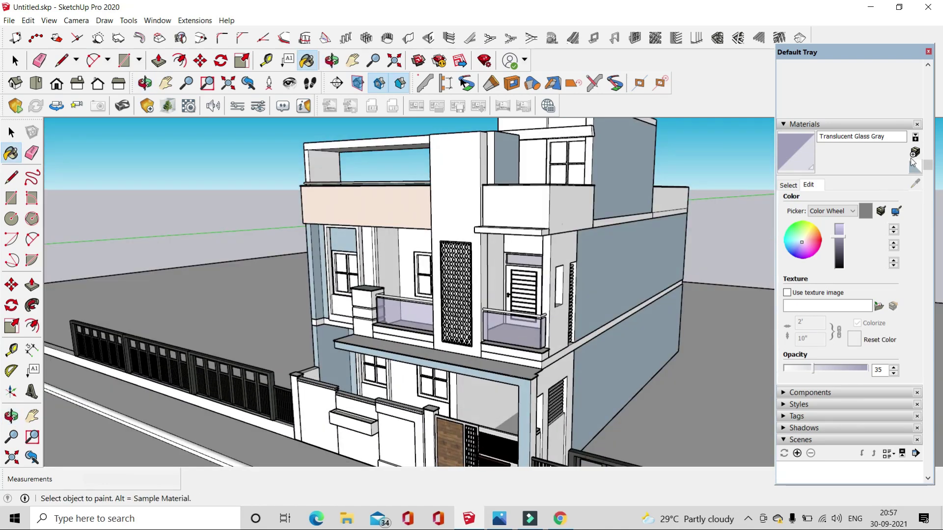
# - Create a plank material from 3.jpg and paint the front boundary wall panel with it
pyautogui.click(915, 153)
pyautogui.click(532, 300)
pyautogui.click(696, 189)
pyautogui.click(840, 485)
pyautogui.click(447, 383)
pyautogui.scroll(5, 590, 348)
pyautogui.scroll(4, 589, 347)
pyautogui.click(573, 260)
pyautogui.moveTo(572, 261)
pyautogui.mouseDown(button='middle')
pyautogui.moveTo(572, 244)
pyautogui.moveTo(618, 241)
pyautogui.mouseUp(button='middle')
# - Set the plank texture width to 6' and clear the height to re-enter it
pyautogui.press('space')
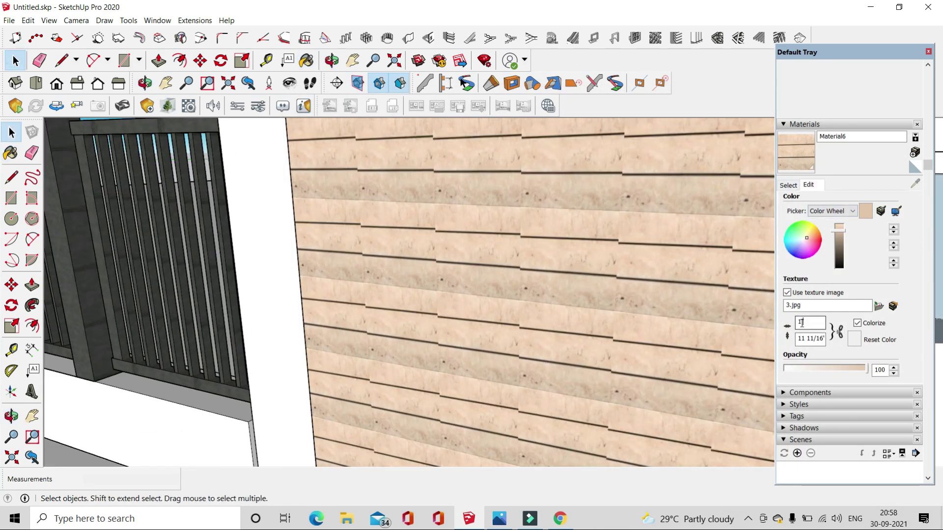
pyautogui.press('BackSpace')
pyautogui.write('2')
pyautogui.press('BackSpace')
pyautogui.write('6')
pyautogui.scroll(-5, 446, 328)
pyautogui.moveTo(446, 328); pyautogui.dragTo(741, 352, button='middle')
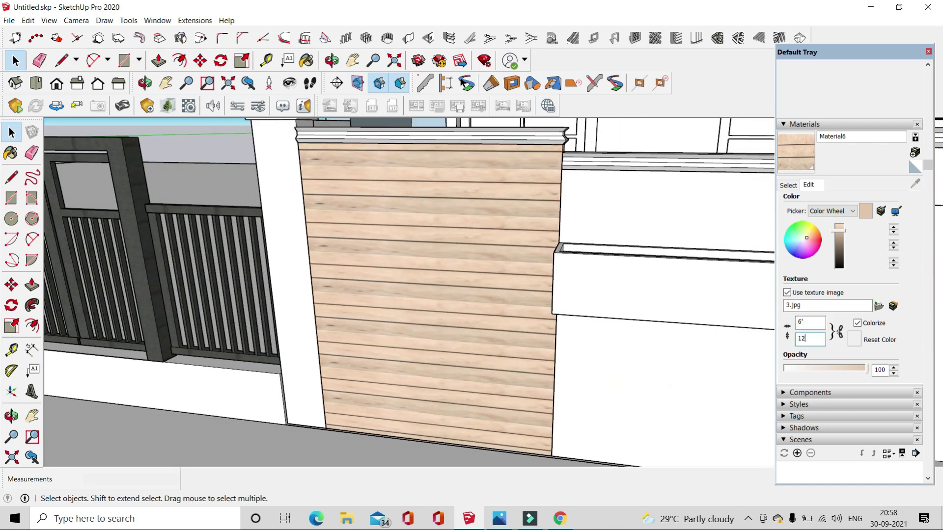
pyautogui.press('BackSpace')
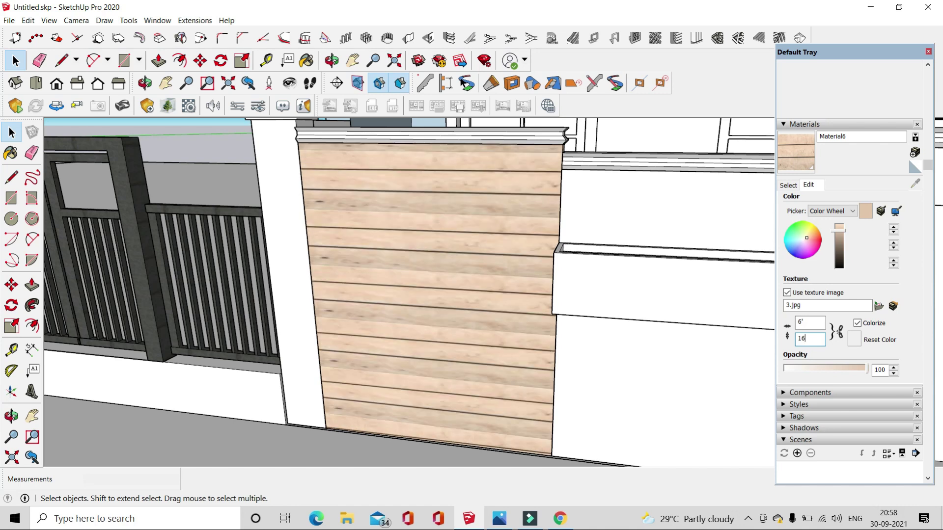
# - Orbit around the walls and window back toward the textured boundary wall
pyautogui.scroll(-5, 504, 288)
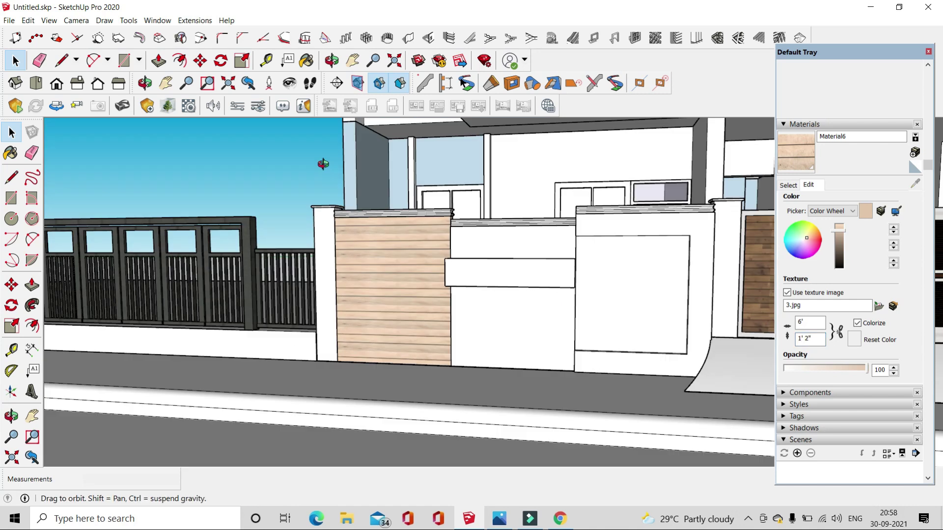
pyautogui.scroll(-5, 483, 278)
pyautogui.moveTo(461, 357)
pyautogui.mouseDown(button='middle')
pyautogui.moveTo(413, 358)
pyautogui.moveTo(364, 294)
pyautogui.mouseUp(button='middle')
pyautogui.press('b')
pyautogui.moveTo(442, 246); pyautogui.dragTo(775, 185, button='middle')
pyautogui.moveTo(677, 183)
pyautogui.mouseDown(button='middle')
pyautogui.moveTo(614, 206)
pyautogui.moveTo(565, 246)
pyautogui.mouseUp(button='middle')
# - Open the window group, then orbit toward the right balcony door and front gate
pyautogui.scroll(5, 540, 270)
pyautogui.press('space')
pyautogui.doubleClick(355, 287)
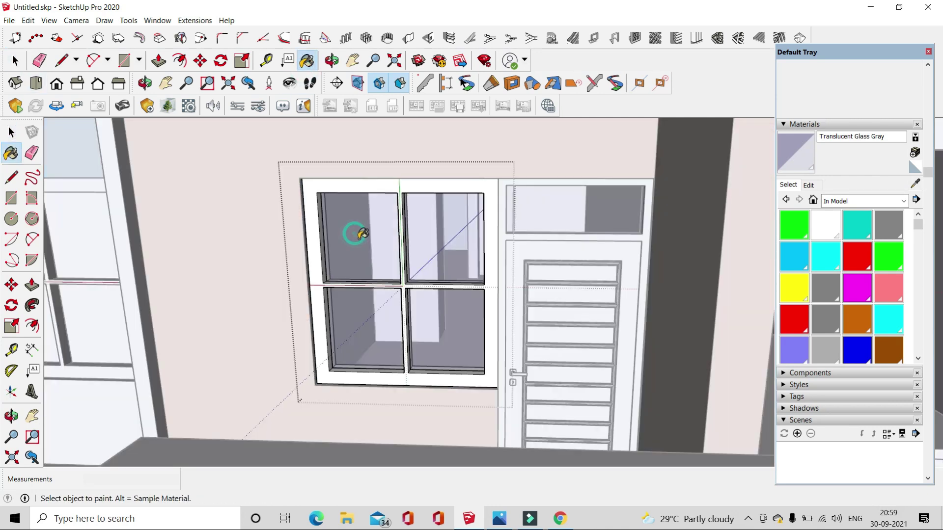
pyautogui.scroll(-5, 361, 233)
pyautogui.scroll(2, 245, 196)
pyautogui.scroll(-3, 295, 172)
pyautogui.scroll(3, 381, 132)
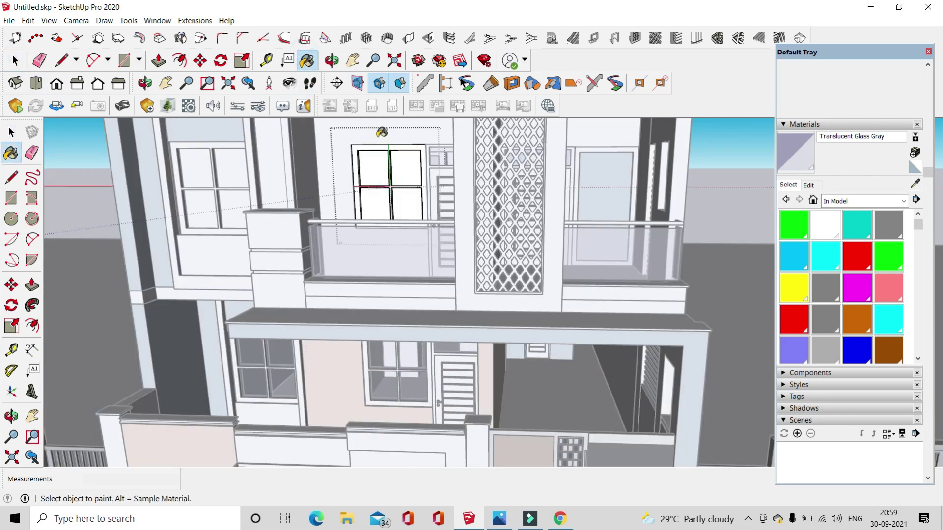
pyautogui.press('space')
pyautogui.scroll(2, 210, 163)
pyautogui.scroll(-5, 263, 176)
pyautogui.moveTo(263, 177); pyautogui.dragTo(343, 221, button='middle')
pyautogui.scroll(5, 589, 245)
pyautogui.press('space')
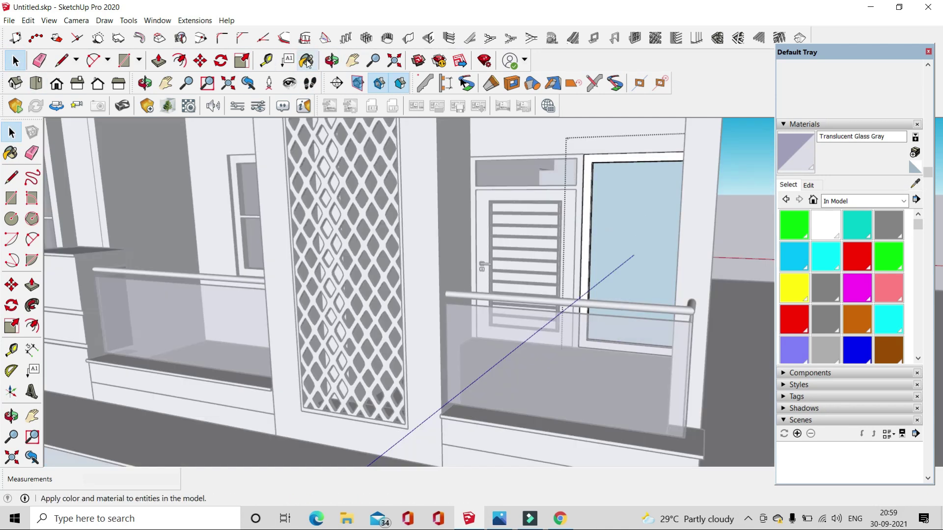
pyautogui.scroll(-5, 693, 311)
pyautogui.scroll(4, 491, 220)
pyautogui.scroll(3, 442, 172)
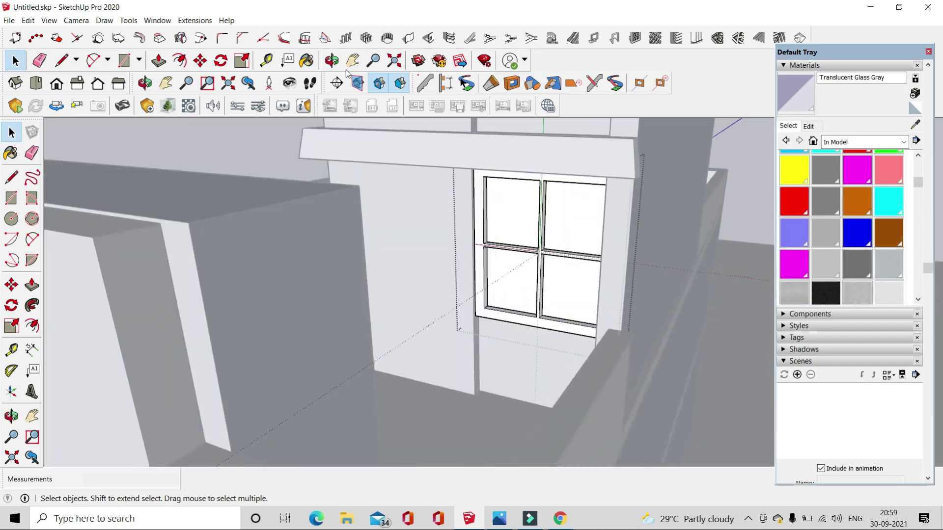
pyautogui.scroll(-5, 491, 270)
pyautogui.scroll(5, 656, 310)
pyautogui.moveTo(656, 309); pyautogui.dragTo(623, 365, button='middle')
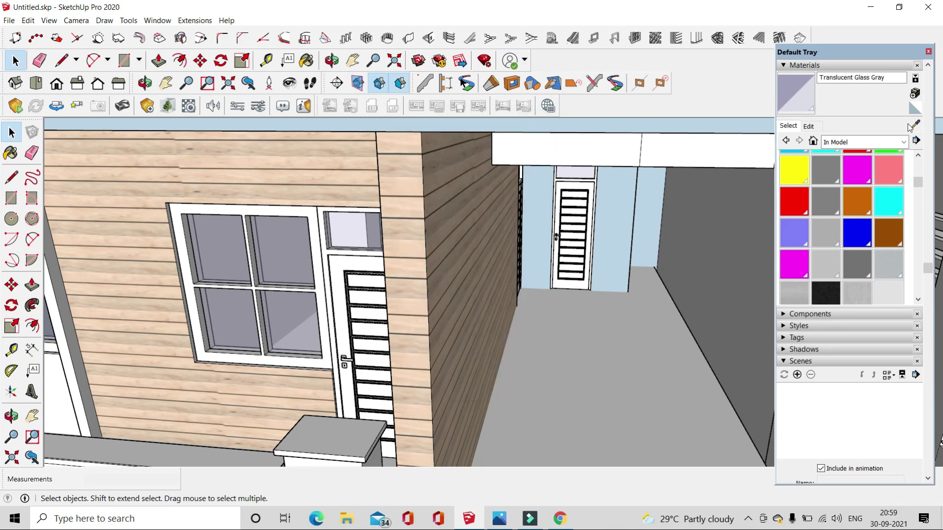
# - Sample the facade material, inspect its texture settings, and orbit back to the balcony
pyautogui.click(915, 124)
pyautogui.scroll(-3, 657, 289)
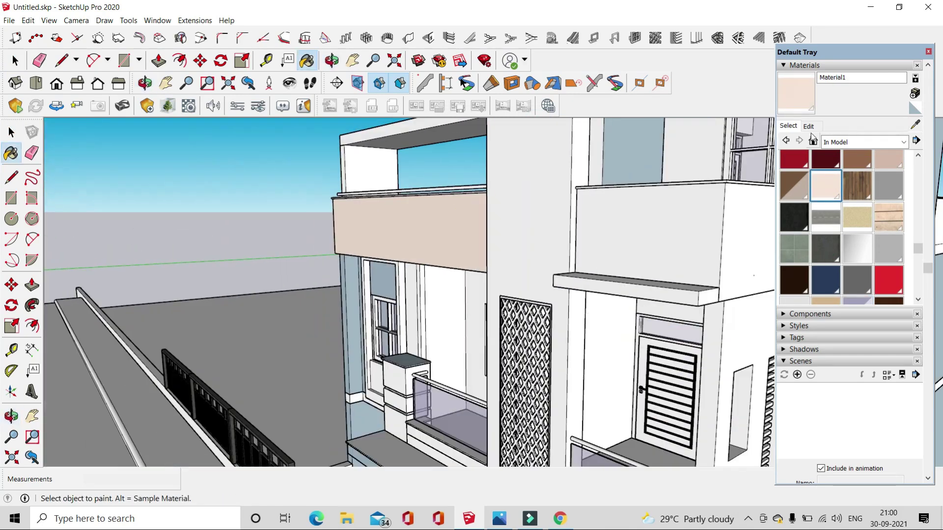
pyautogui.click(809, 130)
pyautogui.scroll(3, 543, 215)
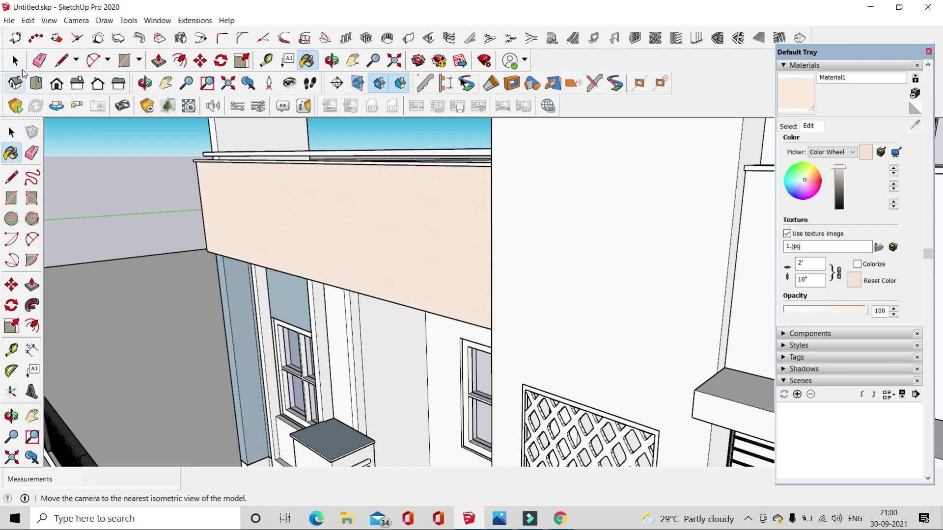
pyautogui.click(15, 60)
pyautogui.moveTo(542, 285)
pyautogui.mouseDown(button='middle')
pyautogui.moveTo(595, 250)
pyautogui.moveTo(641, 288)
pyautogui.moveTo(497, 204)
pyautogui.moveTo(649, 361)
pyautogui.moveTo(530, 252)
pyautogui.moveTo(400, 376)
pyautogui.moveTo(446, 211)
pyautogui.mouseUp(button='middle')
pyautogui.scroll(3, 446, 211)
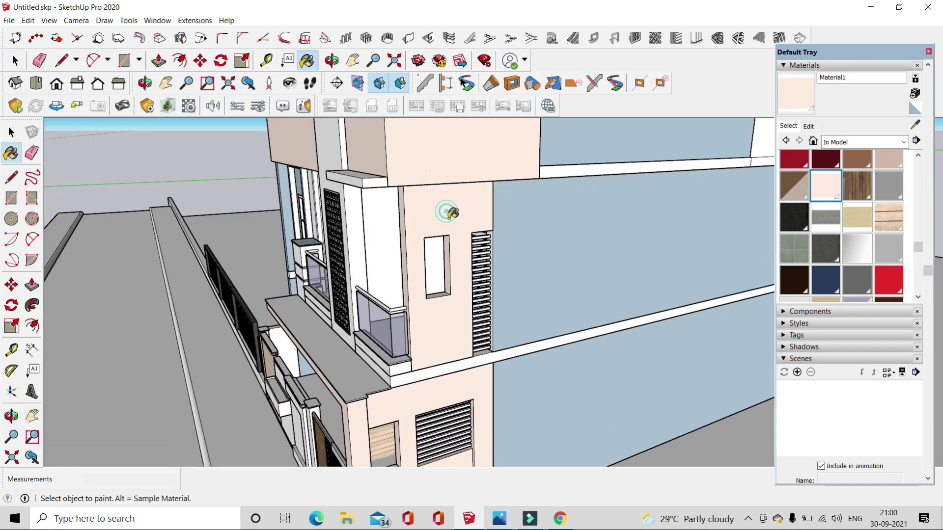
pyautogui.scroll(-5, 446, 211)
pyautogui.scroll(5, 551, 224)
pyautogui.scroll(-5, 525, 242)
pyautogui.moveTo(525, 243); pyautogui.dragTo(525, 305, button='middle')
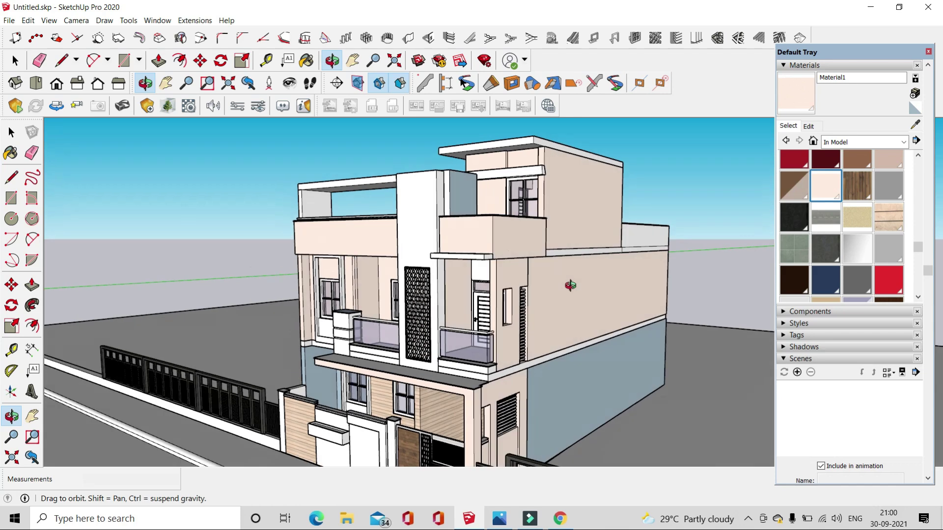
pyautogui.scroll(3, 525, 305)
pyautogui.scroll(-3, 509, 221)
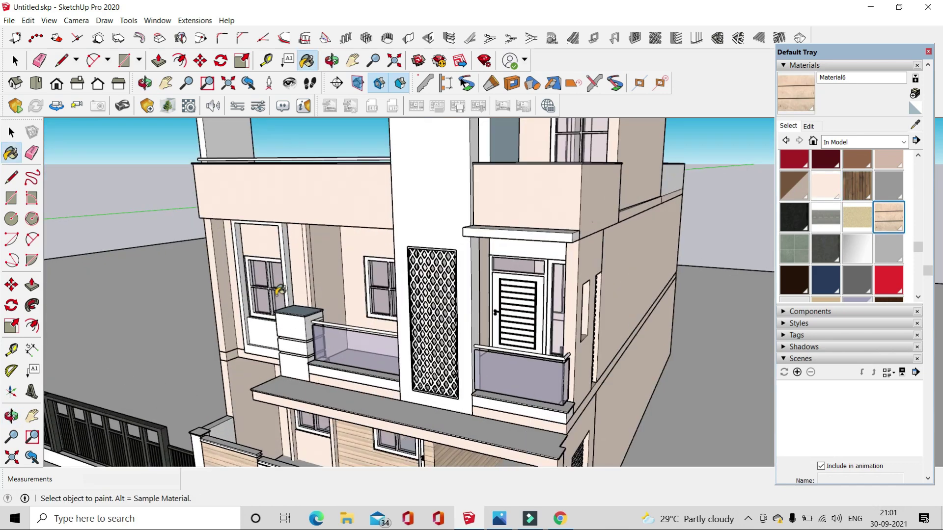
pyautogui.moveTo(510, 220); pyautogui.dragTo(389, 235, button='middle')
pyautogui.scroll(5, 390, 236)
pyautogui.scroll(-3, 389, 235)
pyautogui.scroll(4, 389, 235)
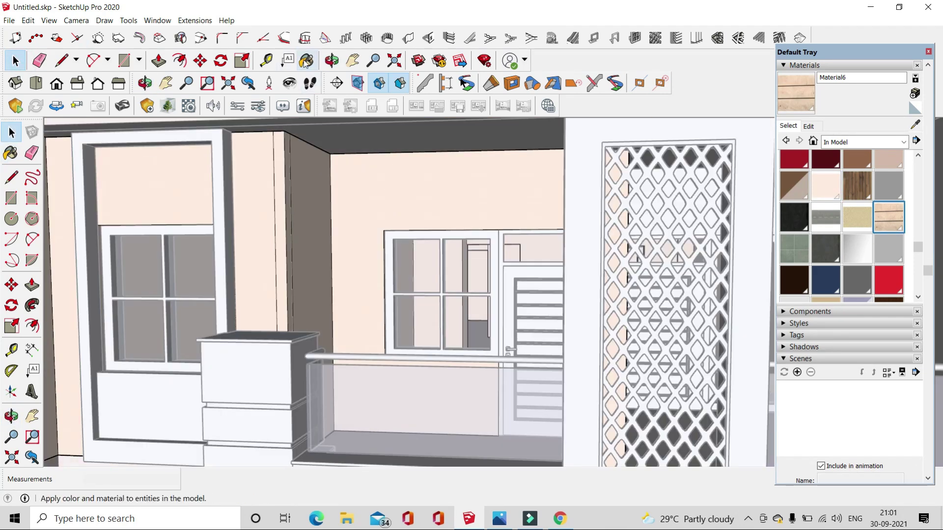
# - Clad the left balcony back wall in Material6 planks at 2' texture height and reposition them
pyautogui.click(447, 197)
pyautogui.click(809, 126)
pyautogui.press('Return')
pyautogui.press('space')
pyautogui.scroll(-3, 422, 198)
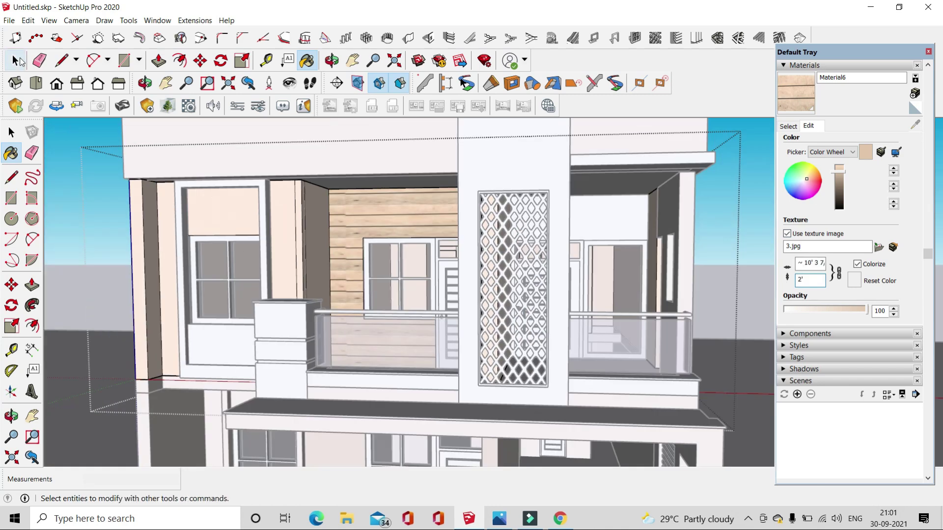
pyautogui.scroll(3, 423, 197)
pyautogui.click(422, 198)
pyautogui.click(540, 328)
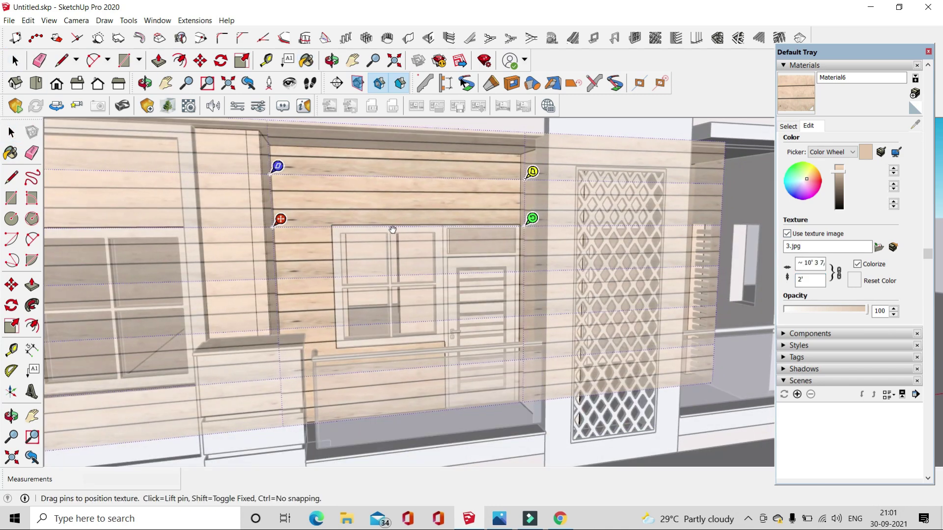
pyautogui.press('Return')
pyautogui.scroll(-5, 506, 255)
pyautogui.moveTo(506, 254); pyautogui.dragTo(473, 327, button='middle')
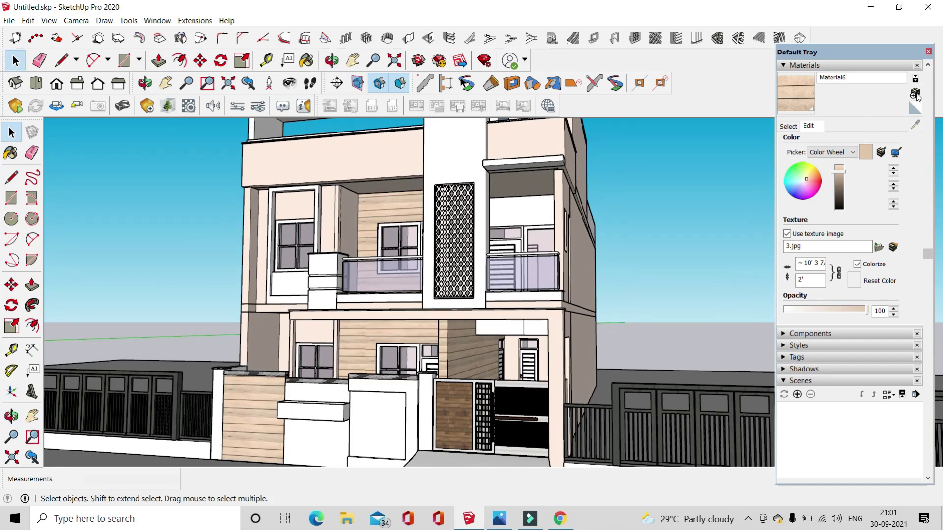
# - Create a stone material from 2.jpg, paint the central column, and realign its texture
pyautogui.click(878, 247)
pyautogui.click(851, 491)
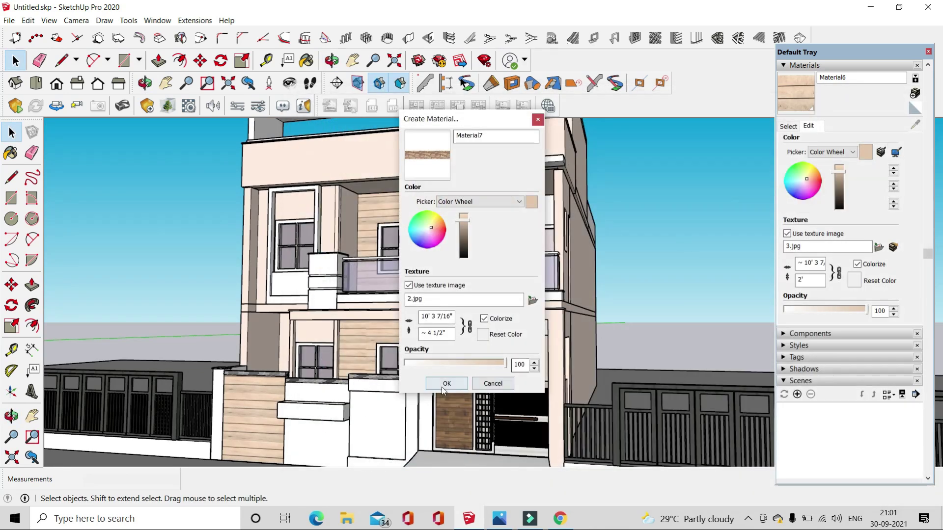
pyautogui.click(444, 381)
pyautogui.scroll(5, 442, 246)
pyautogui.click(469, 209)
pyautogui.scroll(2, 469, 208)
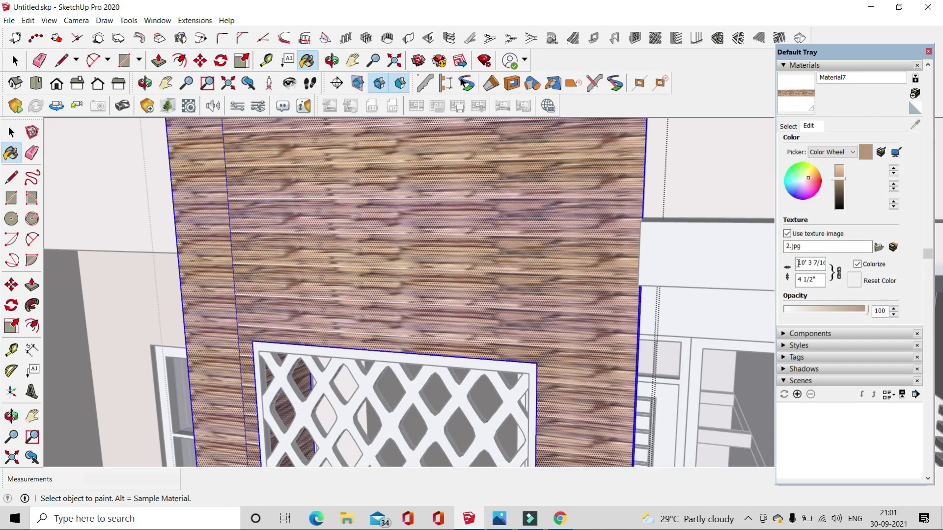
pyautogui.rightClick(375, 211)
pyautogui.click(551, 341)
pyautogui.scroll(-5, 408, 245)
pyautogui.moveTo(629, 249); pyautogui.dragTo(581, 261)
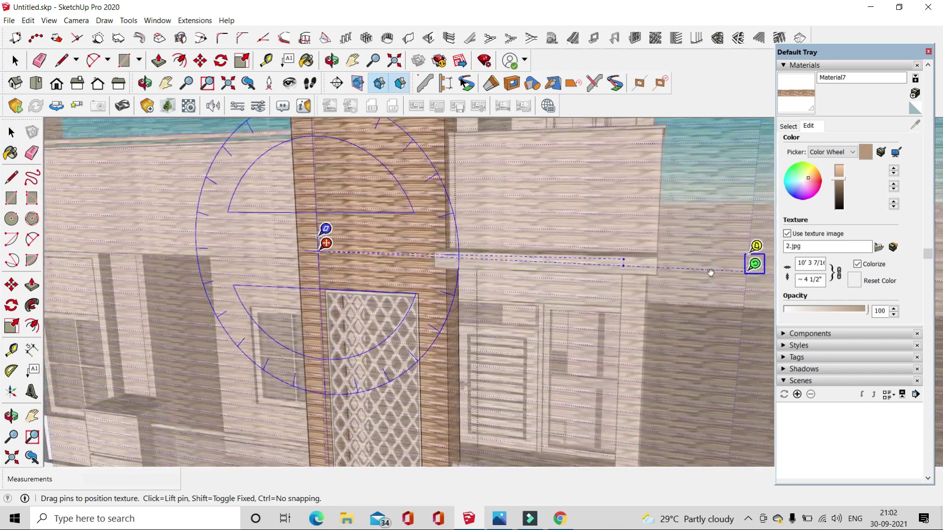
pyautogui.scroll(-2, 380, 239)
pyautogui.scroll(3, 509, 240)
pyautogui.press('Return')
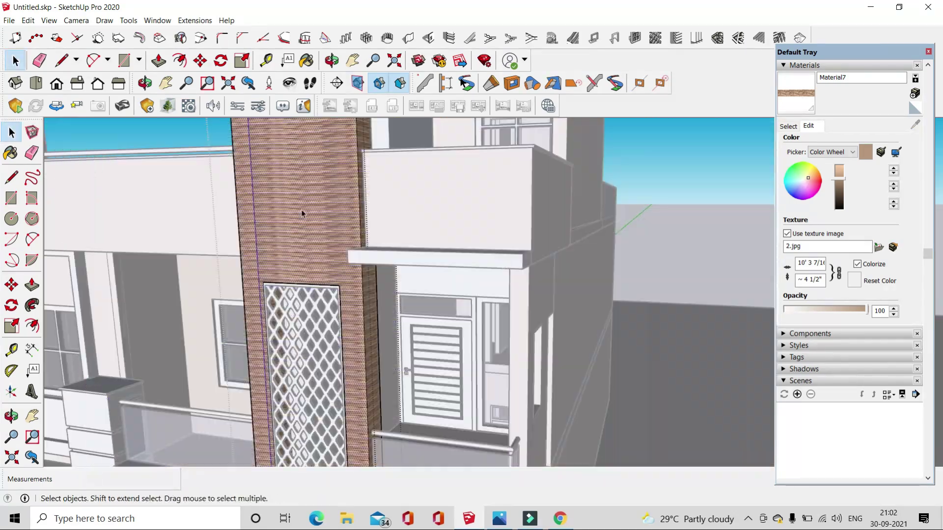
# - Resize the column's stone texture, entering widths of 40', 4' and 20'5
pyautogui.doubleClick(816, 264)
pyautogui.write("40'")
pyautogui.scroll(-1, 837, 197)
pyautogui.scroll(-5, 460, 295)
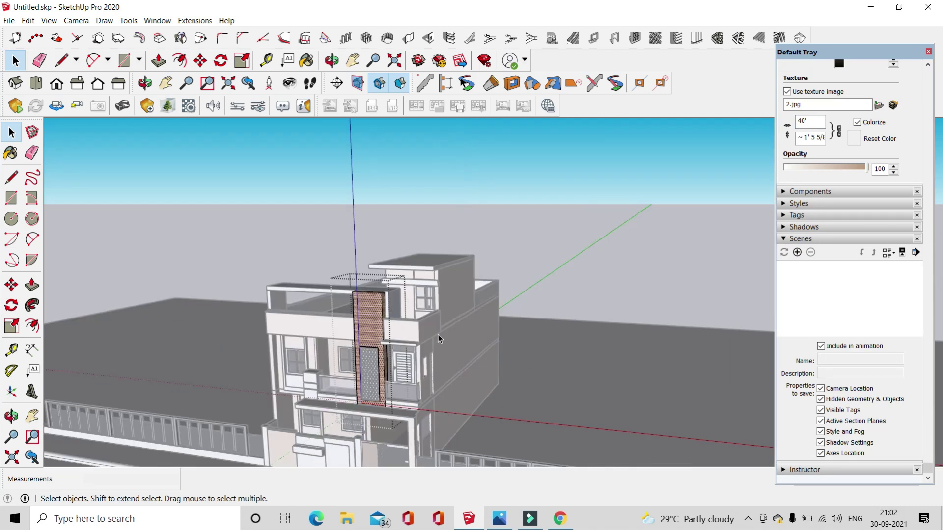
pyautogui.scroll(8, 459, 327)
pyautogui.write("4'")
pyautogui.scroll(-3, 509, 295)
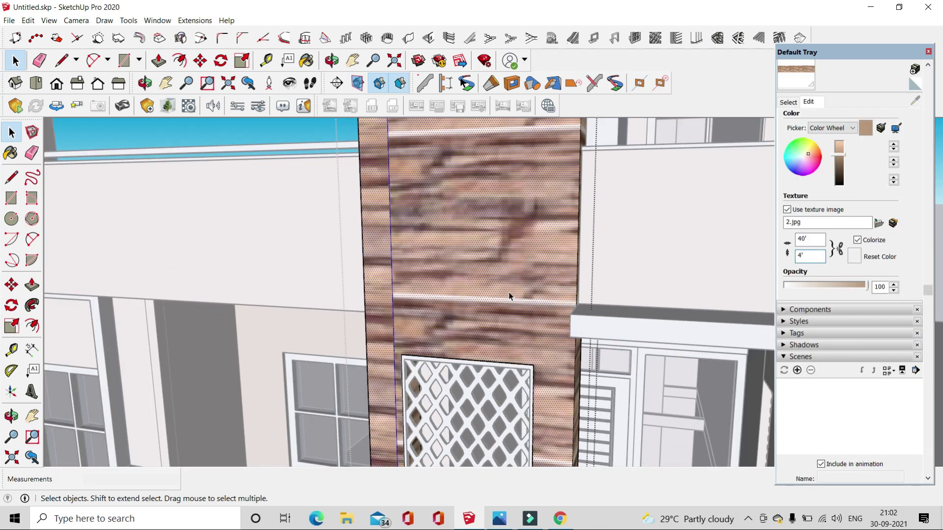
pyautogui.doubleClick(809, 240)
pyautogui.write("20'")
pyautogui.write("5'")
pyautogui.scroll(5, 557, 263)
pyautogui.moveTo(558, 262); pyautogui.dragTo(540, 275, button='middle')
pyautogui.scroll(-5, 540, 275)
# - Start another new material, dismiss the dialog, and return to the Paint Bucket
pyautogui.click(914, 69)
pyautogui.click(445, 382)
pyautogui.scroll(5, 511, 243)
pyautogui.scroll(3, 512, 243)
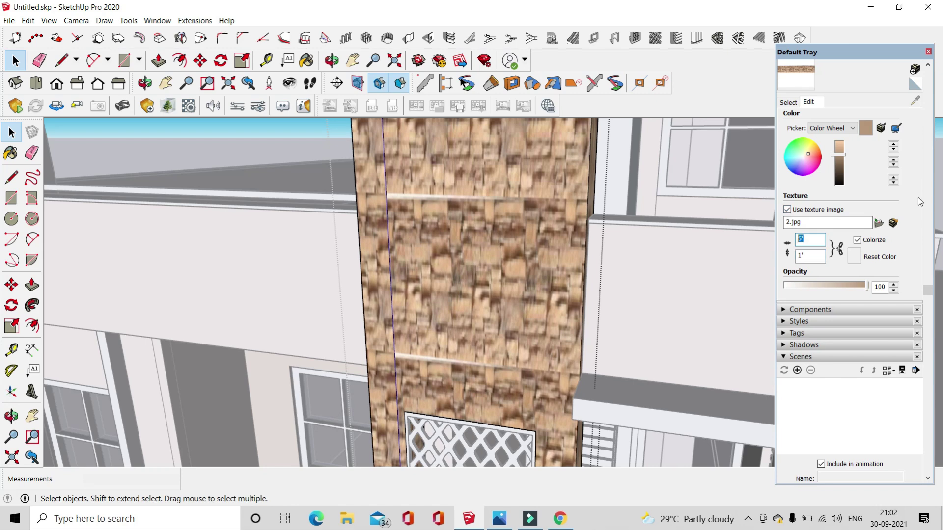
pyautogui.press('b')
pyautogui.scroll(3, 501, 263)
# - Open the stone image from Desktop > Material in Photos and save a cropped copy
pyautogui.click(499, 519)
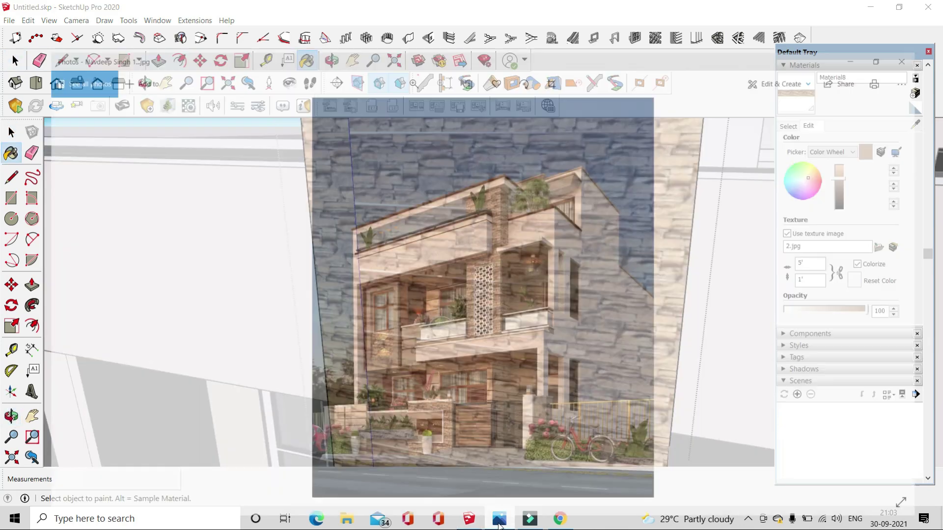
pyautogui.click(346, 519)
pyautogui.click(49, 90)
pyautogui.click(185, 98)
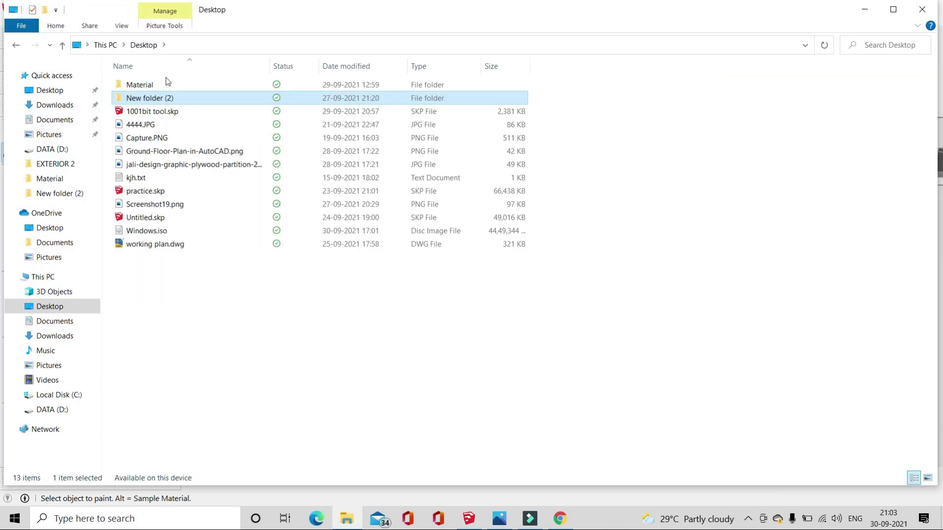
pyautogui.doubleClick(167, 85)
pyautogui.doubleClick(351, 110)
pyautogui.hotkey('ctrl', 'e')
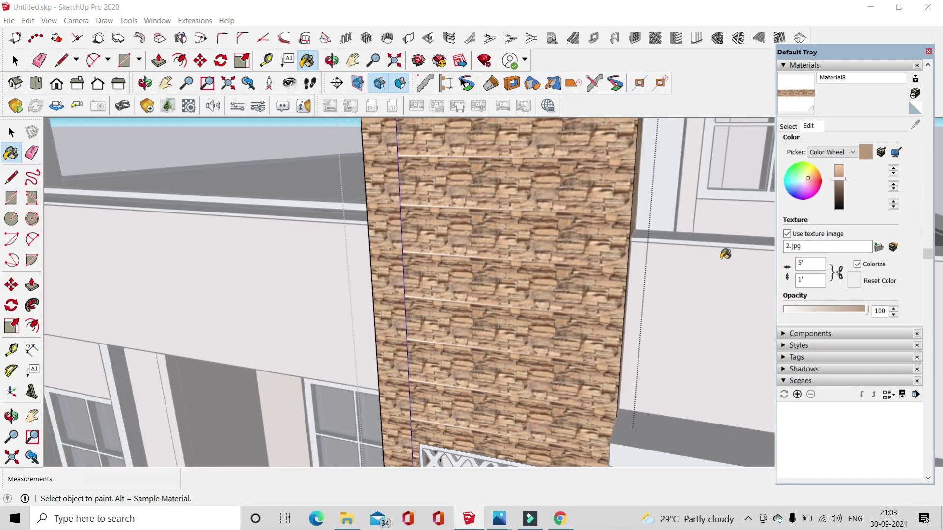
pyautogui.click(923, 96)
# - Create a new material from the cropped stone image and paint the wall with it
pyautogui.click(534, 297)
pyautogui.doubleClick(640, 206)
pyautogui.click(447, 384)
pyautogui.scroll(5, 488, 305)
# - Resize the stone texture to 15' wide by 1' 8" high
pyautogui.scroll(2, 532, 316)
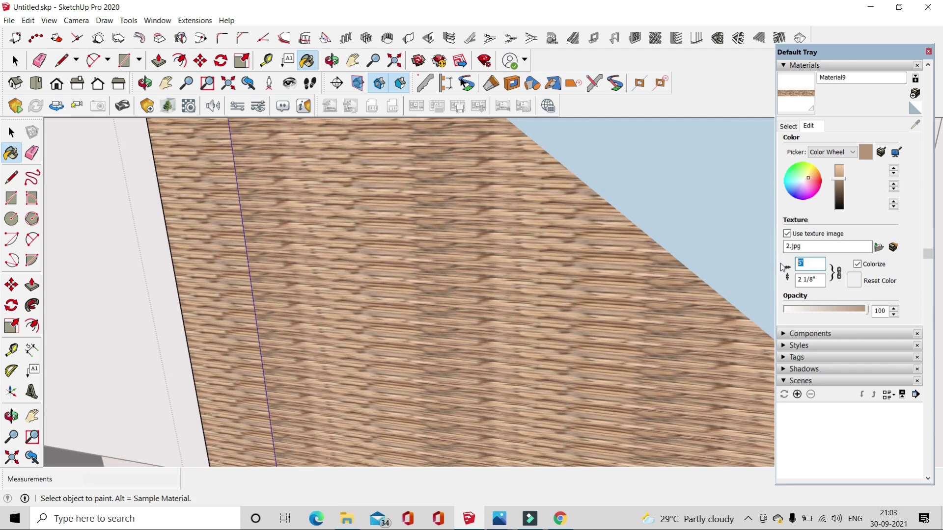
pyautogui.write("10'")
pyautogui.press('Return')
pyautogui.write("20'")
pyautogui.press('Return')
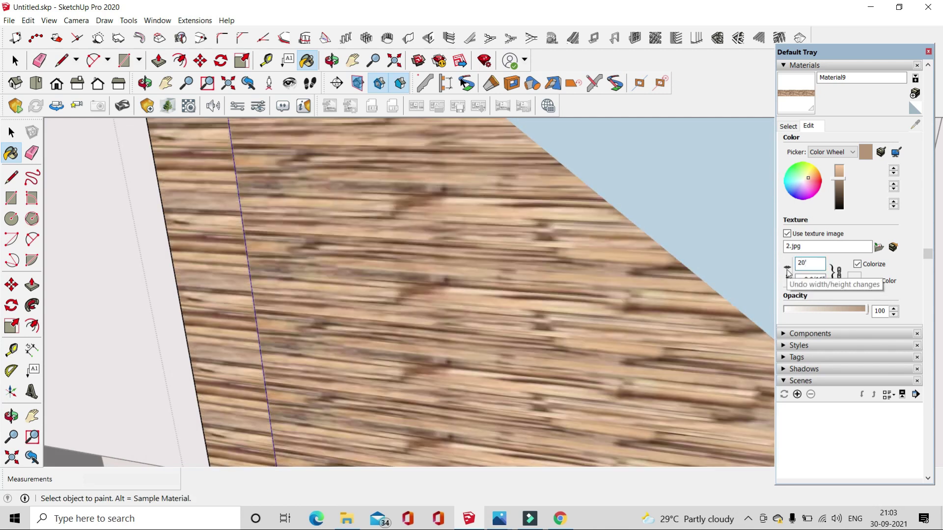
pyautogui.scroll(-3, 804, 161)
pyautogui.write("15'")
pyautogui.press('Return')
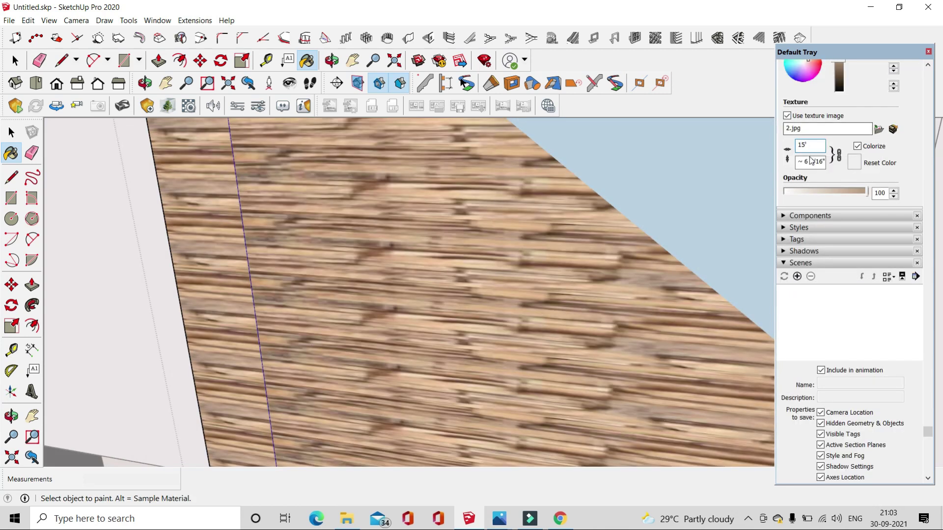
pyautogui.write('12"')
pyautogui.press('Return')
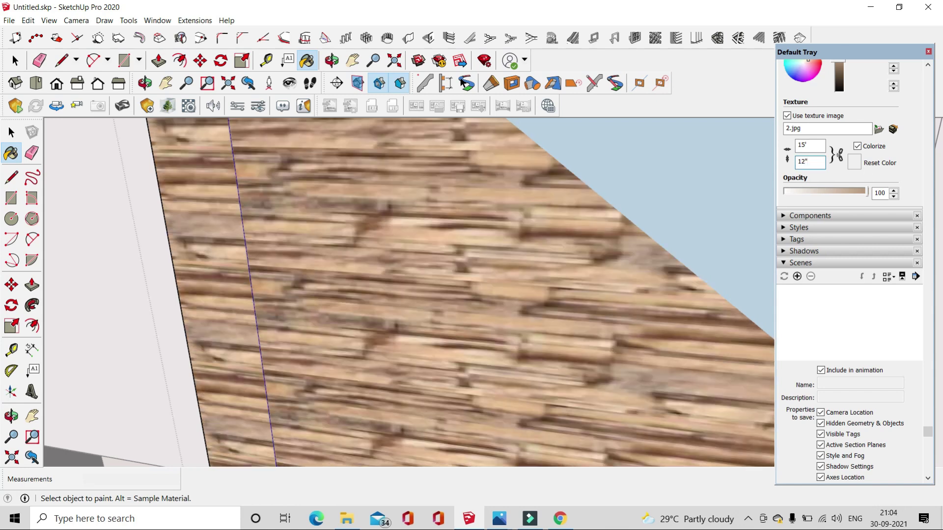
pyautogui.write('20')
pyautogui.press('Return')
pyautogui.scroll(-5, 407, 294)
# - Shift and rotate the stone texture so its courses align on the column
pyautogui.press('space')
pyautogui.moveTo(444, 339); pyautogui.dragTo(282, 214, button='middle')
pyautogui.scroll(-3, 402, 331)
pyautogui.scroll(5, 402, 333)
pyautogui.scroll(3, 340, 193)
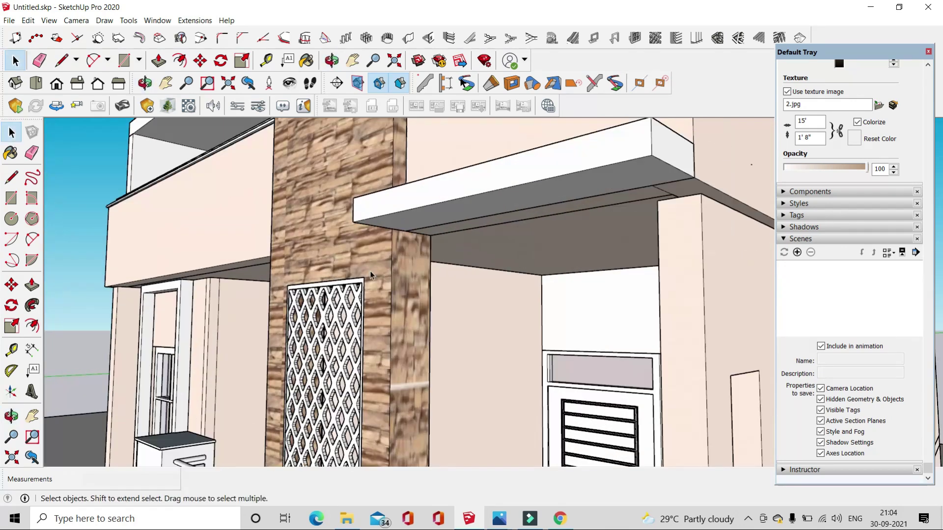
pyautogui.press('b')
pyautogui.press('alt')
pyautogui.moveTo(353, 158); pyautogui.dragTo(403, 172, button='middle')
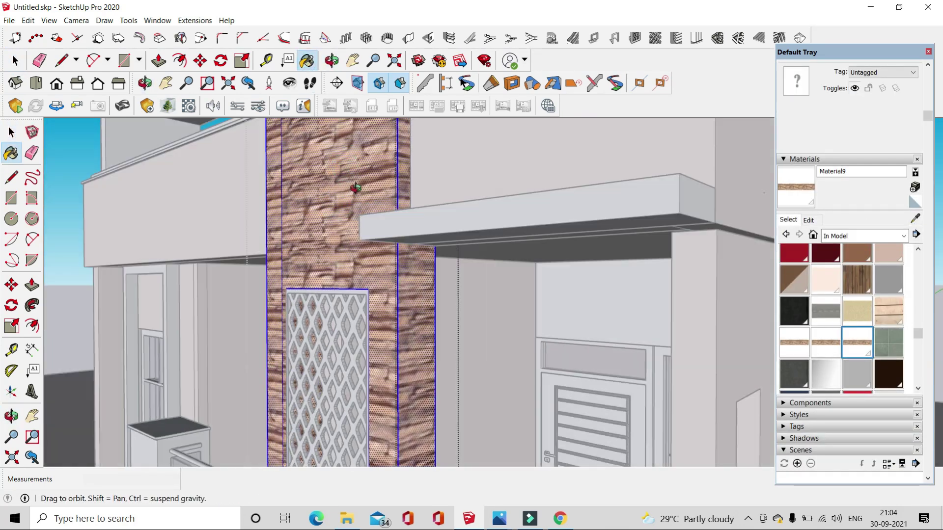
pyautogui.scroll(-4, 423, 177)
pyautogui.scroll(5, 459, 186)
pyautogui.rightClick(460, 184)
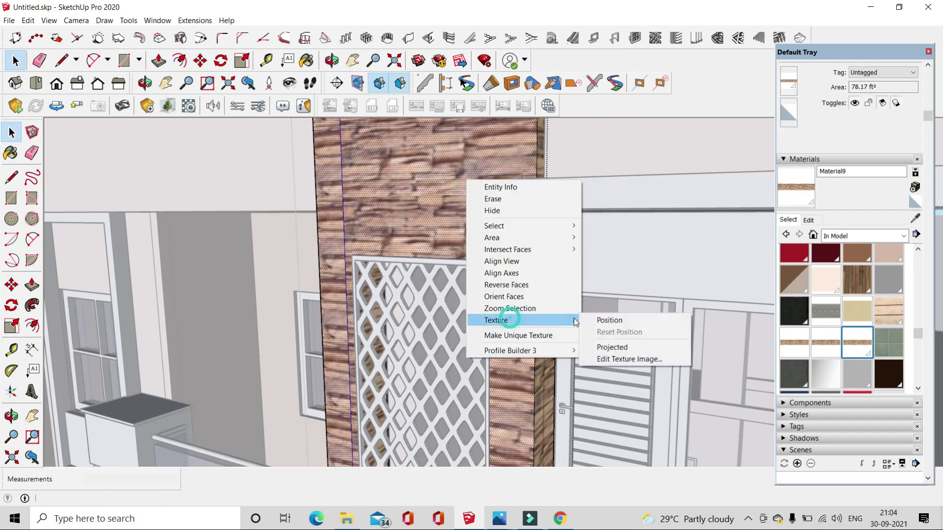
pyautogui.click(611, 318)
pyautogui.moveTo(396, 249); pyautogui.dragTo(521, 234, button='middle')
pyautogui.moveTo(716, 273); pyautogui.dragTo(771, 276)
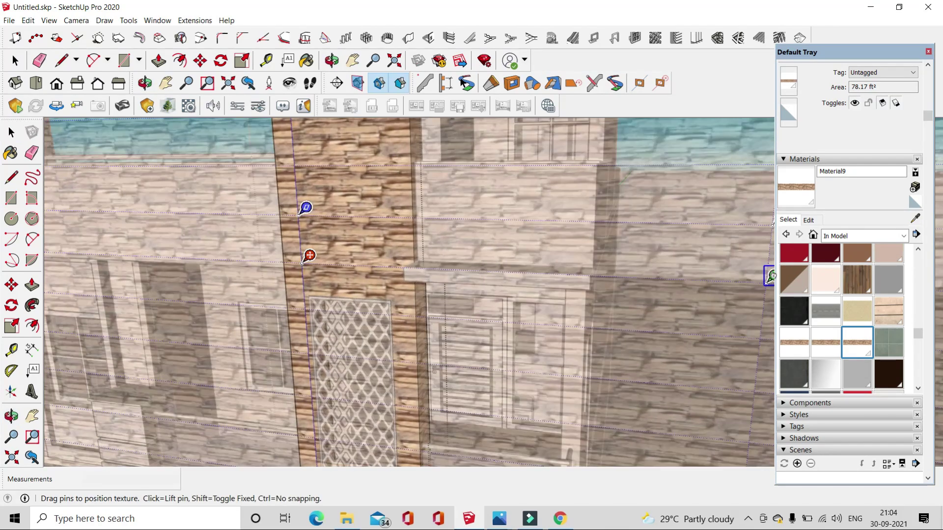
pyautogui.click(476, 452)
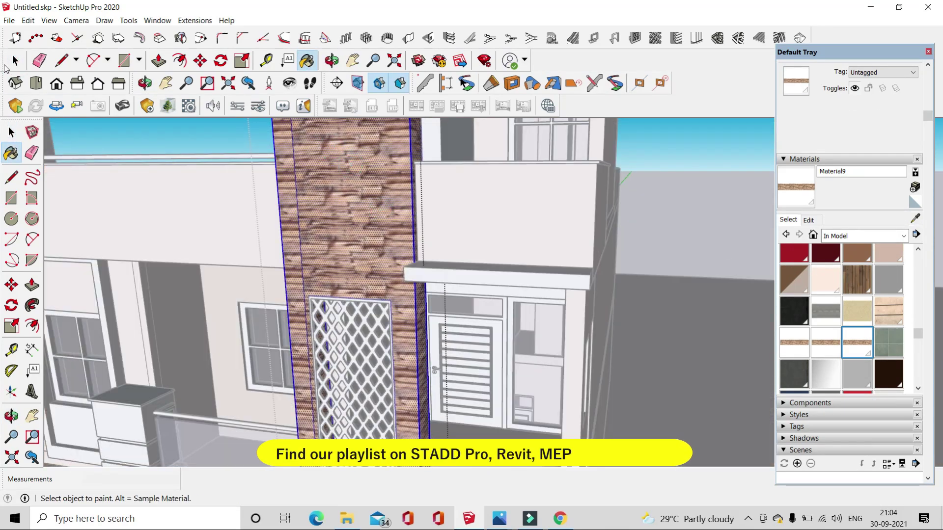
# - Open the wall group for editing and view the current material's settings
pyautogui.click(7, 68)
pyautogui.scroll(-5, 393, 294)
pyautogui.moveTo(393, 294)
pyautogui.mouseDown(button='middle')
pyautogui.moveTo(459, 389)
pyautogui.moveTo(442, 414)
pyautogui.mouseUp(button='middle')
pyautogui.scroll(5, 528, 331)
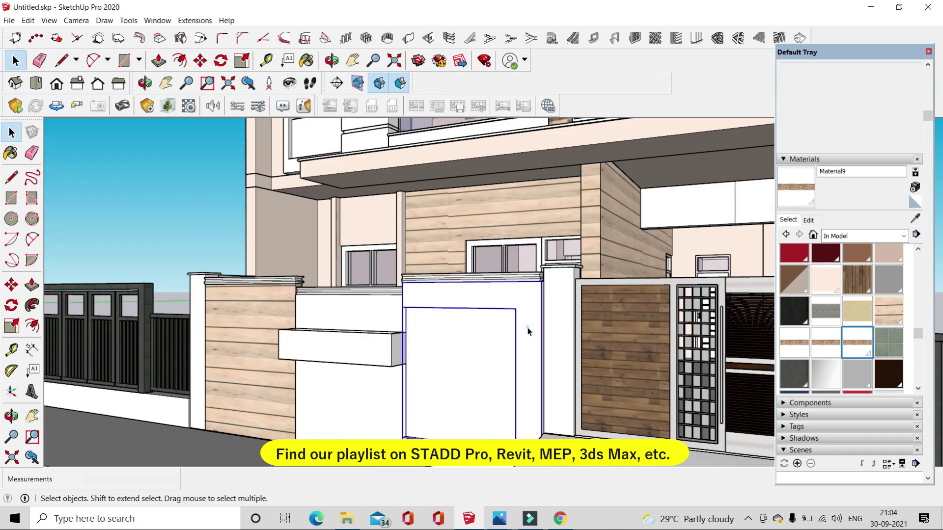
pyautogui.doubleClick(512, 294)
pyautogui.moveTo(445, 340)
pyautogui.mouseDown(button='middle')
pyautogui.moveTo(480, 451)
pyautogui.moveTo(634, 339)
pyautogui.moveTo(491, 246)
pyautogui.mouseUp(button='middle')
pyautogui.click(13, 64)
pyautogui.scroll(-5, 393, 294)
pyautogui.moveTo(393, 294); pyautogui.dragTo(441, 319, button='middle')
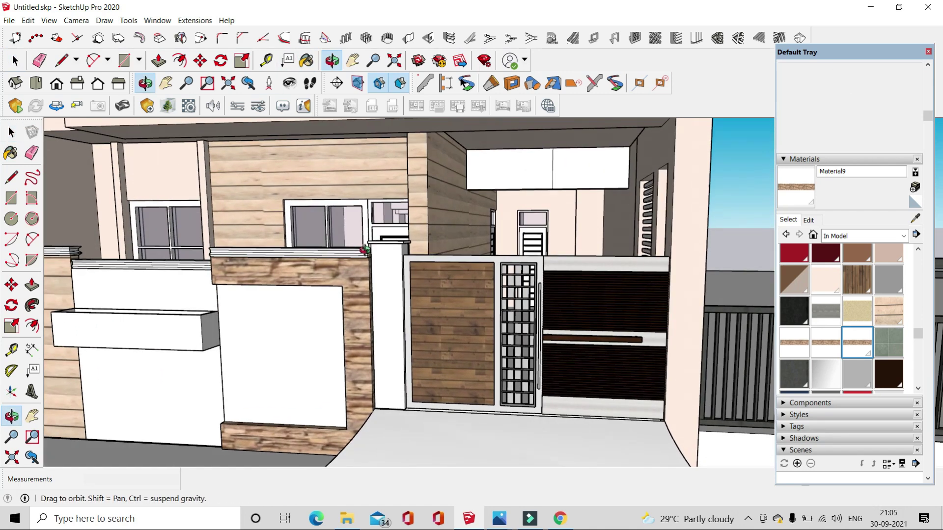
pyautogui.scroll(4, 442, 319)
pyautogui.click(808, 220)
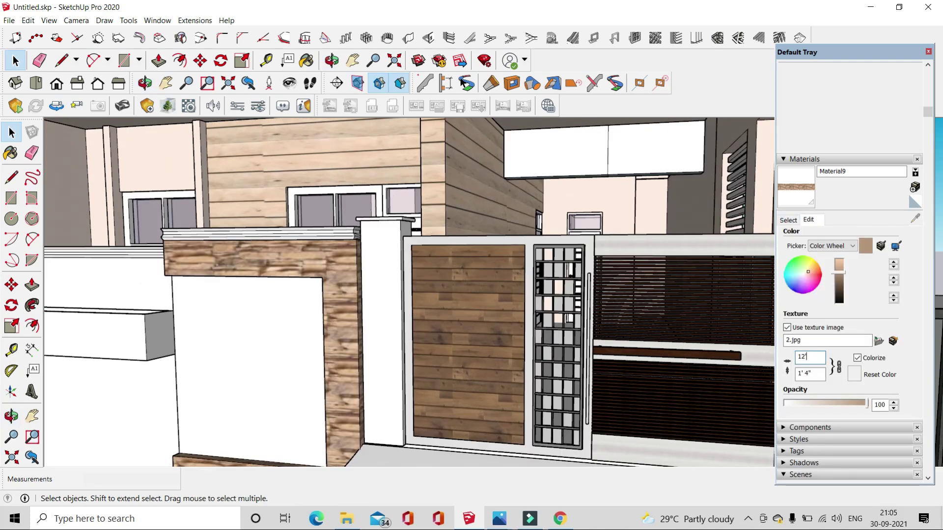
pyautogui.scroll(-5, 491, 221)
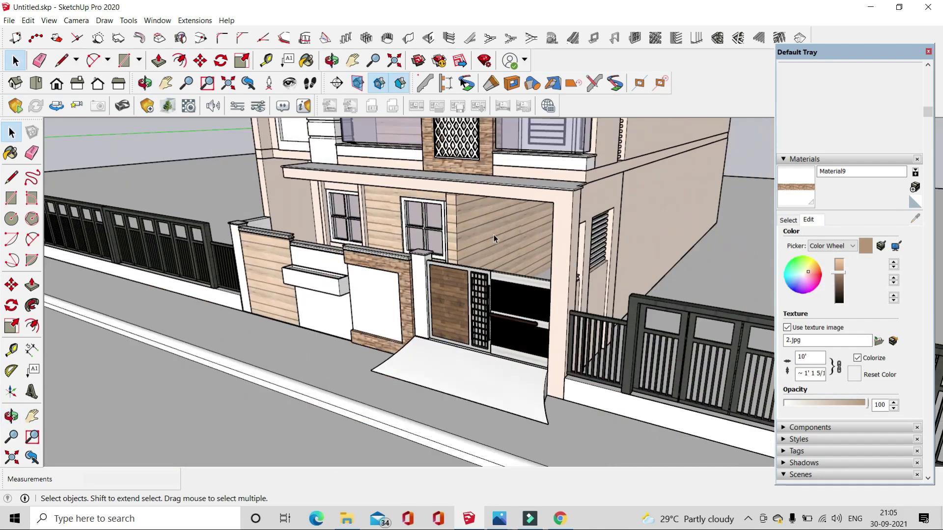
pyautogui.scroll(5, 490, 234)
# - Reposition the texture on the wood-clad wall face
pyautogui.click(490, 234)
pyautogui.rightClick(515, 227)
pyautogui.click(652, 364)
pyautogui.moveTo(653, 364); pyautogui.dragTo(506, 290, button='middle')
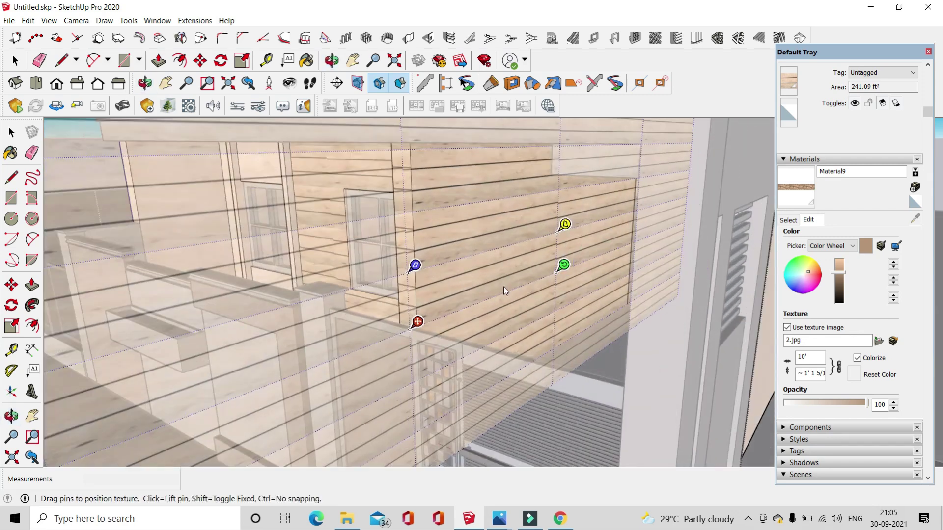
pyautogui.scroll(3, 360, 323)
pyautogui.press('Return')
pyautogui.scroll(-5, 313, 340)
# - Paint the side-window louvre slats dark grey Color M05
pyautogui.moveTo(313, 341); pyautogui.dragTo(393, 294, button='middle')
pyautogui.scroll(5, 393, 295)
pyautogui.click(788, 220)
pyautogui.scroll(-3, 855, 320)
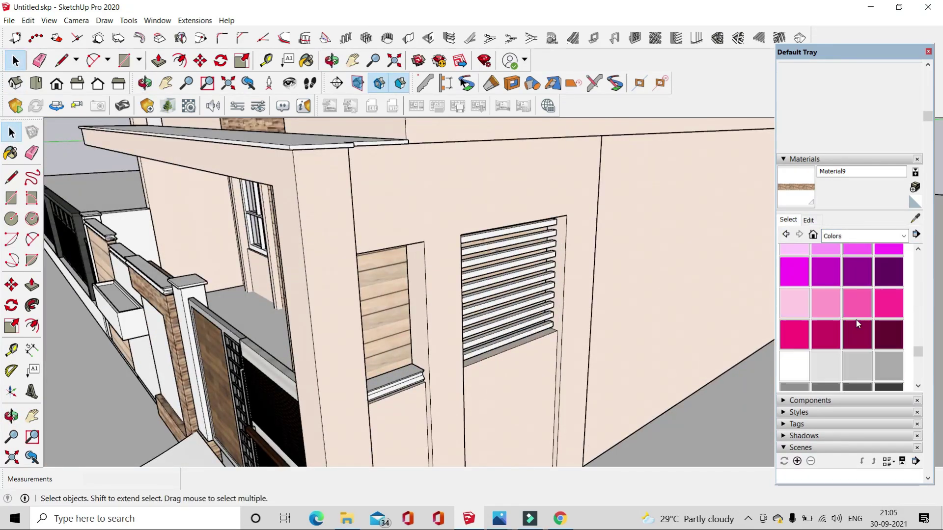
pyautogui.click(825, 339)
pyautogui.scroll(4, 506, 337)
pyautogui.press('space')
pyautogui.click(442, 358)
pyautogui.click(307, 60)
pyautogui.click(471, 344)
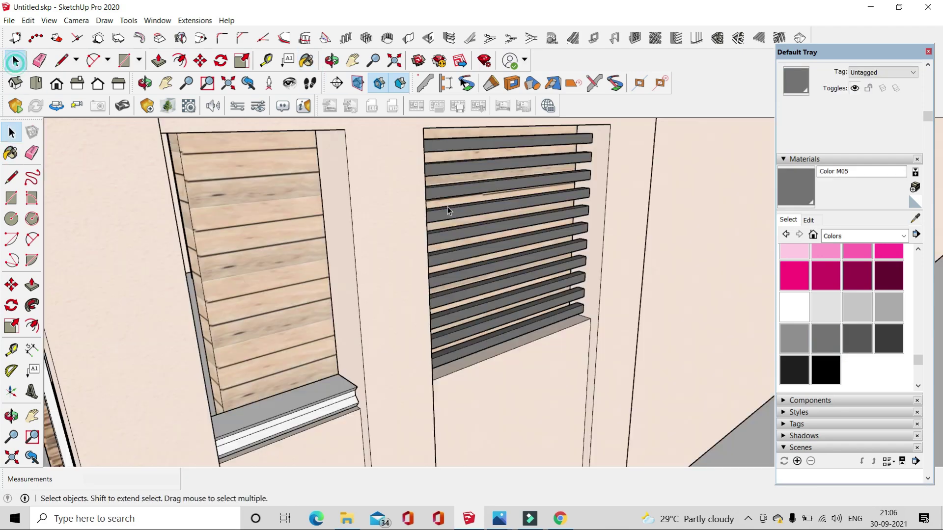
pyautogui.scroll(-6, 472, 344)
pyautogui.moveTo(471, 344); pyautogui.dragTo(491, 358, button='middle')
pyautogui.press('space')
pyautogui.scroll(-3, 492, 358)
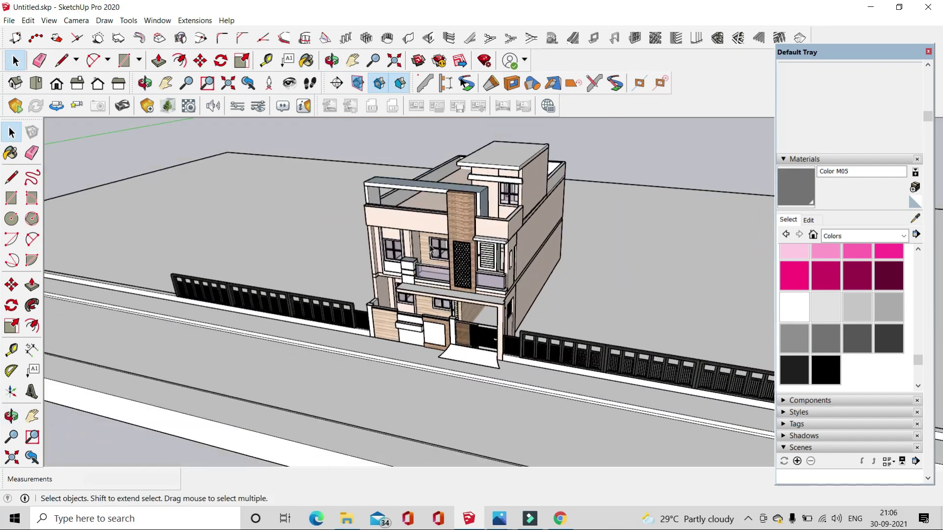
pyautogui.scroll(8, 412, 211)
# - Create a dark wood material from a texture image with a 6" texture size
pyautogui.click(532, 300)
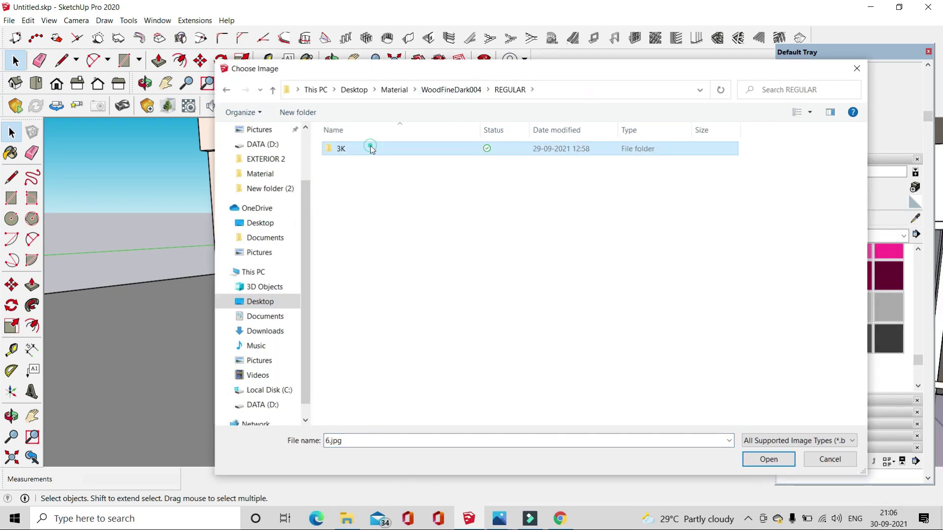
pyautogui.click(768, 459)
pyautogui.click(444, 383)
pyautogui.moveTo(443, 383); pyautogui.dragTo(392, 192, button='middle')
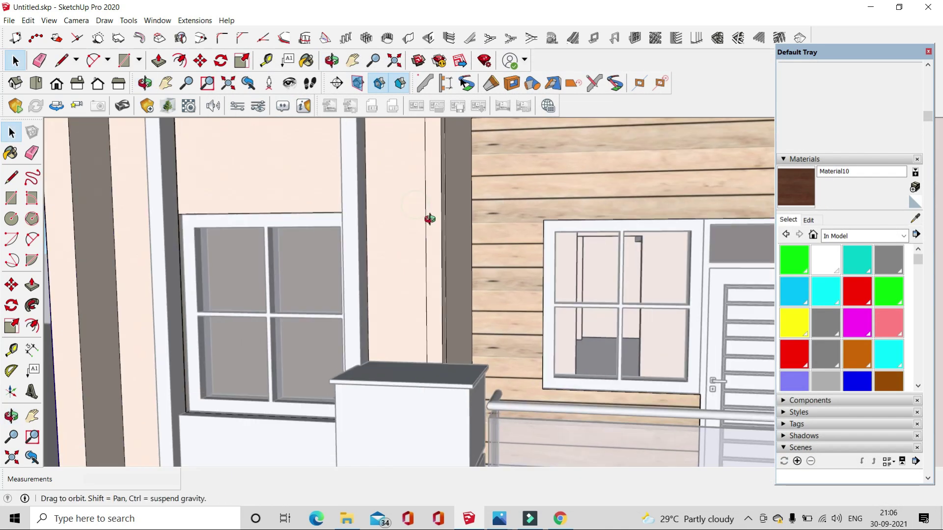
pyautogui.press('space')
pyautogui.scroll(3, 338, 328)
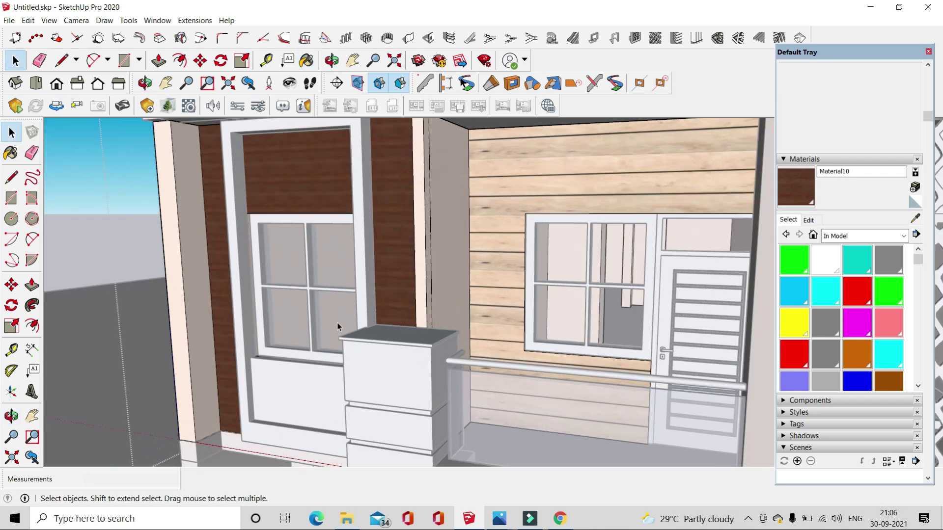
pyautogui.scroll(3, 444, 234)
pyautogui.scroll(-3, 444, 233)
pyautogui.click(808, 220)
pyautogui.press('Return')
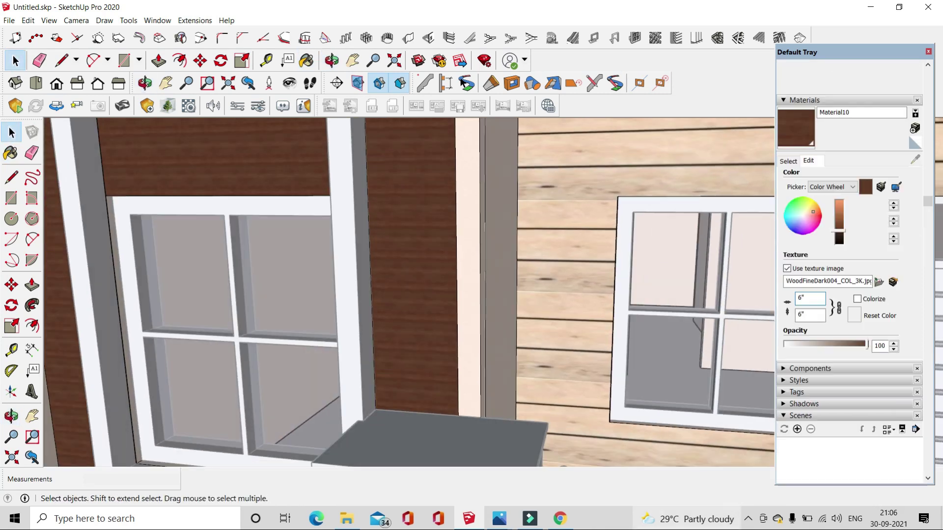
pyautogui.scroll(-5, 398, 359)
# - Draw a rectangle on the stone-framed white panel of the front pier
pyautogui.press('b')
pyautogui.scroll(5, 490, 305)
pyautogui.moveTo(490, 306)
pyautogui.mouseDown(button='middle')
pyautogui.moveTo(542, 265)
pyautogui.moveTo(631, 269)
pyautogui.mouseUp(button='middle')
pyautogui.scroll(3, 720, 295)
pyautogui.scroll(-3, 456, 231)
pyautogui.moveTo(455, 231); pyautogui.dragTo(491, 206, button='middle')
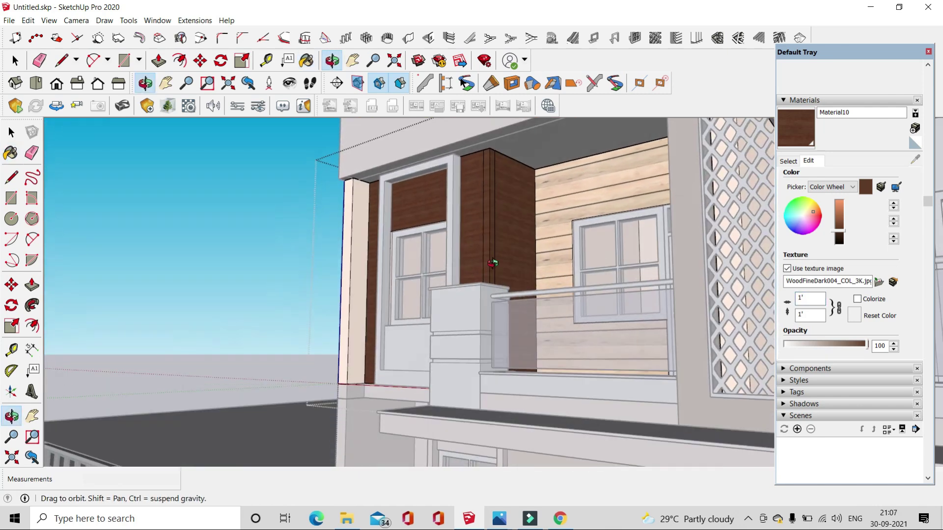
pyautogui.scroll(3, 497, 193)
pyautogui.scroll(3, 494, 190)
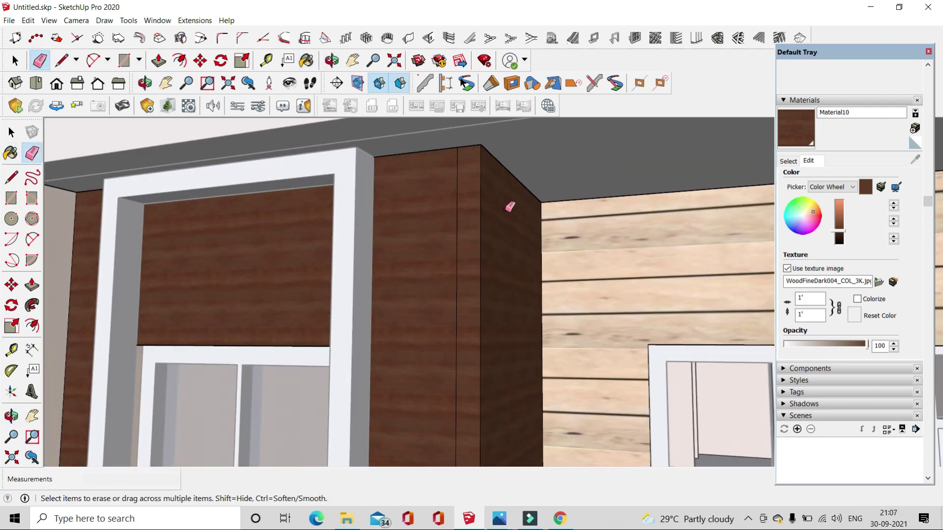
pyautogui.scroll(-5, 510, 207)
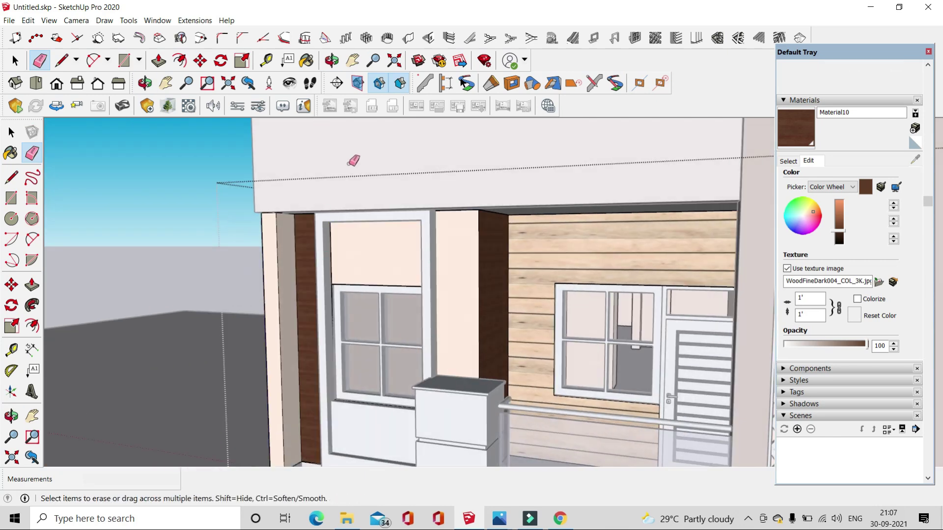
pyautogui.scroll(-3, 399, 415)
pyautogui.moveTo(399, 415); pyautogui.dragTo(445, 378, button='middle')
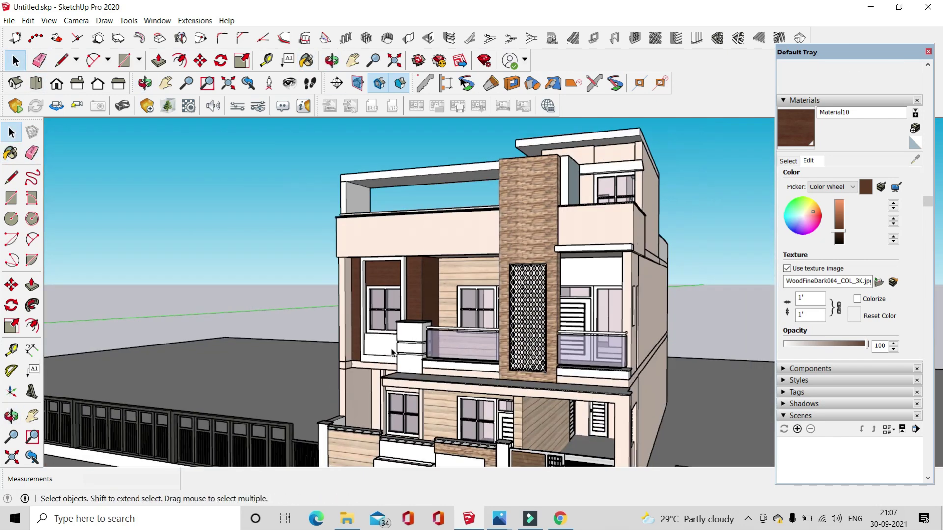
pyautogui.scroll(4, 445, 378)
pyautogui.scroll(3, 445, 378)
pyautogui.scroll(2, 411, 217)
pyautogui.scroll(2, 396, 141)
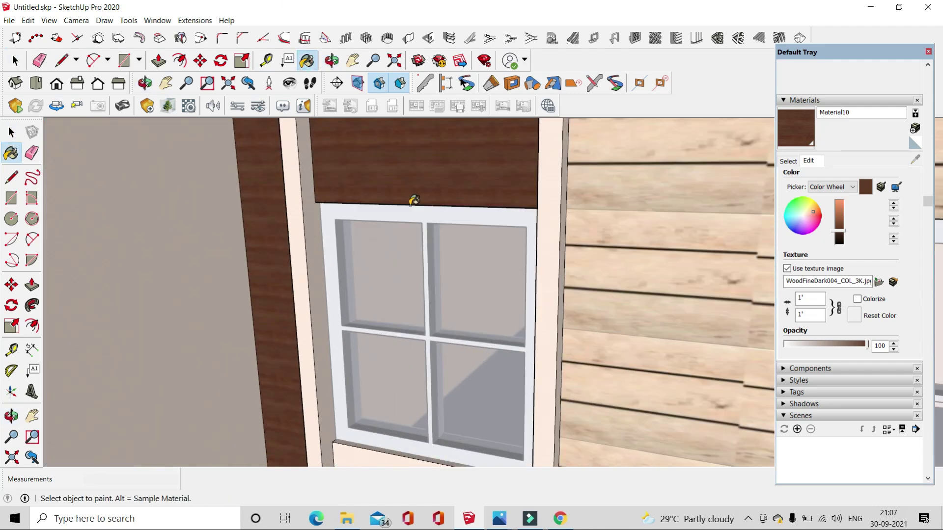
pyautogui.scroll(2, 415, 200)
pyautogui.moveTo(497, 328)
pyautogui.mouseDown(button='middle')
pyautogui.moveTo(686, 311)
pyautogui.moveTo(190, 294)
pyautogui.moveTo(375, 257)
pyautogui.moveTo(196, 172)
pyautogui.mouseUp(button='middle')
pyautogui.moveTo(343, 295); pyautogui.dragTo(620, 243, button='middle')
pyautogui.click(483, 337)
pyautogui.scroll(-3, 484, 338)
pyautogui.scroll(4, 319, 303)
# - Shape the inner rectangle into a nameplate and paint it dark wood
pyautogui.press('p')
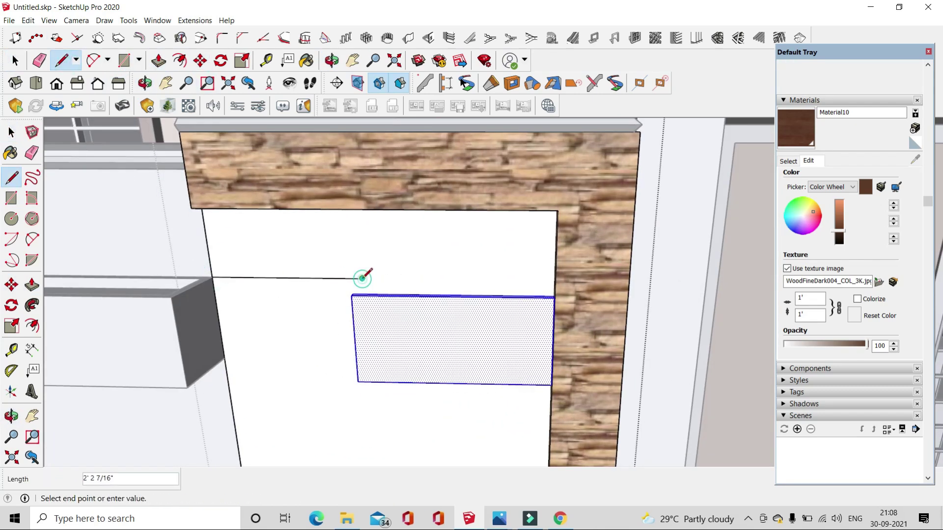
pyautogui.press('m')
pyautogui.scroll(2, 365, 294)
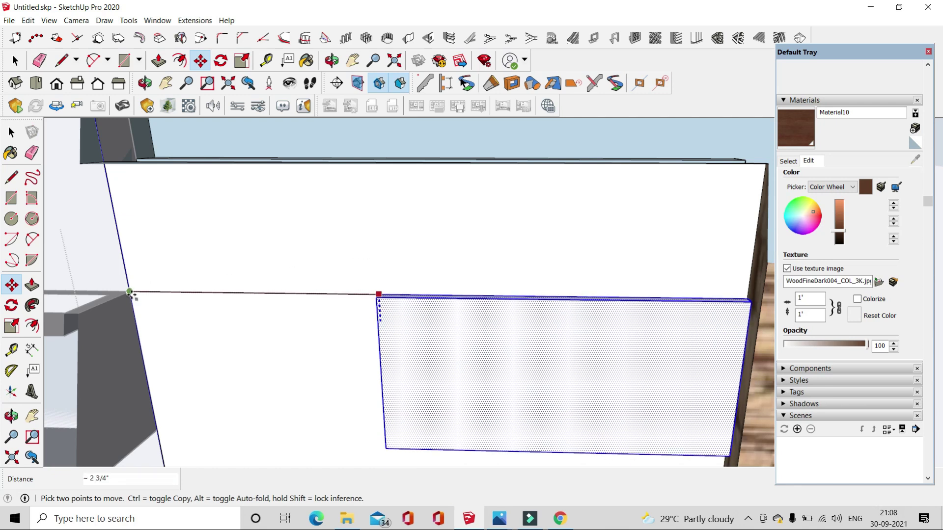
pyautogui.moveTo(143, 193)
pyautogui.mouseDown(button='middle')
pyautogui.moveTo(477, 326)
pyautogui.moveTo(469, 201)
pyautogui.moveTo(471, 236)
pyautogui.mouseUp(button='middle')
pyautogui.scroll(-1, 306, 248)
pyautogui.press('b')
pyautogui.click(393, 285)
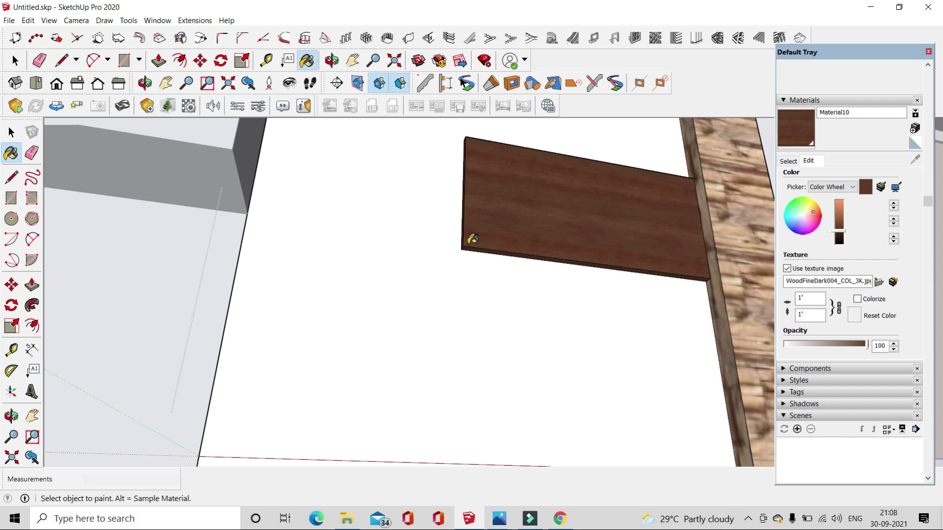
pyautogui.scroll(-5, 284, 274)
pyautogui.scroll(-4, 400, 396)
# - Pick mid grey Color M04 and sample paint near the front boundary wall
pyautogui.moveTo(418, 375); pyautogui.dragTo(442, 373)
pyautogui.press('space')
pyautogui.click(788, 161)
pyautogui.scroll(-5, 862, 256)
pyautogui.scroll(-5, 862, 256)
pyautogui.scroll(-5, 831, 275)
pyautogui.click(832, 276)
pyautogui.scroll(3, 334, 339)
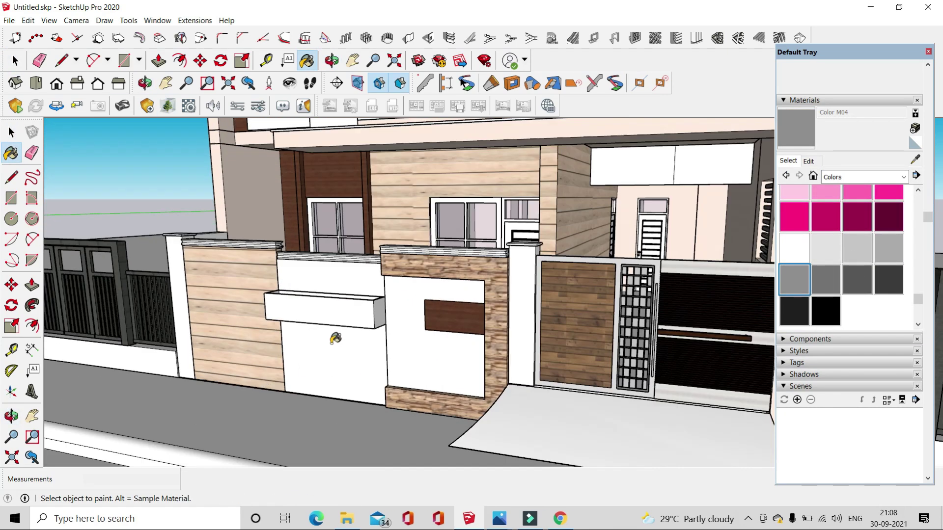
pyautogui.moveTo(412, 336); pyautogui.dragTo(467, 295, button='middle')
pyautogui.scroll(3, 489, 270)
pyautogui.scroll(-5, 489, 270)
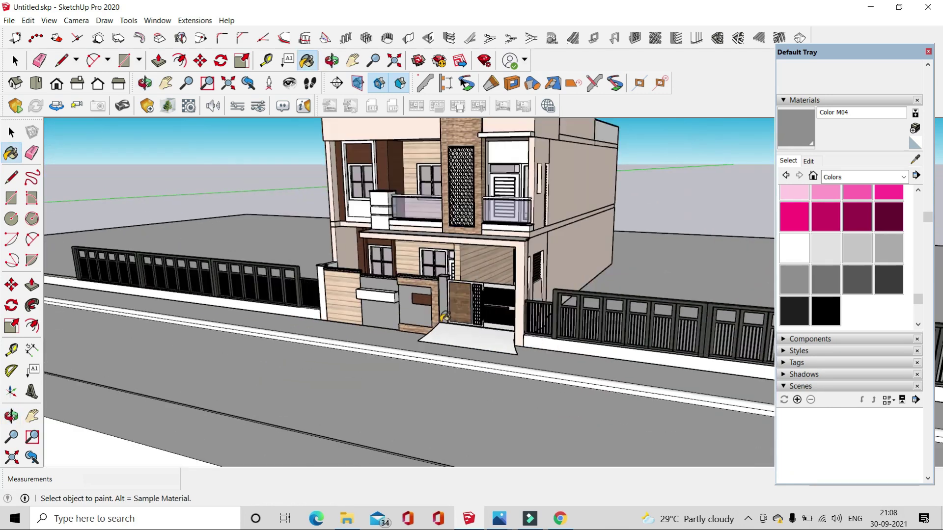
pyautogui.scroll(5, 378, 236)
pyautogui.moveTo(378, 235); pyautogui.dragTo(363, 235, button='middle')
pyautogui.scroll(3, 360, 234)
pyautogui.scroll(-5, 359, 234)
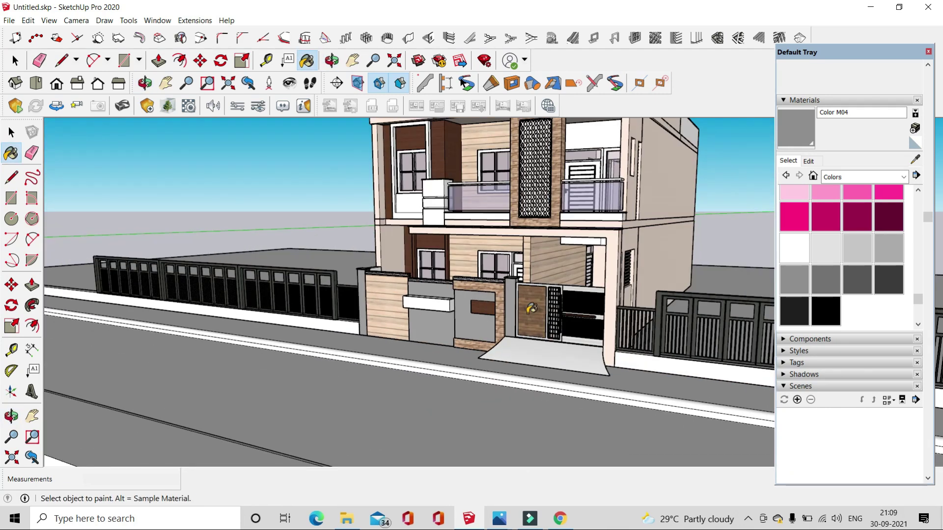
pyautogui.scroll(3, 484, 303)
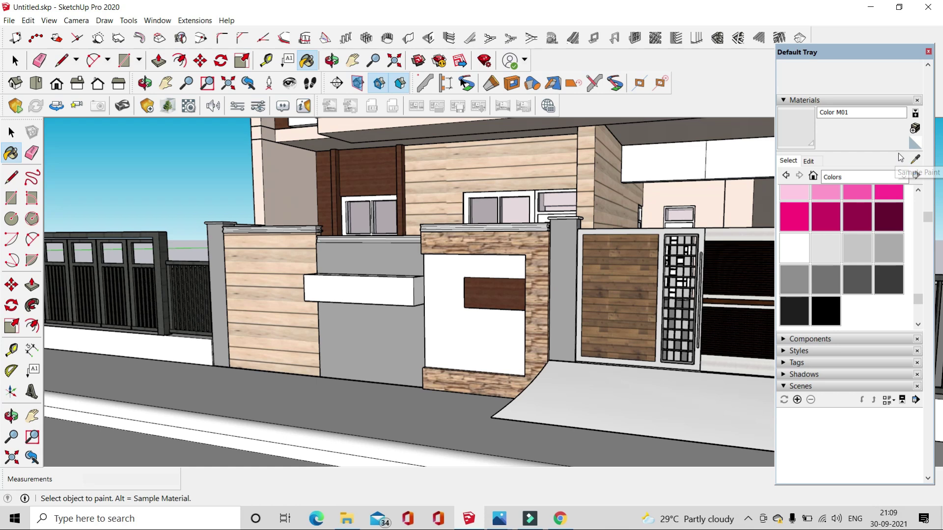
pyautogui.click(915, 159)
# - Turn Color M01 into an asphalt texture on the road, then swap in darker asphalt
pyautogui.click(838, 213)
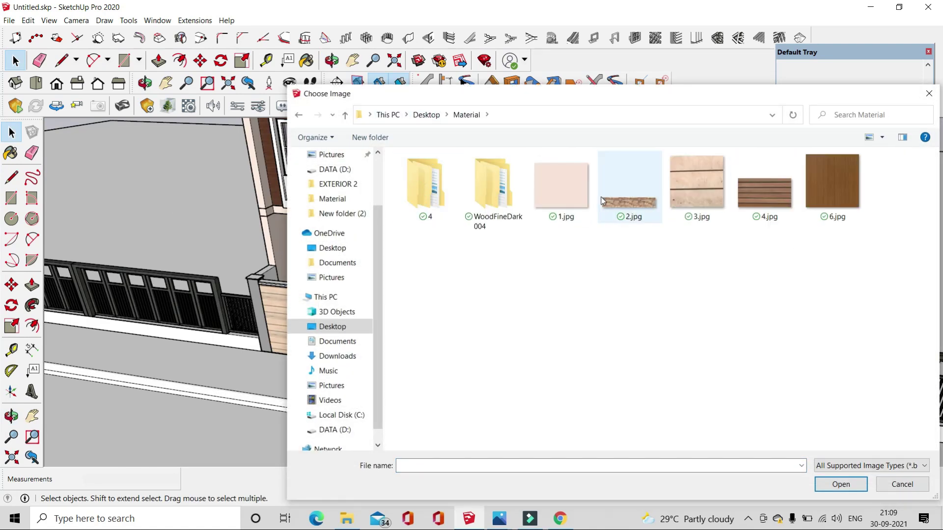
pyautogui.click(840, 486)
pyautogui.click(435, 316)
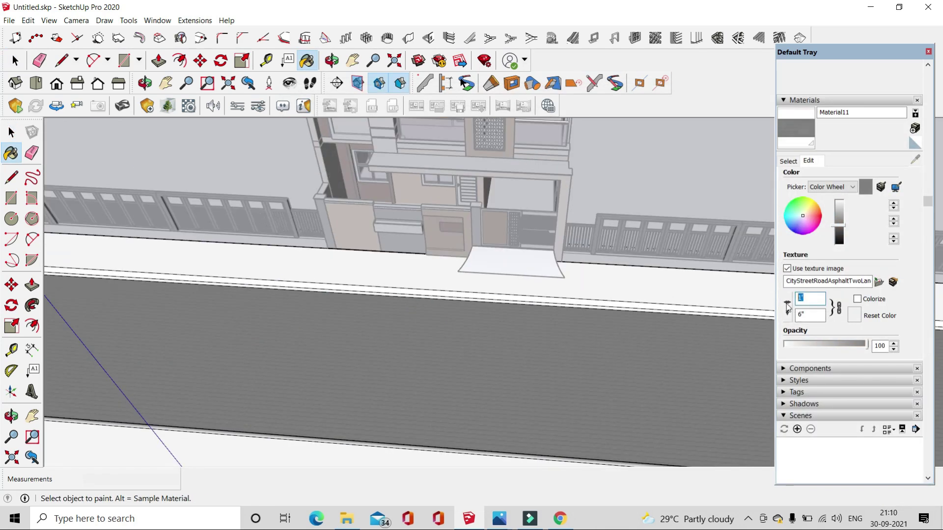
pyautogui.scroll(3, 473, 330)
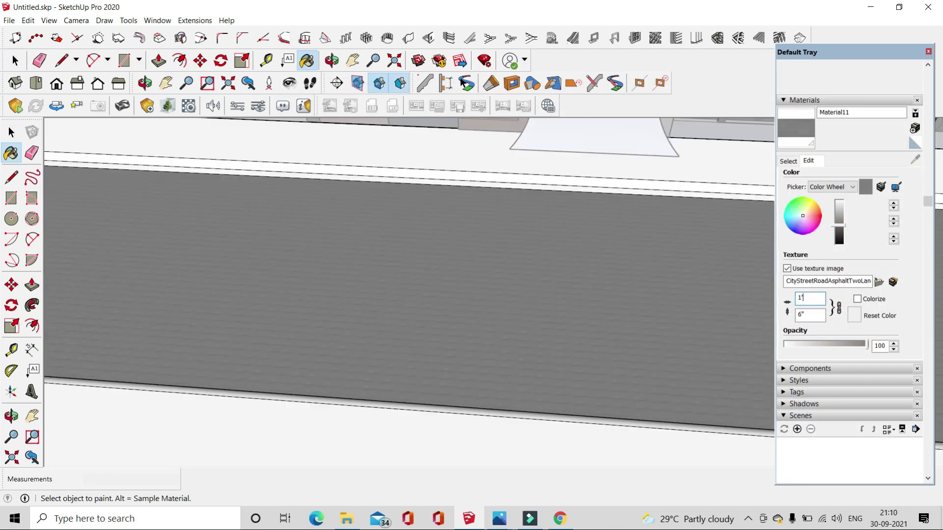
pyautogui.write('5')
pyautogui.write("'")
pyautogui.press('Return')
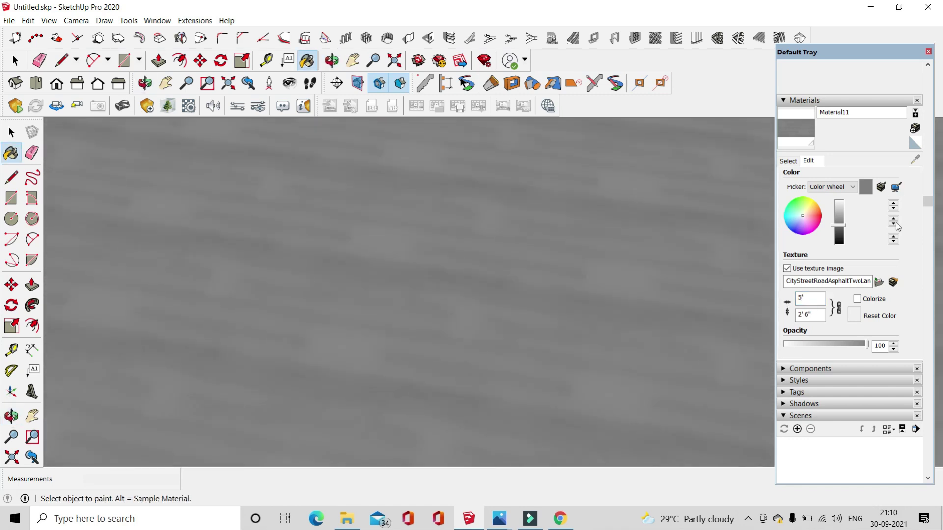
pyautogui.click(532, 298)
pyautogui.click(841, 486)
# - Align the road asphalt at 80' wide, lighten it, and start a marble material
pyautogui.scroll(-3, 480, 311)
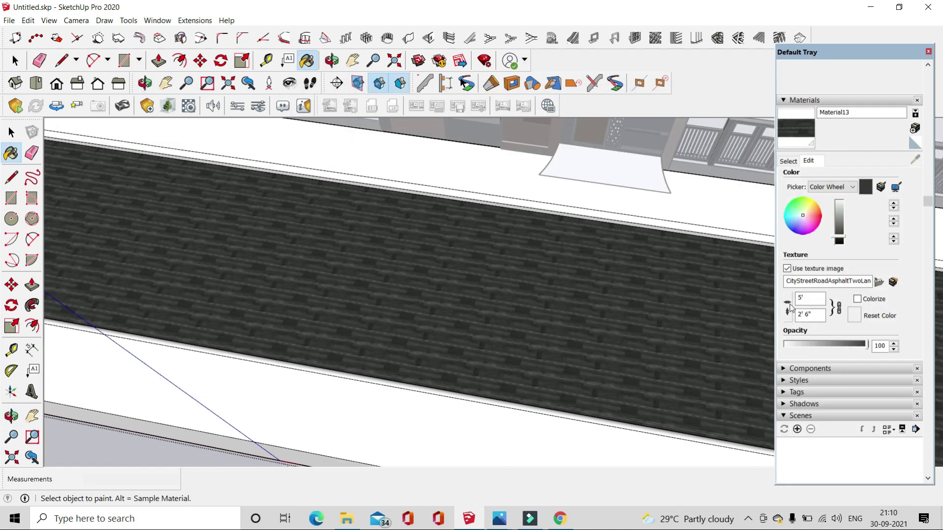
pyautogui.scroll(-3, 284, 320)
pyautogui.rightClick(248, 270)
pyautogui.click(345, 352)
pyautogui.scroll(3, 345, 355)
pyautogui.moveTo(325, 320); pyautogui.dragTo(453, 396)
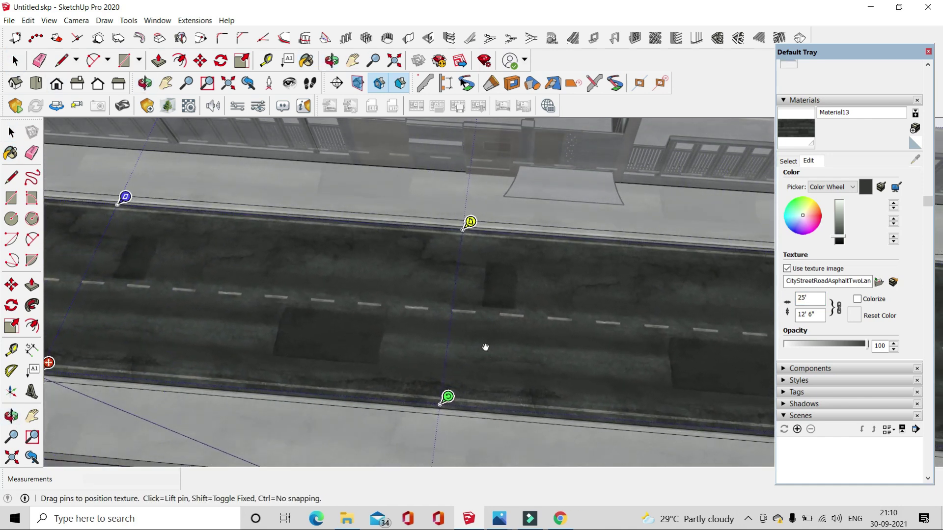
pyautogui.moveTo(484, 354); pyautogui.dragTo(421, 305, button='middle')
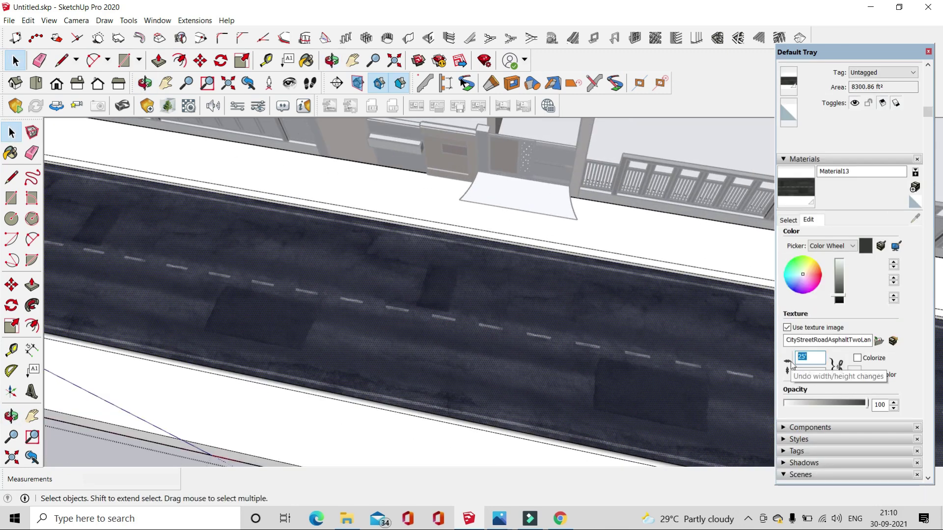
pyautogui.write('80')
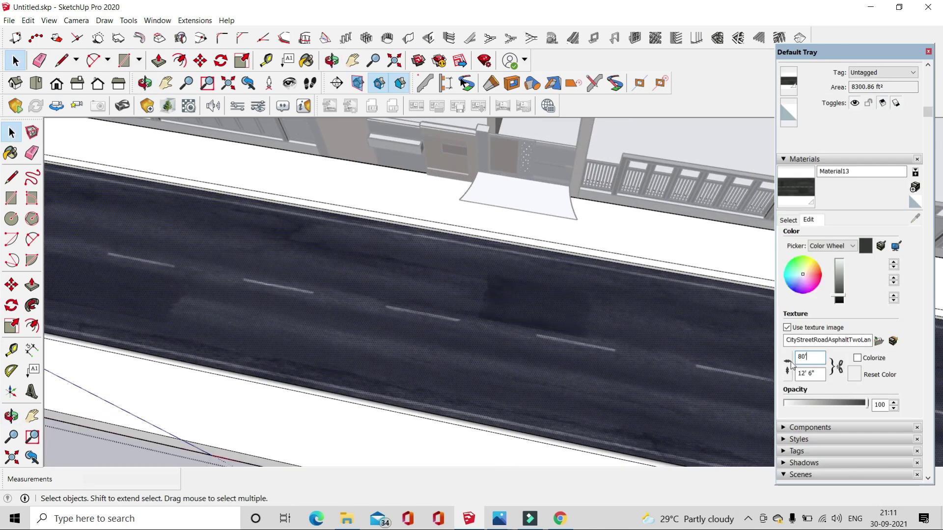
pyautogui.moveTo(425, 317); pyautogui.dragTo(470, 340, button='middle')
pyautogui.moveTo(841, 300); pyautogui.dragTo(843, 287)
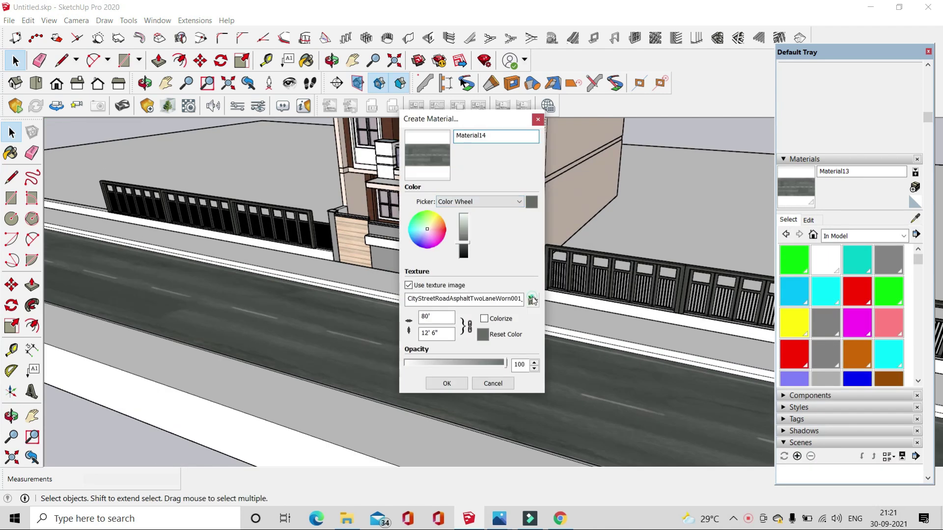
pyautogui.click(533, 300)
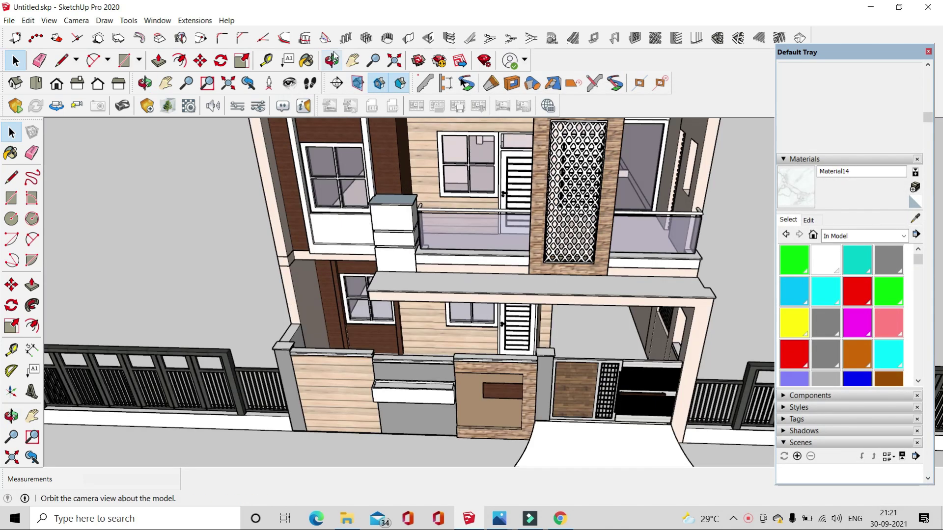
# - Paint marble Material14 on the cabinet top and size its texture to about 4" by 6"
pyautogui.click(307, 60)
pyautogui.scroll(10, 419, 210)
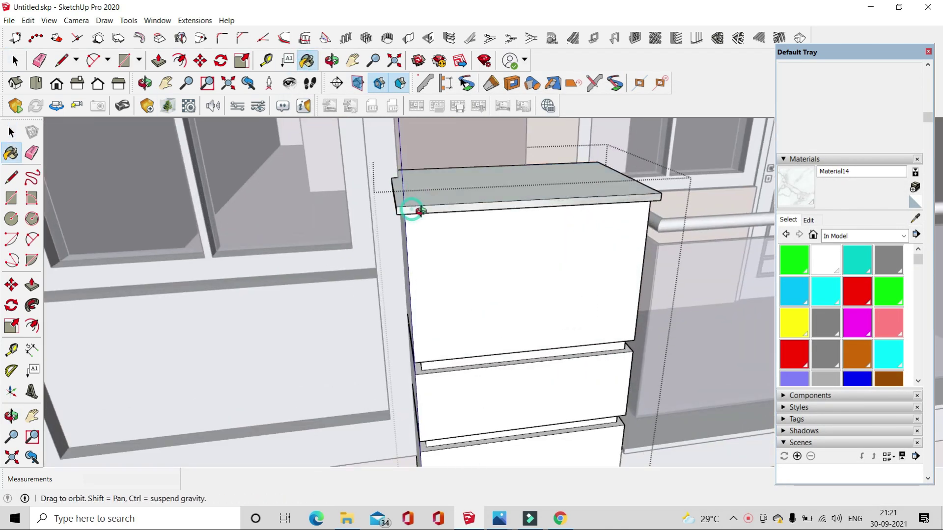
pyautogui.moveTo(420, 210); pyautogui.dragTo(465, 310, button='middle')
pyautogui.click(808, 220)
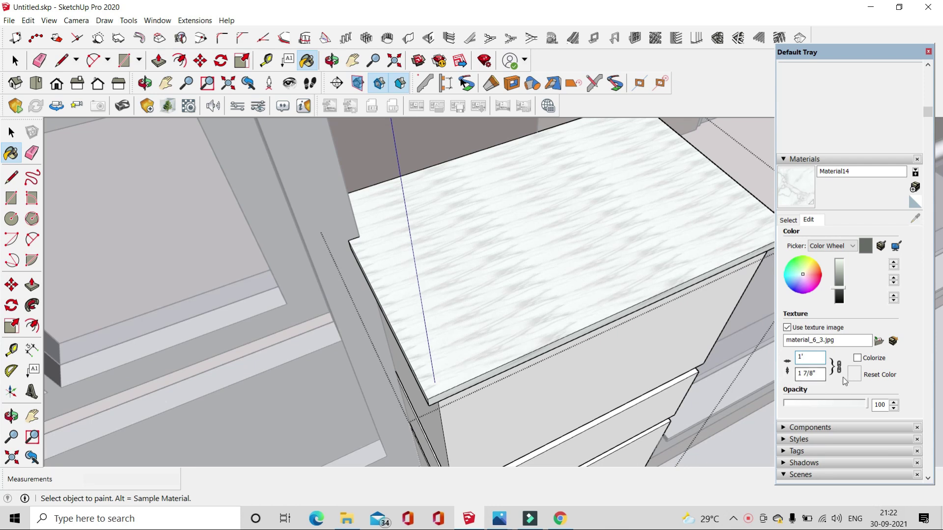
pyautogui.write('1')
pyautogui.press('Return')
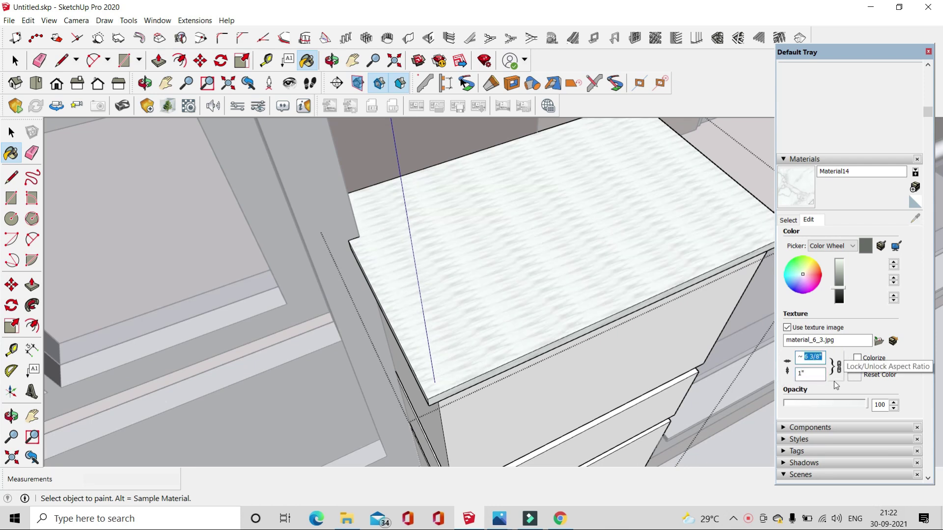
pyautogui.tripleClick(819, 357)
pyautogui.write('8')
pyautogui.press('Return')
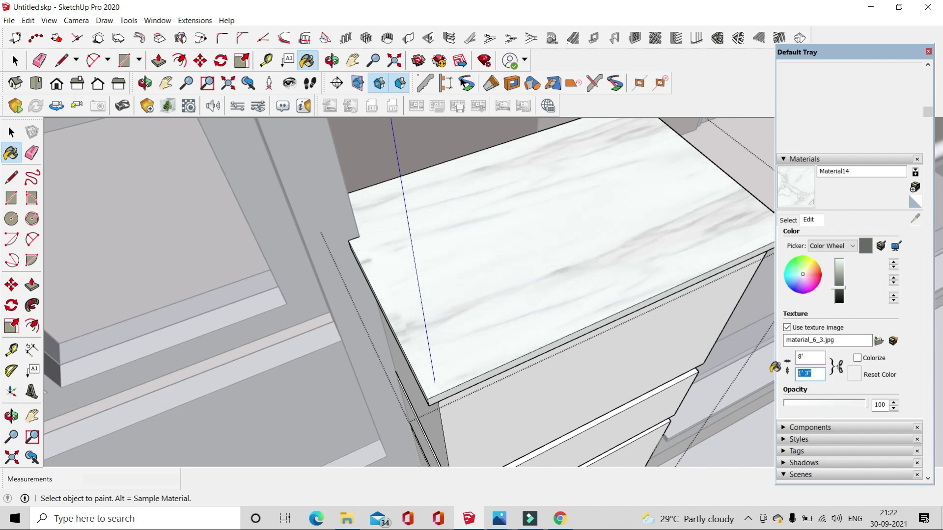
pyautogui.write('9')
pyautogui.press('Return')
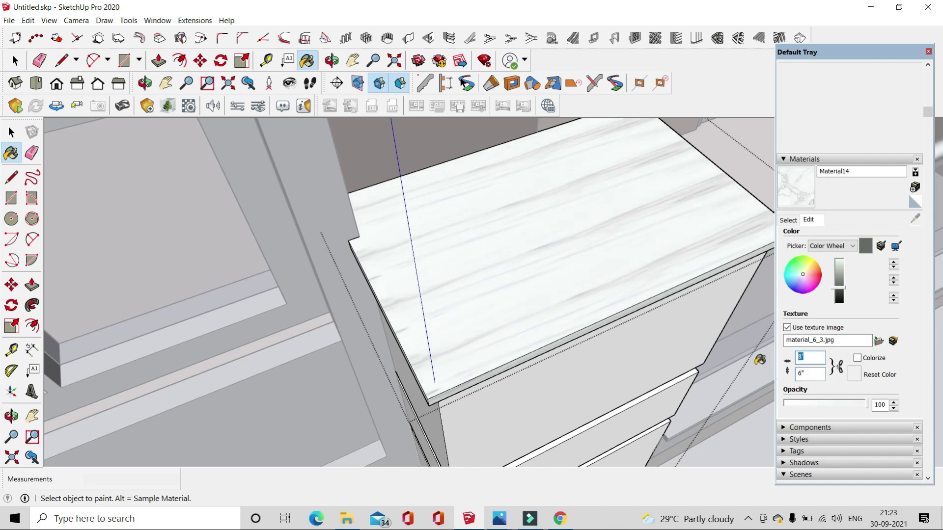
pyautogui.write('4')
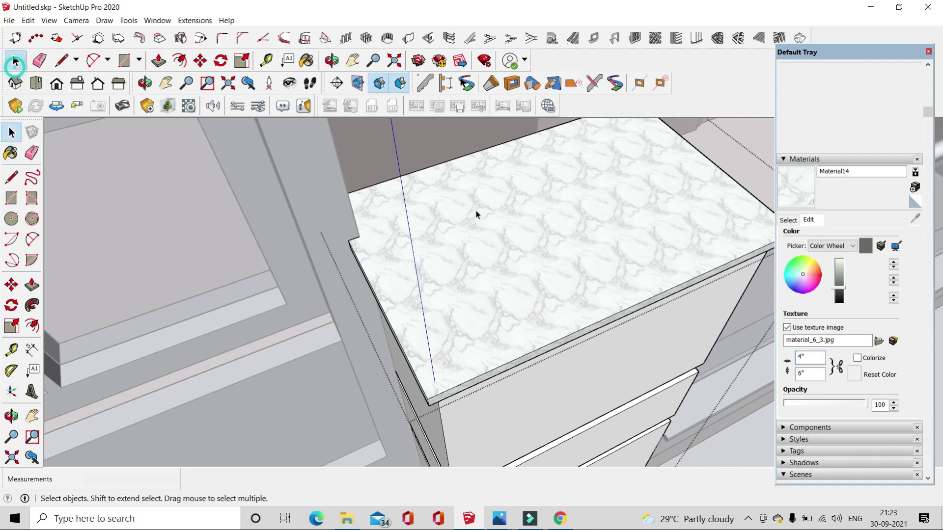
# - Reposition, rescale and rotate the marble texture on the countertop using Texture > Position
pyautogui.rightClick(475, 215)
pyautogui.click(621, 344)
pyautogui.moveTo(564, 196)
pyautogui.mouseDown()
pyautogui.moveTo(660, 160)
pyautogui.moveTo(493, 202)
pyautogui.mouseUp()
pyautogui.press('Return')
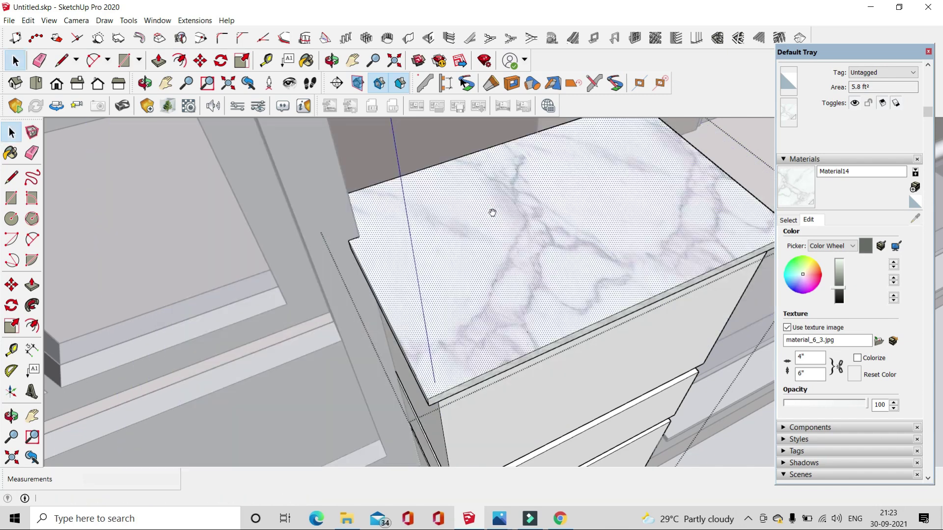
pyautogui.press('b')
pyautogui.scroll(-3, 492, 213)
pyautogui.scroll(-2, 568, 288)
pyautogui.moveTo(568, 288)
pyautogui.mouseDown(button='middle')
pyautogui.moveTo(532, 265)
pyautogui.moveTo(271, 171)
pyautogui.moveTo(489, 347)
pyautogui.mouseUp(button='middle')
pyautogui.scroll(-3, 271, 172)
pyautogui.scroll(2, 393, 270)
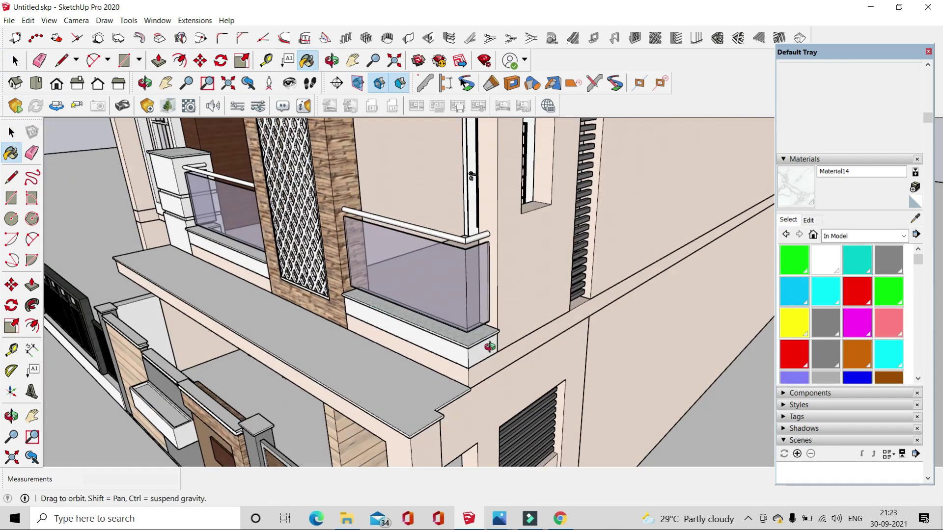
# - Orbit around the balcony ledges and building front to review the marble copings
pyautogui.scroll(3, 489, 347)
pyautogui.scroll(2, 407, 340)
pyautogui.scroll(3, 578, 388)
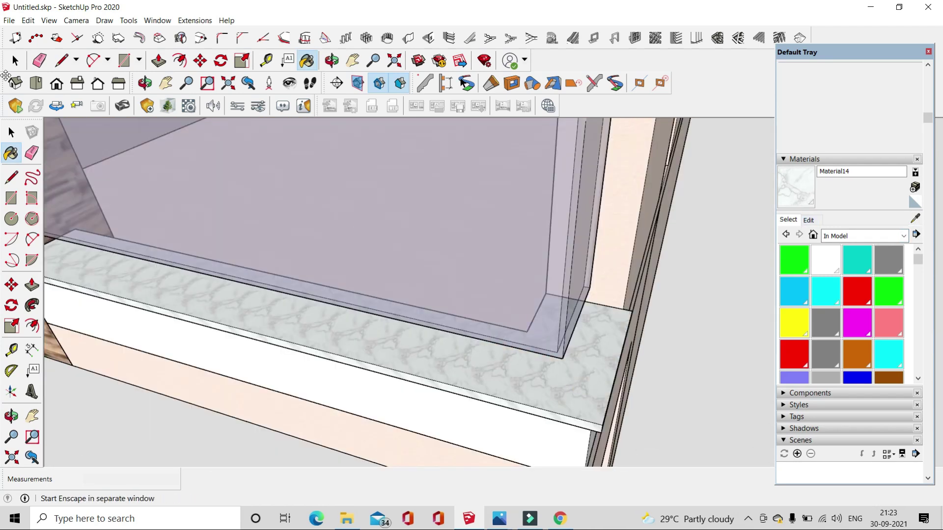
pyautogui.click(15, 60)
pyautogui.scroll(-5, 393, 270)
pyautogui.moveTo(393, 270); pyautogui.dragTo(590, 221, button='middle')
pyautogui.scroll(-5, 582, 333)
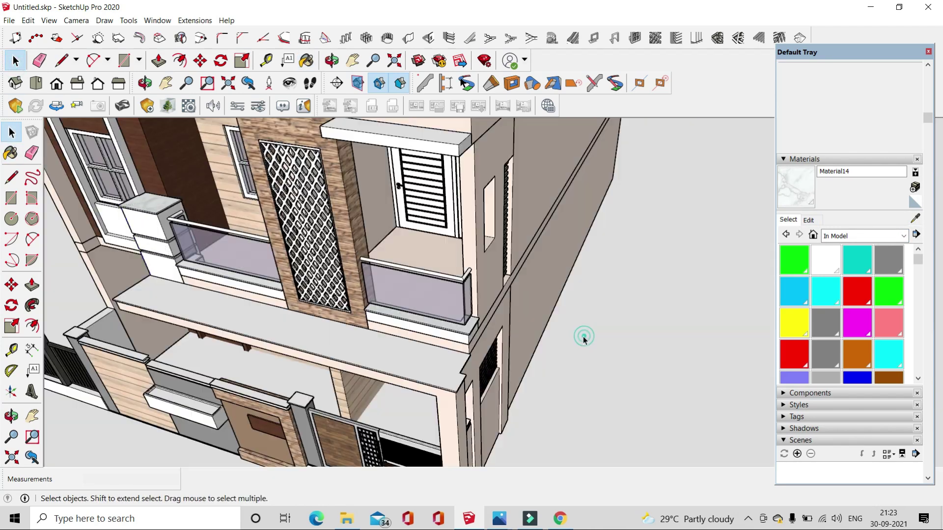
pyautogui.press('b')
pyautogui.scroll(5, 427, 312)
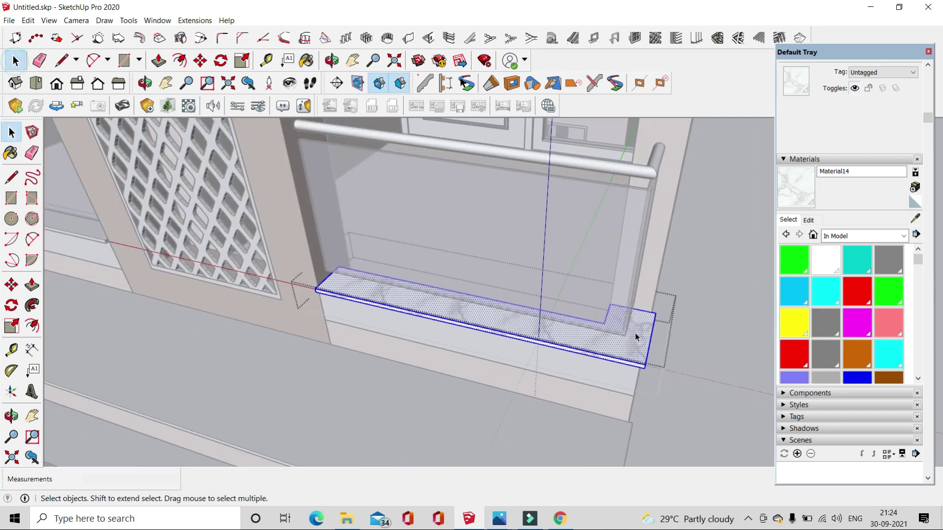
pyautogui.moveTo(635, 333); pyautogui.dragTo(450, 293, button='middle')
pyautogui.scroll(-4, 196, 207)
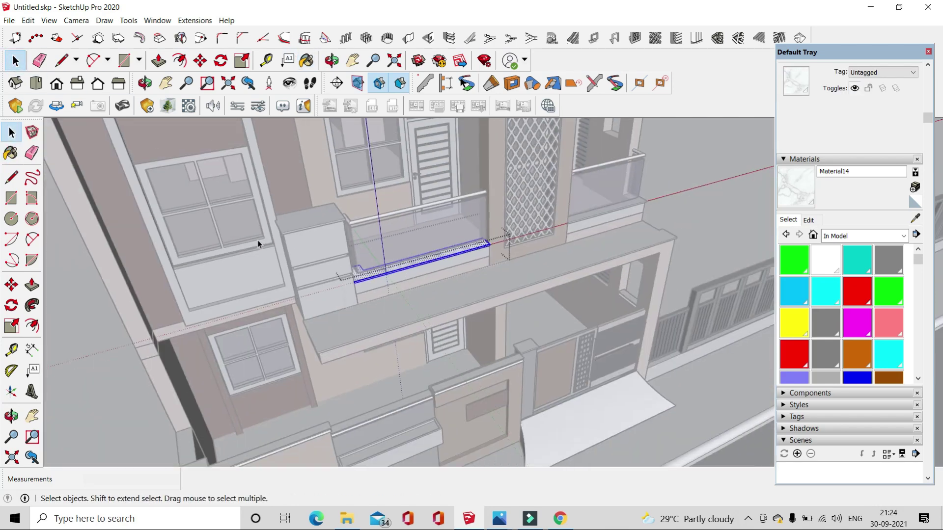
pyautogui.moveTo(262, 244); pyautogui.dragTo(375, 284, button='middle')
pyautogui.scroll(4, 375, 280)
pyautogui.press('b')
pyautogui.scroll(3, 304, 275)
pyautogui.press('space')
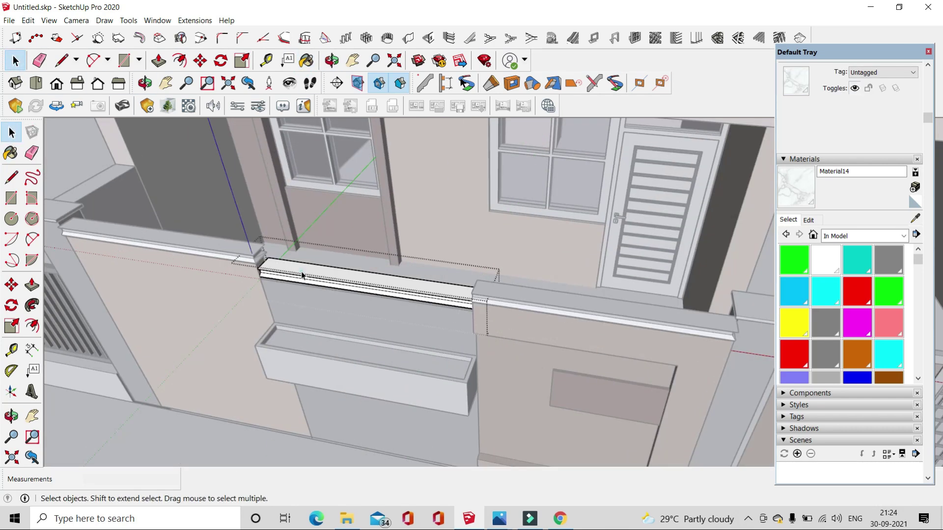
pyautogui.press('b')
pyautogui.press('space')
pyautogui.scroll(2, 305, 279)
pyautogui.scroll(-5, 482, 260)
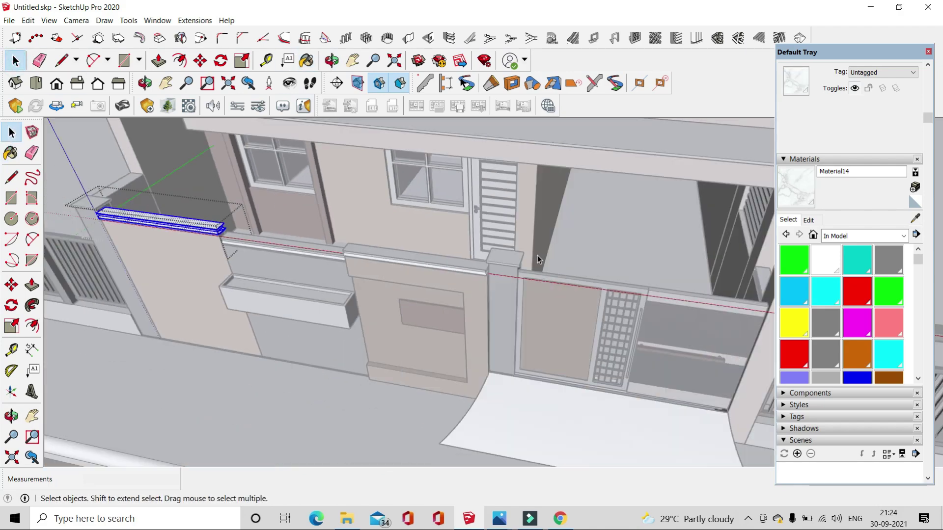
pyautogui.scroll(5, 482, 260)
pyautogui.press('space')
pyautogui.scroll(-5, 573, 372)
# - Sample grey Color M05 as the current paint material
pyautogui.moveTo(573, 372)
pyautogui.mouseDown(button='middle')
pyautogui.moveTo(442, 295)
pyautogui.moveTo(491, 344)
pyautogui.moveTo(442, 295)
pyautogui.mouseUp(button='middle')
pyautogui.scroll(4, 441, 294)
pyautogui.scroll(3, 442, 295)
pyautogui.click(889, 260)
pyautogui.scroll(-5, 564, 278)
pyautogui.scroll(-3, 513, 371)
pyautogui.press('space')
pyautogui.scroll(-4, 442, 294)
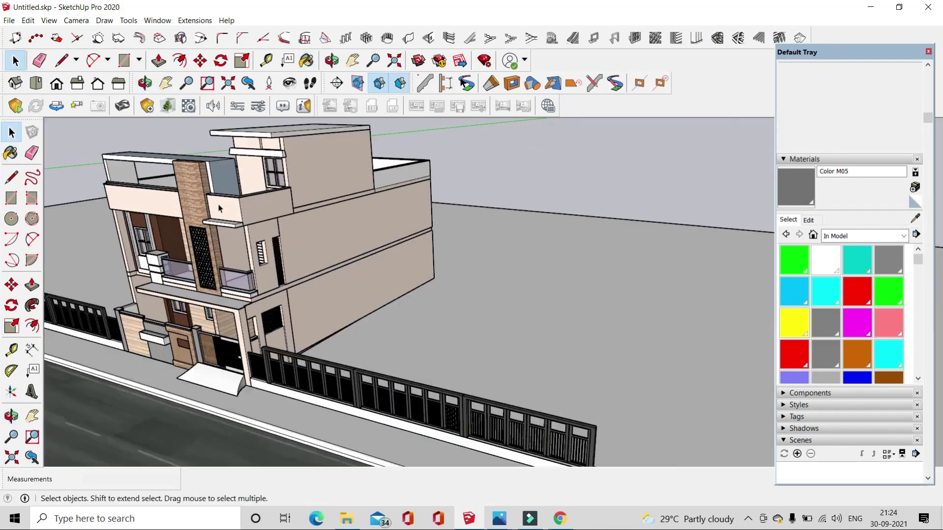
pyautogui.scroll(5, 344, 295)
pyautogui.moveTo(344, 295)
pyautogui.mouseDown(button='middle')
pyautogui.moveTo(303, 292)
pyautogui.moveTo(558, 316)
pyautogui.mouseUp(button='middle')
# - Sample the brown material and paint the upper balcony parapet top brown
pyautogui.click(902, 236)
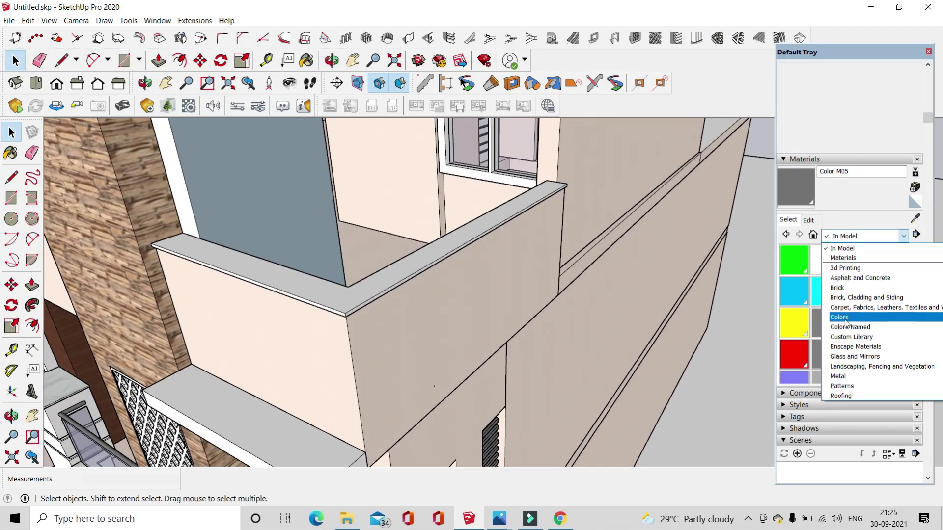
pyautogui.click(845, 311)
pyautogui.press('b')
pyautogui.scroll(-5, 508, 292)
pyautogui.keyDown('alt'); pyautogui.click(509, 293); pyautogui.keyUp('alt')
pyautogui.press('space')
pyautogui.moveTo(508, 292); pyautogui.dragTo(442, 275, button='middle')
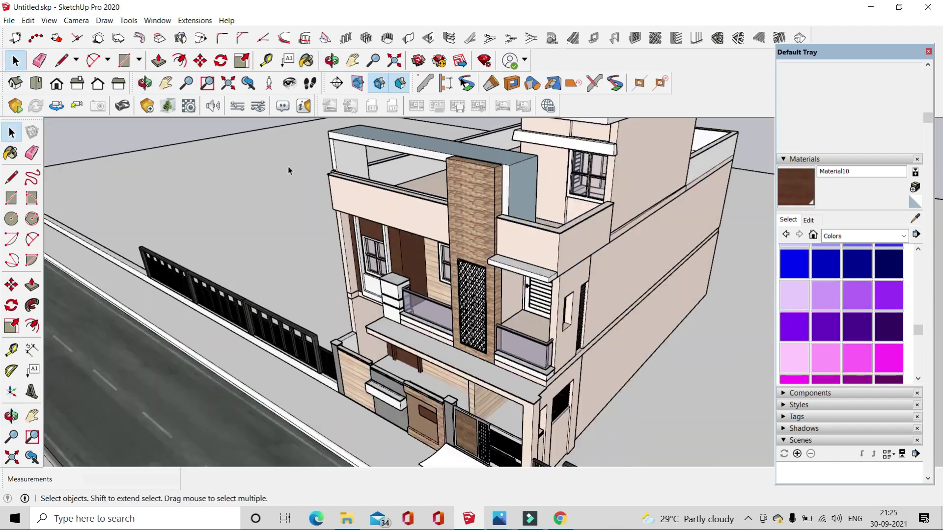
pyautogui.scroll(5, 442, 275)
pyautogui.press('b')
pyautogui.click(346, 244)
pyautogui.scroll(-3, 346, 244)
pyautogui.moveTo(589, 285); pyautogui.dragTo(543, 312, button='middle')
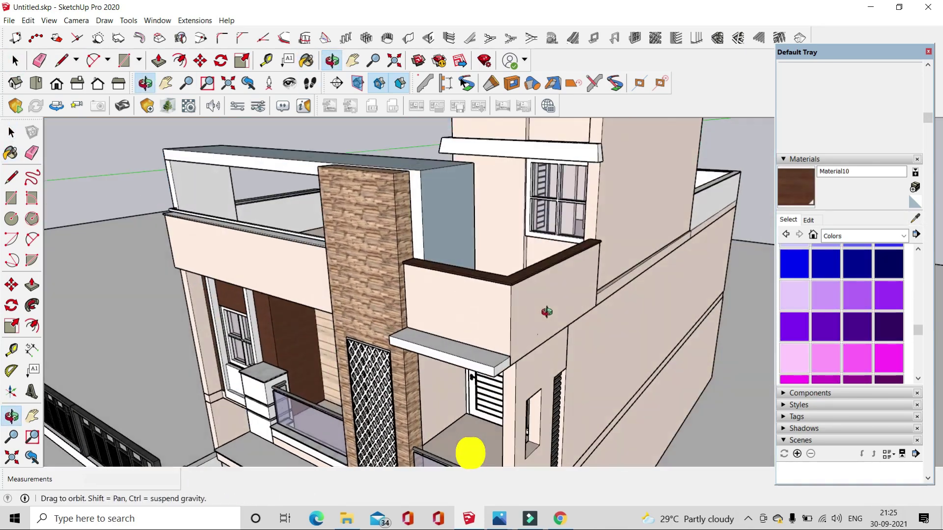
pyautogui.scroll(5, 543, 311)
pyautogui.scroll(-5, 320, 244)
pyautogui.moveTo(320, 244); pyautogui.dragTo(449, 178, button='middle')
# - Create a new material from the Wood_Deck_Worn1.jpg texture image
pyautogui.click(915, 186)
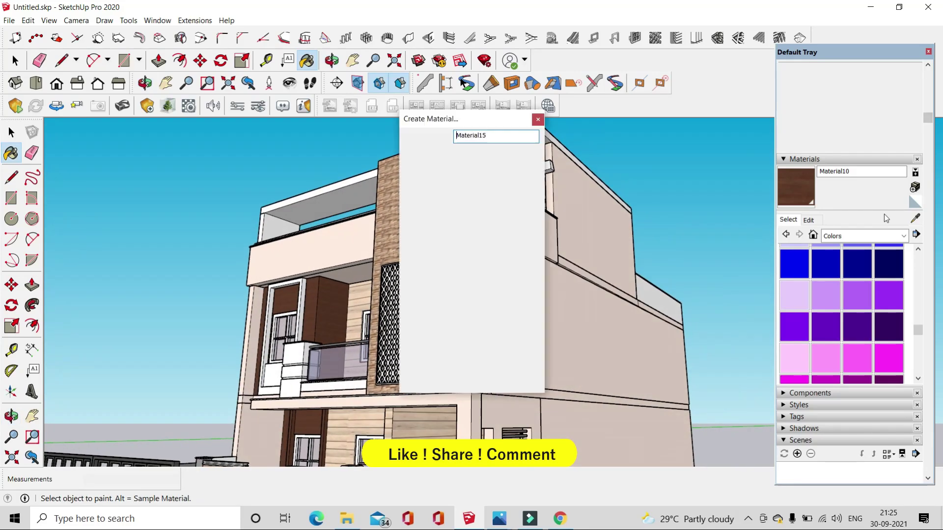
pyautogui.click(508, 158)
pyautogui.click(567, 271)
pyautogui.click(841, 484)
pyautogui.click(446, 381)
# - Paint the balcony ceiling with the wood texture and set its size to 4'
pyautogui.moveTo(446, 381); pyautogui.dragTo(344, 246, button='middle')
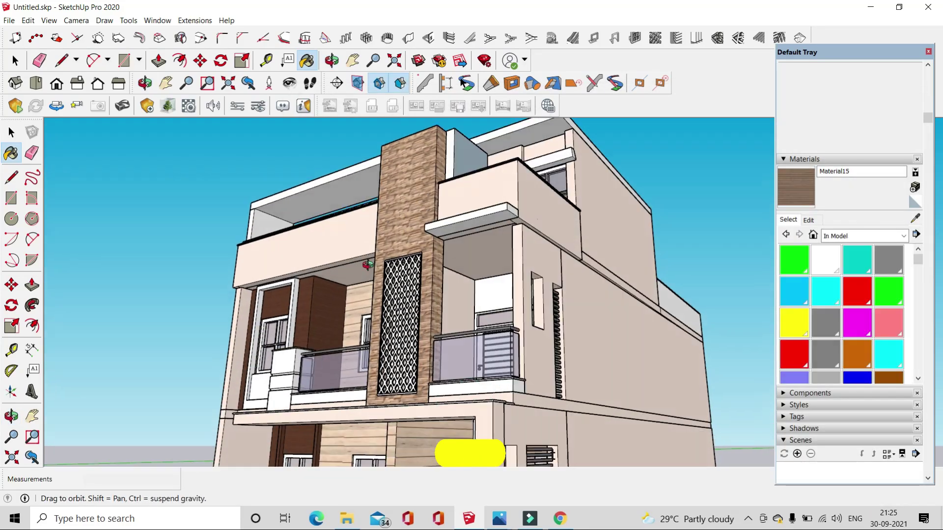
pyautogui.scroll(3, 343, 246)
pyautogui.press('space')
pyautogui.scroll(1, 132, 201)
pyautogui.press('b')
pyautogui.scroll(2, 385, 242)
pyautogui.click(385, 242)
pyautogui.press('space')
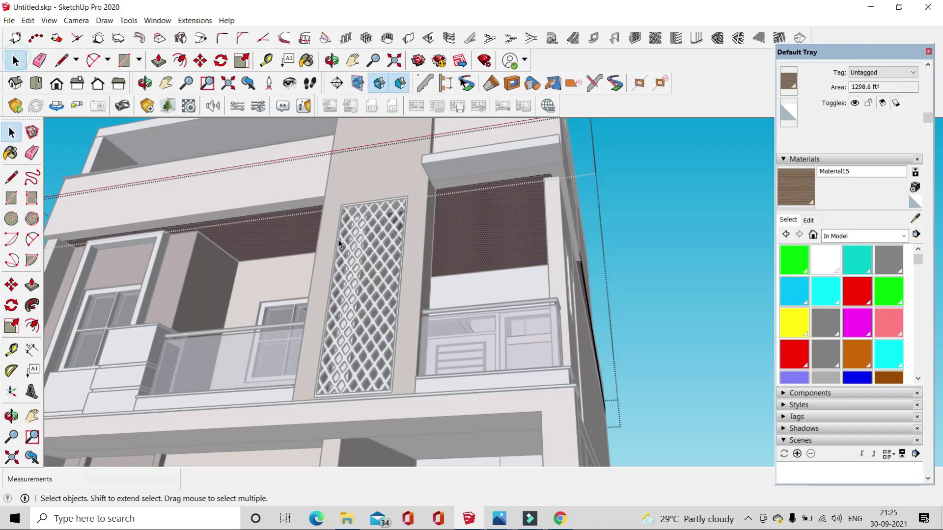
pyautogui.scroll(5, 494, 227)
pyautogui.click(808, 220)
pyautogui.write('3\'6"')
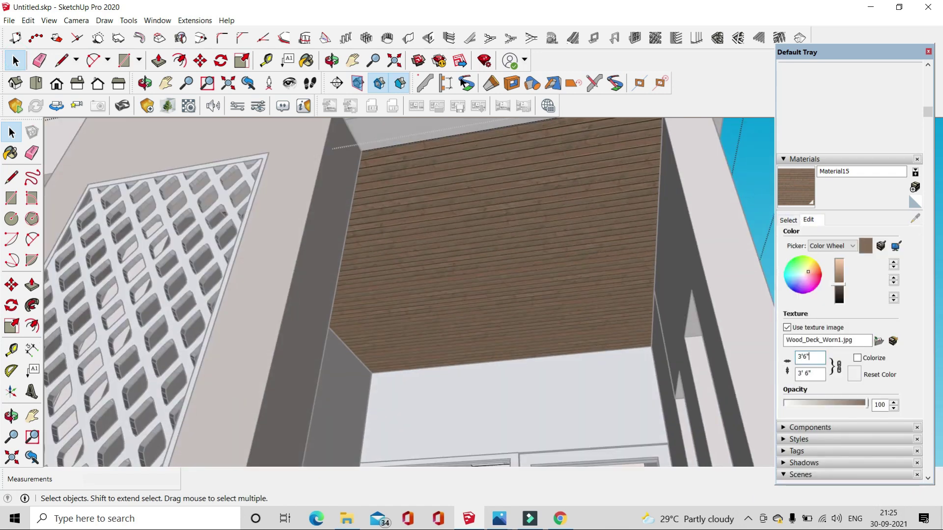
pyautogui.press('Return')
pyautogui.scroll(-5, 407, 295)
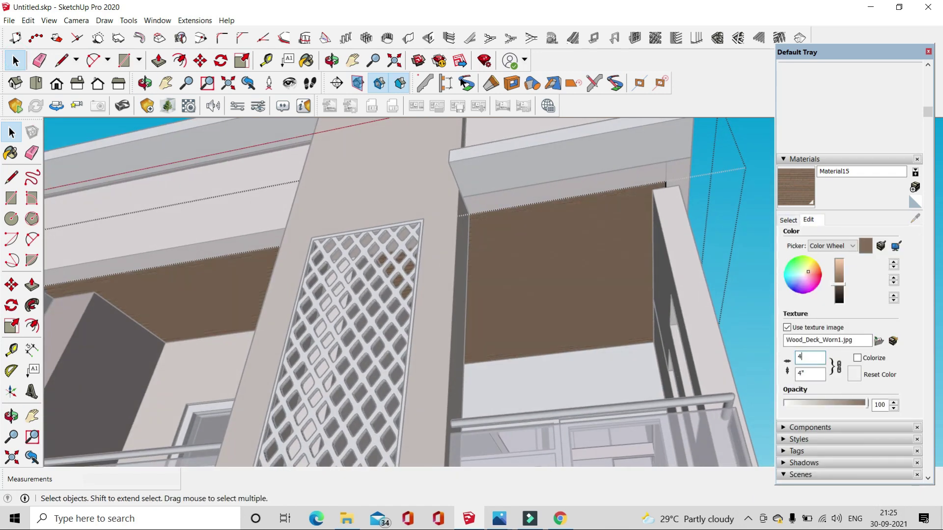
# - Rotate and scale the wood texture on the ceiling with Texture > Position
pyautogui.rightClick(543, 252)
pyautogui.click(677, 395)
pyautogui.moveTo(485, 206)
pyautogui.mouseDown()
pyautogui.moveTo(558, 273)
pyautogui.moveTo(627, 292)
pyautogui.mouseUp()
pyautogui.press('Return')
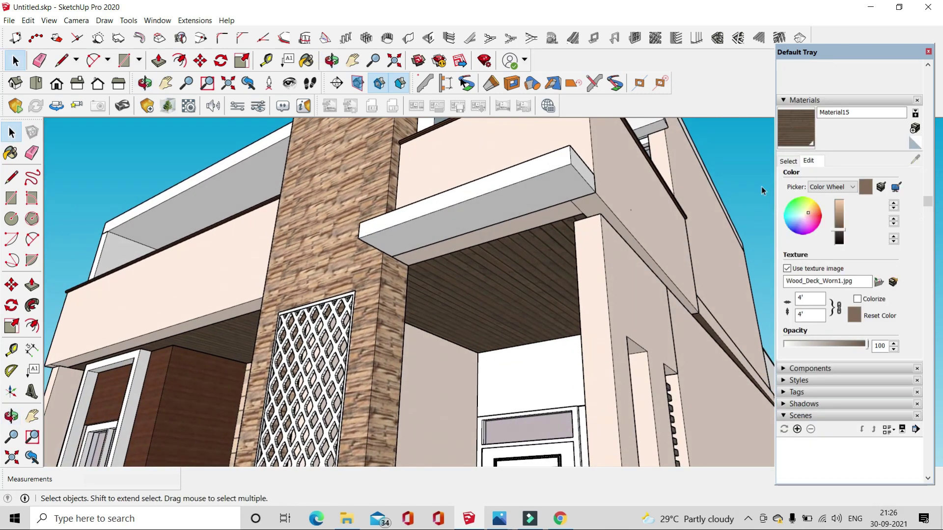
pyautogui.scroll(-10, 761, 190)
pyautogui.scroll(6, 687, 186)
pyautogui.moveTo(688, 186); pyautogui.dragTo(639, 196, button='middle')
pyautogui.scroll(5, 636, 182)
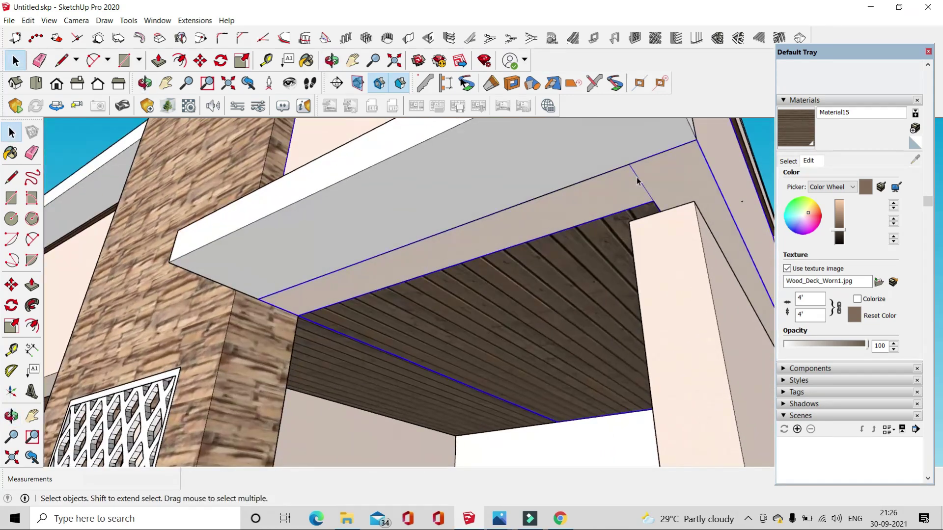
# - Paint the beam underside wood, thicken its face to 4 1/8", and paint the front pale
pyautogui.click(139, 60)
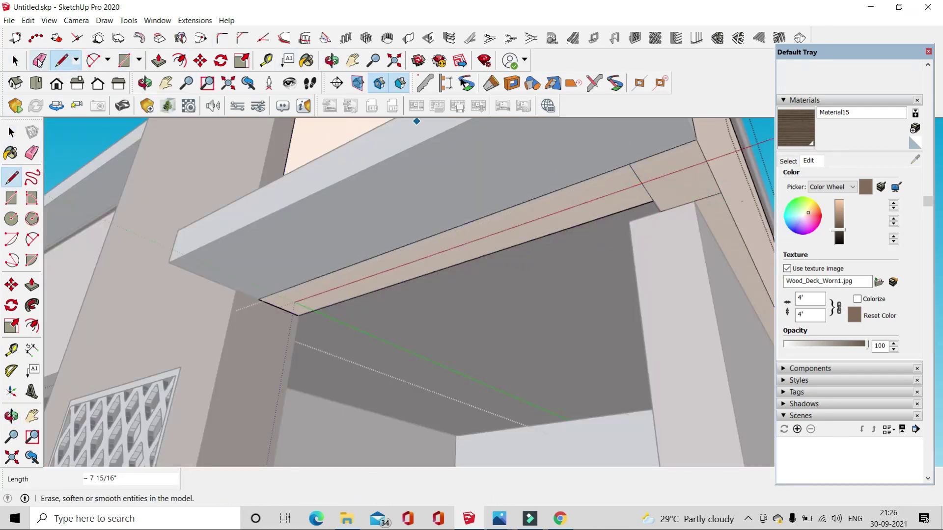
pyautogui.click(307, 59)
pyautogui.click(486, 228)
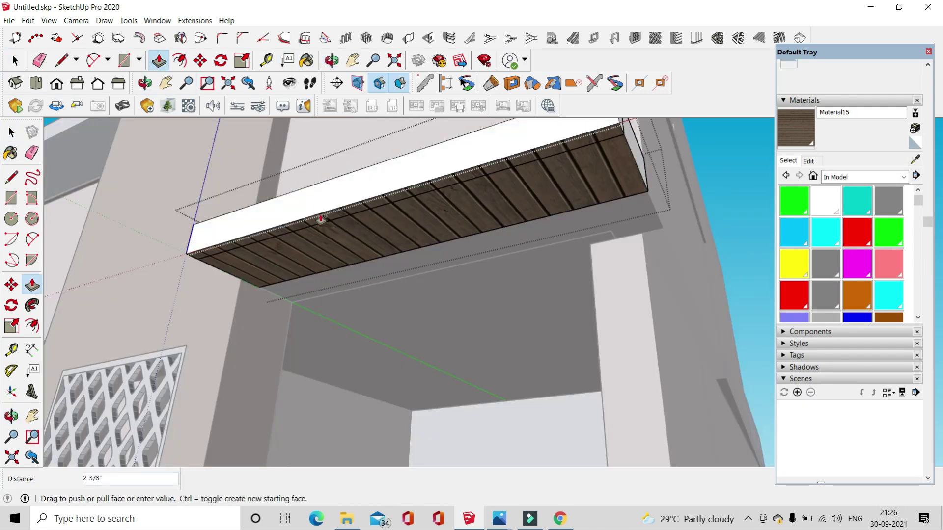
pyautogui.moveTo(321, 220); pyautogui.dragTo(645, 162)
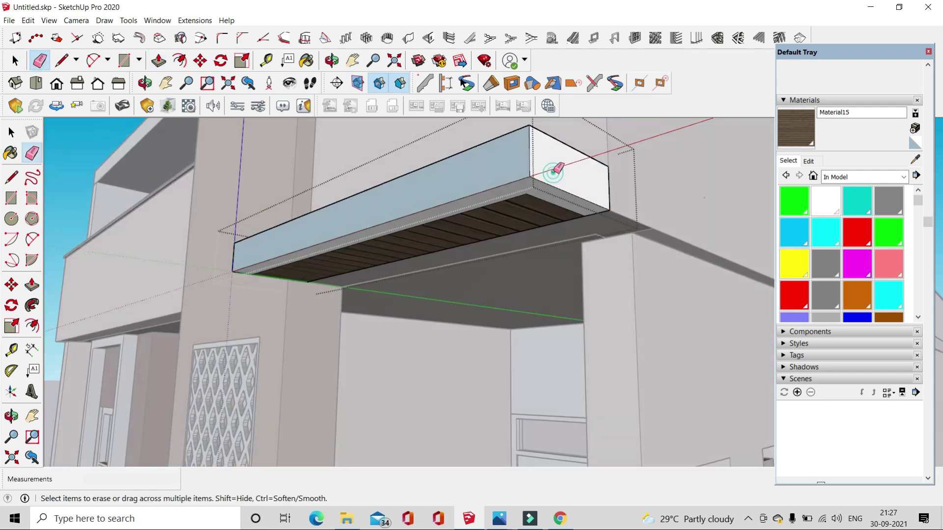
pyautogui.press('b')
pyautogui.click(632, 236)
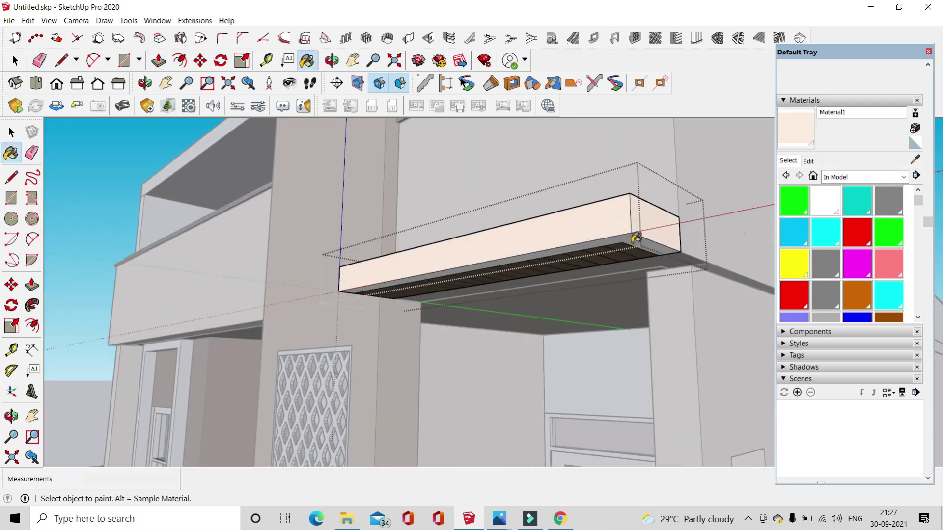
# - Lighten the Material1 wall colour to nearly white
pyautogui.moveTo(283, 208); pyautogui.dragTo(425, 415, button='middle')
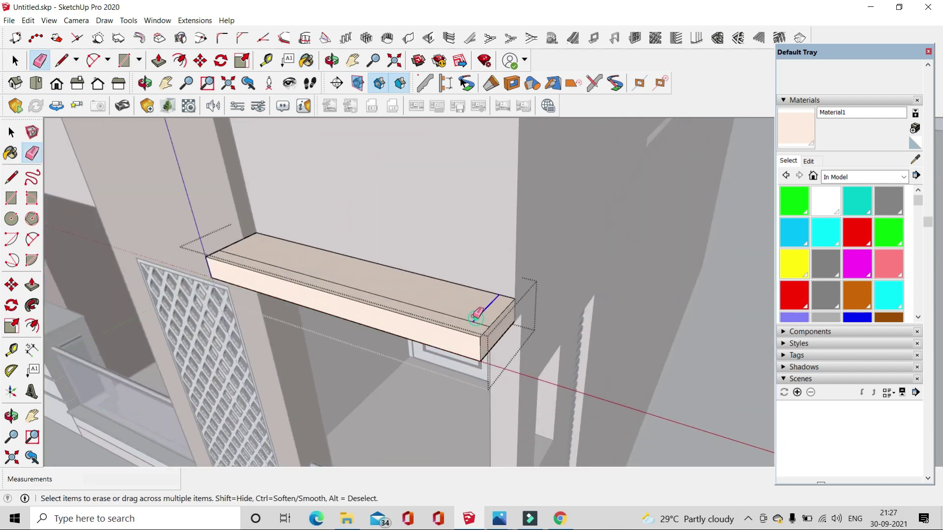
pyautogui.press('space')
pyautogui.moveTo(393, 295); pyautogui.dragTo(442, 270, button='middle')
pyautogui.click(808, 161)
pyautogui.click(803, 216)
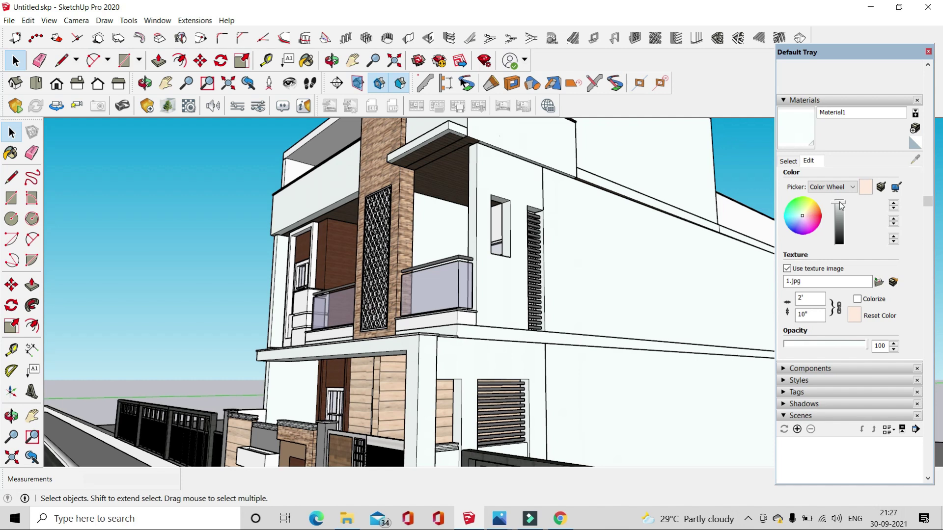
# - Set the wall material colour to pure white, RGB 255,255,255
pyautogui.scroll(-3, 730, 141)
pyautogui.moveTo(729, 141); pyautogui.dragTo(639, 197, button='middle')
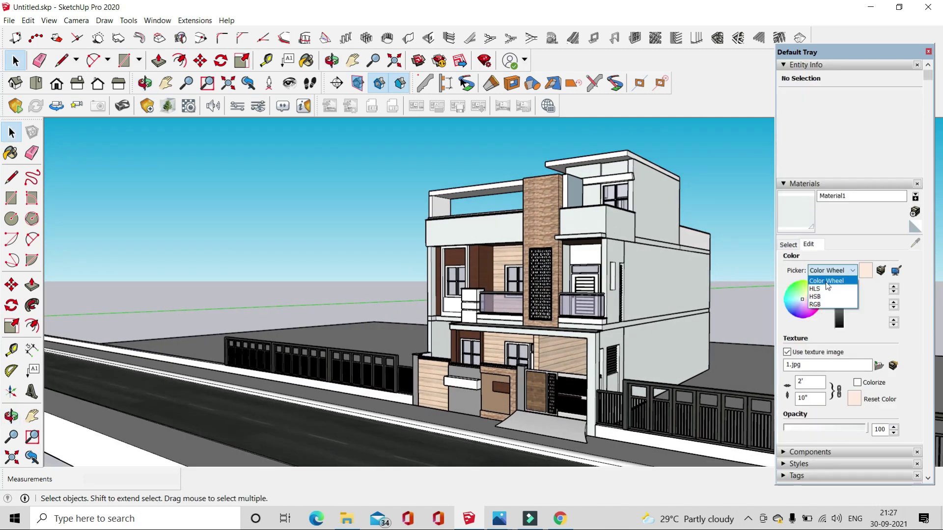
pyautogui.click(864, 306)
pyautogui.scroll(2, 753, 205)
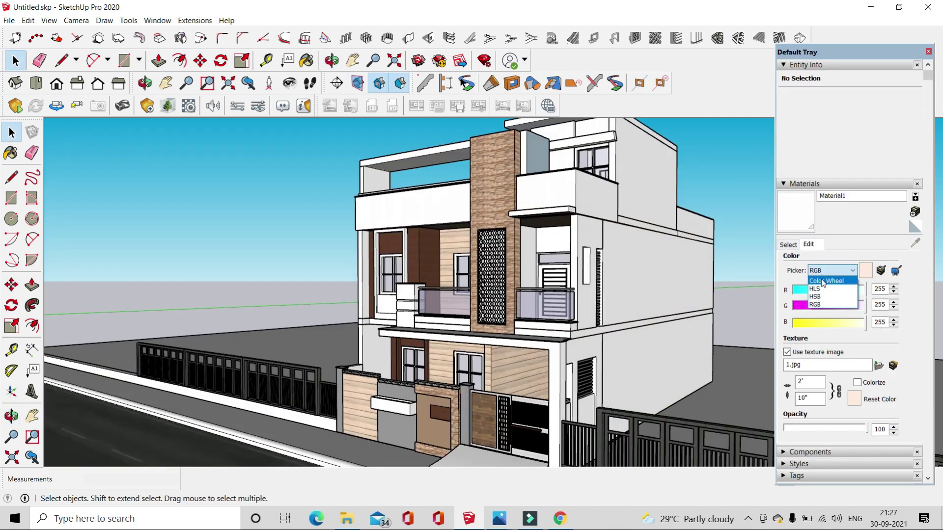
# - Reload 1.jpg from the Desktop as the wall texture, then bring up 3D Warehouse
pyautogui.moveTo(680, 161)
pyautogui.mouseDown(button='middle')
pyautogui.moveTo(646, 322)
pyautogui.moveTo(915, 216)
pyautogui.mouseUp(button='middle')
pyautogui.scroll(5, 646, 322)
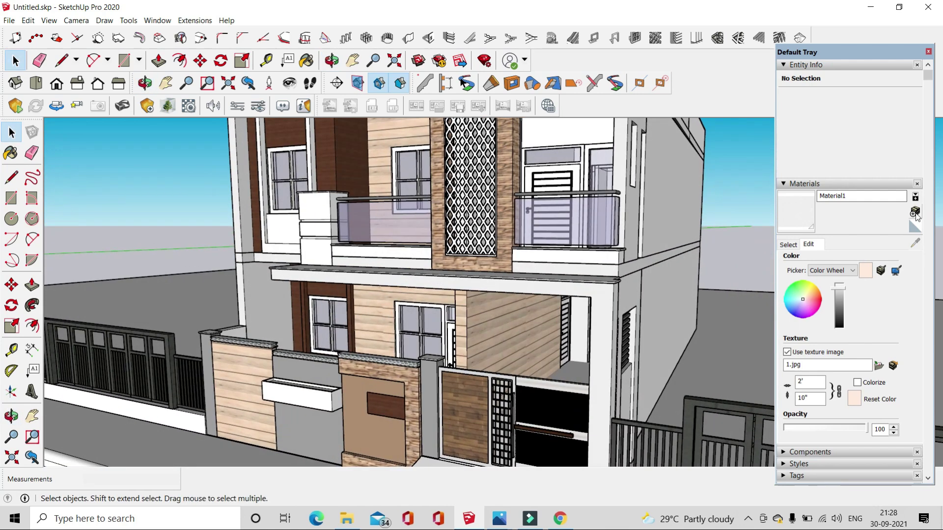
pyautogui.click(916, 216)
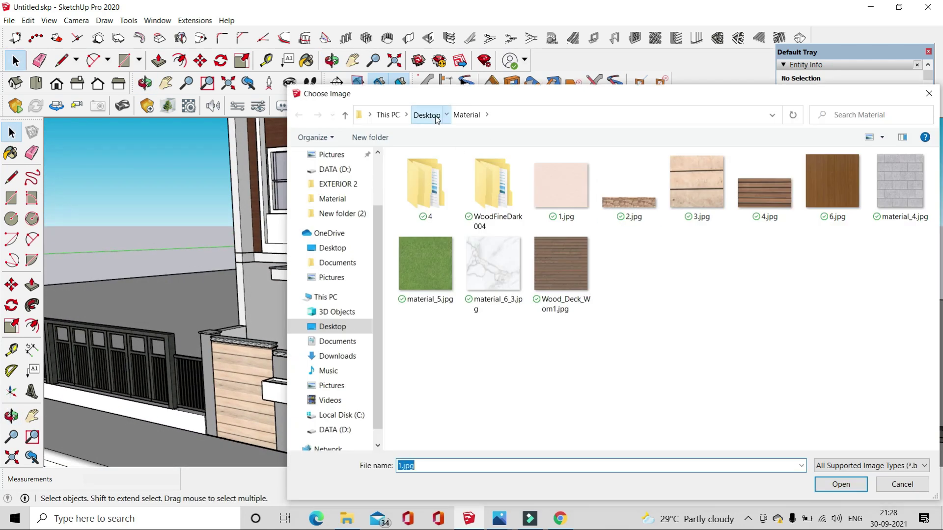
pyautogui.click(427, 116)
pyautogui.scroll(-1, 474, 229)
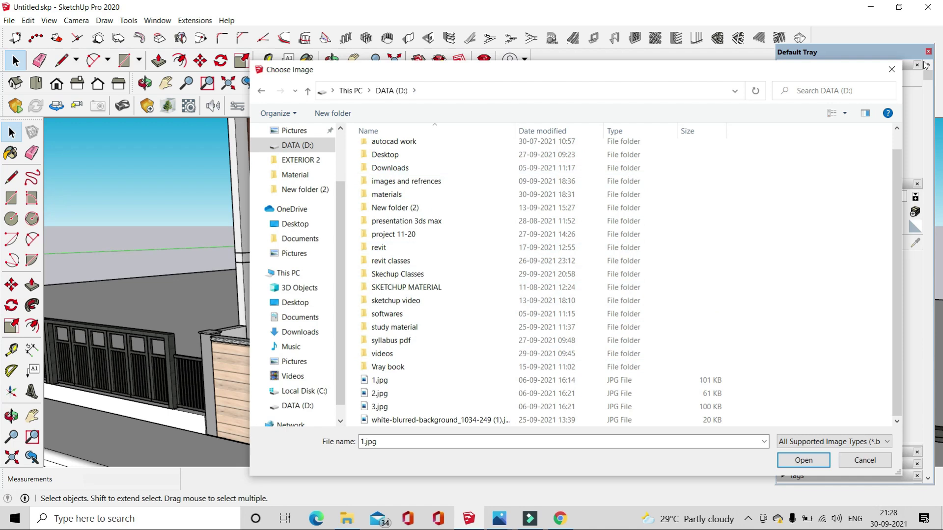
pyautogui.doubleClick(373, 367)
pyautogui.click(415, 65)
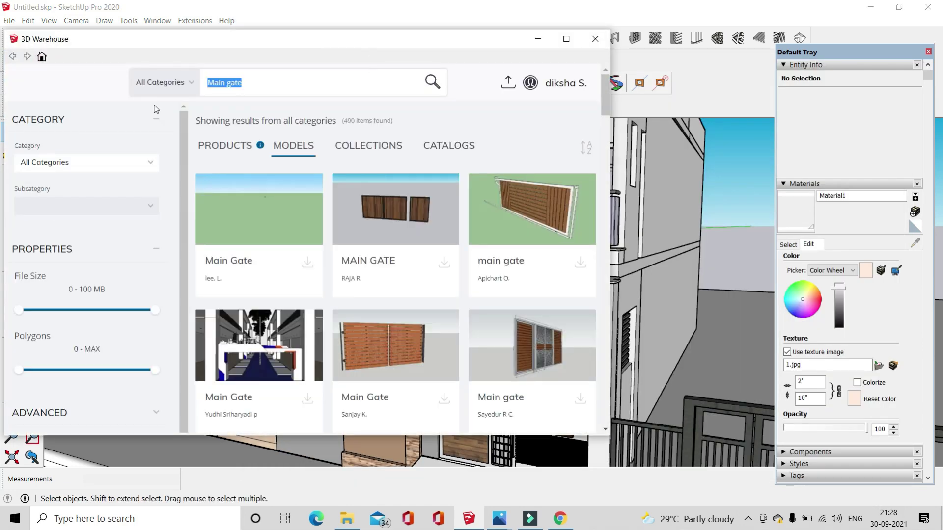
# - Find a wooden door model in 3D Warehouse, download it and place it beside the house
pyautogui.write('r')
pyautogui.press('Return')
pyautogui.click(336, 223)
pyautogui.click(500, 96)
pyautogui.click(369, 145)
pyautogui.scroll(-1, 373, 294)
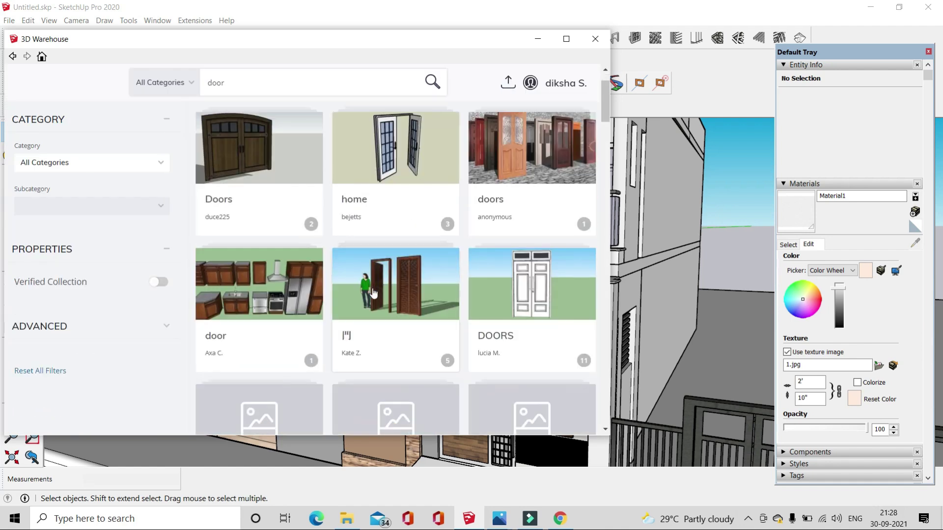
pyautogui.click(373, 293)
pyautogui.click(291, 281)
pyautogui.click(275, 266)
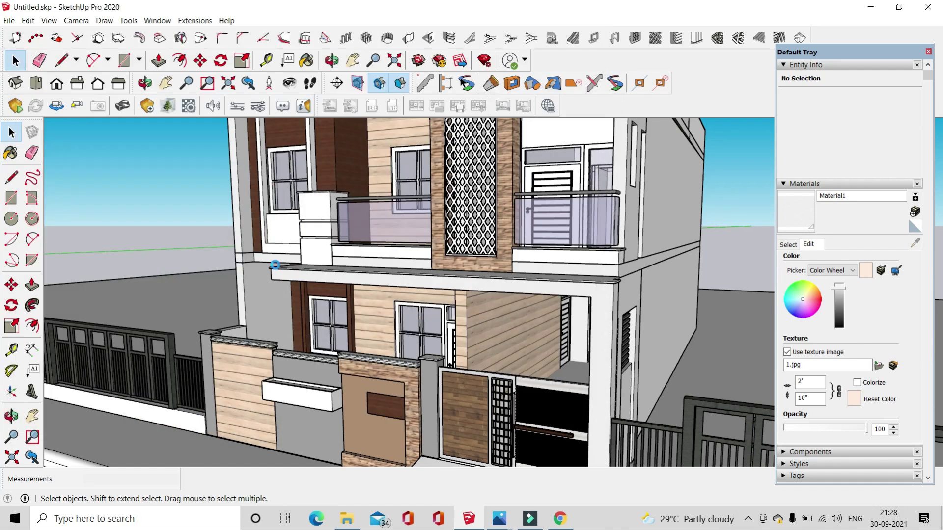
pyautogui.scroll(-5, 352, 283)
pyautogui.click(558, 305)
# - Sample the imported door's Wood_Cherry material with the Paint Bucket
pyautogui.press('space')
pyautogui.press('b')
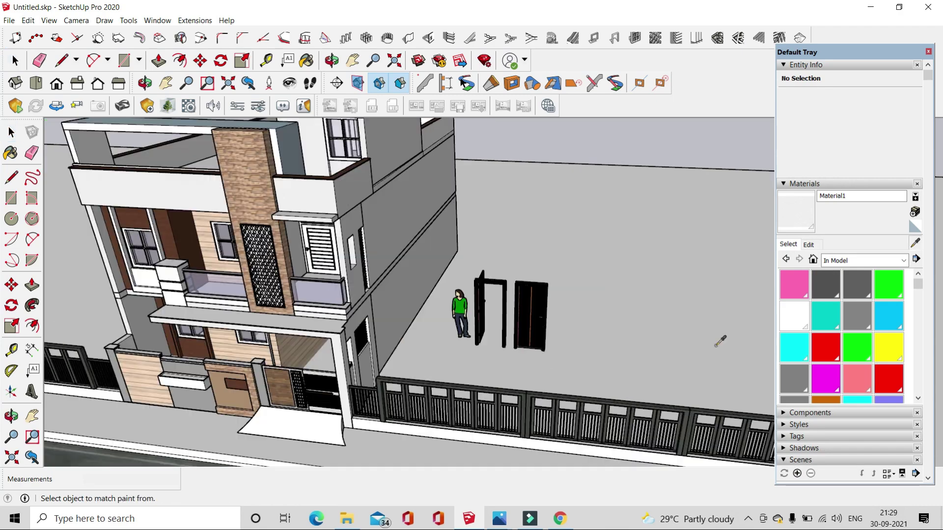
pyautogui.scroll(10, 389, 337)
pyautogui.click(389, 337)
pyautogui.click(808, 244)
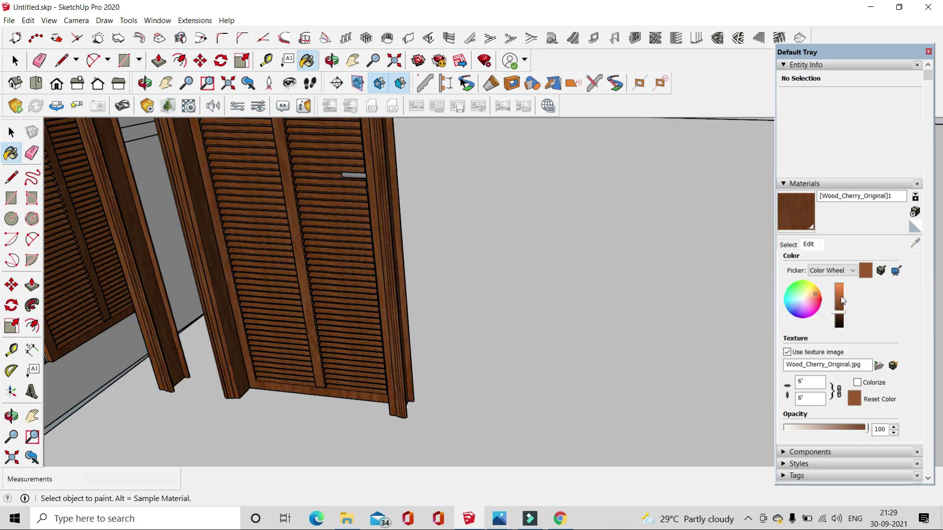
pyautogui.click(788, 244)
pyautogui.scroll(-5, 410, 243)
pyautogui.scroll(6, 291, 189)
pyautogui.scroll(3, 324, 253)
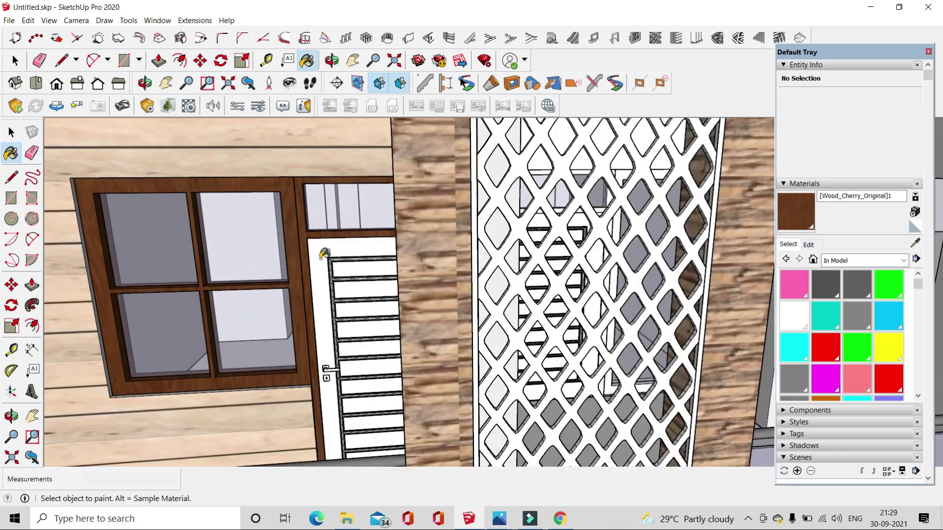
pyautogui.scroll(-5, 324, 254)
# - Paint the balcony door in the Wood_Cherry material
pyautogui.moveTo(467, 256); pyautogui.dragTo(475, 311, button='middle')
pyautogui.click(15, 61)
pyautogui.scroll(5, 433, 268)
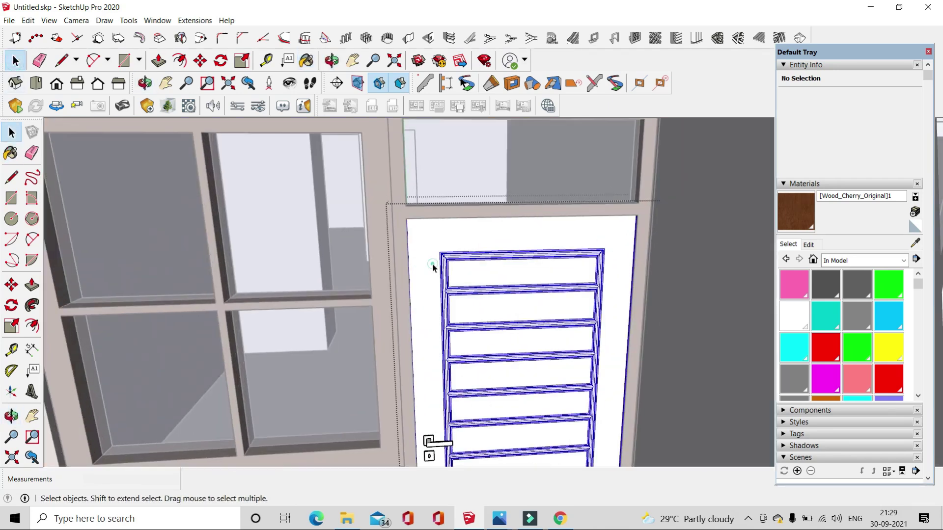
pyautogui.click(445, 270)
pyautogui.press('space')
pyautogui.scroll(-5, 421, 374)
pyautogui.scroll(-3, 648, 185)
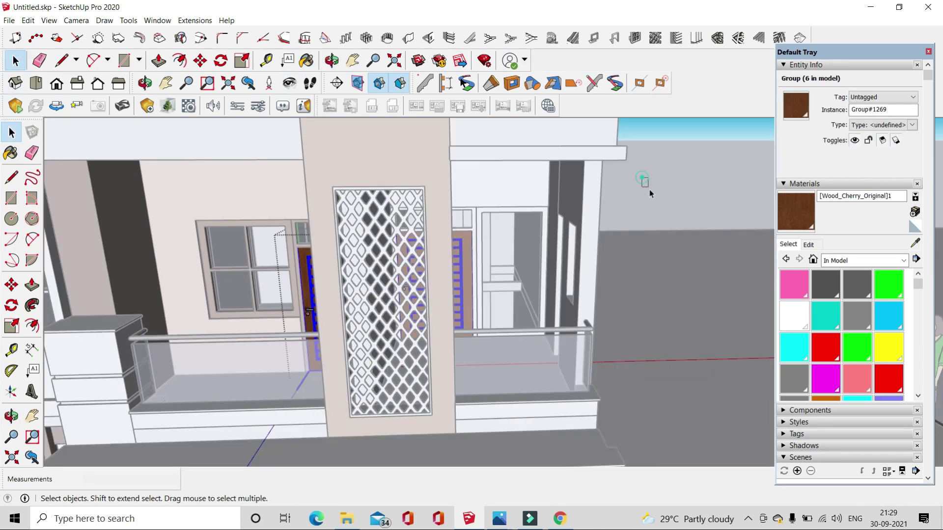
# - Orbit from the balcony down to a low view of the fence and street
pyautogui.moveTo(649, 185); pyautogui.dragTo(539, 179, button='middle')
pyautogui.scroll(5, 538, 180)
pyautogui.scroll(-2, 538, 179)
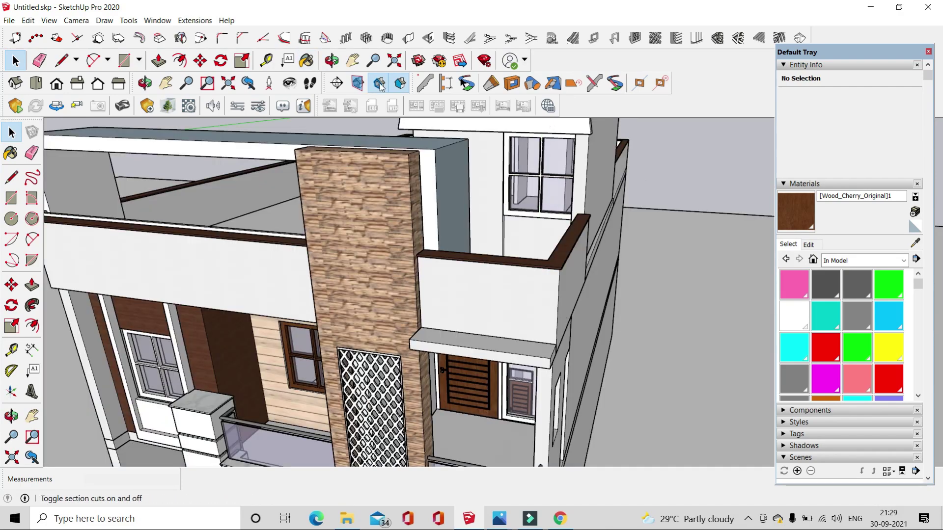
pyautogui.moveTo(517, 382); pyautogui.dragTo(355, 313, button='middle')
pyautogui.scroll(-3, 421, 385)
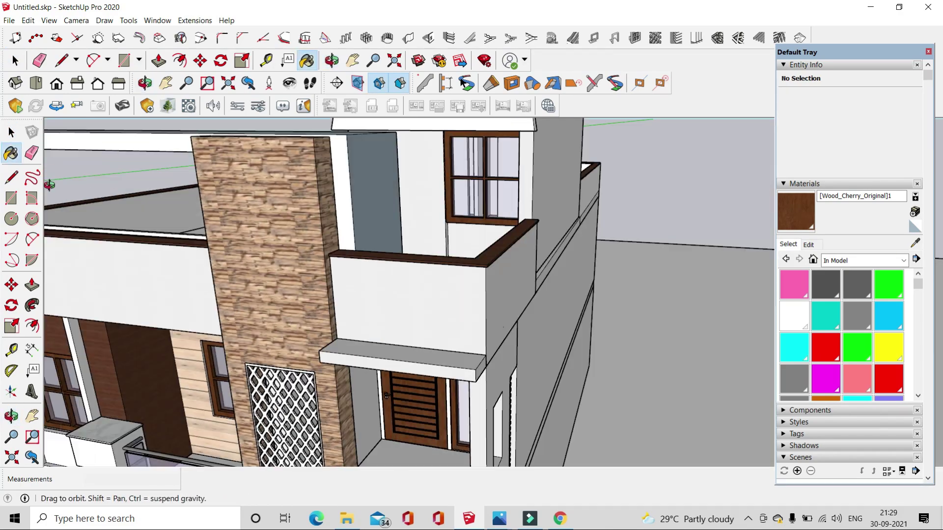
pyautogui.moveTo(421, 385)
pyautogui.mouseDown(button='middle')
pyautogui.moveTo(171, 184)
pyautogui.moveTo(346, 190)
pyautogui.mouseUp(button='middle')
pyautogui.scroll(5, 171, 184)
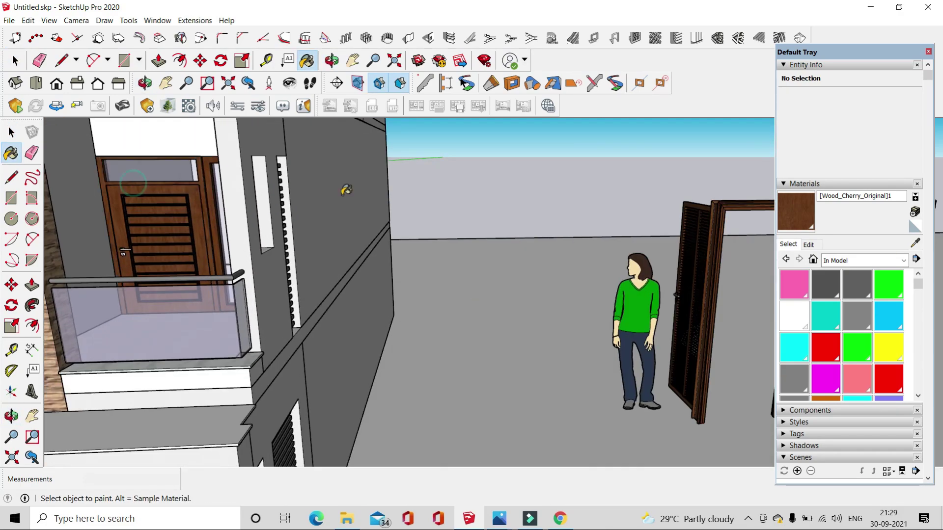
pyautogui.scroll(3, 352, 246)
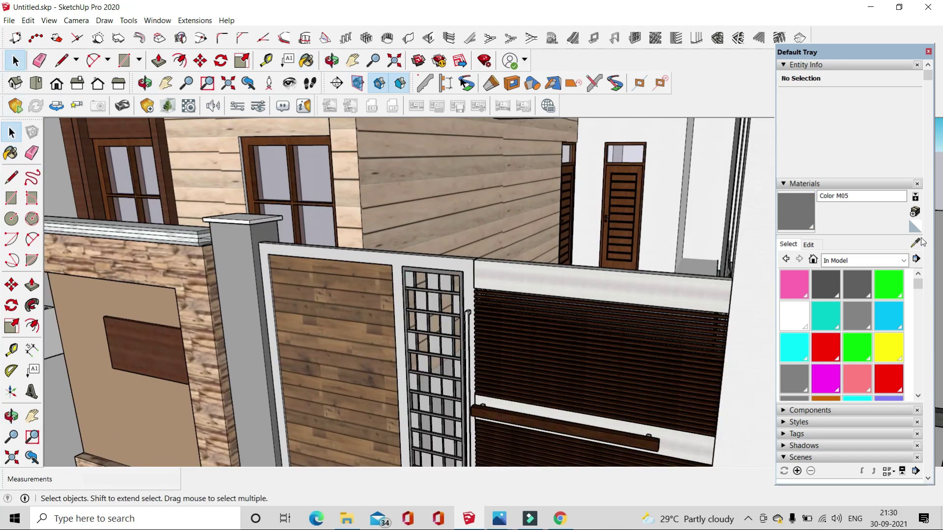
# - Darken the gate frame's 0131_Silver material to charcoal grey; test brown wood on the blinds, then undo it
pyautogui.click(809, 244)
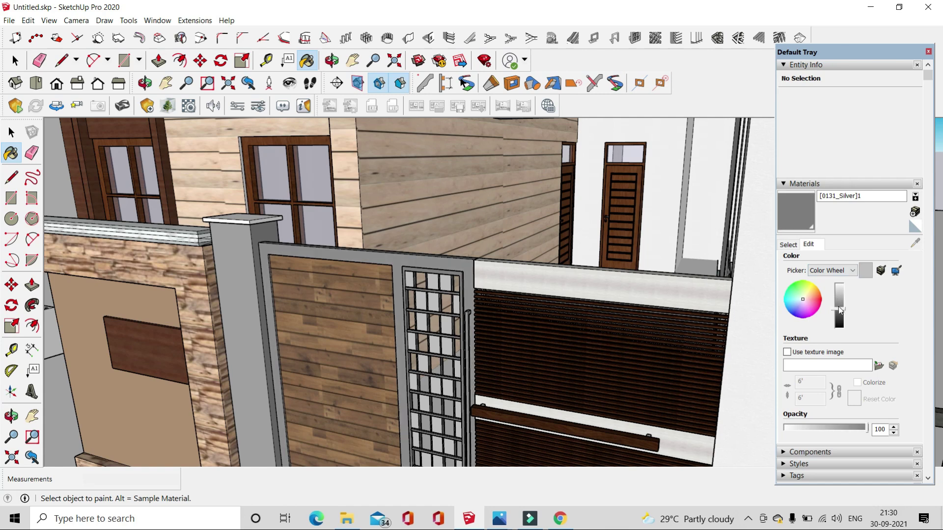
pyautogui.scroll(-2, 344, 245)
pyautogui.click(15, 60)
pyautogui.scroll(4, 488, 280)
pyautogui.click(384, 309)
pyautogui.press('b')
pyautogui.click(301, 300)
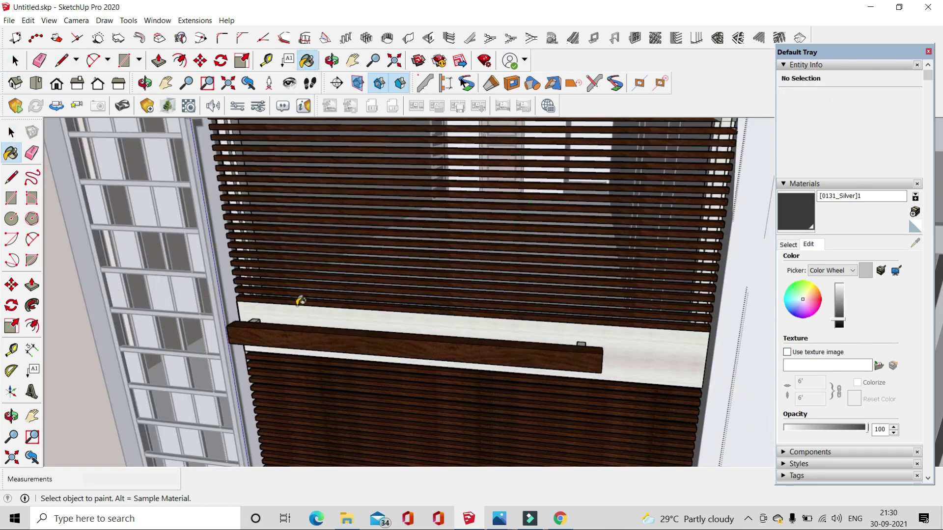
pyautogui.hotkey('ctrl', 'z')
pyautogui.click(304, 61)
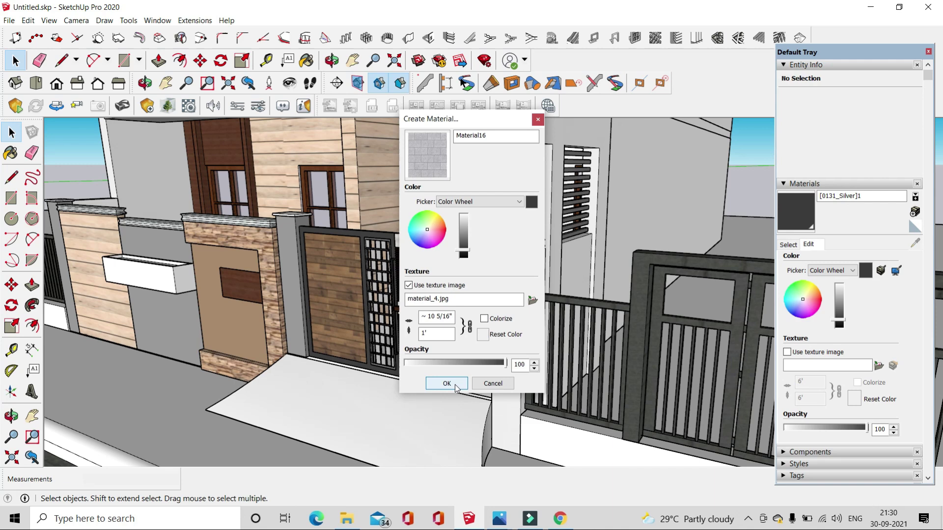
# - Confirm the material_4.jpg tile material at 2' and select the entrance floor surface
pyautogui.click(447, 384)
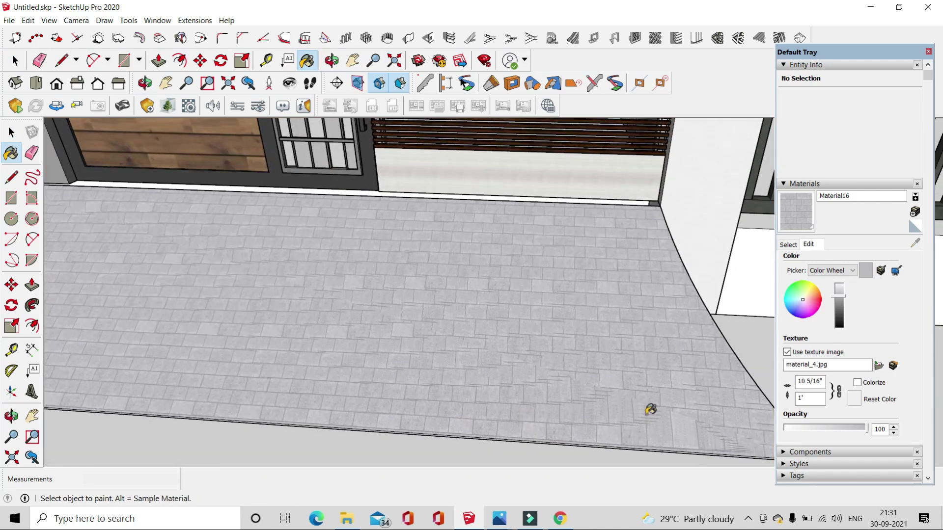
pyautogui.moveTo(650, 408)
pyautogui.mouseDown(button='middle')
pyautogui.moveTo(558, 278)
pyautogui.moveTo(840, 269)
pyautogui.mouseUp(button='middle')
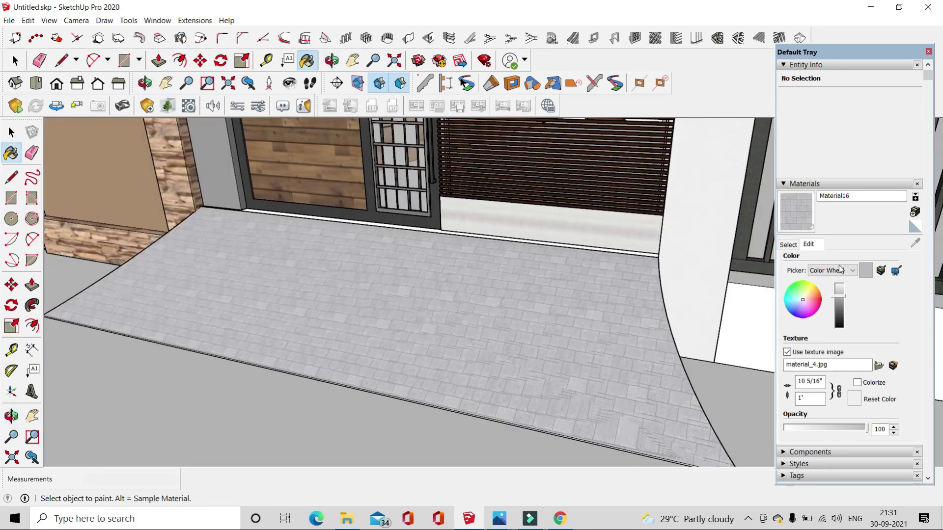
pyautogui.click(15, 60)
pyautogui.tripleClick(381, 320)
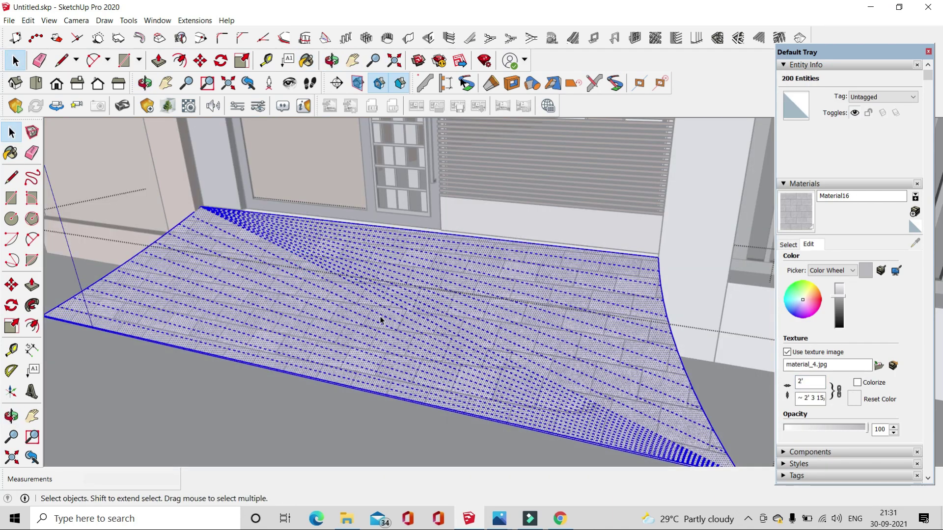
pyautogui.click(414, 343)
pyautogui.press('b')
pyautogui.moveTo(415, 343)
pyautogui.mouseDown(button='middle')
pyautogui.moveTo(491, 331)
pyautogui.moveTo(104, 76)
pyautogui.mouseUp(button='middle')
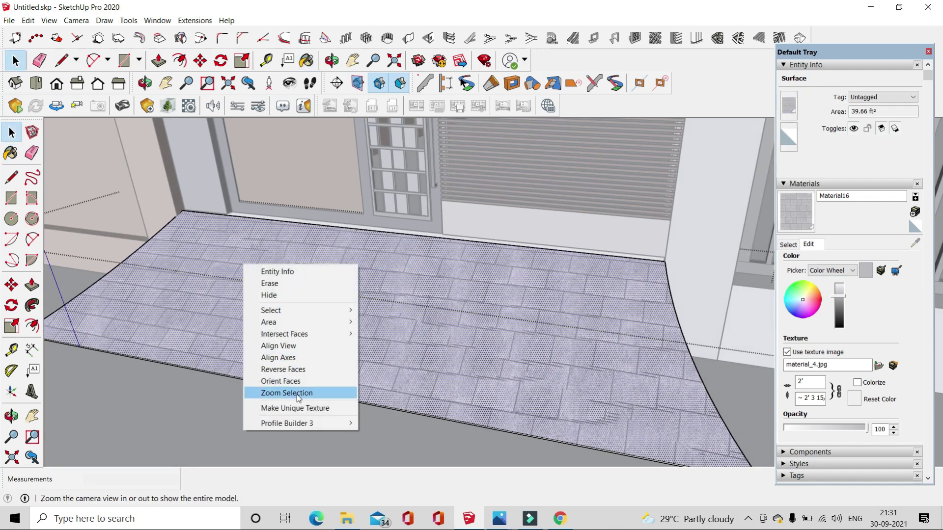
# - Zoom to the selected floor, then pave the footpath with the same tile material
pyautogui.rightClick(326, 315)
pyautogui.click(345, 286)
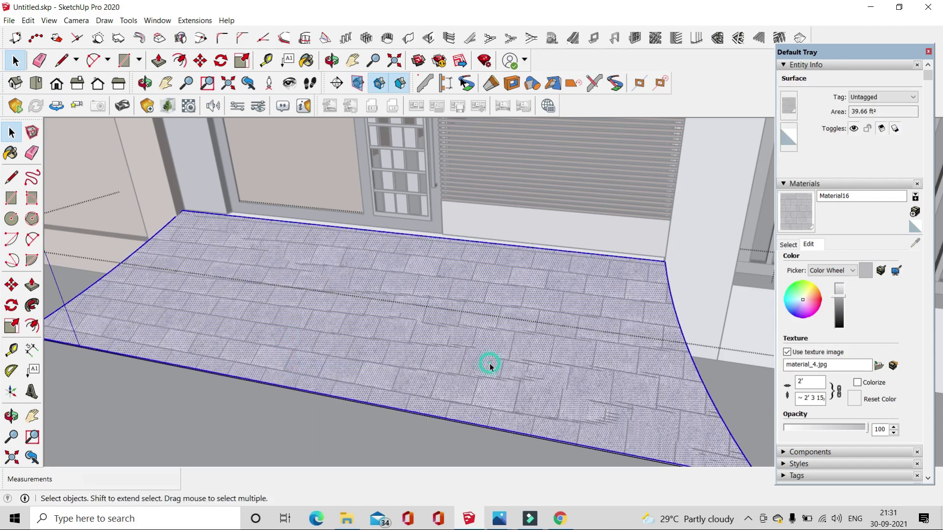
pyautogui.moveTo(506, 331)
pyautogui.mouseDown(button='middle')
pyautogui.moveTo(612, 354)
pyautogui.moveTo(426, 317)
pyautogui.moveTo(562, 370)
pyautogui.moveTo(452, 358)
pyautogui.moveTo(599, 332)
pyautogui.mouseUp(button='middle')
pyautogui.scroll(3, 598, 332)
pyautogui.press('b')
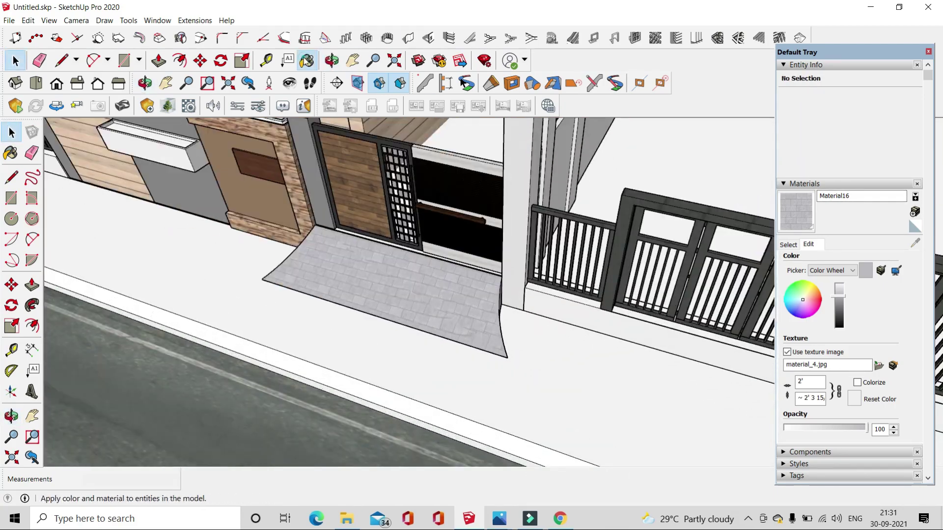
pyautogui.scroll(3, 616, 389)
pyautogui.scroll(-3, 775, 384)
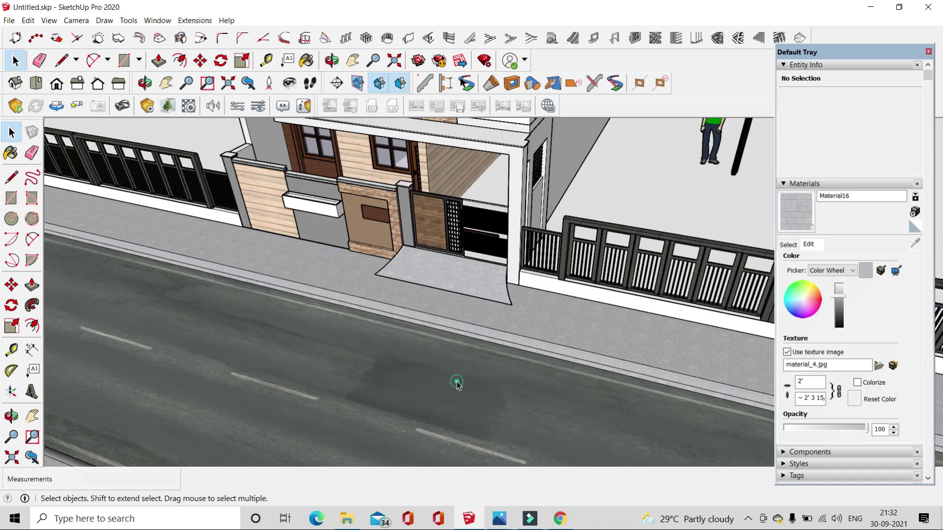
# - Paint the blue-grey beam over the upper balcony with brown Color M01
pyautogui.click(309, 61)
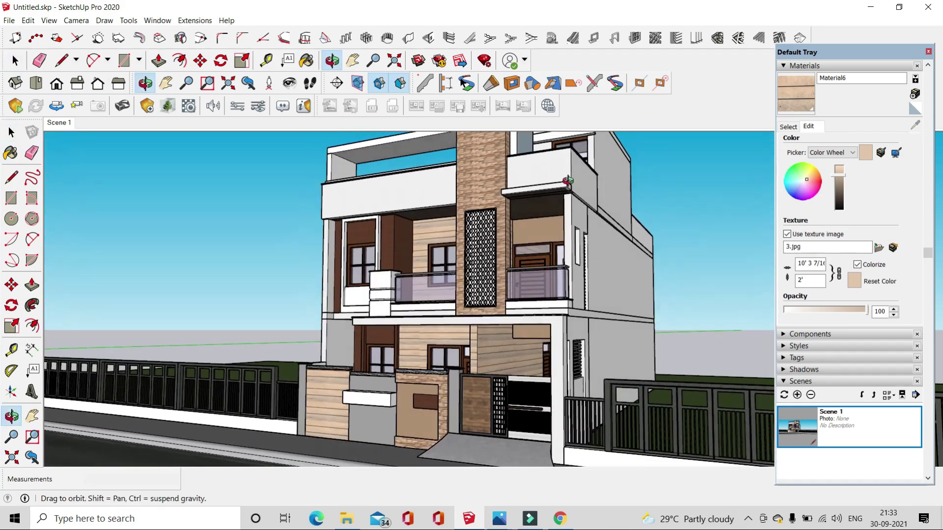
pyautogui.moveTo(567, 180); pyautogui.dragTo(518, 284)
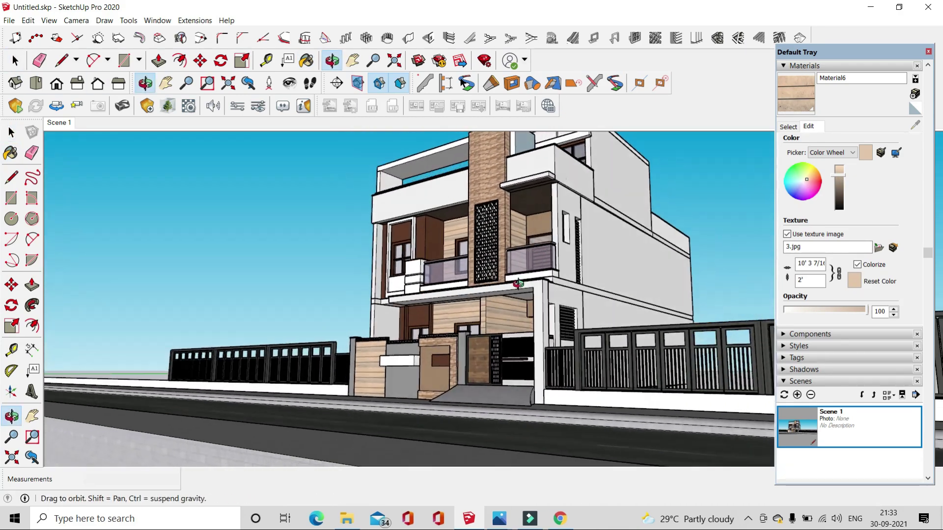
pyautogui.moveTo(518, 284); pyautogui.dragTo(550, 248, button='middle')
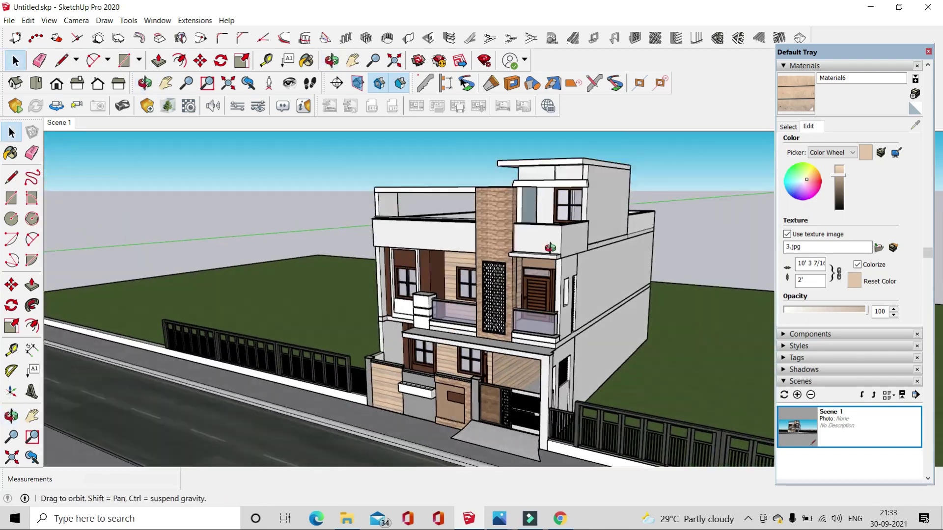
pyautogui.scroll(5, 550, 248)
pyautogui.moveTo(550, 248); pyautogui.dragTo(668, 261, button='middle')
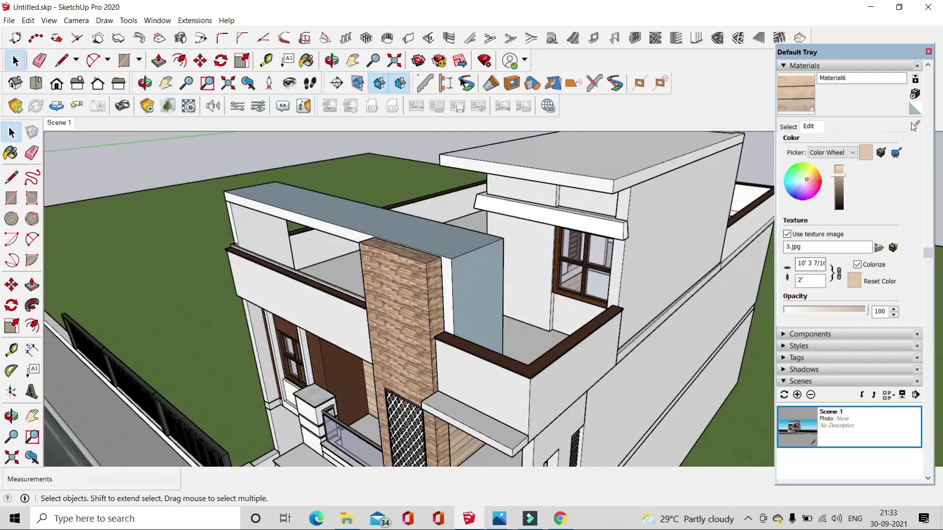
pyautogui.press('b')
pyautogui.click(373, 211)
pyautogui.moveTo(374, 212)
pyautogui.mouseDown(button='middle')
pyautogui.moveTo(564, 225)
pyautogui.moveTo(344, 246)
pyautogui.mouseUp(button='middle')
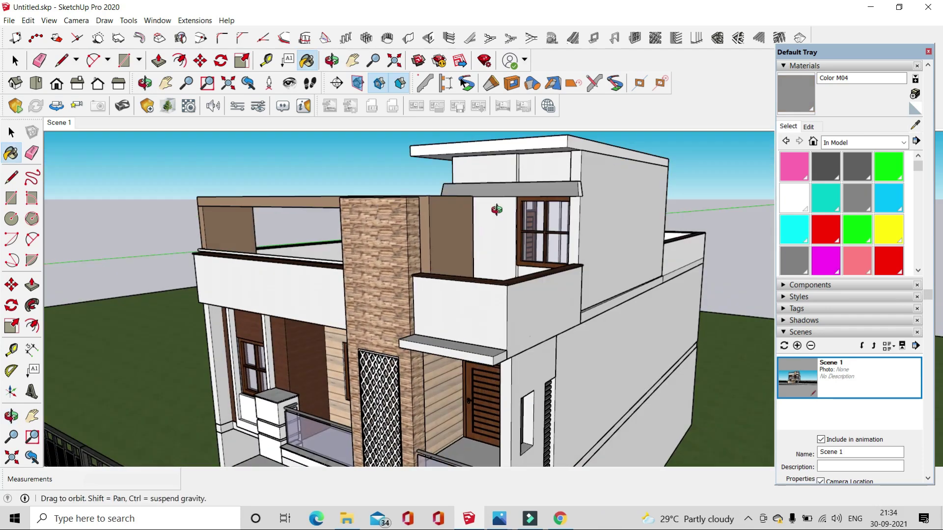
# - Push the top roof slab's face down 7 1/2", leaving a thin raised rim
pyautogui.scroll(3, 344, 245)
pyautogui.press('space')
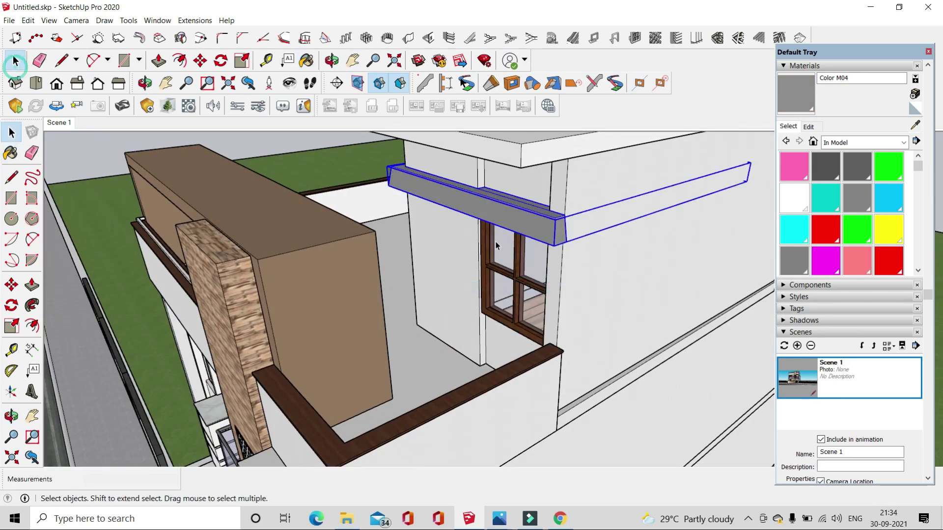
pyautogui.scroll(-5, 496, 245)
pyautogui.moveTo(496, 246); pyautogui.dragTo(343, 196, button='middle')
pyautogui.scroll(3, 641, 285)
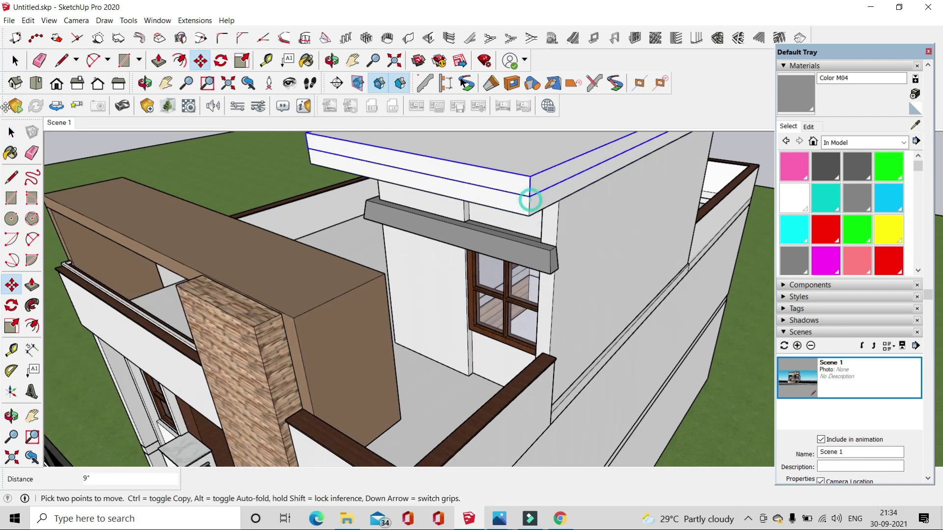
pyautogui.press('p')
pyautogui.click(457, 238)
pyautogui.moveTo(457, 238)
pyautogui.mouseDown(button='middle')
pyautogui.moveTo(553, 214)
pyautogui.moveTo(147, 196)
pyautogui.mouseUp(button='middle')
pyautogui.click(550, 216)
pyautogui.scroll(2, 516, 222)
pyautogui.scroll(-3, 533, 222)
pyautogui.press('space')
# - Orbit around the house to a close view of the front facade
pyautogui.scroll(2, 147, 196)
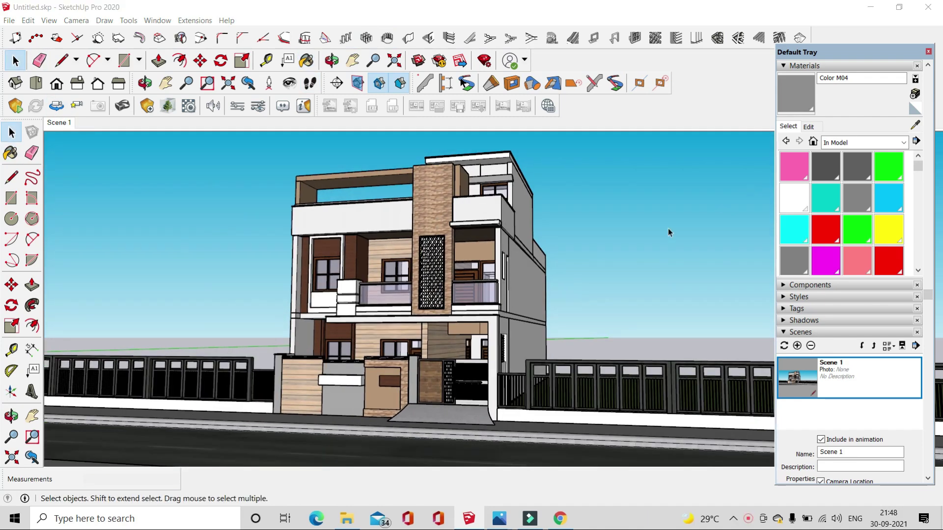
pyautogui.moveTo(668, 228)
pyautogui.mouseDown(button='middle')
pyautogui.moveTo(614, 235)
pyautogui.moveTo(625, 350)
pyautogui.mouseUp(button='middle')
pyautogui.scroll(3, 605, 246)
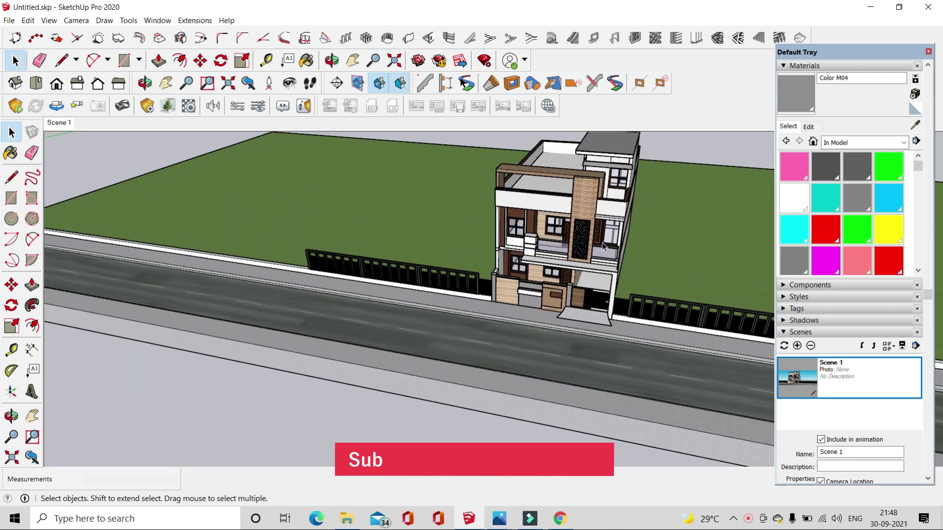
pyautogui.scroll(5, 609, 243)
pyautogui.moveTo(609, 243)
pyautogui.mouseDown(button='middle')
pyautogui.moveTo(618, 237)
pyautogui.moveTo(557, 330)
pyautogui.moveTo(541, 153)
pyautogui.mouseUp(button='middle')
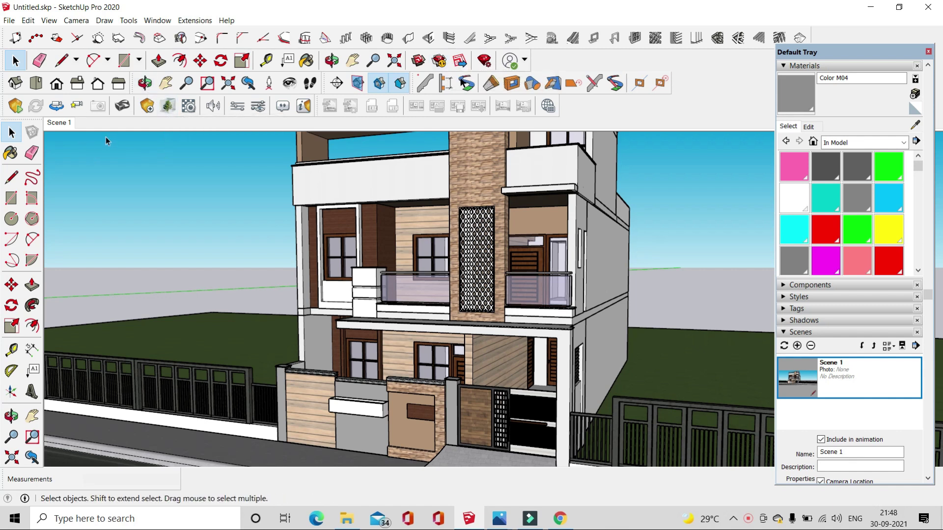
# - Place an Enscape asset library tree on the lawn left of the house
pyautogui.click(172, 107)
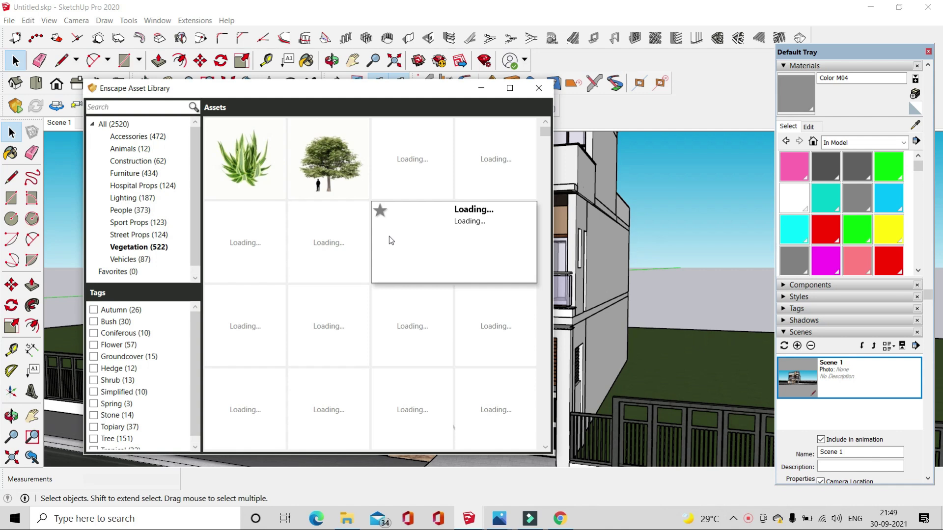
pyautogui.click(328, 192)
pyautogui.moveTo(328, 192); pyautogui.dragTo(267, 331, button='middle')
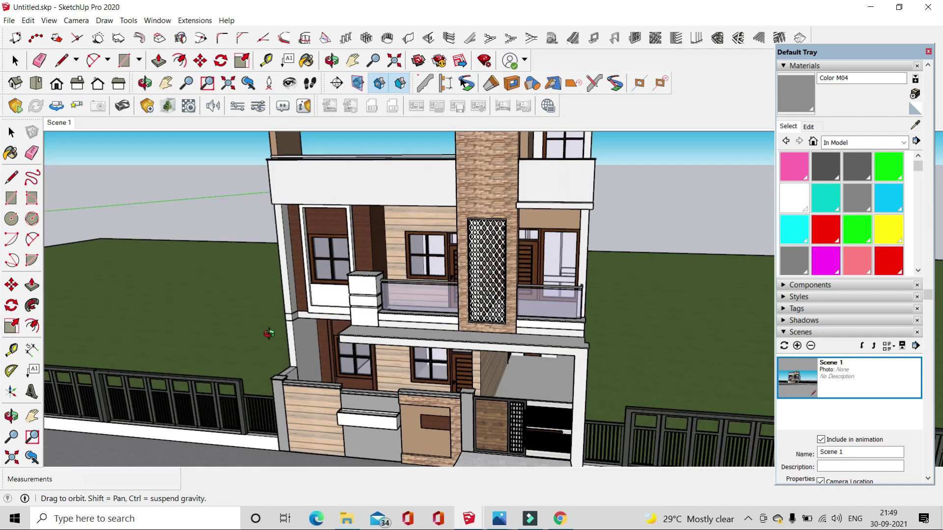
pyautogui.scroll(-5, 267, 331)
pyautogui.scroll(-2, 216, 369)
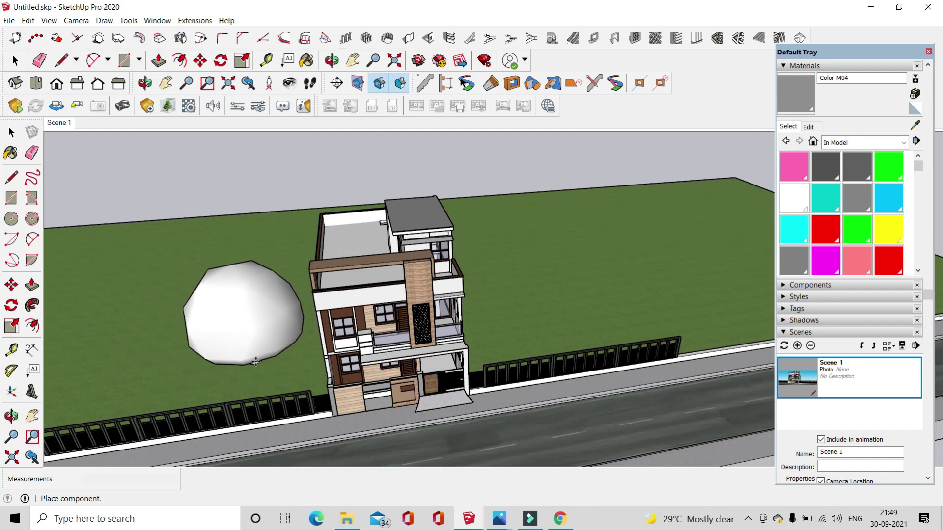
pyautogui.click(257, 362)
# - Browse the Enscape Vegetation assets and pick a topiary to place next
pyautogui.click(168, 107)
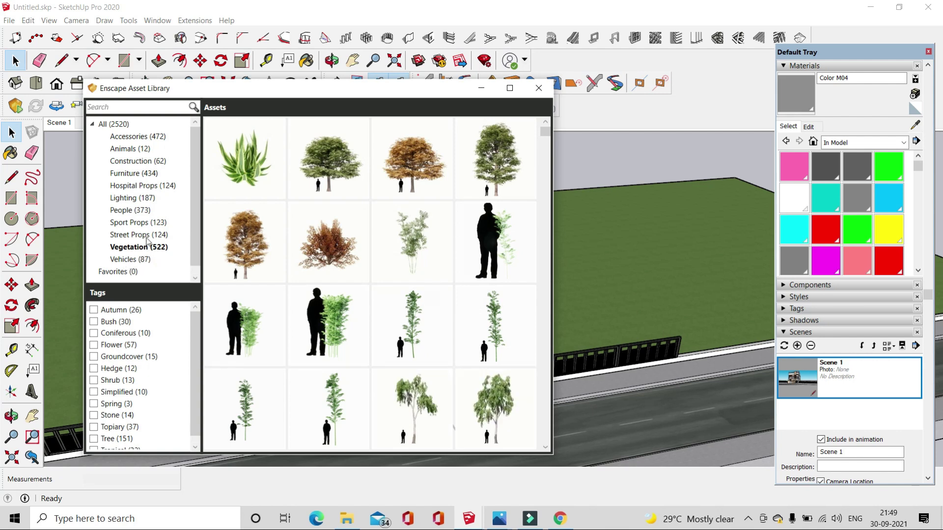
pyautogui.scroll(-3, 346, 270)
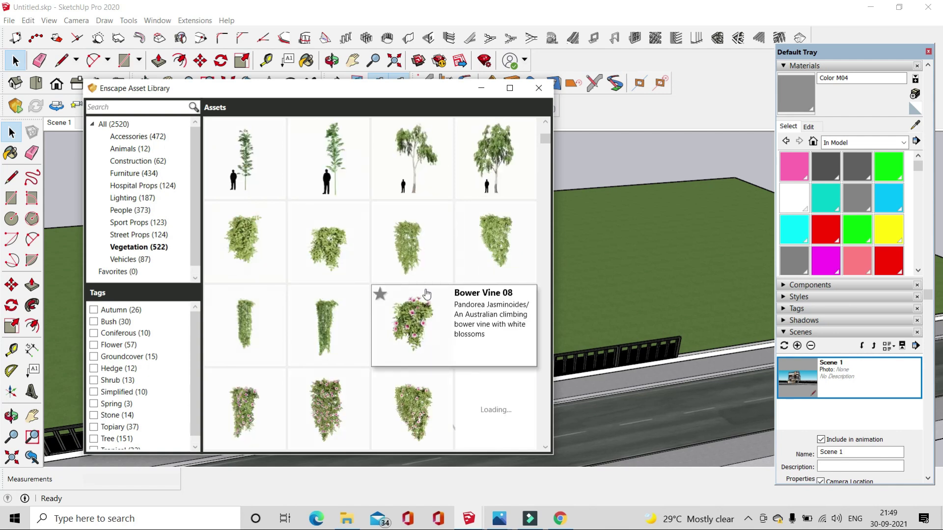
pyautogui.scroll(-1, 423, 285)
pyautogui.scroll(-1, 421, 285)
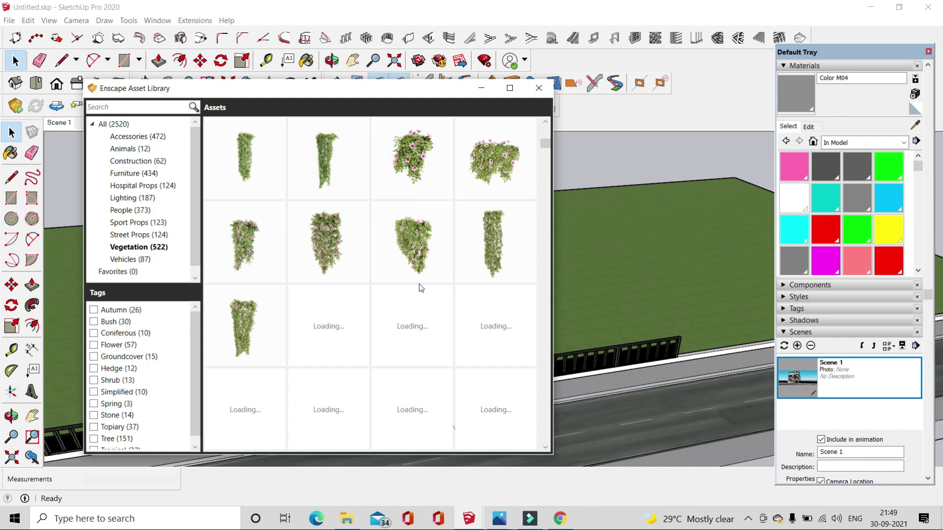
pyautogui.scroll(2, 419, 285)
pyautogui.scroll(1, 418, 315)
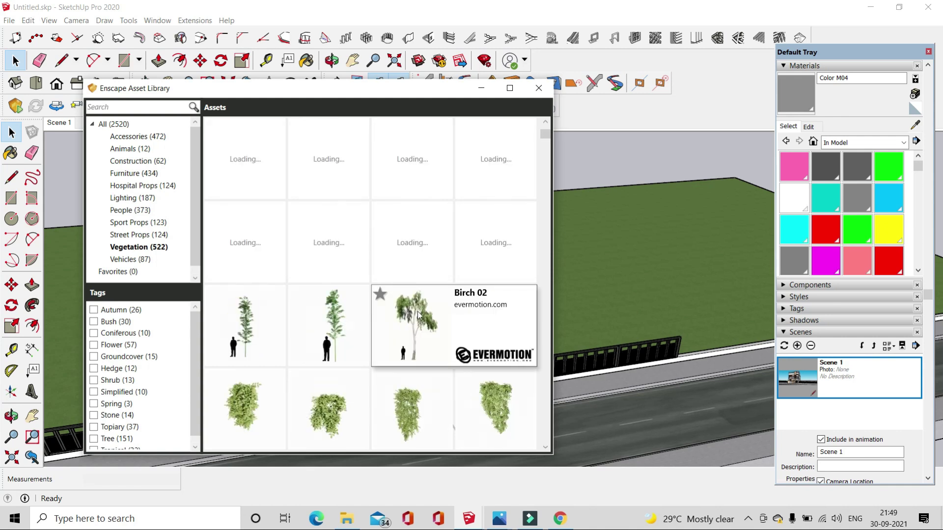
pyautogui.scroll(-2, 418, 314)
pyautogui.scroll(-2, 406, 278)
pyautogui.scroll(-1, 406, 278)
pyautogui.scroll(-2, 421, 295)
pyautogui.scroll(-2, 423, 302)
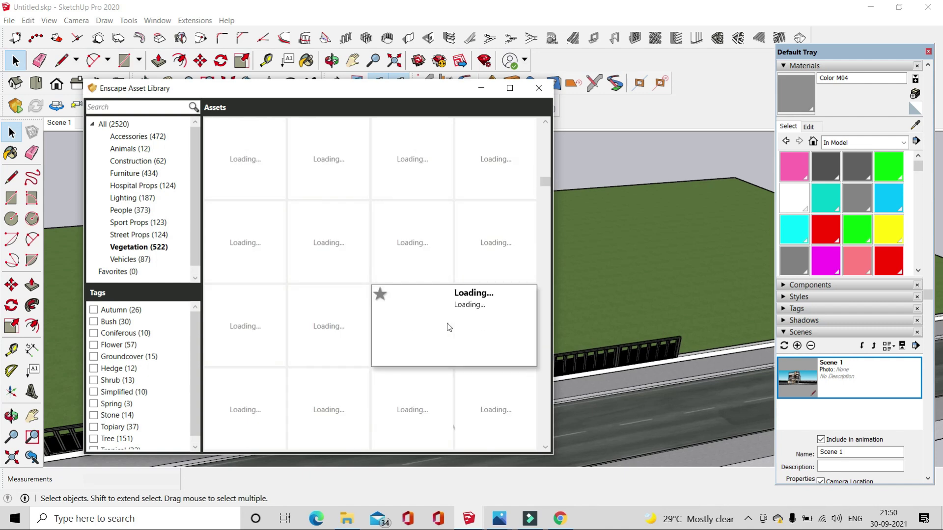
pyautogui.scroll(-1, 422, 307)
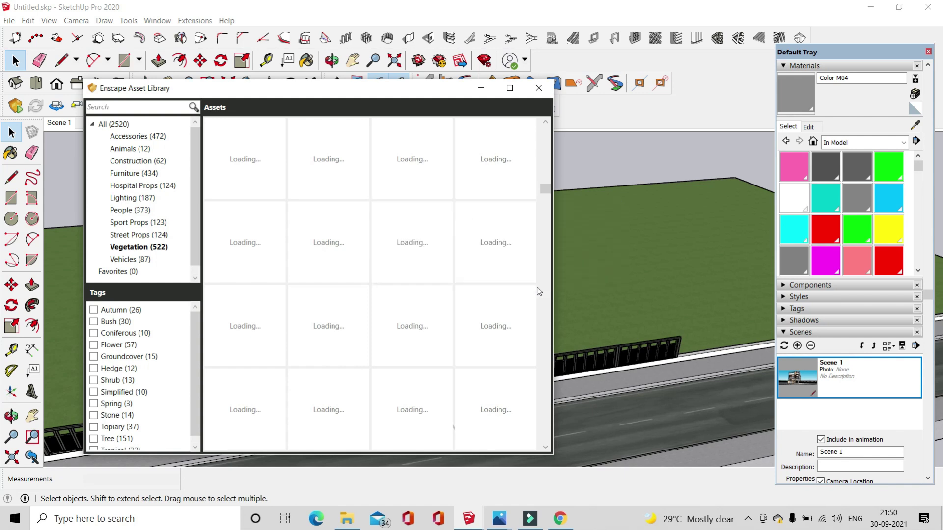
pyautogui.scroll(-2, 544, 263)
pyautogui.scroll(2, 348, 215)
pyautogui.scroll(-2, 540, 272)
pyautogui.scroll(-1, 539, 271)
pyautogui.scroll(-1, 539, 272)
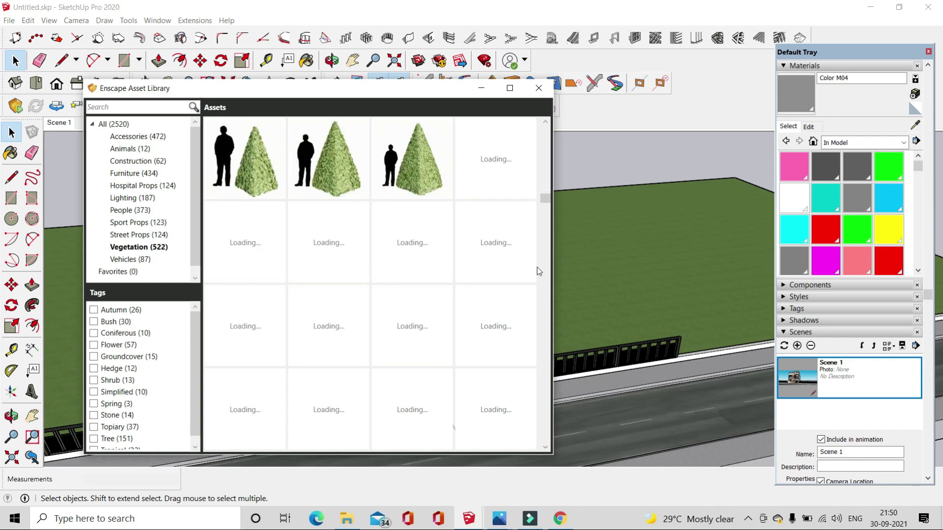
pyautogui.scroll(-1, 541, 277)
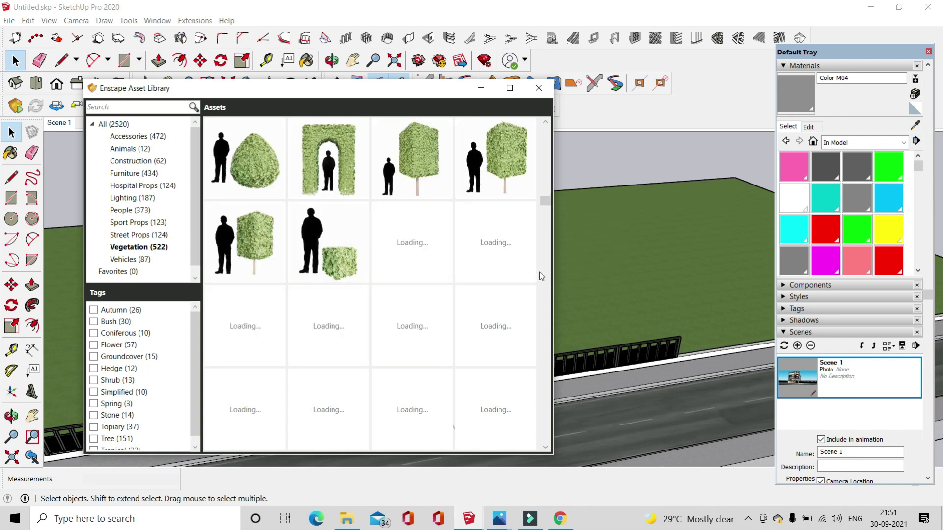
pyautogui.scroll(-1, 540, 277)
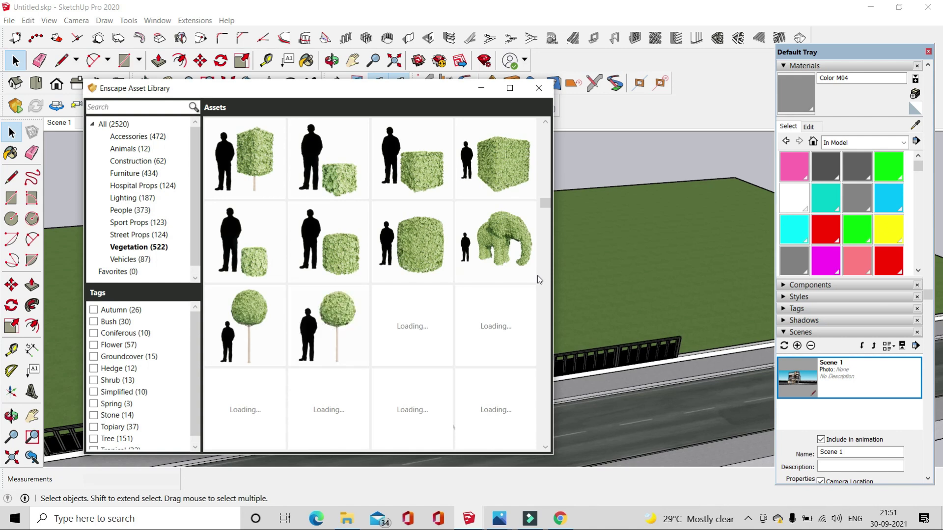
pyautogui.scroll(-1, 539, 279)
pyautogui.scroll(-1, 539, 279)
pyautogui.scroll(-1, 539, 280)
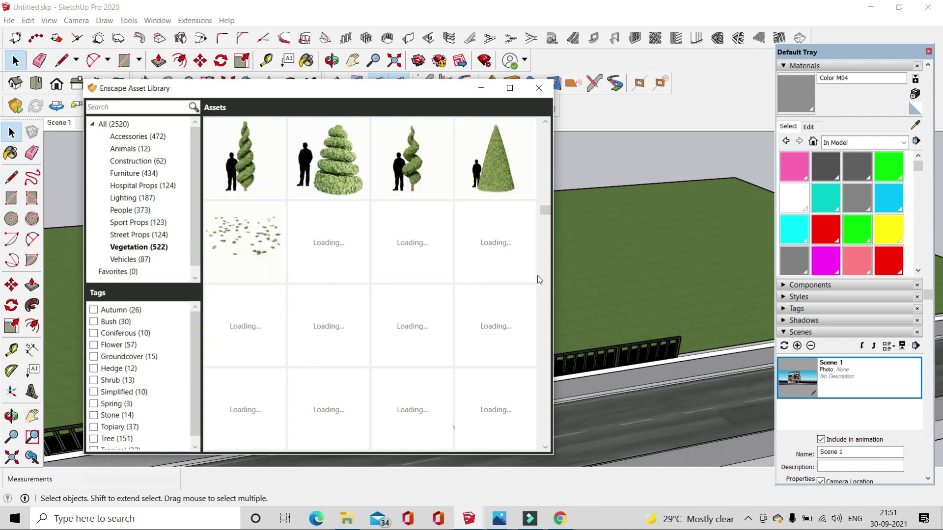
pyautogui.click(262, 265)
pyautogui.scroll(3, 444, 395)
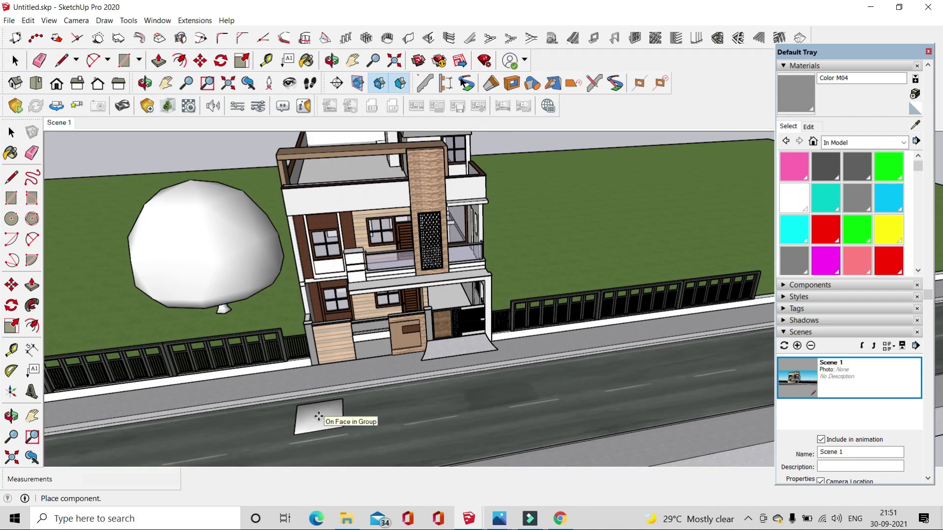
# - Drop the chosen asset near the road in front of the house
pyautogui.click(318, 417)
pyautogui.scroll(-2, 449, 241)
pyautogui.scroll(-2, 449, 240)
pyautogui.scroll(-1, 452, 239)
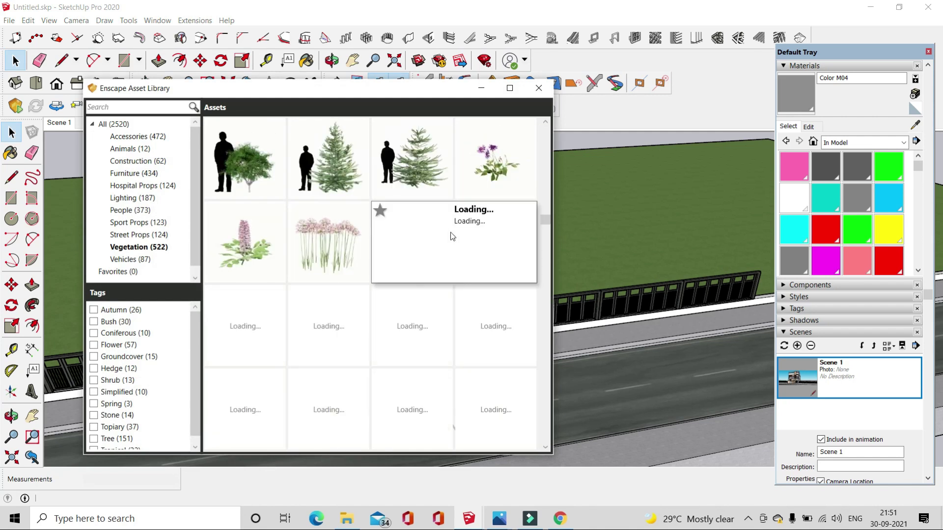
pyautogui.scroll(-1, 450, 197)
pyautogui.scroll(-1, 450, 179)
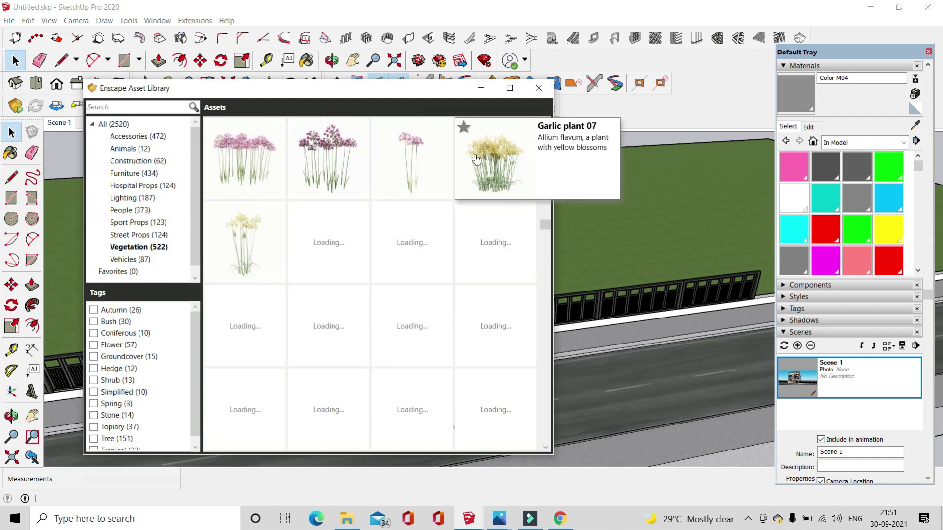
pyautogui.scroll(-1, 547, 174)
pyautogui.scroll(-1, 547, 175)
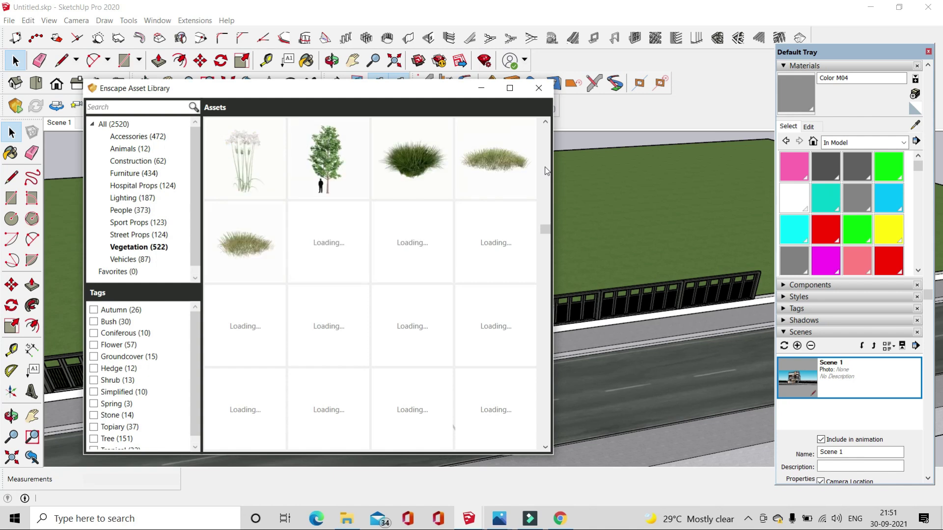
pyautogui.scroll(-1, 548, 182)
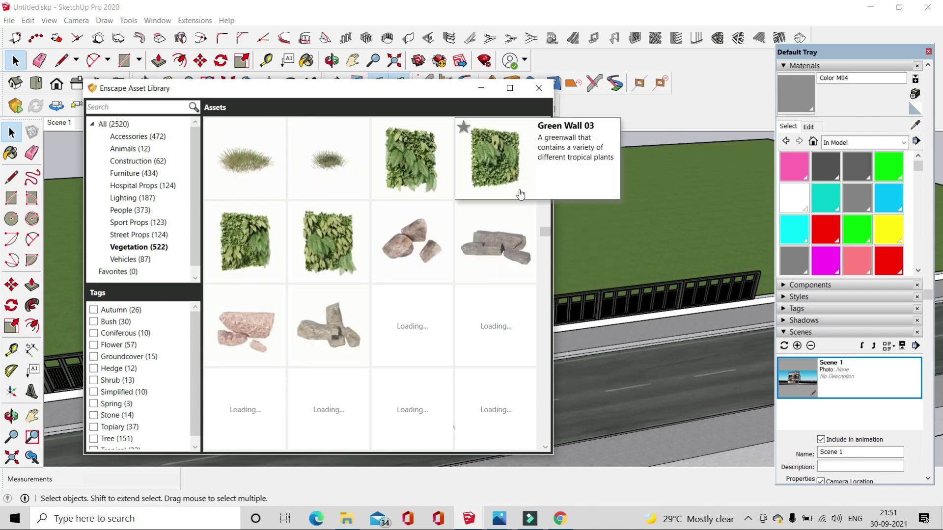
# - Place the Enscape rock group by the gate pillar, shrink it and move it against the pillar
pyautogui.click(412, 326)
pyautogui.click(431, 329)
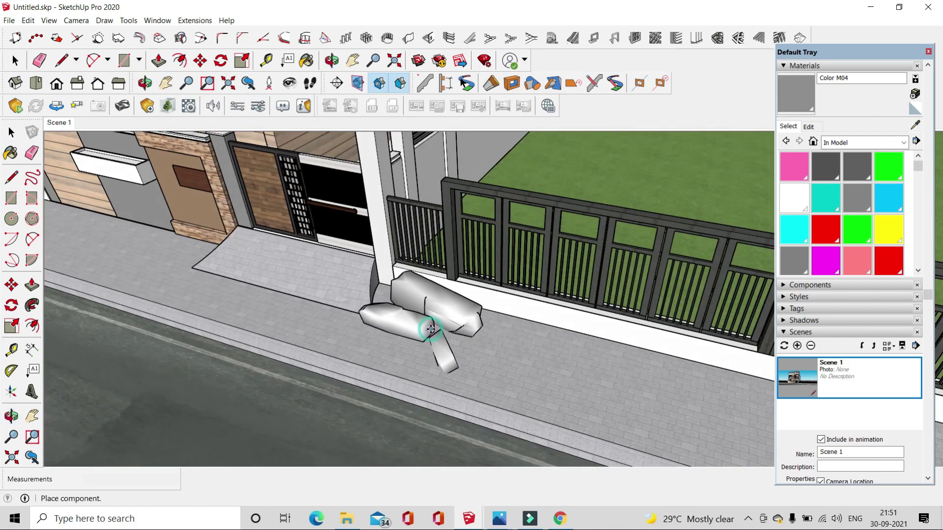
pyautogui.moveTo(443, 364); pyautogui.dragTo(414, 301)
pyautogui.scroll(3, 414, 301)
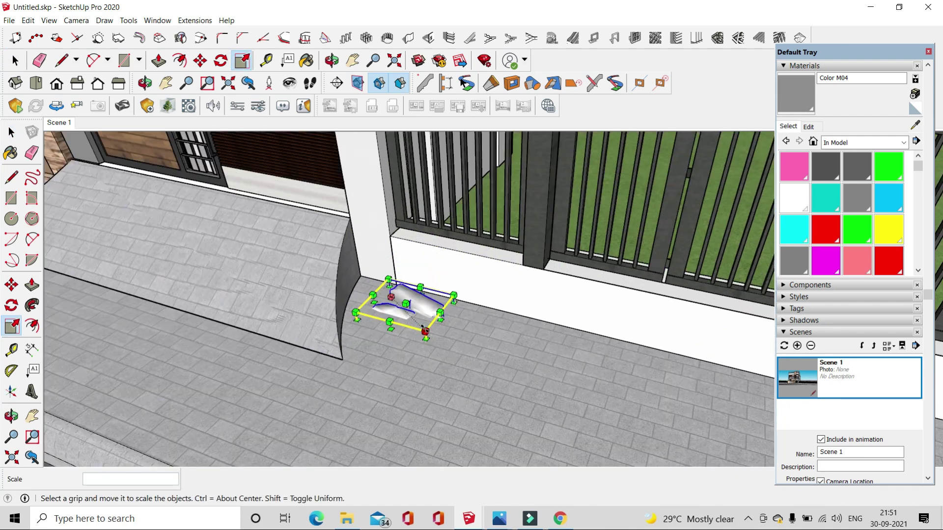
pyautogui.click(199, 61)
pyautogui.scroll(2, 610, 340)
pyautogui.scroll(2, 370, 414)
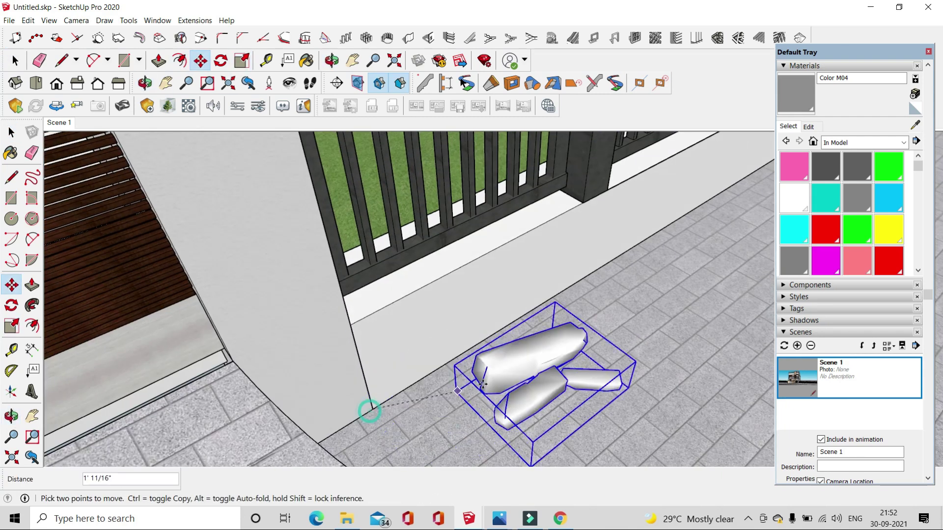
pyautogui.scroll(2, 363, 367)
pyautogui.moveTo(363, 368)
pyautogui.mouseDown(button='middle')
pyautogui.moveTo(311, 164)
pyautogui.moveTo(333, 361)
pyautogui.moveTo(444, 383)
pyautogui.mouseUp(button='middle')
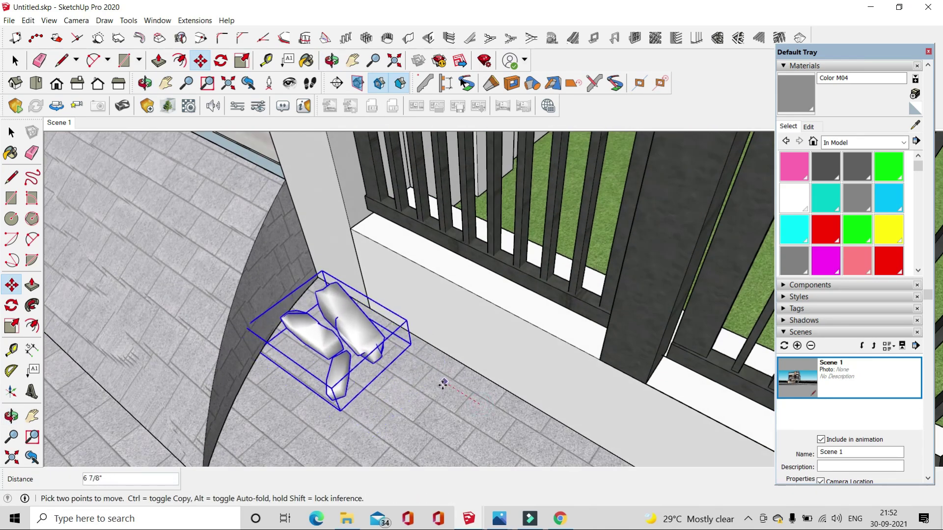
pyautogui.click(413, 369)
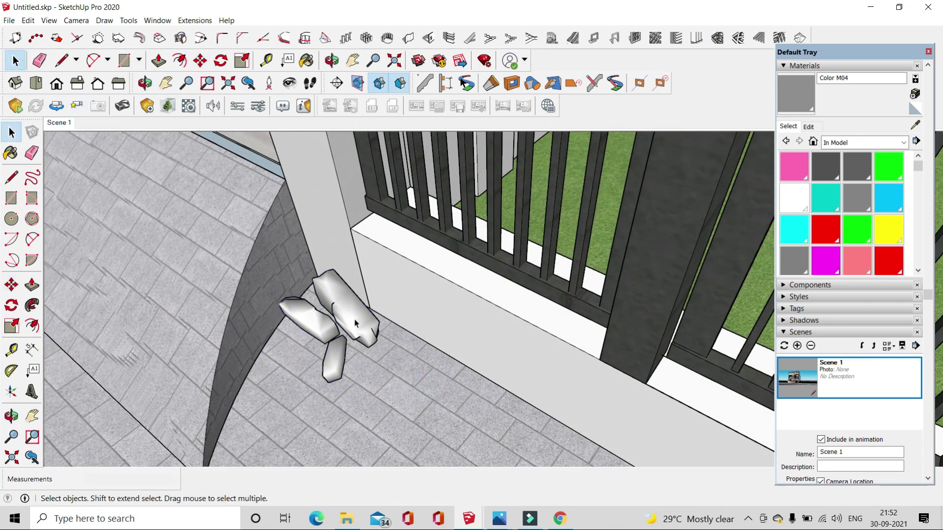
# - Place Interior Plant 15 as a potted plant on the first balcony
pyautogui.click(167, 106)
pyautogui.scroll(-3, 400, 286)
pyautogui.scroll(-2, 441, 284)
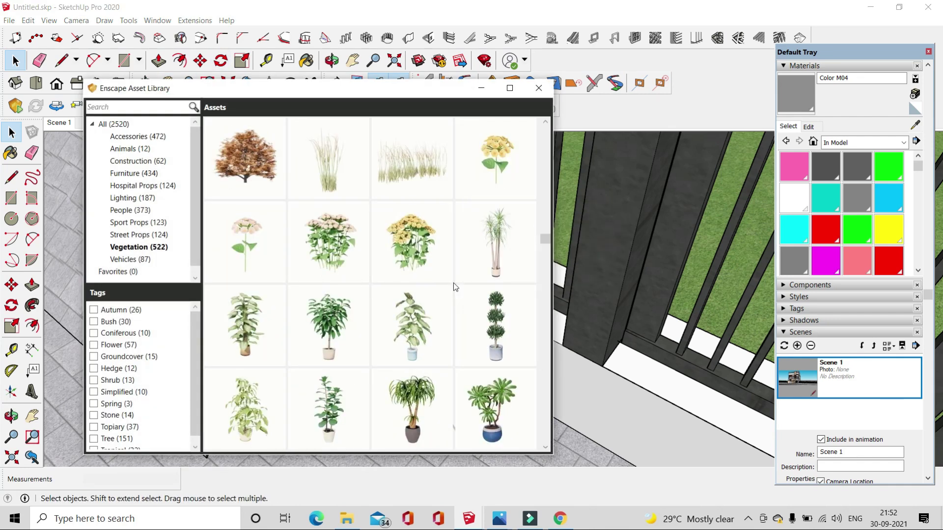
pyautogui.scroll(-2, 452, 282)
pyautogui.scroll(-2, 458, 294)
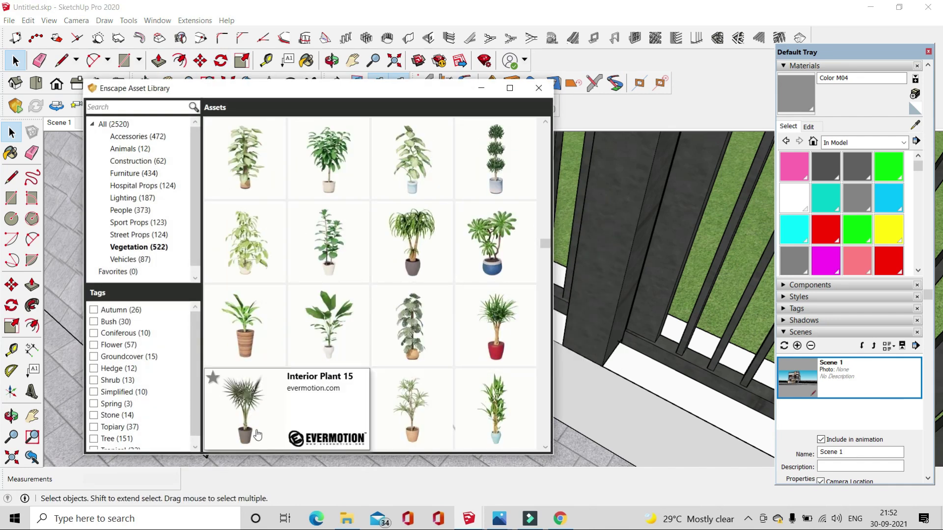
pyautogui.click(257, 434)
pyautogui.moveTo(368, 334); pyautogui.dragTo(333, 355, button='middle')
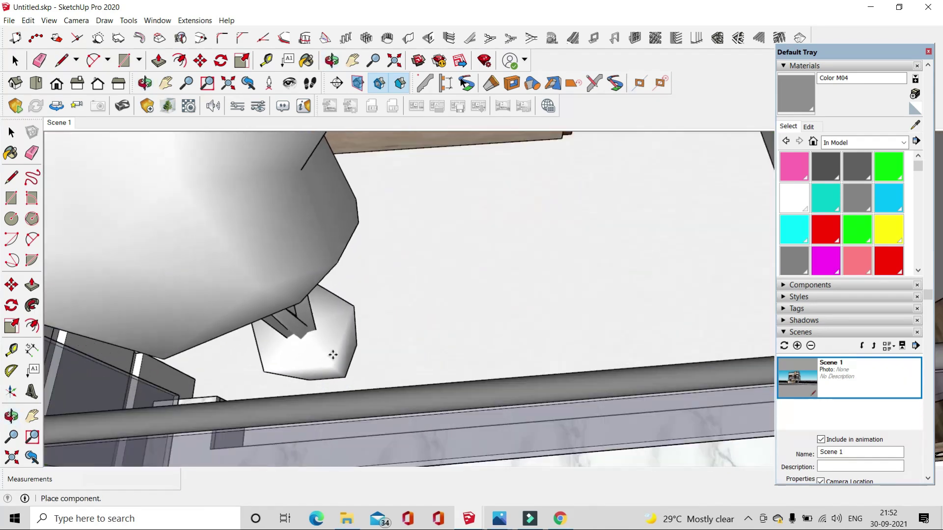
pyautogui.scroll(-5, 333, 354)
pyautogui.click(437, 353)
pyautogui.scroll(-3, 437, 354)
pyautogui.scroll(-5, 438, 353)
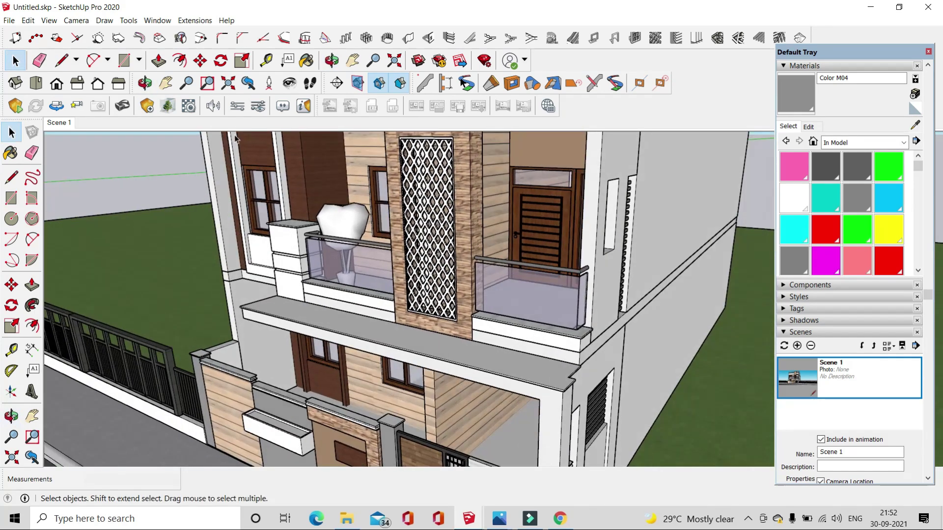
# - Add another potted plant from the asset library on the second balcony
pyautogui.click(168, 105)
pyautogui.scroll(-3, 456, 280)
pyautogui.scroll(-3, 472, 275)
pyautogui.click(231, 325)
pyautogui.moveTo(231, 324)
pyautogui.mouseDown(button='middle')
pyautogui.moveTo(512, 322)
pyautogui.moveTo(540, 344)
pyautogui.mouseUp(button='middle')
pyautogui.scroll(5, 579, 364)
pyautogui.scroll(-5, 551, 294)
pyautogui.scroll(4, 526, 342)
pyautogui.click(527, 342)
pyautogui.scroll(-3, 527, 342)
pyautogui.scroll(-4, 527, 343)
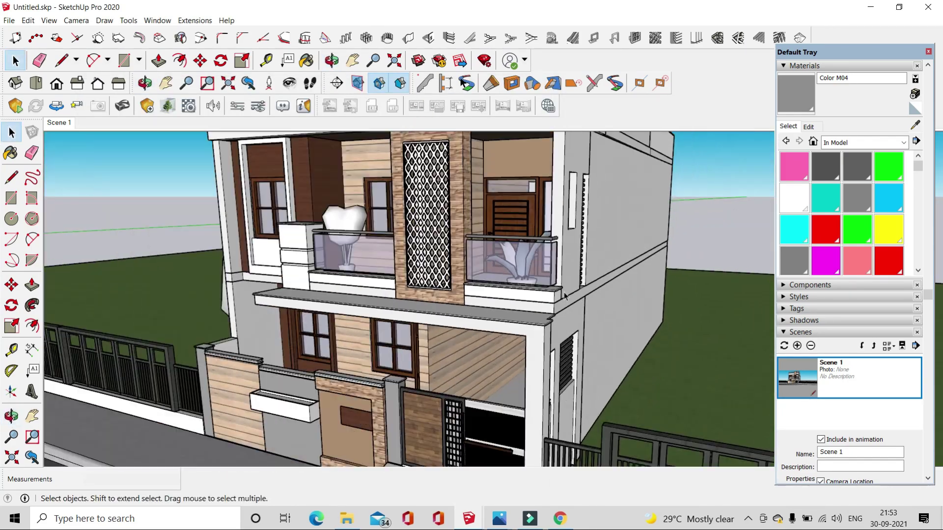
# - Choose a further potted plant from the asset library and orbit toward the balcony
pyautogui.click(167, 106)
pyautogui.scroll(-2, 456, 226)
pyautogui.scroll(-1, 417, 255)
pyautogui.scroll(-1, 383, 294)
pyautogui.scroll(1, 361, 284)
pyautogui.click(361, 284)
pyautogui.scroll(-2, 491, 295)
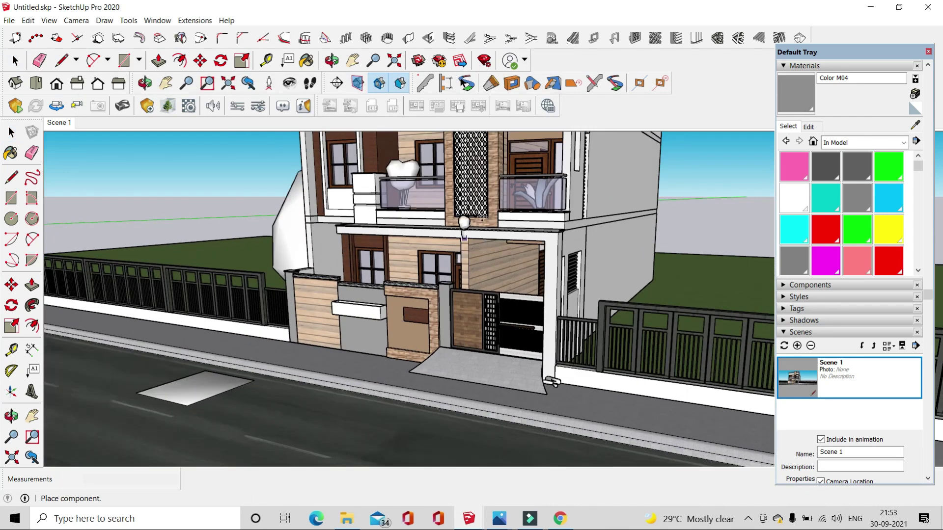
pyautogui.moveTo(491, 295); pyautogui.dragTo(565, 344, button='middle')
pyautogui.scroll(4, 585, 363)
pyautogui.scroll(3, 584, 363)
# - Pick Interior Plant 65 and orbit to a high oblique view of the house
pyautogui.click(168, 105)
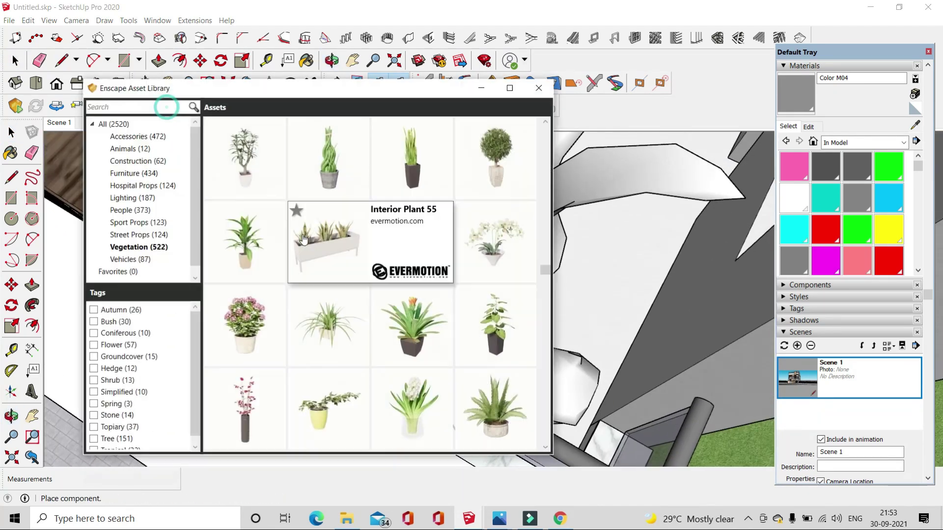
pyautogui.click(481, 251)
pyautogui.scroll(-3, 457, 344)
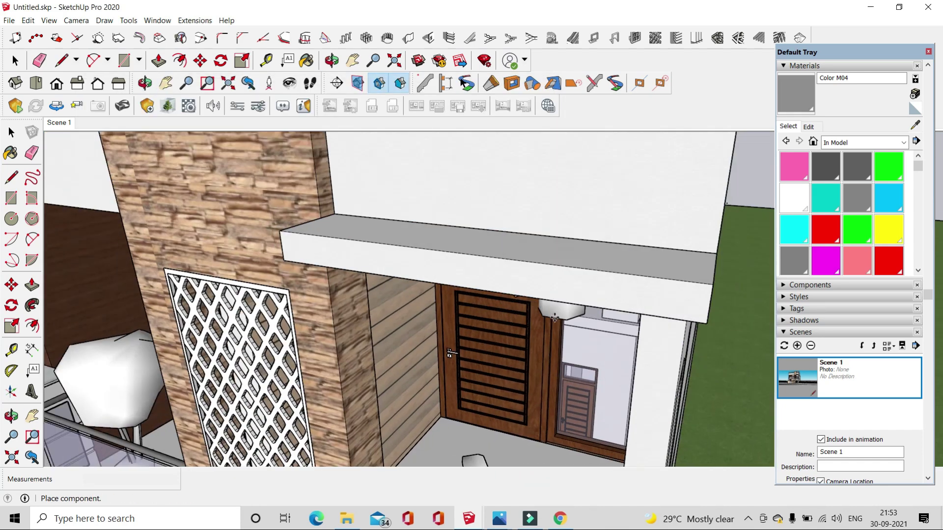
pyautogui.scroll(-3, 454, 363)
pyautogui.moveTo(454, 368)
pyautogui.mouseDown(button='middle')
pyautogui.moveTo(653, 316)
pyautogui.moveTo(376, 297)
pyautogui.moveTo(378, 393)
pyautogui.mouseUp(button='middle')
pyautogui.scroll(3, 364, 387)
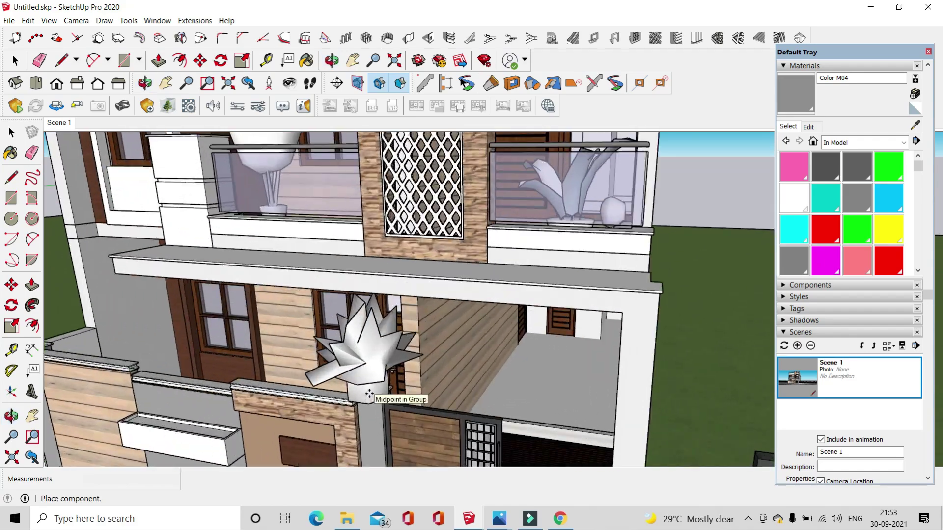
pyautogui.scroll(-1, 353, 295)
pyautogui.scroll(1, 364, 310)
pyautogui.moveTo(364, 309)
pyautogui.mouseDown(button='middle')
pyautogui.moveTo(459, 416)
pyautogui.moveTo(449, 391)
pyautogui.moveTo(330, 266)
pyautogui.mouseUp(button='middle')
pyautogui.scroll(3, 450, 392)
pyautogui.scroll(-3, 344, 275)
pyautogui.scroll(4, 344, 275)
# - Place Interior Plant 80 at one corner of the roof terrace
pyautogui.click(167, 106)
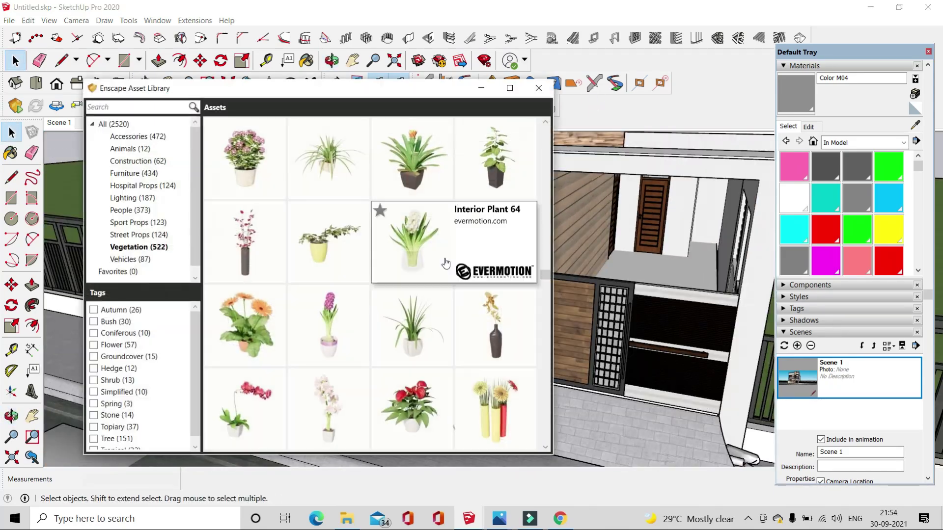
pyautogui.click(446, 258)
pyautogui.scroll(-3, 230, 211)
pyautogui.scroll(-3, 401, 199)
pyautogui.scroll(5, 532, 192)
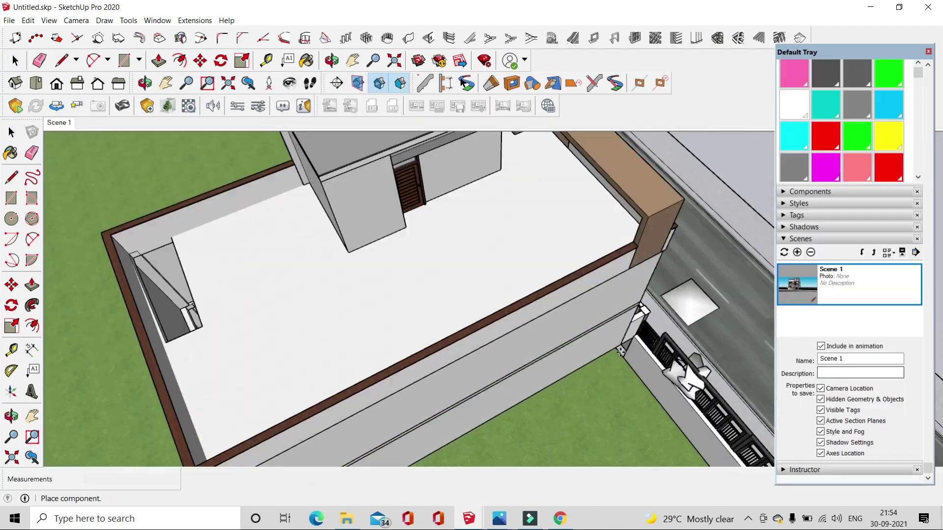
pyautogui.scroll(2, 532, 192)
pyautogui.scroll(3, 531, 192)
pyautogui.scroll(-3, 563, 251)
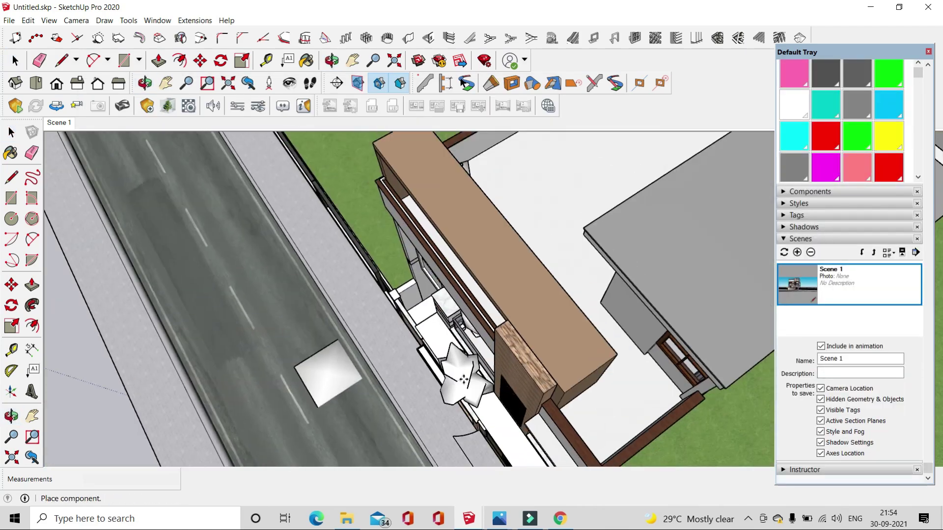
pyautogui.moveTo(563, 250); pyautogui.dragTo(563, 226, button='middle')
pyautogui.click(562, 226)
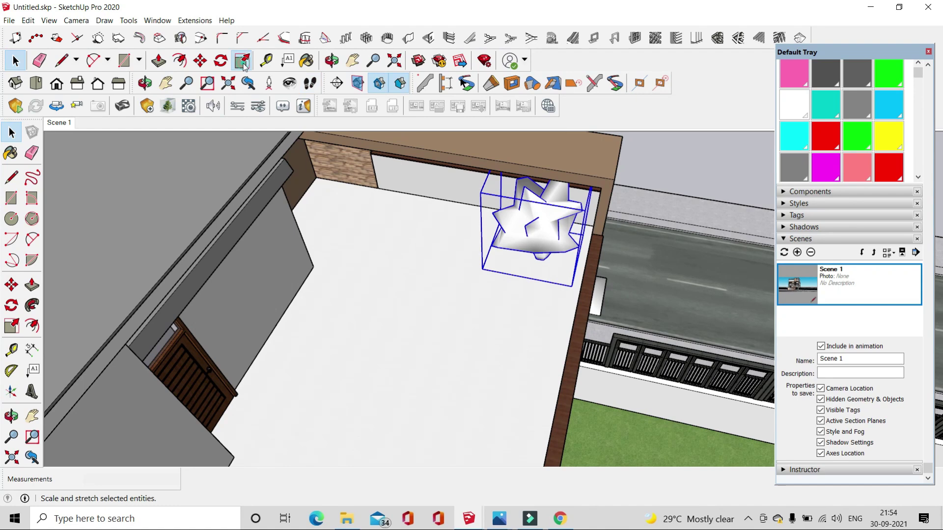
# - Scale down the roof terrace plant
pyautogui.click(243, 62)
pyautogui.moveTo(493, 152); pyautogui.dragTo(467, 205, button='middle')
pyautogui.press('m')
pyautogui.moveTo(562, 276)
pyautogui.mouseDown(button='middle')
pyautogui.moveTo(467, 177)
pyautogui.moveTo(540, 254)
pyautogui.moveTo(502, 207)
pyautogui.moveTo(546, 193)
pyautogui.mouseUp(button='middle')
pyautogui.scroll(3, 539, 254)
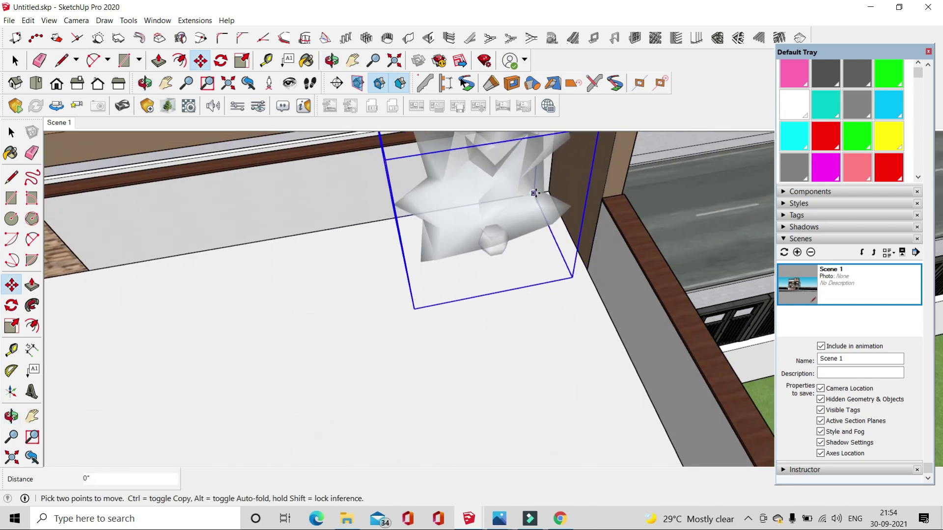
# - Copy the plant to the other roof terrace corner and adjust its orientation
pyautogui.moveTo(589, 274); pyautogui.dragTo(443, 270, button='middle')
pyautogui.scroll(-3, 444, 270)
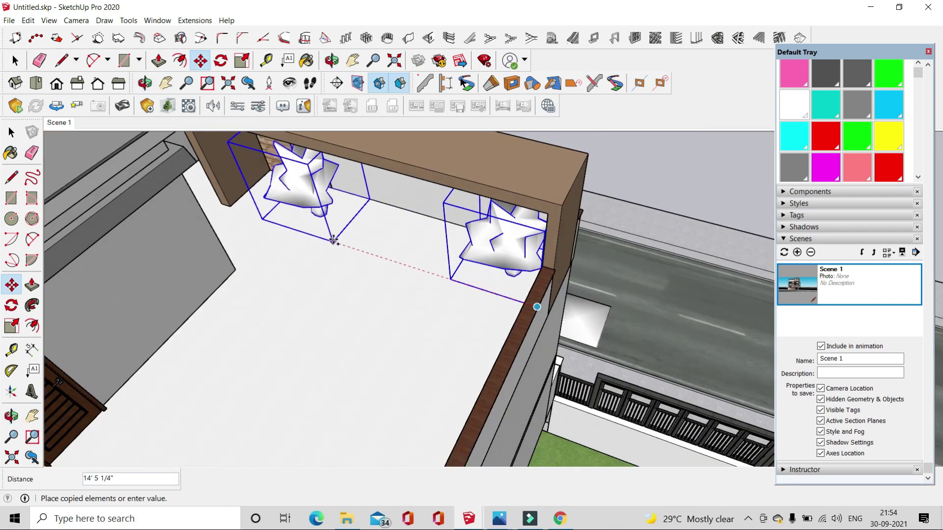
pyautogui.click(333, 241)
pyautogui.scroll(3, 231, 199)
pyautogui.scroll(-5, 221, 198)
pyautogui.scroll(3, 374, 273)
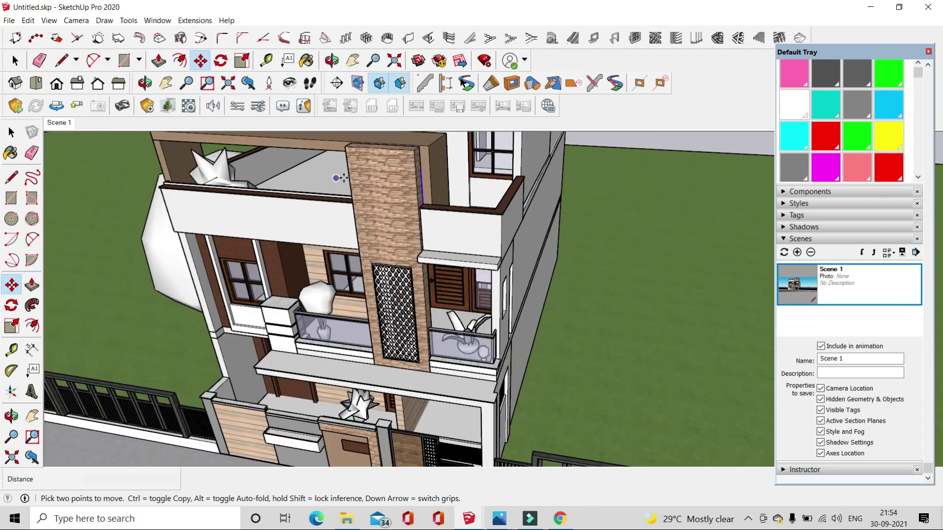
pyautogui.scroll(2, 373, 273)
pyautogui.scroll(2, 373, 273)
pyautogui.press('q')
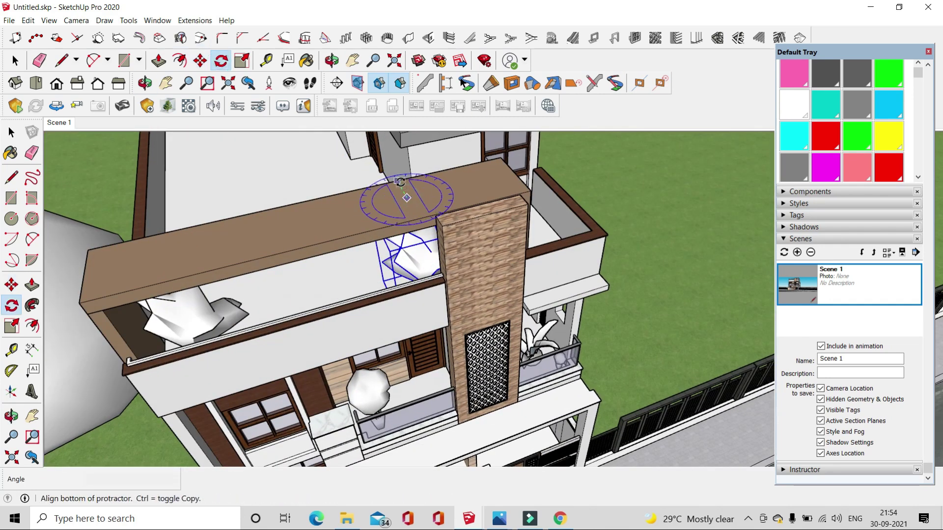
pyautogui.press('m')
pyautogui.scroll(3, 355, 287)
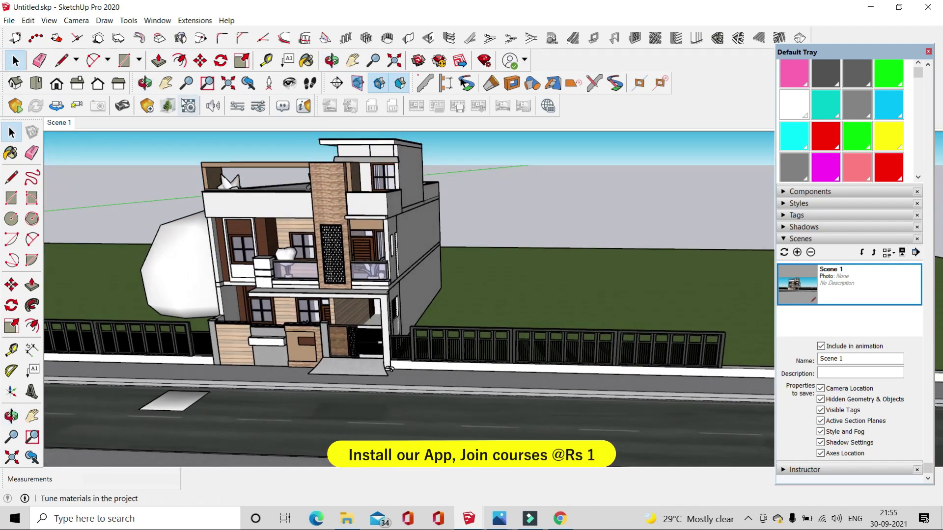
# - Pick a bonsai from the asset library and move it onto the roof
pyautogui.click(168, 106)
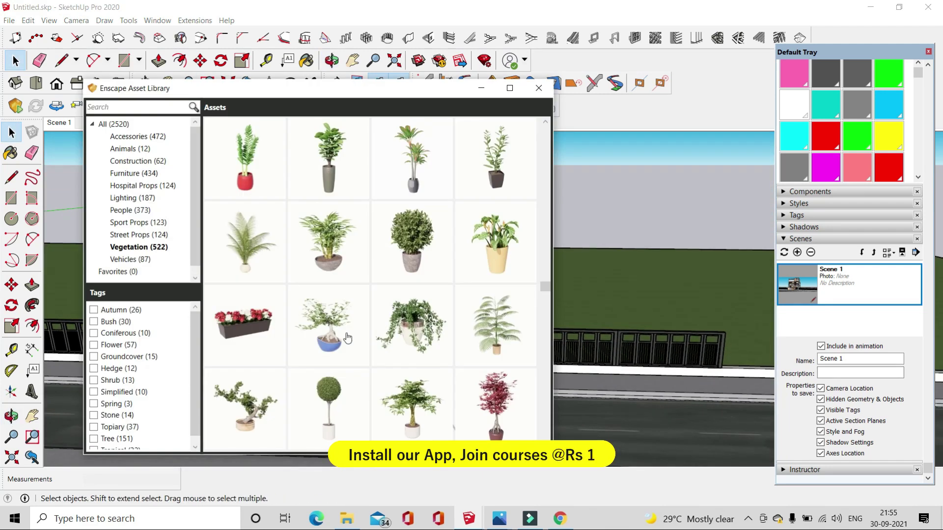
pyautogui.click(347, 337)
pyautogui.scroll(3, 326, 162)
pyautogui.scroll(2, 344, 157)
pyautogui.scroll(2, 324, 239)
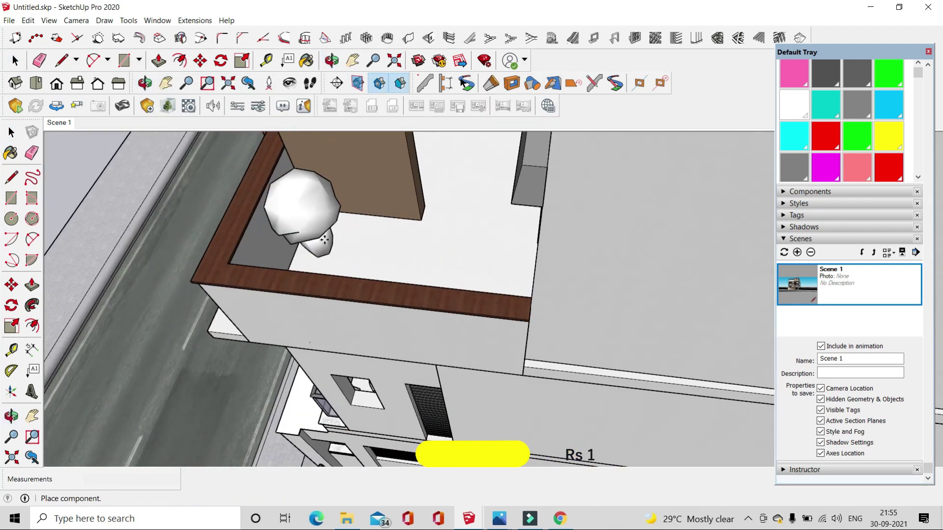
pyautogui.moveTo(324, 239); pyautogui.dragTo(80, 55, button='middle')
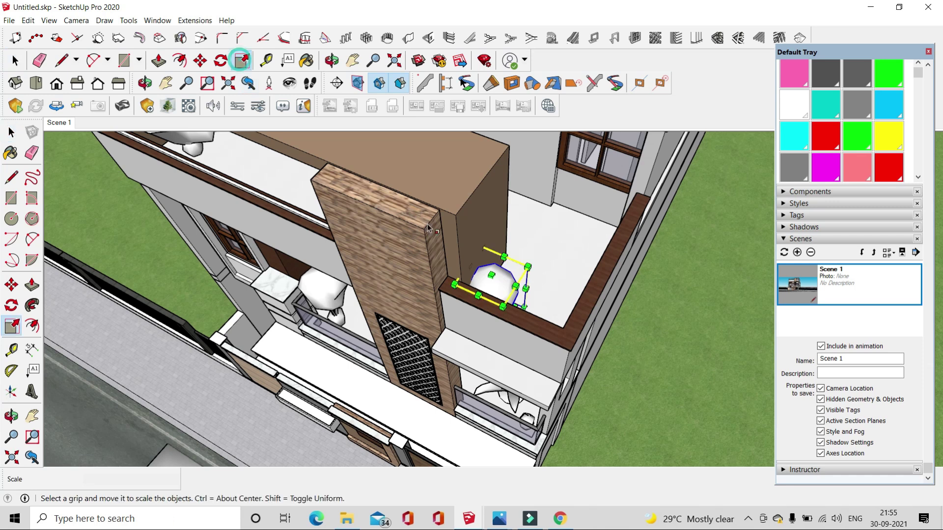
pyautogui.press('m')
pyautogui.moveTo(442, 295); pyautogui.dragTo(538, 371, button='middle')
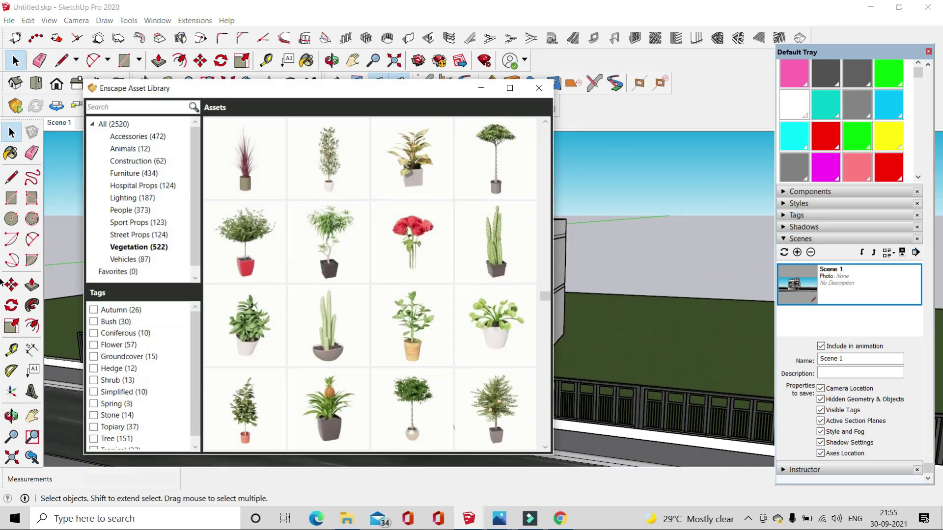
pyautogui.scroll(-3, 406, 284)
pyautogui.scroll(-2, 406, 284)
pyautogui.scroll(-3, 405, 284)
pyautogui.scroll(-2, 406, 284)
pyautogui.scroll(-1, 413, 275)
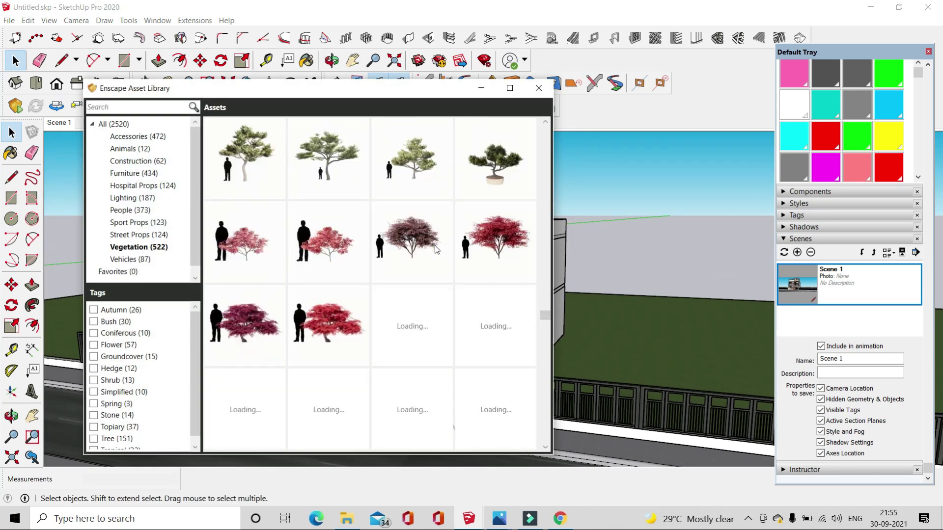
pyautogui.scroll(-1, 435, 249)
pyautogui.scroll(-1, 435, 249)
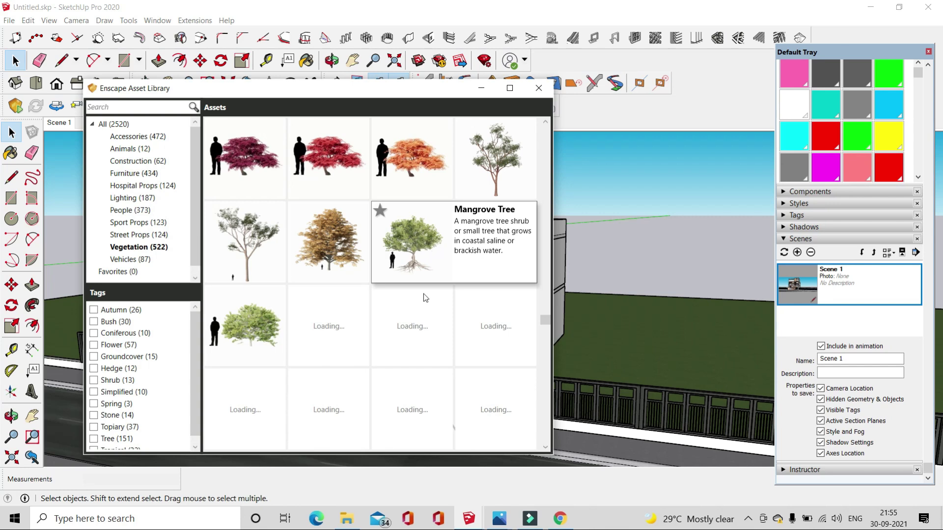
pyautogui.scroll(3, 423, 295)
pyautogui.scroll(-4, 418, 315)
# - Place a Modular Hedge 03 asset from the Enscape library beside the fence
pyautogui.click(413, 240)
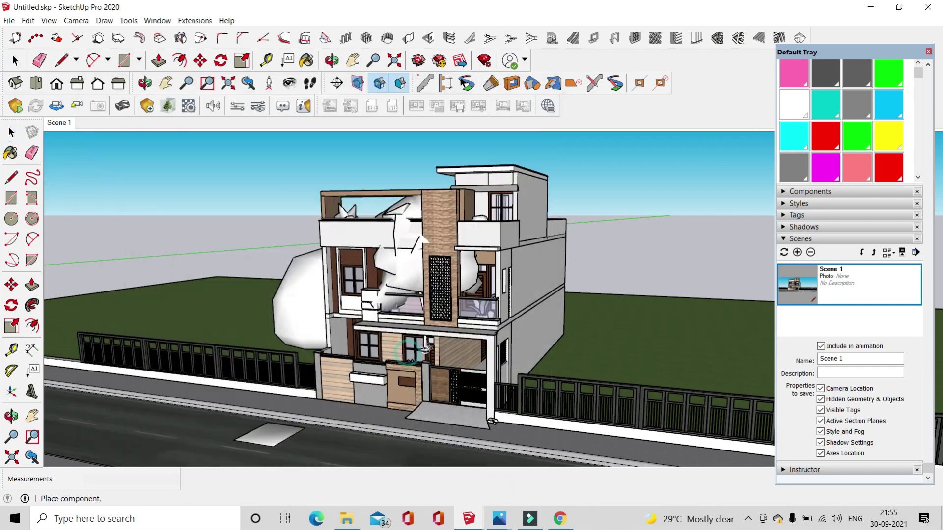
pyautogui.scroll(3, 353, 334)
pyautogui.scroll(-2, 442, 344)
pyautogui.click(479, 383)
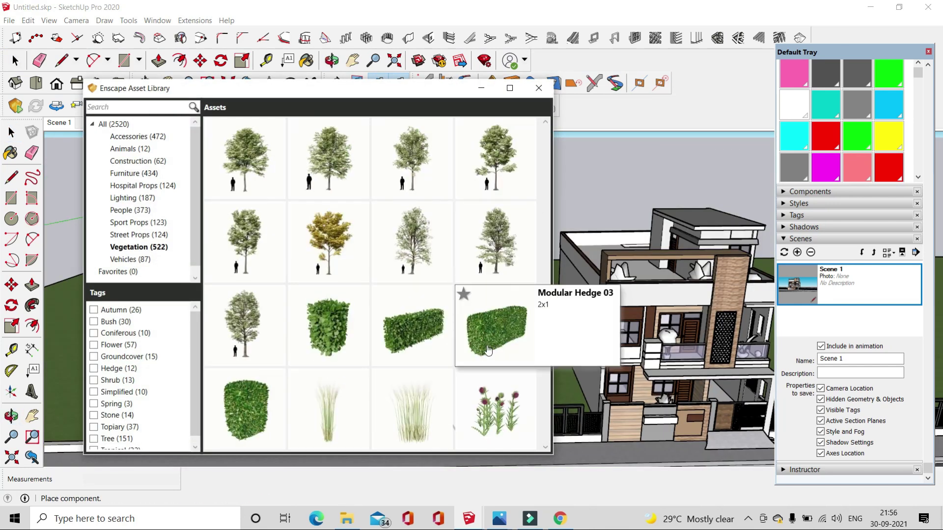
pyautogui.click(487, 350)
pyautogui.scroll(5, 467, 319)
pyautogui.scroll(1, 430, 309)
pyautogui.moveTo(430, 309)
pyautogui.mouseDown(button='middle')
pyautogui.moveTo(428, 336)
pyautogui.moveTo(417, 314)
pyautogui.mouseUp(button='middle')
# - Scale the hedge block to about half its height and a narrower depth
pyautogui.click(400, 294)
pyautogui.scroll(3, 408, 304)
pyautogui.press('m')
pyautogui.scroll(4, 480, 375)
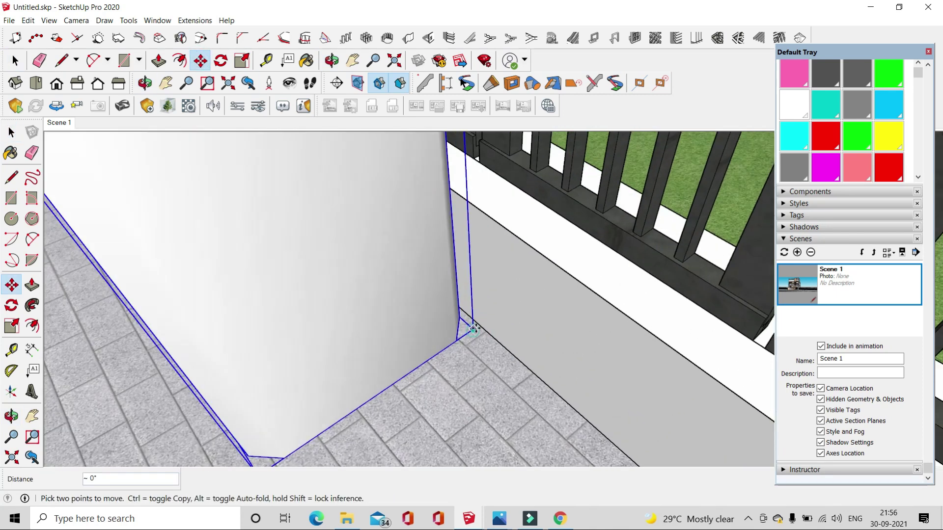
pyautogui.scroll(-5, 480, 324)
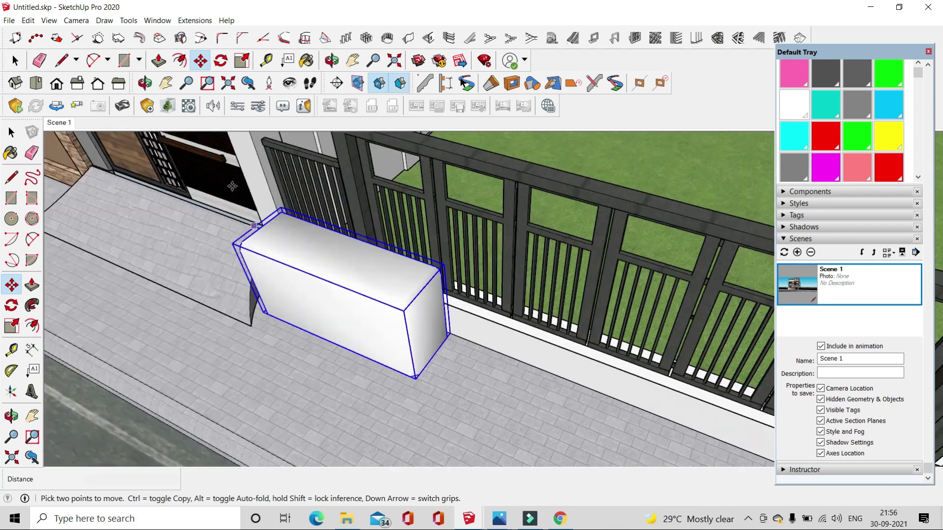
pyautogui.press('s')
pyautogui.moveTo(340, 260); pyautogui.dragTo(445, 294)
pyautogui.click(433, 284)
pyautogui.click(348, 301)
pyautogui.moveTo(348, 301); pyautogui.dragTo(466, 417, button='middle')
# - Copy the resized hedge block along the fence base with Move+Ctrl
pyautogui.press('m')
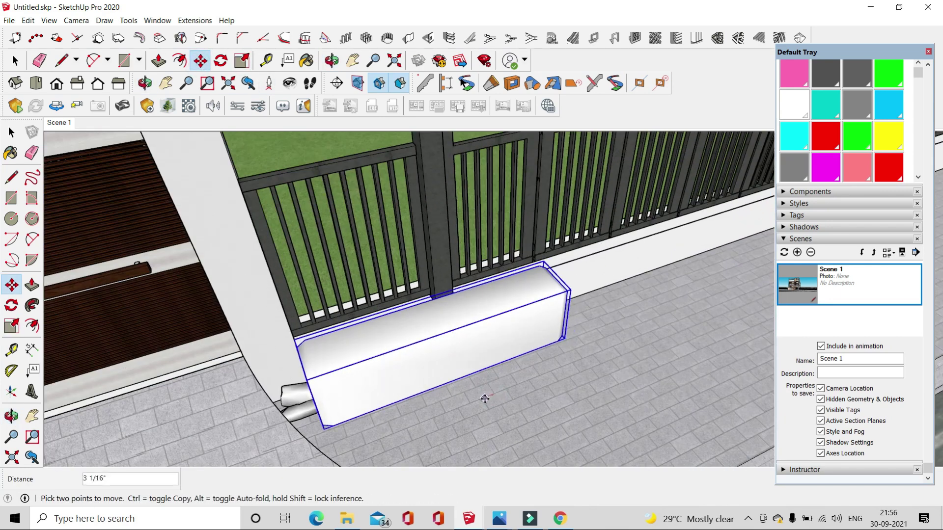
pyautogui.scroll(2, 294, 397)
pyautogui.click(282, 391)
pyautogui.press('ctrl')
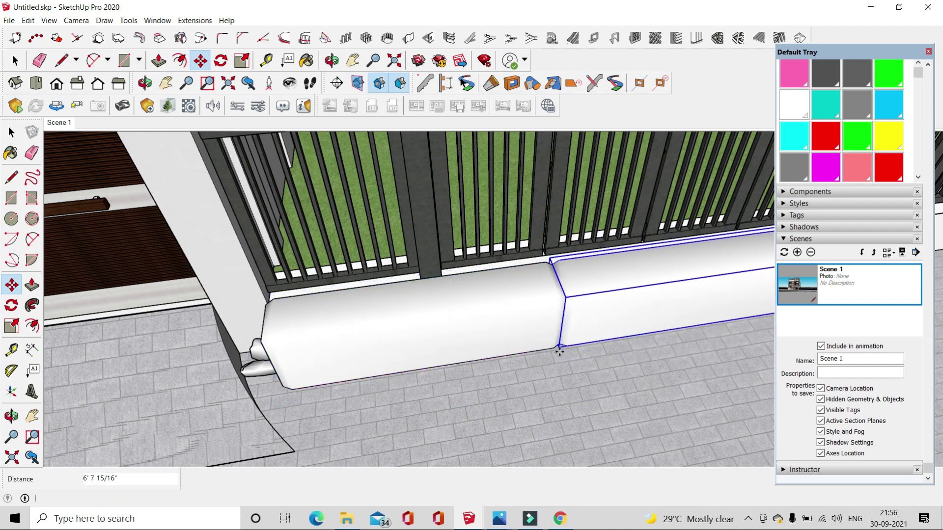
pyautogui.scroll(-5, 304, 290)
pyautogui.scroll(-3, 295, 295)
pyautogui.press('space')
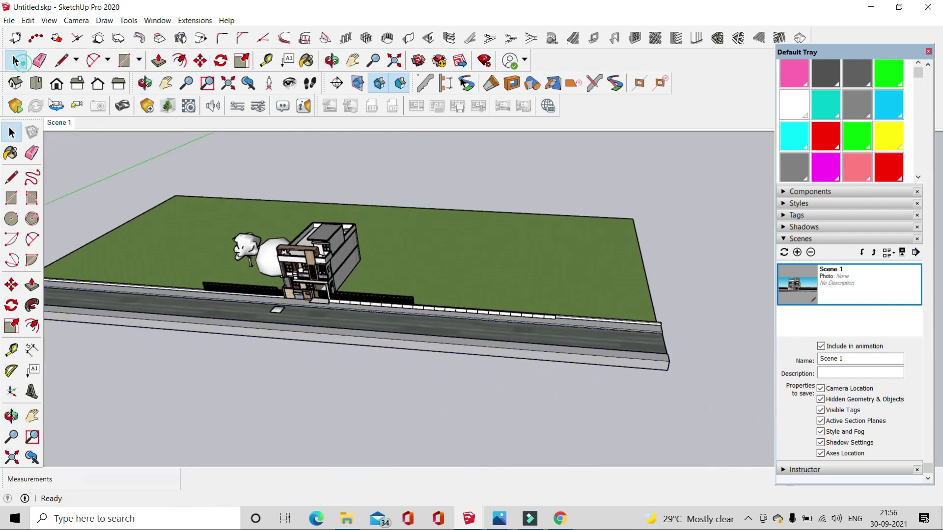
pyautogui.scroll(6, 289, 305)
# - Stretch the first fence section along its length with Scale
pyautogui.click(290, 305)
pyautogui.scroll(-5, 290, 305)
pyautogui.click(242, 60)
pyautogui.moveTo(344, 245); pyautogui.dragTo(491, 320, button='middle')
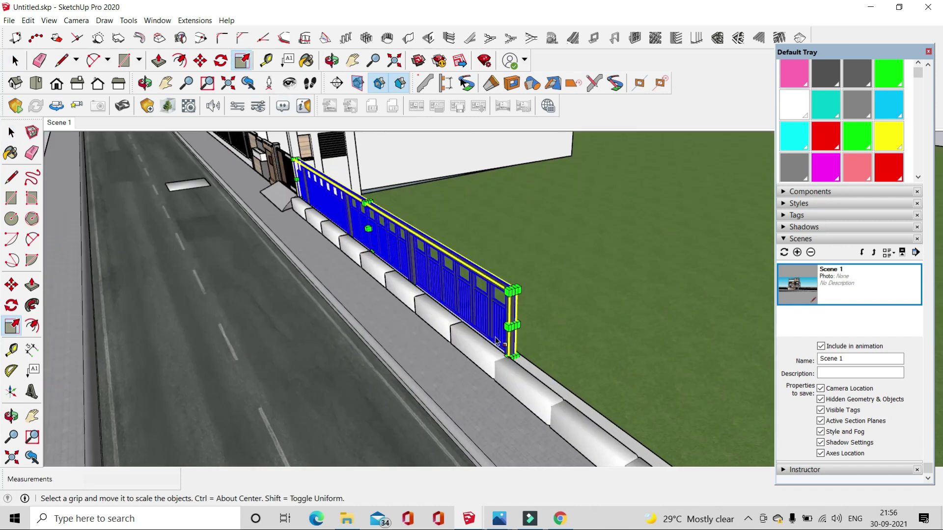
pyautogui.scroll(3, 542, 333)
pyautogui.scroll(-5, 543, 333)
pyautogui.scroll(3, 706, 406)
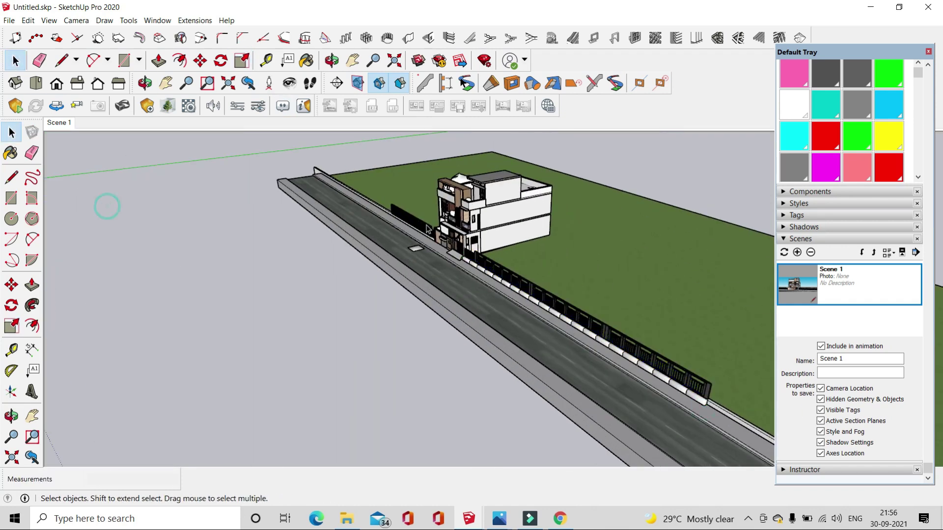
# - Lengthen the street-side fence by dragging its end and commit the resize
pyautogui.moveTo(428, 229); pyautogui.dragTo(442, 246, button='middle')
pyautogui.scroll(5, 442, 246)
pyautogui.scroll(2, 491, 270)
pyautogui.click(491, 272)
pyautogui.scroll(-1, 493, 273)
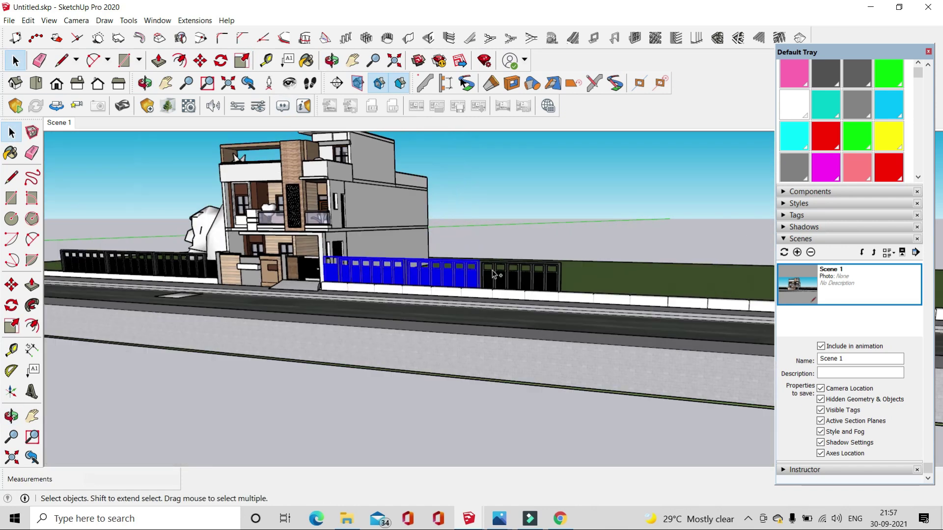
pyautogui.click(242, 60)
pyautogui.moveTo(344, 245); pyautogui.dragTo(491, 319, button='middle')
pyautogui.scroll(3, 527, 337)
pyautogui.click(524, 330)
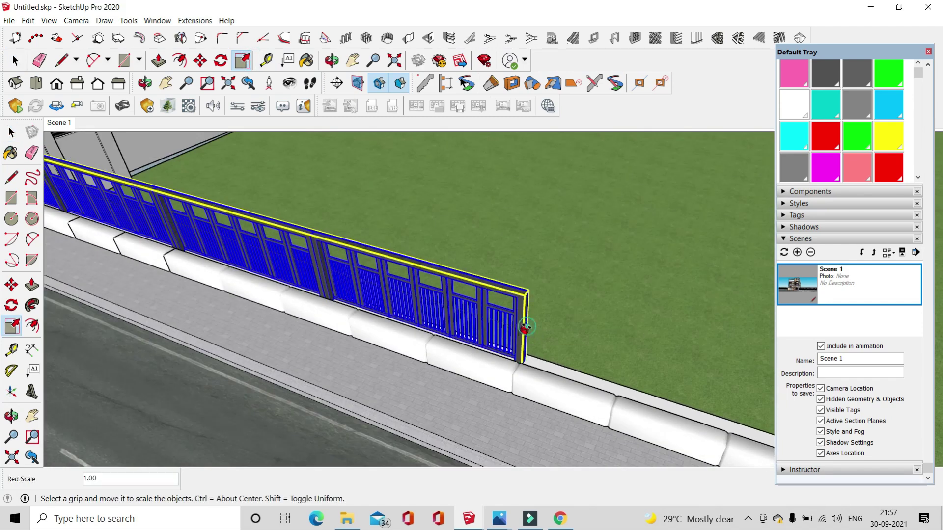
pyautogui.scroll(-3, 524, 330)
pyautogui.click(679, 387)
pyautogui.moveTo(680, 387); pyautogui.dragTo(392, 275, button='middle')
pyautogui.press('space')
# - Scale the left fence section lengthwise to fit beside the gate
pyautogui.scroll(2, 449, 292)
pyautogui.scroll(-3, 393, 275)
pyautogui.click(319, 312)
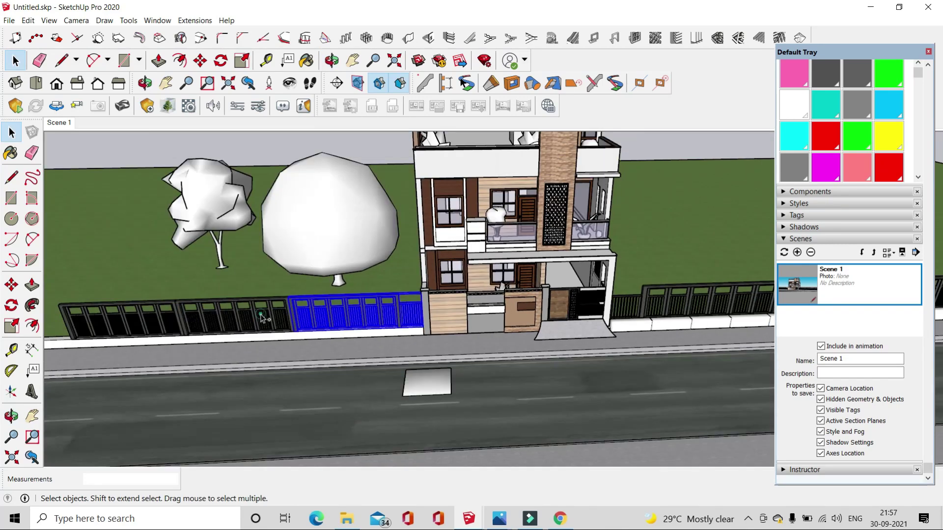
pyautogui.scroll(1, 319, 312)
pyautogui.click(242, 60)
pyautogui.moveTo(344, 245); pyautogui.dragTo(423, 339, button='middle')
pyautogui.moveTo(245, 344)
pyautogui.mouseDown(button='middle')
pyautogui.moveTo(160, 283)
pyautogui.moveTo(94, 283)
pyautogui.mouseUp(button='middle')
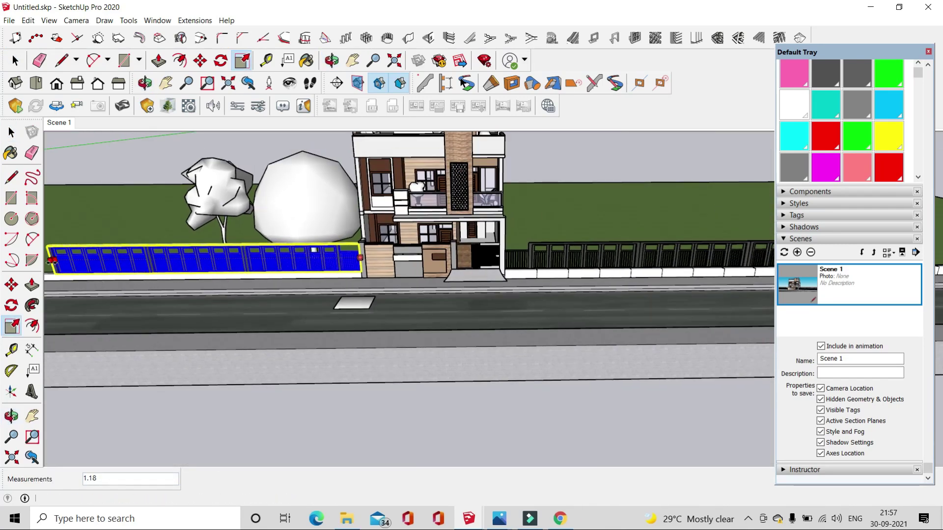
pyautogui.scroll(3, 321, 264)
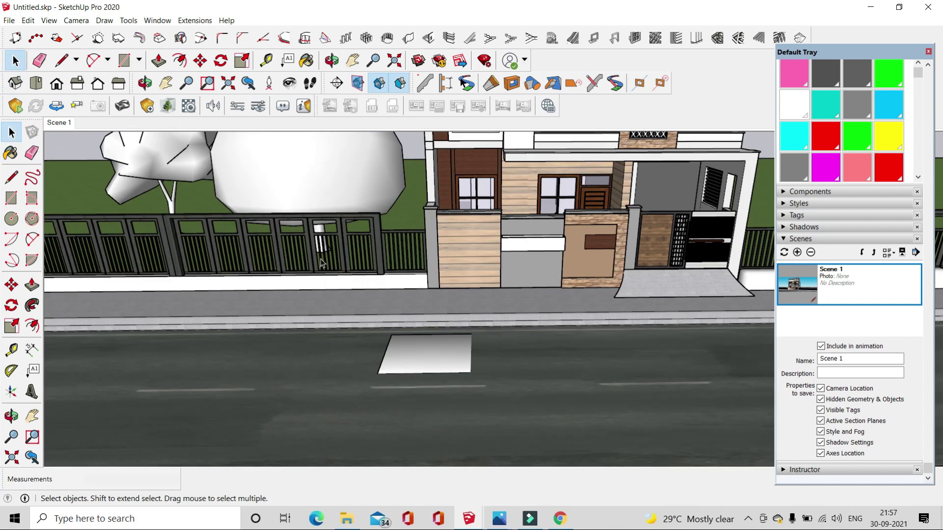
pyautogui.moveTo(452, 363); pyautogui.dragTo(398, 310, button='middle')
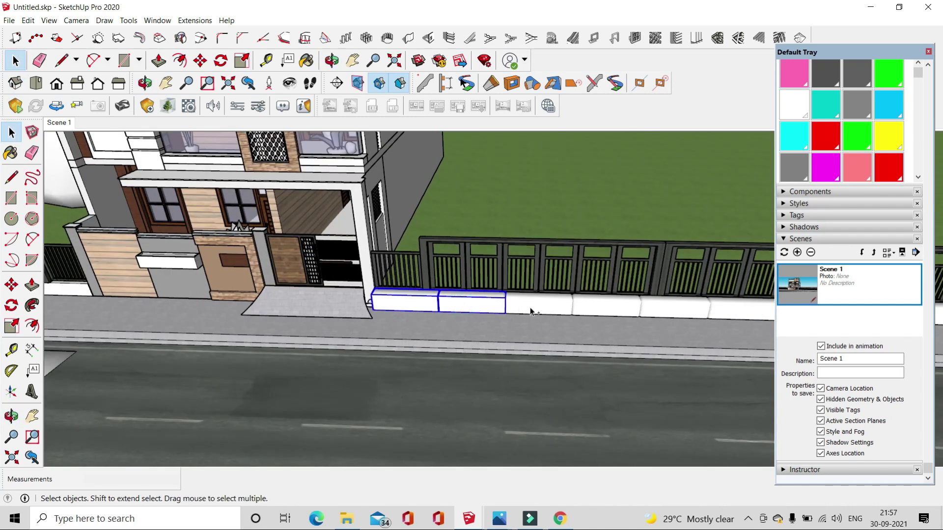
# - Move the selected hedge copies to the left of the driveway
pyautogui.press('m')
pyautogui.scroll(2, 511, 314)
pyautogui.scroll(1, 501, 319)
pyautogui.scroll(-3, 623, 344)
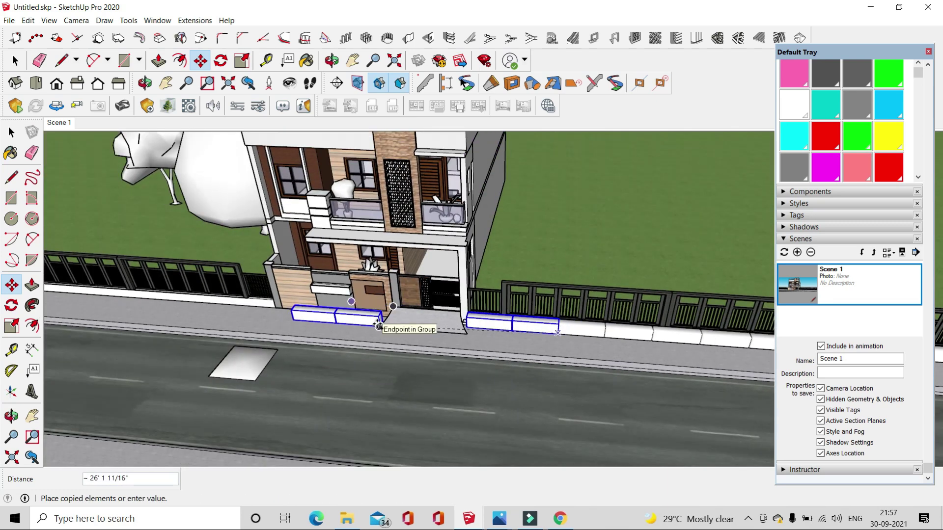
pyautogui.scroll(3, 284, 315)
pyautogui.click(284, 319)
pyautogui.scroll(2, 285, 348)
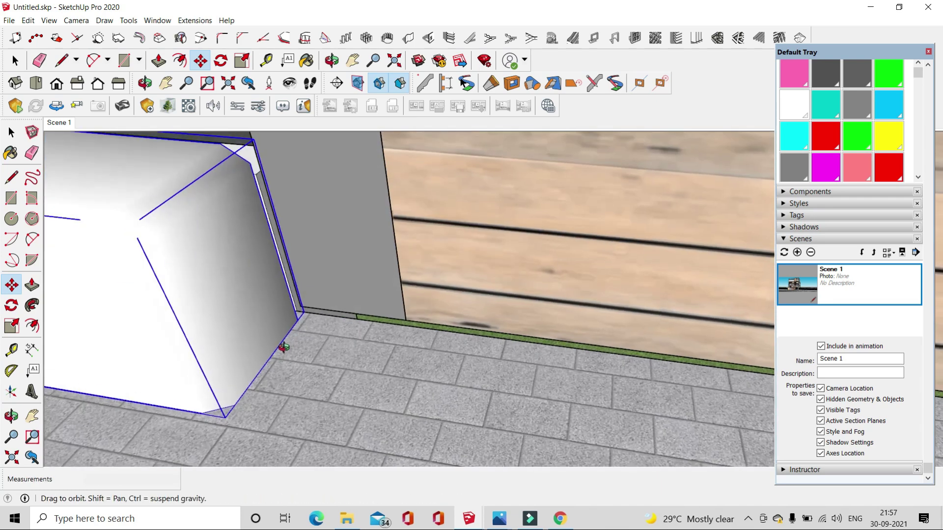
pyautogui.scroll(2, 317, 403)
# - Shift one hedge block so it sits flush against its neighbour
pyautogui.click(317, 403)
pyautogui.scroll(-3, 317, 403)
pyautogui.scroll(1, 344, 319)
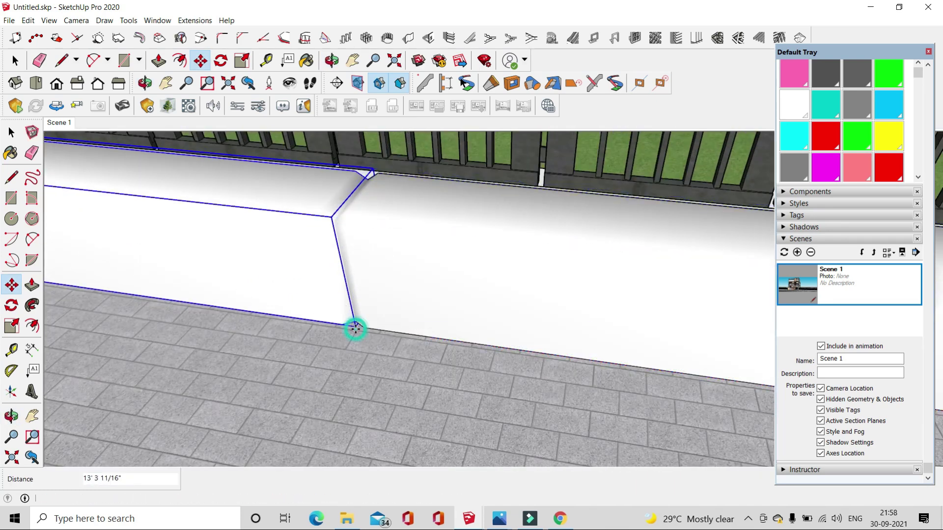
pyautogui.click(355, 328)
pyautogui.scroll(-3, 355, 328)
pyautogui.press('space')
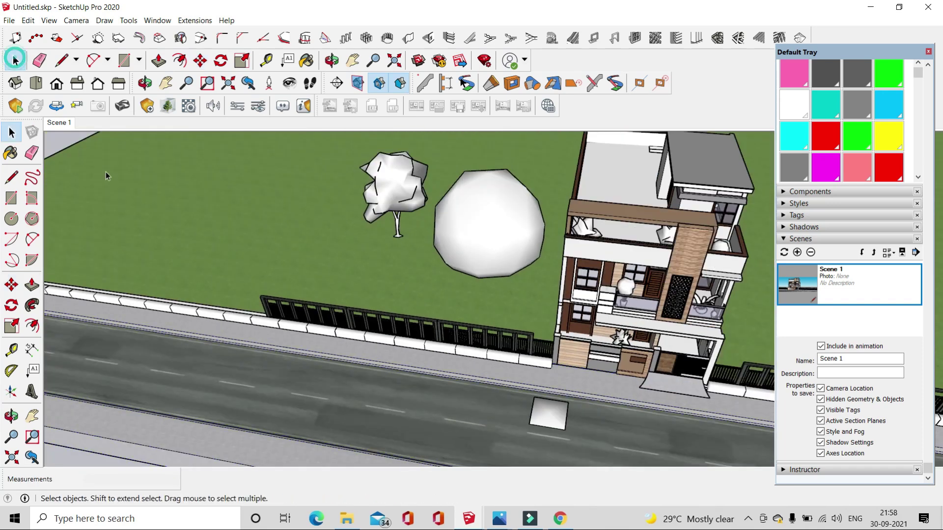
pyautogui.scroll(-1, 285, 309)
# - Readjust the left fence's length with Scale from a frontal view
pyautogui.moveTo(285, 309); pyautogui.dragTo(352, 318, button='middle')
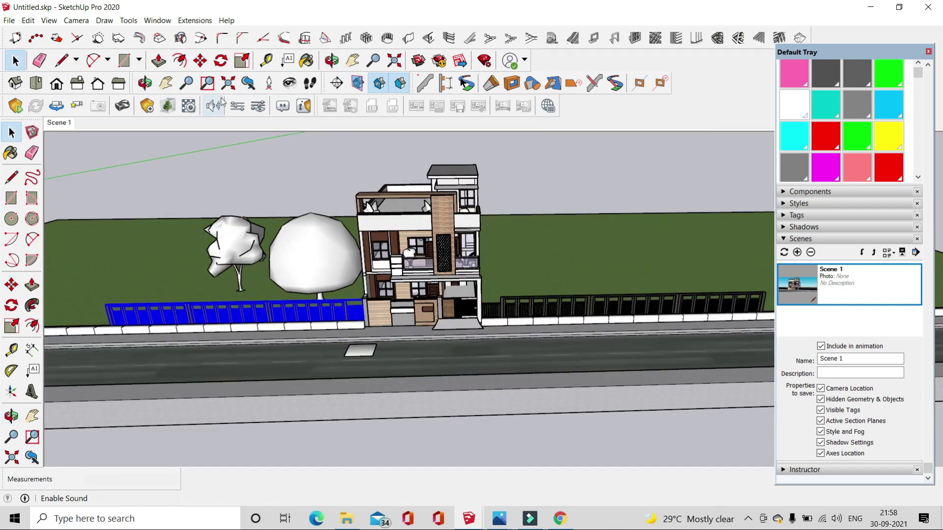
pyautogui.click(242, 60)
pyautogui.scroll(3, 148, 309)
pyautogui.moveTo(147, 309)
pyautogui.mouseDown(button='middle')
pyautogui.moveTo(67, 290)
pyautogui.moveTo(359, 249)
pyautogui.mouseUp(button='middle')
pyautogui.scroll(-3, 68, 290)
pyautogui.press('space')
# - Reopen the Enscape Asset Library and browse down through the 522 Vegetation assets
pyautogui.scroll(5, 359, 249)
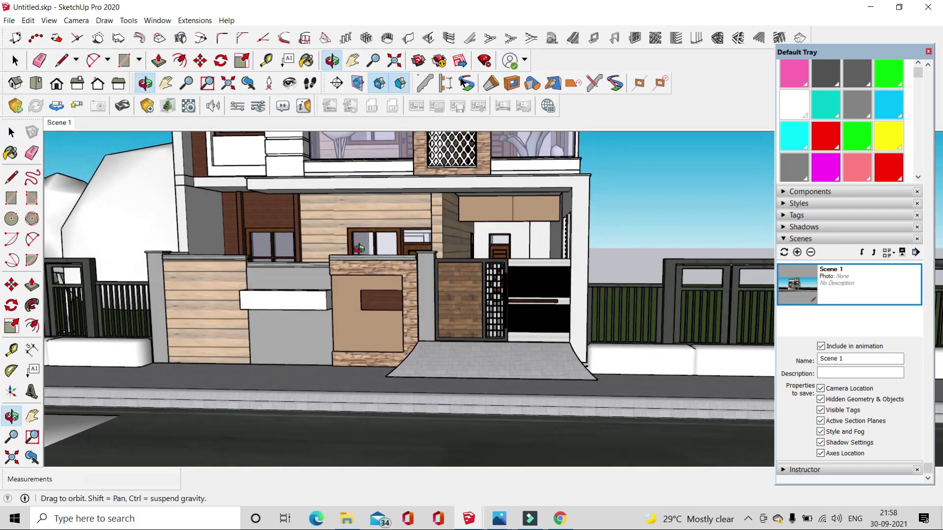
pyautogui.scroll(-5, 358, 249)
pyautogui.click(167, 106)
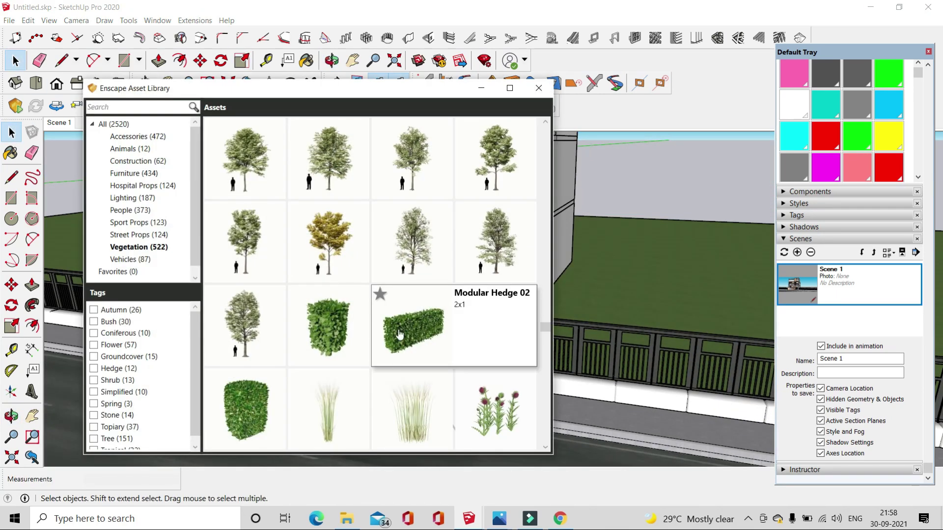
pyautogui.scroll(-3, 398, 334)
pyautogui.scroll(-2, 414, 302)
pyautogui.scroll(-2, 415, 275)
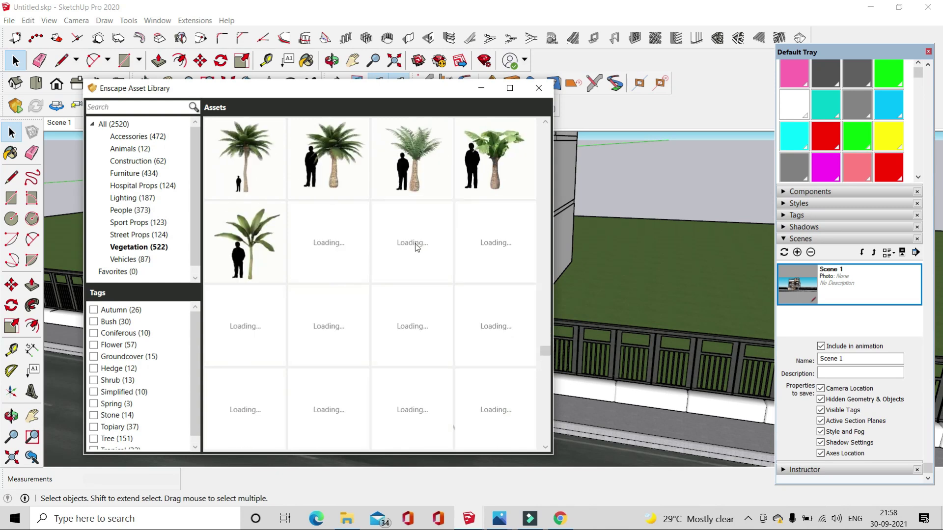
pyautogui.scroll(-2, 388, 304)
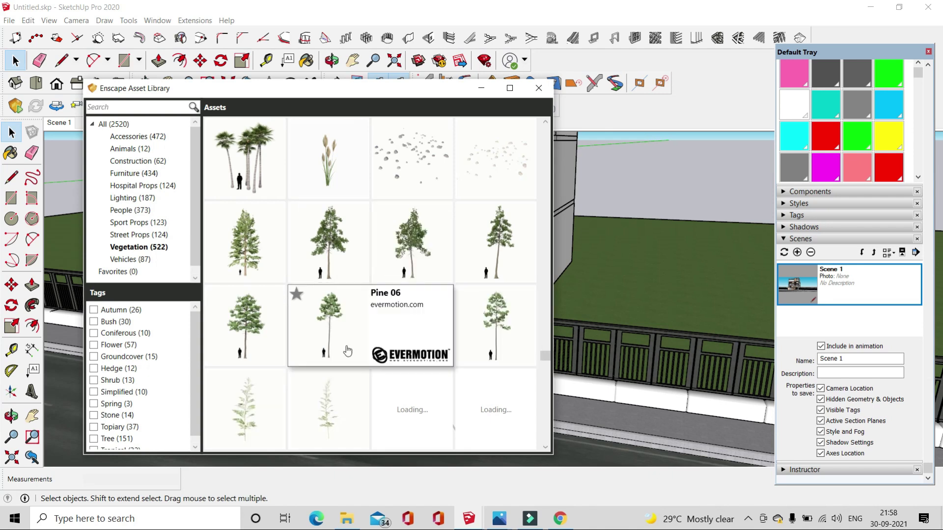
pyautogui.scroll(-2, 392, 339)
pyautogui.scroll(-2, 434, 325)
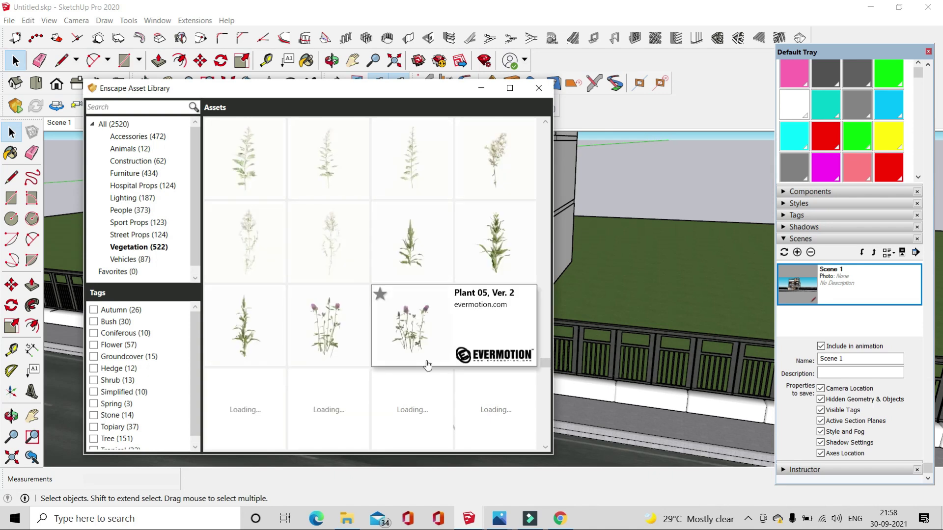
pyautogui.scroll(-2, 426, 365)
pyautogui.scroll(-5, 414, 378)
pyautogui.scroll(-5, 414, 375)
pyautogui.scroll(-5, 414, 373)
pyautogui.scroll(-5, 416, 383)
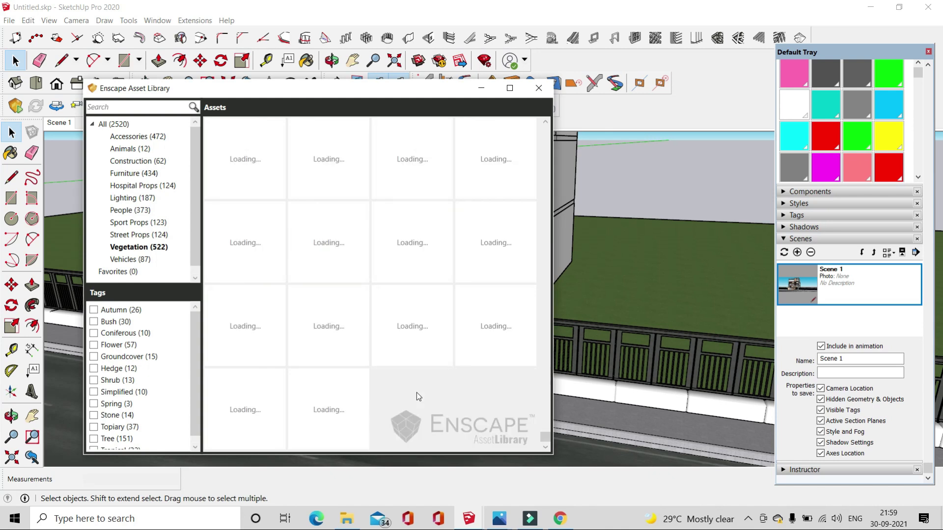
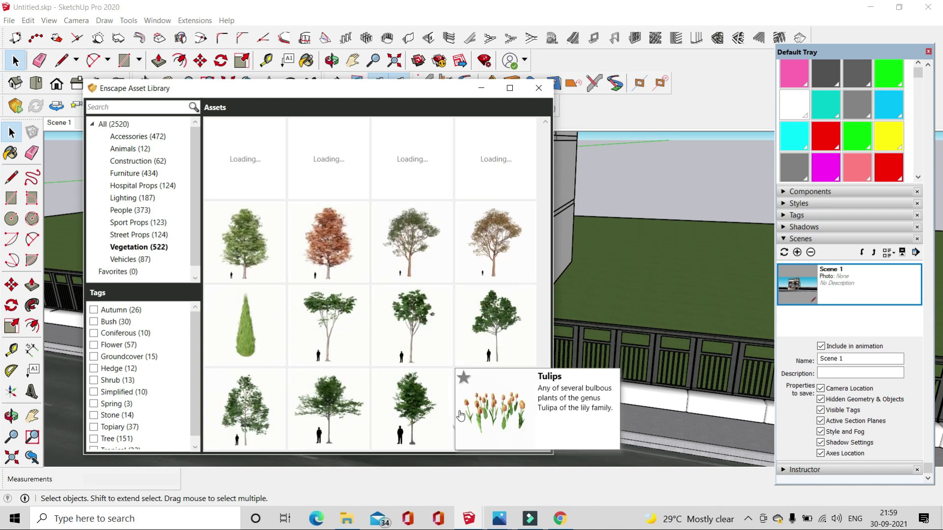
# - Place the chosen Enscape tree on the lawn beside the house
pyautogui.click(265, 295)
pyautogui.scroll(-5, 339, 265)
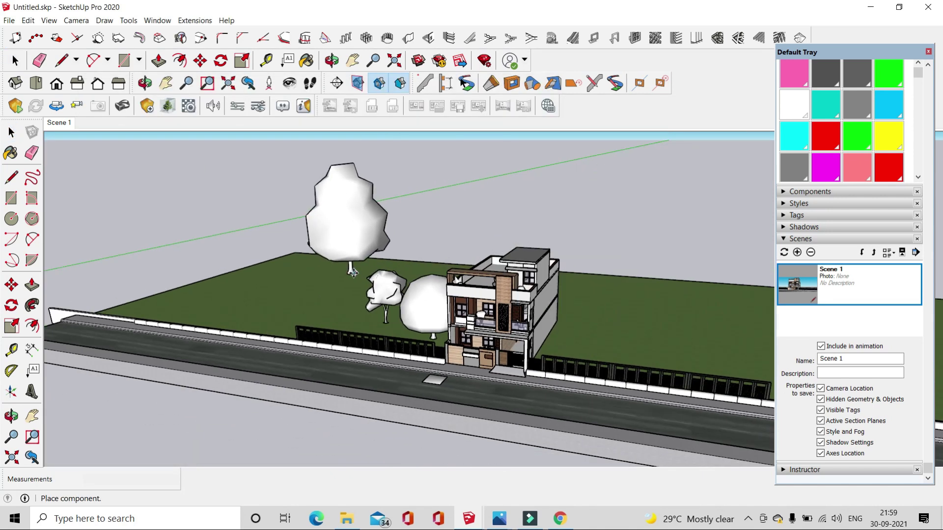
pyautogui.moveTo(353, 272); pyautogui.dragTo(334, 236, button='middle')
# - Shrink the tree with Scale, then return to the Scene 1 view
pyautogui.click(316, 231)
pyautogui.press('s')
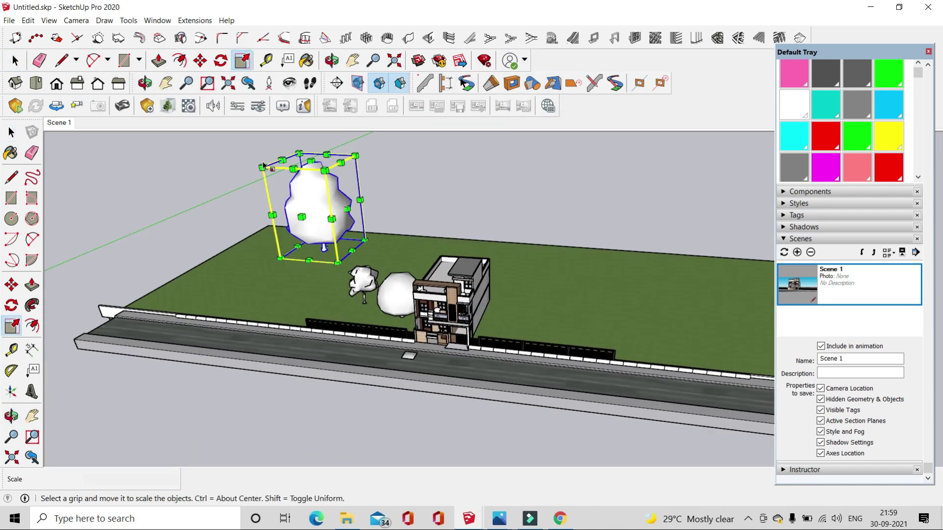
pyautogui.moveTo(263, 166); pyautogui.dragTo(318, 200)
pyautogui.press('m')
pyautogui.scroll(3, 359, 197)
pyautogui.press('space')
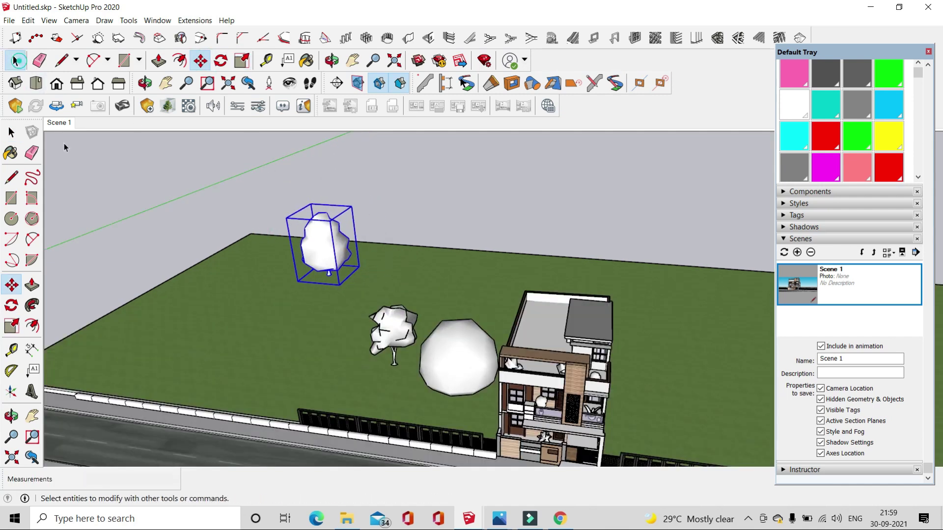
pyautogui.moveTo(64, 147); pyautogui.dragTo(438, 337, button='middle')
pyautogui.click(59, 122)
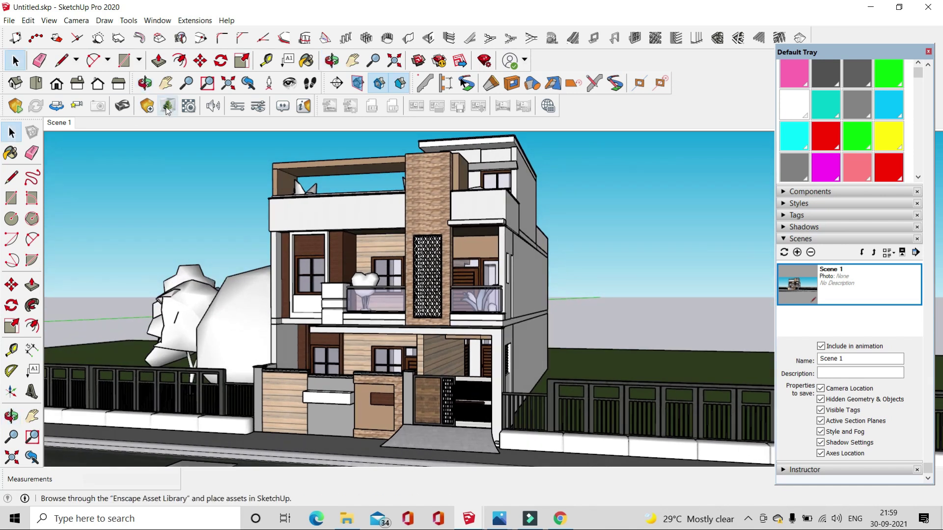
# - Reopen the Enscape Asset Library and browse the assets for a potted plant
pyautogui.click(167, 108)
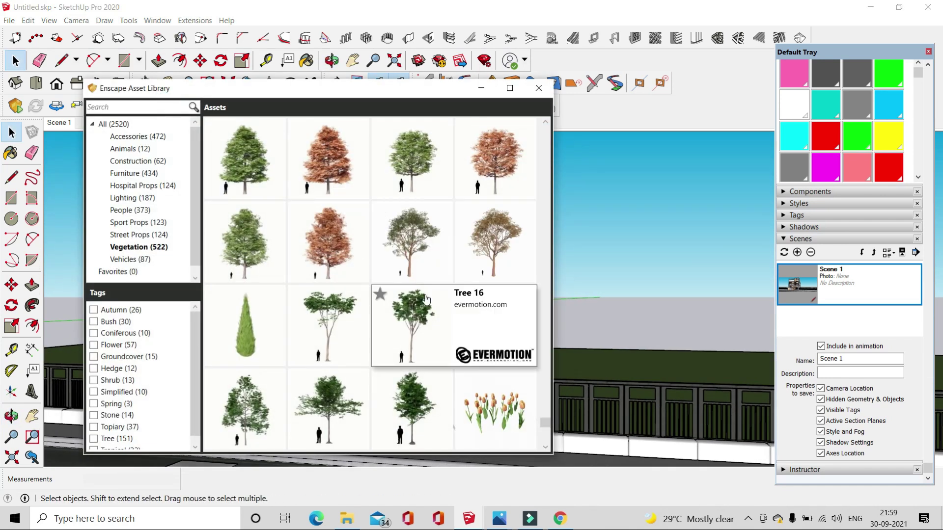
pyautogui.scroll(-3, 426, 294)
pyautogui.scroll(-3, 425, 296)
pyautogui.scroll(2, 425, 297)
pyautogui.scroll(2, 424, 305)
pyautogui.scroll(2, 421, 319)
pyautogui.scroll(2, 418, 335)
pyautogui.scroll(2, 392, 335)
pyautogui.scroll(2, 372, 334)
pyautogui.scroll(2, 373, 334)
pyautogui.scroll(2, 383, 334)
pyautogui.scroll(2, 378, 315)
pyautogui.scroll(2, 372, 296)
# - Place one Interior Plant 86 in the model
pyautogui.click(254, 253)
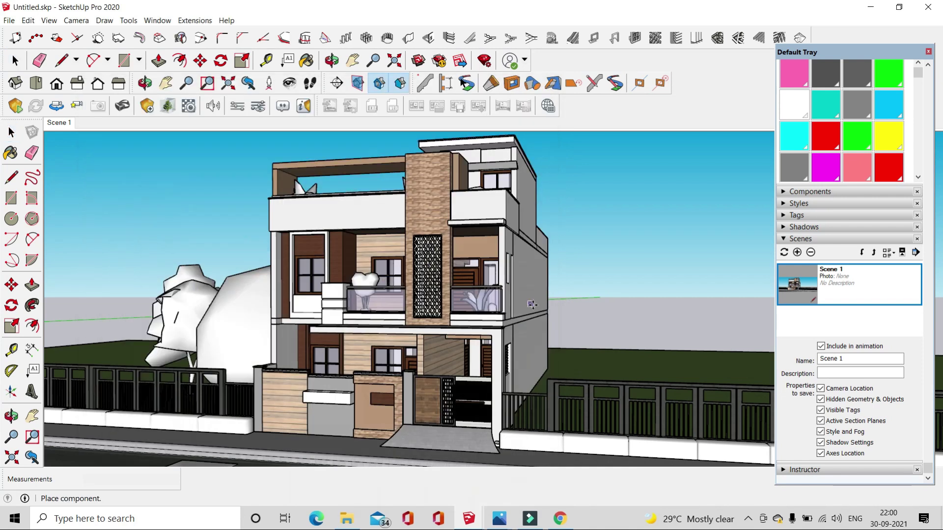
pyautogui.scroll(3, 289, 432)
pyautogui.scroll(3, 289, 433)
pyautogui.scroll(3, 289, 435)
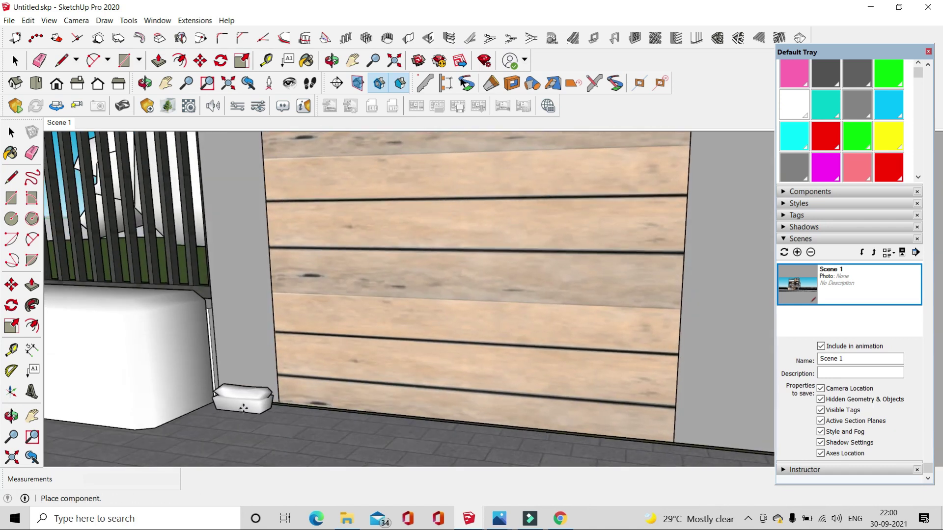
pyautogui.press('Escape')
pyautogui.scroll(-3, 245, 417)
# - Scale the placed Interior Plant 86 planter down
pyautogui.click(246, 418)
pyautogui.press('s')
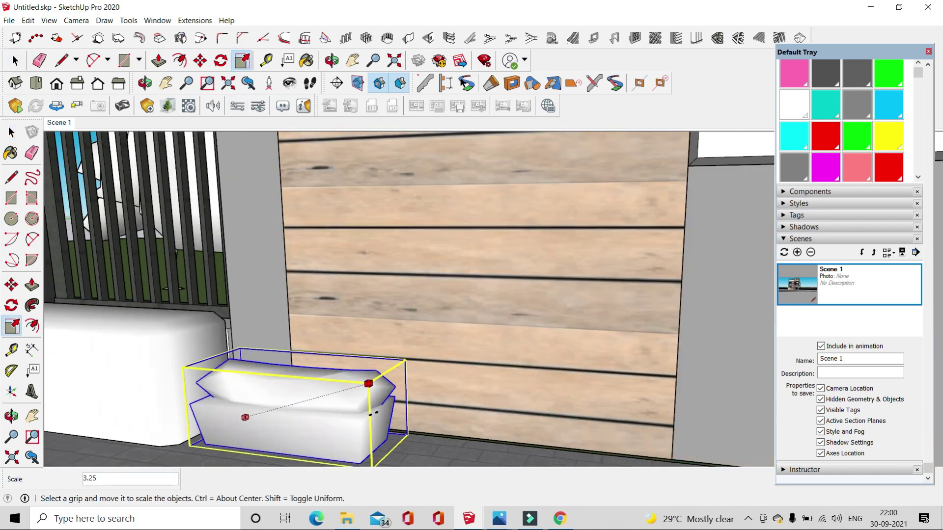
pyautogui.scroll(3, 294, 412)
pyautogui.press('m')
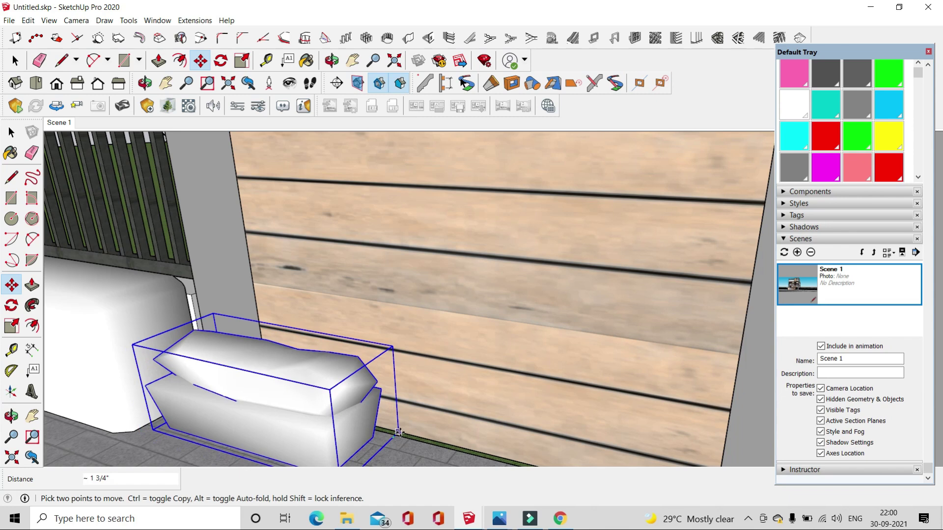
pyautogui.press('space')
# - Place a small potted plant from the Enscape library on the low wall by the gate
pyautogui.click(166, 106)
pyautogui.scroll(-3, 459, 334)
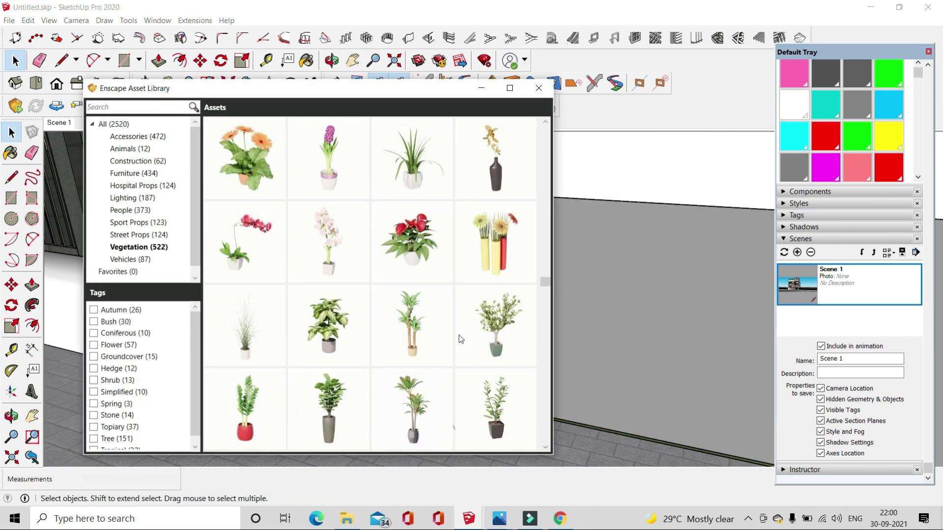
pyautogui.click(416, 256)
pyautogui.moveTo(416, 256); pyautogui.dragTo(410, 385, button='middle')
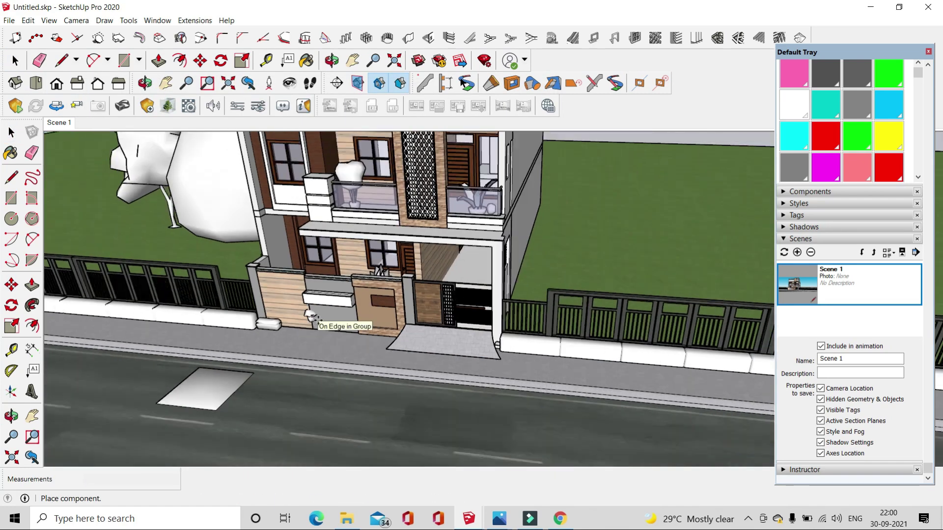
pyautogui.scroll(5, 506, 378)
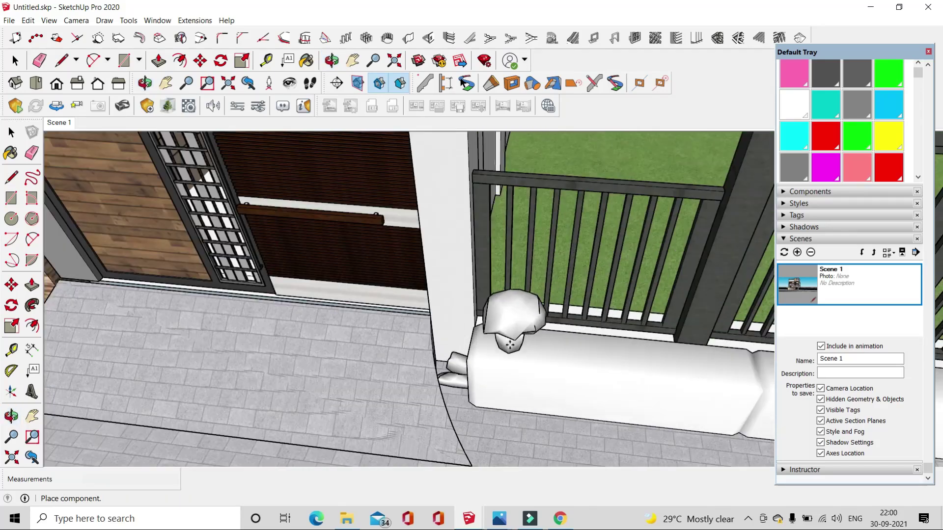
pyautogui.scroll(3, 593, 336)
pyautogui.scroll(-1, 600, 314)
pyautogui.click(16, 61)
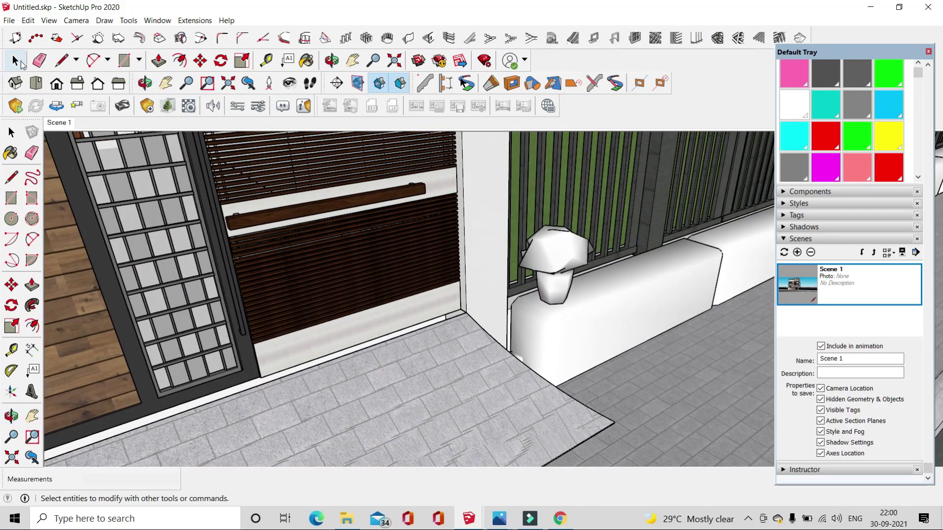
# - Move the potted plant into position on the wall
pyautogui.click(200, 60)
pyautogui.click(623, 293)
pyautogui.scroll(-2, 619, 297)
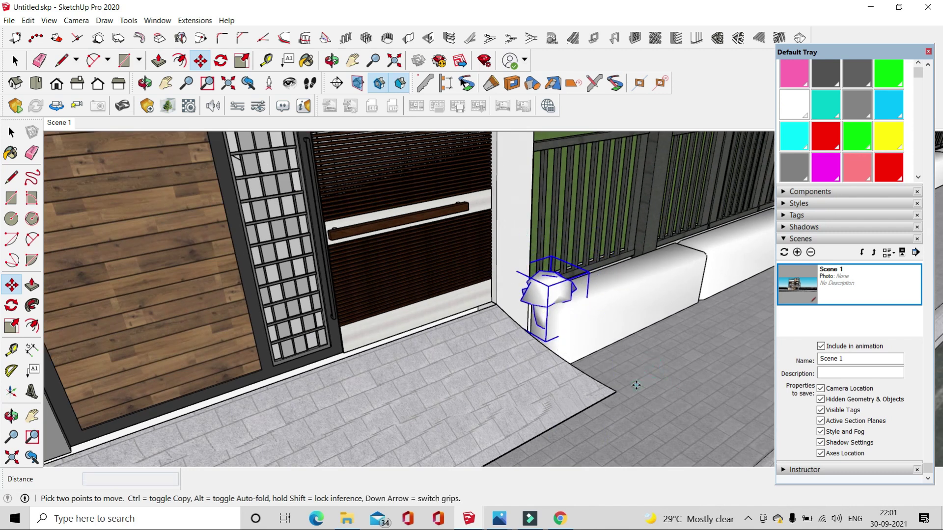
pyautogui.scroll(1, 642, 377)
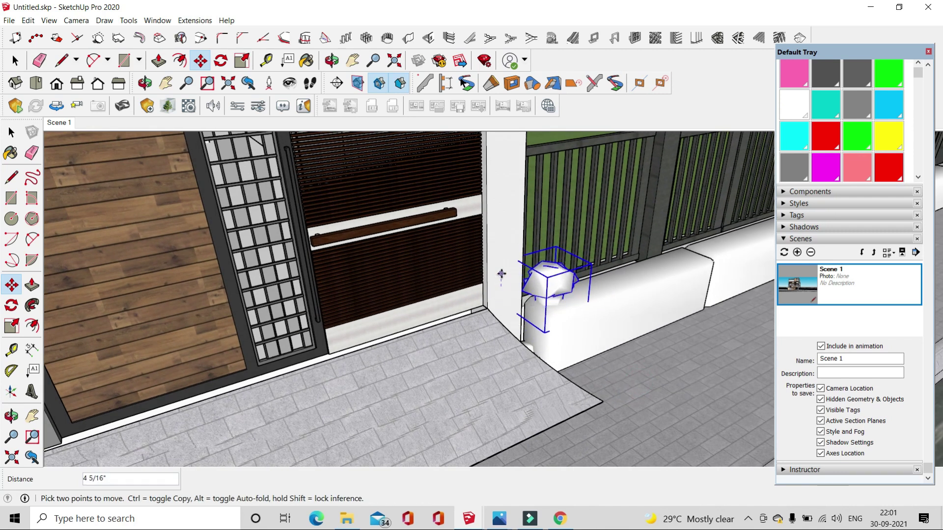
pyautogui.moveTo(502, 279); pyautogui.dragTo(561, 399, button='middle')
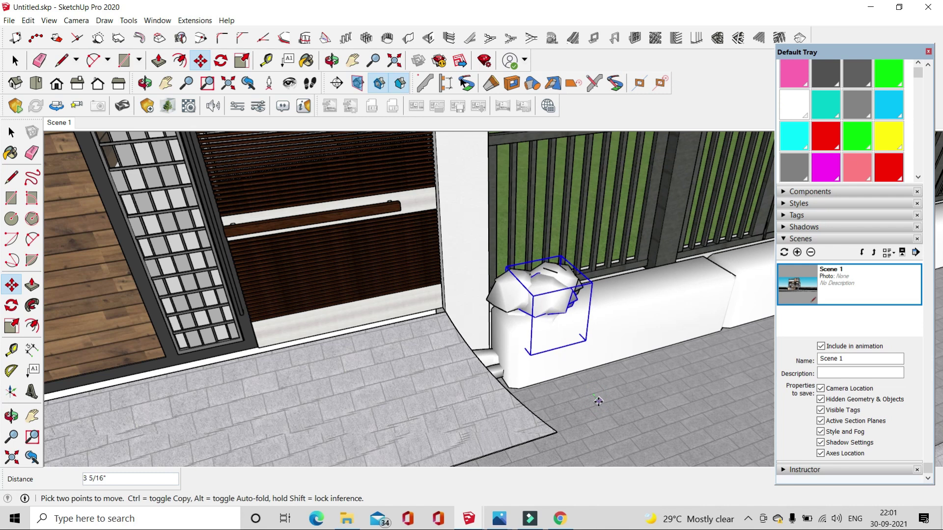
pyautogui.press('space')
# - Copy the plant with Ctrl-Move to make a row along the wall
pyautogui.click(198, 60)
pyautogui.press('ctrl')
pyautogui.click(536, 403)
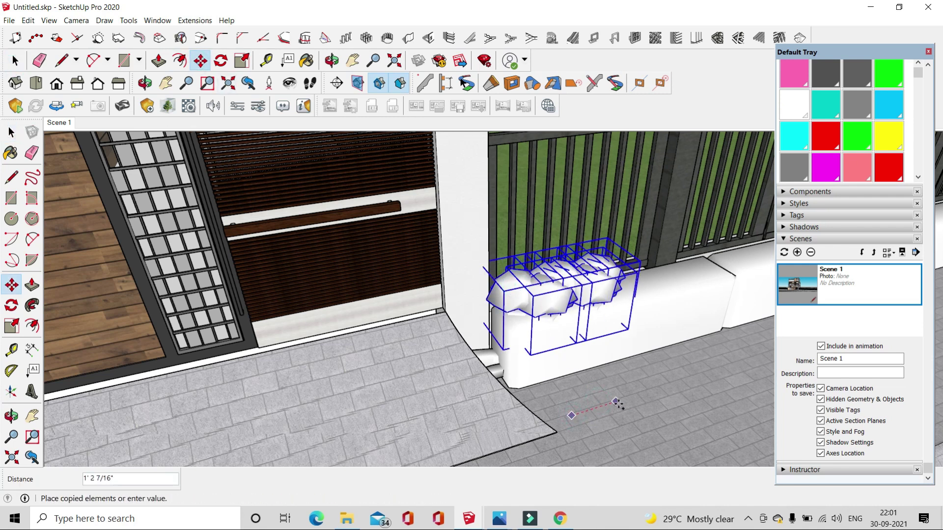
pyautogui.click(644, 393)
pyautogui.press('space')
pyautogui.click(669, 408)
pyautogui.moveTo(669, 408); pyautogui.dragTo(529, 308, button='middle')
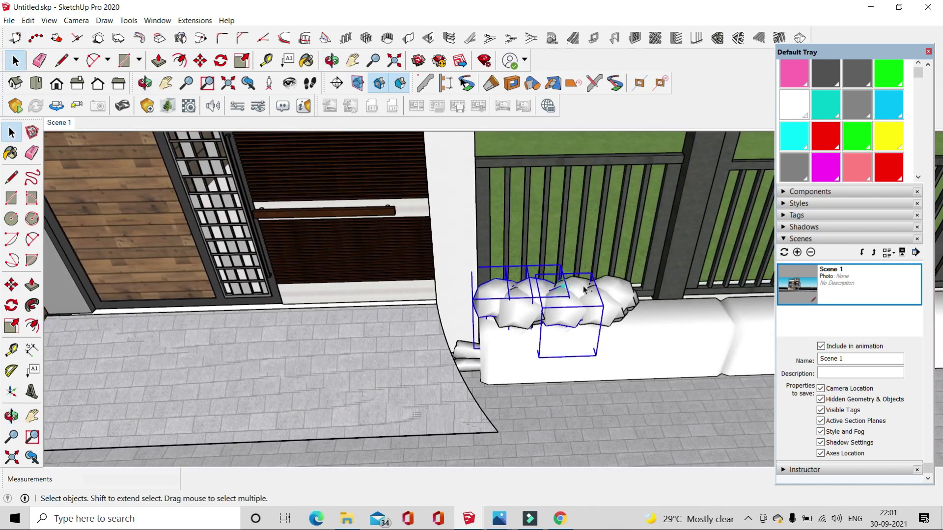
# - Lower the row of plants into the planter against the fence
pyautogui.click(200, 60)
pyautogui.moveTo(442, 255); pyautogui.dragTo(464, 239, button='middle')
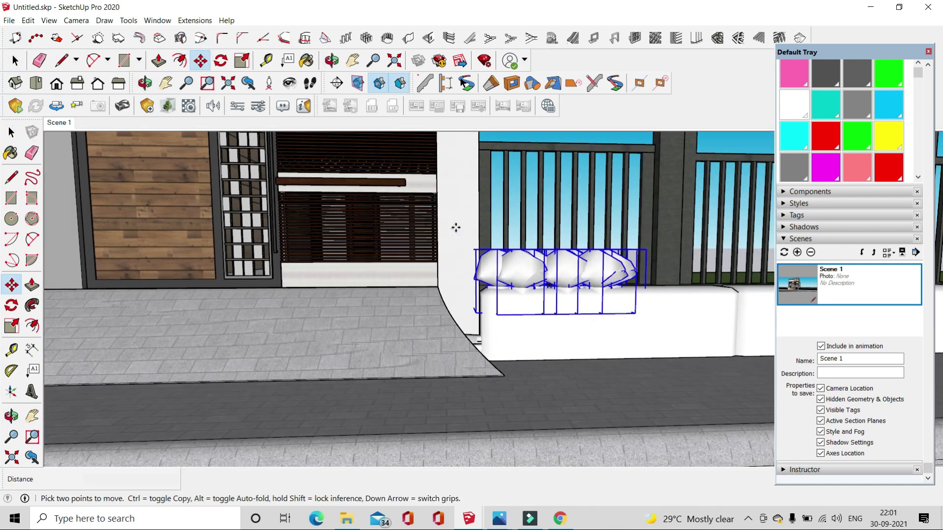
pyautogui.click(456, 227)
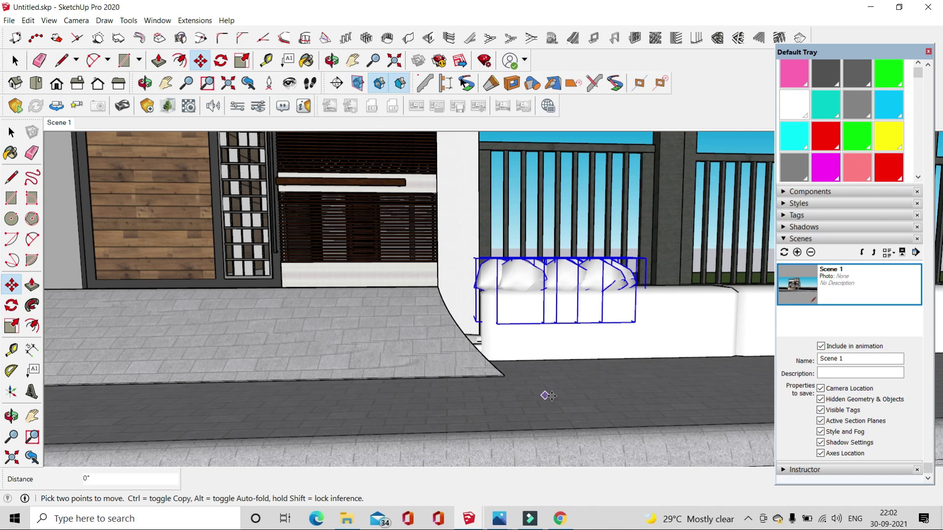
pyautogui.press('space')
pyautogui.moveTo(442, 383); pyautogui.dragTo(354, 390, button='middle')
# - Place Car 38 from the Enscape Vehicles category on the road
pyautogui.click(168, 106)
pyautogui.moveTo(495, 325)
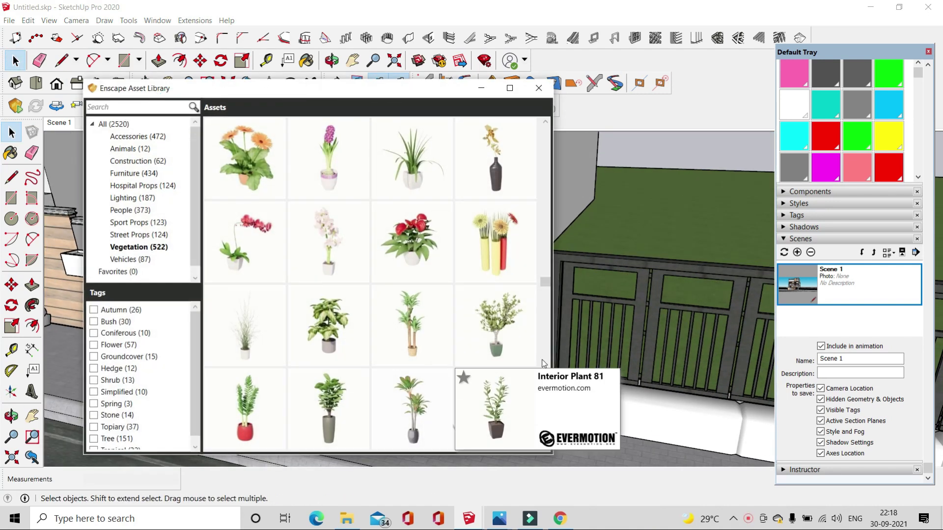
pyautogui.scroll(-5, 543, 363)
pyautogui.click(130, 259)
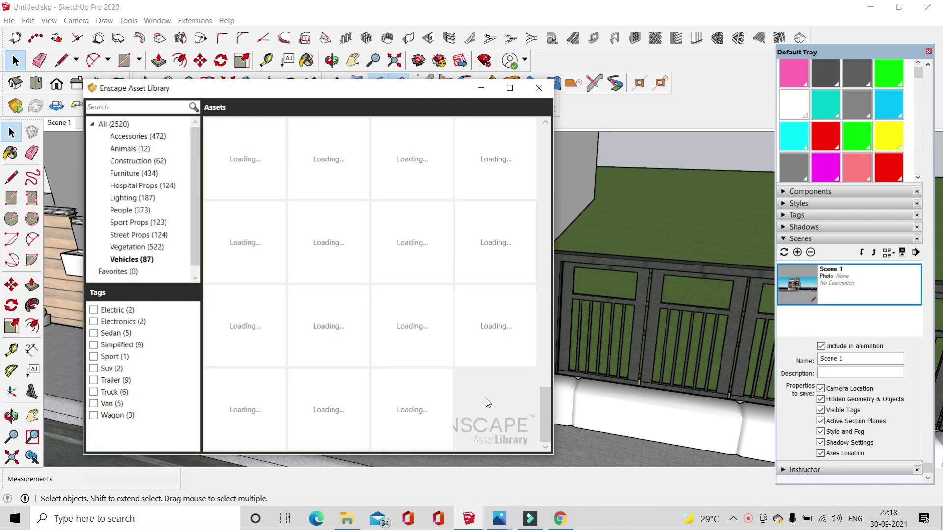
pyautogui.scroll(10, 485, 388)
pyautogui.scroll(-5, 506, 251)
pyautogui.scroll(3, 508, 211)
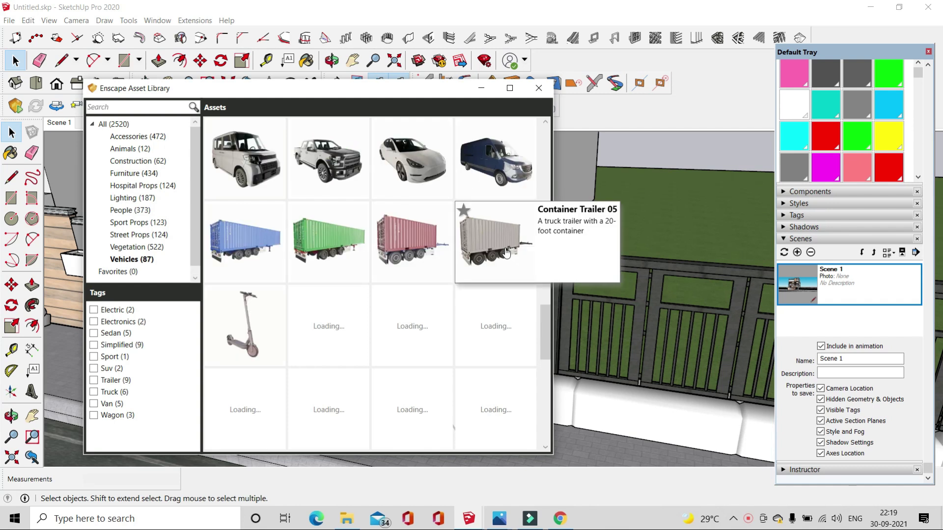
pyautogui.scroll(-5, 511, 200)
pyautogui.scroll(3, 552, 344)
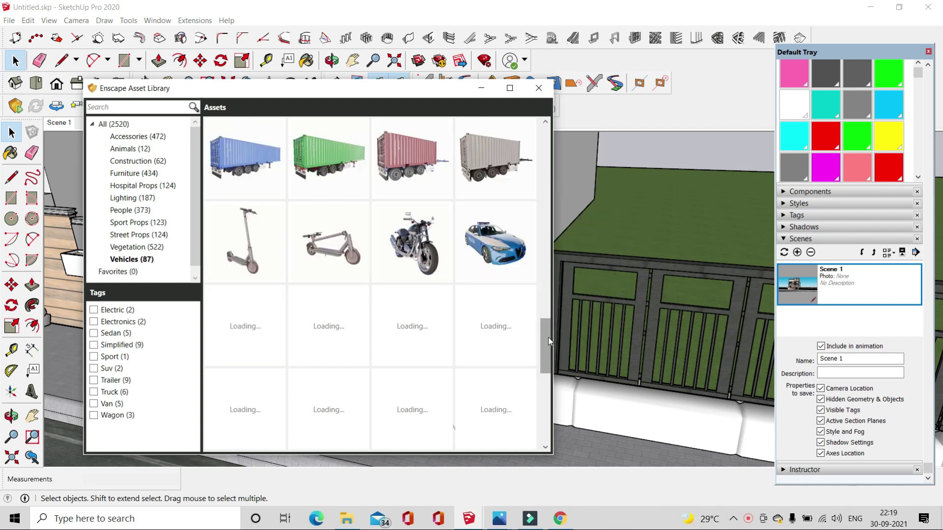
pyautogui.scroll(-1, 548, 336)
pyautogui.scroll(-2, 543, 324)
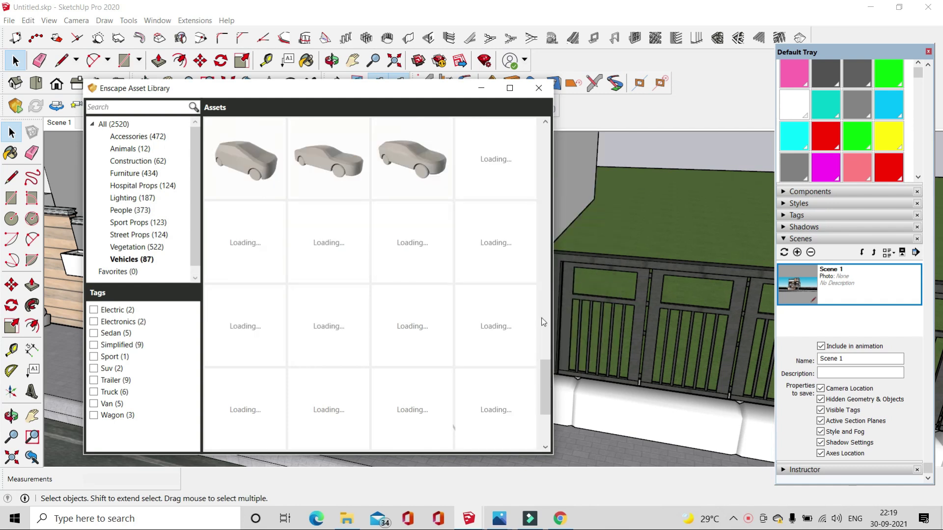
pyautogui.scroll(-1, 543, 321)
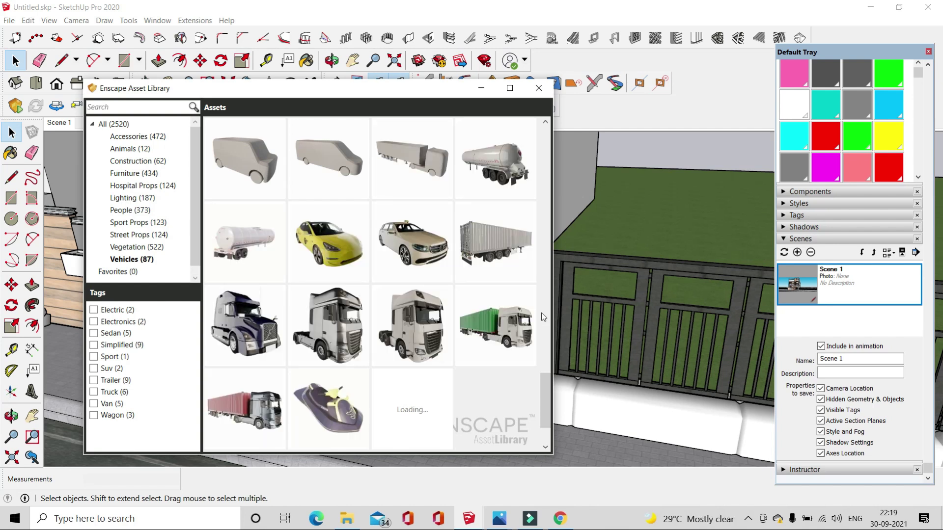
pyautogui.scroll(3, 542, 314)
pyautogui.scroll(3, 541, 313)
pyautogui.scroll(3, 537, 317)
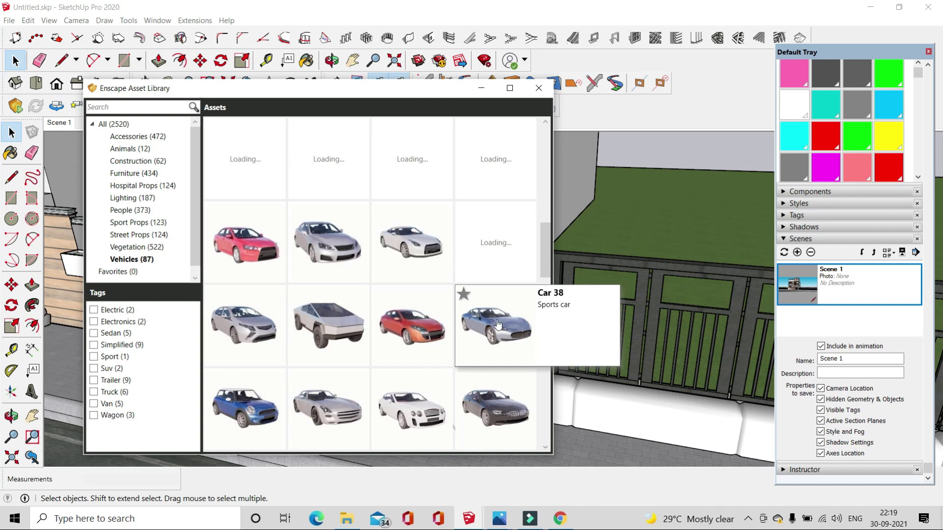
pyautogui.click(498, 324)
pyautogui.scroll(-5, 344, 294)
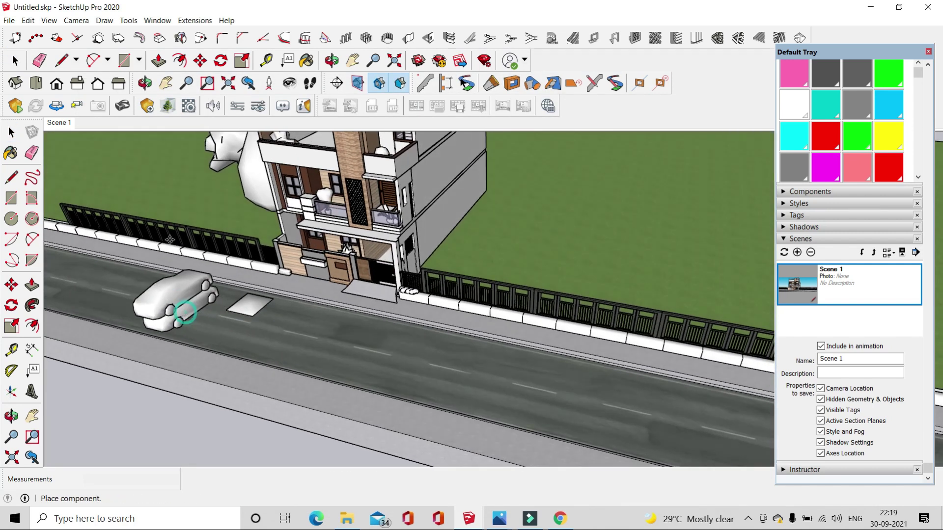
pyautogui.click(185, 313)
# - Rotate and move Car 38 so it runs along the road
pyautogui.press('q')
pyautogui.scroll(3, 221, 314)
pyautogui.moveTo(232, 339); pyautogui.dragTo(271, 307)
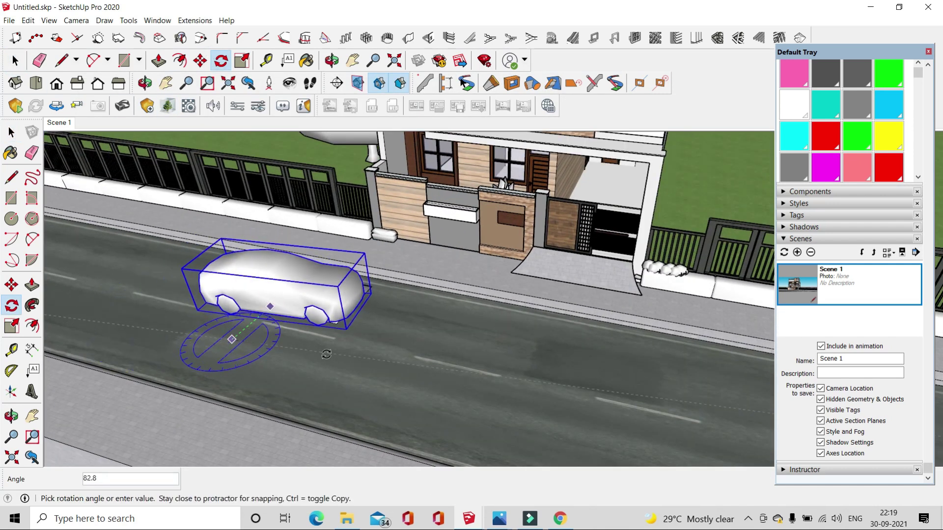
pyautogui.click(341, 365)
pyautogui.press('m')
pyautogui.click(470, 407)
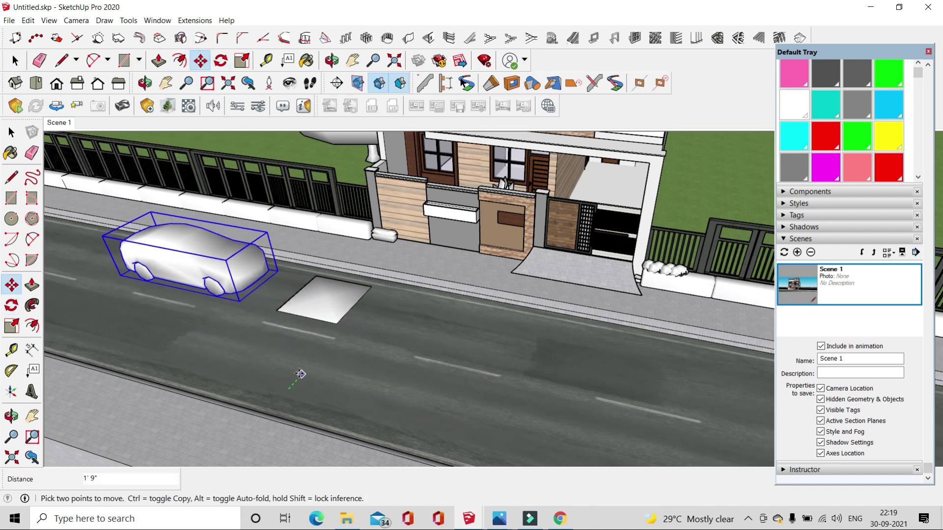
pyautogui.click(278, 362)
pyautogui.press('space')
# - Place a bicycle asset from the Enscape library on the pavement
pyautogui.click(167, 106)
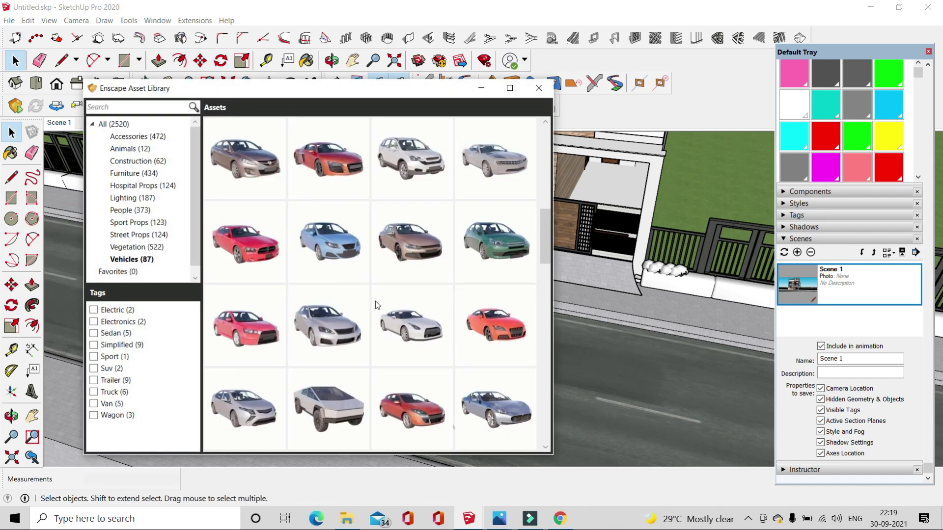
pyautogui.scroll(5, 375, 305)
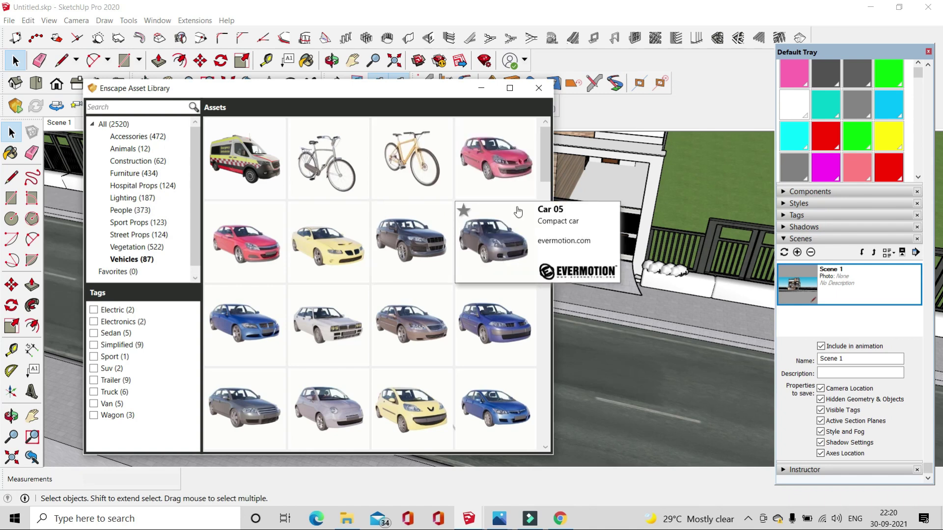
pyautogui.click(411, 157)
pyautogui.scroll(3, 491, 285)
pyautogui.scroll(3, 466, 280)
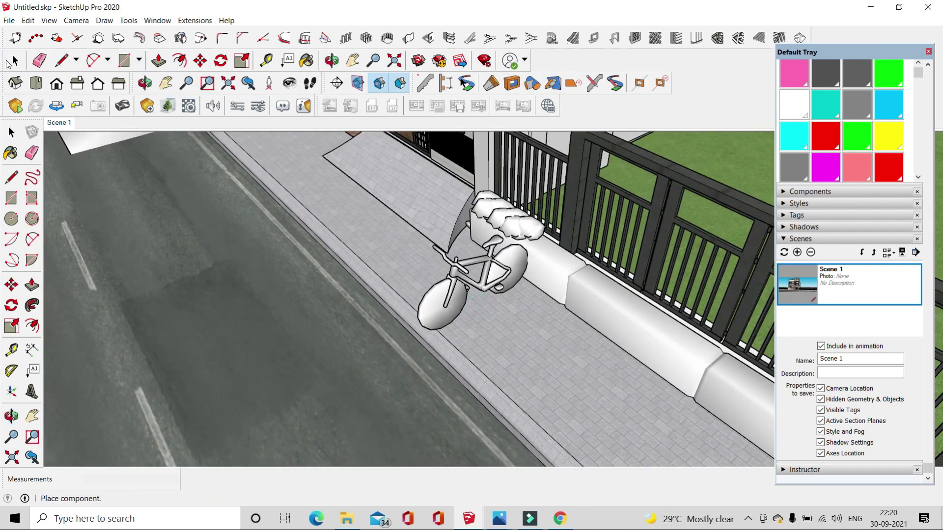
pyautogui.click(221, 61)
# - Turn the bicycle 90 degrees
pyautogui.click(516, 378)
pyautogui.click(568, 379)
pyautogui.click(568, 423)
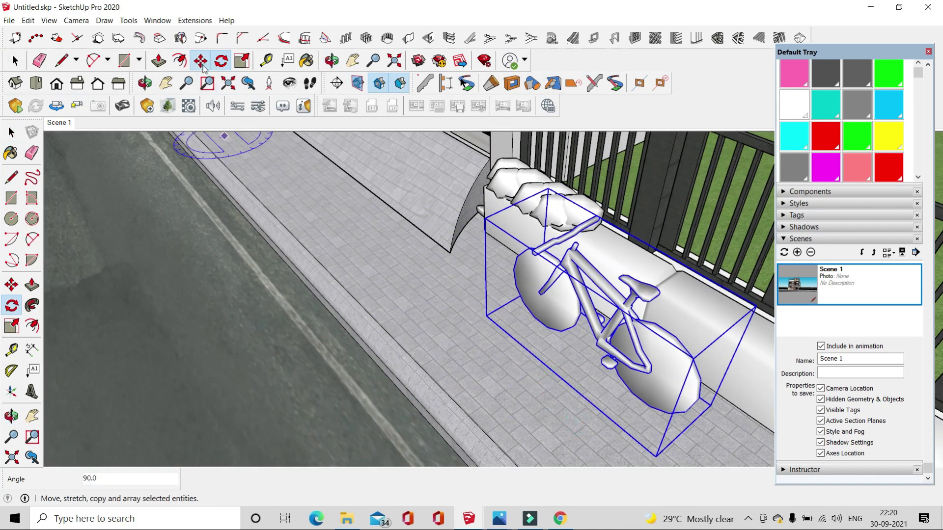
# - Move the bicycle against the planter by the gate
pyautogui.click(200, 60)
pyautogui.moveTo(564, 294); pyautogui.dragTo(600, 307, button='middle')
pyautogui.moveTo(533, 316); pyautogui.dragTo(539, 295, button='middle')
pyautogui.scroll(2, 507, 320)
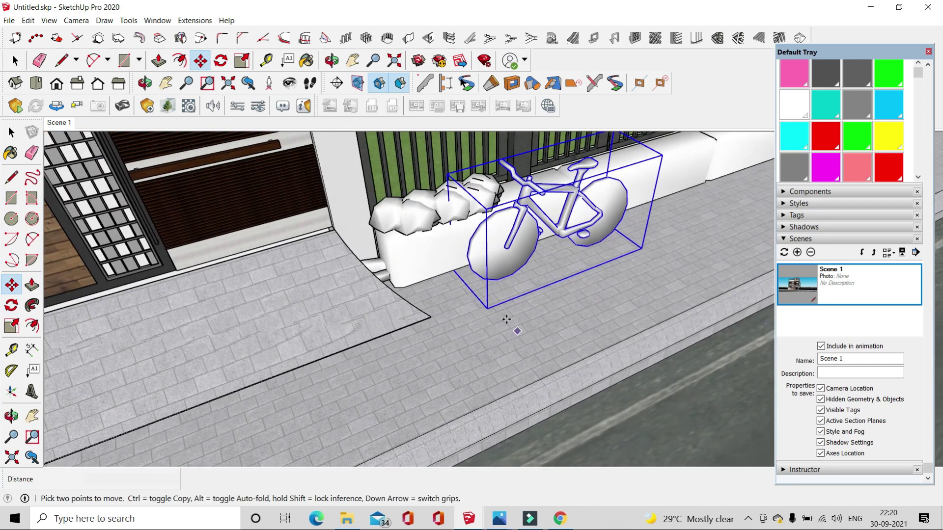
pyautogui.click(506, 319)
pyautogui.moveTo(493, 324)
pyautogui.mouseDown(button='middle')
pyautogui.moveTo(373, 343)
pyautogui.moveTo(412, 366)
pyautogui.mouseUp(button='middle')
pyautogui.press('space')
pyautogui.scroll(-3, 468, 318)
pyautogui.scroll(-3, 373, 343)
pyautogui.scroll(5, 413, 365)
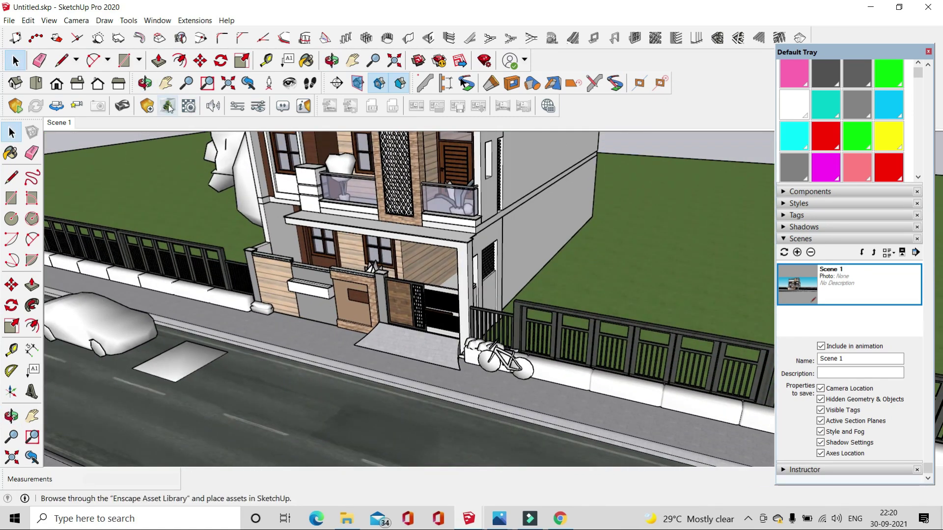
# - Place a second car on the road, rotated and slid to run along the street
pyautogui.click(168, 107)
pyautogui.click(368, 242)
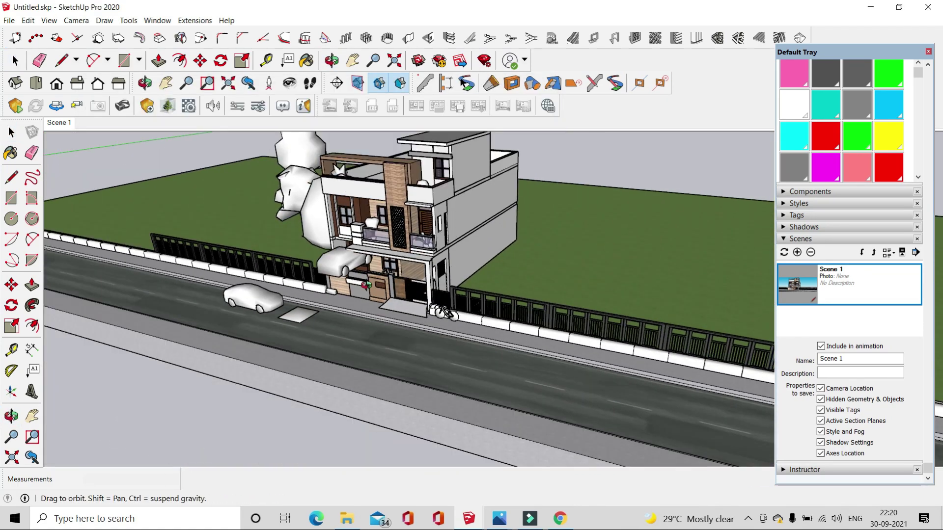
pyautogui.click(538, 395)
pyautogui.click(220, 60)
pyautogui.scroll(3, 508, 386)
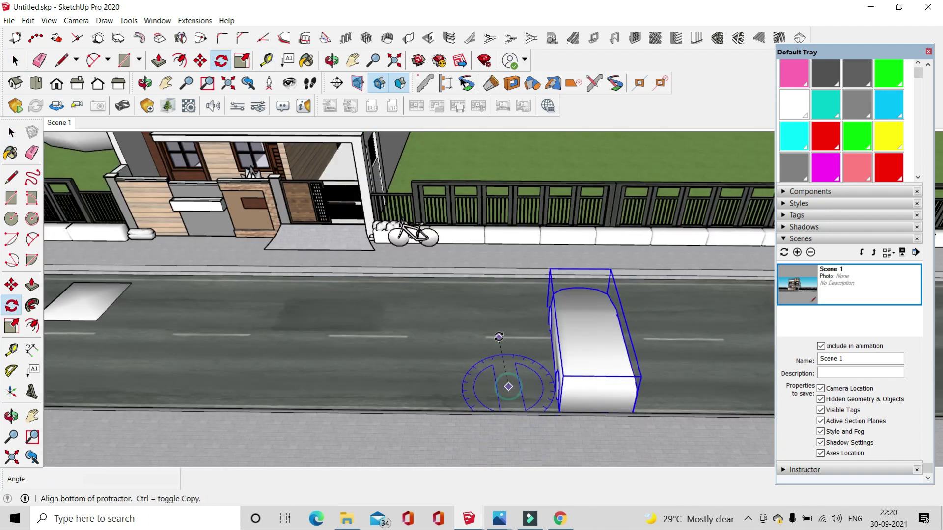
pyautogui.click(508, 386)
pyautogui.click(507, 329)
pyautogui.click(200, 60)
pyautogui.click(386, 368)
pyautogui.click(540, 405)
pyautogui.click(14, 60)
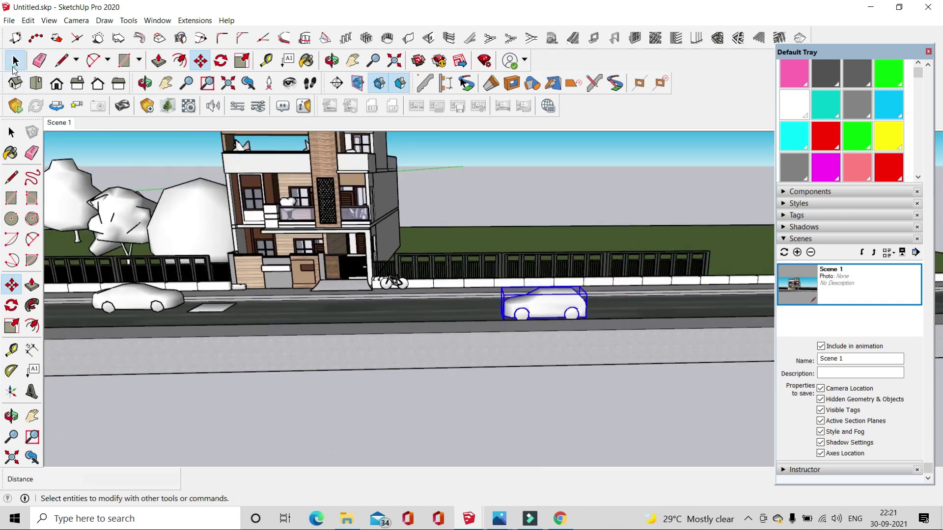
pyautogui.click(167, 107)
pyautogui.moveTo(411, 240)
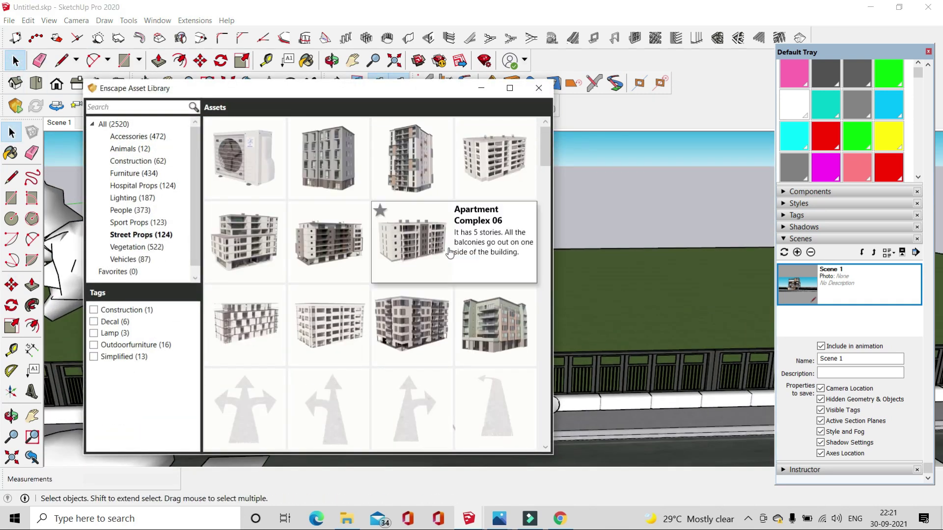
# - Place the Family House 02 asset beside the site and return to Scene 1
pyautogui.scroll(-5, 422, 314)
pyautogui.scroll(-3, 432, 275)
pyautogui.scroll(-3, 486, 268)
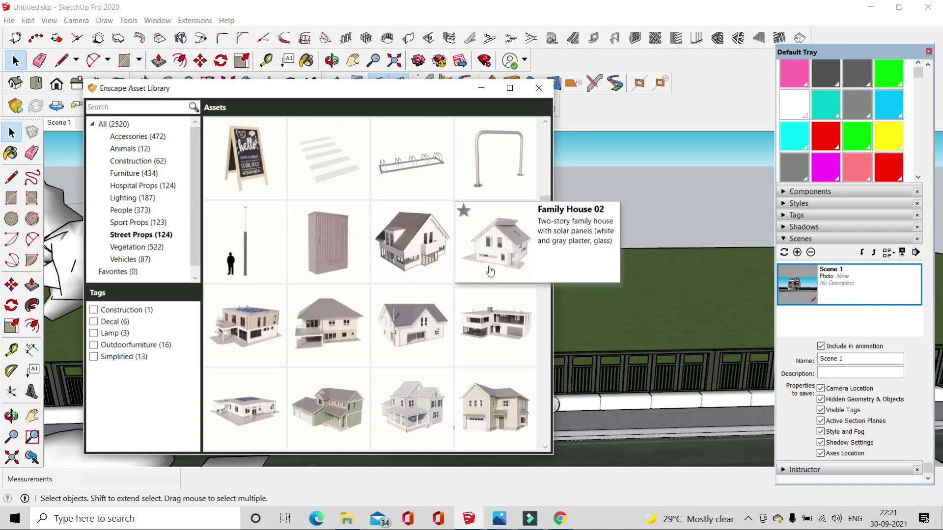
pyautogui.click(488, 267)
pyautogui.scroll(-10, 498, 416)
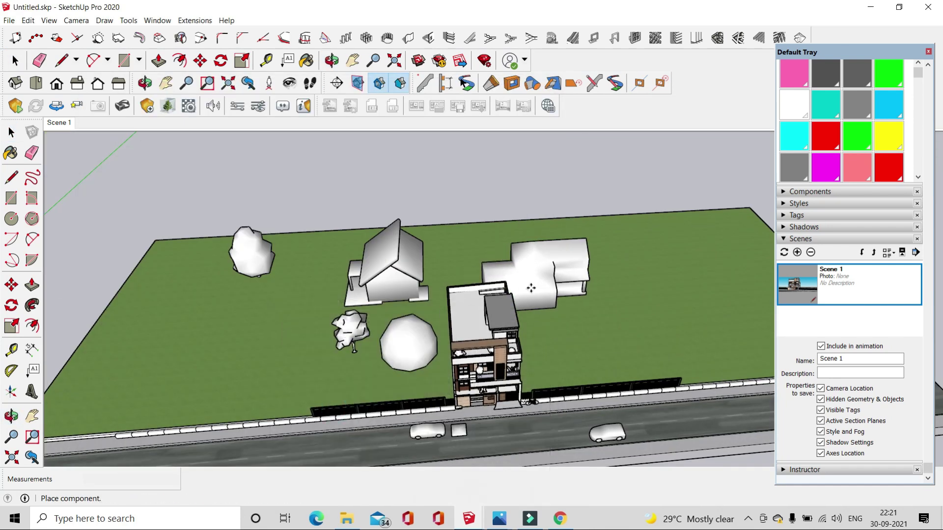
pyautogui.moveTo(531, 288)
pyautogui.mouseDown(button='middle')
pyautogui.moveTo(489, 200)
pyautogui.moveTo(503, 328)
pyautogui.mouseUp(button='middle')
pyautogui.scroll(-5, 503, 328)
pyautogui.scroll(2, 642, 361)
pyautogui.click(59, 122)
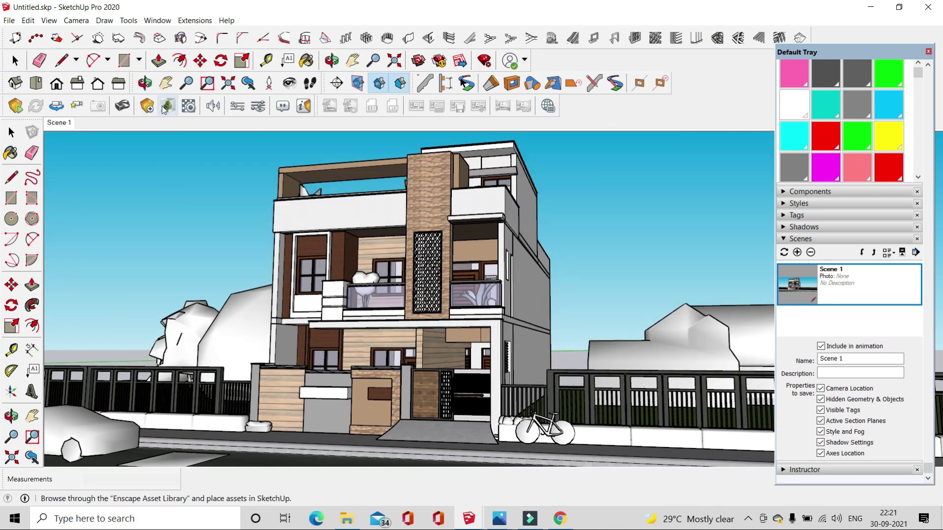
# - Place two large Vegetation trees, one near the house and one beside the street
pyautogui.click(168, 106)
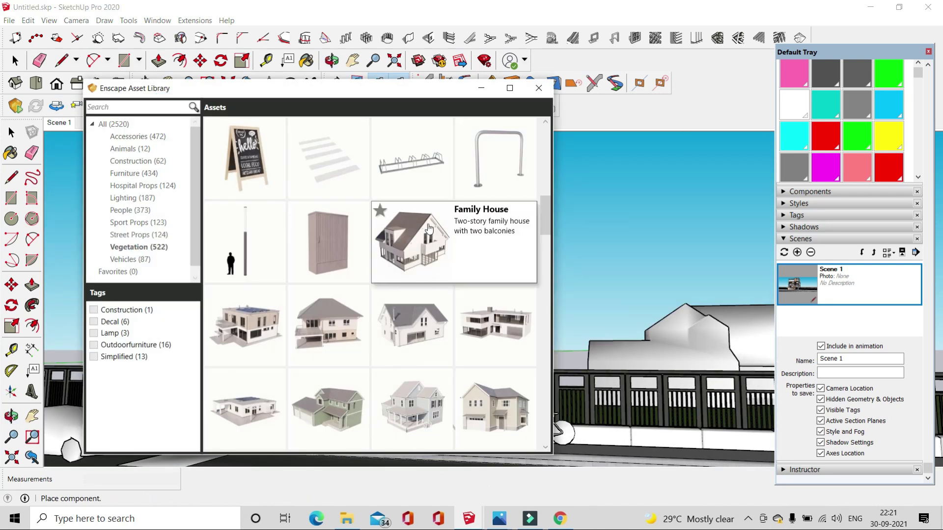
pyautogui.click(477, 208)
pyautogui.scroll(-5, 515, 416)
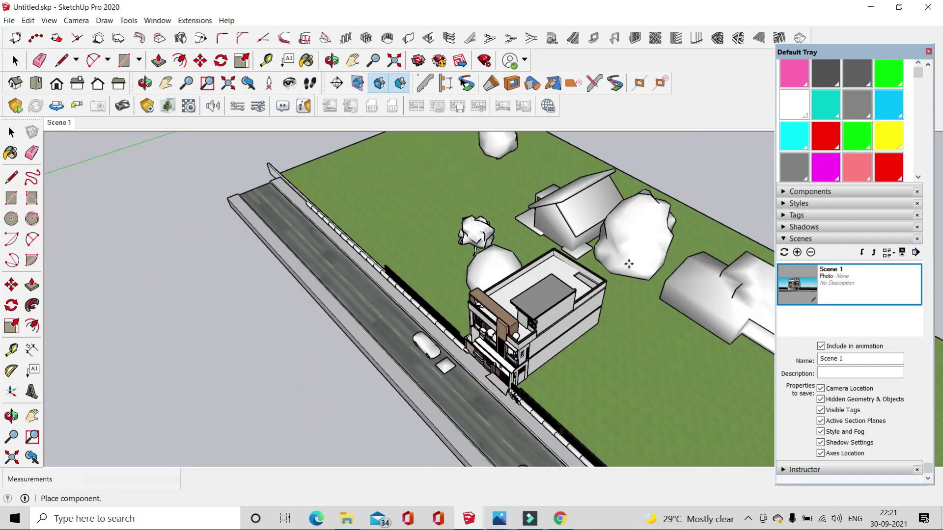
pyautogui.click(633, 278)
pyautogui.click(483, 206)
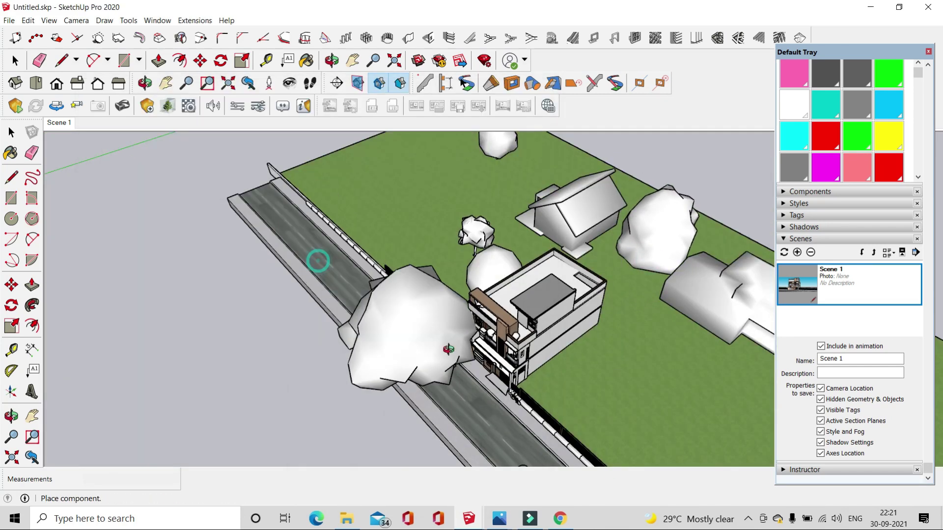
pyautogui.moveTo(318, 271); pyautogui.dragTo(636, 191, button='middle')
pyautogui.click(11, 132)
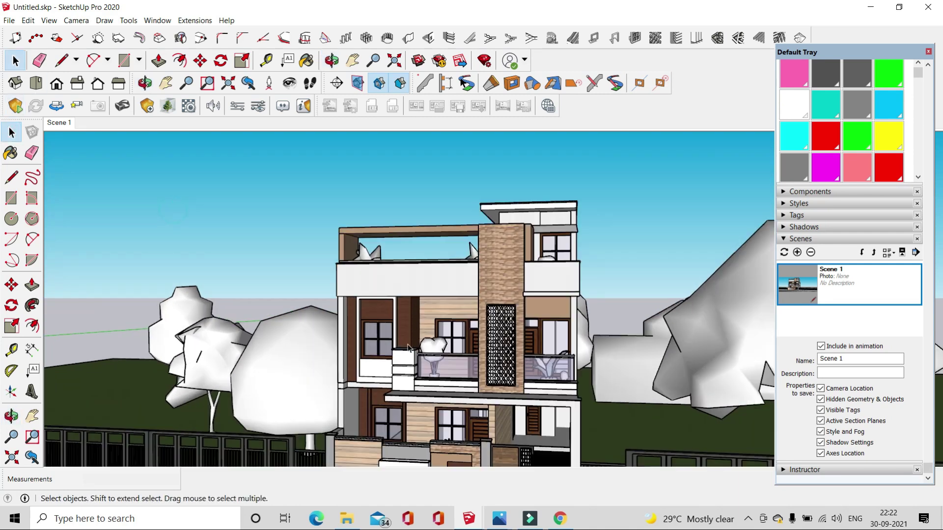
# - Orbit back to a close view of the house front and upper balcony
pyautogui.scroll(3, 442, 344)
pyautogui.moveTo(442, 344); pyautogui.dragTo(491, 393, button='middle')
pyautogui.scroll(3, 525, 406)
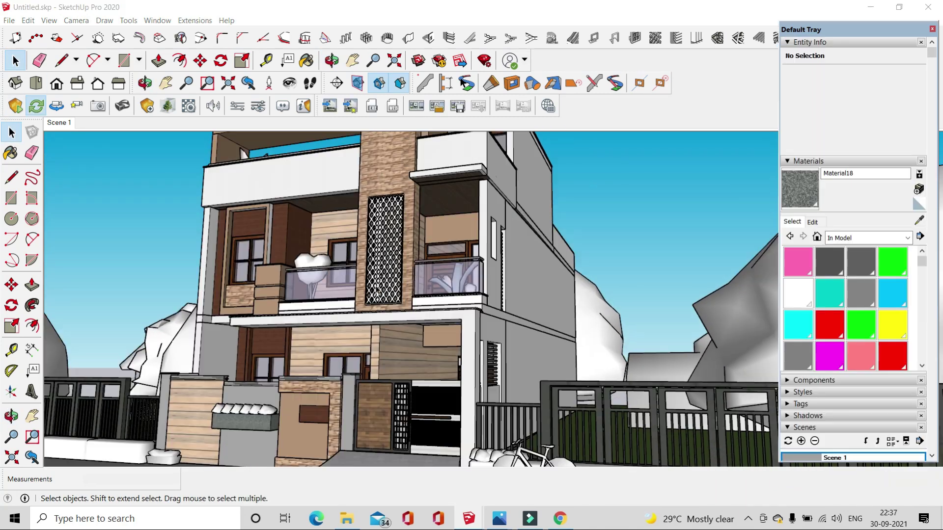
pyautogui.moveTo(442, 294)
pyautogui.mouseDown(button='middle')
pyautogui.moveTo(437, 206)
pyautogui.moveTo(451, 215)
pyautogui.mouseUp(button='middle')
pyautogui.scroll(3, 437, 185)
pyautogui.scroll(2, 437, 185)
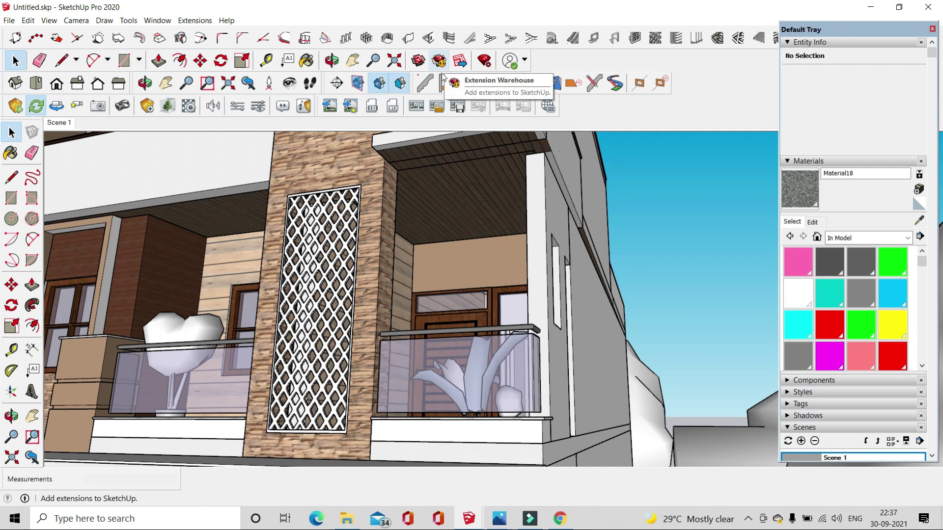
# - Extrude the circle on the plank porch ceiling into a short hanging cylinder
pyautogui.click(139, 60)
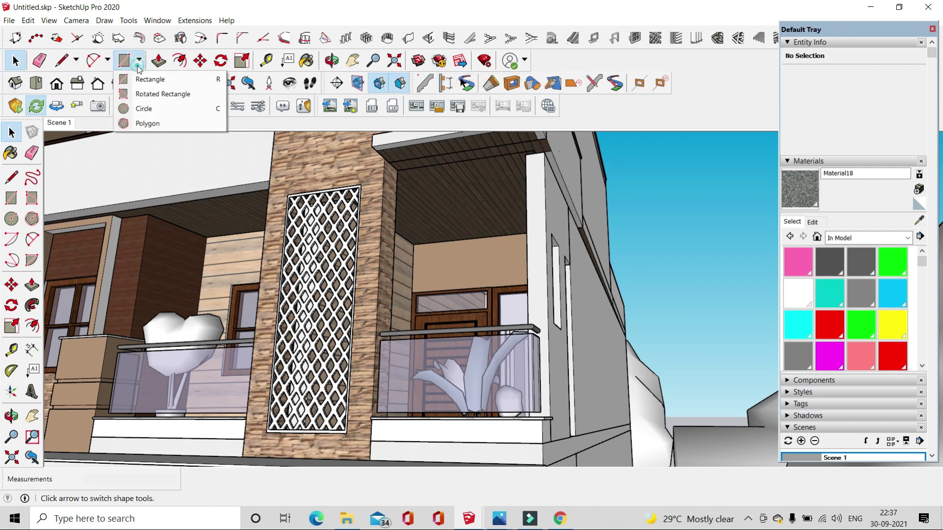
pyautogui.click(139, 108)
pyautogui.moveTo(420, 174); pyautogui.dragTo(425, 151, button='middle')
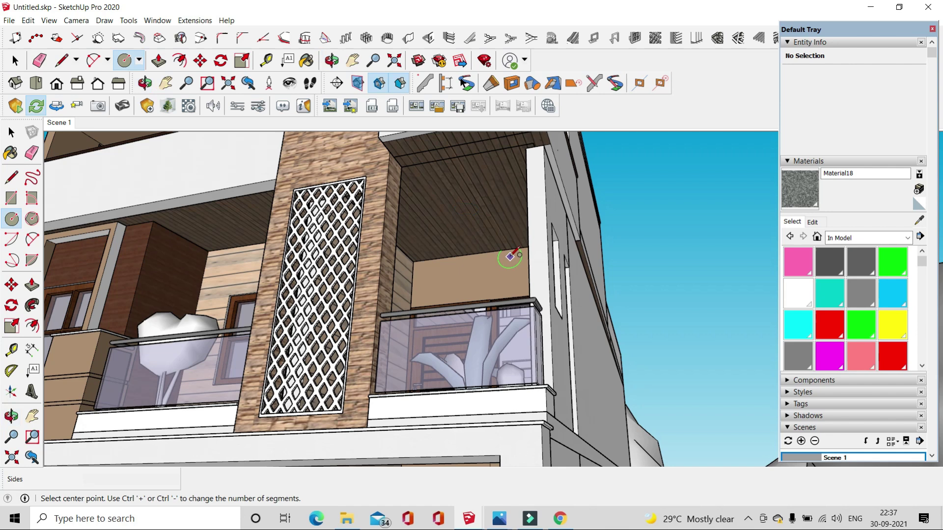
pyautogui.moveTo(497, 262); pyautogui.dragTo(505, 217, button='middle')
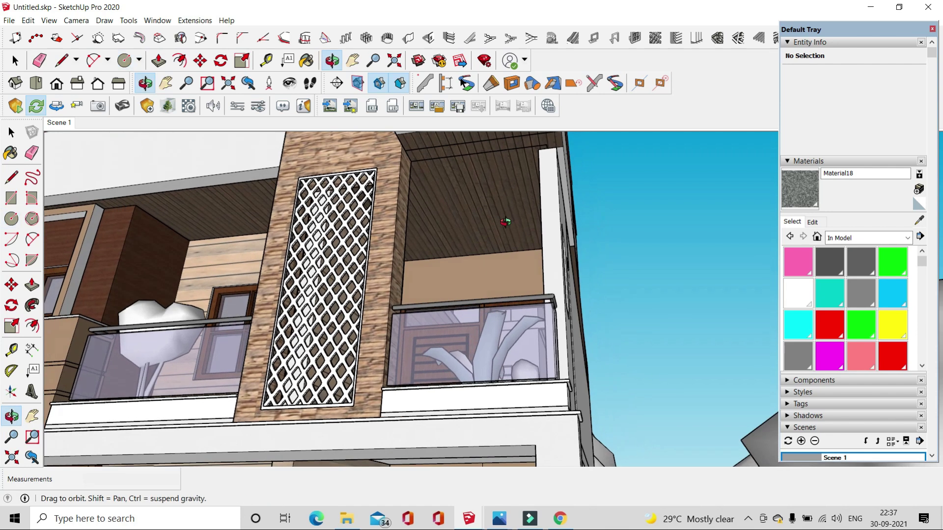
pyautogui.scroll(2, 474, 204)
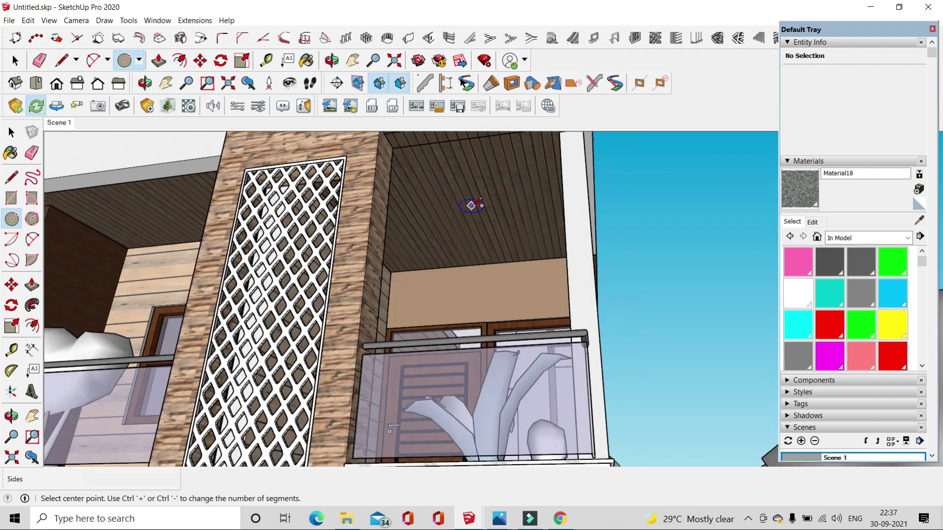
pyautogui.scroll(3, 474, 208)
pyautogui.scroll(2, 470, 208)
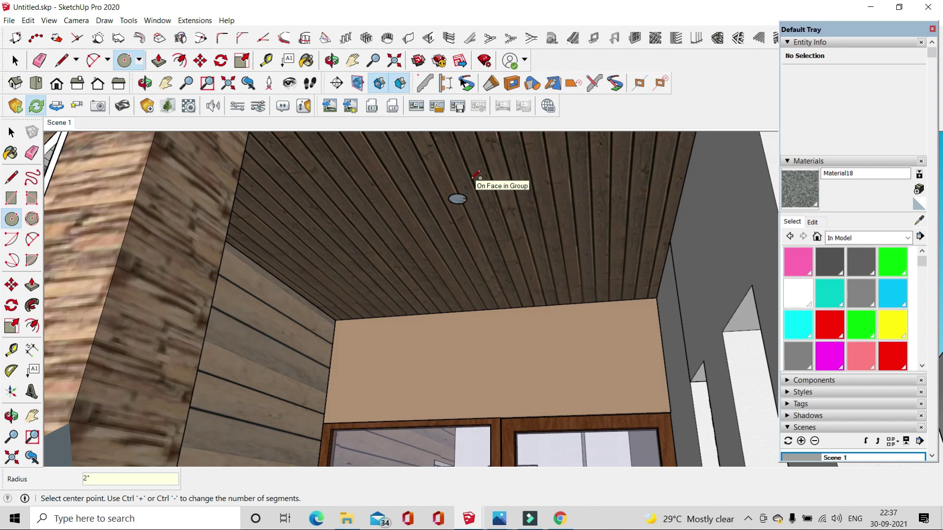
pyautogui.scroll(2, 470, 207)
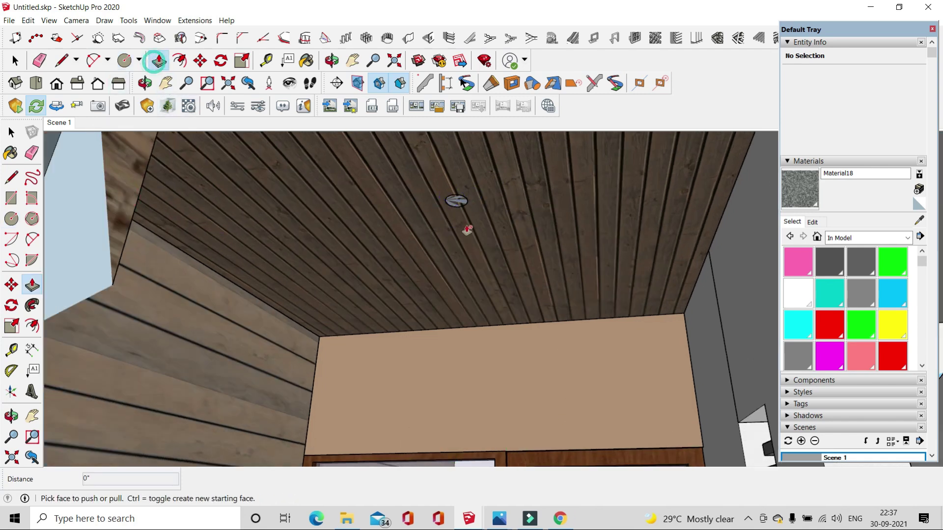
pyautogui.scroll(3, 467, 230)
pyautogui.moveTo(482, 238)
pyautogui.mouseDown(button='middle')
pyautogui.moveTo(500, 326)
pyautogui.moveTo(481, 296)
pyautogui.mouseUp(button='middle')
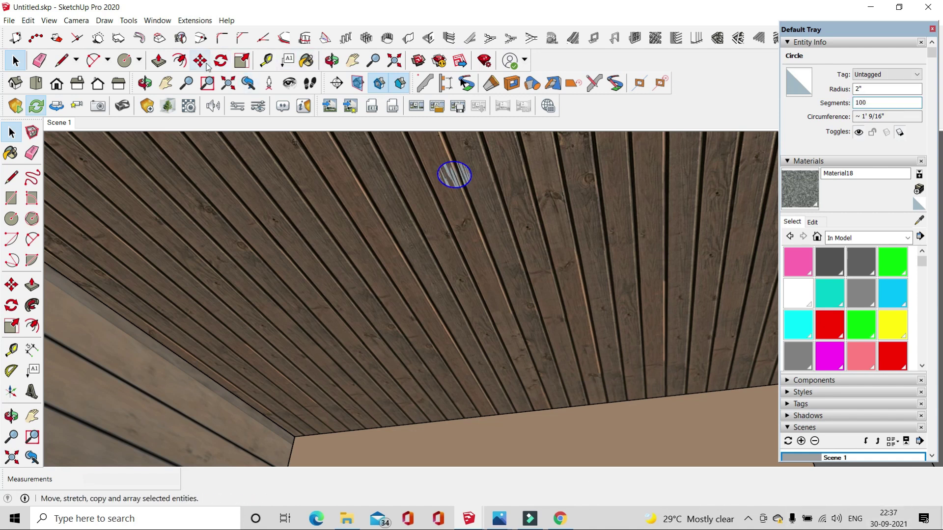
pyautogui.click(453, 181)
pyautogui.write('2"')
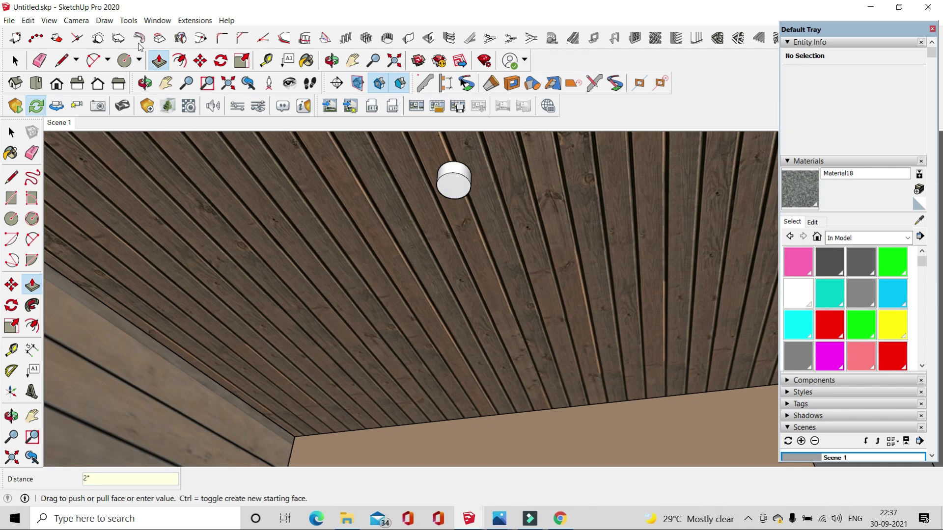
# - Offset a smaller circle inside the cylinder's bottom face
pyautogui.click(181, 66)
pyautogui.click(448, 188)
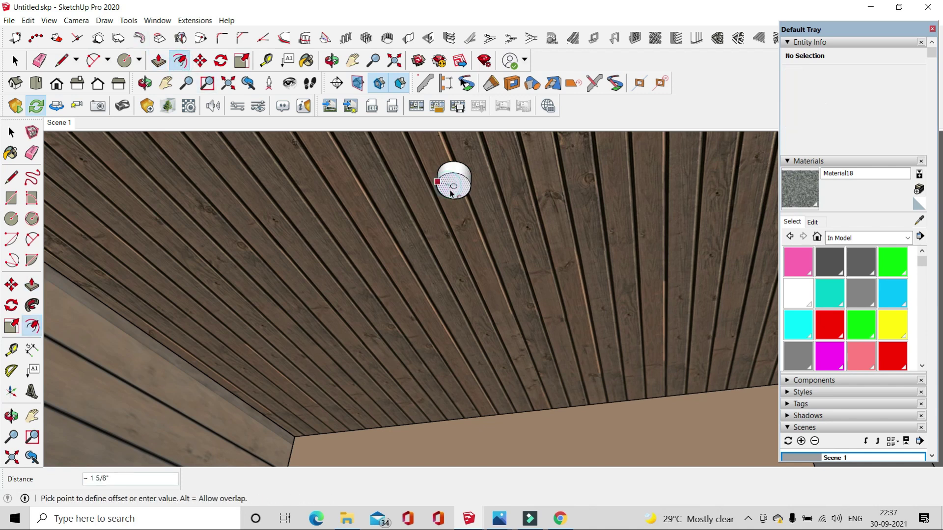
pyautogui.click(445, 181)
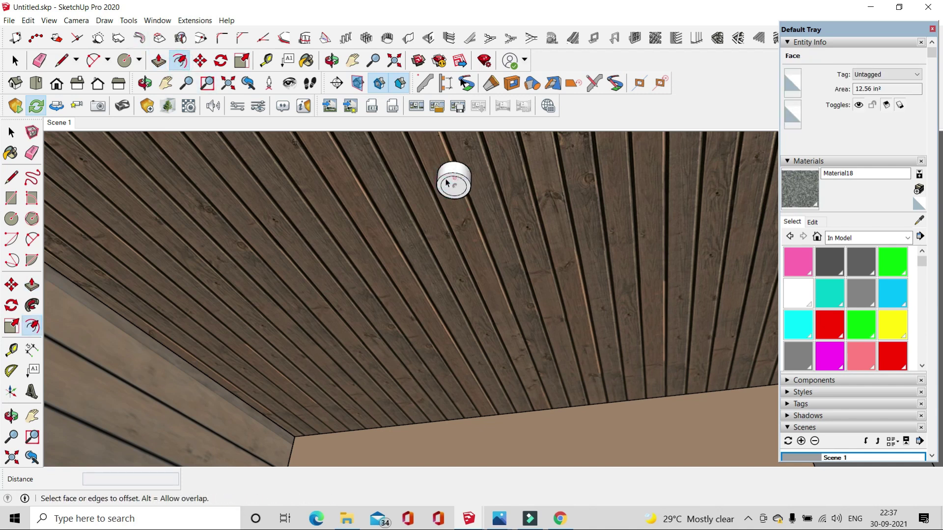
# - Push/pull the inner circle to recess a ring into the lamp face, then return to Select
pyautogui.click(159, 61)
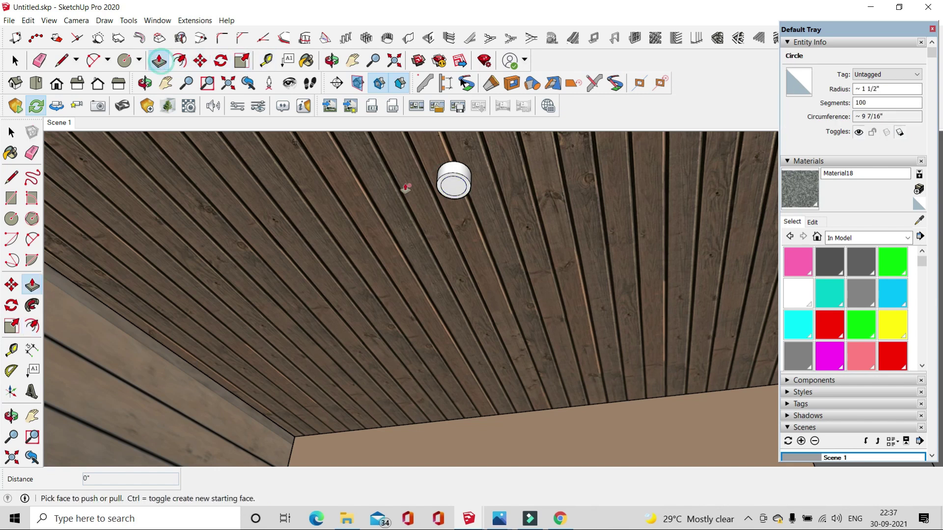
pyautogui.click(451, 193)
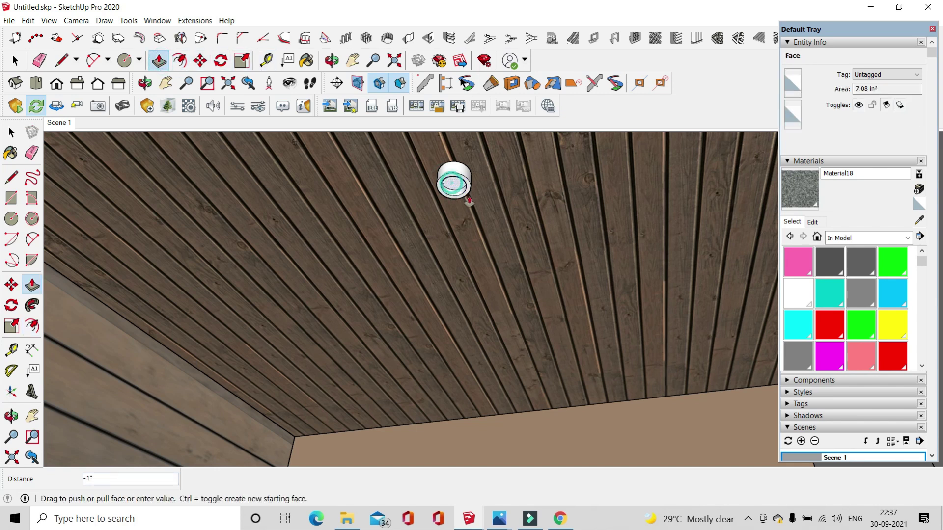
pyautogui.moveTo(468, 201); pyautogui.dragTo(504, 199, button='middle')
pyautogui.click(505, 198)
pyautogui.press('space')
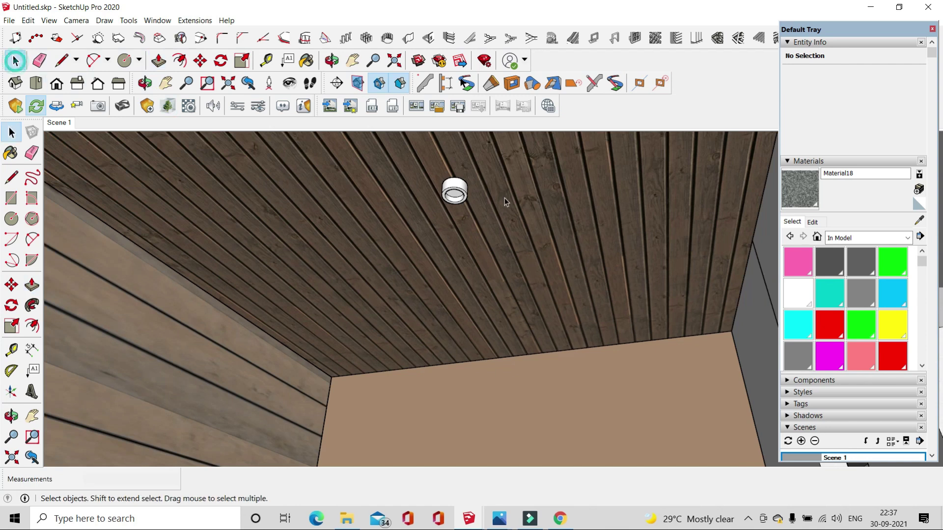
# - Triple-click the ceiling cylinder and make it a component named Component#1
pyautogui.tripleClick(452, 191)
pyautogui.rightClick(452, 191)
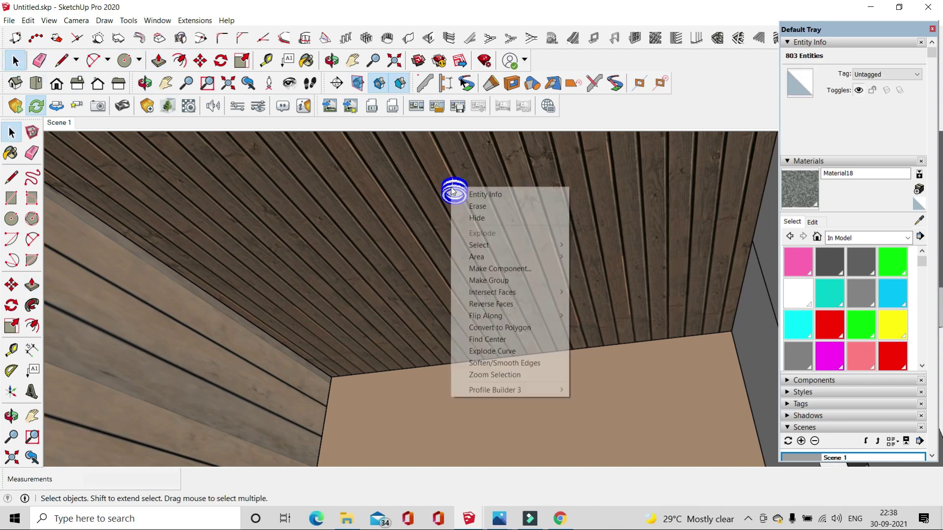
pyautogui.click(505, 269)
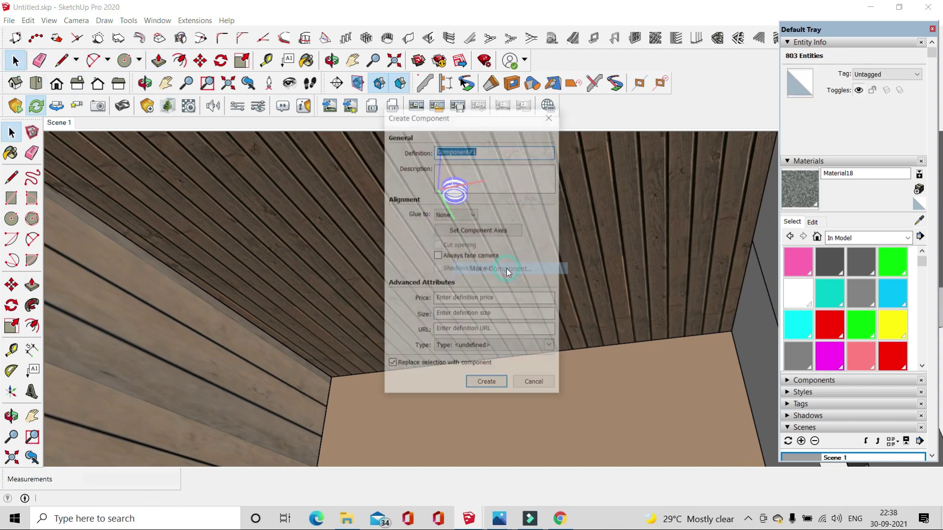
pyautogui.click(488, 384)
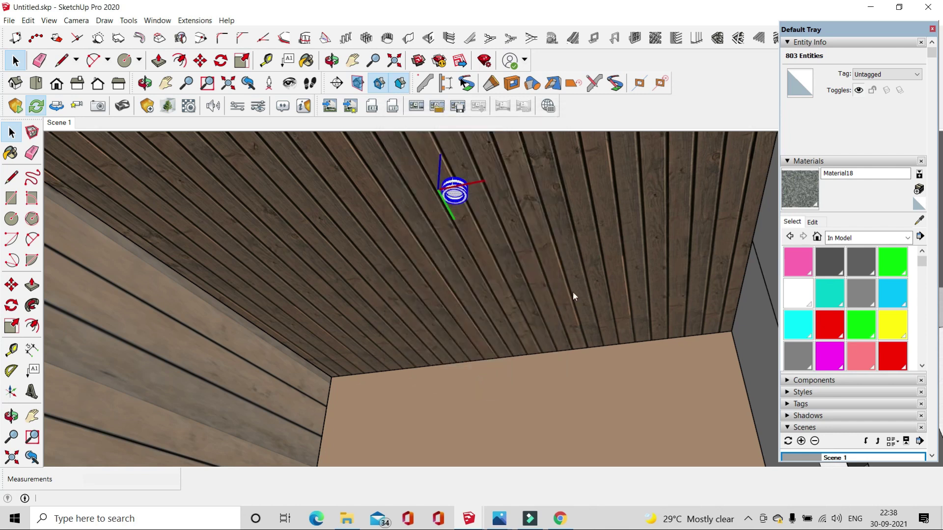
pyautogui.scroll(-2, 573, 290)
pyautogui.scroll(-2, 572, 290)
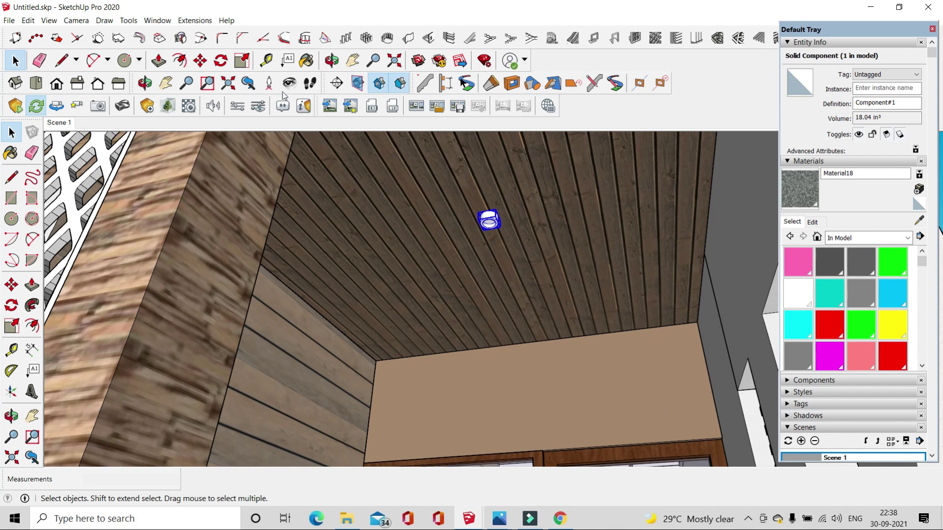
# - Copy the lamp component with Move plus Ctrl onto the right porch ceiling
pyautogui.click(200, 60)
pyautogui.scroll(2, 512, 225)
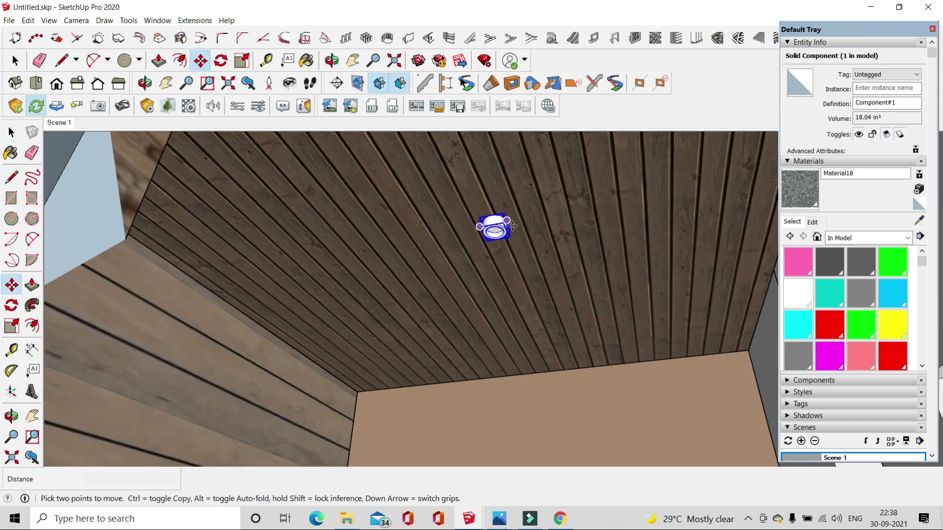
pyautogui.click(525, 228)
pyautogui.press('ctrl')
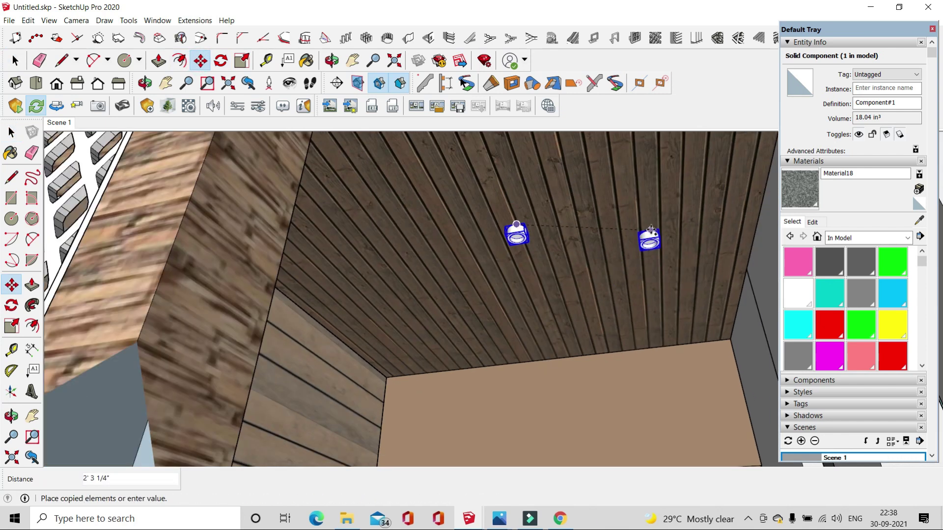
pyautogui.scroll(-3, 646, 238)
pyautogui.scroll(-2, 654, 221)
pyautogui.moveTo(459, 242); pyautogui.dragTo(401, 250, button='middle')
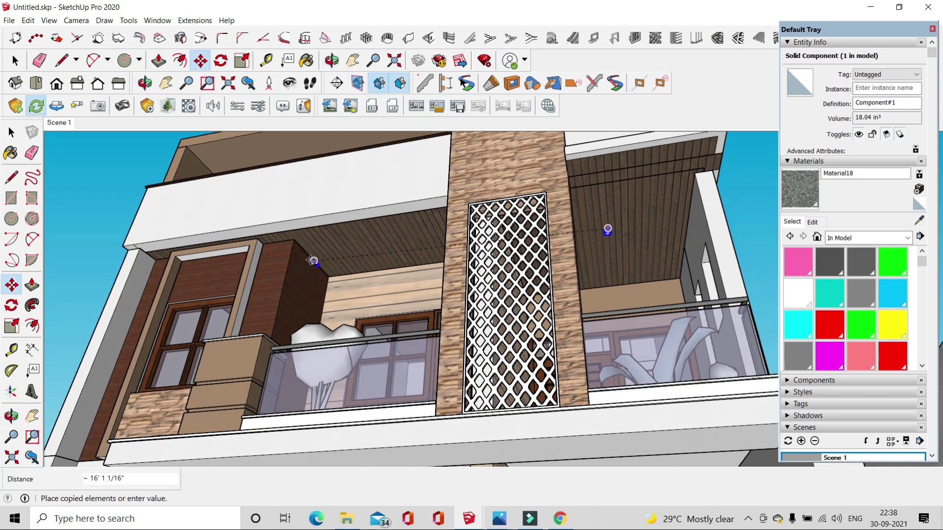
pyautogui.click(313, 262)
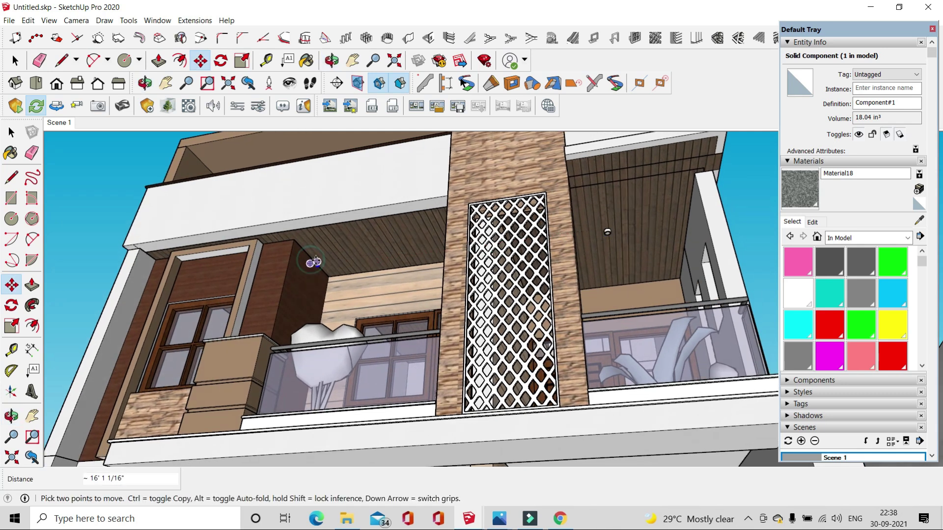
# - Reposition the left lamp and copy it down under the lower porch ceiling
pyautogui.click(295, 240)
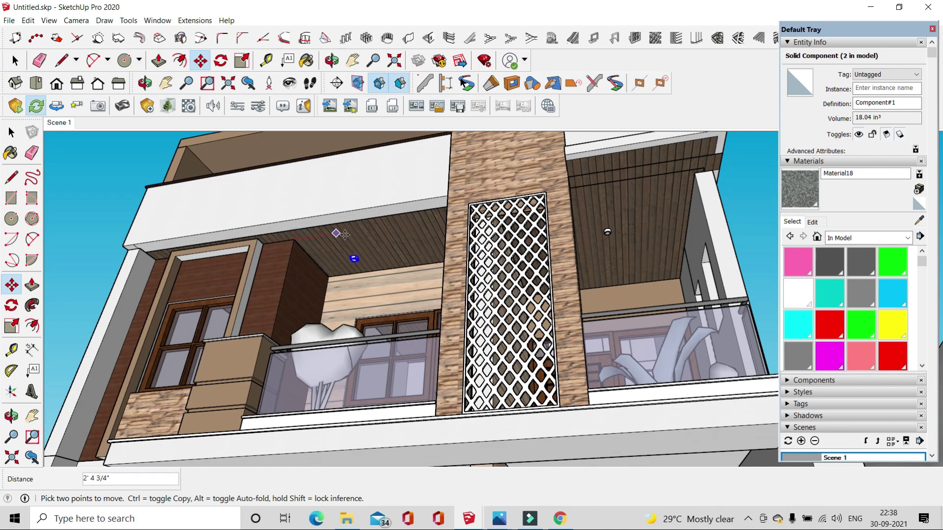
pyautogui.click(383, 228)
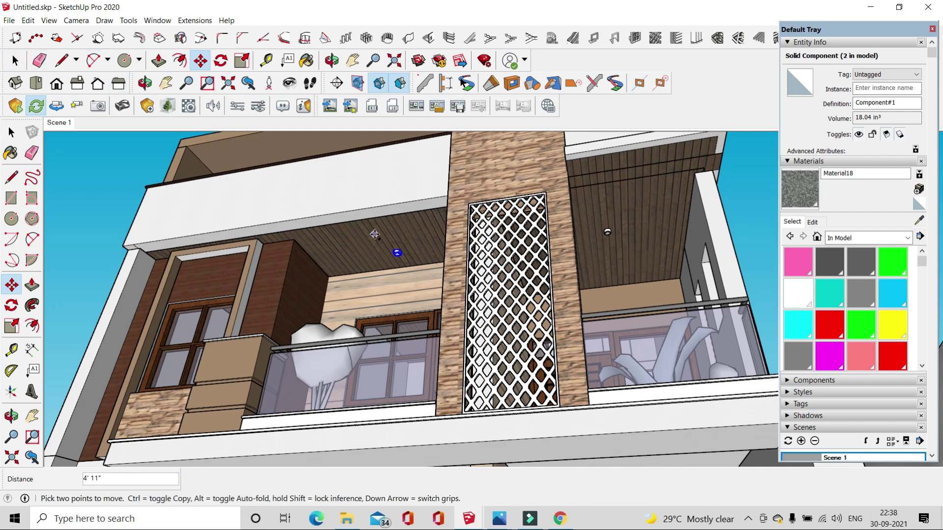
pyautogui.press('ctrl')
pyautogui.click(294, 235)
pyautogui.scroll(5, 308, 223)
pyautogui.moveTo(307, 223)
pyautogui.mouseDown(button='middle')
pyautogui.moveTo(384, 347)
pyautogui.moveTo(344, 245)
pyautogui.mouseUp(button='middle')
pyautogui.scroll(-5, 392, 363)
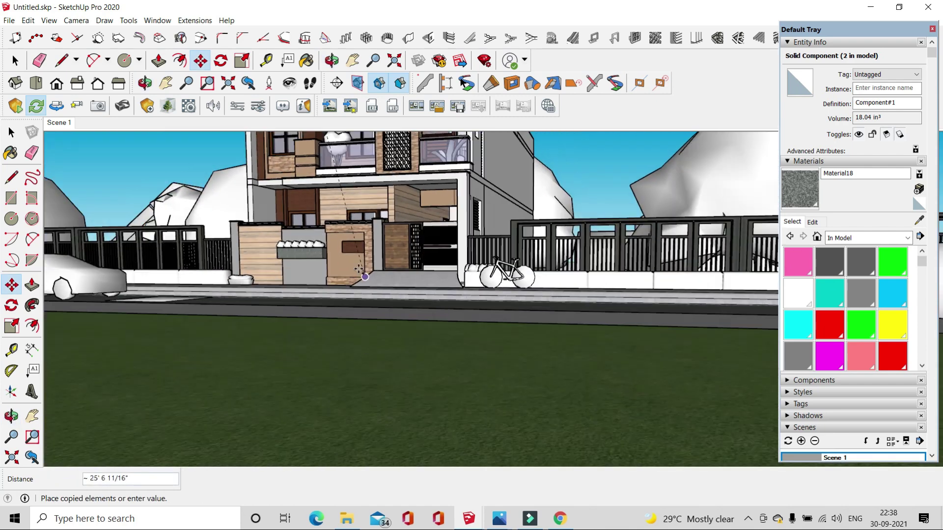
pyautogui.scroll(3, 324, 164)
pyautogui.scroll(3, 324, 164)
pyautogui.scroll(2, 339, 210)
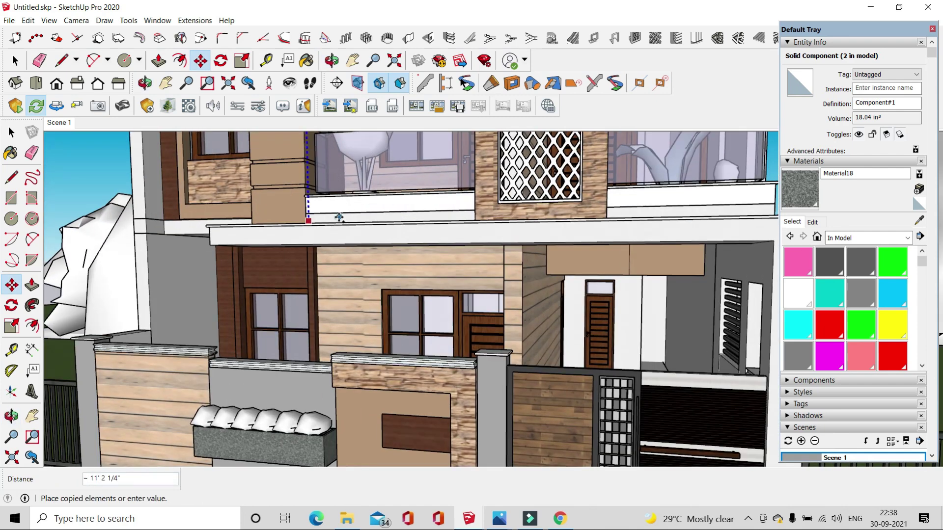
pyautogui.scroll(3, 338, 210)
pyautogui.moveTo(339, 210); pyautogui.dragTo(323, 163, button='middle')
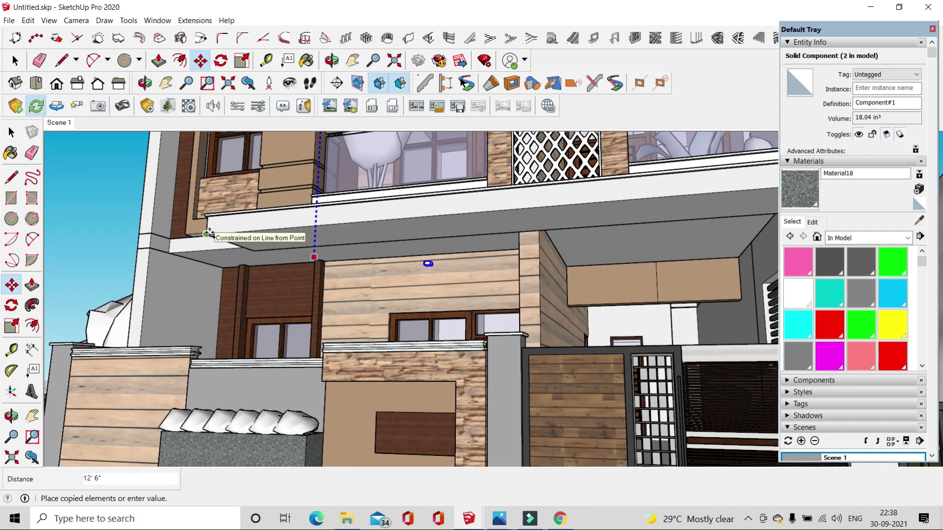
pyautogui.click(292, 255)
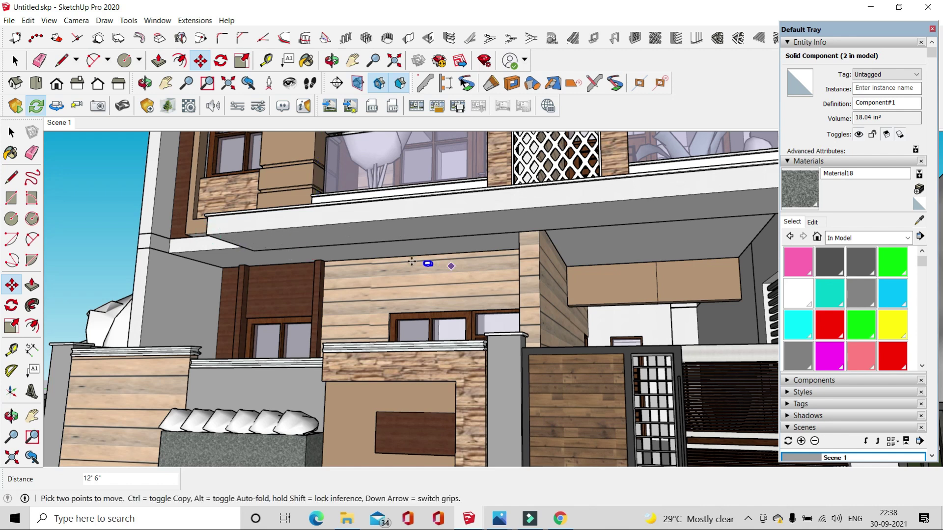
# - Copy further lamps along the lower porch ceiling until five lamps are placed
pyautogui.scroll(3, 412, 261)
pyautogui.scroll(3, 433, 256)
pyautogui.click(431, 262)
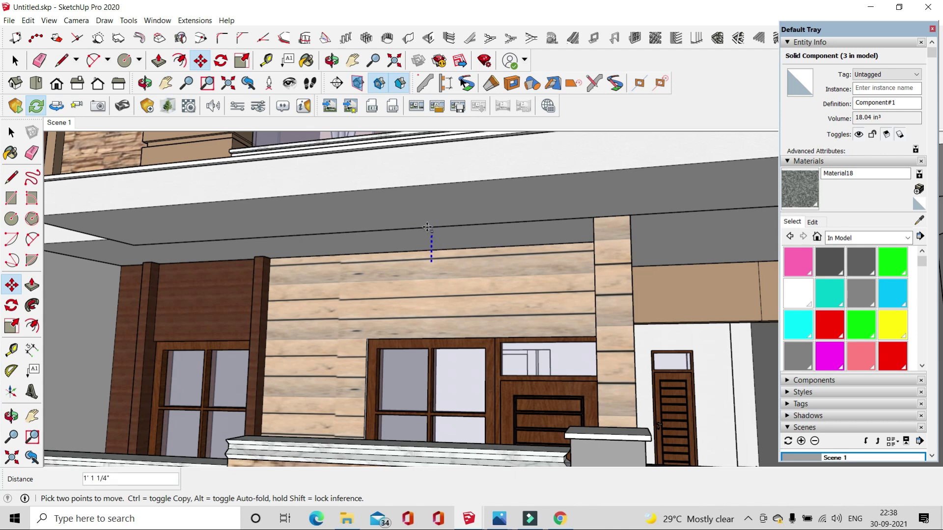
pyautogui.moveTo(430, 228)
pyautogui.mouseDown(button='middle')
pyautogui.moveTo(382, 189)
pyautogui.moveTo(408, 236)
pyautogui.mouseUp(button='middle')
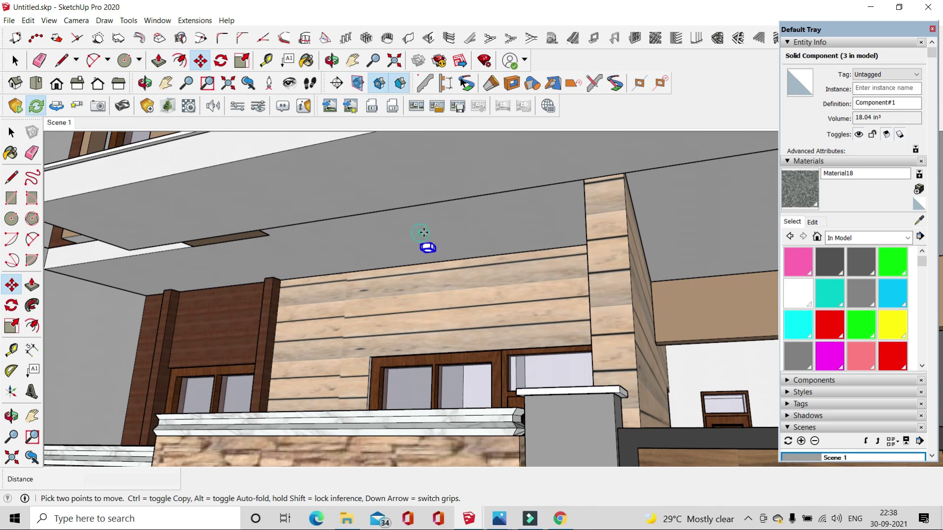
pyautogui.click(421, 232)
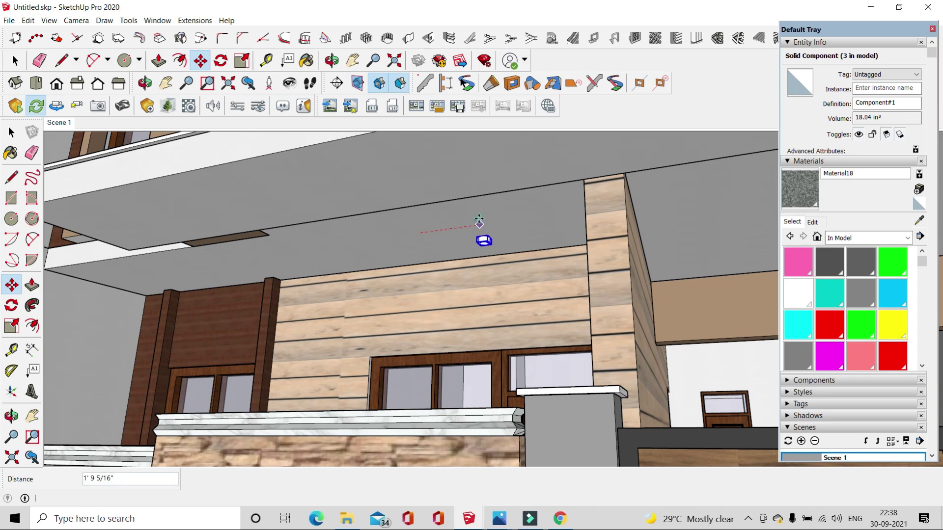
pyautogui.press('ctrl')
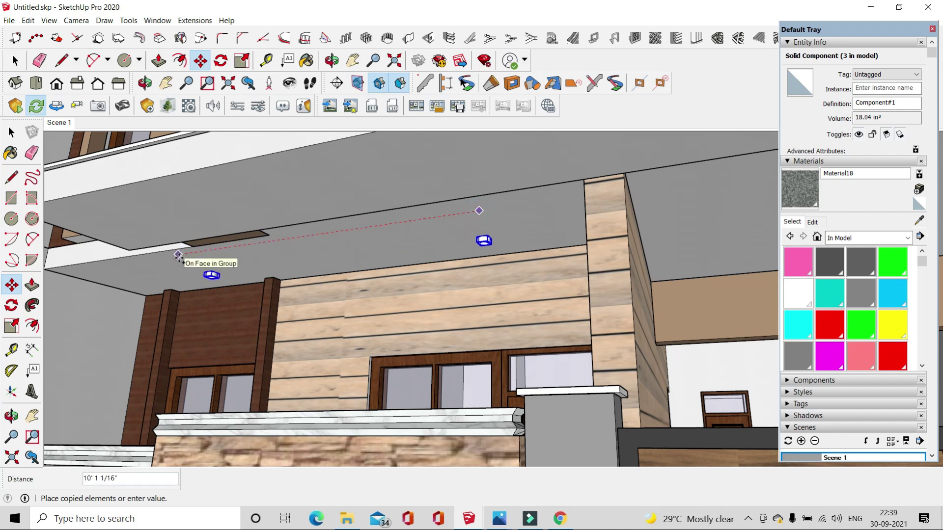
pyautogui.click(178, 255)
pyautogui.click(176, 256)
pyautogui.scroll(-2, 176, 256)
pyautogui.scroll(-1, 175, 256)
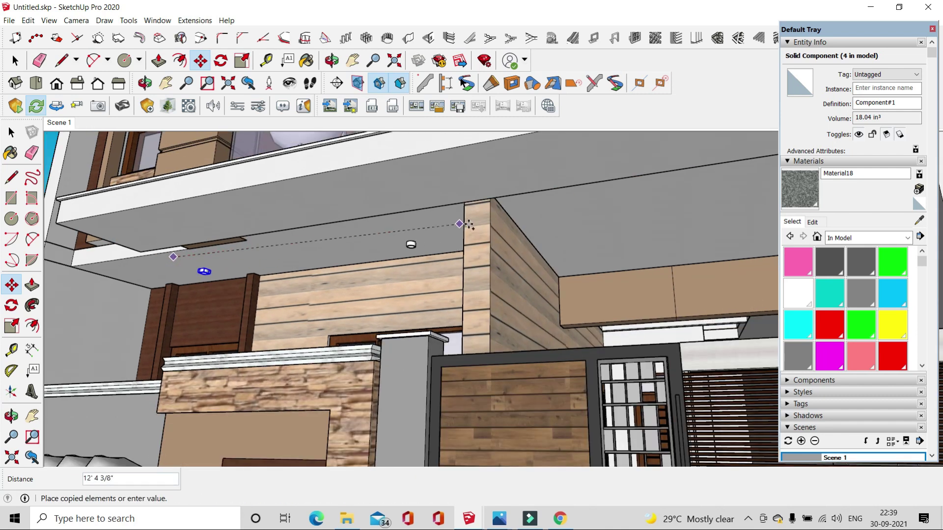
pyautogui.scroll(-1, 467, 225)
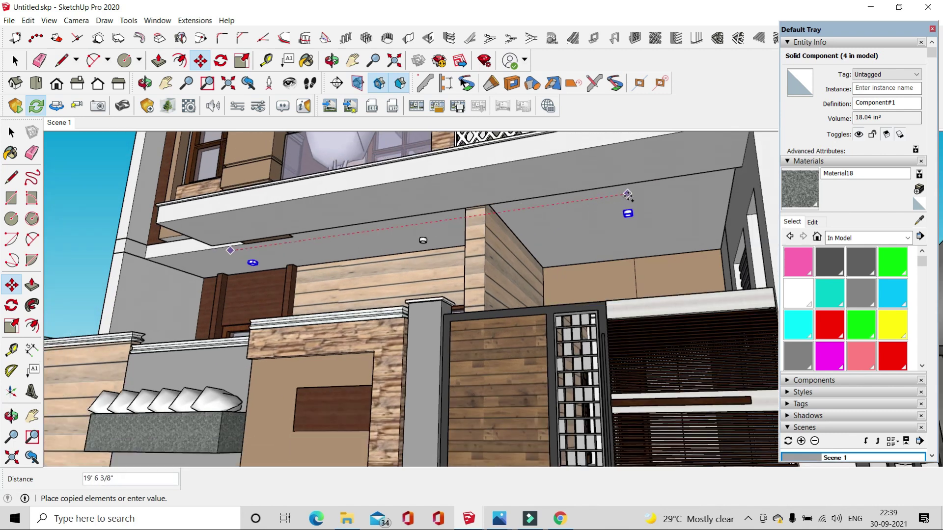
pyautogui.click(623, 196)
pyautogui.press('space')
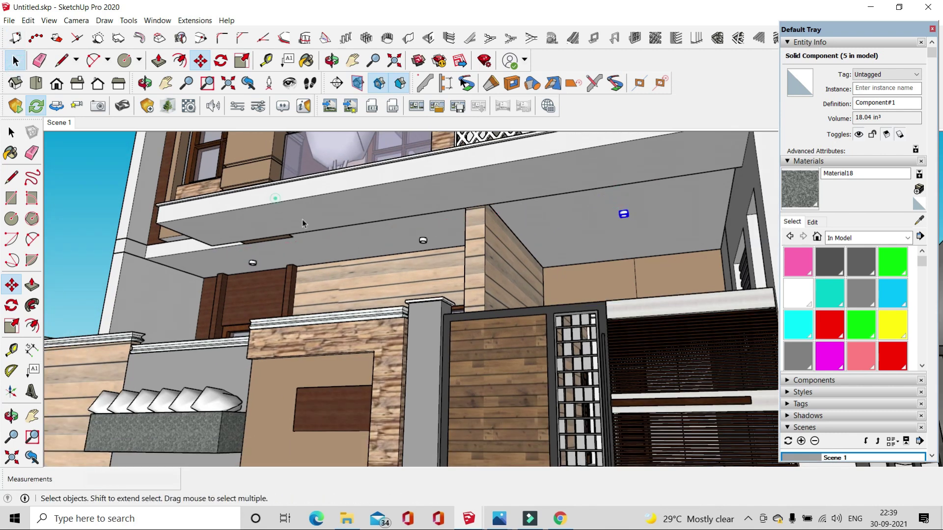
pyautogui.scroll(2, 615, 219)
pyautogui.scroll(3, 619, 218)
pyautogui.scroll(2, 634, 220)
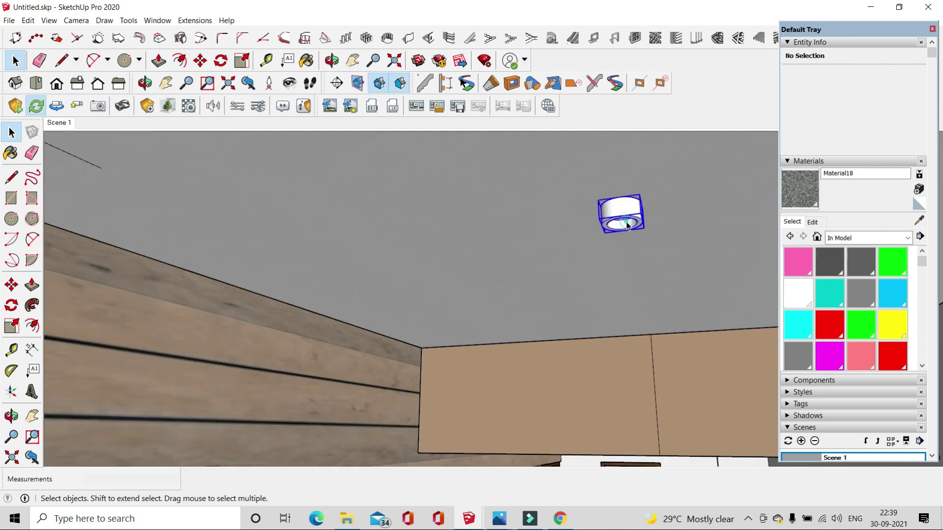
# - Paint the lamp's inner face with Color D01 from the Colors collection
pyautogui.moveTo(627, 225); pyautogui.dragTo(631, 182, button='middle')
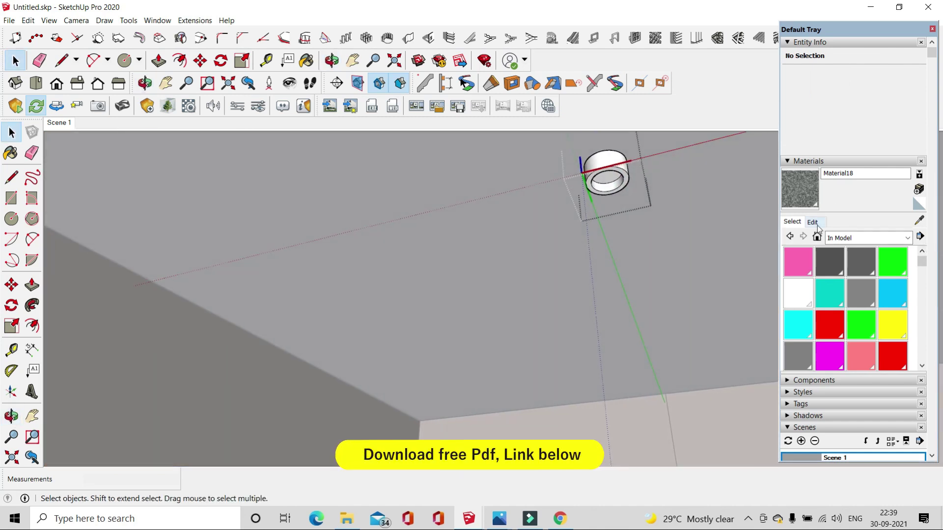
pyautogui.click(853, 241)
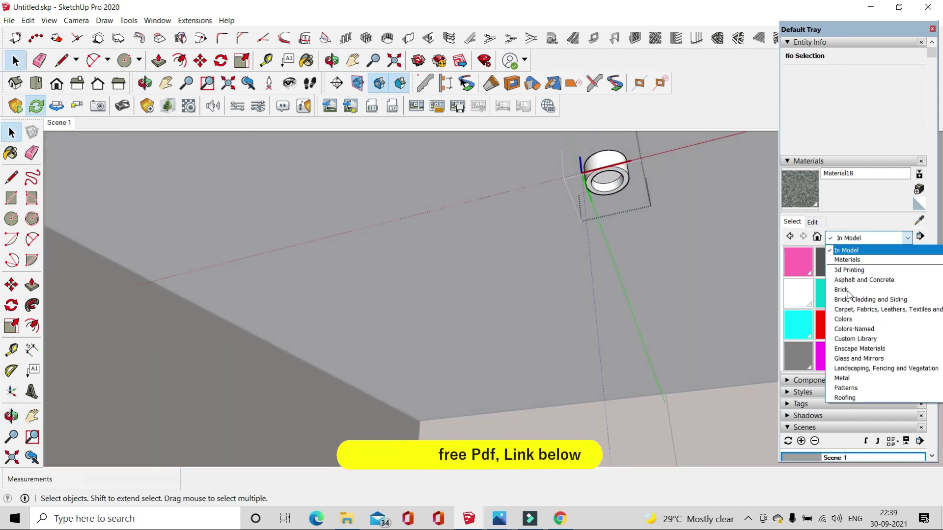
pyautogui.click(851, 319)
pyautogui.scroll(-2, 859, 318)
pyautogui.scroll(-2, 859, 318)
pyautogui.click(801, 334)
pyautogui.moveTo(586, 162)
pyautogui.mouseDown(button='middle')
pyautogui.moveTo(604, 209)
pyautogui.moveTo(592, 171)
pyautogui.mouseUp(button='middle')
pyautogui.click(593, 171)
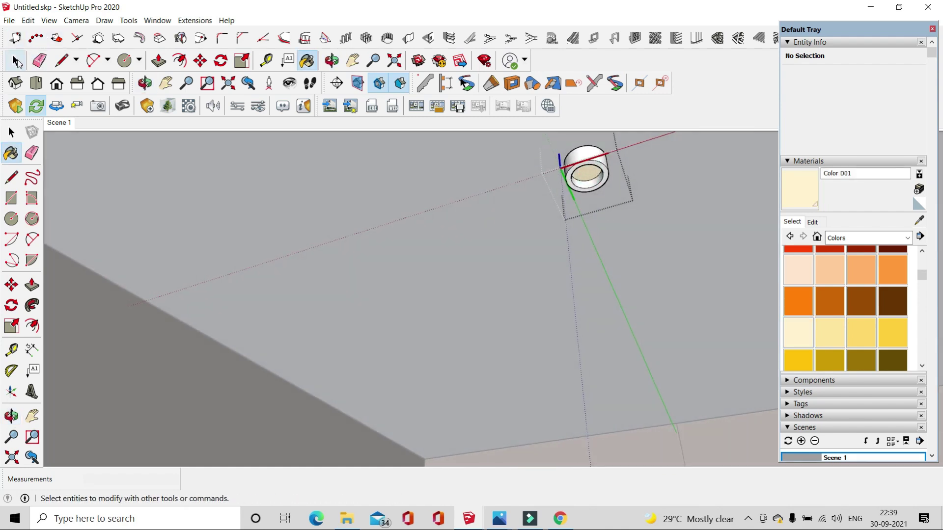
pyautogui.click(15, 61)
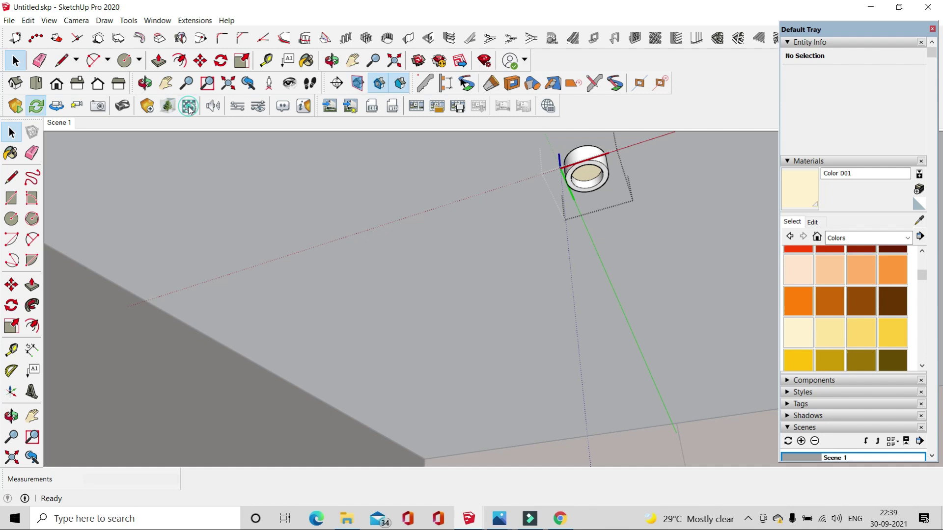
# - Turn on Enscape Self-Illumination for Color D01 and bring the Enscape render window forward
pyautogui.click(167, 106)
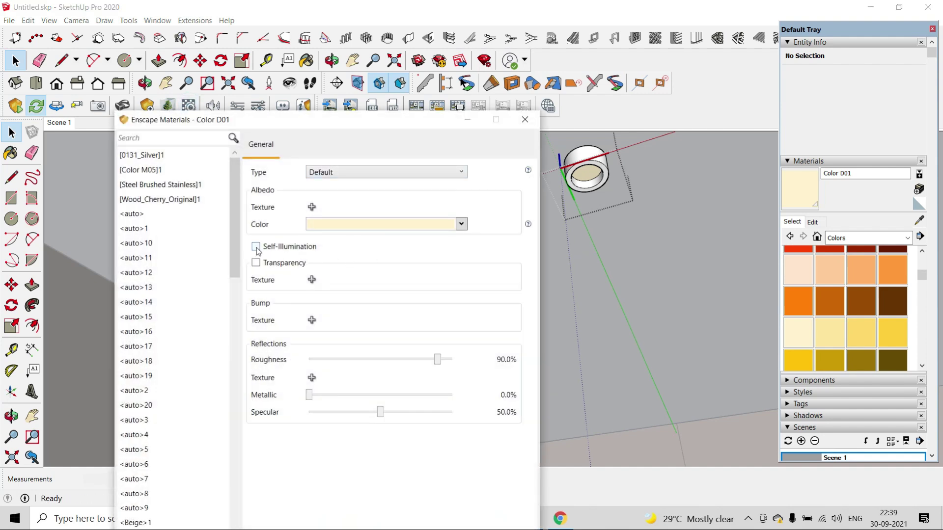
pyautogui.click(256, 247)
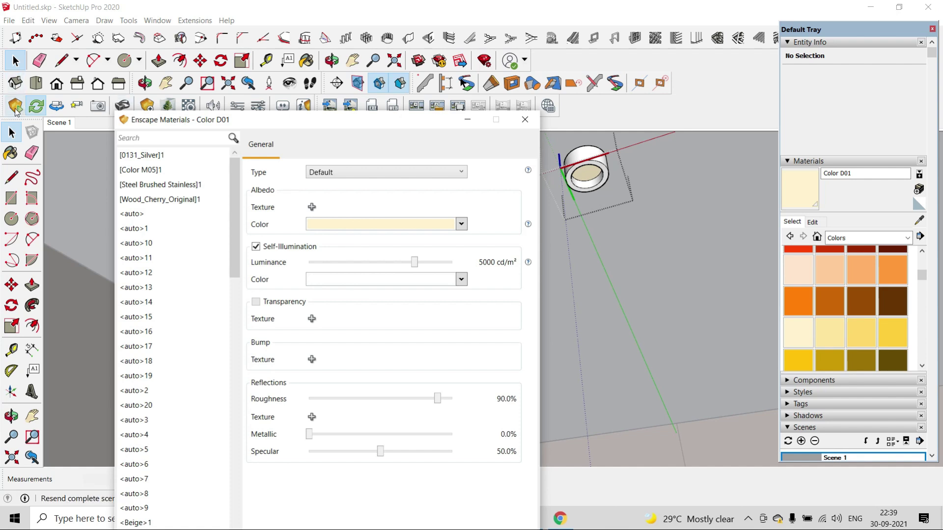
pyautogui.moveTo(347, 123); pyautogui.dragTo(277, 58)
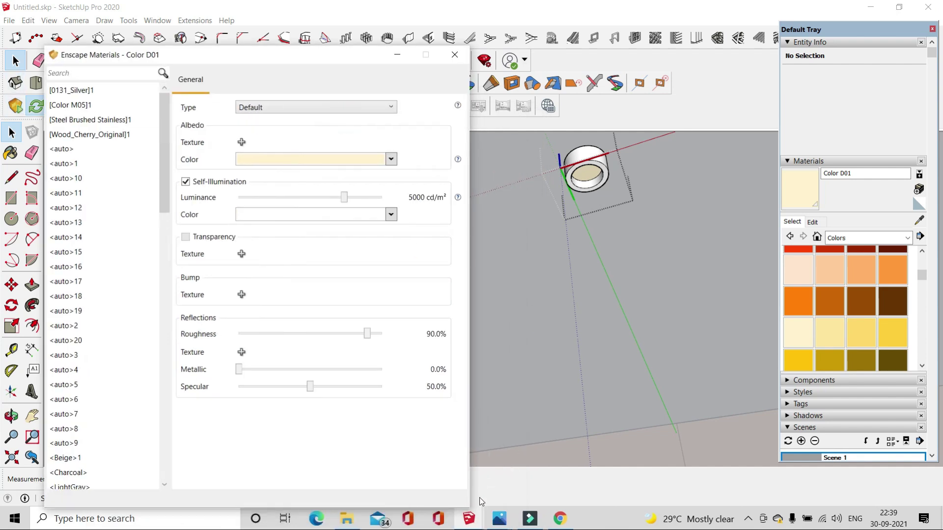
pyautogui.click(519, 446)
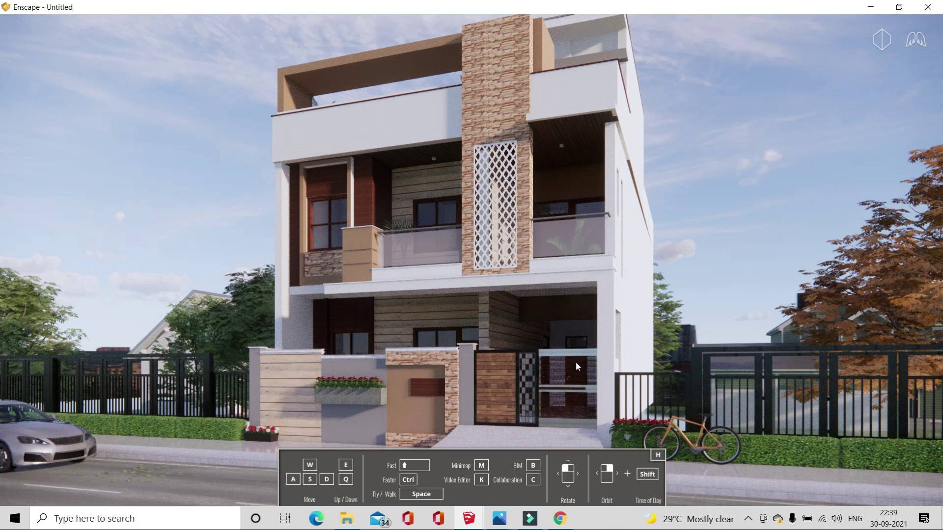
# - Fly in to the balcony ceiling lamp, back out, and shift the time of day to night
pyautogui.press('w')
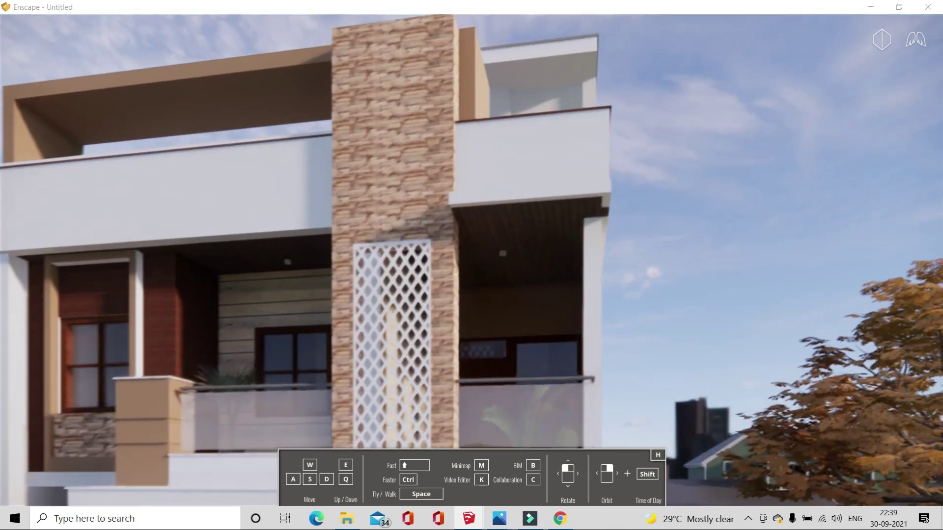
pyautogui.press('s')
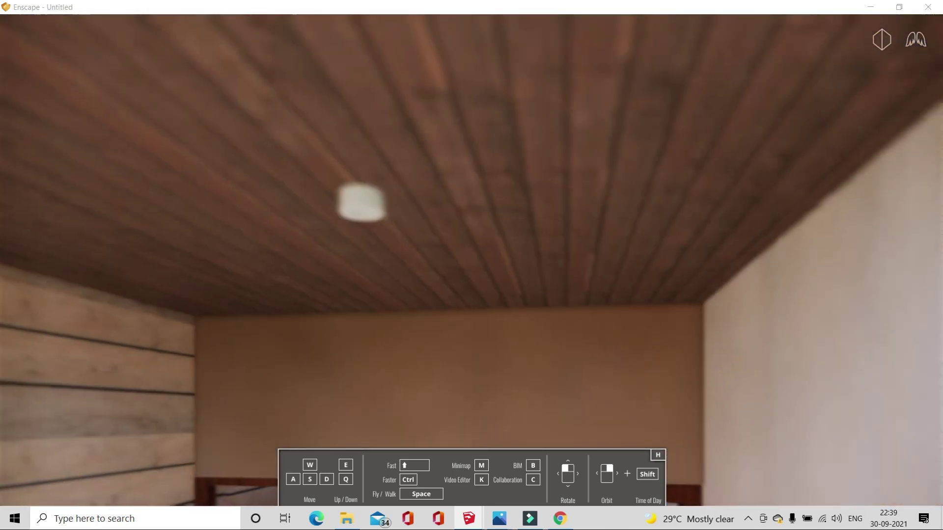
pyautogui.press('s')
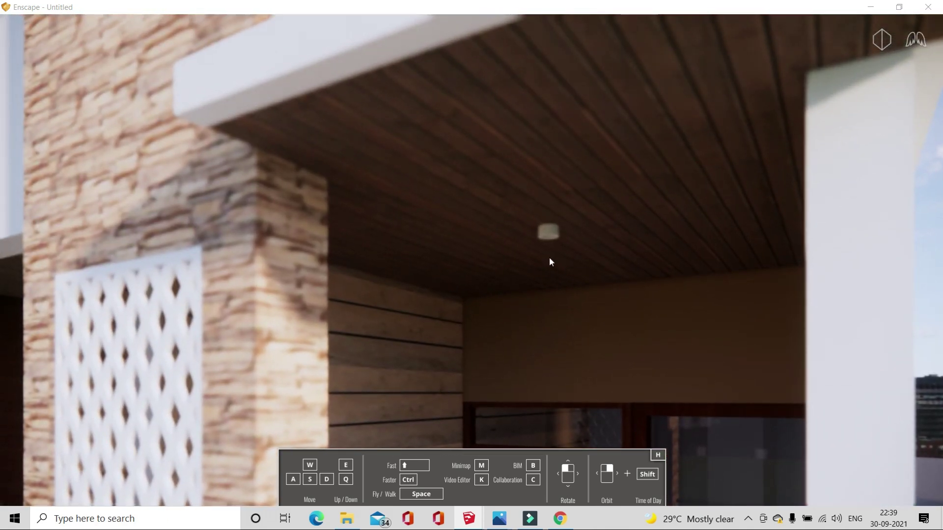
pyautogui.keyDown('shift'); pyautogui.moveTo(549, 262); pyautogui.dragTo(619, 262); pyautogui.keyUp('shift')
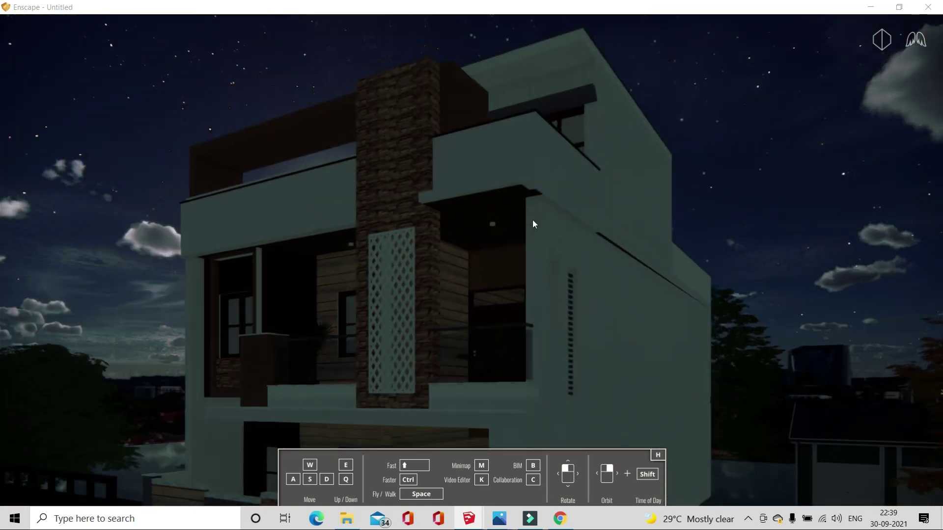
# - Lower the camera and drag Color D01's self-illumination luminance up to 7142 cd/m²
pyautogui.moveTo(534, 224); pyautogui.dragTo(465, 502, button='middle')
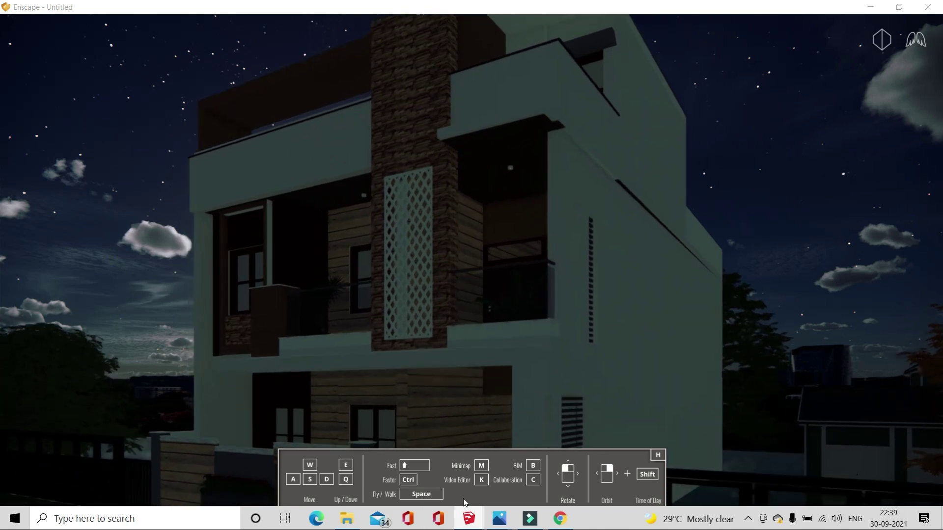
pyautogui.click(378, 463)
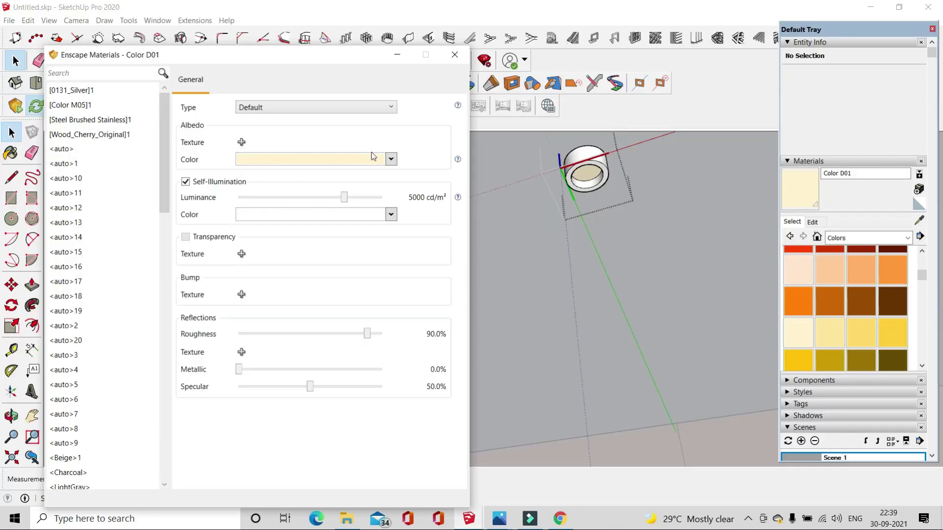
pyautogui.hotkey('alt', 'Tab')
pyautogui.moveTo(345, 202); pyautogui.dragTo(356, 203)
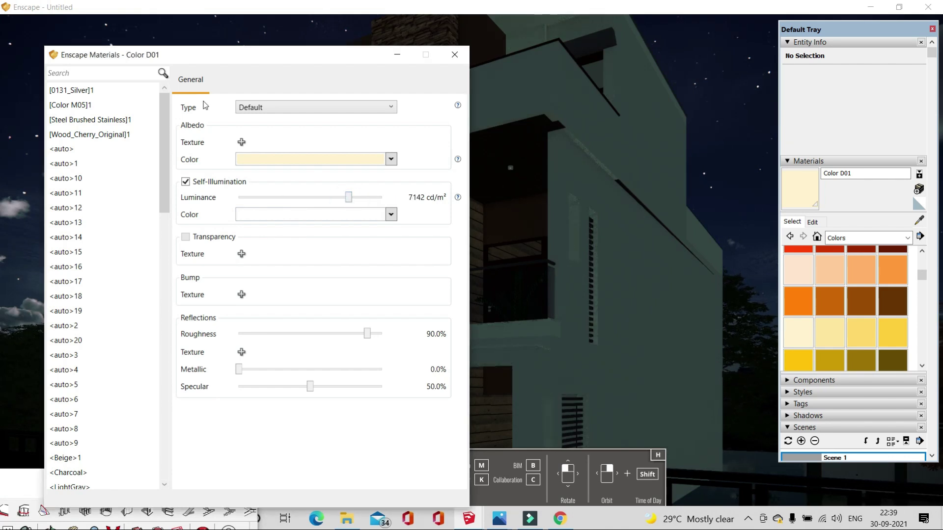
pyautogui.moveTo(337, 61); pyautogui.dragTo(617, 54)
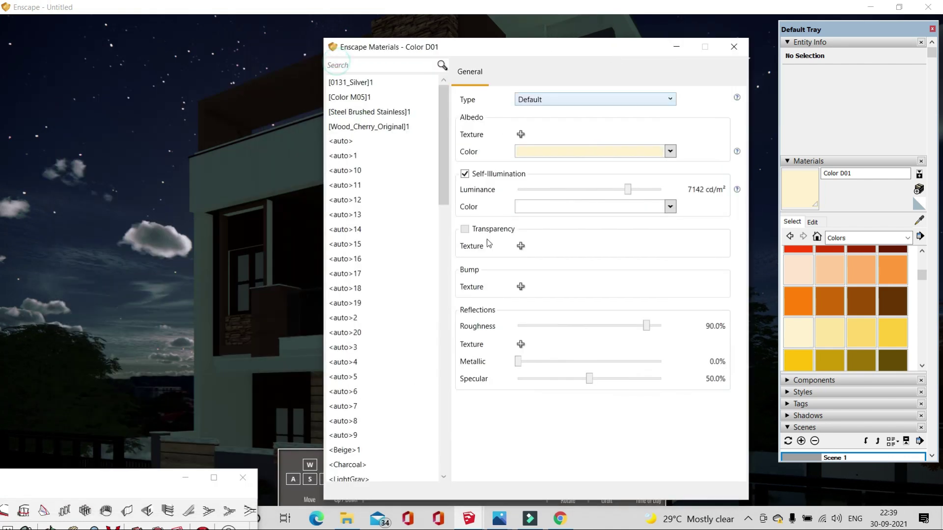
pyautogui.click(206, 474)
pyautogui.click(258, 105)
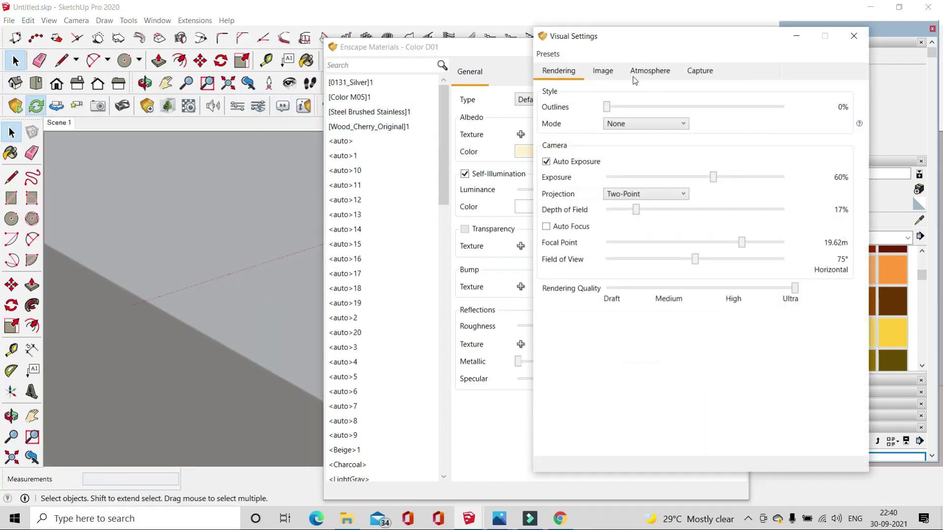
# - Raise Artificial Light Brightness to 131% in the Atmosphere settings and move windows aside
pyautogui.click(639, 70)
pyautogui.click(605, 70)
pyautogui.click(635, 71)
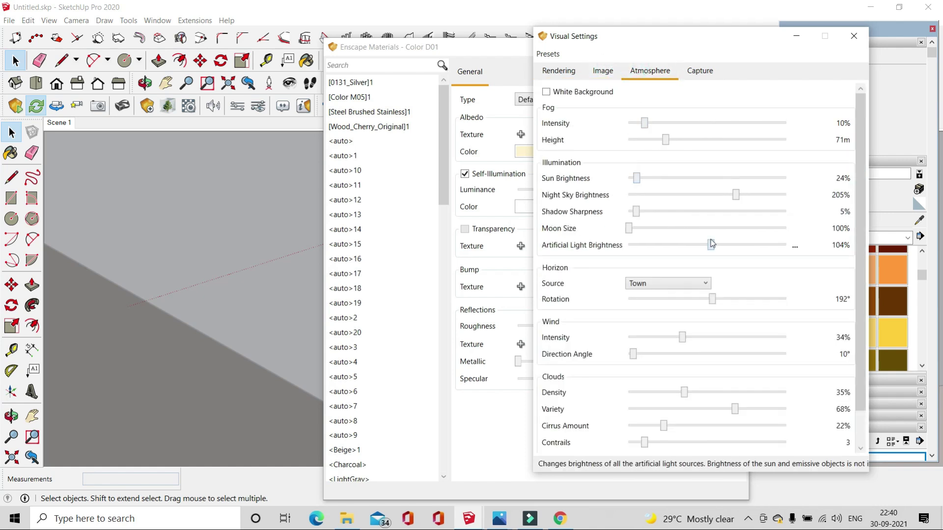
pyautogui.moveTo(715, 248); pyautogui.dragTo(731, 254)
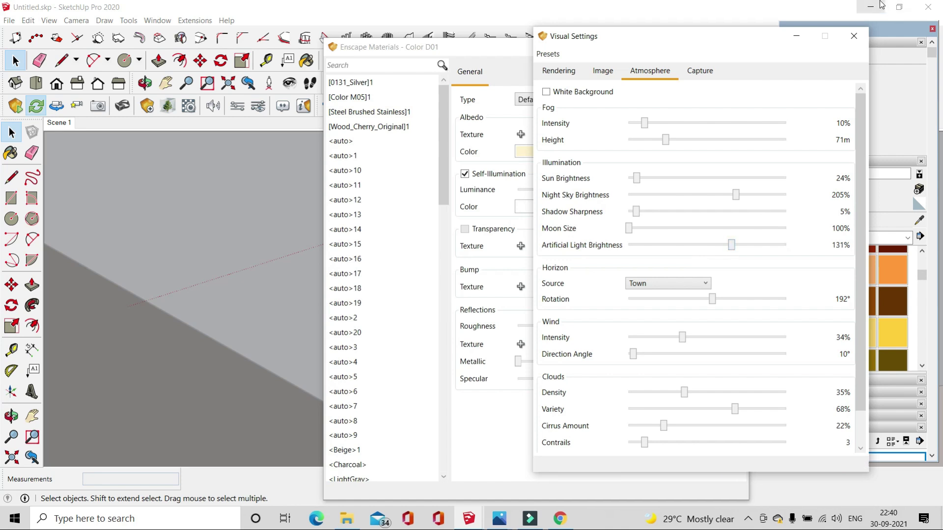
pyautogui.click(899, 7)
pyautogui.moveTo(493, 46); pyautogui.dragTo(124, 54)
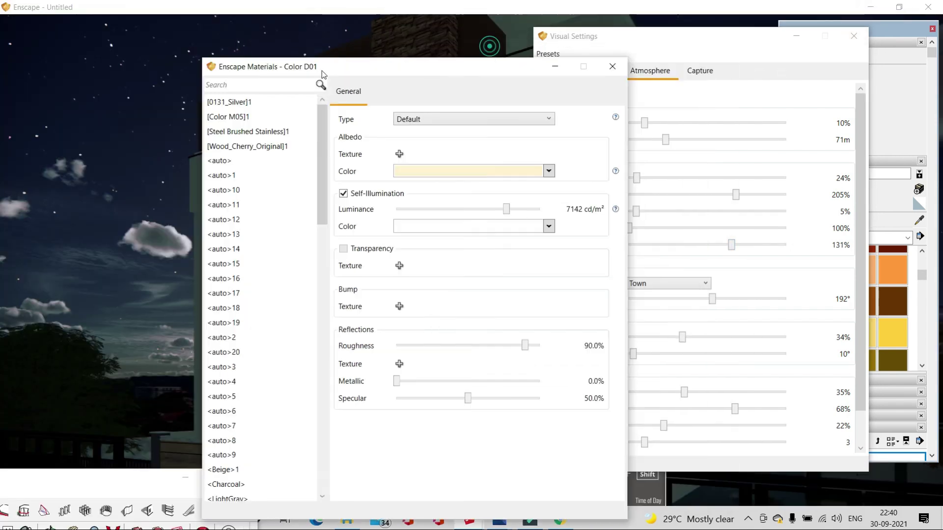
pyautogui.moveTo(569, 38); pyautogui.dragTo(78, 40)
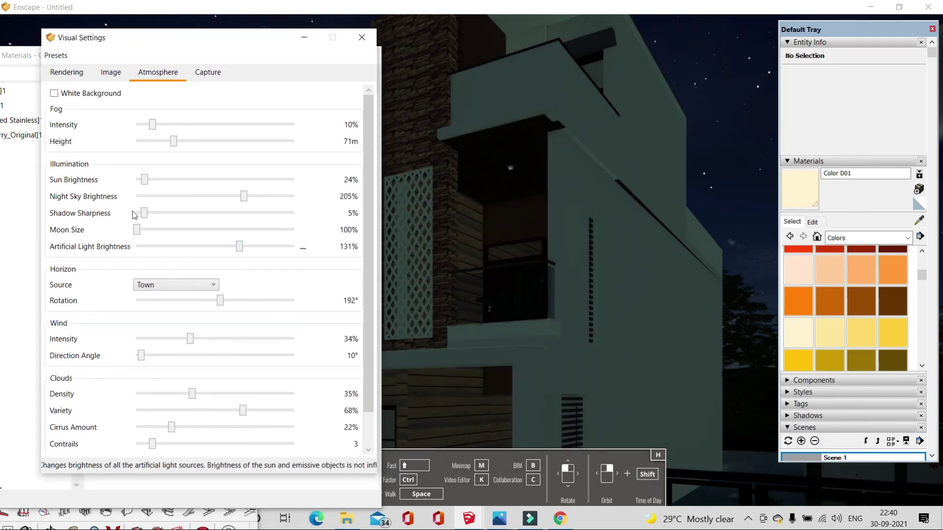
pyautogui.moveTo(243, 196)
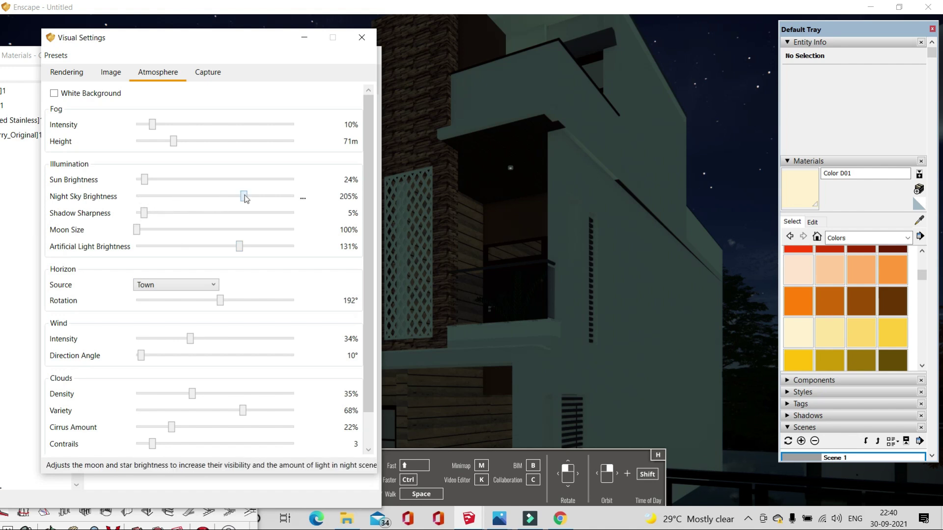
# - Set Night Sky Brightness to 100%, reset Artificial Light Brightness to default, and close Visual Settings
pyautogui.moveTo(244, 196); pyautogui.dragTo(178, 216)
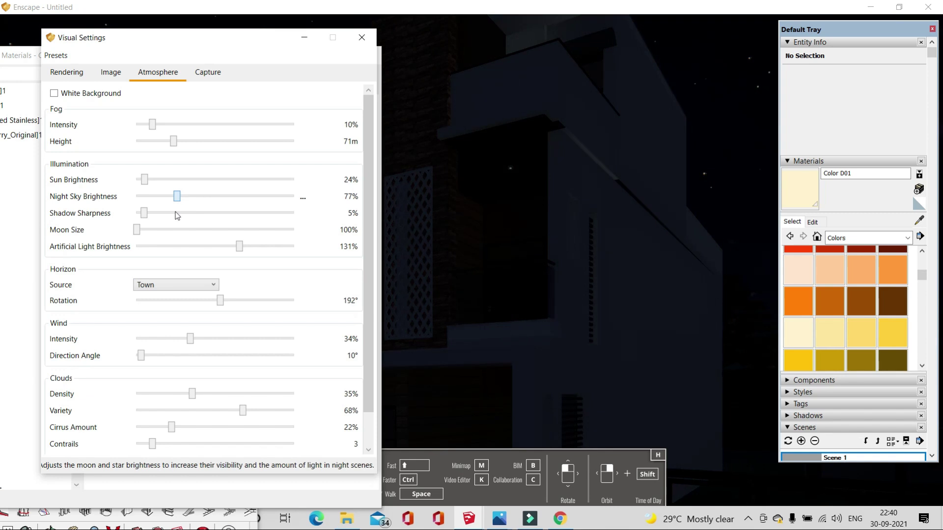
pyautogui.moveTo(187, 214); pyautogui.dragTo(195, 214)
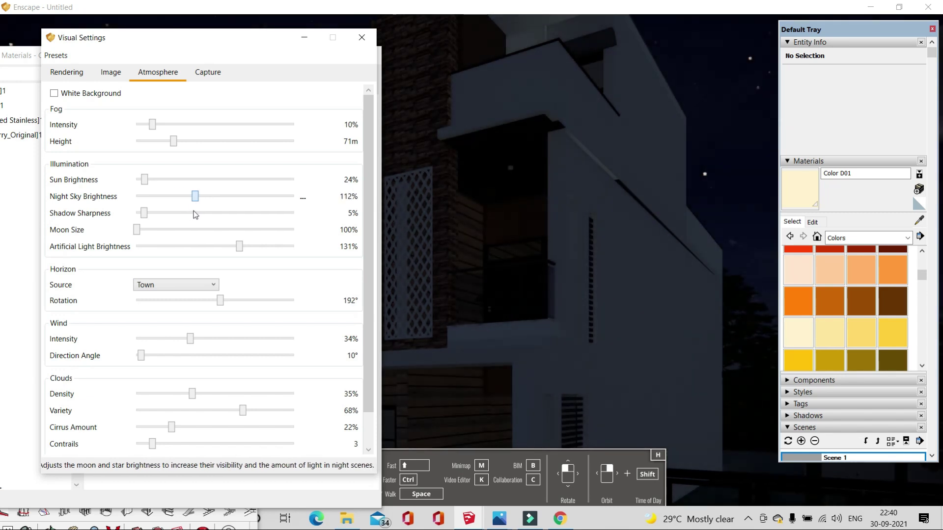
pyautogui.press('Left')
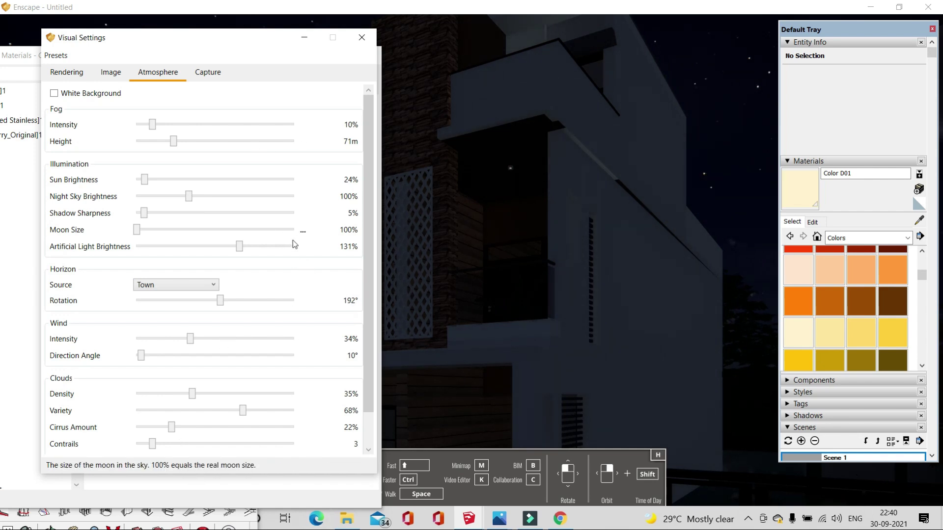
pyautogui.click(303, 252)
pyautogui.click(261, 254)
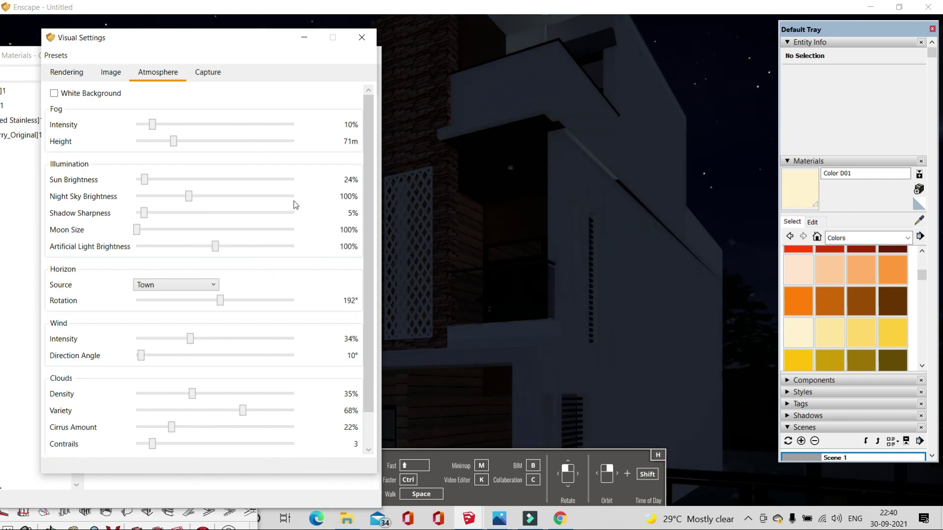
pyautogui.click(302, 198)
pyautogui.click(277, 204)
pyautogui.click(304, 39)
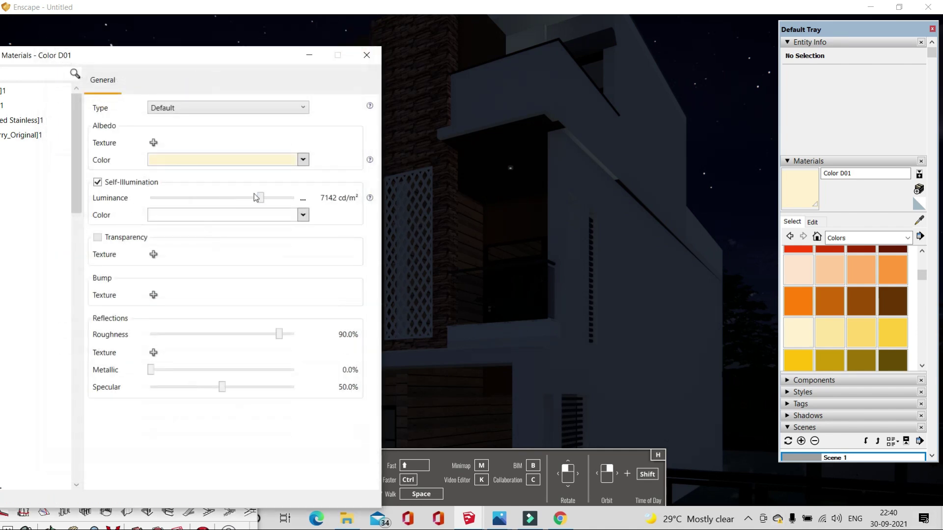
# - Set the lamp luminance to 5859 cd/m² with a pale yellow-green glow colour
pyautogui.moveTo(263, 201); pyautogui.dragTo(280, 205)
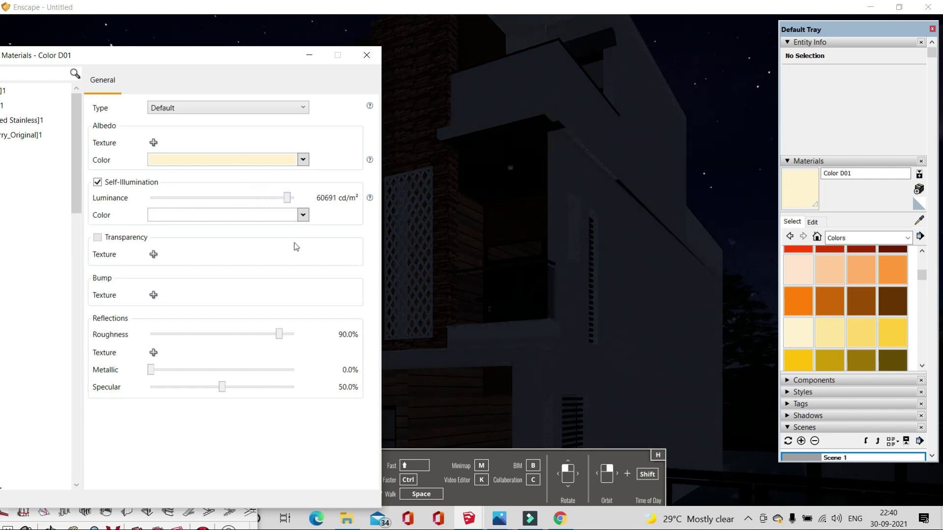
pyautogui.moveTo(287, 200); pyautogui.dragTo(264, 207)
pyautogui.click(303, 216)
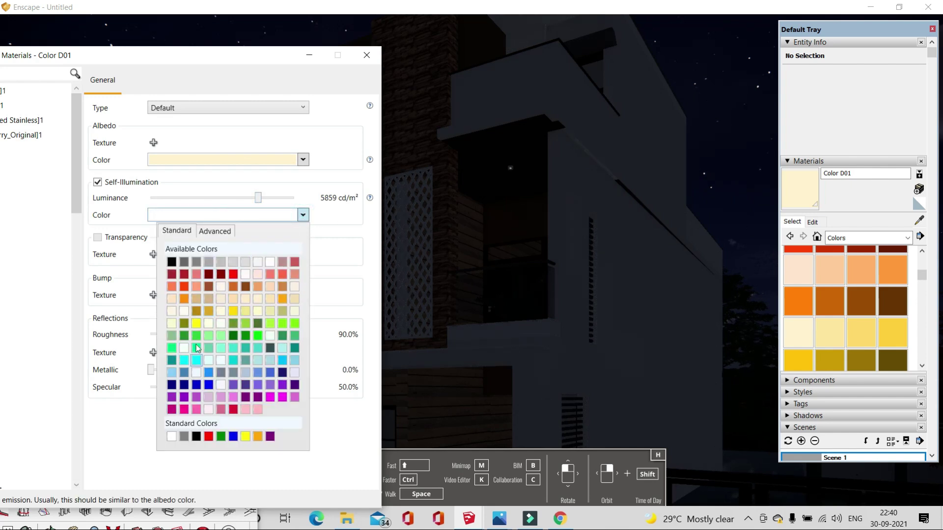
pyautogui.click(171, 323)
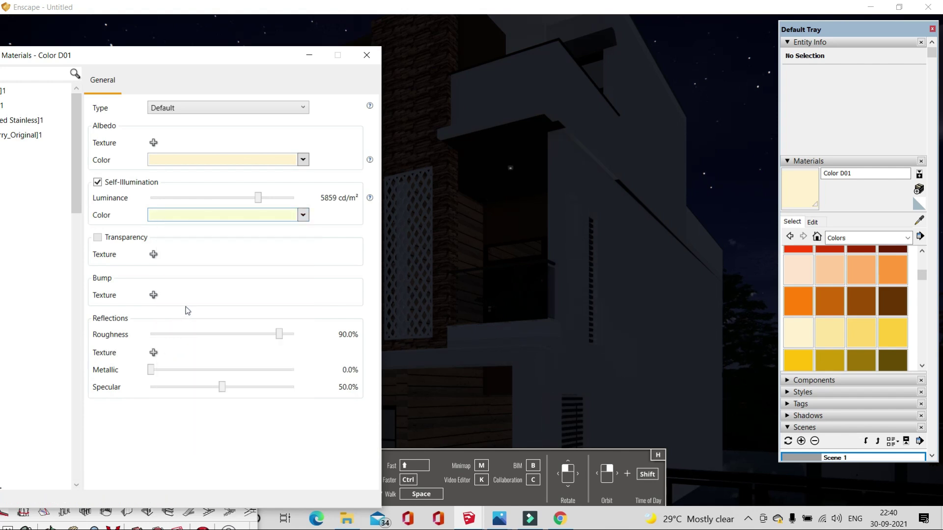
pyautogui.click(367, 55)
# - Push/pull the lamp cylinder's inner circular face to a 3/8" depth
pyautogui.click(212, 479)
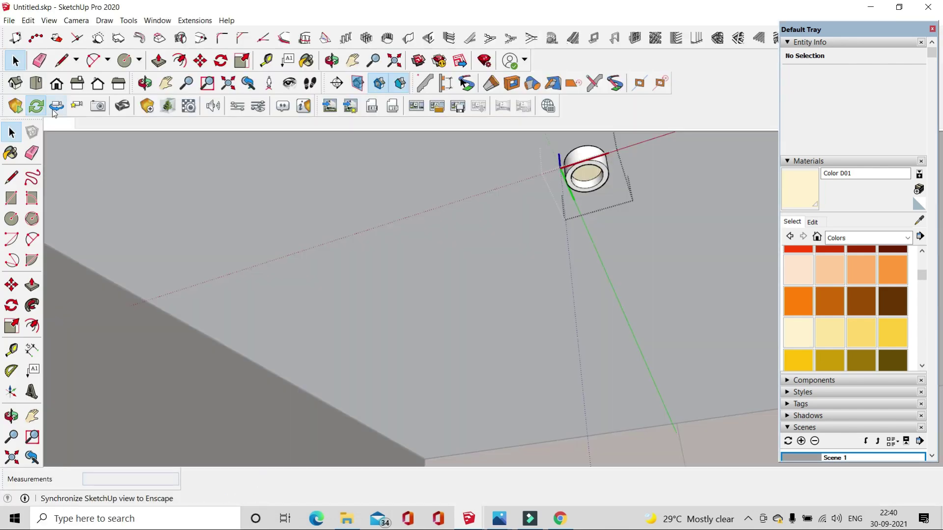
pyautogui.click(232, 240)
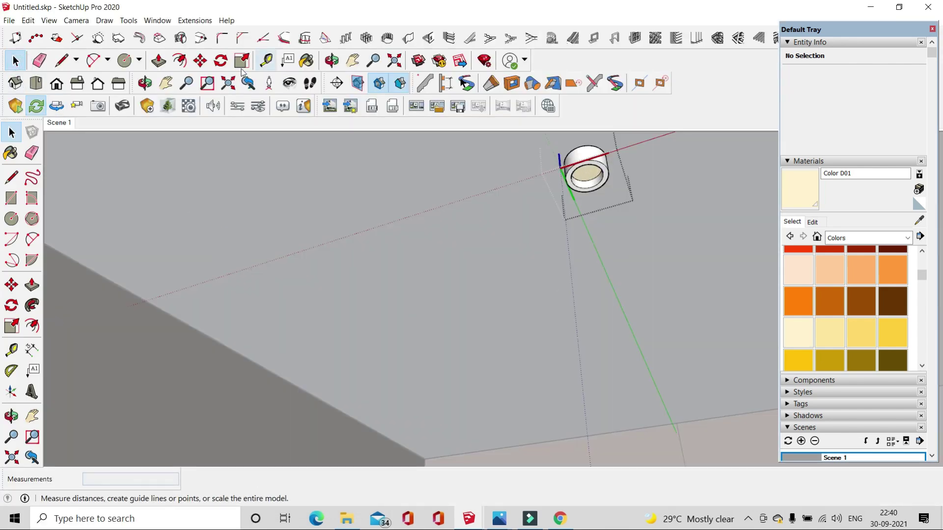
pyautogui.click(158, 61)
pyautogui.click(603, 185)
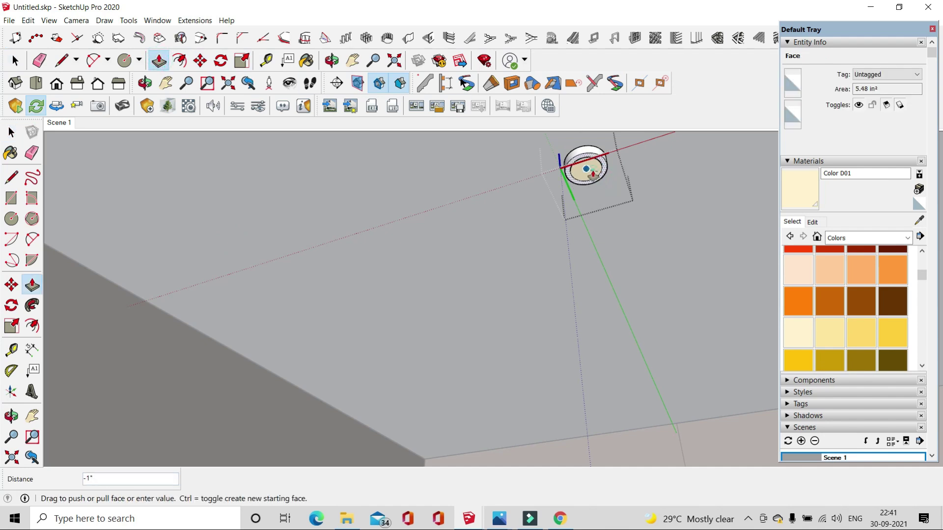
pyautogui.click(593, 172)
pyautogui.moveTo(593, 173); pyautogui.dragTo(599, 167, button='middle')
pyautogui.click(600, 168)
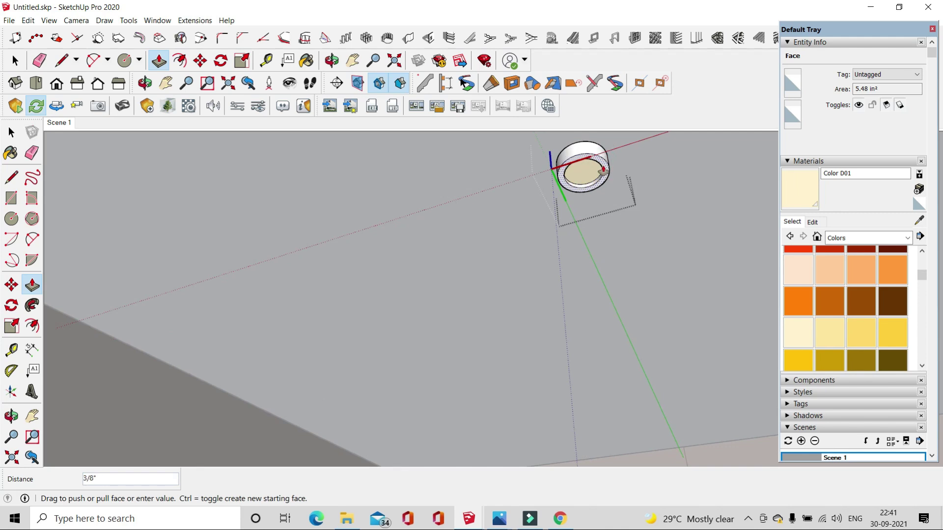
pyautogui.click(871, 6)
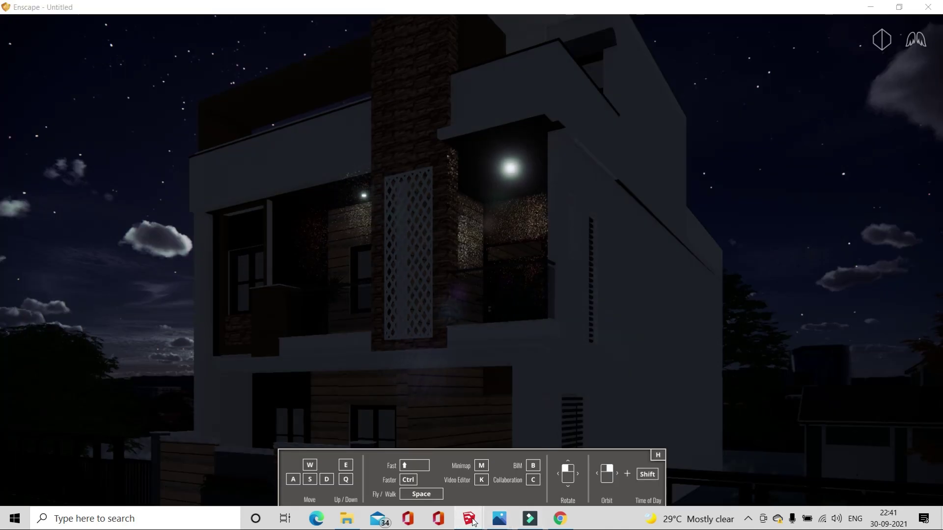
# - Dim the lamp luminance to 147 cd/m² and shift the time of day to early evening
pyautogui.moveTo(469, 518)
pyautogui.click(417, 450)
pyautogui.click(898, 9)
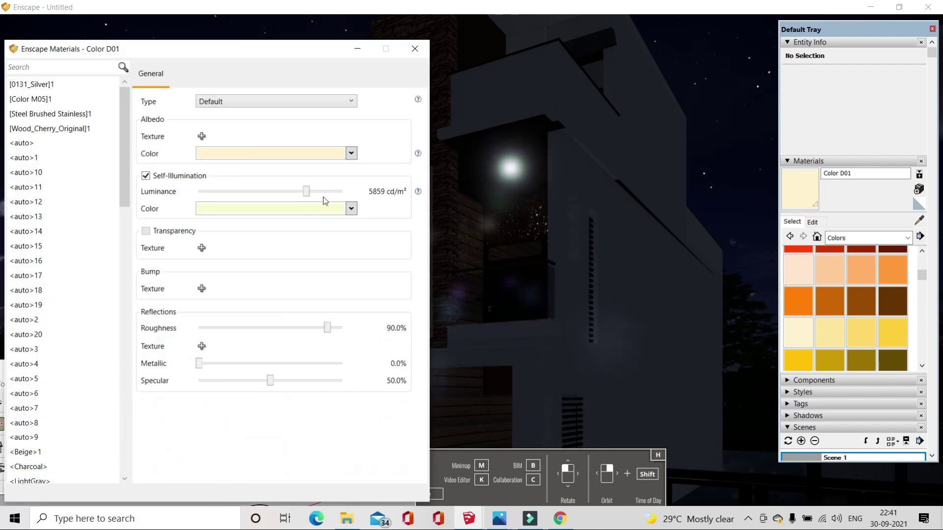
pyautogui.moveTo(306, 192); pyautogui.dragTo(265, 199)
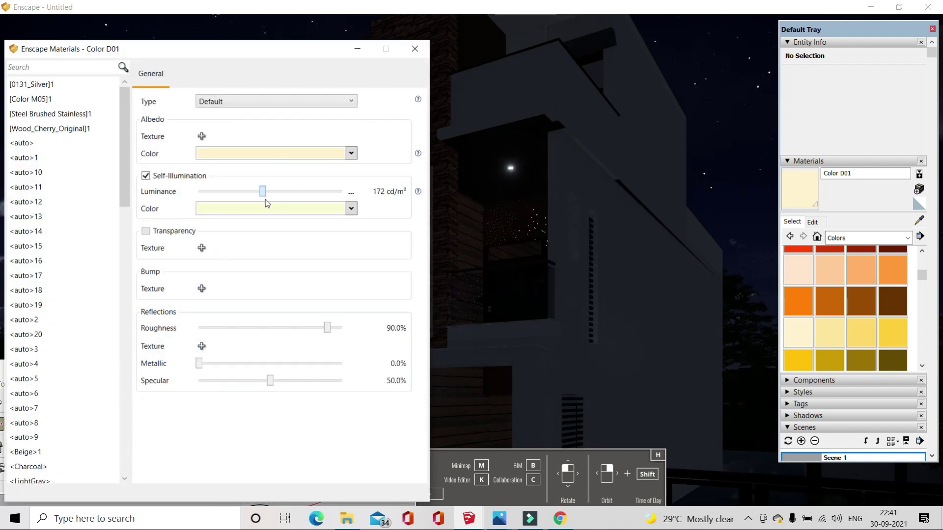
pyautogui.moveTo(265, 199); pyautogui.dragTo(263, 200)
pyautogui.click(511, 192)
pyautogui.keyDown('shift'); pyautogui.moveTo(456, 166); pyautogui.dragTo(447, 167, button='right'); pyautogui.keyUp('shift')
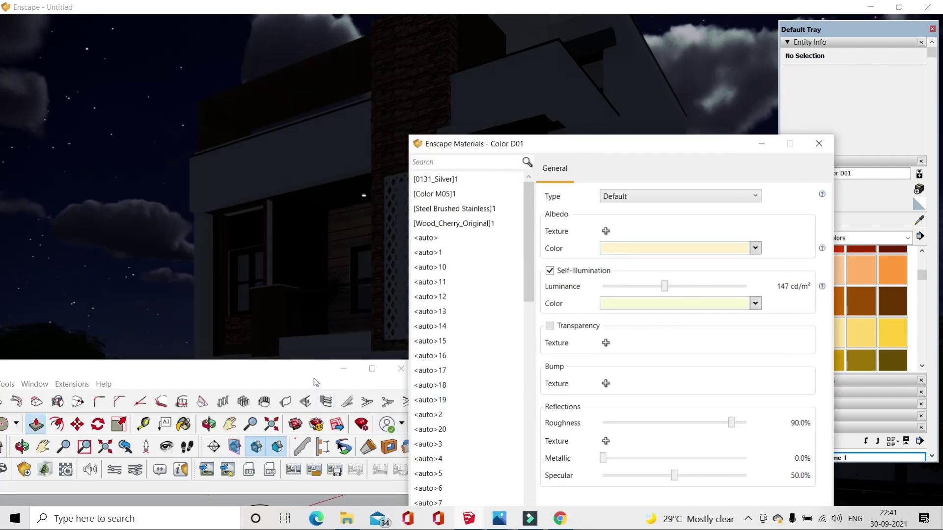
# - Rearrange the windows, set the lamp luminance to 6342 cd/m², and close the materials window
pyautogui.click(280, 370)
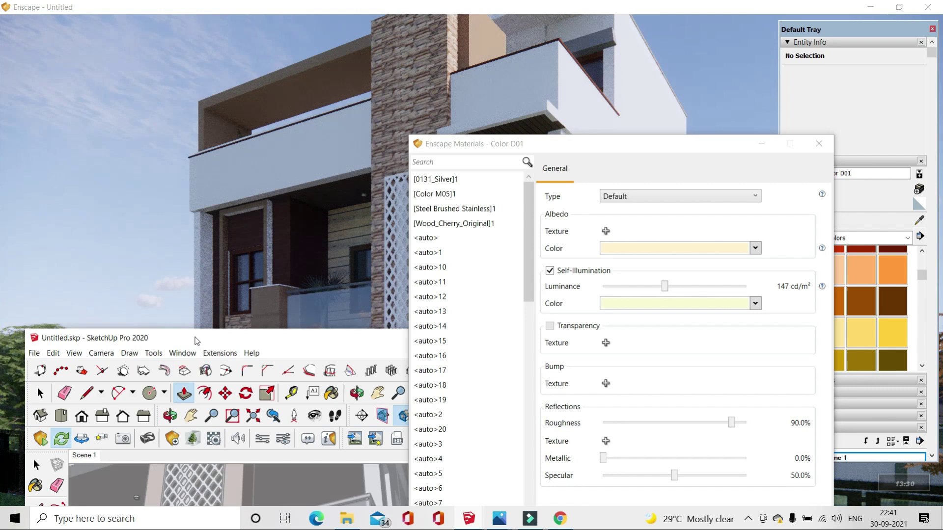
pyautogui.moveTo(197, 340); pyautogui.dragTo(61, 425)
pyautogui.moveTo(478, 144); pyautogui.dragTo(46, 38)
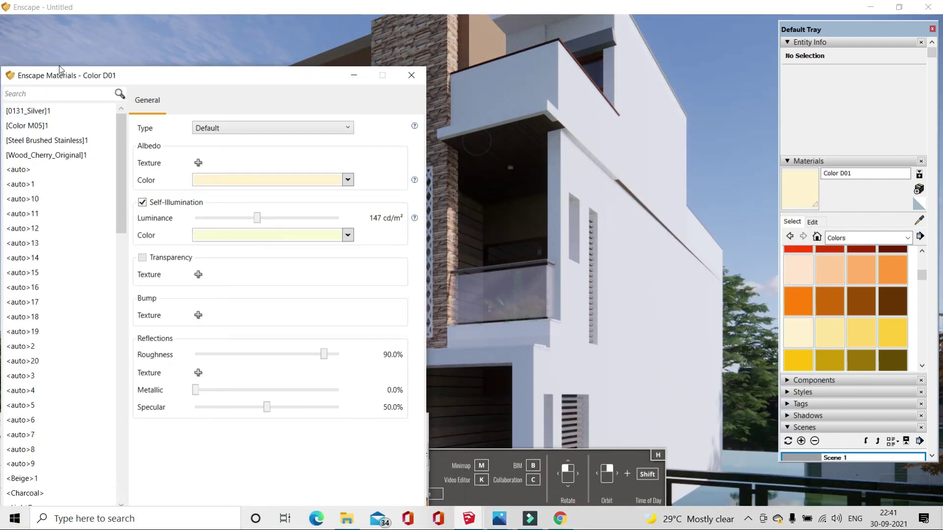
pyautogui.moveTo(216, 183); pyautogui.dragTo(268, 189)
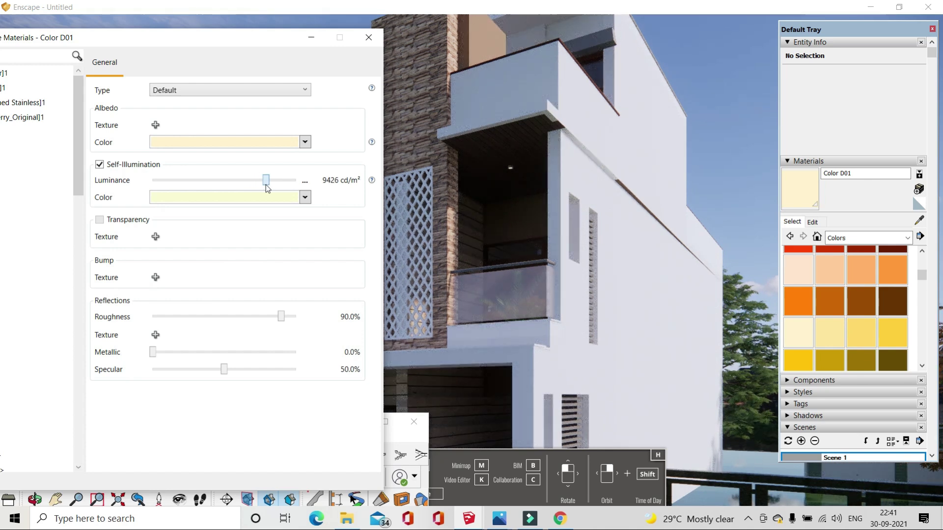
pyautogui.moveTo(264, 189); pyautogui.dragTo(262, 189)
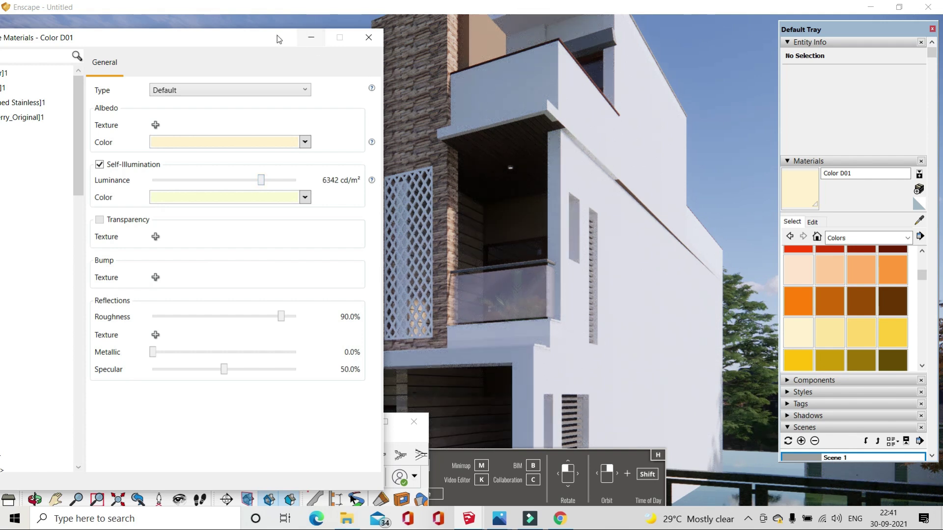
pyautogui.moveTo(278, 39); pyautogui.dragTo(681, 69)
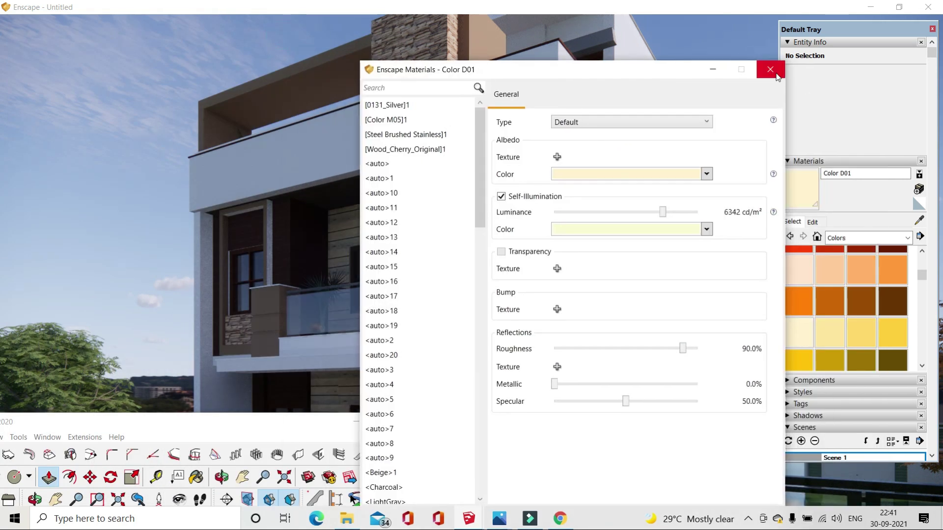
pyautogui.click(769, 69)
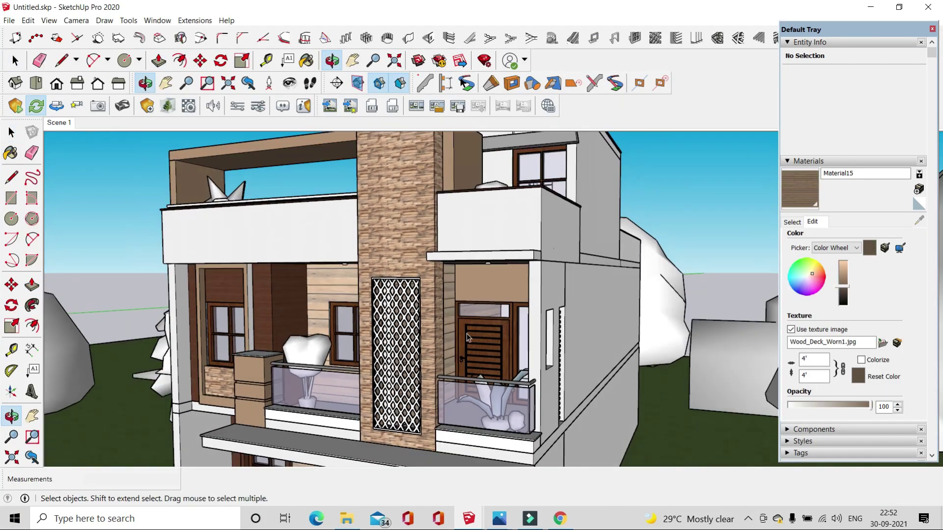
# - Draw a 2-inch radius circle on the marble counter top
pyautogui.scroll(5, 469, 338)
pyautogui.moveTo(469, 338); pyautogui.dragTo(460, 351, button='middle')
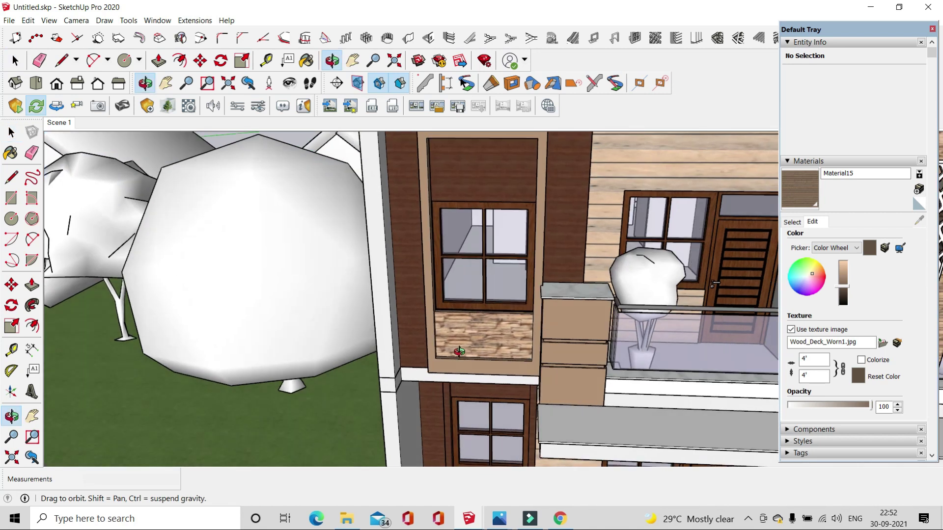
pyautogui.scroll(2, 462, 349)
pyautogui.scroll(3, 468, 346)
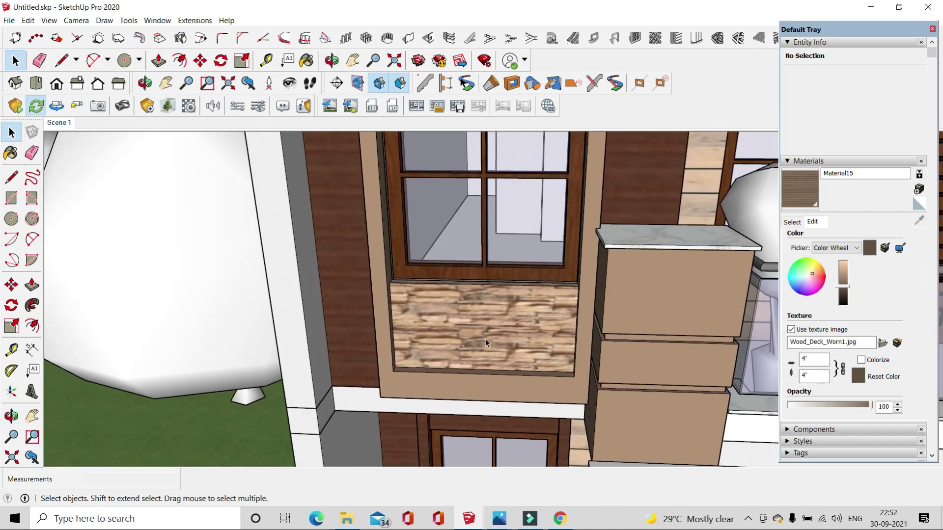
pyautogui.click(125, 60)
pyautogui.scroll(3, 358, 236)
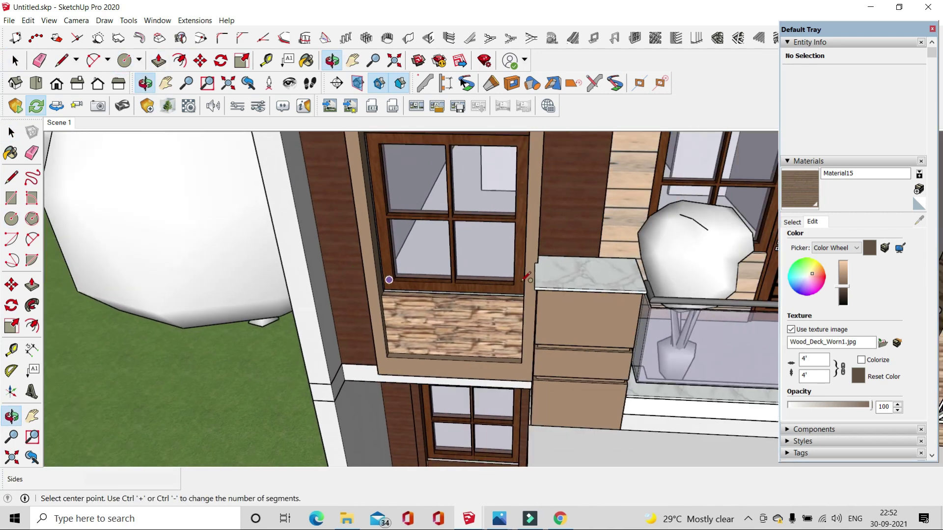
pyautogui.scroll(3, 588, 273)
pyautogui.scroll(2, 588, 273)
pyautogui.click(562, 266)
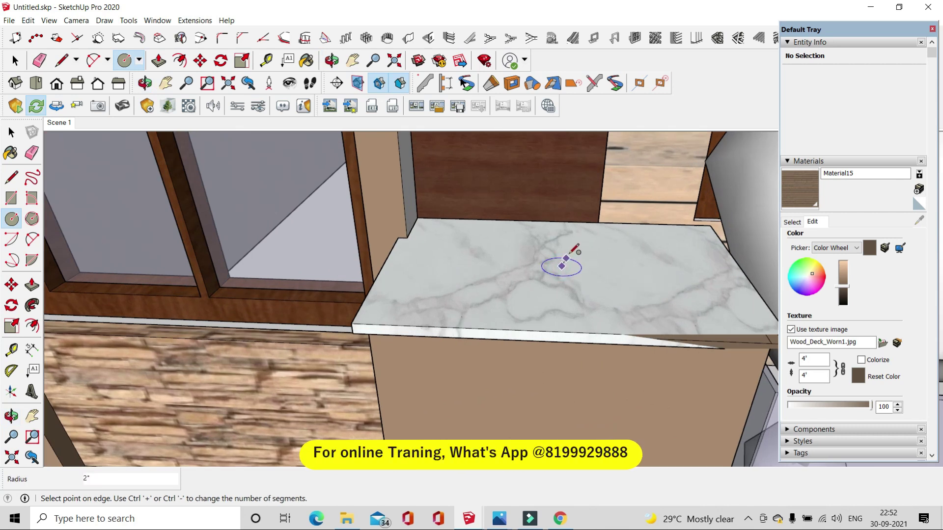
pyautogui.click(571, 252)
pyautogui.press('space')
# - Push/Pull the circle up into a cylinder about 10 inches tall
pyautogui.moveTo(543, 294)
pyautogui.mouseDown(button='middle')
pyautogui.moveTo(562, 278)
pyautogui.moveTo(577, 349)
pyautogui.moveTo(564, 339)
pyautogui.mouseUp(button='middle')
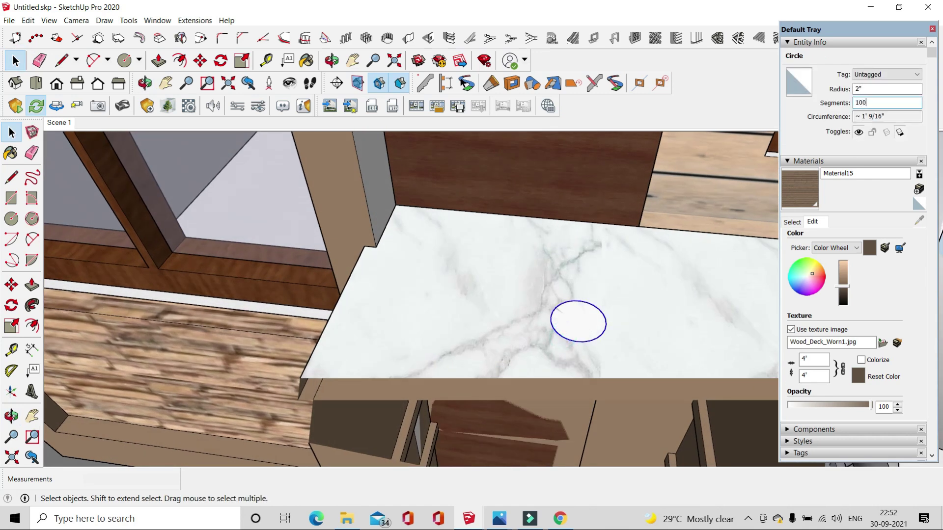
pyautogui.click(159, 60)
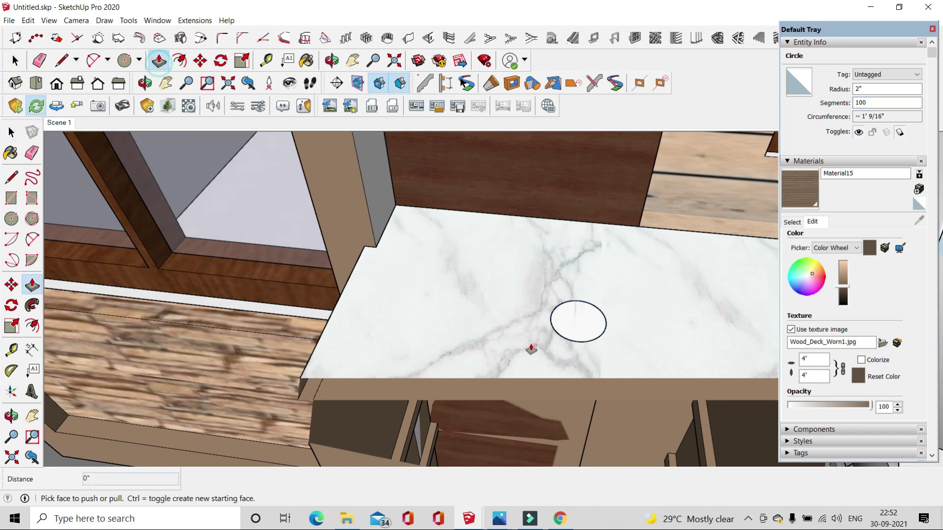
pyautogui.click(577, 320)
pyautogui.moveTo(591, 278); pyautogui.dragTo(604, 197, button='middle')
pyautogui.click(602, 244)
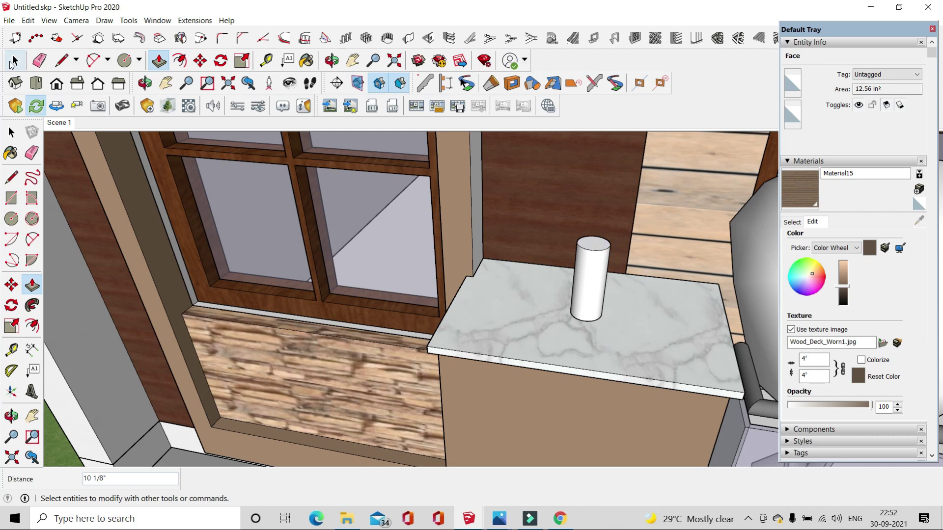
pyautogui.press('space')
# - Make the whole cylinder a group and orbit in over the marble top
pyautogui.tripleClick(589, 254)
pyautogui.rightClick(588, 254)
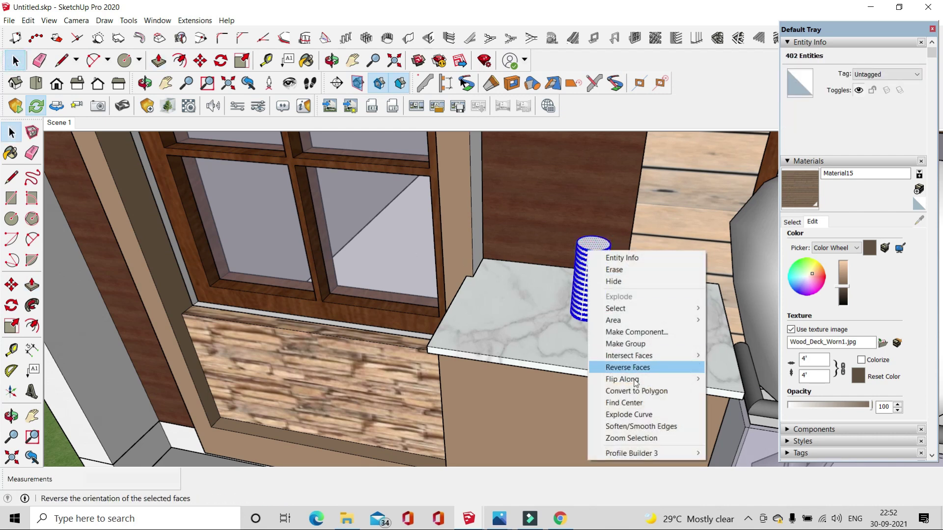
pyautogui.click(625, 344)
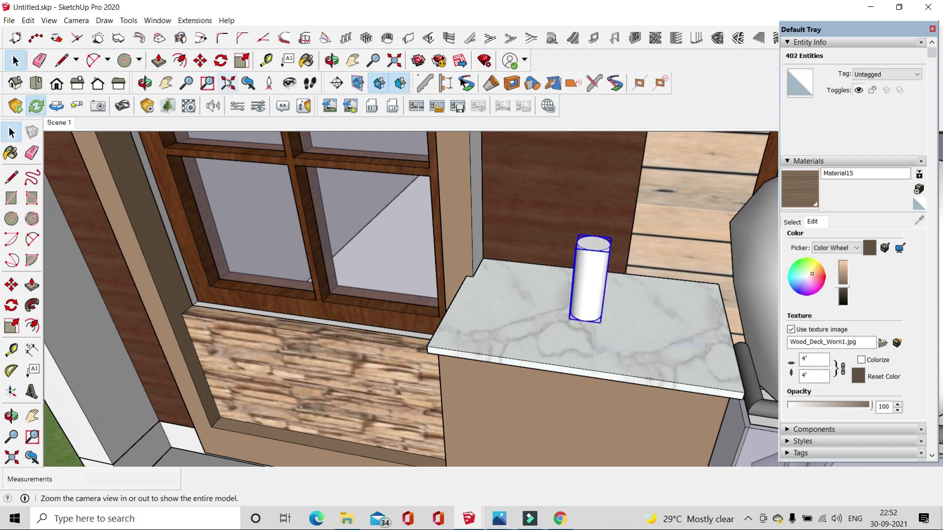
pyautogui.click(200, 60)
pyautogui.moveTo(466, 315)
pyautogui.mouseDown(button='middle')
pyautogui.moveTo(480, 296)
pyautogui.moveTo(543, 337)
pyautogui.mouseUp(button='middle')
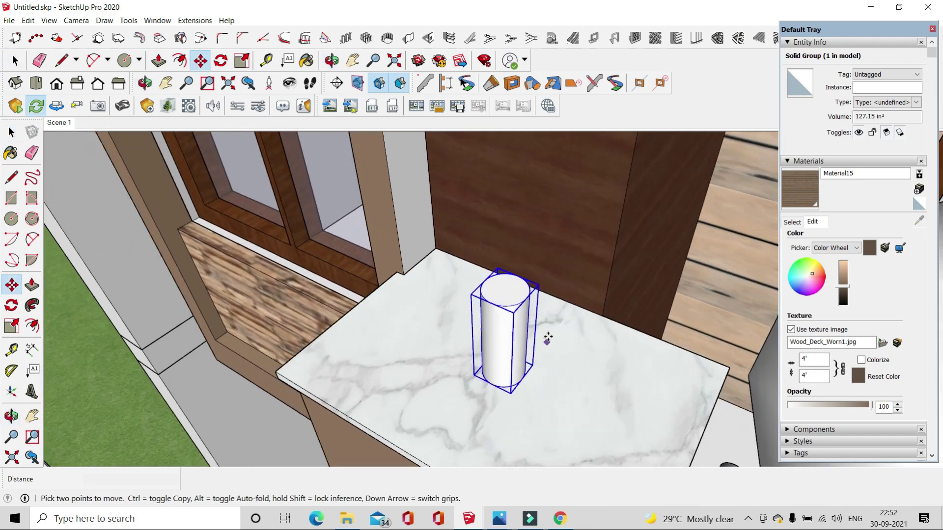
pyautogui.press('o')
pyautogui.moveTo(543, 337); pyautogui.dragTo(297, 372)
pyautogui.moveTo(298, 371); pyautogui.dragTo(301, 370, button='middle')
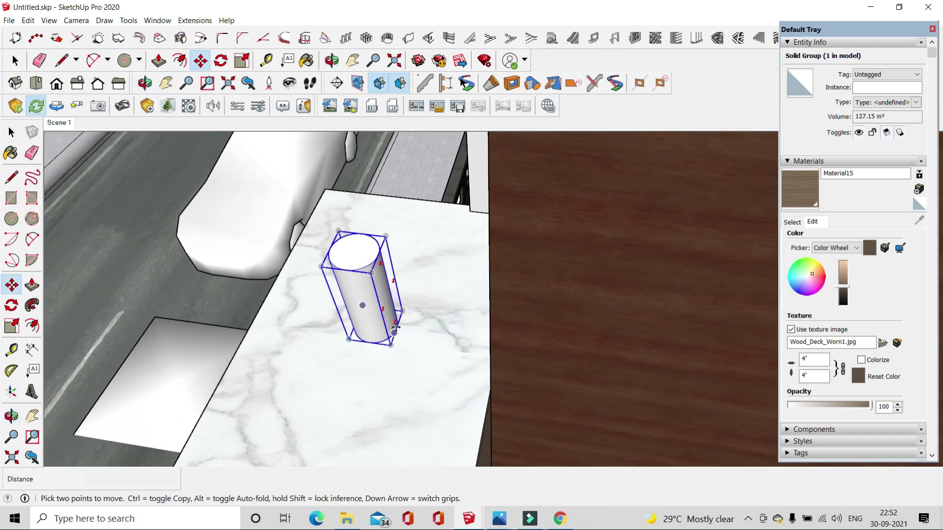
# - Move the cylinder group onto the stone panel beneath the window
pyautogui.moveTo(399, 323)
pyautogui.mouseDown(button='middle')
pyautogui.moveTo(471, 282)
pyautogui.moveTo(479, 260)
pyautogui.mouseUp(button='middle')
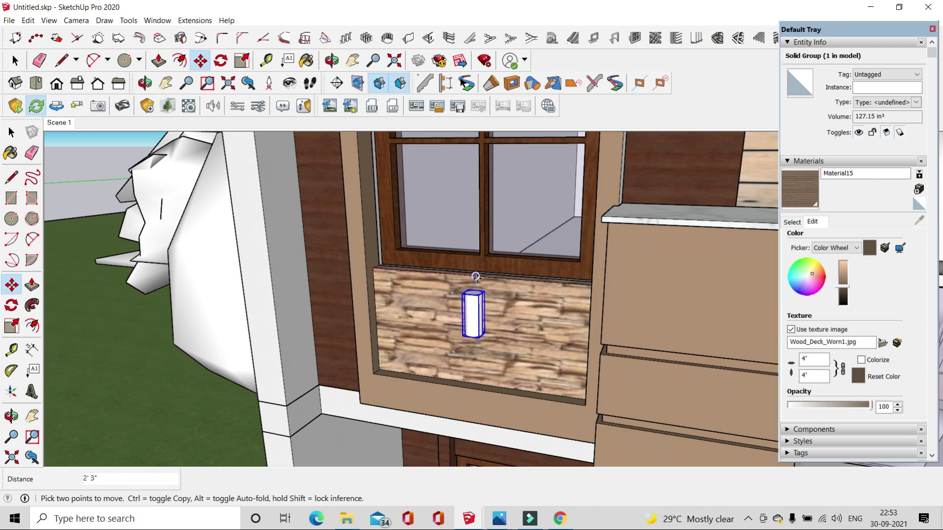
pyautogui.click(477, 276)
pyautogui.moveTo(480, 274); pyautogui.dragTo(518, 303, button='middle')
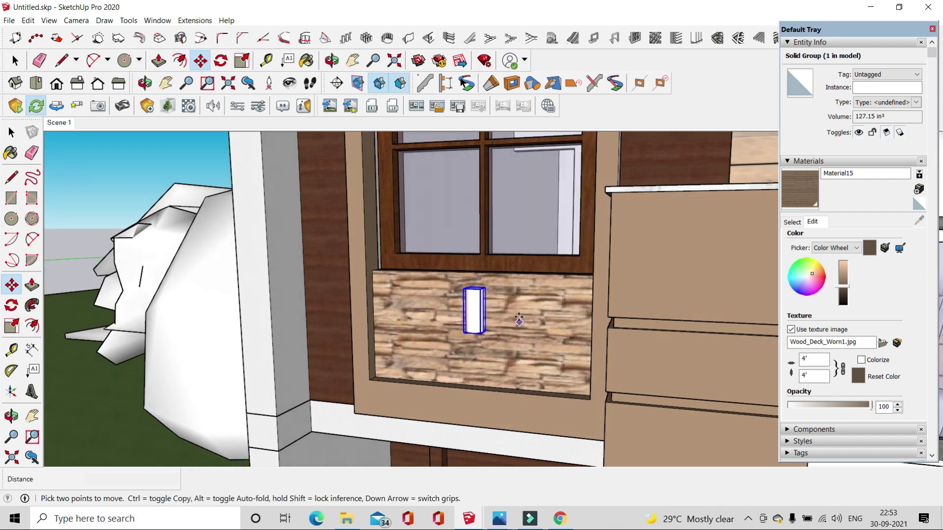
pyautogui.click(518, 303)
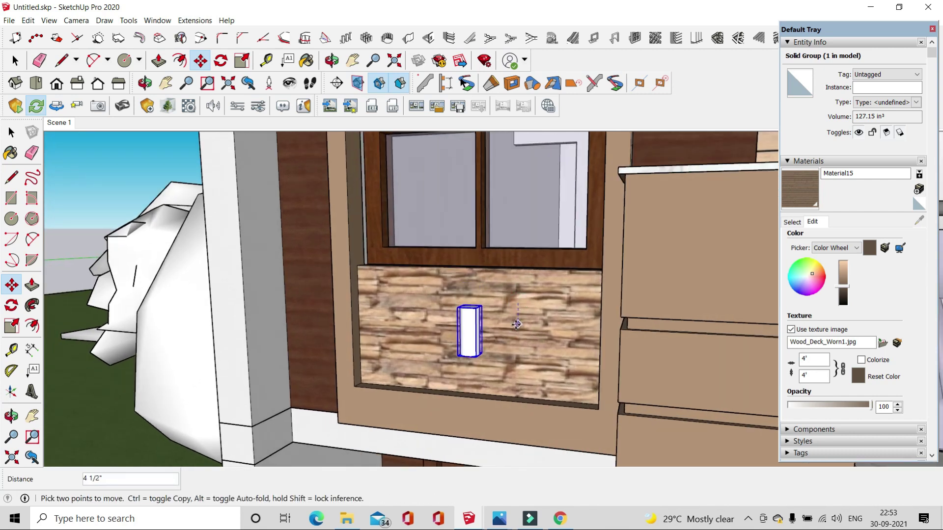
pyautogui.click(516, 321)
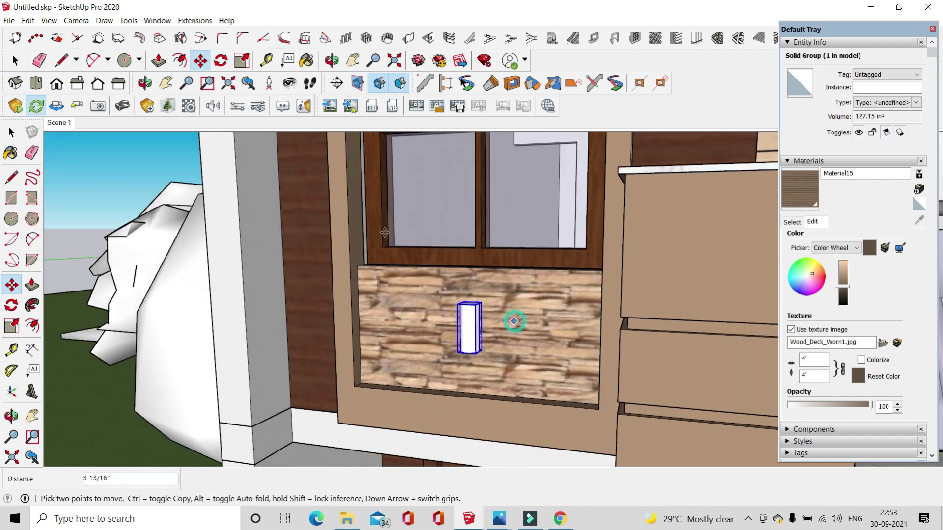
# - Scale the cylinder vertically from its top and bottom to make it shorter
pyautogui.click(243, 60)
pyautogui.moveTo(437, 319); pyautogui.dragTo(468, 316, button='middle')
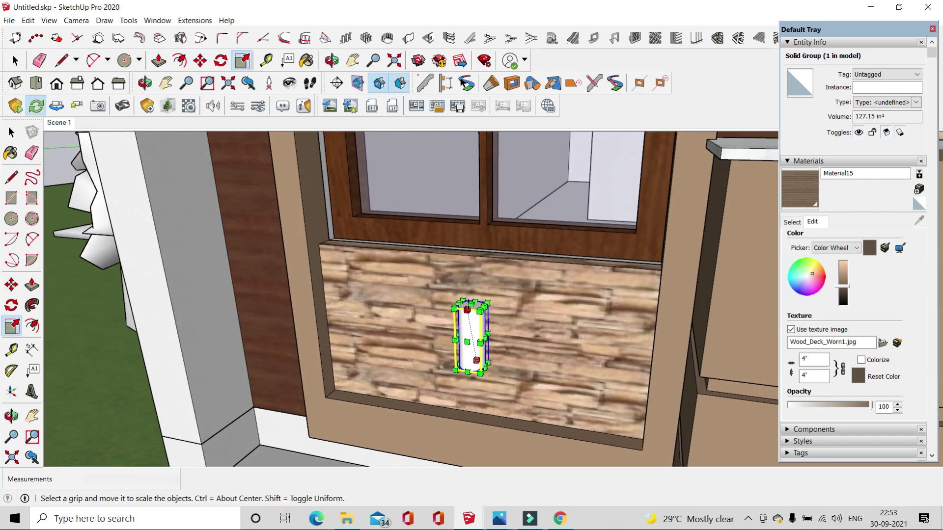
pyautogui.scroll(2, 470, 309)
pyautogui.moveTo(472, 305); pyautogui.dragTo(472, 308)
pyautogui.moveTo(498, 367); pyautogui.dragTo(498, 369)
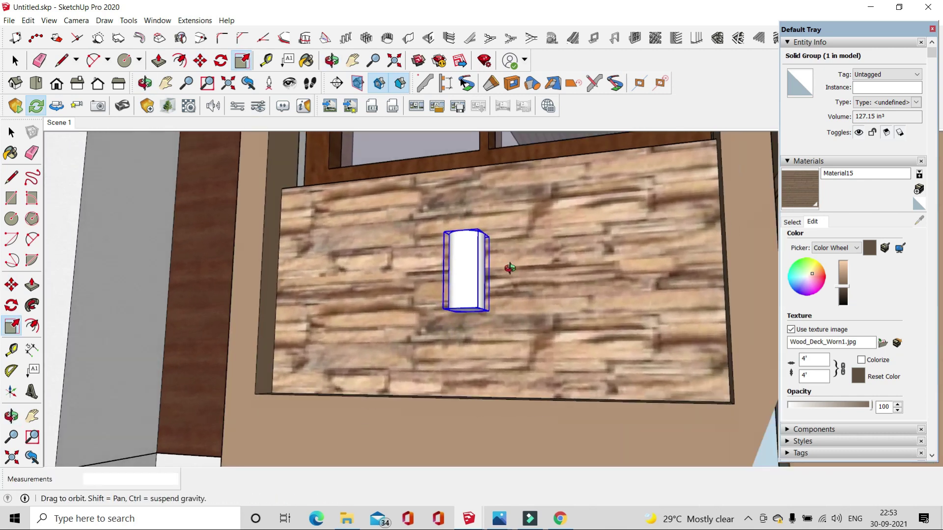
pyautogui.moveTo(499, 368)
pyautogui.mouseDown(button='middle')
pyautogui.moveTo(467, 316)
pyautogui.moveTo(535, 369)
pyautogui.moveTo(611, 393)
pyautogui.moveTo(524, 337)
pyautogui.mouseUp(button='middle')
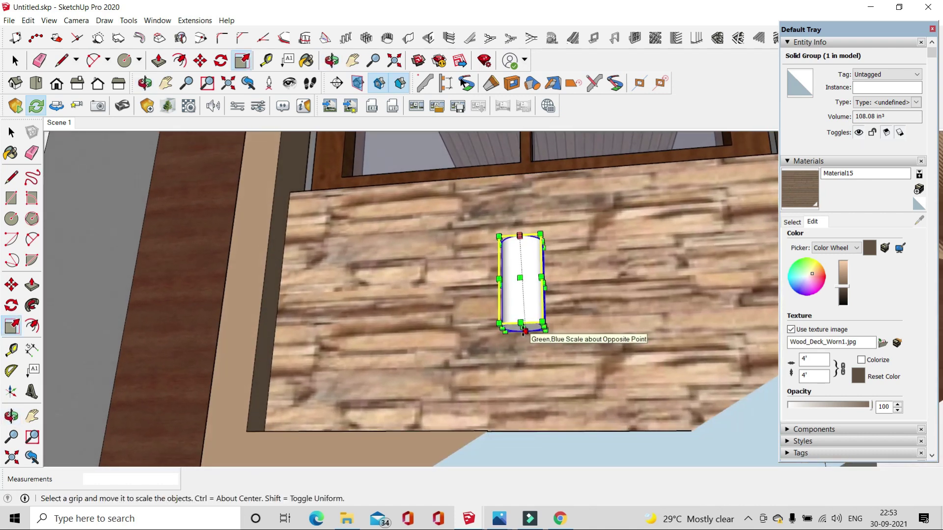
pyautogui.moveTo(525, 333); pyautogui.dragTo(522, 309)
pyautogui.moveTo(522, 309); pyautogui.dragTo(393, 295, button='middle')
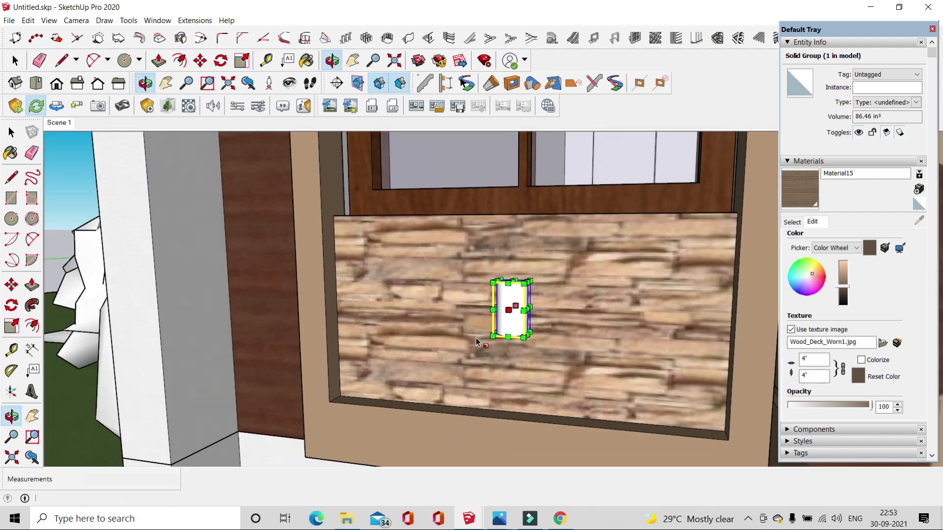
# - Start moving the group, cancel it, and orbit around the wall and cylinder
pyautogui.click(200, 60)
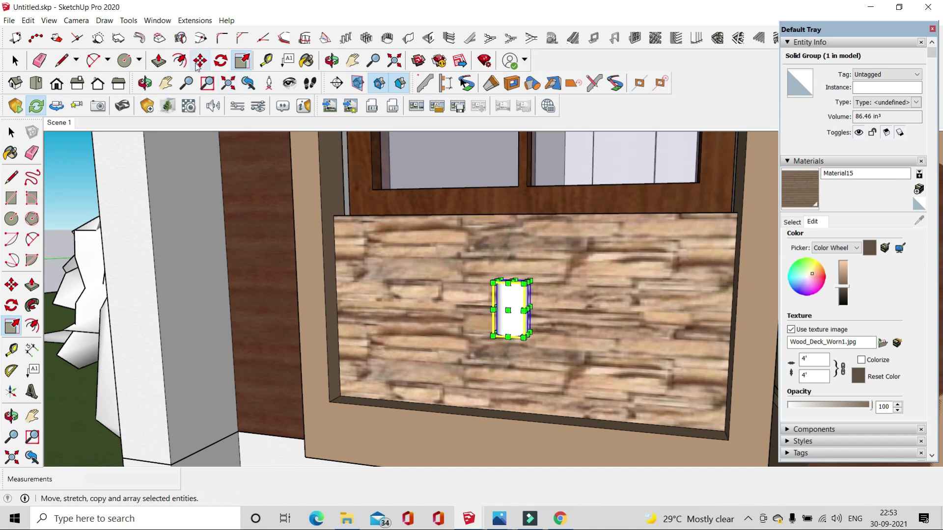
pyautogui.click(556, 298)
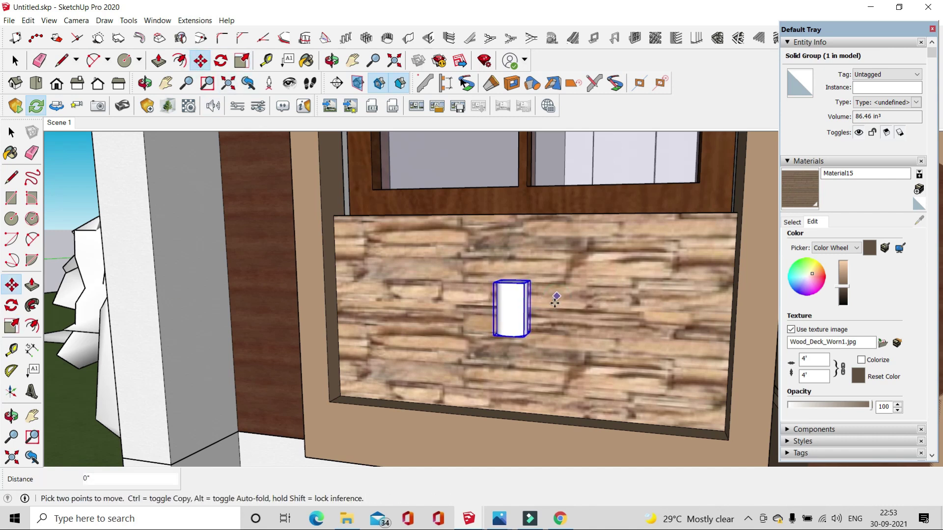
pyautogui.click(15, 60)
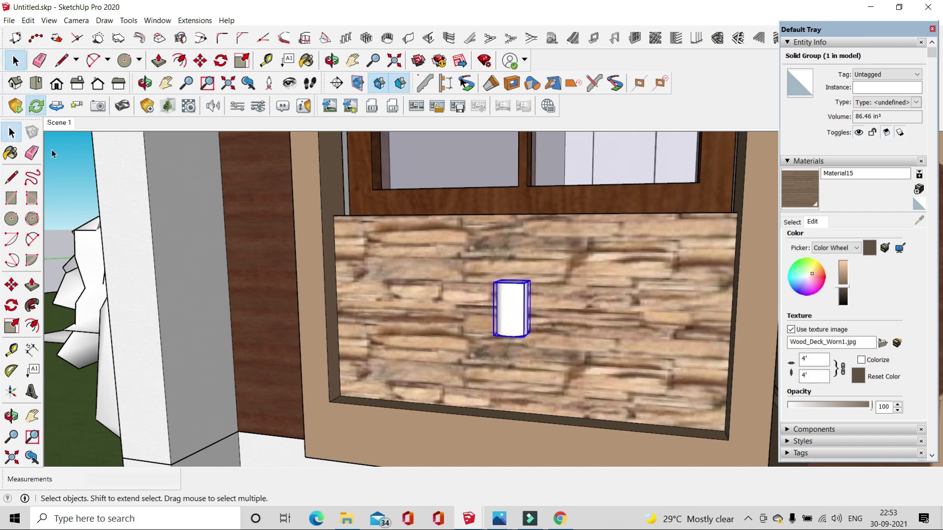
pyautogui.moveTo(246, 296)
pyautogui.mouseDown(button='middle')
pyautogui.moveTo(420, 366)
pyautogui.moveTo(413, 372)
pyautogui.mouseUp(button='middle')
pyautogui.scroll(3, 376, 317)
pyautogui.scroll(3, 376, 316)
# - Inside the cylinder group, place an Enscape spot light aimed down the stone panel
pyautogui.scroll(3, 375, 317)
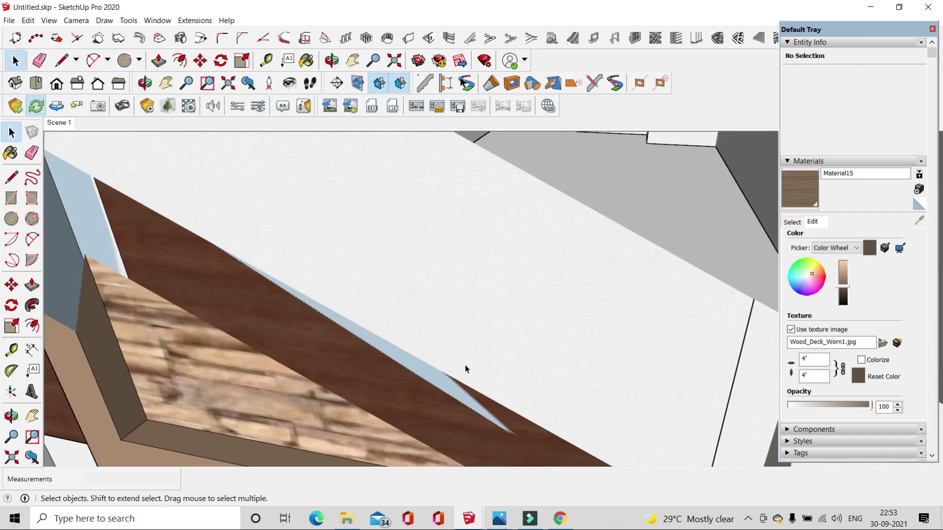
pyautogui.scroll(-4, 402, 329)
pyautogui.doubleClick(402, 325)
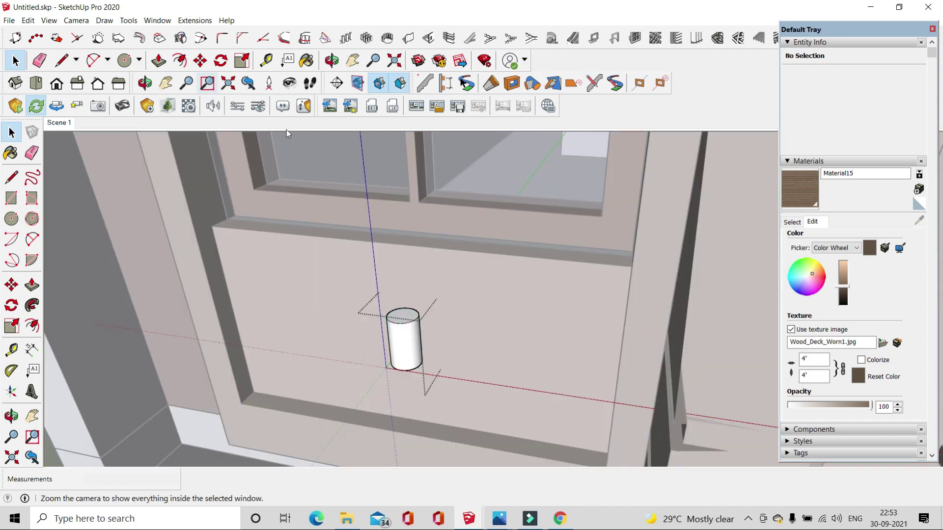
pyautogui.click(147, 107)
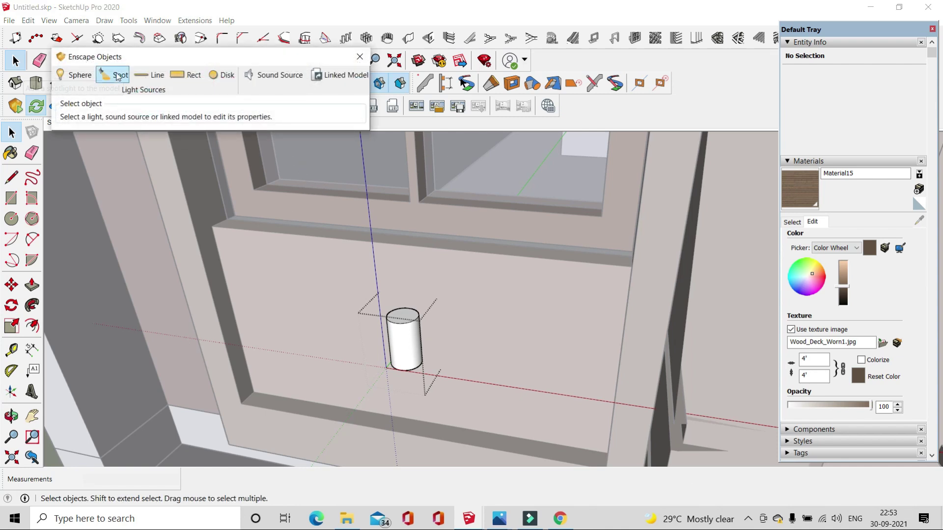
pyautogui.click(117, 76)
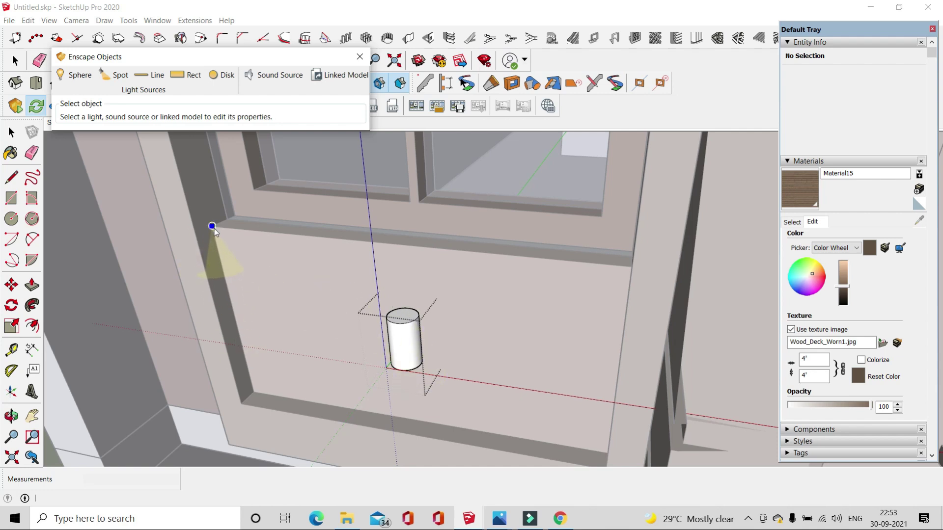
pyautogui.click(213, 228)
pyautogui.click(214, 247)
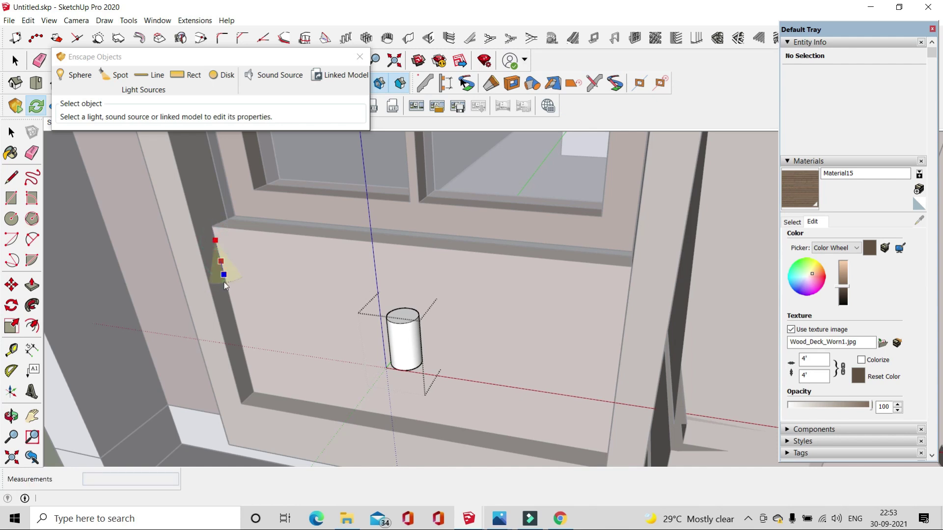
pyautogui.click(224, 282)
pyautogui.moveTo(196, 57); pyautogui.dragTo(48, 85)
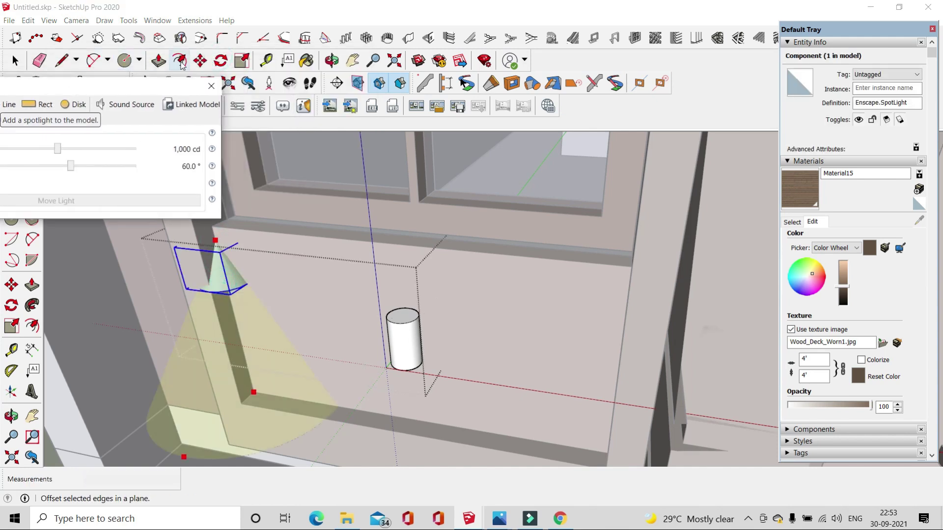
# - Move the Enscape spotlight to sit against the base of the cylinder lamp
pyautogui.click(200, 60)
pyautogui.click(215, 243)
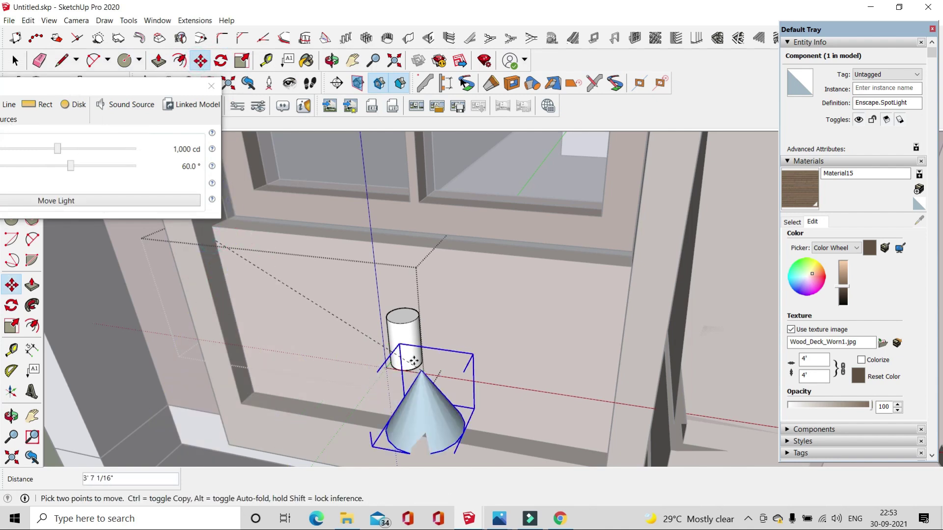
pyautogui.moveTo(414, 361); pyautogui.dragTo(550, 257, button='middle')
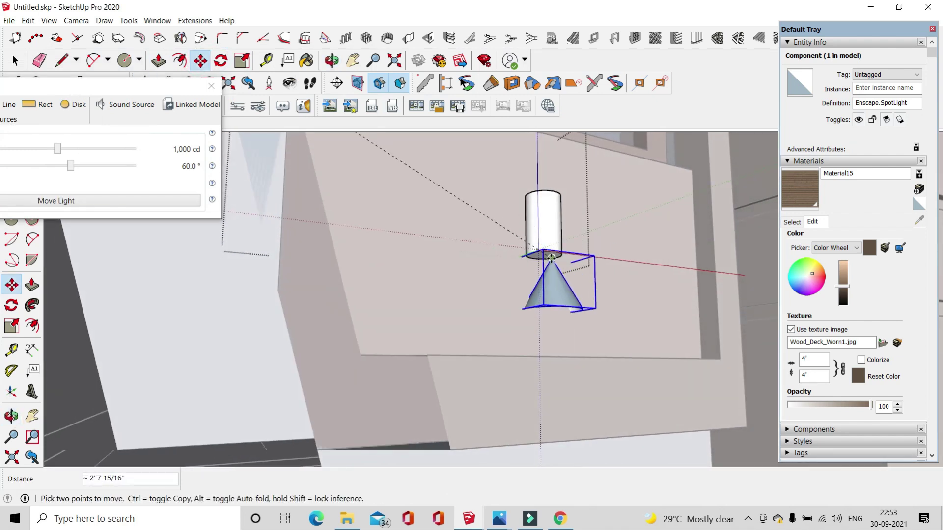
pyautogui.click(542, 251)
pyautogui.moveTo(543, 252); pyautogui.dragTo(536, 224, button='middle')
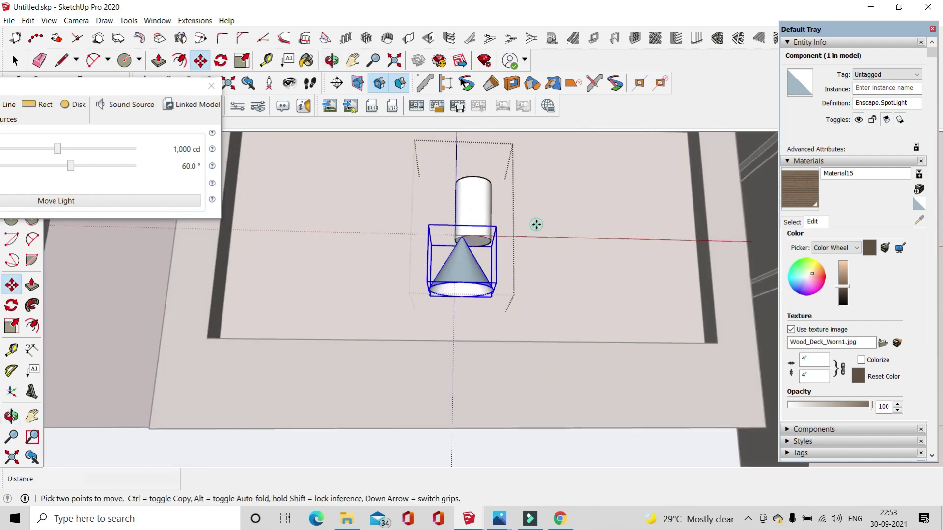
pyautogui.click(537, 225)
pyautogui.moveTo(545, 226)
pyautogui.mouseDown(button='middle')
pyautogui.moveTo(619, 275)
pyautogui.moveTo(711, 279)
pyautogui.mouseUp(button='middle')
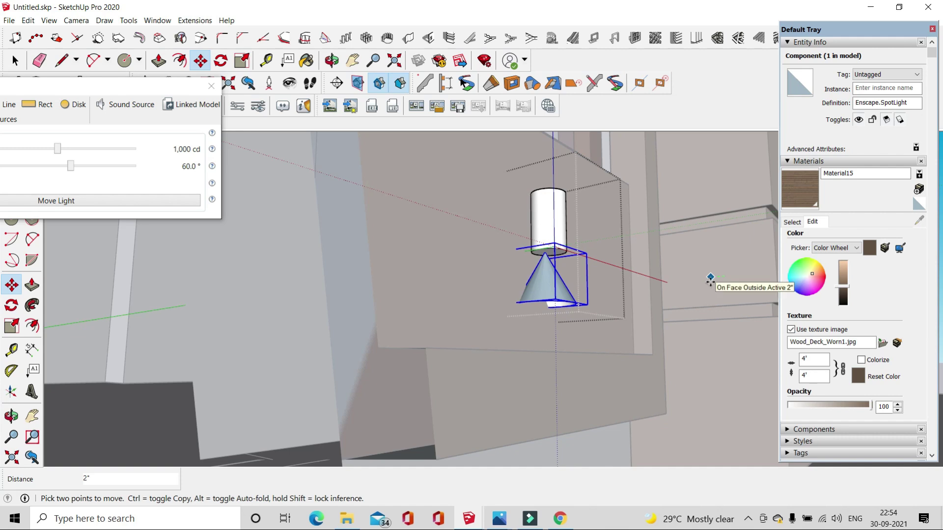
pyautogui.moveTo(711, 280)
pyautogui.mouseDown(button='middle')
pyautogui.moveTo(582, 312)
pyautogui.moveTo(584, 281)
pyautogui.moveTo(555, 234)
pyautogui.moveTo(596, 274)
pyautogui.moveTo(553, 302)
pyautogui.mouseUp(button='middle')
pyautogui.moveTo(471, 308); pyautogui.dragTo(422, 247, button='middle')
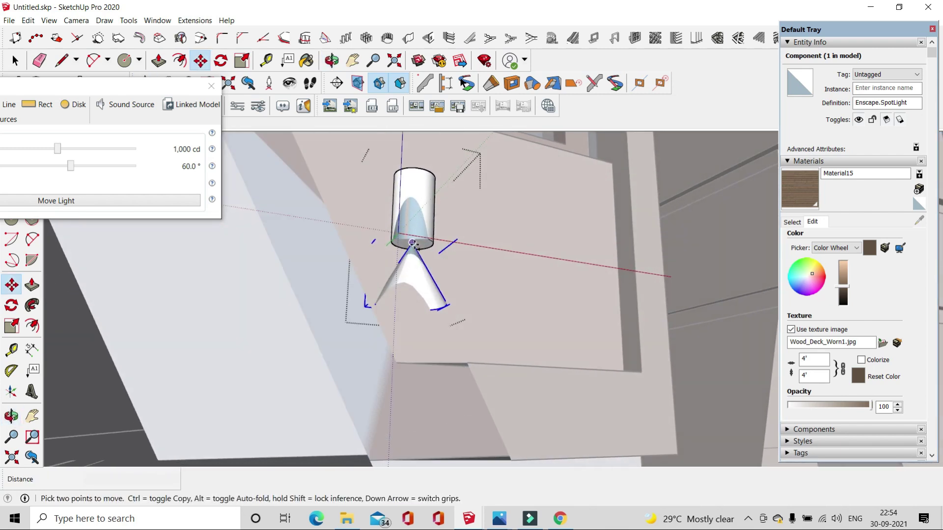
# - Ctrl-move a copy of the spotlight onto the top of the lamp
pyautogui.press('ctrl')
pyautogui.click(413, 243)
pyautogui.moveTo(412, 200)
pyautogui.mouseDown(button='middle')
pyautogui.moveTo(400, 315)
pyautogui.moveTo(389, 312)
pyautogui.mouseUp(button='middle')
pyautogui.click(388, 309)
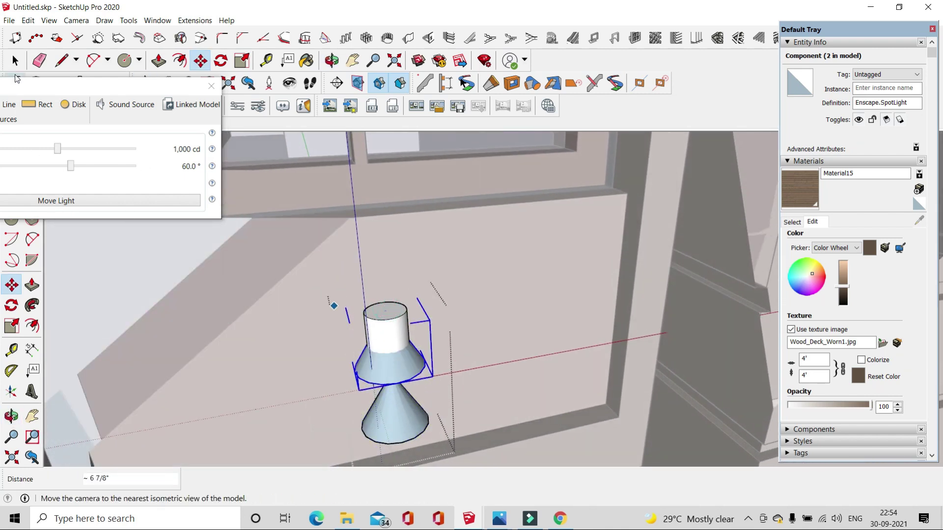
# - Flip the copied spotlight along the component's blue axis
pyautogui.click(15, 60)
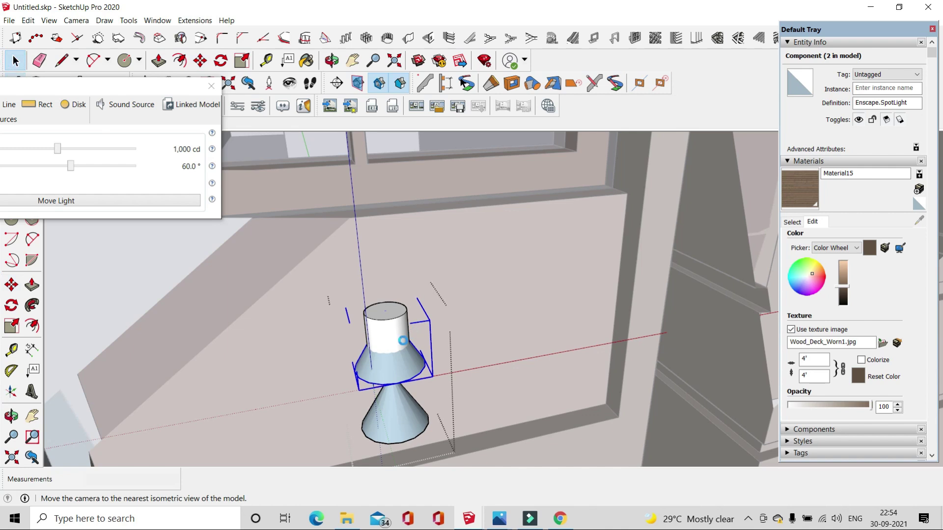
pyautogui.rightClick(400, 362)
pyautogui.moveTo(434, 287)
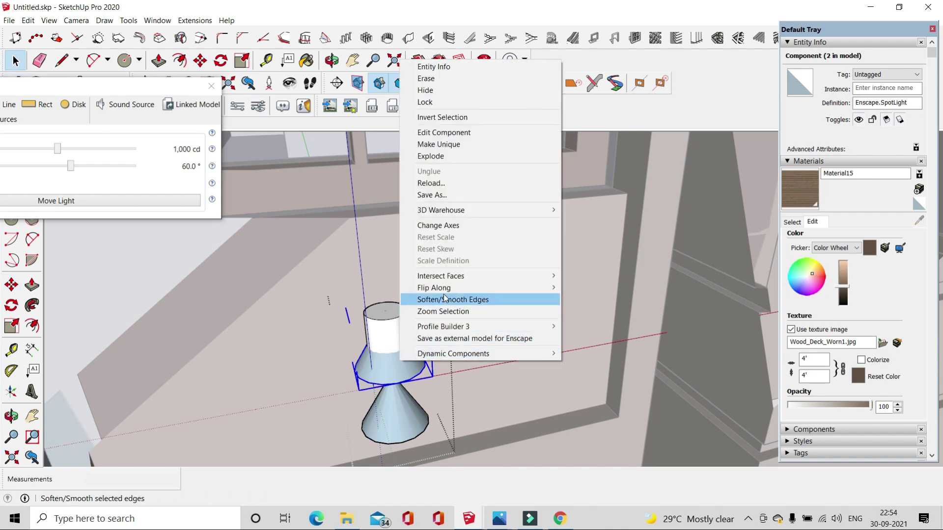
pyautogui.click(599, 315)
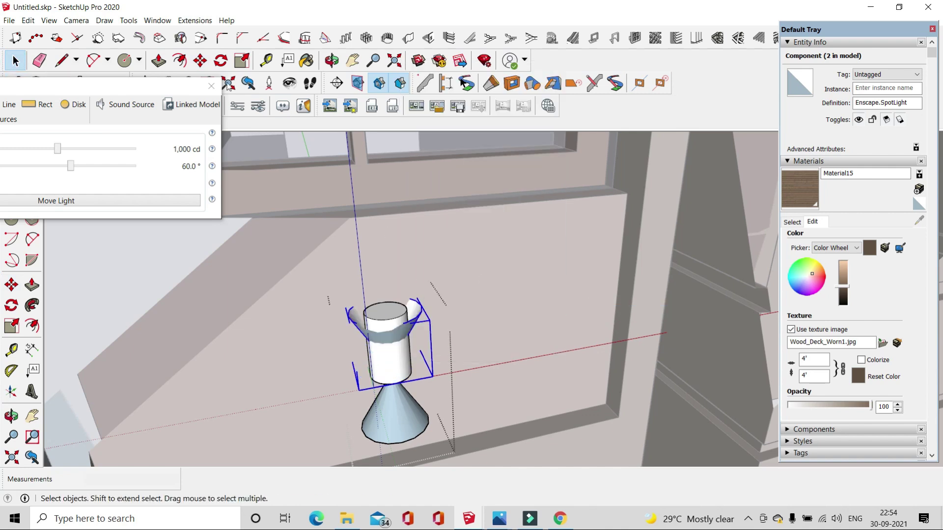
# - Raise the flipped spotlight above the cylinder and restore down the SketchUp window
pyautogui.click(199, 60)
pyautogui.click(486, 378)
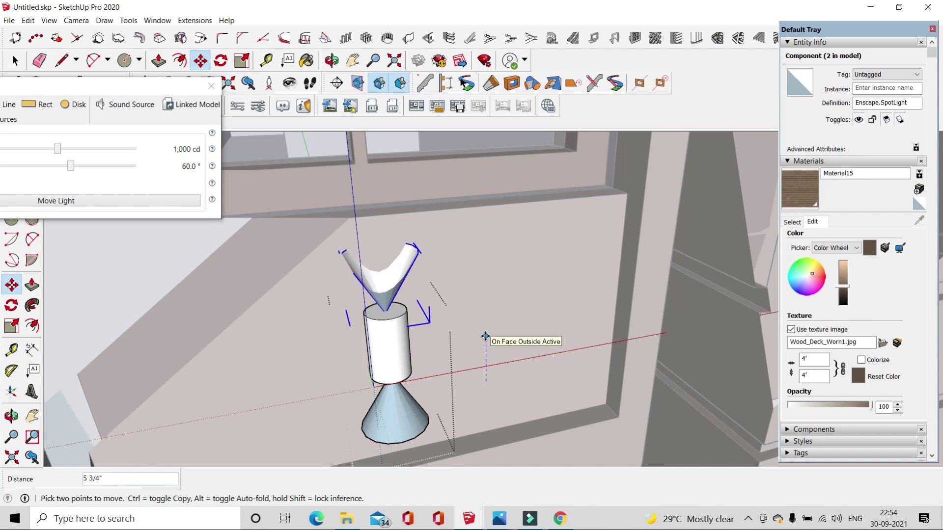
pyautogui.press('space')
pyautogui.moveTo(549, 335); pyautogui.dragTo(535, 360, button='middle')
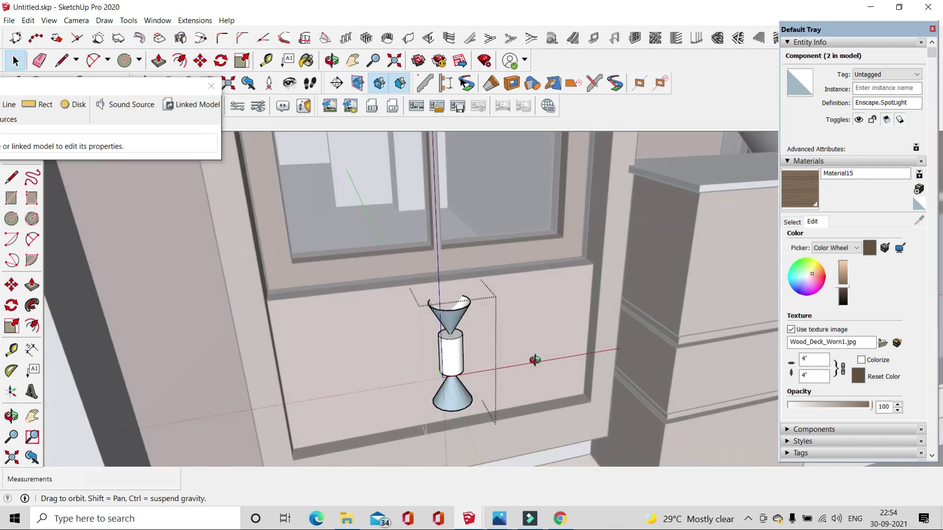
pyautogui.scroll(-5, 534, 360)
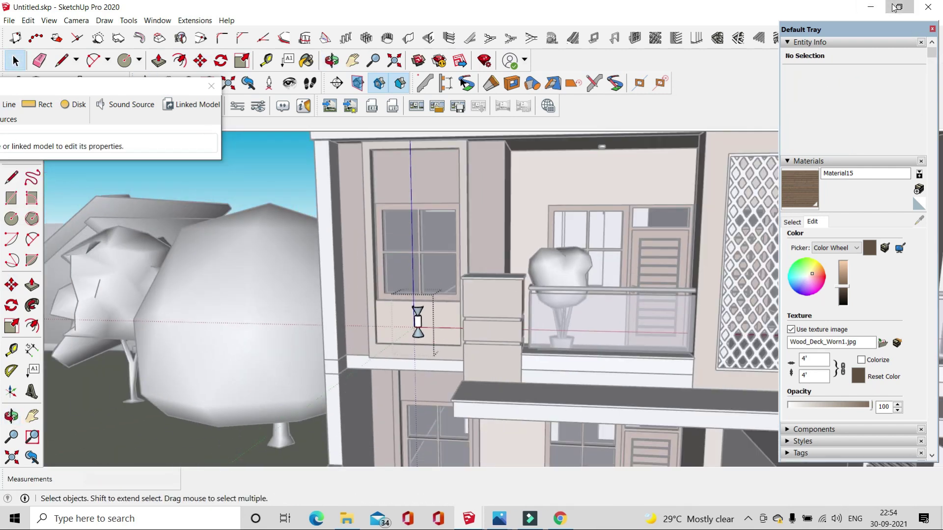
pyautogui.click(894, 7)
# - Arrange the SketchUp, Enscape render and Enscape Objects windows to see them together
pyautogui.moveTo(513, 520); pyautogui.dragTo(480, 525)
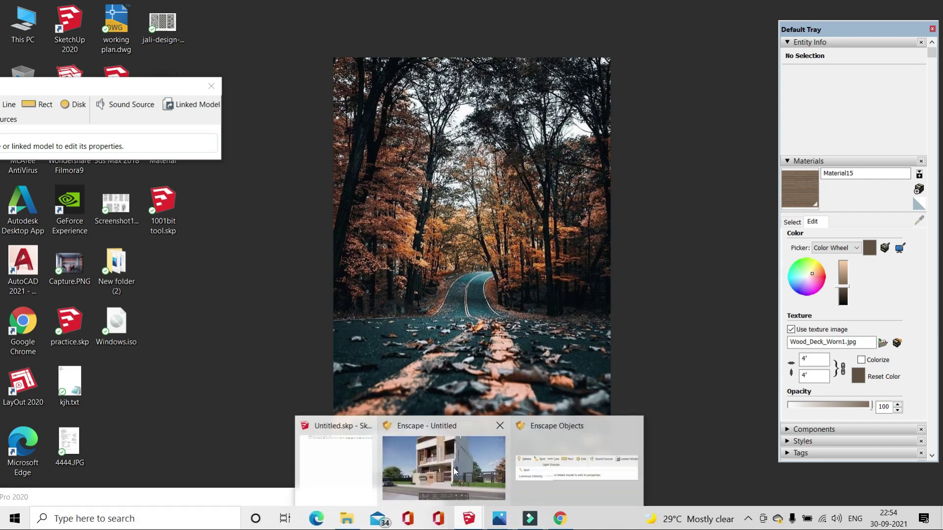
pyautogui.moveTo(468, 518)
pyautogui.click(444, 466)
pyautogui.moveTo(333, 221); pyautogui.dragTo(309, 213)
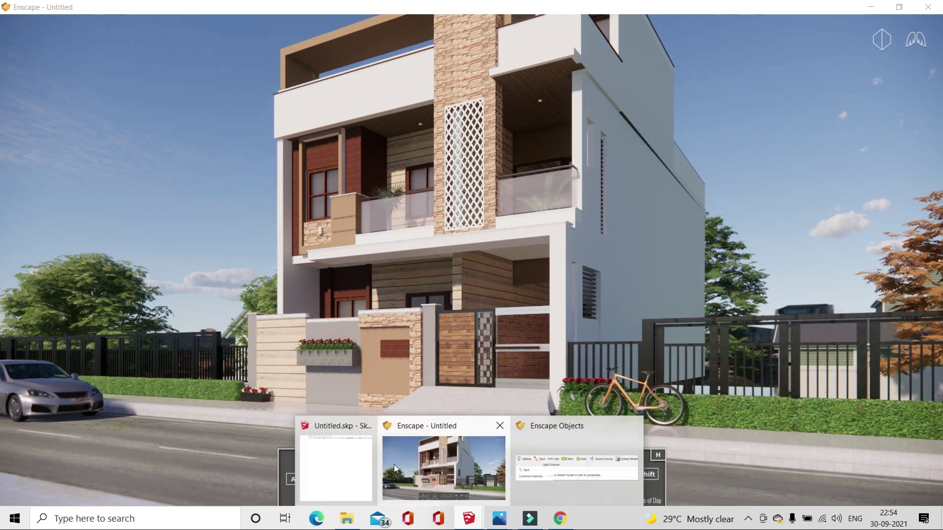
pyautogui.click(356, 464)
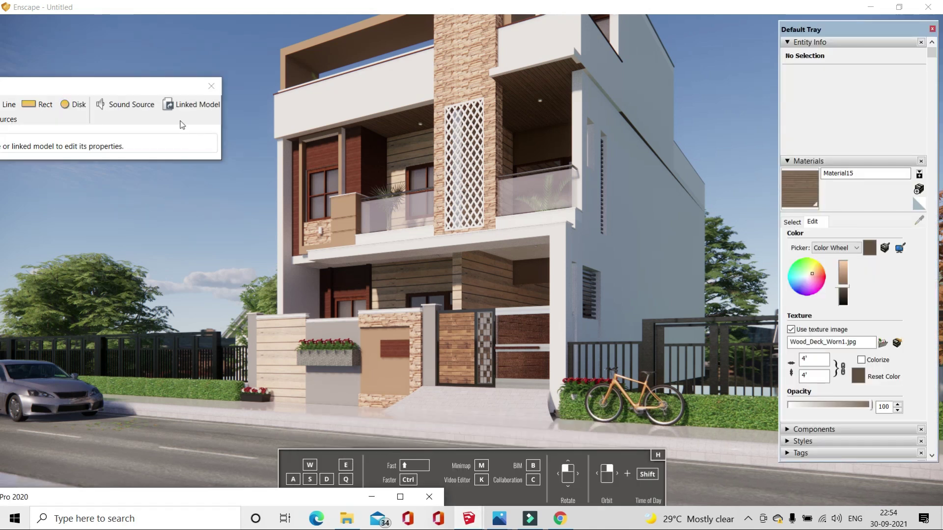
pyautogui.moveTo(136, 86); pyautogui.dragTo(268, 120)
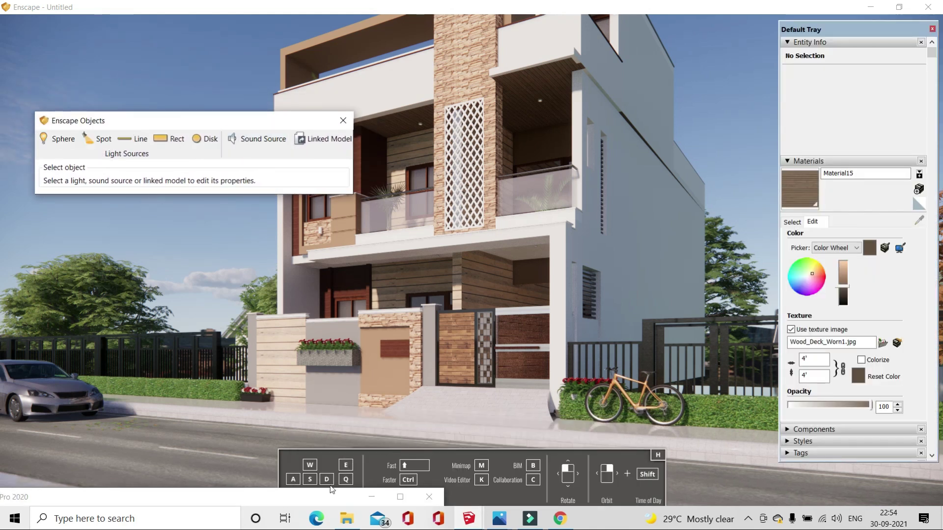
pyautogui.moveTo(332, 489); pyautogui.dragTo(427, 420)
pyautogui.moveTo(356, 464); pyautogui.dragTo(626, 256)
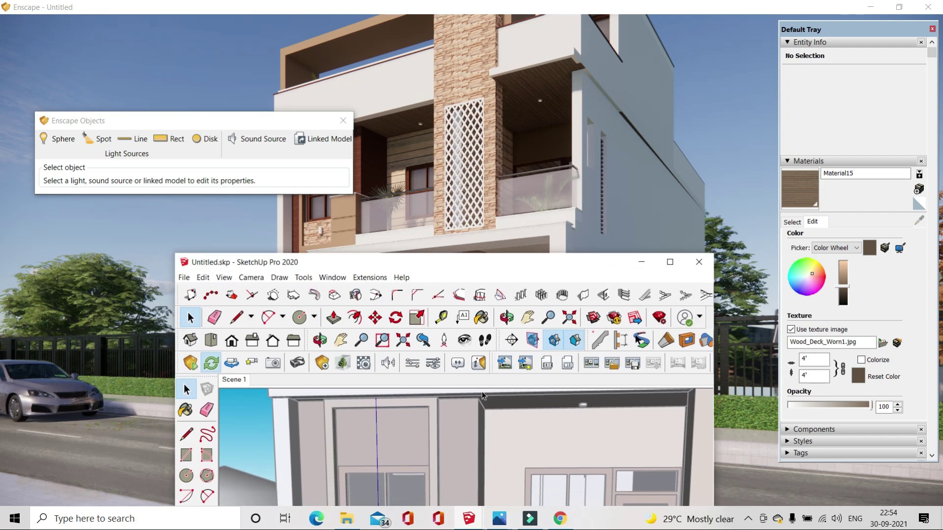
pyautogui.scroll(3, 448, 467)
pyautogui.scroll(2, 437, 474)
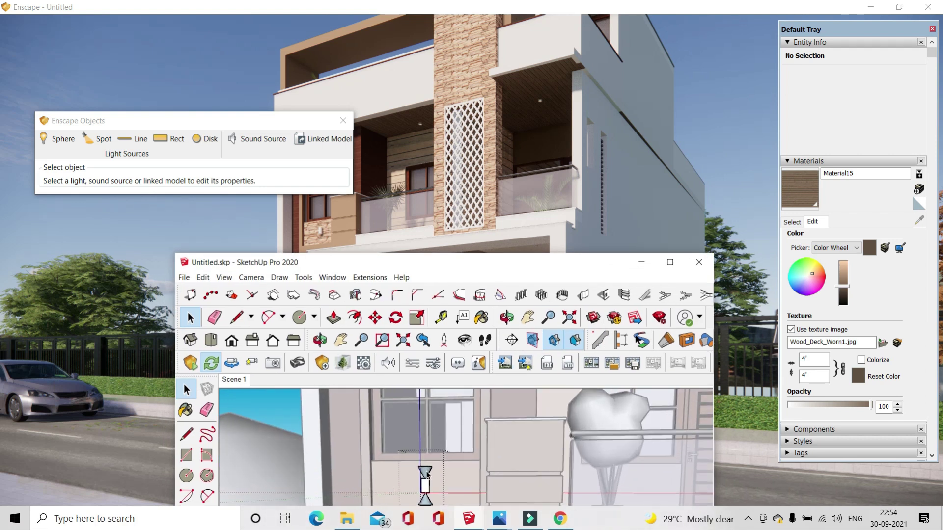
# - Set the pendant spotlight to 369,218 cd with a 90° beam angle and close the panel
pyautogui.click(424, 474)
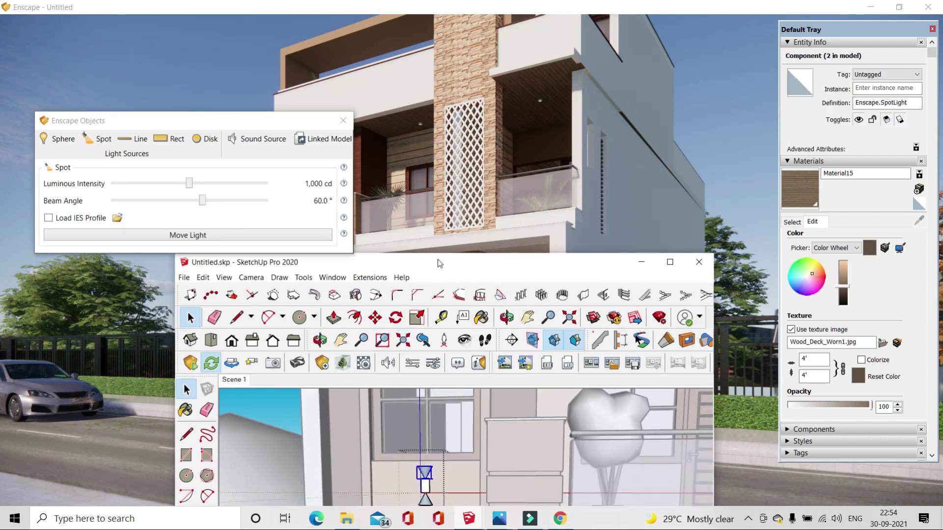
pyautogui.moveTo(440, 264); pyautogui.dragTo(326, 433)
pyautogui.moveTo(221, 123); pyautogui.dragTo(179, 38)
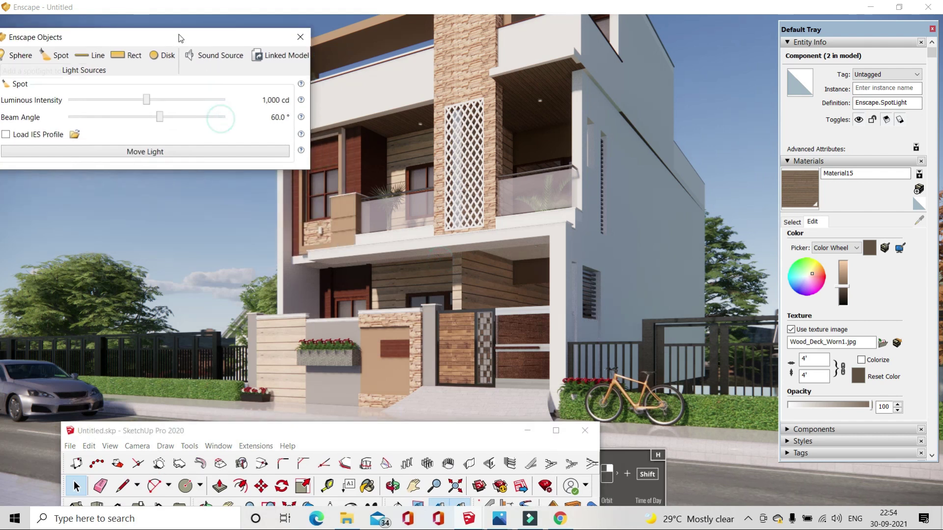
pyautogui.moveTo(146, 100); pyautogui.dragTo(218, 105)
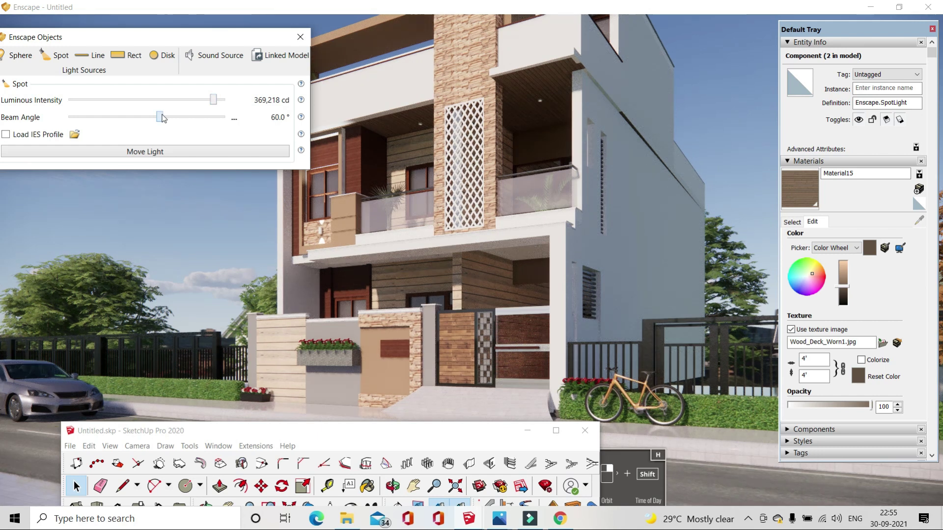
pyautogui.moveTo(166, 120); pyautogui.dragTo(191, 120)
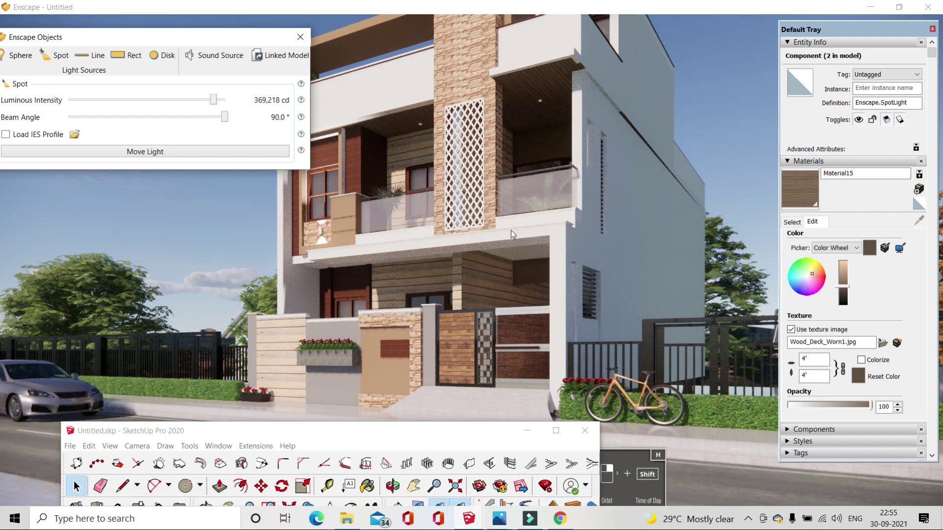
pyautogui.moveTo(500, 198); pyautogui.dragTo(482, 199, button='right')
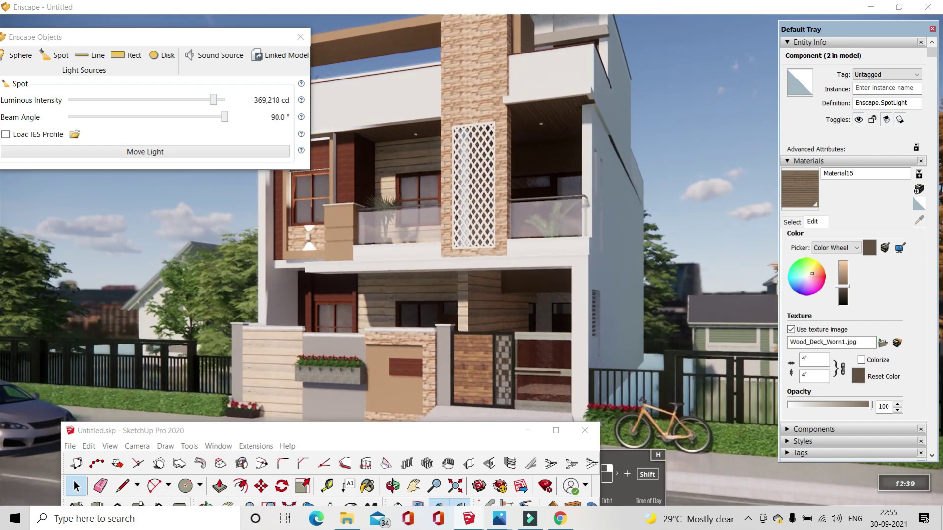
pyautogui.moveTo(487, 293)
pyautogui.mouseDown(button='right')
pyautogui.moveTo(479, 289)
pyautogui.moveTo(493, 272)
pyautogui.mouseUp(button='right')
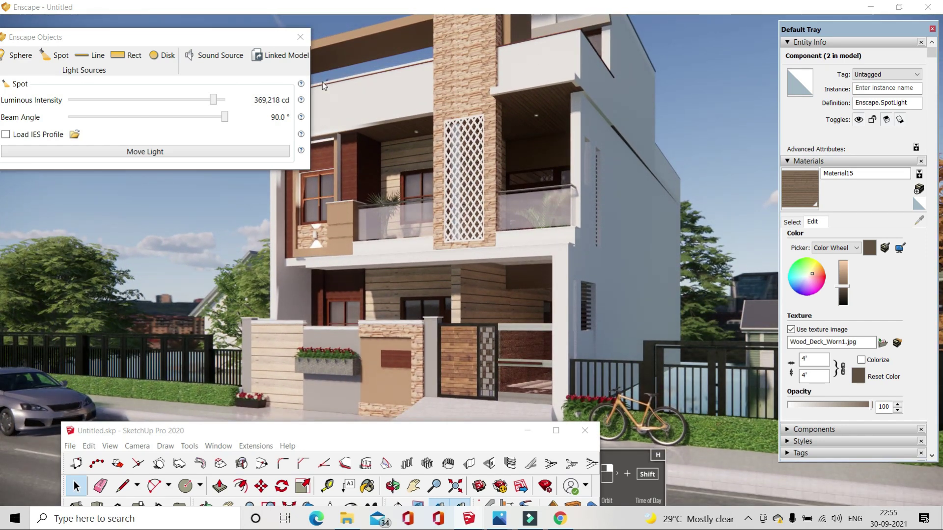
pyautogui.click(300, 37)
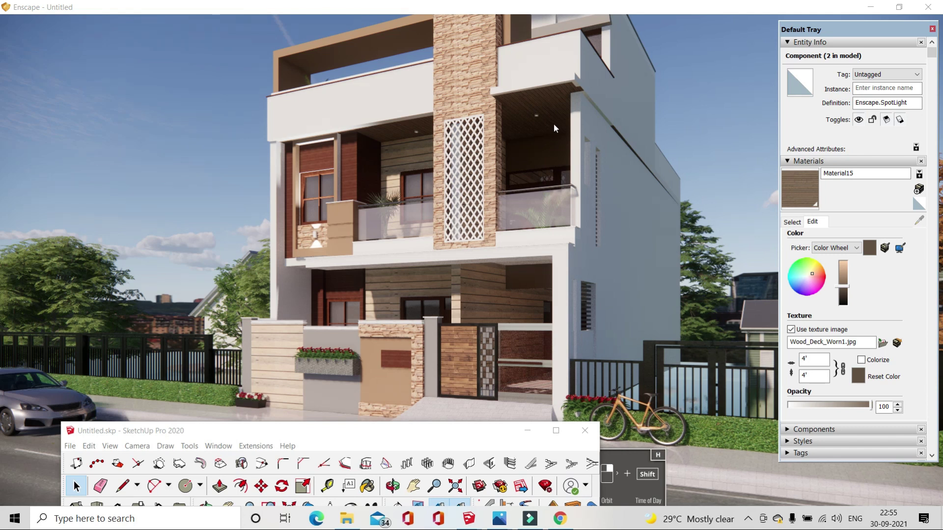
# - Place an Enscape rect light at the porch ceiling corner
pyautogui.click(556, 431)
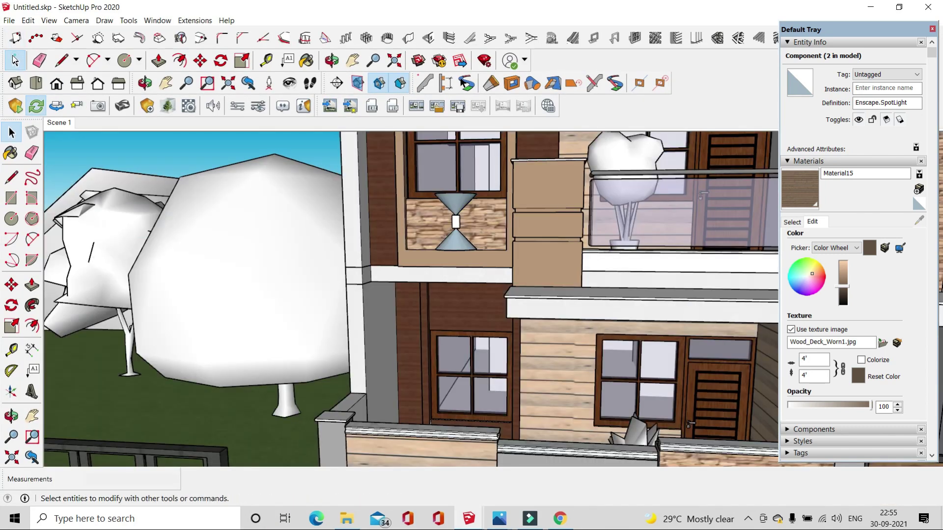
pyautogui.click(160, 159)
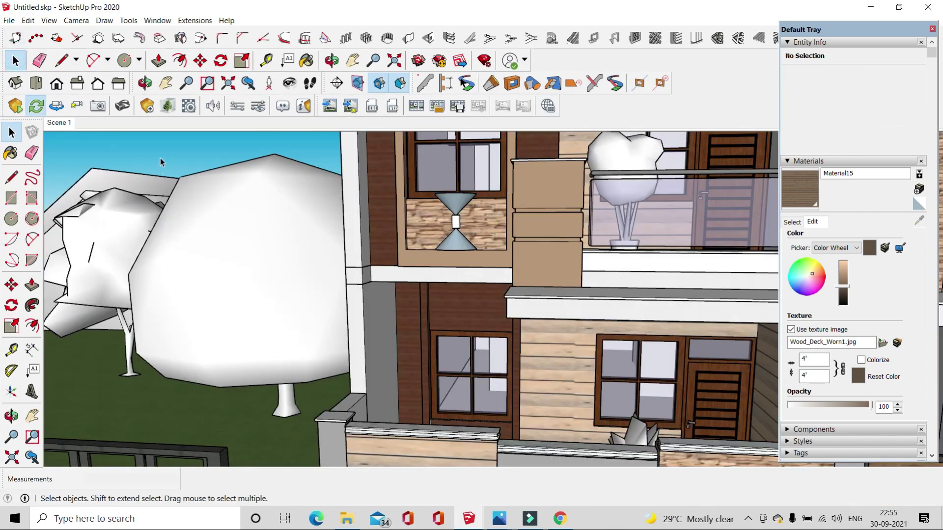
pyautogui.click(147, 105)
pyautogui.click(193, 93)
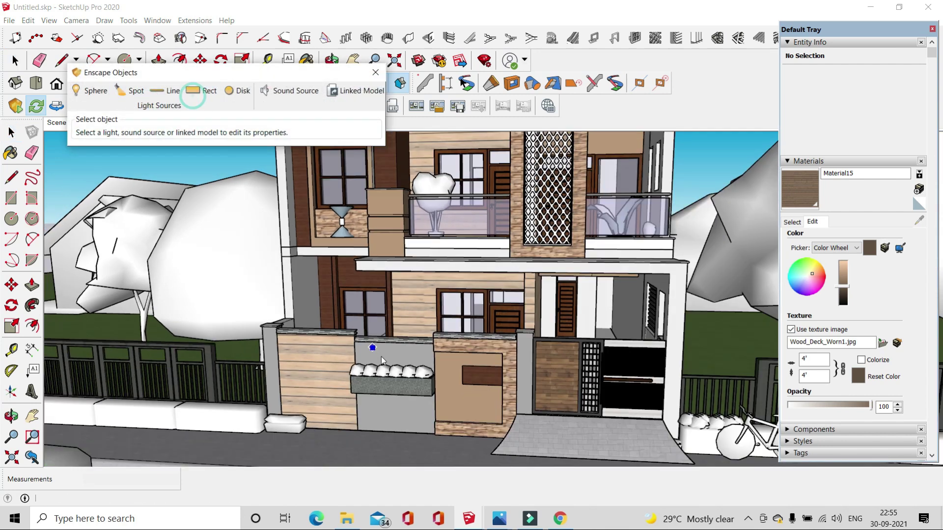
pyautogui.scroll(-5, 382, 360)
pyautogui.moveTo(382, 360); pyautogui.dragTo(499, 236, button='middle')
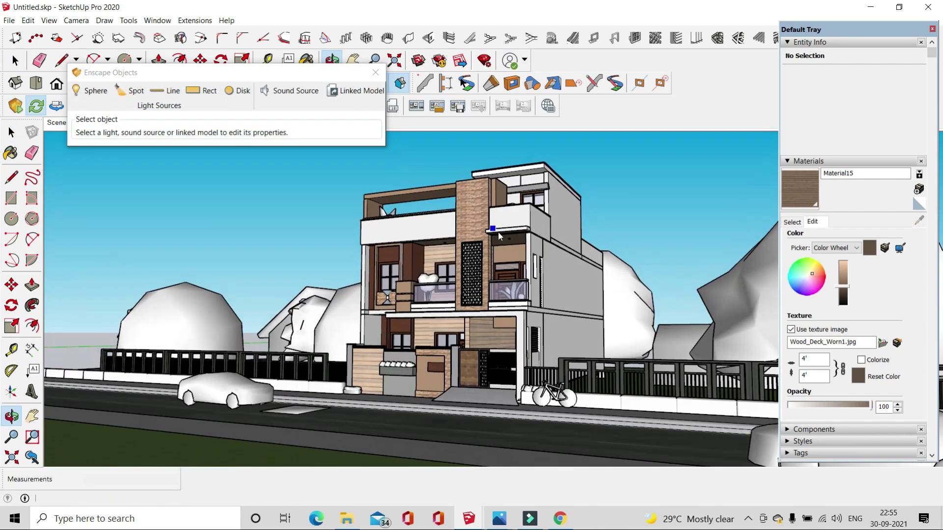
pyautogui.scroll(3, 499, 236)
pyautogui.scroll(3, 499, 255)
pyautogui.scroll(1, 486, 255)
pyautogui.click(486, 261)
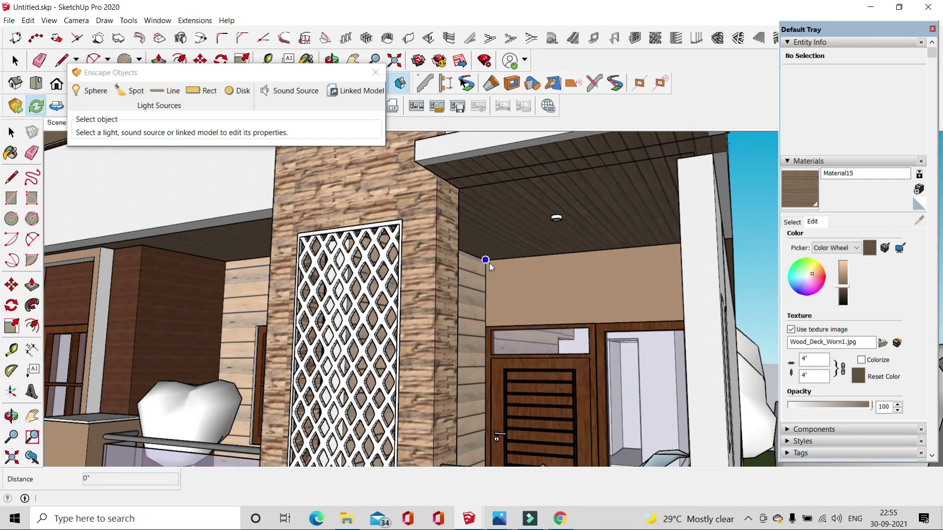
pyautogui.press('space')
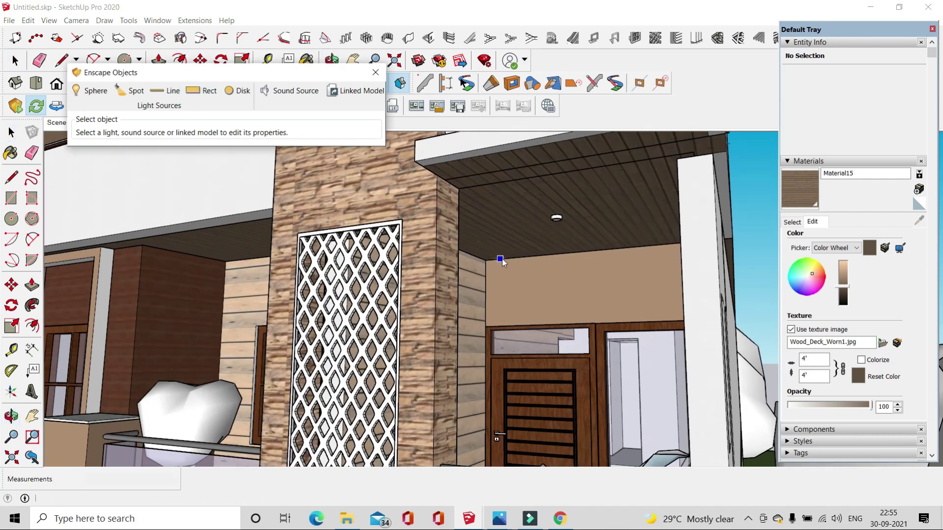
pyautogui.click(485, 260)
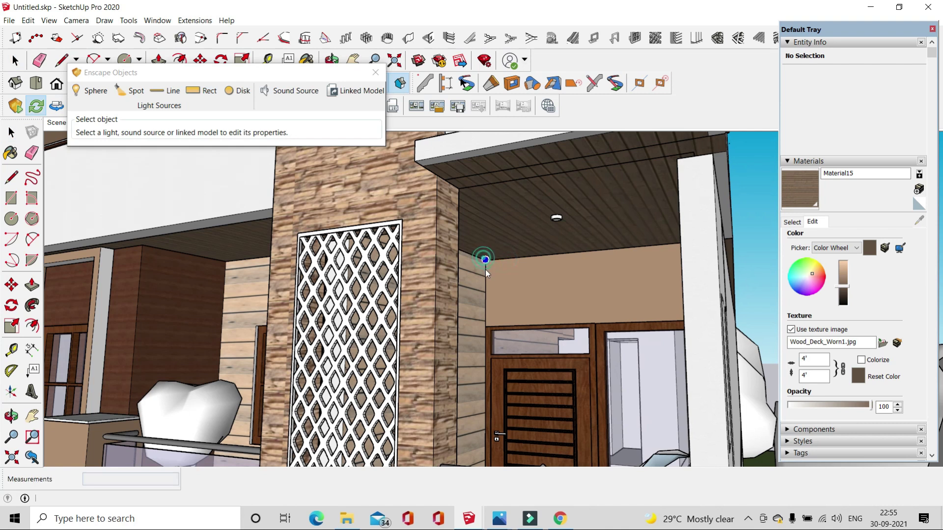
pyautogui.click(486, 293)
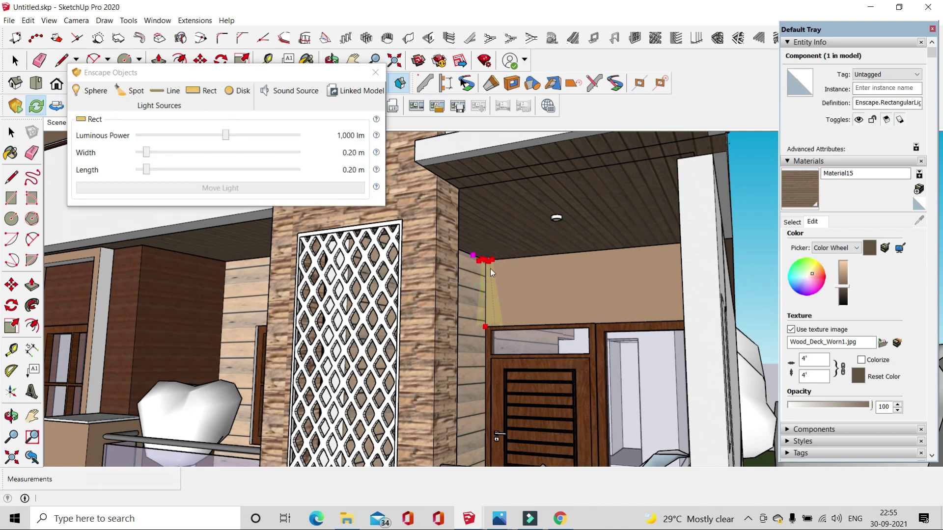
# - Widen the rect light along the porch ceiling edge to about 2.63 m
pyautogui.scroll(2, 490, 269)
pyautogui.scroll(1, 494, 268)
pyautogui.scroll(1, 496, 266)
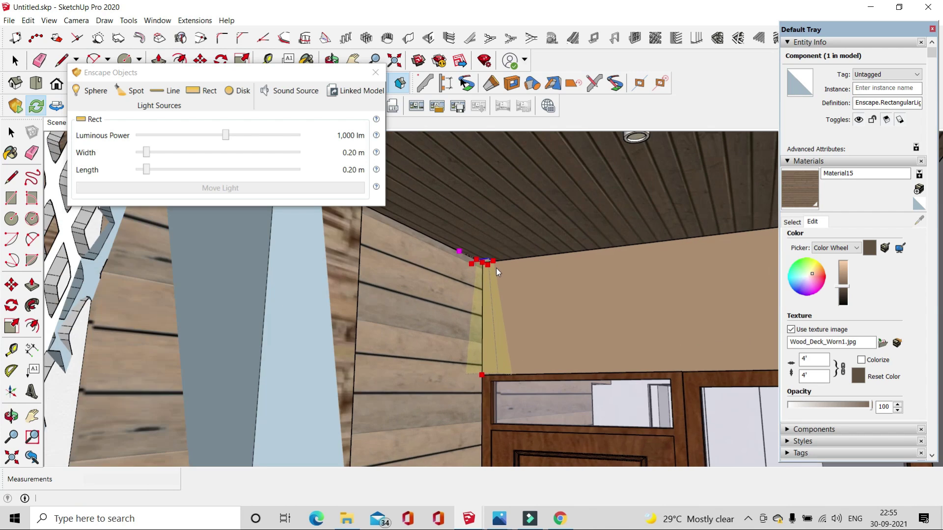
pyautogui.scroll(1, 493, 265)
pyautogui.scroll(-2, 506, 258)
pyautogui.moveTo(492, 259)
pyautogui.mouseDown()
pyautogui.moveTo(638, 248)
pyautogui.moveTo(661, 249)
pyautogui.moveTo(657, 257)
pyautogui.mouseUp()
pyautogui.scroll(-2, 523, 259)
pyautogui.scroll(-2, 564, 252)
pyautogui.scroll(1, 661, 249)
pyautogui.scroll(1, 670, 249)
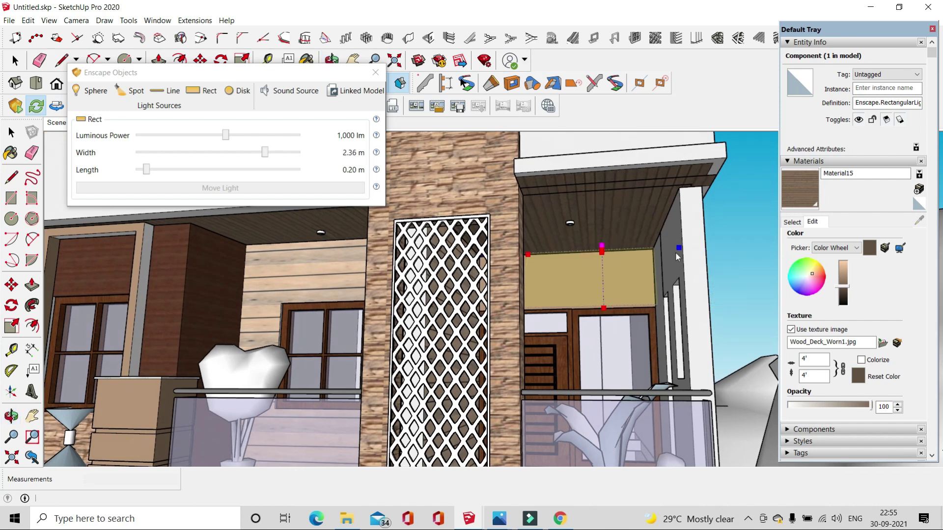
pyautogui.scroll(2, 589, 255)
pyautogui.scroll(1, 535, 259)
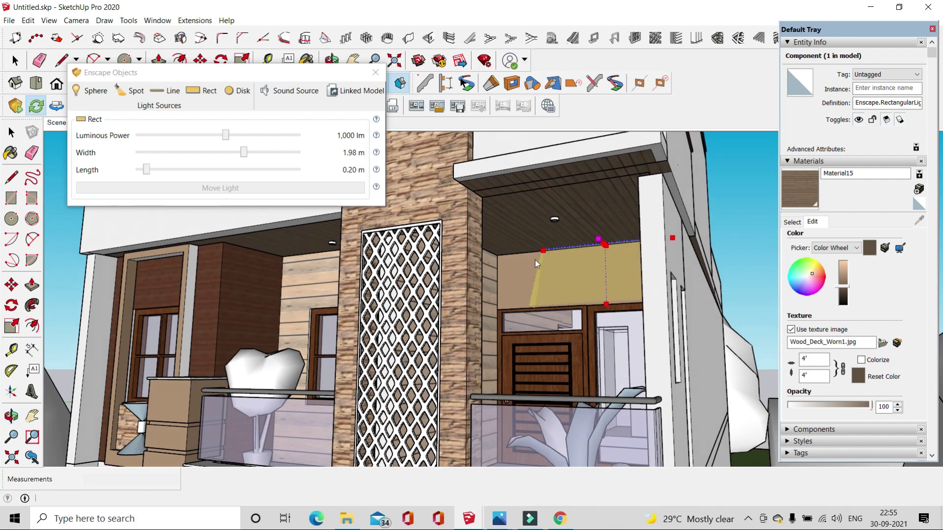
pyautogui.scroll(2, 542, 252)
pyautogui.scroll(2, 547, 246)
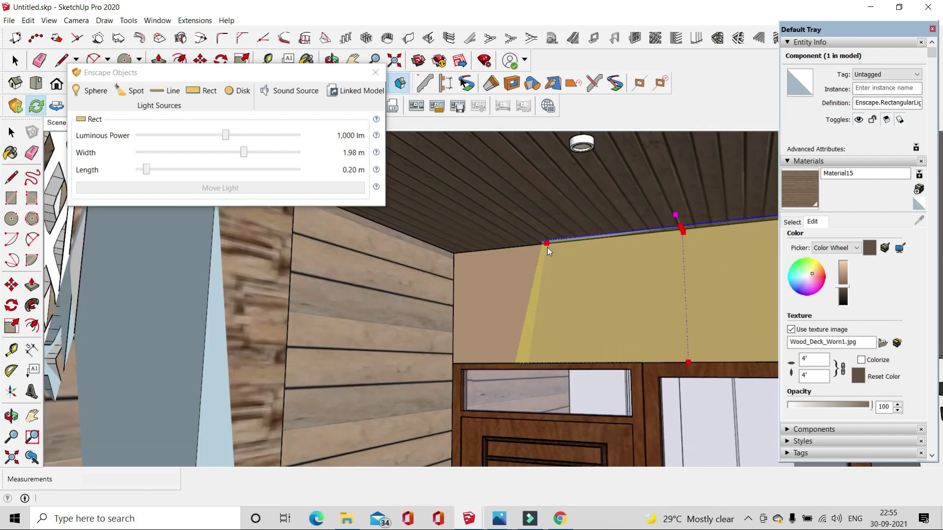
pyautogui.moveTo(546, 244); pyautogui.dragTo(470, 251)
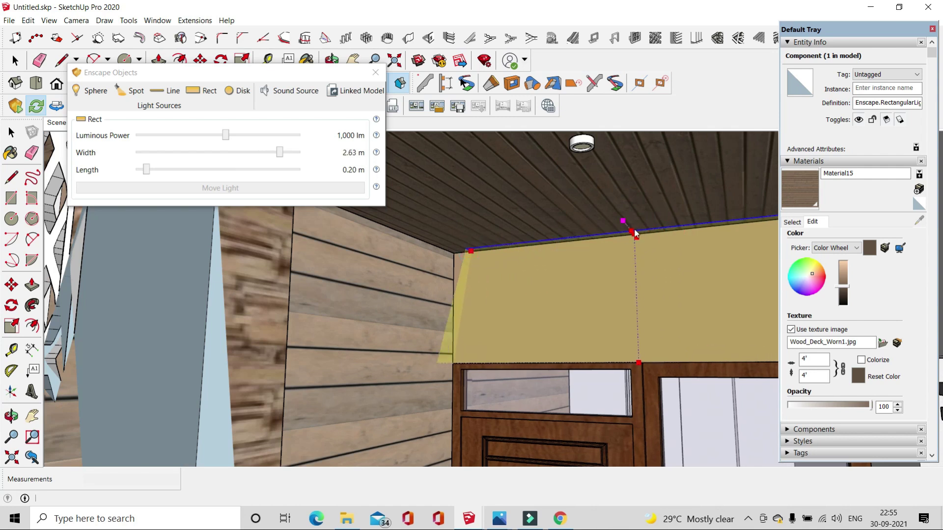
# - Stretch the light's length to 3.00 m, aligning it with the back ceiling edge
pyautogui.moveTo(634, 234); pyautogui.dragTo(632, 225)
pyautogui.scroll(-2, 631, 225)
pyautogui.scroll(-2, 590, 197)
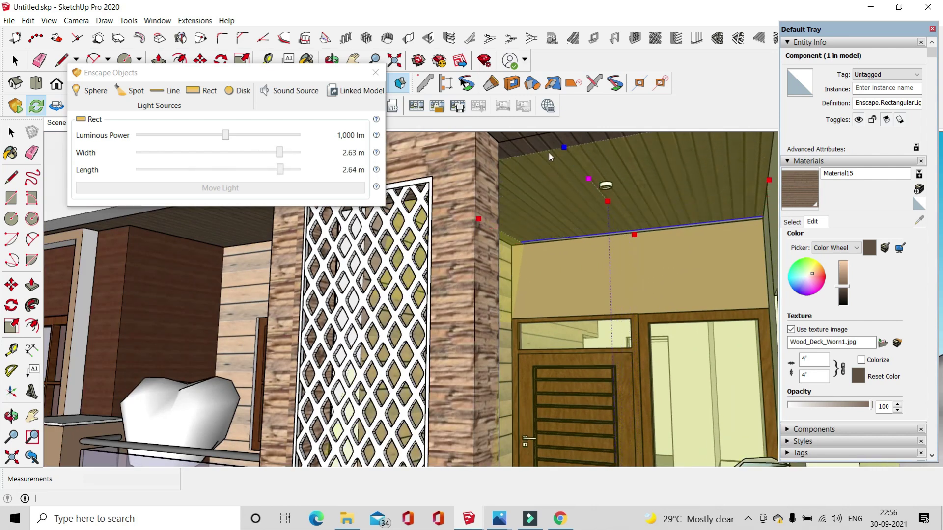
pyautogui.moveTo(549, 154); pyautogui.dragTo(537, 138)
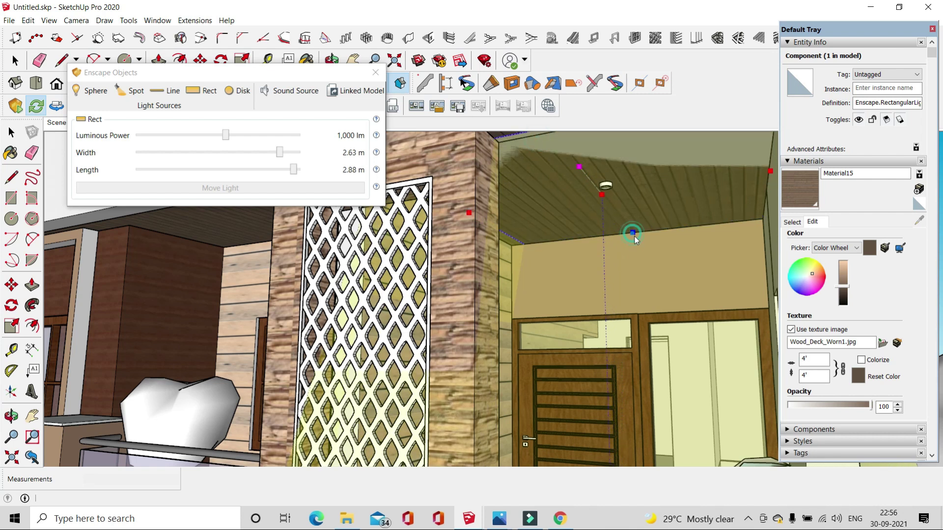
pyautogui.moveTo(633, 233); pyautogui.dragTo(645, 250)
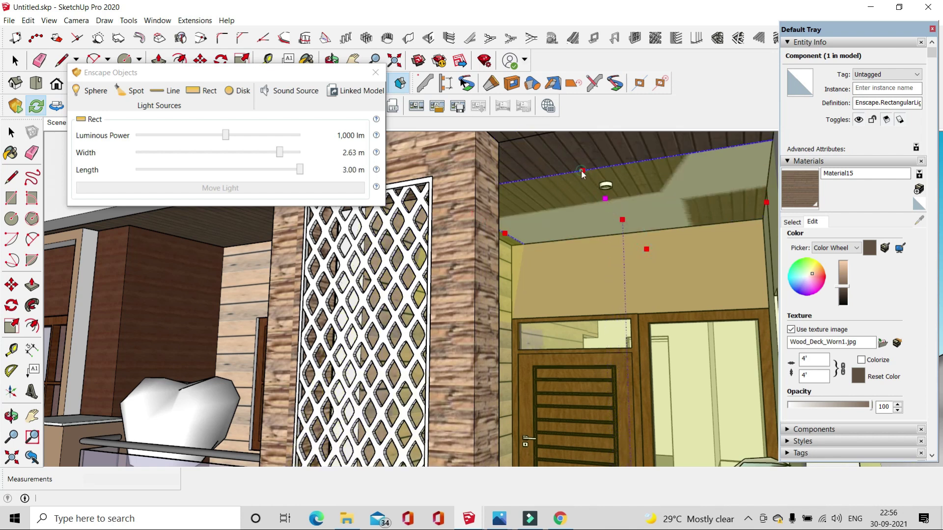
pyautogui.moveTo(581, 169); pyautogui.dragTo(543, 143)
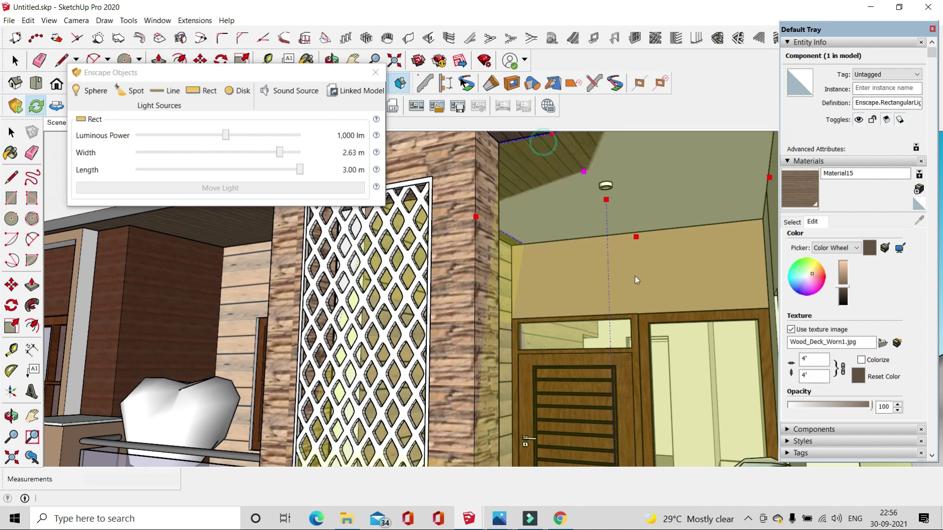
pyautogui.click(469, 519)
# - Raise the rect light's Luminous Power to about 164,748 lm, then return to SketchUp
pyautogui.click(486, 473)
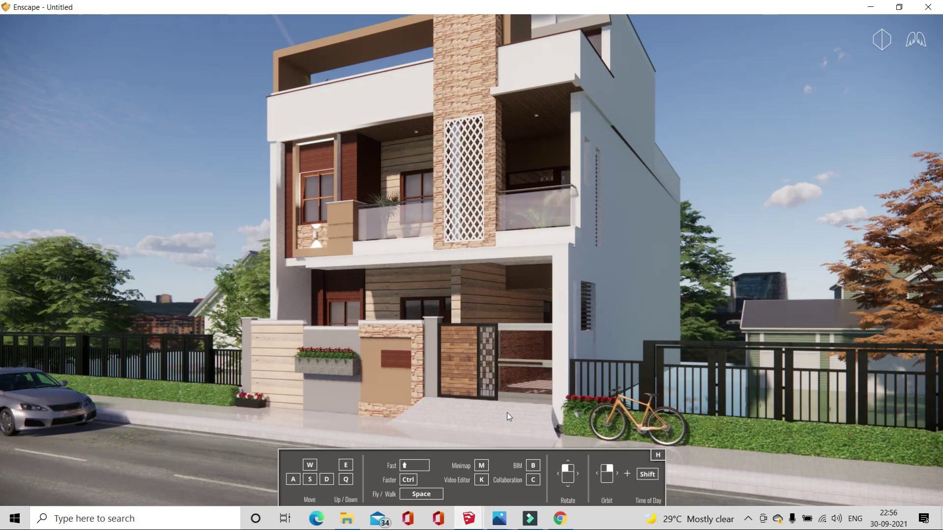
pyautogui.click(468, 518)
pyautogui.click(589, 464)
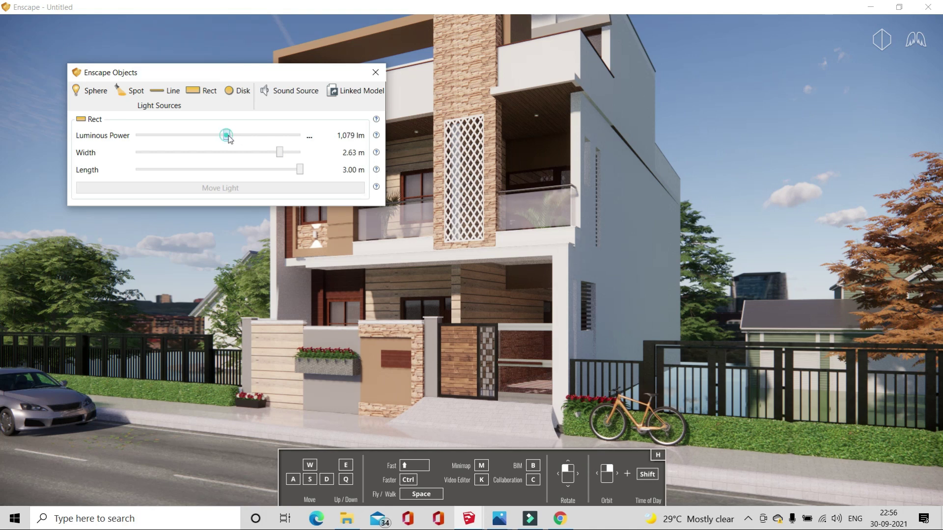
pyautogui.moveTo(228, 137); pyautogui.dragTo(276, 136)
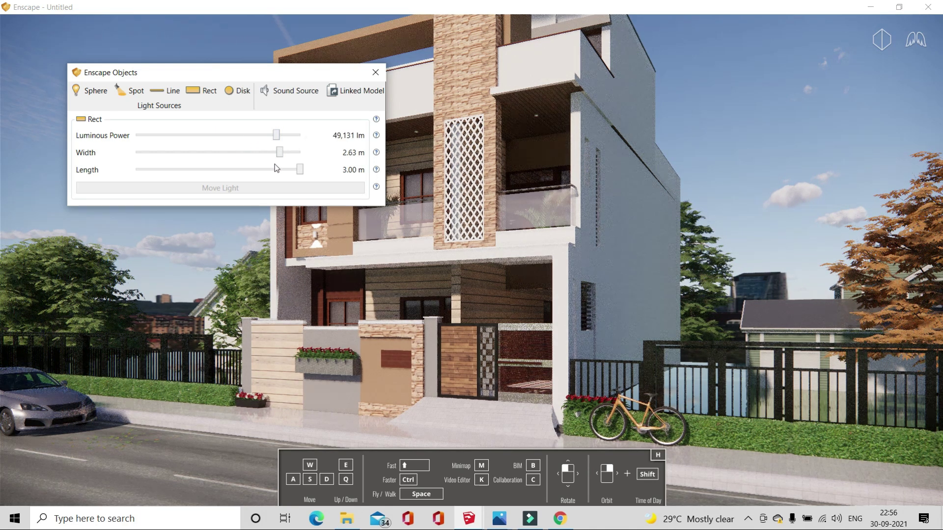
pyautogui.moveTo(276, 136)
pyautogui.mouseDown()
pyautogui.moveTo(308, 142)
pyautogui.moveTo(292, 136)
pyautogui.mouseUp()
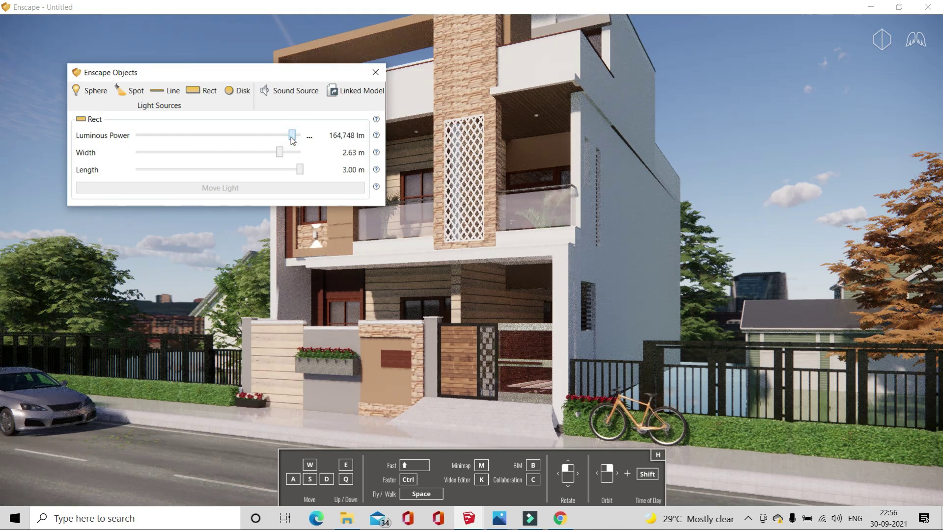
pyautogui.moveTo(329, 73)
pyautogui.mouseDown()
pyautogui.moveTo(242, 200)
pyautogui.moveTo(243, 252)
pyautogui.moveTo(229, 234)
pyautogui.mouseUp()
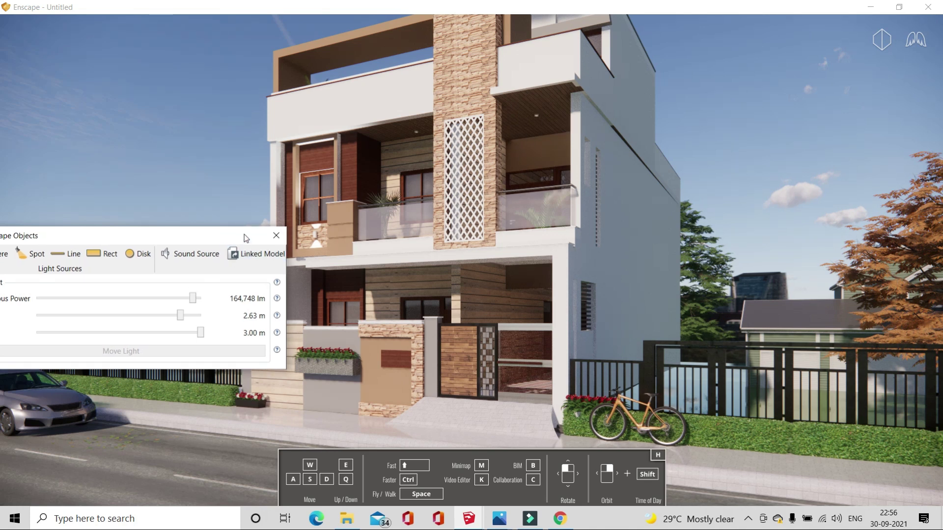
pyautogui.moveTo(244, 234); pyautogui.dragTo(310, 231)
pyautogui.click(344, 228)
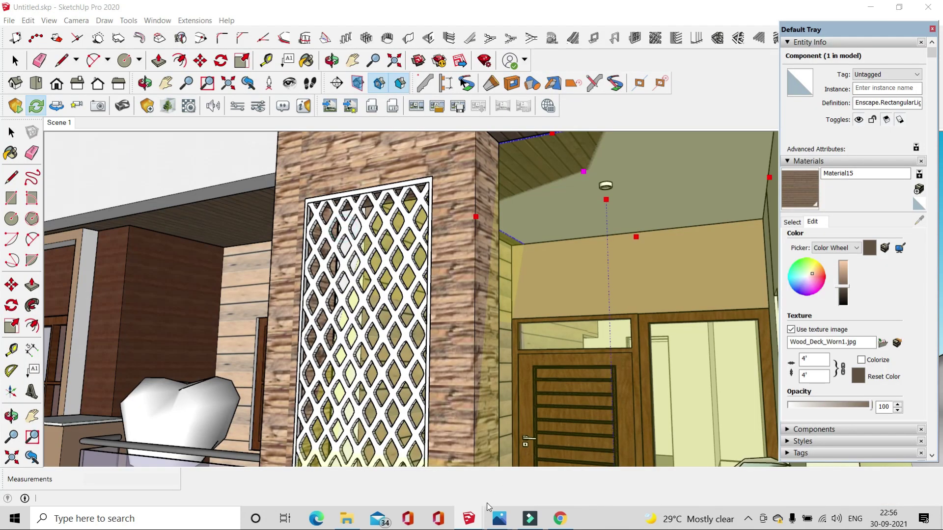
# - Deselect the light, zoom out, and open the Enscape Asset Library
pyautogui.click(15, 60)
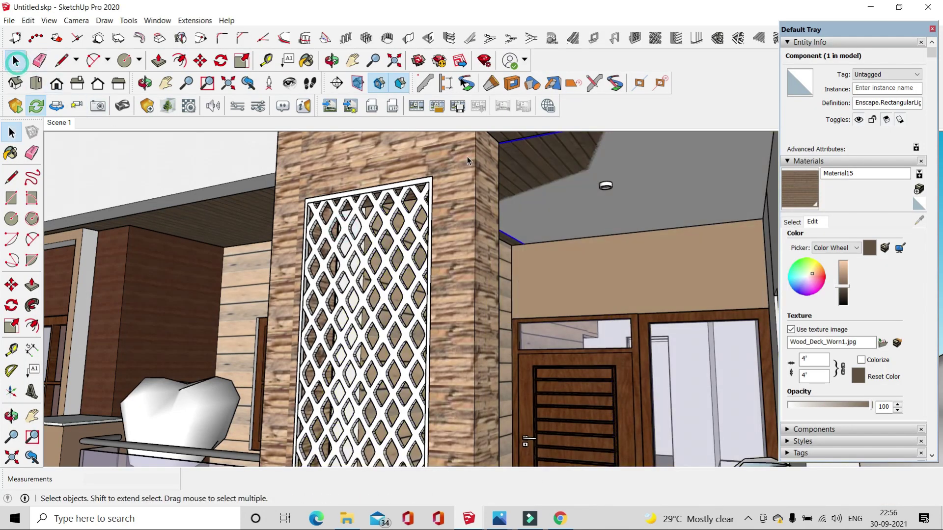
pyautogui.scroll(-3, 422, 252)
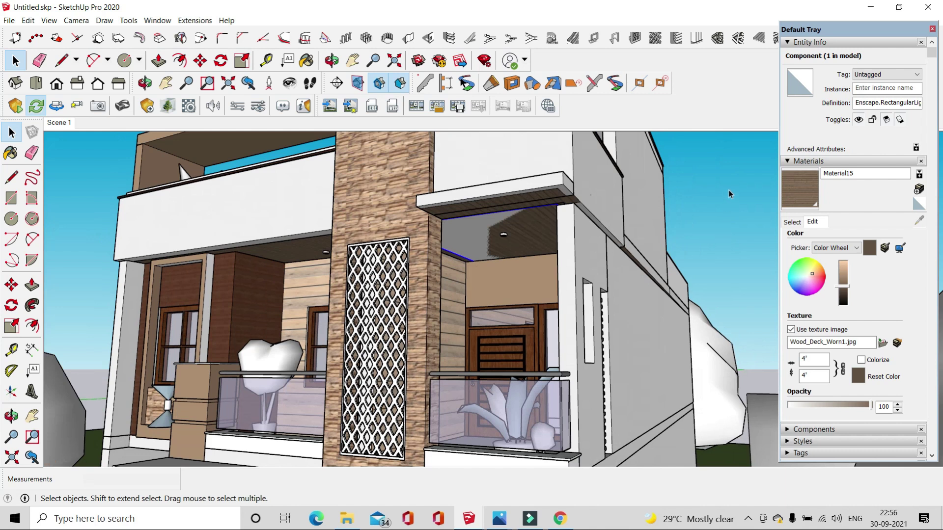
pyautogui.press('Escape')
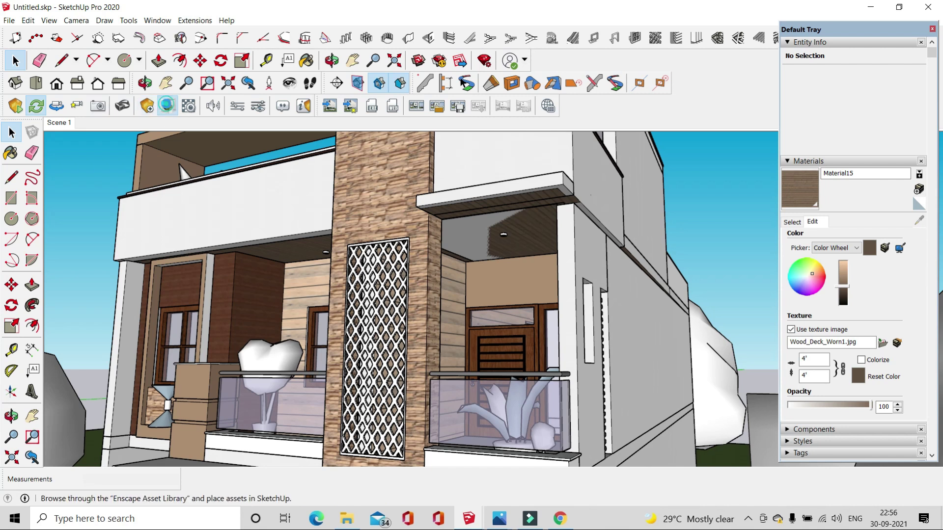
pyautogui.click(166, 106)
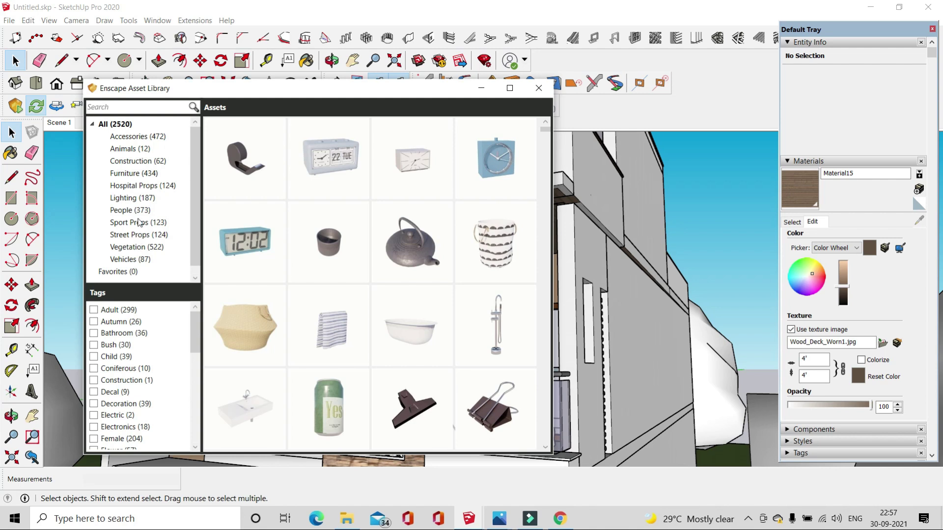
# - Filter the Asset Library to Lighting and browse its 187 assets down to the pendant lamps
pyautogui.click(134, 200)
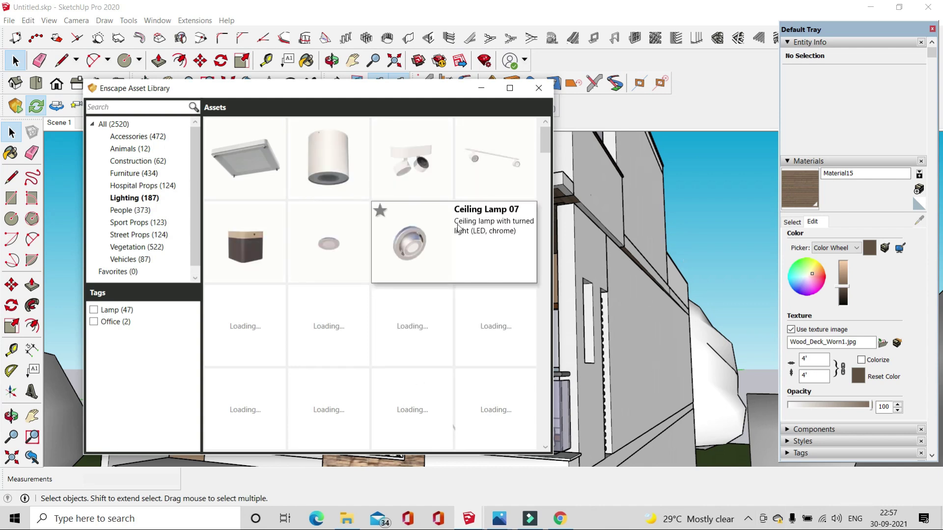
pyautogui.scroll(-2, 543, 219)
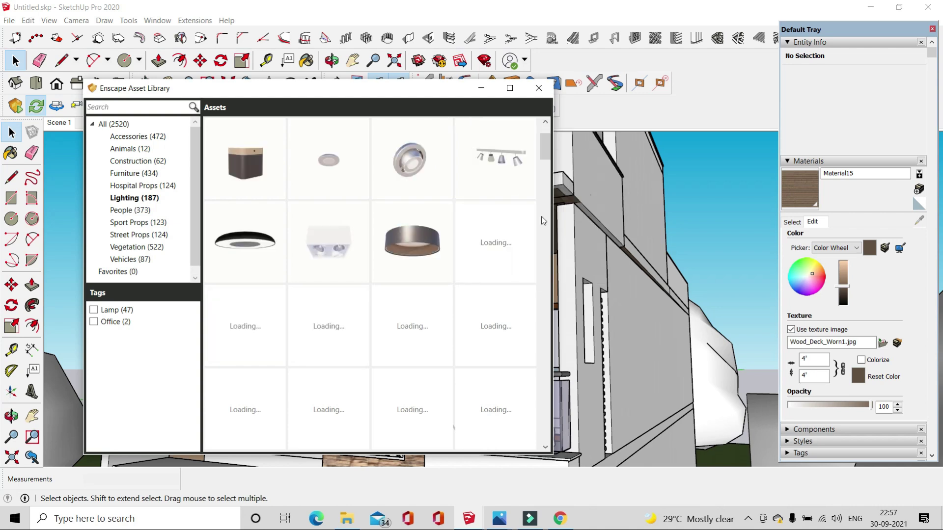
pyautogui.scroll(-2, 543, 220)
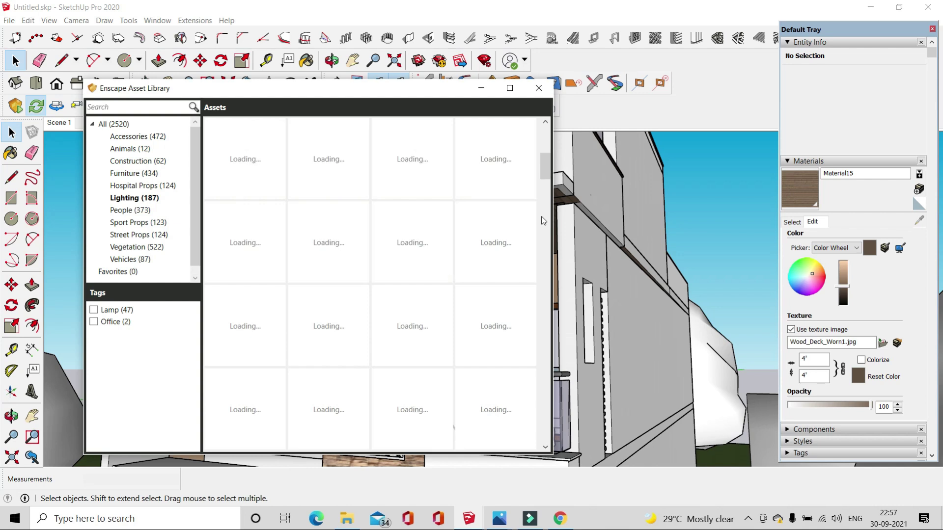
pyautogui.scroll(1, 543, 221)
pyautogui.scroll(-1, 543, 220)
pyautogui.scroll(-1, 543, 220)
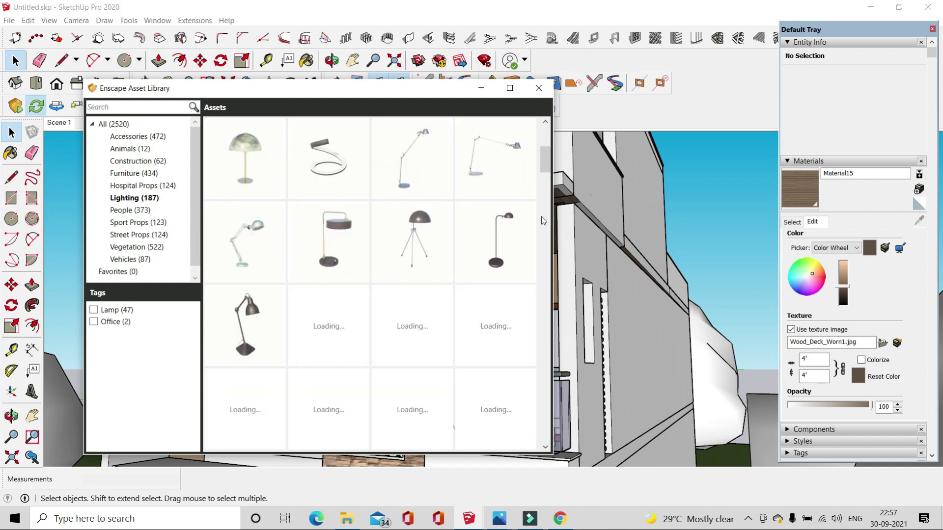
pyautogui.scroll(-1, 543, 221)
pyautogui.scroll(-1, 543, 220)
pyautogui.scroll(-1, 543, 220)
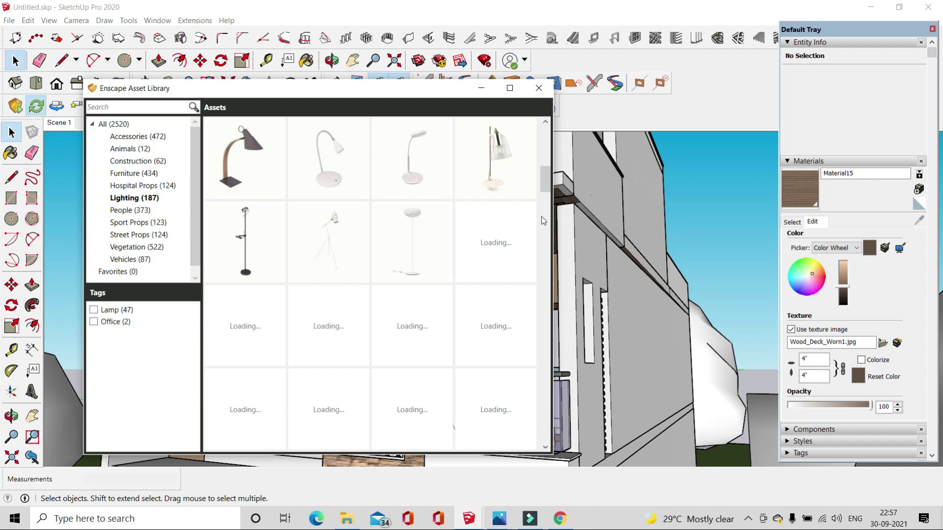
pyautogui.scroll(-1, 543, 221)
pyautogui.scroll(-1, 544, 221)
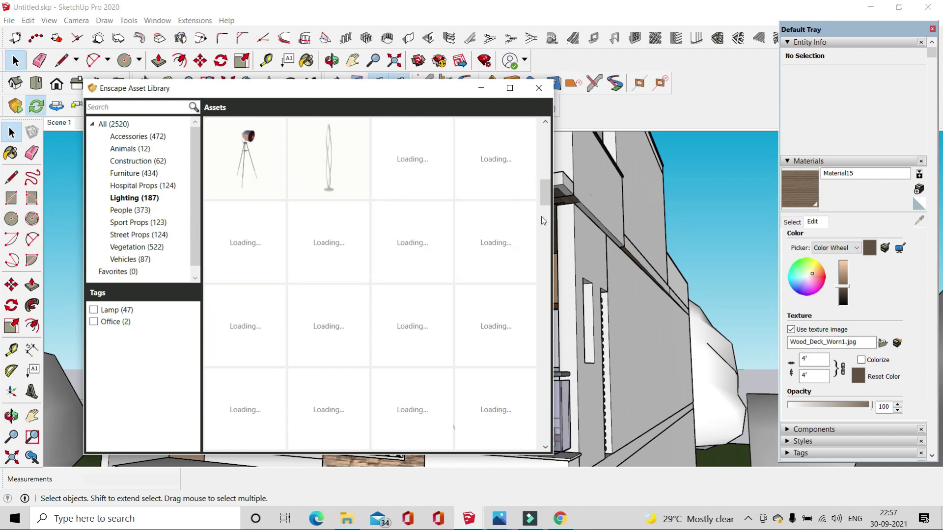
pyautogui.scroll(-2, 543, 221)
pyautogui.scroll(-2, 542, 277)
pyautogui.scroll(-2, 539, 305)
pyautogui.scroll(-2, 536, 344)
pyautogui.scroll(-2, 535, 363)
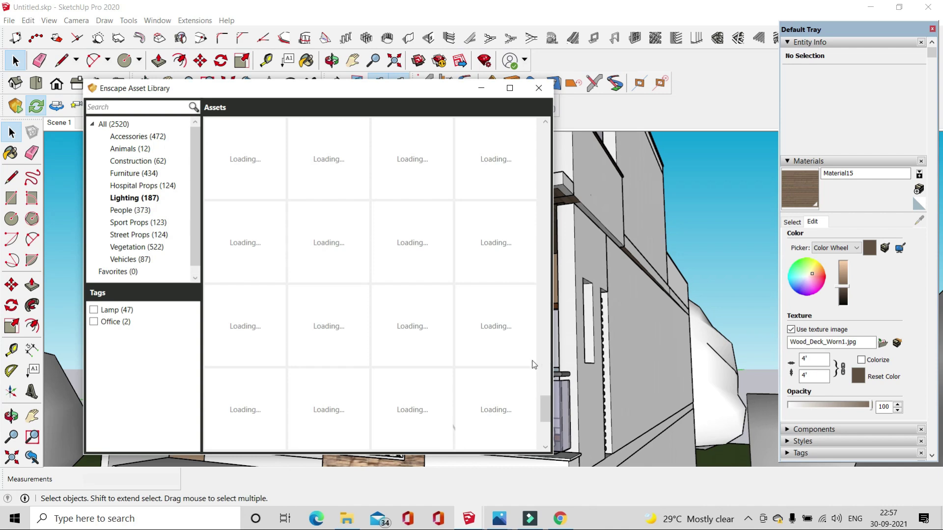
pyautogui.scroll(3, 430, 386)
pyautogui.scroll(2, 430, 382)
pyautogui.scroll(3, 430, 379)
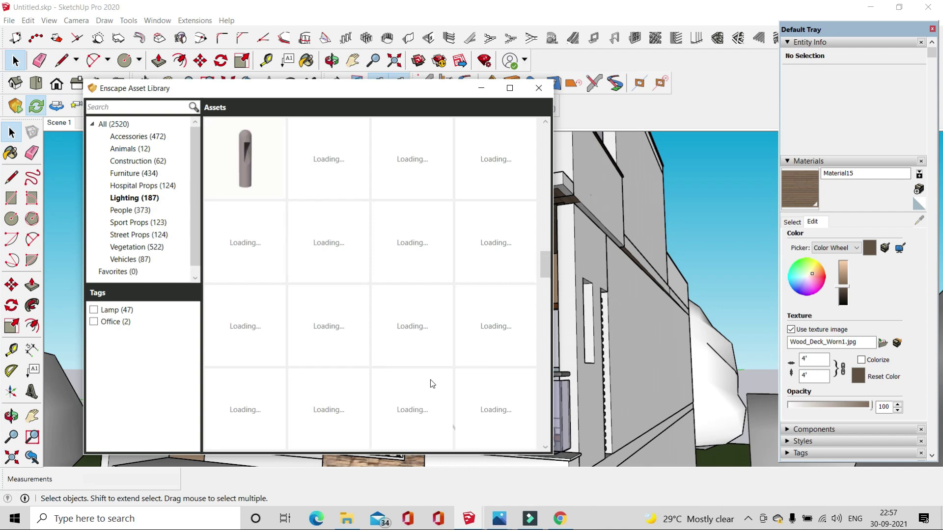
pyautogui.scroll(2, 430, 380)
pyautogui.scroll(3, 431, 379)
pyautogui.scroll(2, 430, 379)
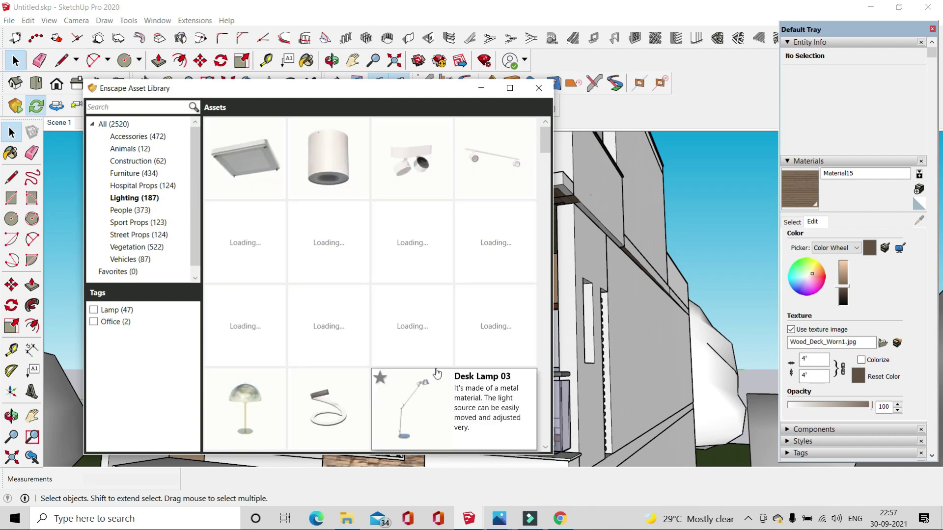
pyautogui.scroll(-2, 453, 322)
pyautogui.scroll(-2, 453, 320)
pyautogui.scroll(-1, 450, 257)
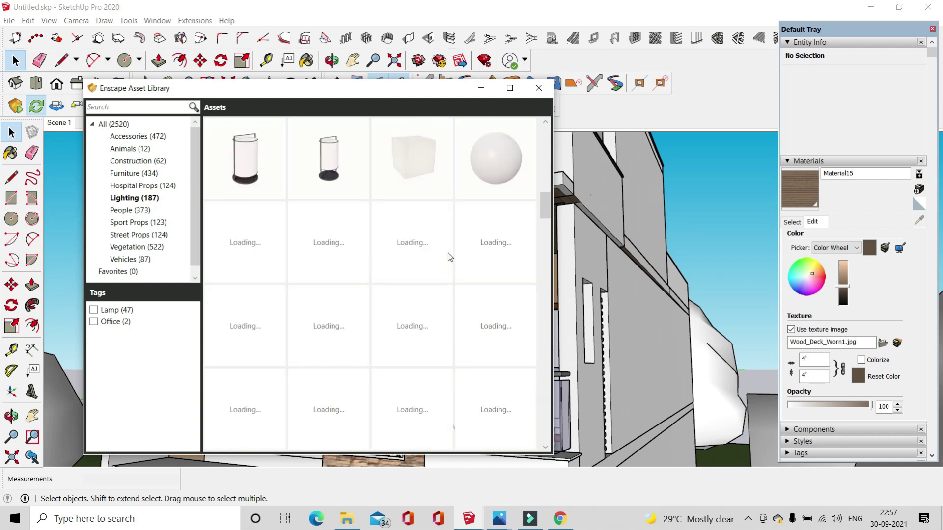
pyautogui.scroll(1, 450, 257)
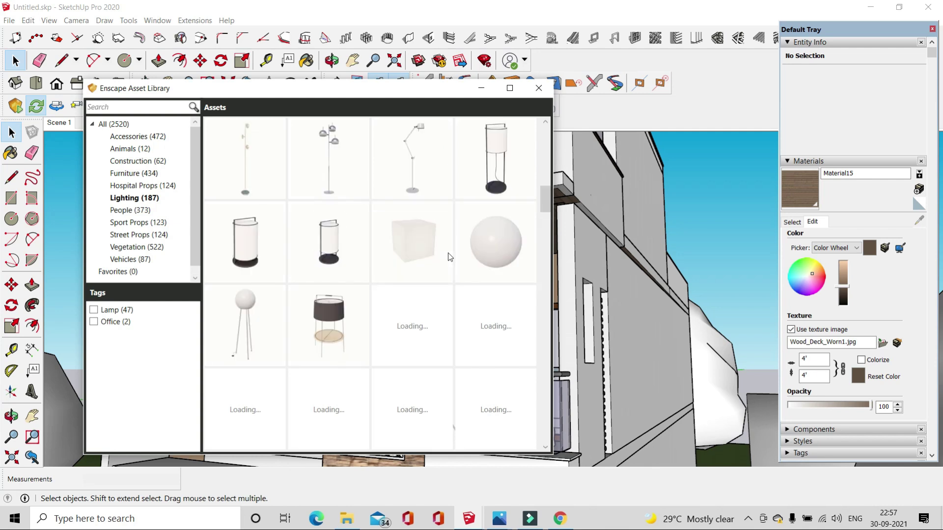
pyautogui.scroll(-1, 450, 257)
pyautogui.scroll(-1, 450, 257)
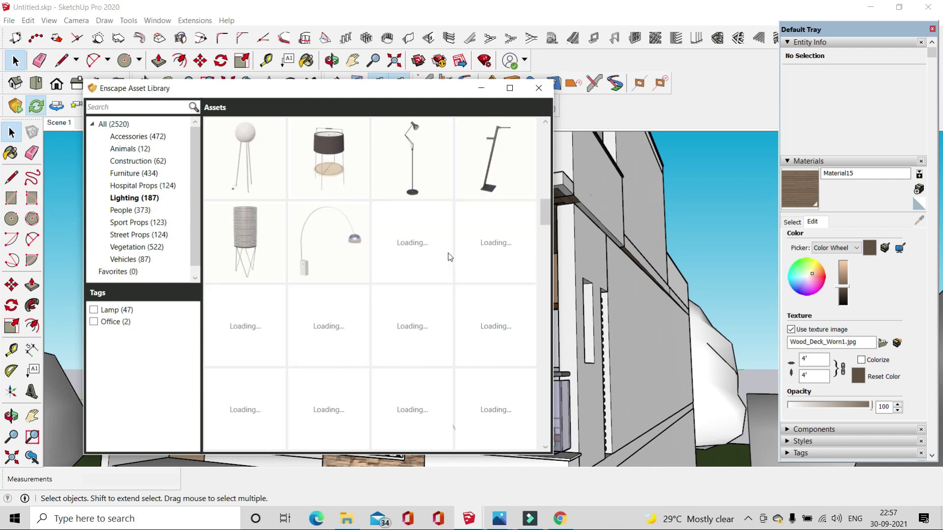
pyautogui.scroll(-1, 450, 257)
pyautogui.scroll(-1, 450, 257)
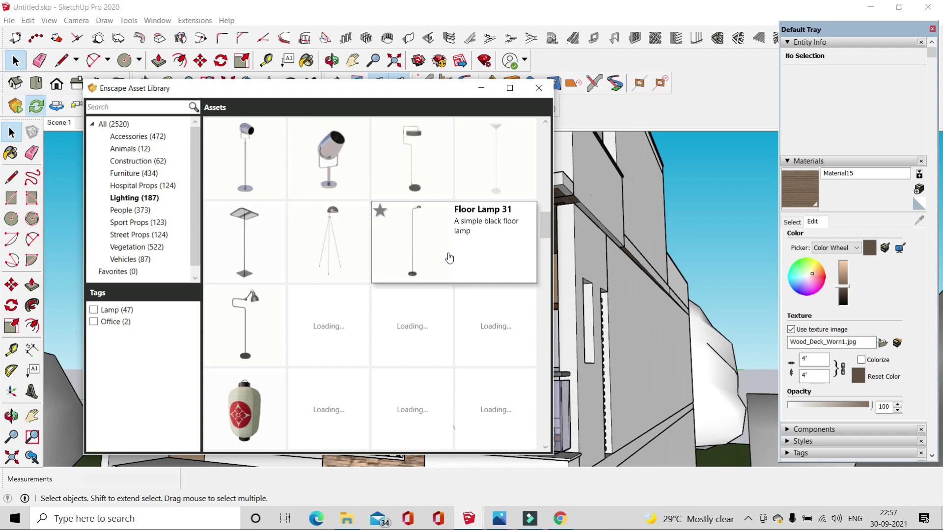
pyautogui.scroll(-2, 449, 257)
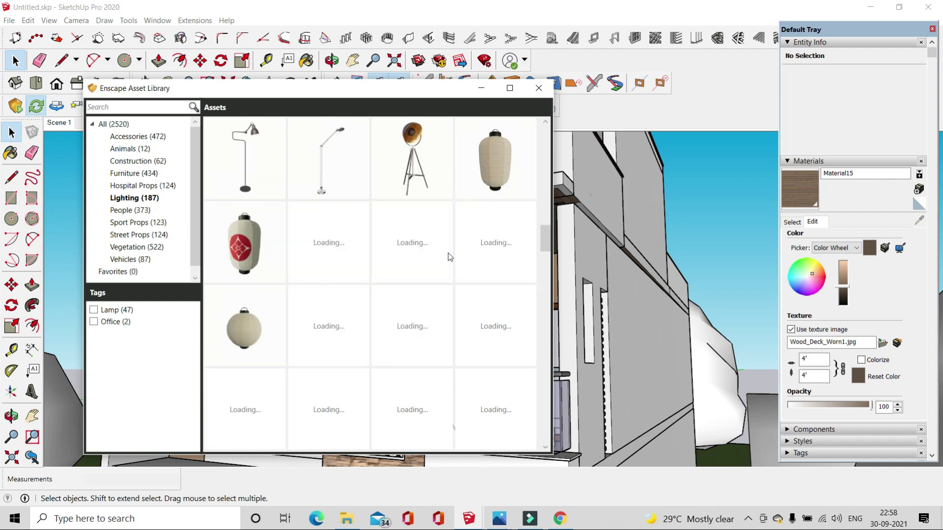
pyautogui.scroll(-1, 448, 258)
pyautogui.scroll(-1, 450, 257)
pyautogui.scroll(2, 449, 257)
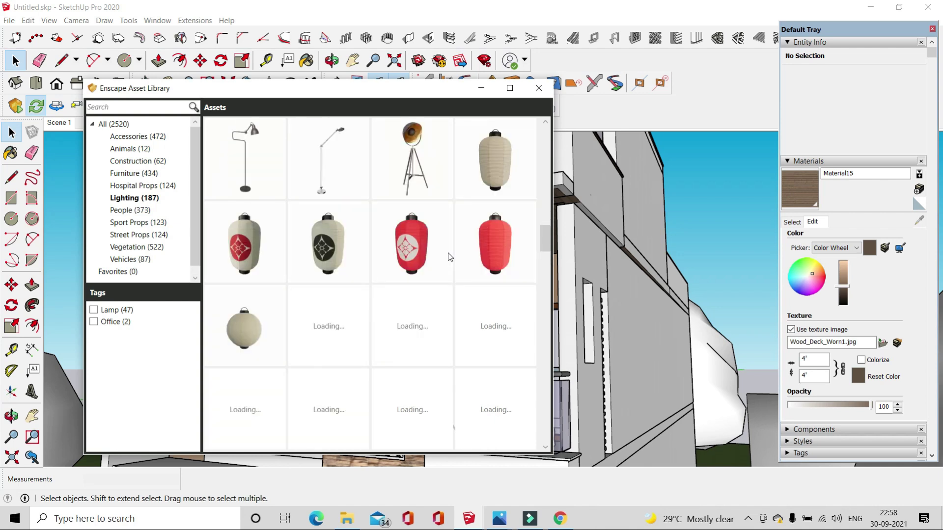
pyautogui.scroll(-1, 448, 257)
pyautogui.scroll(-1, 449, 257)
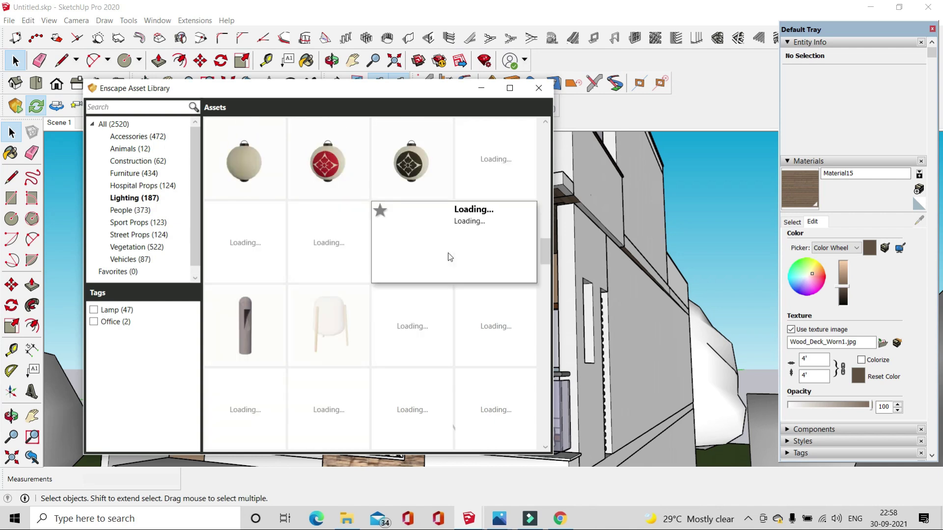
pyautogui.scroll(-2, 449, 257)
pyautogui.scroll(1, 448, 258)
pyautogui.scroll(-2, 449, 257)
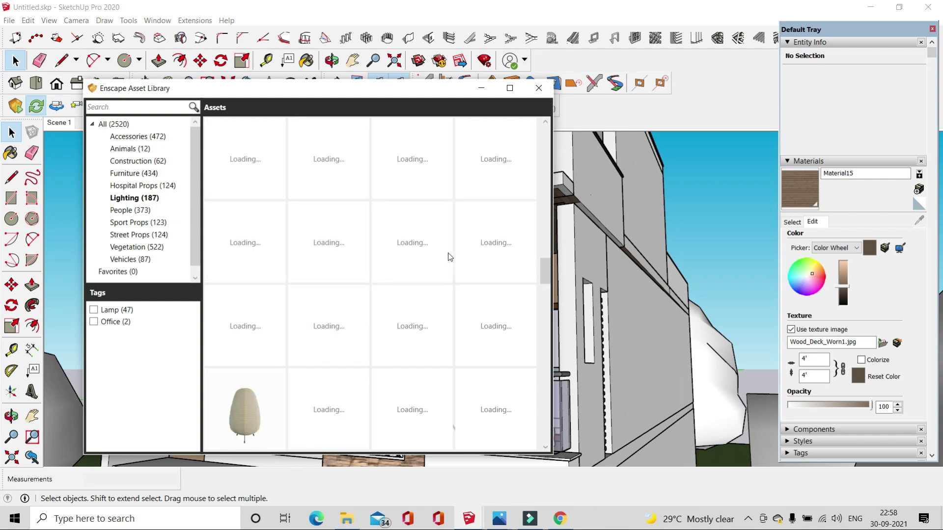
pyautogui.scroll(-3, 448, 258)
pyautogui.scroll(-2, 449, 257)
pyautogui.scroll(-1, 449, 257)
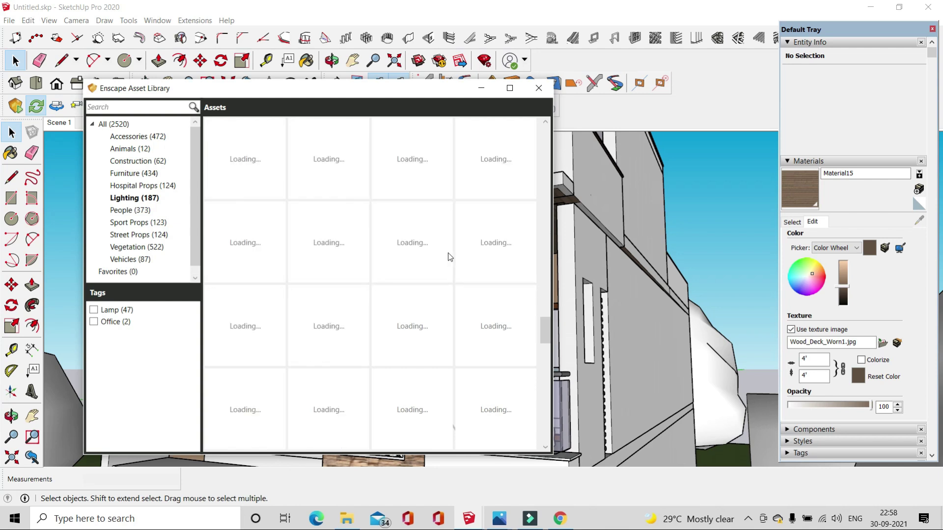
pyautogui.scroll(-3, 449, 257)
pyautogui.scroll(-3, 447, 256)
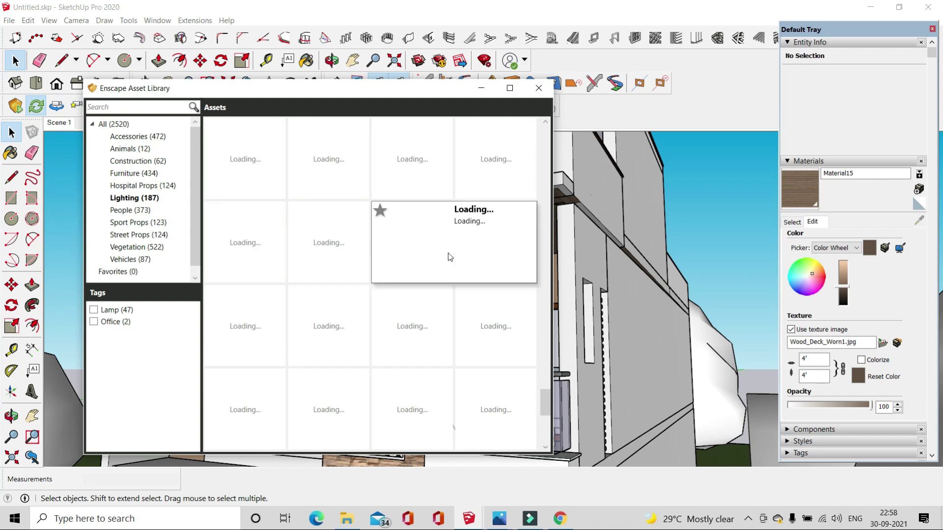
pyautogui.scroll(-2, 448, 257)
pyautogui.scroll(2, 494, 400)
pyautogui.scroll(1, 484, 383)
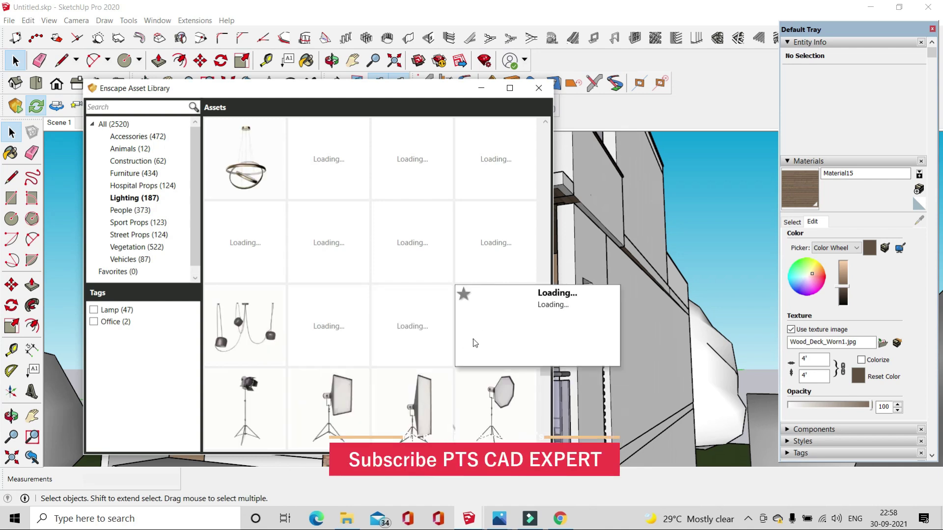
pyautogui.scroll(1, 476, 332)
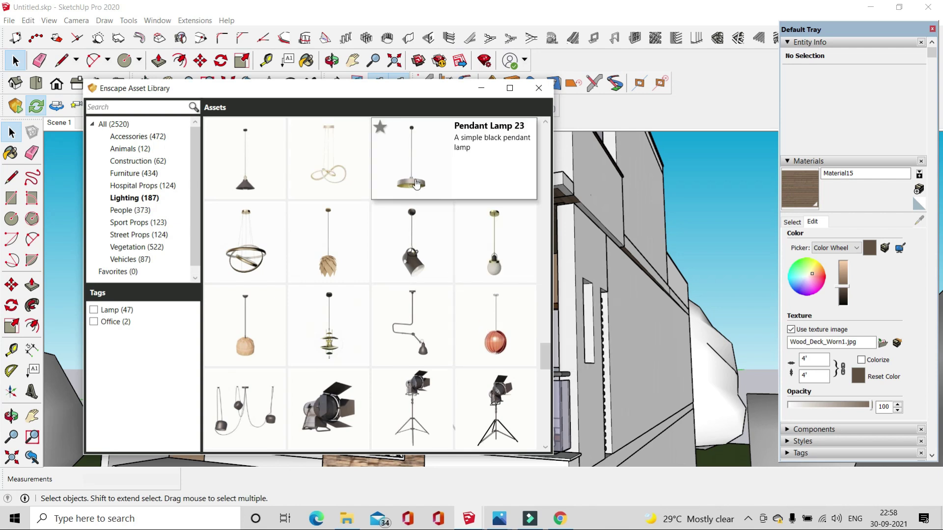
# - Hang Pendant Lamp 23 from the porch ceiling above the entrance door
pyautogui.click(416, 184)
pyautogui.scroll(3, 508, 238)
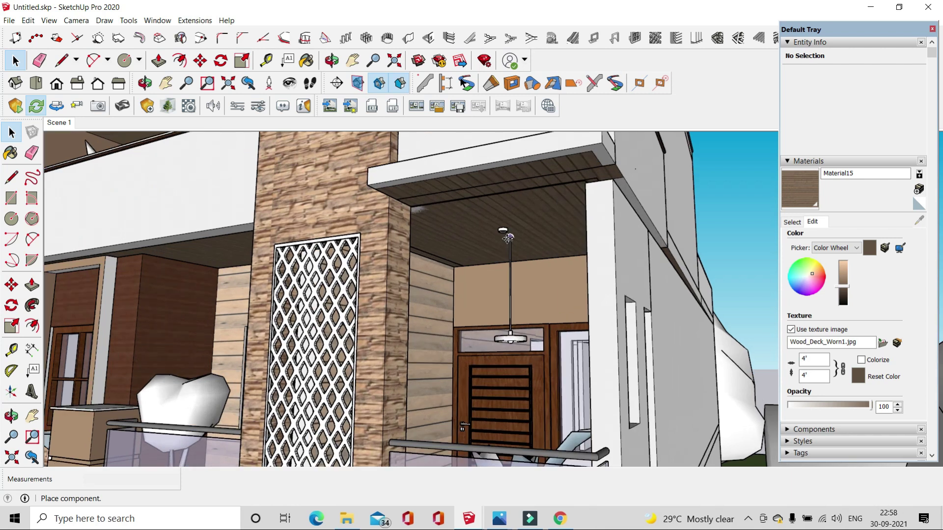
pyautogui.scroll(2, 508, 237)
pyautogui.scroll(2, 508, 238)
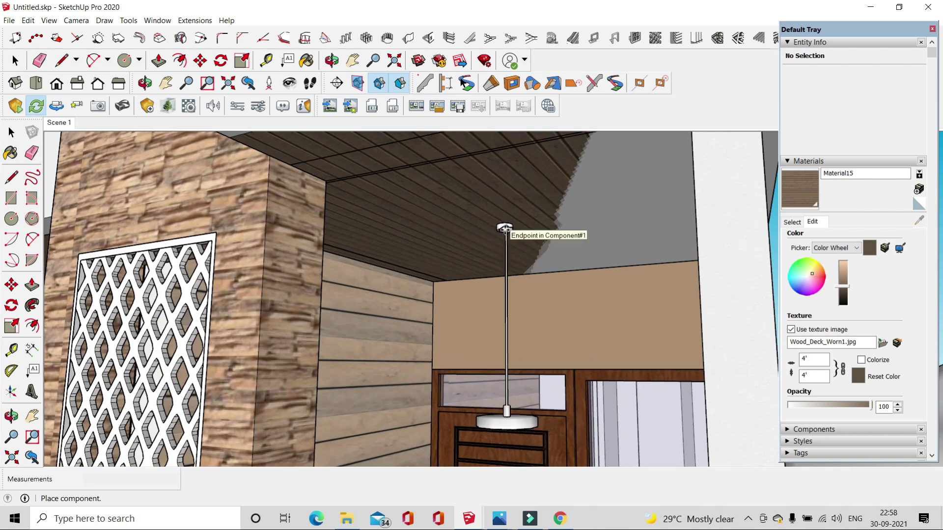
pyautogui.click(504, 228)
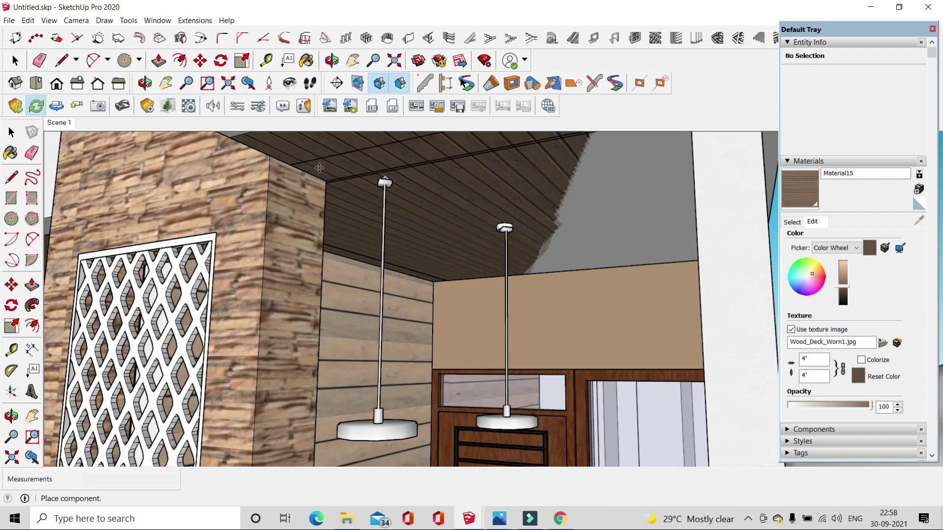
# - Hang Pendant Lamp 08 at the same ceiling point, then view the lamps in Enscape
pyautogui.click(15, 60)
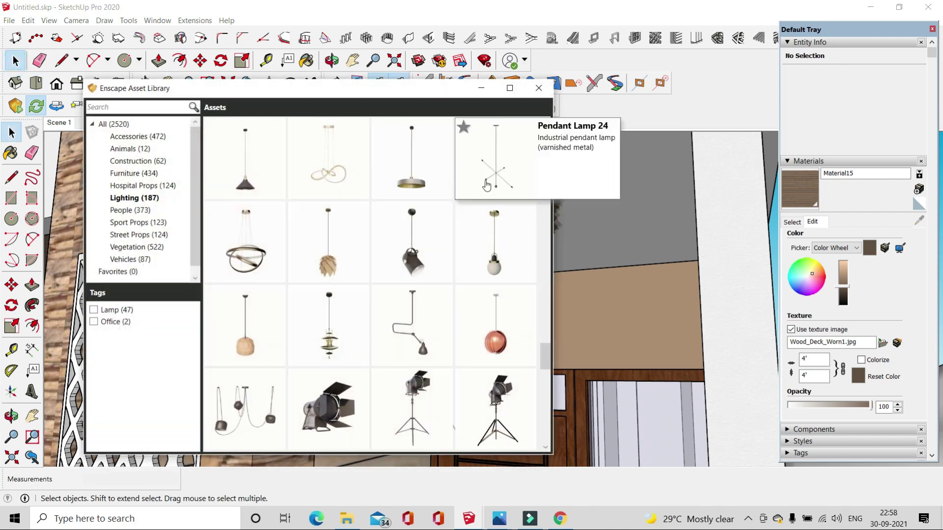
pyautogui.scroll(1, 456, 302)
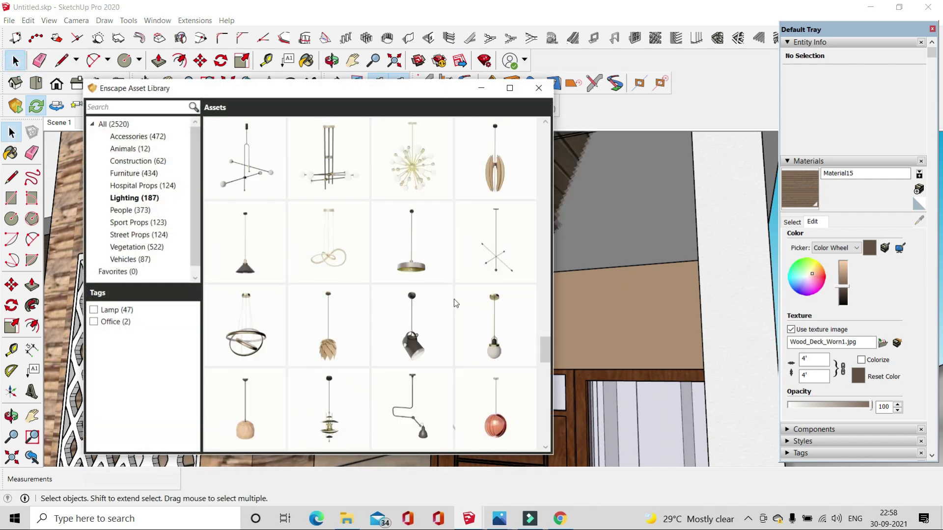
pyautogui.scroll(1, 455, 302)
pyautogui.scroll(1, 455, 303)
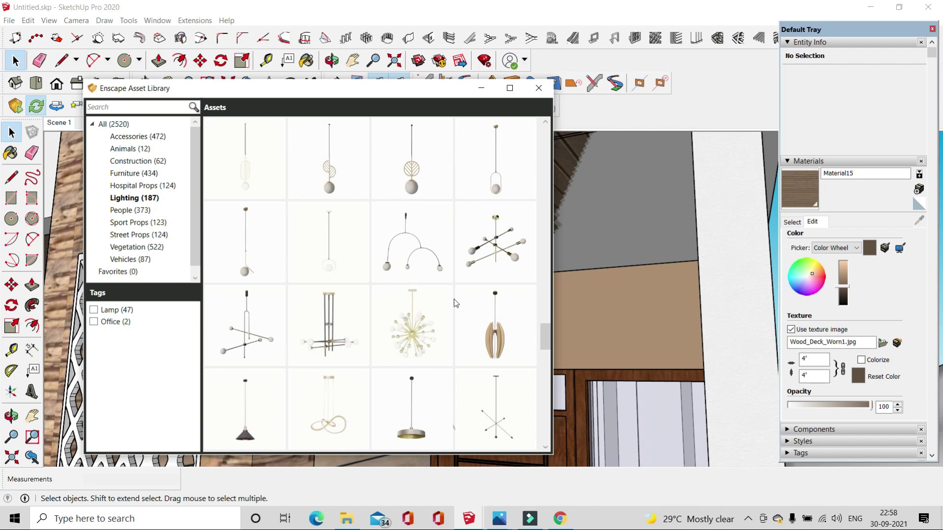
pyautogui.scroll(1, 455, 303)
pyautogui.click(494, 172)
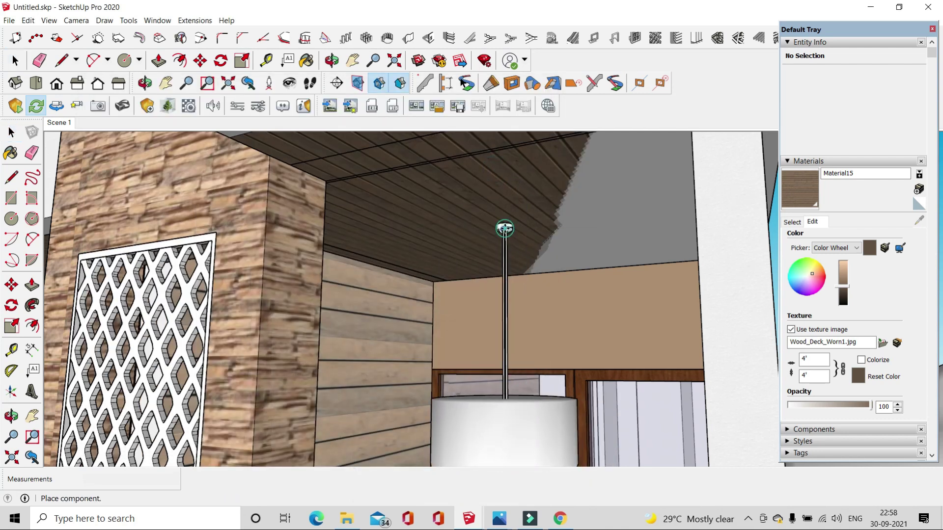
pyautogui.scroll(-2, 509, 244)
pyautogui.scroll(-2, 508, 244)
pyautogui.click(506, 234)
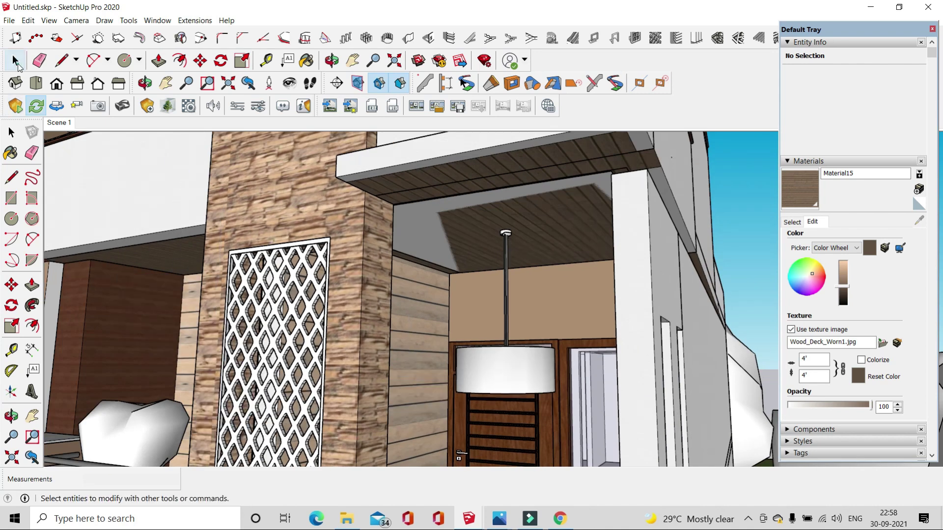
pyautogui.click(14, 61)
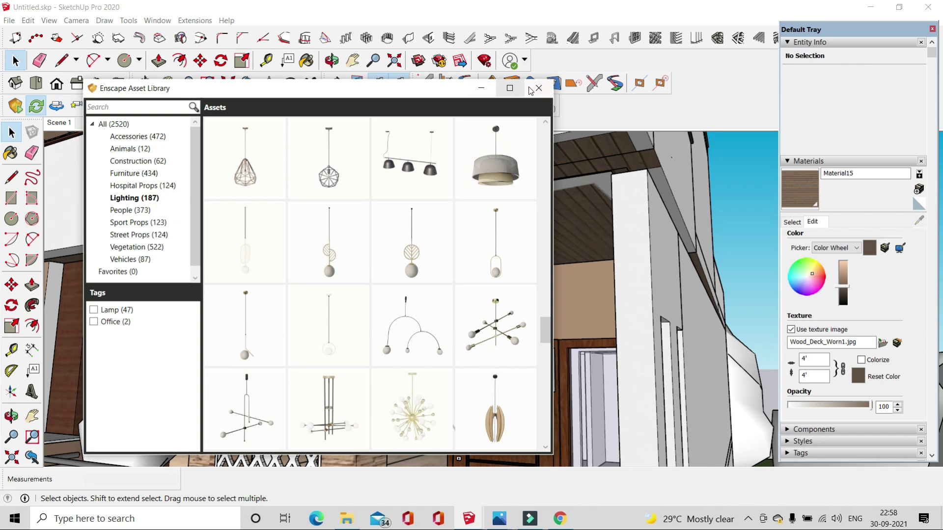
pyautogui.click(539, 88)
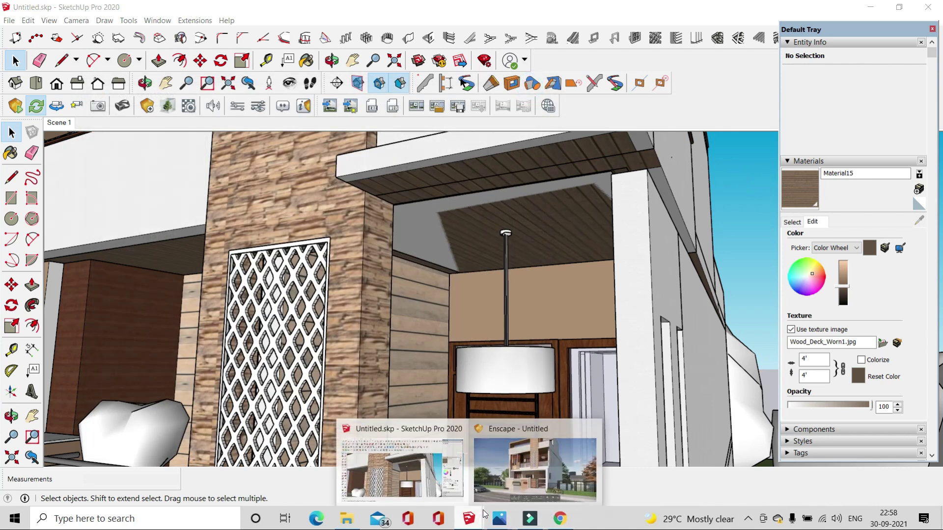
pyautogui.click(529, 474)
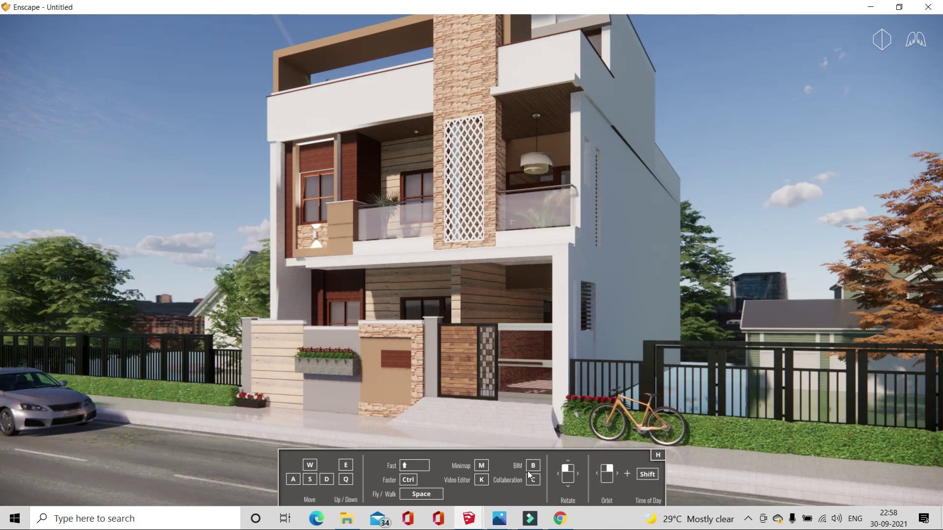
# - Back in SketchUp, shrink the large drum pendant lamp vertically to a 0.63 scale
pyautogui.click(460, 454)
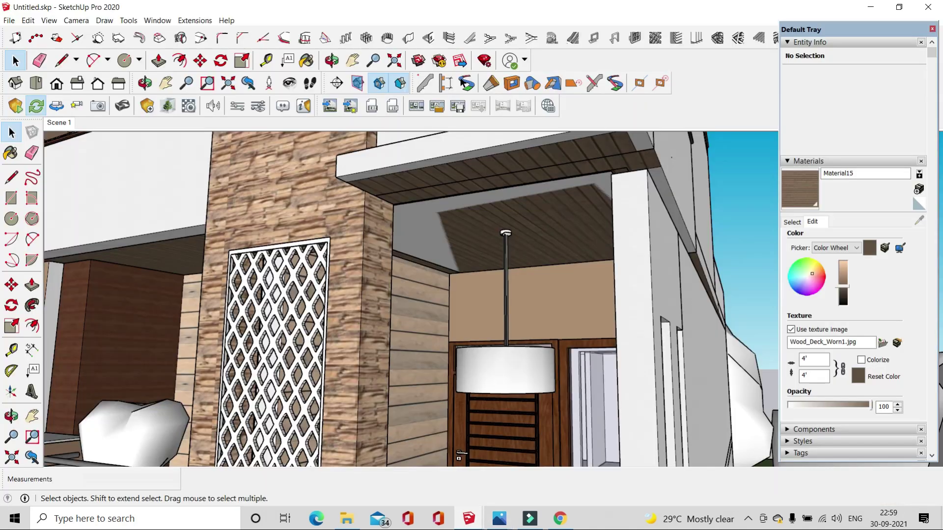
pyautogui.click(542, 380)
pyautogui.moveTo(537, 374); pyautogui.dragTo(506, 245, button='middle')
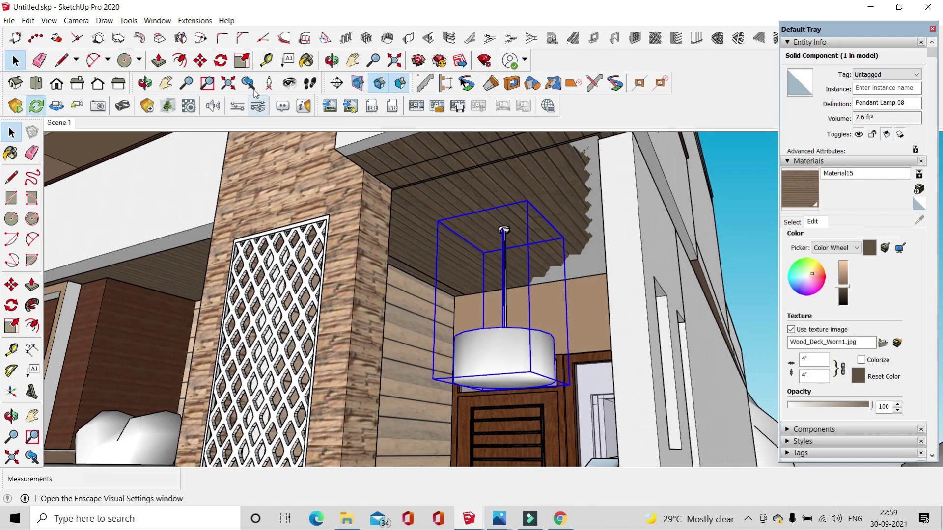
pyautogui.click(242, 62)
pyautogui.moveTo(504, 385); pyautogui.dragTo(502, 272)
pyautogui.press('space')
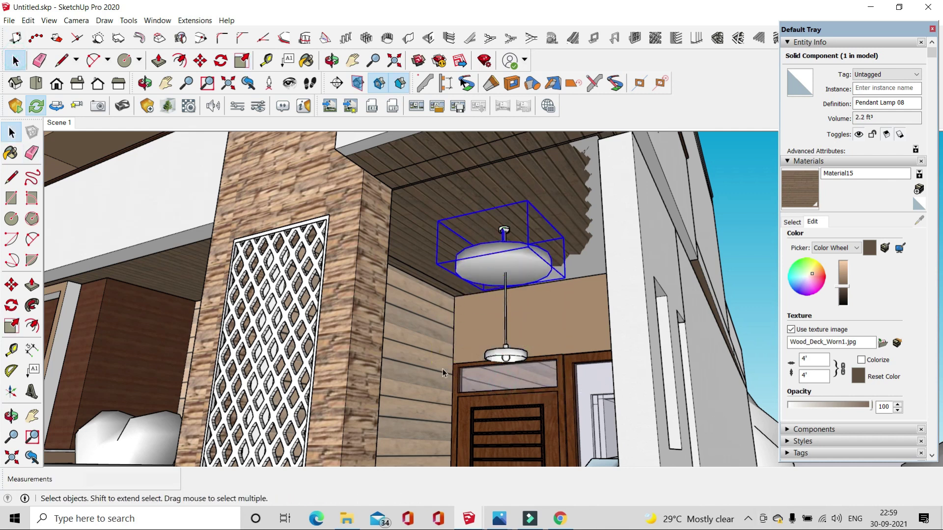
# - Delete the lower Pendant Lamp 23 and reframe the house in the Enscape render
pyautogui.click(506, 359)
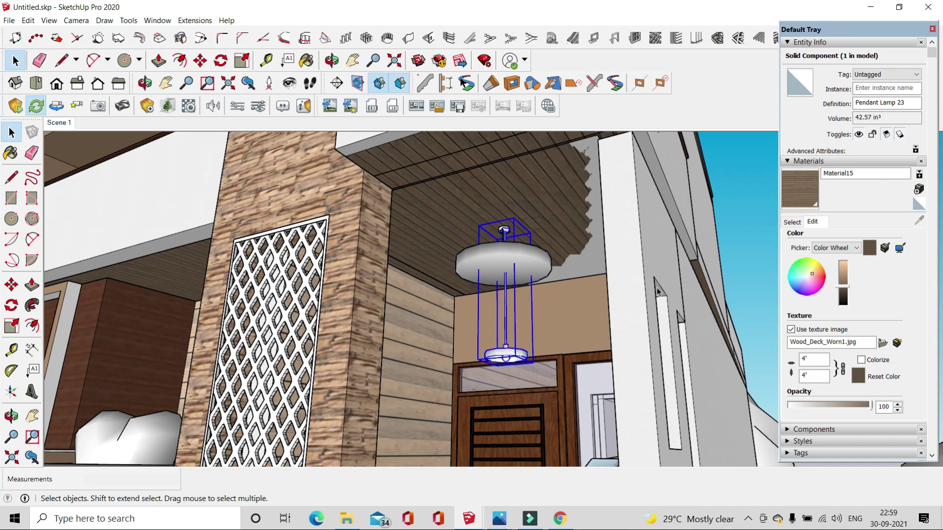
pyautogui.press('Delete')
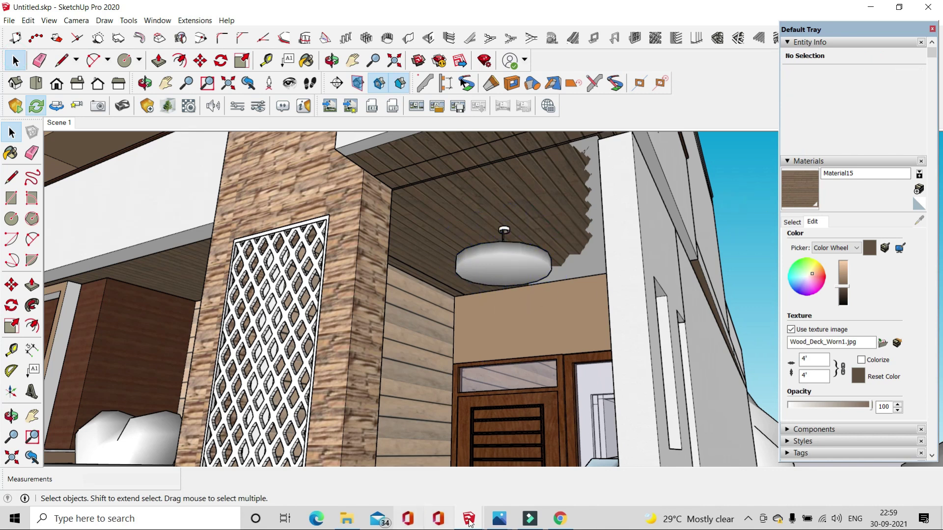
pyautogui.click(475, 486)
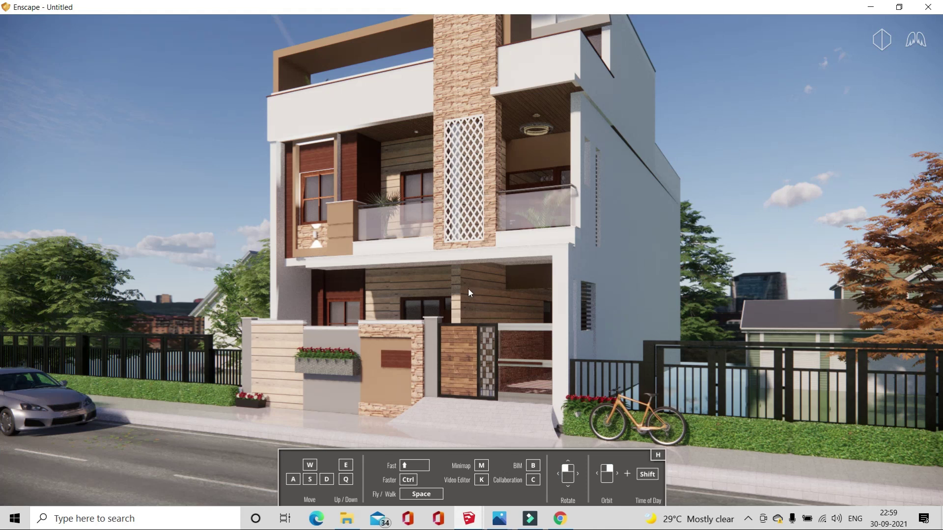
pyautogui.moveTo(468, 288); pyautogui.dragTo(507, 327)
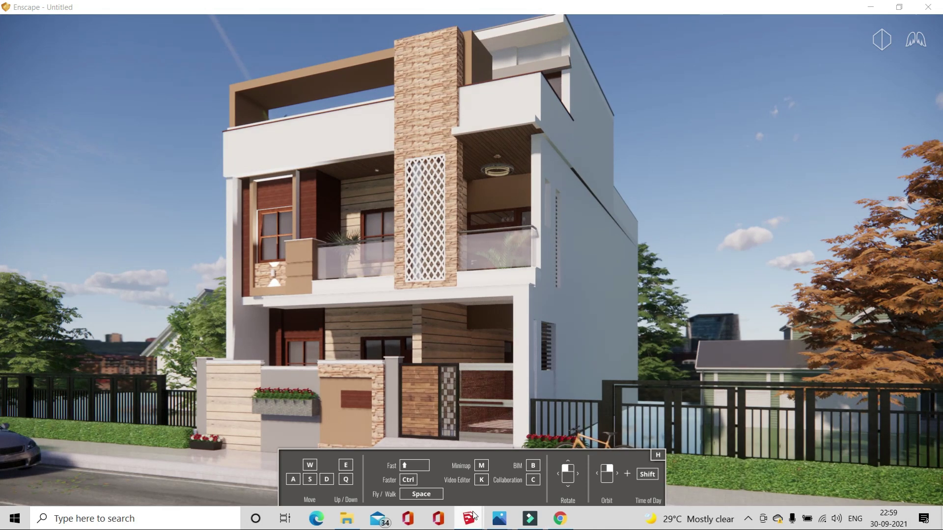
# - Pull the SketchUp view back to the house exterior, check it in Enscape, and return
pyautogui.moveTo(469, 519)
pyautogui.click(442, 467)
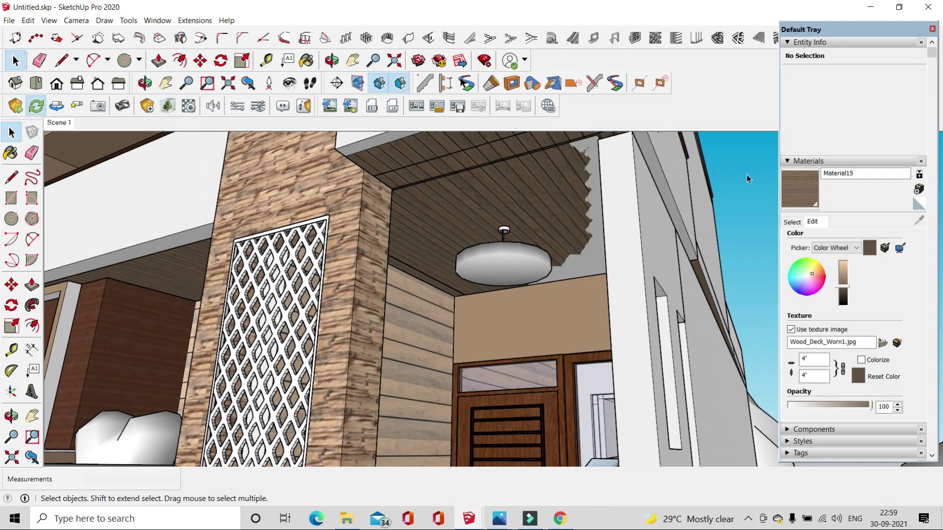
pyautogui.scroll(-6, 485, 205)
pyautogui.moveTo(486, 206); pyautogui.dragTo(672, 162, button='middle')
pyautogui.moveTo(676, 162); pyautogui.dragTo(696, 205)
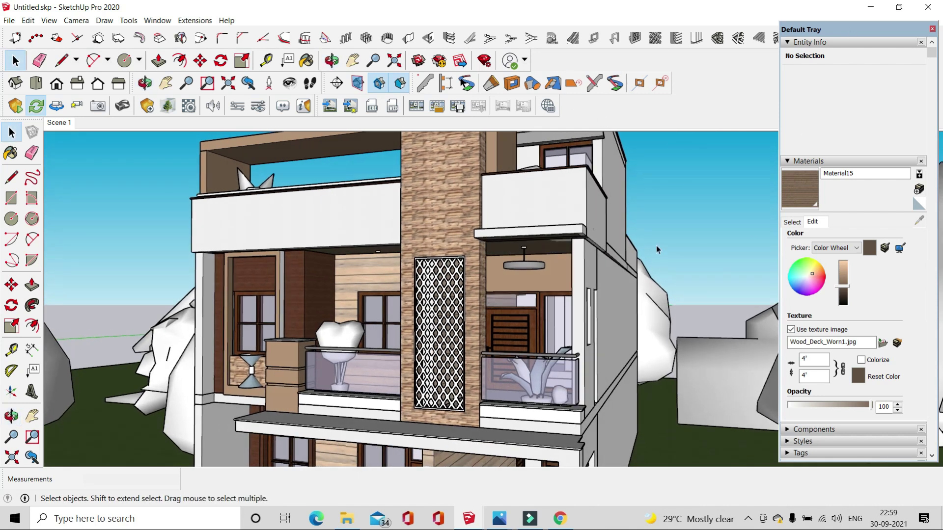
pyautogui.moveTo(529, 519)
pyautogui.click(509, 465)
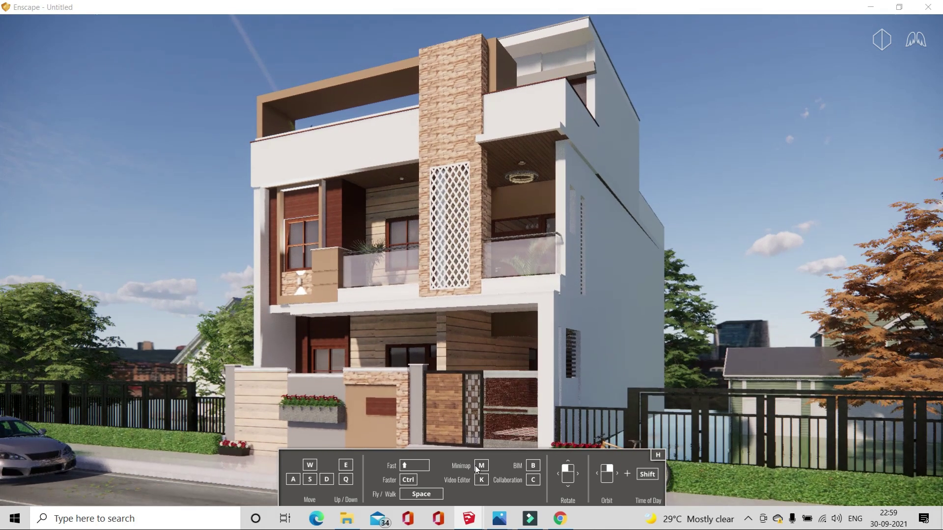
pyautogui.click(401, 466)
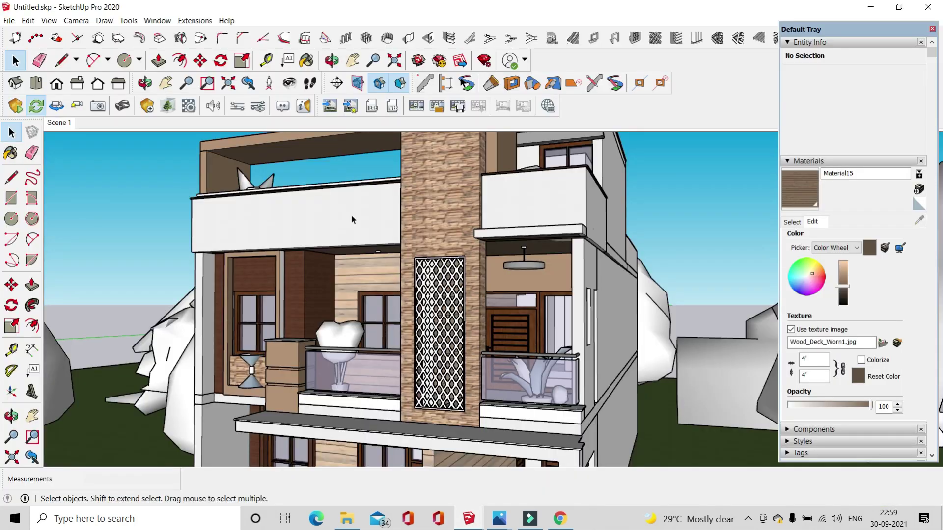
# - In Enscape Visual Settings' Capture tab, choose Ultra HD 3840 × 2160 and keep 60 FPS
pyautogui.click(258, 107)
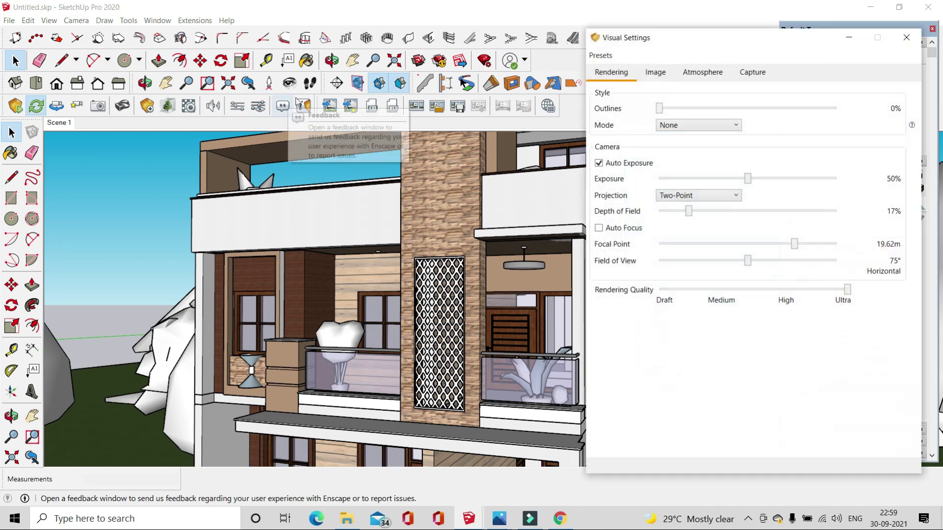
pyautogui.click(760, 73)
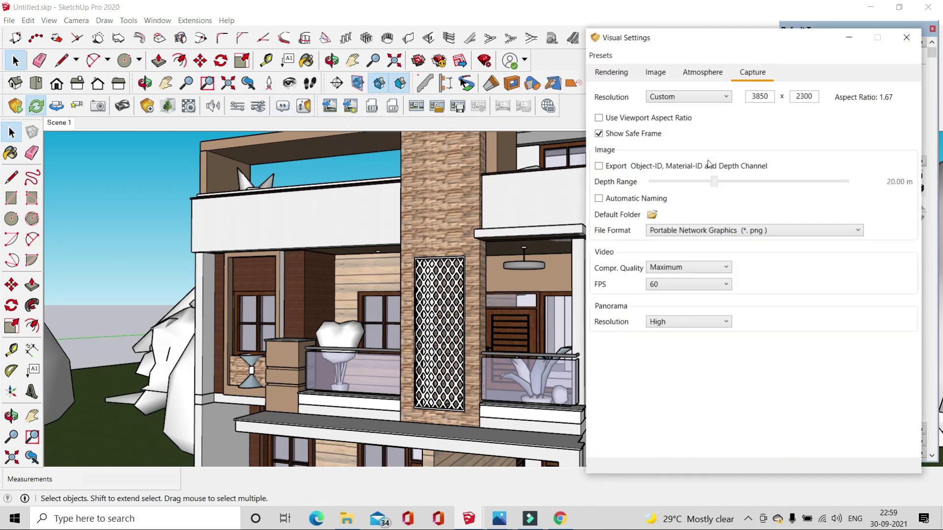
pyautogui.click(692, 98)
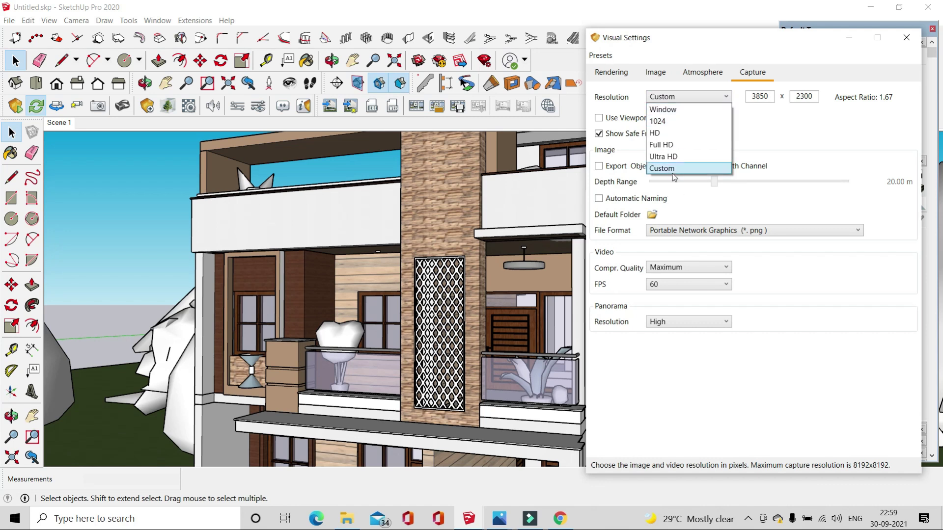
pyautogui.click(672, 158)
pyautogui.click(694, 98)
pyautogui.click(668, 168)
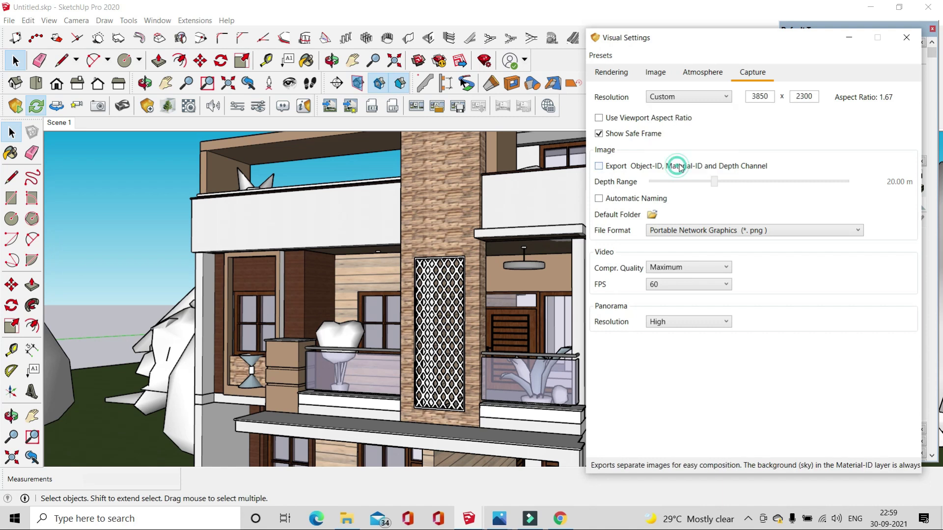
pyautogui.click(717, 97)
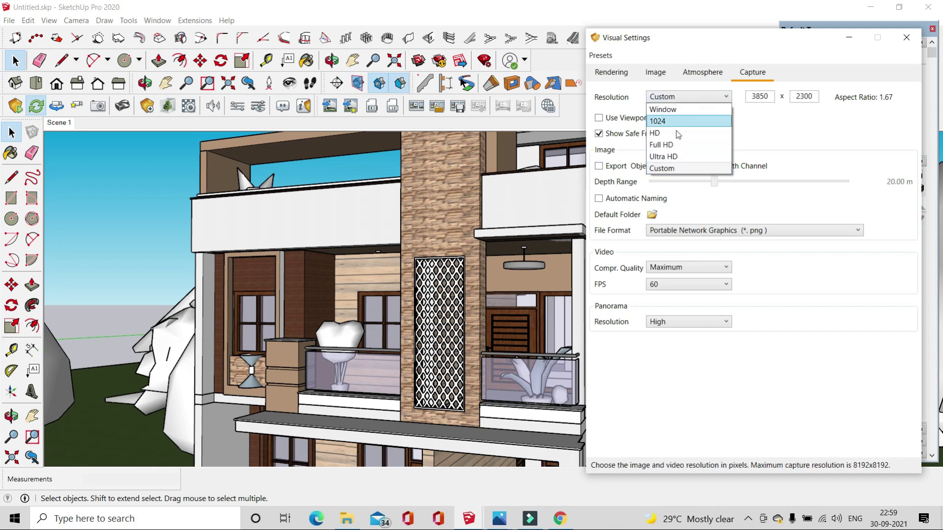
pyautogui.click(675, 157)
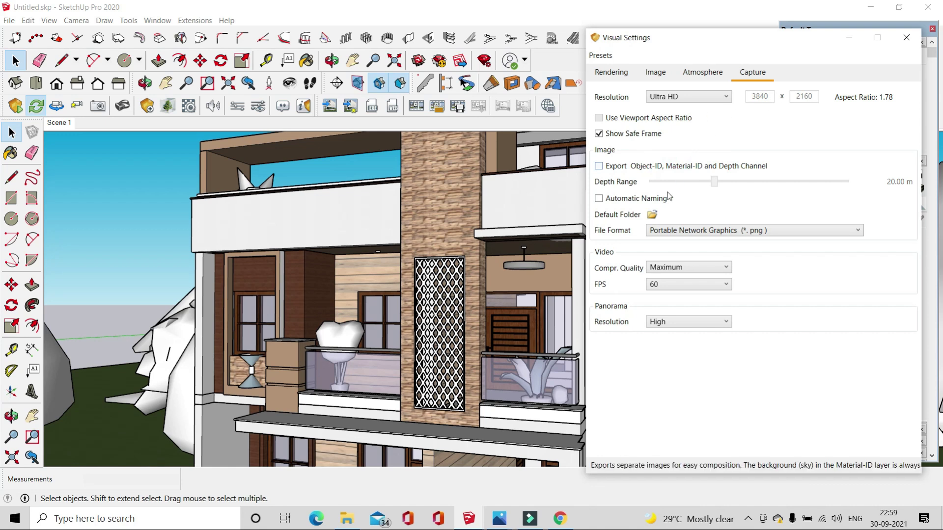
pyautogui.click(682, 288)
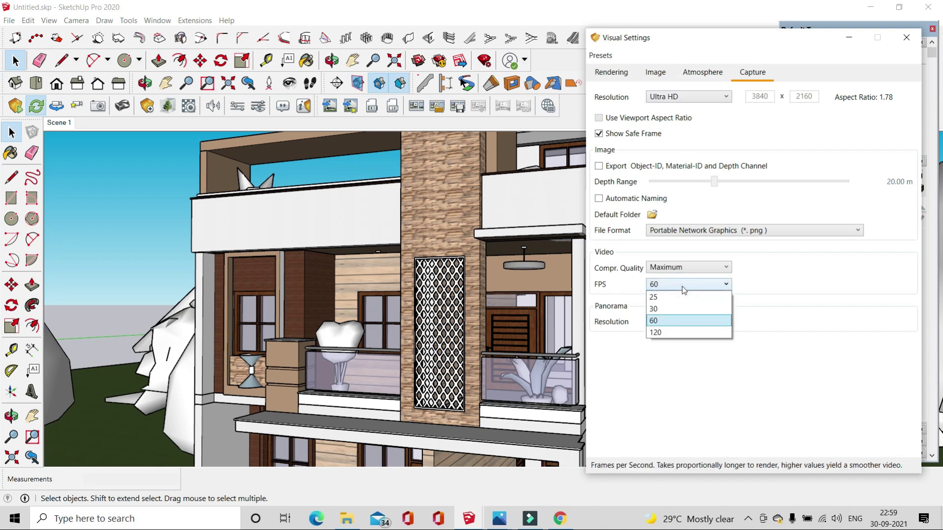
pyautogui.click(683, 288)
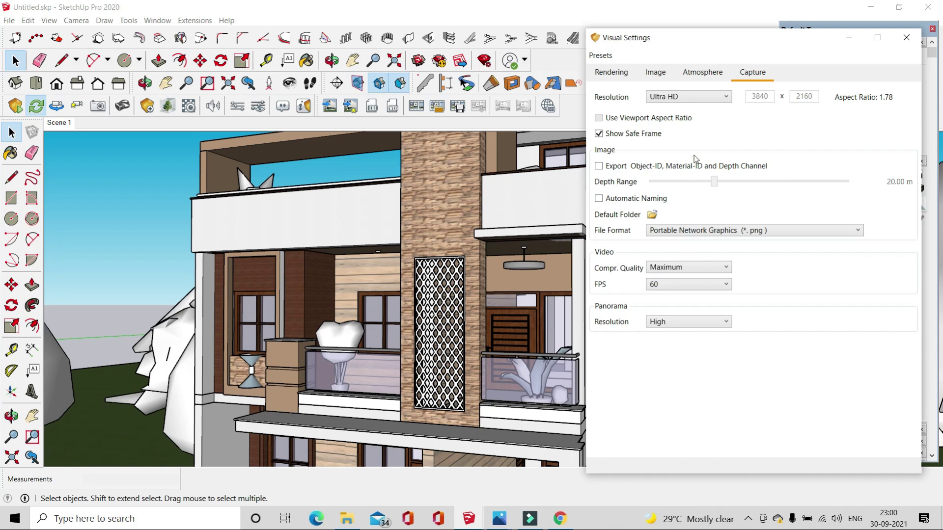
# - Glance at the Enscape render window, then bring the SketchUp model window to the front
pyautogui.click(469, 518)
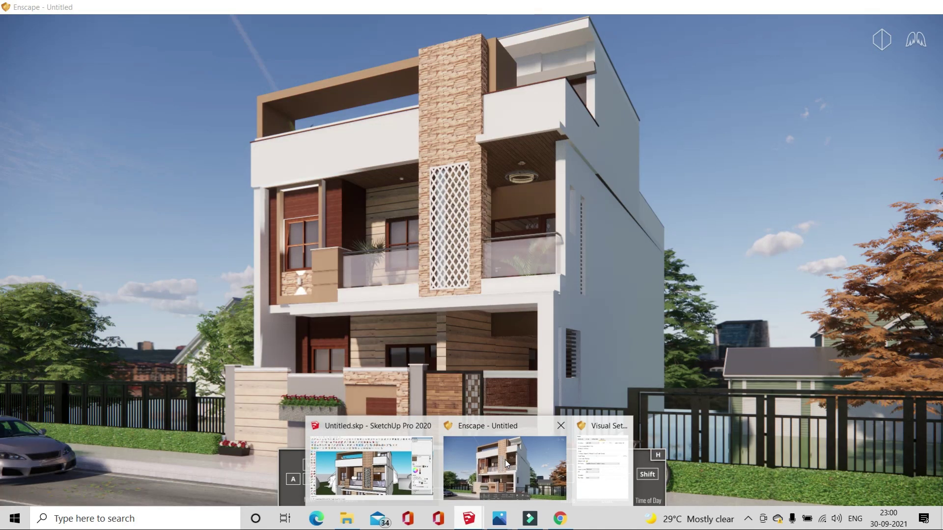
pyautogui.click(506, 464)
pyautogui.click(373, 464)
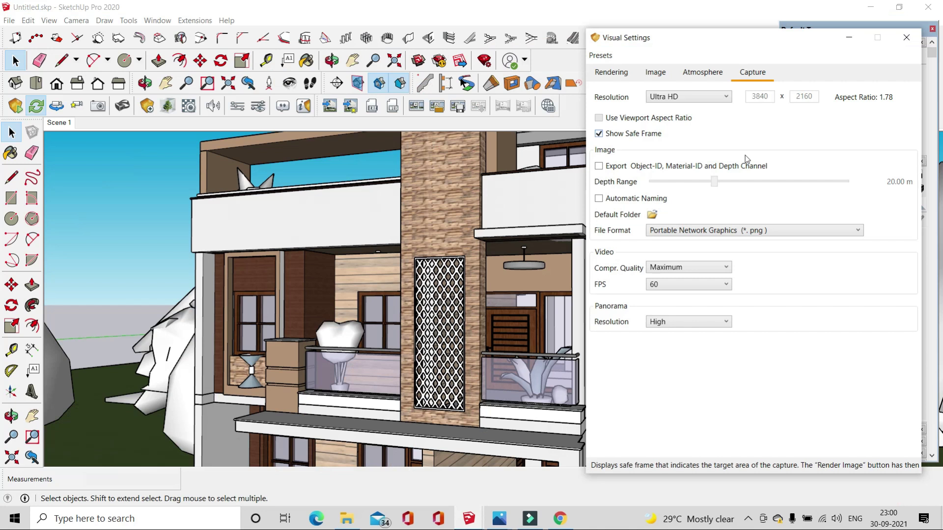
pyautogui.click(804, 75)
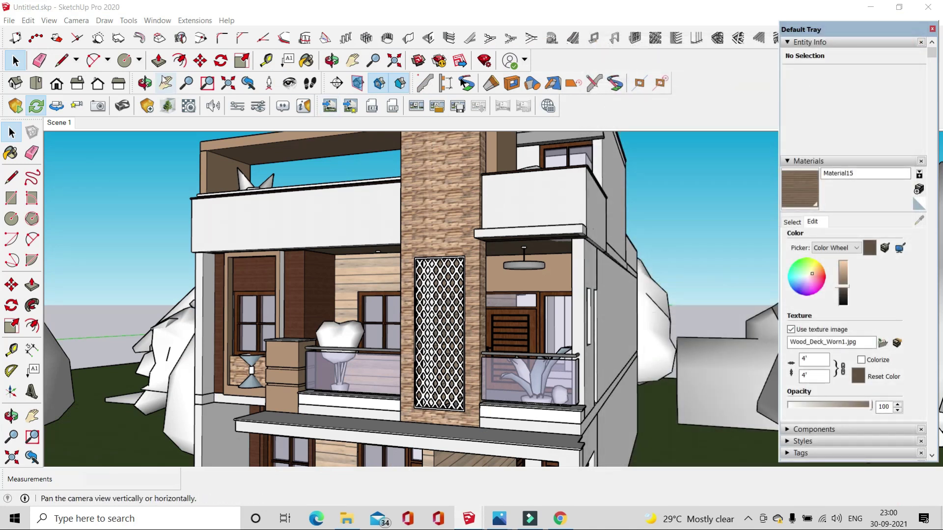
# - Start an Enscape screenshot, frame the house front at walking height, and confirm the Safe Frame
pyautogui.click(330, 106)
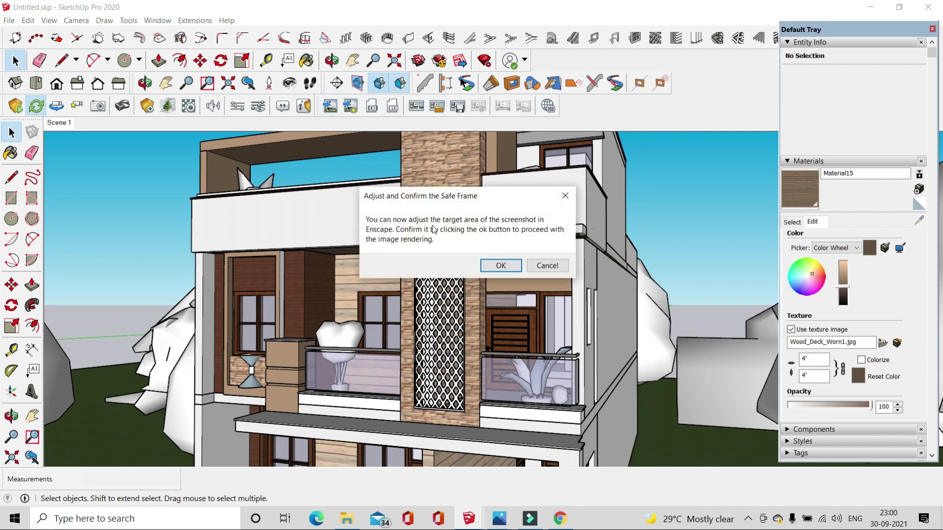
pyautogui.click(468, 518)
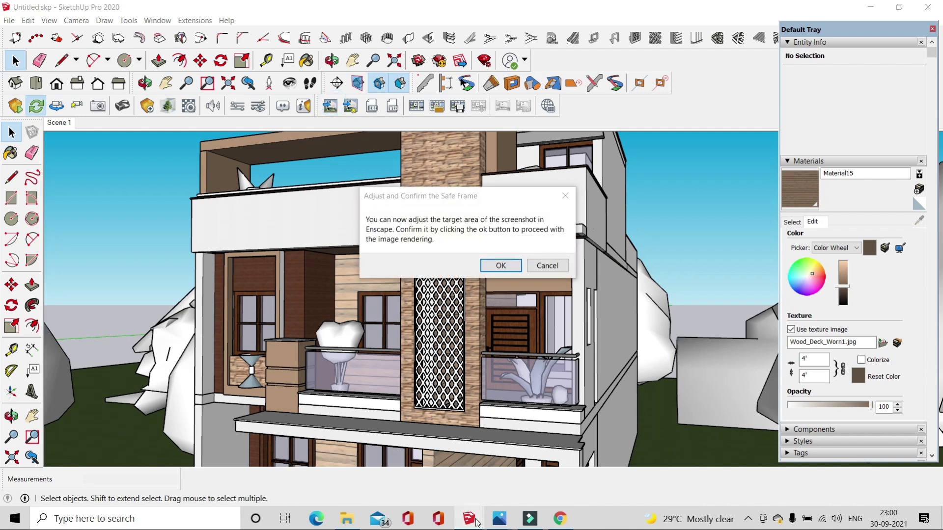
pyautogui.click(535, 466)
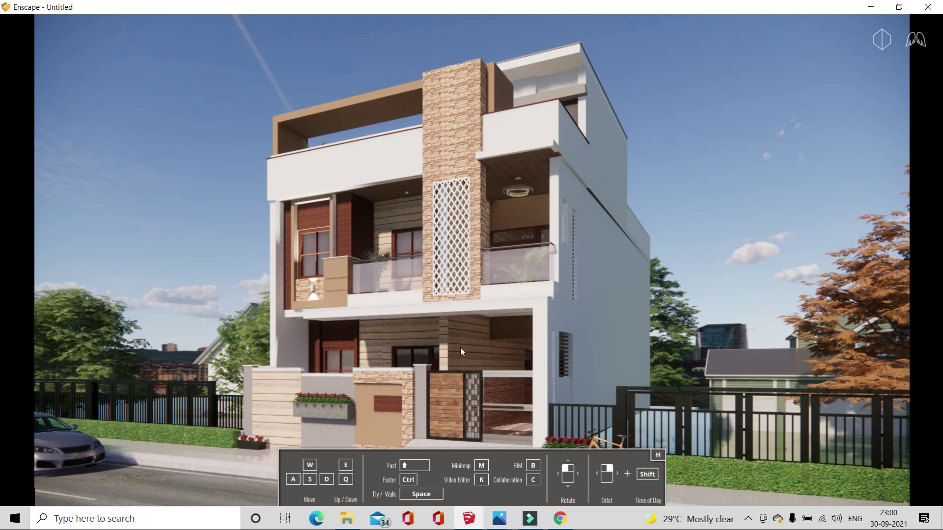
pyautogui.moveTo(460, 352)
pyautogui.mouseDown()
pyautogui.moveTo(402, 354)
pyautogui.moveTo(475, 342)
pyautogui.mouseUp()
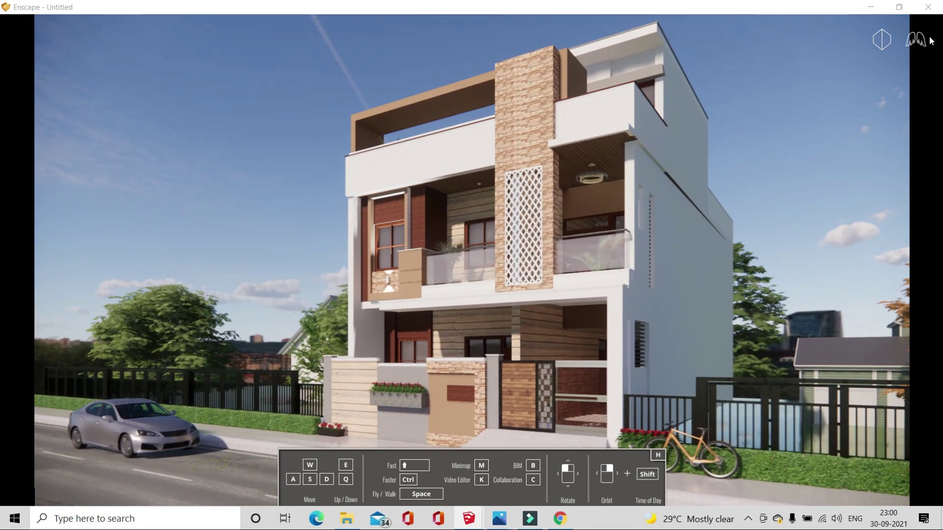
pyautogui.click(917, 39)
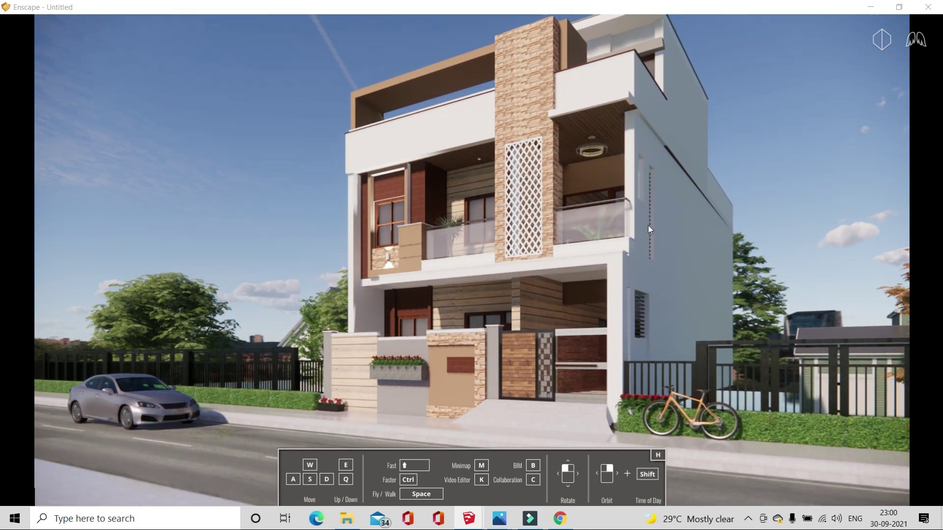
pyautogui.moveTo(648, 228); pyautogui.dragTo(661, 216)
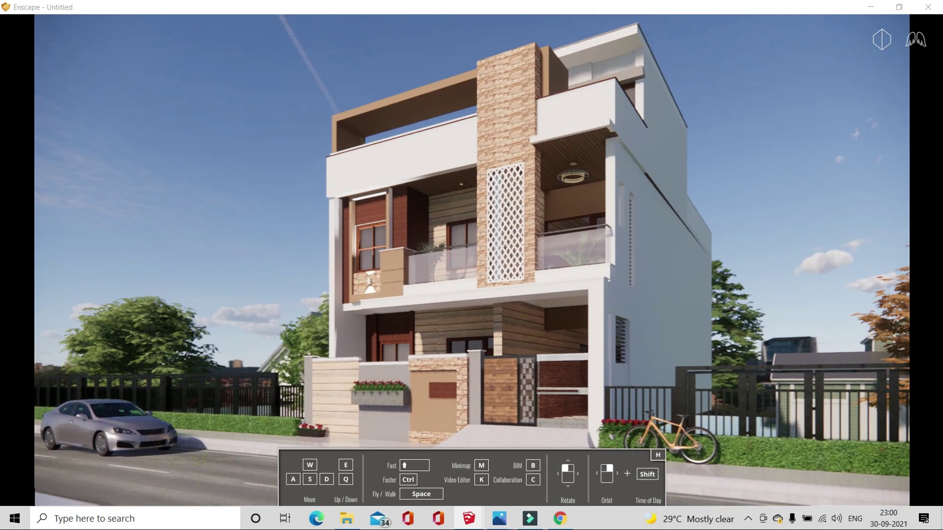
pyautogui.moveTo(649, 225); pyautogui.dragTo(668, 225)
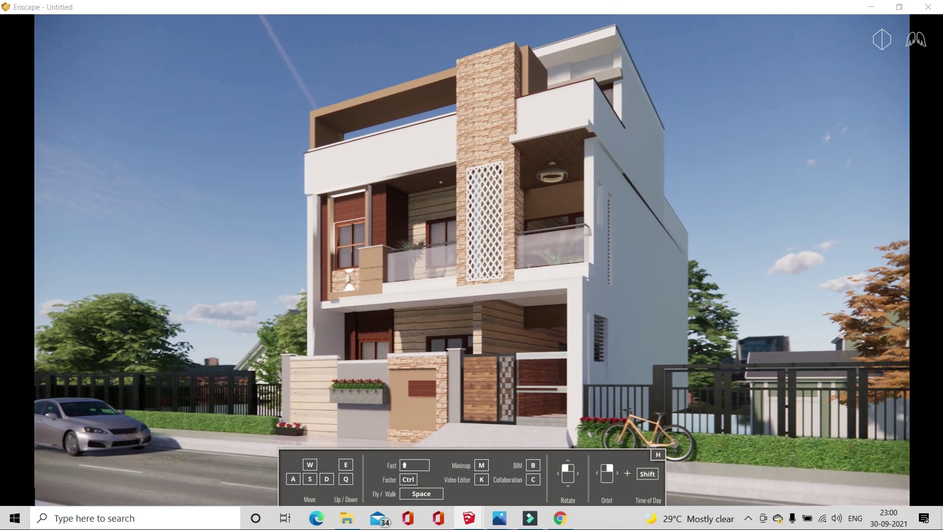
pyautogui.click(390, 473)
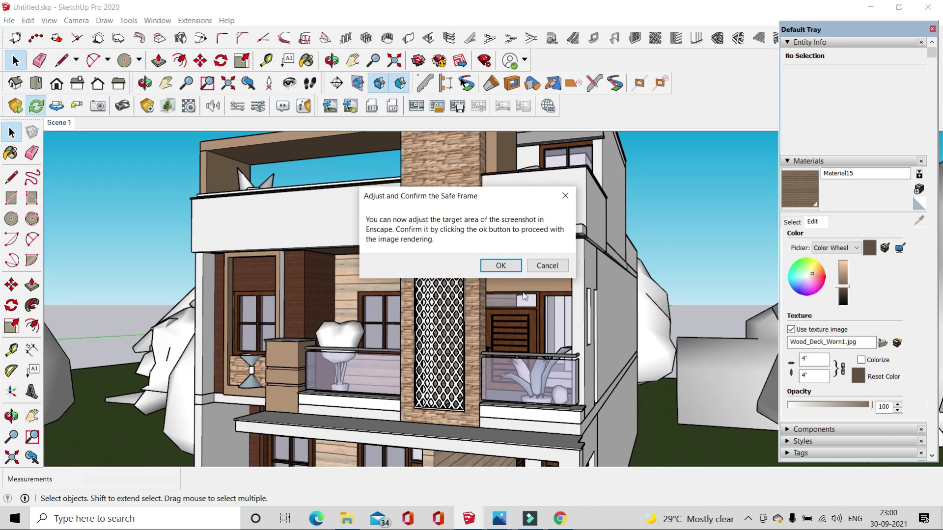
pyautogui.click(501, 265)
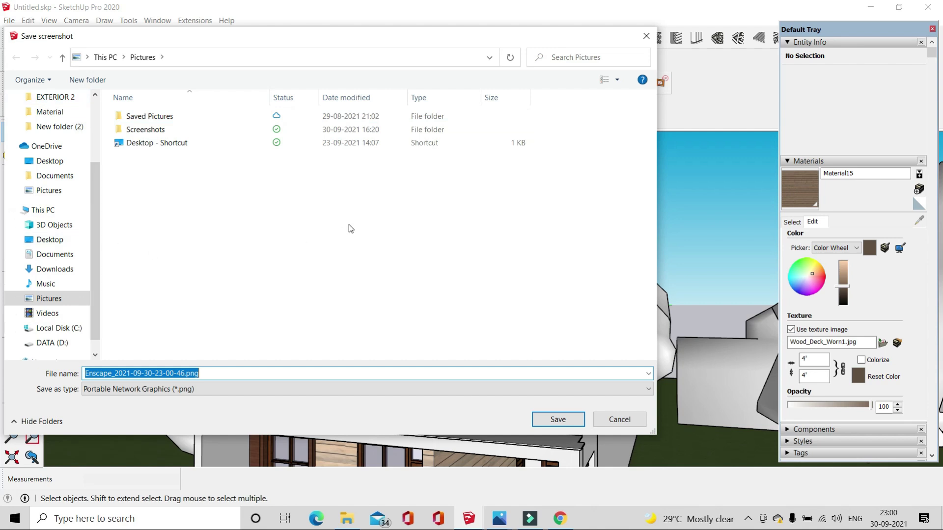
# - Save the screenshot as PNG 'Final Image' in OneDrive Desktop, then watch Enscape render it
pyautogui.click(51, 167)
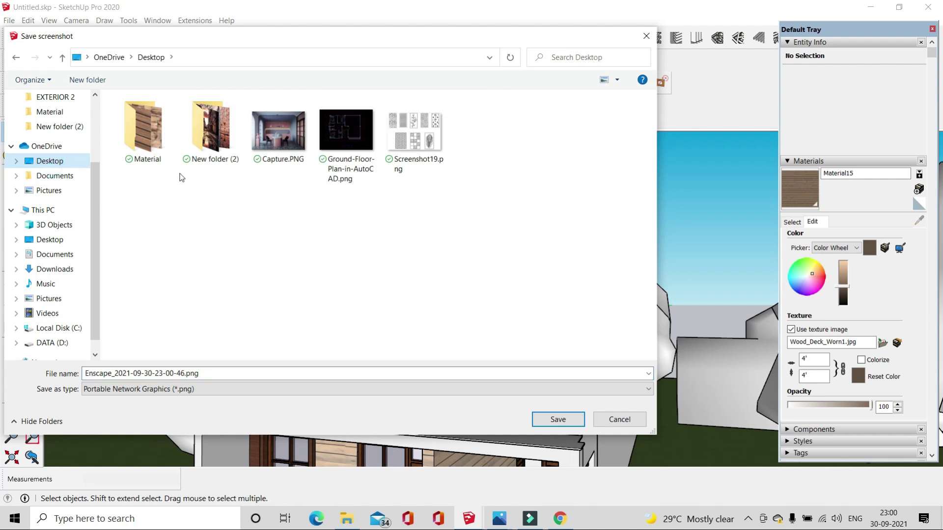
pyautogui.click(197, 375)
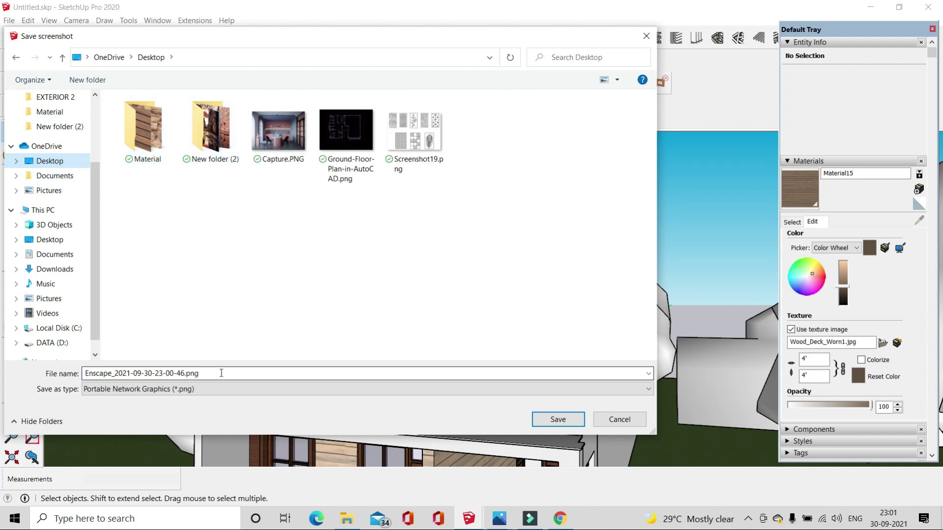
pyautogui.doubleClick(221, 373)
pyautogui.write('Final Image')
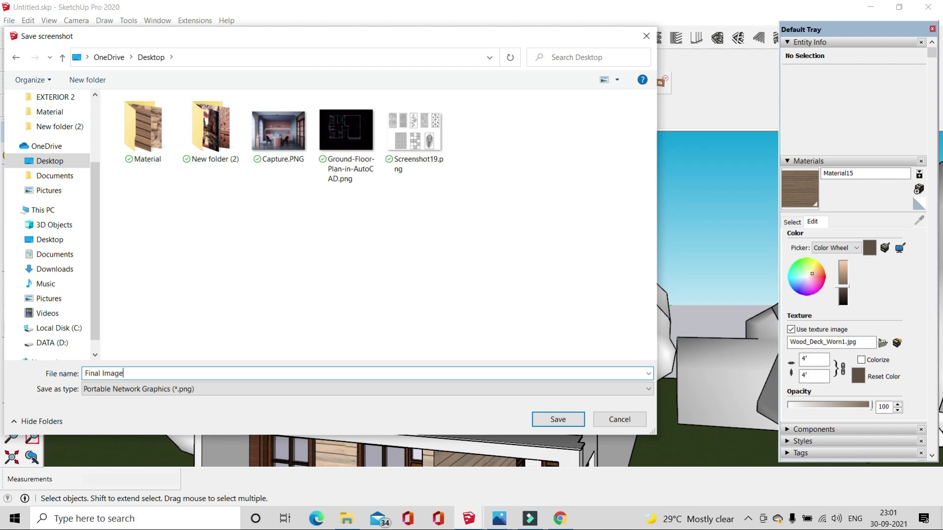
pyautogui.click(515, 388)
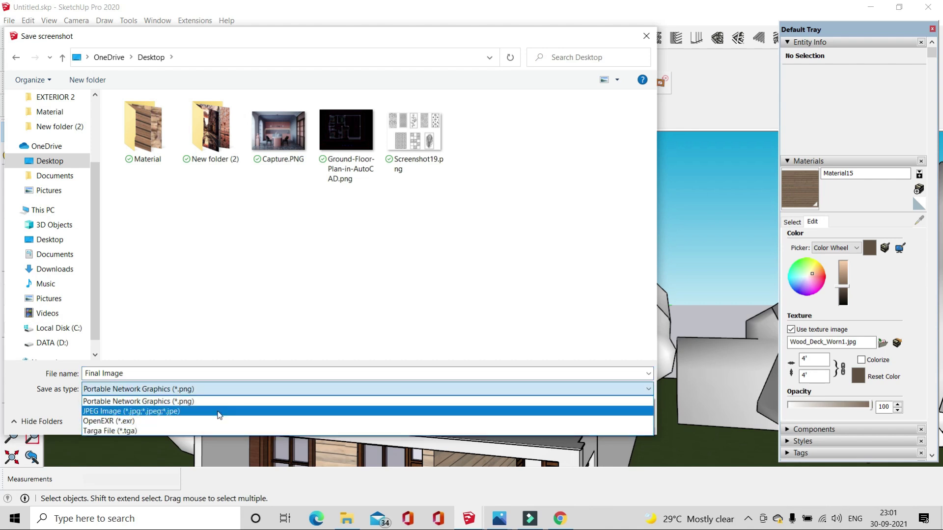
pyautogui.click(212, 403)
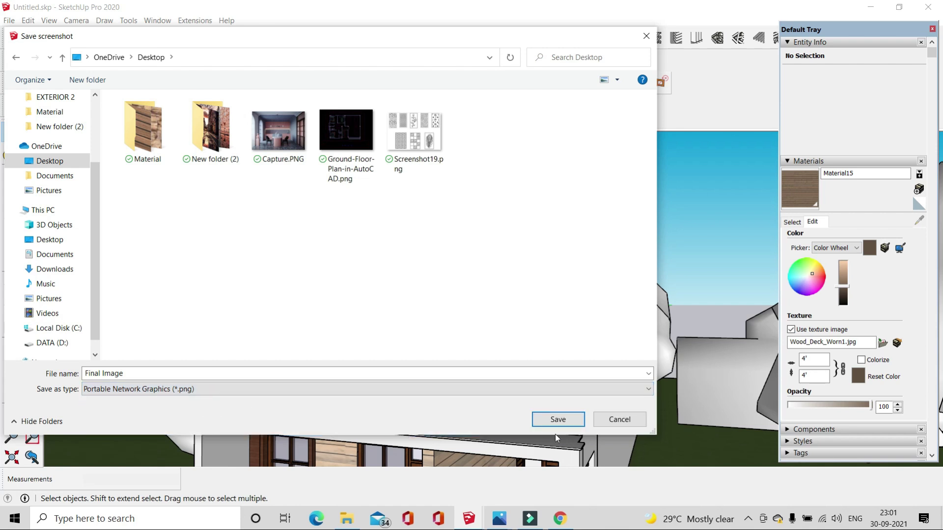
pyautogui.click(569, 423)
pyautogui.click(451, 479)
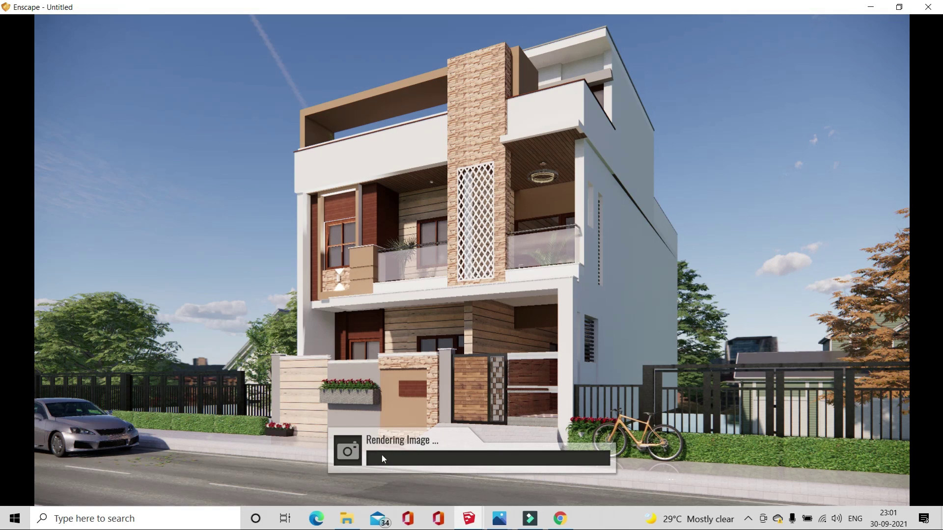